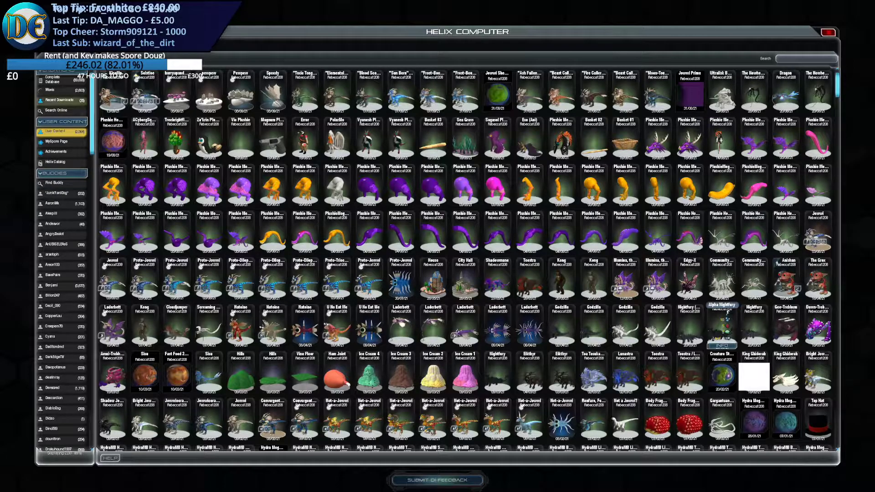
# Switch to Cookie Clicker and cast the Conjure Baked Goods spell twice
pyautogui.press('super')
pyautogui.press('super')
pyautogui.press('super')
pyautogui.click(242, 485)
pyautogui.click(429, 158)
pyautogui.click(429, 157)
pyautogui.moveTo(731, 41)
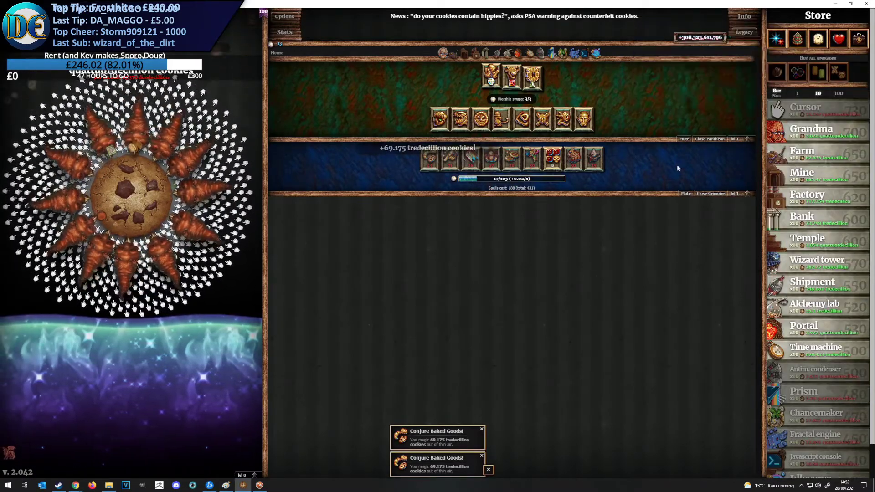
# Look through the per-ascension upgrade lists in the Pastebin Ascensions Guide in Chrome, then minimise the browser
pyautogui.press('super')
pyautogui.moveTo(76, 485)
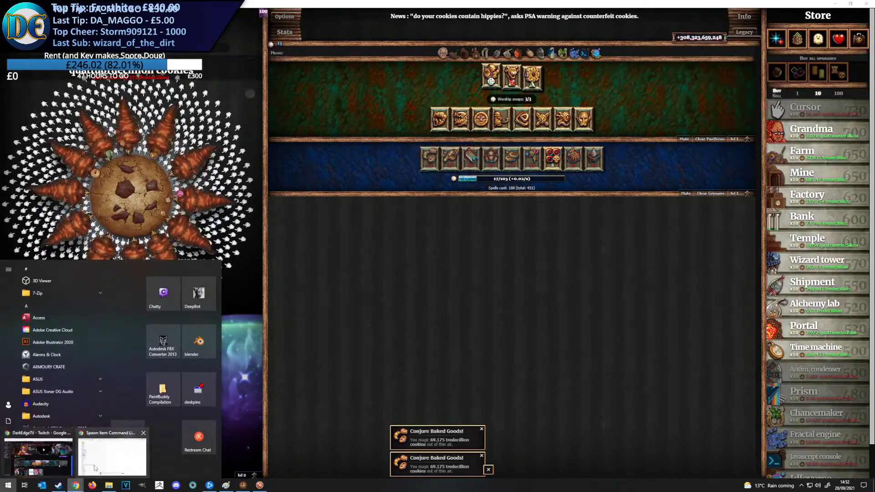
pyautogui.click(92, 472)
pyautogui.click(369, 5)
pyautogui.click(287, 6)
pyautogui.scroll(-12, 437, 227)
pyautogui.scroll(10, 436, 226)
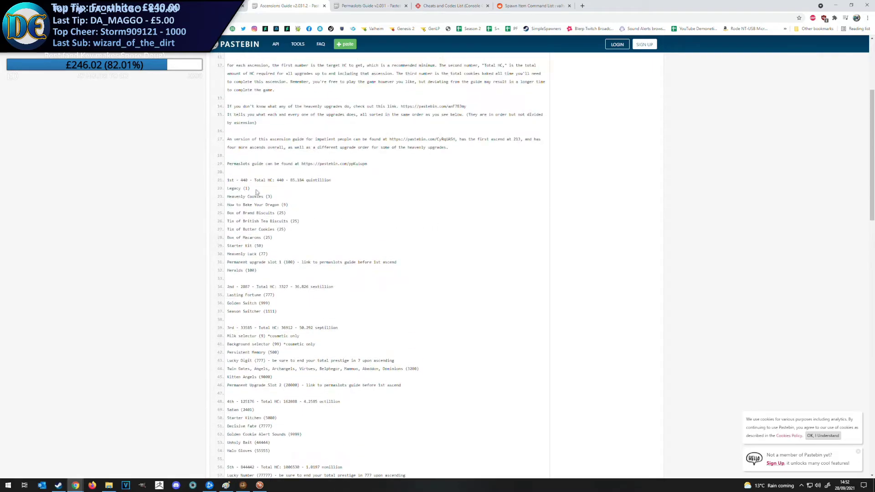
pyautogui.scroll(-10, 296, 195)
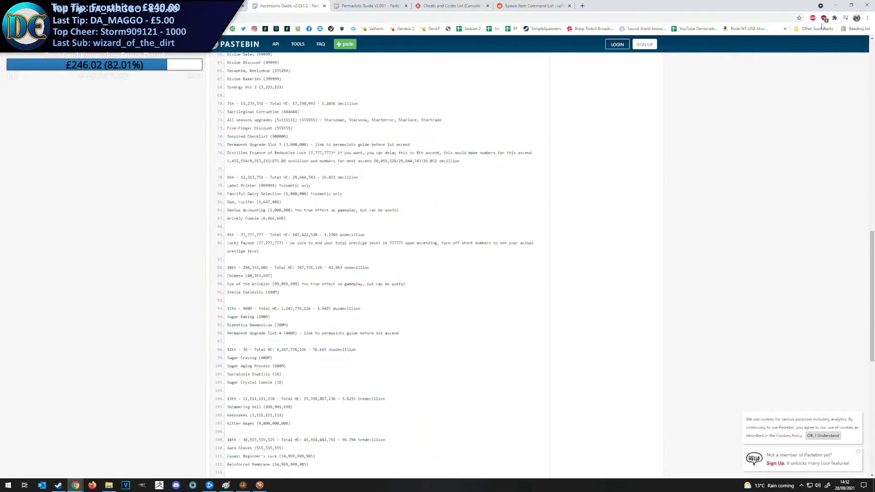
pyautogui.click(835, 5)
pyautogui.moveTo(695, 44)
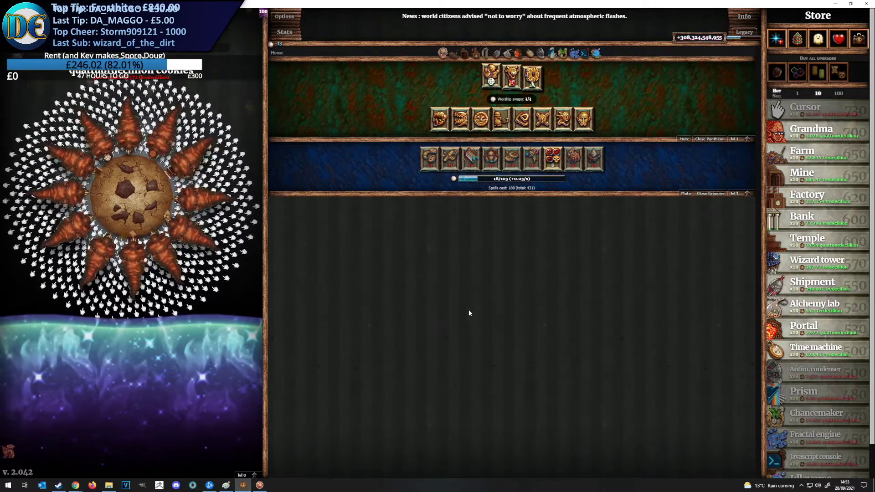
# Return to Spore and inspect the Horned Raptor at the end of the user-created content list
pyautogui.click(260, 485)
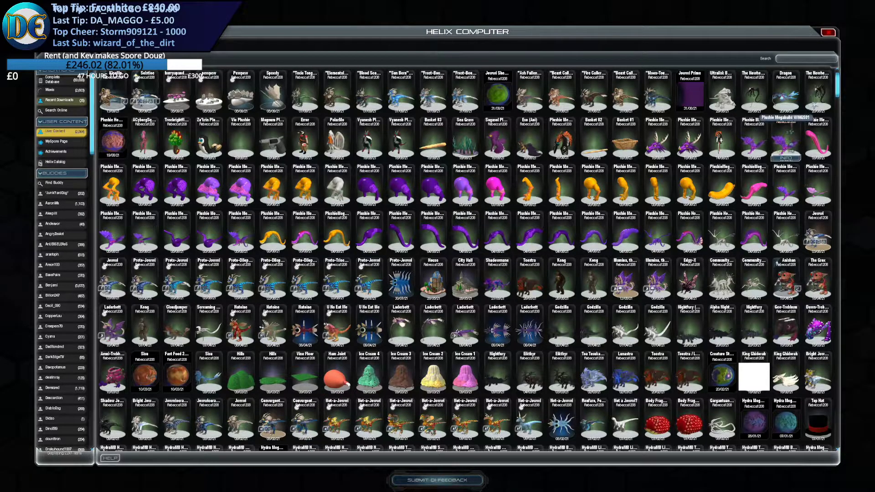
pyautogui.moveTo(838, 90); pyautogui.dragTo(834, 448)
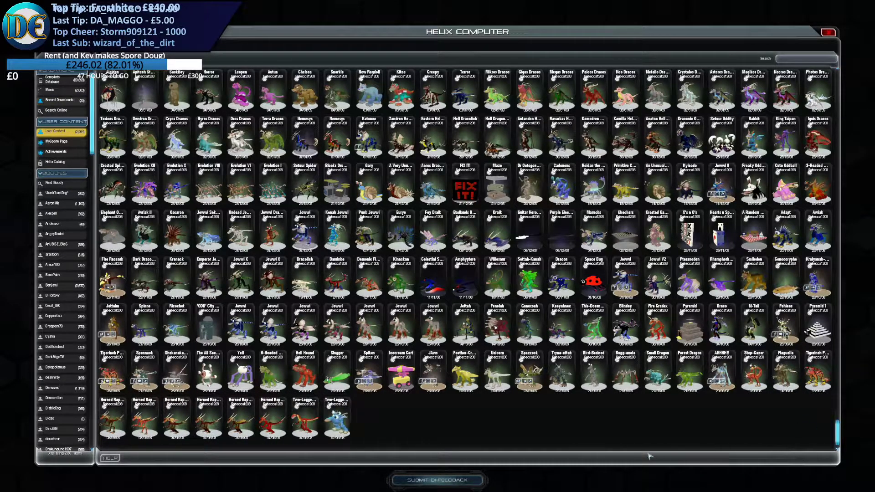
pyautogui.click(121, 440)
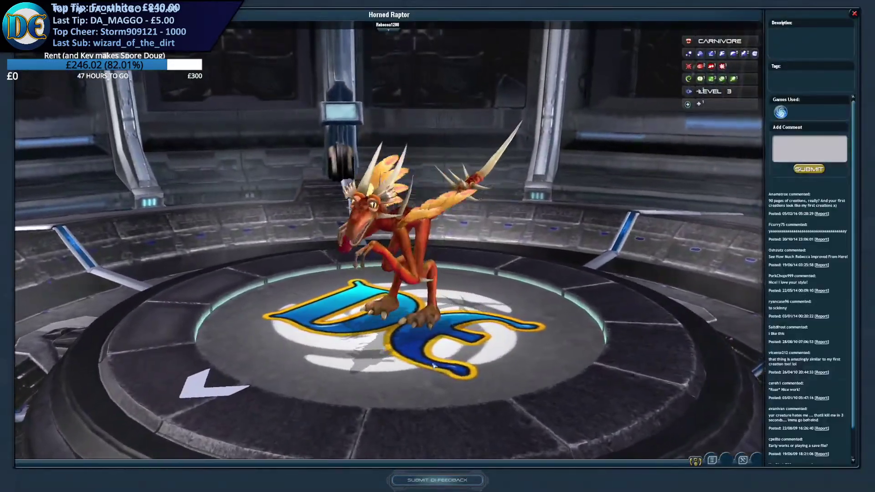
pyautogui.moveTo(434, 366); pyautogui.dragTo(522, 329)
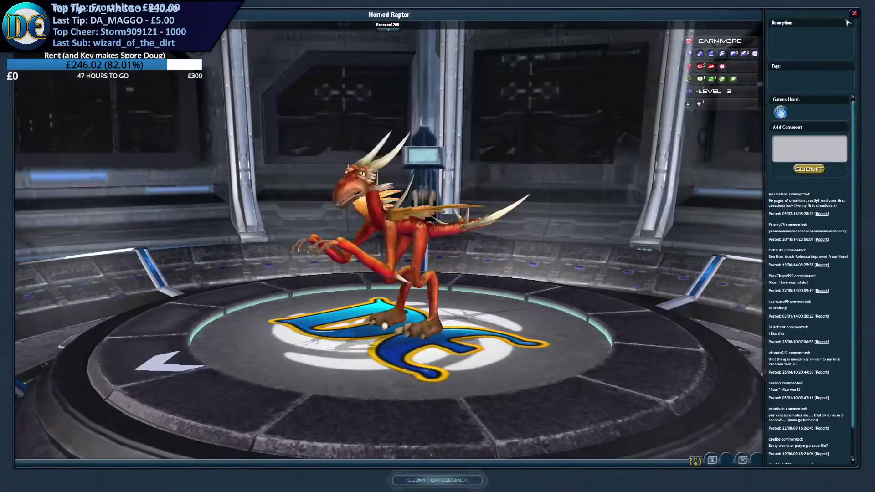
pyautogui.click(854, 14)
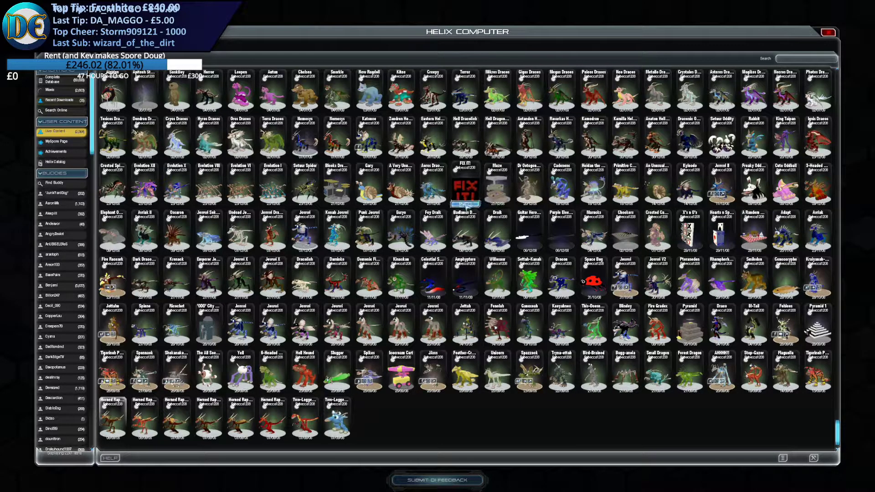
# Inspect the FIX IT! city hall from several angles and close its preview
pyautogui.click(467, 206)
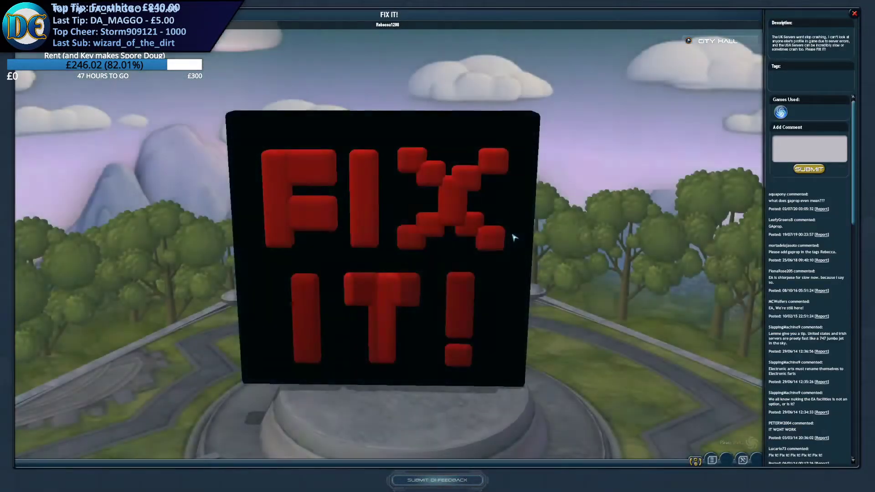
pyautogui.moveTo(515, 238); pyautogui.dragTo(473, 194)
pyautogui.press('Escape')
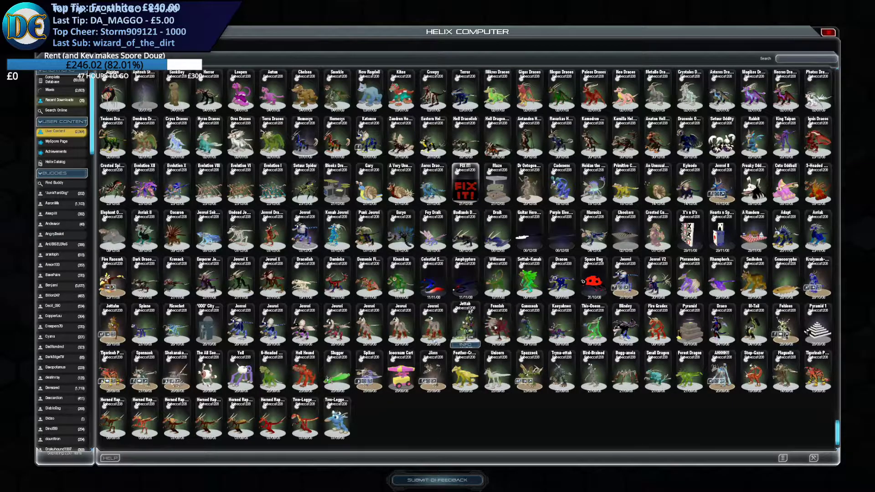
# Inspect the Ricochet creature from all around and close its preview
pyautogui.click(177, 344)
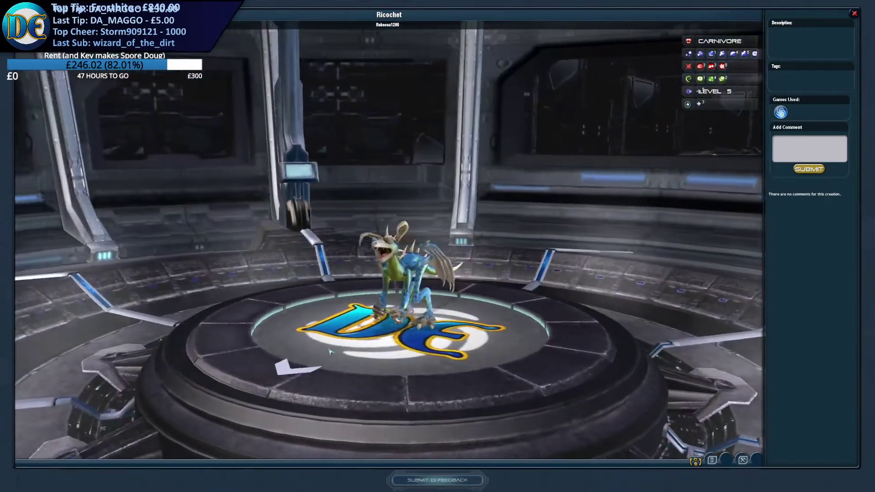
pyautogui.moveTo(331, 351); pyautogui.dragTo(501, 168)
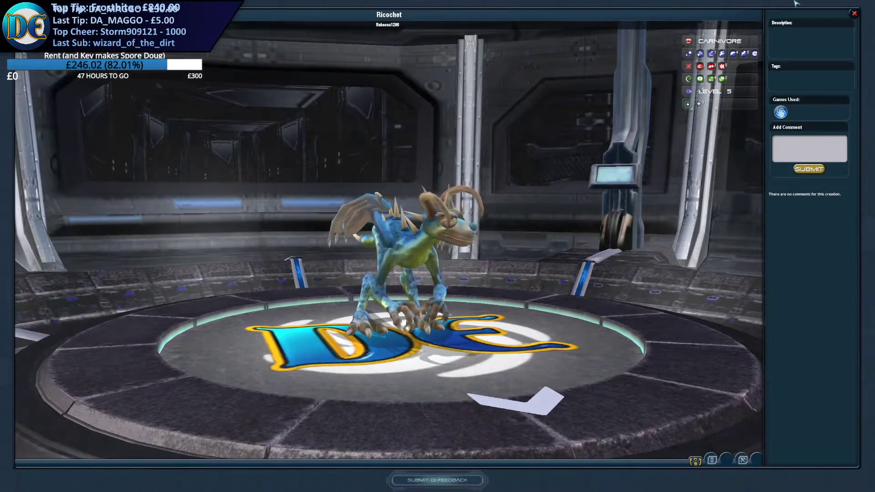
pyautogui.click(854, 13)
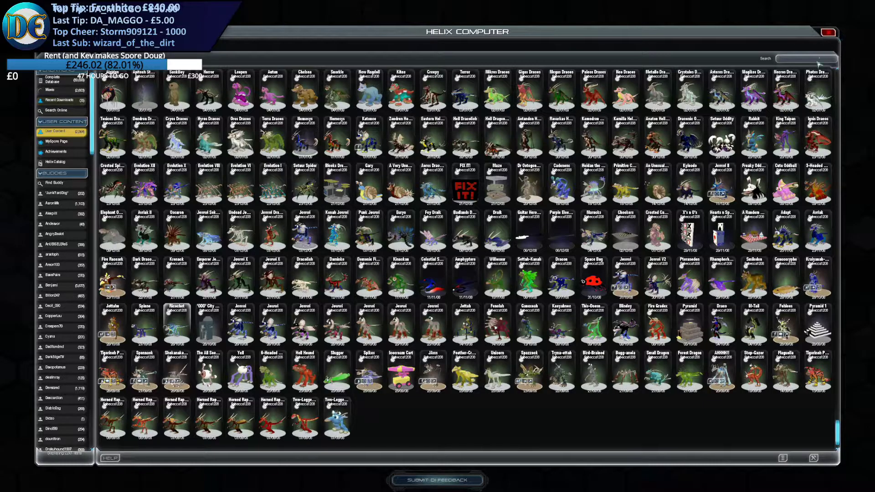
# Preview the Daminke creature, then load it into the creature editor and switch to paint mode
pyautogui.moveTo(689, 182)
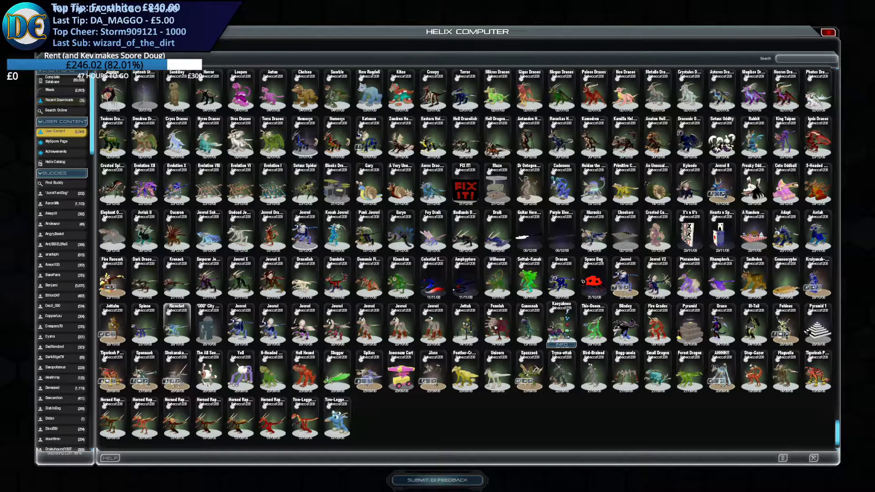
pyautogui.click(338, 297)
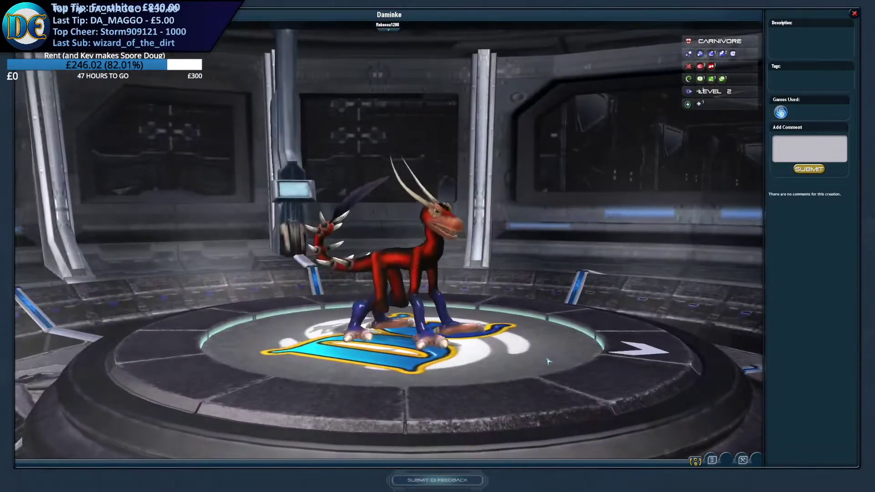
pyautogui.moveTo(548, 361); pyautogui.dragTo(455, 360)
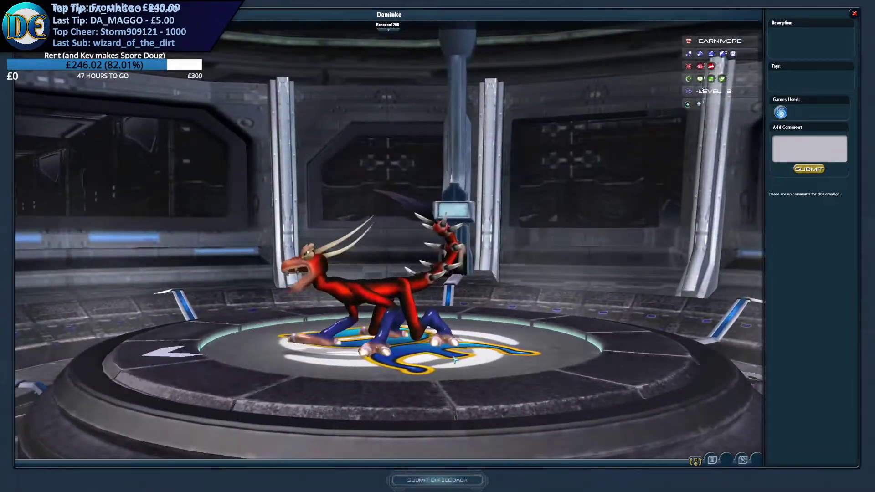
pyautogui.click(743, 460)
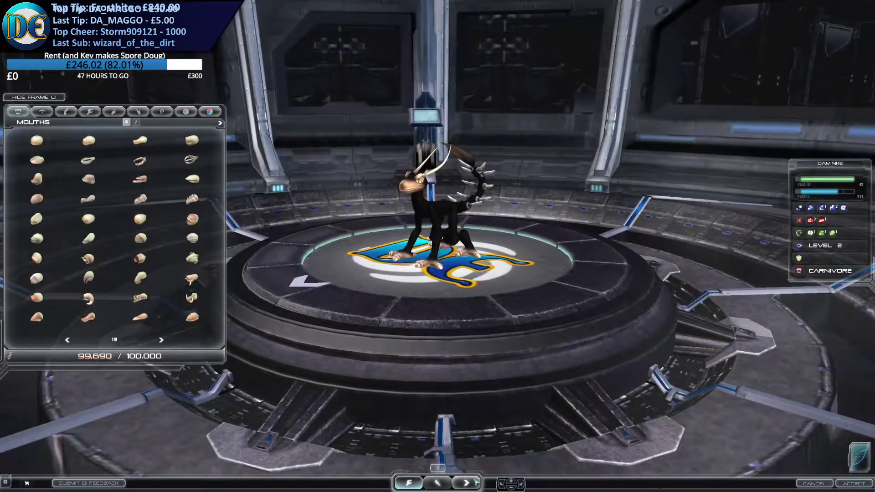
pyautogui.click(474, 482)
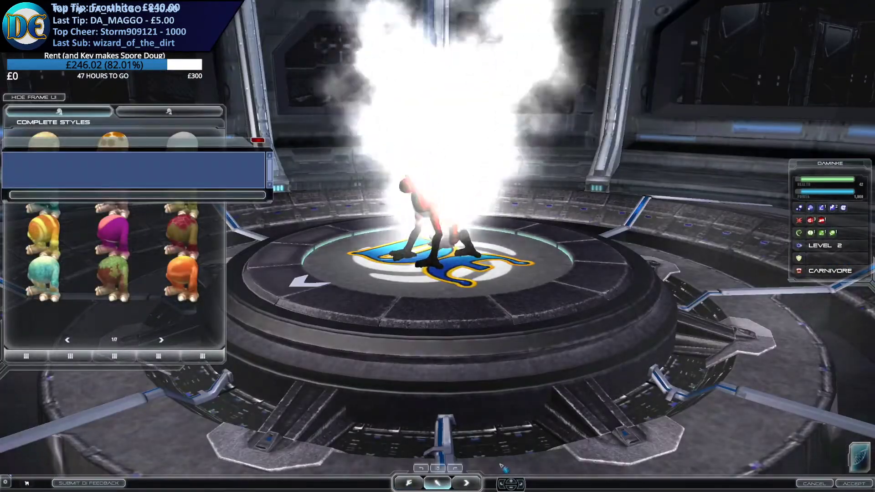
# Export Daminke with the console command colladaexport, accept the export tool licence terms and close the console
pyautogui.write('colladaexport')
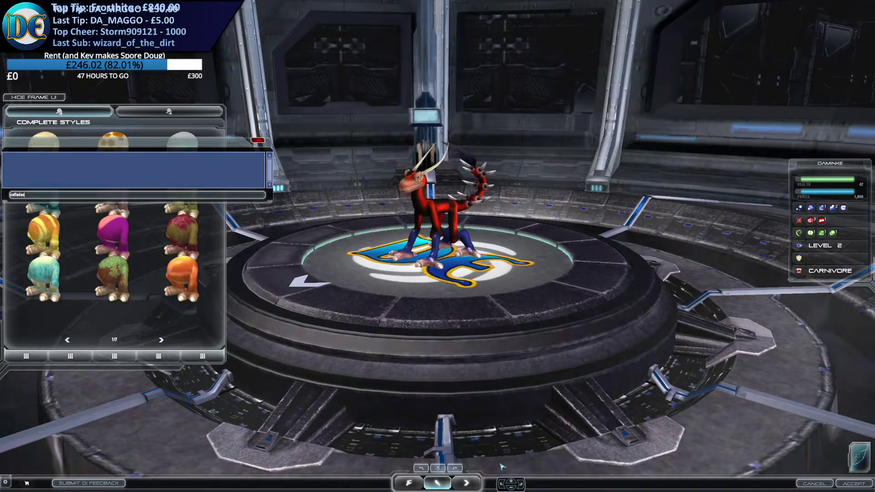
pyautogui.press('Return')
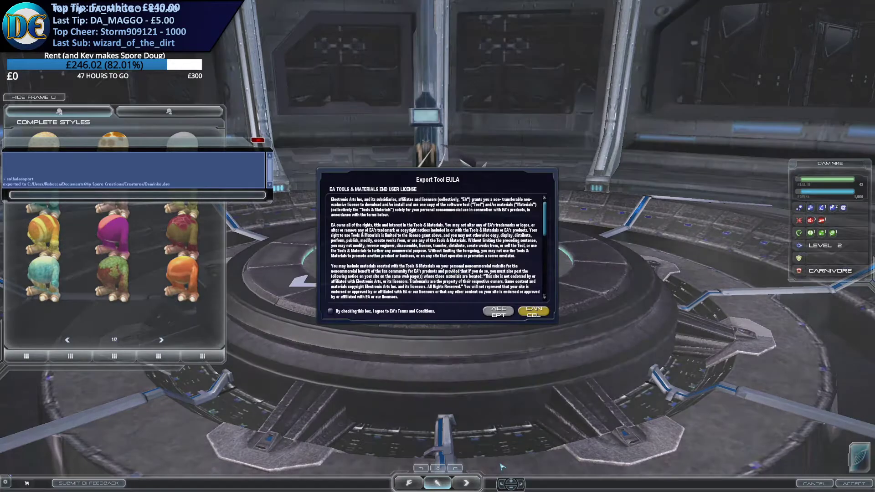
pyautogui.click(331, 312)
pyautogui.click(498, 311)
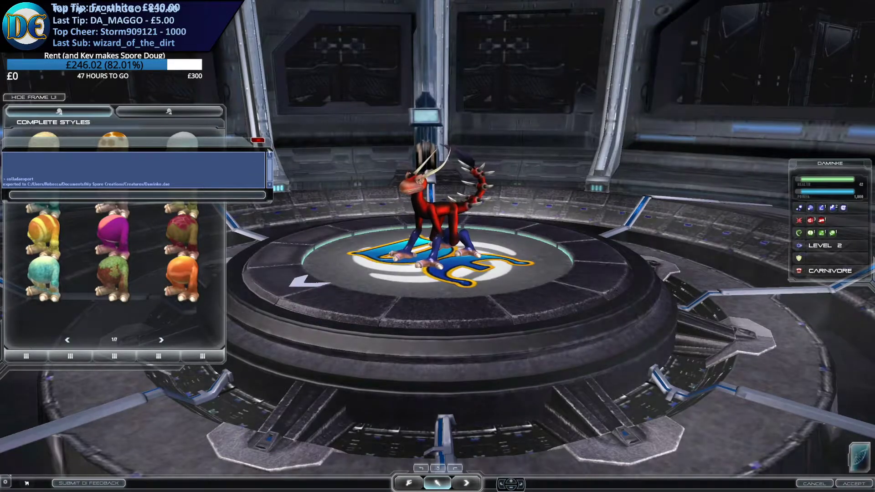
pyautogui.hotkey('ctrl', 'shift', 'c')
# Launch Autodesk FBX Converter 2013 and convert Daminke.dae to the FBX 2013 format
pyautogui.press('super')
pyautogui.click(163, 341)
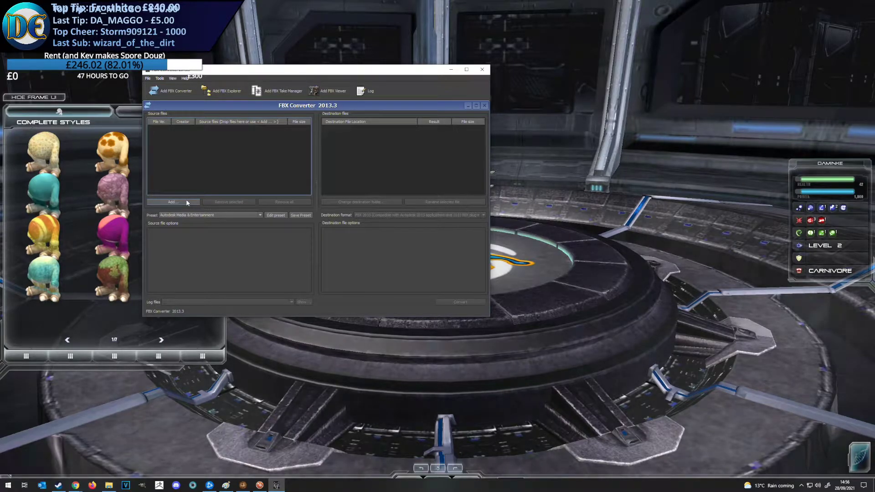
pyautogui.click(188, 202)
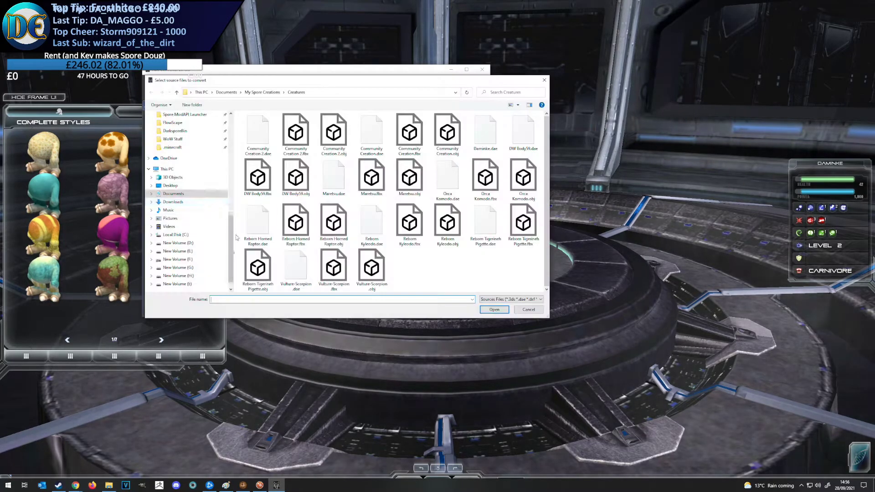
pyautogui.doubleClick(486, 133)
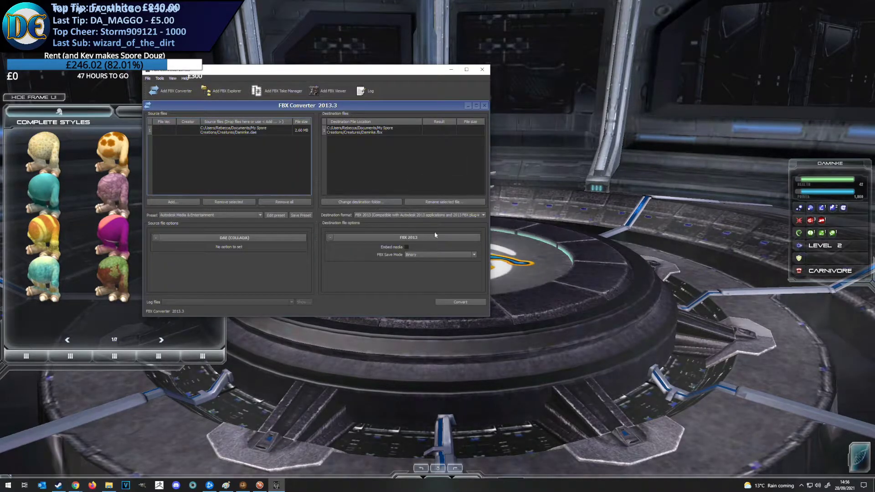
pyautogui.click(461, 303)
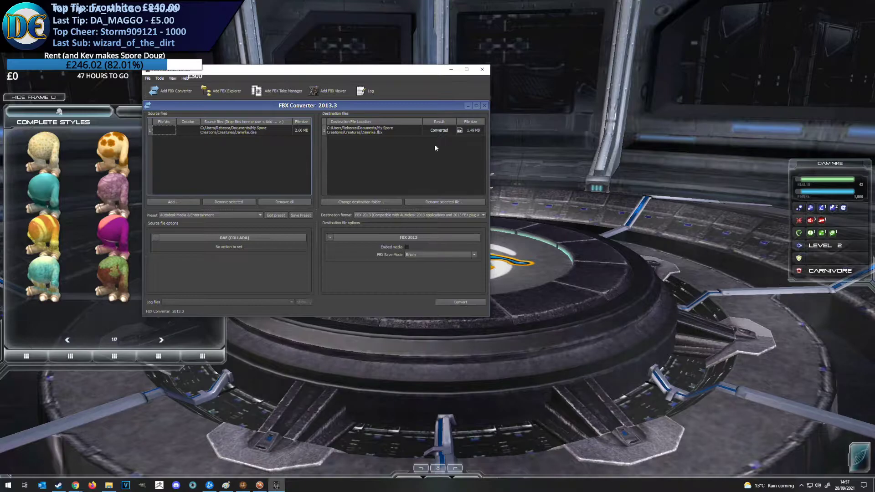
# Replace the source file with Daminke.fbx, convert it to OBJ, and close the converter
pyautogui.click(280, 202)
pyautogui.click(173, 202)
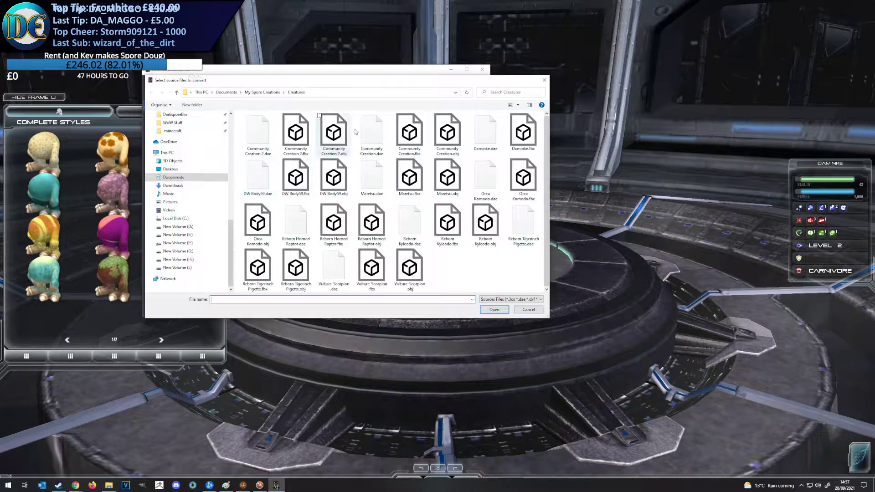
pyautogui.doubleClick(523, 132)
pyautogui.click(403, 215)
pyautogui.click(378, 250)
pyautogui.click(455, 302)
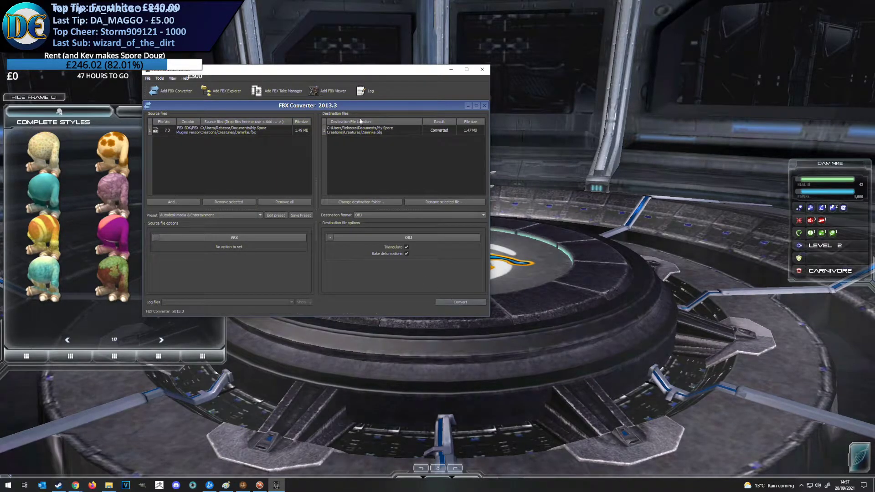
pyautogui.click(483, 69)
# Launch ZBrush, dismiss its home page, and bring the ZBrush workspace to the front
pyautogui.press('super')
pyautogui.click(256, 402)
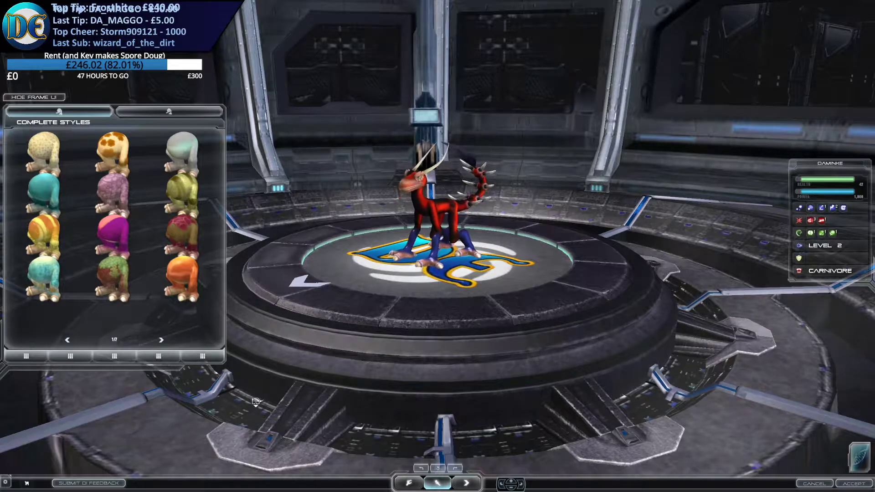
pyautogui.press('super')
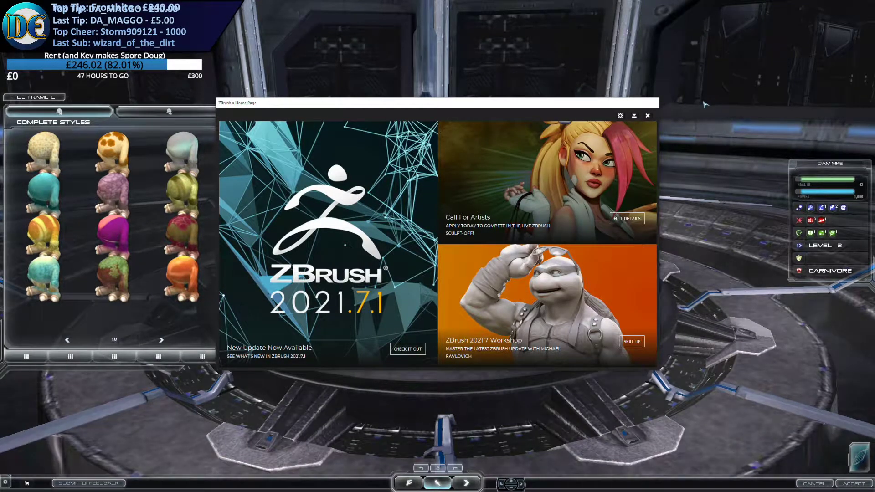
pyautogui.click(648, 115)
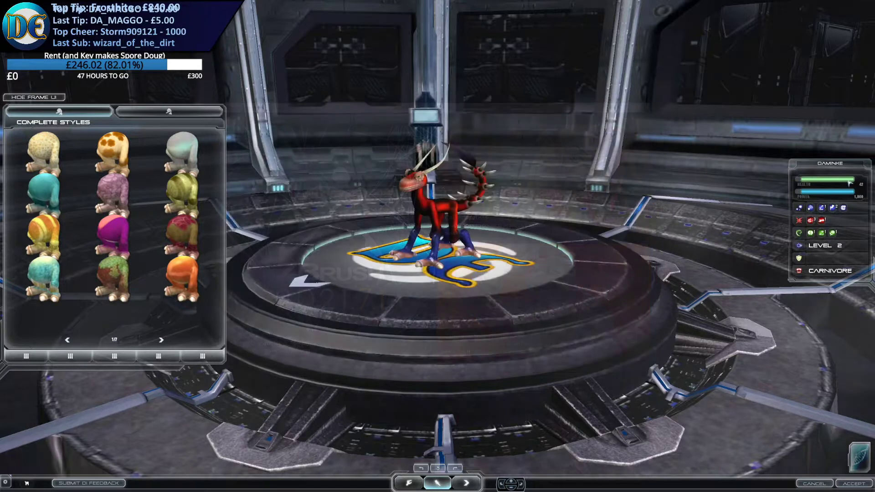
pyautogui.moveTo(486, 85)
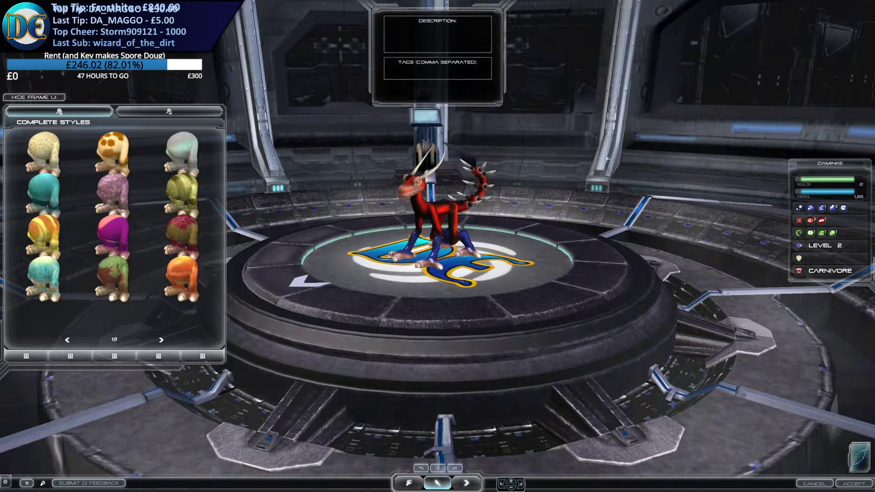
pyautogui.press('super')
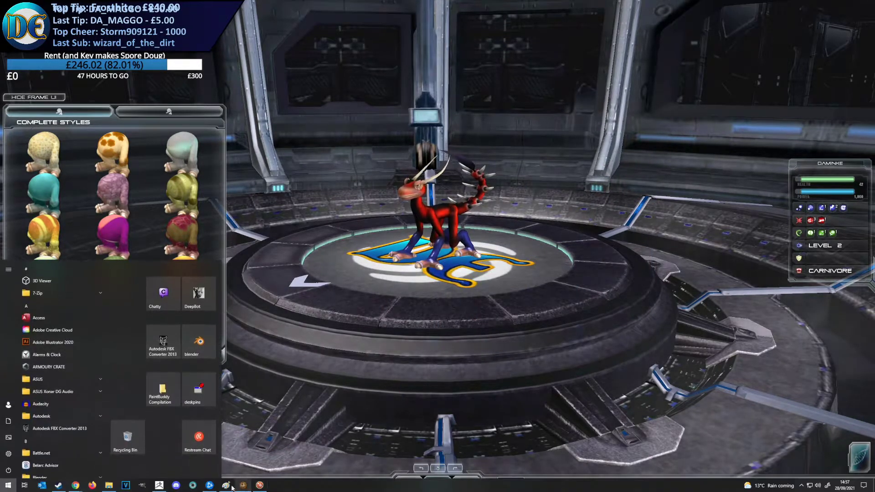
pyautogui.click(168, 486)
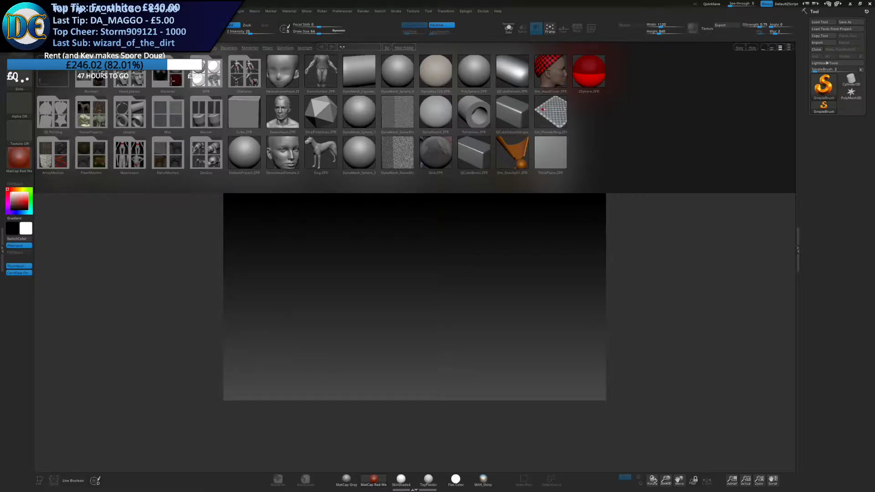
# Open the sphere starter project at the end of the project folder listing and turn on the floor grid
pyautogui.doubleClick(244, 155)
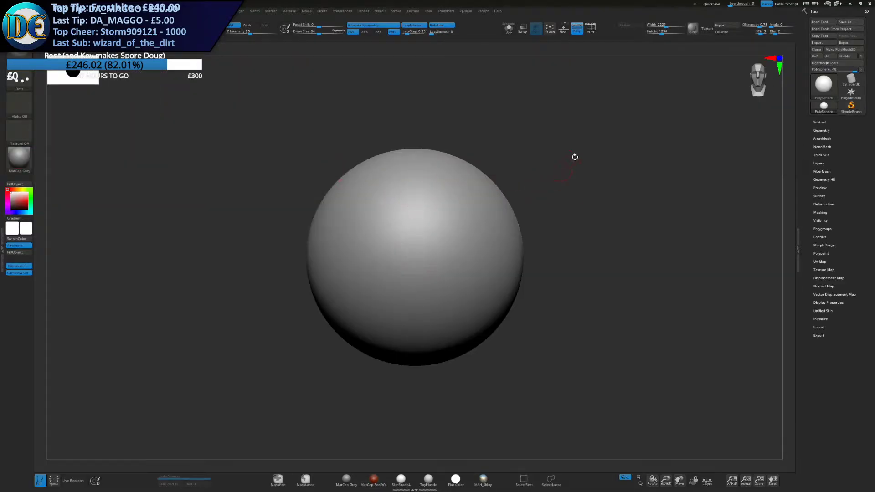
pyautogui.click(568, 32)
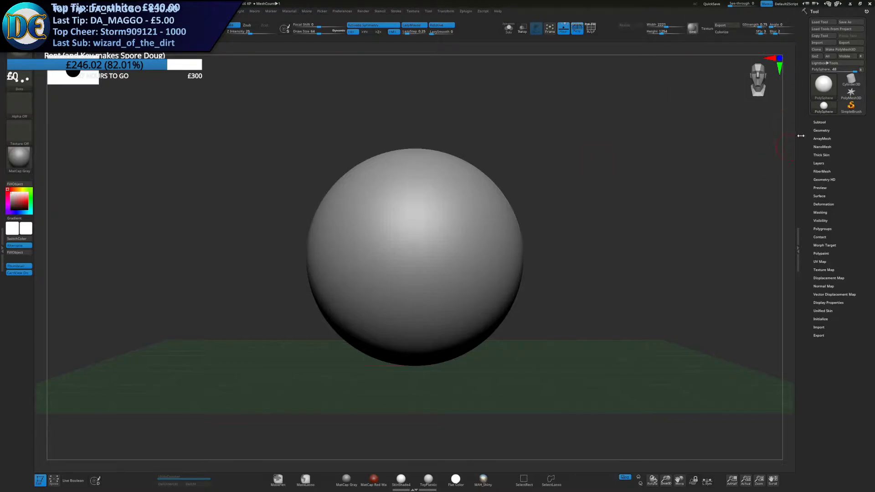
# Import the Daminke OBJ mesh from the Creatures folder of My Spore Creations in Documents
pyautogui.click(818, 42)
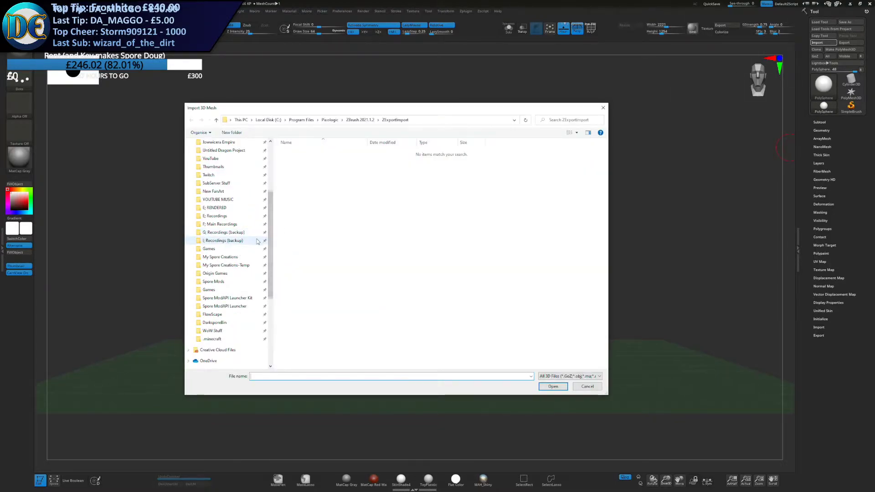
pyautogui.scroll(-3, 223, 326)
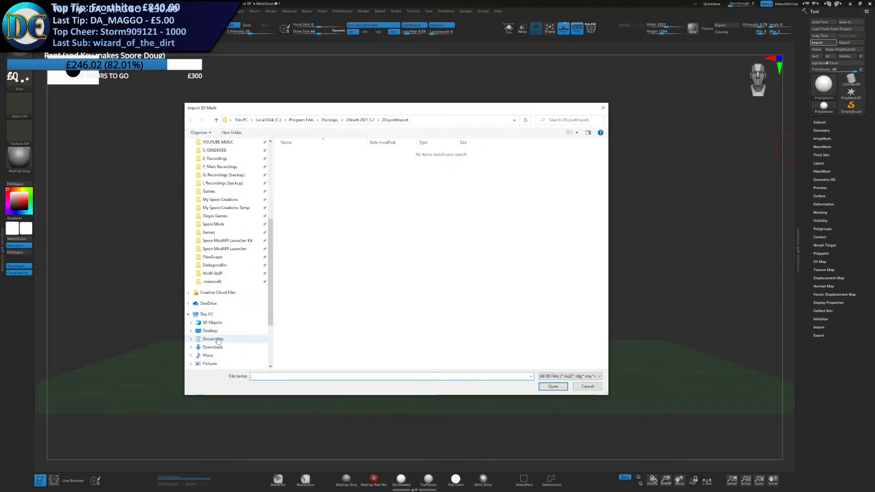
pyautogui.click(212, 339)
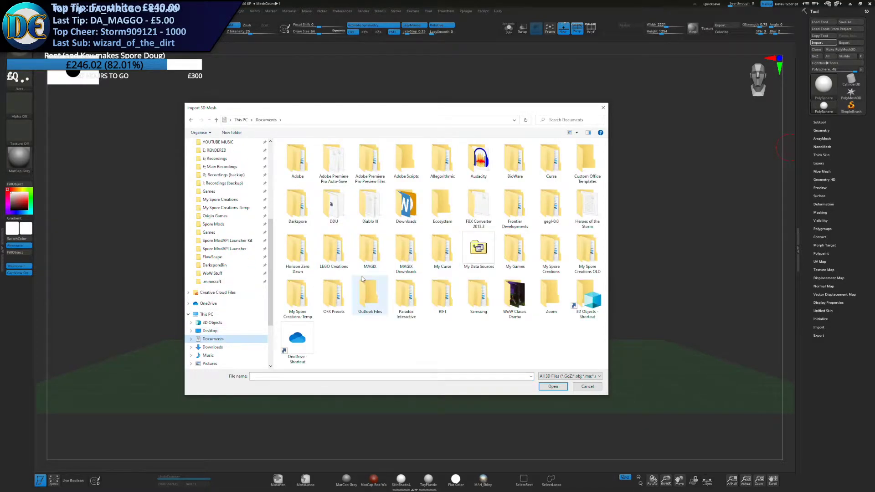
pyautogui.doubleClick(551, 253)
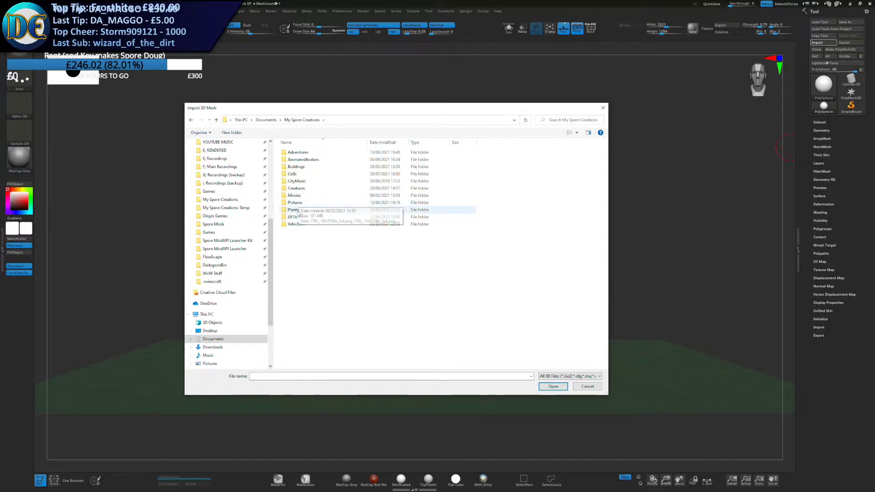
pyautogui.doubleClick(297, 188)
pyautogui.doubleClick(587, 159)
# Frame the imported Daminke, adjust its placement with the transform gizmo and resize the brush
pyautogui.moveTo(529, 272); pyautogui.dragTo(587, 273)
pyautogui.press('f')
pyautogui.press('w')
pyautogui.moveTo(394, 271); pyautogui.dragTo(318, 236)
pyautogui.moveTo(302, 269); pyautogui.dragTo(443, 294)
pyautogui.press('q')
pyautogui.press('s')
pyautogui.moveTo(504, 297)
pyautogui.mouseDown()
pyautogui.moveTo(459, 294)
pyautogui.moveTo(465, 303)
pyautogui.moveTo(436, 304)
pyautogui.mouseUp()
pyautogui.press('f')
pyautogui.press('s')
pyautogui.moveTo(436, 304); pyautogui.dragTo(469, 282, button='right')
pyautogui.moveTo(470, 282); pyautogui.dragTo(502, 207, button='right')
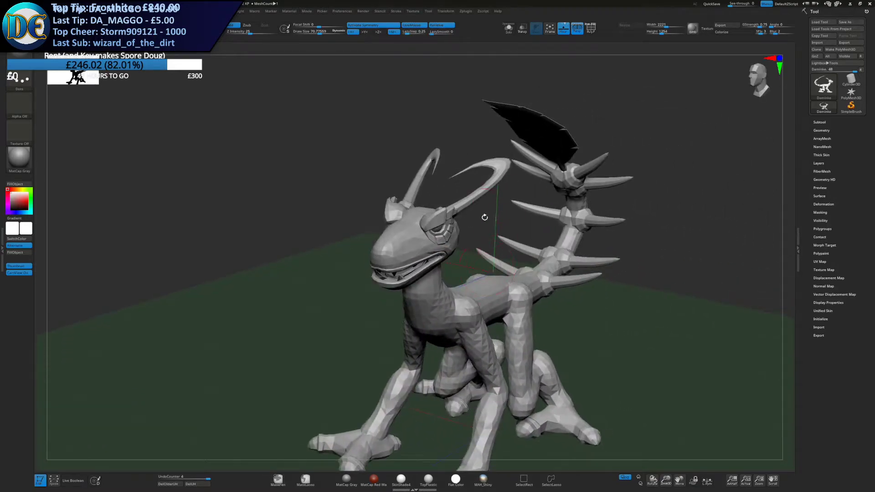
# Switch between Spore and ZBrush to compare the original creature's side profile with the imported mesh
pyautogui.hotkey('alt', 'Tab')
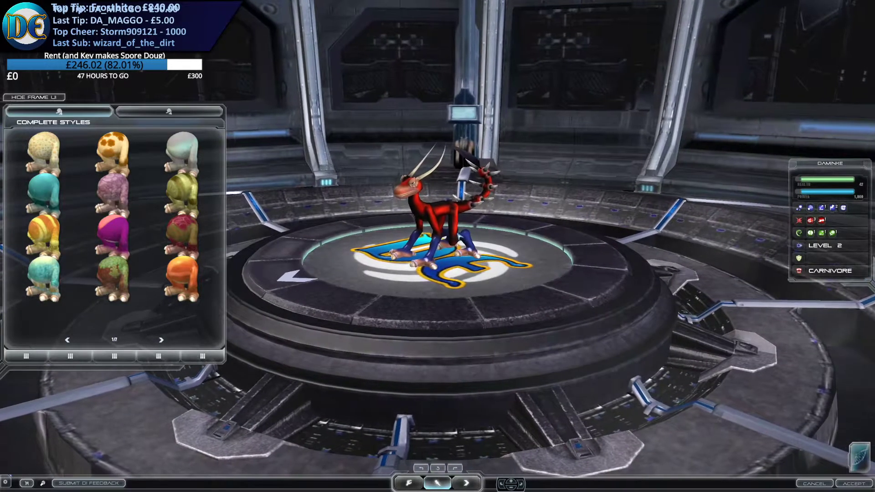
pyautogui.hotkey('alt', 'Tab')
pyautogui.moveTo(445, 237); pyautogui.dragTo(518, 276, button='right')
pyautogui.hotkey('alt', 'Tab')
pyautogui.hotkey('alt', 'Tab')
pyautogui.hotkey('alt', 'Tab')
pyautogui.moveTo(519, 276); pyautogui.dragTo(545, 300)
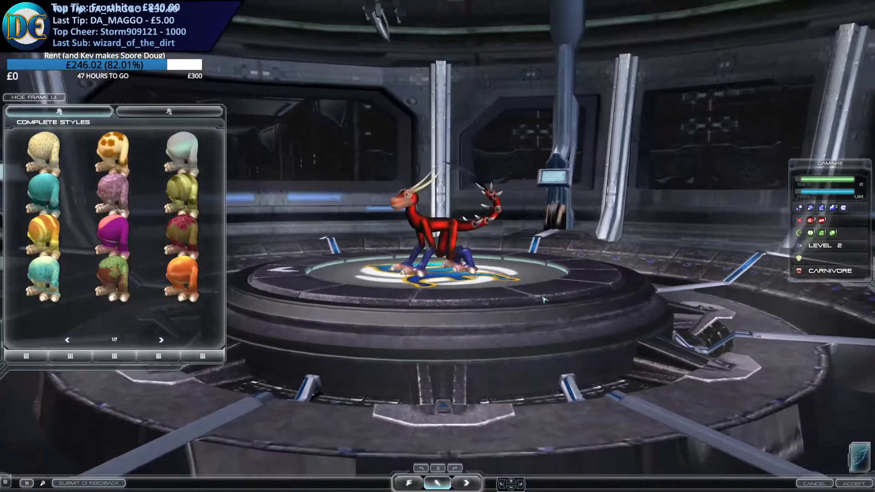
pyautogui.hotkey('alt', 'Tab')
# Duplicate the Daminke subtool and try moving the copy sideways, undoing that move
pyautogui.moveTo(502, 406); pyautogui.dragTo(511, 256, button='right')
pyautogui.moveTo(696, 178); pyautogui.dragTo(775, 160, button='right')
pyautogui.click(820, 122)
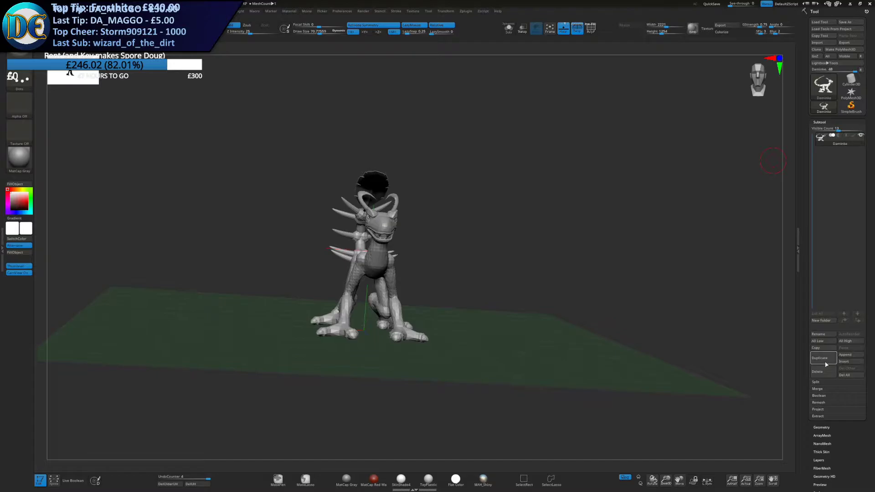
pyautogui.click(823, 358)
pyautogui.press('w')
pyautogui.moveTo(333, 247); pyautogui.dragTo(200, 247)
pyautogui.hotkey('ctrl', 'z')
# Set the main colour back to white and move the duplicate about 2.16 units beside the original
pyautogui.press('space')
pyautogui.click(176, 120)
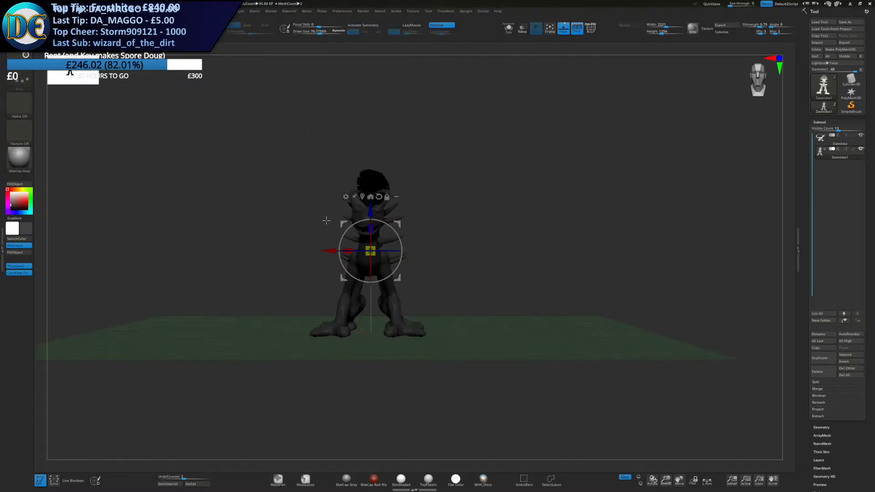
pyautogui.keyDown('alt'); pyautogui.moveTo(283, 210); pyautogui.dragTo(386, 229); pyautogui.keyUp('alt')
pyautogui.press('3')
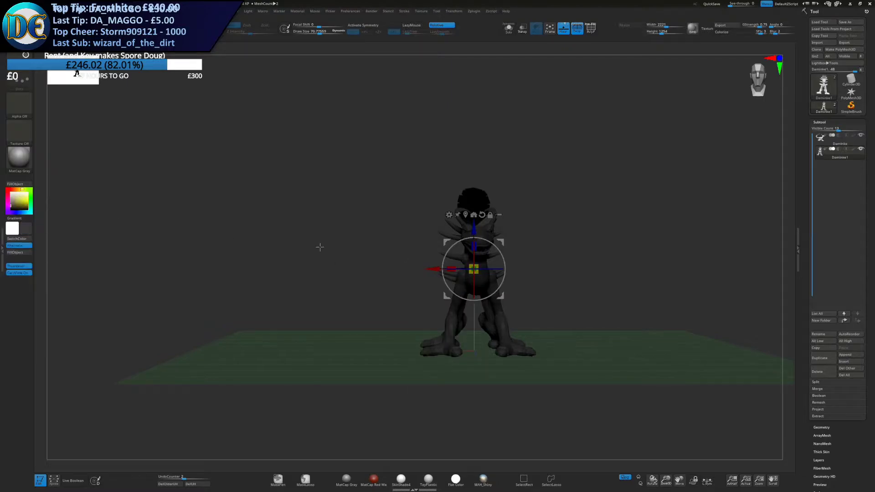
pyautogui.click(10, 193)
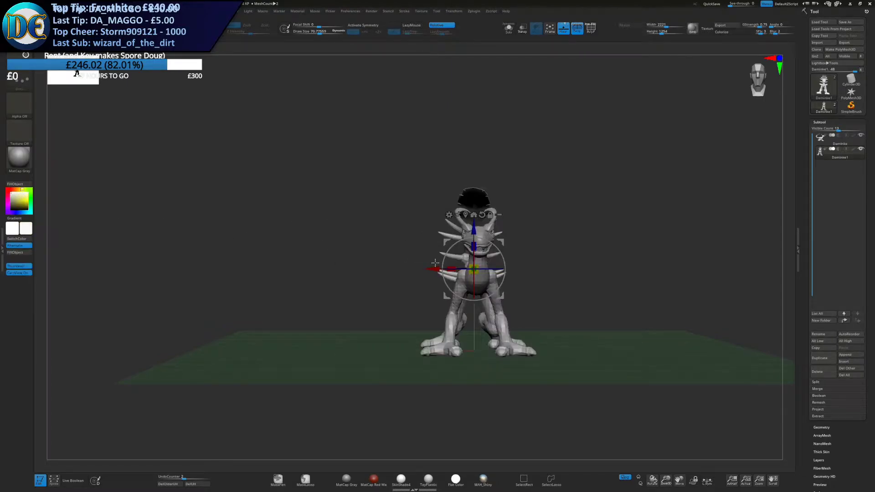
pyautogui.keyDown('ctrl'); pyautogui.moveTo(435, 262); pyautogui.dragTo(234, 263); pyautogui.keyUp('ctrl')
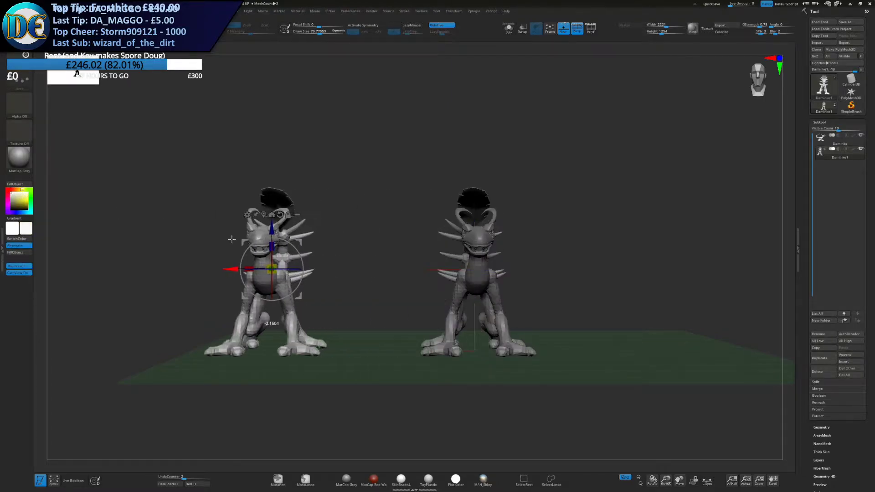
# Select the original Daminke subtool, return to drawing mode and set the draw size to about 149 with Z Intensity 51
pyautogui.click(860, 144)
pyautogui.keyDown('alt'); pyautogui.moveTo(523, 298); pyautogui.dragTo(484, 294, button='right'); pyautogui.keyUp('alt')
pyautogui.press('q')
pyautogui.moveTo(523, 273)
pyautogui.keyDown('ctrl'); pyautogui.mouseDown(button='right')
pyautogui.moveTo(521, 294)
pyautogui.moveTo(467, 298)
pyautogui.moveTo(492, 326)
pyautogui.moveTo(513, 324)
pyautogui.moveTo(477, 330)
pyautogui.moveTo(451, 353)
pyautogui.moveTo(448, 325)
pyautogui.moveTo(492, 325)
pyautogui.moveTo(450, 326)
pyautogui.mouseUp(button='right'); pyautogui.keyUp('ctrl')
pyautogui.press(']')
pyautogui.press('space')
pyautogui.click(347, 289)
pyautogui.moveTo(294, 161)
pyautogui.keyDown('ctrl'); pyautogui.mouseDown(button='right')
pyautogui.moveTo(182, 391)
pyautogui.moveTo(232, 395)
pyautogui.mouseUp(button='right'); pyautogui.keyUp('ctrl')
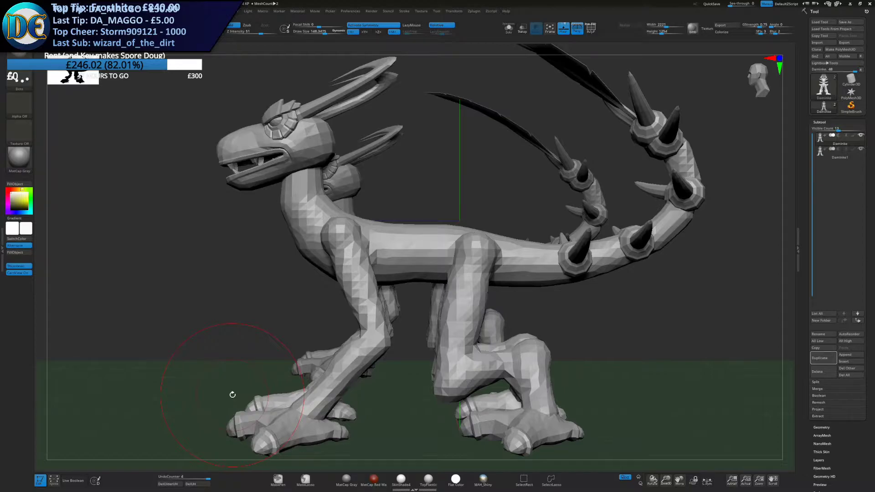
# Examine both creature meshes from several angles and compare their shape with the original creature in Spore
pyautogui.moveTo(297, 403); pyautogui.dragTo(397, 341, button='right')
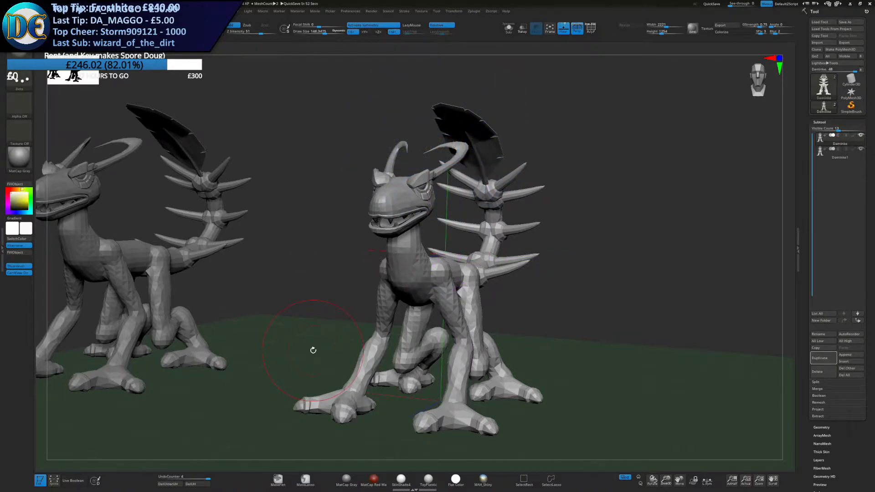
pyautogui.moveTo(450, 334); pyautogui.dragTo(446, 332, button='right')
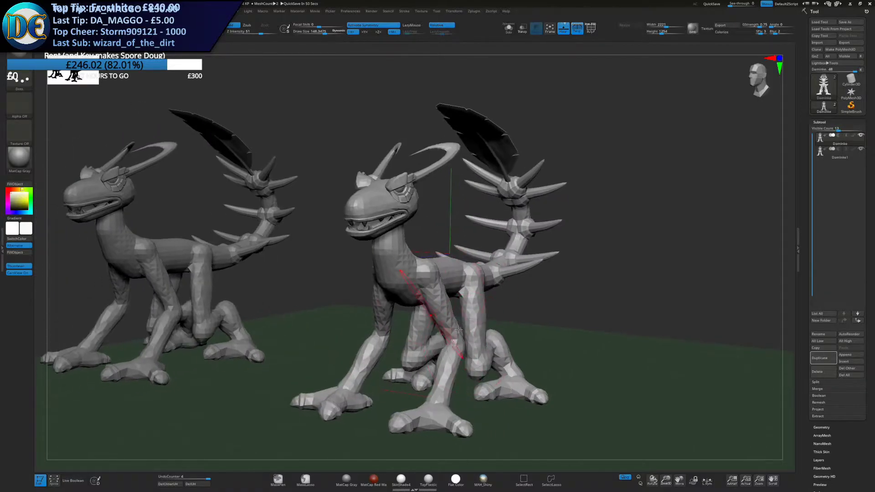
pyautogui.hotkey('alt', 'Tab')
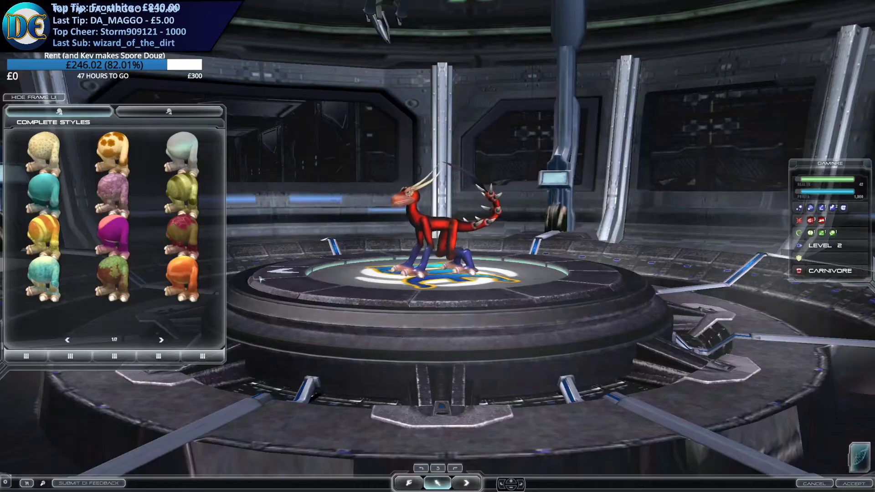
pyautogui.scroll(4, 490, 278)
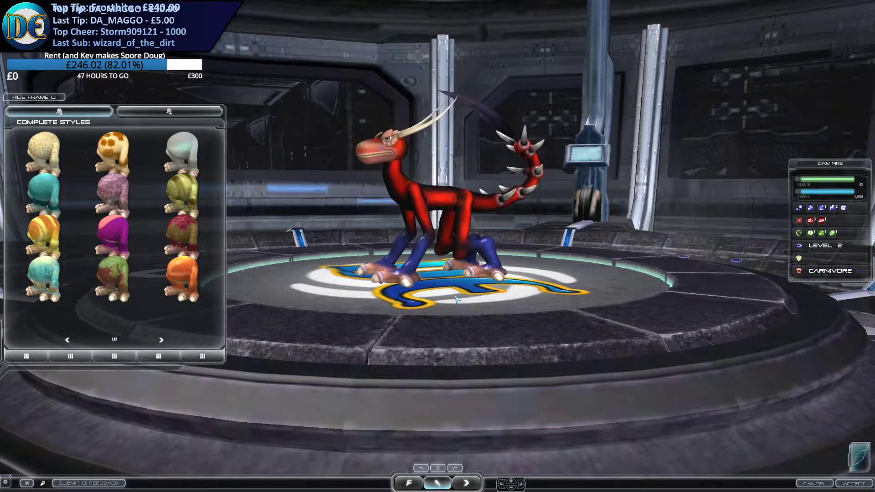
pyautogui.moveTo(440, 293); pyautogui.dragTo(477, 319)
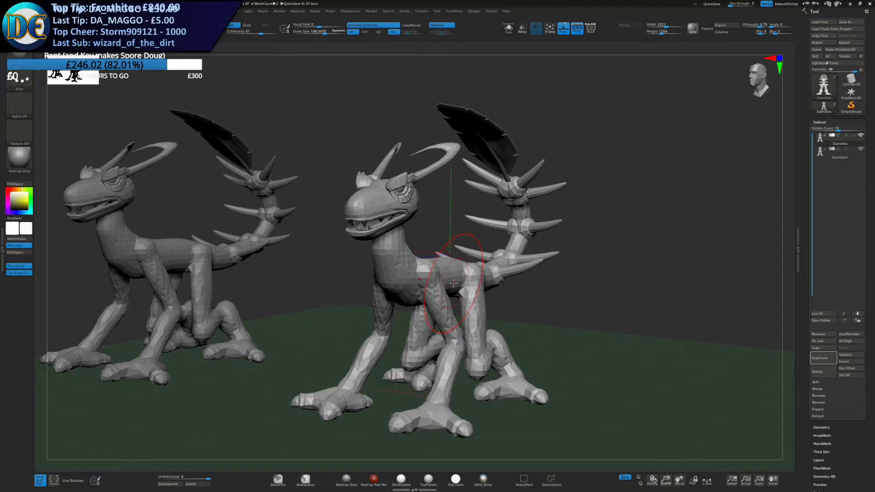
# Try to DynaMesh the original Daminke subtool, then undo it
pyautogui.moveTo(536, 288); pyautogui.dragTo(254, 349)
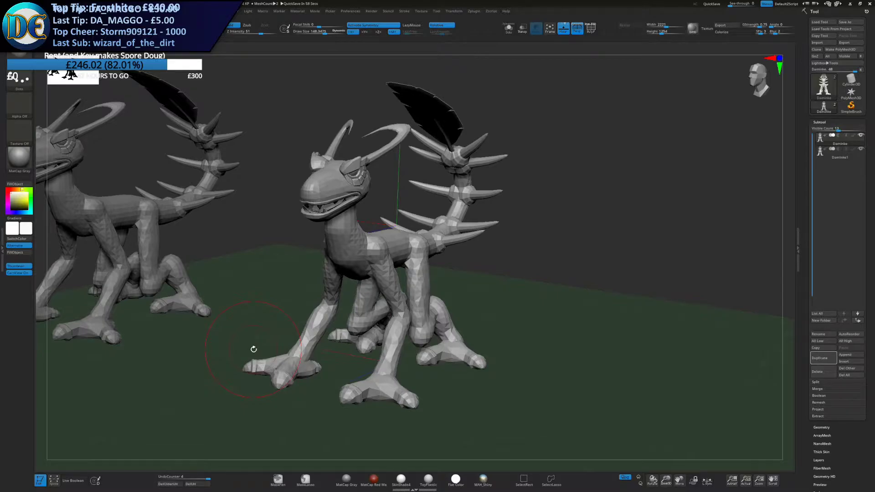
pyautogui.moveTo(358, 331); pyautogui.dragTo(368, 314)
pyautogui.keyDown('alt'); pyautogui.moveTo(319, 342); pyautogui.dragTo(341, 353); pyautogui.keyUp('alt')
pyautogui.press('space')
pyautogui.press('space')
pyautogui.click(329, 350)
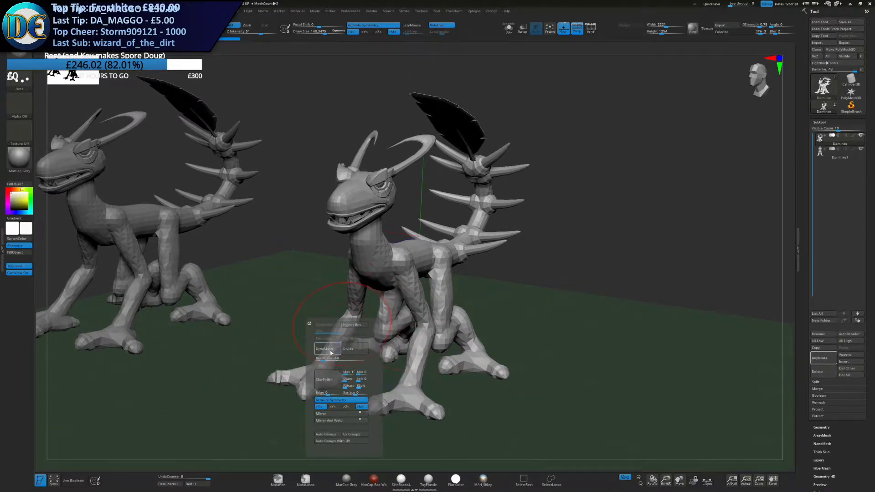
pyautogui.click(329, 351)
pyautogui.moveTo(411, 326); pyautogui.dragTo(365, 314, button='right')
pyautogui.moveTo(379, 308); pyautogui.dragTo(384, 318)
pyautogui.moveTo(364, 316); pyautogui.dragTo(390, 320, button='right')
pyautogui.hotkey('ctrl', 'z')
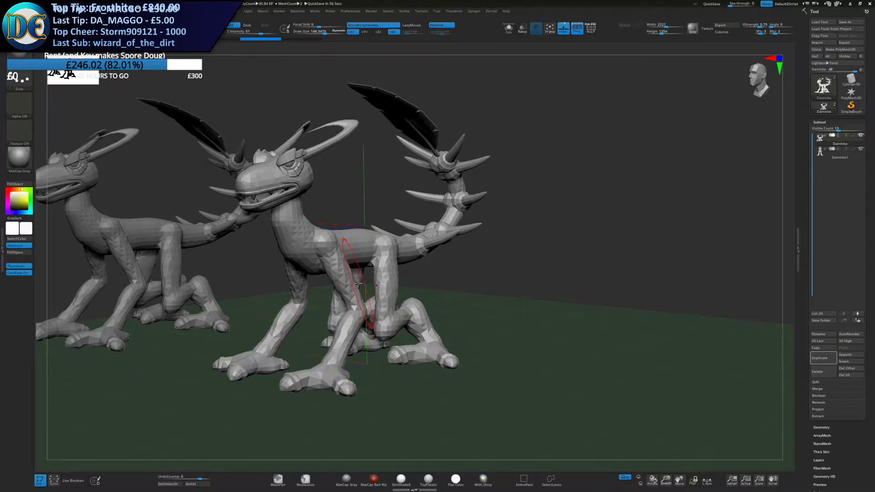
# Mask the whole original creature except its two long head horns
pyautogui.keyDown('alt'); pyautogui.moveTo(385, 278); pyautogui.dragTo(413, 297, button='right'); pyautogui.keyUp('alt')
pyautogui.press('s')
pyautogui.click(378, 287)
pyautogui.keyDown('ctrl'); pyautogui.moveTo(357, 189); pyautogui.dragTo(433, 281, button='right'); pyautogui.keyUp('ctrl')
pyautogui.press('w')
pyautogui.moveTo(392, 137); pyautogui.dragTo(403, 191, button='right')
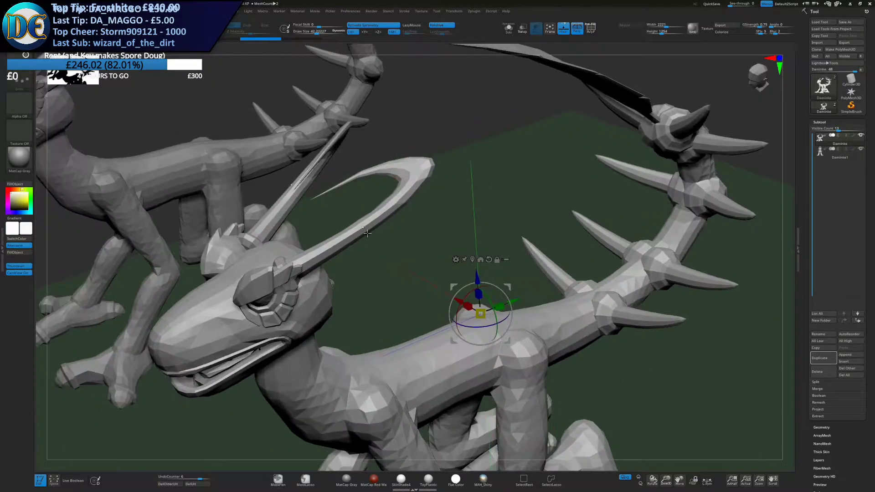
pyautogui.keyDown('alt'); pyautogui.click(367, 232); pyautogui.keyUp('alt')
pyautogui.hotkey('ctrl', 'shift', 'z')
# Split the head horns off with Split Masked Points and delete the horn subtool
pyautogui.click(816, 383)
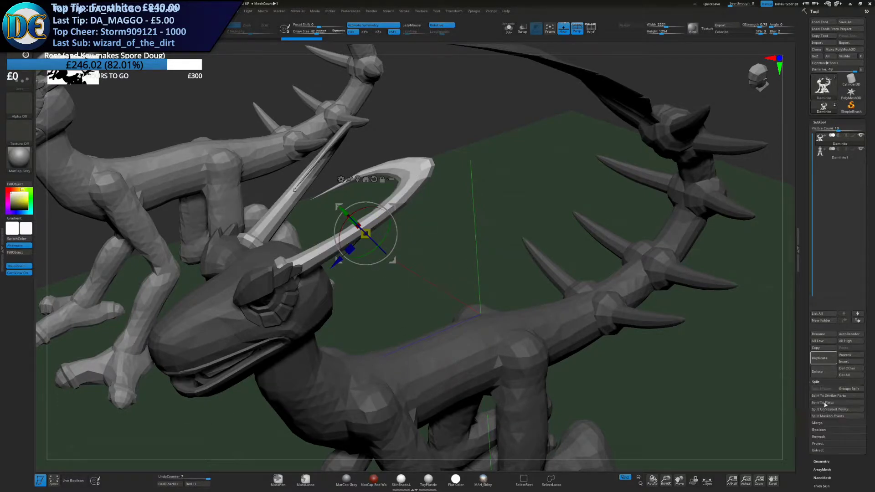
pyautogui.click(828, 416)
pyautogui.click(818, 371)
pyautogui.click(762, 392)
# Mask everything except the pair of tail spikes nearest the body and separate that pair with Split Masked Points
pyautogui.keyDown('ctrl'); pyautogui.moveTo(624, 332); pyautogui.dragTo(625, 292, button='right'); pyautogui.keyUp('ctrl')
pyautogui.moveTo(625, 292)
pyautogui.keyDown('shift'); pyautogui.mouseDown(button='right')
pyautogui.moveTo(647, 355)
pyautogui.moveTo(597, 306)
pyautogui.mouseUp(button='right'); pyautogui.keyUp('shift')
pyautogui.press('s')
pyautogui.moveTo(703, 271)
pyautogui.keyDown('alt'); pyautogui.mouseDown(button='right')
pyautogui.moveTo(562, 258)
pyautogui.moveTo(397, 332)
pyautogui.moveTo(564, 382)
pyautogui.mouseUp(button='right'); pyautogui.keyUp('alt')
pyautogui.press('w')
pyautogui.keyDown('ctrl'); pyautogui.moveTo(565, 381); pyautogui.dragTo(513, 303, button='right'); pyautogui.keyUp('ctrl')
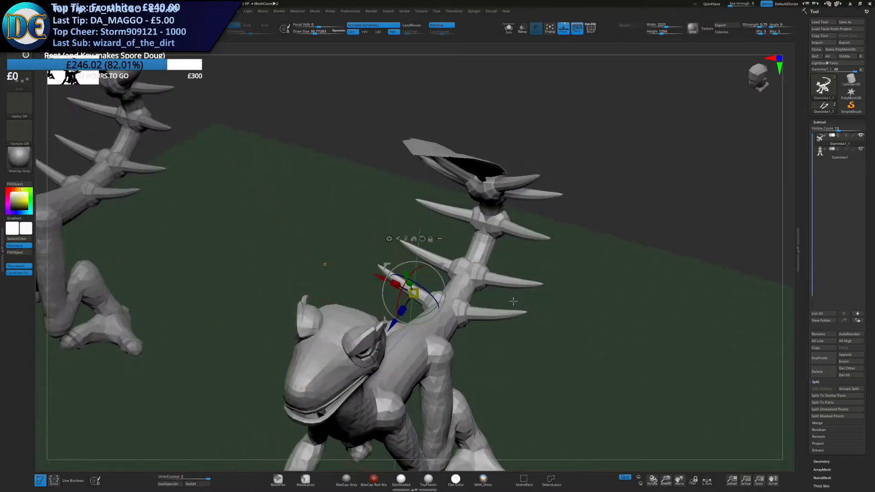
pyautogui.keyDown('ctrl'); pyautogui.moveTo(476, 314); pyautogui.dragTo(609, 329); pyautogui.keyUp('ctrl')
pyautogui.hotkey('ctrl', 'z')
pyautogui.keyDown('ctrl'); pyautogui.moveTo(468, 313); pyautogui.dragTo(309, 324); pyautogui.keyUp('ctrl')
pyautogui.hotkey('ctrl', 'z')
pyautogui.moveTo(581, 301); pyautogui.dragTo(527, 281)
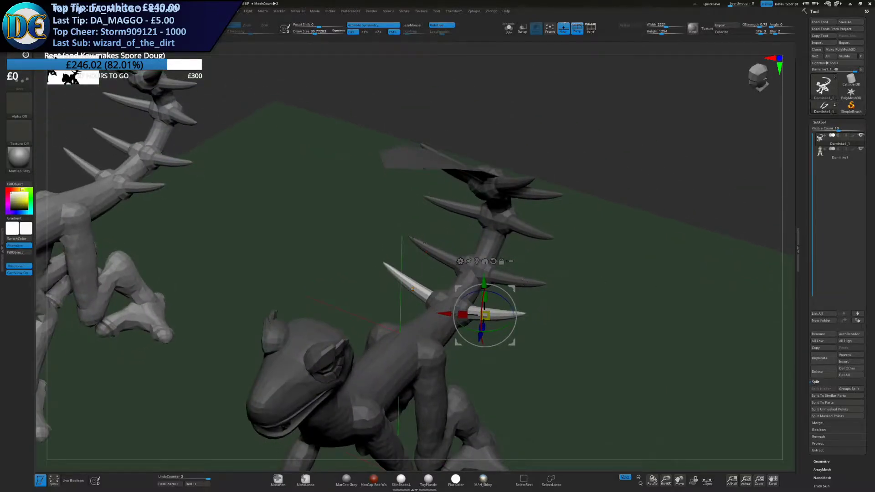
pyautogui.click(840, 417)
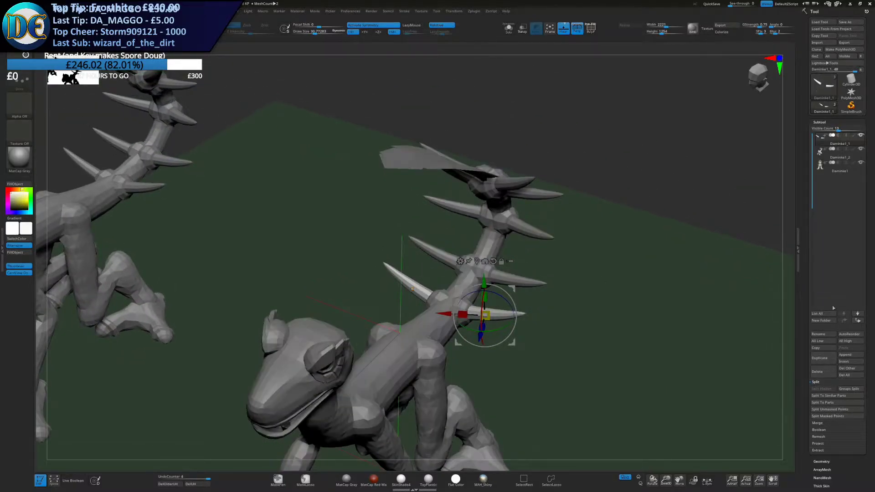
# Select the body subtool, mask all but the second pair of tail spikes and split that pair into its own subtool
pyautogui.press('q')
pyautogui.click(508, 32)
pyautogui.click(508, 33)
pyautogui.keyDown('alt'); pyautogui.click(514, 279); pyautogui.keyUp('alt')
pyautogui.press('w')
pyautogui.keyDown('ctrl'); pyautogui.click(519, 280); pyautogui.keyUp('ctrl')
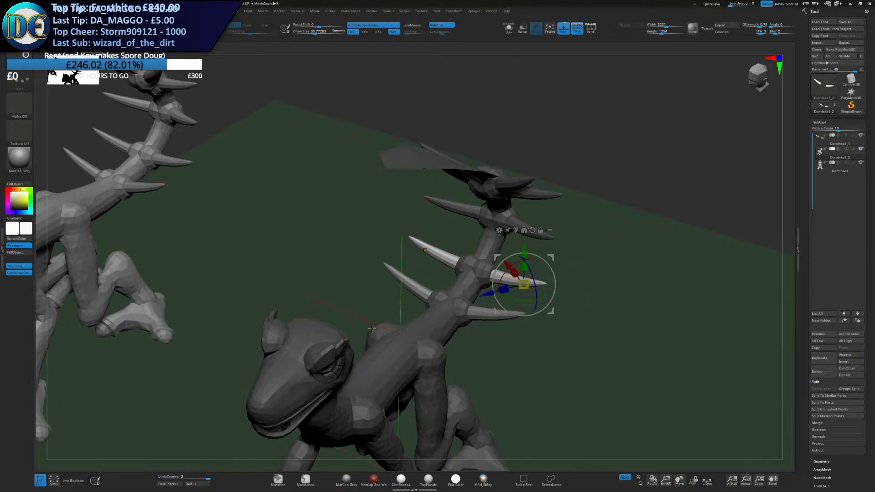
pyautogui.click(814, 409)
pyautogui.press('q')
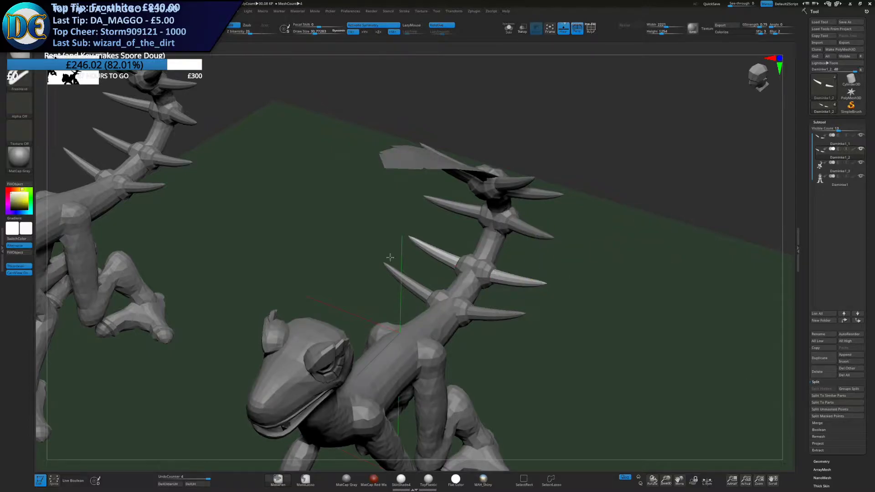
# Reselect the body, mask all but the third pair of tail spikes and split that pair off
pyautogui.press('w')
pyautogui.keyDown('alt'); pyautogui.click(541, 232); pyautogui.keyUp('alt')
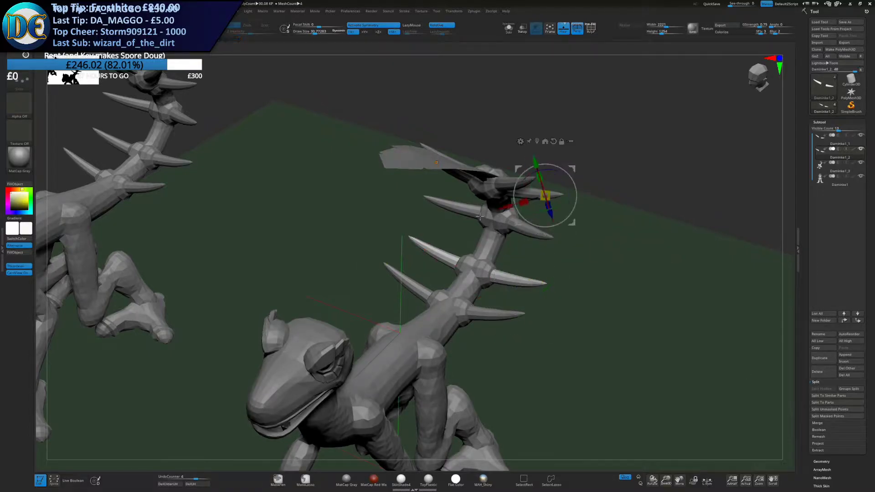
pyautogui.keyDown('ctrl'); pyautogui.moveTo(324, 286); pyautogui.dragTo(342, 303); pyautogui.keyUp('ctrl')
pyautogui.moveTo(324, 286); pyautogui.dragTo(544, 221)
pyautogui.moveTo(461, 250); pyautogui.dragTo(425, 212)
pyautogui.keyDown('alt'); pyautogui.click(425, 212); pyautogui.keyUp('alt')
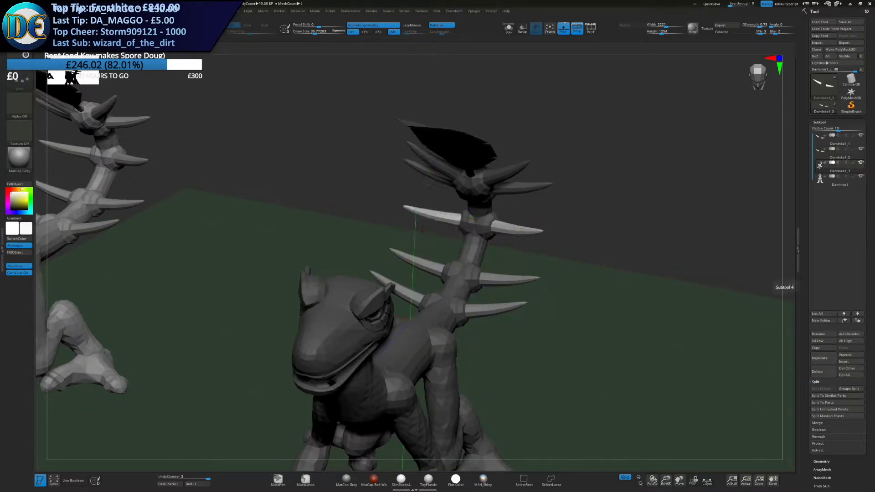
pyautogui.click(828, 410)
# Isolate the fourth pair of tail spikes, just below the tail tip, and split it from the body
pyautogui.moveTo(514, 186); pyautogui.dragTo(515, 151)
pyautogui.keyDown('alt'); pyautogui.click(545, 177); pyautogui.keyUp('alt')
pyautogui.keyDown('ctrl'); pyautogui.click(545, 177); pyautogui.keyUp('ctrl')
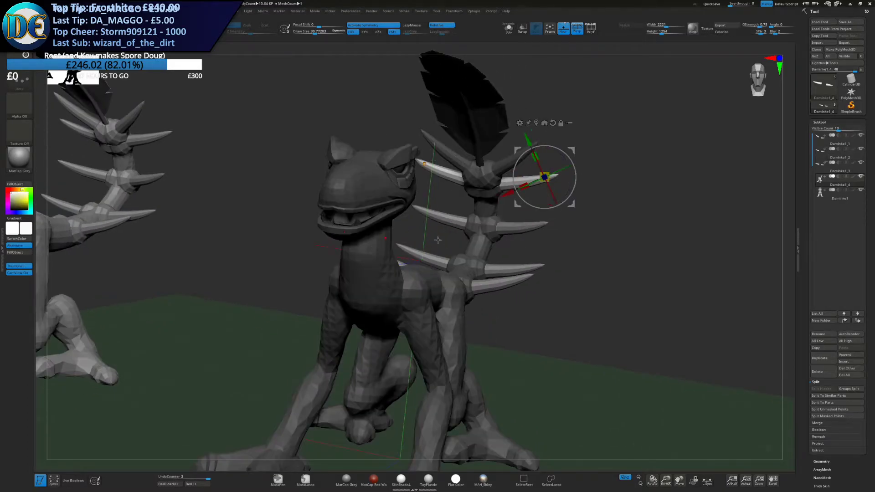
# Isolate the last pair of spikes at the tail tip and separate it with Split Masked Points
pyautogui.keyDown('alt'); pyautogui.click(451, 164); pyautogui.keyUp('alt')
pyautogui.moveTo(518, 273); pyautogui.dragTo(502, 156)
pyautogui.keyDown('alt'); pyautogui.click(451, 165); pyautogui.keyUp('alt')
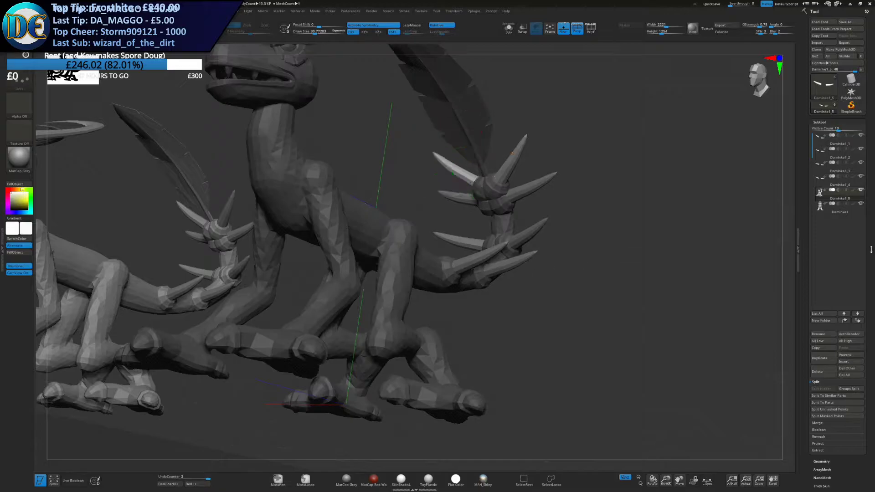
pyautogui.click(819, 416)
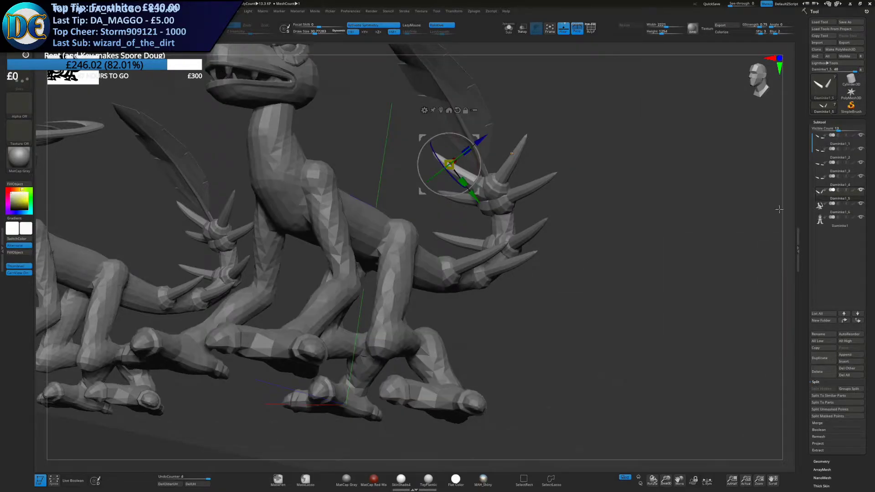
# Select the topmost tail spike subtool and merge all the separate spike subtools down into a single one
pyautogui.click(823, 138)
pyautogui.click(821, 423)
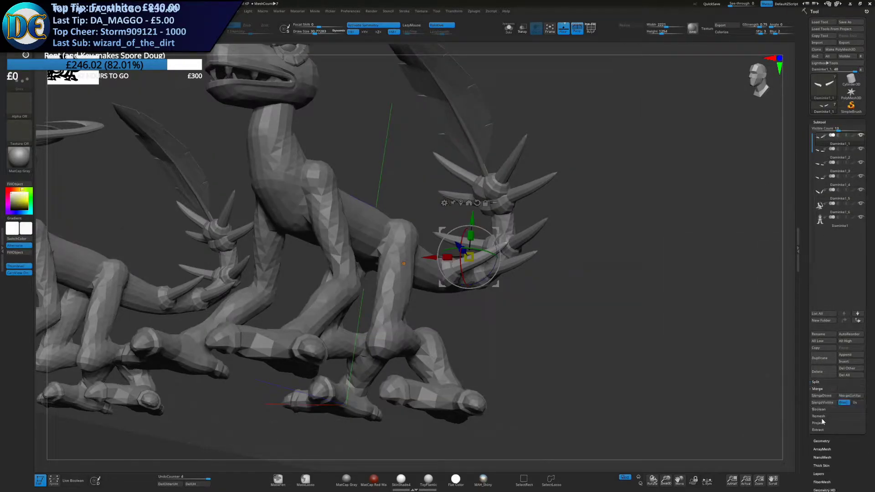
pyautogui.click(819, 396)
pyautogui.click(760, 409)
pyautogui.click(821, 396)
pyautogui.click(761, 409)
pyautogui.click(822, 396)
pyautogui.click(760, 410)
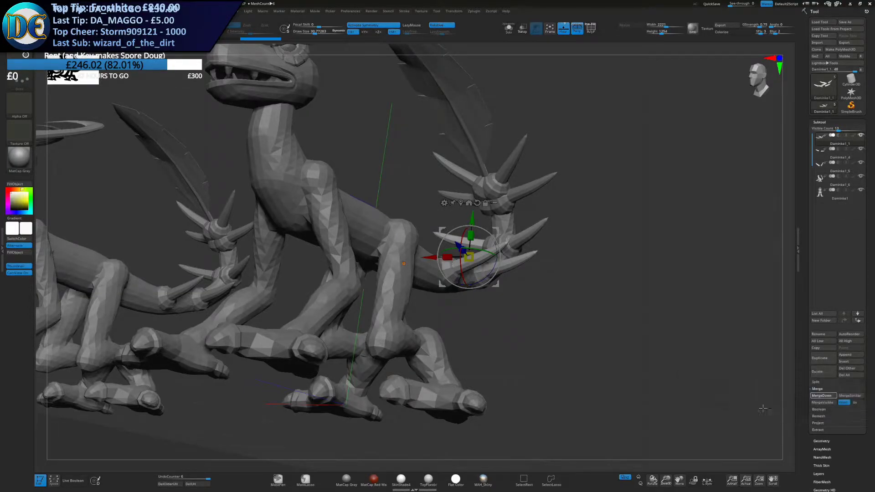
pyautogui.click(829, 395)
pyautogui.click(760, 409)
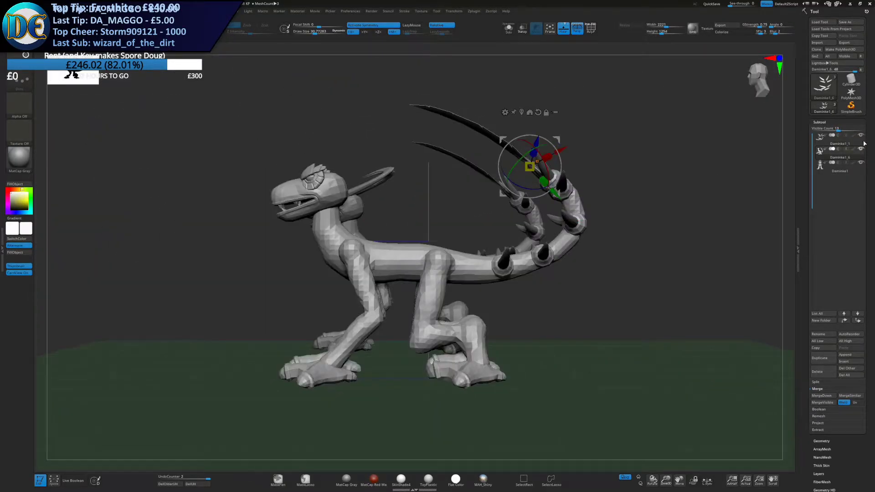
# Hide the merged spikes subtool and select the body
pyautogui.click(861, 136)
pyautogui.moveTo(610, 214); pyautogui.dragTo(483, 275)
pyautogui.keyDown('alt'); pyautogui.moveTo(483, 276); pyautogui.dragTo(437, 265); pyautogui.keyUp('alt')
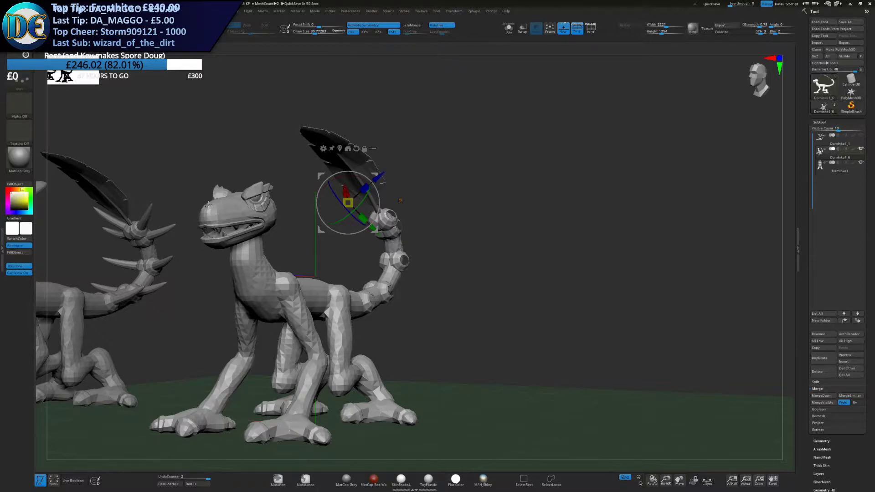
# Mask the feather blade at the tail tip with MaskLasso and separate it from the body with Split Masked Points
pyautogui.keyDown('alt'); pyautogui.moveTo(398, 234); pyautogui.dragTo(392, 190, button='right'); pyautogui.keyUp('alt')
pyautogui.moveTo(395, 176)
pyautogui.keyDown('ctrl'); pyautogui.mouseDown()
pyautogui.moveTo(393, 189)
pyautogui.moveTo(377, 179)
pyautogui.moveTo(388, 169)
pyautogui.mouseUp(); pyautogui.keyUp('ctrl')
pyautogui.hotkey('ctrl', 'z')
pyautogui.moveTo(391, 172); pyautogui.dragTo(435, 219, button='right')
pyautogui.keyDown('ctrl'); pyautogui.moveTo(436, 219); pyautogui.dragTo(303, 455, button='right'); pyautogui.keyUp('ctrl')
pyautogui.keyDown('ctrl'); pyautogui.click(305, 480); pyautogui.keyUp('ctrl')
pyautogui.moveTo(306, 241)
pyautogui.keyDown('ctrl'); pyautogui.mouseDown()
pyautogui.moveTo(306, 80)
pyautogui.moveTo(426, 274)
pyautogui.moveTo(319, 269)
pyautogui.moveTo(304, 246)
pyautogui.mouseUp(); pyautogui.keyUp('ctrl')
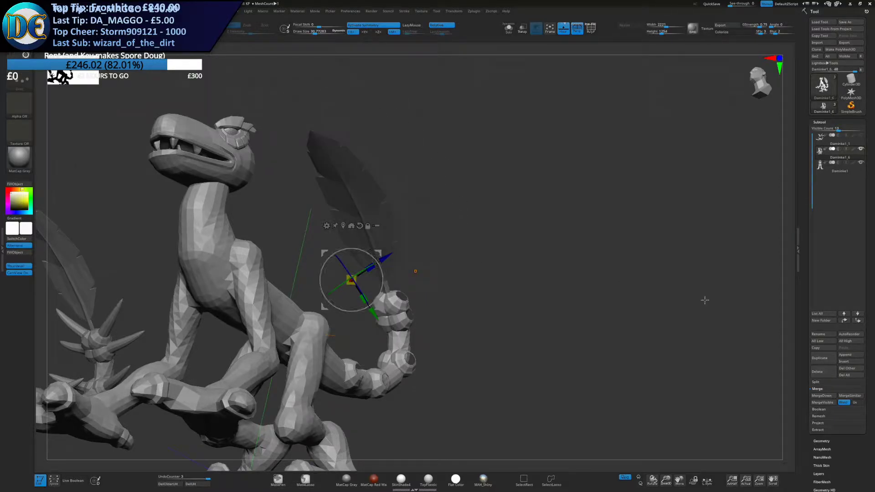
pyautogui.click(815, 382)
pyautogui.click(828, 416)
# Hide the split-off feather subtool, move it above the body in the subtool order and return to Draw mode
pyautogui.keyDown('ctrl'); pyautogui.moveTo(497, 354); pyautogui.dragTo(494, 260, button='right'); pyautogui.keyUp('ctrl')
pyautogui.keyDown('shift'); pyautogui.moveTo(494, 260); pyautogui.dragTo(566, 228, button='right'); pyautogui.keyUp('shift')
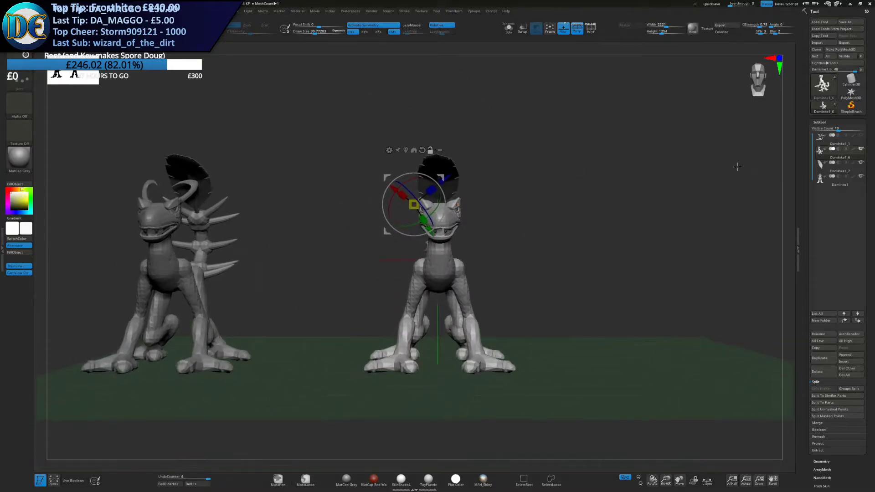
pyautogui.click(861, 163)
pyautogui.moveTo(834, 153); pyautogui.dragTo(838, 168)
pyautogui.moveTo(633, 315); pyautogui.dragTo(451, 319, button='right')
pyautogui.press('q')
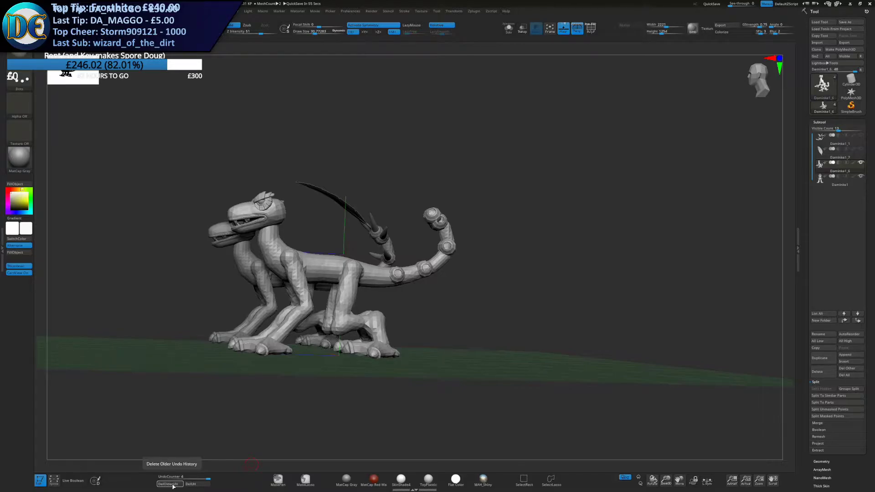
# Examine the stripped body, especially the head and neck, from the side and the front
pyautogui.moveTo(511, 299); pyautogui.dragTo(484, 309)
pyautogui.moveTo(485, 310); pyautogui.dragTo(410, 307, button='right')
pyautogui.moveTo(494, 289); pyautogui.dragTo(456, 319, button='right')
pyautogui.rightClick(450, 337)
pyautogui.moveTo(449, 243); pyautogui.dragTo(387, 262, button='right')
pyautogui.press('s')
pyautogui.moveTo(372, 267); pyautogui.dragTo(382, 268)
pyautogui.moveTo(382, 268)
pyautogui.mouseDown(button='right')
pyautogui.moveTo(449, 279)
pyautogui.moveTo(352, 273)
pyautogui.mouseUp(button='right')
pyautogui.press('s')
pyautogui.moveTo(351, 273); pyautogui.dragTo(340, 272)
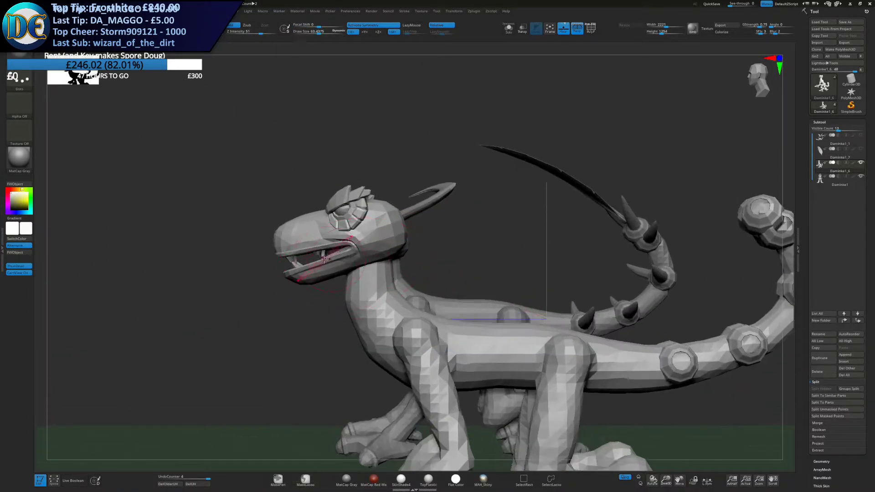
pyautogui.moveTo(324, 259); pyautogui.dragTo(370, 277, button='right')
pyautogui.rightClick(376, 301)
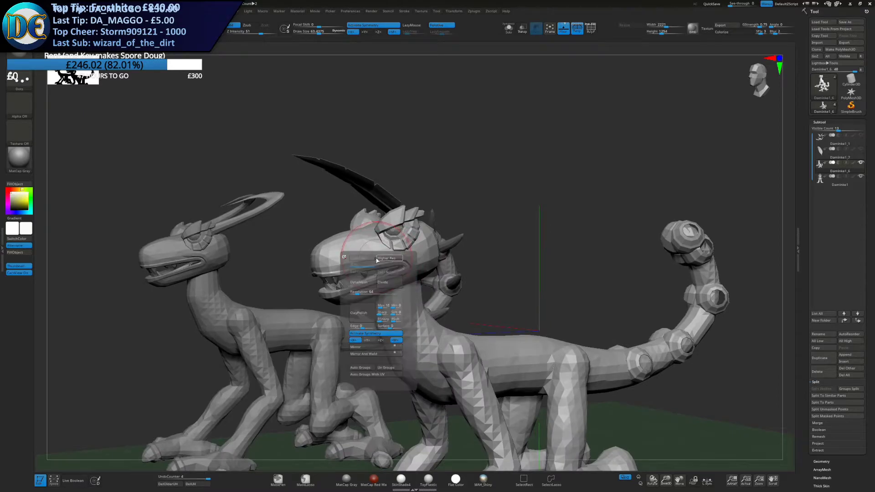
pyautogui.moveTo(390, 237)
pyautogui.keyDown('ctrl'); pyautogui.mouseDown()
pyautogui.moveTo(239, 231)
pyautogui.moveTo(386, 254)
pyautogui.mouseUp(); pyautogui.keyUp('ctrl')
pyautogui.hotkey('ctrl', 'z')
pyautogui.hotkey('ctrl', 'z')
pyautogui.press('w')
pyautogui.keyDown('ctrl'); pyautogui.click(402, 227); pyautogui.keyUp('ctrl')
pyautogui.hotkey('ctrl', 'z')
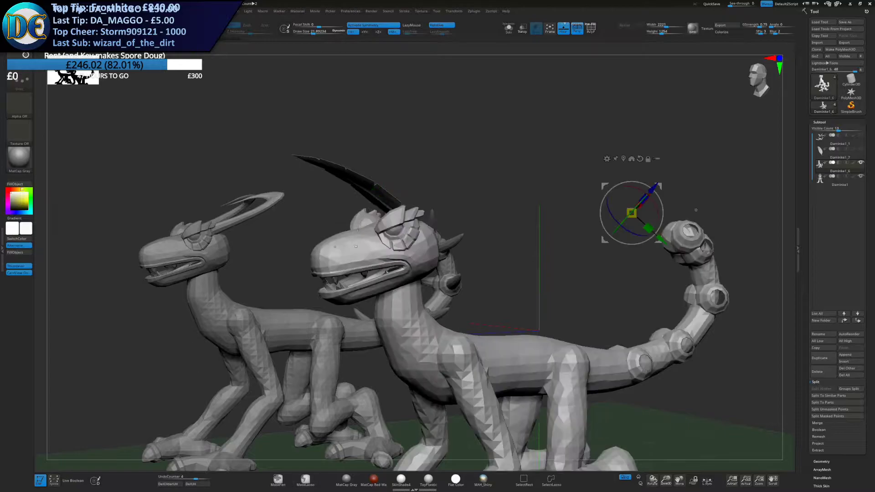
pyautogui.keyDown('ctrl'); pyautogui.moveTo(402, 227); pyautogui.dragTo(440, 250, button='right'); pyautogui.keyUp('ctrl')
pyautogui.keyDown('ctrl'); pyautogui.click(441, 250); pyautogui.keyUp('ctrl')
pyautogui.hotkey('ctrl', 'z')
pyautogui.keyDown('ctrl'); pyautogui.click(449, 259); pyautogui.keyUp('ctrl')
pyautogui.keyDown('alt'); pyautogui.click(458, 204); pyautogui.keyUp('alt')
pyautogui.hotkey('ctrl', 'z')
pyautogui.keyDown('ctrl'); pyautogui.click(459, 250); pyautogui.keyUp('ctrl')
pyautogui.hotkey('ctrl', 'z')
# Append a Sphere3D as a new subtool for the eyeball
pyautogui.keyDown('ctrl'); pyautogui.moveTo(437, 413); pyautogui.dragTo(442, 216, button='right'); pyautogui.keyUp('ctrl')
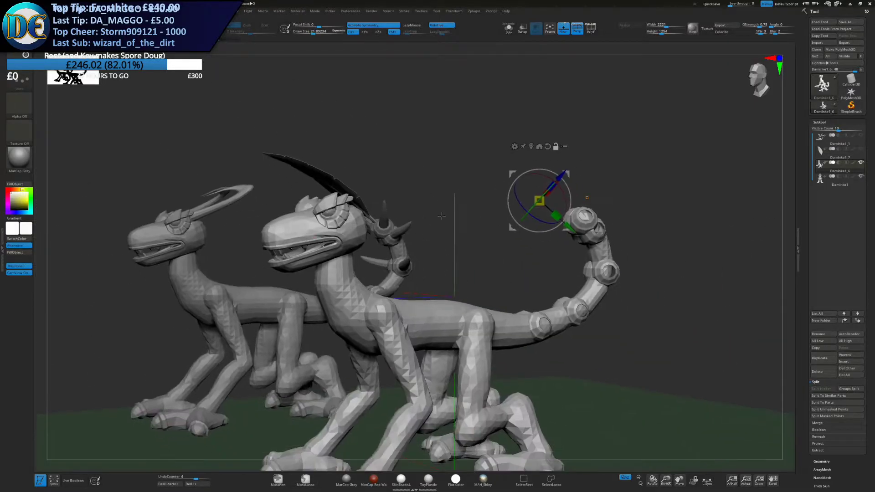
pyautogui.click(851, 360)
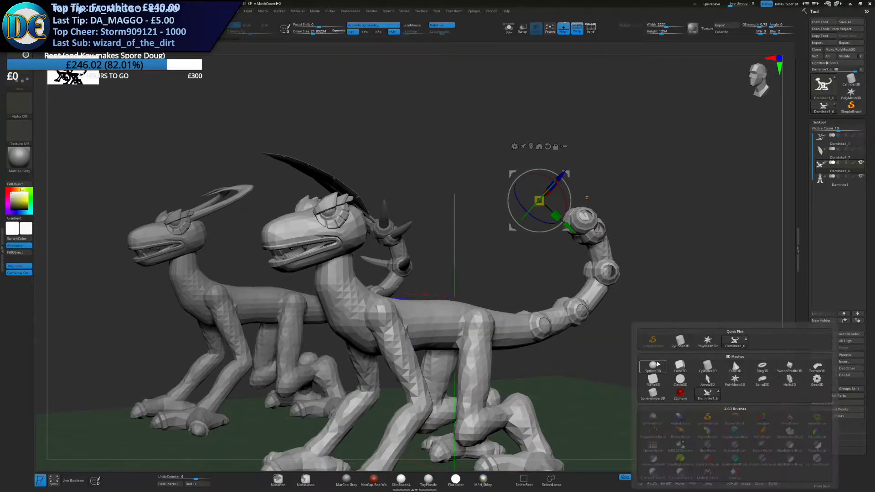
pyautogui.click(653, 366)
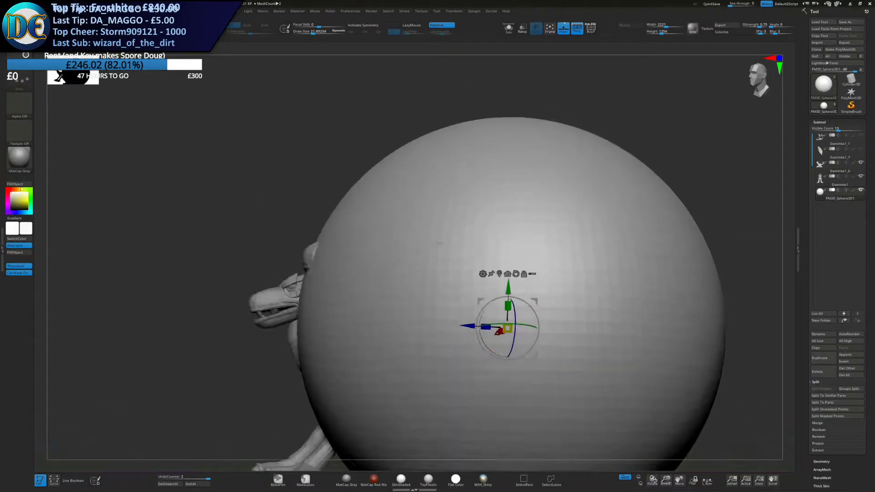
# Move the sphere to the head and scale it down until it sits in the eye socket as an eyeball
pyautogui.keyDown('shift'); pyautogui.moveTo(440, 244); pyautogui.dragTo(461, 248, button='right'); pyautogui.keyUp('shift')
pyautogui.moveTo(560, 299); pyautogui.dragTo(515, 176)
pyautogui.moveTo(586, 273); pyautogui.dragTo(426, 189)
pyautogui.keyDown('ctrl'); pyautogui.moveTo(426, 189); pyautogui.dragTo(445, 205, button='right'); pyautogui.keyUp('ctrl')
pyautogui.moveTo(393, 186); pyautogui.dragTo(475, 209)
pyautogui.moveTo(432, 233); pyautogui.dragTo(417, 197)
pyautogui.keyDown('shift'); pyautogui.moveTo(456, 200); pyautogui.dragTo(433, 202, button='right'); pyautogui.keyUp('shift')
pyautogui.moveTo(494, 202); pyautogui.dragTo(511, 188)
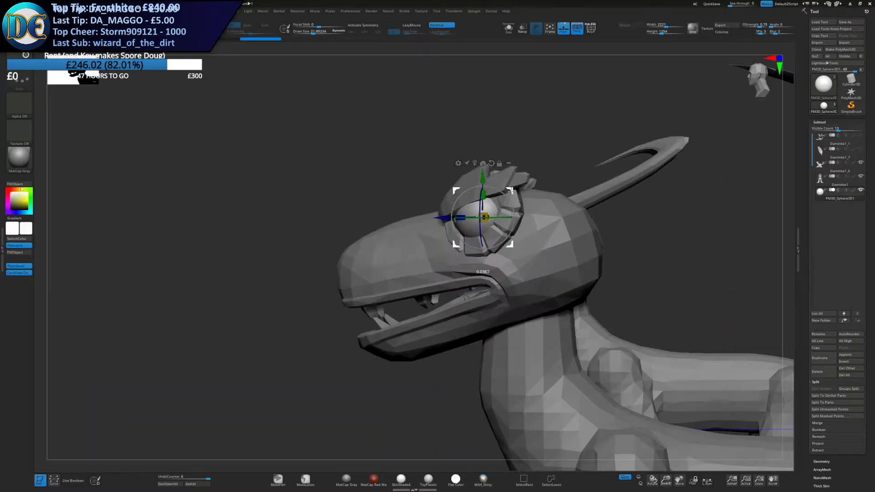
pyautogui.moveTo(511, 188); pyautogui.dragTo(538, 194, button='right')
pyautogui.moveTo(499, 192); pyautogui.dragTo(492, 192)
# Copy the eyeball to the other side of the head with Mirror And Weld and turn symmetry on
pyautogui.press('q')
pyautogui.press('2')
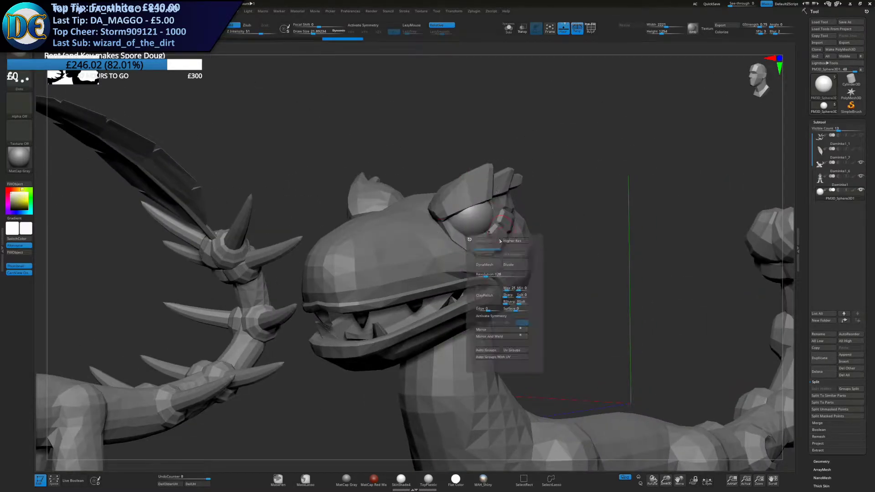
pyautogui.click(501, 337)
pyautogui.press('x')
pyautogui.keyDown('ctrl'); pyautogui.moveTo(365, 440); pyautogui.dragTo(163, 410, button='right'); pyautogui.keyUp('ctrl')
# Select the body and try DynaMesh on it at its current low resolution, then undo the remesh
pyautogui.keyDown('alt'); pyautogui.click(449, 287); pyautogui.keyUp('alt')
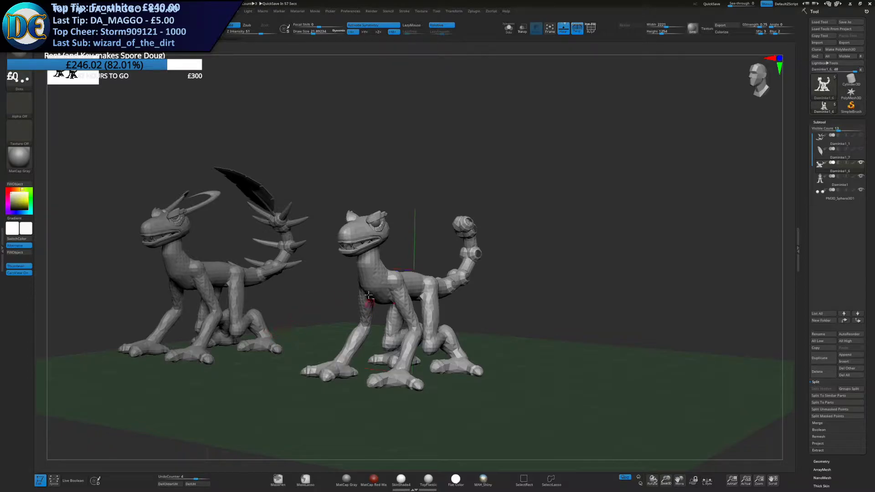
pyautogui.keyDown('alt'); pyautogui.moveTo(368, 298); pyautogui.dragTo(388, 291, button='right'); pyautogui.keyUp('alt')
pyautogui.press('space')
pyautogui.click(382, 319)
pyautogui.press('s')
pyautogui.moveTo(413, 273); pyautogui.dragTo(428, 273)
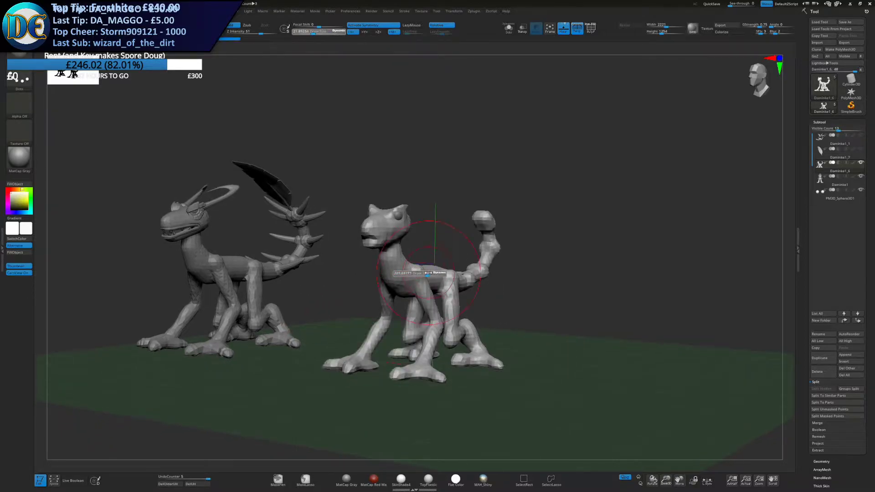
pyautogui.hotkey('ctrl', 'z')
# DynaMesh the body at a higher resolution and switch to a smaller square-alpha clay brush with a FreeHand stroke
pyautogui.press('space')
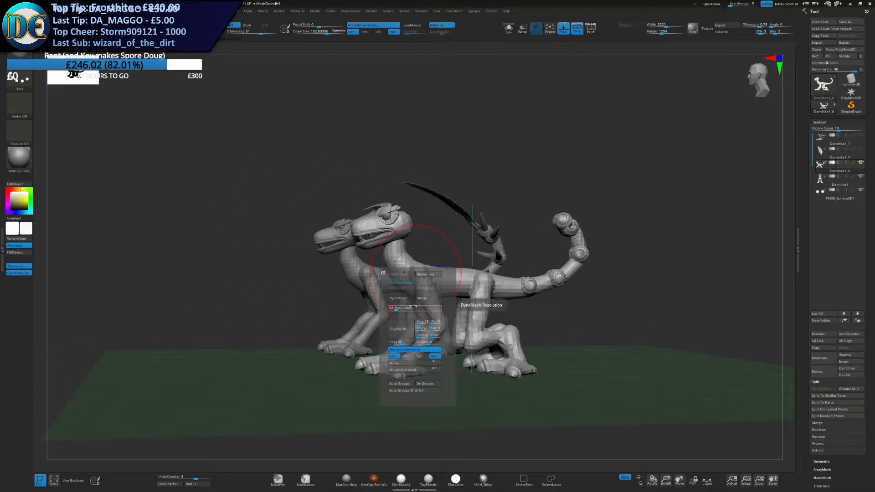
pyautogui.click(404, 298)
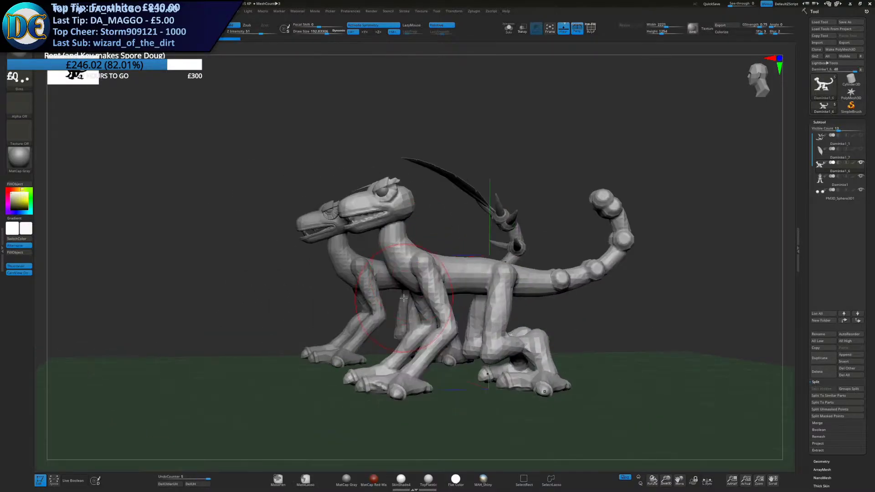
pyautogui.press('space')
pyautogui.click(415, 312)
pyautogui.press('[')
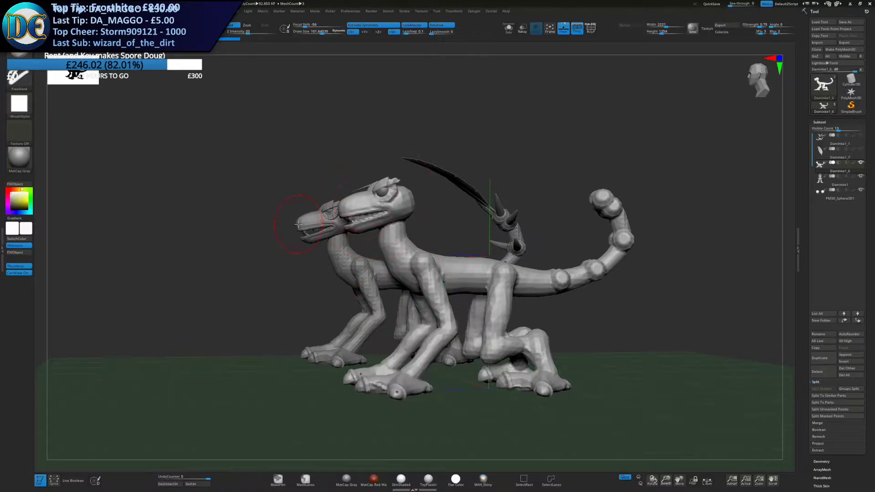
# Open the side tray and dock the Brush palette in it, cancelling the Load Brush Preset dialog
pyautogui.click(2, 187)
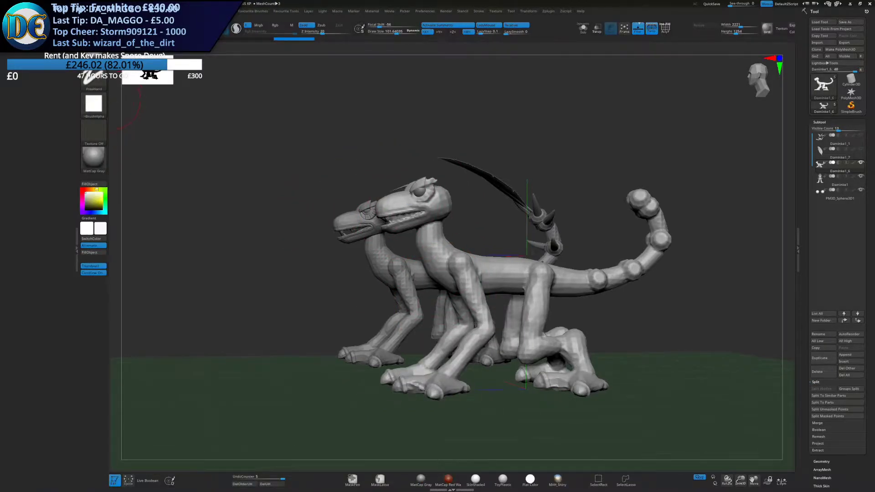
pyautogui.moveTo(119, 12)
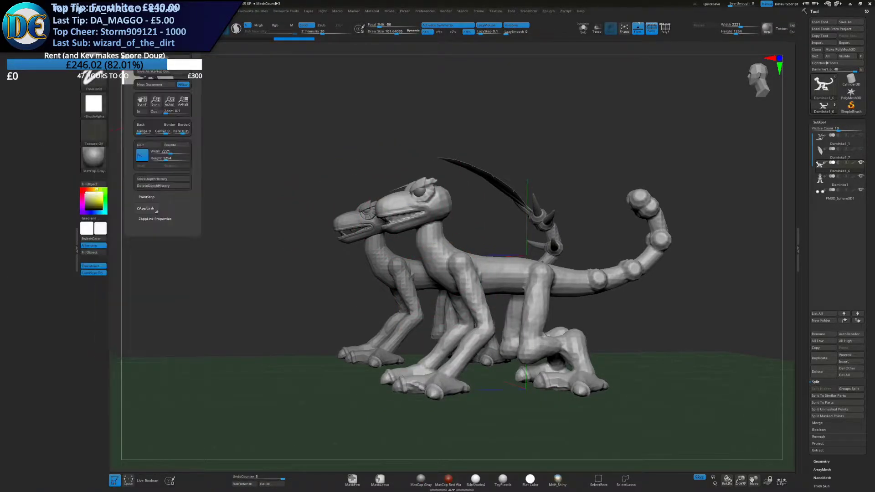
pyautogui.click(120, 74)
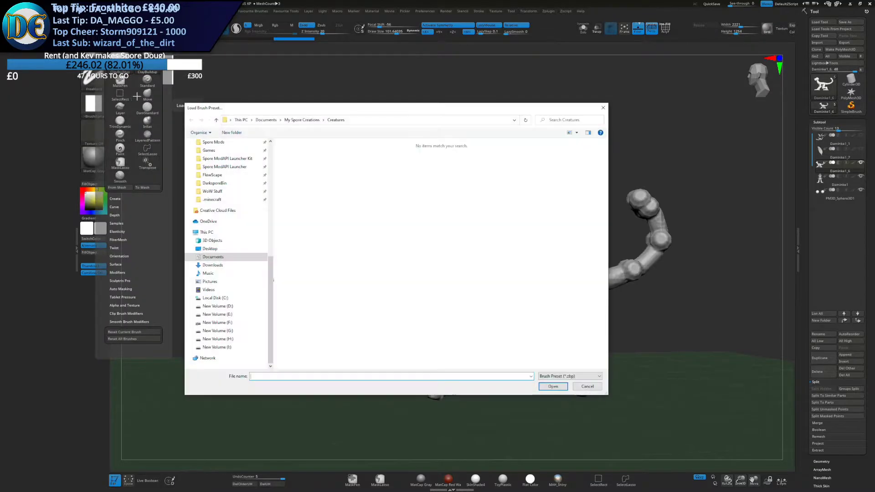
pyautogui.click(598, 388)
pyautogui.moveTo(134, 11)
pyautogui.click(99, 19)
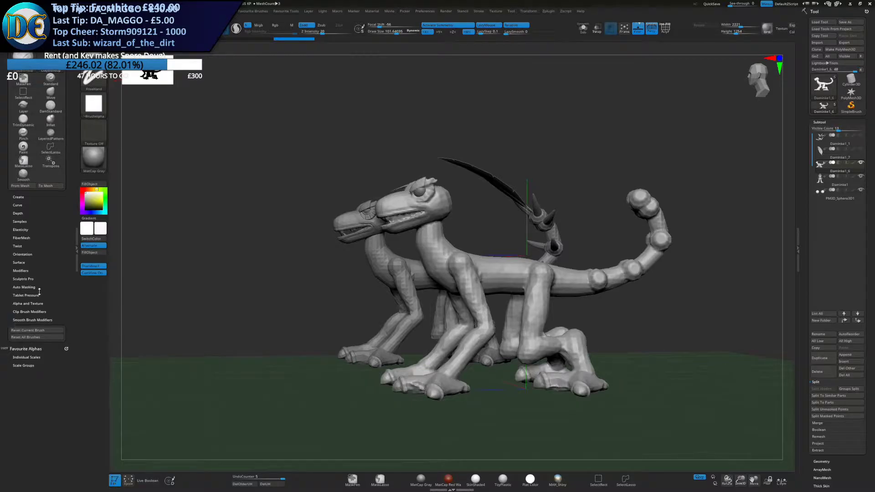
# Turn on BackfaceMask in the brush's Auto Masking settings
pyautogui.click(28, 287)
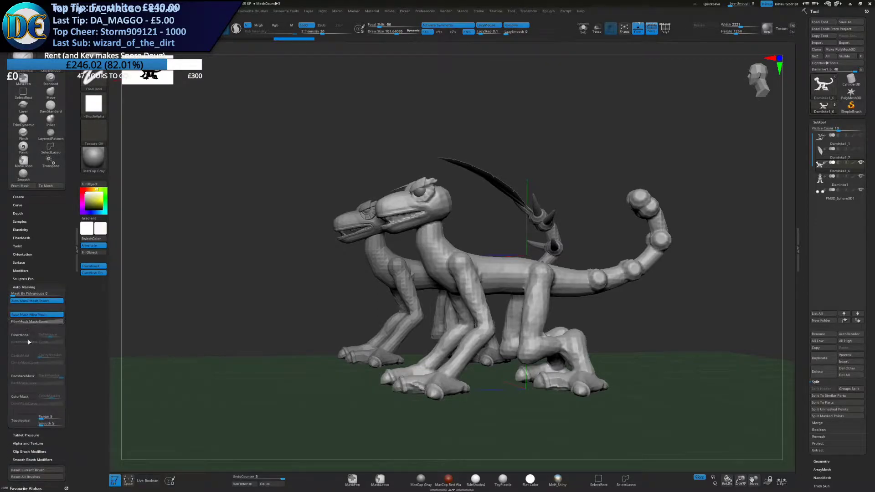
pyautogui.click(24, 377)
pyautogui.moveTo(146, 359); pyautogui.dragTo(178, 357)
# Adjust the clay brush size and make a stroke on the creature's muzzle
pyautogui.press('s')
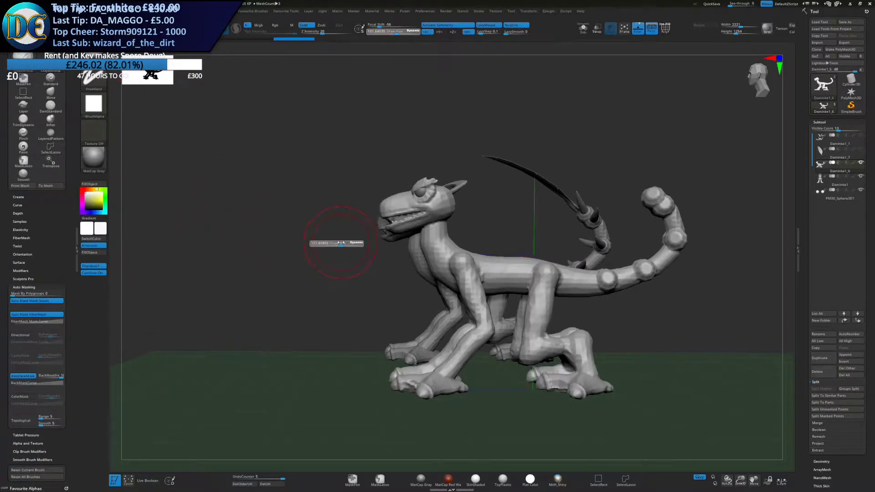
pyautogui.keyDown('ctrl'); pyautogui.moveTo(338, 243); pyautogui.dragTo(401, 247, button='right'); pyautogui.keyUp('ctrl')
pyautogui.press('s')
pyautogui.moveTo(403, 248); pyautogui.dragTo(396, 248)
pyautogui.moveTo(396, 248)
pyautogui.mouseDown(button='right')
pyautogui.moveTo(407, 245)
pyautogui.moveTo(379, 241)
pyautogui.mouseUp(button='right')
pyautogui.moveTo(368, 223); pyautogui.dragTo(386, 231)
pyautogui.keyDown('shift'); pyautogui.moveTo(387, 232); pyautogui.dragTo(377, 251, button='right'); pyautogui.keyUp('shift')
pyautogui.moveTo(357, 224)
pyautogui.keyDown('ctrl'); pyautogui.mouseDown()
pyautogui.moveTo(395, 314)
pyautogui.moveTo(572, 213)
pyautogui.moveTo(601, 170)
pyautogui.moveTo(478, 193)
pyautogui.mouseUp(); pyautogui.keyUp('ctrl')
pyautogui.moveTo(458, 275)
pyautogui.mouseDown(button='right')
pyautogui.moveTo(489, 247)
pyautogui.moveTo(497, 258)
pyautogui.mouseUp(button='right')
pyautogui.press('w')
pyautogui.keyDown('ctrl'); pyautogui.moveTo(525, 287); pyautogui.dragTo(303, 272, button='right'); pyautogui.keyUp('ctrl')
pyautogui.keyDown('ctrl'); pyautogui.click(463, 269); pyautogui.keyUp('ctrl')
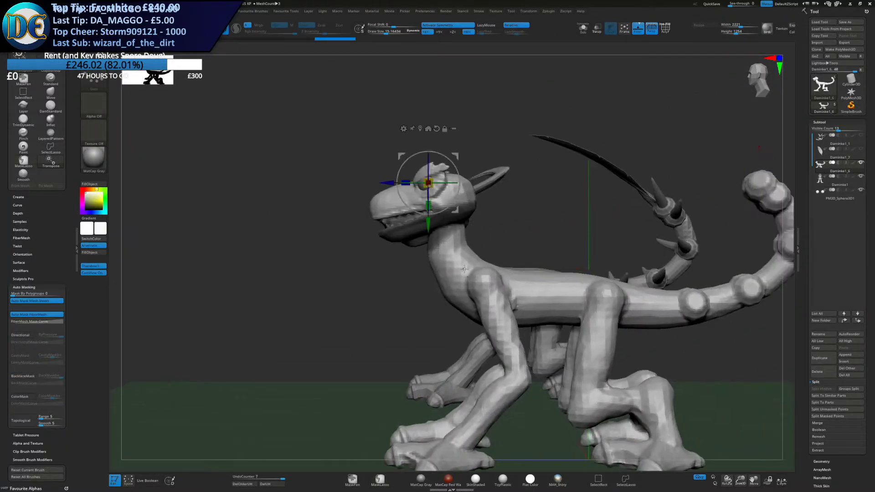
pyautogui.keyDown('ctrl'); pyautogui.click(512, 231); pyautogui.keyUp('ctrl')
pyautogui.moveTo(430, 152)
pyautogui.keyDown('alt'); pyautogui.mouseDown()
pyautogui.moveTo(468, 181)
pyautogui.moveTo(457, 180)
pyautogui.moveTo(467, 178)
pyautogui.mouseUp(); pyautogui.keyUp('alt')
pyautogui.hotkey('ctrl', 'z')
# Switch to the Move brush, adjust its size and reshape the head around the muzzle
pyautogui.press('space')
pyautogui.click(453, 214)
pyautogui.keyDown('ctrl'); pyautogui.moveTo(445, 217); pyautogui.dragTo(423, 271, button='right'); pyautogui.keyUp('ctrl')
pyautogui.press('space')
pyautogui.click(415, 290)
pyautogui.press('s')
pyautogui.press('s')
pyautogui.moveTo(424, 264); pyautogui.dragTo(423, 266)
pyautogui.moveTo(420, 273); pyautogui.dragTo(424, 271)
# Remesh the body with DynaMesh and smooth out the faceted surface along the neck and back
pyautogui.keyDown('ctrl'); pyautogui.moveTo(404, 342); pyautogui.dragTo(424, 371); pyautogui.keyUp('ctrl')
pyautogui.keyDown('ctrl'); pyautogui.moveTo(424, 371); pyautogui.dragTo(417, 283, button='right'); pyautogui.keyUp('ctrl')
pyautogui.moveTo(383, 273); pyautogui.dragTo(416, 246, button='right')
pyautogui.press('s')
pyautogui.moveTo(422, 254); pyautogui.dragTo(438, 254)
pyautogui.moveTo(433, 248)
pyautogui.keyDown('shift'); pyautogui.mouseDown()
pyautogui.moveTo(437, 224)
pyautogui.moveTo(576, 246)
pyautogui.moveTo(586, 228)
pyautogui.mouseUp(); pyautogui.keyUp('shift')
# Readjust the brush size and update the smoothed body's DynaMesh
pyautogui.moveTo(633, 296); pyautogui.dragTo(567, 302, button='right')
pyautogui.press('s')
pyautogui.moveTo(566, 302); pyautogui.dragTo(559, 303)
pyautogui.keyDown('ctrl'); pyautogui.moveTo(582, 326); pyautogui.dragTo(581, 283, button='right'); pyautogui.keyUp('ctrl')
pyautogui.moveTo(581, 283); pyautogui.dragTo(661, 278, button='right')
pyautogui.moveTo(469, 238)
pyautogui.keyDown('ctrl'); pyautogui.mouseDown()
pyautogui.moveTo(502, 350)
pyautogui.moveTo(460, 292)
pyautogui.mouseUp(); pyautogui.keyUp('ctrl')
pyautogui.moveTo(479, 283)
pyautogui.mouseDown(button='right')
pyautogui.moveTo(435, 272)
pyautogui.moveTo(460, 288)
pyautogui.mouseUp(button='right')
pyautogui.moveTo(460, 288)
pyautogui.keyDown('ctrl'); pyautogui.mouseDown(button='right')
pyautogui.moveTo(483, 315)
pyautogui.moveTo(457, 303)
pyautogui.mouseUp(button='right'); pyautogui.keyUp('ctrl')
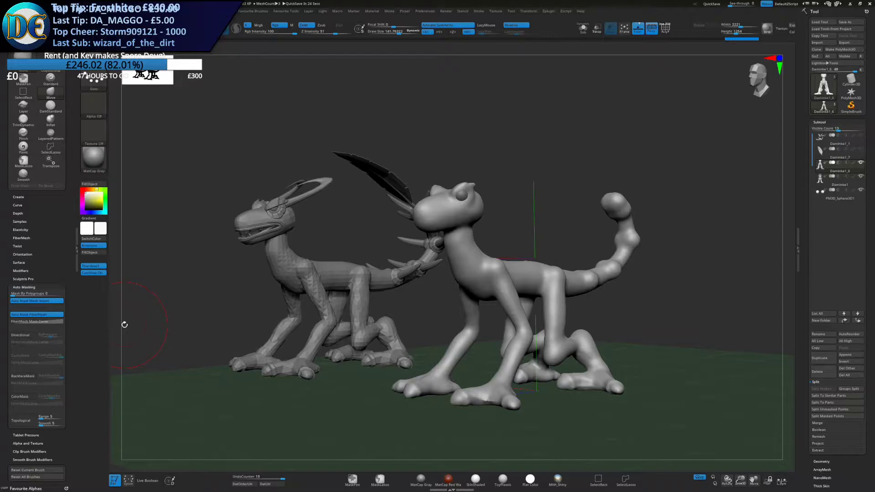
# Adjust the size of the ClayBuildup brush and build up the creature's bumpy tail with strokes from its base to the tip
pyautogui.moveTo(519, 252); pyautogui.dragTo(437, 275)
pyautogui.press('space')
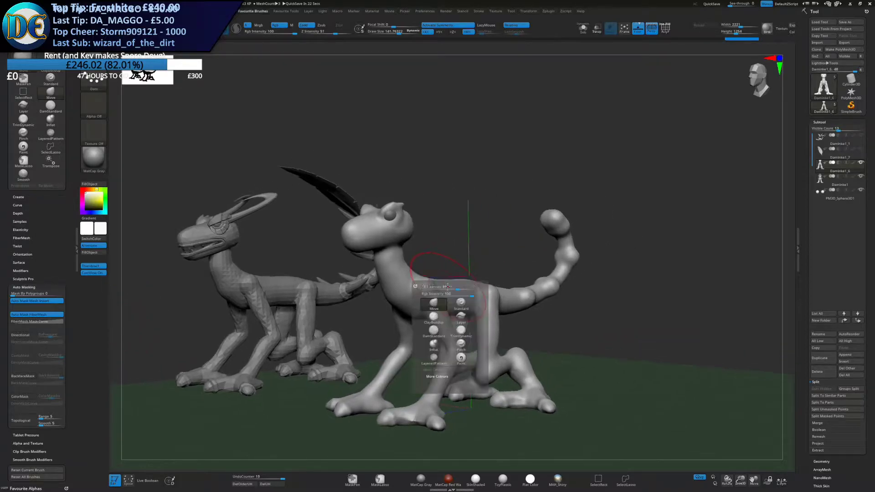
pyautogui.click(433, 303)
pyautogui.moveTo(574, 289); pyautogui.dragTo(543, 335)
pyautogui.keyDown('alt'); pyautogui.moveTo(450, 293); pyautogui.dragTo(410, 299, button='right'); pyautogui.keyUp('alt')
pyautogui.press('s')
pyautogui.moveTo(410, 299); pyautogui.dragTo(404, 300)
pyautogui.moveTo(356, 314); pyautogui.dragTo(421, 303)
pyautogui.moveTo(297, 319); pyautogui.dragTo(418, 293)
pyautogui.moveTo(360, 292); pyautogui.dragTo(426, 278)
pyautogui.moveTo(405, 296); pyautogui.dragTo(481, 249)
pyautogui.moveTo(417, 283); pyautogui.dragTo(490, 230)
pyautogui.moveTo(437, 271)
pyautogui.mouseDown()
pyautogui.moveTo(502, 223)
pyautogui.moveTo(488, 217)
pyautogui.mouseUp()
pyautogui.moveTo(428, 276); pyautogui.dragTo(510, 206)
pyautogui.moveTo(383, 279); pyautogui.dragTo(483, 228)
pyautogui.moveTo(360, 291)
pyautogui.mouseDown()
pyautogui.moveTo(447, 255)
pyautogui.moveTo(423, 274)
pyautogui.mouseUp()
pyautogui.moveTo(511, 337); pyautogui.dragTo(542, 278)
pyautogui.moveTo(464, 269); pyautogui.dragTo(471, 223)
pyautogui.moveTo(471, 257)
pyautogui.mouseDown()
pyautogui.moveTo(482, 230)
pyautogui.moveTo(459, 182)
pyautogui.mouseUp()
pyautogui.moveTo(478, 241); pyautogui.dragTo(461, 182)
pyautogui.moveTo(510, 198)
pyautogui.mouseDown()
pyautogui.moveTo(512, 269)
pyautogui.moveTo(431, 306)
pyautogui.mouseUp()
# Readjust the ClayBuildup size and sculpt muscle volume onto the chest and lower neck, smoothing over the strokes
pyautogui.moveTo(431, 306)
pyautogui.keyDown('ctrl'); pyautogui.mouseDown(button='right')
pyautogui.moveTo(412, 244)
pyautogui.moveTo(459, 241)
pyautogui.moveTo(441, 238)
pyautogui.moveTo(440, 209)
pyautogui.moveTo(461, 205)
pyautogui.mouseUp(button='right'); pyautogui.keyUp('ctrl')
pyautogui.moveTo(460, 205)
pyautogui.keyDown('ctrl'); pyautogui.mouseDown(button='right')
pyautogui.moveTo(443, 238)
pyautogui.moveTo(427, 208)
pyautogui.mouseUp(button='right'); pyautogui.keyUp('ctrl')
pyautogui.moveTo(427, 208)
pyautogui.mouseDown()
pyautogui.moveTo(449, 269)
pyautogui.moveTo(447, 298)
pyautogui.moveTo(444, 292)
pyautogui.mouseUp()
pyautogui.moveTo(474, 273); pyautogui.dragTo(430, 231, button='right')
pyautogui.press('s')
pyautogui.moveTo(432, 241); pyautogui.dragTo(422, 241)
pyautogui.moveTo(438, 264); pyautogui.dragTo(455, 244, button='right')
pyautogui.press('s')
pyautogui.moveTo(430, 242)
pyautogui.mouseDown()
pyautogui.moveTo(438, 242)
pyautogui.moveTo(428, 190)
pyautogui.moveTo(449, 255)
pyautogui.mouseUp()
pyautogui.moveTo(449, 274)
pyautogui.mouseDown(button='right')
pyautogui.moveTo(422, 224)
pyautogui.moveTo(381, 210)
pyautogui.mouseUp(button='right')
pyautogui.moveTo(390, 185)
pyautogui.mouseDown()
pyautogui.moveTo(387, 237)
pyautogui.moveTo(397, 201)
pyautogui.moveTo(437, 292)
pyautogui.moveTo(459, 237)
pyautogui.moveTo(465, 251)
pyautogui.mouseUp()
pyautogui.moveTo(456, 205)
pyautogui.keyDown('shift'); pyautogui.mouseDown()
pyautogui.moveTo(452, 283)
pyautogui.moveTo(419, 199)
pyautogui.moveTo(436, 173)
pyautogui.mouseUp(); pyautogui.keyUp('shift')
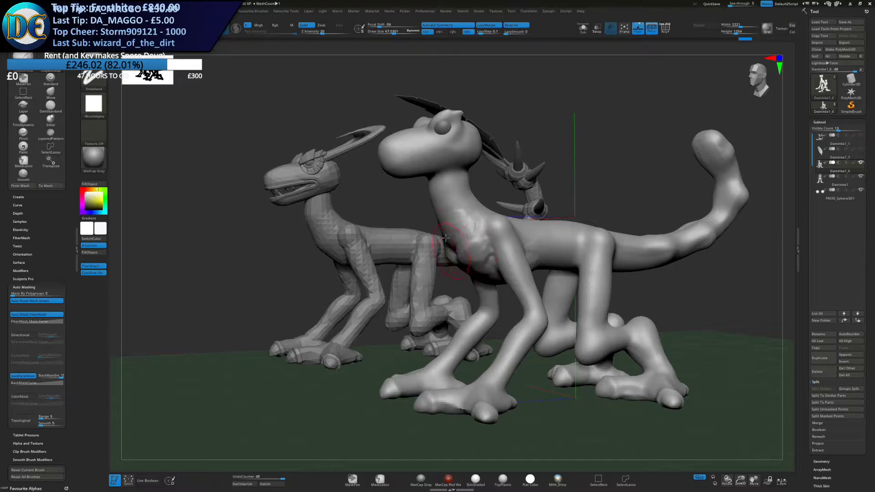
# Smooth the chest where it meets the front shoulder and add clay strokes along the top of the foreleg
pyautogui.keyDown('ctrl'); pyautogui.moveTo(446, 238); pyautogui.dragTo(467, 248, button='right'); pyautogui.keyUp('ctrl')
pyautogui.keyDown('shift'); pyautogui.moveTo(467, 248); pyautogui.dragTo(463, 239); pyautogui.keyUp('shift')
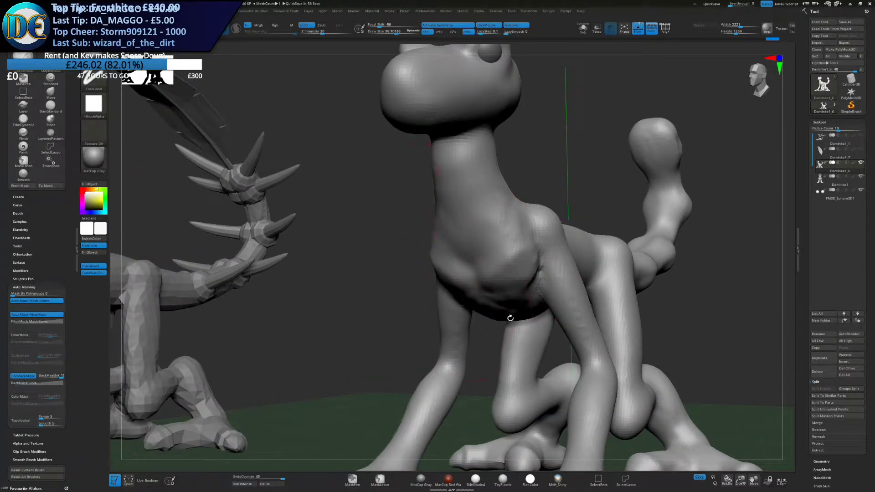
pyautogui.keyDown('alt'); pyautogui.moveTo(591, 360); pyautogui.dragTo(514, 276, button='right'); pyautogui.keyUp('alt')
pyautogui.press('s')
pyautogui.moveTo(465, 223); pyautogui.dragTo(463, 223)
pyautogui.press('s')
pyautogui.click(476, 177)
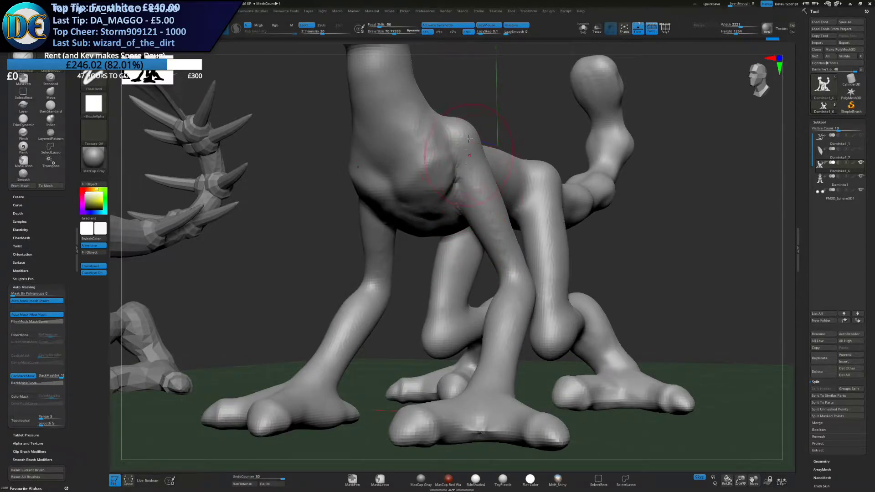
pyautogui.keyDown('shift'); pyautogui.moveTo(457, 137); pyautogui.dragTo(458, 196); pyautogui.keyUp('shift')
pyautogui.keyDown('shift'); pyautogui.moveTo(491, 155); pyautogui.dragTo(510, 251); pyautogui.keyUp('shift')
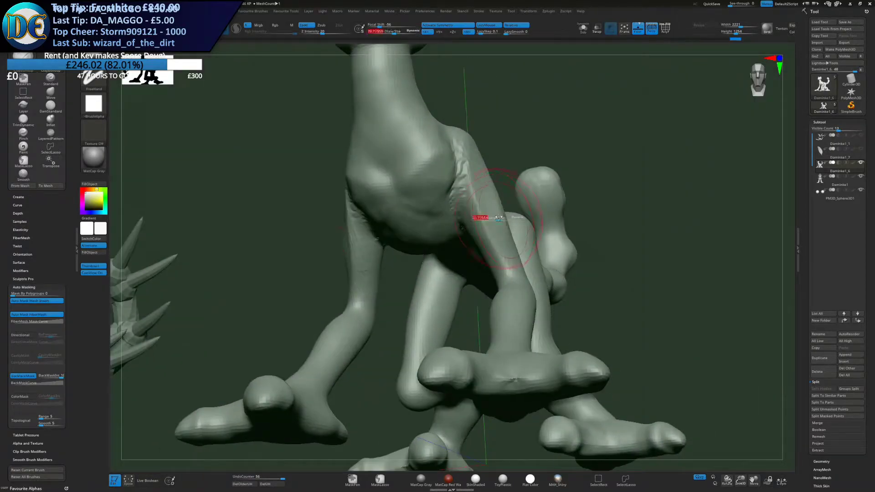
pyautogui.moveTo(498, 217); pyautogui.dragTo(493, 218)
pyautogui.moveTo(465, 169); pyautogui.dragTo(505, 256)
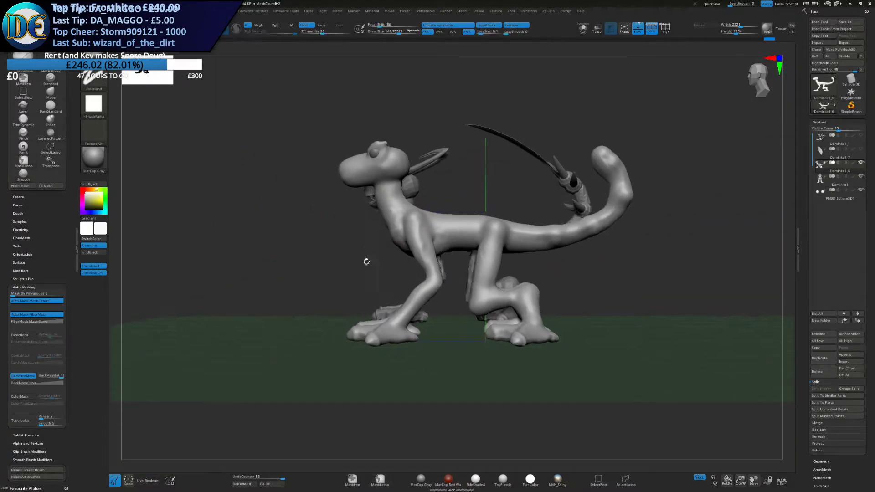
# Switch to the Move brush, enlarge it, turn on BackfaceMask and reshape the front of the chest
pyautogui.moveTo(365, 259); pyautogui.dragTo(324, 259)
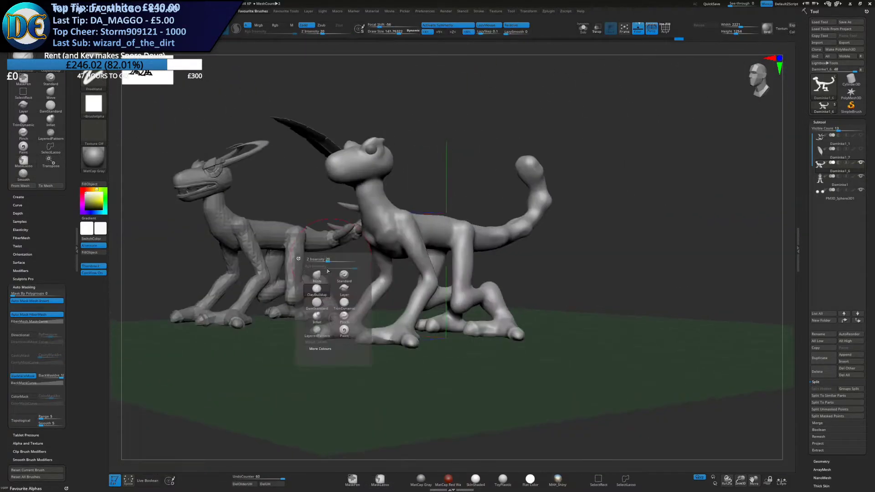
pyautogui.click(327, 269)
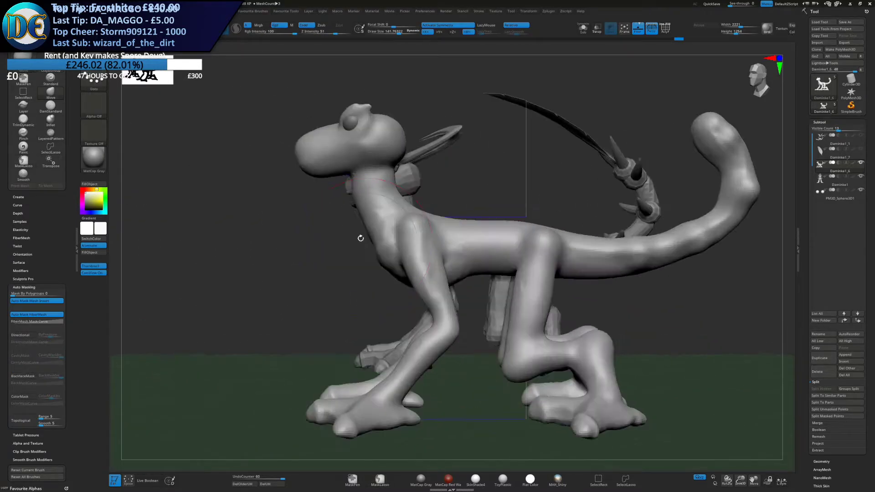
pyautogui.press('s')
pyautogui.moveTo(364, 247)
pyautogui.mouseDown()
pyautogui.moveTo(391, 277)
pyautogui.moveTo(407, 271)
pyautogui.moveTo(405, 280)
pyautogui.moveTo(400, 270)
pyautogui.mouseUp()
pyautogui.press('s')
pyautogui.click(24, 374)
pyautogui.press('s')
pyautogui.press('s')
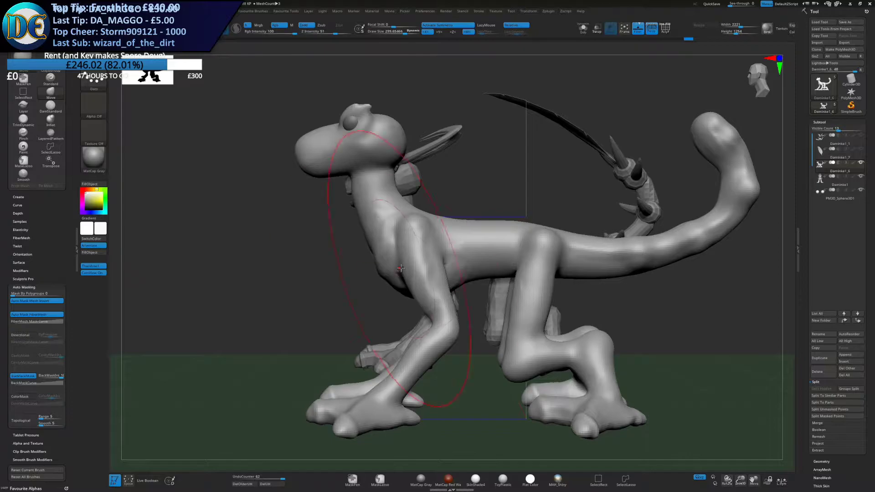
pyautogui.moveTo(384, 236)
pyautogui.mouseDown()
pyautogui.moveTo(376, 233)
pyautogui.moveTo(374, 247)
pyautogui.mouseUp()
# Readjust the Move brush size and refine the shape of the shoulders and upper body from the side and above
pyautogui.press('s')
pyautogui.moveTo(448, 277); pyautogui.dragTo(453, 278)
pyautogui.press('s')
pyautogui.moveTo(448, 275); pyautogui.dragTo(439, 274)
pyautogui.moveTo(439, 275)
pyautogui.mouseDown(button='right')
pyautogui.moveTo(465, 277)
pyautogui.moveTo(430, 282)
pyautogui.mouseUp(button='right')
pyautogui.moveTo(423, 213); pyautogui.dragTo(430, 221)
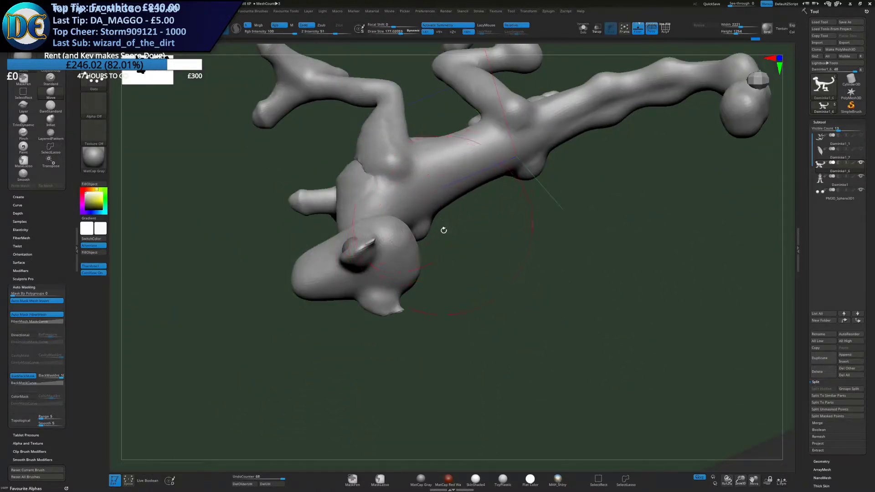
pyautogui.moveTo(441, 228); pyautogui.dragTo(469, 191, button='right')
pyautogui.moveTo(443, 179); pyautogui.dragTo(441, 187)
pyautogui.moveTo(456, 200)
pyautogui.mouseDown(button='right')
pyautogui.moveTo(432, 237)
pyautogui.moveTo(179, 322)
pyautogui.mouseUp(button='right')
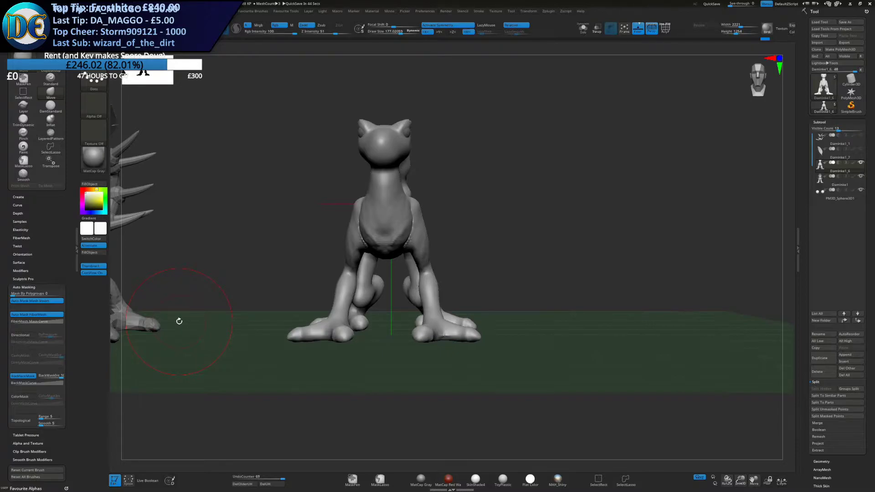
# Select the ClayBuildup brush for further sculpting on the creature's chest
pyautogui.moveTo(458, 288); pyautogui.dragTo(429, 282)
pyautogui.press('space')
pyautogui.click(447, 313)
pyautogui.moveTo(422, 286)
pyautogui.keyDown('ctrl'); pyautogui.mouseDown(button='right')
pyautogui.moveTo(364, 397)
pyautogui.moveTo(367, 293)
pyautogui.moveTo(343, 295)
pyautogui.mouseUp(button='right'); pyautogui.keyUp('ctrl')
# Switch to the Spore creature editor, examine the original Daminke's body and proportions from several angles and return to ZBrush
pyautogui.hotkey('alt', 'Tab')
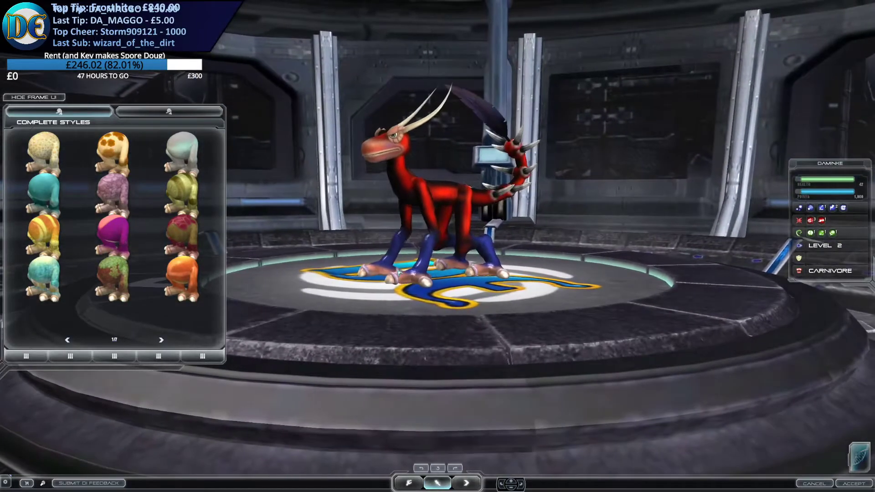
pyautogui.moveTo(603, 104); pyautogui.dragTo(578, 103)
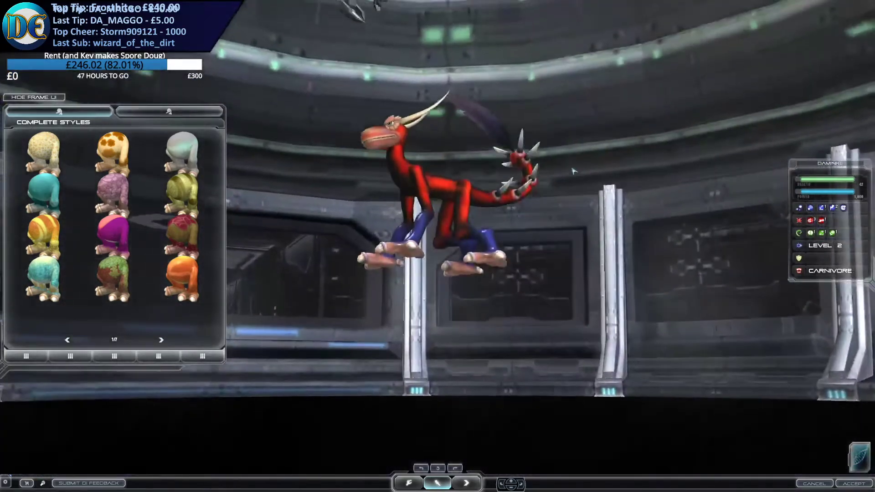
pyautogui.scroll(3, 585, 189)
pyautogui.moveTo(586, 178); pyautogui.dragTo(597, 216)
pyautogui.moveTo(615, 174); pyautogui.dragTo(621, 239, button='right')
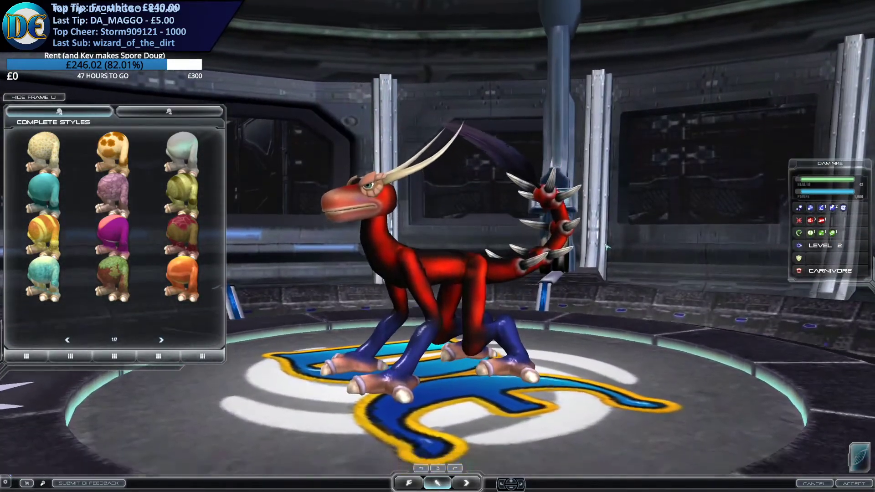
pyautogui.scroll(4, 624, 261)
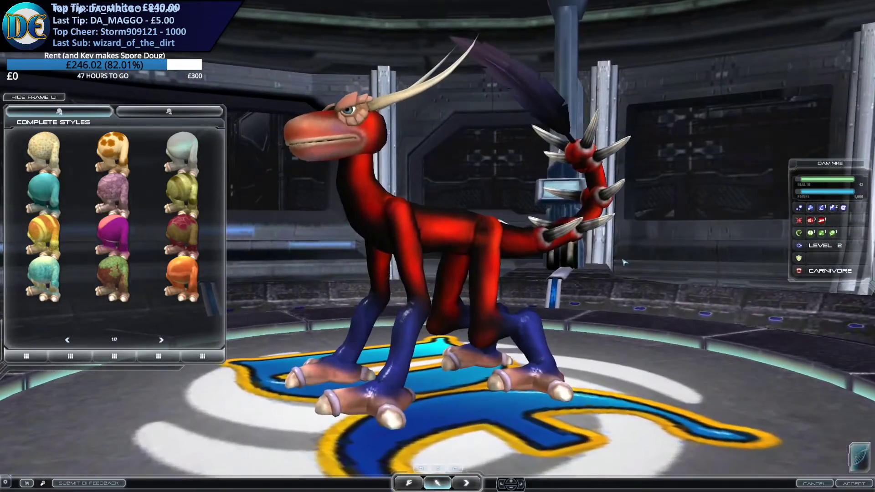
pyautogui.moveTo(625, 263)
pyautogui.mouseDown()
pyautogui.moveTo(668, 260)
pyautogui.moveTo(547, 259)
pyautogui.moveTo(673, 266)
pyautogui.moveTo(422, 286)
pyautogui.mouseUp()
pyautogui.hotkey('alt', 'Tab')
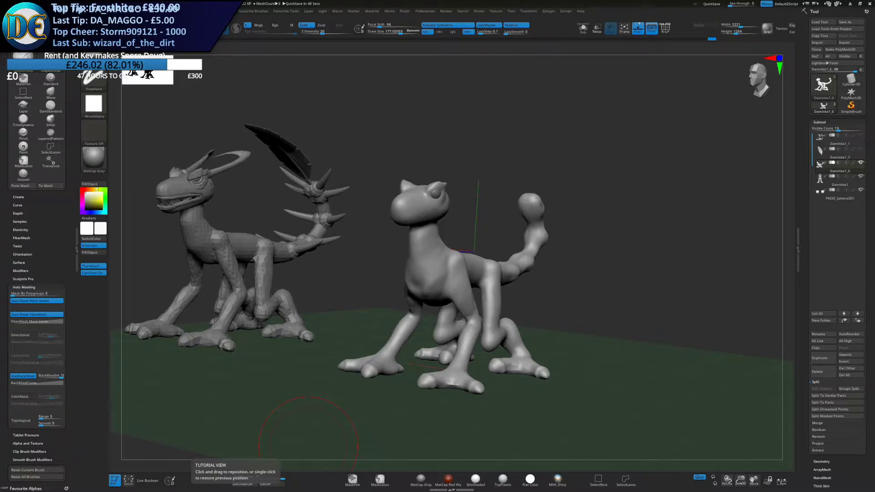
# Adjust the ClayBuildup size and sculpt vertical strokes from the neck down over the chest
pyautogui.moveTo(389, 186)
pyautogui.keyDown('alt'); pyautogui.mouseDown()
pyautogui.moveTo(377, 189)
pyautogui.moveTo(371, 228)
pyautogui.mouseUp(); pyautogui.keyUp('alt')
pyautogui.press('s')
pyautogui.moveTo(370, 228); pyautogui.dragTo(394, 215, button='right')
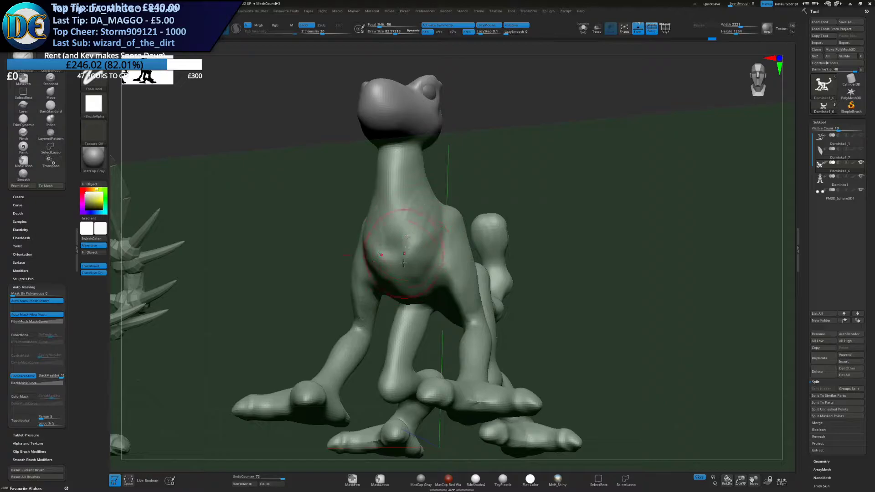
pyautogui.moveTo(417, 178)
pyautogui.mouseDown()
pyautogui.moveTo(427, 264)
pyautogui.moveTo(419, 287)
pyautogui.mouseUp()
pyautogui.press(']')
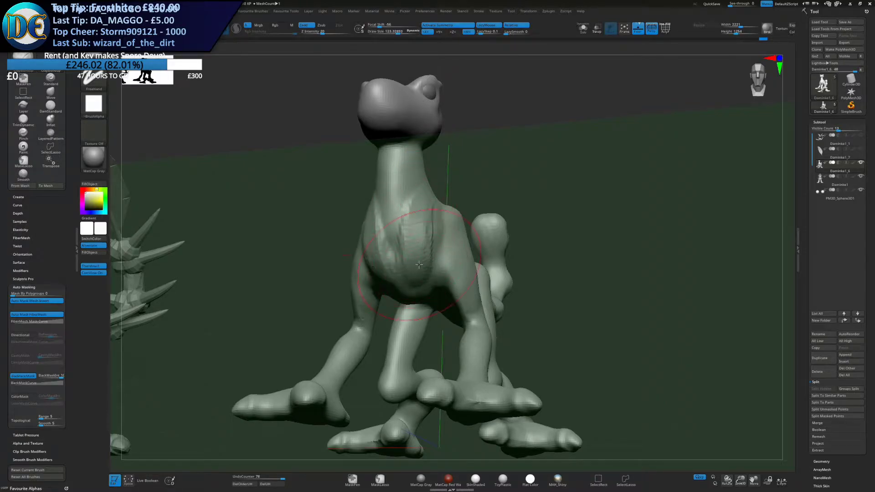
pyautogui.moveTo(401, 260); pyautogui.dragTo(419, 220, button='right')
pyautogui.moveTo(419, 220); pyautogui.dragTo(424, 273)
pyautogui.moveTo(422, 233)
pyautogui.mouseDown()
pyautogui.moveTo(426, 276)
pyautogui.moveTo(415, 296)
pyautogui.moveTo(403, 228)
pyautogui.mouseUp()
# Switch to the Move brush, turn off BackfaceMask, enlarge the brush and adjust the neck and chest profile
pyautogui.moveTo(449, 190)
pyautogui.keyDown('ctrl'); pyautogui.mouseDown(button='right')
pyautogui.moveTo(413, 220)
pyautogui.moveTo(397, 267)
pyautogui.moveTo(377, 243)
pyautogui.mouseUp(button='right'); pyautogui.keyUp('ctrl')
pyautogui.press('b')
pyautogui.click(383, 290)
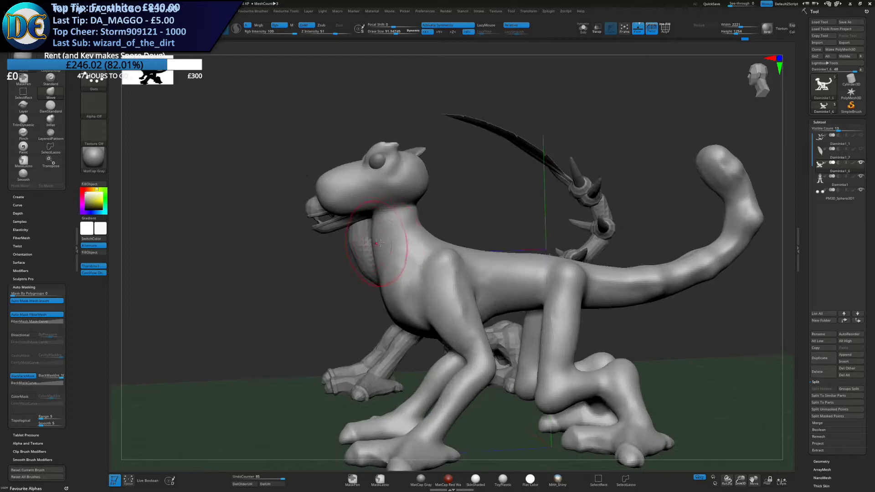
pyautogui.click(32, 375)
pyautogui.press('s')
pyautogui.moveTo(375, 249); pyautogui.dragTo(384, 244)
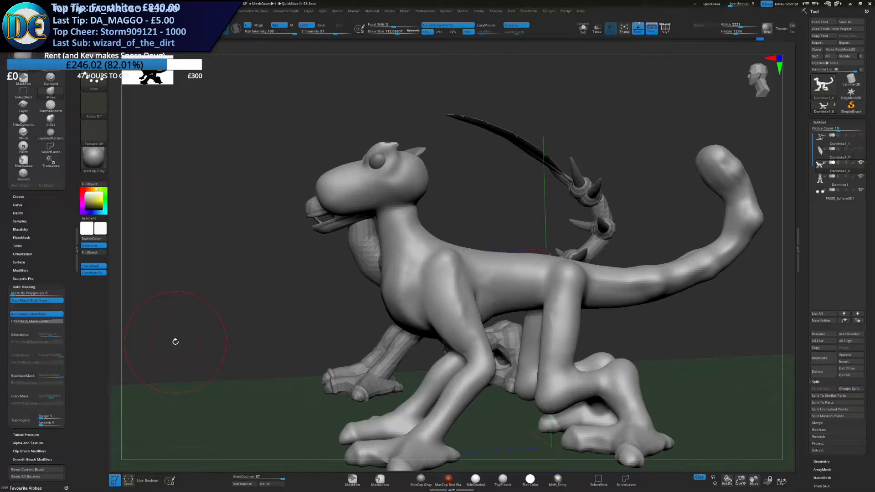
# Switch to the ClayBuildup brush, adjust its size and build up the underside of the jaw
pyautogui.press('space')
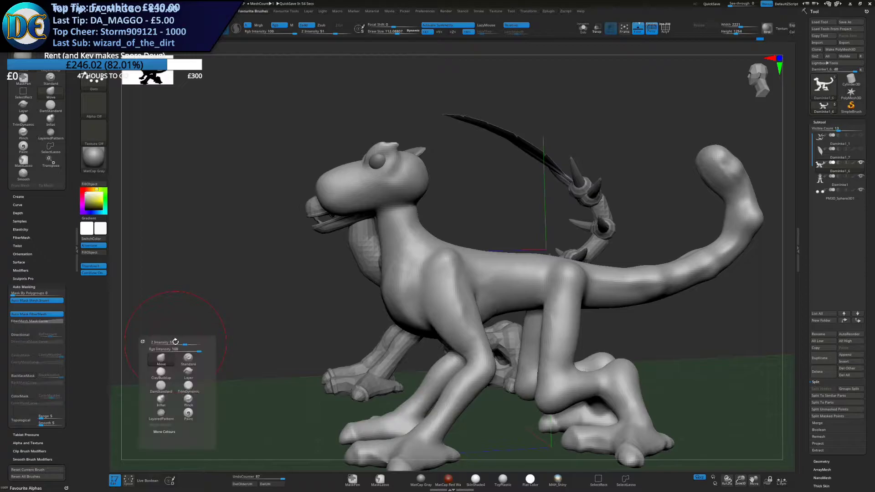
pyautogui.moveTo(396, 223); pyautogui.dragTo(438, 192, button='right')
pyautogui.press('space')
pyautogui.click(372, 251)
pyautogui.moveTo(371, 251)
pyautogui.keyDown('ctrl'); pyautogui.mouseDown(button='right')
pyautogui.moveTo(391, 239)
pyautogui.moveTo(383, 221)
pyautogui.moveTo(347, 223)
pyautogui.mouseUp(button='right'); pyautogui.keyUp('ctrl')
pyautogui.press('s')
pyautogui.moveTo(351, 215); pyautogui.dragTo(347, 215)
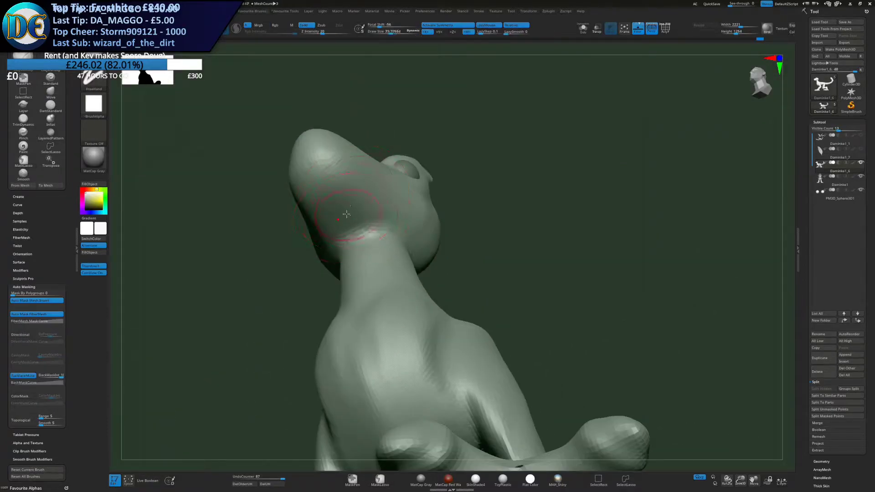
pyautogui.moveTo(326, 178); pyautogui.dragTo(340, 237)
pyautogui.press('s')
pyautogui.moveTo(335, 208)
pyautogui.mouseDown()
pyautogui.moveTo(346, 239)
pyautogui.moveTo(366, 234)
pyautogui.mouseUp()
pyautogui.moveTo(335, 196)
pyautogui.mouseDown()
pyautogui.moveTo(366, 237)
pyautogui.moveTo(341, 250)
pyautogui.moveTo(326, 205)
pyautogui.mouseUp()
# Sculpt clay strokes down the throat and check the neck from the side
pyautogui.moveTo(355, 224); pyautogui.dragTo(365, 255, button='right')
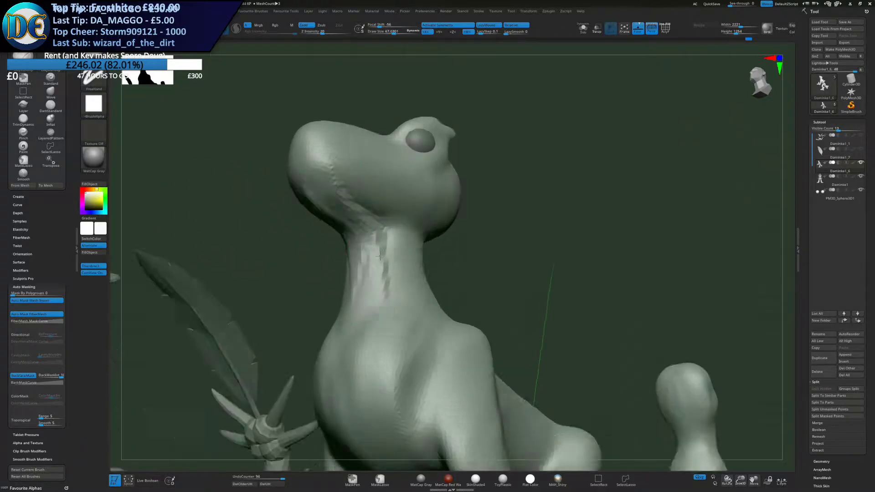
pyautogui.moveTo(387, 246)
pyautogui.mouseDown()
pyautogui.moveTo(396, 218)
pyautogui.moveTo(371, 292)
pyautogui.mouseUp()
pyautogui.moveTo(292, 216)
pyautogui.mouseDown(button='right')
pyautogui.moveTo(360, 224)
pyautogui.moveTo(349, 227)
pyautogui.mouseUp(button='right')
pyautogui.moveTo(429, 207)
pyautogui.keyDown('ctrl'); pyautogui.mouseDown(button='right')
pyautogui.moveTo(433, 242)
pyautogui.moveTo(433, 214)
pyautogui.mouseUp(button='right'); pyautogui.keyUp('ctrl')
pyautogui.moveTo(433, 214); pyautogui.dragTo(383, 214, button='right')
pyautogui.moveTo(383, 214)
pyautogui.keyDown('ctrl'); pyautogui.mouseDown(button='right')
pyautogui.moveTo(386, 194)
pyautogui.moveTo(352, 207)
pyautogui.mouseUp(button='right'); pyautogui.keyUp('ctrl')
# Switch to the Move brush, enlarge it and reshape the chest and shoulder in side view
pyautogui.press('space')
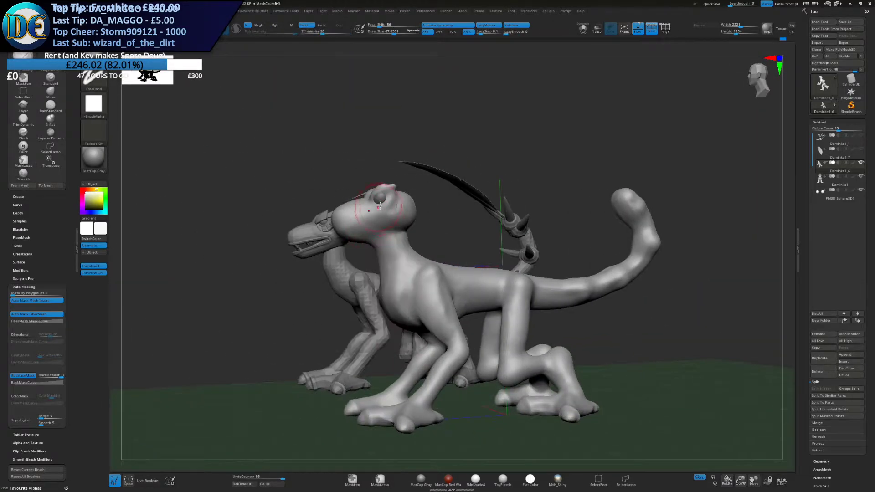
pyautogui.moveTo(447, 271); pyautogui.dragTo(421, 260, button='right')
pyautogui.keyDown('alt'); pyautogui.moveTo(422, 260); pyautogui.dragTo(336, 170, button='right'); pyautogui.keyUp('alt')
pyautogui.press('space')
pyautogui.click(366, 260)
pyautogui.moveTo(390, 196); pyautogui.dragTo(415, 216, button='right')
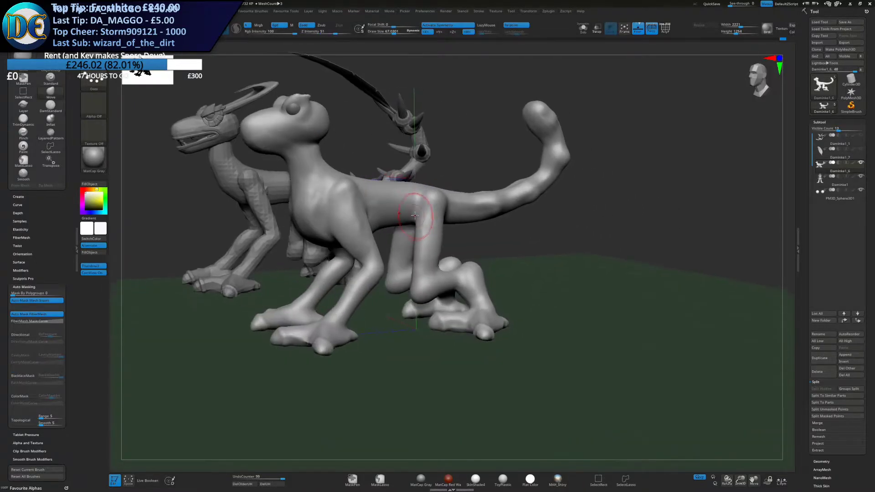
pyautogui.press('s')
pyautogui.moveTo(414, 213); pyautogui.dragTo(421, 210)
pyautogui.moveTo(419, 210); pyautogui.dragTo(379, 205, button='right')
pyautogui.keyDown('alt'); pyautogui.moveTo(337, 238); pyautogui.dragTo(391, 274, button='right'); pyautogui.keyUp('alt')
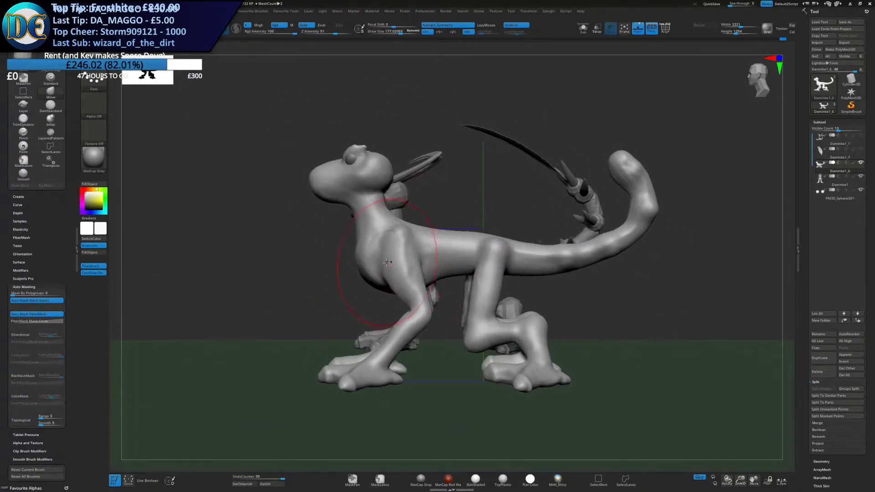
pyautogui.moveTo(337, 274); pyautogui.dragTo(374, 277, button='right')
pyautogui.moveTo(373, 277); pyautogui.dragTo(368, 274)
pyautogui.moveTo(337, 275); pyautogui.dragTo(385, 273, button='right')
pyautogui.moveTo(385, 272); pyautogui.dragTo(383, 270)
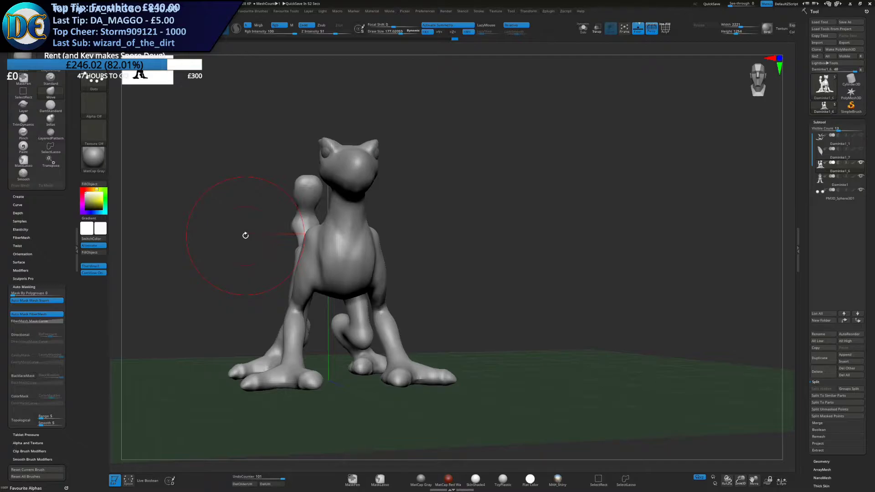
# Switch between the sculpting brushes and refine the forelegs and front of the body, ending on the Move brush
pyautogui.moveTo(251, 264); pyautogui.dragTo(236, 270)
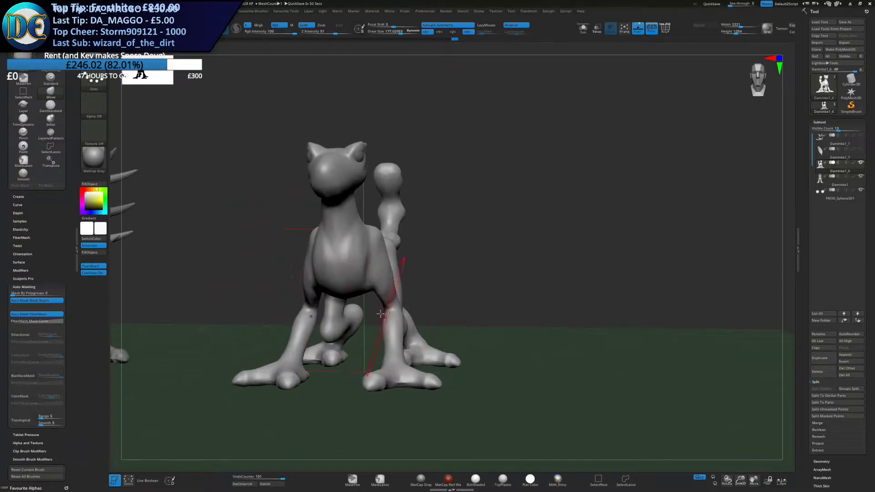
pyautogui.moveTo(383, 317); pyautogui.dragTo(352, 311, button='right')
pyautogui.press('space')
pyautogui.click(365, 333)
pyautogui.keyDown('ctrl'); pyautogui.moveTo(385, 217); pyautogui.dragTo(371, 260, button='right'); pyautogui.keyUp('ctrl')
pyautogui.press('space')
pyautogui.click(381, 313)
pyautogui.moveTo(381, 310)
pyautogui.mouseDown(button='right')
pyautogui.moveTo(358, 297)
pyautogui.moveTo(373, 280)
pyautogui.mouseUp(button='right')
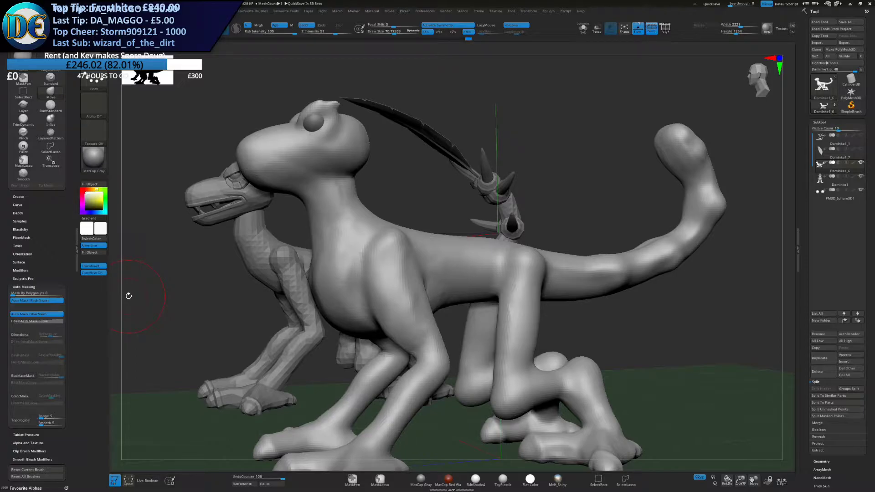
# Switch to the ClayBuildup brush and sculpt muscle strokes over the shoulder and upper foreleg
pyautogui.press('f')
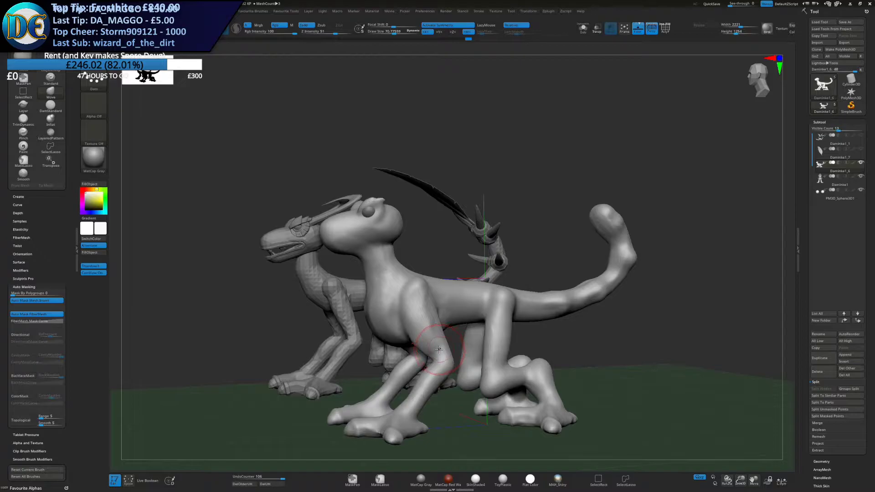
pyautogui.keyDown('alt'); pyautogui.moveTo(424, 350); pyautogui.dragTo(439, 335, button='right'); pyautogui.keyUp('alt')
pyautogui.moveTo(440, 335); pyautogui.dragTo(420, 315, button='right')
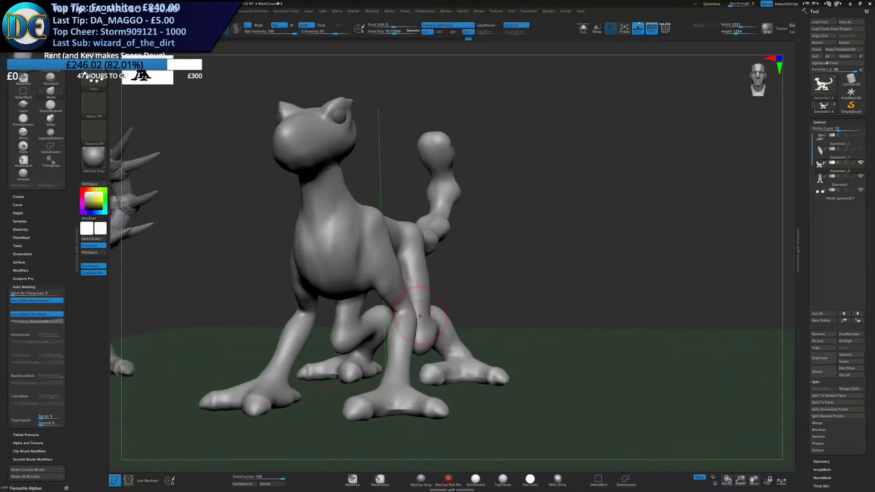
pyautogui.press('space')
pyautogui.moveTo(329, 249)
pyautogui.mouseDown(button='right')
pyautogui.moveTo(356, 268)
pyautogui.moveTo(312, 233)
pyautogui.mouseUp(button='right')
pyautogui.press('space')
pyautogui.moveTo(312, 234)
pyautogui.keyDown('alt'); pyautogui.mouseDown(button='right')
pyautogui.moveTo(391, 245)
pyautogui.moveTo(394, 237)
pyautogui.mouseUp(button='right'); pyautogui.keyUp('alt')
pyautogui.click(375, 279)
pyautogui.moveTo(394, 237)
pyautogui.keyDown('ctrl'); pyautogui.mouseDown(button='right')
pyautogui.moveTo(444, 269)
pyautogui.moveTo(416, 239)
pyautogui.mouseUp(button='right'); pyautogui.keyUp('ctrl')
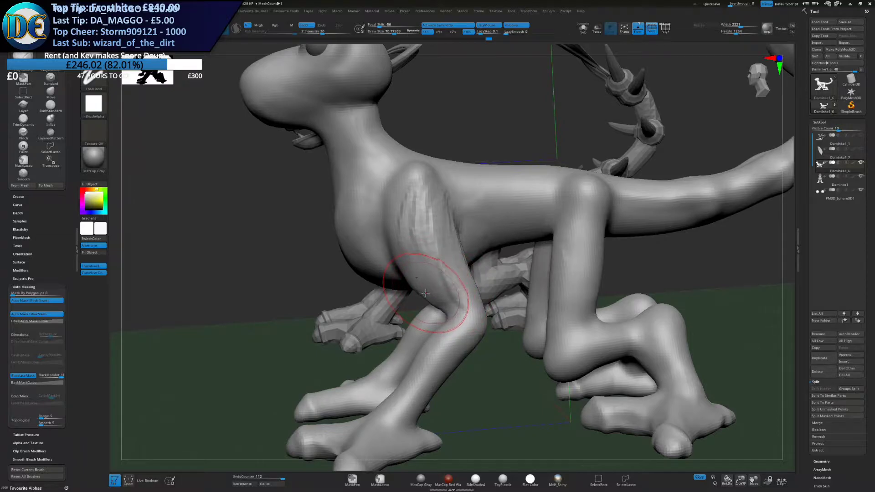
pyautogui.moveTo(404, 279); pyautogui.dragTo(434, 258, button='right')
pyautogui.moveTo(400, 310)
pyautogui.keyDown('alt'); pyautogui.mouseDown(button='right')
pyautogui.moveTo(434, 244)
pyautogui.moveTo(465, 256)
pyautogui.mouseUp(button='right'); pyautogui.keyUp('alt')
# Switch to the Inflat brush, adjust its size and thicken the upper foreleg and shoulder
pyautogui.press('space')
pyautogui.click(440, 327)
pyautogui.press('s')
pyautogui.moveTo(460, 258); pyautogui.dragTo(465, 258)
pyautogui.moveTo(456, 260)
pyautogui.keyDown('ctrl'); pyautogui.mouseDown(button='right')
pyautogui.moveTo(449, 228)
pyautogui.moveTo(447, 279)
pyautogui.moveTo(455, 244)
pyautogui.moveTo(437, 264)
pyautogui.mouseUp(button='right'); pyautogui.keyUp('ctrl')
pyautogui.press('s')
pyautogui.click(448, 281)
pyautogui.moveTo(442, 254); pyautogui.dragTo(442, 285)
pyautogui.moveTo(449, 314); pyautogui.dragTo(421, 291, button='right')
pyautogui.moveTo(421, 292); pyautogui.dragTo(430, 269)
pyautogui.moveTo(449, 285); pyautogui.dragTo(401, 292, button='right')
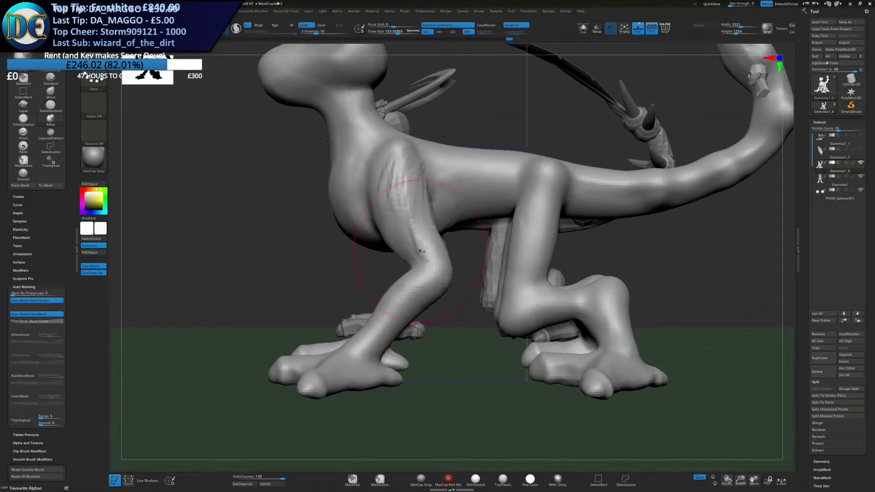
pyautogui.moveTo(407, 182); pyautogui.dragTo(410, 205)
# Inflate the hind leg's thigh for more bulk and switch to the Move brush
pyautogui.moveTo(533, 246)
pyautogui.keyDown('alt'); pyautogui.mouseDown(button='right')
pyautogui.moveTo(447, 246)
pyautogui.moveTo(427, 261)
pyautogui.mouseUp(button='right'); pyautogui.keyUp('alt')
pyautogui.moveTo(439, 200); pyautogui.dragTo(432, 256)
pyautogui.press('b')
pyautogui.click(509, 350)
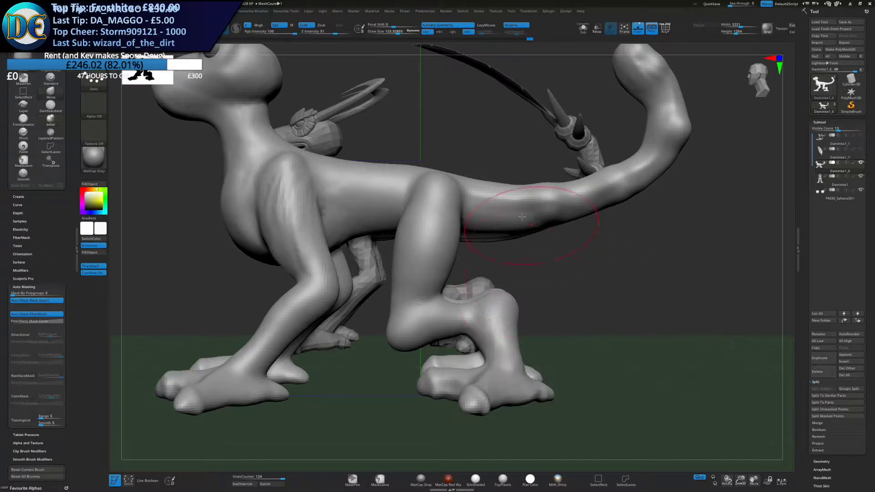
# Adjust the hind thigh and hip with the Move brush at varying brush sizes and undo the last stroke
pyautogui.keyDown('shift'); pyautogui.moveTo(531, 233); pyautogui.dragTo(456, 235, button='right'); pyautogui.keyUp('shift')
pyautogui.press('s')
pyautogui.moveTo(441, 242); pyautogui.dragTo(449, 241)
pyautogui.moveTo(442, 241); pyautogui.dragTo(454, 230)
pyautogui.keyDown('shift'); pyautogui.moveTo(396, 249); pyautogui.dragTo(468, 254, button='right'); pyautogui.keyUp('shift')
pyautogui.press('s')
pyautogui.moveTo(457, 243); pyautogui.dragTo(454, 242)
pyautogui.press('s')
pyautogui.moveTo(406, 304); pyautogui.dragTo(420, 294)
pyautogui.hotkey('ctrl', 'z')
# Mask the creature's four feet up to the ankles and soften the mask's edge
pyautogui.moveTo(460, 290)
pyautogui.keyDown('alt'); pyautogui.mouseDown(button='right')
pyautogui.moveTo(477, 254)
pyautogui.moveTo(551, 188)
pyautogui.mouseUp(button='right'); pyautogui.keyUp('alt')
pyautogui.keyDown('ctrl'); pyautogui.click(352, 479); pyautogui.keyUp('ctrl')
pyautogui.moveTo(218, 355)
pyautogui.keyDown('ctrl'); pyautogui.mouseDown()
pyautogui.moveTo(732, 265)
pyautogui.moveTo(757, 227)
pyautogui.mouseUp(); pyautogui.keyUp('ctrl')
pyautogui.keyDown('ctrl'); pyautogui.click(638, 249); pyautogui.keyUp('ctrl')
pyautogui.keyDown('ctrl'); pyautogui.click(618, 246); pyautogui.keyUp('ctrl')
pyautogui.keyDown('ctrl'); pyautogui.click(604, 242); pyautogui.keyUp('ctrl')
pyautogui.keyDown('ctrl'); pyautogui.click(602, 241); pyautogui.keyUp('ctrl')
pyautogui.keyDown('ctrl'); pyautogui.click(632, 229); pyautogui.keyUp('ctrl')
pyautogui.keyDown('ctrl'); pyautogui.click(598, 242); pyautogui.keyUp('ctrl')
pyautogui.keyDown('ctrl'); pyautogui.click(598, 241); pyautogui.keyUp('ctrl')
pyautogui.press('f')
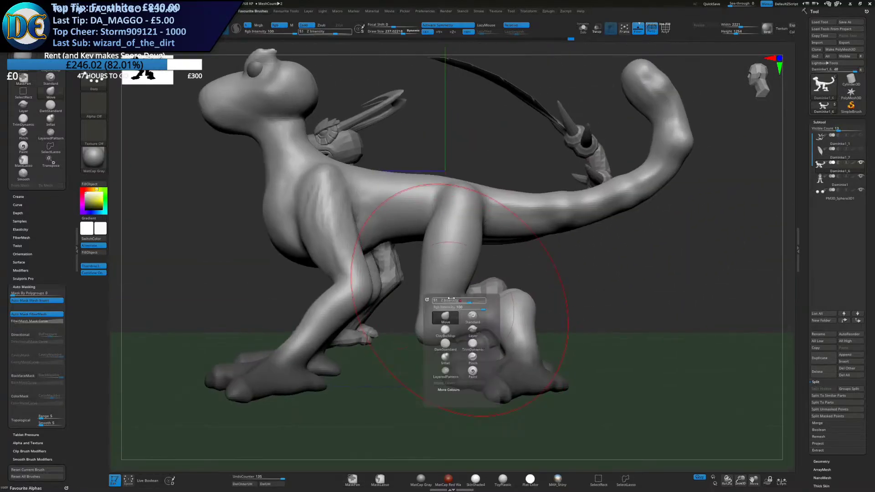
# Mask the front half of the body with MaskLasso and reshape the hind leg with the Move brush
pyautogui.keyDown('ctrl'); pyautogui.click(379, 480); pyautogui.keyUp('ctrl')
pyautogui.moveTo(409, 253)
pyautogui.keyDown('ctrl'); pyautogui.mouseDown()
pyautogui.moveTo(278, 64)
pyautogui.moveTo(373, 419)
pyautogui.moveTo(407, 256)
pyautogui.mouseUp(); pyautogui.keyUp('ctrl')
pyautogui.press('b')
pyautogui.press('m')
pyautogui.press('v')
pyautogui.moveTo(433, 299)
pyautogui.mouseDown()
pyautogui.moveTo(423, 311)
pyautogui.moveTo(425, 299)
pyautogui.mouseUp()
pyautogui.press('s')
pyautogui.moveTo(461, 323)
pyautogui.mouseDown()
pyautogui.moveTo(439, 278)
pyautogui.moveTo(456, 262)
pyautogui.mouseUp()
pyautogui.moveTo(490, 296); pyautogui.dragTo(500, 314)
pyautogui.moveTo(524, 298); pyautogui.dragTo(519, 294)
pyautogui.moveTo(611, 291); pyautogui.dragTo(501, 309)
# Refine the hind thigh, knee and hock from the side and rear with the Move brush
pyautogui.moveTo(500, 309); pyautogui.dragTo(449, 317, button='right')
pyautogui.moveTo(565, 301); pyautogui.dragTo(560, 295)
pyautogui.moveTo(465, 294); pyautogui.dragTo(520, 304, button='right')
pyautogui.moveTo(515, 311); pyautogui.dragTo(510, 314)
pyautogui.moveTo(513, 319)
pyautogui.keyDown('shift'); pyautogui.mouseDown(button='right')
pyautogui.moveTo(505, 294)
pyautogui.moveTo(423, 291)
pyautogui.mouseUp(button='right'); pyautogui.keyUp('shift')
pyautogui.moveTo(424, 292)
pyautogui.keyDown('ctrl'); pyautogui.mouseDown(button='right')
pyautogui.moveTo(505, 297)
pyautogui.moveTo(446, 269)
pyautogui.moveTo(471, 313)
pyautogui.mouseUp(button='right'); pyautogui.keyUp('ctrl')
pyautogui.moveTo(435, 314)
pyautogui.mouseDown()
pyautogui.moveTo(428, 329)
pyautogui.moveTo(418, 324)
pyautogui.moveTo(424, 332)
pyautogui.moveTo(444, 315)
pyautogui.mouseUp()
pyautogui.press('s')
pyautogui.moveTo(452, 276); pyautogui.dragTo(441, 308, button='right')
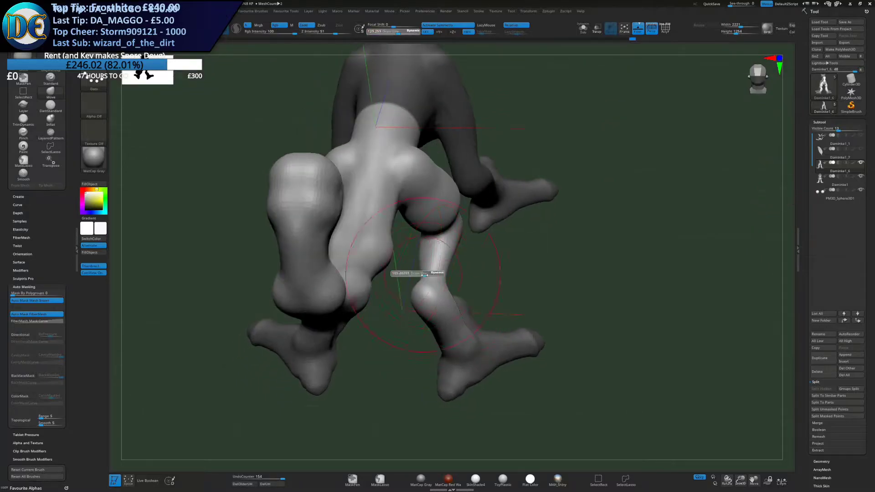
pyautogui.moveTo(424, 275); pyautogui.dragTo(428, 275)
# Compare the hind legs with the reference copy, adjust the thigh and knee shape and clear the mask
pyautogui.moveTo(416, 272); pyautogui.dragTo(432, 265, button='right')
pyautogui.moveTo(432, 284); pyautogui.dragTo(441, 287)
pyautogui.moveTo(440, 295)
pyautogui.mouseDown(button='right')
pyautogui.moveTo(415, 277)
pyautogui.moveTo(424, 273)
pyautogui.mouseUp(button='right')
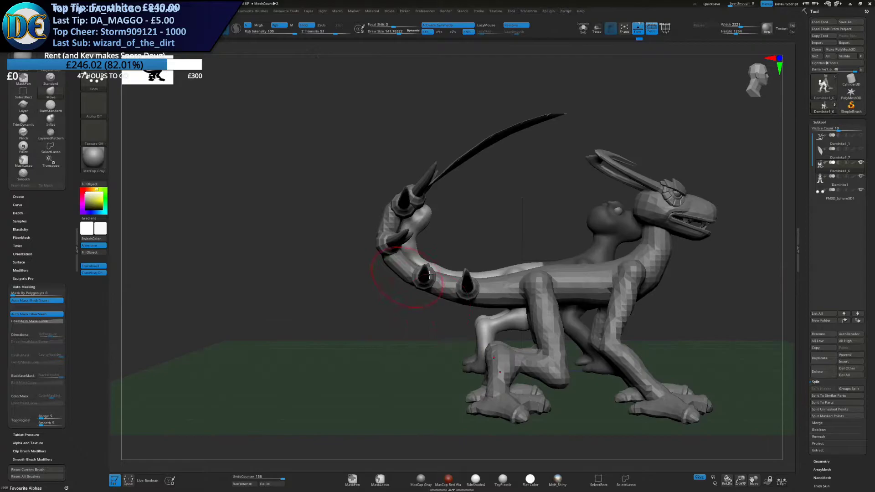
pyautogui.moveTo(501, 292); pyautogui.dragTo(307, 251, button='right')
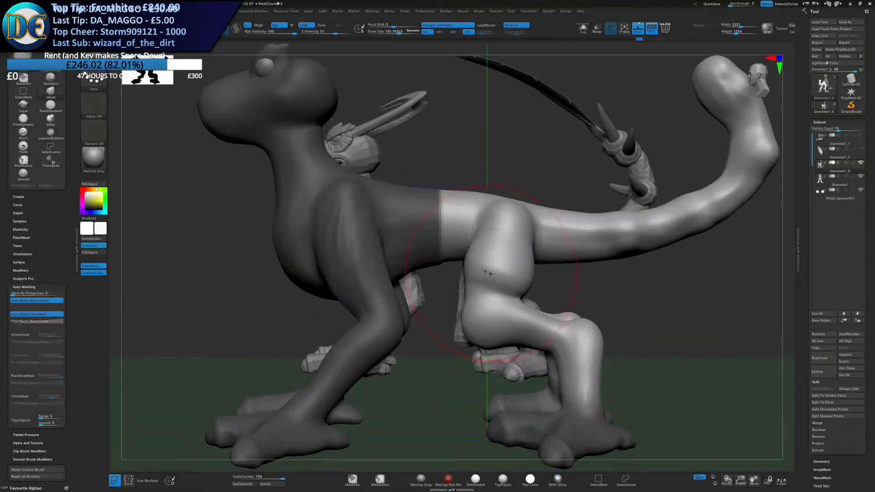
pyautogui.moveTo(451, 292); pyautogui.dragTo(474, 314, button='right')
pyautogui.moveTo(480, 322)
pyautogui.mouseDown()
pyautogui.moveTo(450, 205)
pyautogui.moveTo(459, 225)
pyautogui.moveTo(496, 224)
pyautogui.moveTo(504, 263)
pyautogui.moveTo(472, 283)
pyautogui.mouseUp()
pyautogui.keyDown('ctrl'); pyautogui.moveTo(570, 274); pyautogui.dragTo(588, 290); pyautogui.keyUp('ctrl')
pyautogui.moveTo(588, 291); pyautogui.dragTo(494, 248, button='right')
# Build up the hind thigh with the ClayBuildup brush and smooth the hind leg
pyautogui.press('space')
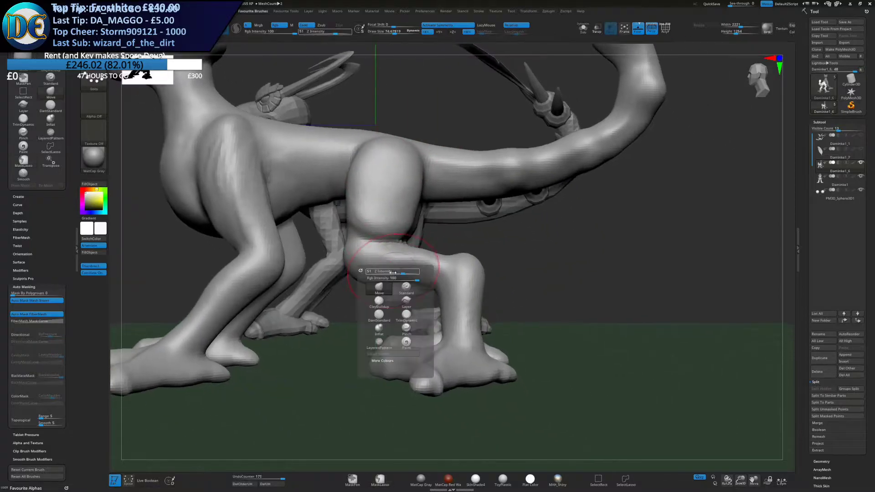
pyautogui.click(379, 301)
pyautogui.moveTo(376, 199)
pyautogui.mouseDown()
pyautogui.moveTo(360, 230)
pyautogui.moveTo(368, 250)
pyautogui.moveTo(396, 242)
pyautogui.moveTo(366, 233)
pyautogui.mouseUp()
pyautogui.keyDown('shift'); pyautogui.moveTo(470, 255); pyautogui.dragTo(483, 339); pyautogui.keyUp('shift')
pyautogui.keyDown('ctrl'); pyautogui.moveTo(527, 336); pyautogui.dragTo(469, 341, button='right'); pyautogui.keyUp('ctrl')
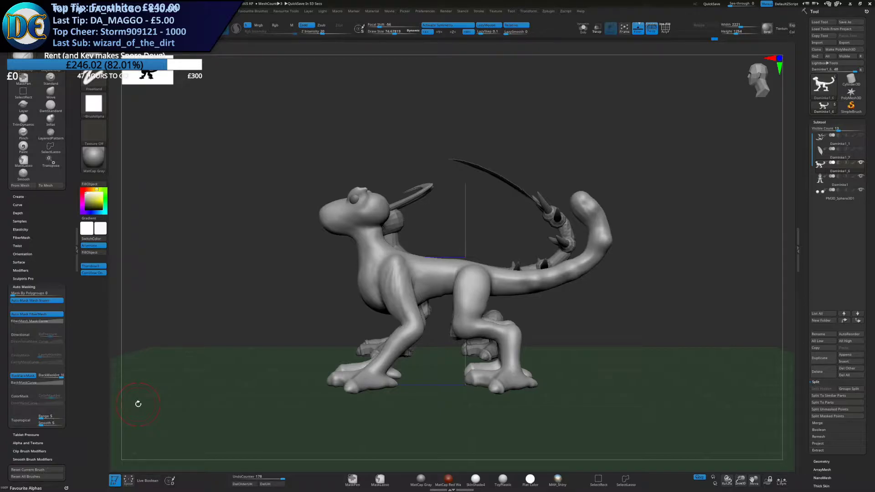
# Reshape the hind leg's knee and lower thigh with the Move brush
pyautogui.moveTo(418, 378)
pyautogui.keyDown('alt'); pyautogui.mouseDown(button='right')
pyautogui.moveTo(396, 295)
pyautogui.moveTo(432, 270)
pyautogui.mouseUp(button='right'); pyautogui.keyUp('alt')
pyautogui.press('1')
pyautogui.click(444, 297)
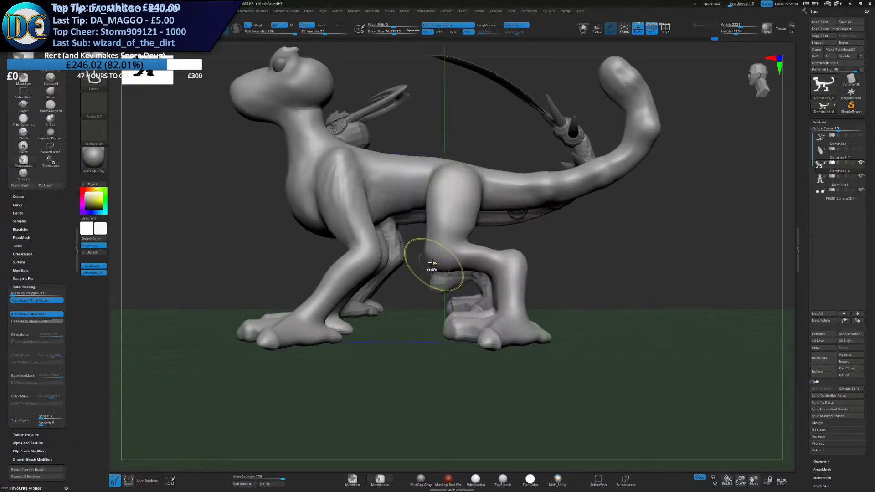
pyautogui.moveTo(441, 257); pyautogui.dragTo(449, 255)
pyautogui.keyDown('ctrl'); pyautogui.moveTo(447, 255); pyautogui.dragTo(433, 242, button='right'); pyautogui.keyUp('ctrl')
pyautogui.press('s')
pyautogui.moveTo(433, 242); pyautogui.dragTo(437, 242)
pyautogui.moveTo(424, 255)
pyautogui.mouseDown(button='right')
pyautogui.moveTo(470, 306)
pyautogui.moveTo(449, 273)
pyautogui.mouseUp(button='right')
pyautogui.moveTo(449, 274)
pyautogui.mouseDown(button='right')
pyautogui.moveTo(375, 275)
pyautogui.moveTo(439, 289)
pyautogui.moveTo(403, 308)
pyautogui.moveTo(411, 252)
pyautogui.mouseUp(button='right')
# Mask the four feet and separate them from the body with Split Masked Points
pyautogui.moveTo(296, 249)
pyautogui.keyDown('ctrl'); pyautogui.mouseDown()
pyautogui.moveTo(527, 360)
pyautogui.moveTo(683, 269)
pyautogui.moveTo(594, 305)
pyautogui.mouseUp(); pyautogui.keyUp('ctrl')
pyautogui.hotkey('ctrl', 'z')
pyautogui.keyDown('ctrl'); pyautogui.click(352, 479); pyautogui.keyUp('ctrl')
pyautogui.keyDown('ctrl'); pyautogui.moveTo(247, 368); pyautogui.dragTo(693, 261); pyautogui.keyUp('ctrl')
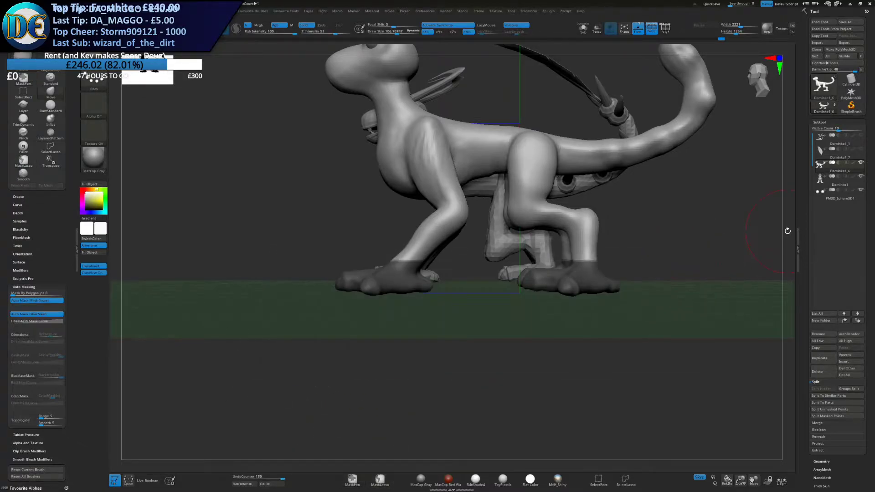
pyautogui.click(844, 416)
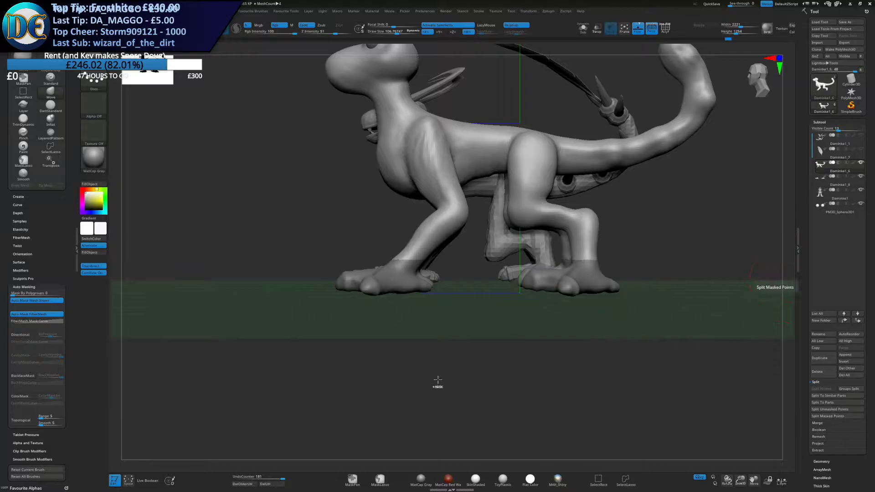
# Make the body the active subtool and hide the subtool holding the feet
pyautogui.keyDown('alt'); pyautogui.click(427, 266); pyautogui.keyUp('alt')
pyautogui.keyDown('alt'); pyautogui.click(416, 267); pyautogui.keyUp('alt')
pyautogui.click(860, 177)
pyautogui.keyDown('alt'); pyautogui.moveTo(674, 255); pyautogui.dragTo(664, 271); pyautogui.keyUp('alt')
# Paint a mask over both forelegs up to the shoulders and invert it to leave only the forelegs editable
pyautogui.keyDown('shift'); pyautogui.moveTo(414, 276); pyautogui.dragTo(388, 275); pyautogui.keyUp('shift')
pyautogui.keyDown('alt'); pyautogui.moveTo(378, 364); pyautogui.dragTo(384, 422); pyautogui.keyUp('alt')
pyautogui.moveTo(429, 259)
pyautogui.keyDown('ctrl'); pyautogui.mouseDown()
pyautogui.moveTo(426, 230)
pyautogui.moveTo(431, 301)
pyautogui.moveTo(403, 330)
pyautogui.mouseUp(); pyautogui.keyUp('ctrl')
pyautogui.moveTo(364, 360); pyautogui.dragTo(501, 357)
pyautogui.moveTo(442, 303)
pyautogui.keyDown('ctrl'); pyautogui.mouseDown()
pyautogui.moveTo(460, 332)
pyautogui.moveTo(438, 268)
pyautogui.mouseUp(); pyautogui.keyUp('ctrl')
pyautogui.press('s')
pyautogui.moveTo(510, 283)
pyautogui.mouseDown()
pyautogui.moveTo(435, 256)
pyautogui.moveTo(446, 258)
pyautogui.moveTo(442, 241)
pyautogui.mouseUp()
pyautogui.press('s')
pyautogui.moveTo(449, 266)
pyautogui.keyDown('ctrl'); pyautogui.mouseDown(button='right')
pyautogui.moveTo(450, 239)
pyautogui.moveTo(441, 356)
pyautogui.moveTo(398, 382)
pyautogui.moveTo(269, 378)
pyautogui.mouseUp(button='right'); pyautogui.keyUp('ctrl')
pyautogui.keyDown('ctrl'); pyautogui.click(398, 383); pyautogui.keyUp('ctrl')
# Place the transform gizmo at the shoulder and rotate the forelegs into a new stance
pyautogui.press('w')
pyautogui.click(408, 116)
pyautogui.keyDown('alt'); pyautogui.moveTo(427, 141); pyautogui.dragTo(457, 195); pyautogui.keyUp('alt')
pyautogui.keyDown('shift'); pyautogui.moveTo(407, 200); pyautogui.dragTo(457, 194, button='right'); pyautogui.keyUp('shift')
pyautogui.keyDown('alt'); pyautogui.moveTo(457, 195); pyautogui.dragTo(466, 195); pyautogui.keyUp('alt')
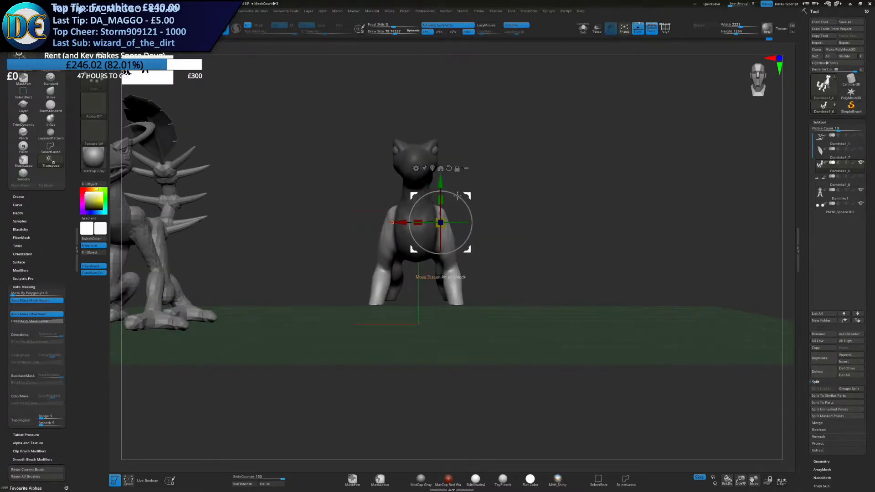
pyautogui.keyDown('shift'); pyautogui.moveTo(466, 195); pyautogui.dragTo(424, 201, button='right'); pyautogui.keyUp('shift')
pyautogui.keyDown('alt'); pyautogui.moveTo(467, 215); pyautogui.dragTo(469, 195); pyautogui.keyUp('alt')
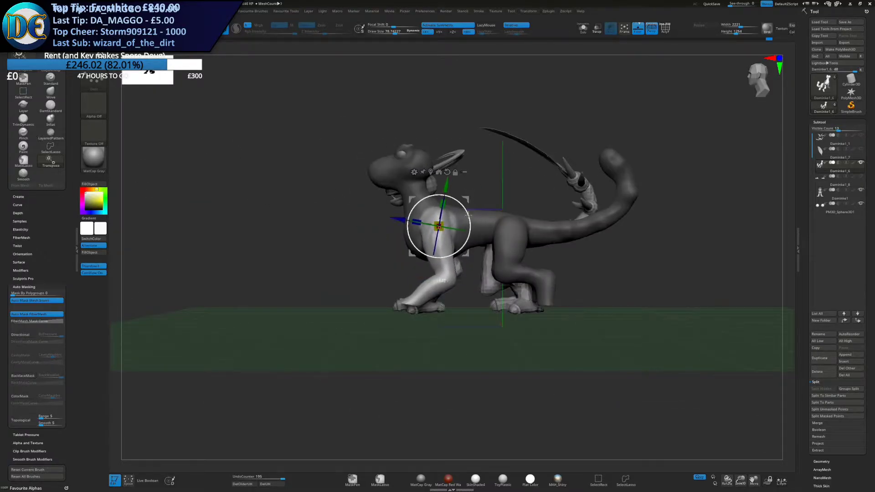
# Extend the mask over the upper forelegs with MaskLasso, leaving only the lower forelegs editable
pyautogui.keyDown('ctrl'); pyautogui.moveTo(388, 254); pyautogui.dragTo(442, 279); pyautogui.keyUp('ctrl')
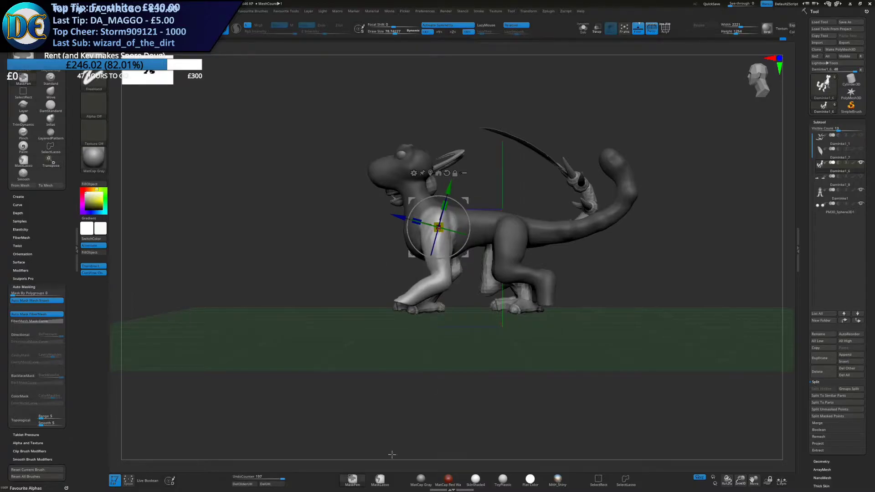
pyautogui.keyDown('ctrl'); pyautogui.click(380, 479); pyautogui.keyUp('ctrl')
pyautogui.keyDown('ctrl'); pyautogui.click(374, 257); pyautogui.keyUp('ctrl')
pyautogui.keyDown('ctrl'); pyautogui.click(429, 322); pyautogui.keyUp('ctrl')
# Place the gizmo at the elbow and rotate the lower forelegs into a straighter stance
pyautogui.keyDown('alt'); pyautogui.moveTo(465, 260); pyautogui.dragTo(466, 261); pyautogui.keyUp('alt')
pyautogui.hotkey('ctrl', 'z')
pyautogui.keyDown('alt'); pyautogui.moveTo(465, 201); pyautogui.dragTo(463, 255); pyautogui.keyUp('alt')
pyautogui.moveTo(467, 254); pyautogui.dragTo(505, 260)
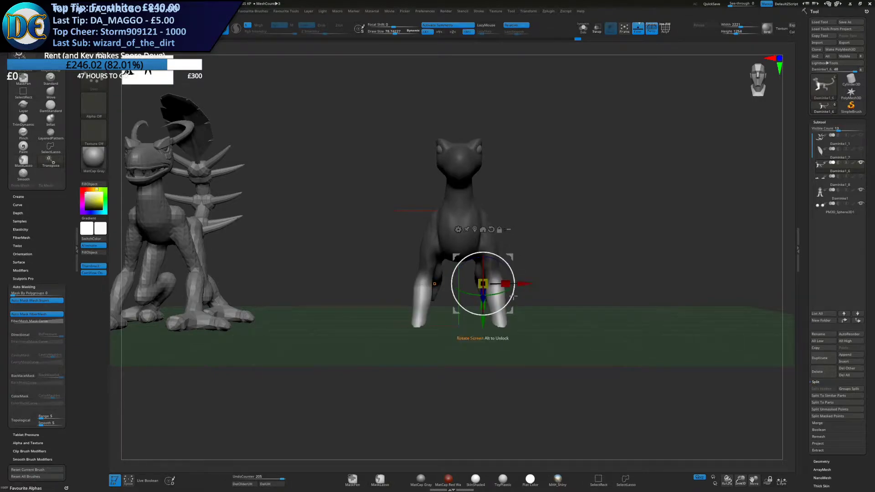
pyautogui.moveTo(521, 284)
pyautogui.keyDown('alt'); pyautogui.mouseDown()
pyautogui.moveTo(533, 284)
pyautogui.moveTo(526, 289)
pyautogui.mouseUp(); pyautogui.keyUp('alt')
pyautogui.moveTo(534, 280); pyautogui.dragTo(524, 297)
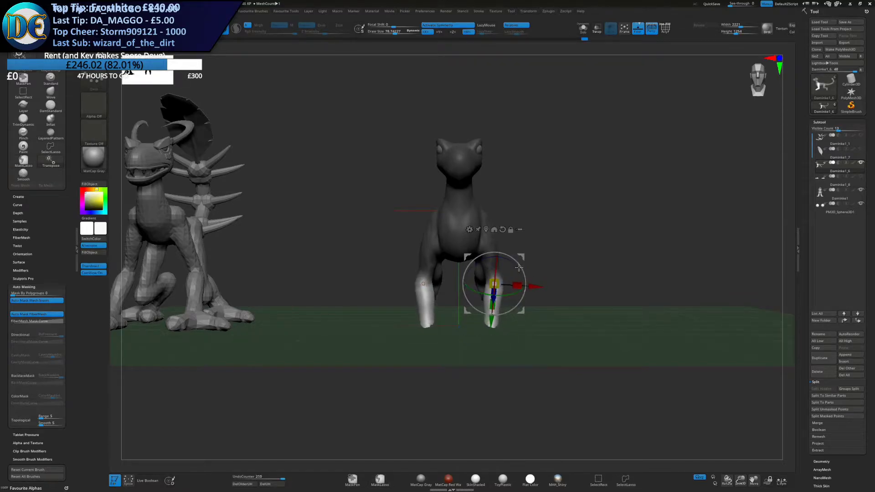
# Switch to the Move brush, clear the mask and adjust the forelegs
pyautogui.press('space')
pyautogui.click(522, 292)
pyautogui.moveTo(579, 291)
pyautogui.keyDown('ctrl'); pyautogui.mouseDown()
pyautogui.moveTo(544, 262)
pyautogui.moveTo(506, 297)
pyautogui.moveTo(485, 297)
pyautogui.moveTo(496, 281)
pyautogui.mouseUp(); pyautogui.keyUp('ctrl')
pyautogui.press('s')
pyautogui.moveTo(507, 281); pyautogui.dragTo(446, 276)
# Thicken the upper foreleg and shoulder with the Inflat brush and switch back to the Move brush
pyautogui.press('space')
pyautogui.click(491, 323)
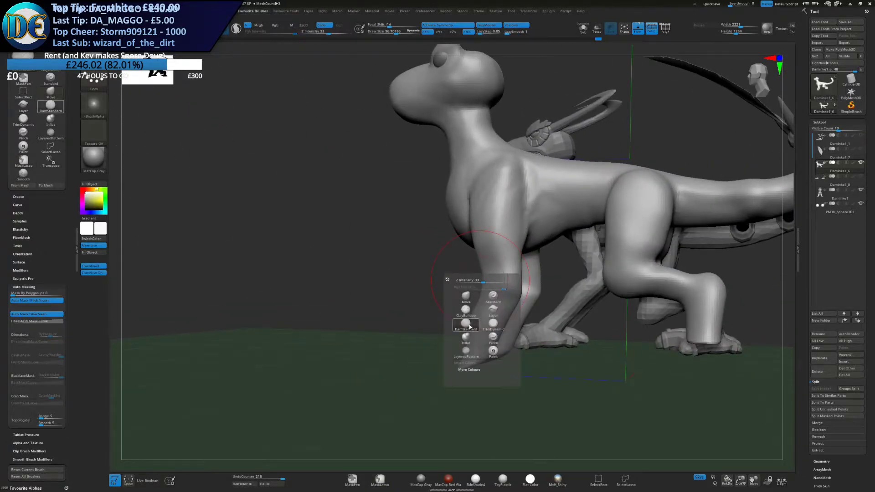
pyautogui.click(492, 336)
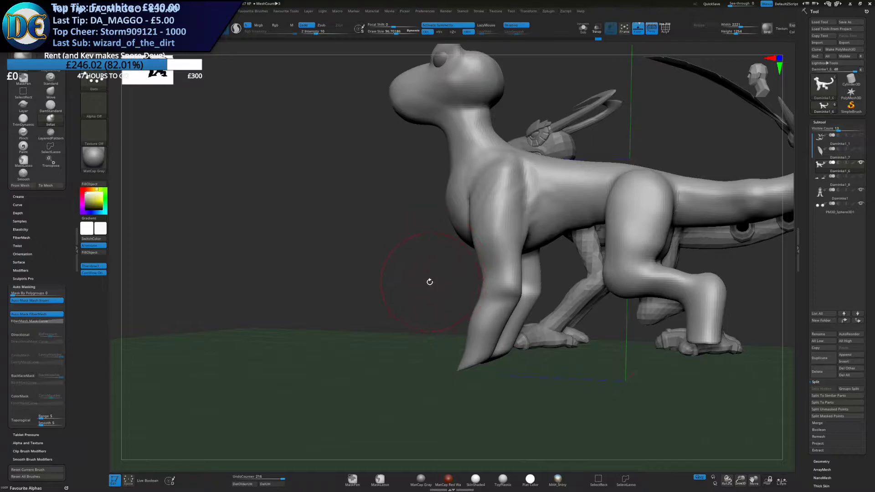
pyautogui.moveTo(424, 283)
pyautogui.mouseDown()
pyautogui.moveTo(442, 289)
pyautogui.moveTo(414, 252)
pyautogui.moveTo(438, 230)
pyautogui.moveTo(457, 265)
pyautogui.mouseUp()
pyautogui.moveTo(457, 265)
pyautogui.mouseDown(button='right')
pyautogui.moveTo(456, 237)
pyautogui.moveTo(483, 255)
pyautogui.mouseUp(button='right')
pyautogui.moveTo(430, 214); pyautogui.dragTo(442, 273)
pyautogui.moveTo(441, 273); pyautogui.dragTo(449, 267, button='right')
pyautogui.moveTo(431, 219); pyautogui.dragTo(432, 270)
pyautogui.keyDown('ctrl'); pyautogui.moveTo(431, 270); pyautogui.dragTo(431, 250, button='right'); pyautogui.keyUp('ctrl')
pyautogui.press('space')
# Switch to Spore, examine the original creature's legs and chest from another angle, and return to ZBrush
pyautogui.hotkey('alt', 'Tab')
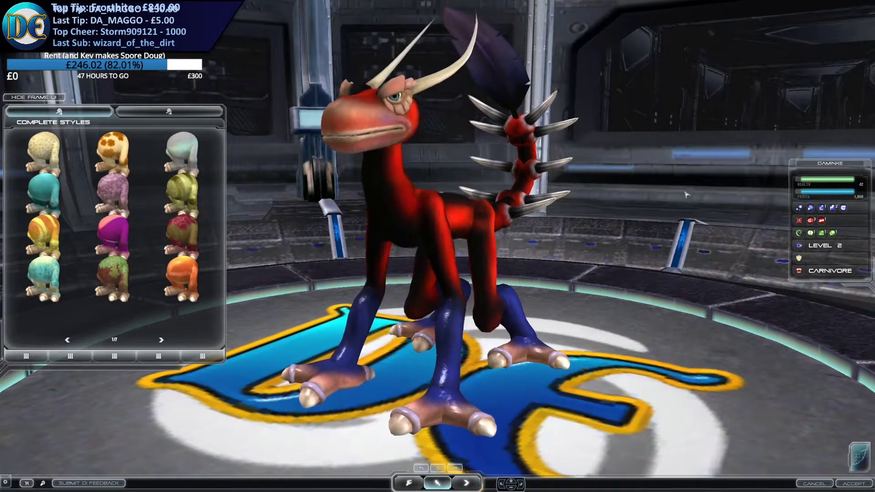
pyautogui.moveTo(421, 277); pyautogui.dragTo(653, 189, button='right')
pyautogui.hotkey('alt', 'Tab')
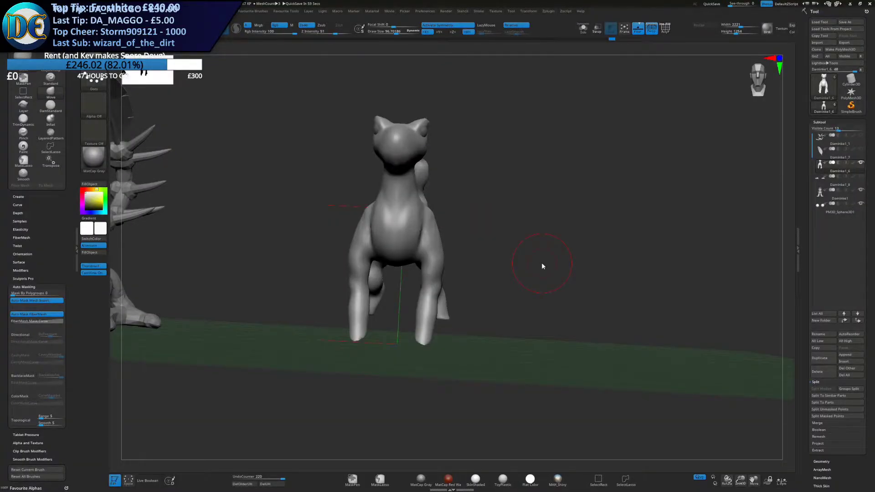
# Build up the armpit and inner upper foreleg with the ClayBuildup brush and smooth the strokes
pyautogui.press('space')
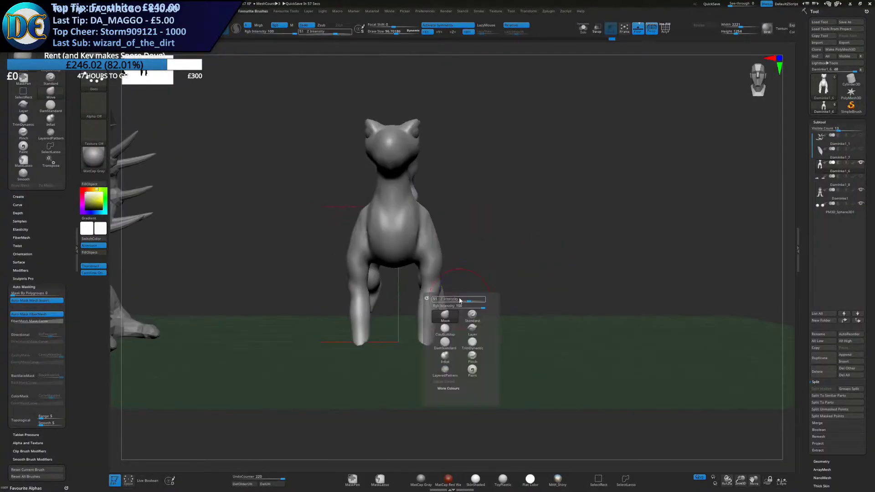
pyautogui.keyDown('ctrl'); pyautogui.moveTo(469, 225); pyautogui.dragTo(451, 243, button='right'); pyautogui.keyUp('ctrl')
pyautogui.press('space')
pyautogui.click(427, 289)
pyautogui.moveTo(459, 164)
pyautogui.mouseDown(button='right')
pyautogui.moveTo(397, 237)
pyautogui.moveTo(385, 285)
pyautogui.mouseUp(button='right')
pyautogui.press('s')
pyautogui.moveTo(404, 248)
pyautogui.mouseDown()
pyautogui.moveTo(391, 273)
pyautogui.moveTo(395, 312)
pyautogui.mouseUp()
pyautogui.moveTo(401, 301)
pyautogui.mouseDown(button='right')
pyautogui.moveTo(440, 285)
pyautogui.moveTo(442, 274)
pyautogui.mouseUp(button='right')
pyautogui.moveTo(385, 269)
pyautogui.mouseDown()
pyautogui.moveTo(371, 290)
pyautogui.moveTo(381, 314)
pyautogui.mouseUp()
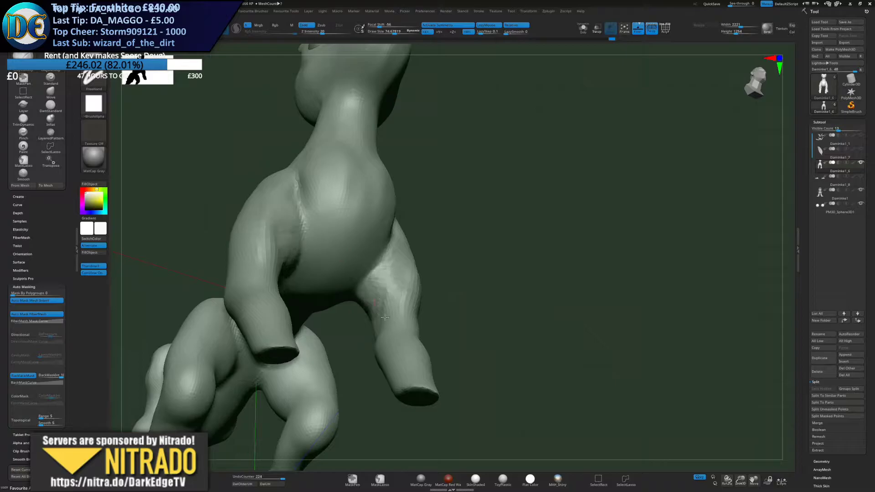
pyautogui.keyDown('shift'); pyautogui.moveTo(382, 282); pyautogui.dragTo(369, 260); pyautogui.keyUp('shift')
pyautogui.moveTo(449, 168); pyautogui.dragTo(474, 223, button='right')
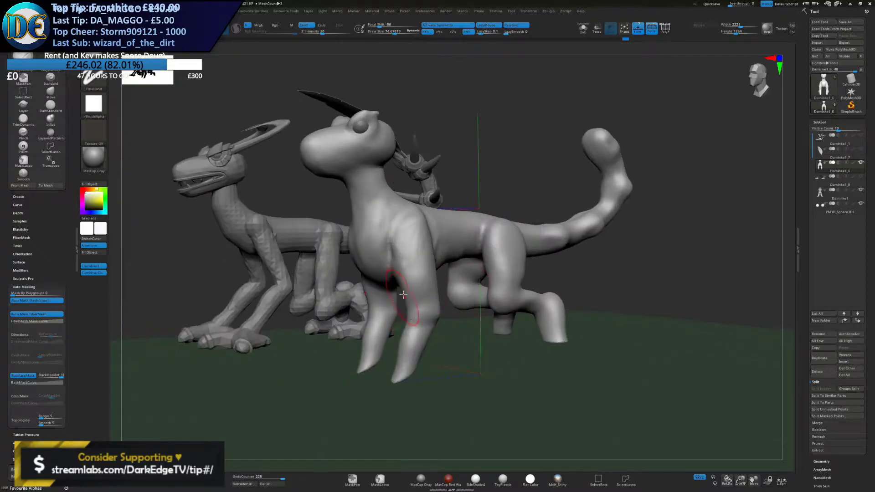
# Adjust the shoulder with the Move brush and check the stance from several sides
pyautogui.press('space')
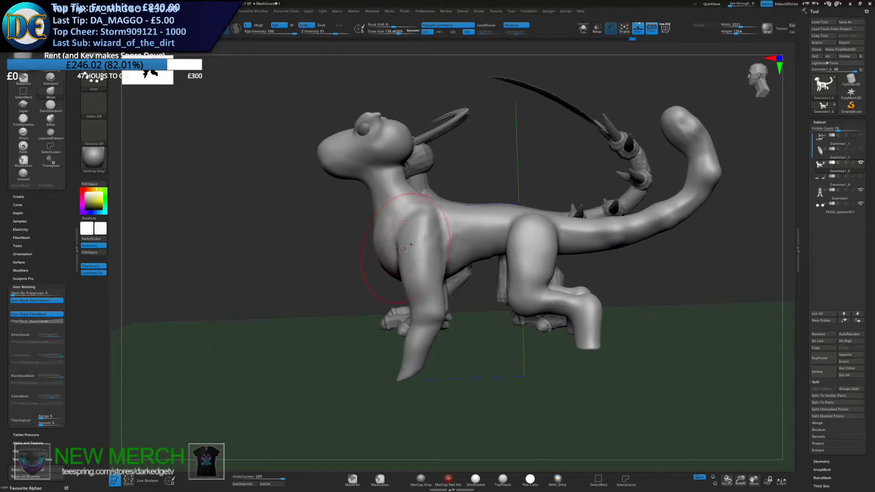
pyautogui.moveTo(405, 248); pyautogui.dragTo(412, 240)
pyautogui.moveTo(445, 247); pyautogui.dragTo(400, 270, button='right')
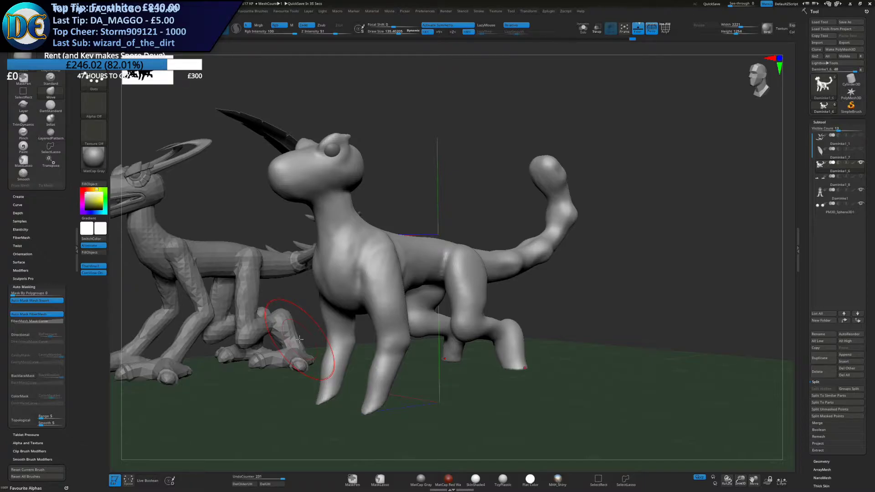
pyautogui.moveTo(494, 315); pyautogui.dragTo(453, 328, button='right')
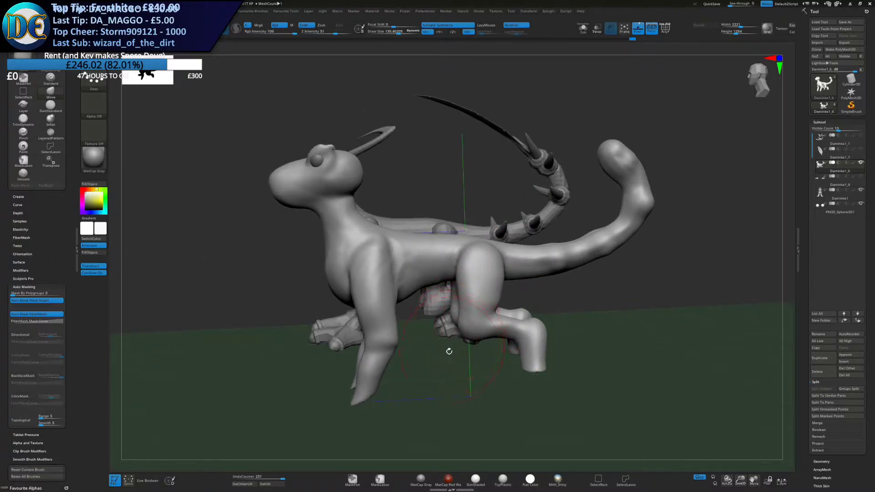
pyautogui.moveTo(389, 357); pyautogui.dragTo(401, 347, button='right')
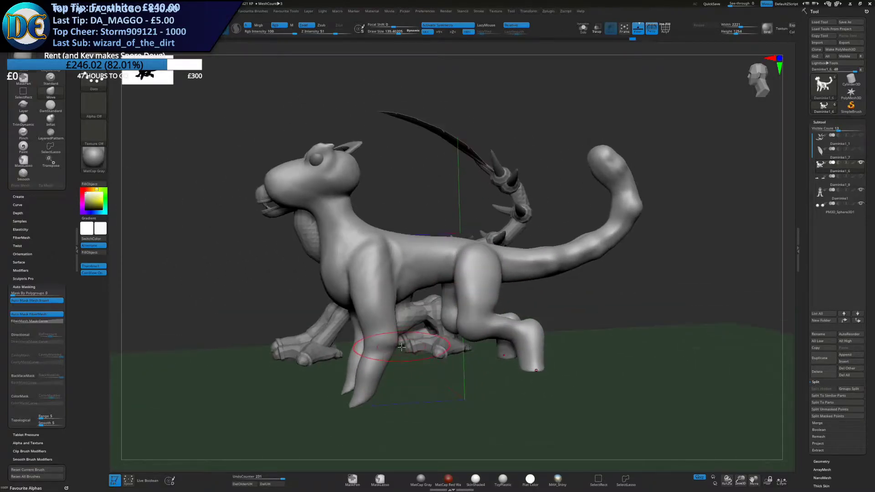
# Slim the upper foreleg and elbow with the Inflat and Pinch brushes
pyautogui.press('space')
pyautogui.click(392, 414)
pyautogui.keyDown('shift'); pyautogui.moveTo(375, 319); pyautogui.dragTo(354, 310, button='right'); pyautogui.keyUp('shift')
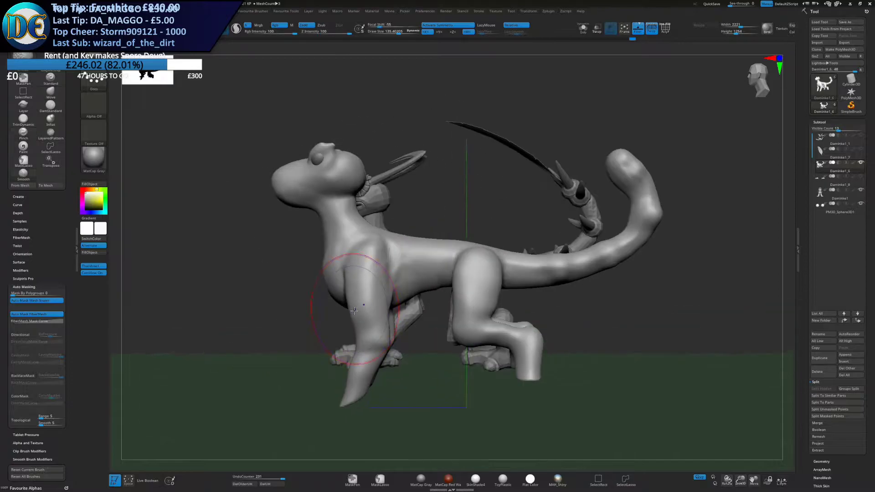
pyautogui.moveTo(367, 313); pyautogui.dragTo(369, 322)
pyautogui.moveTo(368, 319); pyautogui.dragTo(369, 333)
pyautogui.moveTo(368, 322); pyautogui.dragTo(368, 328)
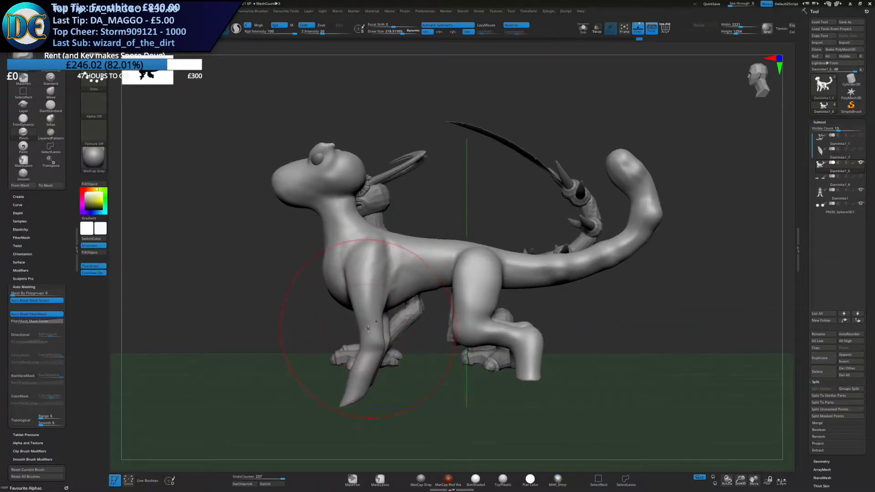
pyautogui.press('space')
pyautogui.click(355, 349)
pyautogui.keyDown('alt'); pyautogui.moveTo(360, 302); pyautogui.dragTo(371, 246, button='right'); pyautogui.keyUp('alt')
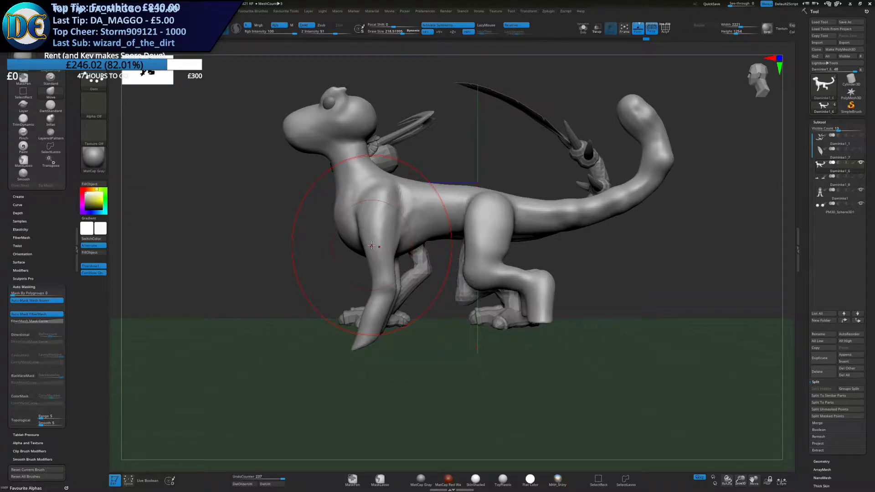
pyautogui.moveTo(385, 293)
pyautogui.mouseDown(button='right')
pyautogui.moveTo(586, 289)
pyautogui.moveTo(428, 306)
pyautogui.mouseUp(button='right')
pyautogui.press('space')
pyautogui.click(434, 359)
pyautogui.keyDown('ctrl'); pyautogui.moveTo(471, 264); pyautogui.dragTo(461, 296, button='right'); pyautogui.keyUp('ctrl')
pyautogui.press('s')
pyautogui.moveTo(447, 296); pyautogui.dragTo(441, 292)
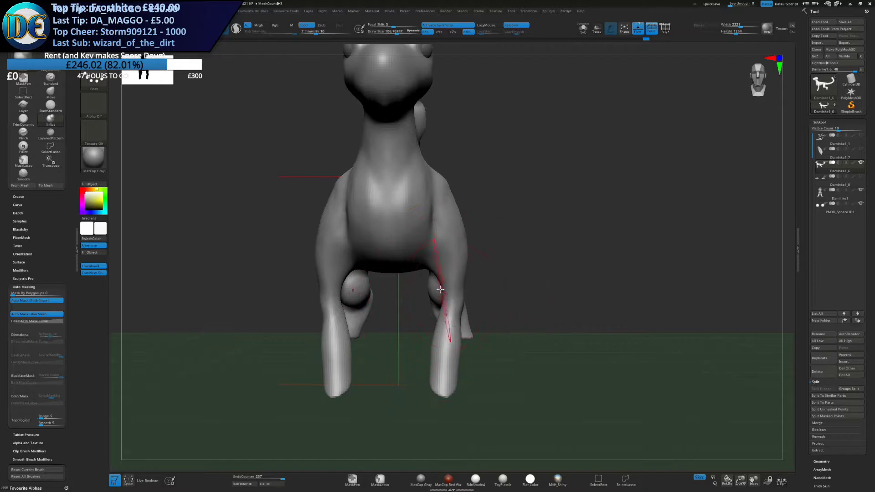
# Switch to the ClayBuildup brush, reduce its size and sculpt the inner upper foreleg below the chest
pyautogui.moveTo(440, 291); pyautogui.dragTo(455, 288, button='right')
pyautogui.press('space')
pyautogui.click(440, 305)
pyautogui.keyDown('ctrl'); pyautogui.moveTo(454, 215); pyautogui.dragTo(435, 302, button='right'); pyautogui.keyUp('ctrl')
pyautogui.press('s')
pyautogui.moveTo(434, 301); pyautogui.dragTo(424, 299)
pyautogui.moveTo(424, 300); pyautogui.dragTo(414, 282, button='right')
pyautogui.moveTo(424, 288)
pyautogui.mouseDown()
pyautogui.moveTo(439, 297)
pyautogui.moveTo(438, 317)
pyautogui.mouseUp()
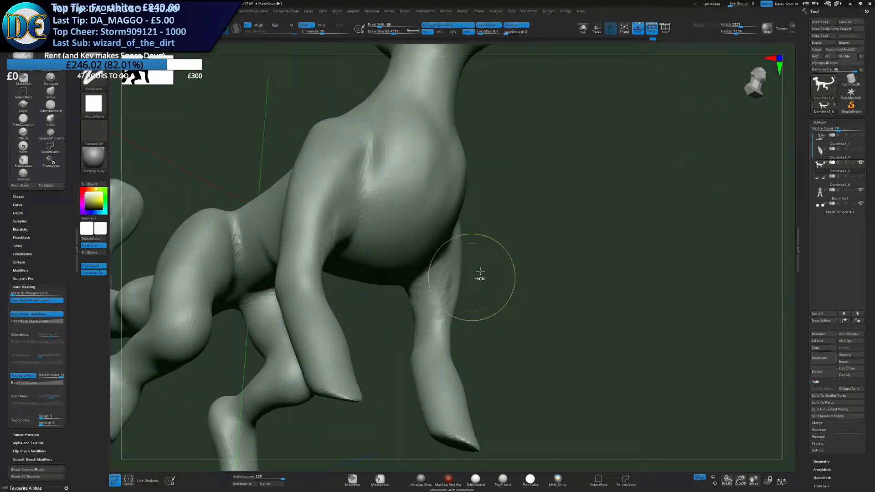
# Carve the creases where the forelegs meet the chest with the DamStandard brush, working on the underside of the body
pyautogui.moveTo(474, 279); pyautogui.dragTo(433, 299, button='right')
pyautogui.moveTo(434, 299)
pyautogui.keyDown('shift'); pyautogui.mouseDown()
pyautogui.moveTo(444, 315)
pyautogui.moveTo(440, 335)
pyautogui.mouseUp(); pyautogui.keyUp('shift')
pyautogui.moveTo(460, 319)
pyautogui.keyDown('ctrl'); pyautogui.mouseDown(button='right')
pyautogui.moveTo(453, 250)
pyautogui.moveTo(426, 319)
pyautogui.mouseUp(button='right'); pyautogui.keyUp('ctrl')
pyautogui.press('space')
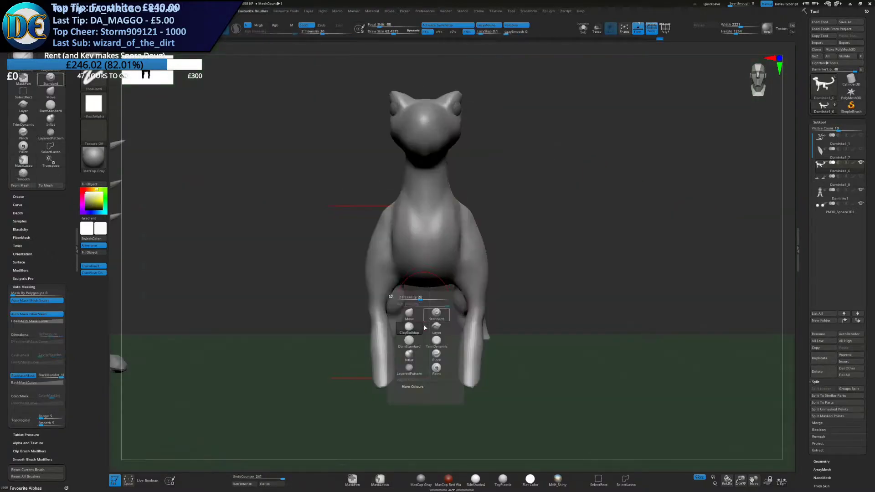
pyautogui.click(409, 339)
pyautogui.moveTo(453, 287); pyautogui.dragTo(463, 208)
pyautogui.keyDown('ctrl'); pyautogui.moveTo(463, 208); pyautogui.dragTo(456, 273, button='right'); pyautogui.keyUp('ctrl')
pyautogui.moveTo(456, 273)
pyautogui.mouseDown(button='right')
pyautogui.moveTo(473, 142)
pyautogui.moveTo(483, 189)
pyautogui.mouseUp(button='right')
pyautogui.moveTo(479, 159); pyautogui.dragTo(477, 194, button='right')
pyautogui.moveTo(473, 134); pyautogui.dragTo(464, 182)
pyautogui.moveTo(472, 150); pyautogui.dragTo(452, 205)
pyautogui.moveTo(454, 219)
pyautogui.mouseDown(button='right')
pyautogui.moveTo(467, 168)
pyautogui.moveTo(446, 230)
pyautogui.moveTo(428, 222)
pyautogui.mouseUp(button='right')
pyautogui.moveTo(393, 294); pyautogui.dragTo(422, 249)
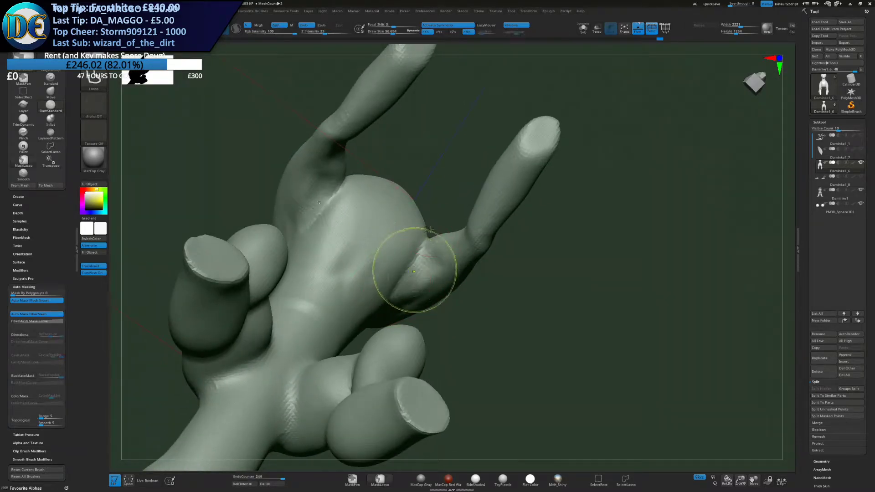
pyautogui.keyDown('ctrl'); pyautogui.moveTo(414, 270); pyautogui.dragTo(413, 196, button='right'); pyautogui.keyUp('ctrl')
# Switch to the Move brush, resize it and adjust the outline of the forelegs around the elbow and lower leg
pyautogui.keyDown('shift'); pyautogui.moveTo(412, 196); pyautogui.dragTo(408, 269, button='right'); pyautogui.keyUp('shift')
pyautogui.press('1')
pyautogui.click(392, 295)
pyautogui.press('s')
pyautogui.moveTo(426, 304); pyautogui.dragTo(420, 304)
pyautogui.moveTo(424, 304)
pyautogui.mouseDown()
pyautogui.moveTo(414, 305)
pyautogui.moveTo(424, 319)
pyautogui.mouseUp()
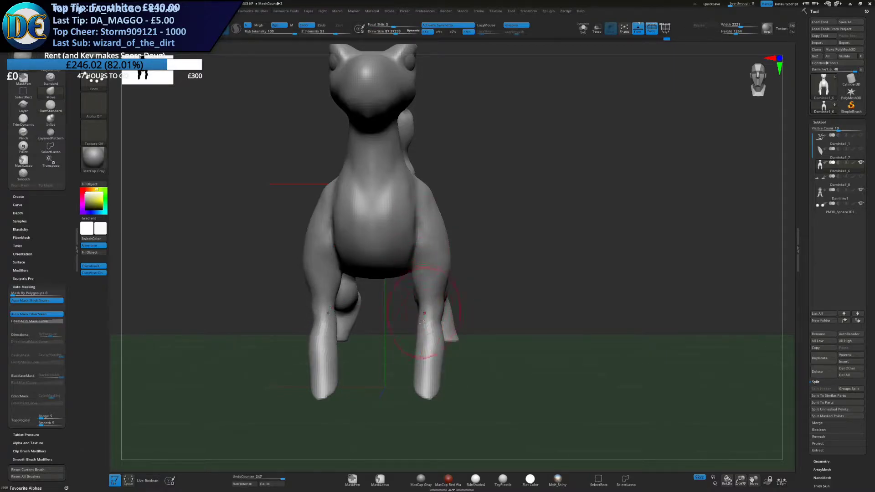
pyautogui.press('1')
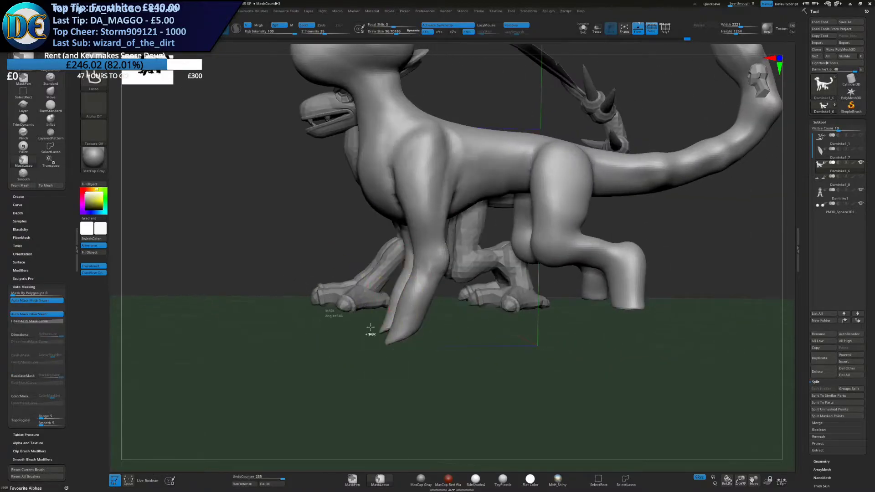
pyautogui.moveTo(371, 328); pyautogui.dragTo(348, 299)
# Adjust the thickness of the lower forelegs with an enlarged Inflat brush
pyautogui.press('space')
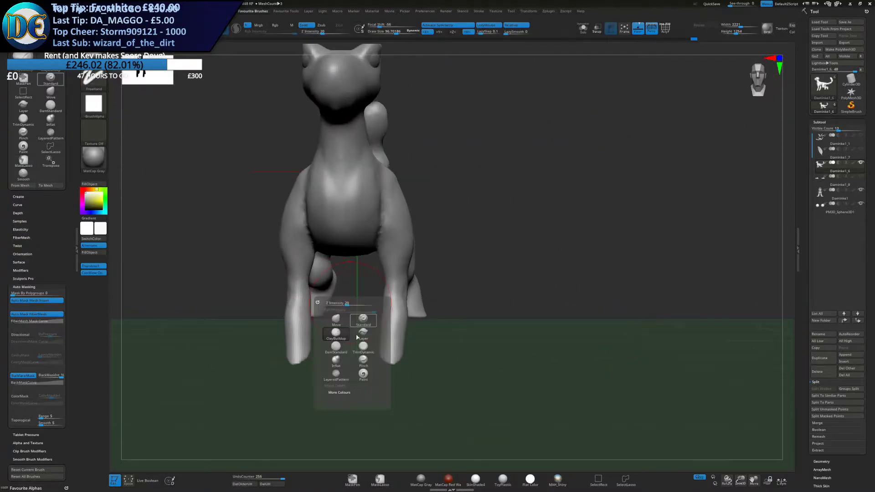
pyautogui.click(335, 360)
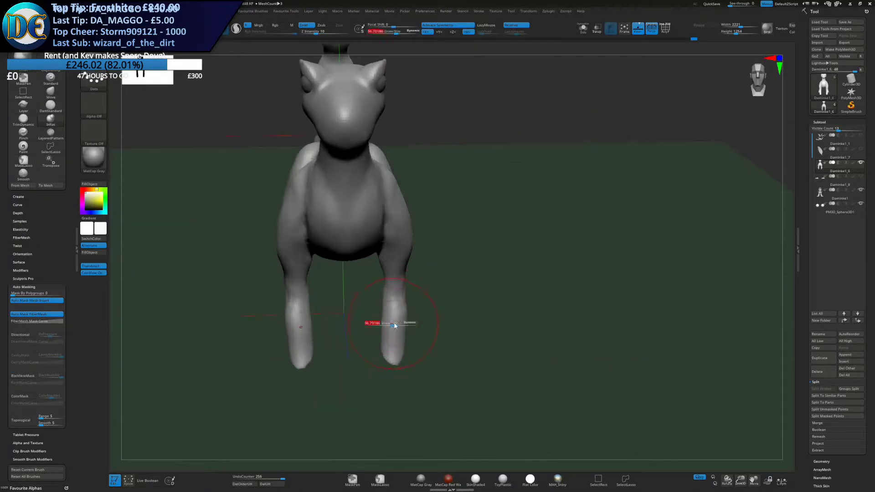
pyautogui.press('s')
pyautogui.moveTo(391, 317); pyautogui.dragTo(401, 316)
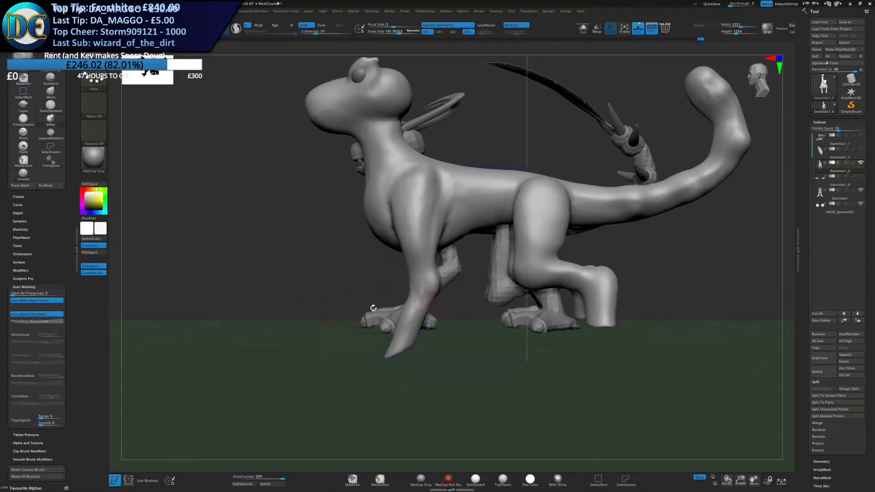
# Switch back to the Move brush and adjust the foreleg's shape in the side view
pyautogui.press('space')
pyautogui.click(367, 322)
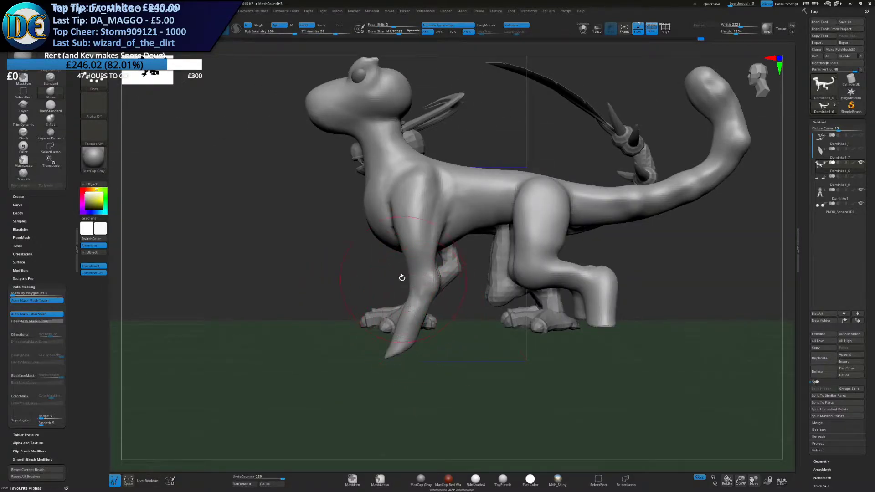
pyautogui.moveTo(442, 356)
pyautogui.keyDown('alt'); pyautogui.mouseDown()
pyautogui.moveTo(427, 378)
pyautogui.moveTo(385, 359)
pyautogui.mouseUp(); pyautogui.keyUp('alt')
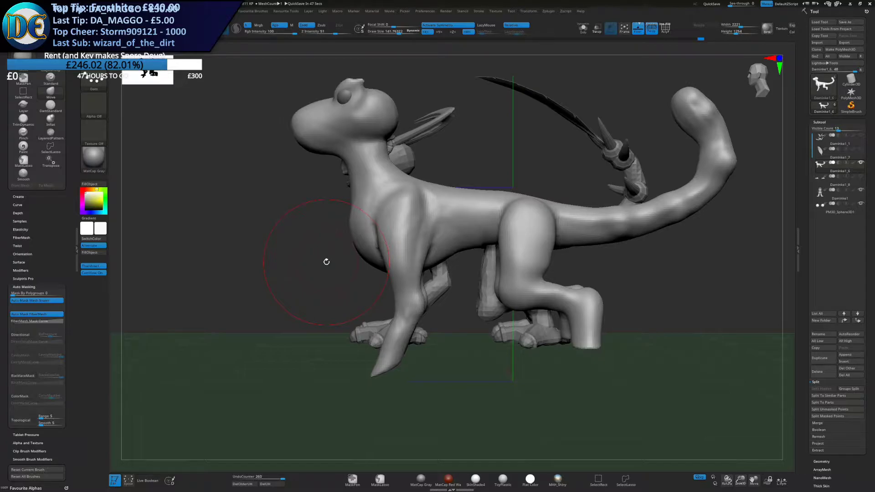
pyautogui.keyDown('ctrl'); pyautogui.moveTo(445, 279); pyautogui.dragTo(409, 296, button='right'); pyautogui.keyUp('ctrl')
pyautogui.press('1')
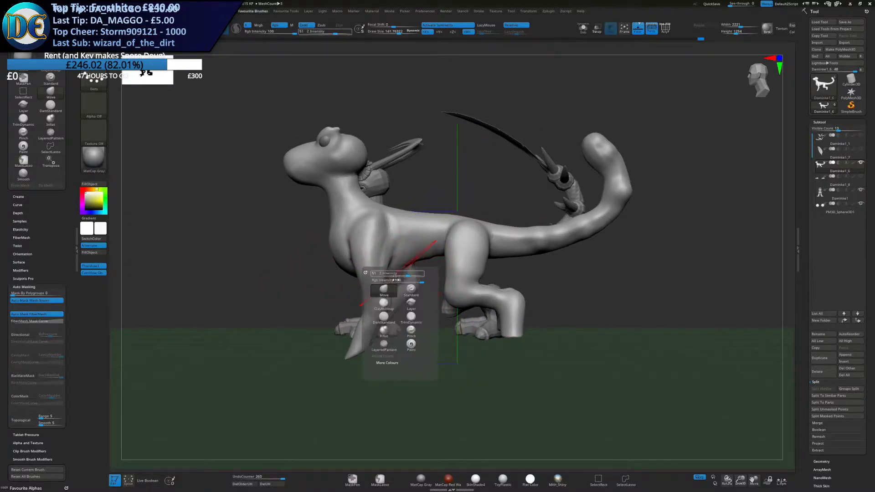
# Enlarge the Move brush and adjust the contour of the back and hindquarters in the side view
pyautogui.press('b')
pyautogui.moveTo(459, 239); pyautogui.dragTo(431, 254, button='right')
pyautogui.moveTo(428, 251); pyautogui.dragTo(428, 265)
pyautogui.press(']')
pyautogui.keyDown('shift'); pyautogui.moveTo(448, 230); pyautogui.dragTo(459, 231, button='right'); pyautogui.keyUp('shift')
pyautogui.moveTo(459, 231); pyautogui.dragTo(457, 225)
pyautogui.press('s')
pyautogui.moveTo(404, 221); pyautogui.dragTo(411, 219)
pyautogui.moveTo(529, 262)
pyautogui.mouseDown(button='right')
pyautogui.moveTo(522, 263)
pyautogui.moveTo(555, 226)
pyautogui.moveTo(537, 220)
pyautogui.moveTo(502, 244)
pyautogui.mouseUp(button='right')
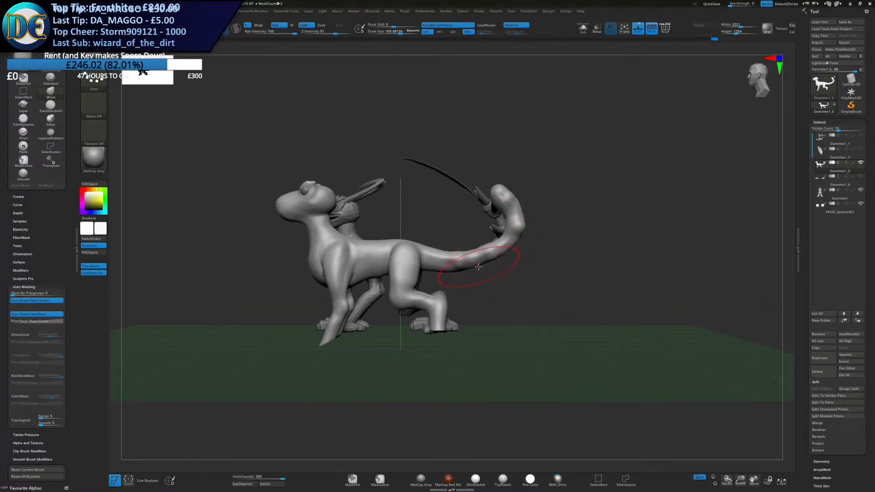
# Reduce the Move brush size and reshape the neck and the back of the head from the side
pyautogui.moveTo(373, 253)
pyautogui.keyDown('alt'); pyautogui.mouseDown(button='right')
pyautogui.moveTo(411, 230)
pyautogui.moveTo(408, 265)
pyautogui.mouseUp(button='right'); pyautogui.keyUp('alt')
pyautogui.press('s')
pyautogui.moveTo(387, 256)
pyautogui.mouseDown()
pyautogui.moveTo(396, 254)
pyautogui.moveTo(375, 253)
pyautogui.mouseUp()
pyautogui.press('s')
pyautogui.moveTo(362, 250); pyautogui.dragTo(395, 252, button='right')
pyautogui.press('s')
pyautogui.moveTo(328, 210); pyautogui.dragTo(323, 211)
pyautogui.moveTo(323, 211); pyautogui.dragTo(344, 193, button='right')
pyautogui.moveTo(343, 193); pyautogui.dragTo(339, 196)
pyautogui.moveTo(339, 196)
pyautogui.mouseDown(button='right')
pyautogui.moveTo(319, 215)
pyautogui.moveTo(307, 247)
pyautogui.mouseUp(button='right')
pyautogui.moveTo(374, 246); pyautogui.dragTo(384, 195, button='right')
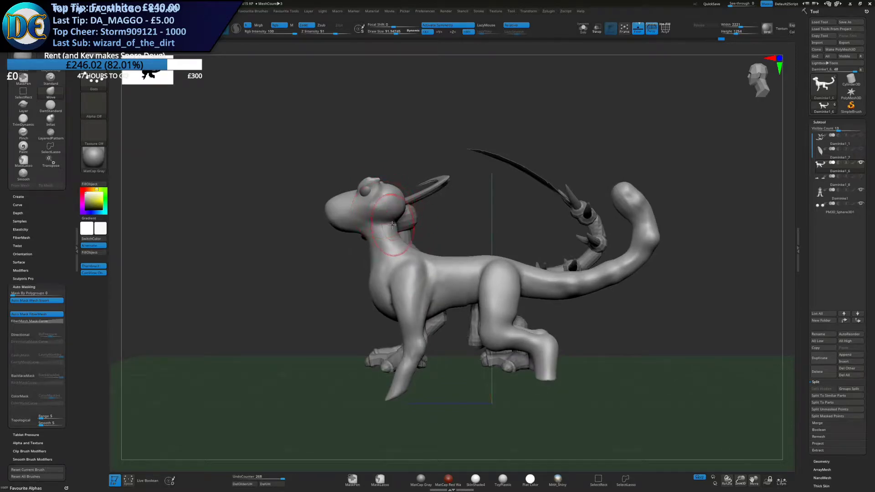
pyautogui.moveTo(400, 206); pyautogui.dragTo(396, 209)
# Sculpt the jaw and cheek along the underside of the head with the Standard brush
pyautogui.press('space')
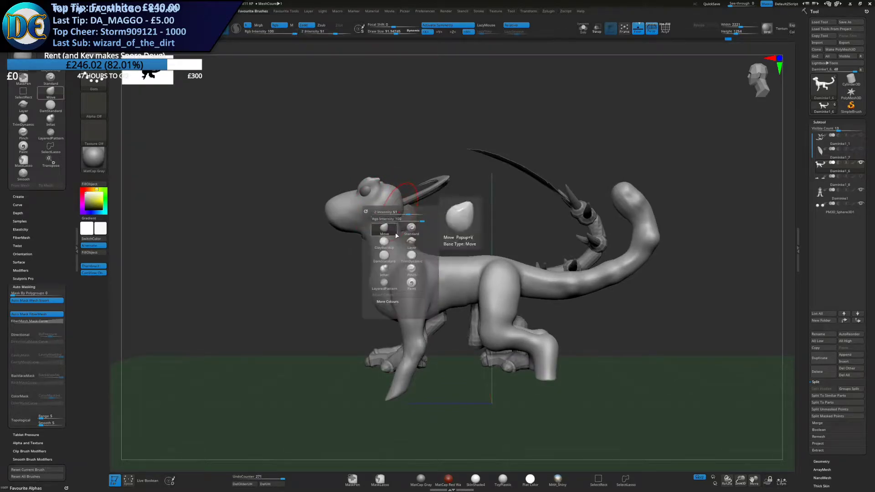
pyautogui.click(412, 232)
pyautogui.moveTo(411, 234); pyautogui.dragTo(361, 227, button='right')
pyautogui.moveTo(370, 222); pyautogui.dragTo(361, 236)
pyautogui.moveTo(361, 236); pyautogui.dragTo(401, 219, button='right')
pyautogui.moveTo(360, 223)
pyautogui.mouseDown()
pyautogui.moveTo(350, 237)
pyautogui.moveTo(355, 211)
pyautogui.mouseUp()
pyautogui.moveTo(365, 201)
pyautogui.mouseDown(button='right')
pyautogui.moveTo(413, 141)
pyautogui.moveTo(463, 135)
pyautogui.moveTo(442, 179)
pyautogui.mouseUp(button='right')
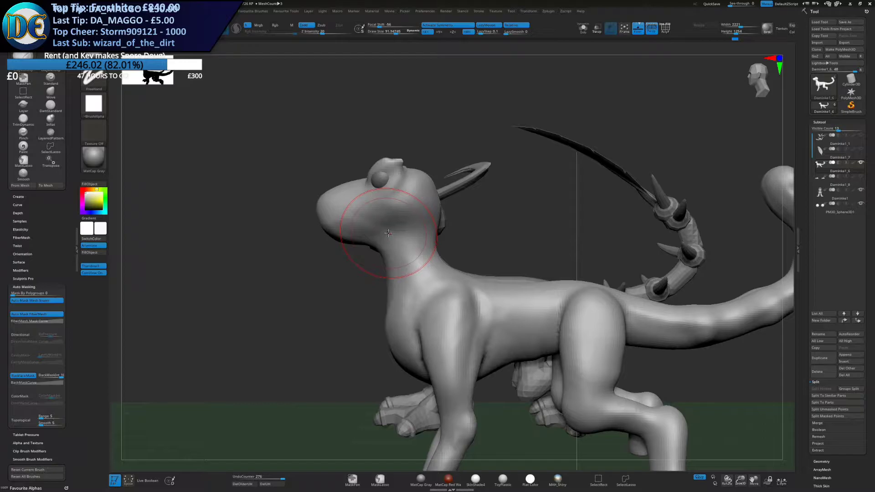
# Refine the head and upper neck profile with a resized Move brush
pyautogui.moveTo(472, 282)
pyautogui.keyDown('alt'); pyautogui.mouseDown(button='right')
pyautogui.moveTo(438, 166)
pyautogui.moveTo(451, 225)
pyautogui.moveTo(437, 211)
pyautogui.mouseUp(button='right'); pyautogui.keyUp('alt')
pyautogui.press('space')
pyautogui.click(427, 226)
pyautogui.press('s')
pyautogui.moveTo(436, 211); pyautogui.dragTo(439, 211)
pyautogui.press('s')
pyautogui.moveTo(378, 199); pyautogui.dragTo(378, 199)
pyautogui.moveTo(369, 209); pyautogui.dragTo(428, 226, button='right')
pyautogui.keyDown('alt'); pyautogui.moveTo(456, 283); pyautogui.dragTo(509, 264, button='right'); pyautogui.keyUp('alt')
pyautogui.moveTo(447, 243); pyautogui.dragTo(450, 238)
# Narrow the shoulders and chest in the front view with the Move brush, varying its size
pyautogui.moveTo(449, 238); pyautogui.dragTo(452, 248, button='right')
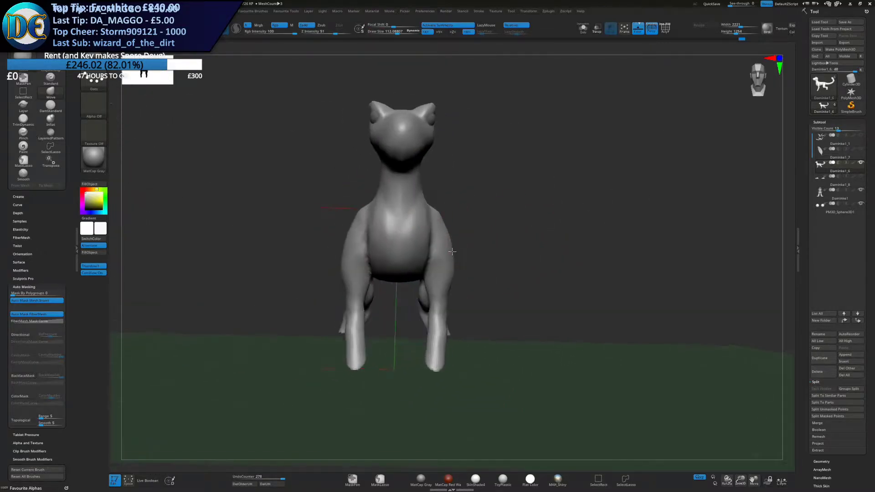
pyautogui.moveTo(453, 262); pyautogui.dragTo(448, 258)
pyautogui.moveTo(450, 267); pyautogui.dragTo(440, 246)
pyautogui.press(']')
pyautogui.moveTo(446, 249); pyautogui.dragTo(441, 247)
pyautogui.press('[')
pyautogui.press('[')
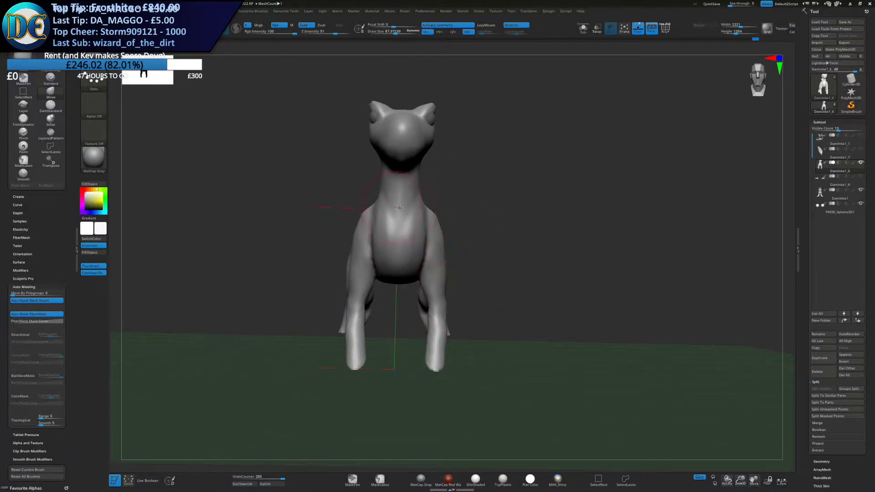
pyautogui.moveTo(408, 213); pyautogui.dragTo(408, 223)
pyautogui.moveTo(420, 279)
pyautogui.mouseDown()
pyautogui.moveTo(410, 273)
pyautogui.moveTo(412, 248)
pyautogui.mouseUp()
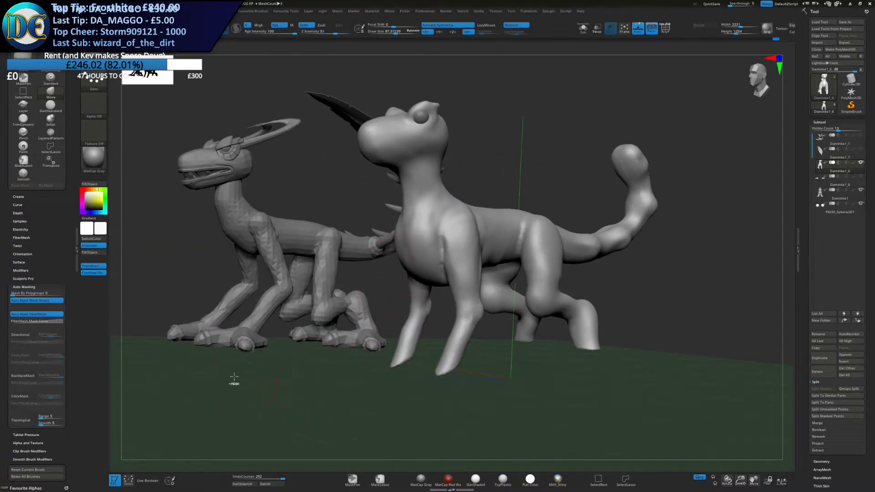
# Compare the reworked body's proportions and stance with the reference copy from the front and the side
pyautogui.keyDown('ctrl'); pyautogui.moveTo(234, 377); pyautogui.dragTo(228, 408); pyautogui.keyUp('ctrl')
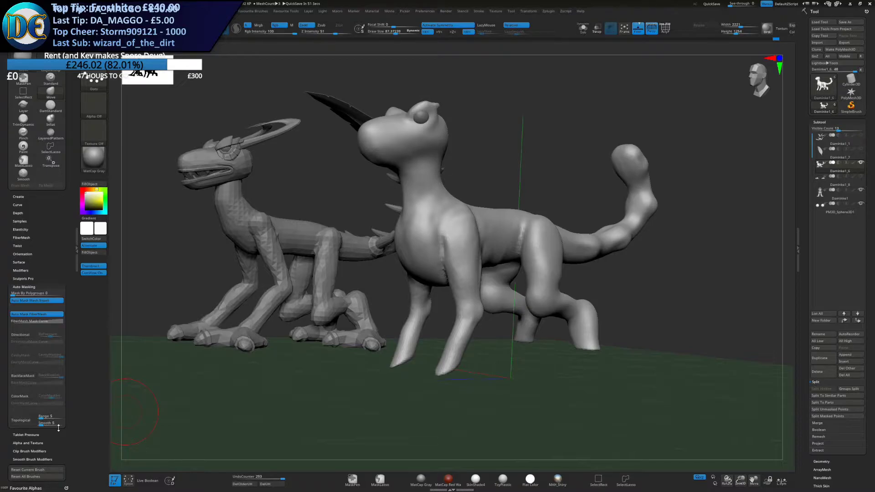
pyautogui.moveTo(399, 284)
pyautogui.keyDown('shift'); pyautogui.mouseDown()
pyautogui.moveTo(409, 303)
pyautogui.moveTo(425, 265)
pyautogui.mouseUp(); pyautogui.keyUp('shift')
pyautogui.rightClick(406, 286)
pyautogui.press('s')
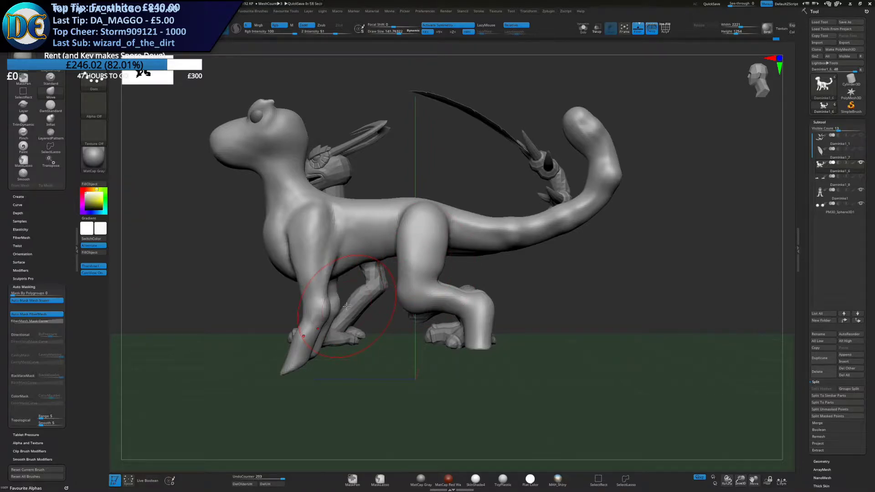
pyautogui.press('s')
pyautogui.moveTo(443, 264); pyautogui.dragTo(439, 264)
pyautogui.keyDown('alt'); pyautogui.moveTo(417, 289); pyautogui.dragTo(461, 255, button='right'); pyautogui.keyUp('alt')
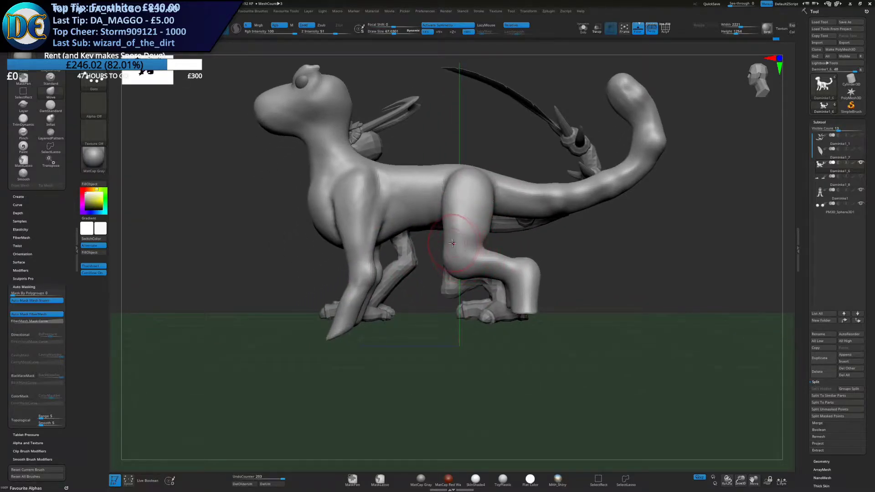
pyautogui.keyDown('alt'); pyautogui.moveTo(466, 197); pyautogui.dragTo(418, 244, button='right'); pyautogui.keyUp('alt')
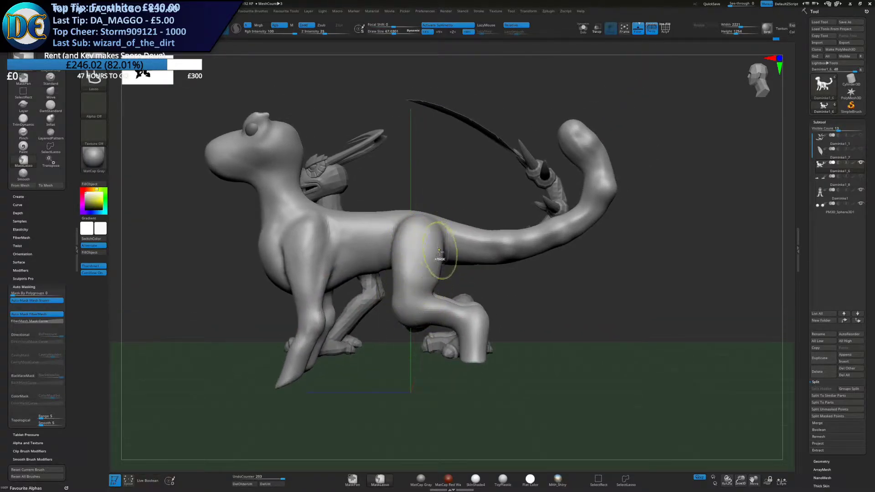
# Mask the hind legs with the MaskPen brush, painting from the side and from behind
pyautogui.click(353, 478)
pyautogui.moveTo(419, 242)
pyautogui.keyDown('ctrl'); pyautogui.mouseDown()
pyautogui.moveTo(410, 305)
pyautogui.moveTo(452, 312)
pyautogui.moveTo(475, 336)
pyautogui.moveTo(474, 355)
pyautogui.mouseUp(); pyautogui.keyUp('ctrl')
pyautogui.moveTo(478, 340)
pyautogui.mouseDown(button='right')
pyautogui.moveTo(442, 336)
pyautogui.moveTo(455, 336)
pyautogui.mouseUp(button='right')
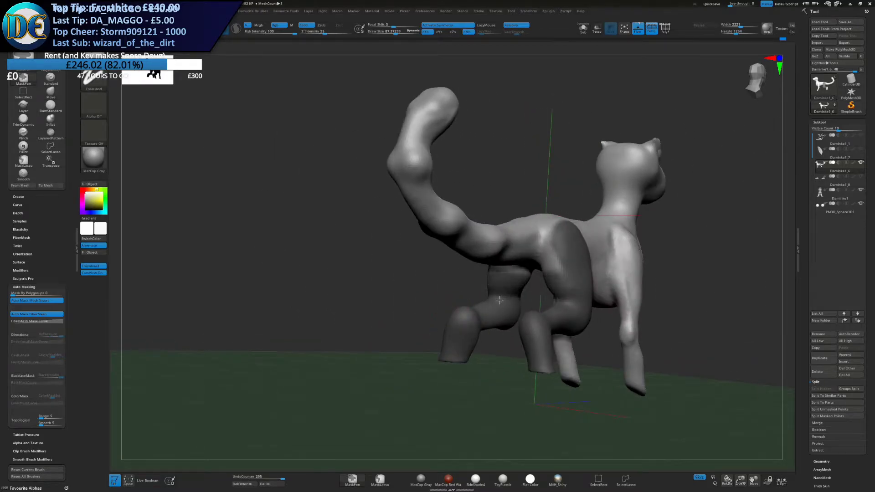
pyautogui.press('s')
pyautogui.moveTo(506, 296); pyautogui.dragTo(502, 297)
pyautogui.moveTo(262, 296); pyautogui.dragTo(318, 296, button='right')
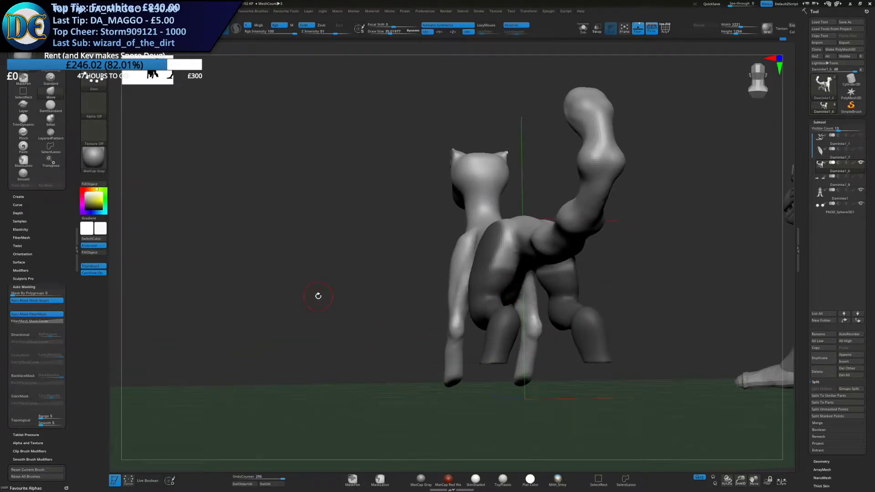
pyautogui.keyDown('alt'); pyautogui.moveTo(532, 291); pyautogui.dragTo(449, 280, button='right'); pyautogui.keyUp('alt')
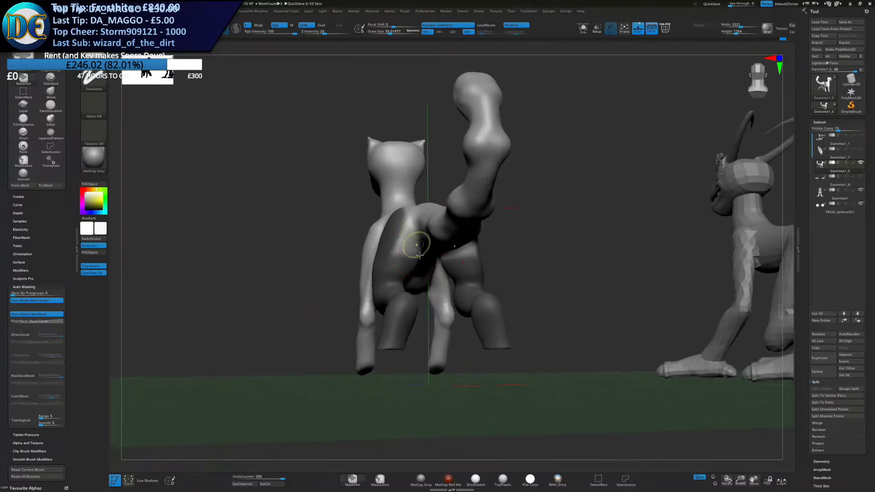
pyautogui.keyDown('ctrl'); pyautogui.moveTo(416, 244); pyautogui.dragTo(429, 257, button='right'); pyautogui.keyUp('ctrl')
# Extend the mask over the inner thighs below the tail base with a resized brush
pyautogui.press('s')
pyautogui.moveTo(428, 257); pyautogui.dragTo(424, 257)
pyautogui.moveTo(417, 237); pyautogui.dragTo(387, 243, button='right')
pyautogui.press('s')
pyautogui.keyDown('ctrl'); pyautogui.moveTo(388, 245); pyautogui.dragTo(395, 255); pyautogui.keyUp('ctrl')
pyautogui.moveTo(394, 255)
pyautogui.keyDown('ctrl'); pyautogui.mouseDown()
pyautogui.moveTo(400, 249)
pyautogui.moveTo(409, 262)
pyautogui.mouseUp(); pyautogui.keyUp('ctrl')
pyautogui.moveTo(404, 289); pyautogui.dragTo(408, 255, button='right')
pyautogui.keyDown('ctrl'); pyautogui.moveTo(408, 257); pyautogui.dragTo(429, 264); pyautogui.keyUp('ctrl')
# Complete the mask over the remaining inner and lower parts of the hind legs
pyautogui.moveTo(426, 332); pyautogui.dragTo(433, 285, button='right')
pyautogui.keyDown('ctrl'); pyautogui.moveTo(431, 310); pyautogui.dragTo(419, 308); pyautogui.keyUp('ctrl')
pyautogui.moveTo(419, 304); pyautogui.dragTo(418, 334, button='right')
pyautogui.press('s')
pyautogui.moveTo(418, 334); pyautogui.dragTo(422, 333)
pyautogui.moveTo(421, 333)
pyautogui.keyDown('ctrl'); pyautogui.mouseDown()
pyautogui.moveTo(414, 345)
pyautogui.moveTo(411, 304)
pyautogui.mouseUp(); pyautogui.keyUp('ctrl')
pyautogui.moveTo(404, 351); pyautogui.dragTo(401, 296, button='right')
pyautogui.press('s')
pyautogui.moveTo(472, 272); pyautogui.dragTo(484, 259)
pyautogui.moveTo(483, 258)
pyautogui.mouseDown(button='right')
pyautogui.moveTo(476, 221)
pyautogui.moveTo(527, 340)
pyautogui.mouseUp(button='right')
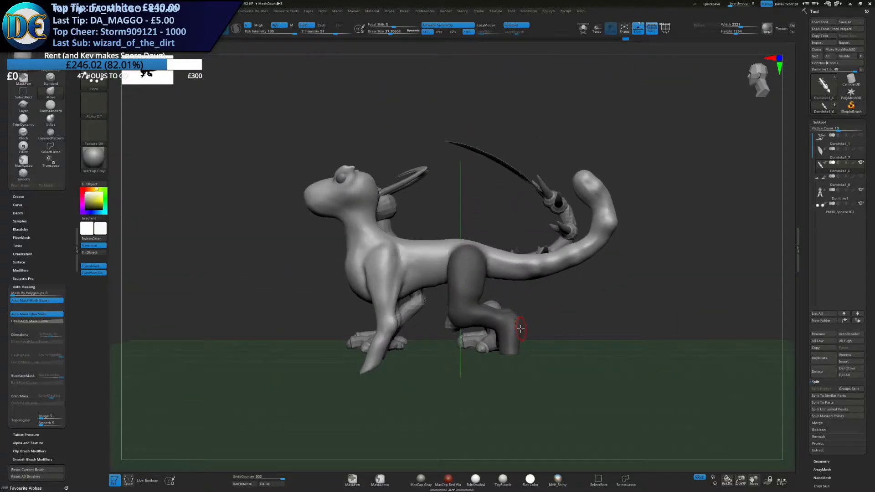
# Invert the mask to free only the hind legs and place the transform gizmo at the hip
pyautogui.keyDown('ctrl'); pyautogui.click(543, 318); pyautogui.keyUp('ctrl')
pyautogui.moveTo(504, 296); pyautogui.dragTo(363, 254, button='right')
pyautogui.press('w')
pyautogui.keyDown('alt'); pyautogui.click(360, 247); pyautogui.keyUp('alt')
# Try to rotate the unmasked hind legs backward about the hip
pyautogui.keyDown('alt'); pyautogui.moveTo(378, 274); pyautogui.dragTo(470, 209); pyautogui.keyUp('alt')
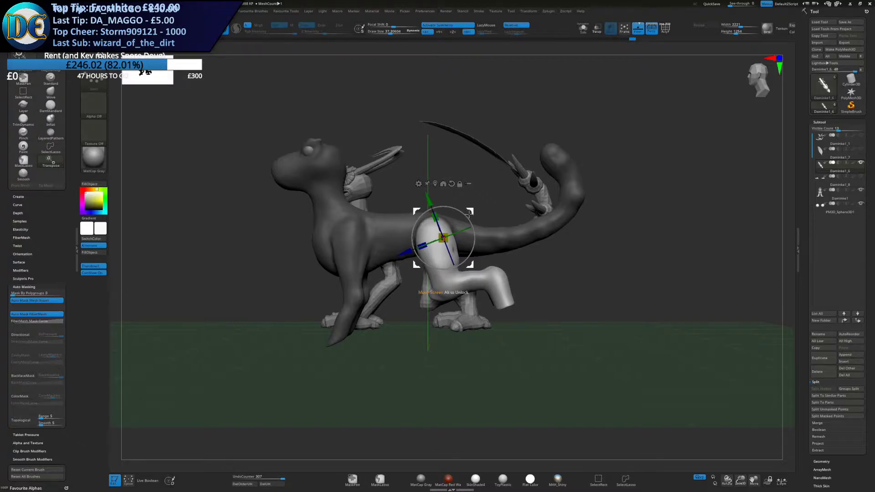
pyautogui.hotkey('ctrl', 'z')
pyautogui.hotkey('ctrl', 'z')
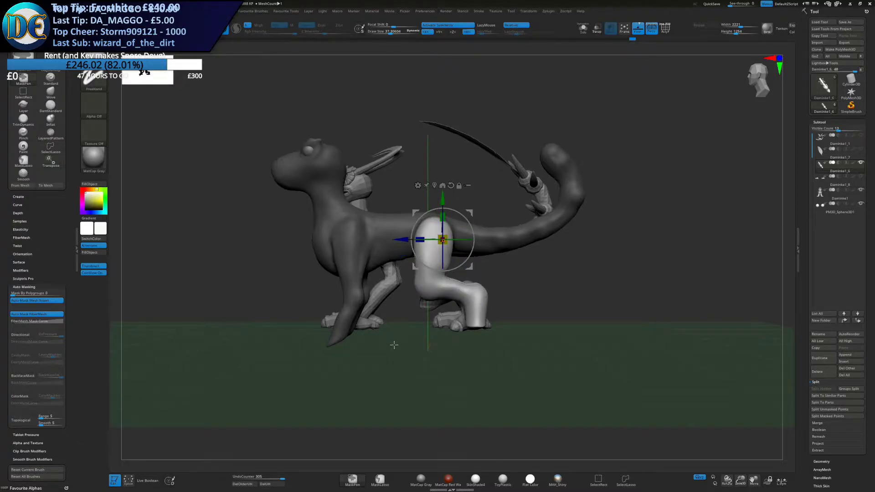
# Invert the mask, touch it up on the hind leg and invert it back
pyautogui.keyDown('ctrl'); pyautogui.click(395, 345); pyautogui.keyUp('ctrl')
pyautogui.keyDown('ctrl'); pyautogui.moveTo(400, 339); pyautogui.dragTo(437, 269); pyautogui.keyUp('ctrl')
pyautogui.keyDown('ctrl'); pyautogui.click(417, 349); pyautogui.keyUp('ctrl')
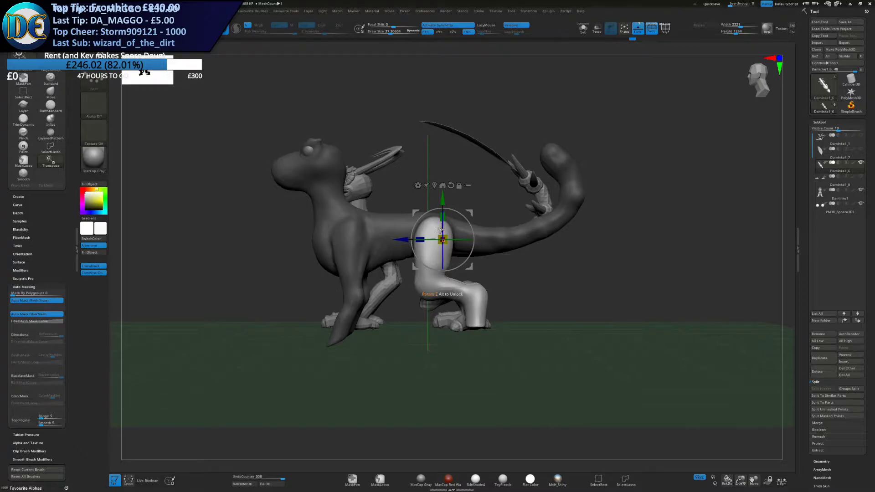
# Rotate the unmasked hind legs backward about the hip with the gizmo
pyautogui.moveTo(473, 248); pyautogui.dragTo(474, 237)
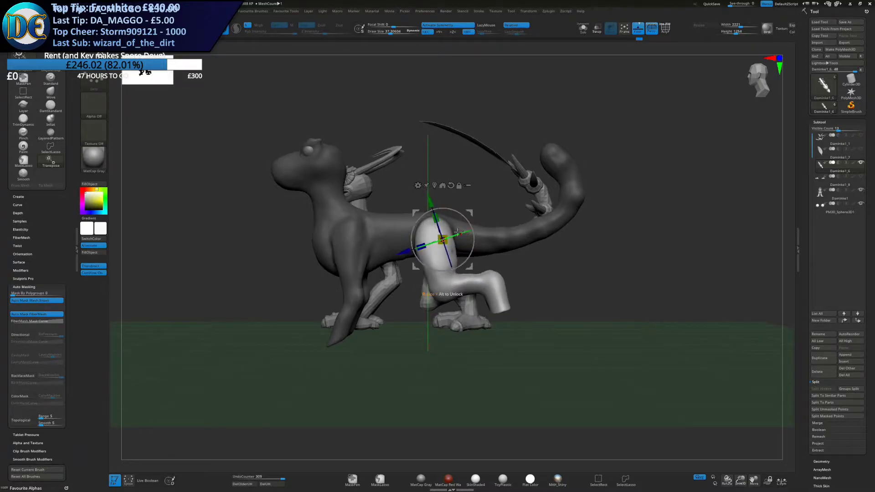
pyautogui.keyDown('alt'); pyautogui.moveTo(459, 217); pyautogui.dragTo(478, 232, button='right'); pyautogui.keyUp('alt')
pyautogui.moveTo(487, 227); pyautogui.dragTo(487, 226)
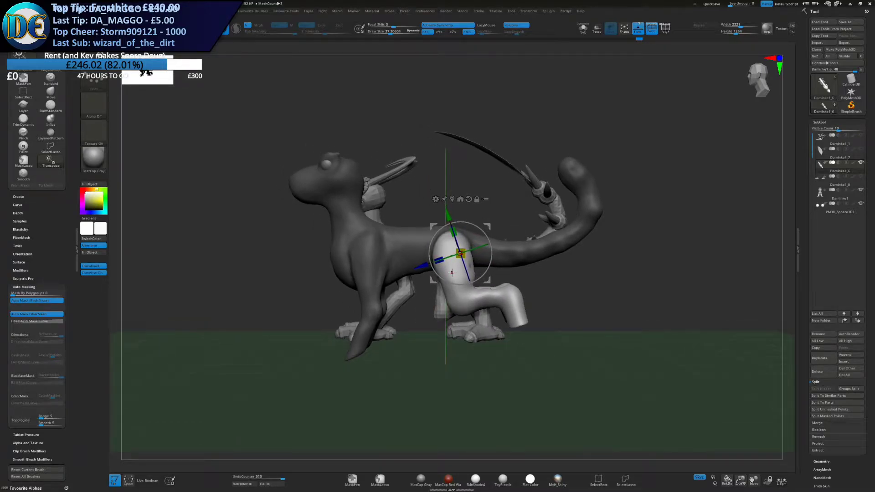
# Switch to Firefox and play the YouTube video "Pokemon Legends: Arceus - Official Trailer 2", adjusting its volume
pyautogui.press('super')
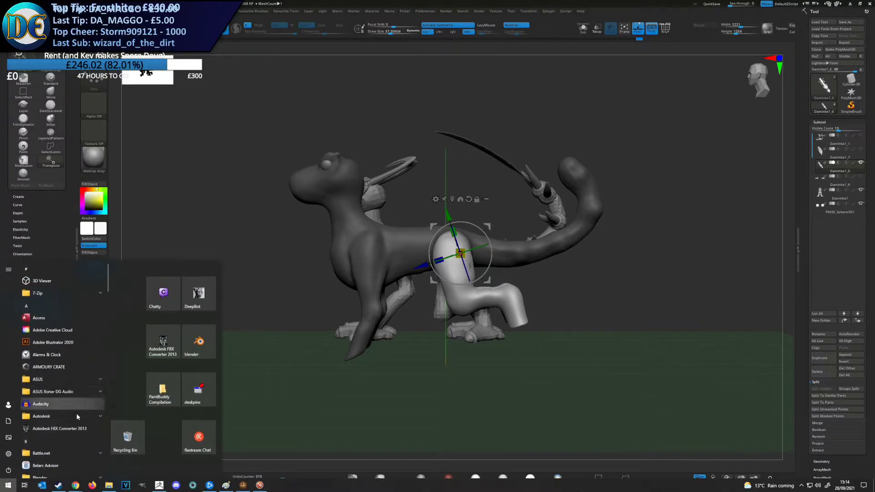
pyautogui.click(93, 485)
pyautogui.moveTo(666, 3); pyautogui.dragTo(874, 44)
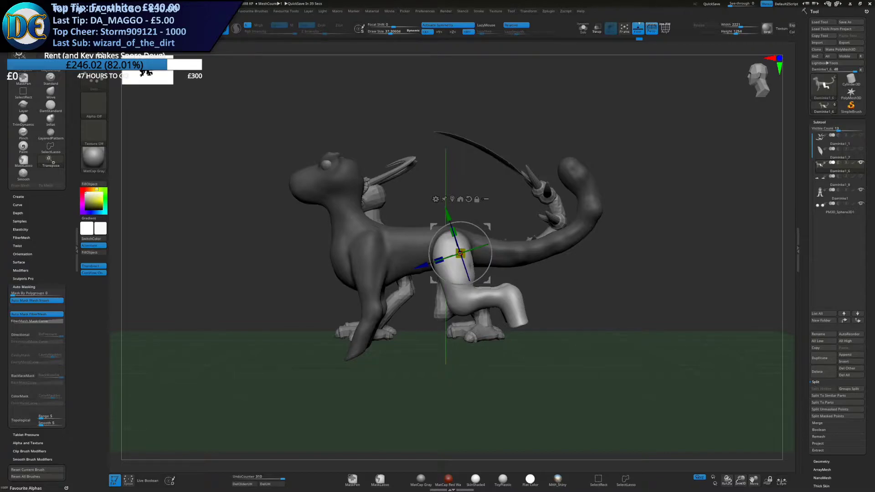
pyautogui.click(375, 330)
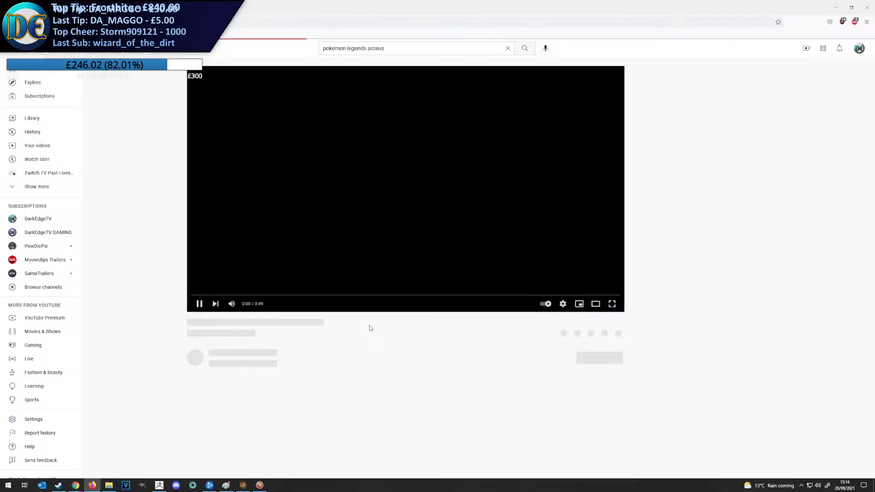
pyautogui.moveTo(205, 305); pyautogui.dragTo(203, 305)
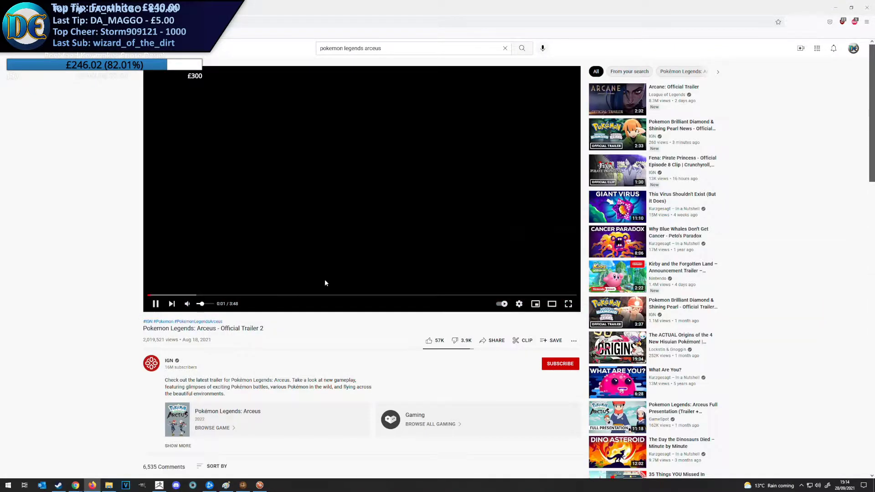
pyautogui.click(302, 210)
pyautogui.click(372, 181)
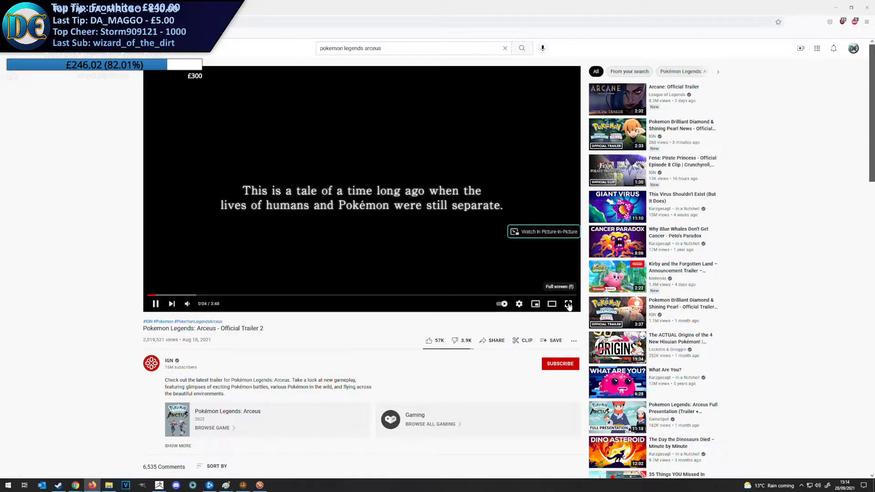
# Watch the "Pokemon Legends: Arceus - Official Trailer 2" video in full screen, exit full screen and minimise the browser to return to ZBrush
pyautogui.click(520, 304)
pyautogui.click(556, 281)
pyautogui.click(545, 198)
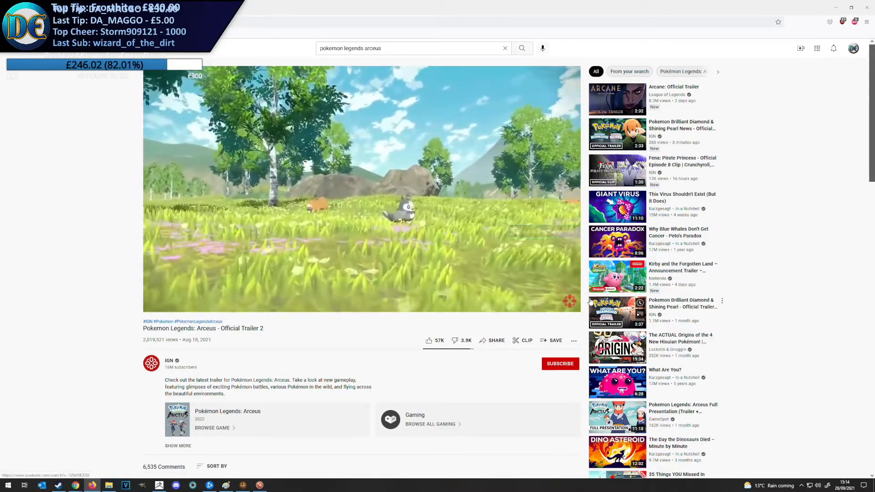
pyautogui.click(569, 304)
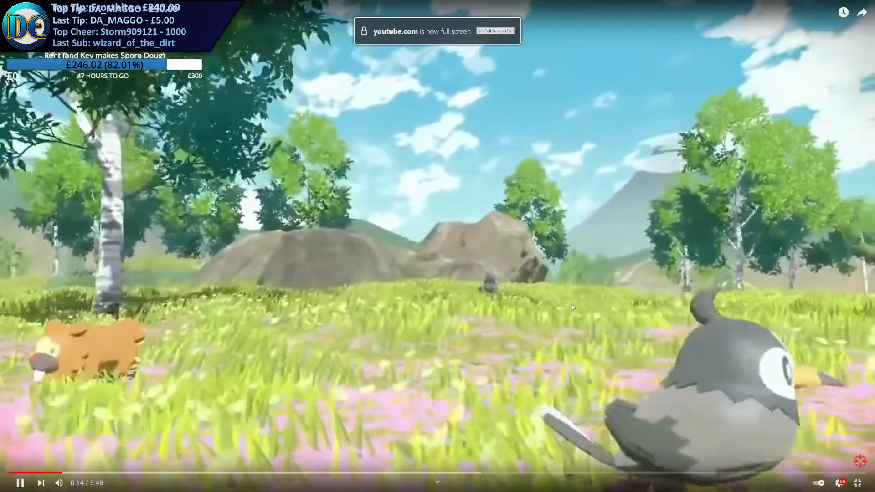
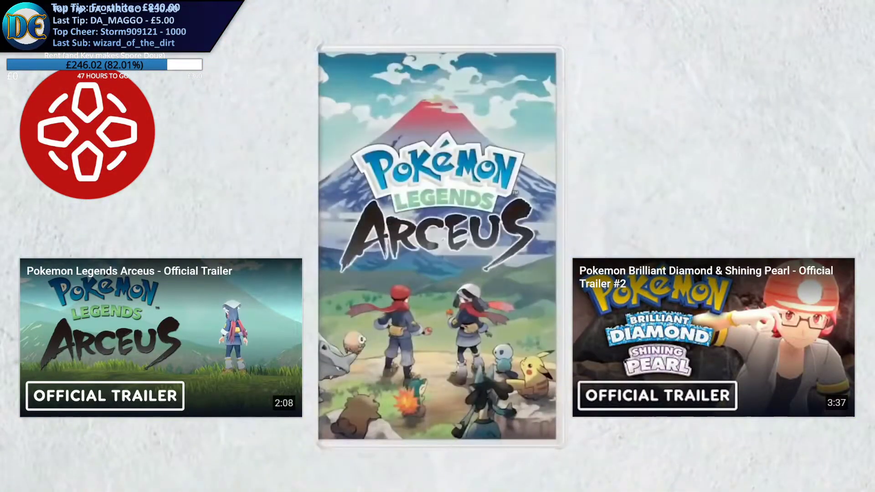
pyautogui.click(858, 482)
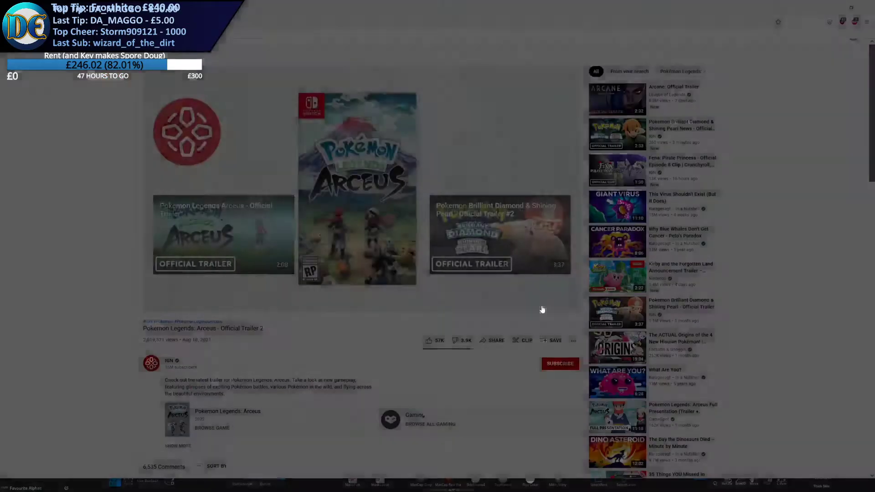
pyautogui.click(835, 7)
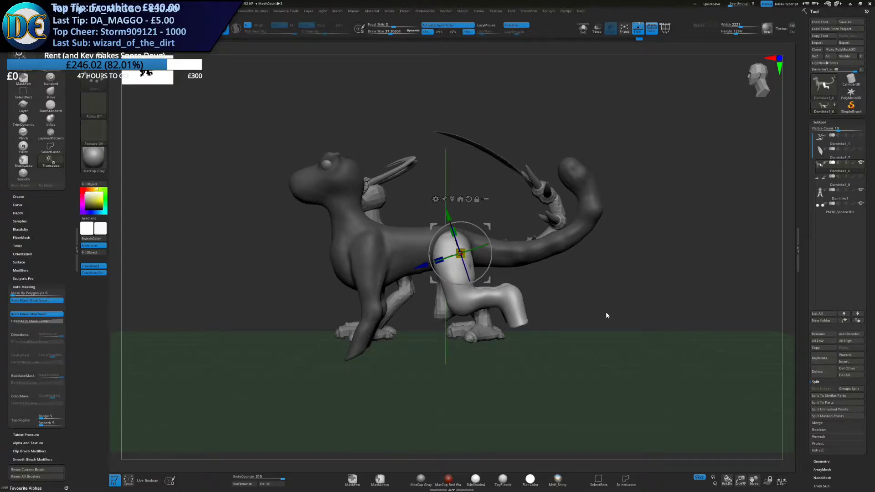
# Lasso-mask the hind thighs with MaskLasso so only the lower hind legs stay free, and soften the mask edge
pyautogui.moveTo(840, 207)
pyautogui.moveTo(838, 139)
pyautogui.keyDown('alt'); pyautogui.moveTo(339, 317); pyautogui.dragTo(303, 330, button='right'); pyautogui.keyUp('alt')
pyautogui.keyDown('ctrl'); pyautogui.moveTo(422, 269); pyautogui.dragTo(435, 256, button='right'); pyautogui.keyUp('ctrl')
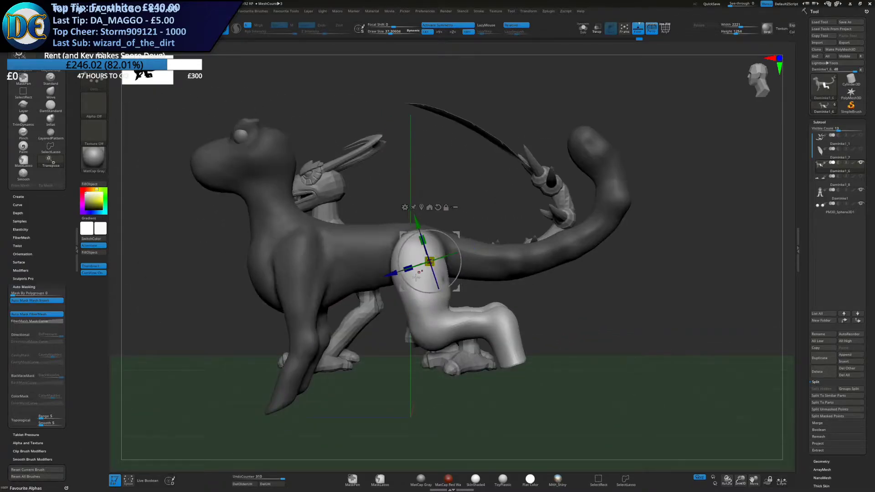
pyautogui.keyDown('alt'); pyautogui.moveTo(415, 286); pyautogui.dragTo(448, 275, button='right'); pyautogui.keyUp('alt')
pyautogui.moveTo(448, 274)
pyautogui.keyDown('ctrl'); pyautogui.mouseDown(button='right')
pyautogui.moveTo(439, 272)
pyautogui.moveTo(447, 341)
pyautogui.moveTo(445, 303)
pyautogui.mouseUp(button='right'); pyautogui.keyUp('ctrl')
pyautogui.press('space')
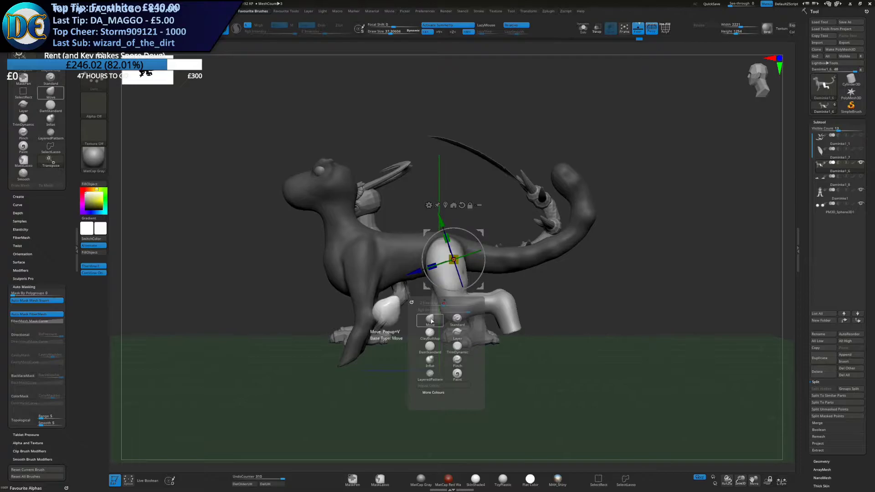
pyautogui.click(435, 319)
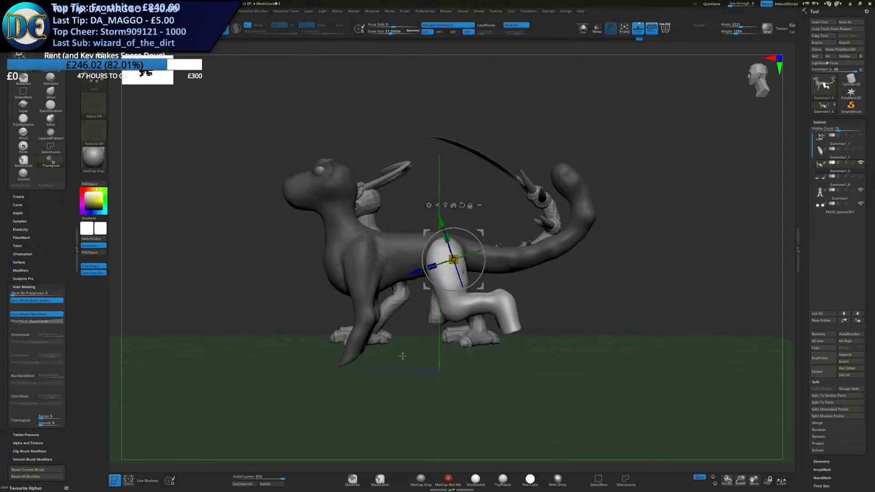
pyautogui.click(383, 480)
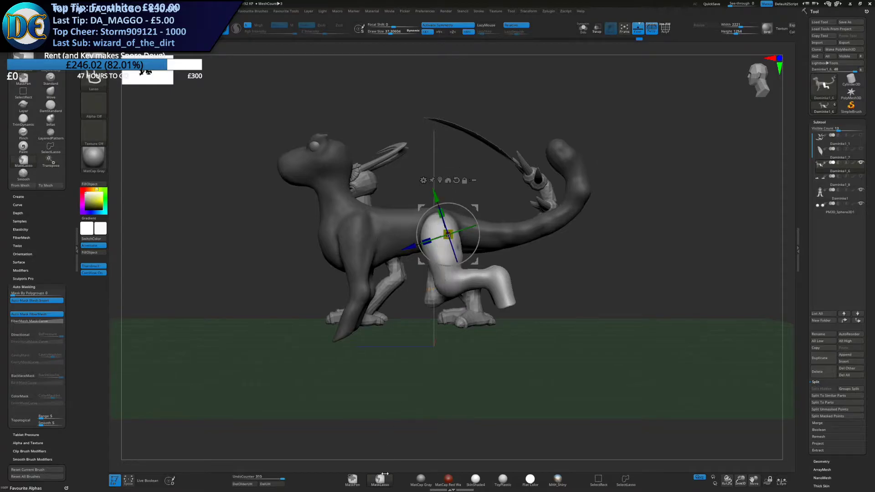
pyautogui.moveTo(417, 171)
pyautogui.keyDown('ctrl'); pyautogui.mouseDown()
pyautogui.moveTo(499, 214)
pyautogui.moveTo(494, 253)
pyautogui.mouseUp(); pyautogui.keyUp('ctrl')
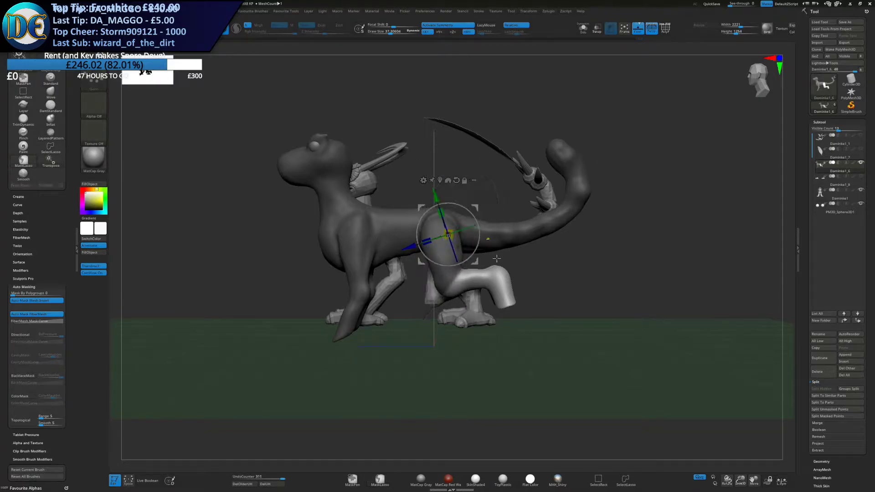
pyautogui.keyDown('ctrl'); pyautogui.click(520, 266); pyautogui.keyUp('ctrl')
pyautogui.keyDown('ctrl'); pyautogui.click(502, 276); pyautogui.keyUp('ctrl')
pyautogui.keyDown('ctrl'); pyautogui.click(516, 263); pyautogui.keyUp('ctrl')
# Rotate the unmasked lower hind legs downward about the knee with the gizmo and extend the mask to the hocks
pyautogui.moveTo(476, 208); pyautogui.dragTo(478, 260)
pyautogui.moveTo(483, 265)
pyautogui.mouseDown(button='right')
pyautogui.moveTo(431, 269)
pyautogui.moveTo(450, 272)
pyautogui.moveTo(438, 274)
pyautogui.moveTo(472, 277)
pyautogui.moveTo(420, 239)
pyautogui.mouseUp(button='right')
pyautogui.moveTo(531, 230)
pyautogui.keyDown('ctrl'); pyautogui.mouseDown()
pyautogui.moveTo(456, 275)
pyautogui.moveTo(547, 238)
pyautogui.mouseUp(); pyautogui.keyUp('ctrl')
pyautogui.keyDown('ctrl'); pyautogui.click(526, 269); pyautogui.keyUp('ctrl')
pyautogui.keyDown('alt'); pyautogui.click(541, 224); pyautogui.keyUp('alt')
pyautogui.hotkey('ctrl', 'z')
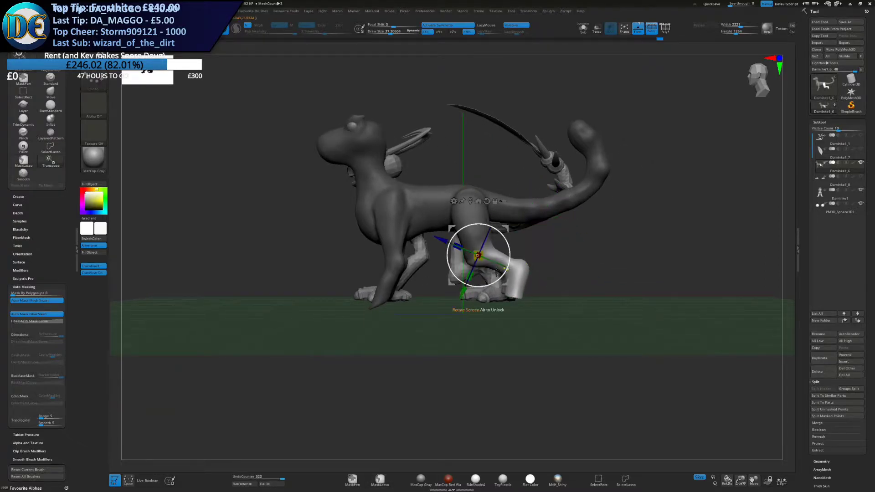
# Touch up the mask around the hocks and invert it so only the ends of the hind legs are free
pyautogui.moveTo(502, 273)
pyautogui.keyDown('ctrl'); pyautogui.mouseDown()
pyautogui.moveTo(556, 232)
pyautogui.moveTo(433, 237)
pyautogui.mouseUp(); pyautogui.keyUp('ctrl')
pyautogui.keyDown('ctrl'); pyautogui.click(536, 273); pyautogui.keyUp('ctrl')
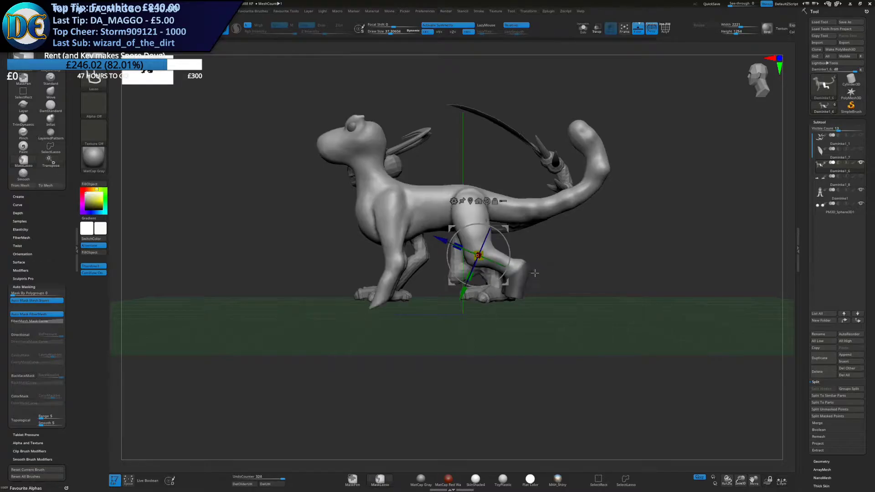
pyautogui.keyDown('ctrl'); pyautogui.click(536, 272); pyautogui.keyUp('ctrl')
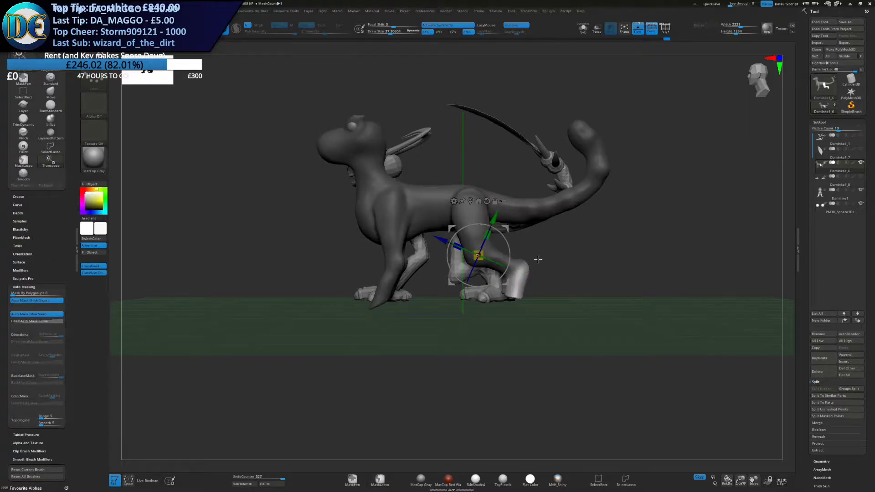
# Adjust the position of the unmasked hind leg ends with the gizmo from the front, and clear the mask
pyautogui.keyDown('alt'); pyautogui.moveTo(538, 260); pyautogui.dragTo(496, 282); pyautogui.keyUp('alt')
pyautogui.keyDown('alt'); pyautogui.click(445, 224); pyautogui.keyUp('alt')
pyautogui.keyDown('alt'); pyautogui.moveTo(457, 251); pyautogui.dragTo(467, 271); pyautogui.keyUp('alt')
pyautogui.keyDown('ctrl'); pyautogui.moveTo(465, 275); pyautogui.dragTo(468, 308, button='right'); pyautogui.keyUp('ctrl')
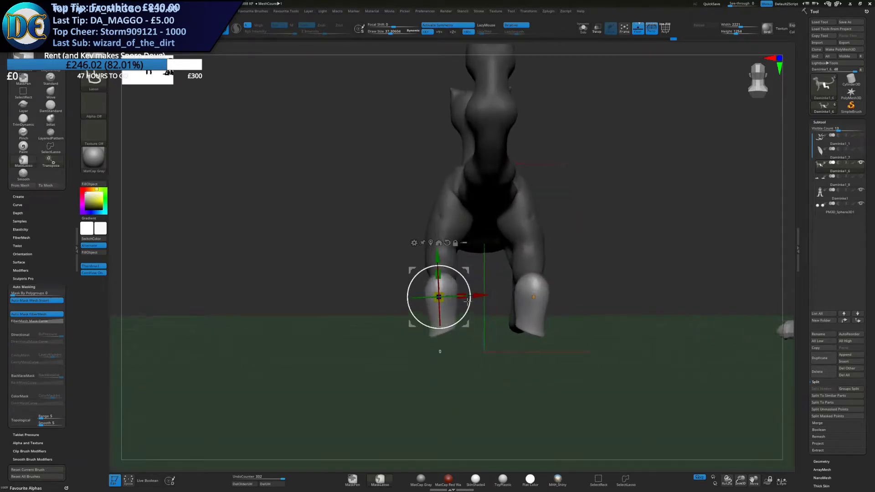
pyautogui.moveTo(462, 299)
pyautogui.mouseDown()
pyautogui.moveTo(482, 296)
pyautogui.moveTo(465, 297)
pyautogui.moveTo(473, 296)
pyautogui.moveTo(470, 309)
pyautogui.moveTo(473, 298)
pyautogui.mouseUp()
pyautogui.moveTo(378, 383); pyautogui.dragTo(479, 406, button='right')
pyautogui.press('q')
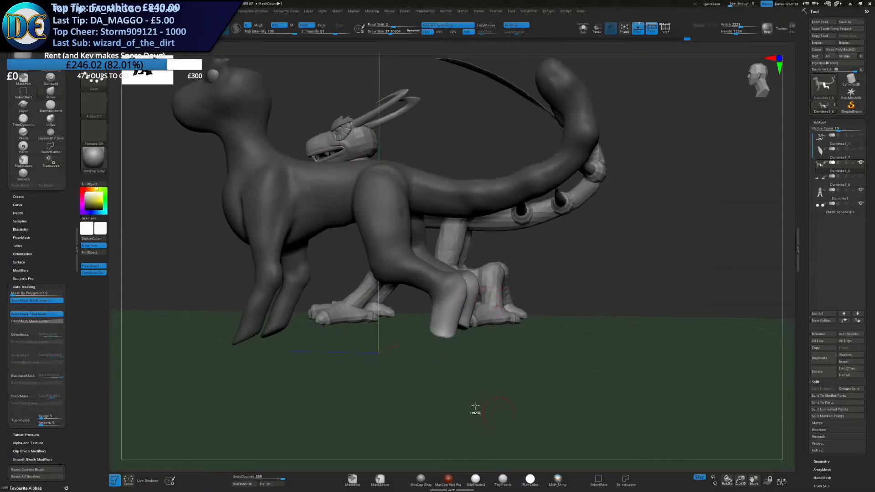
pyautogui.keyDown('ctrl'); pyautogui.moveTo(479, 412); pyautogui.dragTo(497, 432); pyautogui.keyUp('ctrl')
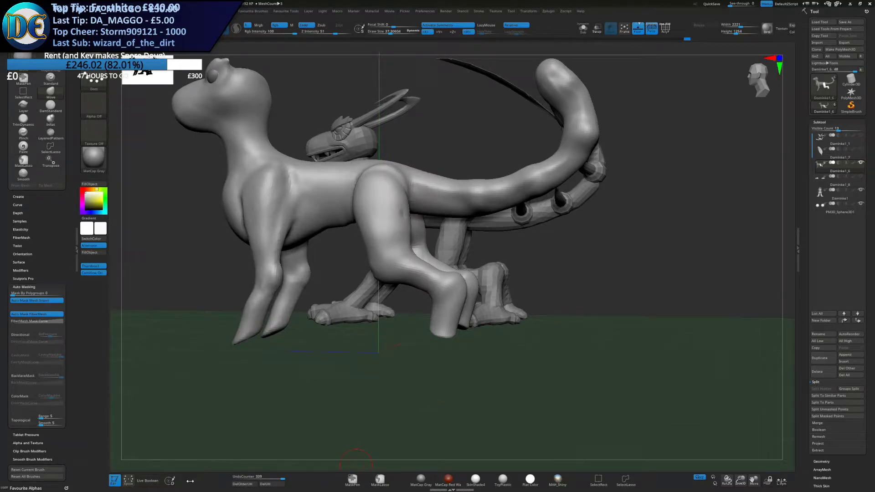
# Reshape the hind legs from the side with the Move brush at a larger brush size
pyautogui.moveTo(378, 317)
pyautogui.mouseDown(button='right')
pyautogui.moveTo(409, 322)
pyautogui.moveTo(430, 292)
pyautogui.mouseUp(button='right')
pyautogui.press('space')
pyautogui.press('s')
pyautogui.moveTo(429, 266); pyautogui.dragTo(442, 266)
pyautogui.keyDown('ctrl'); pyautogui.moveTo(556, 315); pyautogui.dragTo(578, 334, button='right'); pyautogui.keyUp('ctrl')
pyautogui.keyDown('ctrl'); pyautogui.moveTo(528, 304); pyautogui.dragTo(516, 310, button='right'); pyautogui.keyUp('ctrl')
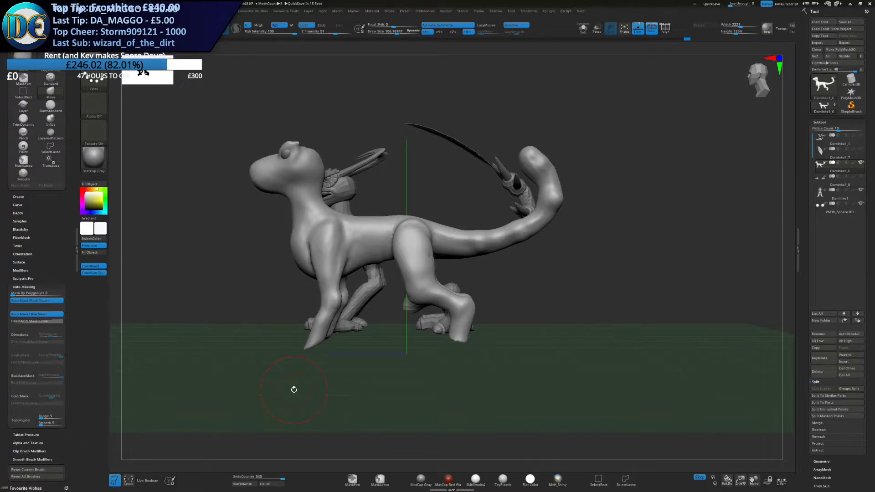
pyautogui.moveTo(445, 279)
pyautogui.mouseDown(button='right')
pyautogui.moveTo(473, 304)
pyautogui.moveTo(431, 309)
pyautogui.mouseUp(button='right')
pyautogui.rightClick(459, 301)
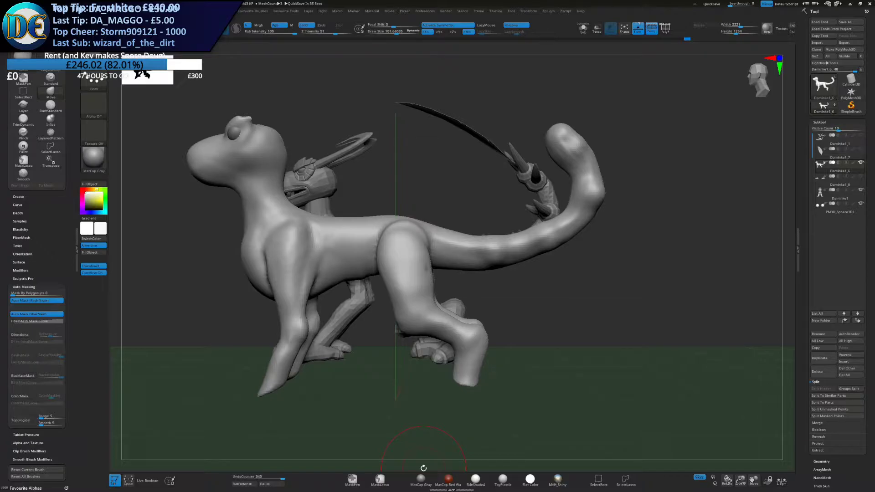
pyautogui.keyDown('alt'); pyautogui.moveTo(425, 137); pyautogui.dragTo(415, 107); pyautogui.keyUp('alt')
pyautogui.press('space')
pyautogui.press('s')
pyautogui.moveTo(434, 308)
pyautogui.mouseDown()
pyautogui.moveTo(447, 301)
pyautogui.moveTo(452, 318)
pyautogui.mouseUp()
pyautogui.press('s')
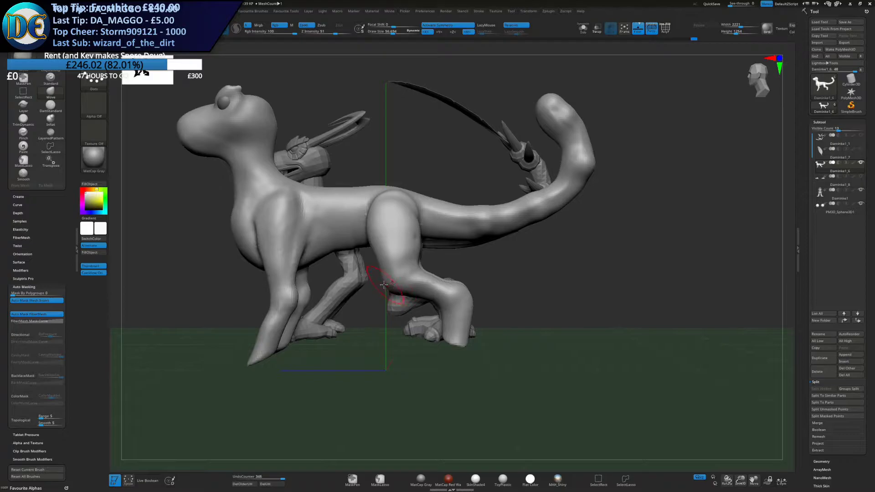
pyautogui.moveTo(383, 285); pyautogui.dragTo(400, 285, button='right')
# Build up the underside of the pelvis and belly between the hind legs with the ClayBuildup brush
pyautogui.press('space')
pyautogui.click(386, 311)
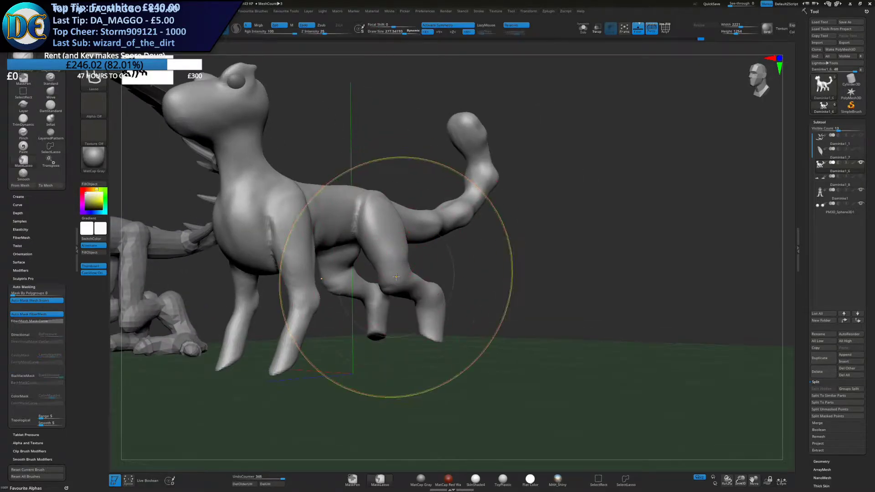
pyautogui.moveTo(406, 270); pyautogui.dragTo(387, 274, button='right')
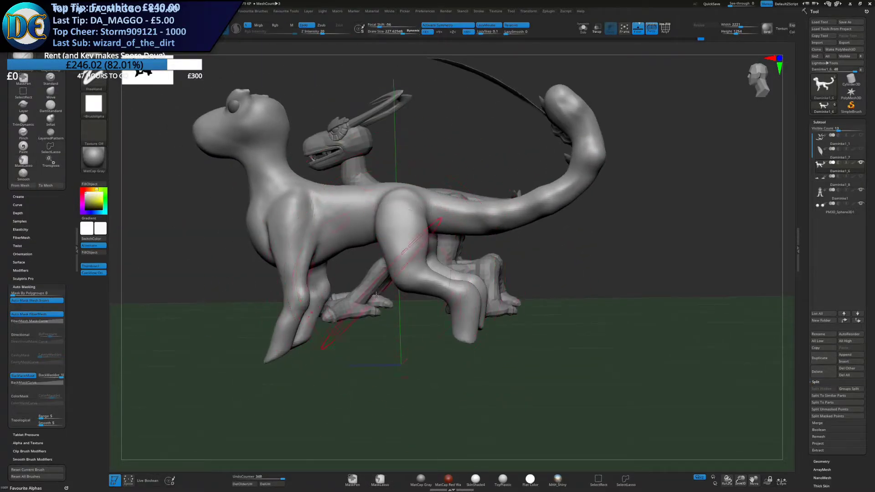
pyautogui.moveTo(338, 339); pyautogui.dragTo(431, 279, button='right')
pyautogui.press('s')
pyautogui.moveTo(433, 279); pyautogui.dragTo(429, 279)
pyautogui.moveTo(429, 279)
pyautogui.mouseDown(button='right')
pyautogui.moveTo(373, 237)
pyautogui.moveTo(388, 233)
pyautogui.mouseUp(button='right')
pyautogui.press('s')
pyautogui.moveTo(387, 234); pyautogui.dragTo(385, 233)
pyautogui.moveTo(365, 306); pyautogui.dragTo(379, 261, button='right')
pyautogui.press('s')
pyautogui.moveTo(379, 260)
pyautogui.mouseDown()
pyautogui.moveTo(386, 220)
pyautogui.moveTo(377, 233)
pyautogui.mouseUp()
pyautogui.moveTo(379, 243)
pyautogui.mouseDown(button='right')
pyautogui.moveTo(364, 248)
pyautogui.moveTo(378, 193)
pyautogui.mouseUp(button='right')
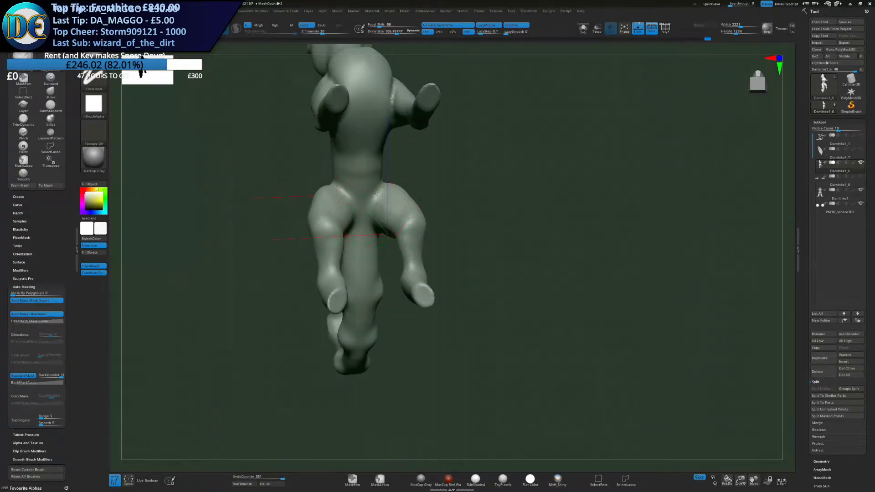
pyautogui.moveTo(389, 226); pyautogui.dragTo(380, 210)
pyautogui.moveTo(379, 214); pyautogui.dragTo(354, 211, button='right')
pyautogui.moveTo(358, 190); pyautogui.dragTo(360, 235)
pyautogui.moveTo(353, 223); pyautogui.dragTo(382, 218, button='right')
pyautogui.moveTo(362, 180); pyautogui.dragTo(361, 214)
pyautogui.moveTo(358, 177); pyautogui.dragTo(360, 209)
pyautogui.moveTo(365, 159)
pyautogui.mouseDown()
pyautogui.moveTo(372, 196)
pyautogui.moveTo(357, 171)
pyautogui.mouseUp()
pyautogui.moveTo(357, 171); pyautogui.dragTo(426, 230, button='right')
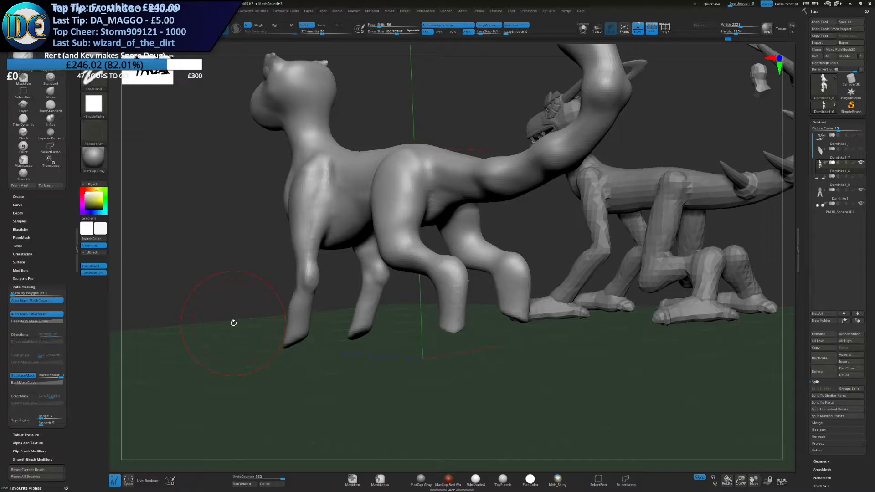
pyautogui.moveTo(372, 288)
pyautogui.mouseDown(button='right')
pyautogui.moveTo(443, 297)
pyautogui.moveTo(414, 283)
pyautogui.moveTo(467, 264)
pyautogui.mouseUp(button='right')
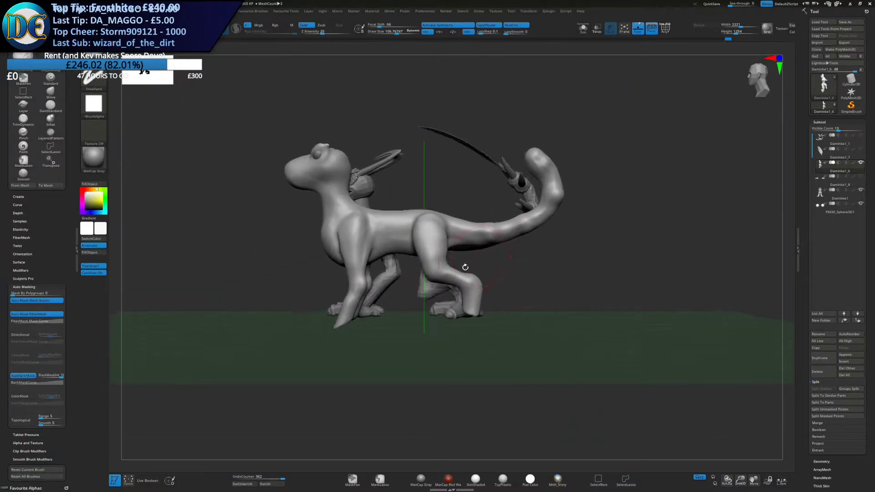
# Reshape the flank, hips and upper hind legs from several angles, adjusting the brush size as needed
pyautogui.press('1')
pyautogui.click(449, 284)
pyautogui.press('s')
pyautogui.moveTo(405, 216); pyautogui.dragTo(414, 215)
pyautogui.keyDown('alt'); pyautogui.moveTo(387, 196); pyautogui.dragTo(416, 248, button='right'); pyautogui.keyUp('alt')
pyautogui.press('s')
pyautogui.moveTo(366, 251)
pyautogui.mouseDown()
pyautogui.moveTo(341, 249)
pyautogui.moveTo(354, 244)
pyautogui.mouseUp()
pyautogui.press('s')
pyautogui.moveTo(343, 245); pyautogui.dragTo(342, 241)
pyautogui.moveTo(340, 243)
pyautogui.mouseDown(button='right')
pyautogui.moveTo(376, 250)
pyautogui.moveTo(429, 239)
pyautogui.mouseUp(button='right')
pyautogui.moveTo(428, 239)
pyautogui.keyDown('ctrl'); pyautogui.mouseDown(button='right')
pyautogui.moveTo(402, 229)
pyautogui.moveTo(431, 231)
pyautogui.moveTo(391, 234)
pyautogui.mouseUp(button='right'); pyautogui.keyUp('ctrl')
pyautogui.press('1')
pyautogui.click(376, 283)
pyautogui.moveTo(385, 274)
pyautogui.keyDown('ctrl'); pyautogui.mouseDown(button='right')
pyautogui.moveTo(451, 290)
pyautogui.moveTo(439, 274)
pyautogui.mouseUp(button='right'); pyautogui.keyUp('ctrl')
pyautogui.press('s')
pyautogui.moveTo(440, 273); pyautogui.dragTo(443, 273)
pyautogui.moveTo(451, 255)
pyautogui.mouseDown(button='right')
pyautogui.moveTo(439, 299)
pyautogui.moveTo(404, 195)
pyautogui.moveTo(429, 251)
pyautogui.mouseUp(button='right')
pyautogui.moveTo(427, 246); pyautogui.dragTo(423, 250)
pyautogui.moveTo(493, 279)
pyautogui.mouseDown(button='right')
pyautogui.moveTo(481, 254)
pyautogui.moveTo(435, 242)
pyautogui.moveTo(429, 274)
pyautogui.moveTo(468, 272)
pyautogui.mouseUp(button='right')
# Refine the contour of the hind legs with the Move brush from the side and rear
pyautogui.press('1')
pyautogui.click(440, 293)
pyautogui.press('s')
pyautogui.moveTo(469, 272); pyautogui.dragTo(458, 272)
pyautogui.moveTo(458, 273); pyautogui.dragTo(534, 238, button='right')
pyautogui.moveTo(560, 244); pyautogui.dragTo(570, 243)
pyautogui.moveTo(547, 250)
pyautogui.mouseDown(button='right')
pyautogui.moveTo(512, 258)
pyautogui.moveTo(456, 244)
pyautogui.mouseUp(button='right')
pyautogui.moveTo(425, 237); pyautogui.dragTo(418, 240)
pyautogui.keyDown('ctrl'); pyautogui.moveTo(368, 260); pyautogui.dragTo(411, 253, button='right'); pyautogui.keyUp('ctrl')
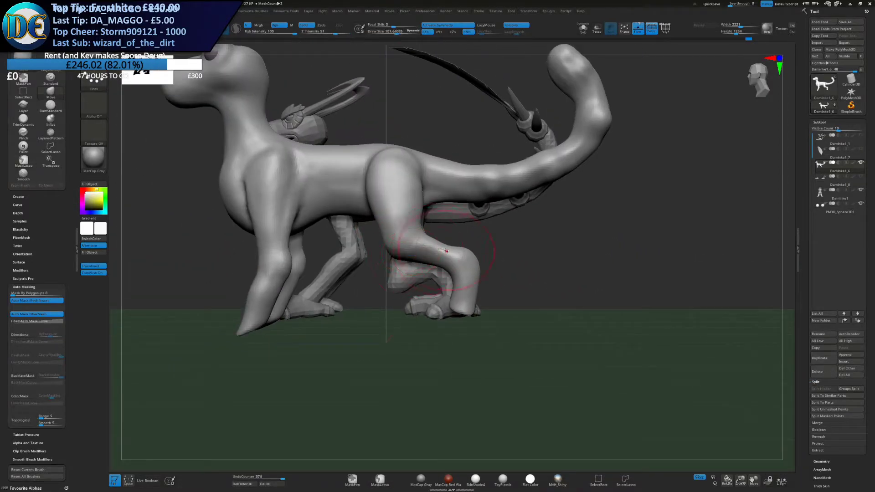
# Swell the hind leg around the knee with a smaller Inflat brush
pyautogui.press('1')
pyautogui.click(417, 301)
pyautogui.moveTo(417, 298); pyautogui.dragTo(400, 254, button='right')
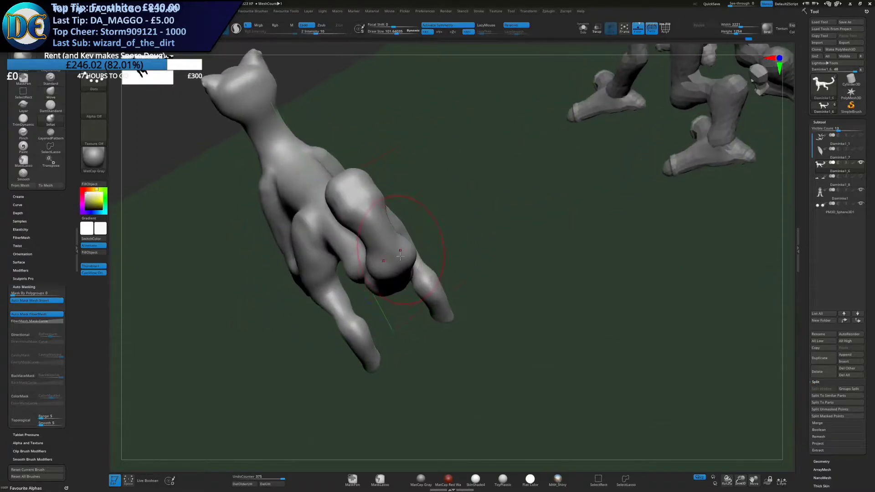
pyautogui.press('[')
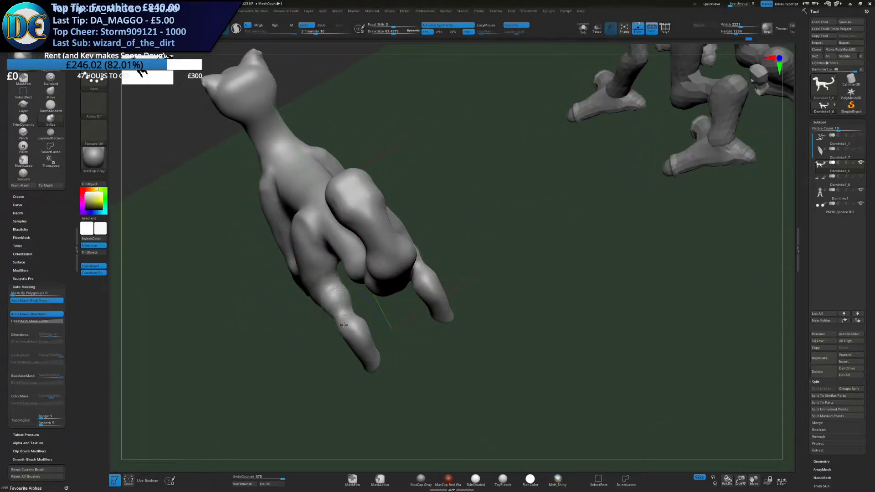
pyautogui.moveTo(336, 310); pyautogui.dragTo(338, 320)
# Sculpt the joint of the hind leg with the DamStandard brush and undo the last stroke
pyautogui.press('1')
pyautogui.click(329, 394)
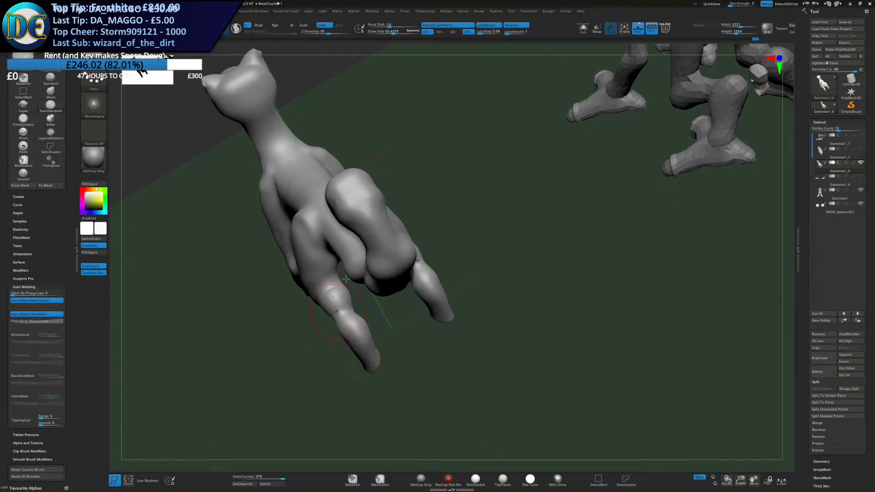
pyautogui.press('1')
pyautogui.click(338, 318)
pyautogui.moveTo(338, 318)
pyautogui.mouseDown(button='right')
pyautogui.moveTo(400, 232)
pyautogui.moveTo(435, 310)
pyautogui.moveTo(469, 256)
pyautogui.moveTo(426, 213)
pyautogui.moveTo(245, 263)
pyautogui.moveTo(347, 254)
pyautogui.moveTo(445, 285)
pyautogui.mouseUp(button='right')
pyautogui.hotkey('ctrl', 'z')
# Reshape the hock and lower hind leg from behind and the side with the Move brush
pyautogui.press('1')
pyautogui.click(332, 288)
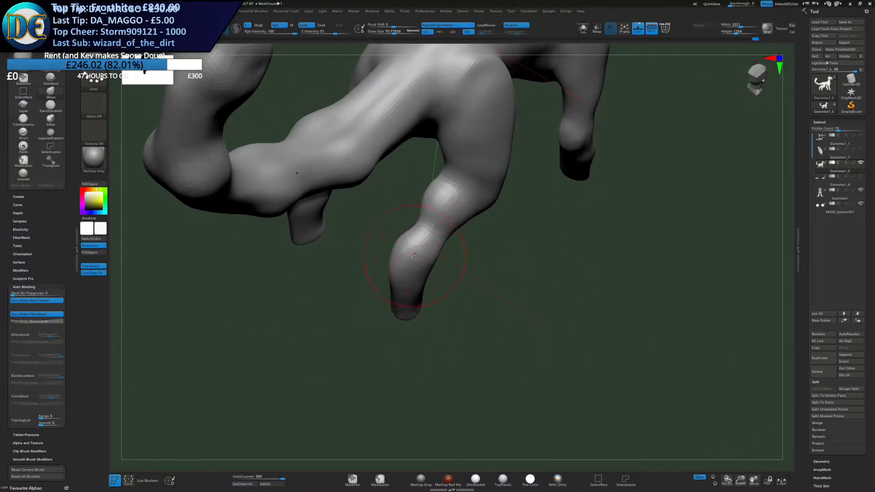
pyautogui.moveTo(412, 256); pyautogui.dragTo(410, 252, button='right')
pyautogui.moveTo(404, 256); pyautogui.dragTo(407, 275)
pyautogui.moveTo(406, 274)
pyautogui.mouseDown(button='right')
pyautogui.moveTo(387, 303)
pyautogui.moveTo(380, 298)
pyautogui.mouseUp(button='right')
pyautogui.moveTo(392, 299)
pyautogui.mouseDown()
pyautogui.moveTo(396, 287)
pyautogui.moveTo(391, 291)
pyautogui.mouseUp()
pyautogui.moveTo(360, 295); pyautogui.dragTo(409, 296, button='right')
pyautogui.keyDown('ctrl'); pyautogui.moveTo(375, 335); pyautogui.dragTo(386, 283, button='right'); pyautogui.keyUp('ctrl')
pyautogui.moveTo(413, 279); pyautogui.dragTo(407, 273)
pyautogui.moveTo(403, 272); pyautogui.dragTo(488, 315, button='right')
# Enlarge the Move brush and adjust the body contour where the torso meets the haunch
pyautogui.press('s')
pyautogui.click(420, 288)
pyautogui.moveTo(395, 251)
pyautogui.mouseDown(button='right')
pyautogui.moveTo(384, 229)
pyautogui.moveTo(406, 244)
pyautogui.mouseUp(button='right')
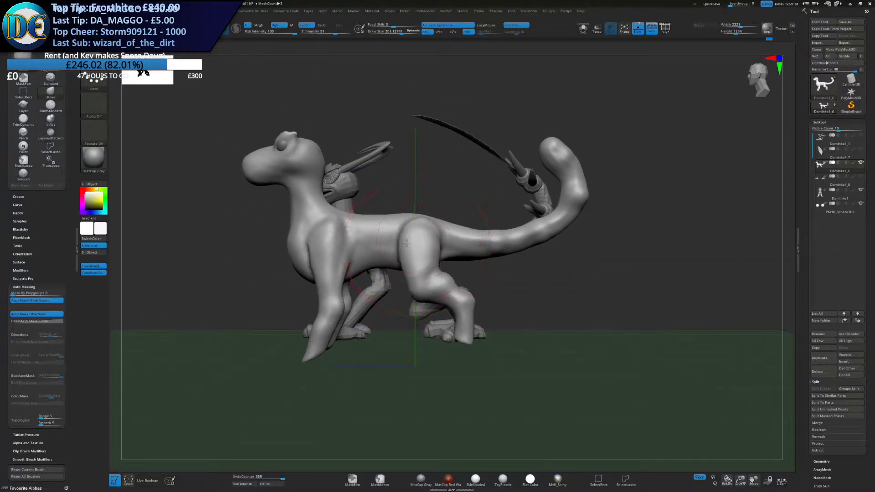
pyautogui.moveTo(404, 237); pyautogui.dragTo(398, 237)
pyautogui.moveTo(401, 234); pyautogui.dragTo(418, 238, button='right')
# Build up the flank and the front of the haunch with the ClayBuildup brush
pyautogui.press('b')
pyautogui.click(402, 274)
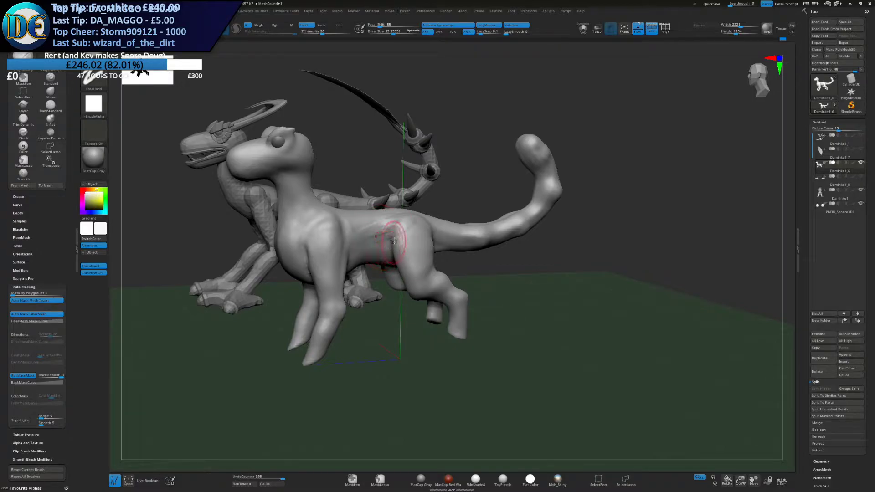
pyautogui.moveTo(394, 240); pyautogui.dragTo(387, 244, button='right')
pyautogui.moveTo(373, 223)
pyautogui.mouseDown()
pyautogui.moveTo(392, 223)
pyautogui.moveTo(401, 196)
pyautogui.moveTo(447, 212)
pyautogui.moveTo(429, 226)
pyautogui.moveTo(391, 206)
pyautogui.mouseUp()
pyautogui.moveTo(392, 205); pyautogui.dragTo(402, 240, button='right')
# Adjust the hips and body outline from above with the Move brush
pyautogui.press('space')
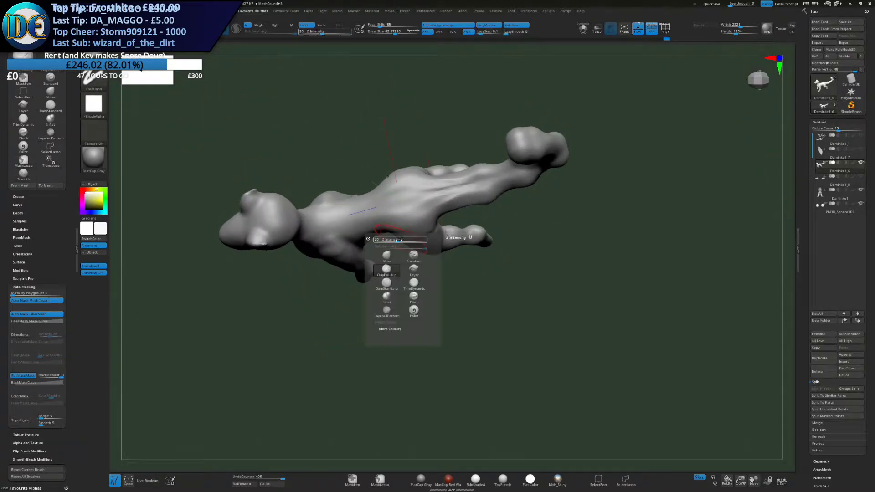
pyautogui.click(383, 259)
pyautogui.keyDown('shift'); pyautogui.moveTo(419, 167); pyautogui.dragTo(390, 203, button='right'); pyautogui.keyUp('shift')
pyautogui.press('s')
pyautogui.moveTo(389, 202); pyautogui.dragTo(387, 205)
pyautogui.moveTo(397, 205); pyautogui.dragTo(371, 214)
pyautogui.moveTo(299, 270)
pyautogui.mouseDown()
pyautogui.moveTo(305, 264)
pyautogui.moveTo(297, 265)
pyautogui.mouseUp()
pyautogui.moveTo(297, 260); pyautogui.dragTo(296, 255)
pyautogui.moveTo(296, 268)
pyautogui.keyDown('shift'); pyautogui.mouseDown(button='right')
pyautogui.moveTo(291, 262)
pyautogui.moveTo(312, 233)
pyautogui.mouseUp(button='right'); pyautogui.keyUp('shift')
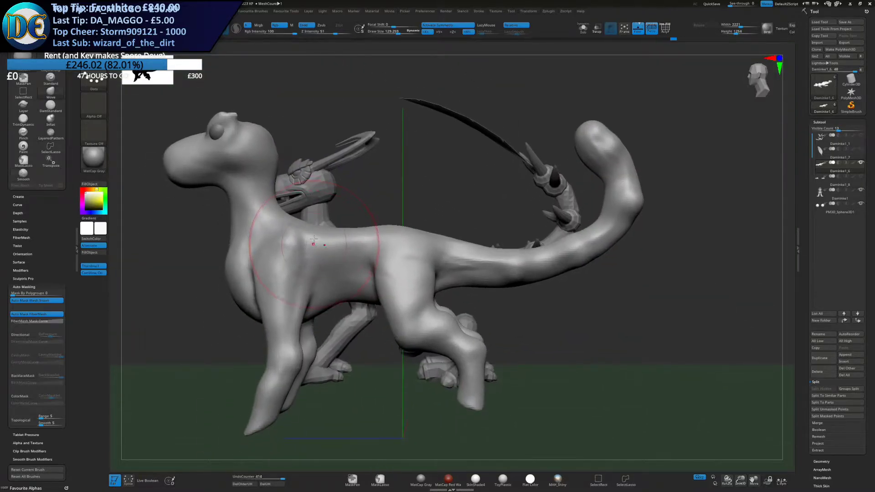
# Reshape the shoulder and chest with the Move brush, reducing the brush size for the finer adjustments
pyautogui.moveTo(314, 239); pyautogui.dragTo(318, 246)
pyautogui.moveTo(348, 258); pyautogui.dragTo(313, 273, button='right')
pyautogui.press('s')
pyautogui.moveTo(315, 269); pyautogui.dragTo(312, 269)
pyautogui.moveTo(307, 269)
pyautogui.mouseDown(button='right')
pyautogui.moveTo(324, 291)
pyautogui.moveTo(322, 272)
pyautogui.mouseUp(button='right')
pyautogui.moveTo(322, 271); pyautogui.dragTo(322, 266)
pyautogui.moveTo(322, 266)
pyautogui.keyDown('ctrl'); pyautogui.mouseDown(button='right')
pyautogui.moveTo(333, 248)
pyautogui.moveTo(407, 232)
pyautogui.moveTo(435, 241)
pyautogui.moveTo(385, 238)
pyautogui.moveTo(391, 264)
pyautogui.moveTo(381, 257)
pyautogui.mouseUp(button='right'); pyautogui.keyUp('ctrl')
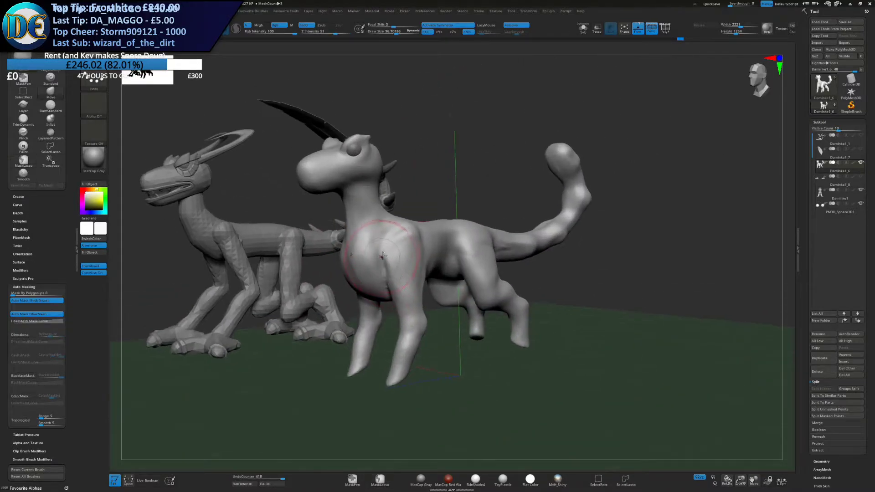
# Switch to Spore to examine the original Daminke creature as reference
pyautogui.hotkey('alt', 'Tab')
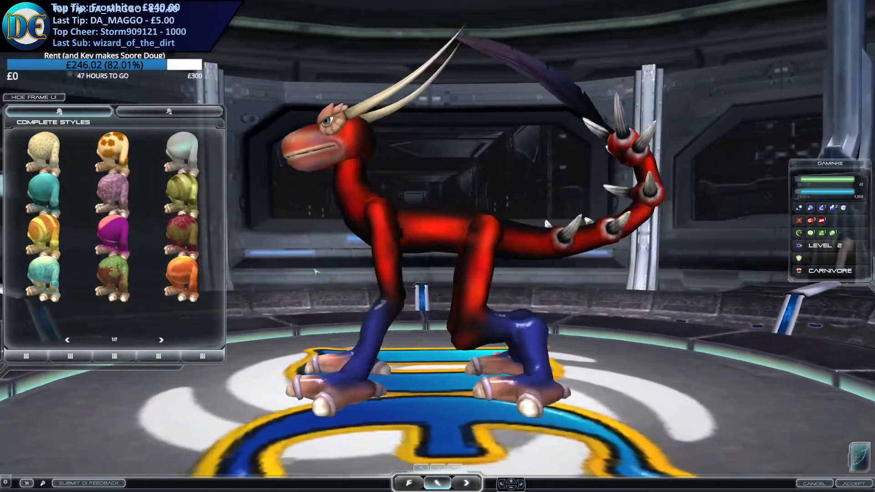
# Compare the sculpt with the original Daminke in Spore, viewing the Spore creature from the front quarter
pyautogui.moveTo(314, 272); pyautogui.dragTo(254, 228)
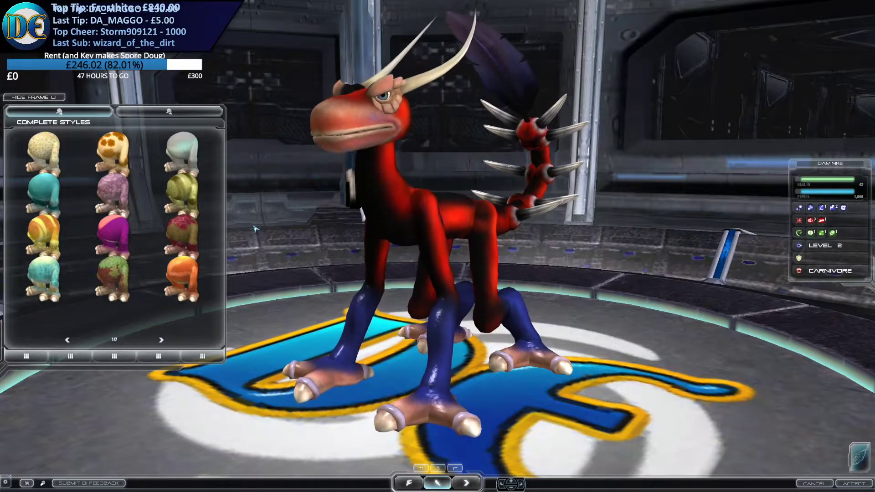
pyautogui.hotkey('alt', 'Tab')
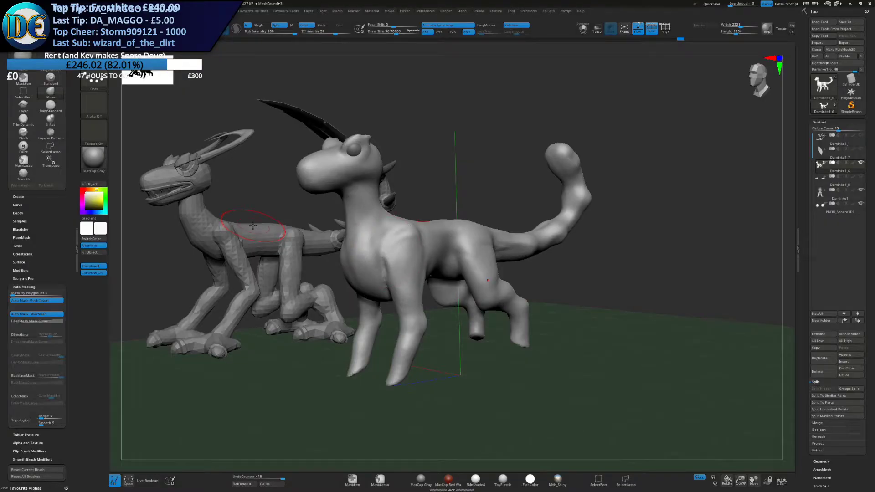
pyautogui.moveTo(283, 249); pyautogui.dragTo(319, 260)
pyautogui.hotkey('alt', 'Tab')
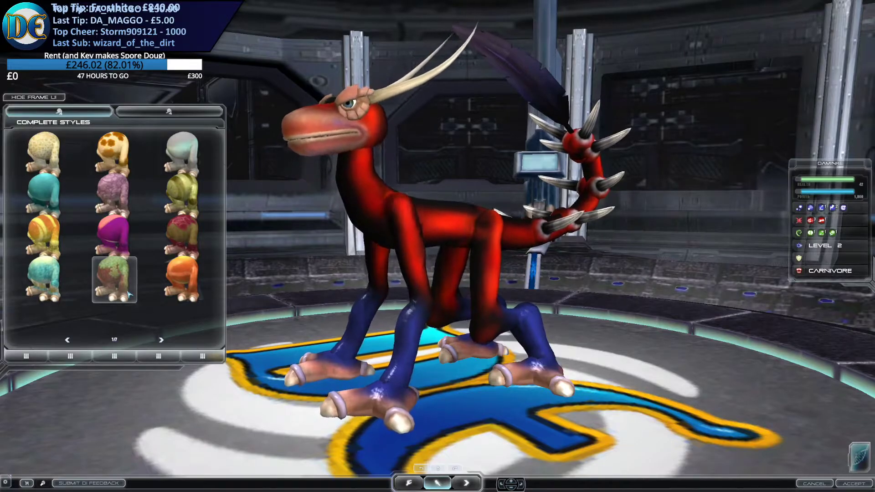
pyautogui.hotkey('alt', 'Tab')
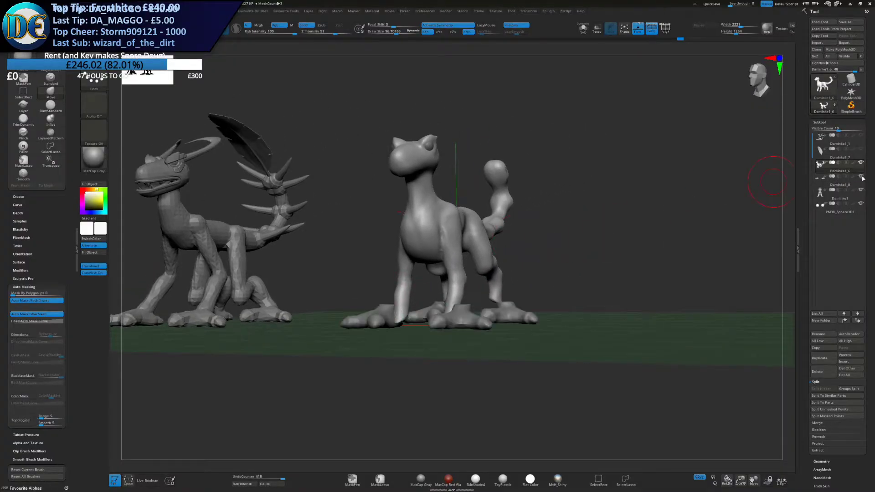
# Show the feet subtool beneath the sculpt, select it, and mask the hind feet for moving the front pair
pyautogui.moveTo(615, 360); pyautogui.dragTo(488, 375)
pyautogui.keyDown('alt'); pyautogui.click(414, 405); pyautogui.keyUp('alt')
pyautogui.moveTo(638, 387); pyautogui.dragTo(565, 221)
pyautogui.moveTo(547, 85)
pyautogui.keyDown('ctrl'); pyautogui.mouseDown()
pyautogui.moveTo(420, 271)
pyautogui.moveTo(526, 339)
pyautogui.mouseUp(); pyautogui.keyUp('ctrl')
pyautogui.press('w')
pyautogui.moveTo(436, 238)
pyautogui.keyDown('shift'); pyautogui.mouseDown()
pyautogui.moveTo(409, 257)
pyautogui.moveTo(402, 181)
pyautogui.moveTo(393, 347)
pyautogui.moveTo(452, 324)
pyautogui.moveTo(454, 256)
pyautogui.mouseUp(); pyautogui.keyUp('shift')
pyautogui.click(377, 166)
# Try to reposition the front feet with the gizmo from the front view
pyautogui.keyDown('alt'); pyautogui.moveTo(401, 277); pyautogui.dragTo(430, 277); pyautogui.keyUp('alt')
pyautogui.moveTo(439, 269); pyautogui.dragTo(425, 273)
pyautogui.keyDown('shift'); pyautogui.moveTo(460, 297); pyautogui.dragTo(427, 301); pyautogui.keyUp('shift')
pyautogui.keyDown('alt'); pyautogui.moveTo(426, 301); pyautogui.dragTo(437, 248); pyautogui.keyUp('alt')
pyautogui.hotkey('ctrl', 'z')
pyautogui.hotkey('ctrl', 'z')
pyautogui.hotkey('ctrl', 'z')
pyautogui.hotkey('ctrl', 'z')
pyautogui.hotkey('ctrl', 'shift', 'z')
# Centre the gizmo on a front foot and move the front feet to line up with the front legs
pyautogui.keyDown('shift'); pyautogui.moveTo(399, 210); pyautogui.dragTo(450, 255); pyautogui.keyUp('shift')
pyautogui.keyDown('alt'); pyautogui.moveTo(450, 254); pyautogui.dragTo(541, 237, button='right'); pyautogui.keyUp('alt')
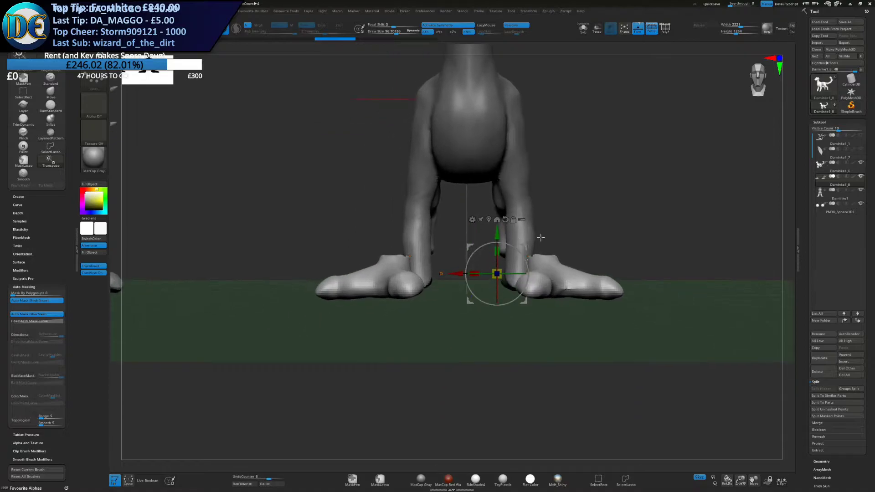
pyautogui.moveTo(500, 275); pyautogui.dragTo(497, 295, button='right')
pyautogui.keyDown('alt'); pyautogui.moveTo(496, 295); pyautogui.dragTo(558, 274); pyautogui.keyUp('alt')
pyautogui.keyDown('alt'); pyautogui.moveTo(524, 250); pyautogui.dragTo(516, 249); pyautogui.keyUp('alt')
pyautogui.keyDown('alt'); pyautogui.moveTo(516, 249); pyautogui.dragTo(426, 290, button='right'); pyautogui.keyUp('alt')
pyautogui.moveTo(428, 250); pyautogui.dragTo(416, 247)
pyautogui.moveTo(417, 265); pyautogui.dragTo(351, 300, button='right')
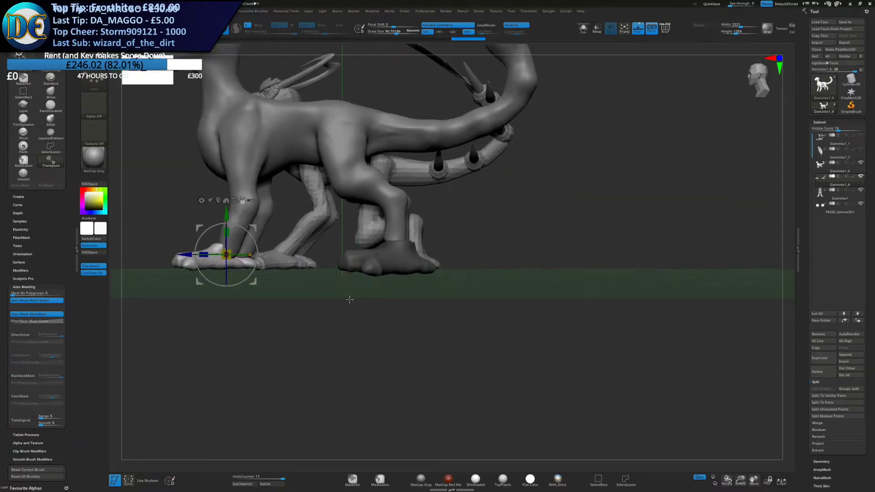
# Invert the mask, then move and scale the hind feet beneath the ends of the hind legs
pyautogui.keyDown('alt'); pyautogui.moveTo(246, 235); pyautogui.dragTo(411, 246, button='right'); pyautogui.keyUp('alt')
pyautogui.moveTo(369, 264); pyautogui.dragTo(541, 268)
pyautogui.keyDown('ctrl'); pyautogui.click(339, 294); pyautogui.keyUp('ctrl')
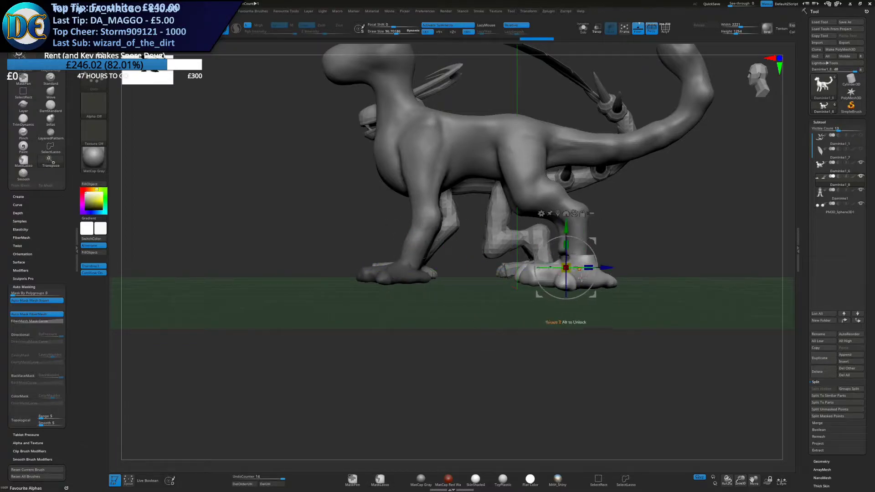
pyautogui.keyDown('alt'); pyautogui.moveTo(564, 255); pyautogui.dragTo(476, 232, button='right'); pyautogui.keyUp('alt')
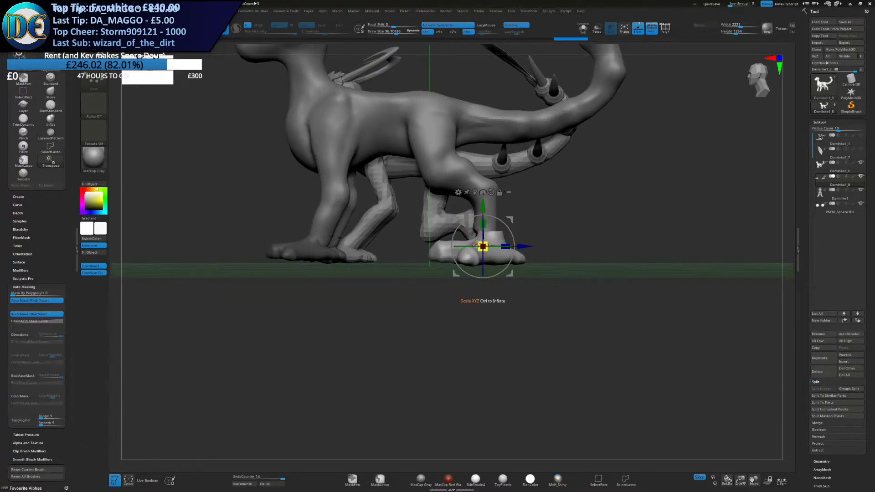
pyautogui.moveTo(482, 239); pyautogui.dragTo(519, 246)
pyautogui.moveTo(519, 250)
pyautogui.mouseDown(button='right')
pyautogui.moveTo(520, 240)
pyautogui.moveTo(535, 246)
pyautogui.mouseUp(button='right')
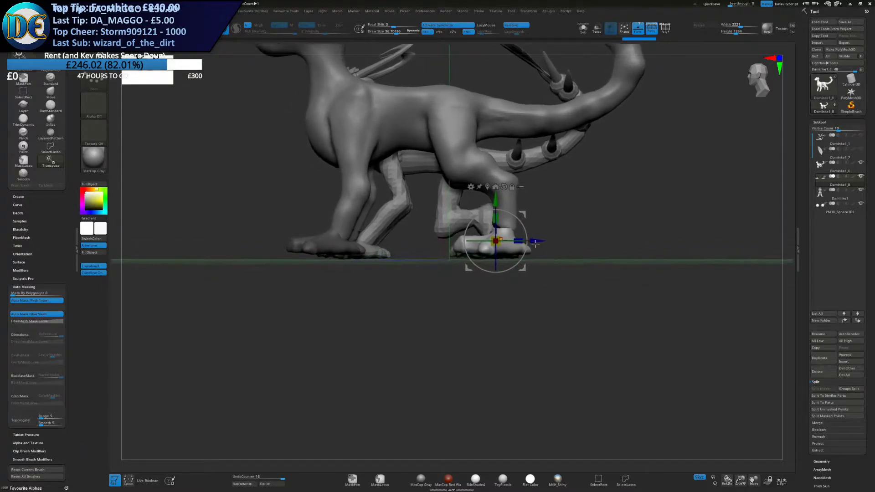
pyautogui.moveTo(525, 212); pyautogui.dragTo(528, 210)
# Align and rotate the hind feet with the hind legs, working from behind and from below
pyautogui.moveTo(474, 237); pyautogui.dragTo(503, 218, button='right')
pyautogui.keyDown('alt'); pyautogui.moveTo(503, 217); pyautogui.dragTo(522, 245, button='right'); pyautogui.keyUp('alt')
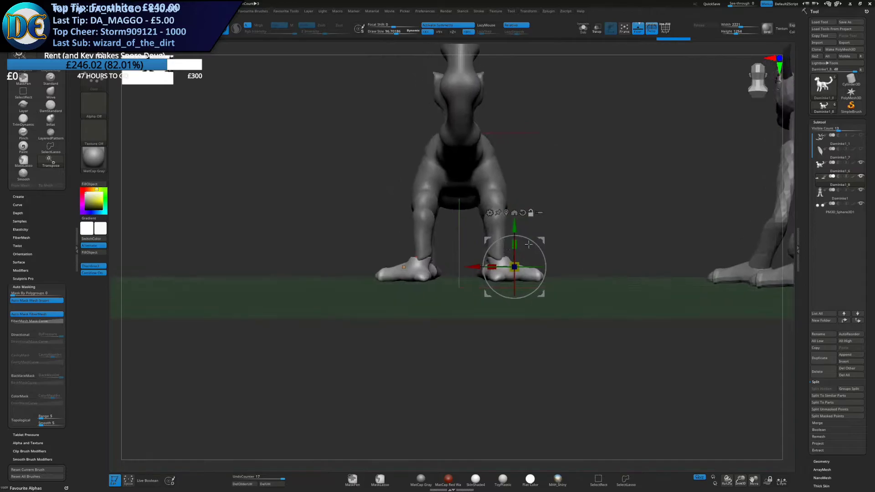
pyautogui.moveTo(540, 239); pyautogui.dragTo(539, 239)
pyautogui.moveTo(537, 249); pyautogui.dragTo(532, 290, button='right')
pyautogui.moveTo(533, 282); pyautogui.dragTo(529, 278)
pyautogui.moveTo(529, 264); pyautogui.dragTo(526, 205, button='right')
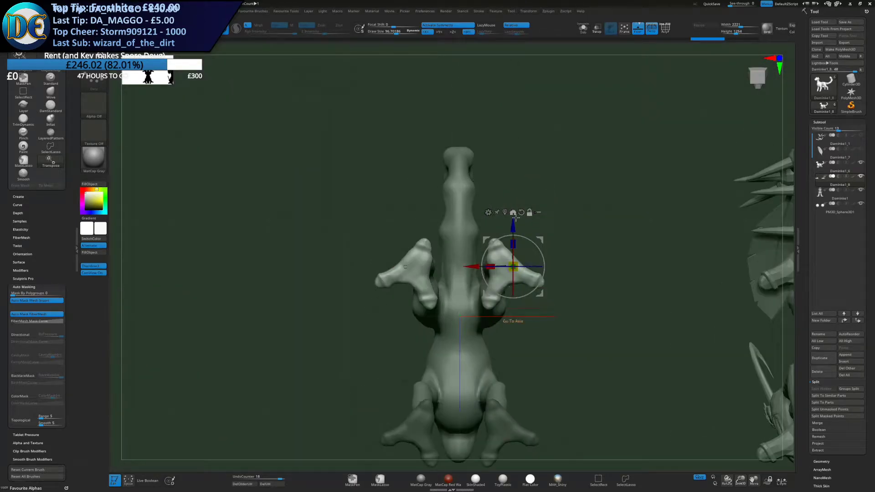
pyautogui.keyDown('alt'); pyautogui.moveTo(539, 238); pyautogui.dragTo(529, 235); pyautogui.keyUp('alt')
pyautogui.keyDown('alt'); pyautogui.click(526, 274); pyautogui.keyUp('alt')
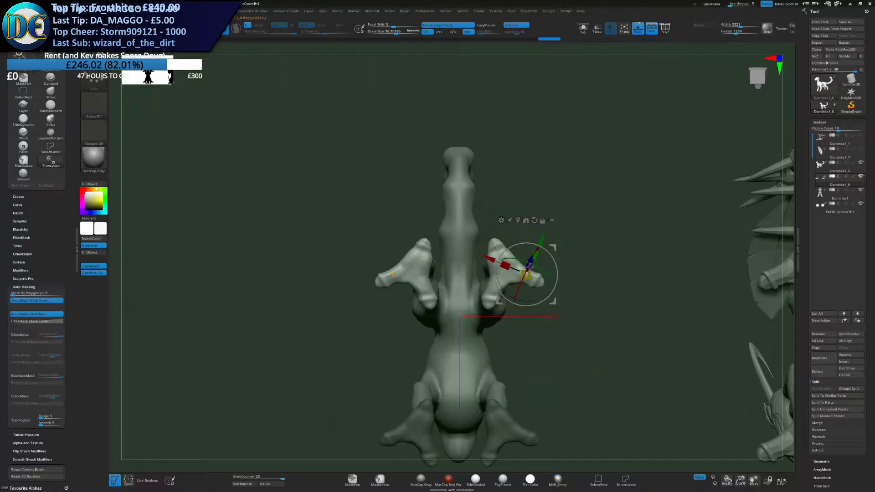
pyautogui.hotkey('ctrl', 'z')
pyautogui.moveTo(537, 265); pyautogui.dragTo(534, 270)
pyautogui.keyDown('alt'); pyautogui.moveTo(537, 270); pyautogui.dragTo(487, 245, button='right'); pyautogui.keyUp('alt')
pyautogui.keyDown('ctrl'); pyautogui.moveTo(486, 245); pyautogui.dragTo(489, 214, button='right'); pyautogui.keyUp('ctrl')
pyautogui.moveTo(475, 206); pyautogui.dragTo(467, 209)
pyautogui.moveTo(476, 211); pyautogui.dragTo(482, 306, button='right')
# Shape the tops of the hind feet around the lower legs with a resized Move brush
pyautogui.press('space')
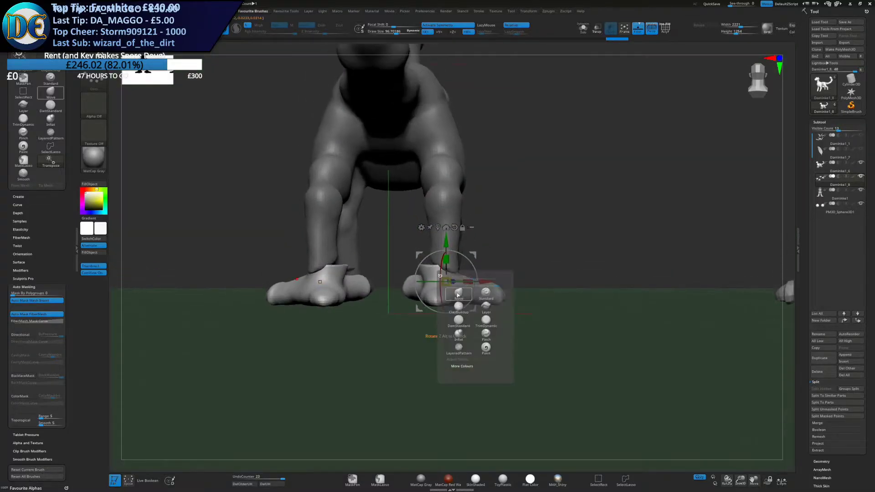
pyautogui.click(457, 294)
pyautogui.press('space')
pyautogui.press('s')
pyautogui.moveTo(434, 259); pyautogui.dragTo(426, 258)
pyautogui.moveTo(425, 249)
pyautogui.mouseDown(button='right')
pyautogui.moveTo(451, 291)
pyautogui.moveTo(493, 292)
pyautogui.moveTo(452, 294)
pyautogui.moveTo(491, 298)
pyautogui.mouseUp(button='right')
pyautogui.moveTo(429, 319)
pyautogui.mouseDown(button='right')
pyautogui.moveTo(445, 297)
pyautogui.moveTo(417, 341)
pyautogui.mouseUp(button='right')
pyautogui.moveTo(468, 335); pyautogui.dragTo(458, 323)
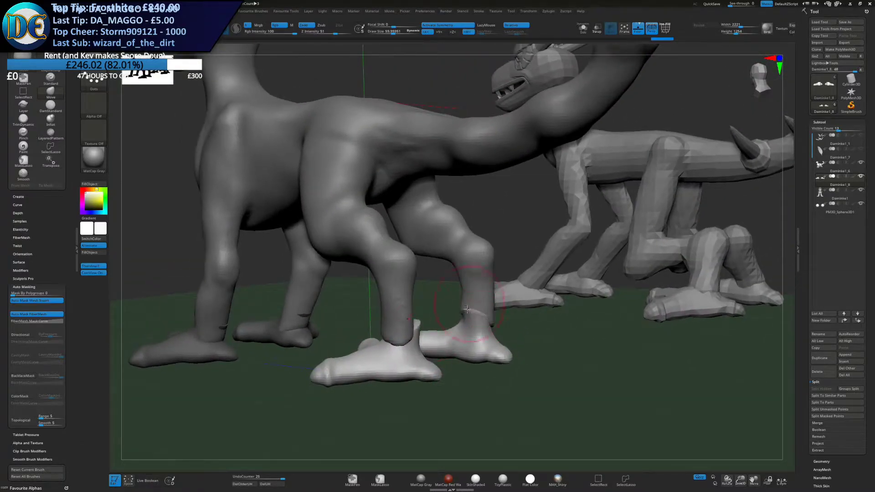
# Fit the hind ankles closely around the legs from several angles with the Move brush and clear the mask
pyautogui.moveTo(538, 306); pyautogui.dragTo(495, 295, button='right')
pyautogui.moveTo(489, 315); pyautogui.dragTo(490, 320)
pyautogui.moveTo(483, 315); pyautogui.dragTo(522, 301, button='right')
pyautogui.moveTo(493, 316); pyautogui.dragTo(486, 309)
pyautogui.moveTo(496, 293); pyautogui.dragTo(450, 302, button='right')
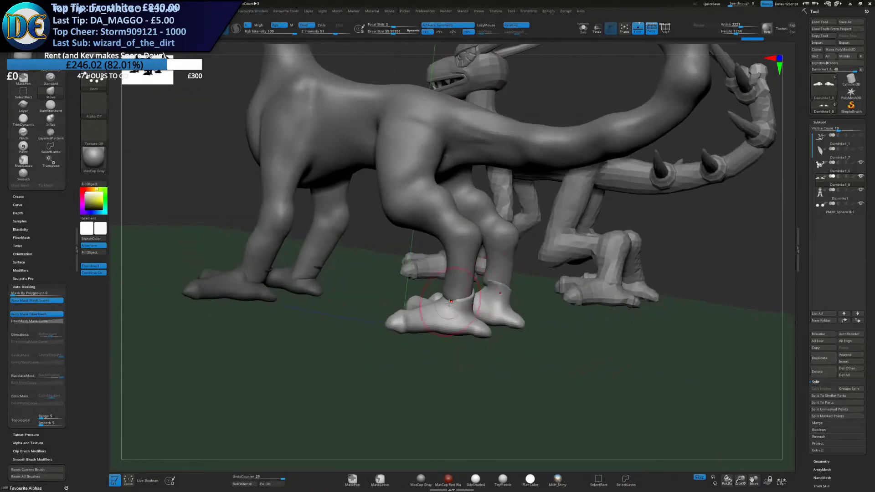
pyautogui.moveTo(465, 296); pyautogui.dragTo(460, 301)
pyautogui.moveTo(455, 296)
pyautogui.mouseDown(button='right')
pyautogui.moveTo(441, 295)
pyautogui.moveTo(443, 305)
pyautogui.moveTo(424, 299)
pyautogui.mouseUp(button='right')
pyautogui.moveTo(423, 299); pyautogui.dragTo(416, 293)
pyautogui.moveTo(417, 296); pyautogui.dragTo(407, 274, button='right')
pyautogui.moveTo(407, 277); pyautogui.dragTo(411, 281)
pyautogui.moveTo(411, 281); pyautogui.dragTo(364, 281, button='right')
pyautogui.moveTo(392, 294); pyautogui.dragTo(395, 288)
pyautogui.keyDown('ctrl'); pyautogui.moveTo(267, 365); pyautogui.dragTo(280, 377); pyautogui.keyUp('ctrl')
# Select the body subtool and merge the feet into it with MergeDown
pyautogui.moveTo(329, 345); pyautogui.dragTo(365, 292, button='right')
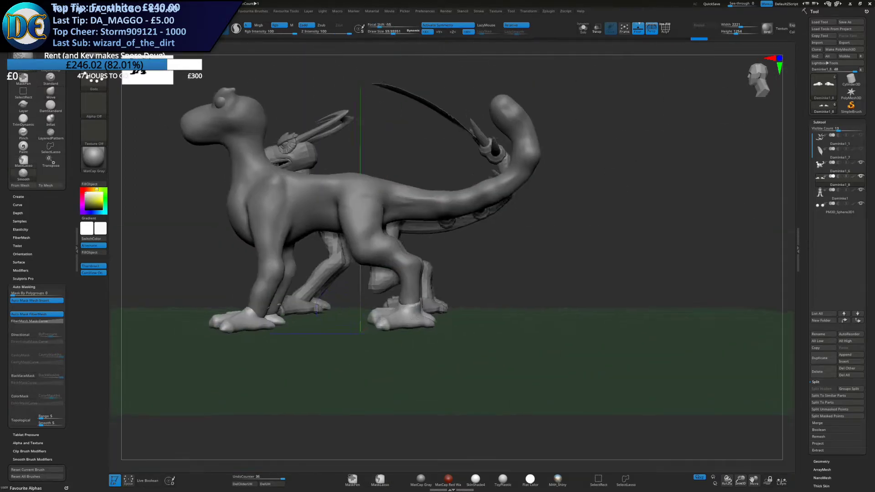
pyautogui.keyDown('alt'); pyautogui.moveTo(364, 260); pyautogui.dragTo(444, 277, button='right'); pyautogui.keyUp('alt')
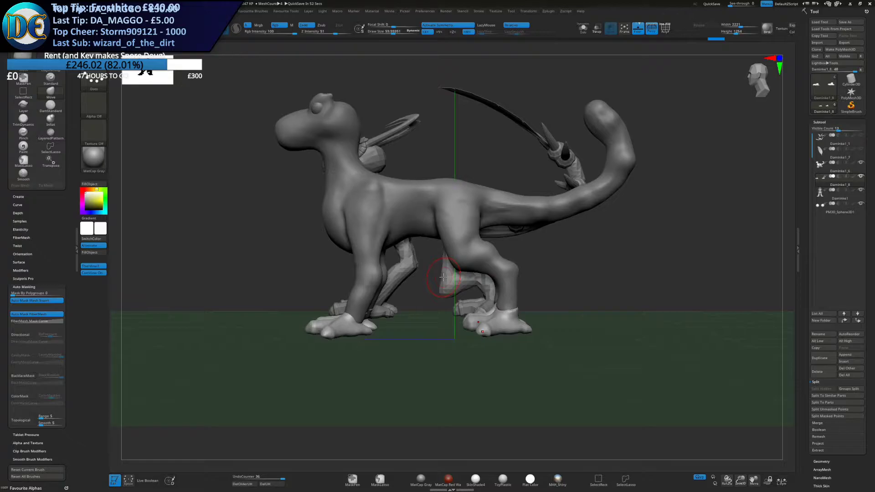
pyautogui.keyDown('ctrl'); pyautogui.moveTo(292, 278); pyautogui.dragTo(378, 304, button='right'); pyautogui.keyUp('ctrl')
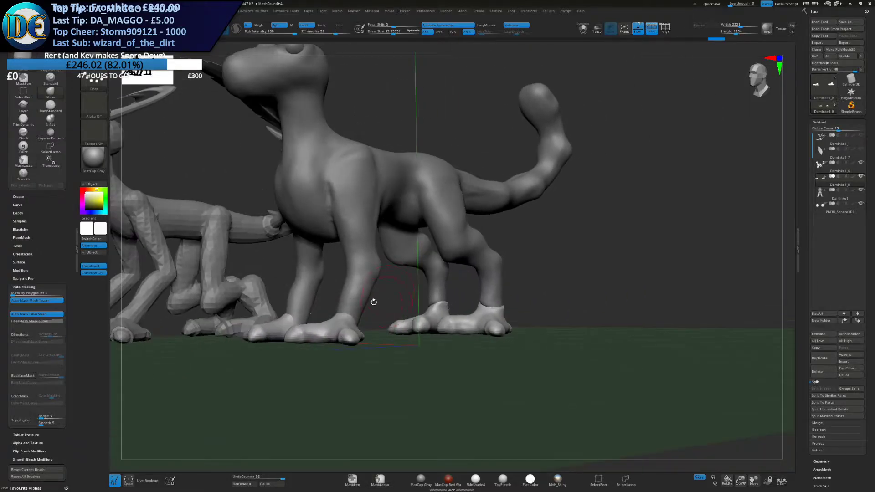
pyautogui.click(814, 175)
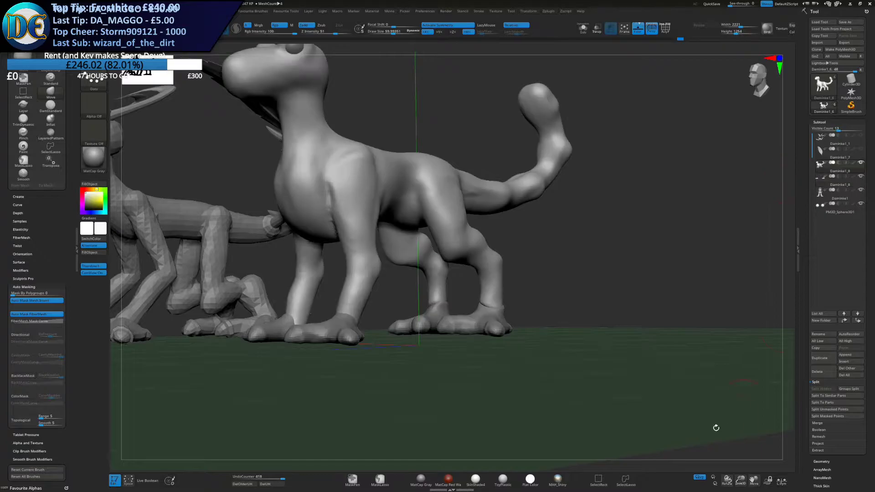
pyautogui.click(816, 423)
pyautogui.click(822, 396)
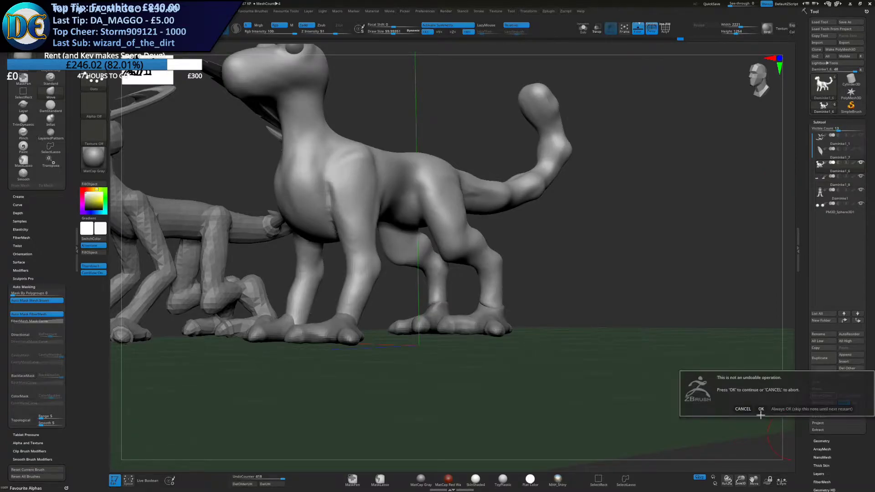
pyautogui.click(761, 411)
pyautogui.moveTo(759, 413); pyautogui.dragTo(715, 426)
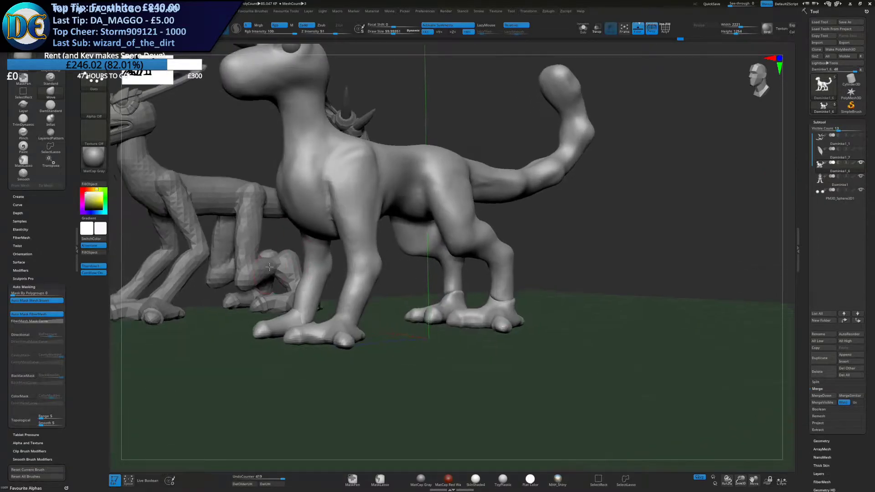
# Build up and smooth the ankle joins so the feet blend into the front and hind legs
pyautogui.press('space')
pyautogui.moveTo(408, 252); pyautogui.dragTo(419, 264, button='right')
pyautogui.press('space')
pyautogui.click(410, 303)
pyautogui.click(413, 342)
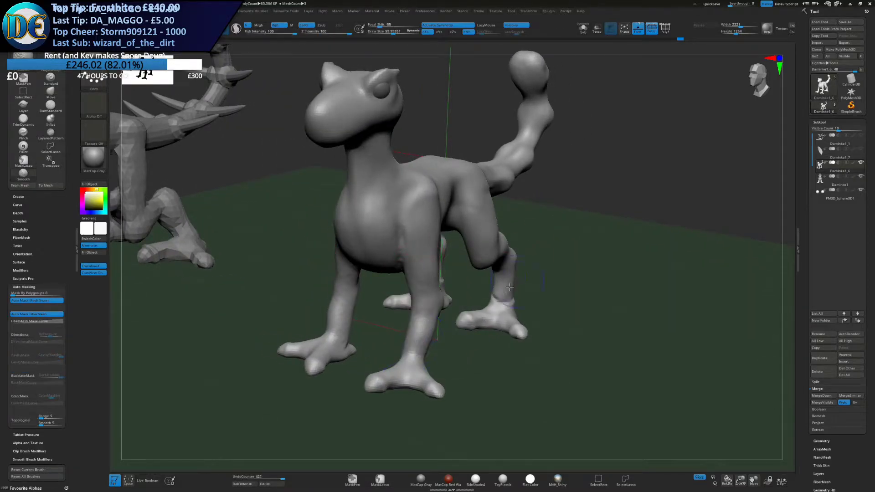
pyautogui.moveTo(486, 293); pyautogui.dragTo(380, 299)
pyautogui.keyDown('shift'); pyautogui.moveTo(376, 343); pyautogui.dragTo(392, 329); pyautogui.keyUp('shift')
pyautogui.moveTo(606, 296); pyautogui.dragTo(523, 303)
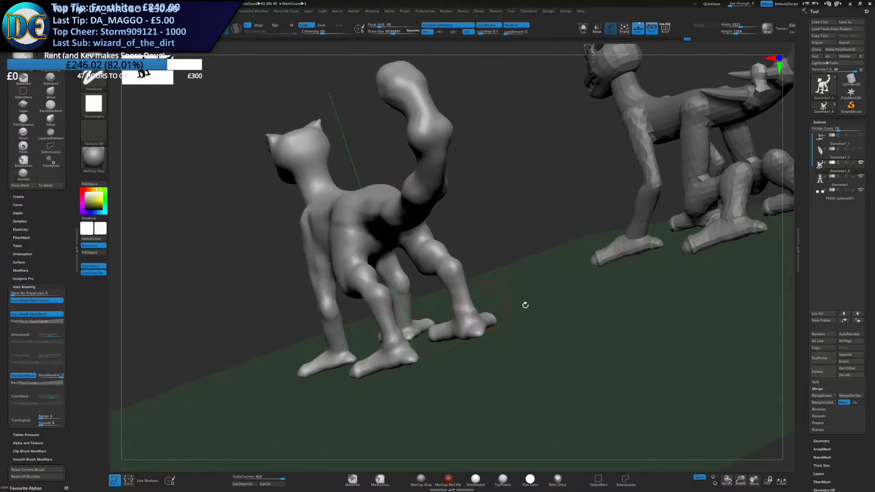
pyautogui.keyDown('shift'); pyautogui.moveTo(397, 338); pyautogui.dragTo(391, 327); pyautogui.keyUp('shift')
pyautogui.moveTo(455, 365)
pyautogui.mouseDown()
pyautogui.moveTo(374, 322)
pyautogui.moveTo(408, 315)
pyautogui.mouseUp()
pyautogui.moveTo(538, 285); pyautogui.dragTo(487, 275)
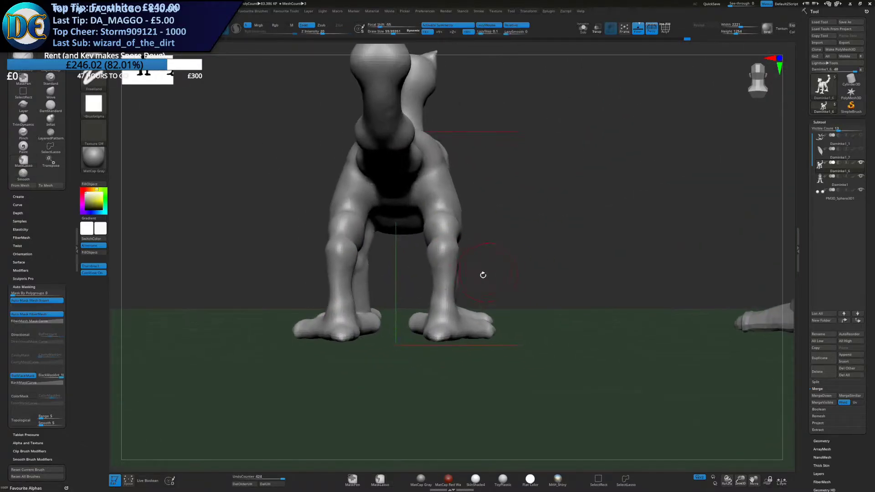
pyautogui.moveTo(440, 305)
pyautogui.mouseDown()
pyautogui.moveTo(440, 288)
pyautogui.moveTo(440, 322)
pyautogui.mouseUp()
# Thicken the lower legs and ankles with the Inflat brush
pyautogui.moveTo(391, 279); pyautogui.dragTo(474, 278)
pyautogui.press('space')
pyautogui.click(437, 342)
pyautogui.moveTo(408, 279)
pyautogui.mouseDown()
pyautogui.moveTo(485, 274)
pyautogui.moveTo(558, 286)
pyautogui.mouseUp()
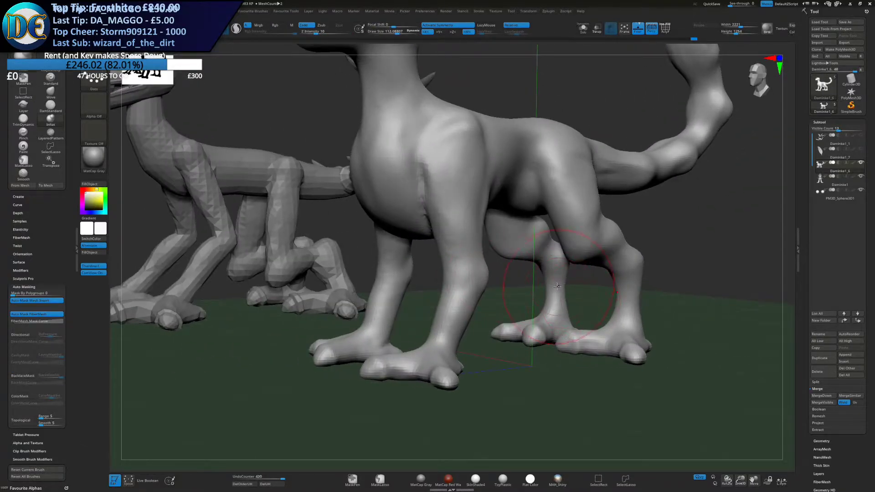
pyautogui.moveTo(505, 410)
pyautogui.keyDown('ctrl'); pyautogui.mouseDown(button='right')
pyautogui.moveTo(488, 277)
pyautogui.moveTo(390, 336)
pyautogui.mouseUp(button='right'); pyautogui.keyUp('ctrl')
# Adjust the shape of the legs with the Move brush
pyautogui.press('space')
pyautogui.click(331, 360)
pyautogui.moveTo(356, 301)
pyautogui.mouseDown(button='right')
pyautogui.moveTo(401, 296)
pyautogui.moveTo(351, 389)
pyautogui.mouseUp(button='right')
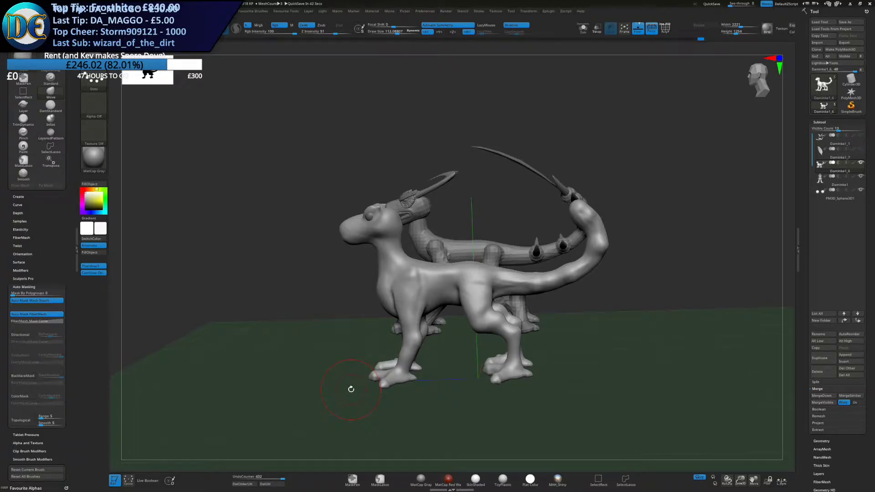
pyautogui.moveTo(351, 390); pyautogui.dragTo(447, 373, button='right')
pyautogui.keyDown('ctrl'); pyautogui.moveTo(397, 229); pyautogui.dragTo(426, 285, button='right'); pyautogui.keyUp('ctrl')
pyautogui.moveTo(454, 201)
pyautogui.keyDown('alt'); pyautogui.mouseDown(button='right')
pyautogui.moveTo(454, 286)
pyautogui.moveTo(474, 227)
pyautogui.mouseUp(button='right'); pyautogui.keyUp('alt')
# Centre the gizmo between the legs and scale the creature slightly along its vertical axis
pyautogui.press('w')
pyautogui.moveTo(648, 269); pyautogui.dragTo(556, 266, button='right')
pyautogui.keyDown('alt'); pyautogui.moveTo(556, 265); pyautogui.dragTo(458, 197, button='right'); pyautogui.keyUp('alt')
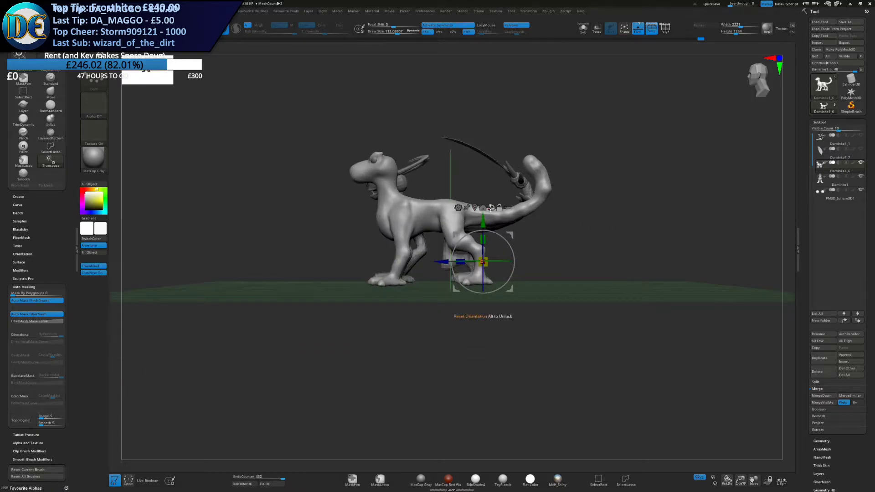
pyautogui.keyDown('alt'); pyautogui.moveTo(442, 262); pyautogui.dragTo(383, 261); pyautogui.keyUp('alt')
pyautogui.keyDown('ctrl'); pyautogui.moveTo(426, 238); pyautogui.dragTo(429, 234); pyautogui.keyUp('ctrl')
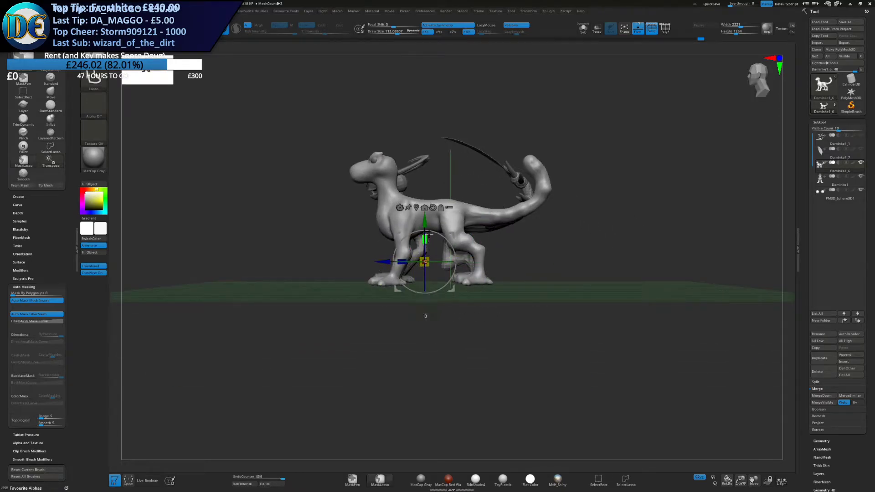
pyautogui.press('q')
pyautogui.keyDown('ctrl'); pyautogui.click(380, 337); pyautogui.keyUp('ctrl')
pyautogui.keyDown('ctrl'); pyautogui.moveTo(351, 279); pyautogui.dragTo(379, 324, button='right'); pyautogui.keyUp('ctrl')
pyautogui.keyDown('ctrl'); pyautogui.click(396, 374); pyautogui.keyUp('ctrl')
pyautogui.hotkey('ctrl', 'z')
pyautogui.press('w')
pyautogui.moveTo(426, 238); pyautogui.dragTo(428, 229)
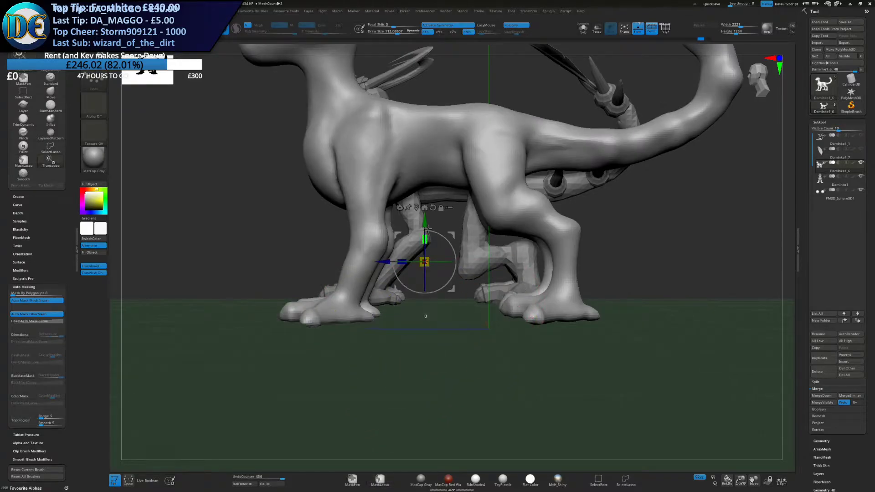
# Refine the creature's body and leg proportions with a large Move brush
pyautogui.press('q')
pyautogui.press('w')
pyautogui.press('q')
pyautogui.moveTo(416, 391); pyautogui.dragTo(422, 241)
pyautogui.keyDown('shift'); pyautogui.moveTo(324, 252); pyautogui.dragTo(312, 219); pyautogui.keyUp('shift')
pyautogui.keyDown('shift'); pyautogui.moveTo(552, 232); pyautogui.dragTo(548, 251); pyautogui.keyUp('shift')
pyautogui.moveTo(460, 182)
pyautogui.mouseDown()
pyautogui.moveTo(456, 292)
pyautogui.moveTo(470, 289)
pyautogui.mouseUp()
pyautogui.moveTo(380, 288)
pyautogui.mouseDown()
pyautogui.moveTo(485, 285)
pyautogui.moveTo(488, 328)
pyautogui.moveTo(528, 319)
pyautogui.mouseUp()
# Build up and smooth the crease between the chest and the front leg with the ClayBuildup brush
pyautogui.press('space')
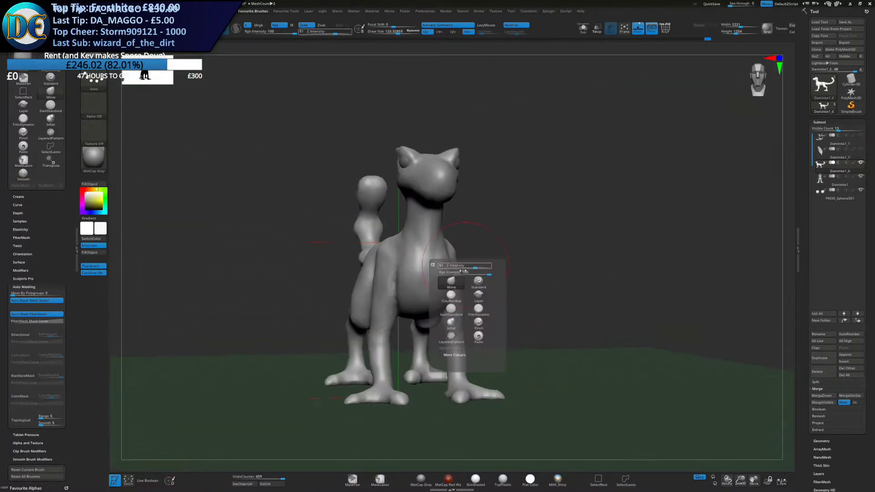
pyautogui.click(478, 279)
pyautogui.moveTo(493, 238)
pyautogui.mouseDown()
pyautogui.moveTo(398, 249)
pyautogui.moveTo(377, 264)
pyautogui.mouseUp()
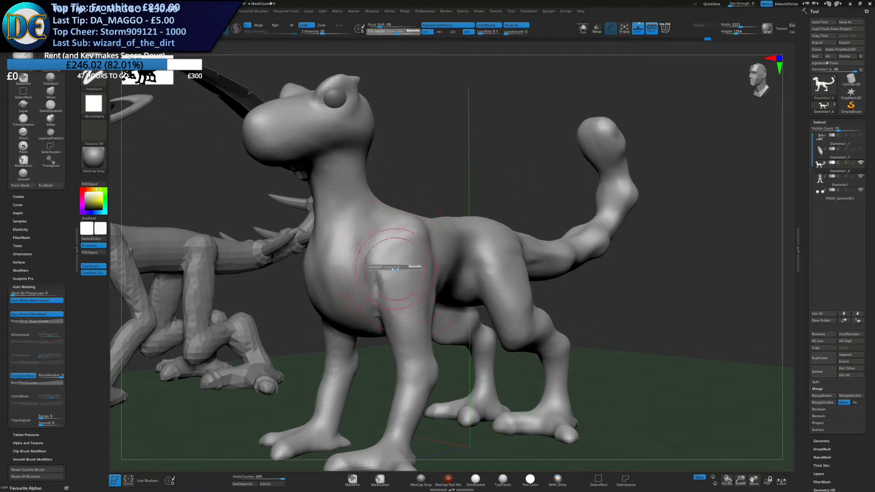
pyautogui.moveTo(406, 297); pyautogui.dragTo(404, 326)
pyautogui.moveTo(405, 319)
pyautogui.keyDown('shift'); pyautogui.mouseDown()
pyautogui.moveTo(395, 273)
pyautogui.moveTo(394, 296)
pyautogui.mouseUp(); pyautogui.keyUp('shift')
# Carve the mouth line around the snout with a small DamStandard brush, undoing the unwanted strokes
pyautogui.moveTo(396, 300)
pyautogui.keyDown('ctrl'); pyautogui.mouseDown(button='right')
pyautogui.moveTo(398, 256)
pyautogui.moveTo(418, 254)
pyautogui.moveTo(391, 260)
pyautogui.moveTo(412, 229)
pyautogui.mouseUp(button='right'); pyautogui.keyUp('ctrl')
pyautogui.press('space')
pyautogui.click(402, 277)
pyautogui.press('space')
pyautogui.click(395, 279)
pyautogui.keyDown('ctrl'); pyautogui.moveTo(380, 196); pyautogui.dragTo(369, 232, button='right'); pyautogui.keyUp('ctrl')
pyautogui.press('s')
pyautogui.moveTo(370, 232); pyautogui.dragTo(348, 231)
pyautogui.moveTo(349, 231)
pyautogui.mouseDown(button='right')
pyautogui.moveTo(399, 231)
pyautogui.moveTo(410, 240)
pyautogui.mouseUp(button='right')
pyautogui.press('s')
pyautogui.moveTo(410, 241); pyautogui.dragTo(391, 242)
pyautogui.hotkey('ctrl', 'z')
pyautogui.moveTo(385, 249); pyautogui.dragTo(382, 247, button='right')
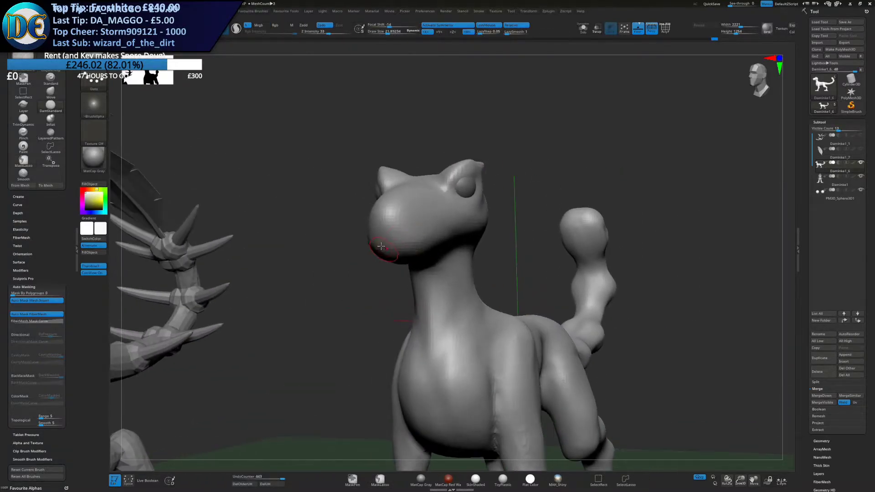
pyautogui.hotkey('ctrl', 'z')
pyautogui.moveTo(449, 239); pyautogui.dragTo(381, 249, button='right')
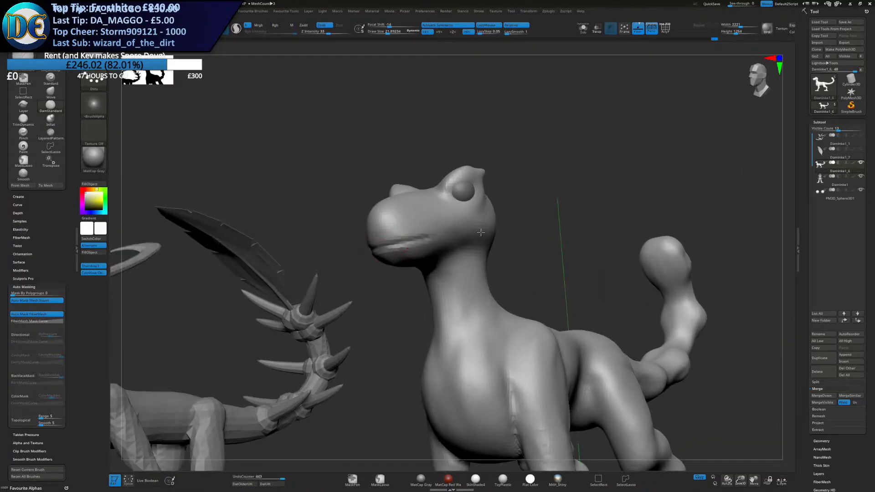
pyautogui.moveTo(480, 232); pyautogui.dragTo(388, 250, button='right')
# Reshape the snout and brow with the Move brush, enlarging the brush for the broader adjustments
pyautogui.moveTo(519, 232); pyautogui.dragTo(597, 239, button='right')
pyautogui.press('b')
pyautogui.press('m')
pyautogui.press('v')
pyautogui.moveTo(455, 255); pyautogui.dragTo(376, 227, button='right')
pyautogui.press('s')
pyautogui.moveTo(372, 222); pyautogui.dragTo(390, 221)
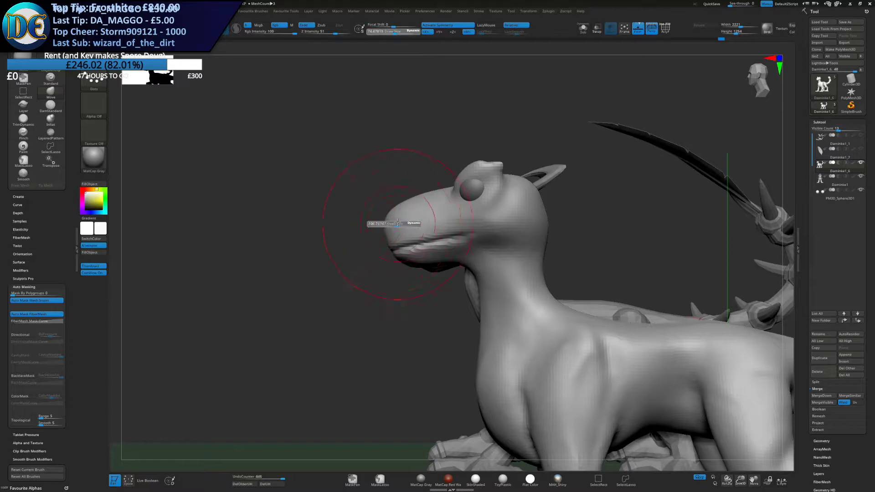
pyautogui.moveTo(394, 240); pyautogui.dragTo(417, 202, button='right')
pyautogui.moveTo(430, 204); pyautogui.dragTo(427, 210)
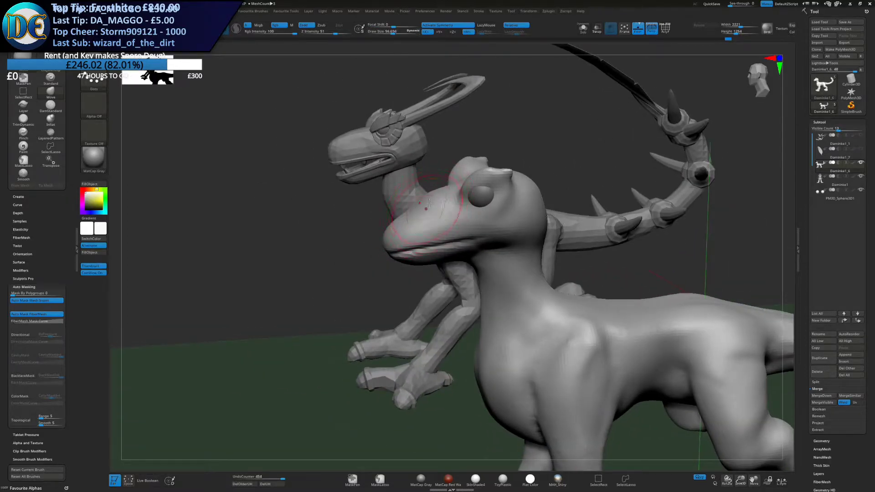
# Refine the snout's sides and the mouth line with a smaller brush, working along the side of the muzzle
pyautogui.moveTo(409, 222); pyautogui.dragTo(417, 214, button='right')
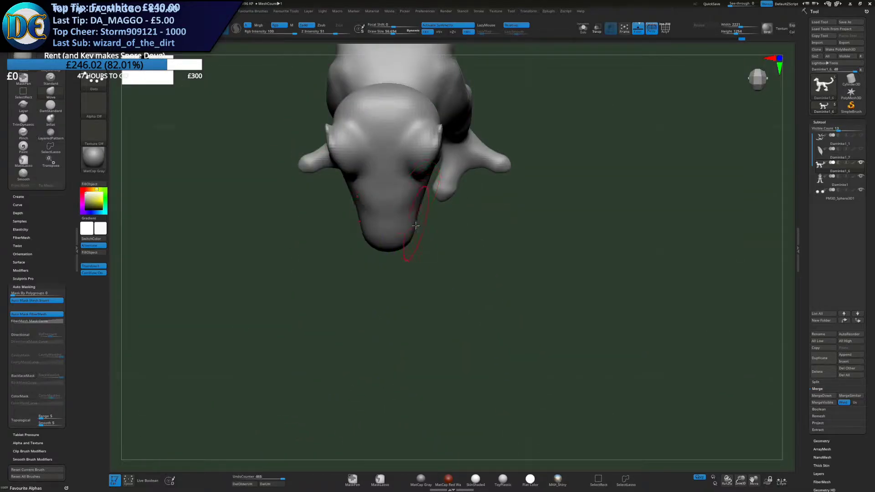
pyautogui.moveTo(398, 244)
pyautogui.mouseDown(button='right')
pyautogui.moveTo(402, 219)
pyautogui.moveTo(376, 205)
pyautogui.moveTo(391, 248)
pyautogui.moveTo(375, 187)
pyautogui.moveTo(390, 197)
pyautogui.moveTo(411, 242)
pyautogui.moveTo(371, 235)
pyautogui.mouseUp(button='right')
pyautogui.rightClick(406, 240)
pyautogui.click(393, 272)
pyautogui.press('s')
pyautogui.moveTo(369, 234)
pyautogui.mouseDown()
pyautogui.moveTo(361, 234)
pyautogui.moveTo(395, 229)
pyautogui.mouseUp()
pyautogui.moveTo(351, 231)
pyautogui.mouseDown(button='right')
pyautogui.moveTo(377, 234)
pyautogui.moveTo(336, 241)
pyautogui.moveTo(346, 237)
pyautogui.mouseUp(button='right')
pyautogui.moveTo(400, 227); pyautogui.dragTo(412, 228)
pyautogui.moveTo(413, 228)
pyautogui.keyDown('ctrl'); pyautogui.mouseDown(button='right')
pyautogui.moveTo(418, 235)
pyautogui.moveTo(414, 224)
pyautogui.mouseUp(button='right'); pyautogui.keyUp('ctrl')
pyautogui.moveTo(476, 213); pyautogui.dragTo(494, 208)
pyautogui.moveTo(479, 211); pyautogui.dragTo(497, 205)
pyautogui.moveTo(480, 210)
pyautogui.mouseDown()
pyautogui.moveTo(532, 205)
pyautogui.moveTo(446, 229)
pyautogui.mouseUp()
pyautogui.press('s')
pyautogui.press('s')
pyautogui.moveTo(446, 230); pyautogui.dragTo(445, 214, button='right')
pyautogui.moveTo(452, 239)
pyautogui.mouseDown()
pyautogui.moveTo(397, 249)
pyautogui.moveTo(417, 255)
pyautogui.mouseUp()
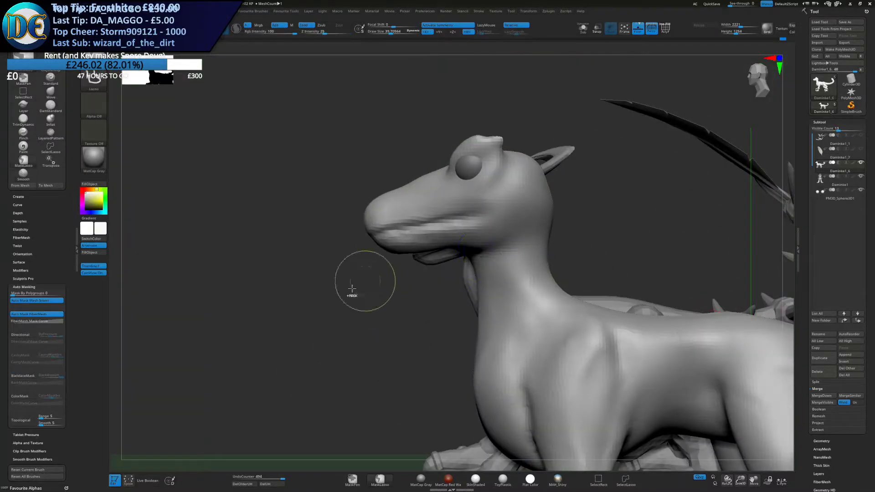
# Reshape the lips and the corner of the mouth with the Move brush, adjusting the brush size
pyautogui.press('space')
pyautogui.click(379, 318)
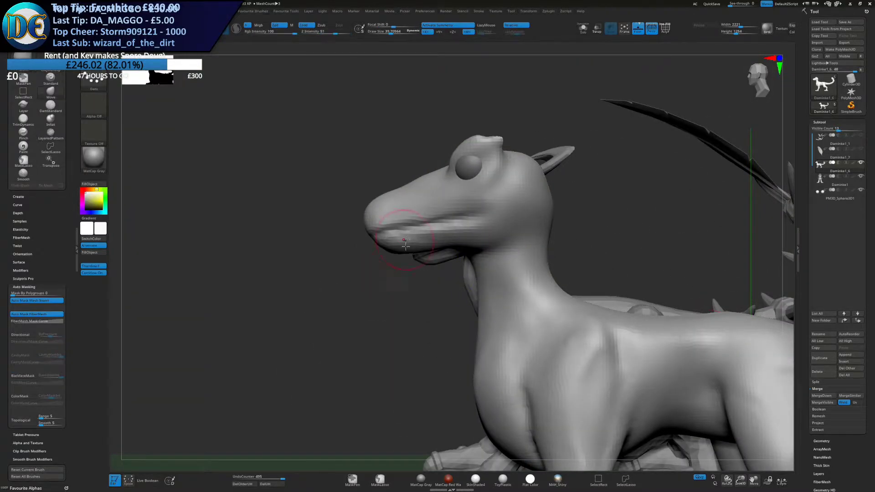
pyautogui.moveTo(422, 248); pyautogui.dragTo(506, 242, button='right')
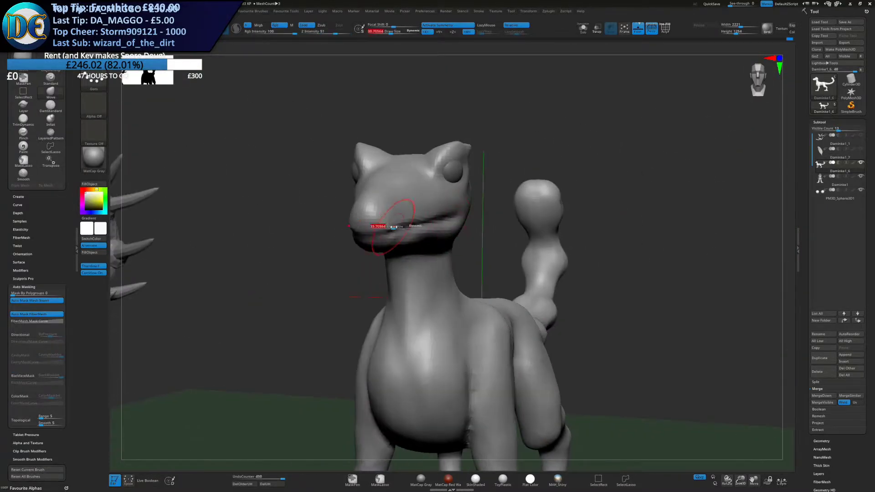
pyautogui.moveTo(396, 225); pyautogui.dragTo(356, 226, button='right')
pyautogui.press('s')
pyautogui.moveTo(396, 225)
pyautogui.mouseDown()
pyautogui.moveTo(417, 217)
pyautogui.moveTo(409, 222)
pyautogui.mouseUp()
pyautogui.press('s')
pyautogui.moveTo(419, 219)
pyautogui.mouseDown()
pyautogui.moveTo(437, 224)
pyautogui.moveTo(476, 211)
pyautogui.mouseUp()
pyautogui.moveTo(485, 216); pyautogui.dragTo(486, 212)
pyautogui.moveTo(390, 230); pyautogui.dragTo(390, 226)
pyautogui.moveTo(396, 229); pyautogui.dragTo(394, 225)
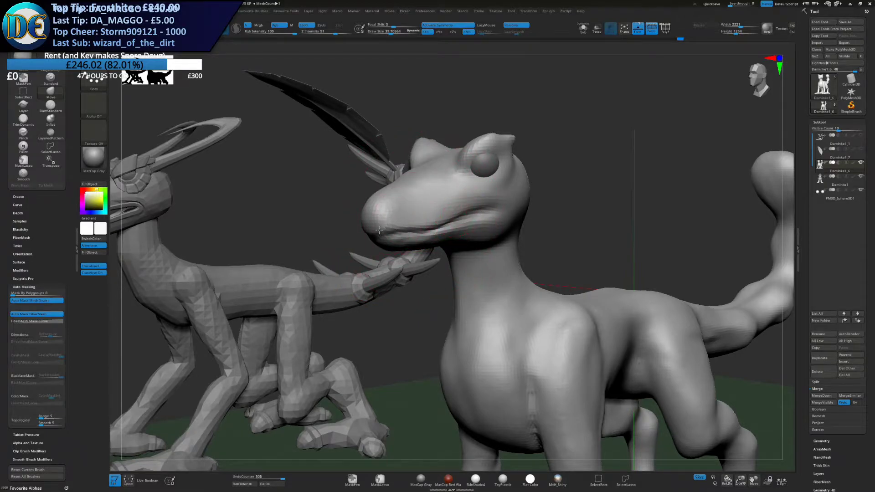
# Nudge the lip line beneath the tip of the snout with short Move brush strokes
pyautogui.moveTo(393, 227); pyautogui.dragTo(426, 225, button='right')
pyautogui.moveTo(388, 235); pyautogui.dragTo(388, 231)
pyautogui.moveTo(433, 231); pyautogui.dragTo(401, 237, button='right')
pyautogui.moveTo(401, 237); pyautogui.dragTo(402, 234)
pyautogui.moveTo(410, 234); pyautogui.dragTo(416, 229)
# Reshape the brow and the pointed ridge above the eye with the Move brush, reducing the brush for the finer adjustments
pyautogui.keyDown('ctrl'); pyautogui.moveTo(416, 230); pyautogui.dragTo(408, 303, button='right'); pyautogui.keyUp('ctrl')
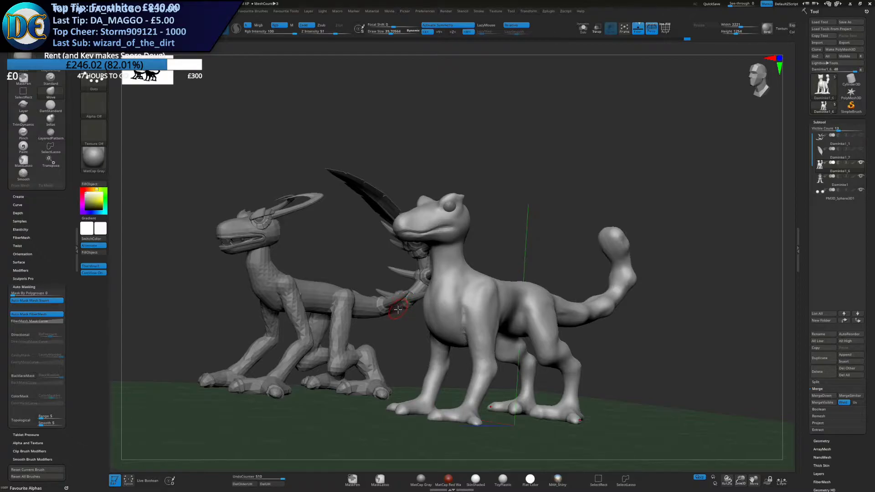
pyautogui.moveTo(417, 259)
pyautogui.mouseDown(button='right')
pyautogui.moveTo(405, 256)
pyautogui.moveTo(447, 273)
pyautogui.moveTo(387, 255)
pyautogui.mouseUp(button='right')
pyautogui.rightClick(385, 246)
pyautogui.moveTo(397, 135)
pyautogui.keyDown('alt'); pyautogui.mouseDown(button='right')
pyautogui.moveTo(408, 201)
pyautogui.moveTo(432, 230)
pyautogui.mouseUp(button='right'); pyautogui.keyUp('alt')
pyautogui.press('s')
pyautogui.moveTo(424, 229); pyautogui.dragTo(428, 230)
pyautogui.moveTo(427, 228); pyautogui.dragTo(424, 222)
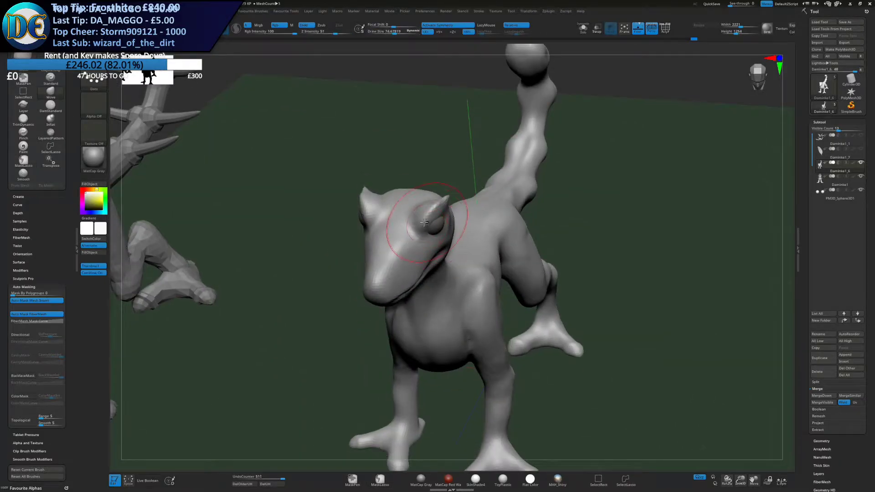
pyautogui.moveTo(416, 231); pyautogui.dragTo(401, 244, button='right')
pyautogui.press('s')
pyautogui.moveTo(440, 216); pyautogui.dragTo(437, 216)
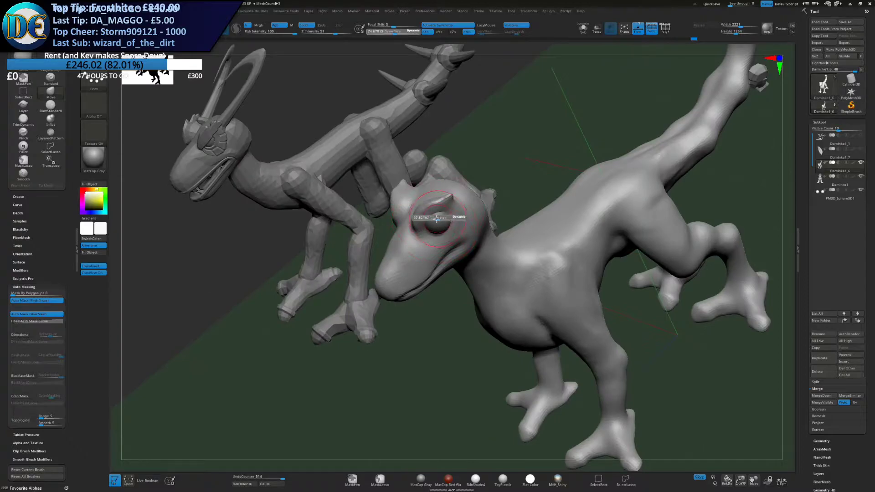
pyautogui.moveTo(419, 223); pyautogui.dragTo(444, 223, button='right')
pyautogui.press('s')
pyautogui.moveTo(438, 213); pyautogui.dragTo(435, 213)
pyautogui.moveTo(448, 237)
pyautogui.mouseDown(button='right')
pyautogui.moveTo(431, 213)
pyautogui.moveTo(468, 212)
pyautogui.moveTo(430, 210)
pyautogui.moveTo(441, 198)
pyautogui.mouseUp(button='right')
# Select the eye spheres and adjust their placement in the sockets with the gizmo
pyautogui.keyDown('alt'); pyautogui.click(431, 213); pyautogui.keyUp('alt')
pyautogui.press('w')
pyautogui.hotkey('ctrl', 'z')
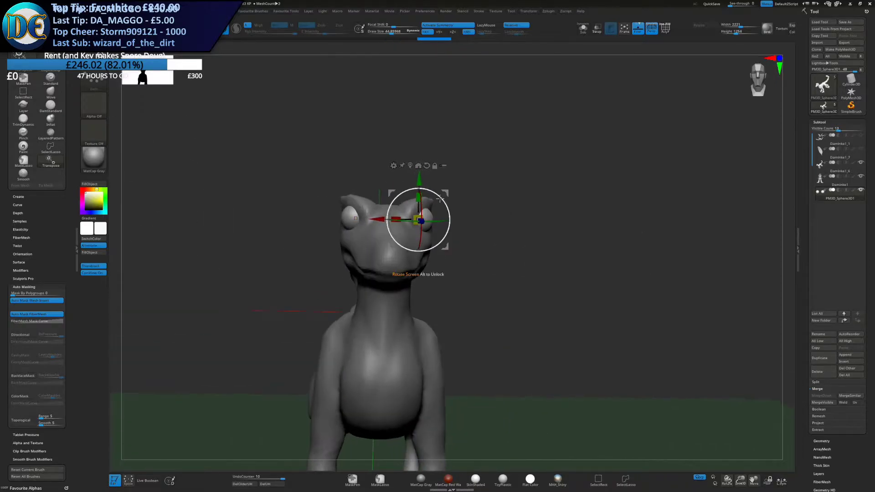
pyautogui.moveTo(443, 195); pyautogui.dragTo(440, 195)
pyautogui.moveTo(441, 195); pyautogui.dragTo(428, 197, button='right')
pyautogui.moveTo(439, 194); pyautogui.dragTo(437, 193)
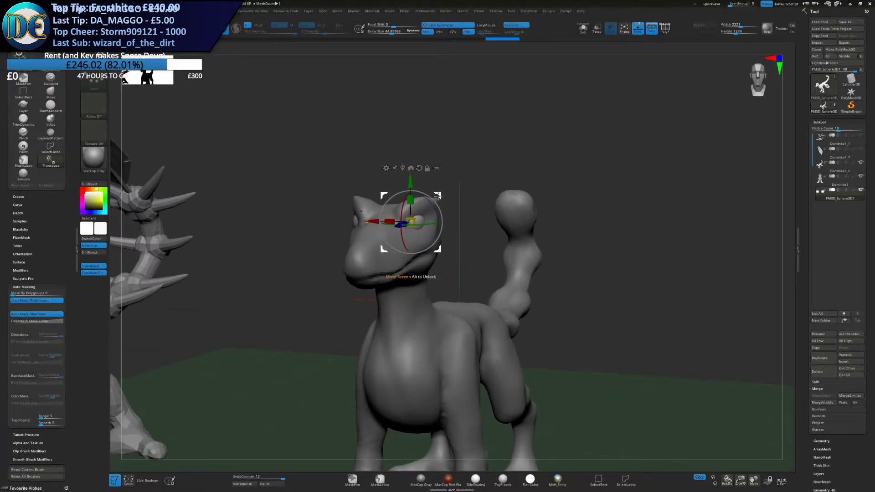
pyautogui.moveTo(437, 193); pyautogui.dragTo(424, 201, button='right')
# Return to sculpting the creature's body mesh and fit the brows around the eyes with the Move brush, smoothing the surface beside them
pyautogui.press('q')
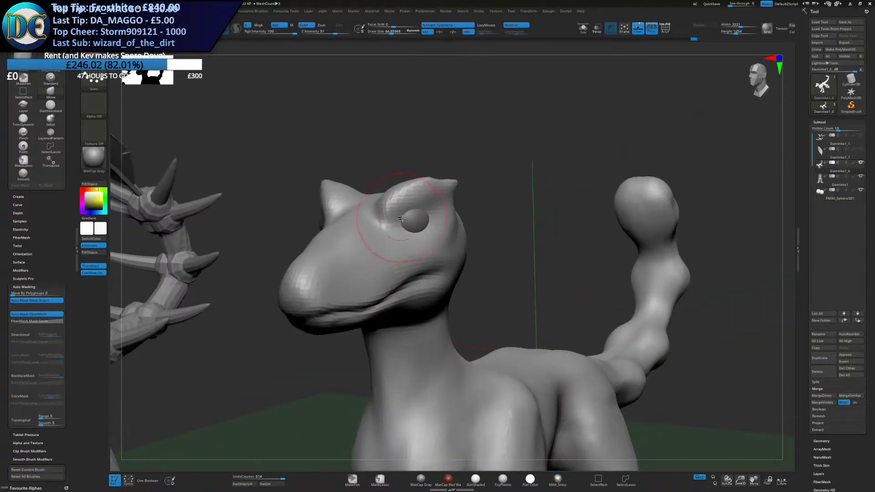
pyautogui.keyDown('shift'); pyautogui.moveTo(401, 228); pyautogui.dragTo(391, 221, button='right'); pyautogui.keyUp('shift')
pyautogui.moveTo(391, 222); pyautogui.dragTo(392, 218)
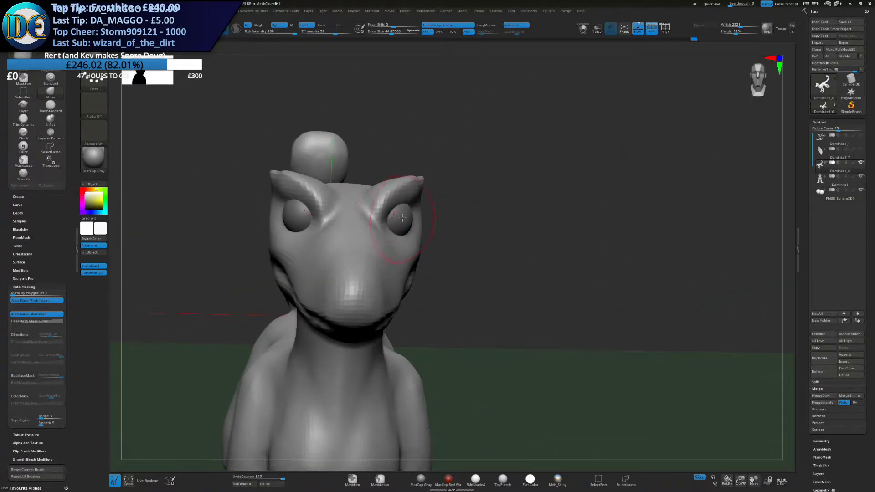
pyautogui.moveTo(392, 218); pyautogui.dragTo(400, 216, button='right')
pyautogui.moveTo(400, 216); pyautogui.dragTo(403, 213)
pyautogui.moveTo(403, 212); pyautogui.dragTo(413, 213, button='right')
pyautogui.keyDown('shift'); pyautogui.moveTo(412, 214); pyautogui.dragTo(433, 219); pyautogui.keyUp('shift')
pyautogui.keyDown('ctrl'); pyautogui.moveTo(500, 213); pyautogui.dragTo(401, 221, button='right'); pyautogui.keyUp('ctrl')
pyautogui.moveTo(405, 221); pyautogui.dragTo(343, 252)
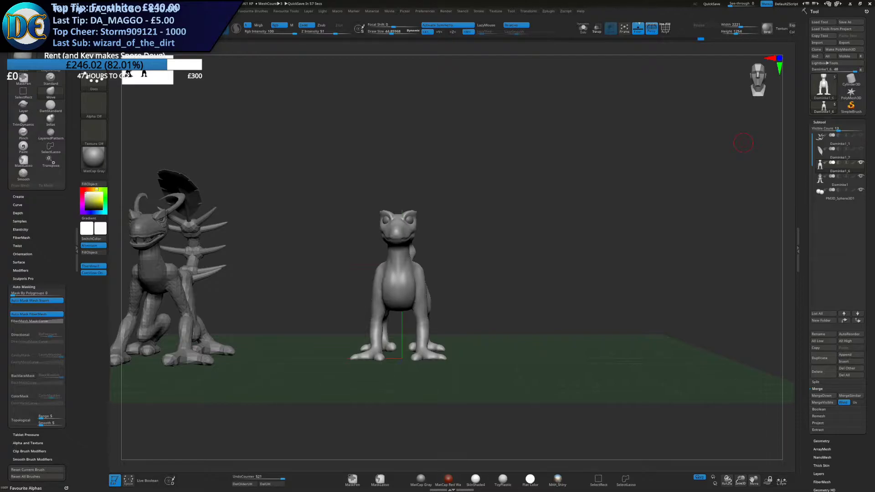
# Adjust the chest and overall body shape from several angles with an enlarged Move brush
pyautogui.moveTo(586, 185); pyautogui.dragTo(574, 188)
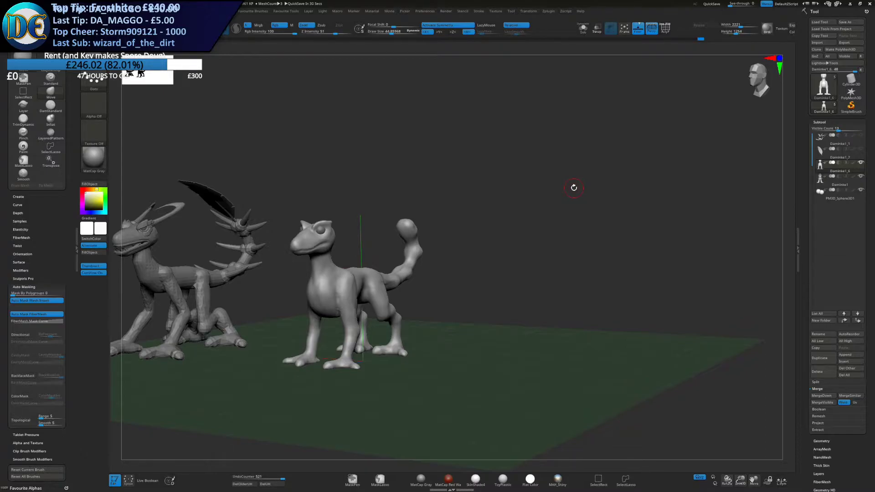
pyautogui.moveTo(574, 187)
pyautogui.mouseDown(button='right')
pyautogui.moveTo(348, 182)
pyautogui.moveTo(282, 278)
pyautogui.mouseUp(button='right')
pyautogui.moveTo(283, 278)
pyautogui.keyDown('shift'); pyautogui.mouseDown(button='right')
pyautogui.moveTo(319, 291)
pyautogui.moveTo(348, 259)
pyautogui.moveTo(387, 249)
pyautogui.mouseUp(button='right'); pyautogui.keyUp('shift')
pyautogui.press('s')
pyautogui.press('s')
pyautogui.moveTo(387, 249)
pyautogui.mouseDown()
pyautogui.moveTo(404, 251)
pyautogui.moveTo(404, 270)
pyautogui.mouseUp()
pyautogui.moveTo(377, 293)
pyautogui.mouseDown(button='right')
pyautogui.moveTo(398, 273)
pyautogui.moveTo(310, 285)
pyautogui.mouseUp(button='right')
pyautogui.moveTo(300, 283); pyautogui.dragTo(296, 283)
pyautogui.moveTo(296, 283)
pyautogui.mouseDown(button='right')
pyautogui.moveTo(349, 276)
pyautogui.moveTo(300, 301)
pyautogui.moveTo(332, 263)
pyautogui.moveTo(339, 288)
pyautogui.mouseUp(button='right')
pyautogui.hotkey('alt', 's')
pyautogui.press('s')
pyautogui.moveTo(460, 232); pyautogui.dragTo(466, 232)
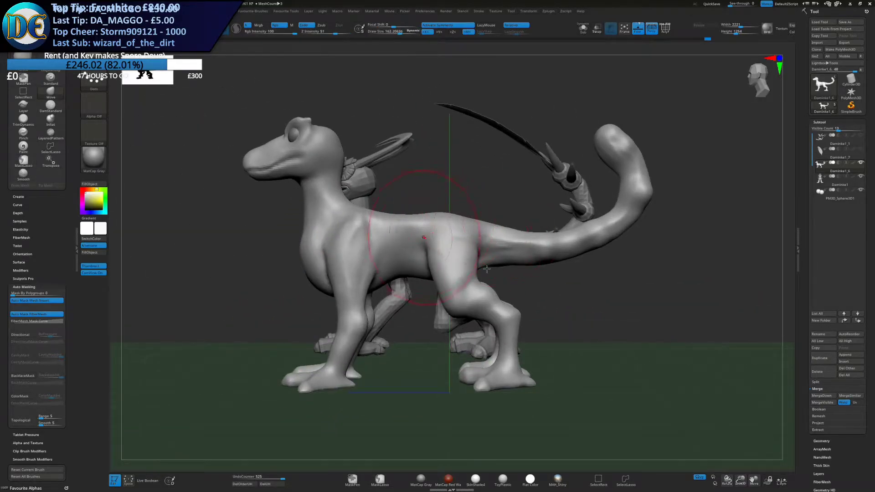
# Build up volume on the throat and the front of the neck with the ClayBuildup brush
pyautogui.keyDown('alt'); pyautogui.moveTo(322, 201); pyautogui.dragTo(405, 235, button='right'); pyautogui.keyUp('alt')
pyautogui.press('b')
pyautogui.click(388, 255)
pyautogui.keyDown('ctrl'); pyautogui.moveTo(335, 274); pyautogui.dragTo(339, 292, button='right'); pyautogui.keyUp('ctrl')
pyautogui.moveTo(340, 291)
pyautogui.mouseDown(button='right')
pyautogui.moveTo(367, 240)
pyautogui.moveTo(365, 218)
pyautogui.mouseUp(button='right')
pyautogui.moveTo(350, 228); pyautogui.dragTo(364, 250)
pyautogui.moveTo(353, 233); pyautogui.dragTo(367, 264)
pyautogui.moveTo(350, 230); pyautogui.dragTo(374, 274)
pyautogui.moveTo(372, 271)
pyautogui.mouseDown(button='right')
pyautogui.moveTo(372, 284)
pyautogui.moveTo(386, 269)
pyautogui.mouseUp(button='right')
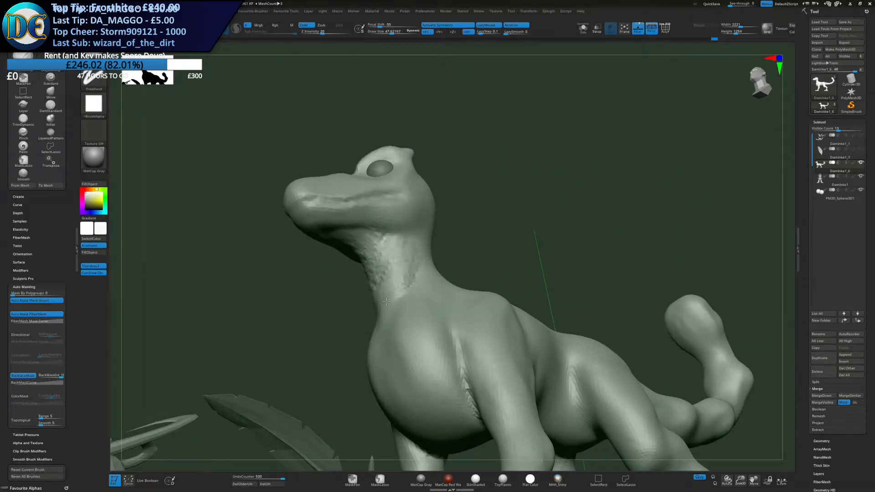
# Smooth the built-up neck and add further clay strokes beneath the jaw
pyautogui.moveTo(486, 214); pyautogui.dragTo(478, 260, button='right')
pyautogui.keyDown('shift'); pyautogui.moveTo(403, 300); pyautogui.dragTo(392, 265); pyautogui.keyUp('shift')
pyautogui.moveTo(387, 260)
pyautogui.keyDown('shift'); pyautogui.mouseDown()
pyautogui.moveTo(401, 310)
pyautogui.moveTo(410, 269)
pyautogui.mouseUp(); pyautogui.keyUp('shift')
pyautogui.keyDown('ctrl'); pyautogui.moveTo(471, 272); pyautogui.dragTo(478, 220, button='right'); pyautogui.keyUp('ctrl')
pyautogui.moveTo(449, 246); pyautogui.dragTo(398, 258, button='right')
pyautogui.keyDown('ctrl'); pyautogui.moveTo(365, 169); pyautogui.dragTo(356, 224, button='right'); pyautogui.keyUp('ctrl')
pyautogui.moveTo(350, 248); pyautogui.dragTo(360, 221)
pyautogui.moveTo(358, 235)
pyautogui.mouseDown()
pyautogui.moveTo(370, 219)
pyautogui.moveTo(365, 250)
pyautogui.mouseUp()
pyautogui.moveTo(384, 258)
pyautogui.keyDown('ctrl'); pyautogui.mouseDown(button='right')
pyautogui.moveTo(375, 213)
pyautogui.moveTo(402, 202)
pyautogui.mouseUp(button='right'); pyautogui.keyUp('ctrl')
pyautogui.keyDown('ctrl'); pyautogui.moveTo(421, 163); pyautogui.dragTo(404, 241, button='right'); pyautogui.keyUp('ctrl')
# Switch to the Move brush, mask the creature's head and soften the mask's edge
pyautogui.press('b')
pyautogui.click(382, 277)
pyautogui.moveTo(392, 196)
pyautogui.keyDown('ctrl'); pyautogui.mouseDown(button='right')
pyautogui.moveTo(373, 155)
pyautogui.moveTo(401, 177)
pyautogui.mouseUp(button='right'); pyautogui.keyUp('ctrl')
pyautogui.moveTo(404, 129)
pyautogui.keyDown('ctrl'); pyautogui.mouseDown()
pyautogui.moveTo(334, 253)
pyautogui.moveTo(439, 209)
pyautogui.mouseUp(); pyautogui.keyUp('ctrl')
pyautogui.keyDown('ctrl'); pyautogui.click(397, 232); pyautogui.keyUp('ctrl')
pyautogui.keyDown('ctrl'); pyautogui.click(399, 229); pyautogui.keyUp('ctrl')
pyautogui.keyDown('ctrl'); pyautogui.click(449, 207); pyautogui.keyUp('ctrl')
pyautogui.keyDown('ctrl'); pyautogui.click(406, 220); pyautogui.keyUp('ctrl')
pyautogui.keyDown('ctrl'); pyautogui.click(406, 219); pyautogui.keyUp('ctrl')
pyautogui.keyDown('ctrl'); pyautogui.click(455, 211); pyautogui.keyUp('ctrl')
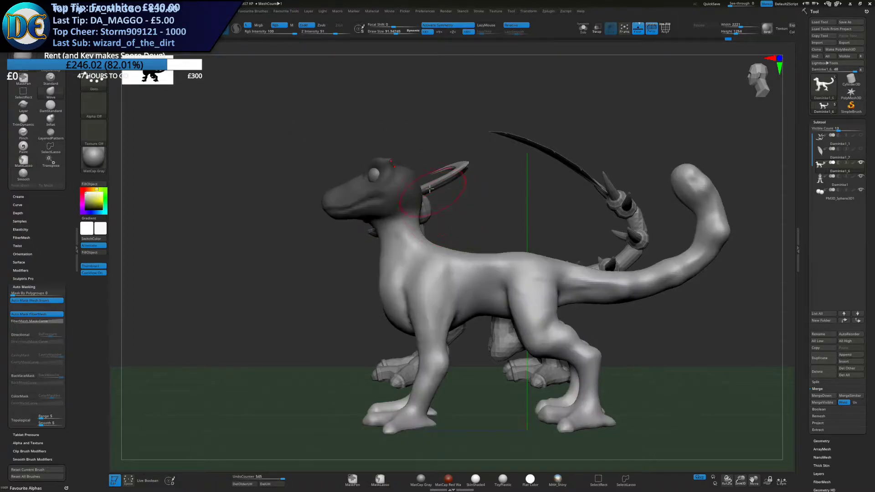
# Adjust the head's position on the neck with the gizmo, using the head mask
pyautogui.moveTo(432, 189); pyautogui.dragTo(458, 202, button='right')
pyautogui.moveTo(404, 284); pyautogui.dragTo(392, 262, button='right')
pyautogui.keyDown('alt'); pyautogui.click(340, 252); pyautogui.keyUp('alt')
pyautogui.keyDown('ctrl'); pyautogui.click(214, 294); pyautogui.keyUp('ctrl')
pyautogui.keyDown('alt'); pyautogui.click(414, 273); pyautogui.keyUp('alt')
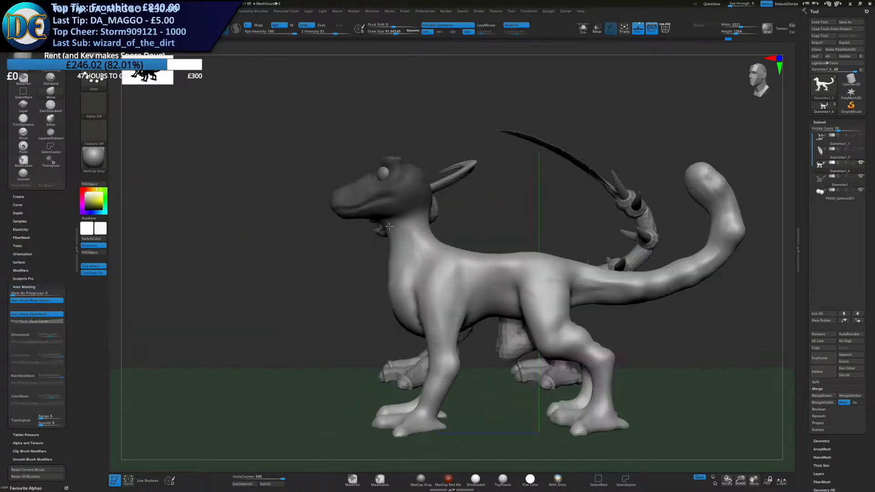
pyautogui.keyDown('ctrl'); pyautogui.click(486, 200); pyautogui.keyUp('ctrl')
pyautogui.press('w')
pyautogui.keyDown('alt'); pyautogui.click(497, 329); pyautogui.keyUp('alt')
pyautogui.keyDown('alt'); pyautogui.click(489, 329); pyautogui.keyUp('alt')
pyautogui.keyDown('alt'); pyautogui.moveTo(563, 222); pyautogui.dragTo(501, 212, button='right'); pyautogui.keyUp('alt')
pyautogui.keyDown('alt'); pyautogui.moveTo(508, 216); pyautogui.dragTo(365, 150); pyautogui.keyUp('alt')
pyautogui.moveTo(360, 154); pyautogui.dragTo(357, 150)
pyautogui.moveTo(363, 145); pyautogui.dragTo(386, 126)
# Reshape the top of the skull behind the eyes with a smaller Move brush
pyautogui.press('space')
pyautogui.click(359, 166)
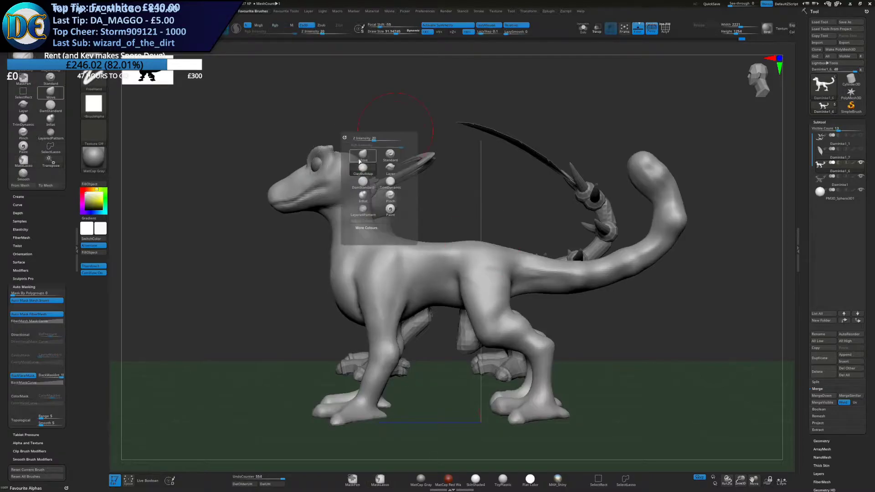
pyautogui.press('space')
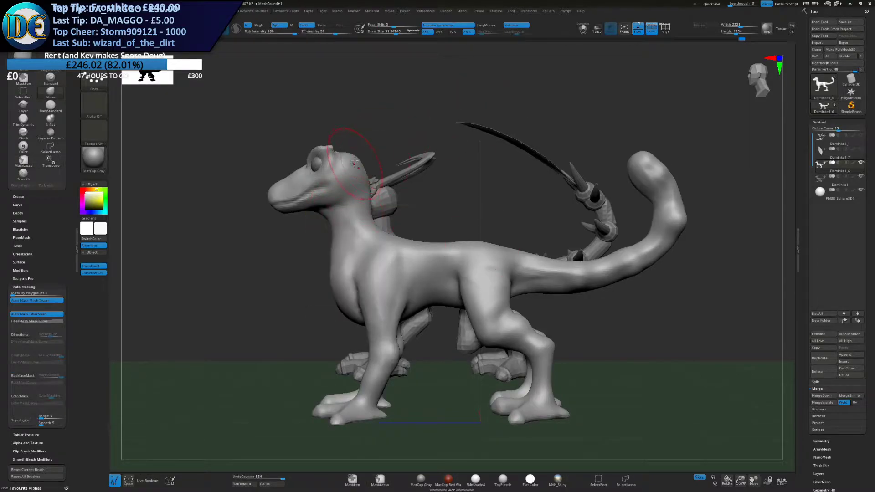
pyautogui.press('s')
pyautogui.moveTo(359, 163); pyautogui.dragTo(354, 163)
pyautogui.moveTo(353, 136); pyautogui.dragTo(350, 152, button='right')
pyautogui.press('s')
pyautogui.moveTo(347, 150); pyautogui.dragTo(348, 145)
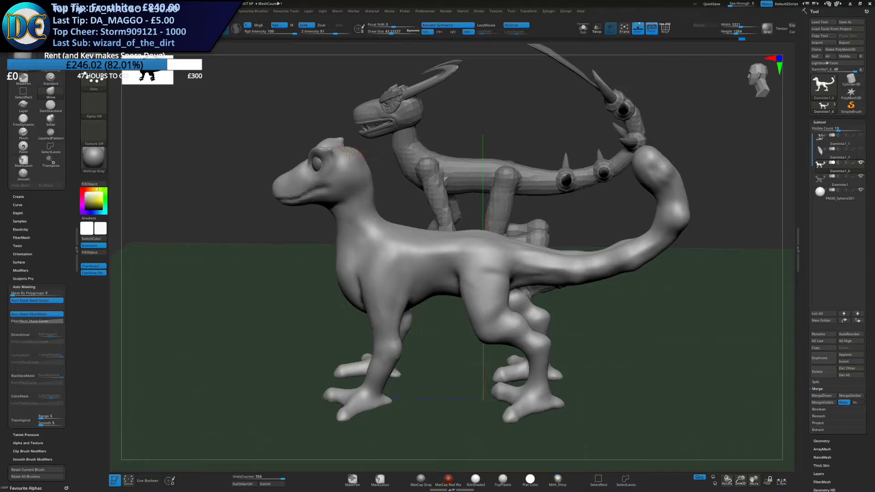
# Refine the back of the head and the neck's outline with a larger Move brush
pyautogui.moveTo(348, 147); pyautogui.dragTo(349, 169, button='right')
pyautogui.press('s')
pyautogui.moveTo(355, 149); pyautogui.dragTo(361, 175)
pyautogui.moveTo(361, 179); pyautogui.dragTo(356, 168, button='right')
pyautogui.press('s')
pyautogui.moveTo(356, 169); pyautogui.dragTo(365, 169)
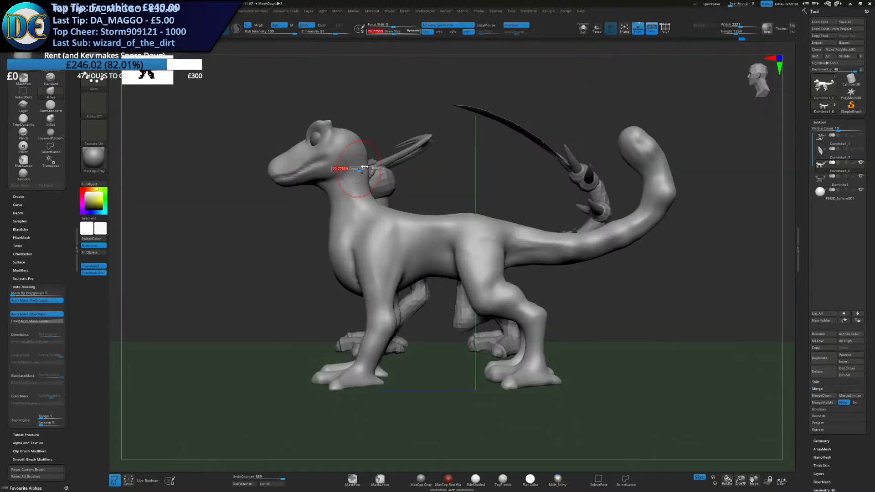
pyautogui.keyDown('alt'); pyautogui.moveTo(391, 206); pyautogui.dragTo(399, 194, button='right'); pyautogui.keyUp('alt')
pyautogui.moveTo(399, 195); pyautogui.dragTo(375, 173)
pyautogui.press('[')
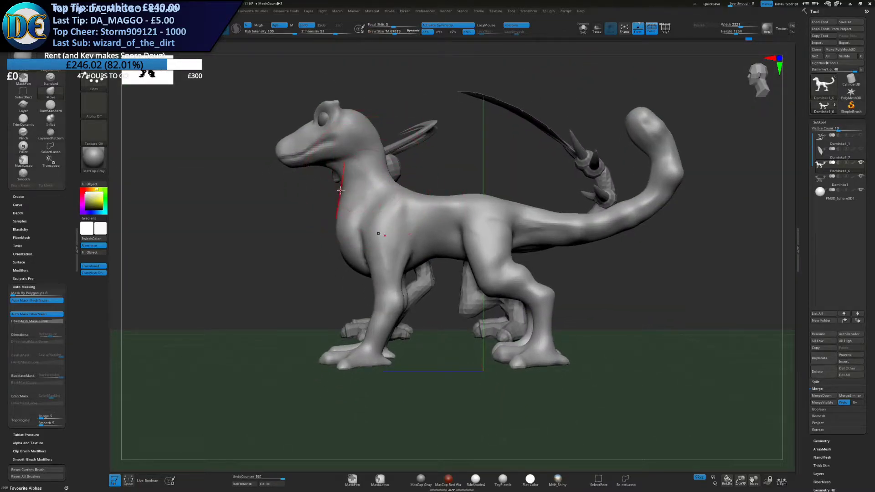
# Adjust the chest and belly proportions with the Move brush, checking the body from the side and below
pyautogui.moveTo(336, 210)
pyautogui.mouseDown(button='right')
pyautogui.moveTo(296, 196)
pyautogui.moveTo(422, 173)
pyautogui.moveTo(426, 230)
pyautogui.moveTo(415, 247)
pyautogui.moveTo(445, 240)
pyautogui.moveTo(400, 250)
pyautogui.moveTo(426, 246)
pyautogui.moveTo(408, 281)
pyautogui.moveTo(403, 261)
pyautogui.mouseUp(button='right')
pyautogui.press('s')
pyautogui.moveTo(402, 235); pyautogui.dragTo(396, 235)
pyautogui.moveTo(393, 255)
pyautogui.mouseDown(button='right')
pyautogui.moveTo(378, 215)
pyautogui.moveTo(385, 254)
pyautogui.moveTo(395, 212)
pyautogui.moveTo(405, 210)
pyautogui.moveTo(394, 164)
pyautogui.mouseUp(button='right')
pyautogui.press('s')
pyautogui.moveTo(399, 218); pyautogui.dragTo(405, 218)
pyautogui.moveTo(411, 221); pyautogui.dragTo(411, 187, button='right')
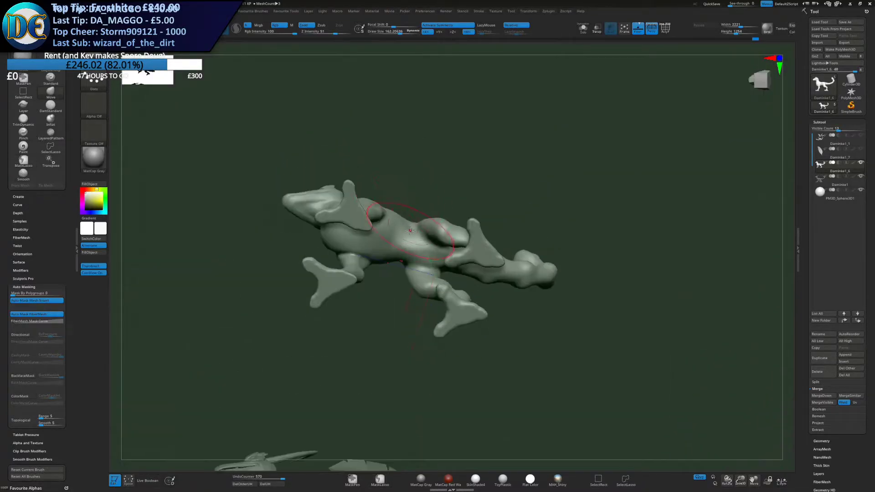
pyautogui.moveTo(411, 229); pyautogui.dragTo(410, 239, button='right')
pyautogui.moveTo(414, 196)
pyautogui.mouseDown(button='right')
pyautogui.moveTo(394, 244)
pyautogui.moveTo(388, 229)
pyautogui.mouseUp(button='right')
# Make small Move brush corrections to the body with a reduced brush size
pyautogui.press('s')
pyautogui.moveTo(387, 229); pyautogui.dragTo(383, 229)
pyautogui.keyDown('ctrl'); pyautogui.moveTo(367, 222); pyautogui.dragTo(374, 223, button='right'); pyautogui.keyUp('ctrl')
pyautogui.moveTo(375, 223); pyautogui.dragTo(381, 224, button='right')
pyautogui.press('s')
pyautogui.moveTo(383, 220); pyautogui.dragTo(383, 225)
pyautogui.moveTo(381, 222); pyautogui.dragTo(384, 226)
pyautogui.moveTo(384, 226); pyautogui.dragTo(385, 235, button='right')
pyautogui.keyDown('ctrl'); pyautogui.moveTo(386, 235); pyautogui.dragTo(385, 284, button='right'); pyautogui.keyUp('ctrl')
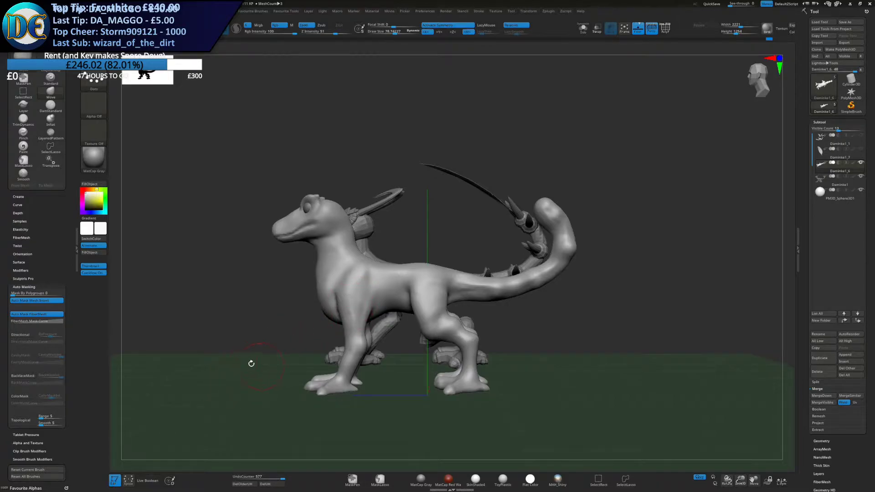
# Carve the mouth line along the side of the snout with the DamStandard brush
pyautogui.moveTo(305, 245)
pyautogui.keyDown('alt'); pyautogui.mouseDown(button='right')
pyautogui.moveTo(340, 239)
pyautogui.moveTo(337, 261)
pyautogui.moveTo(381, 234)
pyautogui.moveTo(416, 229)
pyautogui.moveTo(401, 196)
pyautogui.moveTo(379, 218)
pyautogui.mouseUp(button='right'); pyautogui.keyUp('alt')
pyautogui.press('space')
pyautogui.click(400, 273)
pyautogui.press('s')
pyautogui.click(388, 196)
pyautogui.moveTo(370, 217); pyautogui.dragTo(398, 239)
pyautogui.moveTo(398, 239); pyautogui.dragTo(373, 219, button='right')
pyautogui.moveTo(373, 216); pyautogui.dragTo(408, 231)
pyautogui.moveTo(435, 236); pyautogui.dragTo(414, 235, button='right')
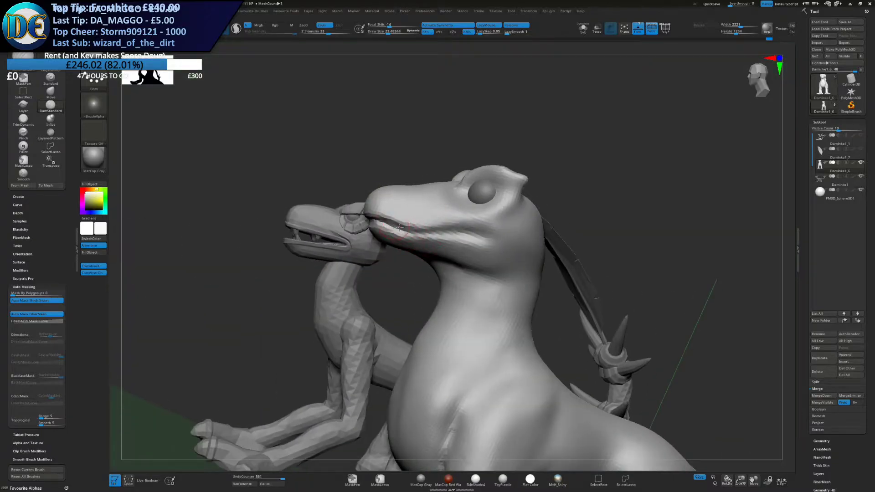
# Deepen the mouth crease toward its rear corner below the eye with the DamStandard brush
pyautogui.moveTo(496, 256); pyautogui.dragTo(497, 258)
pyautogui.moveTo(471, 283)
pyautogui.keyDown('ctrl'); pyautogui.mouseDown(button='right')
pyautogui.moveTo(422, 242)
pyautogui.moveTo(469, 257)
pyautogui.moveTo(392, 262)
pyautogui.mouseUp(button='right'); pyautogui.keyUp('ctrl')
pyautogui.keyDown('ctrl'); pyautogui.moveTo(418, 205); pyautogui.dragTo(428, 237, button='right'); pyautogui.keyUp('ctrl')
pyautogui.moveTo(429, 237)
pyautogui.mouseDown(button='right')
pyautogui.moveTo(444, 228)
pyautogui.moveTo(401, 200)
pyautogui.moveTo(437, 228)
pyautogui.mouseUp(button='right')
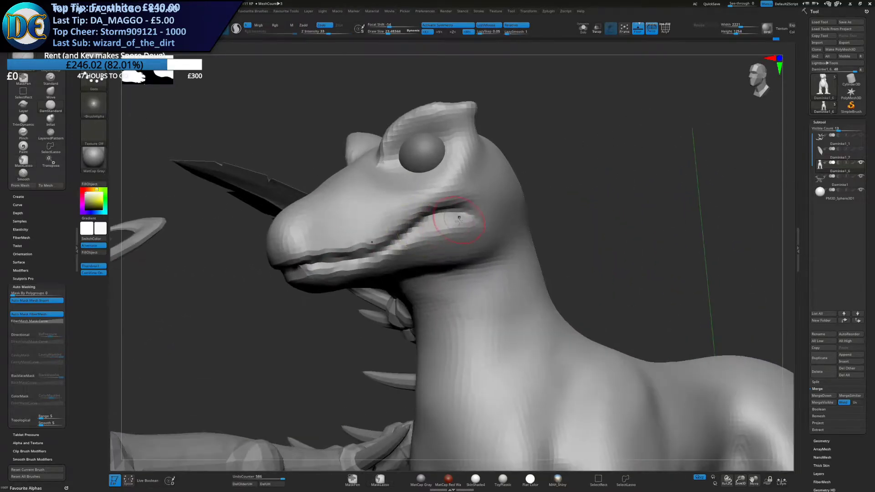
pyautogui.moveTo(472, 210); pyautogui.dragTo(484, 213)
# Refine the forms around the mouth and jaw with a larger brush, undoing the last stroke
pyautogui.moveTo(493, 288)
pyautogui.keyDown('ctrl'); pyautogui.mouseDown(button='right')
pyautogui.moveTo(492, 226)
pyautogui.moveTo(506, 287)
pyautogui.moveTo(360, 249)
pyautogui.mouseUp(button='right'); pyautogui.keyUp('ctrl')
pyautogui.press('space')
pyautogui.click(391, 259)
pyautogui.press(']')
pyautogui.press(']')
pyautogui.moveTo(324, 194)
pyautogui.keyDown('ctrl'); pyautogui.mouseDown(button='right')
pyautogui.moveTo(324, 222)
pyautogui.moveTo(323, 173)
pyautogui.mouseUp(button='right'); pyautogui.keyUp('ctrl')
pyautogui.moveTo(323, 173)
pyautogui.mouseDown(button='right')
pyautogui.moveTo(360, 212)
pyautogui.moveTo(333, 264)
pyautogui.moveTo(361, 247)
pyautogui.moveTo(310, 218)
pyautogui.mouseUp(button='right')
pyautogui.moveTo(385, 231)
pyautogui.keyDown('ctrl'); pyautogui.mouseDown(button='right')
pyautogui.moveTo(387, 255)
pyautogui.moveTo(380, 237)
pyautogui.mouseUp(button='right'); pyautogui.keyUp('ctrl')
pyautogui.press('s')
pyautogui.moveTo(380, 236)
pyautogui.mouseDown()
pyautogui.moveTo(390, 237)
pyautogui.moveTo(387, 256)
pyautogui.moveTo(375, 262)
pyautogui.moveTo(339, 255)
pyautogui.moveTo(344, 223)
pyautogui.moveTo(338, 231)
pyautogui.moveTo(348, 222)
pyautogui.moveTo(345, 246)
pyautogui.moveTo(365, 310)
pyautogui.mouseUp()
pyautogui.press('s')
pyautogui.press('s')
pyautogui.press('s')
pyautogui.hotkey('ctrl', 'z')
pyautogui.press('s')
# Adjust the body's forms with sculpting strokes at different brush sizes
pyautogui.moveTo(410, 269)
pyautogui.keyDown('alt'); pyautogui.mouseDown()
pyautogui.moveTo(404, 242)
pyautogui.moveTo(413, 235)
pyautogui.moveTo(405, 252)
pyautogui.moveTo(324, 262)
pyautogui.moveTo(288, 246)
pyautogui.moveTo(281, 266)
pyautogui.mouseUp(); pyautogui.keyUp('alt')
pyautogui.press('space')
pyautogui.click(487, 343)
pyautogui.moveTo(552, 281)
pyautogui.keyDown('alt'); pyautogui.mouseDown()
pyautogui.moveTo(391, 272)
pyautogui.moveTo(473, 278)
pyautogui.moveTo(438, 221)
pyautogui.mouseUp(); pyautogui.keyUp('alt')
pyautogui.press('s')
pyautogui.moveTo(423, 255)
pyautogui.mouseDown()
pyautogui.moveTo(435, 255)
pyautogui.moveTo(449, 232)
pyautogui.moveTo(350, 246)
pyautogui.moveTo(444, 231)
pyautogui.moveTo(472, 214)
pyautogui.moveTo(463, 229)
pyautogui.mouseUp()
pyautogui.press('s')
pyautogui.moveTo(408, 233)
pyautogui.mouseDown()
pyautogui.moveTo(430, 225)
pyautogui.moveTo(437, 275)
pyautogui.moveTo(424, 235)
pyautogui.moveTo(445, 221)
pyautogui.moveTo(420, 239)
pyautogui.moveTo(375, 240)
pyautogui.mouseUp()
# Sculpt the hip and upper hind leg with a resized brush
pyautogui.press('1')
pyautogui.click(399, 278)
pyautogui.keyDown('alt'); pyautogui.moveTo(407, 225); pyautogui.dragTo(445, 235, button='right'); pyautogui.keyUp('alt')
pyautogui.press('s')
pyautogui.moveTo(431, 232); pyautogui.dragTo(427, 233)
pyautogui.moveTo(427, 232); pyautogui.dragTo(416, 249, button='right')
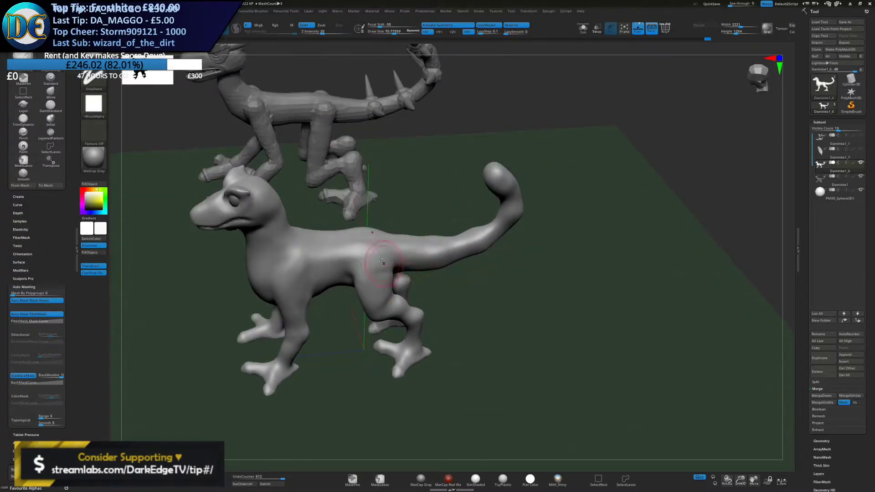
# Isolate the creature in side view, lasso-mask its tail and split the masked points into a separate subtool
pyautogui.moveTo(382, 266); pyautogui.dragTo(386, 246, button='right')
pyautogui.moveTo(384, 287)
pyautogui.keyDown('alt'); pyautogui.mouseDown(button='right')
pyautogui.moveTo(391, 239)
pyautogui.moveTo(412, 268)
pyautogui.mouseUp(button='right'); pyautogui.keyUp('alt')
pyautogui.click(583, 30)
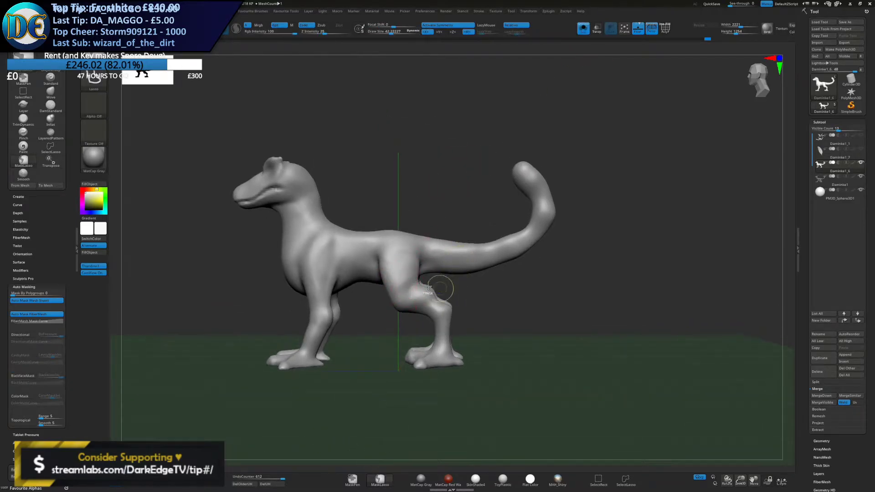
pyautogui.moveTo(422, 287)
pyautogui.keyDown('ctrl'); pyautogui.mouseDown()
pyautogui.moveTo(524, 166)
pyautogui.moveTo(408, 167)
pyautogui.mouseUp(); pyautogui.keyUp('ctrl')
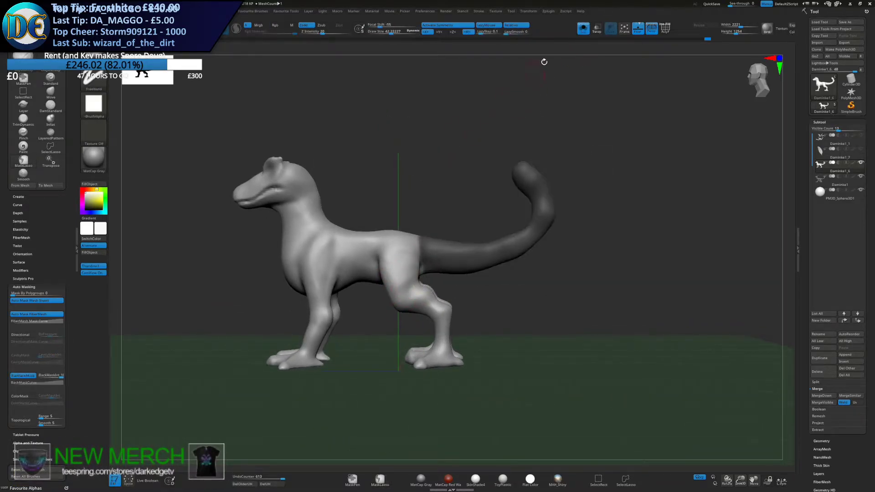
pyautogui.click(583, 30)
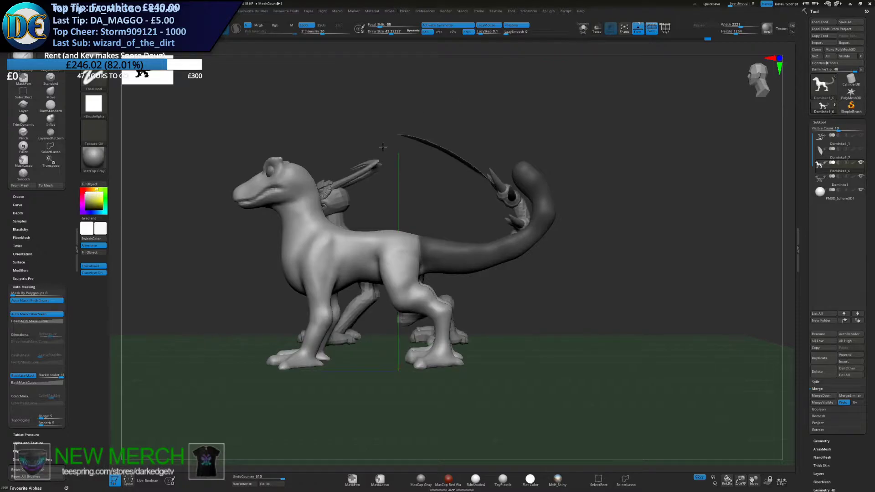
pyautogui.click(816, 382)
pyautogui.click(827, 416)
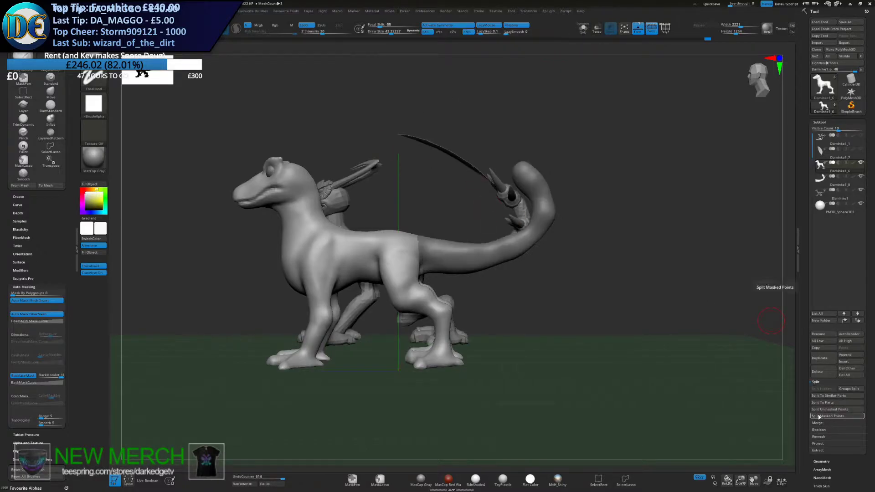
# Select the separated tail subtool and lower its polygon density with ZRemesher set to Half
pyautogui.keyDown('alt'); pyautogui.click(474, 256); pyautogui.keyUp('alt')
pyautogui.rightClick(391, 346)
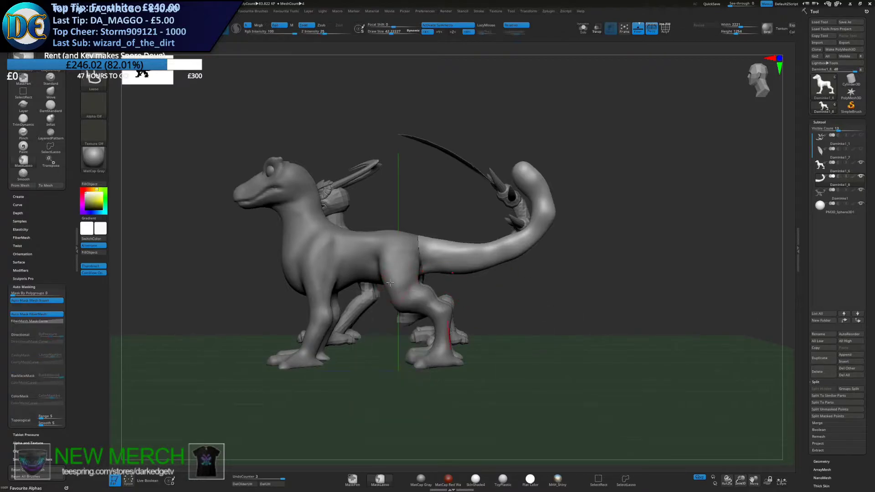
pyautogui.keyDown('alt'); pyautogui.click(446, 312); pyautogui.keyUp('alt')
pyautogui.keyDown('alt'); pyautogui.click(481, 254); pyautogui.keyUp('alt')
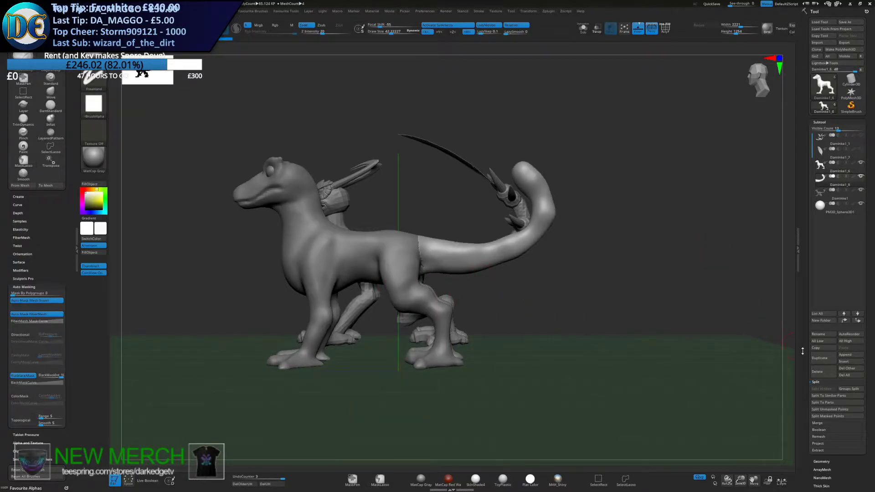
pyautogui.moveTo(803, 351); pyautogui.dragTo(804, 327)
pyautogui.moveTo(812, 429); pyautogui.dragTo(813, 401)
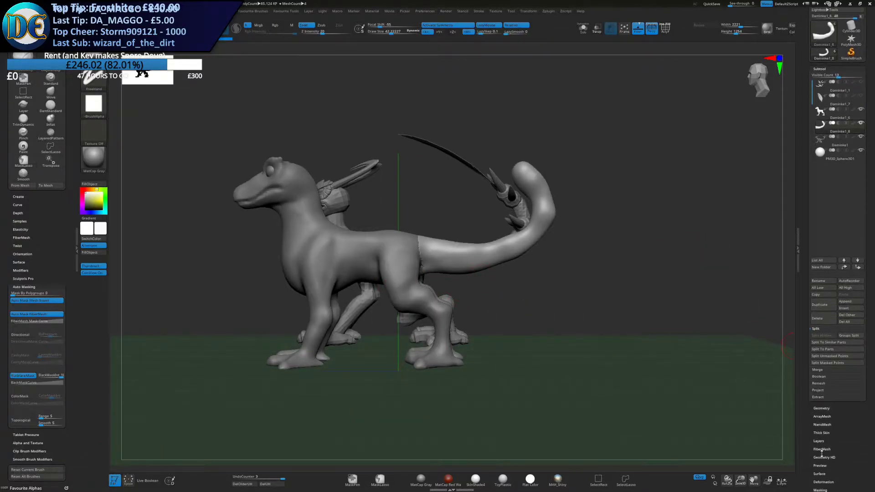
pyautogui.click(821, 408)
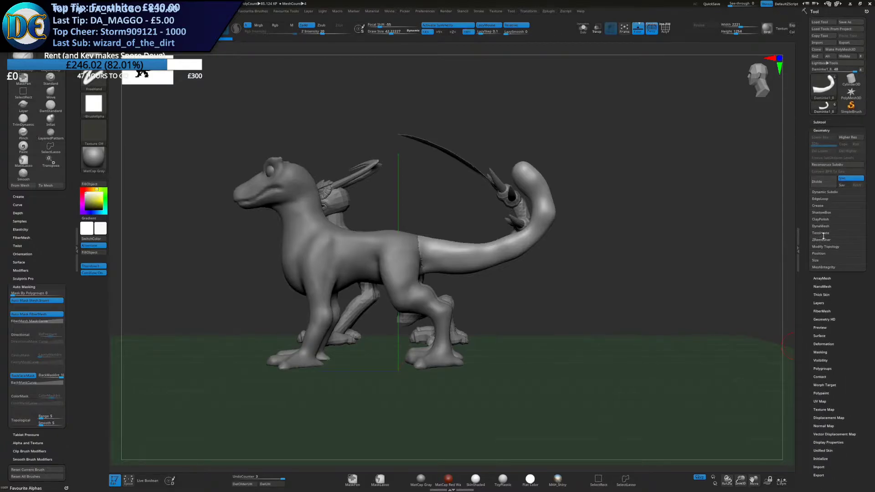
pyautogui.click(826, 239)
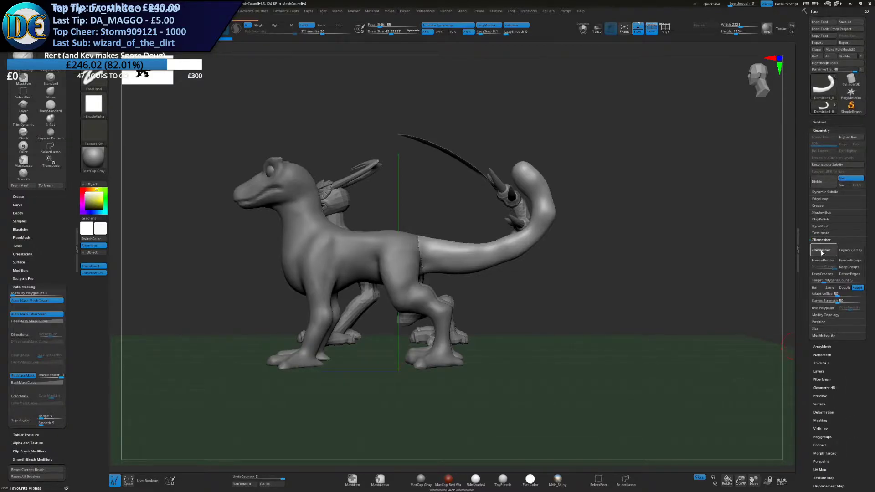
pyautogui.moveTo(614, 259); pyautogui.dragTo(661, 263)
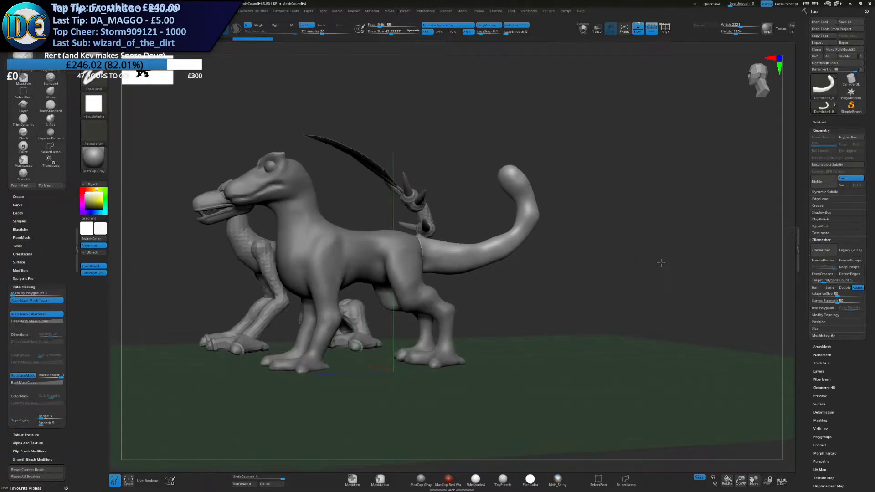
pyautogui.hotkey('ctrl', 'z')
pyautogui.click(815, 287)
pyautogui.click(822, 249)
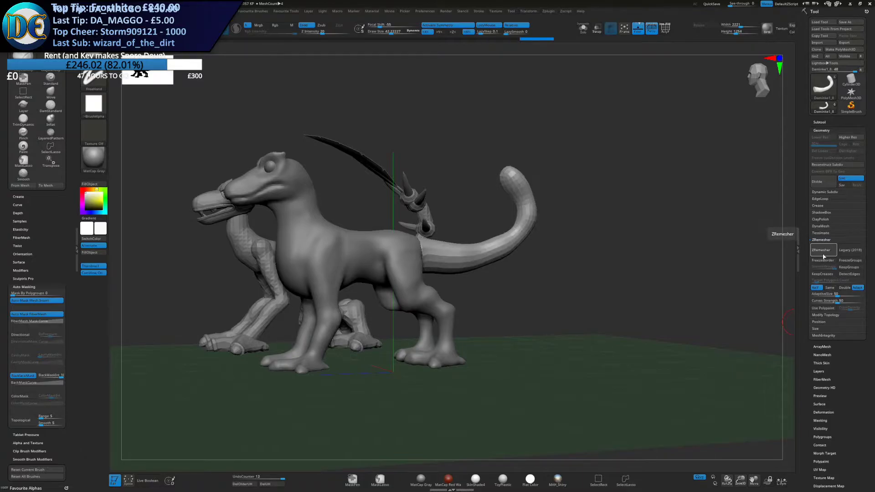
# Start reshaping the upward bend of the low-poly tail with the Move brush
pyautogui.press('1')
pyautogui.click(488, 281)
pyautogui.keyDown('alt'); pyautogui.moveTo(544, 205); pyautogui.dragTo(512, 223); pyautogui.keyUp('alt')
pyautogui.keyDown('shift'); pyautogui.moveTo(512, 223); pyautogui.dragTo(508, 229, button='right'); pyautogui.keyUp('shift')
pyautogui.press('s')
pyautogui.moveTo(509, 233)
pyautogui.mouseDown()
pyautogui.moveTo(512, 221)
pyautogui.moveTo(534, 220)
pyautogui.mouseUp()
pyautogui.keyDown('shift'); pyautogui.moveTo(534, 220); pyautogui.dragTo(512, 224, button='right'); pyautogui.keyUp('shift')
pyautogui.press('s')
# Refine the tail's curve and thickness with the Move brush from several angles
pyautogui.moveTo(512, 224); pyautogui.dragTo(508, 224)
pyautogui.moveTo(508, 224); pyautogui.dragTo(507, 214, button='right')
pyautogui.press('s')
pyautogui.moveTo(507, 214); pyautogui.dragTo(508, 224)
pyautogui.moveTo(510, 256); pyautogui.dragTo(511, 242, button='right')
pyautogui.press('s')
pyautogui.moveTo(510, 242); pyautogui.dragTo(514, 246)
pyautogui.press('s')
pyautogui.moveTo(511, 247); pyautogui.dragTo(513, 250)
# Adjust the tail's overall sweep with resized Move brush strokes, undoing the unwanted last changes
pyautogui.moveTo(513, 249); pyautogui.dragTo(501, 222, button='right')
pyautogui.press('s')
pyautogui.moveTo(503, 256); pyautogui.dragTo(507, 256)
pyautogui.press('s')
pyautogui.moveTo(507, 251); pyautogui.dragTo(503, 262, button='right')
pyautogui.press('s')
pyautogui.moveTo(501, 256)
pyautogui.mouseDown()
pyautogui.moveTo(513, 251)
pyautogui.moveTo(496, 219)
pyautogui.mouseUp()
pyautogui.press('s')
pyautogui.hotkey('ctrl', 'z')
pyautogui.moveTo(502, 230)
pyautogui.mouseDown(button='right')
pyautogui.moveTo(517, 233)
pyautogui.moveTo(516, 245)
pyautogui.moveTo(467, 225)
pyautogui.mouseUp(button='right')
pyautogui.hotkey('ctrl', 'z')
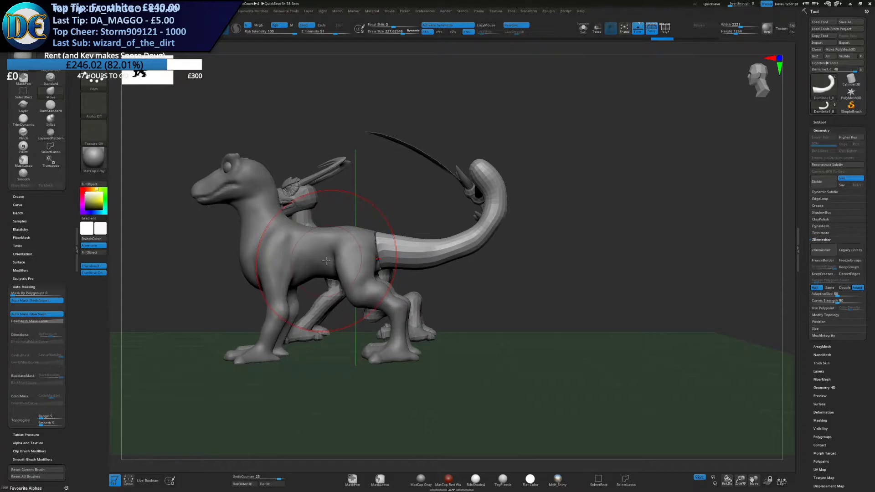
# Reshape the middle section of the tail and its upward bend with the Move brush at several sizes
pyautogui.press('s')
pyautogui.moveTo(419, 268); pyautogui.dragTo(414, 273)
pyautogui.keyDown('ctrl'); pyautogui.moveTo(461, 249); pyautogui.dragTo(465, 274, button='right'); pyautogui.keyUp('ctrl')
pyautogui.press('s')
pyautogui.moveTo(461, 268); pyautogui.dragTo(457, 268)
pyautogui.moveTo(453, 257); pyautogui.dragTo(465, 261)
pyautogui.moveTo(510, 217)
pyautogui.mouseDown()
pyautogui.moveTo(498, 240)
pyautogui.moveTo(509, 239)
pyautogui.moveTo(495, 227)
pyautogui.moveTo(474, 228)
pyautogui.mouseUp()
pyautogui.press('s')
pyautogui.press('s')
# Adjust the outer curve of the tail's upward bend with the Move brush
pyautogui.keyDown('alt'); pyautogui.moveTo(484, 201); pyautogui.dragTo(492, 233, button='right'); pyautogui.keyUp('alt')
pyautogui.moveTo(507, 231); pyautogui.dragTo(539, 219)
pyautogui.keyDown('ctrl'); pyautogui.moveTo(539, 219); pyautogui.dragTo(517, 226, button='right'); pyautogui.keyUp('ctrl')
pyautogui.press('s')
pyautogui.moveTo(514, 227); pyautogui.dragTo(512, 241)
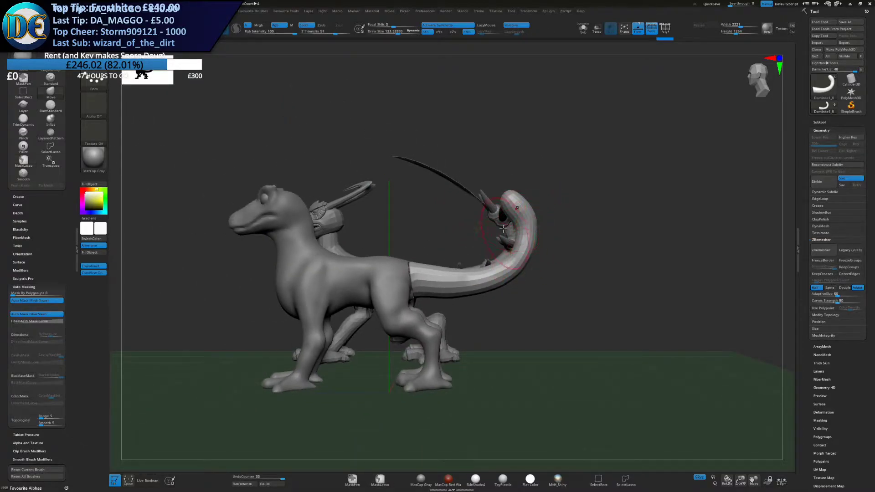
pyautogui.keyDown('alt'); pyautogui.moveTo(529, 256); pyautogui.dragTo(492, 255, button='right'); pyautogui.keyUp('alt')
pyautogui.moveTo(492, 255)
pyautogui.keyDown('ctrl'); pyautogui.mouseDown(button='right')
pyautogui.moveTo(474, 260)
pyautogui.moveTo(501, 252)
pyautogui.mouseUp(button='right'); pyautogui.keyUp('ctrl')
pyautogui.moveTo(470, 242); pyautogui.dragTo(470, 237)
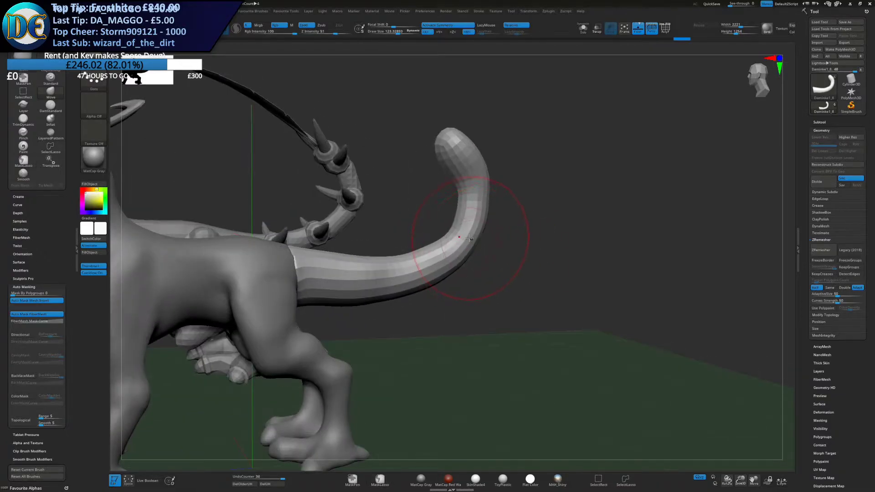
# Refine the upper tail curl and its tip from the side, varying the brush settings and size
pyautogui.moveTo(465, 248)
pyautogui.mouseDown(button='right')
pyautogui.moveTo(456, 247)
pyautogui.moveTo(497, 236)
pyautogui.moveTo(440, 196)
pyautogui.moveTo(478, 230)
pyautogui.moveTo(471, 241)
pyautogui.mouseUp(button='right')
pyautogui.press('space')
pyautogui.click(481, 272)
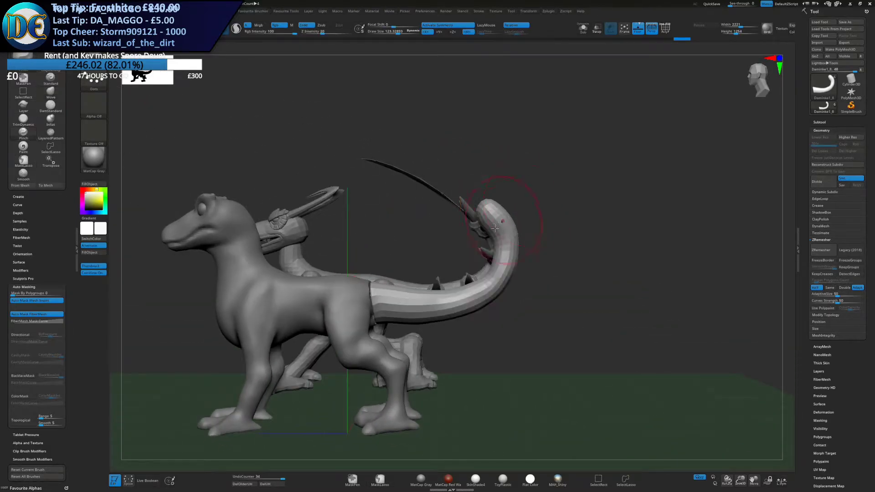
pyautogui.moveTo(496, 245)
pyautogui.mouseDown()
pyautogui.moveTo(490, 211)
pyautogui.moveTo(514, 251)
pyautogui.mouseUp()
pyautogui.press('space')
pyautogui.click(489, 286)
pyautogui.press('s')
pyautogui.click(499, 264)
pyautogui.moveTo(501, 258)
pyautogui.mouseDown()
pyautogui.moveTo(488, 283)
pyautogui.moveTo(506, 235)
pyautogui.mouseUp()
pyautogui.press('space')
pyautogui.click(488, 302)
# Adjust the tail's alignment with the body from the rear, using a smaller brush
pyautogui.keyDown('shift'); pyautogui.moveTo(483, 294); pyautogui.dragTo(410, 306); pyautogui.keyUp('shift')
pyautogui.moveTo(396, 215)
pyautogui.mouseDown()
pyautogui.moveTo(463, 273)
pyautogui.moveTo(403, 226)
pyautogui.mouseUp()
pyautogui.press('space')
pyautogui.click(454, 252)
pyautogui.press('s')
pyautogui.click(476, 221)
pyautogui.moveTo(531, 223)
pyautogui.keyDown('shift'); pyautogui.mouseDown()
pyautogui.moveTo(419, 216)
pyautogui.moveTo(349, 265)
pyautogui.mouseUp(); pyautogui.keyUp('shift')
pyautogui.moveTo(406, 221); pyautogui.dragTo(403, 258)
pyautogui.press('s')
pyautogui.click(398, 265)
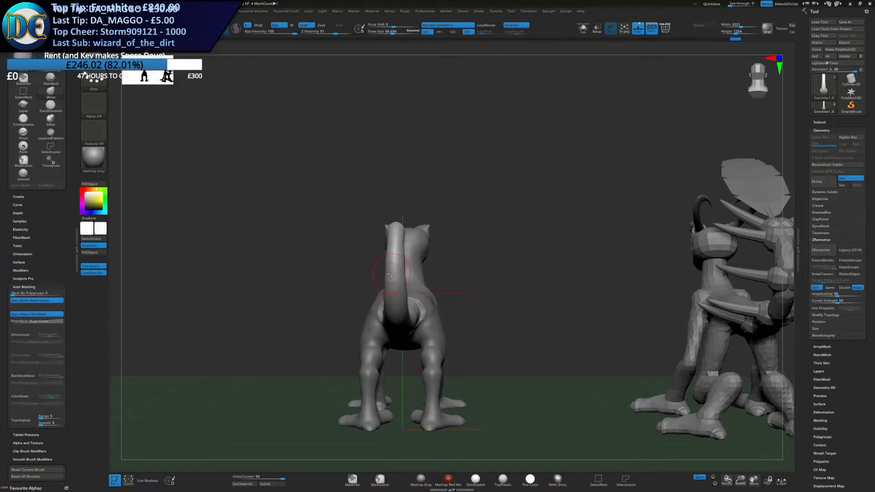
# Reshape the tail's underside and upper curl from the side with a larger Move brush
pyautogui.moveTo(401, 272)
pyautogui.mouseDown(button='right')
pyautogui.moveTo(374, 269)
pyautogui.moveTo(444, 254)
pyautogui.moveTo(457, 240)
pyautogui.moveTo(433, 261)
pyautogui.moveTo(450, 258)
pyautogui.mouseUp(button='right')
pyautogui.press(']')
pyautogui.press(']')
pyautogui.press(']')
pyautogui.rightClick(449, 258)
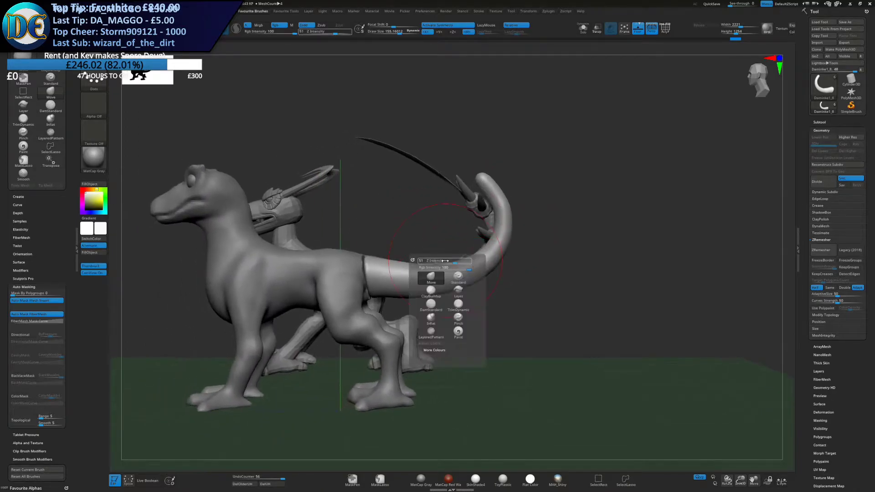
pyautogui.press('s')
pyautogui.moveTo(449, 258); pyautogui.dragTo(448, 272)
pyautogui.moveTo(494, 238)
pyautogui.mouseDown()
pyautogui.moveTo(503, 239)
pyautogui.moveTo(501, 227)
pyautogui.mouseUp()
pyautogui.press('s')
pyautogui.moveTo(496, 213); pyautogui.dragTo(507, 196)
pyautogui.moveTo(506, 182); pyautogui.dragTo(496, 184)
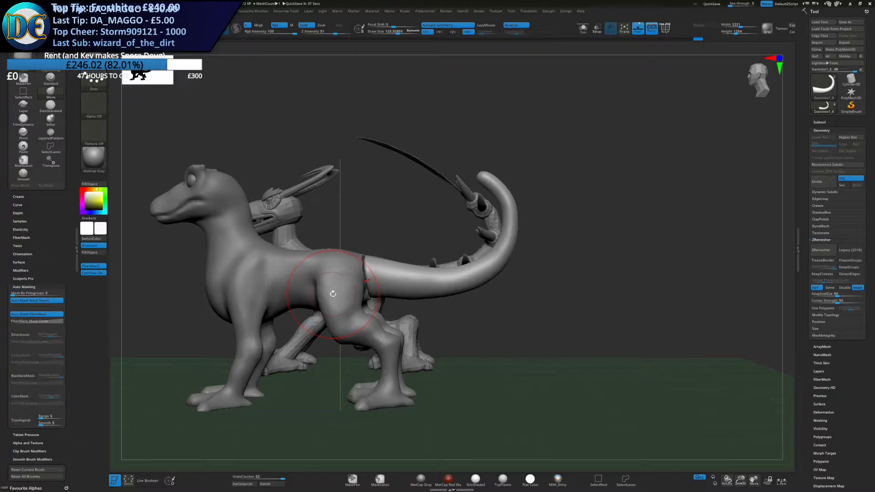
# Place the transform gizmo at the tail's base and shift the tail closer into the hips
pyautogui.keyDown('alt'); pyautogui.moveTo(332, 294); pyautogui.dragTo(361, 260, button='right'); pyautogui.keyUp('alt')
pyautogui.press('w')
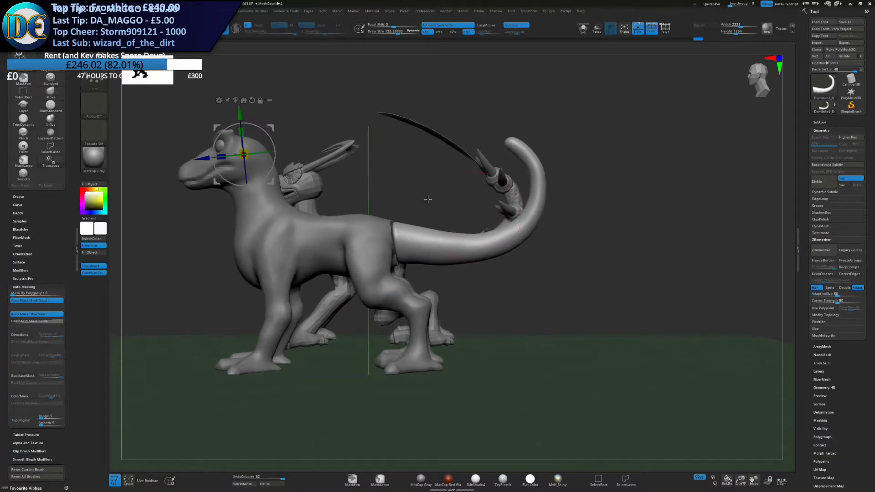
pyautogui.moveTo(271, 125)
pyautogui.keyDown('alt'); pyautogui.mouseDown()
pyautogui.moveTo(424, 214)
pyautogui.moveTo(400, 236)
pyautogui.moveTo(395, 228)
pyautogui.moveTo(401, 249)
pyautogui.moveTo(402, 240)
pyautogui.mouseUp(); pyautogui.keyUp('alt')
pyautogui.press('q')
pyautogui.press('space')
pyautogui.press('s')
pyautogui.keyDown('alt'); pyautogui.moveTo(402, 239); pyautogui.dragTo(373, 224, button='right'); pyautogui.keyUp('alt')
pyautogui.press('w')
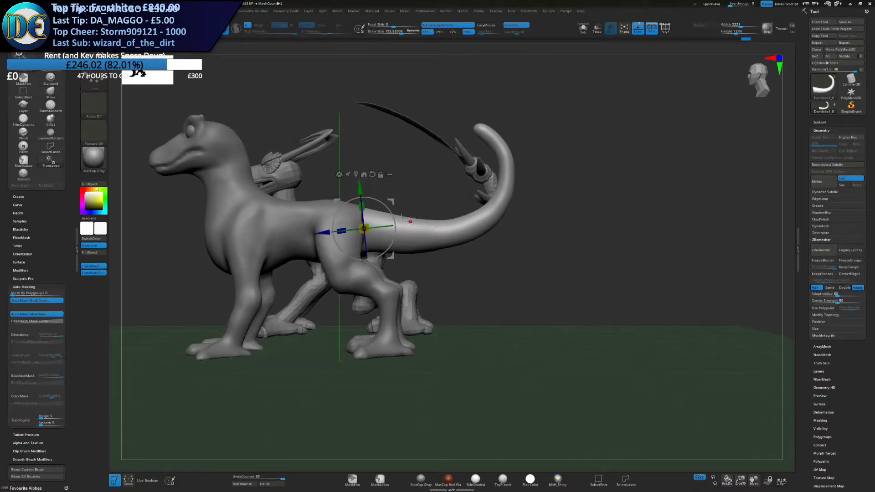
pyautogui.keyDown('alt'); pyautogui.moveTo(373, 174); pyautogui.dragTo(401, 195, button='right'); pyautogui.keyUp('alt')
pyautogui.keyDown('alt'); pyautogui.click(400, 195); pyautogui.keyUp('alt')
pyautogui.moveTo(371, 251); pyautogui.dragTo(361, 250)
# Switch sculpting brushes and shape the tail's base to meet the hips without a gap
pyautogui.press('b')
pyautogui.click(352, 268)
pyautogui.moveTo(408, 173)
pyautogui.mouseDown(button='right')
pyautogui.moveTo(400, 256)
pyautogui.moveTo(389, 254)
pyautogui.mouseUp(button='right')
pyautogui.press('b')
pyautogui.click(378, 272)
pyautogui.moveTo(376, 181)
pyautogui.mouseDown(button='right')
pyautogui.moveTo(381, 245)
pyautogui.moveTo(413, 220)
pyautogui.moveTo(403, 241)
pyautogui.mouseUp(button='right')
pyautogui.press('space')
pyautogui.moveTo(411, 228); pyautogui.dragTo(396, 211)
pyautogui.press('s')
pyautogui.press('s')
pyautogui.moveTo(479, 235); pyautogui.dragTo(473, 235)
pyautogui.moveTo(475, 237)
pyautogui.mouseDown()
pyautogui.moveTo(433, 238)
pyautogui.moveTo(458, 231)
pyautogui.mouseUp()
pyautogui.press('s')
pyautogui.keyDown('shift'); pyautogui.moveTo(422, 237); pyautogui.dragTo(412, 209, button='right'); pyautogui.keyUp('shift')
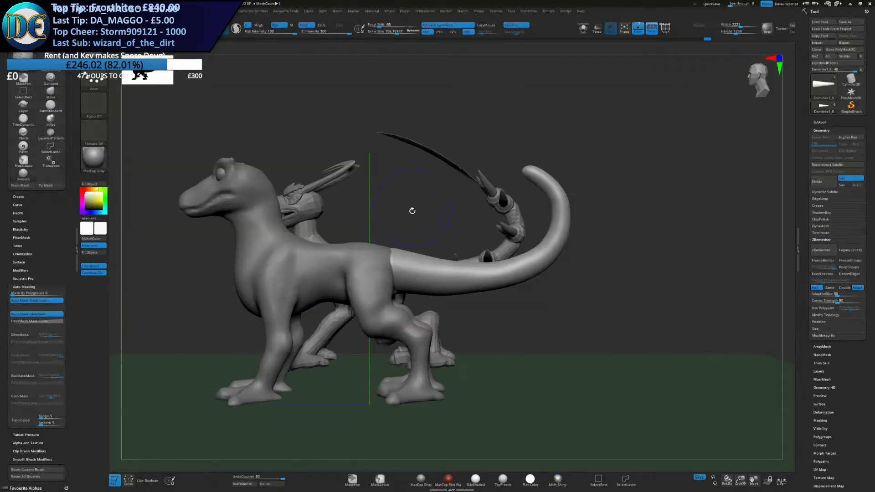
# Fit the underside and sides of the tail's base to the hips with the Move brush
pyautogui.keyDown('alt'); pyautogui.moveTo(439, 275); pyautogui.dragTo(415, 228, button='right'); pyautogui.keyUp('alt')
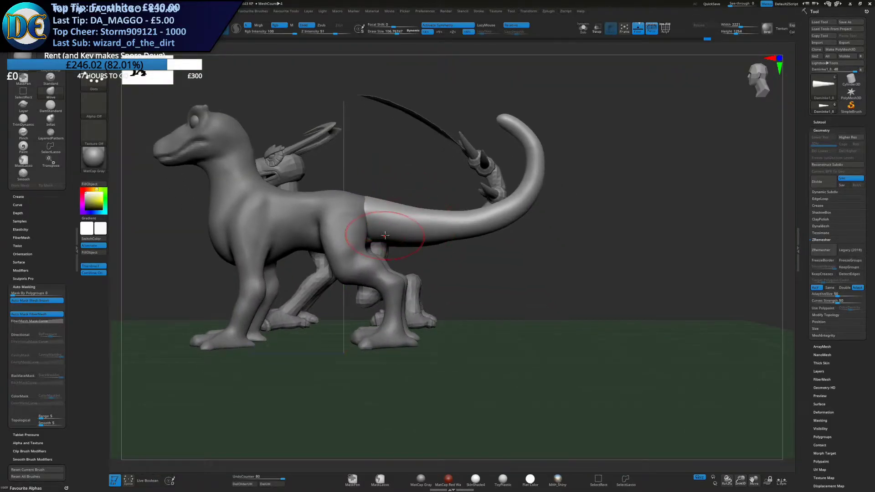
pyautogui.moveTo(386, 239); pyautogui.dragTo(338, 242, button='right')
pyautogui.press('s')
pyautogui.moveTo(369, 238); pyautogui.dragTo(367, 238)
pyautogui.moveTo(367, 242); pyautogui.dragTo(364, 224, button='right')
pyautogui.moveTo(367, 236); pyautogui.dragTo(365, 247)
pyautogui.moveTo(365, 246); pyautogui.dragTo(349, 219, button='right')
pyautogui.press('s')
pyautogui.moveTo(352, 252); pyautogui.dragTo(356, 252)
pyautogui.moveTo(355, 252); pyautogui.dragTo(358, 260, button='right')
pyautogui.moveTo(355, 251); pyautogui.dragTo(377, 245)
pyautogui.moveTo(377, 245); pyautogui.dragTo(426, 288, button='right')
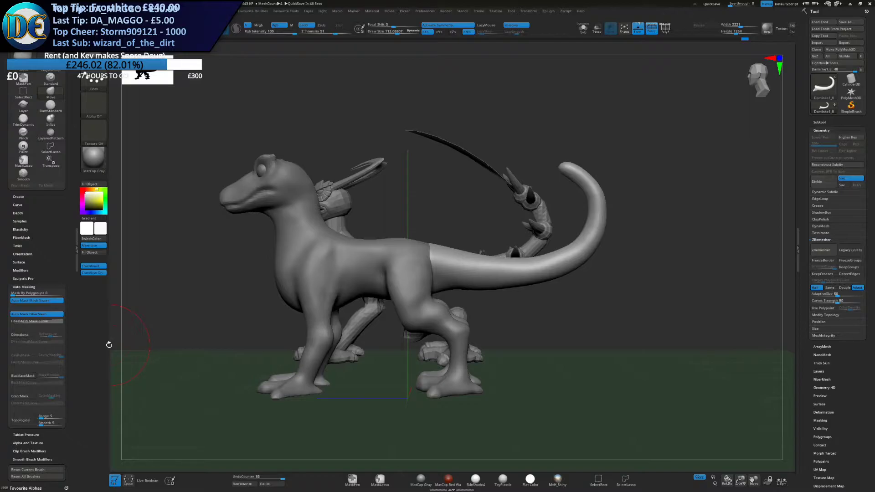
# Refine the contour of the front part of the tail with a smaller Move brush
pyautogui.keyDown('alt'); pyautogui.moveTo(402, 190); pyautogui.dragTo(395, 173); pyautogui.keyUp('alt')
pyautogui.press('space')
pyautogui.press('s')
pyautogui.moveTo(457, 272)
pyautogui.mouseDown()
pyautogui.moveTo(434, 253)
pyautogui.moveTo(425, 260)
pyautogui.mouseUp()
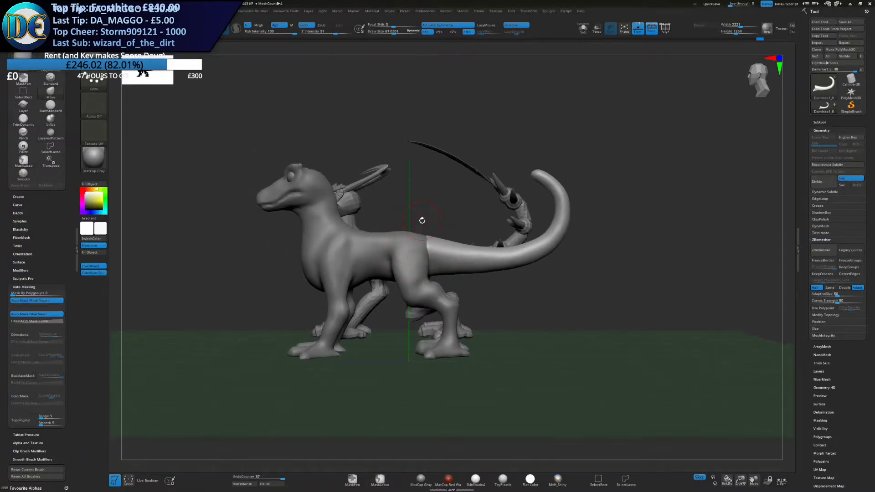
pyautogui.moveTo(439, 179); pyautogui.dragTo(443, 200)
# Select the body subtool and merge the tail subtool below into it
pyautogui.click(821, 122)
pyautogui.click(837, 167)
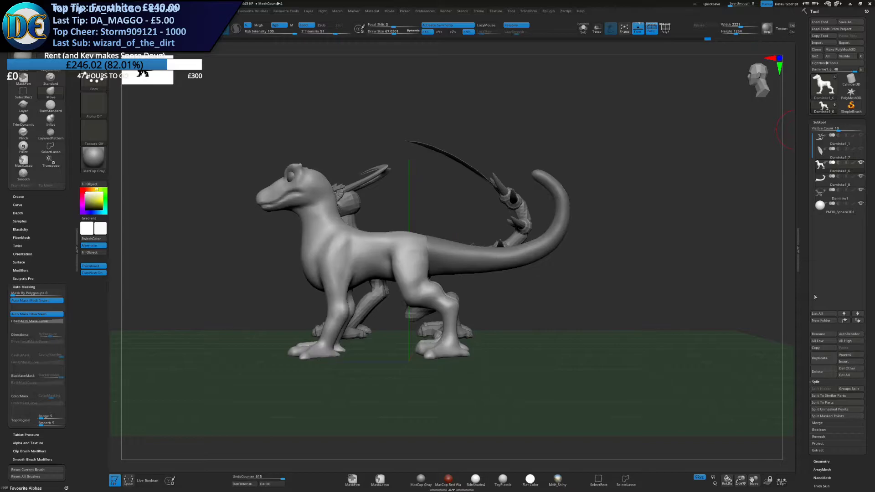
pyautogui.click(823, 424)
pyautogui.click(822, 396)
pyautogui.click(763, 408)
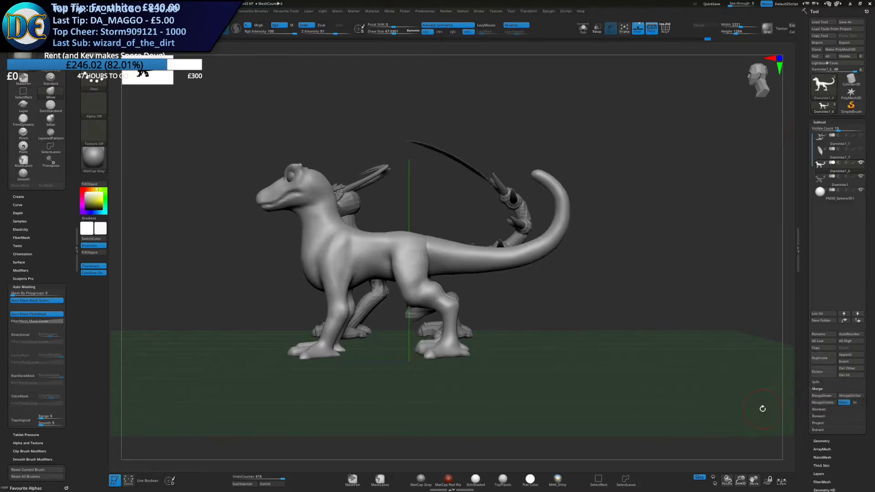
pyautogui.press('d')
pyautogui.click(307, 293)
# Adjust the hind legs of the merged creature from below with the Move brush
pyautogui.moveTo(564, 359); pyautogui.dragTo(506, 368)
pyautogui.keyDown('shift'); pyautogui.moveTo(429, 272); pyautogui.dragTo(433, 245); pyautogui.keyUp('shift')
pyautogui.moveTo(528, 346)
pyautogui.mouseDown()
pyautogui.moveTo(478, 301)
pyautogui.moveTo(460, 268)
pyautogui.mouseUp()
pyautogui.press('s')
pyautogui.moveTo(428, 253); pyautogui.dragTo(423, 253)
pyautogui.moveTo(487, 292); pyautogui.dragTo(474, 246)
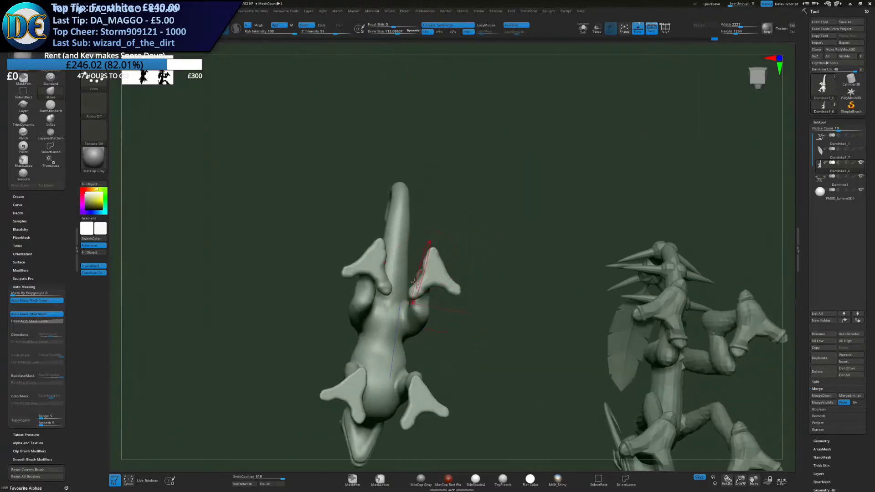
pyautogui.moveTo(492, 292)
pyautogui.keyDown('alt'); pyautogui.mouseDown()
pyautogui.moveTo(492, 255)
pyautogui.moveTo(528, 346)
pyautogui.moveTo(515, 314)
pyautogui.mouseUp(); pyautogui.keyUp('alt')
pyautogui.keyDown('alt'); pyautogui.moveTo(514, 273); pyautogui.dragTo(515, 329); pyautogui.keyUp('alt')
pyautogui.moveTo(515, 328); pyautogui.dragTo(593, 333)
pyautogui.moveTo(475, 301)
pyautogui.keyDown('shift'); pyautogui.mouseDown()
pyautogui.moveTo(464, 316)
pyautogui.moveTo(465, 283)
pyautogui.mouseUp(); pyautogui.keyUp('shift')
pyautogui.moveTo(464, 283); pyautogui.dragTo(471, 300)
pyautogui.rightClick(462, 300)
pyautogui.moveTo(472, 301)
pyautogui.mouseDown(button='right')
pyautogui.moveTo(462, 299)
pyautogui.moveTo(458, 333)
pyautogui.moveTo(415, 288)
pyautogui.mouseUp(button='right')
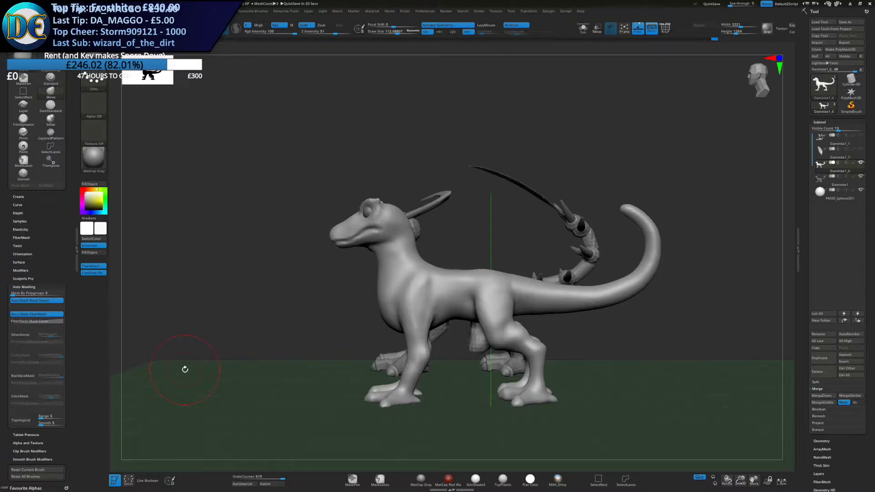
# Refine the creature's body and hind-leg contours from the side with the Move brush at several sizes
pyautogui.keyDown('alt'); pyautogui.moveTo(371, 288); pyautogui.dragTo(357, 249, button='right'); pyautogui.keyUp('alt')
pyautogui.rightClick(356, 248)
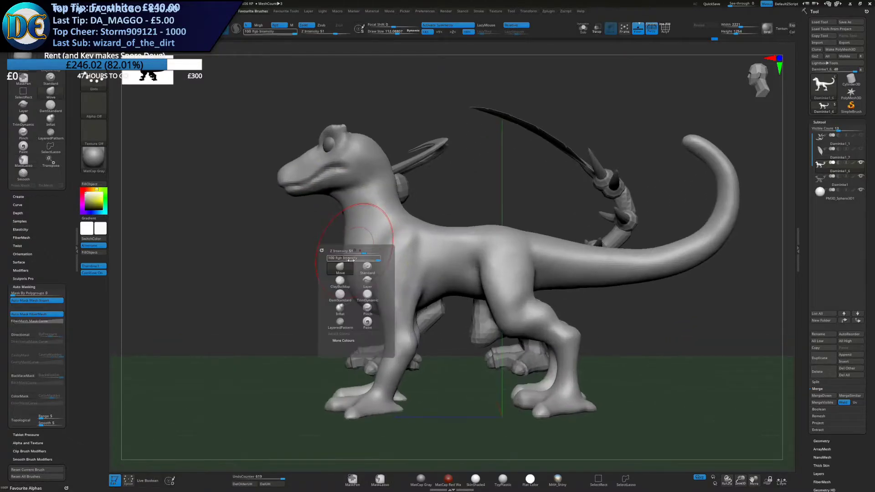
pyautogui.moveTo(369, 276)
pyautogui.mouseDown()
pyautogui.moveTo(487, 302)
pyautogui.moveTo(449, 298)
pyautogui.moveTo(444, 289)
pyautogui.mouseUp()
pyautogui.press('s')
pyautogui.moveTo(523, 281)
pyautogui.mouseDown()
pyautogui.moveTo(481, 274)
pyautogui.moveTo(526, 259)
pyautogui.mouseUp()
pyautogui.press('s')
pyautogui.moveTo(476, 282); pyautogui.dragTo(480, 282)
pyautogui.moveTo(515, 356)
pyautogui.keyDown('ctrl'); pyautogui.mouseDown(button='right')
pyautogui.moveTo(498, 313)
pyautogui.moveTo(413, 207)
pyautogui.mouseUp(button='right'); pyautogui.keyUp('ctrl')
pyautogui.press('s')
pyautogui.moveTo(441, 258)
pyautogui.mouseDown()
pyautogui.moveTo(461, 259)
pyautogui.moveTo(454, 258)
pyautogui.mouseUp()
pyautogui.press('s')
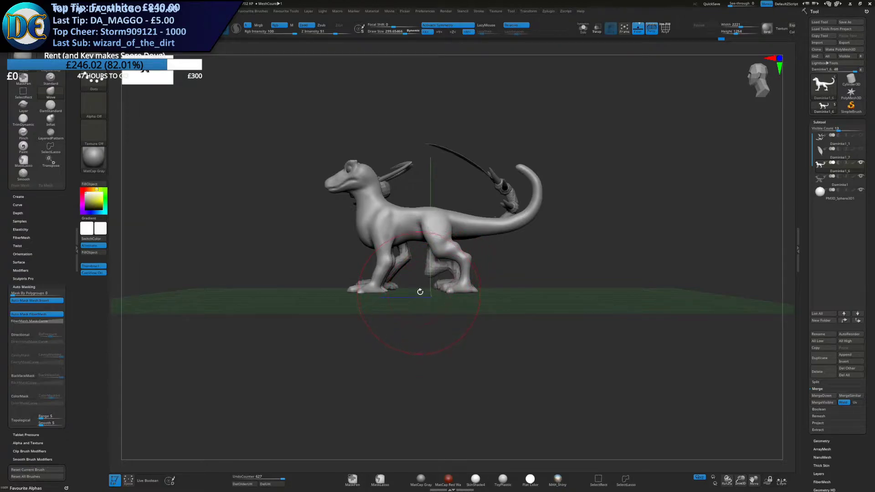
# Examine the creature's overall proportions from the side and the front quarter
pyautogui.moveTo(390, 260)
pyautogui.mouseDown(button='right')
pyautogui.moveTo(401, 261)
pyautogui.moveTo(392, 258)
pyautogui.mouseUp(button='right')
pyautogui.press('s')
pyautogui.moveTo(403, 231); pyautogui.dragTo(392, 232)
pyautogui.keyDown('ctrl'); pyautogui.moveTo(380, 255); pyautogui.dragTo(407, 325, button='right'); pyautogui.keyUp('ctrl')
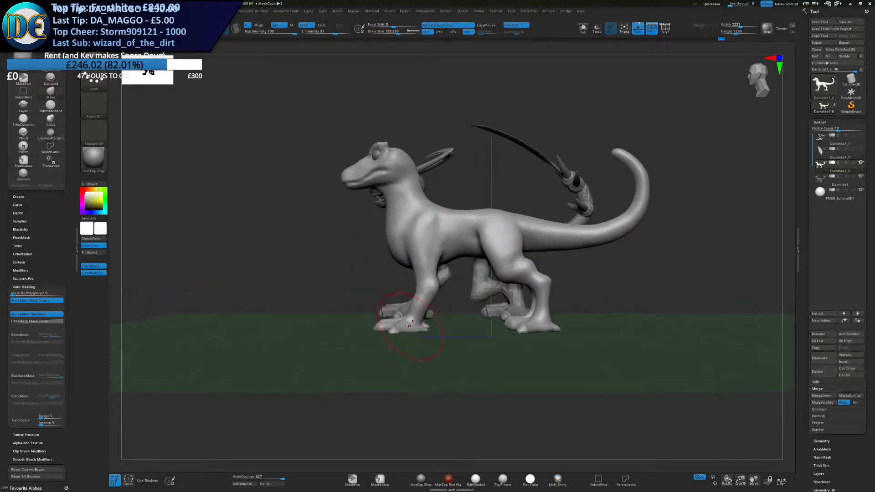
pyautogui.moveTo(384, 270); pyautogui.dragTo(521, 252, button='right')
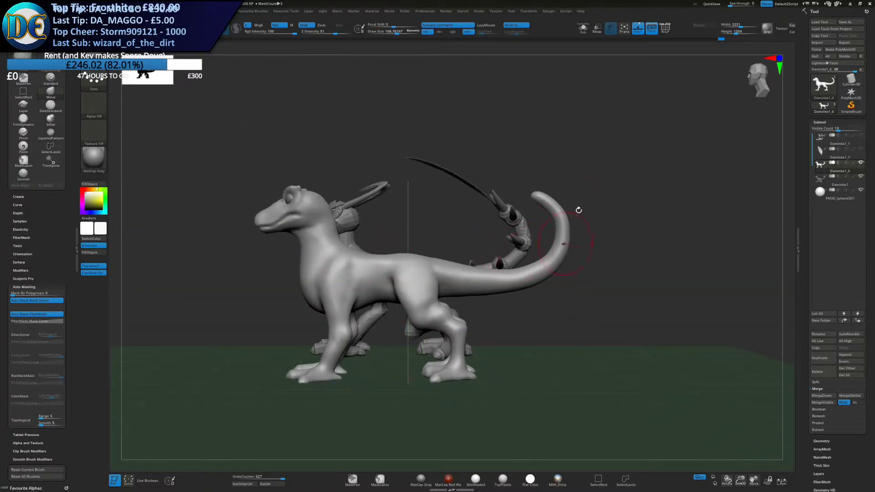
pyautogui.moveTo(454, 226)
pyautogui.mouseDown(button='right')
pyautogui.moveTo(477, 262)
pyautogui.moveTo(437, 316)
pyautogui.moveTo(438, 258)
pyautogui.moveTo(416, 272)
pyautogui.moveTo(442, 265)
pyautogui.moveTo(427, 266)
pyautogui.moveTo(425, 282)
pyautogui.moveTo(392, 265)
pyautogui.mouseUp(button='right')
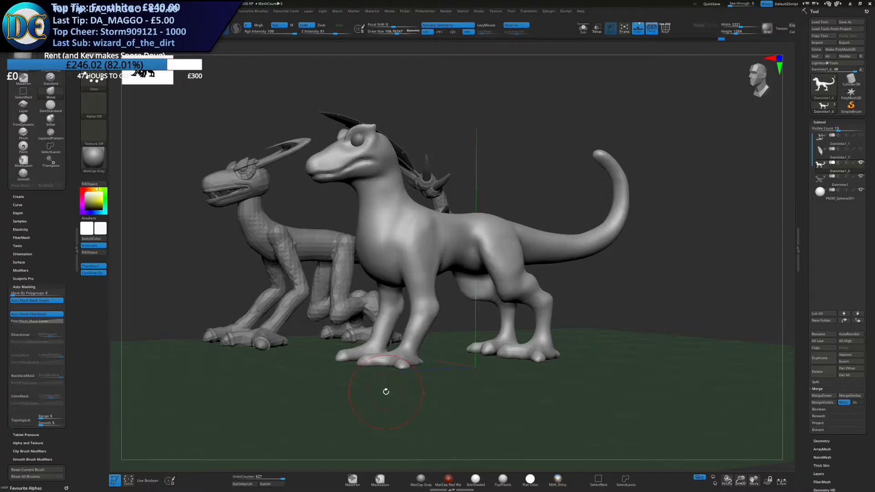
pyautogui.moveTo(366, 221); pyautogui.dragTo(385, 250, button='right')
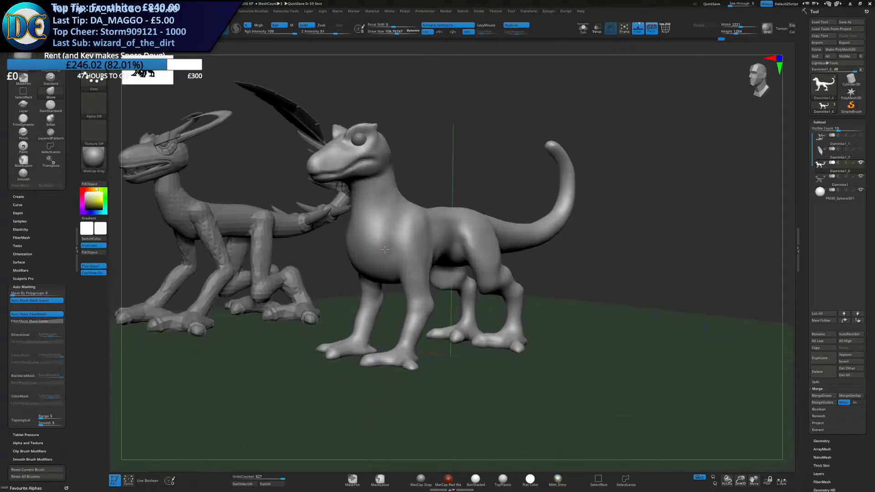
# Pull a curled moustache out of both sides of the snout with the SnakeHook brush
pyautogui.press('b')
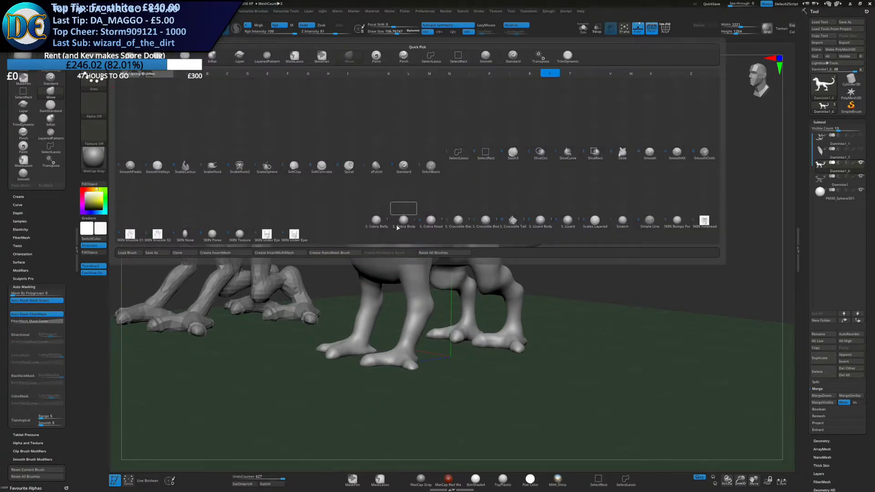
pyautogui.click(214, 163)
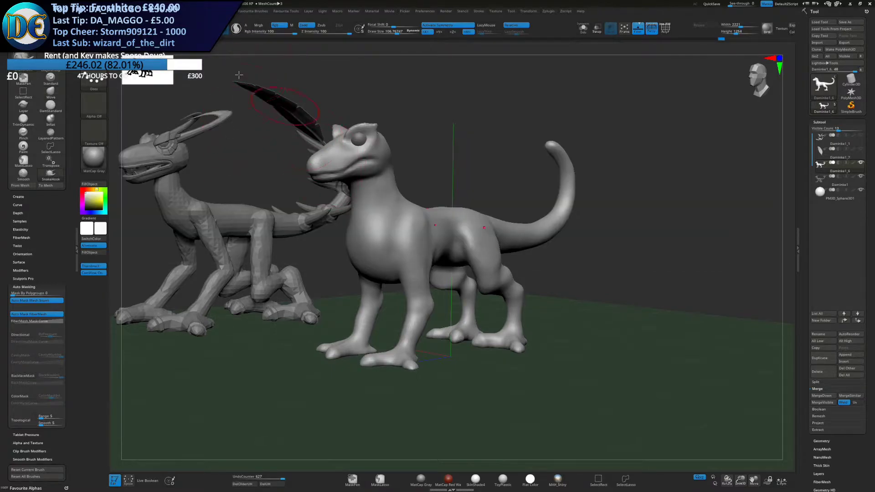
pyautogui.press('s')
pyautogui.moveTo(312, 167); pyautogui.dragTo(302, 167)
pyautogui.moveTo(269, 170); pyautogui.dragTo(301, 169, button='right')
pyautogui.moveTo(322, 168); pyautogui.dragTo(381, 180)
pyautogui.moveTo(364, 180)
pyautogui.mouseDown(button='right')
pyautogui.moveTo(497, 184)
pyautogui.moveTo(345, 190)
pyautogui.moveTo(390, 224)
pyautogui.moveTo(393, 255)
pyautogui.mouseUp(button='right')
pyautogui.hotkey('ctrl', 'z')
pyautogui.moveTo(338, 216); pyautogui.dragTo(392, 213, button='right')
pyautogui.moveTo(336, 204)
pyautogui.mouseDown()
pyautogui.moveTo(384, 204)
pyautogui.moveTo(357, 201)
pyautogui.moveTo(369, 203)
pyautogui.moveTo(357, 224)
pyautogui.mouseUp()
pyautogui.press('s')
pyautogui.moveTo(358, 223); pyautogui.dragTo(309, 220, button='right')
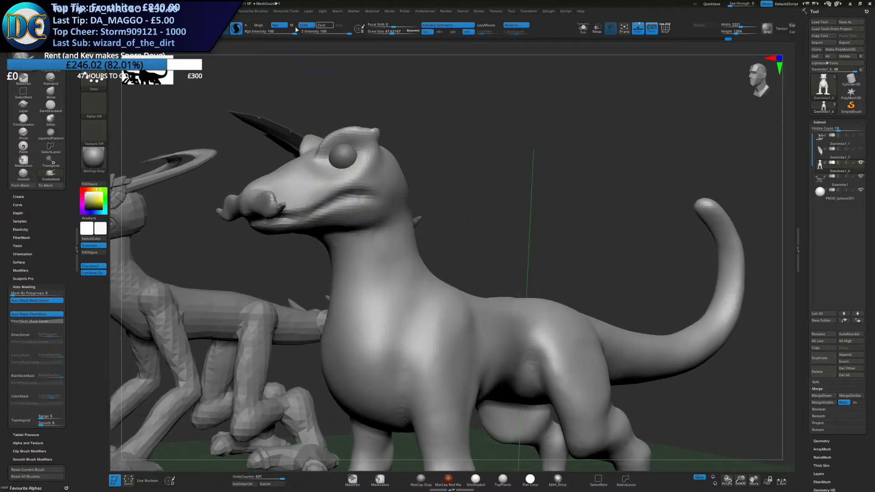
# Refine the moustache's shape around the snout, finishing with the Move brush
pyautogui.click(239, 32)
pyautogui.moveTo(260, 201); pyautogui.dragTo(278, 232, button='right')
pyautogui.moveTo(264, 222); pyautogui.dragTo(276, 225)
pyautogui.moveTo(267, 230)
pyautogui.mouseDown(button='right')
pyautogui.moveTo(388, 260)
pyautogui.moveTo(385, 236)
pyautogui.moveTo(313, 228)
pyautogui.mouseUp(button='right')
pyautogui.press('1')
pyautogui.click(301, 246)
pyautogui.moveTo(368, 243)
pyautogui.keyDown('ctrl'); pyautogui.mouseDown(button='right')
pyautogui.moveTo(355, 234)
pyautogui.moveTo(196, 230)
pyautogui.moveTo(370, 255)
pyautogui.mouseUp(button='right'); pyautogui.keyUp('ctrl')
pyautogui.moveTo(315, 251); pyautogui.dragTo(346, 256, button='right')
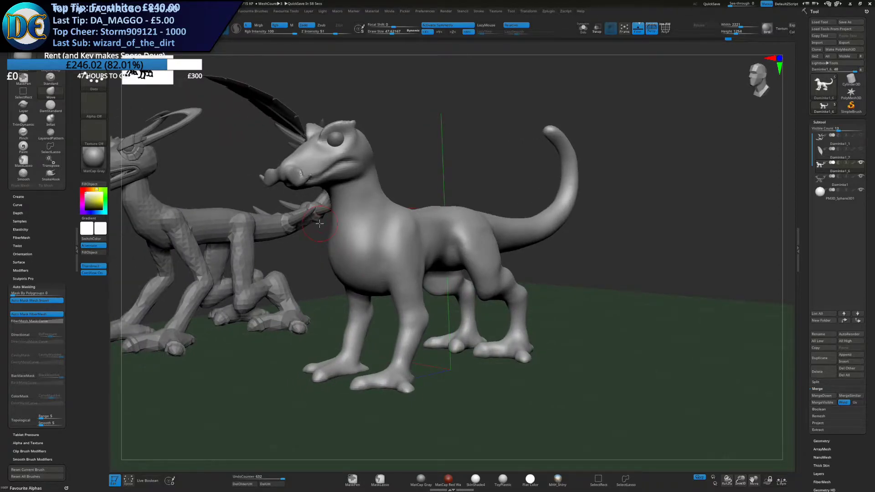
# Undo the moustache strokes to compare the plain snout, then redo them
pyautogui.hotkey('ctrl', 'z')
pyautogui.hotkey('ctrl', 'z')
pyautogui.hotkey('ctrl', 'z')
pyautogui.hotkey('ctrl', 'z')
pyautogui.hotkey('ctrl', 'z')
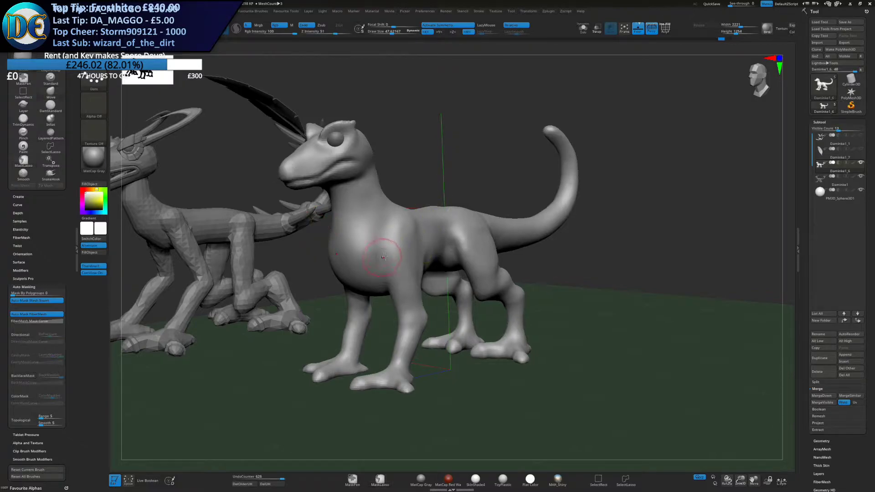
pyautogui.moveTo(401, 268); pyautogui.dragTo(309, 233, button='right')
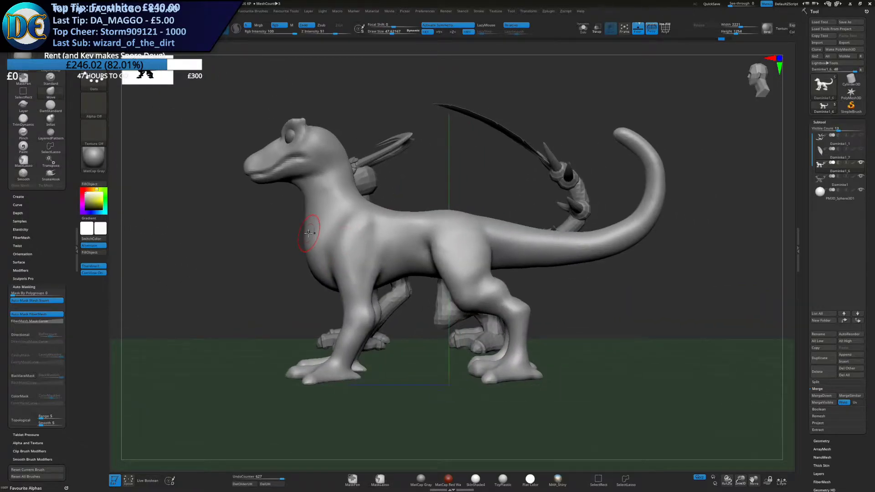
pyautogui.hotkey('ctrl', 'shift', 'z')
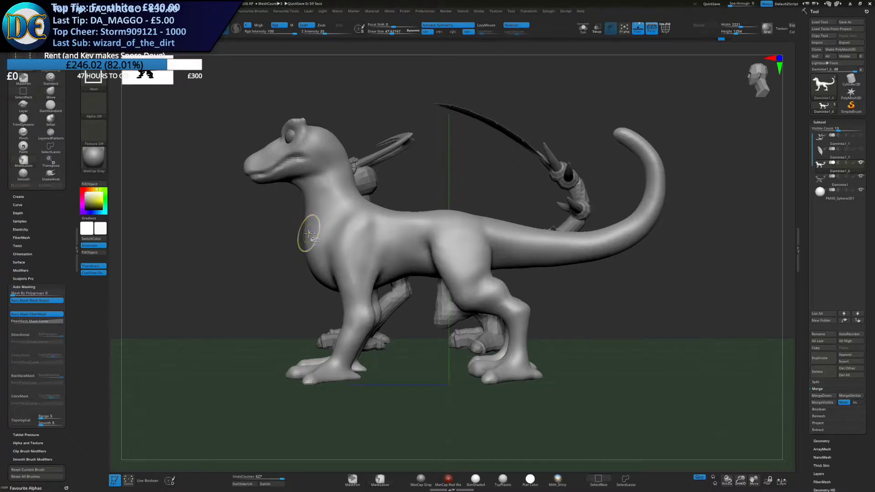
# Append a Ring3D subtool to the creature and scale it down to eye size
pyautogui.moveTo(337, 308); pyautogui.dragTo(441, 304, button='right')
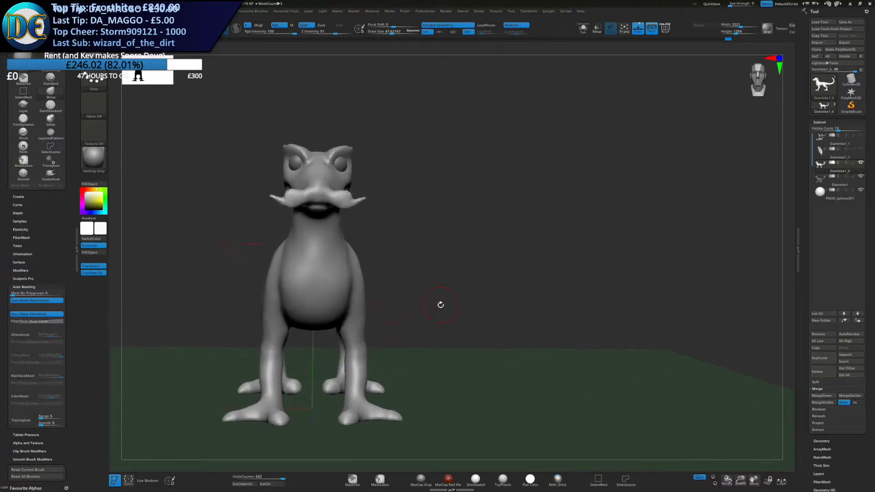
pyautogui.click(847, 355)
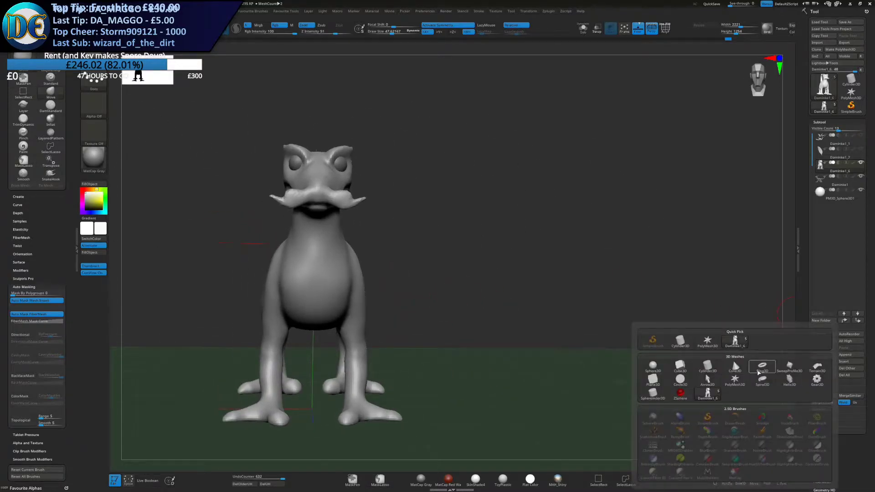
pyautogui.click(757, 373)
pyautogui.press('w')
pyautogui.press('space')
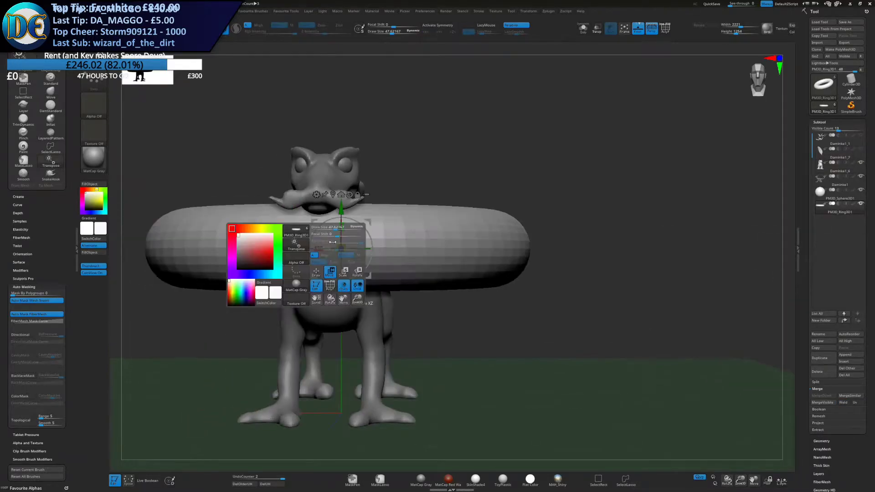
pyautogui.moveTo(342, 249); pyautogui.dragTo(396, 245)
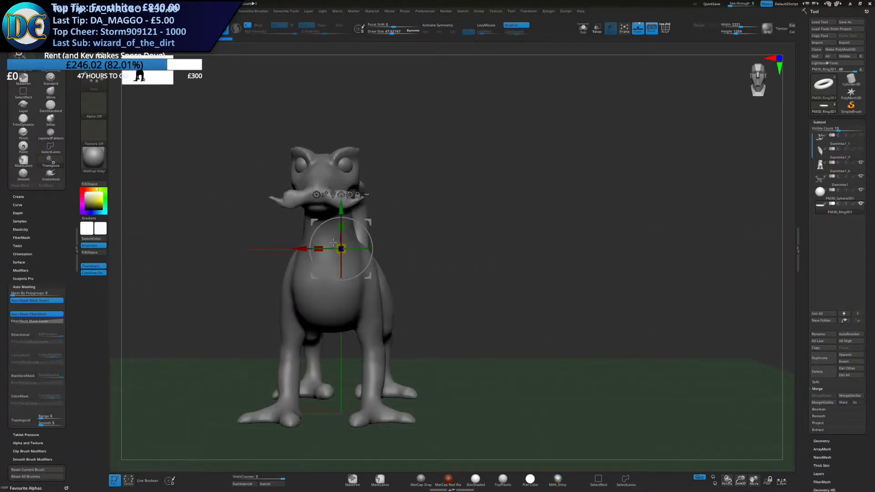
# Move, rotate and scale the ring around the creature's left eye so it forms a monocle
pyautogui.keyDown('shift'); pyautogui.moveTo(401, 224); pyautogui.dragTo(363, 226, button='right'); pyautogui.keyUp('shift')
pyautogui.moveTo(351, 221); pyautogui.dragTo(203, 167)
pyautogui.keyDown('alt'); pyautogui.moveTo(201, 181); pyautogui.dragTo(364, 218, button='right'); pyautogui.keyUp('alt')
pyautogui.moveTo(367, 216); pyautogui.dragTo(325, 205)
pyautogui.keyDown('shift'); pyautogui.moveTo(326, 204); pyautogui.dragTo(367, 206, button='right'); pyautogui.keyUp('shift')
pyautogui.moveTo(369, 205); pyautogui.dragTo(364, 243)
pyautogui.moveTo(389, 196); pyautogui.dragTo(389, 194)
pyautogui.moveTo(385, 231); pyautogui.dragTo(369, 214)
pyautogui.moveTo(369, 214); pyautogui.dragTo(354, 200, button='right')
pyautogui.moveTo(388, 195); pyautogui.dragTo(389, 193)
pyautogui.press('q')
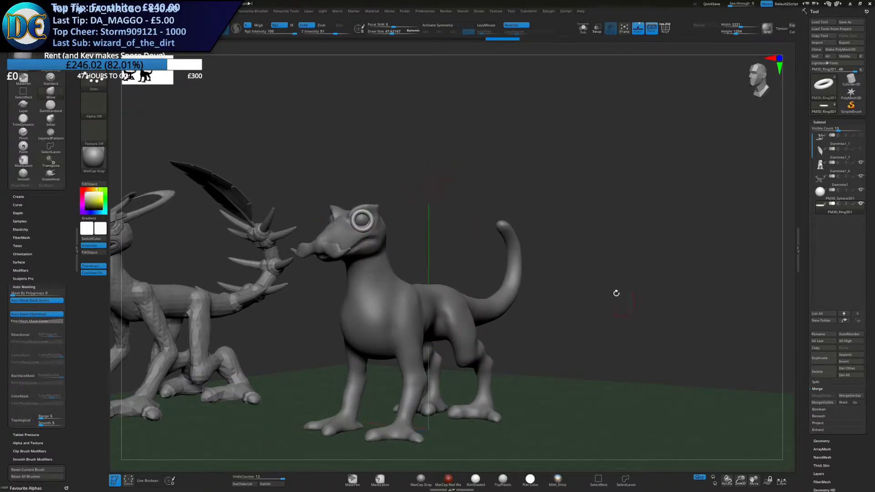
# Append a SphereInder3D subtool, flatten it into a thin disc and shrink it
pyautogui.click(850, 355)
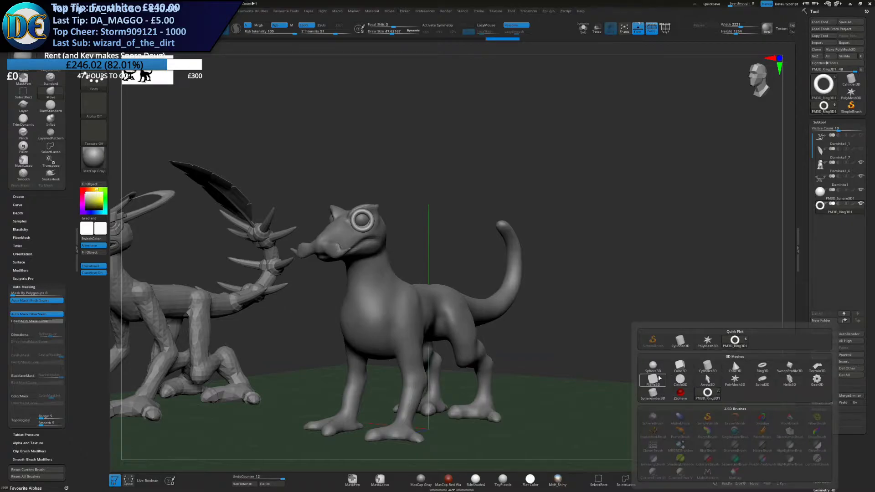
pyautogui.click(662, 393)
pyautogui.press('w')
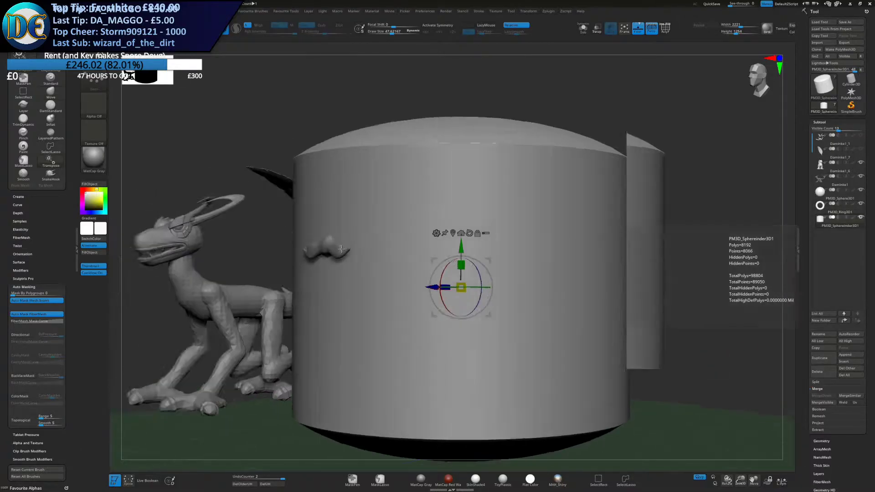
pyautogui.moveTo(544, 265); pyautogui.dragTo(527, 452)
pyautogui.moveTo(543, 290); pyautogui.dragTo(455, 205)
# Turn on symmetry and place the disc on top of the creature's head as a tilted hat brim
pyautogui.click(448, 25)
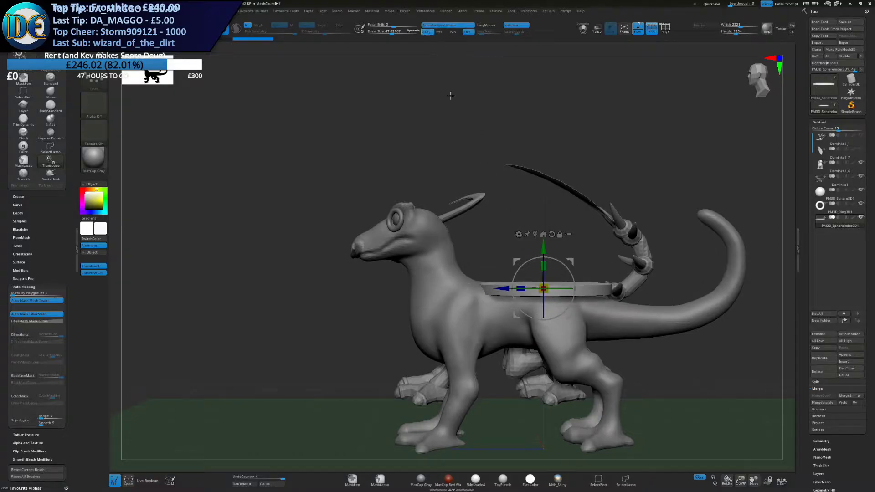
pyautogui.moveTo(505, 288); pyautogui.dragTo(373, 288)
pyautogui.moveTo(411, 249); pyautogui.dragTo(411, 154)
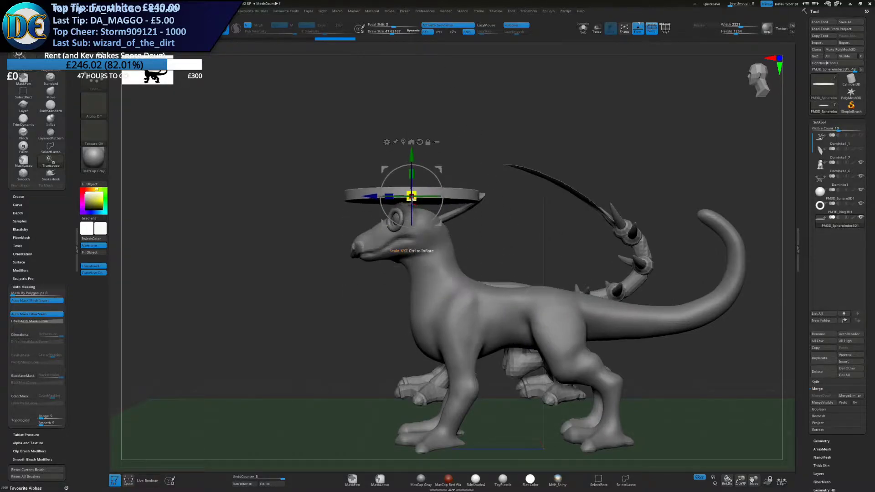
pyautogui.press('q')
pyautogui.press('w')
pyautogui.moveTo(439, 184)
pyautogui.mouseDown()
pyautogui.moveTo(441, 191)
pyautogui.moveTo(449, 178)
pyautogui.mouseUp()
# Raise a tall crown from the brim to form a top hat and fit it to the head
pyautogui.moveTo(335, 211); pyautogui.dragTo(376, 208)
pyautogui.keyDown('shift'); pyautogui.moveTo(376, 208); pyautogui.dragTo(351, 208, button='right'); pyautogui.keyUp('shift')
pyautogui.keyDown('ctrl'); pyautogui.moveTo(415, 168); pyautogui.dragTo(449, 55); pyautogui.keyUp('ctrl')
pyautogui.moveTo(412, 196); pyautogui.dragTo(405, 198)
pyautogui.moveTo(415, 172); pyautogui.dragTo(440, 122)
pyautogui.hotkey('ctrl', 'z')
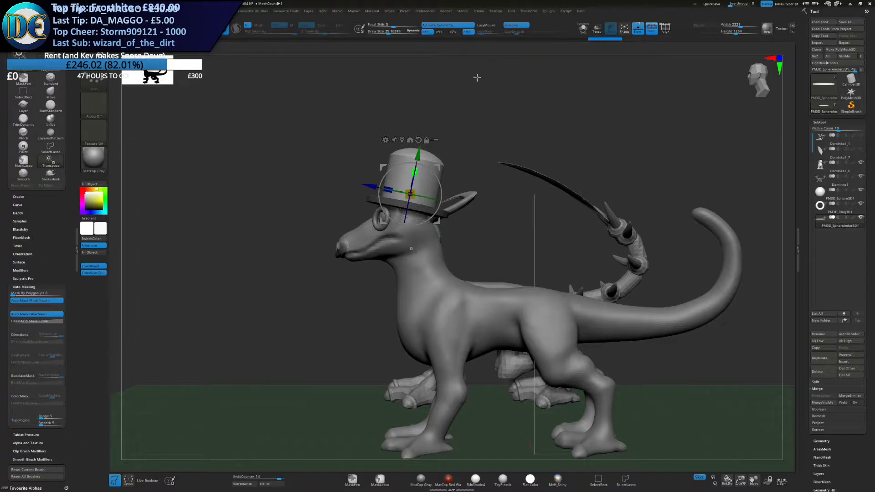
pyautogui.press('q')
pyautogui.moveTo(461, 103)
pyautogui.mouseDown()
pyautogui.moveTo(451, 151)
pyautogui.moveTo(598, 135)
pyautogui.mouseUp()
pyautogui.moveTo(565, 160)
pyautogui.mouseDown()
pyautogui.moveTo(445, 237)
pyautogui.moveTo(347, 235)
pyautogui.moveTo(383, 247)
pyautogui.moveTo(377, 232)
pyautogui.moveTo(386, 231)
pyautogui.moveTo(354, 222)
pyautogui.mouseUp()
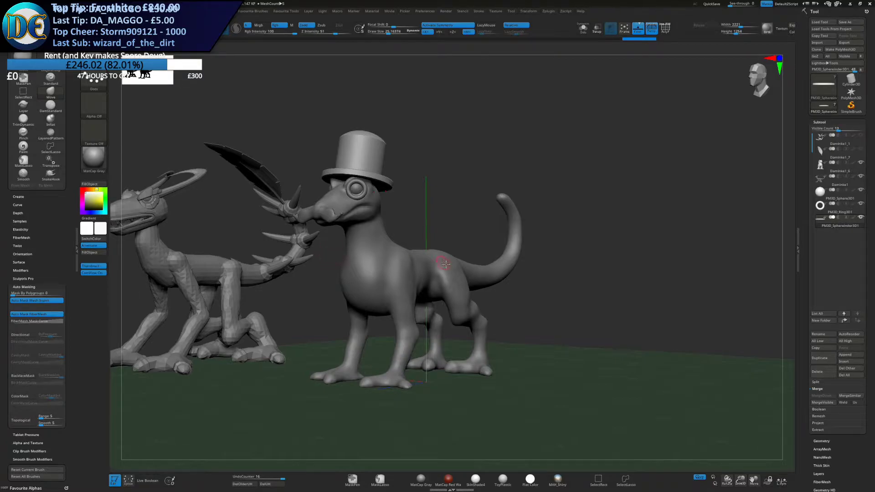
# Select the body and mask along the snout and head to isolate the moustache from the rest of the mesh
pyautogui.keyDown('alt'); pyautogui.click(394, 270); pyautogui.keyUp('alt')
pyautogui.moveTo(381, 239); pyautogui.dragTo(363, 286, button='right')
pyautogui.rightClick(335, 344)
pyautogui.keyDown('ctrl'); pyautogui.moveTo(260, 366); pyautogui.dragTo(263, 367); pyautogui.keyUp('ctrl')
pyautogui.moveTo(293, 283)
pyautogui.mouseDown(button='right')
pyautogui.moveTo(306, 312)
pyautogui.moveTo(272, 310)
pyautogui.mouseUp(button='right')
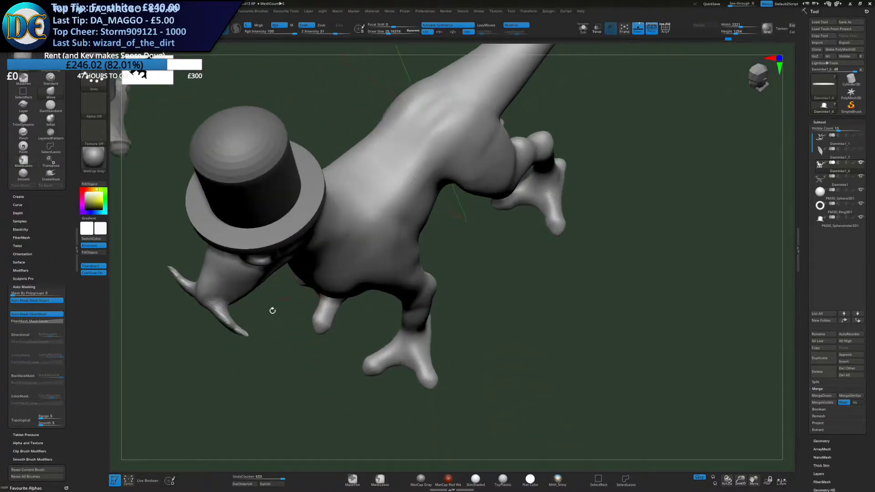
pyautogui.moveTo(245, 306)
pyautogui.keyDown('ctrl'); pyautogui.mouseDown()
pyautogui.moveTo(183, 309)
pyautogui.moveTo(244, 306)
pyautogui.mouseUp(); pyautogui.keyUp('ctrl')
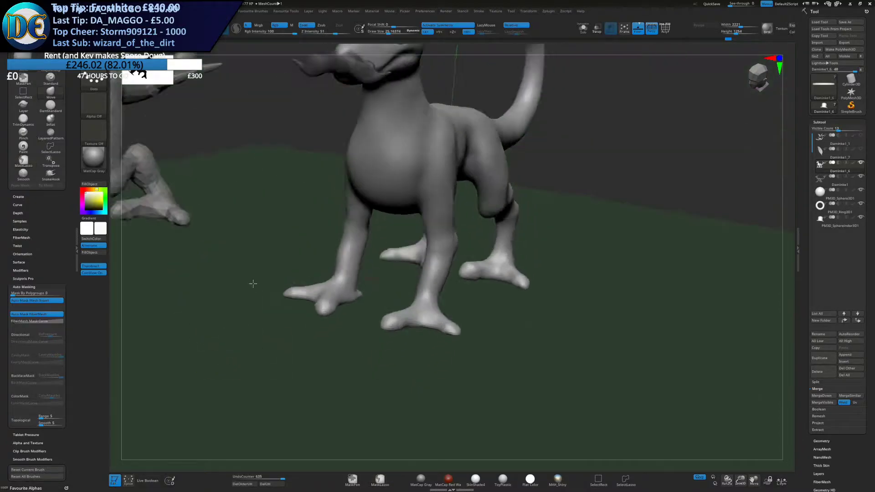
pyautogui.moveTo(253, 284); pyautogui.dragTo(411, 203, button='right')
pyautogui.moveTo(393, 259)
pyautogui.keyDown('ctrl'); pyautogui.mouseDown()
pyautogui.moveTo(413, 230)
pyautogui.moveTo(431, 246)
pyautogui.moveTo(446, 289)
pyautogui.moveTo(393, 308)
pyautogui.moveTo(407, 238)
pyautogui.mouseUp(); pyautogui.keyUp('ctrl')
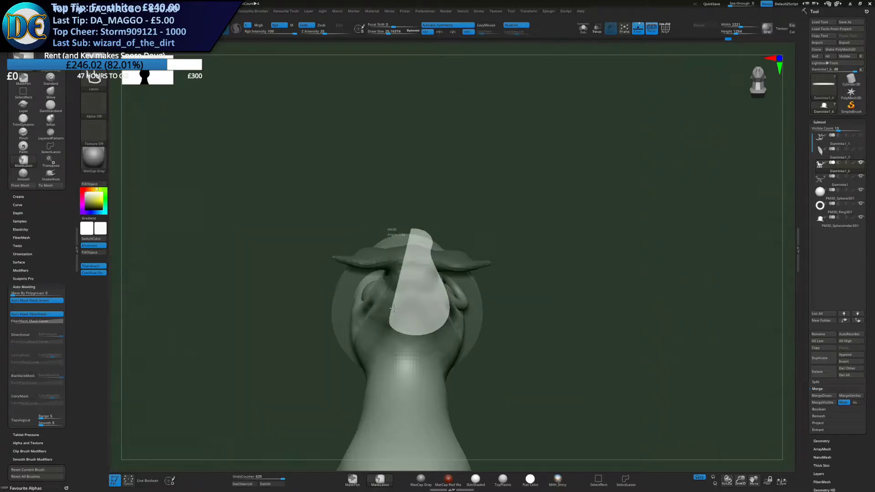
pyautogui.moveTo(405, 203)
pyautogui.mouseDown(button='right')
pyautogui.moveTo(411, 296)
pyautogui.moveTo(338, 282)
pyautogui.mouseUp(button='right')
pyautogui.moveTo(337, 283)
pyautogui.keyDown('ctrl'); pyautogui.mouseDown(button='right')
pyautogui.moveTo(379, 230)
pyautogui.moveTo(460, 231)
pyautogui.mouseUp(button='right'); pyautogui.keyUp('ctrl')
pyautogui.keyDown('alt'); pyautogui.moveTo(460, 232); pyautogui.dragTo(330, 229, button='right'); pyautogui.keyUp('alt')
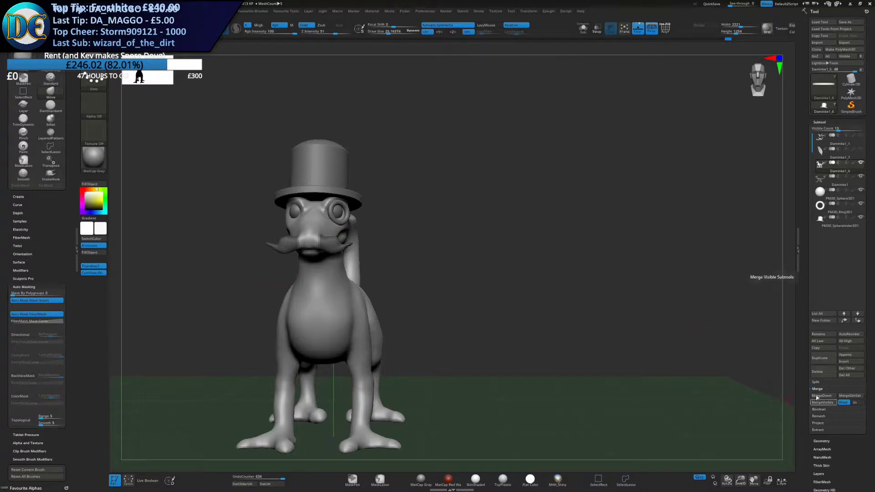
# Split the moustache into its own subtool with Split Unmasked Points and clear the mask
pyautogui.click(816, 382)
pyautogui.click(823, 409)
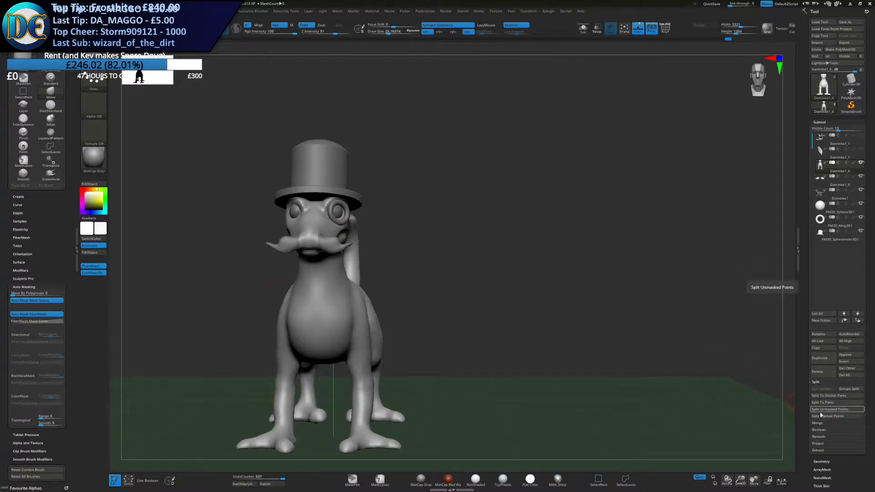
pyautogui.keyDown('ctrl'); pyautogui.moveTo(402, 267); pyautogui.dragTo(370, 233); pyautogui.keyUp('ctrl')
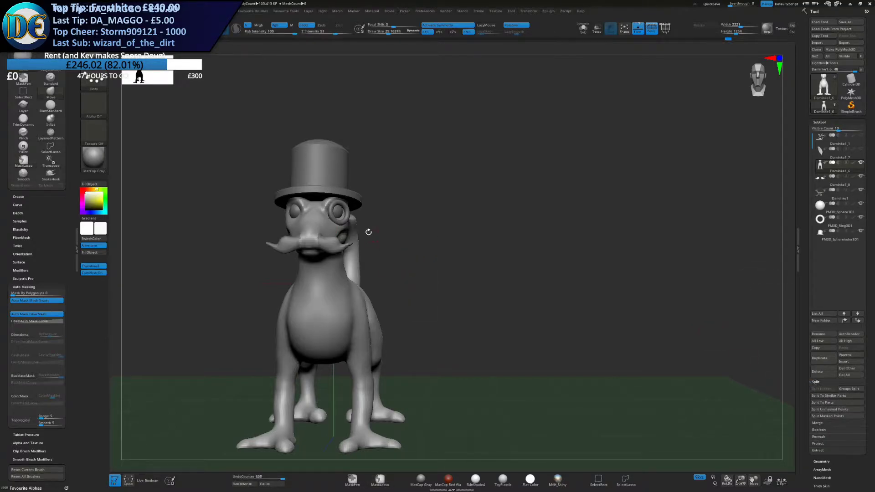
# Select the moustache subtool and adjust its shape against the snout with the Move brush
pyautogui.keyDown('alt'); pyautogui.click(340, 244); pyautogui.keyUp('alt')
pyautogui.keyDown('alt'); pyautogui.moveTo(321, 256); pyautogui.dragTo(398, 240, button='right'); pyautogui.keyUp('alt')
pyautogui.press('s')
pyautogui.keyDown('shift'); pyautogui.moveTo(397, 233); pyautogui.dragTo(403, 230); pyautogui.keyUp('shift')
pyautogui.moveTo(392, 231); pyautogui.dragTo(383, 237, button='right')
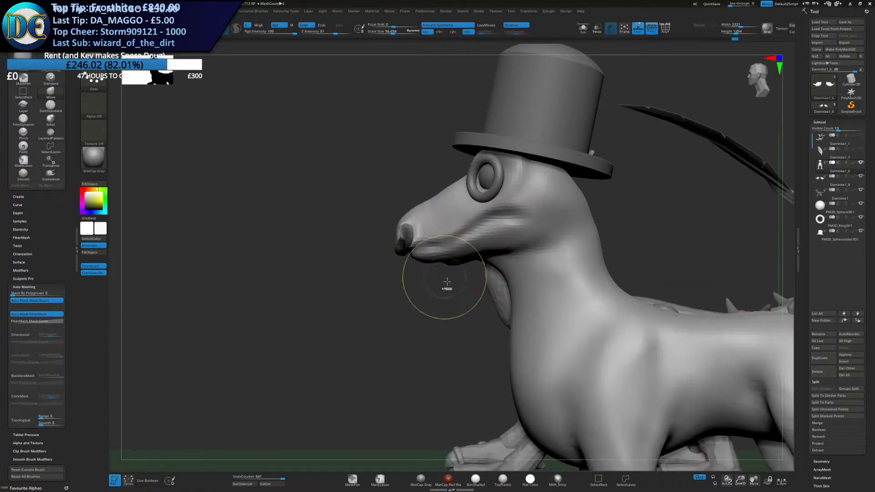
pyautogui.keyDown('ctrl'); pyautogui.moveTo(449, 206); pyautogui.dragTo(352, 221, button='right'); pyautogui.keyUp('ctrl')
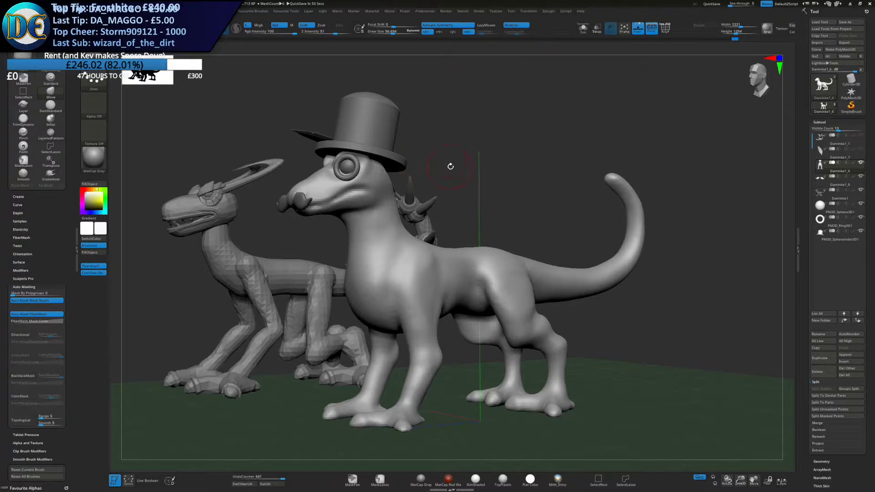
# Create a subtool folder named Dapper and put the moustache, monocle and top hat in it
pyautogui.click(820, 179)
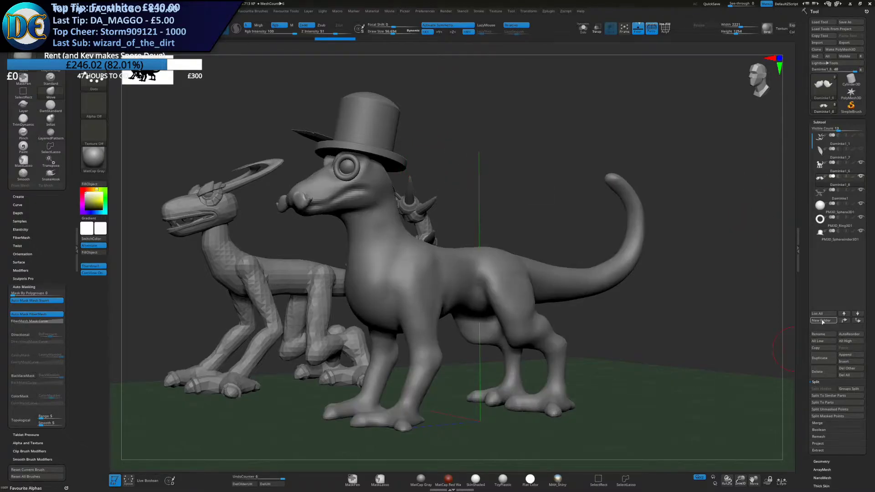
pyautogui.click(823, 321)
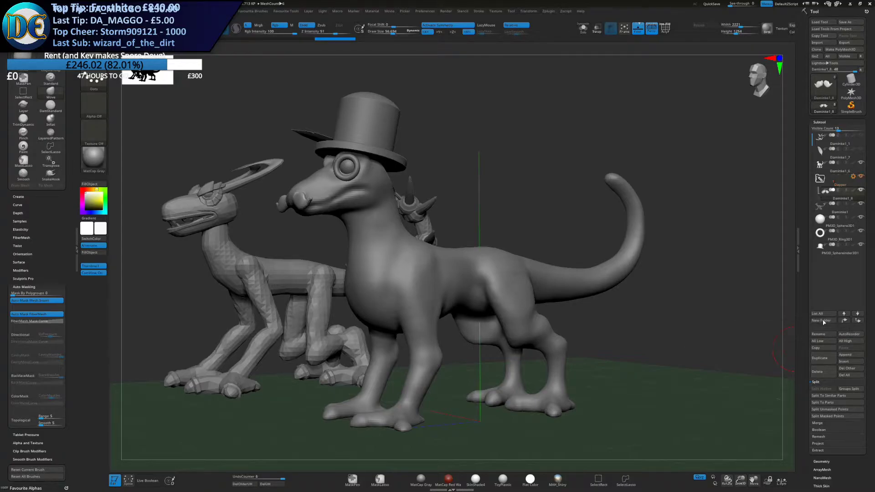
pyautogui.moveTo(838, 237); pyautogui.dragTo(833, 211)
pyautogui.moveTo(823, 245); pyautogui.dragTo(828, 209)
# Toggle the Dapper folder's visibility to compare the creature with and without accessories, leaving them hidden
pyautogui.click(820, 179)
pyautogui.click(862, 177)
pyautogui.click(862, 177)
pyautogui.click(861, 177)
pyautogui.click(862, 177)
pyautogui.click(862, 177)
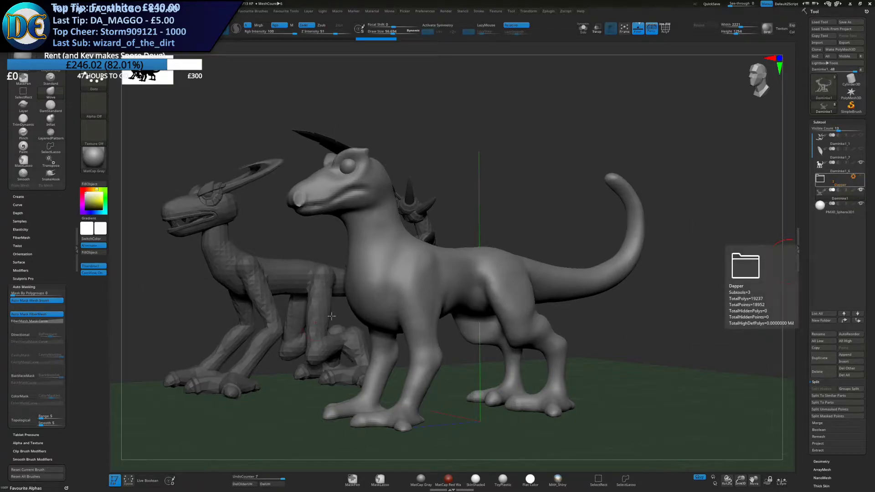
# Select the body and reshape the snout area with the Move brush
pyautogui.keyDown('alt'); pyautogui.click(386, 261); pyautogui.keyUp('alt')
pyautogui.moveTo(272, 182); pyautogui.dragTo(314, 200, button='right')
pyautogui.press('s')
pyautogui.moveTo(317, 195)
pyautogui.mouseDown()
pyautogui.moveTo(288, 215)
pyautogui.moveTo(337, 208)
pyautogui.mouseUp()
pyautogui.press('s')
pyautogui.press('s')
# Define the mouth line and lips along the snout with the DamStandard brush
pyautogui.press('space')
pyautogui.click(298, 246)
pyautogui.moveTo(306, 210)
pyautogui.mouseDown(button='right')
pyautogui.moveTo(310, 219)
pyautogui.moveTo(278, 218)
pyautogui.mouseUp(button='right')
pyautogui.moveTo(306, 212)
pyautogui.mouseDown()
pyautogui.moveTo(345, 211)
pyautogui.moveTo(382, 187)
pyautogui.mouseUp()
pyautogui.moveTo(385, 186); pyautogui.dragTo(353, 203, button='right')
pyautogui.keyDown('alt'); pyautogui.moveTo(306, 219); pyautogui.dragTo(353, 219); pyautogui.keyUp('alt')
pyautogui.hotkey('ctrl', 'z')
pyautogui.hotkey('ctrl', 'z')
pyautogui.hotkey('ctrl', 'z')
pyautogui.moveTo(319, 214)
pyautogui.keyDown('ctrl'); pyautogui.mouseDown(button='right')
pyautogui.moveTo(318, 236)
pyautogui.moveTo(318, 219)
pyautogui.mouseUp(button='right'); pyautogui.keyUp('ctrl')
pyautogui.keyDown('alt'); pyautogui.moveTo(307, 209); pyautogui.dragTo(339, 209); pyautogui.keyUp('alt')
pyautogui.keyDown('alt'); pyautogui.moveTo(324, 210); pyautogui.dragTo(368, 203); pyautogui.keyUp('alt')
pyautogui.keyDown('alt'); pyautogui.moveTo(344, 206); pyautogui.dragTo(379, 201); pyautogui.keyUp('alt')
# Show the Dapper folder's accessories on the creature again
pyautogui.click(861, 176)
pyautogui.keyDown('ctrl'); pyautogui.moveTo(524, 327); pyautogui.dragTo(306, 294, button='right'); pyautogui.keyUp('ctrl')
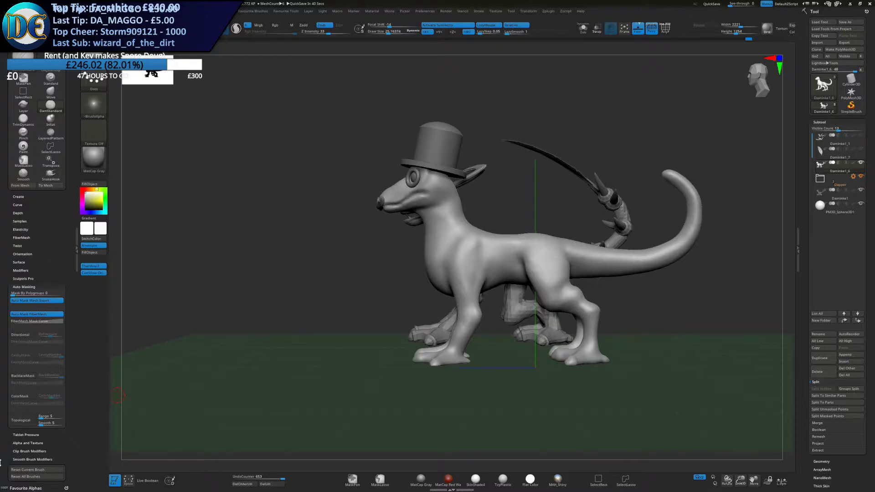
pyautogui.moveTo(254, 399); pyautogui.dragTo(301, 373)
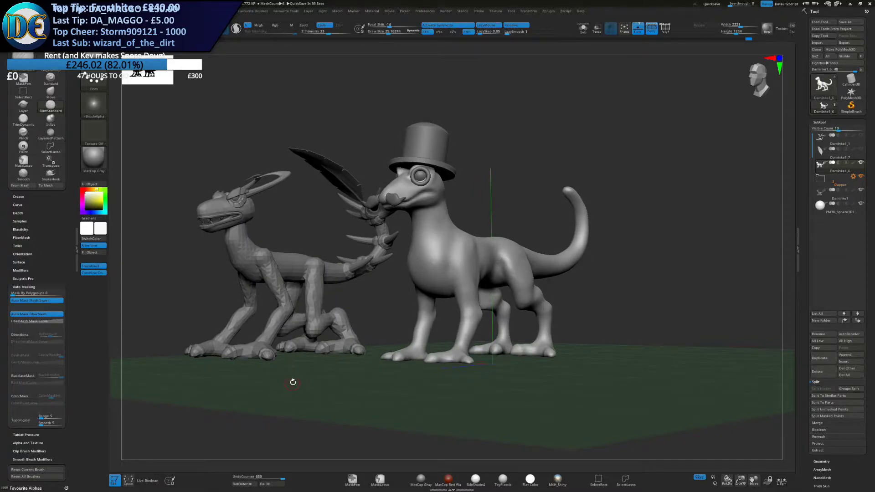
# Examine the creature's body proportions from the front quarter and the side
pyautogui.moveTo(457, 322); pyautogui.dragTo(349, 282)
pyautogui.moveTo(380, 315)
pyautogui.keyDown('alt'); pyautogui.mouseDown()
pyautogui.moveTo(399, 263)
pyautogui.moveTo(391, 251)
pyautogui.mouseUp(); pyautogui.keyUp('alt')
pyautogui.press('space')
pyautogui.click(442, 294)
pyautogui.press('space')
pyautogui.click(362, 311)
pyautogui.press('s')
pyautogui.moveTo(391, 251)
pyautogui.keyDown('ctrl'); pyautogui.mouseDown(button='right')
pyautogui.moveTo(364, 292)
pyautogui.moveTo(401, 264)
pyautogui.moveTo(392, 256)
pyautogui.moveTo(382, 311)
pyautogui.mouseUp(button='right'); pyautogui.keyUp('ctrl')
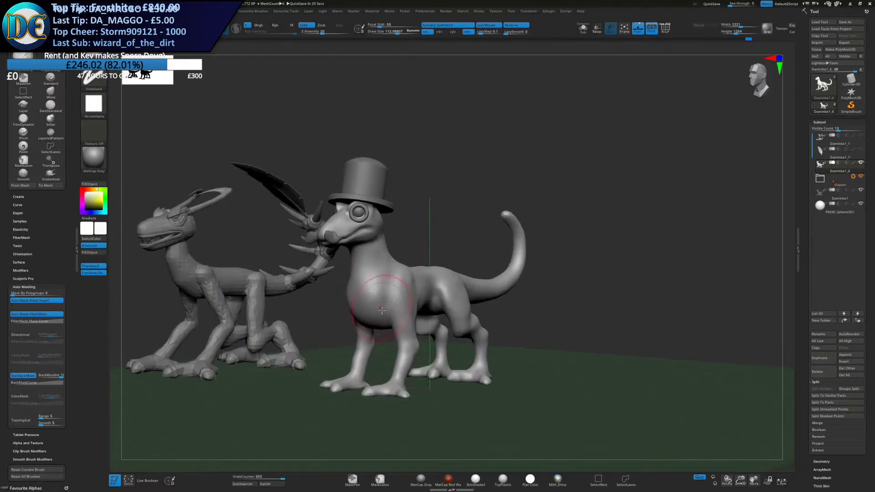
pyautogui.moveTo(528, 148); pyautogui.dragTo(652, 160, button='right')
pyautogui.moveTo(823, 86)
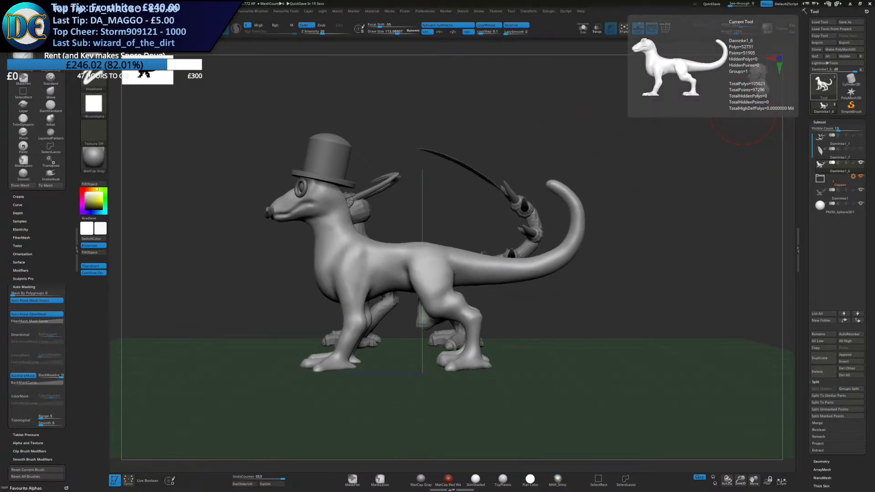
# Lasso-mask the hindquarters and tail, then invert the mask to protect the front half of the body
pyautogui.keyDown('alt'); pyautogui.moveTo(466, 218); pyautogui.dragTo(502, 221, button='right'); pyautogui.keyUp('alt')
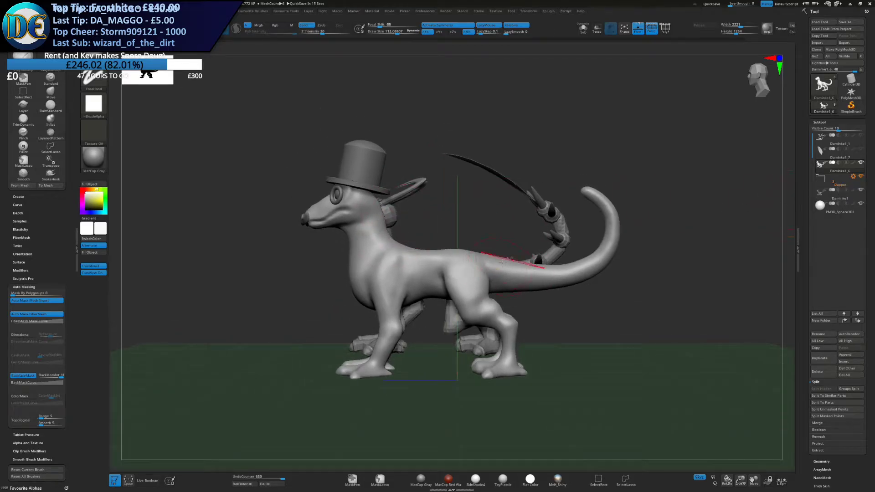
pyautogui.keyDown('alt'); pyautogui.moveTo(517, 266); pyautogui.dragTo(502, 199, button='right'); pyautogui.keyUp('alt')
pyautogui.moveTo(655, 77)
pyautogui.keyDown('ctrl'); pyautogui.mouseDown()
pyautogui.moveTo(398, 282)
pyautogui.moveTo(580, 312)
pyautogui.moveTo(660, 105)
pyautogui.moveTo(428, 109)
pyautogui.moveTo(701, 298)
pyautogui.moveTo(693, 301)
pyautogui.mouseUp(); pyautogui.keyUp('ctrl')
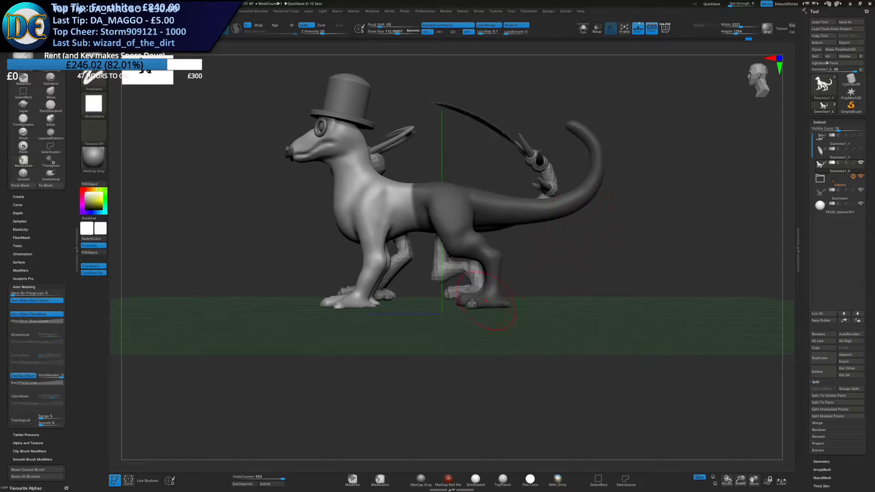
pyautogui.press('w')
pyautogui.keyDown('ctrl'); pyautogui.moveTo(454, 210); pyautogui.dragTo(460, 254); pyautogui.keyUp('ctrl')
pyautogui.hotkey('ctrl', 'z')
pyautogui.hotkey('ctrl', 'z')
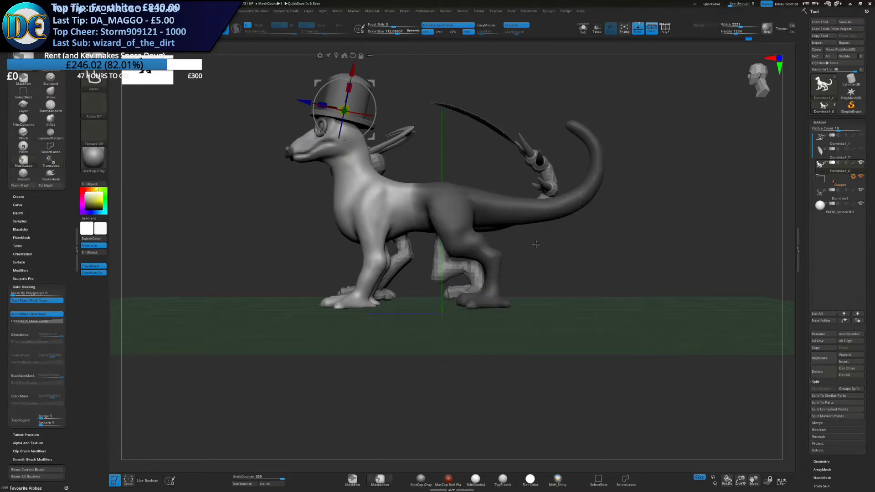
pyautogui.keyDown('ctrl'); pyautogui.moveTo(536, 243); pyautogui.dragTo(533, 252); pyautogui.keyUp('ctrl')
pyautogui.hotkey('ctrl', 'z')
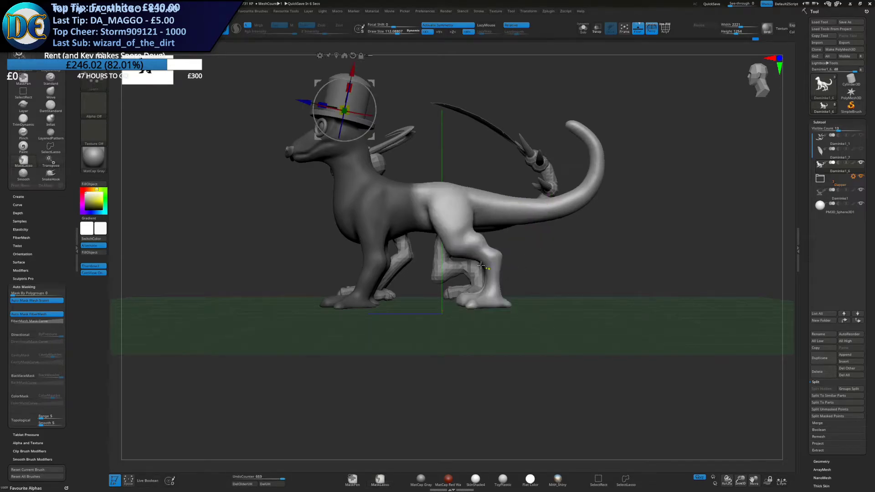
# Move the unmasked hindquarters and tail backward with the gizmo to lengthen the torso
pyautogui.keyDown('alt'); pyautogui.click(499, 256); pyautogui.keyUp('alt')
pyautogui.keyDown('alt'); pyautogui.moveTo(526, 213); pyautogui.dragTo(524, 174); pyautogui.keyUp('alt')
pyautogui.click(534, 159)
pyautogui.click(526, 159)
pyautogui.keyDown('alt'); pyautogui.moveTo(468, 211); pyautogui.dragTo(453, 227); pyautogui.keyUp('alt')
pyautogui.moveTo(375, 201); pyautogui.dragTo(394, 201)
pyautogui.press('space')
pyautogui.click(385, 231)
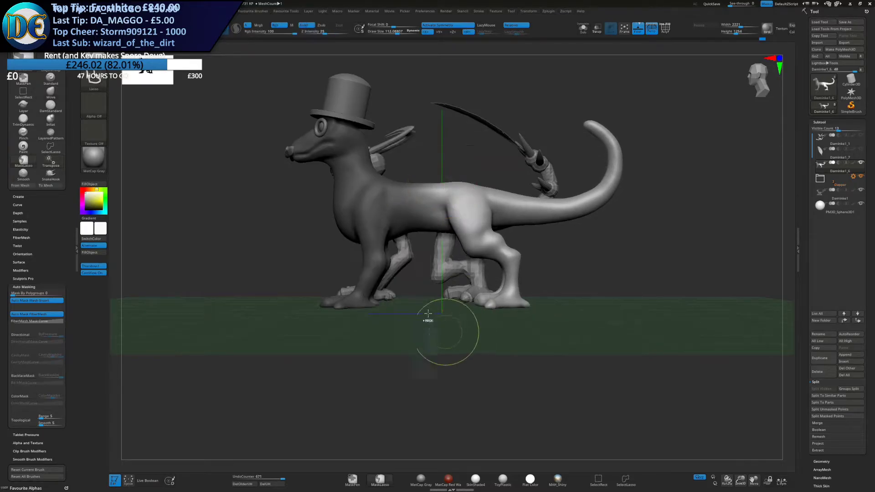
# Clear the mask and blend the stretched torso between the front and hind legs with large brush strokes
pyautogui.press('space')
pyautogui.press('s')
pyautogui.click(412, 229)
pyautogui.moveTo(412, 233)
pyautogui.mouseDown()
pyautogui.moveTo(410, 241)
pyautogui.moveTo(417, 235)
pyautogui.mouseUp()
pyautogui.moveTo(415, 257)
pyautogui.mouseDown(button='right')
pyautogui.moveTo(420, 203)
pyautogui.moveTo(416, 220)
pyautogui.mouseUp(button='right')
pyautogui.press('s')
pyautogui.click(408, 229)
pyautogui.moveTo(416, 220); pyautogui.dragTo(421, 221)
pyautogui.moveTo(421, 218)
pyautogui.keyDown('ctrl'); pyautogui.mouseDown(button='right')
pyautogui.moveTo(418, 180)
pyautogui.moveTo(359, 354)
pyautogui.mouseUp(button='right'); pyautogui.keyUp('ctrl')
# Reshape the shoulder and upper front leg with the Move brush
pyautogui.moveTo(300, 326)
pyautogui.mouseDown(button='right')
pyautogui.moveTo(393, 316)
pyautogui.moveTo(498, 267)
pyautogui.mouseUp(button='right')
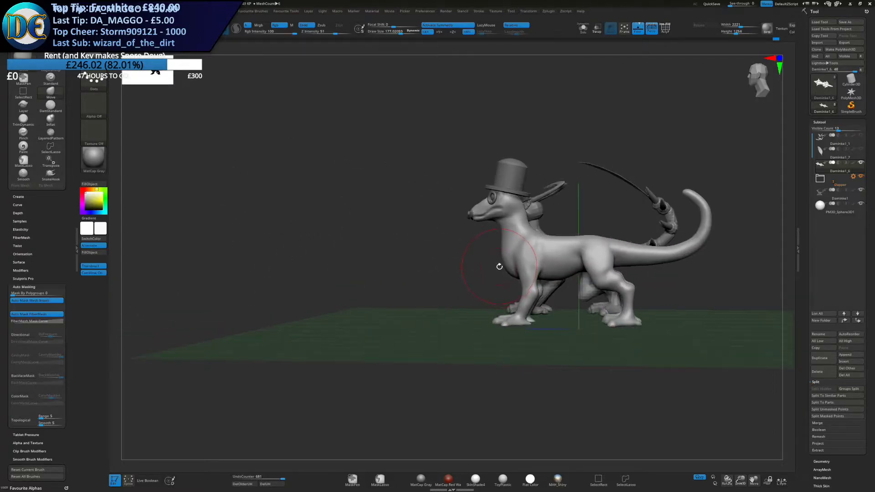
pyautogui.moveTo(585, 279)
pyautogui.keyDown('alt'); pyautogui.mouseDown(button='right')
pyautogui.moveTo(401, 230)
pyautogui.moveTo(394, 238)
pyautogui.moveTo(412, 227)
pyautogui.mouseUp(button='right'); pyautogui.keyUp('alt')
pyautogui.moveTo(361, 217); pyautogui.dragTo(365, 216)
pyautogui.moveTo(365, 217); pyautogui.dragTo(319, 225, button='right')
pyautogui.press('s')
pyautogui.moveTo(364, 224); pyautogui.dragTo(359, 229)
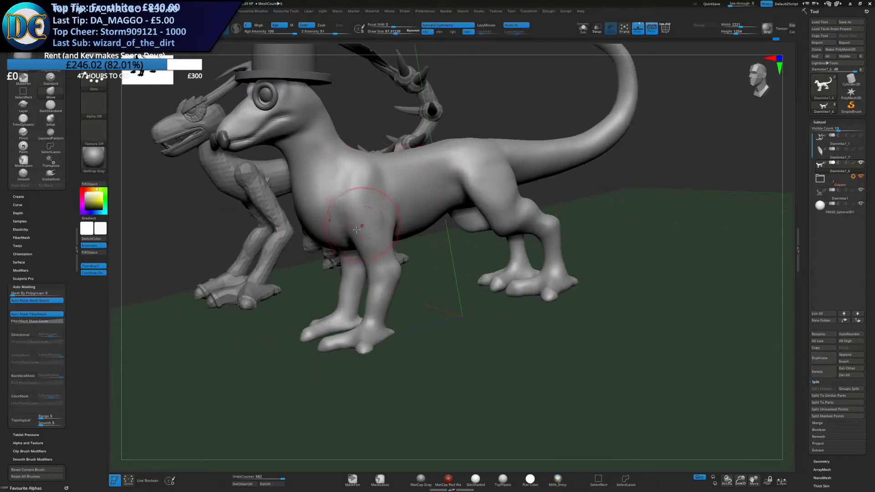
pyautogui.moveTo(335, 245); pyautogui.dragTo(123, 360, button='right')
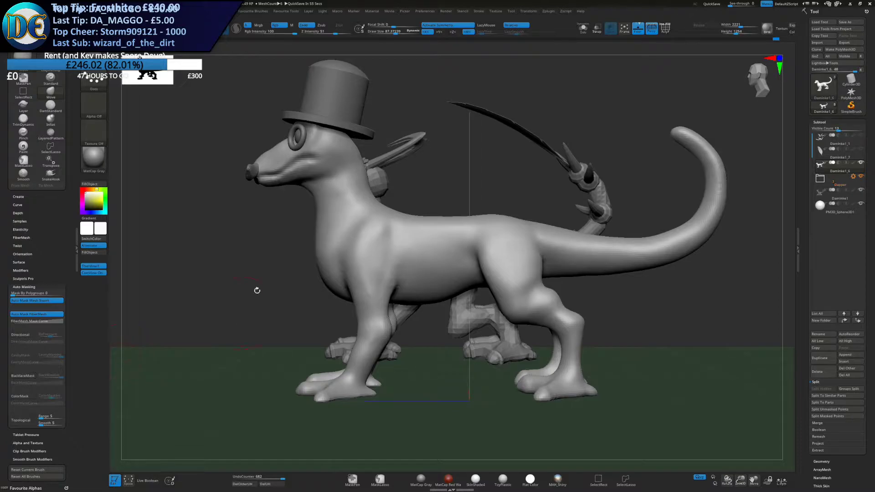
# Build up the volume of the shoulder and chest above the front leg with the clay brush
pyautogui.press('space')
pyautogui.click(371, 332)
pyautogui.moveTo(371, 332); pyautogui.dragTo(397, 272, button='right')
pyautogui.press('s')
pyautogui.moveTo(396, 273); pyautogui.dragTo(401, 248)
pyautogui.moveTo(401, 250)
pyautogui.mouseDown(button='right')
pyautogui.moveTo(440, 269)
pyautogui.moveTo(395, 254)
pyautogui.moveTo(410, 235)
pyautogui.moveTo(392, 263)
pyautogui.moveTo(386, 255)
pyautogui.mouseUp(button='right')
pyautogui.press('space')
pyautogui.click(371, 291)
pyautogui.moveTo(371, 291); pyautogui.dragTo(380, 240, button='right')
pyautogui.press('s')
pyautogui.moveTo(380, 241); pyautogui.dragTo(383, 241)
pyautogui.moveTo(419, 218)
pyautogui.mouseDown()
pyautogui.moveTo(405, 271)
pyautogui.moveTo(395, 235)
pyautogui.moveTo(387, 255)
pyautogui.mouseUp()
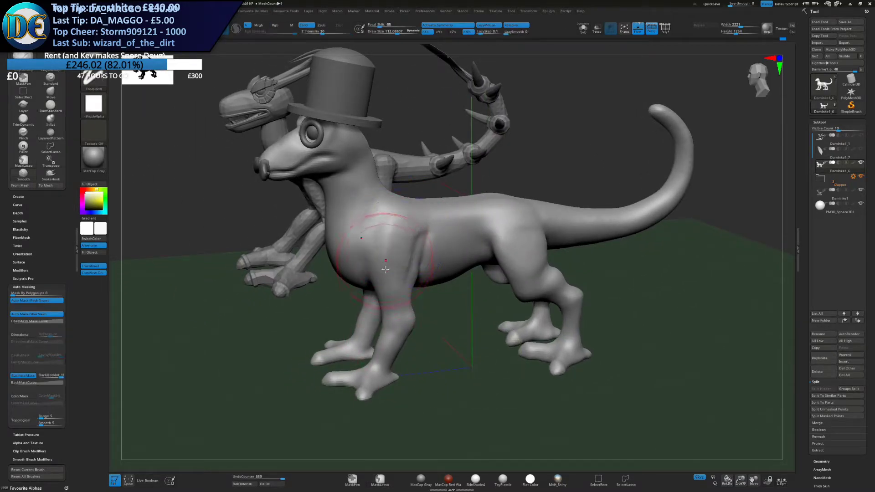
# Add a clay stroke to the shoulder and upper front leg to refine its form
pyautogui.moveTo(385, 268); pyautogui.dragTo(408, 260, button='right')
pyautogui.press('s')
pyautogui.moveTo(408, 259); pyautogui.dragTo(423, 234)
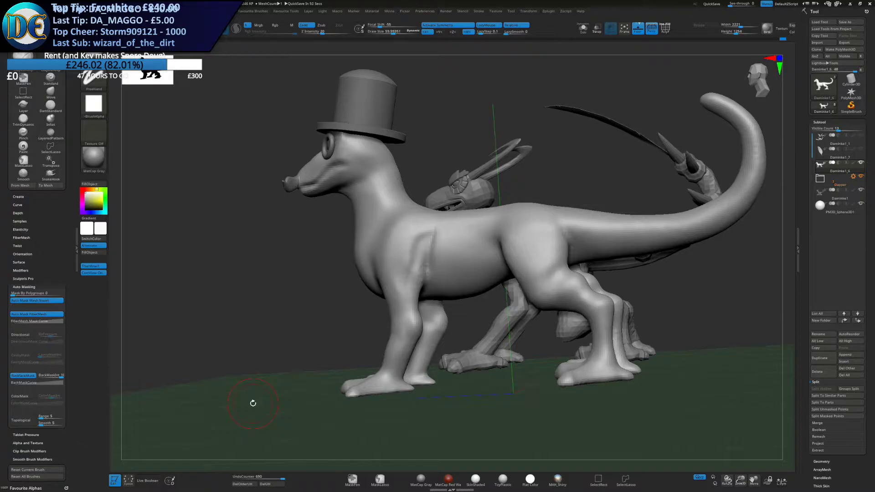
pyautogui.moveTo(330, 239); pyautogui.dragTo(393, 269)
pyautogui.press('space')
pyautogui.moveTo(453, 285)
pyautogui.keyDown('shift'); pyautogui.mouseDown(button='right')
pyautogui.moveTo(418, 250)
pyautogui.moveTo(455, 262)
pyautogui.moveTo(418, 242)
pyautogui.moveTo(431, 274)
pyautogui.mouseUp(button='right'); pyautogui.keyUp('shift')
# Build up the inner thighs of the hind legs from beneath with the clay brush
pyautogui.moveTo(431, 273)
pyautogui.mouseDown(button='right')
pyautogui.moveTo(438, 223)
pyautogui.moveTo(417, 219)
pyautogui.moveTo(422, 248)
pyautogui.moveTo(474, 198)
pyautogui.mouseUp(button='right')
pyautogui.press('space')
pyautogui.moveTo(445, 221); pyautogui.dragTo(494, 308)
pyautogui.moveTo(492, 303)
pyautogui.mouseDown(button='right')
pyautogui.moveTo(461, 255)
pyautogui.moveTo(460, 269)
pyautogui.mouseUp(button='right')
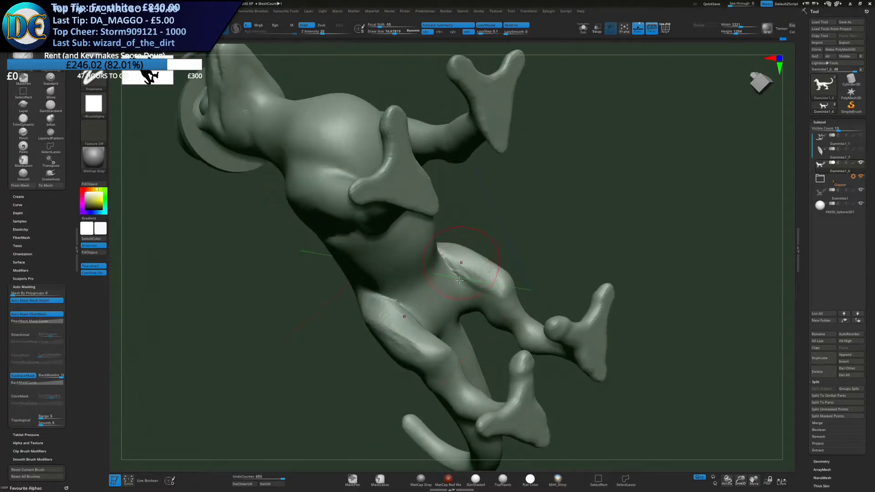
pyautogui.moveTo(489, 288)
pyautogui.mouseDown()
pyautogui.moveTo(483, 281)
pyautogui.moveTo(490, 292)
pyautogui.mouseUp()
pyautogui.moveTo(456, 273)
pyautogui.keyDown('ctrl'); pyautogui.mouseDown(button='right')
pyautogui.moveTo(437, 246)
pyautogui.moveTo(362, 271)
pyautogui.mouseUp(button='right'); pyautogui.keyUp('ctrl')
# Reshape the back of the hind leg between thigh and hock with the Move brush
pyautogui.press('space')
pyautogui.click(465, 278)
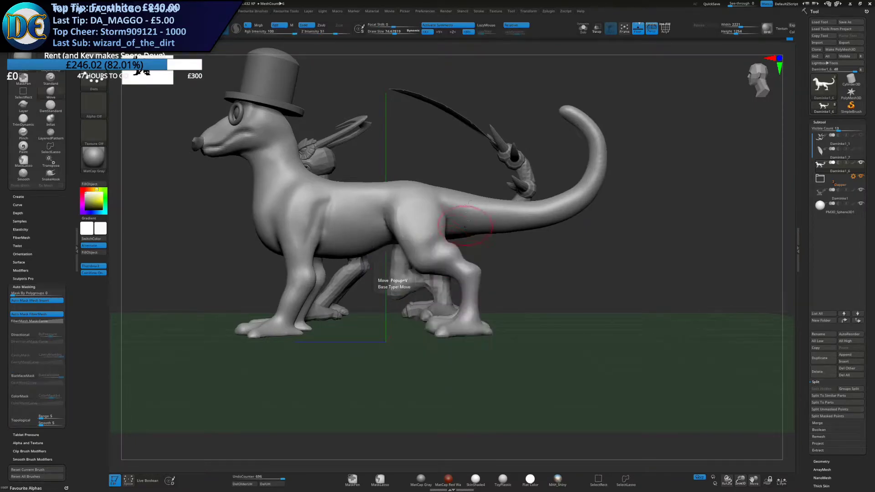
pyautogui.keyDown('ctrl'); pyautogui.moveTo(455, 228); pyautogui.dragTo(451, 259, button='right'); pyautogui.keyUp('ctrl')
pyautogui.press('[')
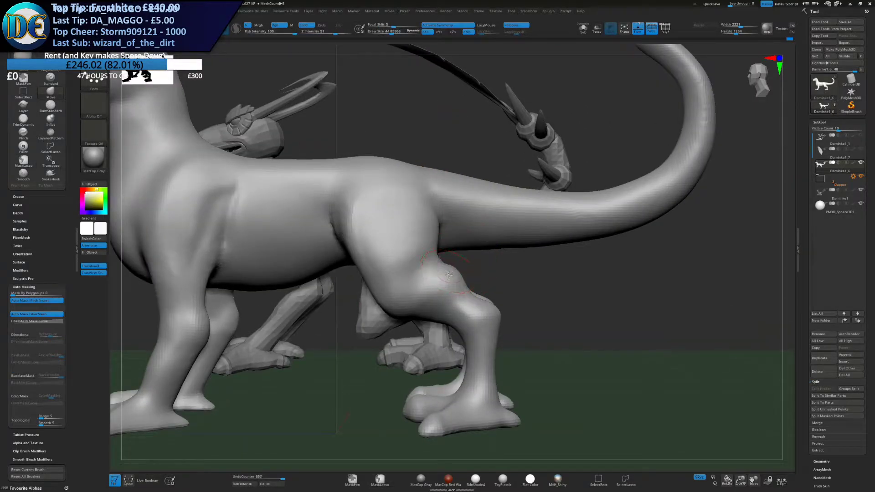
pyautogui.moveTo(455, 269); pyautogui.dragTo(452, 274)
pyautogui.moveTo(451, 274); pyautogui.dragTo(423, 276, button='right')
pyautogui.press(']')
pyautogui.moveTo(446, 281); pyautogui.dragTo(453, 284)
# Build up the hock and lower hind leg with the clay brush and smooth the surface
pyautogui.moveTo(453, 284)
pyautogui.mouseDown(button='right')
pyautogui.moveTo(465, 332)
pyautogui.moveTo(462, 281)
pyautogui.moveTo(435, 288)
pyautogui.moveTo(487, 276)
pyautogui.mouseUp(button='right')
pyautogui.press('space')
pyautogui.click(444, 325)
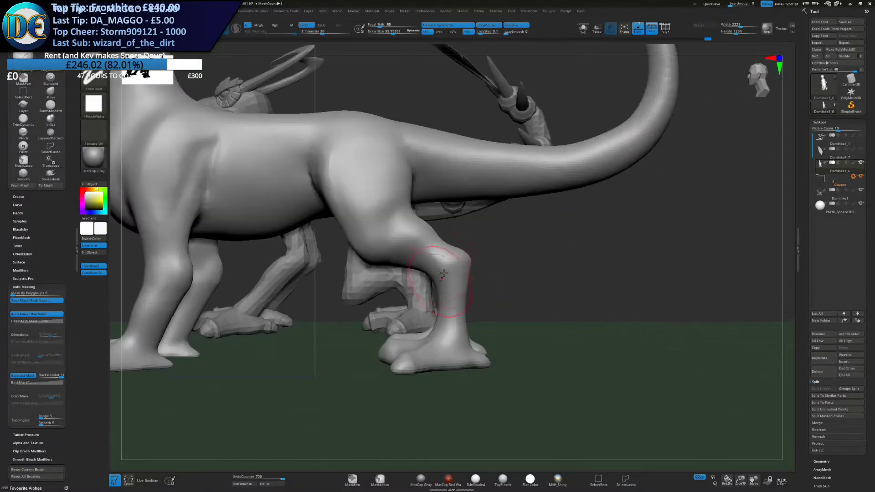
pyautogui.moveTo(458, 308); pyautogui.dragTo(451, 278)
pyautogui.moveTo(450, 260)
pyautogui.keyDown('shift'); pyautogui.mouseDown()
pyautogui.moveTo(452, 291)
pyautogui.moveTo(458, 269)
pyautogui.mouseUp(); pyautogui.keyUp('shift')
pyautogui.moveTo(460, 269); pyautogui.dragTo(431, 268, button='right')
pyautogui.moveTo(531, 267); pyautogui.dragTo(538, 292)
pyautogui.moveTo(540, 246)
pyautogui.keyDown('shift'); pyautogui.mouseDown()
pyautogui.moveTo(538, 267)
pyautogui.moveTo(531, 249)
pyautogui.mouseUp(); pyautogui.keyUp('shift')
pyautogui.moveTo(540, 267); pyautogui.dragTo(431, 262, button='right')
pyautogui.keyDown('shift'); pyautogui.moveTo(422, 252); pyautogui.dragTo(430, 268); pyautogui.keyUp('shift')
pyautogui.moveTo(388, 264)
pyautogui.mouseDown(button='right')
pyautogui.moveTo(478, 250)
pyautogui.moveTo(468, 259)
pyautogui.mouseUp(button='right')
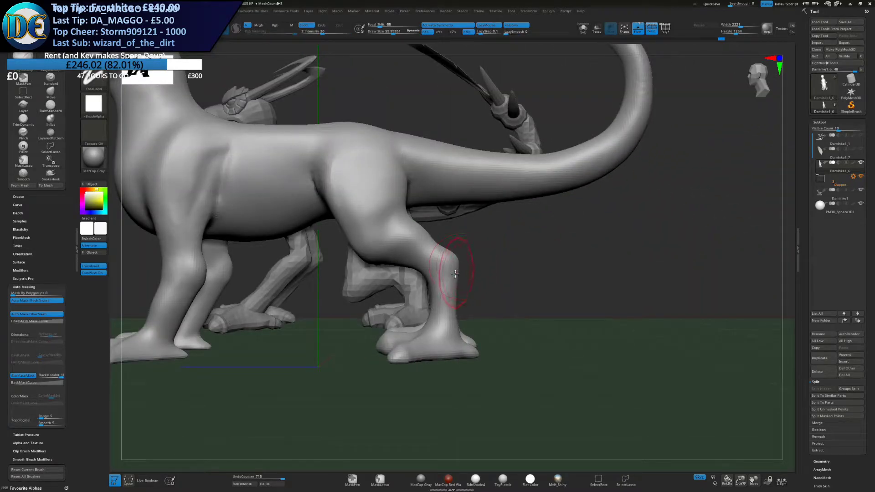
pyautogui.moveTo(447, 282); pyautogui.dragTo(439, 332)
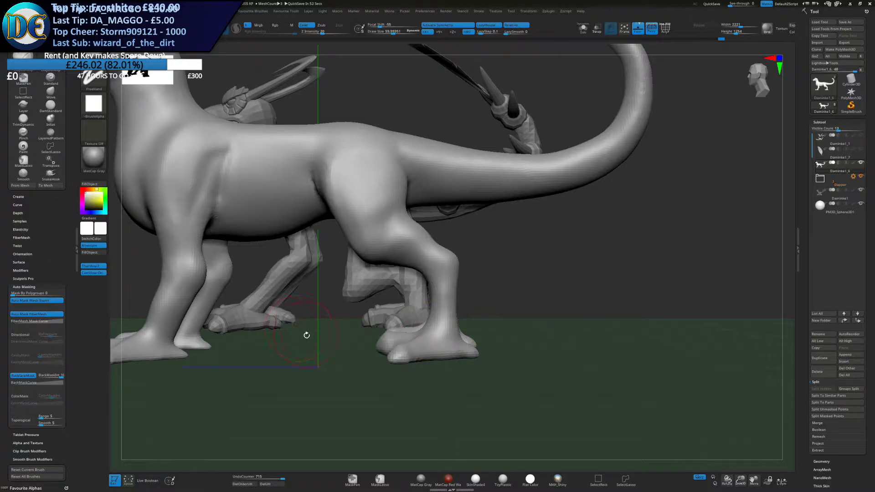
# Add clay strokes from beneath along the inner sides of the hind legs
pyautogui.moveTo(312, 339); pyautogui.dragTo(310, 341)
pyautogui.moveTo(295, 331); pyautogui.dragTo(384, 254)
pyautogui.moveTo(385, 254)
pyautogui.keyDown('ctrl'); pyautogui.mouseDown(button='right')
pyautogui.moveTo(385, 261)
pyautogui.moveTo(415, 234)
pyautogui.mouseUp(button='right'); pyautogui.keyUp('ctrl')
pyautogui.press('s')
pyautogui.moveTo(416, 233); pyautogui.dragTo(420, 234)
pyautogui.moveTo(419, 234)
pyautogui.mouseDown(button='right')
pyautogui.moveTo(443, 244)
pyautogui.moveTo(418, 241)
pyautogui.moveTo(417, 272)
pyautogui.mouseUp(button='right')
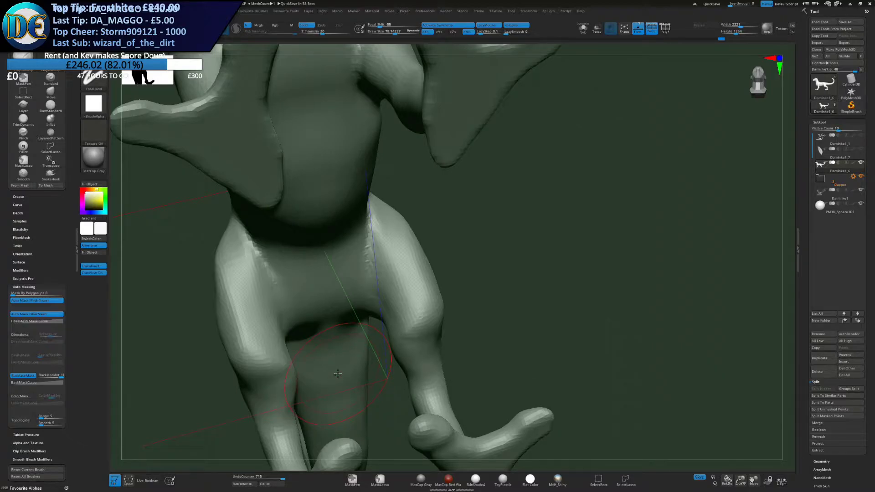
pyautogui.moveTo(474, 273)
pyautogui.mouseDown()
pyautogui.moveTo(424, 224)
pyautogui.moveTo(401, 219)
pyautogui.moveTo(417, 196)
pyautogui.mouseUp()
pyautogui.moveTo(417, 196)
pyautogui.mouseDown(button='right')
pyautogui.moveTo(409, 286)
pyautogui.moveTo(391, 187)
pyautogui.moveTo(382, 346)
pyautogui.moveTo(376, 271)
pyautogui.moveTo(292, 328)
pyautogui.moveTo(387, 268)
pyautogui.moveTo(422, 270)
pyautogui.moveTo(391, 274)
pyautogui.mouseUp(button='right')
pyautogui.press('s')
pyautogui.moveTo(393, 268)
pyautogui.mouseDown()
pyautogui.moveTo(390, 242)
pyautogui.moveTo(396, 264)
pyautogui.mouseUp()
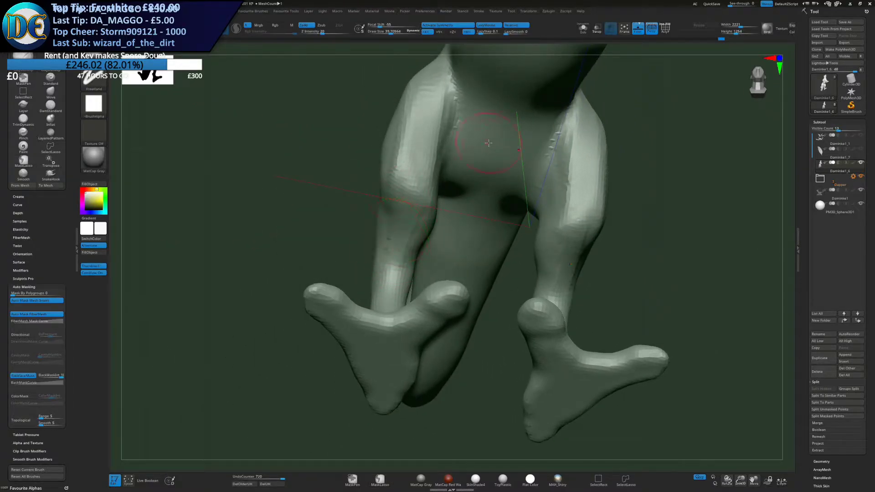
pyautogui.moveTo(839, 167)
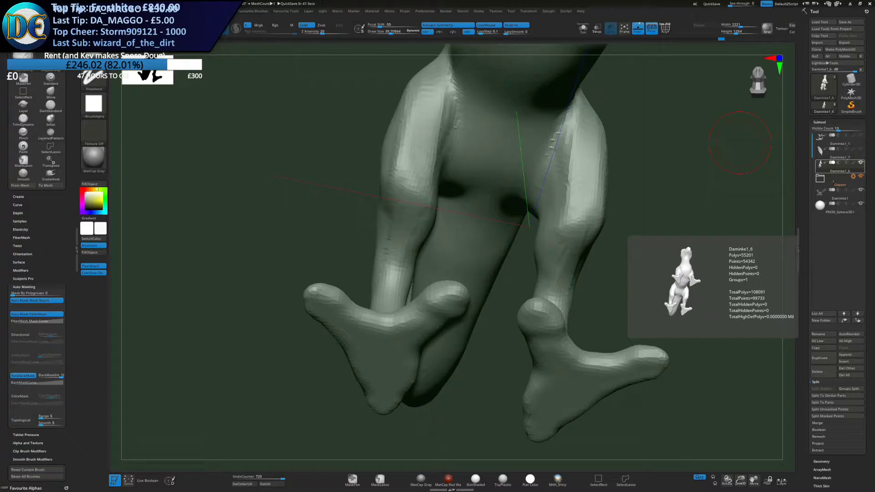
# Build up the front of the hind thighs and shins with clay strokes and smooth them
pyautogui.moveTo(175, 294)
pyautogui.mouseDown()
pyautogui.moveTo(203, 301)
pyautogui.moveTo(335, 285)
pyautogui.moveTo(354, 223)
pyautogui.mouseUp()
pyautogui.moveTo(219, 201); pyautogui.dragTo(183, 207)
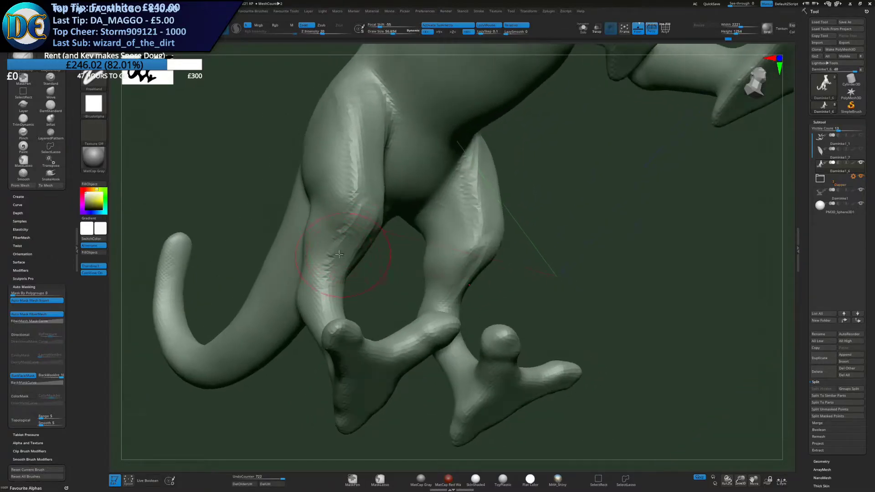
pyautogui.moveTo(210, 255); pyautogui.dragTo(173, 248)
pyautogui.moveTo(369, 232)
pyautogui.mouseDown()
pyautogui.moveTo(350, 275)
pyautogui.moveTo(358, 130)
pyautogui.mouseUp()
pyautogui.moveTo(191, 236)
pyautogui.keyDown('alt'); pyautogui.mouseDown()
pyautogui.moveTo(242, 203)
pyautogui.moveTo(330, 188)
pyautogui.moveTo(353, 260)
pyautogui.mouseUp(); pyautogui.keyUp('alt')
pyautogui.moveTo(273, 219)
pyautogui.mouseDown()
pyautogui.moveTo(370, 215)
pyautogui.moveTo(479, 273)
pyautogui.moveTo(515, 273)
pyautogui.moveTo(354, 230)
pyautogui.moveTo(449, 256)
pyautogui.moveTo(412, 249)
pyautogui.mouseUp()
pyautogui.press('s')
pyautogui.keyDown('shift'); pyautogui.moveTo(401, 210); pyautogui.dragTo(449, 240); pyautogui.keyUp('shift')
pyautogui.moveTo(514, 295)
pyautogui.keyDown('ctrl'); pyautogui.mouseDown(button='right')
pyautogui.moveTo(486, 235)
pyautogui.moveTo(416, 236)
pyautogui.moveTo(446, 280)
pyautogui.mouseUp(button='right'); pyautogui.keyUp('ctrl')
# Reshape the hind thigh, knee and rear leg contour in side view with a large Move brush
pyautogui.keyDown('ctrl'); pyautogui.moveTo(449, 216); pyautogui.dragTo(463, 269, button='right'); pyautogui.keyUp('ctrl')
pyautogui.press('s')
pyautogui.press('b')
pyautogui.click(480, 300)
pyautogui.press('s')
pyautogui.moveTo(450, 281); pyautogui.dragTo(465, 314)
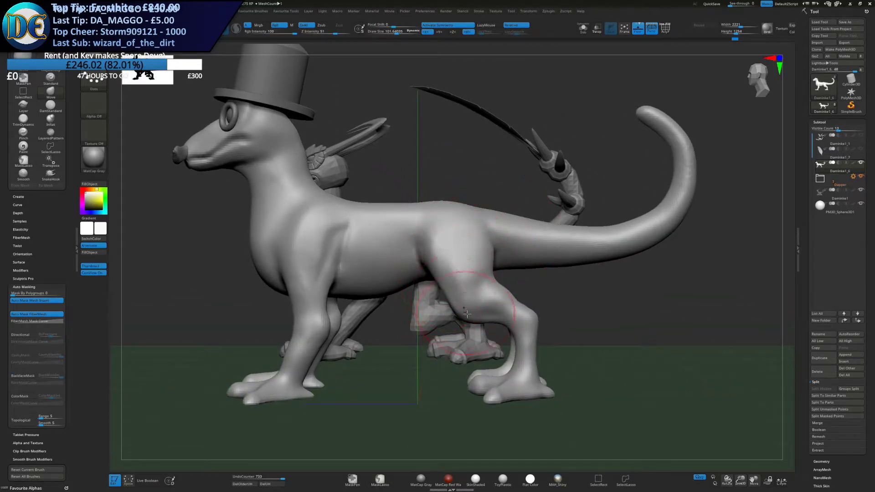
pyautogui.moveTo(442, 279); pyautogui.dragTo(462, 286)
pyautogui.moveTo(470, 287)
pyautogui.mouseDown()
pyautogui.moveTo(486, 294)
pyautogui.moveTo(489, 265)
pyautogui.mouseUp()
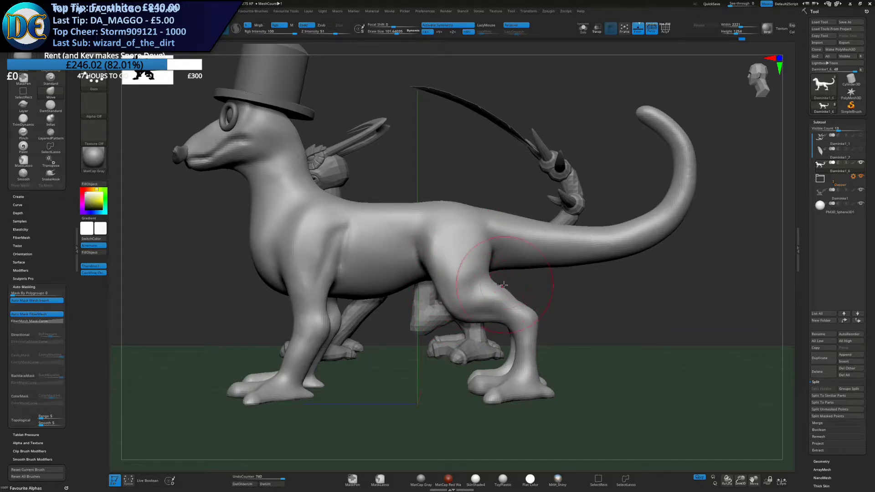
pyautogui.moveTo(494, 288)
pyautogui.mouseDown(button='right')
pyautogui.moveTo(465, 310)
pyautogui.moveTo(477, 300)
pyautogui.moveTo(497, 308)
pyautogui.moveTo(460, 233)
pyautogui.moveTo(490, 237)
pyautogui.mouseUp(button='right')
# Carve a crease across the front leg's middle joint with the DamStandard brush
pyautogui.moveTo(385, 228); pyautogui.dragTo(401, 240, button='right')
pyautogui.press('space')
pyautogui.click(379, 293)
pyautogui.click(379, 304)
pyautogui.moveTo(434, 209); pyautogui.dragTo(449, 205, button='right')
pyautogui.keyDown('alt'); pyautogui.moveTo(449, 205); pyautogui.dragTo(388, 268, button='right'); pyautogui.keyUp('alt')
pyautogui.moveTo(346, 302); pyautogui.dragTo(368, 300)
pyautogui.moveTo(356, 300); pyautogui.dragTo(397, 298, button='right')
pyautogui.moveTo(338, 304); pyautogui.dragTo(360, 300)
pyautogui.moveTo(404, 248); pyautogui.dragTo(369, 258, button='right')
# Refine the creases around the front leg joints with a resized brush and smooth them
pyautogui.press('s')
pyautogui.moveTo(352, 303); pyautogui.dragTo(352, 302)
pyautogui.moveTo(396, 291); pyautogui.dragTo(430, 292, button='right')
pyautogui.press('s')
pyautogui.click(350, 302)
pyautogui.moveTo(349, 303); pyautogui.dragTo(367, 297)
pyautogui.moveTo(422, 291)
pyautogui.mouseDown(button='right')
pyautogui.moveTo(403, 252)
pyautogui.moveTo(305, 262)
pyautogui.moveTo(472, 257)
pyautogui.mouseUp(button='right')
pyautogui.moveTo(476, 255)
pyautogui.mouseDown()
pyautogui.moveTo(444, 255)
pyautogui.moveTo(458, 251)
pyautogui.mouseUp()
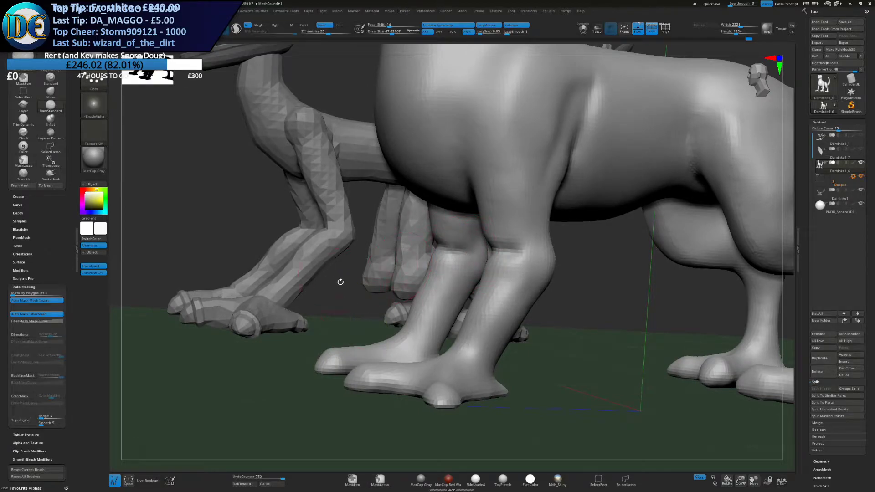
pyautogui.moveTo(336, 277); pyautogui.dragTo(393, 276, button='right')
pyautogui.keyDown('shift'); pyautogui.moveTo(551, 275); pyautogui.dragTo(576, 273); pyautogui.keyUp('shift')
pyautogui.keyDown('shift'); pyautogui.moveTo(441, 253); pyautogui.dragTo(454, 255); pyautogui.keyUp('shift')
pyautogui.keyDown('alt'); pyautogui.moveTo(454, 255); pyautogui.dragTo(397, 280, button='right'); pyautogui.keyUp('alt')
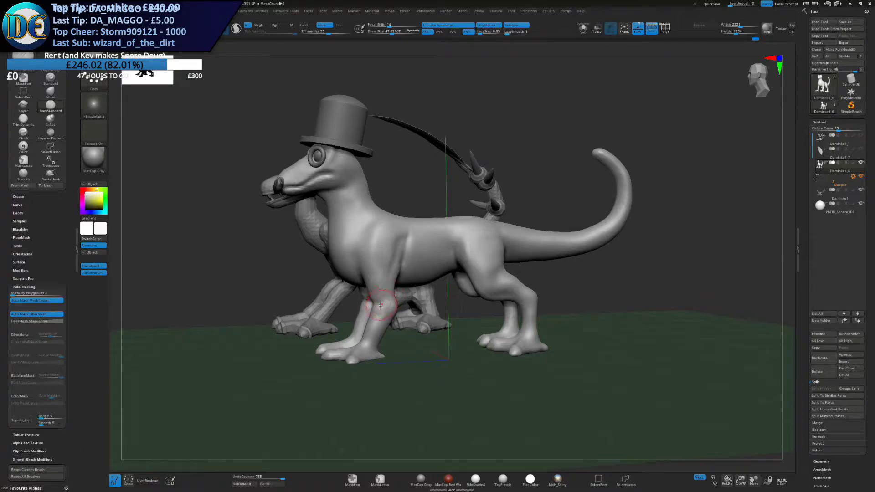
# Reshape the base of the neck, chest and shoulder in side view with the Move brush
pyautogui.keyDown('shift'); pyautogui.moveTo(452, 273); pyautogui.dragTo(436, 275, button='right'); pyautogui.keyUp('shift')
pyautogui.press('b')
pyautogui.click(417, 287)
pyautogui.press('s')
pyautogui.moveTo(380, 201); pyautogui.dragTo(390, 202)
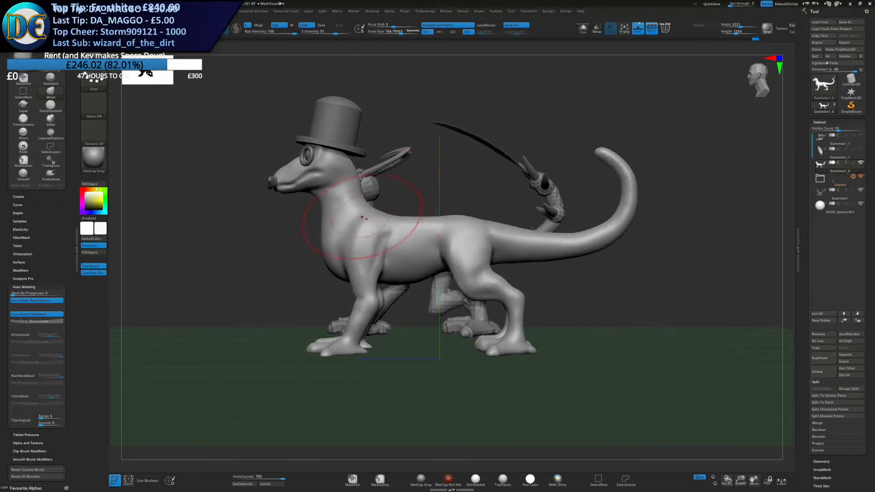
pyautogui.press('s')
pyautogui.moveTo(338, 246)
pyautogui.mouseDown()
pyautogui.moveTo(348, 250)
pyautogui.moveTo(350, 239)
pyautogui.mouseUp()
pyautogui.press('s')
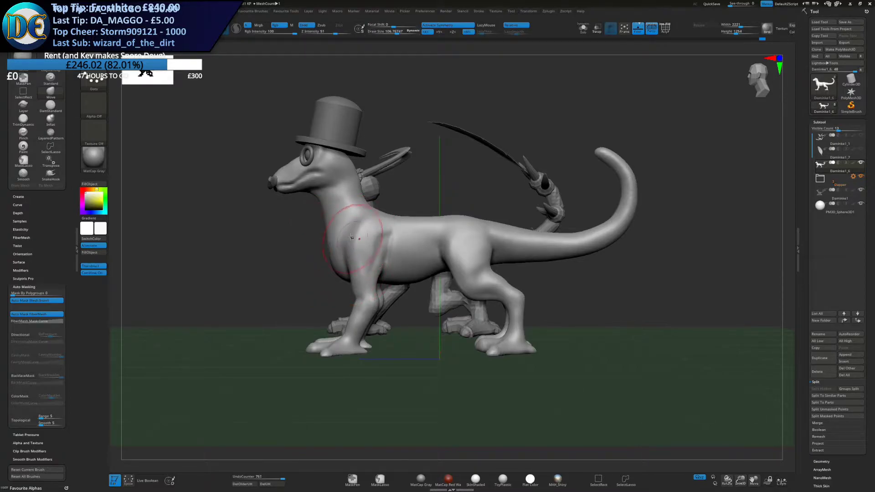
pyautogui.moveTo(328, 239); pyautogui.dragTo(348, 239, button='right')
pyautogui.moveTo(346, 246); pyautogui.dragTo(344, 262)
pyautogui.moveTo(328, 261); pyautogui.dragTo(350, 254, button='right')
pyautogui.moveTo(349, 253); pyautogui.dragTo(352, 253)
pyautogui.moveTo(352, 253); pyautogui.dragTo(384, 253, button='right')
# Adjust the width of the shoulders and upper front legs from the front with the Move brush
pyautogui.moveTo(319, 267); pyautogui.dragTo(283, 262, button='right')
pyautogui.moveTo(412, 239)
pyautogui.mouseDown(button='right')
pyautogui.moveTo(401, 239)
pyautogui.moveTo(410, 235)
pyautogui.mouseUp(button='right')
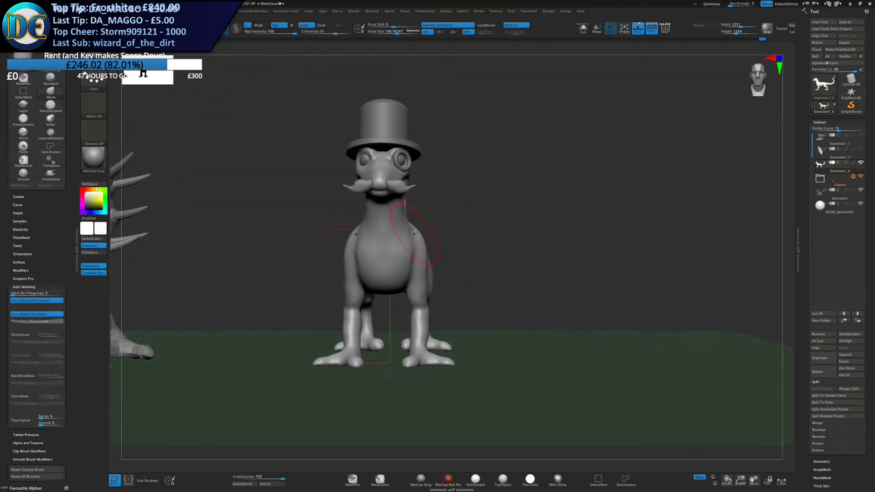
pyautogui.moveTo(416, 231); pyautogui.dragTo(415, 240)
pyautogui.press('s')
pyautogui.moveTo(429, 297); pyautogui.dragTo(425, 279)
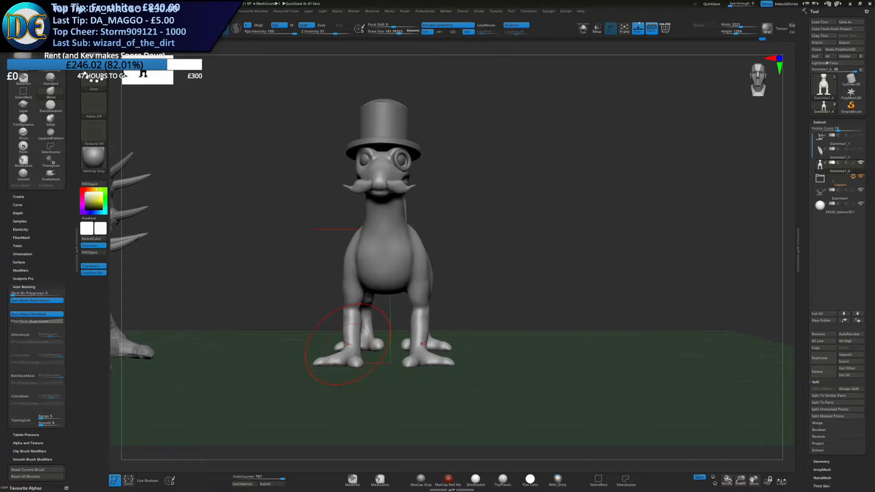
# Adjust the shape of the tail in side view with an enlarged Move brush
pyautogui.moveTo(347, 344); pyautogui.dragTo(348, 342, button='right')
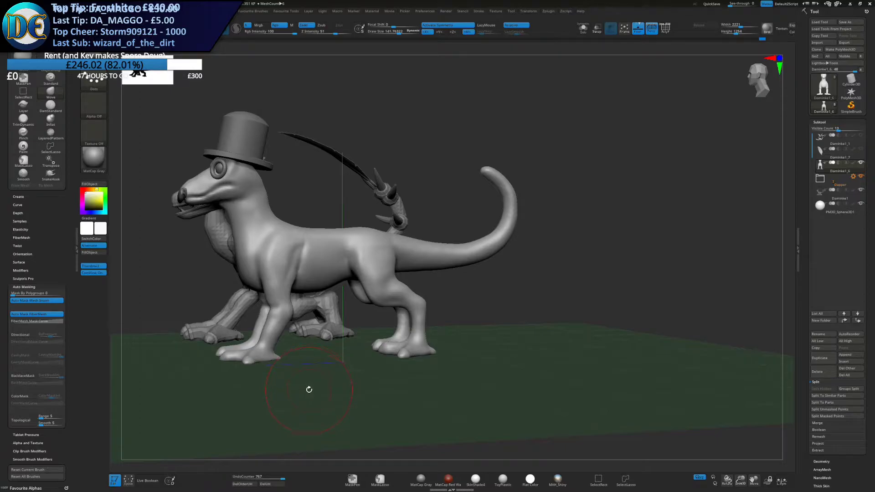
pyautogui.moveTo(309, 389); pyautogui.dragTo(285, 396)
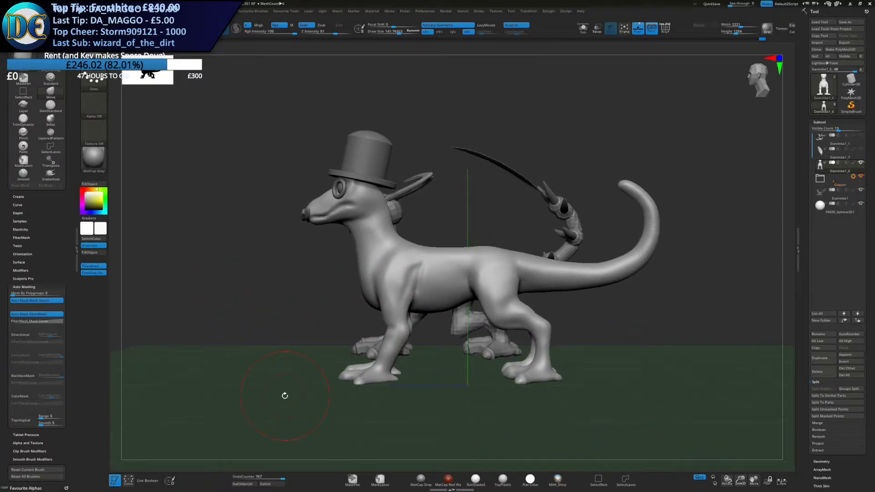
pyautogui.moveTo(408, 257)
pyautogui.keyDown('alt'); pyautogui.mouseDown(button='right')
pyautogui.moveTo(392, 228)
pyautogui.moveTo(403, 237)
pyautogui.mouseUp(button='right'); pyautogui.keyUp('alt')
pyautogui.keyDown('alt'); pyautogui.moveTo(483, 241); pyautogui.dragTo(406, 217, button='right'); pyautogui.keyUp('alt')
pyautogui.moveTo(497, 217)
pyautogui.keyDown('ctrl'); pyautogui.mouseDown(button='right')
pyautogui.moveTo(470, 214)
pyautogui.moveTo(440, 244)
pyautogui.mouseUp(button='right'); pyautogui.keyUp('ctrl')
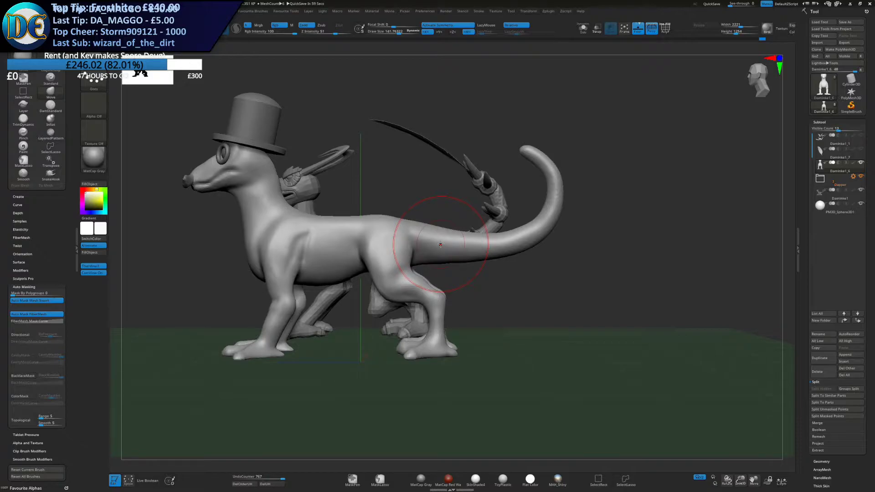
pyautogui.moveTo(498, 177)
pyautogui.keyDown('ctrl'); pyautogui.mouseDown(button='right')
pyautogui.moveTo(510, 226)
pyautogui.moveTo(491, 253)
pyautogui.mouseUp(button='right'); pyautogui.keyUp('ctrl')
pyautogui.press('s')
pyautogui.moveTo(487, 249)
pyautogui.mouseDown()
pyautogui.moveTo(532, 252)
pyautogui.moveTo(524, 248)
pyautogui.mouseUp()
pyautogui.press('s')
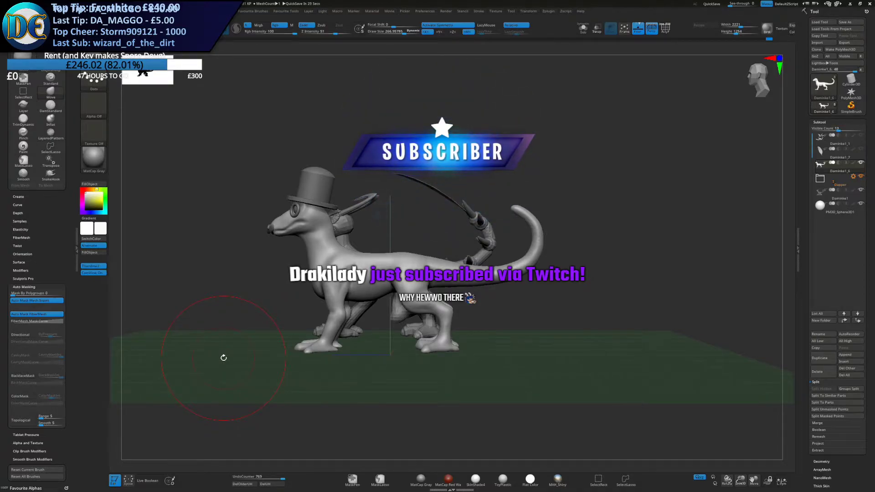
# Mask the tail, split the masked points into a separate subtool and hide it
pyautogui.moveTo(224, 357); pyautogui.dragTo(157, 351, button='right')
pyautogui.moveTo(360, 200)
pyautogui.keyDown('ctrl'); pyautogui.mouseDown(button='right')
pyautogui.moveTo(371, 244)
pyautogui.moveTo(507, 238)
pyautogui.moveTo(517, 263)
pyautogui.moveTo(446, 226)
pyautogui.moveTo(469, 292)
pyautogui.moveTo(445, 266)
pyautogui.moveTo(445, 234)
pyautogui.mouseUp(button='right'); pyautogui.keyUp('ctrl')
pyautogui.press('s')
pyautogui.click(449, 228)
pyautogui.moveTo(446, 235); pyautogui.dragTo(455, 213, button='right')
pyautogui.moveTo(455, 213)
pyautogui.keyDown('ctrl'); pyautogui.mouseDown()
pyautogui.moveTo(410, 201)
pyautogui.moveTo(451, 155)
pyautogui.moveTo(586, 210)
pyautogui.moveTo(428, 274)
pyautogui.moveTo(402, 221)
pyautogui.mouseUp(); pyautogui.keyUp('ctrl')
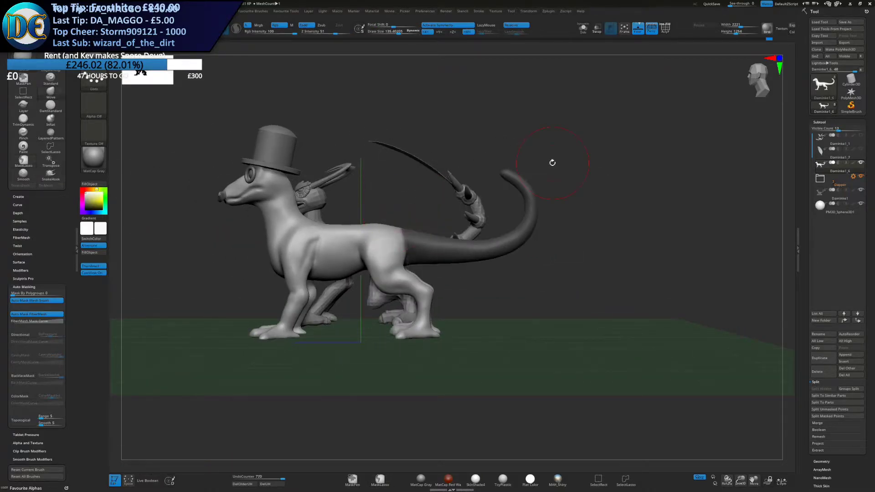
pyautogui.click(828, 416)
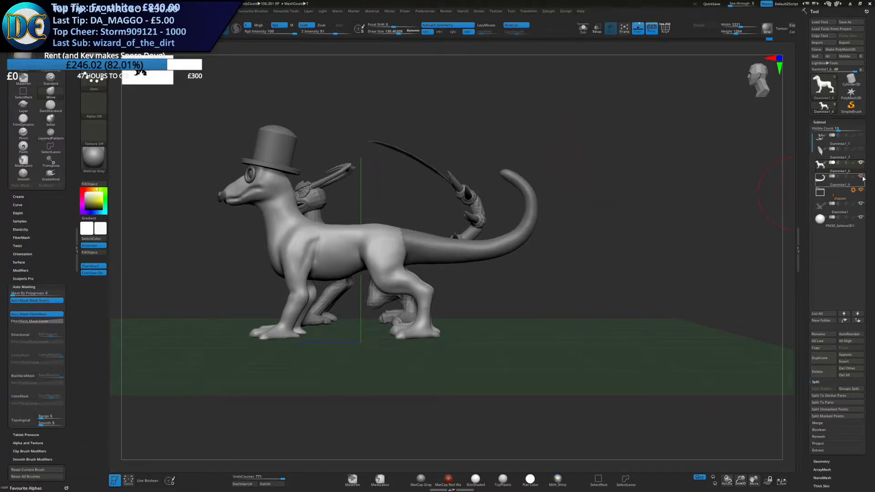
pyautogui.keyDown('ctrl'); pyautogui.moveTo(566, 267); pyautogui.dragTo(558, 272); pyautogui.keyUp('ctrl')
# Sculpt the tailless body's hind thigh and knee with repeated brush strokes
pyautogui.press('space')
pyautogui.moveTo(462, 288)
pyautogui.mouseDown()
pyautogui.moveTo(380, 291)
pyautogui.moveTo(356, 248)
pyautogui.moveTo(362, 256)
pyautogui.mouseUp()
pyautogui.click(388, 272)
pyautogui.press('space')
pyautogui.click(337, 285)
pyautogui.moveTo(340, 274)
pyautogui.mouseDown(button='right')
pyautogui.moveTo(401, 206)
pyautogui.moveTo(376, 249)
pyautogui.moveTo(382, 217)
pyautogui.mouseUp(button='right')
pyautogui.keyDown('shift'); pyautogui.moveTo(410, 228); pyautogui.dragTo(449, 236, button='right'); pyautogui.keyUp('shift')
pyautogui.moveTo(409, 277); pyautogui.dragTo(423, 302)
pyautogui.moveTo(410, 278); pyautogui.dragTo(427, 300)
pyautogui.moveTo(417, 275)
pyautogui.mouseDown()
pyautogui.moveTo(432, 298)
pyautogui.moveTo(407, 292)
pyautogui.mouseUp()
# Reshape the hind thigh and rump where the tail was removed with the Move brush
pyautogui.moveTo(372, 278)
pyautogui.mouseDown(button='right')
pyautogui.moveTo(447, 274)
pyautogui.moveTo(444, 257)
pyautogui.mouseUp(button='right')
pyautogui.press('space')
pyautogui.click(413, 300)
pyautogui.press('s')
pyautogui.moveTo(402, 289); pyautogui.dragTo(402, 289)
pyautogui.press('s')
pyautogui.moveTo(405, 296); pyautogui.dragTo(397, 278)
pyautogui.moveTo(395, 276); pyautogui.dragTo(400, 274)
pyautogui.keyDown('alt'); pyautogui.moveTo(456, 261); pyautogui.dragTo(481, 223, button='right'); pyautogui.keyUp('alt')
pyautogui.moveTo(427, 239); pyautogui.dragTo(429, 236)
# Append a ZSphere subtool, place it above the body in the subtool order and make it active
pyautogui.moveTo(483, 233); pyautogui.dragTo(570, 222, button='right')
pyautogui.click(845, 355)
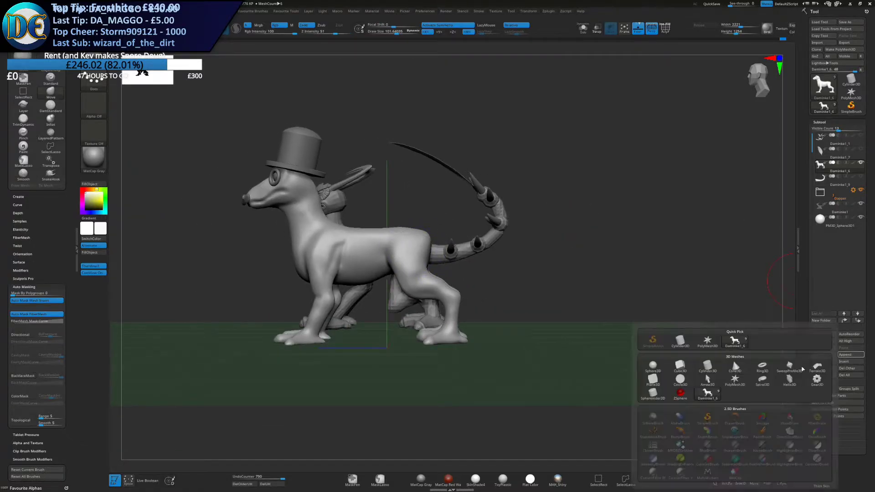
pyautogui.click(681, 393)
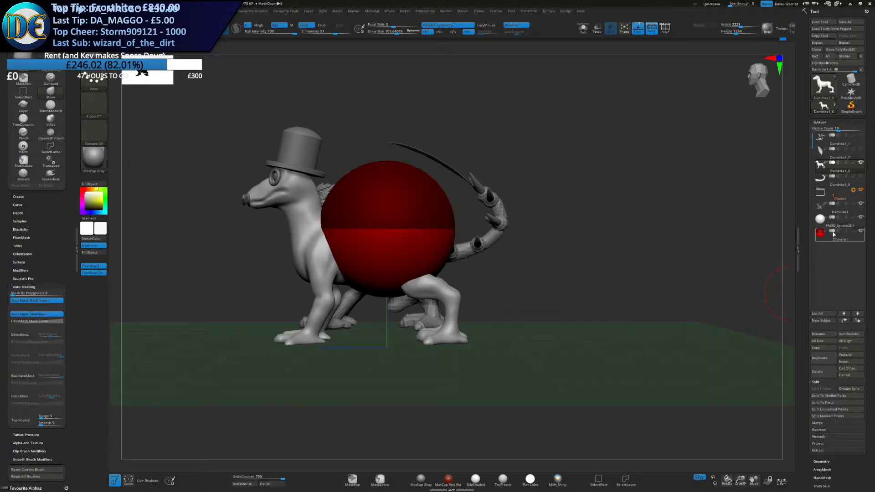
pyautogui.moveTo(840, 239); pyautogui.dragTo(840, 168)
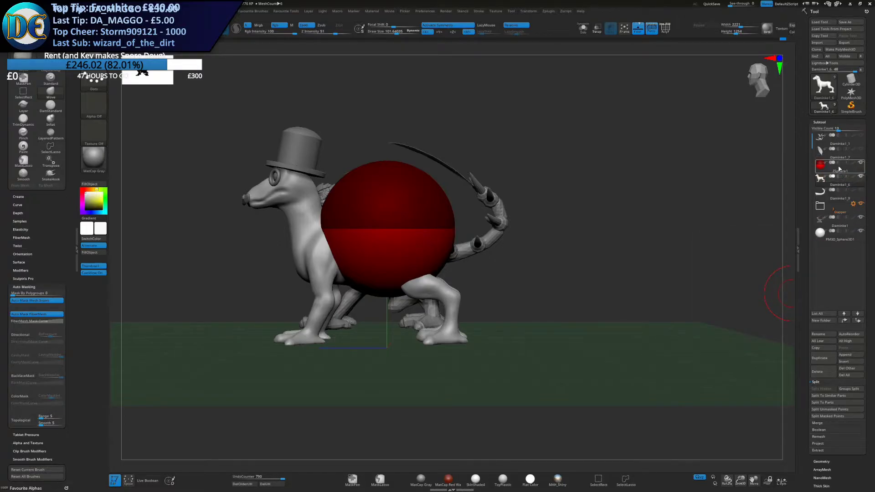
pyautogui.click(857, 170)
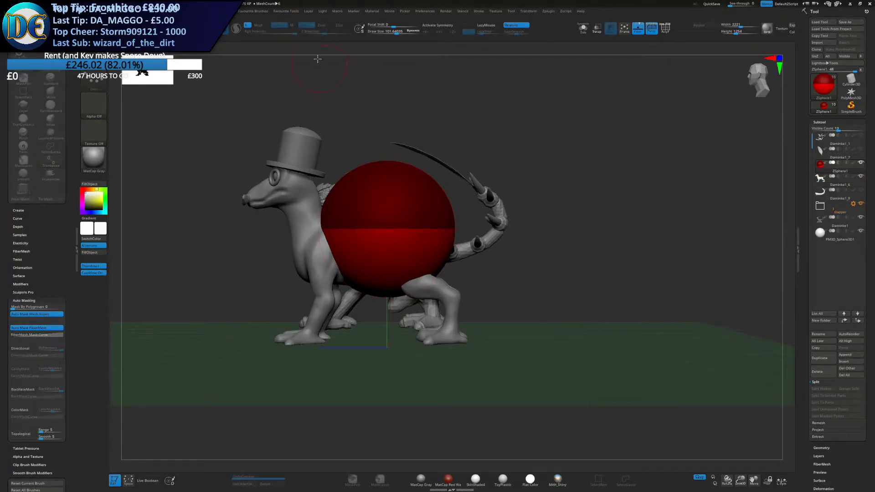
# Activate symmetry, shrink the ZSphere onto the rump and extend a chain of ZSpheres behind it as the new tail
pyautogui.click(430, 26)
pyautogui.moveTo(384, 189); pyautogui.dragTo(438, 203)
pyautogui.moveTo(470, 251)
pyautogui.mouseDown()
pyautogui.moveTo(429, 248)
pyautogui.moveTo(457, 258)
pyautogui.moveTo(459, 250)
pyautogui.mouseUp()
pyautogui.moveTo(472, 251)
pyautogui.keyDown('shift'); pyautogui.mouseDown()
pyautogui.moveTo(456, 246)
pyautogui.moveTo(468, 136)
pyautogui.mouseUp(); pyautogui.keyUp('shift')
pyautogui.press('w')
pyautogui.moveTo(445, 249); pyautogui.dragTo(484, 260)
pyautogui.moveTo(468, 135); pyautogui.dragTo(491, 137)
pyautogui.moveTo(520, 252); pyautogui.dragTo(517, 241)
# Insert joints in the ZSphere chain and pull them backward to lengthen and bend the tail
pyautogui.press('q')
pyautogui.click(461, 244)
pyautogui.click(504, 189)
pyautogui.press('w')
pyautogui.moveTo(503, 190); pyautogui.dragTo(514, 181)
pyautogui.moveTo(512, 241); pyautogui.dragTo(512, 249)
pyautogui.hotkey('ctrl', 'z')
pyautogui.moveTo(460, 242); pyautogui.dragTo(449, 244)
pyautogui.moveTo(511, 242); pyautogui.dragTo(500, 263)
pyautogui.moveTo(514, 182); pyautogui.dragTo(535, 200)
pyautogui.moveTo(493, 139); pyautogui.dragTo(540, 160)
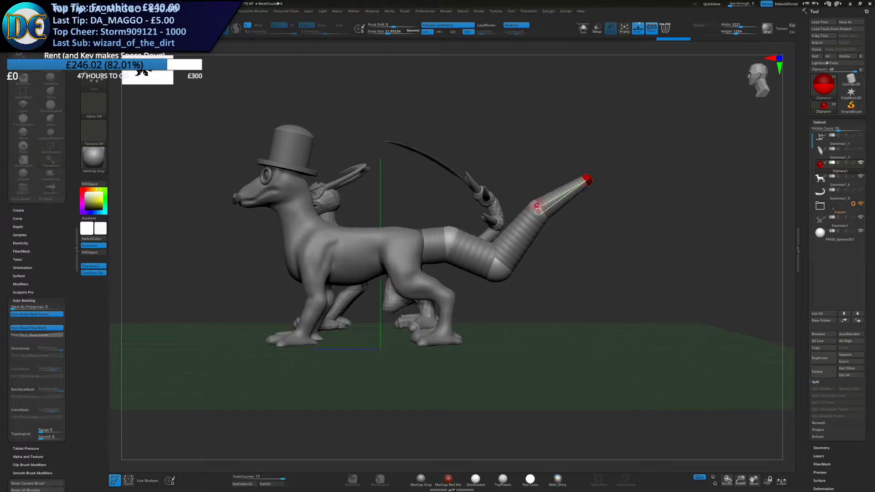
# Lower the tail's middle spheres so the chain dips behind the rump with its end pointing upward
pyautogui.moveTo(541, 206); pyautogui.dragTo(571, 233)
pyautogui.moveTo(501, 264); pyautogui.dragTo(511, 292)
pyautogui.moveTo(450, 244); pyautogui.dragTo(450, 259)
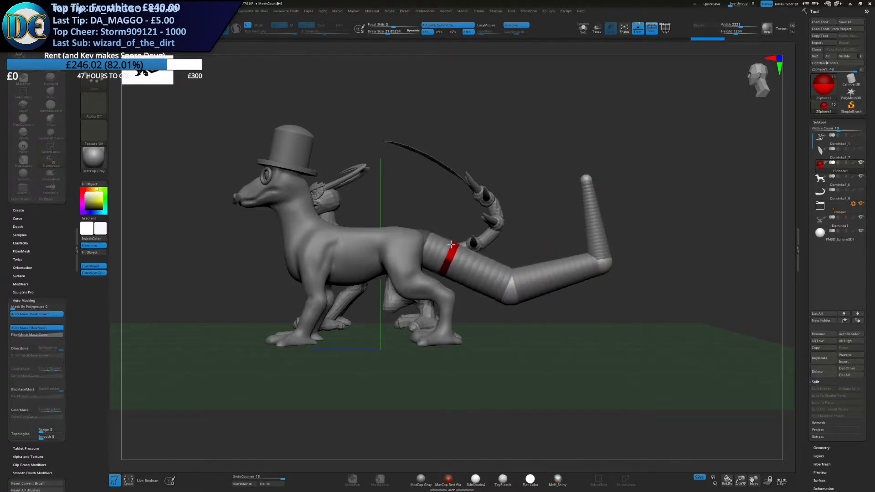
pyautogui.moveTo(511, 291); pyautogui.dragTo(518, 297)
pyautogui.moveTo(600, 268); pyautogui.dragTo(608, 273)
# Insert a sphere in the upright end segment and bow it outward, angling the tip back toward the body
pyautogui.press('q')
pyautogui.click(596, 220)
pyautogui.press('w')
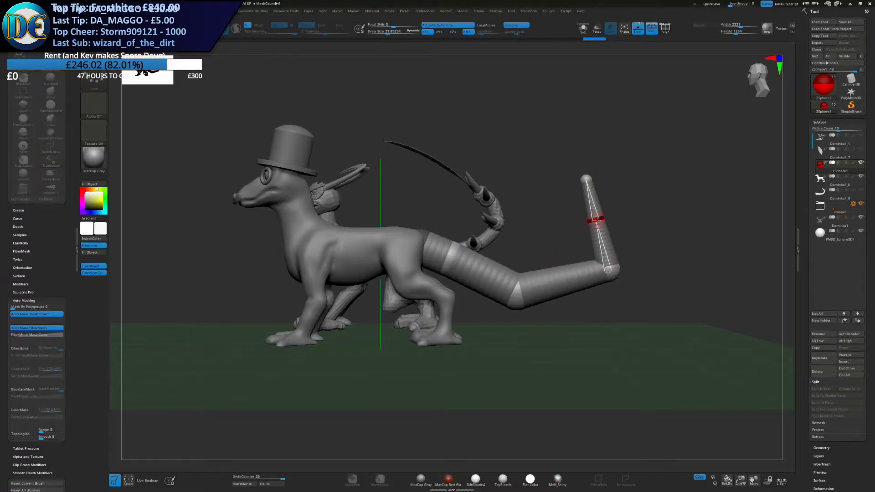
pyautogui.moveTo(596, 220); pyautogui.dragTo(614, 218)
pyautogui.moveTo(586, 181); pyautogui.dragTo(591, 178)
pyautogui.moveTo(614, 218); pyautogui.dragTo(613, 217)
pyautogui.moveTo(591, 178); pyautogui.dragTo(594, 176)
pyautogui.moveTo(522, 267); pyautogui.dragTo(499, 251)
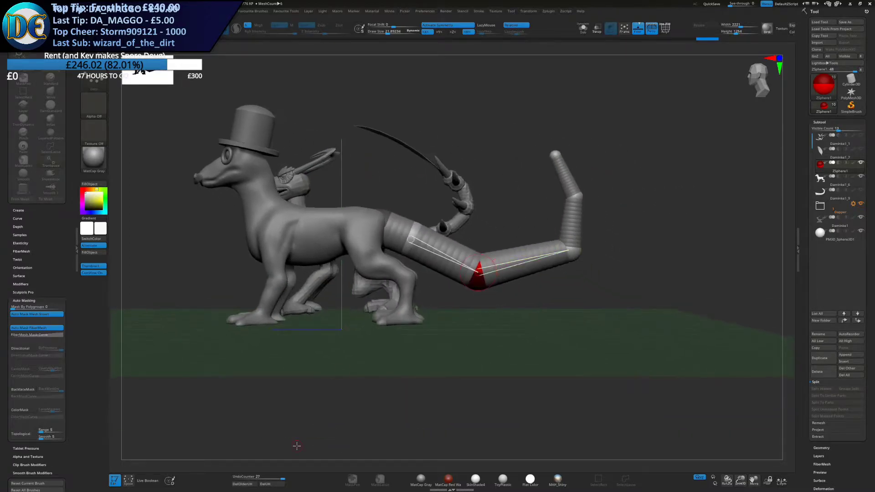
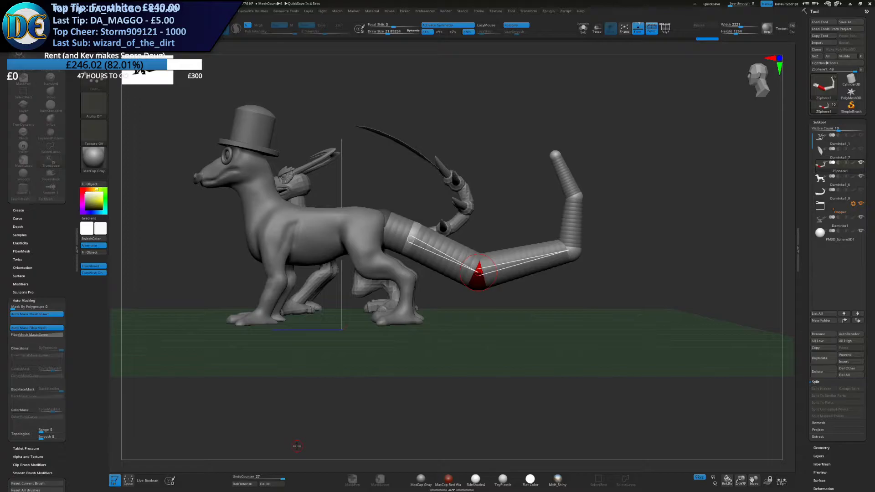
# Insert another sphere in the long lower tail segment and move it down to soften the bend
pyautogui.keyDown('alt'); pyautogui.moveTo(297, 446); pyautogui.dragTo(378, 239); pyautogui.keyUp('alt')
pyautogui.moveTo(440, 266); pyautogui.dragTo(436, 255)
pyautogui.moveTo(542, 327); pyautogui.dragTo(538, 332)
pyautogui.moveTo(539, 332)
pyautogui.keyDown('alt'); pyautogui.mouseDown(button='right')
pyautogui.moveTo(511, 296)
pyautogui.moveTo(527, 290)
pyautogui.moveTo(487, 303)
pyautogui.mouseUp(button='right'); pyautogui.keyUp('alt')
pyautogui.press('q')
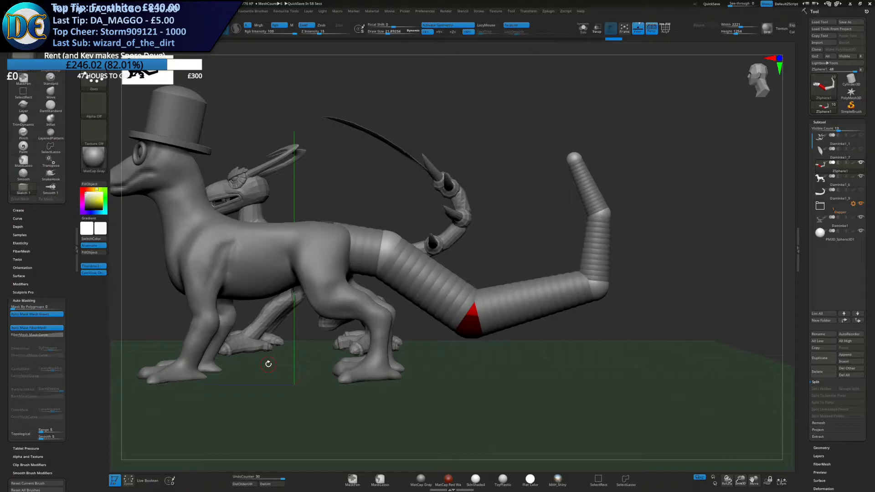
pyautogui.keyDown('alt'); pyautogui.moveTo(583, 310); pyautogui.dragTo(538, 308, button='right'); pyautogui.keyUp('alt')
pyautogui.click(485, 299)
pyautogui.press('w')
pyautogui.moveTo(485, 299); pyautogui.dragTo(485, 310)
# Insert spheres in the descending tail section and move the joints into a rounder low bend
pyautogui.press('q')
pyautogui.click(385, 279)
pyautogui.click(378, 280)
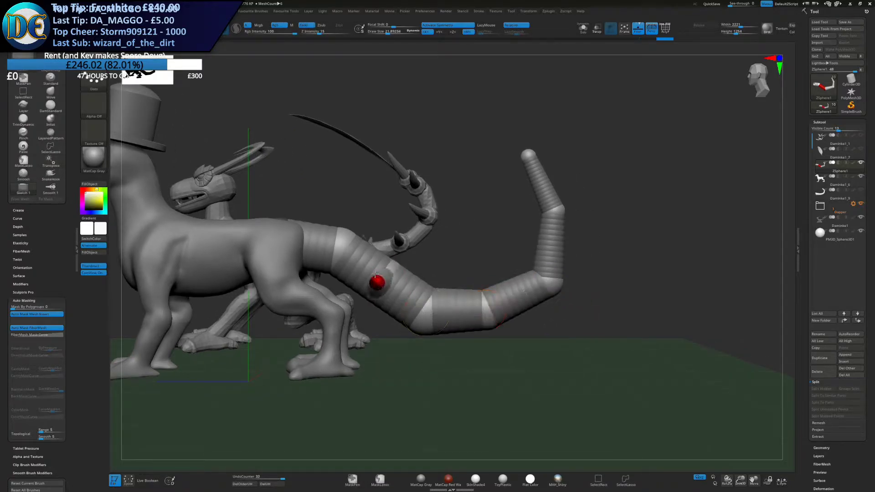
pyautogui.hotkey('ctrl', 'z')
pyautogui.press('w')
pyautogui.moveTo(381, 279)
pyautogui.mouseDown()
pyautogui.moveTo(384, 272)
pyautogui.moveTo(405, 307)
pyautogui.moveTo(445, 325)
pyautogui.mouseUp()
pyautogui.press('q')
pyautogui.click(406, 295)
pyautogui.press('w')
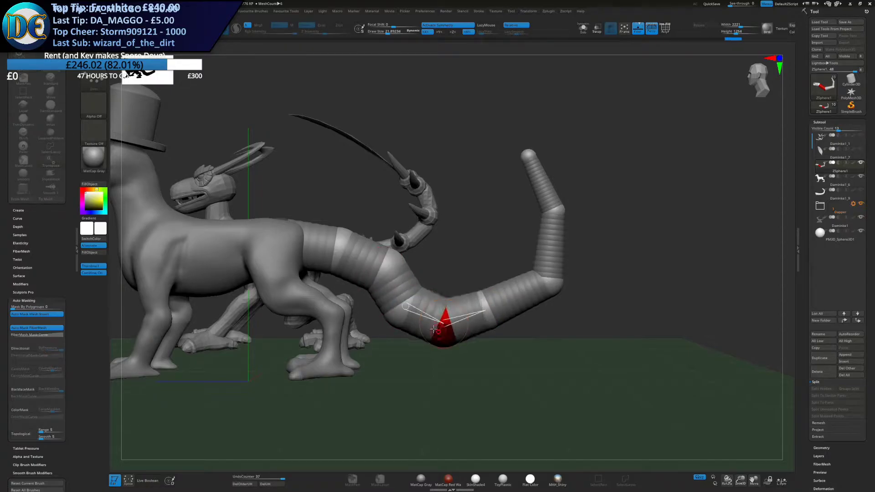
pyautogui.click(404, 314)
# Reposition the spheres from the tail's base through the low bend to smooth the downward sweep
pyautogui.moveTo(350, 248); pyautogui.dragTo(334, 242)
pyautogui.hotkey('ctrl', 'z')
pyautogui.click(337, 246)
pyautogui.moveTo(383, 268); pyautogui.dragTo(374, 265)
pyautogui.click(401, 316)
pyautogui.moveTo(401, 316); pyautogui.dragTo(400, 317)
pyautogui.moveTo(445, 326); pyautogui.dragTo(449, 333)
pyautogui.moveTo(490, 313); pyautogui.dragTo(530, 304)
# Insert spheres in the rising tail section and move them into an even upward curve
pyautogui.click(523, 308)
pyautogui.click(550, 248)
pyautogui.moveTo(551, 249); pyautogui.dragTo(557, 247)
pyautogui.click(544, 187)
pyautogui.moveTo(544, 187); pyautogui.dragTo(557, 213)
pyautogui.moveTo(556, 247); pyautogui.dragTo(559, 248)
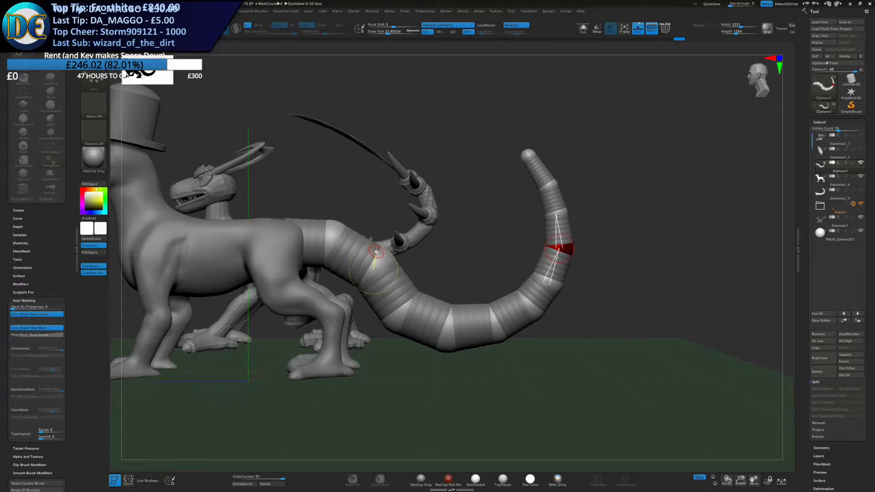
# Spread the spheres of the tail's rear half farther back to lengthen its upward sweep
pyautogui.keyDown('alt'); pyautogui.moveTo(583, 287); pyautogui.dragTo(602, 315); pyautogui.keyUp('alt')
pyautogui.moveTo(494, 353); pyautogui.dragTo(566, 341)
pyautogui.moveTo(592, 309); pyautogui.dragTo(600, 310)
pyautogui.moveTo(601, 273); pyautogui.dragTo(610, 277)
pyautogui.moveTo(604, 250); pyautogui.dragTo(608, 250)
pyautogui.press('q')
pyautogui.keyDown('ctrl'); pyautogui.moveTo(609, 276); pyautogui.dragTo(597, 298, button='right'); pyautogui.keyUp('ctrl')
# Move the tail's first spheres forward to tuck its base into the rump
pyautogui.moveTo(466, 351)
pyautogui.mouseDown(button='right')
pyautogui.moveTo(431, 373)
pyautogui.moveTo(506, 368)
pyautogui.moveTo(467, 235)
pyautogui.mouseUp(button='right')
pyautogui.press('w')
pyautogui.moveTo(326, 215); pyautogui.dragTo(311, 219)
pyautogui.keyDown('alt'); pyautogui.moveTo(388, 257); pyautogui.dragTo(453, 231, button='right'); pyautogui.keyUp('alt')
pyautogui.moveTo(452, 232); pyautogui.dragTo(432, 234)
# Adjust the spheres along the tail's lowest stretch to even out their spacing and curve
pyautogui.moveTo(481, 277); pyautogui.dragTo(469, 282)
pyautogui.moveTo(534, 306); pyautogui.dragTo(512, 303)
pyautogui.hotkey('ctrl', 'z')
pyautogui.moveTo(578, 307); pyautogui.dragTo(564, 304)
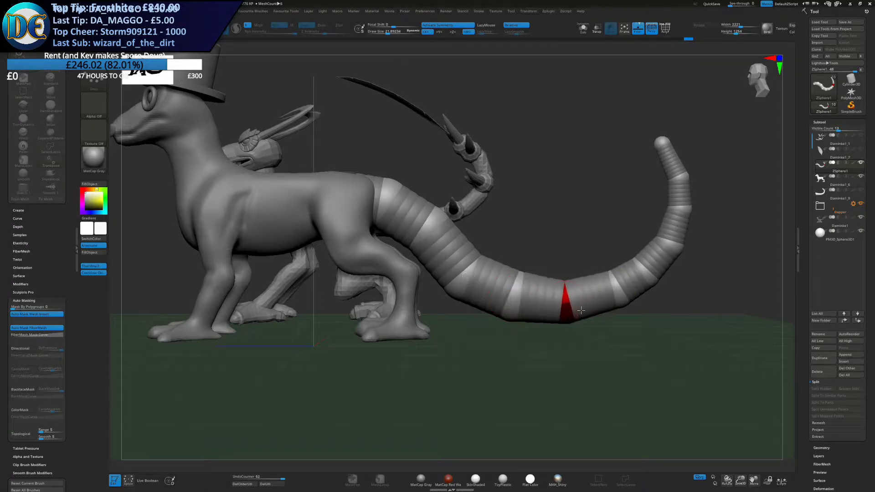
pyautogui.moveTo(628, 290)
pyautogui.mouseDown()
pyautogui.moveTo(617, 294)
pyautogui.moveTo(655, 279)
pyautogui.mouseUp()
pyautogui.press('q')
pyautogui.keyDown('ctrl'); pyautogui.moveTo(651, 282); pyautogui.dragTo(608, 313, button='right'); pyautogui.keyUp('ctrl')
pyautogui.click(618, 307)
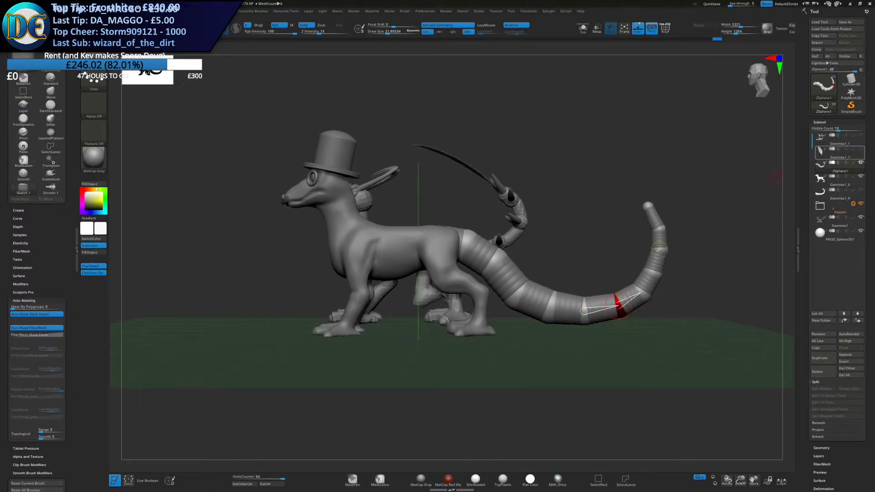
# Adjust the two ZSpheres nearest the hips to refine the tail's root
pyautogui.moveTo(839, 152)
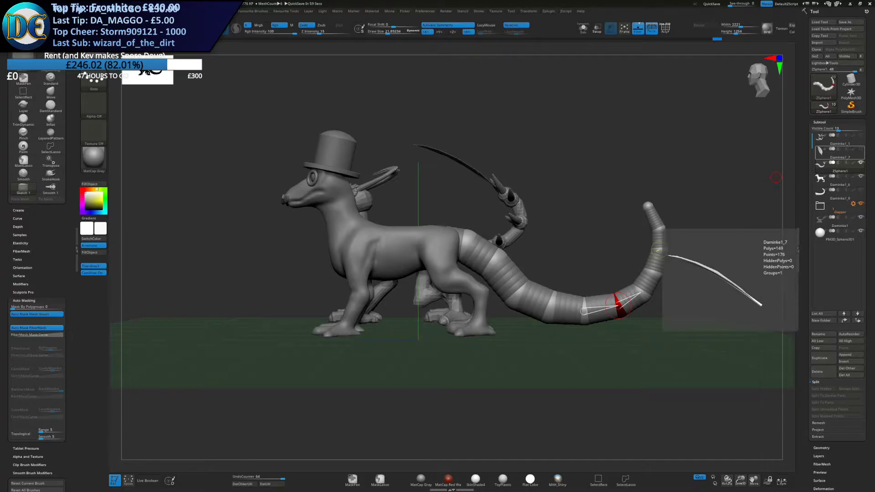
pyautogui.moveTo(642, 116); pyautogui.dragTo(651, 112, button='right')
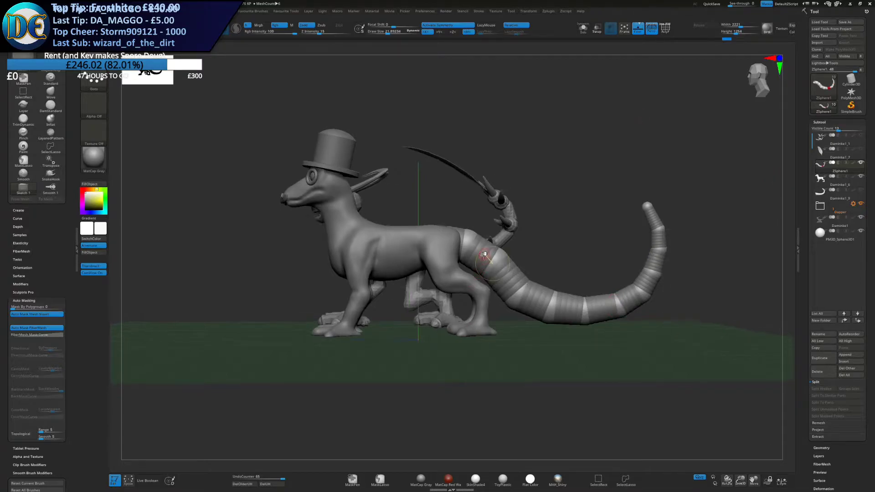
pyautogui.keyDown('alt'); pyautogui.moveTo(502, 260); pyautogui.dragTo(433, 273, button='right'); pyautogui.keyUp('alt')
pyautogui.press('w')
pyautogui.moveTo(400, 253); pyautogui.dragTo(421, 279)
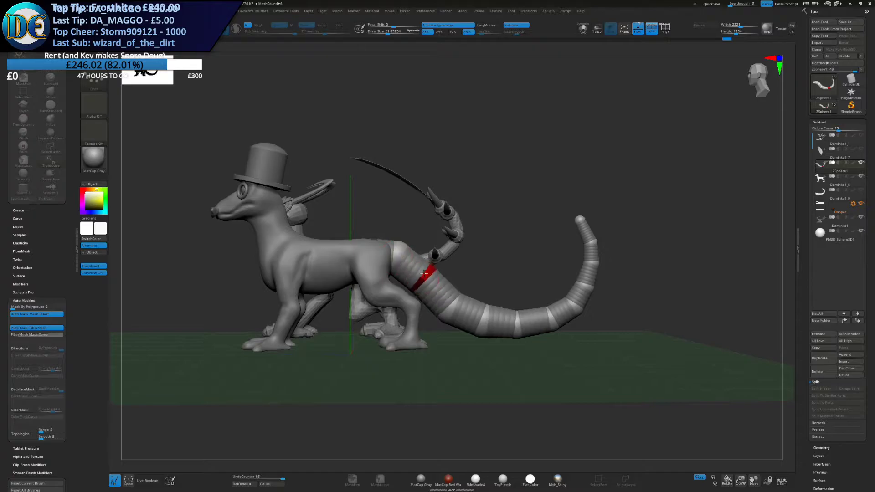
pyautogui.moveTo(397, 246); pyautogui.dragTo(427, 273)
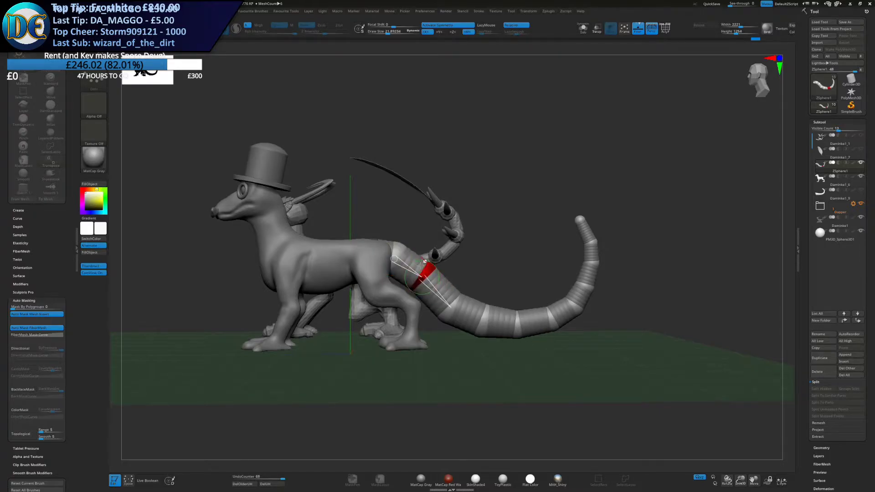
# Fine-tune the spheres in the tail's lower curve to give it a smoother taper
pyautogui.moveTo(441, 273); pyautogui.dragTo(440, 306, button='right')
pyautogui.moveTo(417, 282); pyautogui.dragTo(483, 327)
pyautogui.hotkey('ctrl', 'z')
pyautogui.hotkey('ctrl', 'z')
pyautogui.moveTo(482, 327); pyautogui.dragTo(515, 341, button='right')
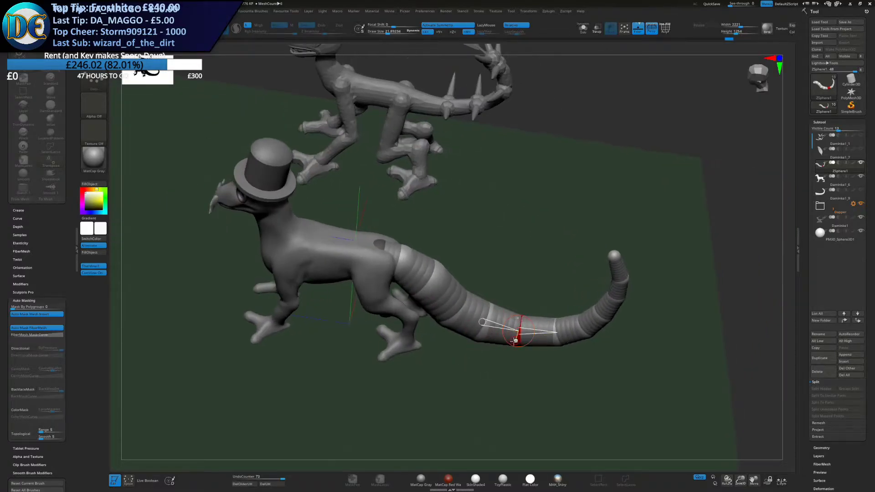
pyautogui.moveTo(516, 340); pyautogui.dragTo(556, 347)
pyautogui.moveTo(556, 347); pyautogui.dragTo(554, 312, button='right')
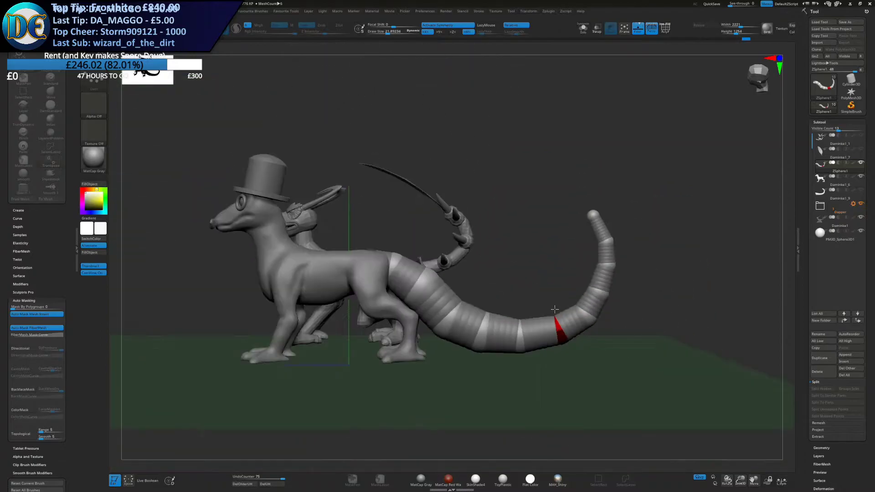
# Turn on the Adaptive Skin preview for the ZSphere tail
pyautogui.scroll(-5, 826, 444)
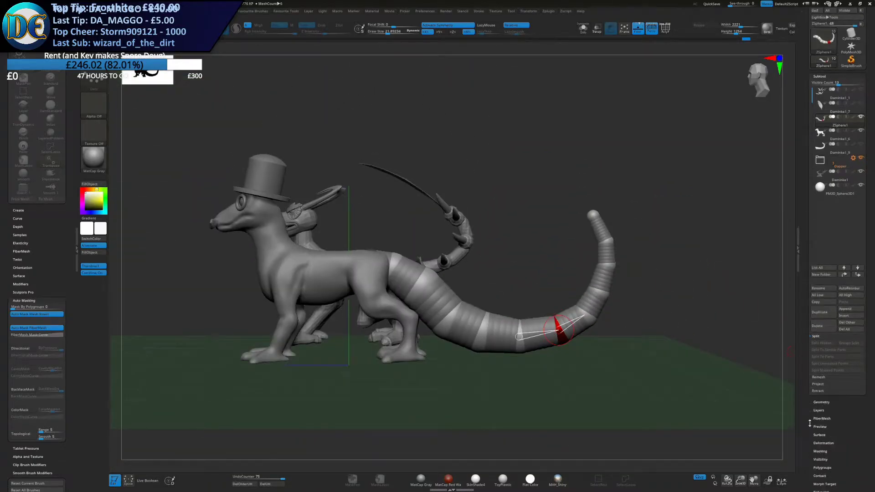
pyautogui.click(827, 417)
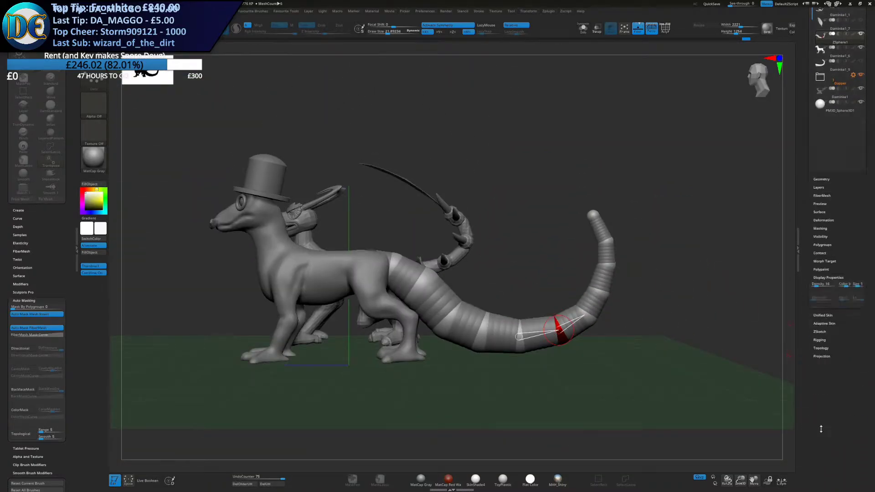
pyautogui.click(825, 256)
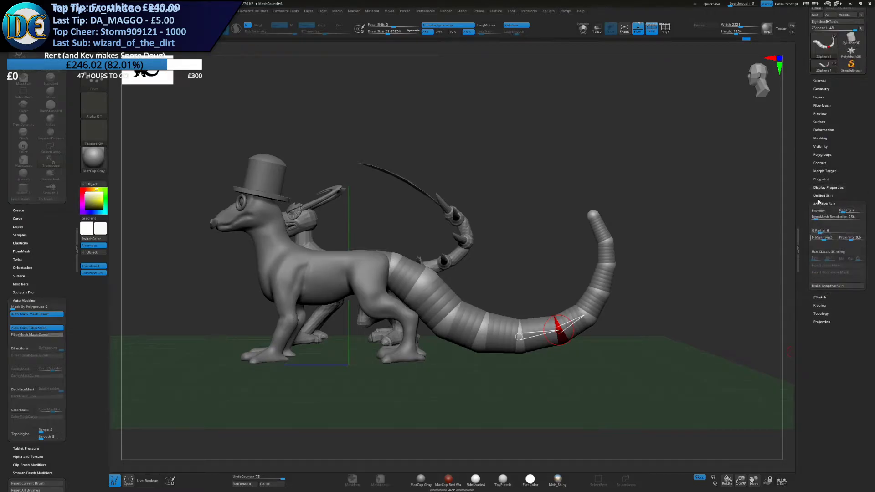
pyautogui.click(829, 212)
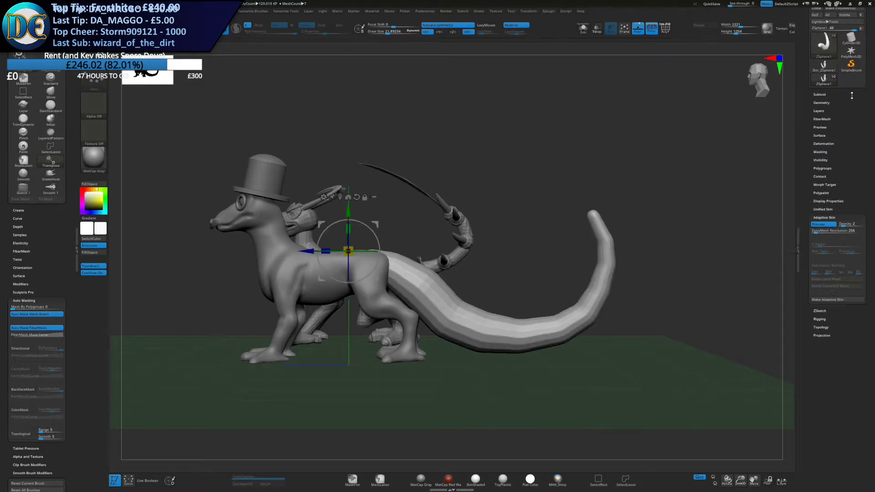
# Duplicate the skinned tail as a mesh subtool and delete the original ZSphere subtool
pyautogui.click(839, 94)
pyautogui.click(830, 332)
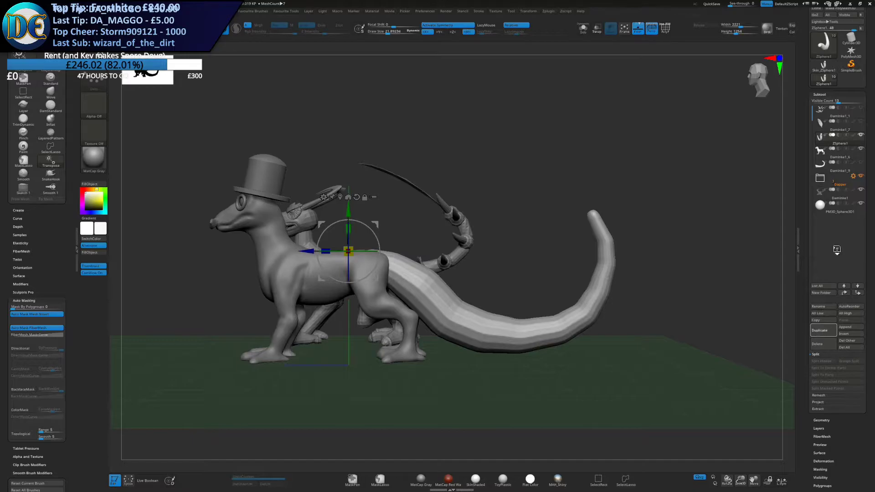
pyautogui.click(822, 144)
pyautogui.click(817, 348)
pyautogui.click(768, 362)
# Remesh the new tail with DynaMesh and smooth out its faceted surface using a larger brush
pyautogui.press('q')
pyautogui.press('2')
pyautogui.moveTo(471, 292); pyautogui.dragTo(463, 290)
pyautogui.click(463, 287)
pyautogui.click(463, 286)
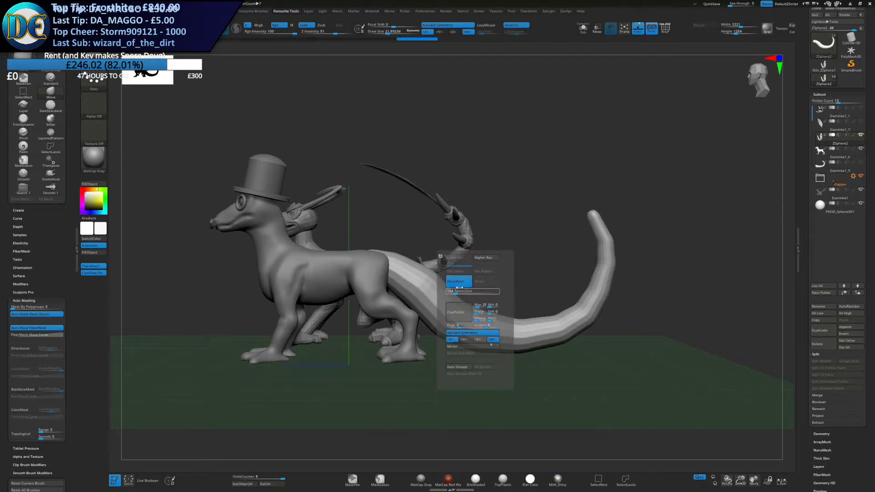
pyautogui.press('space')
pyautogui.click(446, 287)
pyautogui.press('s')
pyautogui.moveTo(464, 256); pyautogui.dragTo(478, 257)
pyautogui.hotkey('ctrl', 'd')
pyautogui.hotkey('ctrl', 'd')
pyautogui.hotkey('ctrl', 'd')
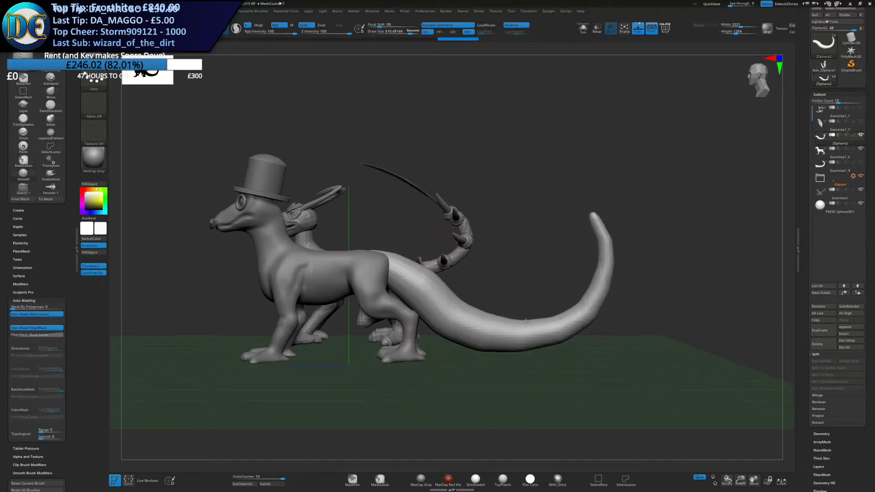
# Thicken and round the tail from both sides with Inflat brush strokes, smoothing its surface
pyautogui.press('space')
pyautogui.click(508, 328)
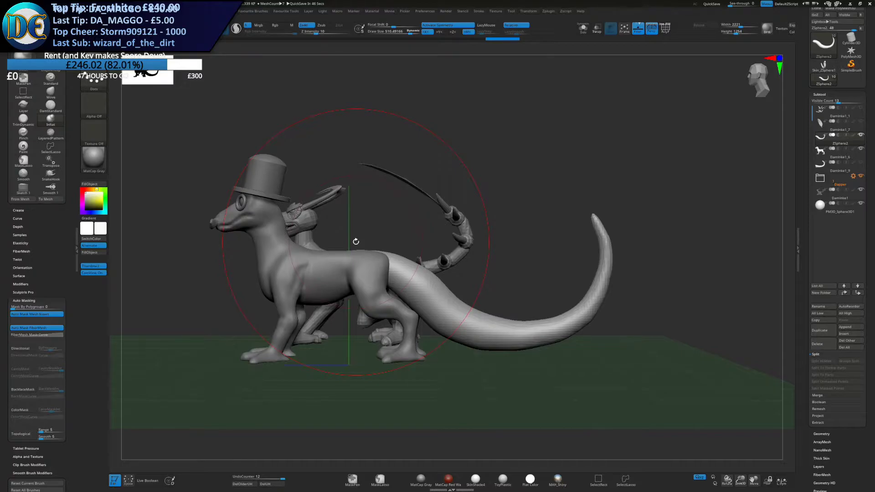
pyautogui.moveTo(310, 359)
pyautogui.mouseDown()
pyautogui.moveTo(283, 404)
pyautogui.moveTo(289, 299)
pyautogui.moveTo(360, 280)
pyautogui.moveTo(357, 269)
pyautogui.moveTo(423, 330)
pyautogui.moveTo(529, 305)
pyautogui.moveTo(525, 256)
pyautogui.mouseUp()
pyautogui.moveTo(492, 289)
pyautogui.mouseDown()
pyautogui.moveTo(436, 287)
pyautogui.moveTo(447, 297)
pyautogui.moveTo(561, 264)
pyautogui.mouseUp()
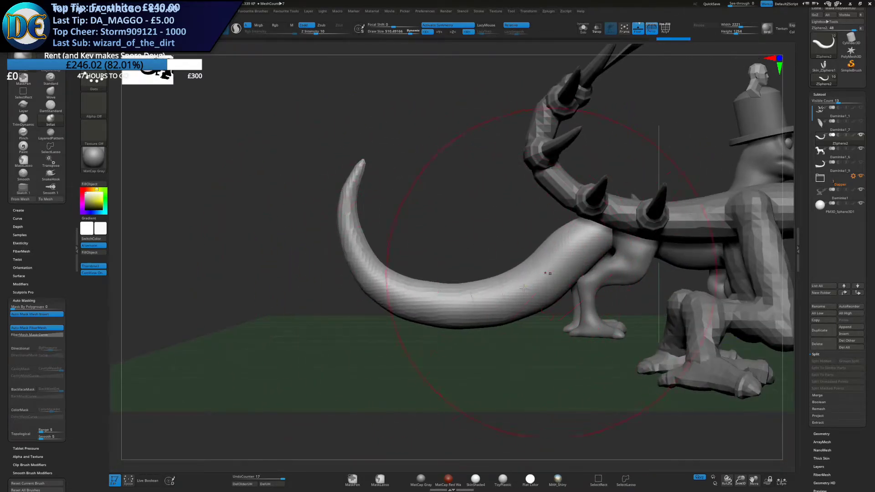
pyautogui.moveTo(530, 238)
pyautogui.mouseDown()
pyautogui.moveTo(572, 310)
pyautogui.moveTo(576, 340)
pyautogui.mouseUp()
pyautogui.moveTo(570, 235)
pyautogui.mouseDown()
pyautogui.moveTo(446, 301)
pyautogui.moveTo(578, 241)
pyautogui.moveTo(435, 296)
pyautogui.moveTo(515, 244)
pyautogui.mouseUp()
pyautogui.moveTo(478, 346); pyautogui.dragTo(460, 219)
pyautogui.moveTo(424, 319); pyautogui.dragTo(353, 285)
pyautogui.moveTo(264, 274); pyautogui.dragTo(373, 236)
pyautogui.moveTo(315, 274); pyautogui.dragTo(410, 278)
pyautogui.keyDown('alt'); pyautogui.moveTo(424, 319); pyautogui.dragTo(597, 273); pyautogui.keyUp('alt')
pyautogui.keyDown('shift'); pyautogui.moveTo(506, 283); pyautogui.dragTo(560, 267); pyautogui.keyUp('shift')
pyautogui.keyDown('alt'); pyautogui.moveTo(631, 339); pyautogui.dragTo(592, 291); pyautogui.keyUp('alt')
# Shape the tail's base against the rump so it flows out of the hips
pyautogui.keyDown('alt'); pyautogui.moveTo(425, 276); pyautogui.dragTo(522, 288, button='right'); pyautogui.keyUp('alt')
pyautogui.press('w')
pyautogui.keyDown('alt'); pyautogui.moveTo(429, 235); pyautogui.dragTo(456, 253); pyautogui.keyUp('alt')
pyautogui.moveTo(429, 224)
pyautogui.mouseDown()
pyautogui.moveTo(463, 202)
pyautogui.moveTo(424, 218)
pyautogui.moveTo(468, 221)
pyautogui.moveTo(457, 238)
pyautogui.mouseUp()
pyautogui.press('q')
pyautogui.press('s')
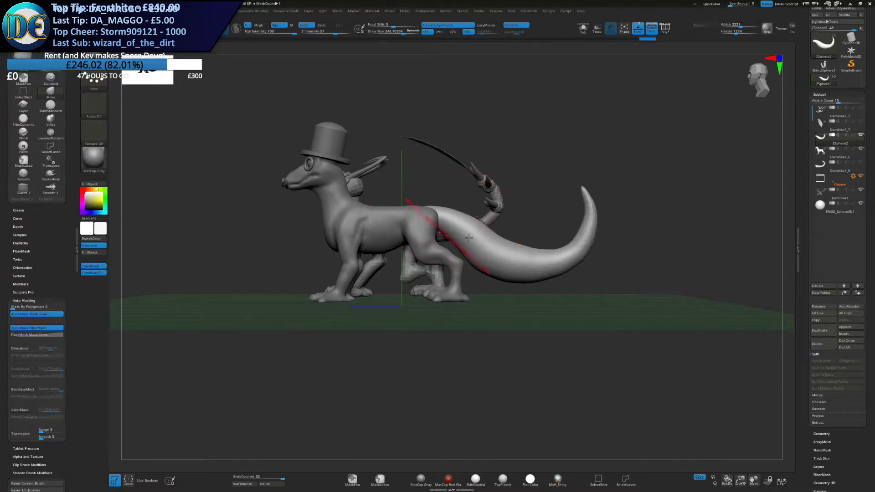
# Enlarge the Inflat brush and add volume along the tail's curve up to the tip
pyautogui.press('1')
pyautogui.click(545, 283)
pyautogui.press('s')
pyautogui.moveTo(549, 247); pyautogui.dragTo(554, 247)
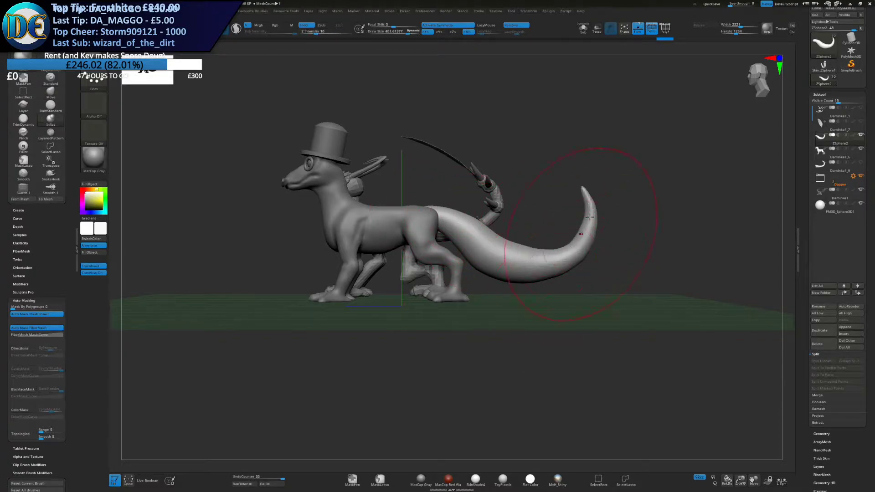
pyautogui.moveTo(593, 204)
pyautogui.mouseDown()
pyautogui.moveTo(591, 227)
pyautogui.moveTo(476, 249)
pyautogui.moveTo(510, 262)
pyautogui.mouseUp()
pyautogui.keyDown('alt'); pyautogui.moveTo(635, 231); pyautogui.dragTo(552, 251); pyautogui.keyUp('alt')
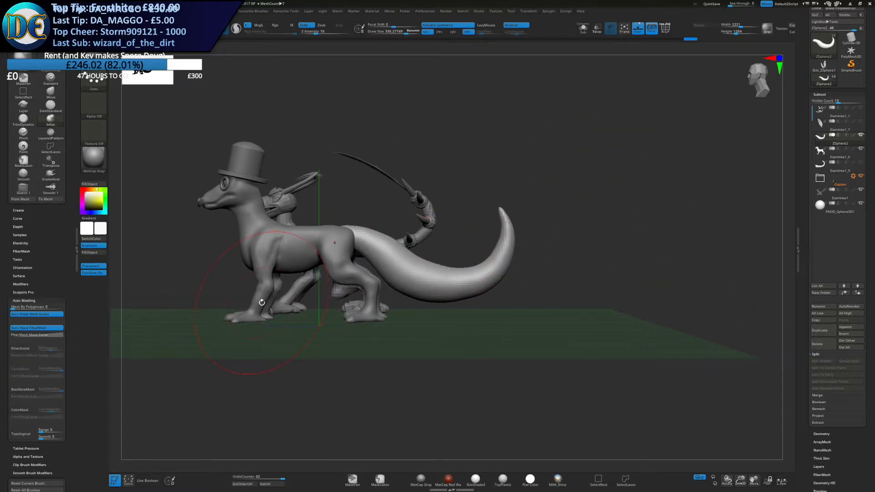
pyautogui.keyDown('alt'); pyautogui.moveTo(471, 240); pyautogui.dragTo(468, 311); pyautogui.keyUp('alt')
pyautogui.hotkey('alt', 'Tab')
pyautogui.hotkey('alt', 'Tab')
pyautogui.hotkey('alt', 'Tab')
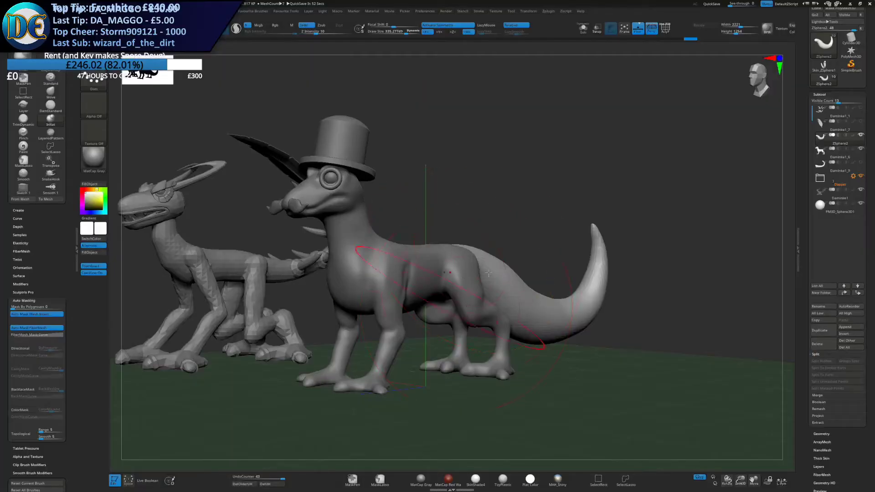
# Make the body the active subtool and select the ClayBuildup brush at a draw size of about 129
pyautogui.press('s')
pyautogui.moveTo(449, 289); pyautogui.dragTo(432, 289)
pyautogui.moveTo(428, 283)
pyautogui.mouseDown(button='right')
pyautogui.moveTo(383, 345)
pyautogui.moveTo(455, 342)
pyautogui.moveTo(447, 267)
pyautogui.moveTo(463, 296)
pyautogui.moveTo(475, 290)
pyautogui.moveTo(420, 306)
pyautogui.moveTo(445, 287)
pyautogui.moveTo(463, 312)
pyautogui.moveTo(434, 273)
pyautogui.moveTo(475, 344)
pyautogui.mouseUp(button='right')
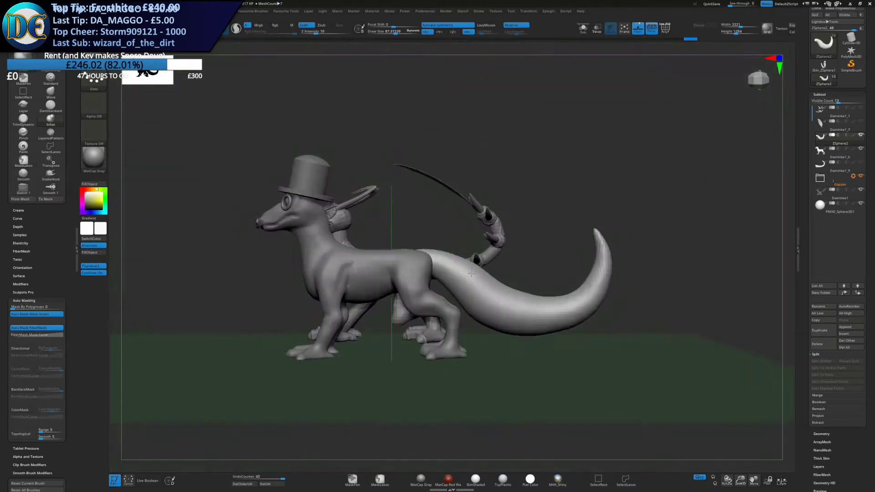
pyautogui.press('space')
pyautogui.keyDown('ctrl'); pyautogui.moveTo(475, 291); pyautogui.dragTo(364, 279, button='right'); pyautogui.keyUp('ctrl')
pyautogui.press('space')
pyautogui.press('s')
pyautogui.moveTo(370, 251); pyautogui.dragTo(373, 250)
pyautogui.press('space')
pyautogui.click(398, 261)
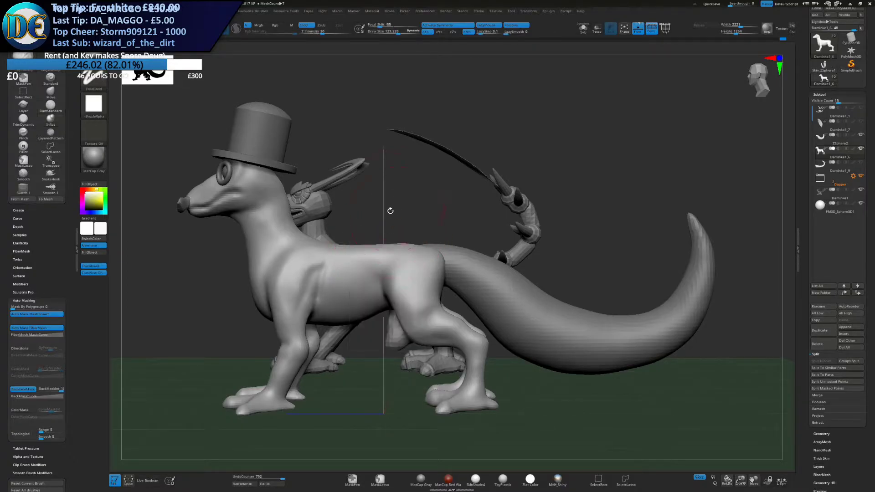
# Build up volume along the creature's back with ClayBuildup strokes and smooth them
pyautogui.moveTo(393, 201); pyautogui.dragTo(365, 242, button='right')
pyautogui.moveTo(324, 217); pyautogui.dragTo(365, 225)
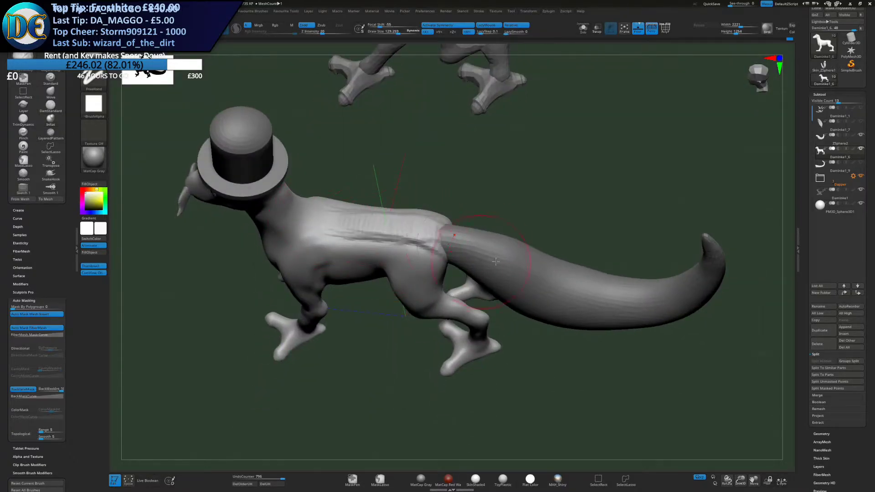
pyautogui.moveTo(427, 228)
pyautogui.keyDown('shift'); pyautogui.mouseDown()
pyautogui.moveTo(396, 221)
pyautogui.moveTo(351, 233)
pyautogui.mouseUp(); pyautogui.keyUp('shift')
pyautogui.keyDown('ctrl'); pyautogui.moveTo(461, 186); pyautogui.dragTo(446, 254); pyautogui.keyUp('ctrl')
pyautogui.moveTo(447, 253); pyautogui.dragTo(458, 215, button='right')
# Adjust the contour of the back with the Move brush
pyautogui.press('space')
pyautogui.click(439, 256)
pyautogui.moveTo(483, 189)
pyautogui.mouseDown(button='right')
pyautogui.moveTo(448, 236)
pyautogui.moveTo(479, 242)
pyautogui.moveTo(507, 225)
pyautogui.moveTo(450, 238)
pyautogui.mouseUp(button='right')
pyautogui.press('space')
pyautogui.click(468, 253)
pyautogui.press(']')
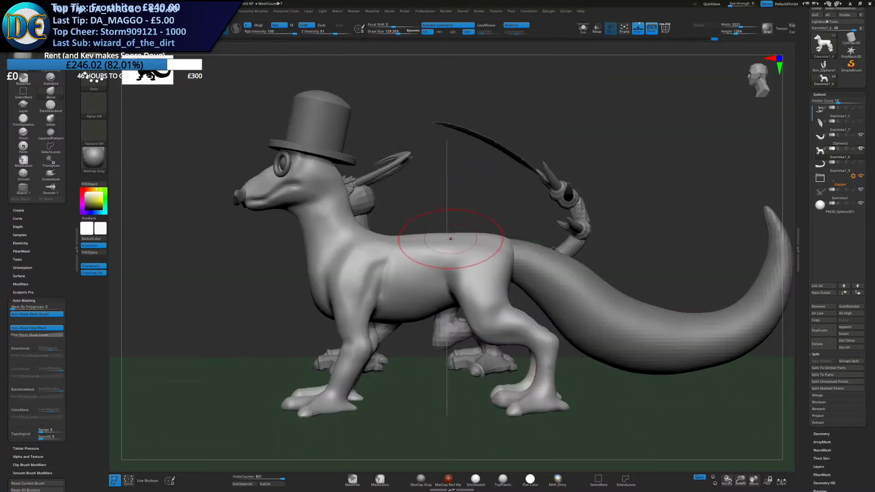
# Sculpt the flank and hip with ClayBuildup at a draw size of about 75, smoothing the strokes
pyautogui.press('s')
pyautogui.moveTo(462, 261); pyautogui.dragTo(454, 260)
pyautogui.press('s')
pyautogui.press('space')
pyautogui.click(444, 305)
pyautogui.keyDown('alt'); pyautogui.moveTo(508, 248); pyautogui.dragTo(520, 205, button='right'); pyautogui.keyUp('alt')
pyautogui.keyDown('alt'); pyautogui.moveTo(456, 214); pyautogui.dragTo(398, 244, button='right'); pyautogui.keyUp('alt')
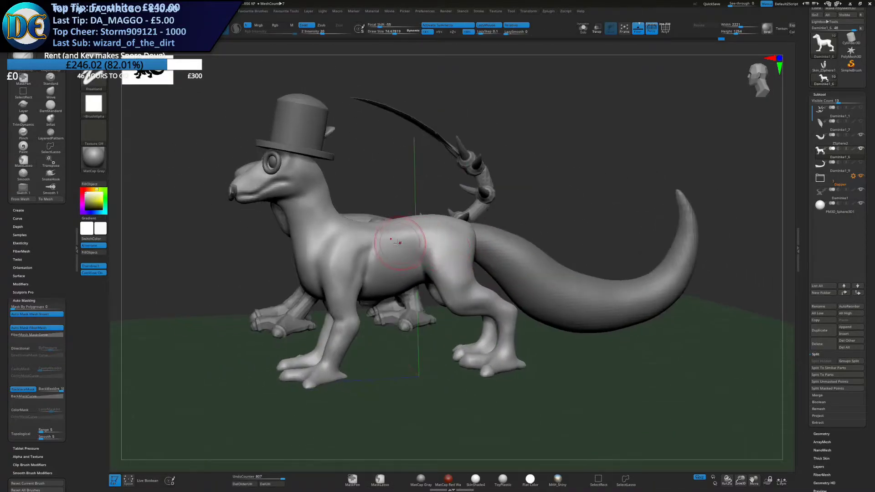
pyautogui.press('shift')
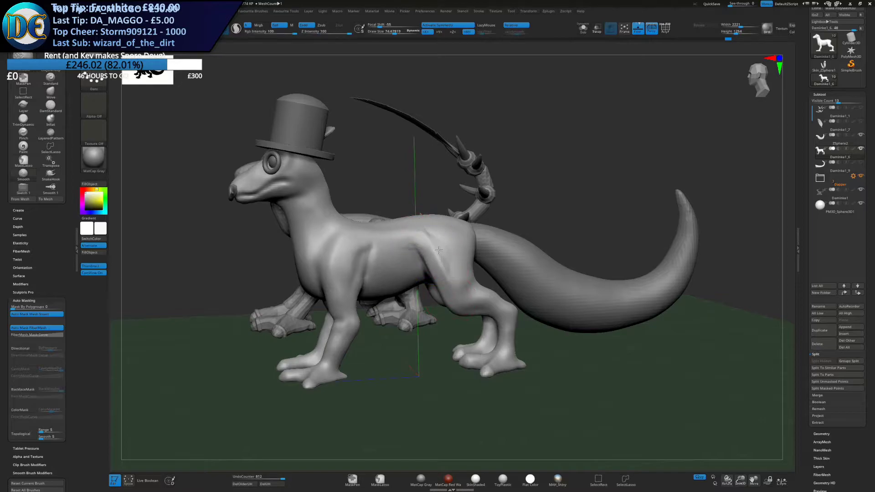
pyautogui.keyDown('shift'); pyautogui.moveTo(465, 224); pyautogui.dragTo(457, 227); pyautogui.keyUp('shift')
# Build up the rump and upper thigh with clay strokes and smooth the thigh's surface
pyautogui.moveTo(450, 228); pyautogui.dragTo(395, 240, button='right')
pyautogui.moveTo(412, 234); pyautogui.dragTo(469, 241)
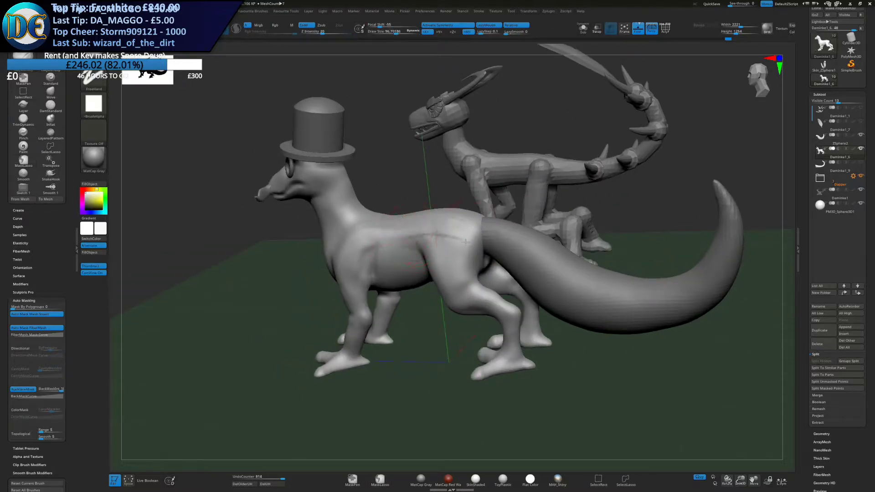
pyautogui.moveTo(461, 273); pyautogui.dragTo(470, 283)
pyautogui.keyDown('shift'); pyautogui.moveTo(459, 235); pyautogui.dragTo(460, 268); pyautogui.keyUp('shift')
# Add clay strokes over the lower back and hips, then smooth them into the body
pyautogui.keyDown('ctrl'); pyautogui.moveTo(572, 127); pyautogui.dragTo(541, 136); pyautogui.keyUp('ctrl')
pyautogui.moveTo(442, 182)
pyautogui.mouseDown(button='right')
pyautogui.moveTo(404, 235)
pyautogui.moveTo(401, 186)
pyautogui.mouseUp(button='right')
pyautogui.moveTo(400, 194)
pyautogui.mouseDown()
pyautogui.moveTo(428, 240)
pyautogui.moveTo(451, 235)
pyautogui.mouseUp()
pyautogui.moveTo(410, 198)
pyautogui.mouseDown()
pyautogui.moveTo(440, 237)
pyautogui.moveTo(428, 246)
pyautogui.moveTo(417, 223)
pyautogui.mouseUp()
pyautogui.moveTo(413, 220); pyautogui.dragTo(401, 222, button='right')
pyautogui.keyDown('shift'); pyautogui.moveTo(412, 210); pyautogui.dragTo(433, 220); pyautogui.keyUp('shift')
pyautogui.moveTo(401, 243)
pyautogui.mouseDown(button='right')
pyautogui.moveTo(424, 256)
pyautogui.moveTo(323, 308)
pyautogui.moveTo(386, 272)
pyautogui.moveTo(330, 260)
pyautogui.moveTo(363, 291)
pyautogui.moveTo(356, 292)
pyautogui.mouseUp(button='right')
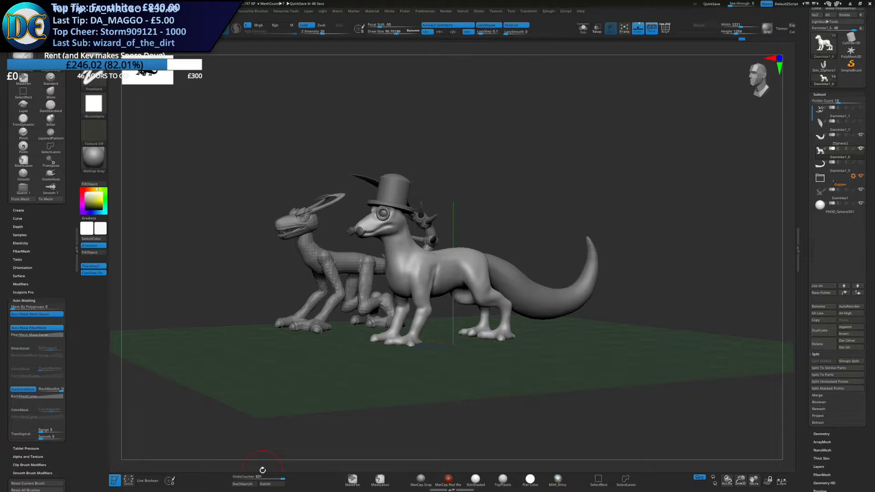
# Examine the creature beside the spiky dragon from several angles, switching the active subtool between the models
pyautogui.moveTo(332, 261)
pyautogui.mouseDown(button='right')
pyautogui.moveTo(371, 260)
pyautogui.moveTo(386, 277)
pyautogui.moveTo(428, 262)
pyautogui.mouseUp(button='right')
pyautogui.press('s')
pyautogui.moveTo(427, 262); pyautogui.dragTo(423, 261)
pyautogui.moveTo(422, 262)
pyautogui.keyDown('ctrl'); pyautogui.mouseDown(button='right')
pyautogui.moveTo(415, 286)
pyautogui.moveTo(381, 253)
pyautogui.moveTo(512, 289)
pyautogui.moveTo(480, 372)
pyautogui.mouseUp(button='right'); pyautogui.keyUp('ctrl')
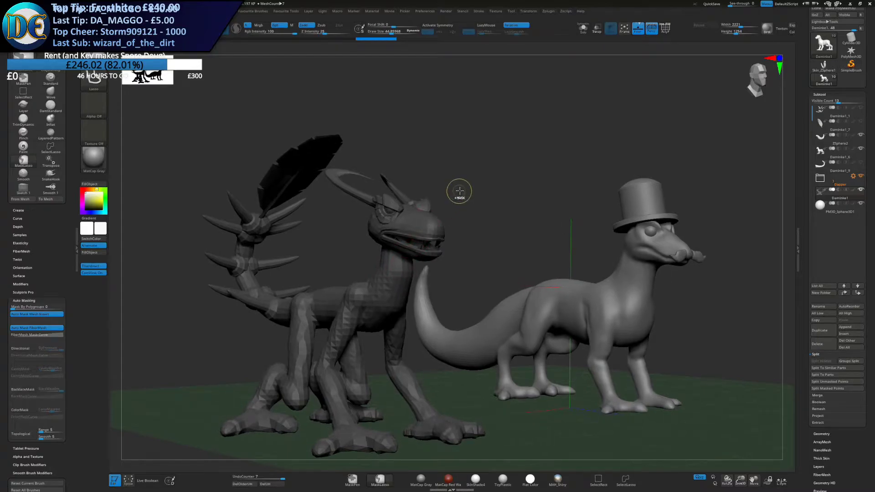
pyautogui.keyDown('alt'); pyautogui.click(456, 192); pyautogui.keyUp('alt')
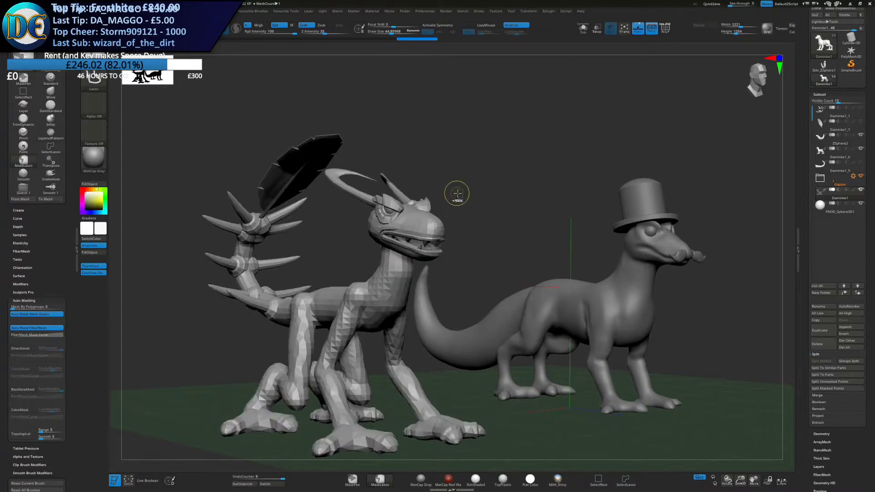
pyautogui.moveTo(400, 218)
pyautogui.keyDown('ctrl'); pyautogui.mouseDown(button='right')
pyautogui.moveTo(391, 352)
pyautogui.moveTo(389, 255)
pyautogui.moveTo(393, 378)
pyautogui.moveTo(395, 292)
pyautogui.mouseUp(button='right'); pyautogui.keyUp('ctrl')
pyautogui.moveTo(395, 367)
pyautogui.keyDown('alt'); pyautogui.mouseDown(button='right')
pyautogui.moveTo(400, 255)
pyautogui.moveTo(373, 308)
pyautogui.mouseUp(button='right'); pyautogui.keyUp('alt')
pyautogui.keyDown('alt'); pyautogui.click(556, 319); pyautogui.keyUp('alt')
pyautogui.moveTo(557, 319); pyautogui.dragTo(424, 315, button='right')
pyautogui.moveTo(424, 314); pyautogui.dragTo(352, 301, button='right')
pyautogui.keyDown('alt'); pyautogui.click(333, 297); pyautogui.keyUp('alt')
pyautogui.keyDown('ctrl'); pyautogui.click(269, 316); pyautogui.keyUp('ctrl')
pyautogui.keyDown('alt'); pyautogui.click(454, 318); pyautogui.keyUp('alt')
pyautogui.moveTo(454, 317); pyautogui.dragTo(373, 283, button='right')
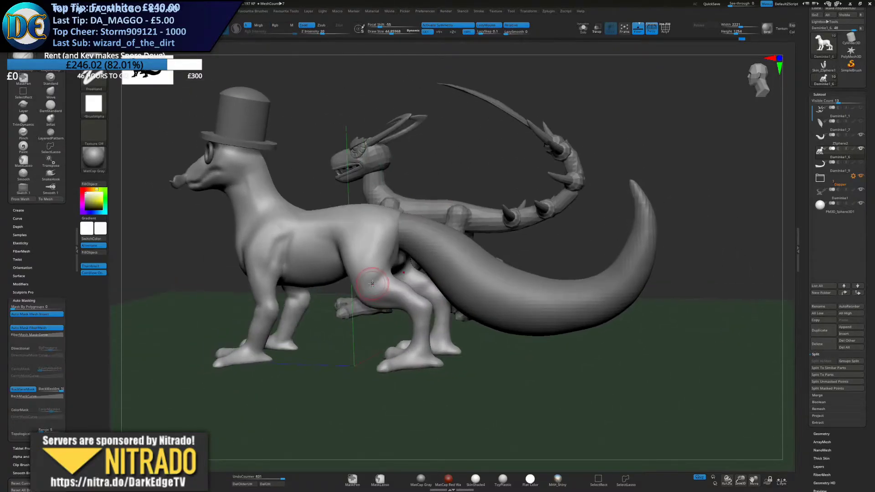
# Make the tail the active subtool and merge it down with the body
pyautogui.click(816, 140)
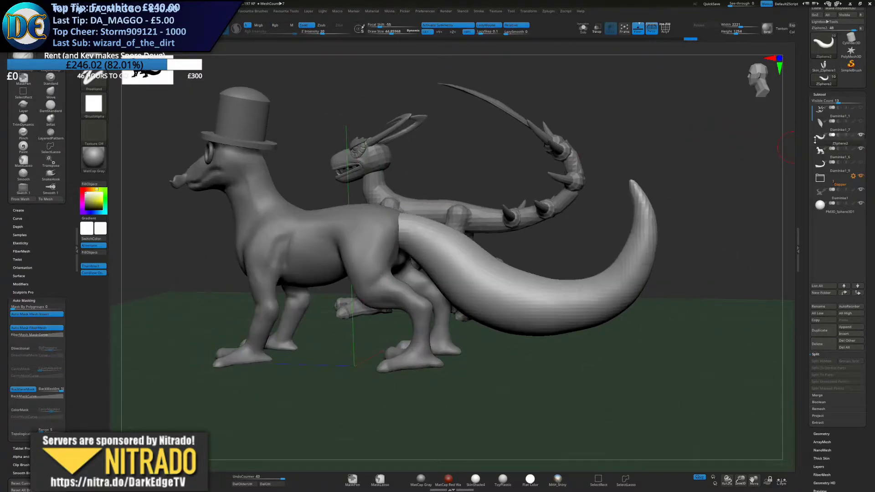
pyautogui.click(817, 395)
pyautogui.click(826, 370)
pyautogui.click(767, 384)
pyautogui.keyDown('alt'); pyautogui.moveTo(430, 234); pyautogui.dragTo(461, 314, button='right'); pyautogui.keyUp('alt')
pyautogui.rightClick(379, 381)
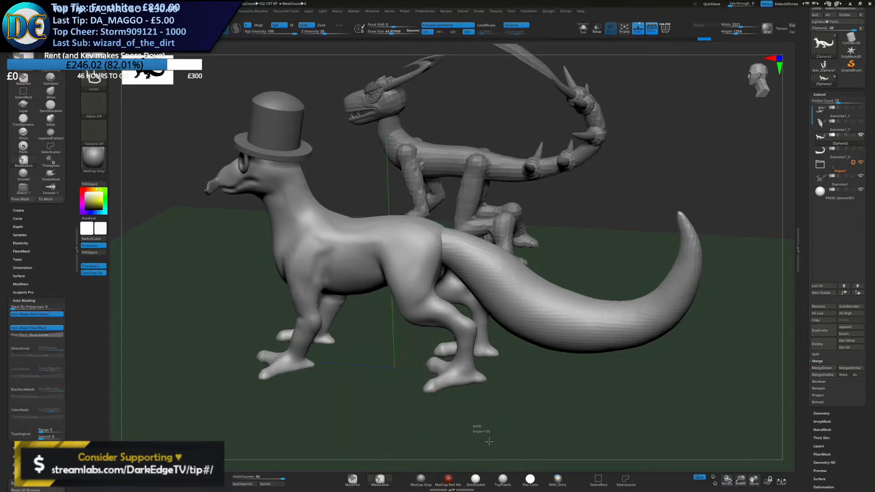
# Remesh the merged body and tail with DynaMesh into one continuous surface
pyautogui.moveTo(455, 254); pyautogui.dragTo(411, 277, button='right')
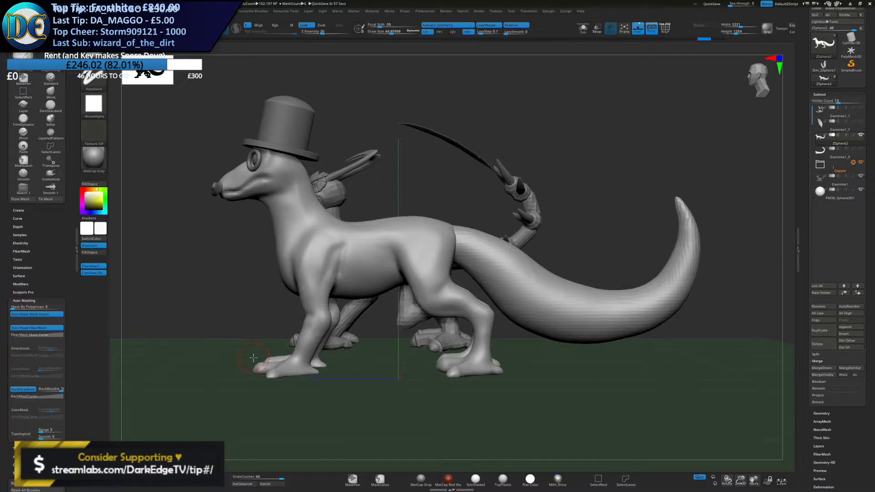
pyautogui.keyDown('alt'); pyautogui.moveTo(453, 232); pyautogui.dragTo(488, 215, button='right'); pyautogui.keyUp('alt')
pyautogui.rightClick(489, 215)
pyautogui.press('s')
pyautogui.press('2')
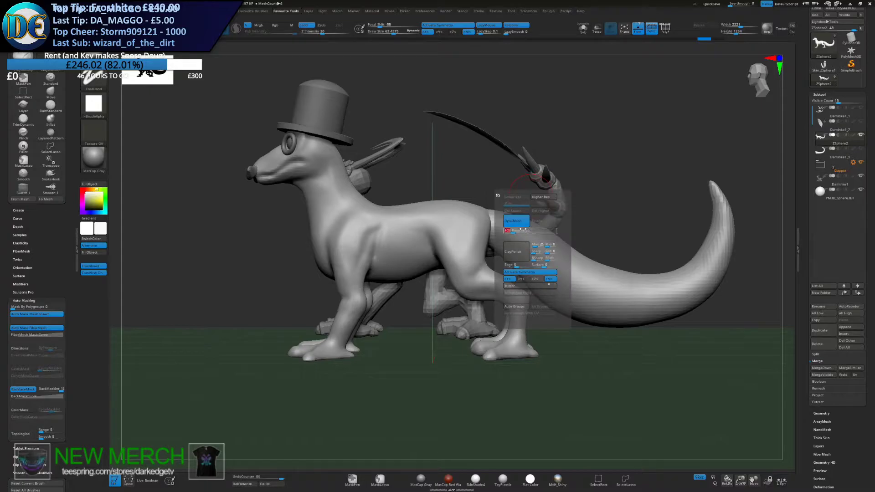
pyautogui.click(516, 223)
# Smooth the seam where the tail meets the rump, undoing one unwanted stroke
pyautogui.moveTo(579, 206); pyautogui.dragTo(497, 234, button='right')
pyautogui.keyDown('shift'); pyautogui.moveTo(495, 234); pyautogui.dragTo(481, 248); pyautogui.keyUp('shift')
pyautogui.moveTo(481, 301); pyautogui.dragTo(438, 237, button='right')
pyautogui.hotkey('ctrl', 'z')
pyautogui.moveTo(497, 223); pyautogui.dragTo(510, 246, button='right')
pyautogui.keyDown('shift'); pyautogui.moveTo(523, 196); pyautogui.dragTo(517, 208); pyautogui.keyUp('shift')
pyautogui.moveTo(492, 291); pyautogui.dragTo(507, 203, button='right')
pyautogui.keyDown('shift'); pyautogui.moveTo(542, 289); pyautogui.dragTo(534, 276); pyautogui.keyUp('shift')
# Fill the top of the tail's base with ClayBuildup strokes at a smaller brush size
pyautogui.moveTo(451, 173)
pyautogui.mouseDown(button='right')
pyautogui.moveTo(479, 210)
pyautogui.moveTo(543, 244)
pyautogui.moveTo(512, 250)
pyautogui.moveTo(449, 230)
pyautogui.mouseUp(button='right')
pyautogui.press('space')
pyautogui.click(522, 269)
pyautogui.press('s')
pyautogui.moveTo(449, 230); pyautogui.dragTo(424, 230)
pyautogui.moveTo(427, 253); pyautogui.dragTo(419, 239, button='right')
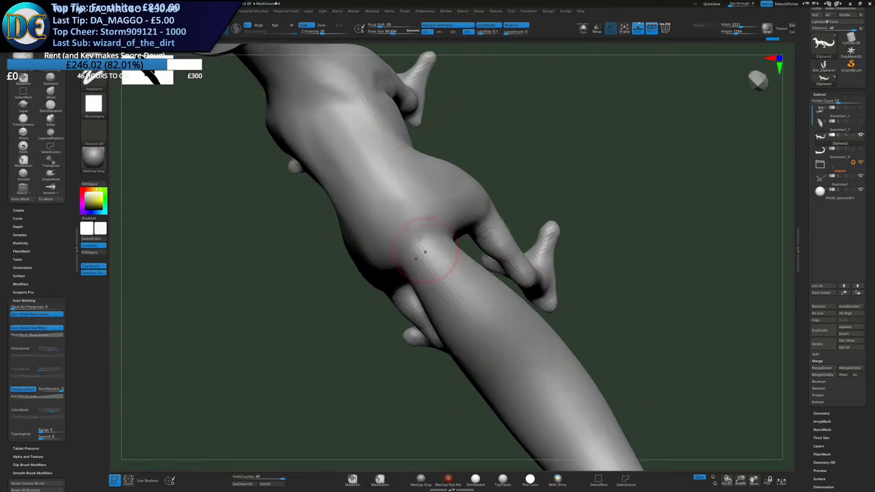
pyautogui.moveTo(401, 228); pyautogui.dragTo(422, 260)
pyautogui.moveTo(387, 218)
pyautogui.mouseDown()
pyautogui.moveTo(427, 255)
pyautogui.moveTo(445, 224)
pyautogui.mouseUp()
# Smooth the upper transition between the tail's base and the rump
pyautogui.moveTo(524, 179); pyautogui.dragTo(474, 182, button='right')
pyautogui.keyDown('shift'); pyautogui.moveTo(421, 244); pyautogui.dragTo(442, 283); pyautogui.keyUp('shift')
pyautogui.moveTo(453, 315); pyautogui.dragTo(461, 274, button='right')
pyautogui.moveTo(460, 273)
pyautogui.keyDown('ctrl'); pyautogui.mouseDown(button='right')
pyautogui.moveTo(451, 246)
pyautogui.moveTo(479, 196)
pyautogui.mouseUp(button='right'); pyautogui.keyUp('ctrl')
pyautogui.moveTo(478, 196)
pyautogui.mouseDown(button='right')
pyautogui.moveTo(501, 201)
pyautogui.moveTo(481, 182)
pyautogui.moveTo(524, 185)
pyautogui.mouseUp(button='right')
pyautogui.keyDown('ctrl'); pyautogui.moveTo(524, 185); pyautogui.dragTo(525, 205, button='right'); pyautogui.keyUp('ctrl')
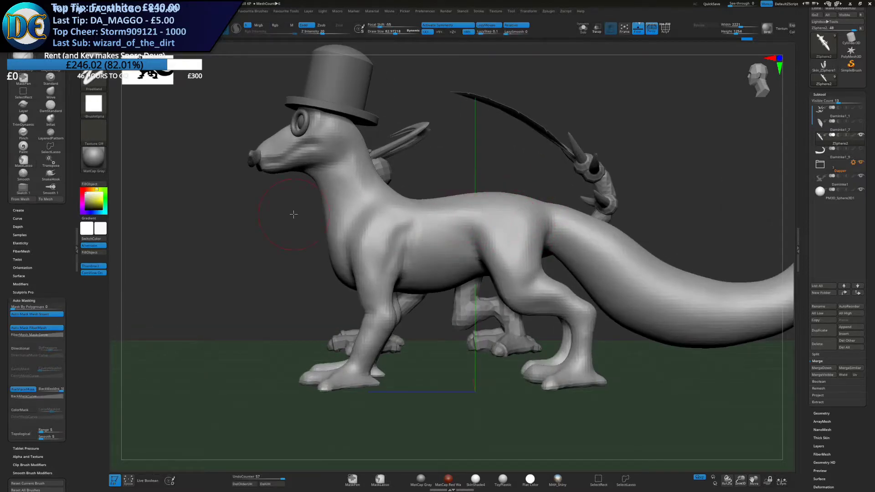
# Try to smooth the seam under the tail's base and undo the last two strokes
pyautogui.moveTo(633, 283); pyautogui.dragTo(477, 172, button='right')
pyautogui.moveTo(502, 212); pyautogui.dragTo(523, 197, button='right')
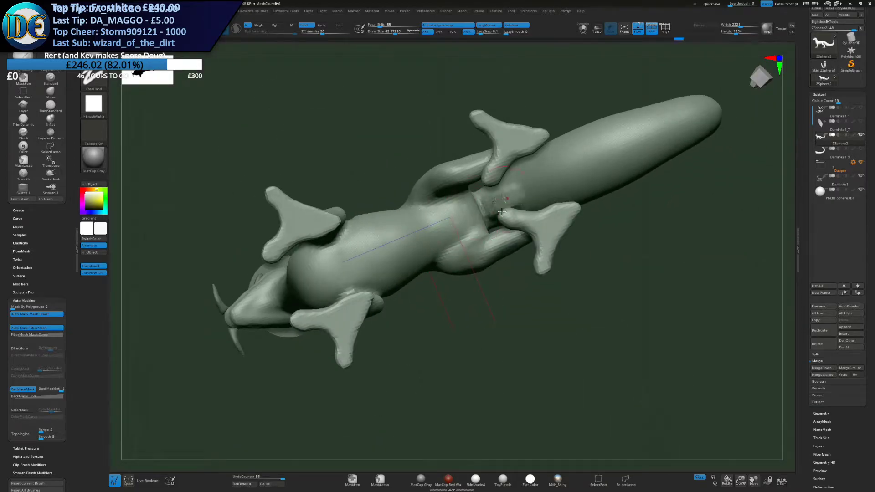
pyautogui.keyDown('shift'); pyautogui.moveTo(505, 206); pyautogui.dragTo(491, 208); pyautogui.keyUp('shift')
pyautogui.moveTo(437, 310)
pyautogui.keyDown('ctrl'); pyautogui.mouseDown(button='right')
pyautogui.moveTo(422, 188)
pyautogui.moveTo(419, 301)
pyautogui.moveTo(492, 420)
pyautogui.mouseUp(button='right'); pyautogui.keyUp('ctrl')
pyautogui.hotkey('ctrl', 'z')
pyautogui.hotkey('ctrl', 'z')
# Smooth the underside where the tail joins the pelvis between the hind legs
pyautogui.moveTo(492, 419)
pyautogui.mouseDown(button='right')
pyautogui.moveTo(581, 291)
pyautogui.moveTo(558, 226)
pyautogui.mouseUp(button='right')
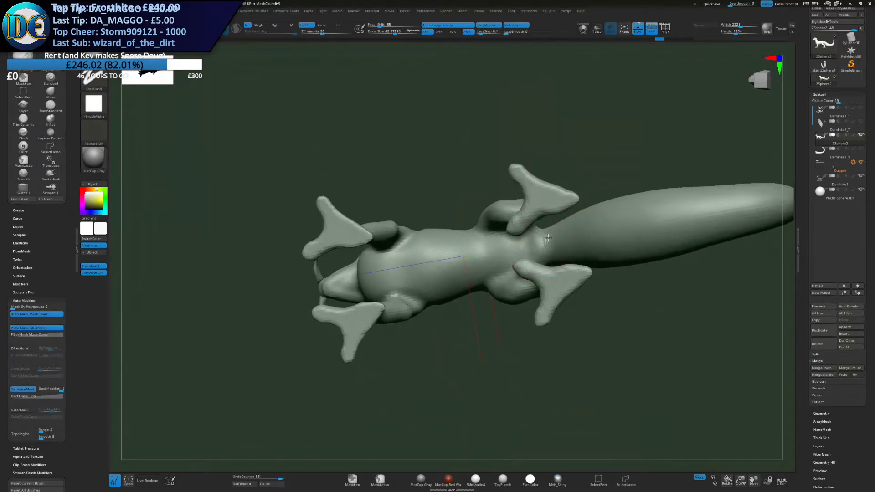
pyautogui.keyDown('shift'); pyautogui.moveTo(545, 231); pyautogui.dragTo(538, 251); pyautogui.keyUp('shift')
pyautogui.moveTo(558, 200)
pyautogui.mouseDown(button='right')
pyautogui.moveTo(550, 279)
pyautogui.moveTo(535, 253)
pyautogui.moveTo(543, 360)
pyautogui.mouseUp(button='right')
pyautogui.keyDown('ctrl'); pyautogui.moveTo(376, 348); pyautogui.dragTo(437, 364, button='right'); pyautogui.keyUp('ctrl')
pyautogui.keyDown('shift'); pyautogui.moveTo(504, 255); pyautogui.dragTo(503, 228); pyautogui.keyUp('shift')
pyautogui.moveTo(503, 255)
pyautogui.mouseDown(button='right')
pyautogui.moveTo(494, 244)
pyautogui.moveTo(437, 242)
pyautogui.moveTo(482, 229)
pyautogui.moveTo(465, 269)
pyautogui.mouseUp(button='right')
# Add clay volume along the tail, smoothing between strokes, and undo the last stroke
pyautogui.moveTo(524, 215)
pyautogui.mouseDown()
pyautogui.moveTo(462, 258)
pyautogui.moveTo(533, 228)
pyautogui.mouseUp()
pyautogui.press('shift')
pyautogui.keyDown('shift'); pyautogui.moveTo(455, 281); pyautogui.dragTo(463, 256); pyautogui.keyUp('shift')
pyautogui.press('ctrl')
pyautogui.moveTo(448, 285); pyautogui.dragTo(519, 242)
pyautogui.hotkey('ctrl', 'z')
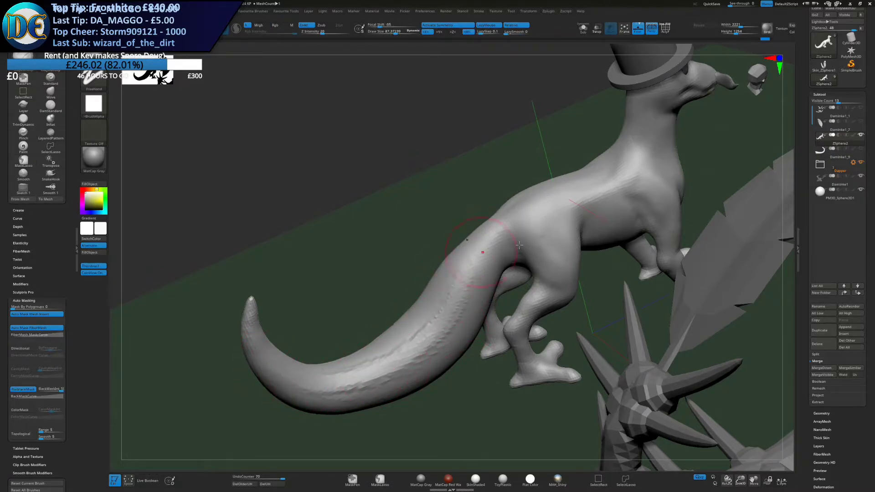
# Smooth the rough strokes from the back down along the tail's curve
pyautogui.keyDown('shift'); pyautogui.moveTo(610, 197); pyautogui.dragTo(455, 288); pyautogui.keyUp('shift')
pyautogui.keyDown('shift'); pyautogui.moveTo(553, 231); pyautogui.dragTo(460, 280); pyautogui.keyUp('shift')
pyautogui.keyDown('shift'); pyautogui.moveTo(288, 370); pyautogui.dragTo(362, 390); pyautogui.keyUp('shift')
pyautogui.moveTo(360, 385)
pyautogui.keyDown('ctrl'); pyautogui.mouseDown(button='right')
pyautogui.moveTo(345, 321)
pyautogui.moveTo(377, 301)
pyautogui.moveTo(488, 273)
pyautogui.moveTo(554, 245)
pyautogui.moveTo(531, 328)
pyautogui.moveTo(570, 297)
pyautogui.moveTo(525, 266)
pyautogui.moveTo(544, 268)
pyautogui.moveTo(398, 286)
pyautogui.moveTo(506, 277)
pyautogui.moveTo(411, 279)
pyautogui.moveTo(445, 288)
pyautogui.moveTo(426, 338)
pyautogui.moveTo(422, 308)
pyautogui.moveTo(493, 197)
pyautogui.moveTo(456, 253)
pyautogui.mouseUp(button='right'); pyautogui.keyUp('ctrl')
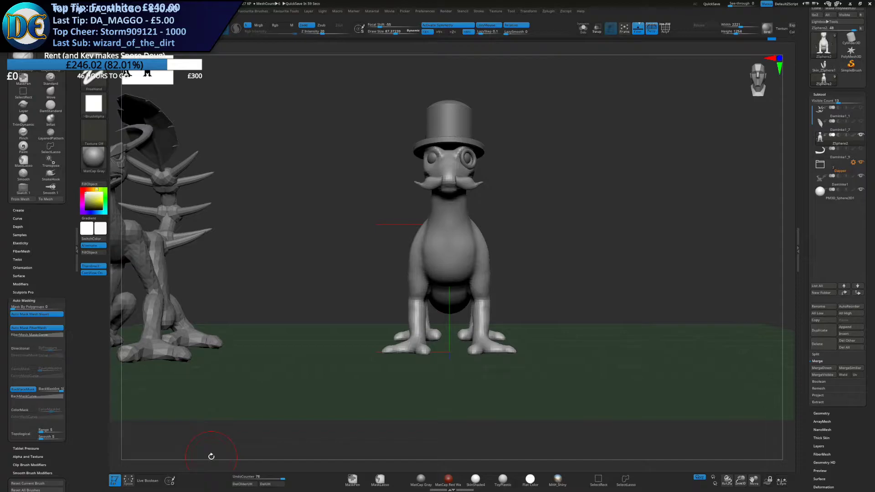
# Reshape the back of the thigh beside the tail's base with the Move brush
pyautogui.moveTo(517, 253)
pyautogui.mouseDown(button='right')
pyautogui.moveTo(363, 294)
pyautogui.moveTo(368, 309)
pyautogui.moveTo(401, 273)
pyautogui.moveTo(465, 256)
pyautogui.mouseUp(button='right')
pyautogui.press('1')
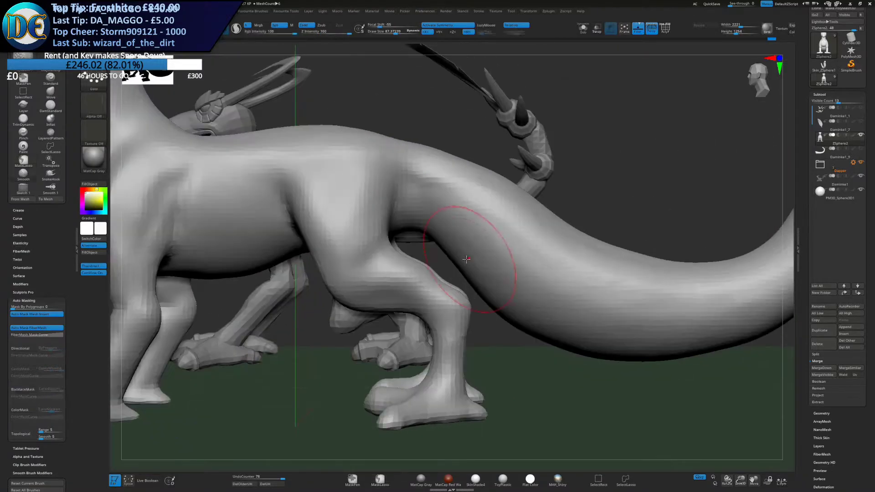
pyautogui.press('1')
pyautogui.press('1')
pyautogui.click(440, 293)
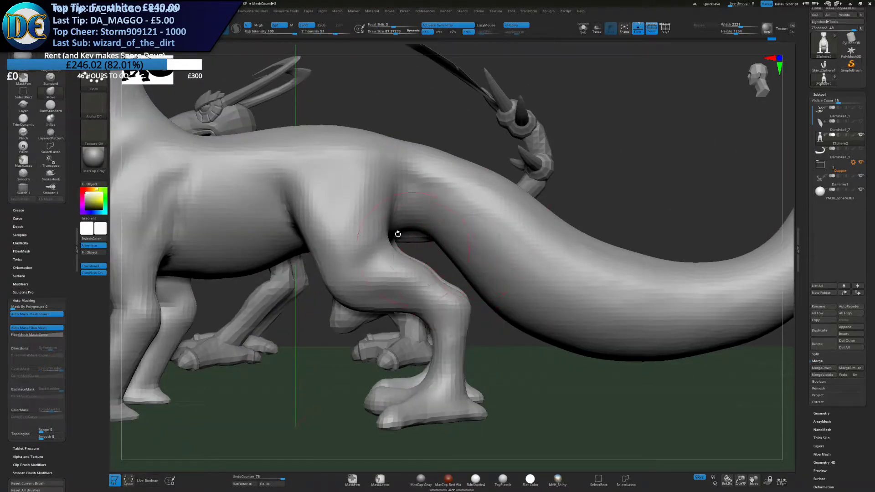
pyautogui.moveTo(388, 229); pyautogui.dragTo(386, 203)
pyautogui.moveTo(387, 203); pyautogui.dragTo(390, 200, button='right')
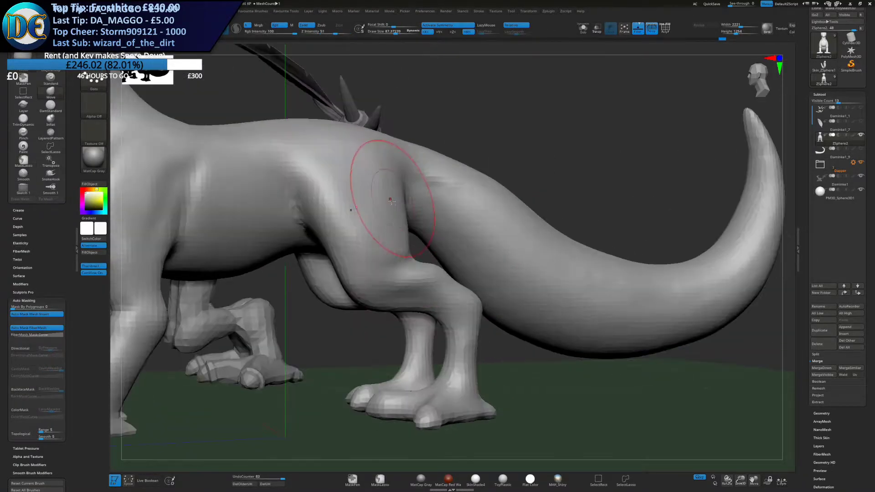
pyautogui.moveTo(410, 198); pyautogui.dragTo(417, 197)
# Build up the hind leg around the hock with ClayBuildup at a draw size of about 45
pyautogui.moveTo(471, 207)
pyautogui.mouseDown(button='right')
pyautogui.moveTo(419, 265)
pyautogui.moveTo(426, 274)
pyautogui.moveTo(445, 261)
pyautogui.mouseUp(button='right')
pyautogui.press('1')
pyautogui.click(405, 307)
pyautogui.press('[')
pyautogui.press('[')
pyautogui.press('[')
pyautogui.moveTo(466, 271); pyautogui.dragTo(429, 269)
pyautogui.moveTo(353, 332)
pyautogui.mouseDown(button='right')
pyautogui.moveTo(360, 283)
pyautogui.moveTo(366, 306)
pyautogui.moveTo(359, 281)
pyautogui.moveTo(341, 301)
pyautogui.mouseUp(button='right')
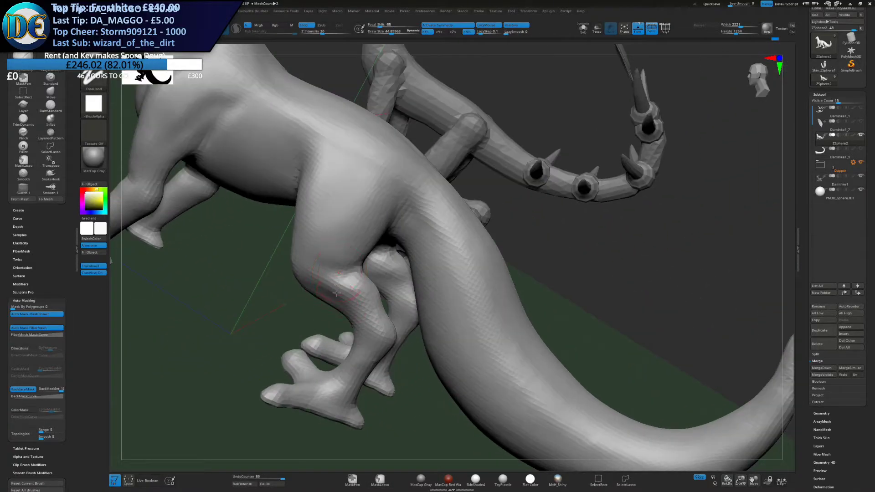
# Define the hock, inner lower leg and back of the thigh with further clay strokes
pyautogui.moveTo(374, 298); pyautogui.dragTo(368, 303)
pyautogui.moveTo(386, 273)
pyautogui.mouseDown(button='right')
pyautogui.moveTo(381, 292)
pyautogui.moveTo(383, 262)
pyautogui.mouseUp(button='right')
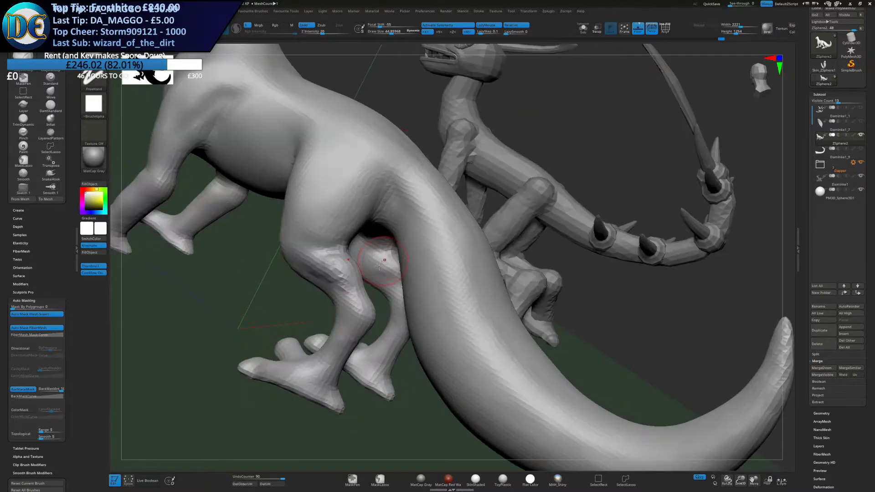
pyautogui.moveTo(386, 273); pyautogui.dragTo(382, 263)
pyautogui.moveTo(382, 263)
pyautogui.mouseDown(button='right')
pyautogui.moveTo(386, 269)
pyautogui.moveTo(386, 256)
pyautogui.mouseUp(button='right')
pyautogui.moveTo(384, 258); pyautogui.dragTo(390, 273)
pyautogui.moveTo(390, 273)
pyautogui.mouseDown(button='right')
pyautogui.moveTo(410, 291)
pyautogui.moveTo(395, 274)
pyautogui.mouseUp(button='right')
pyautogui.moveTo(410, 286); pyautogui.dragTo(410, 272)
pyautogui.moveTo(477, 214); pyautogui.dragTo(547, 246, button='right')
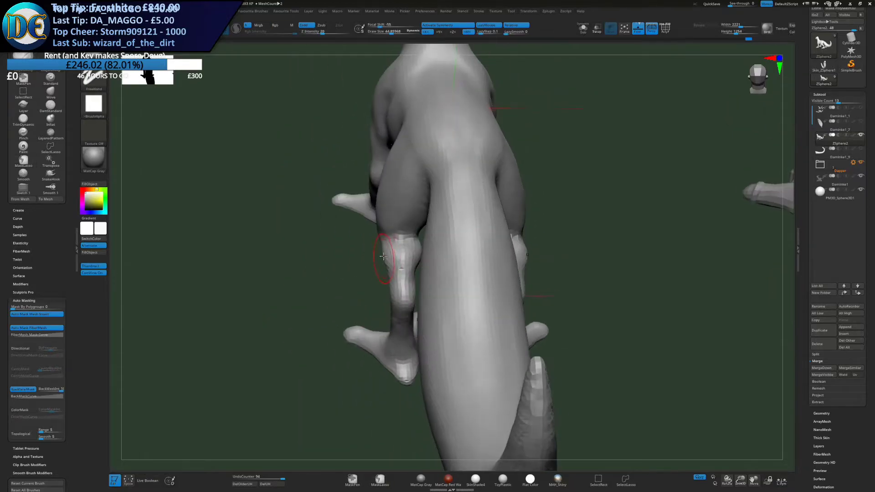
pyautogui.moveTo(378, 234); pyautogui.dragTo(448, 247, button='right')
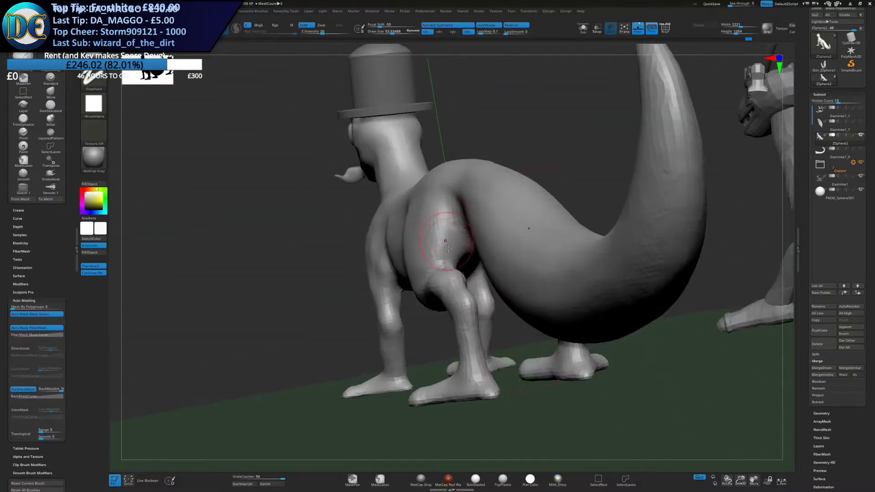
pyautogui.moveTo(440, 207)
pyautogui.keyDown('shift'); pyautogui.mouseDown(button='right')
pyautogui.moveTo(435, 201)
pyautogui.moveTo(433, 269)
pyautogui.mouseUp(button='right'); pyautogui.keyUp('shift')
# Reposition the forms of the hind leg and hip using the Move brush at a draw size of about 148
pyautogui.press('b')
pyautogui.click(428, 273)
pyautogui.press('s')
pyautogui.moveTo(506, 277); pyautogui.dragTo(513, 277)
pyautogui.moveTo(545, 278); pyautogui.dragTo(507, 280, button='right')
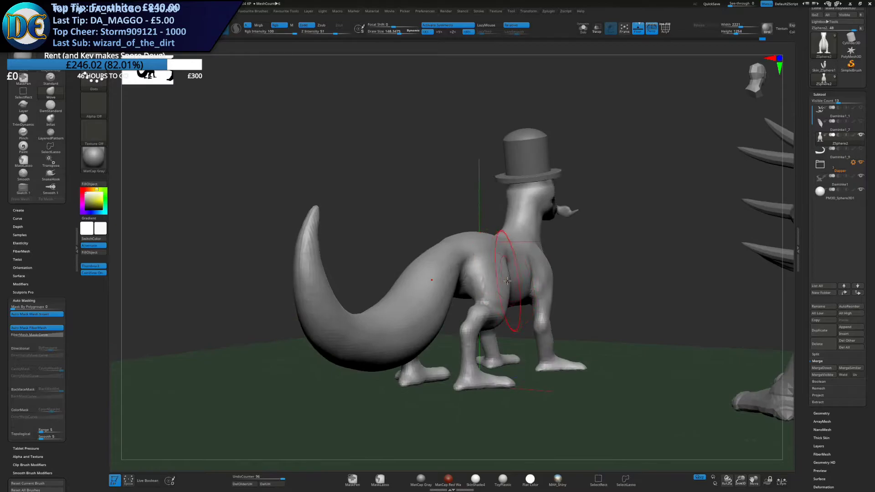
pyautogui.moveTo(505, 278); pyautogui.dragTo(496, 279)
pyautogui.keyDown('shift'); pyautogui.moveTo(495, 278); pyautogui.dragTo(512, 281, button='right'); pyautogui.keyUp('shift')
pyautogui.moveTo(511, 281); pyautogui.dragTo(507, 279)
# Refine the hind lower leg's silhouette with a smaller Move brush at a draw size of about 79
pyautogui.moveTo(508, 280)
pyautogui.keyDown('ctrl'); pyautogui.mouseDown(button='right')
pyautogui.moveTo(514, 267)
pyautogui.moveTo(540, 274)
pyautogui.mouseUp(button='right'); pyautogui.keyUp('ctrl')
pyautogui.moveTo(485, 270)
pyautogui.mouseDown(button='right')
pyautogui.moveTo(545, 250)
pyautogui.moveTo(486, 264)
pyautogui.mouseUp(button='right')
pyautogui.moveTo(486, 263)
pyautogui.keyDown('alt'); pyautogui.mouseDown(button='right')
pyautogui.moveTo(411, 236)
pyautogui.moveTo(431, 298)
pyautogui.moveTo(446, 254)
pyautogui.mouseUp(button='right'); pyautogui.keyUp('alt')
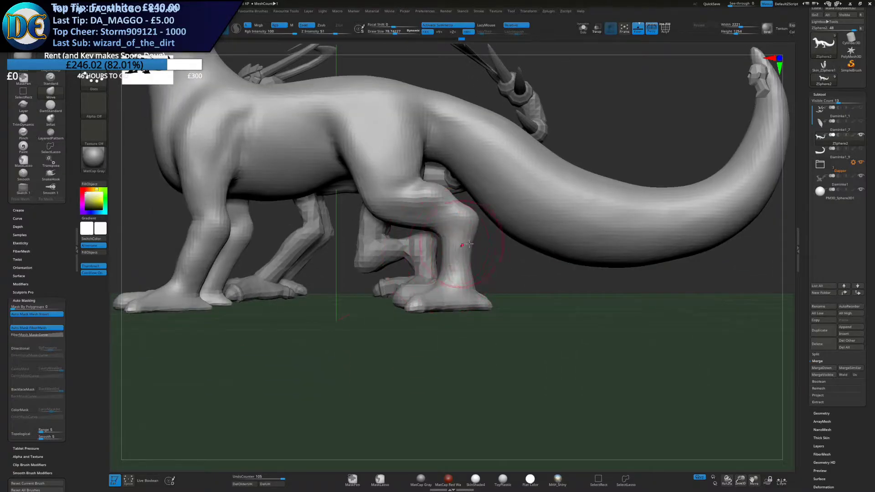
pyautogui.moveTo(444, 255)
pyautogui.mouseDown(button='right')
pyautogui.moveTo(469, 254)
pyautogui.moveTo(431, 250)
pyautogui.moveTo(510, 248)
pyautogui.moveTo(451, 288)
pyautogui.mouseUp(button='right')
pyautogui.keyDown('ctrl'); pyautogui.moveTo(451, 291); pyautogui.dragTo(443, 241, button='right'); pyautogui.keyUp('ctrl')
# Thicken the hind lower leg with the Inflat brush at a larger draw size
pyautogui.press('1')
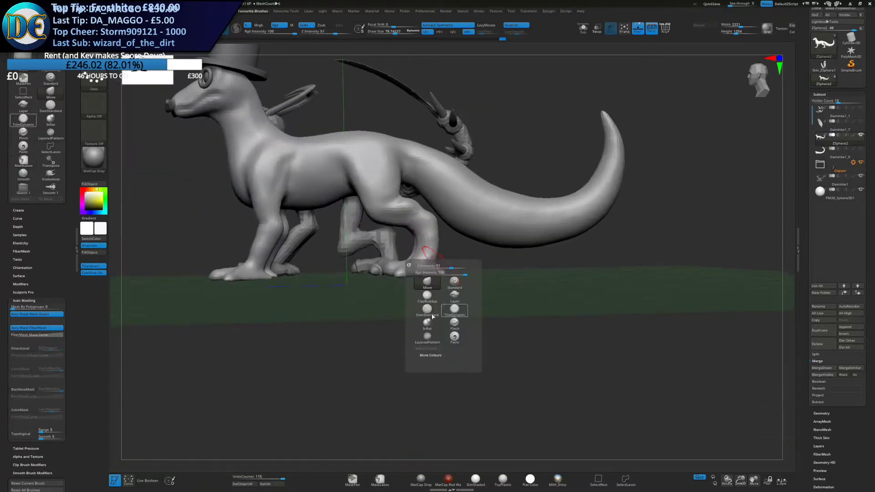
pyautogui.click(455, 309)
pyautogui.keyDown('ctrl'); pyautogui.moveTo(390, 173); pyautogui.dragTo(489, 250, button='right'); pyautogui.keyUp('ctrl')
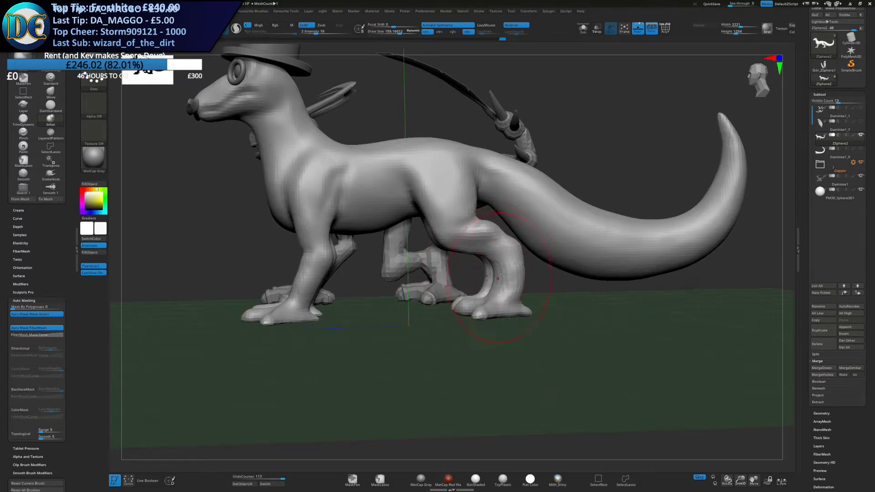
# Thicken the front lower leg with Inflat brush strokes from several angles and undo the last few strokes
pyautogui.moveTo(304, 281); pyautogui.dragTo(300, 288)
pyautogui.moveTo(299, 282); pyautogui.dragTo(363, 279, button='right')
pyautogui.moveTo(298, 293); pyautogui.dragTo(299, 296)
pyautogui.moveTo(299, 296); pyautogui.dragTo(433, 261, button='right')
pyautogui.moveTo(449, 258); pyautogui.dragTo(440, 269)
pyautogui.hotkey('ctrl', 'z')
pyautogui.hotkey('ctrl', 'z')
pyautogui.hotkey('ctrl', 'z')
pyautogui.hotkey('ctrl', 'z')
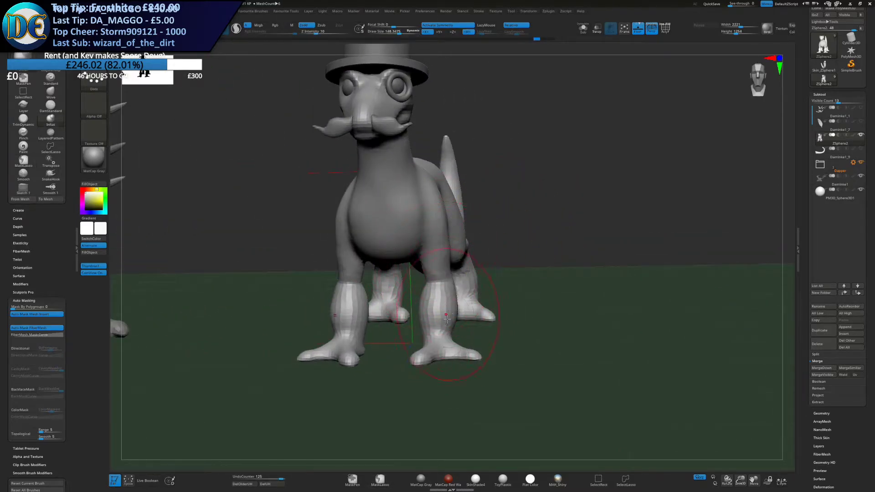
# Balance the thickness of the front and hind lower legs with Inflat and smoothing strokes at a draw size of about 148
pyautogui.moveTo(508, 279)
pyautogui.mouseDown()
pyautogui.moveTo(440, 283)
pyautogui.moveTo(398, 314)
pyautogui.moveTo(421, 314)
pyautogui.moveTo(433, 311)
pyautogui.moveTo(387, 305)
pyautogui.mouseUp()
pyautogui.moveTo(456, 282)
pyautogui.keyDown('alt'); pyautogui.mouseDown()
pyautogui.moveTo(514, 301)
pyautogui.moveTo(495, 324)
pyautogui.mouseUp(); pyautogui.keyUp('alt')
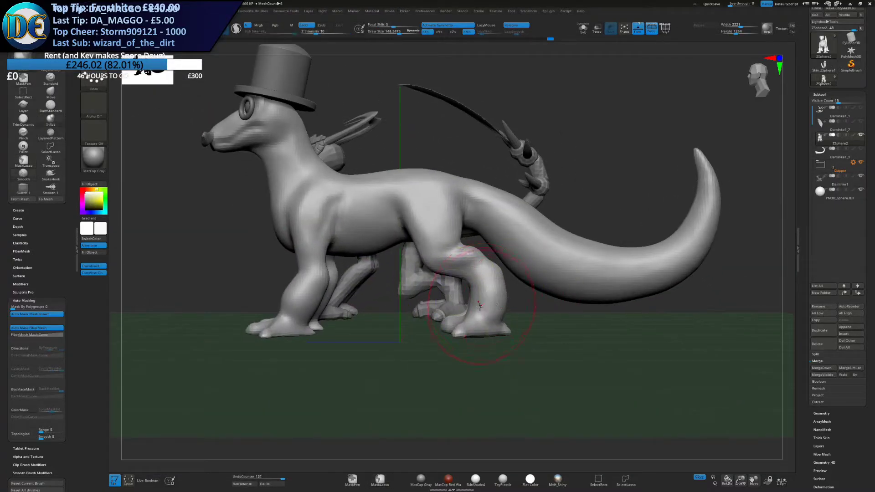
pyautogui.moveTo(388, 319); pyautogui.dragTo(507, 309)
pyautogui.moveTo(506, 309); pyautogui.dragTo(463, 305, button='right')
pyautogui.keyDown('shift'); pyautogui.moveTo(469, 289); pyautogui.dragTo(476, 300); pyautogui.keyUp('shift')
pyautogui.moveTo(476, 300); pyautogui.dragTo(556, 296, button='right')
pyautogui.keyDown('alt'); pyautogui.moveTo(492, 283); pyautogui.dragTo(484, 255, button='right'); pyautogui.keyUp('alt')
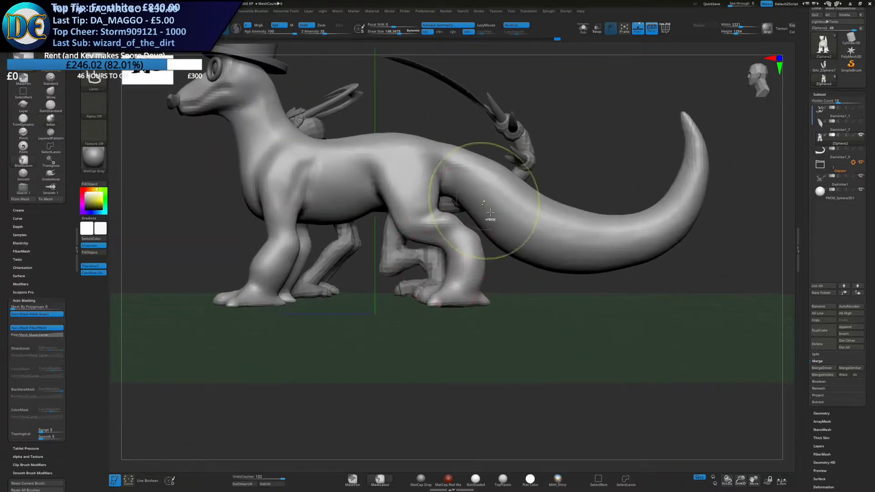
# Build up the underside and inner faces of the hind legs with a clay brush at a draw size of about 79
pyautogui.keyDown('ctrl'); pyautogui.moveTo(488, 211); pyautogui.dragTo(489, 241, button='right'); pyautogui.keyUp('ctrl')
pyautogui.press('space')
pyautogui.click(475, 254)
pyautogui.press('s')
pyautogui.moveTo(432, 255)
pyautogui.mouseDown(button='right')
pyautogui.moveTo(455, 258)
pyautogui.moveTo(438, 235)
pyautogui.moveTo(392, 227)
pyautogui.moveTo(362, 244)
pyautogui.moveTo(379, 206)
pyautogui.moveTo(357, 231)
pyautogui.moveTo(351, 215)
pyautogui.moveTo(386, 218)
pyautogui.mouseUp(button='right')
pyautogui.press('space')
pyautogui.click(342, 249)
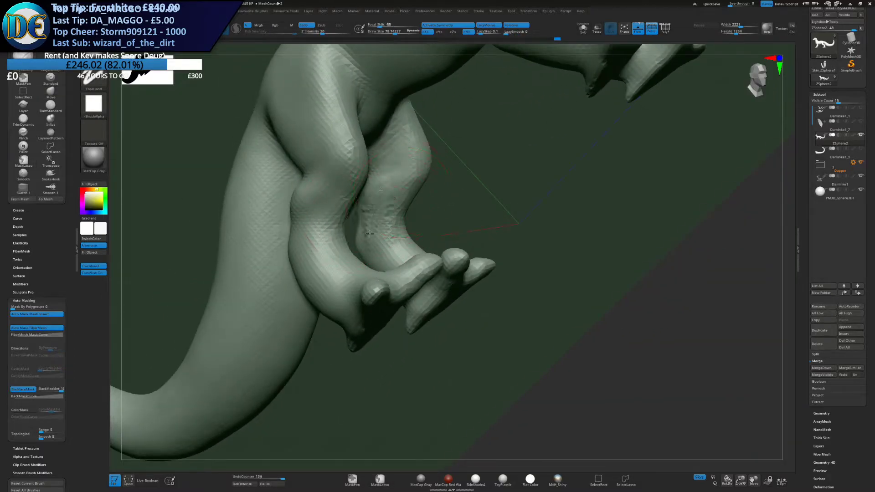
pyautogui.keyDown('ctrl'); pyautogui.moveTo(450, 183); pyautogui.dragTo(478, 201); pyautogui.keyUp('ctrl')
pyautogui.moveTo(470, 198); pyautogui.dragTo(401, 209, button='right')
pyautogui.keyDown('ctrl'); pyautogui.moveTo(483, 182); pyautogui.dragTo(502, 172); pyautogui.keyUp('ctrl')
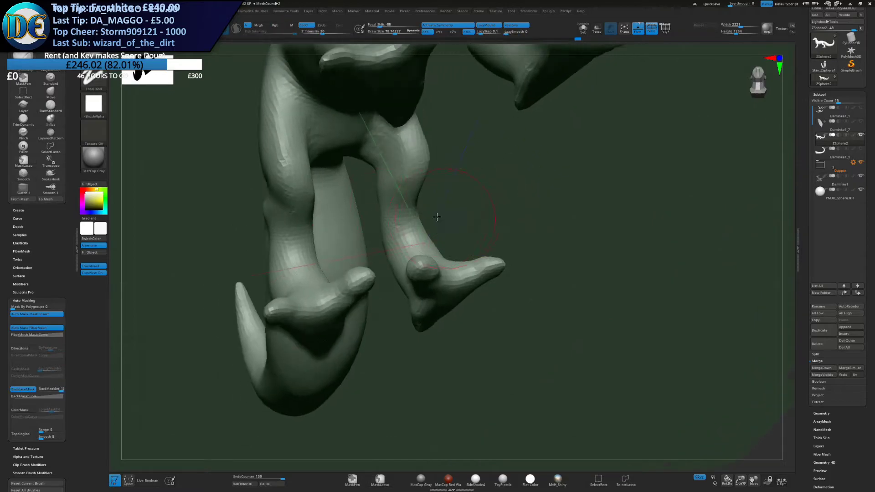
# Refine the hind lower leg and hip contours from below and in profile with the Move brush at a draw size of about 79
pyautogui.moveTo(438, 217); pyautogui.dragTo(422, 209, button='right')
pyautogui.press('space')
pyautogui.click(415, 228)
pyautogui.moveTo(461, 168); pyautogui.dragTo(456, 145, button='right')
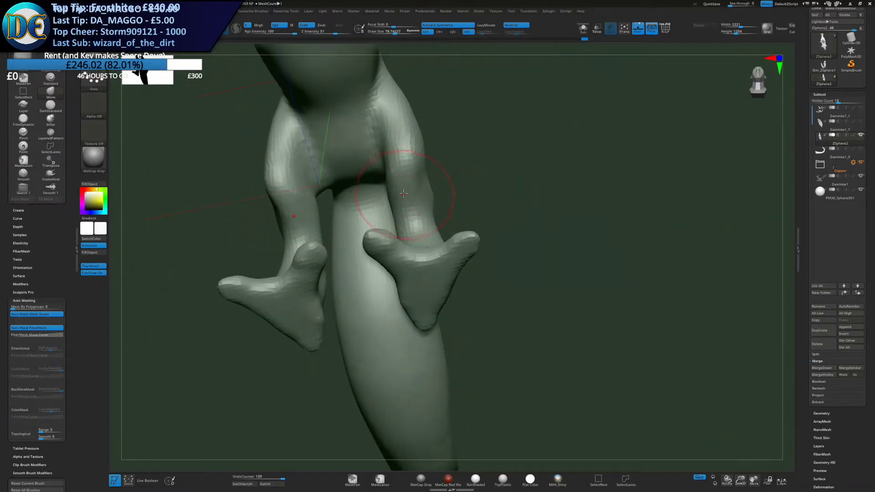
pyautogui.moveTo(410, 191); pyautogui.dragTo(451, 268, button='right')
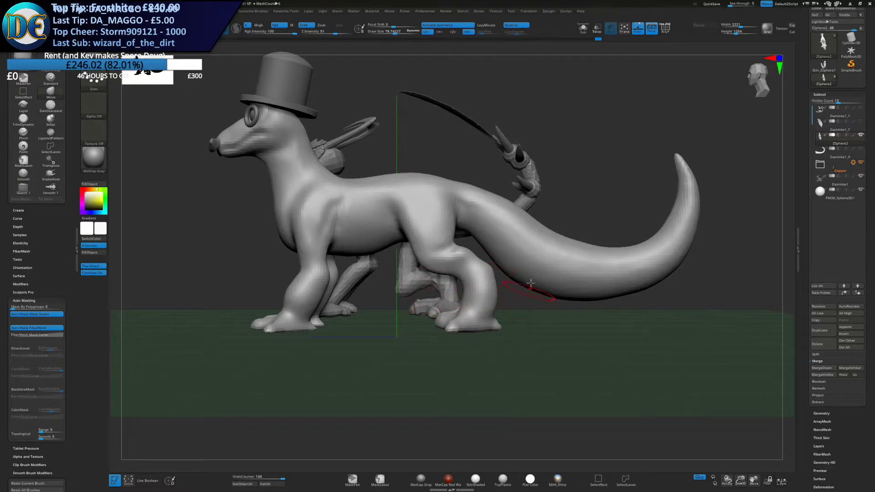
pyautogui.keyDown('alt'); pyautogui.moveTo(504, 305); pyautogui.dragTo(539, 195); pyautogui.keyUp('alt')
pyautogui.keyDown('ctrl'); pyautogui.moveTo(539, 195); pyautogui.dragTo(536, 219, button='right'); pyautogui.keyUp('ctrl')
pyautogui.moveTo(523, 207); pyautogui.dragTo(506, 209)
pyautogui.keyDown('alt'); pyautogui.moveTo(503, 205); pyautogui.dragTo(507, 253, button='right'); pyautogui.keyUp('alt')
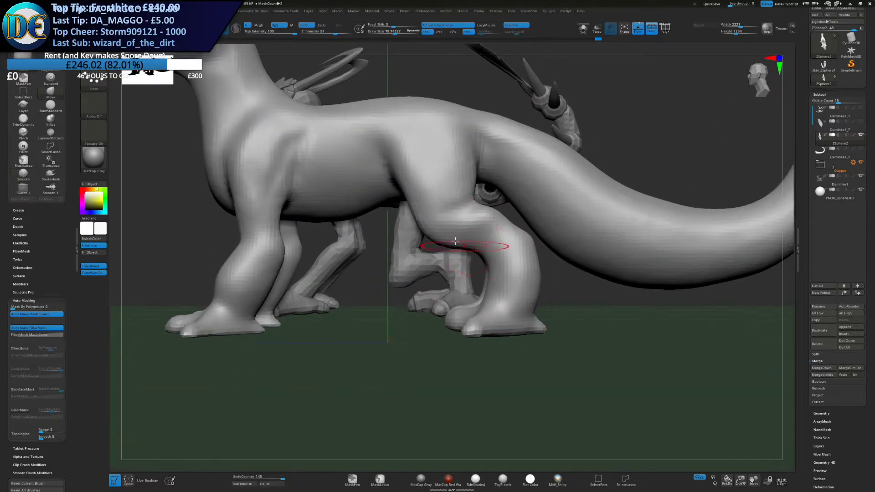
# Hide the Dapper folder containing the creature's hat, monocle and moustache
pyautogui.keyDown('ctrl'); pyautogui.moveTo(437, 313); pyautogui.dragTo(487, 185, button='right'); pyautogui.keyUp('ctrl')
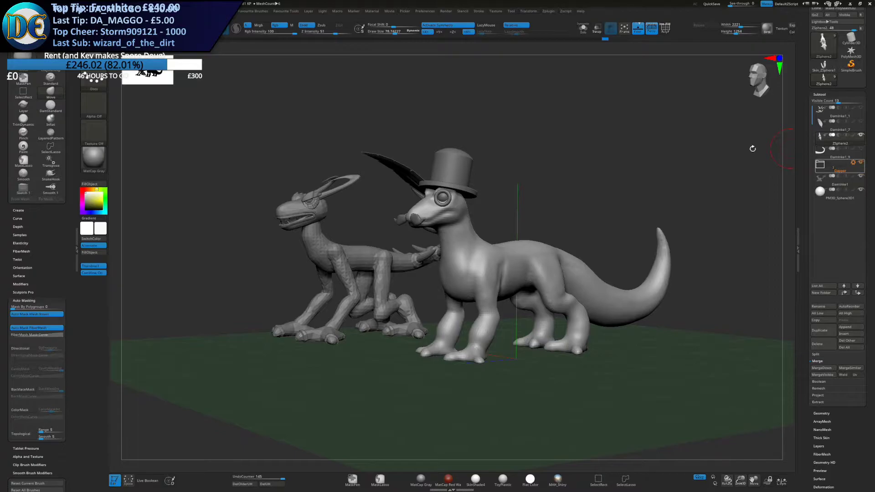
pyautogui.keyDown('alt'); pyautogui.moveTo(781, 152); pyautogui.dragTo(752, 167, button='right'); pyautogui.keyUp('alt')
pyautogui.click(861, 163)
pyautogui.moveTo(644, 162); pyautogui.dragTo(606, 169, button='right')
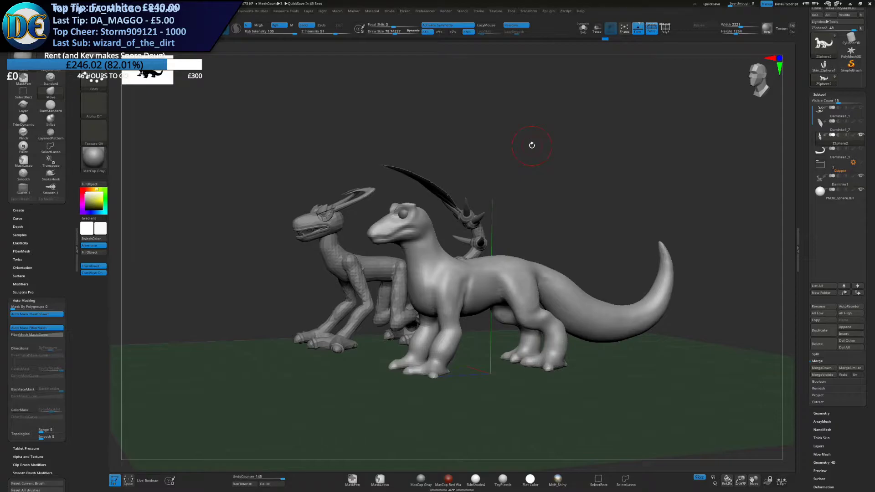
# Add clay strokes around the inner hind leg, knee and hock at a draw size of about 79
pyautogui.moveTo(524, 263)
pyautogui.keyDown('alt'); pyautogui.mouseDown(button='right')
pyautogui.moveTo(502, 247)
pyautogui.moveTo(482, 269)
pyautogui.moveTo(471, 248)
pyautogui.moveTo(489, 249)
pyautogui.moveTo(488, 261)
pyautogui.moveTo(480, 257)
pyautogui.moveTo(447, 282)
pyautogui.mouseUp(button='right'); pyautogui.keyUp('alt')
pyautogui.press('space')
pyautogui.click(475, 278)
pyautogui.press('space')
pyautogui.press('space')
pyautogui.click(475, 297)
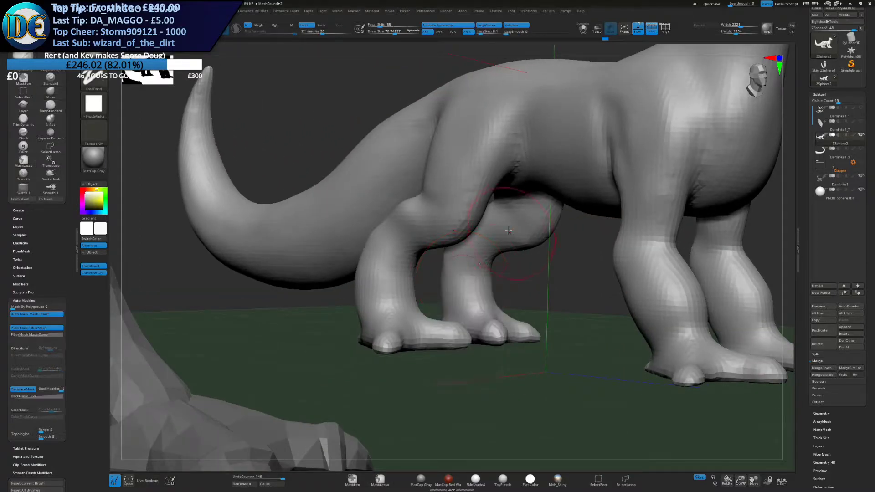
pyautogui.moveTo(509, 239); pyautogui.dragTo(465, 258, button='right')
pyautogui.moveTo(447, 278); pyautogui.dragTo(473, 282)
pyautogui.moveTo(473, 282)
pyautogui.mouseDown(button='right')
pyautogui.moveTo(490, 268)
pyautogui.moveTo(483, 253)
pyautogui.mouseUp(button='right')
pyautogui.moveTo(471, 297); pyautogui.dragTo(438, 328, button='right')
pyautogui.moveTo(338, 406)
pyautogui.mouseDown(button='right')
pyautogui.moveTo(354, 410)
pyautogui.moveTo(481, 303)
pyautogui.mouseUp(button='right')
pyautogui.moveTo(484, 310); pyautogui.dragTo(485, 303)
pyautogui.moveTo(485, 303); pyautogui.dragTo(337, 310, button='right')
pyautogui.moveTo(589, 332); pyautogui.dragTo(542, 325, button='right')
pyautogui.moveTo(542, 326)
pyautogui.keyDown('ctrl'); pyautogui.mouseDown(button='right')
pyautogui.moveTo(502, 278)
pyautogui.moveTo(531, 238)
pyautogui.moveTo(524, 296)
pyautogui.mouseUp(button='right'); pyautogui.keyUp('ctrl')
pyautogui.moveTo(437, 310)
pyautogui.mouseDown(button='right')
pyautogui.moveTo(515, 305)
pyautogui.moveTo(540, 246)
pyautogui.moveTo(537, 224)
pyautogui.moveTo(520, 282)
pyautogui.mouseUp(button='right')
# Adjust the hind lower leg's contour in profile with the Move brush at a draw size of about 112
pyautogui.press('space')
pyautogui.click(504, 299)
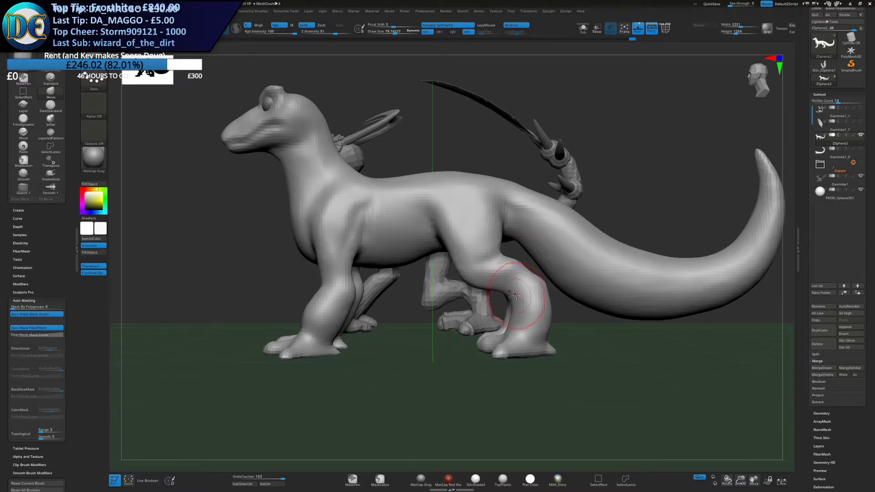
pyautogui.press(']')
pyautogui.moveTo(531, 290); pyautogui.dragTo(525, 293)
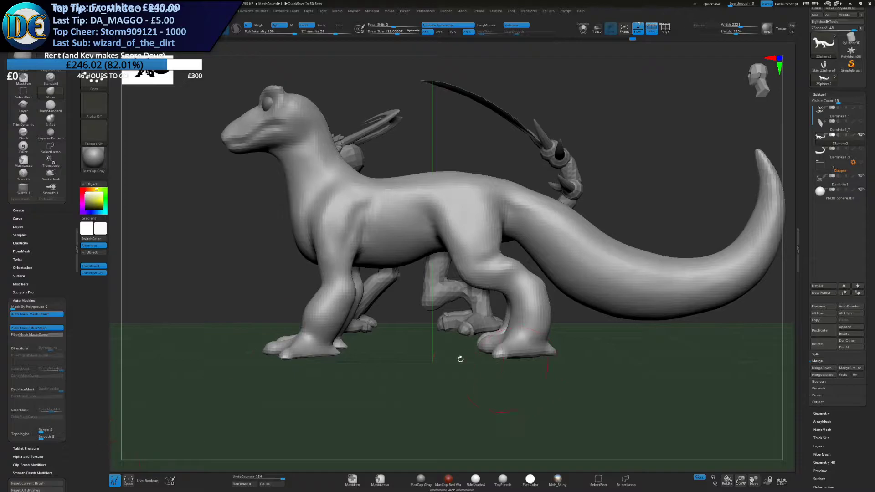
# Enlarge the toes of the front feet with the Inflat brush at a draw size of about 112
pyautogui.moveTo(839, 111)
pyautogui.keyDown('ctrl'); pyautogui.moveTo(515, 246); pyautogui.dragTo(447, 261, button='right'); pyautogui.keyUp('ctrl')
pyautogui.moveTo(386, 288)
pyautogui.mouseDown(button='right')
pyautogui.moveTo(408, 294)
pyautogui.moveTo(414, 310)
pyautogui.moveTo(386, 337)
pyautogui.moveTo(408, 304)
pyautogui.mouseUp(button='right')
pyautogui.press('space')
pyautogui.click(384, 381)
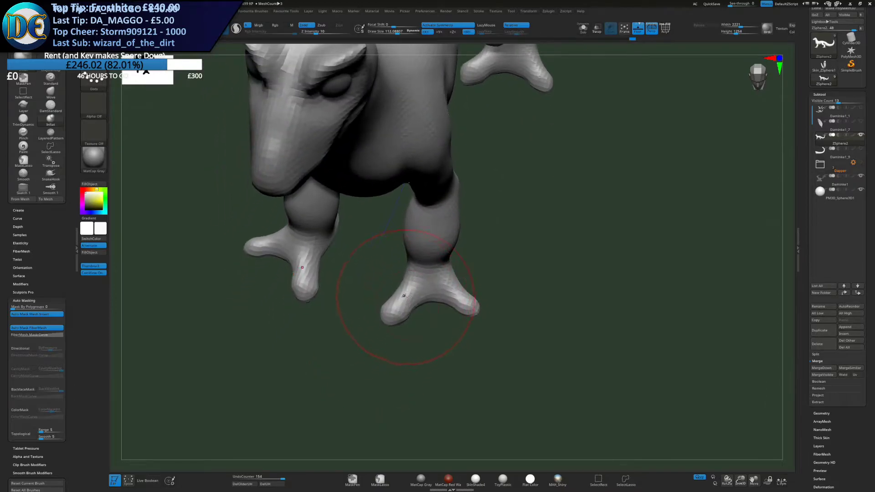
pyautogui.moveTo(401, 300); pyautogui.dragTo(394, 311)
pyautogui.moveTo(450, 291)
pyautogui.mouseDown()
pyautogui.moveTo(473, 311)
pyautogui.moveTo(471, 303)
pyautogui.mouseUp()
# Inflate the front toe tips into rounded bulbs at a draw size of about 48
pyautogui.moveTo(469, 308)
pyautogui.mouseDown(button='right')
pyautogui.moveTo(412, 305)
pyautogui.moveTo(448, 299)
pyautogui.mouseUp(button='right')
pyautogui.press('s')
pyautogui.moveTo(449, 299); pyautogui.dragTo(433, 300)
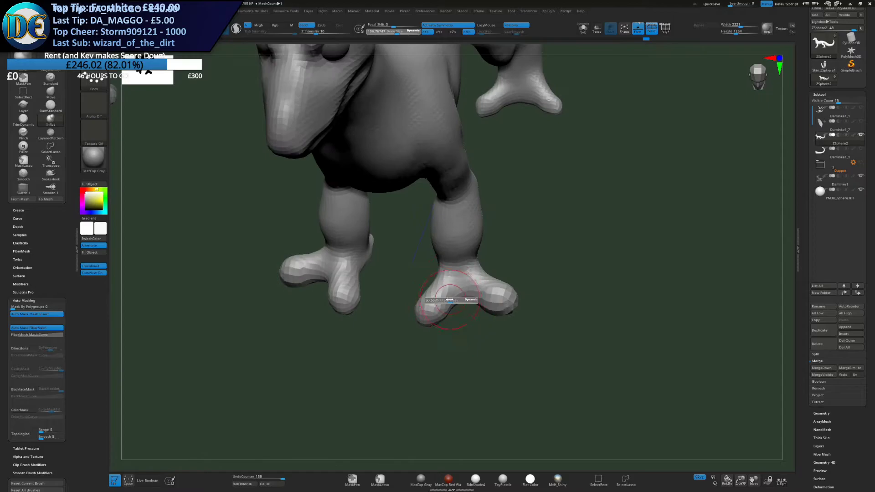
pyautogui.moveTo(433, 300); pyautogui.dragTo(430, 306, button='right')
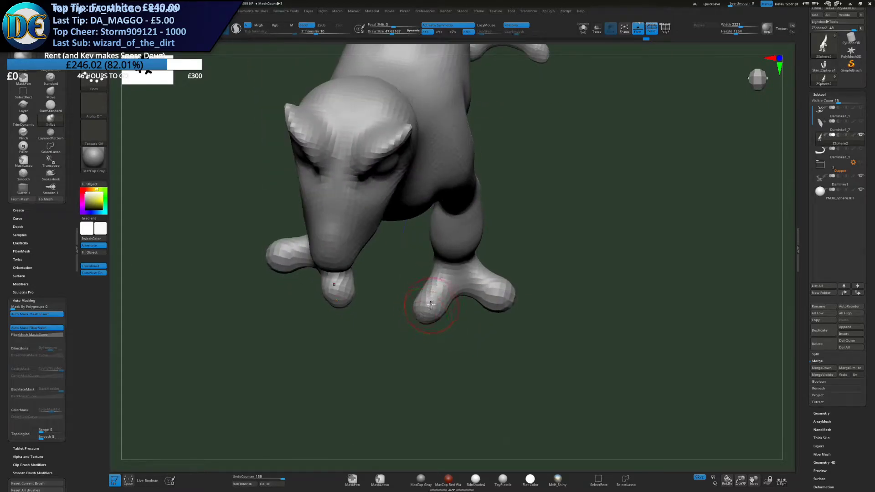
pyautogui.moveTo(436, 305); pyautogui.dragTo(425, 312)
pyautogui.moveTo(488, 292)
pyautogui.mouseDown()
pyautogui.moveTo(498, 293)
pyautogui.moveTo(488, 292)
pyautogui.mouseUp()
pyautogui.moveTo(435, 307); pyautogui.dragTo(450, 304)
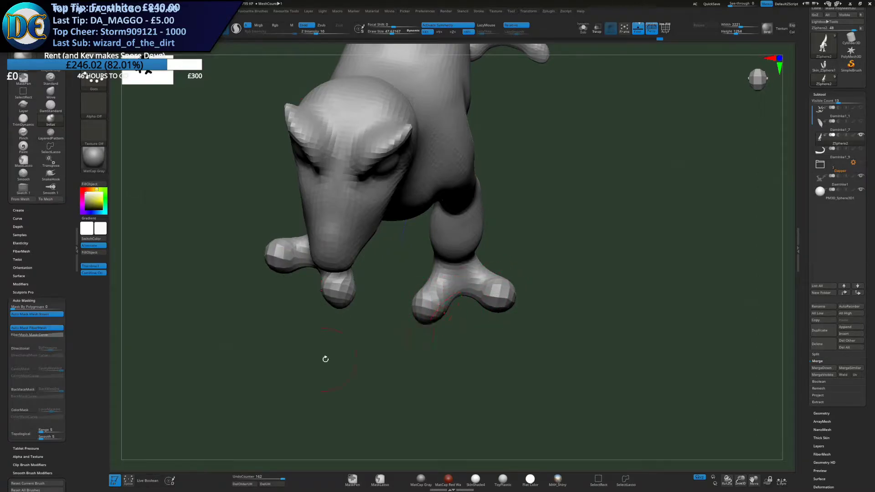
# Inflate the hind feet's toes into rounded bulbs, resizing the brush for the strokes
pyautogui.moveTo(444, 377)
pyautogui.mouseDown()
pyautogui.moveTo(483, 369)
pyautogui.moveTo(326, 327)
pyautogui.moveTo(377, 296)
pyautogui.moveTo(356, 315)
pyautogui.moveTo(364, 315)
pyautogui.mouseUp()
pyautogui.press('s')
pyautogui.moveTo(452, 335)
pyautogui.mouseDown()
pyautogui.moveTo(409, 269)
pyautogui.moveTo(420, 289)
pyautogui.moveTo(479, 292)
pyautogui.mouseUp()
pyautogui.press('s')
pyautogui.click(483, 293)
pyautogui.moveTo(453, 241); pyautogui.dragTo(421, 273)
pyautogui.moveTo(466, 232); pyautogui.dragTo(466, 226)
pyautogui.moveTo(506, 201)
pyautogui.mouseDown()
pyautogui.moveTo(512, 228)
pyautogui.moveTo(552, 283)
pyautogui.moveTo(501, 323)
pyautogui.mouseUp()
pyautogui.moveTo(501, 323)
pyautogui.keyDown('ctrl'); pyautogui.mouseDown(button='right')
pyautogui.moveTo(473, 299)
pyautogui.moveTo(534, 218)
pyautogui.mouseUp(button='right'); pyautogui.keyUp('ctrl')
# Adjust the form with the transform gizmo, undoing the first attempt and repeating the move
pyautogui.press('w')
pyautogui.keyDown('alt'); pyautogui.moveTo(545, 164); pyautogui.dragTo(503, 191); pyautogui.keyUp('alt')
pyautogui.hotkey('ctrl', 'z')
pyautogui.moveTo(552, 163)
pyautogui.keyDown('alt'); pyautogui.mouseDown()
pyautogui.moveTo(510, 189)
pyautogui.moveTo(492, 179)
pyautogui.moveTo(493, 188)
pyautogui.mouseUp(); pyautogui.keyUp('alt')
pyautogui.press('q')
pyautogui.keyDown('ctrl'); pyautogui.moveTo(471, 365); pyautogui.dragTo(484, 374); pyautogui.keyUp('ctrl')
# Smooth the enlarged forms with short strokes and set the Inflat draw size to about 87
pyautogui.moveTo(479, 356); pyautogui.dragTo(454, 265, button='right')
pyautogui.press('s')
pyautogui.moveTo(438, 250); pyautogui.dragTo(445, 249)
pyautogui.keyDown('shift'); pyautogui.moveTo(419, 180); pyautogui.dragTo(401, 178); pyautogui.keyUp('shift')
pyautogui.keyDown('shift'); pyautogui.moveTo(549, 181); pyautogui.dragTo(529, 182); pyautogui.keyUp('shift')
pyautogui.moveTo(529, 196)
pyautogui.keyDown('ctrl'); pyautogui.mouseDown(button='right')
pyautogui.moveTo(517, 182)
pyautogui.moveTo(501, 246)
pyautogui.moveTo(465, 287)
pyautogui.moveTo(473, 278)
pyautogui.moveTo(469, 319)
pyautogui.mouseUp(button='right'); pyautogui.keyUp('ctrl')
pyautogui.moveTo(437, 270)
pyautogui.mouseDown(button='right')
pyautogui.moveTo(461, 279)
pyautogui.moveTo(423, 278)
pyautogui.moveTo(505, 271)
pyautogui.moveTo(442, 263)
pyautogui.mouseUp(button='right')
pyautogui.press('s')
pyautogui.moveTo(442, 263); pyautogui.dragTo(438, 264)
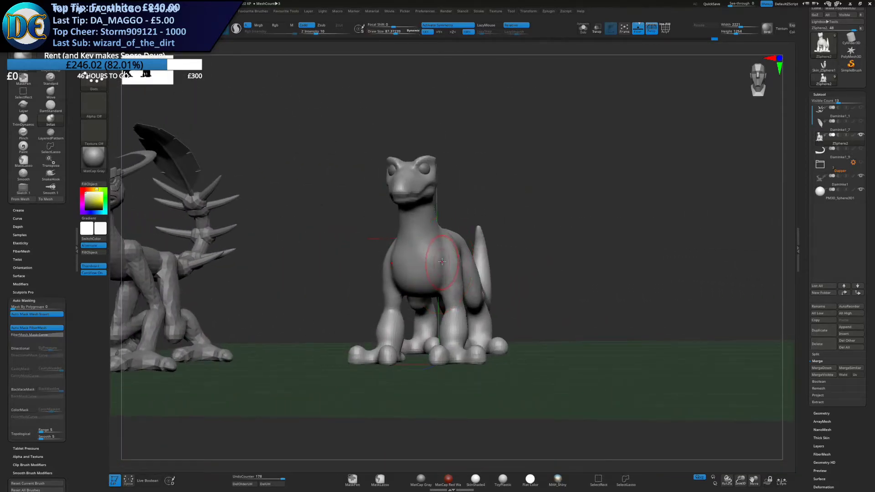
# Append a Cone3D primitive as a new subtool and activate symmetry for it
pyautogui.moveTo(439, 266)
pyautogui.mouseDown(button='right')
pyautogui.moveTo(473, 265)
pyautogui.moveTo(443, 267)
pyautogui.moveTo(447, 273)
pyautogui.mouseUp(button='right')
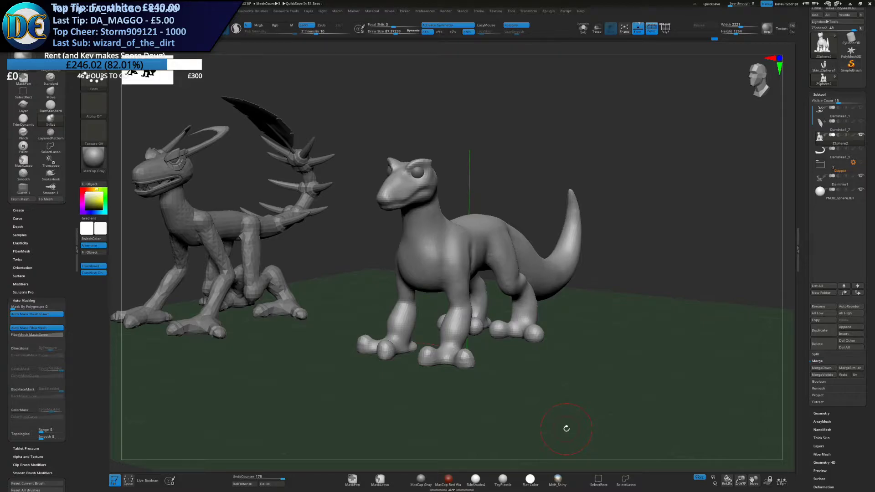
pyautogui.moveTo(567, 429); pyautogui.dragTo(443, 275)
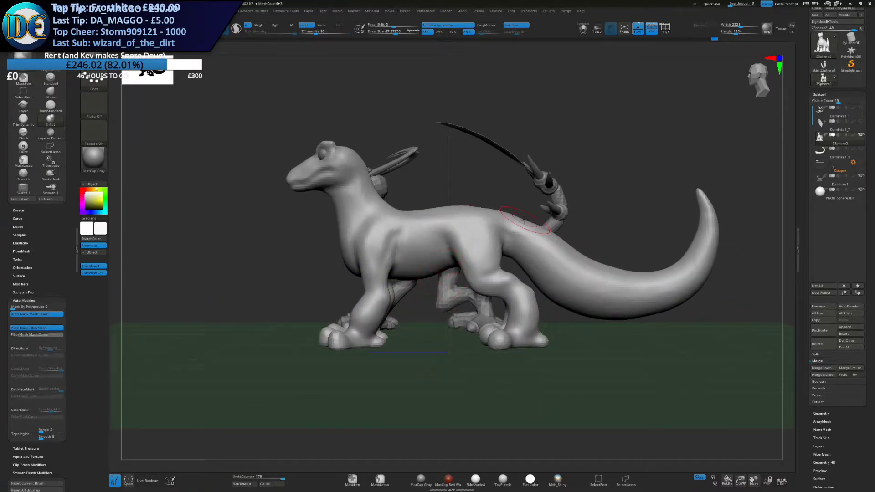
pyautogui.click(845, 326)
pyautogui.click(681, 368)
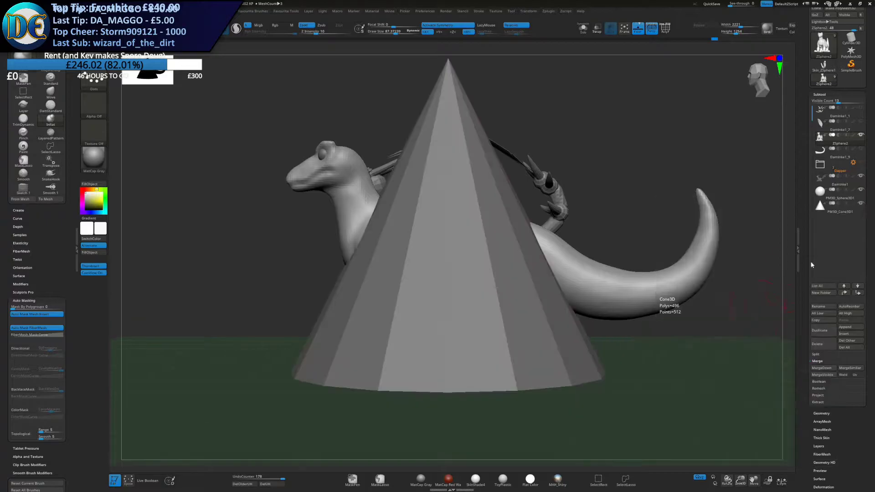
pyautogui.click(439, 26)
pyautogui.moveTo(457, 214); pyautogui.dragTo(401, 76)
pyautogui.hotkey('ctrl', 'z')
pyautogui.moveTo(452, 215); pyautogui.dragTo(413, 137)
pyautogui.hotkey('ctrl', 'z')
# Scale the cone down and position it in front of the creature's head and chest
pyautogui.moveTo(406, 215); pyautogui.dragTo(424, 257)
pyautogui.rightClick(445, 251)
pyautogui.click(454, 268)
pyautogui.moveTo(417, 224); pyautogui.dragTo(420, 191)
pyautogui.press('q')
# Pull the cone's flat base down into a short tapered end with the Move brush at a draw size of about 37
pyautogui.keyDown('ctrl'); pyautogui.moveTo(422, 194); pyautogui.dragTo(439, 242, button='right'); pyautogui.keyUp('ctrl')
pyautogui.press('2')
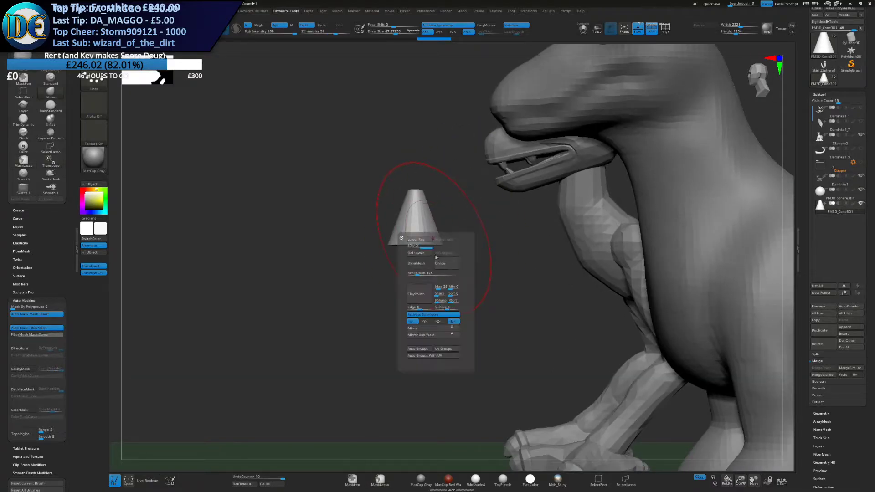
pyautogui.press('s')
pyautogui.moveTo(458, 209); pyautogui.dragTo(450, 208)
pyautogui.press('1')
pyautogui.moveTo(433, 275)
pyautogui.mouseDown(button='right')
pyautogui.moveTo(416, 249)
pyautogui.moveTo(425, 233)
pyautogui.mouseUp(button='right')
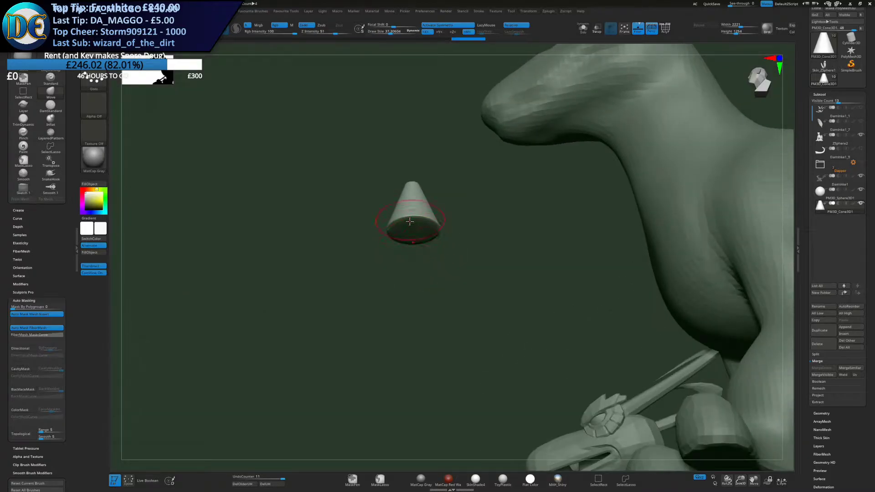
pyautogui.moveTo(414, 270); pyautogui.dragTo(415, 276)
pyautogui.moveTo(420, 244); pyautogui.dragTo(395, 277, button='right')
# Convert the cone to DynaMesh without freezing subdivision levels, undo the trial bend and move the cone lower
pyautogui.press('2')
pyautogui.click(384, 301)
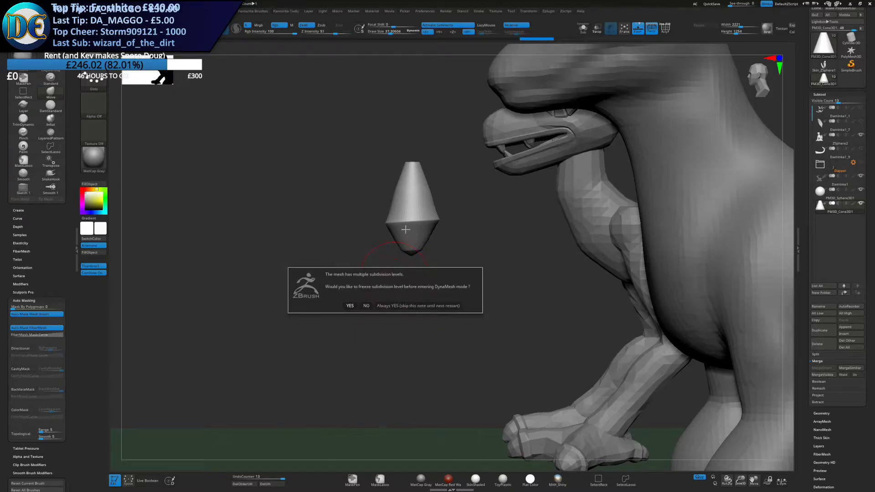
pyautogui.click(366, 306)
pyautogui.press('space')
pyautogui.hotkey('ctrl', 'z')
pyautogui.moveTo(412, 212); pyautogui.dragTo(421, 209)
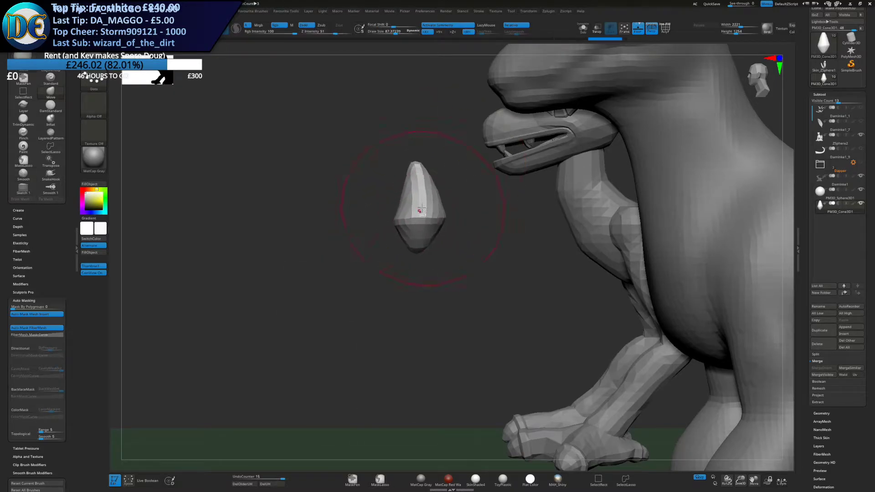
pyautogui.hotkey('ctrl', 'z')
pyautogui.press('w')
pyautogui.moveTo(442, 153); pyautogui.dragTo(426, 234)
pyautogui.press('q')
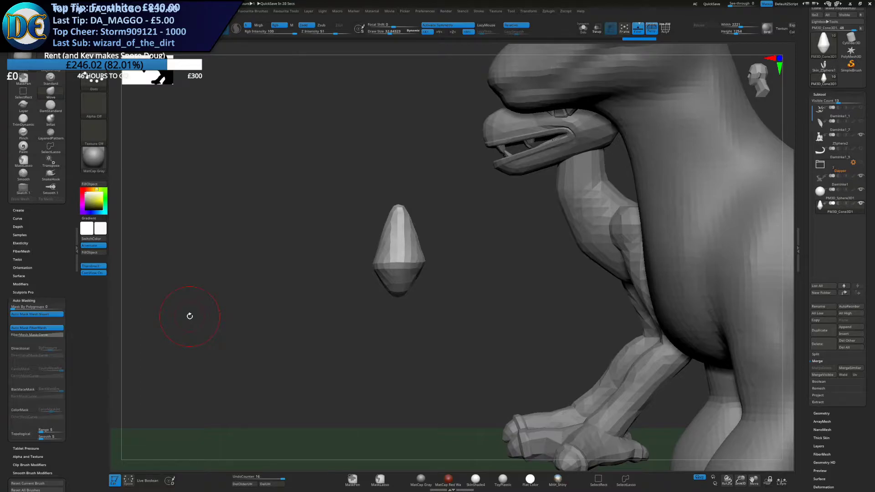
# Switch to the web browser to check the Dracovish image results and close that window again
pyautogui.moveTo(820, 192)
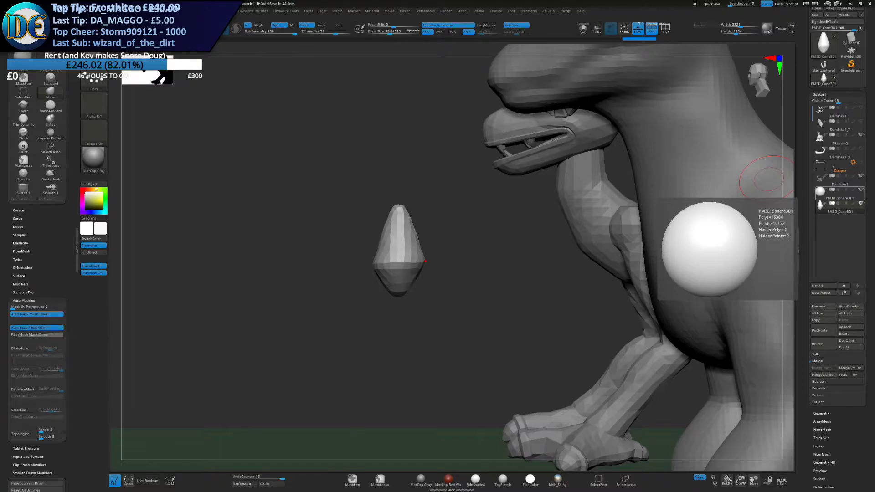
pyautogui.hotkey('alt', 'Tab')
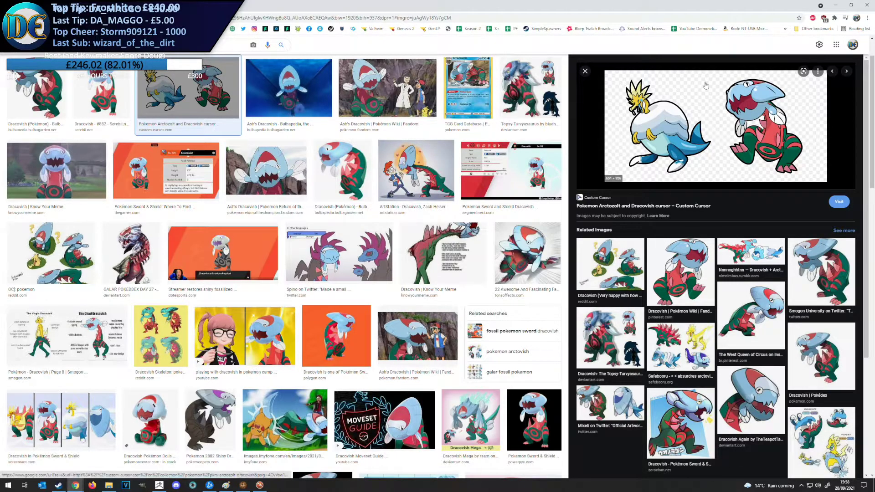
pyautogui.click(862, 4)
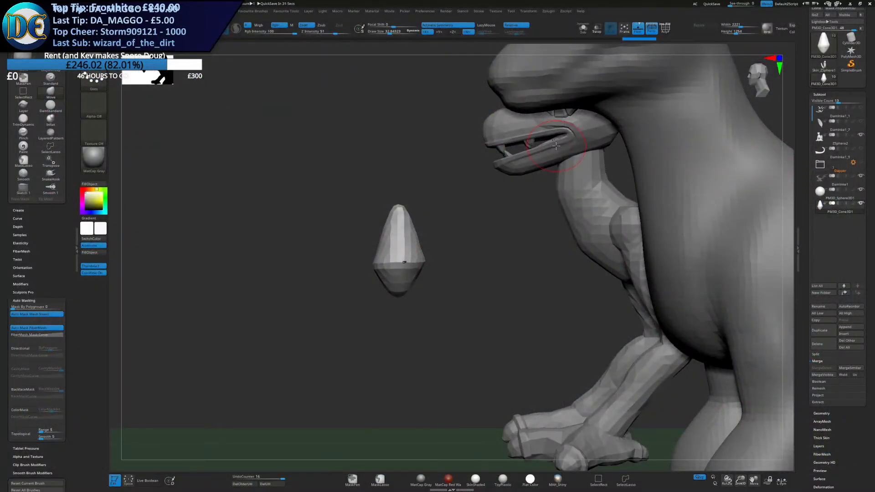
# Enlarge the cone slightly and remesh it with DynaMesh at a resolution of 256
pyautogui.press('w')
pyautogui.moveTo(399, 265); pyautogui.dragTo(402, 295)
pyautogui.press('2')
pyautogui.click(386, 311)
pyautogui.write('256')
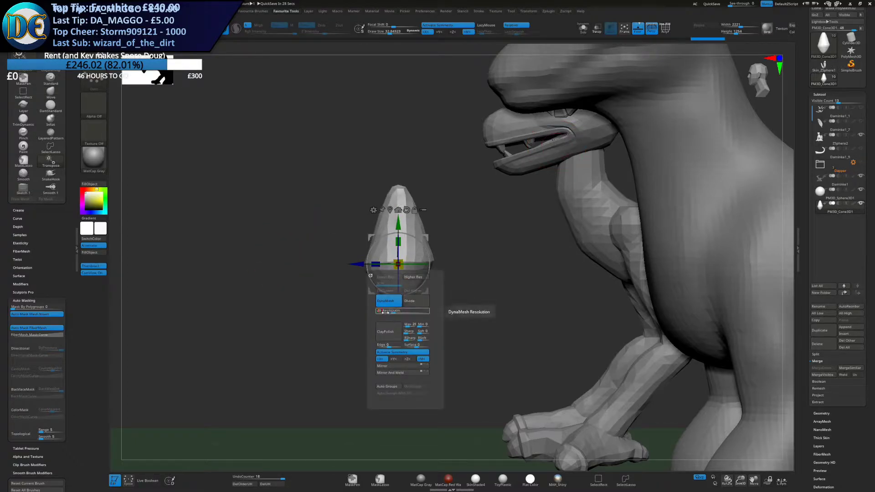
pyautogui.click(385, 302)
pyautogui.click(386, 301)
# Smooth the remeshed cone, undo unwanted strokes and bend its narrow tip to one side with the Move brush
pyautogui.press('1')
pyautogui.click(398, 354)
pyautogui.press('s')
pyautogui.moveTo(395, 241); pyautogui.dragTo(404, 240)
pyautogui.moveTo(403, 241)
pyautogui.keyDown('shift'); pyautogui.mouseDown()
pyautogui.moveTo(379, 194)
pyautogui.moveTo(355, 191)
pyautogui.mouseUp(); pyautogui.keyUp('shift')
pyautogui.hotkey('ctrl', 'z')
pyautogui.hotkey('ctrl', 'z')
pyautogui.moveTo(319, 255)
pyautogui.mouseDown()
pyautogui.moveTo(378, 255)
pyautogui.moveTo(364, 216)
pyautogui.mouseUp()
pyautogui.keyDown('shift'); pyautogui.moveTo(371, 229); pyautogui.dragTo(329, 231, button='right'); pyautogui.keyUp('shift')
pyautogui.moveTo(405, 234); pyautogui.dragTo(387, 215)
pyautogui.moveTo(399, 255); pyautogui.dragTo(366, 201)
# Shape the cone into a curved claw with a slender tip and a rounded, bulging base
pyautogui.press('b')
pyautogui.click(364, 241)
pyautogui.moveTo(404, 233); pyautogui.dragTo(425, 231)
pyautogui.moveTo(421, 280)
pyautogui.mouseDown()
pyautogui.moveTo(401, 293)
pyautogui.moveTo(412, 273)
pyautogui.mouseUp()
pyautogui.press('s')
pyautogui.press('s')
pyautogui.click(402, 292)
pyautogui.moveTo(419, 218)
pyautogui.mouseDown()
pyautogui.moveTo(417, 183)
pyautogui.moveTo(415, 201)
pyautogui.mouseUp()
pyautogui.moveTo(407, 240); pyautogui.dragTo(442, 247)
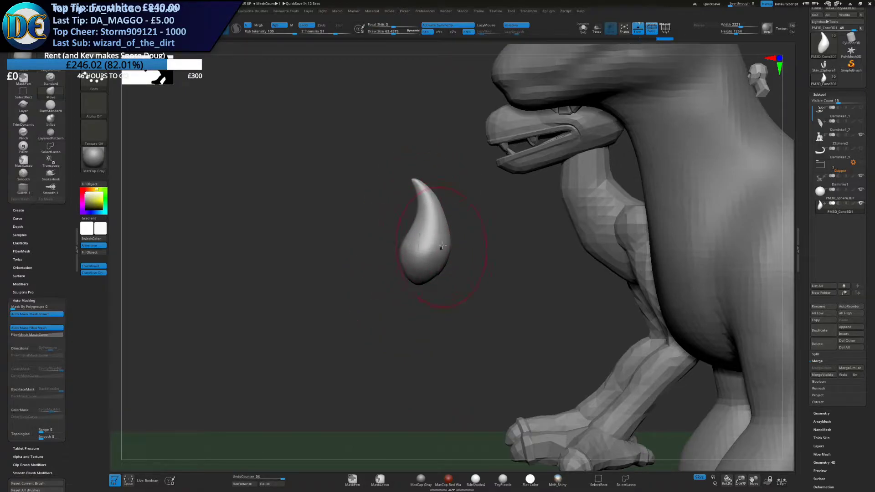
# Refine the claw's sides and tip with the Move brush from the front and side, adjusting the brush size between strokes
pyautogui.keyDown('shift'); pyautogui.moveTo(418, 213); pyautogui.dragTo(424, 227, button='right'); pyautogui.keyUp('shift')
pyautogui.moveTo(420, 212); pyautogui.dragTo(425, 210)
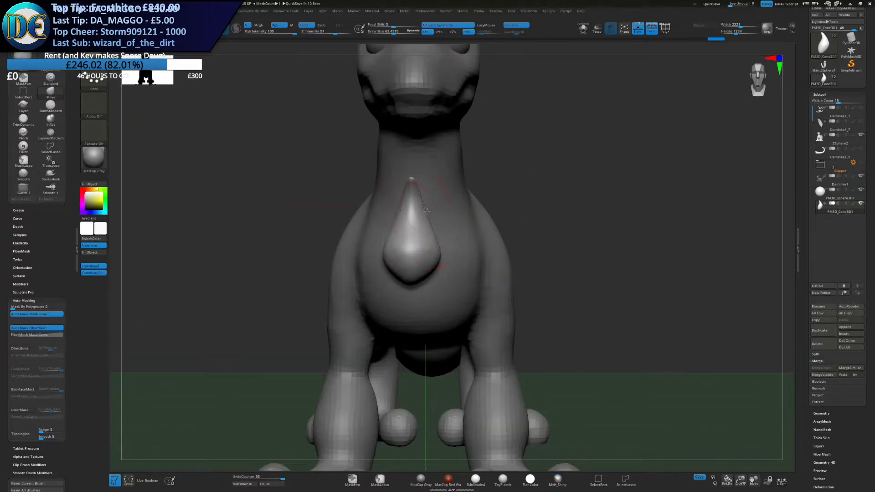
pyautogui.press('s')
pyautogui.moveTo(437, 259); pyautogui.dragTo(431, 255)
pyautogui.press('s')
pyautogui.keyDown('shift'); pyautogui.moveTo(432, 255); pyautogui.dragTo(393, 262, button='right'); pyautogui.keyUp('shift')
# Shorten the claw along its length with the Gizmo to make it stubbier
pyautogui.press('w')
pyautogui.keyDown('ctrl'); pyautogui.moveTo(333, 288); pyautogui.dragTo(328, 295); pyautogui.keyUp('ctrl')
pyautogui.keyDown('alt'); pyautogui.moveTo(448, 238); pyautogui.dragTo(471, 257); pyautogui.keyUp('alt')
pyautogui.keyDown('alt'); pyautogui.moveTo(470, 254); pyautogui.dragTo(451, 247, button='right'); pyautogui.keyUp('alt')
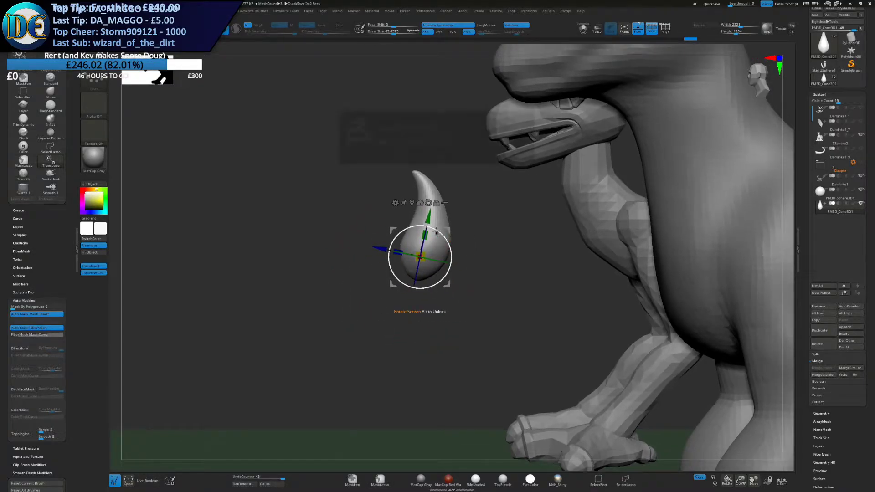
pyautogui.moveTo(426, 236); pyautogui.dragTo(424, 257)
# Thicken the middle and tip of the claw with the Inflat brush
pyautogui.press('space')
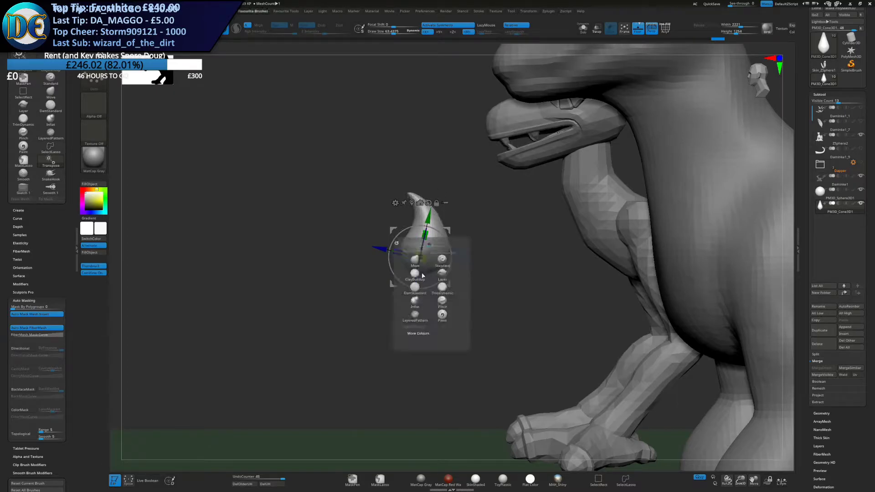
pyautogui.click(416, 303)
pyautogui.moveTo(418, 206); pyautogui.dragTo(424, 223)
pyautogui.moveTo(417, 205)
pyautogui.mouseDown()
pyautogui.moveTo(422, 228)
pyautogui.moveTo(431, 212)
pyautogui.moveTo(433, 239)
pyautogui.mouseUp()
pyautogui.moveTo(431, 224); pyautogui.dragTo(417, 240)
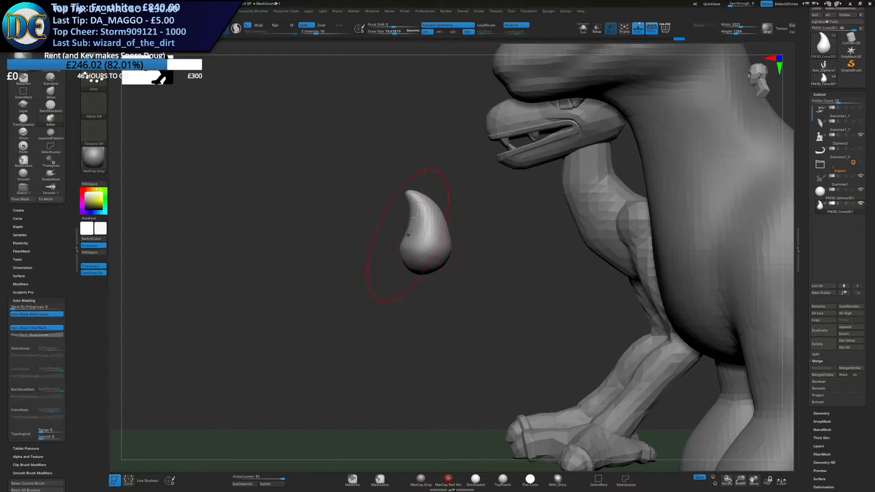
pyautogui.moveTo(342, 270)
pyautogui.mouseDown()
pyautogui.moveTo(375, 275)
pyautogui.moveTo(404, 259)
pyautogui.moveTo(386, 258)
pyautogui.mouseUp()
# Centre the Gizmo on the claw, turn off symmetry and rotate the claw to lie horizontally with its tip curving down
pyautogui.press('w')
pyautogui.keyDown('shift'); pyautogui.moveTo(537, 259); pyautogui.dragTo(479, 258); pyautogui.keyUp('shift')
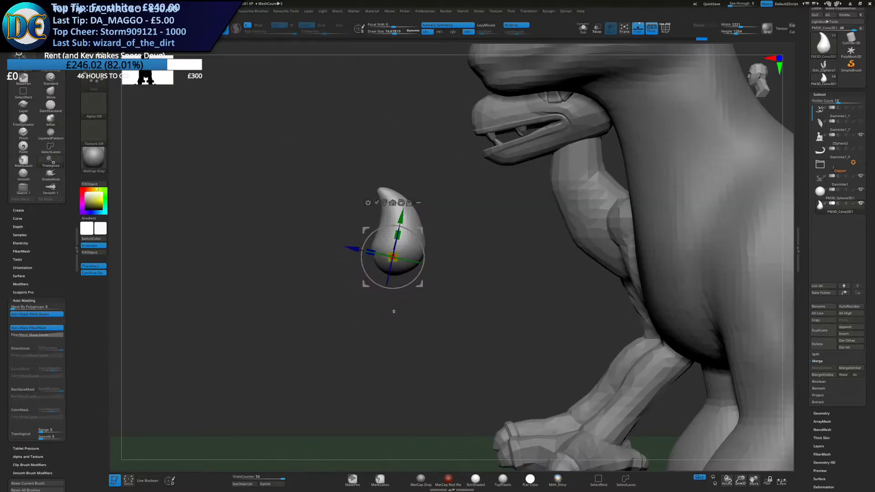
pyautogui.click(401, 203)
pyautogui.keyDown('alt'); pyautogui.moveTo(419, 231); pyautogui.dragTo(421, 236); pyautogui.keyUp('alt')
pyautogui.click(445, 26)
pyautogui.moveTo(416, 251); pyautogui.dragTo(396, 259, button='right')
pyautogui.moveTo(360, 256); pyautogui.dragTo(403, 305)
pyautogui.keyDown('shift'); pyautogui.moveTo(406, 315); pyautogui.dragTo(376, 260, button='right'); pyautogui.keyUp('shift')
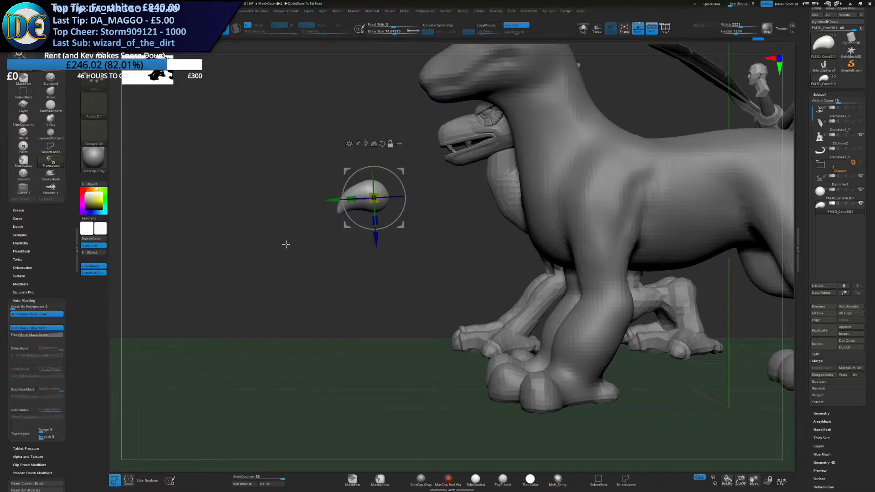
# Move the claw down to the creature's front foot and place it in front of the inner toe
pyautogui.moveTo(431, 299); pyautogui.dragTo(402, 216)
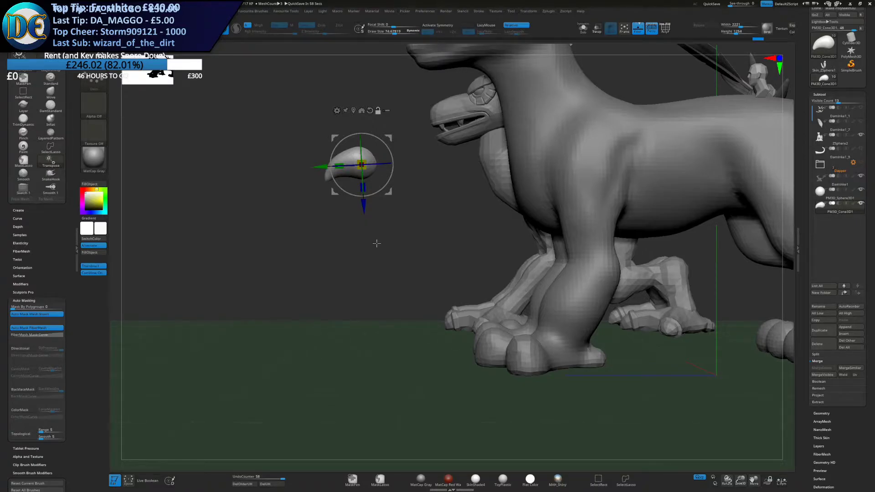
pyautogui.moveTo(388, 138); pyautogui.dragTo(499, 295)
pyautogui.keyDown('alt'); pyautogui.moveTo(492, 295); pyautogui.dragTo(468, 231, button='right'); pyautogui.keyUp('alt')
pyautogui.moveTo(428, 233); pyautogui.dragTo(431, 232)
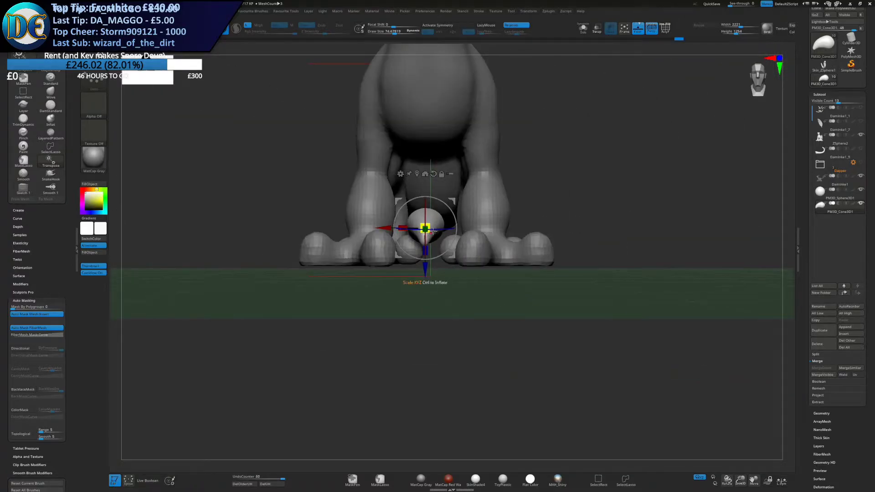
pyautogui.moveTo(454, 201); pyautogui.dragTo(501, 228)
pyautogui.moveTo(449, 253); pyautogui.dragTo(452, 253)
# Fit the claw onto the end of the inner front toe, adjusting its position and angle from several sides
pyautogui.moveTo(453, 254); pyautogui.dragTo(470, 303, button='right')
pyautogui.moveTo(491, 252); pyautogui.dragTo(489, 259)
pyautogui.moveTo(490, 260); pyautogui.dragTo(478, 199, button='right')
pyautogui.moveTo(474, 256); pyautogui.dragTo(492, 246)
pyautogui.moveTo(479, 225); pyautogui.dragTo(431, 205, button='right')
pyautogui.moveTo(439, 215); pyautogui.dragTo(443, 216)
pyautogui.moveTo(446, 214)
pyautogui.mouseDown(button='right')
pyautogui.moveTo(457, 210)
pyautogui.moveTo(455, 230)
pyautogui.moveTo(472, 214)
pyautogui.moveTo(441, 215)
pyautogui.mouseUp(button='right')
pyautogui.moveTo(432, 222); pyautogui.dragTo(428, 228)
pyautogui.moveTo(428, 229); pyautogui.dragTo(447, 228, button='right')
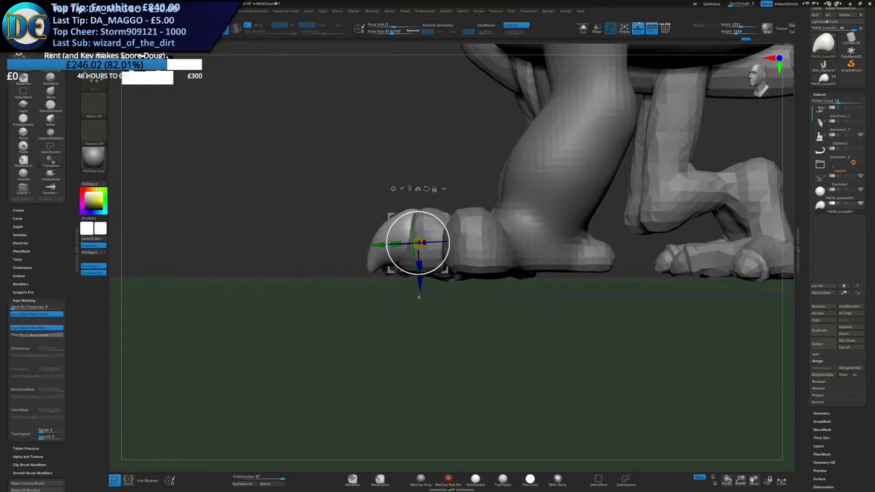
pyautogui.moveTo(418, 243); pyautogui.dragTo(445, 250)
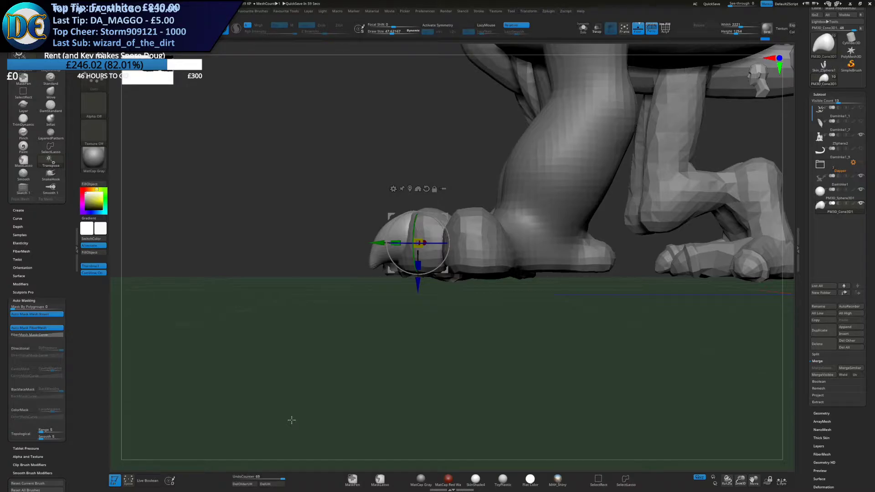
# Turn and shift the claw so it follows the direction of the inner front toe
pyautogui.press('q')
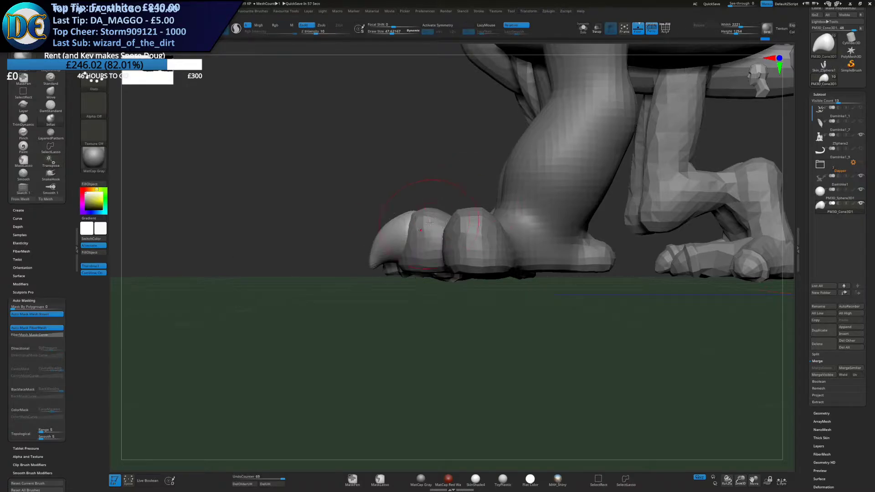
pyautogui.moveTo(414, 220)
pyautogui.mouseDown(button='right')
pyautogui.moveTo(448, 241)
pyautogui.moveTo(501, 208)
pyautogui.moveTo(565, 196)
pyautogui.moveTo(479, 210)
pyautogui.moveTo(492, 214)
pyautogui.moveTo(477, 225)
pyautogui.mouseUp(button='right')
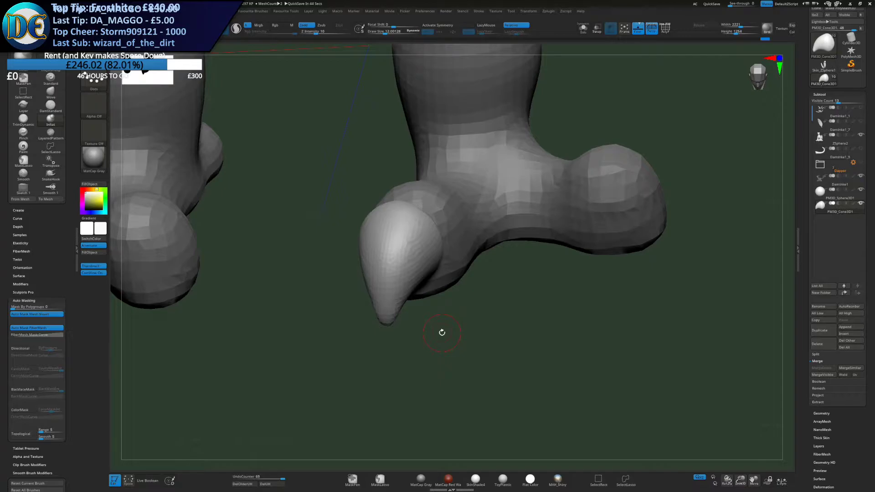
pyautogui.moveTo(260, 253); pyautogui.dragTo(282, 335)
pyautogui.press('w')
pyautogui.keyDown('alt'); pyautogui.moveTo(448, 339); pyautogui.dragTo(397, 312); pyautogui.keyUp('alt')
pyautogui.moveTo(376, 278); pyautogui.dragTo(363, 206)
pyautogui.moveTo(391, 238); pyautogui.dragTo(389, 222)
pyautogui.keyDown('shift'); pyautogui.moveTo(389, 222); pyautogui.dragTo(383, 218, button='right'); pyautogui.keyUp('shift')
# Duplicate the claw onto the outer toe of the same front foot and rotate it to point outward along that toe
pyautogui.keyDown('ctrl'); pyautogui.moveTo(384, 218); pyautogui.dragTo(518, 211); pyautogui.keyUp('ctrl')
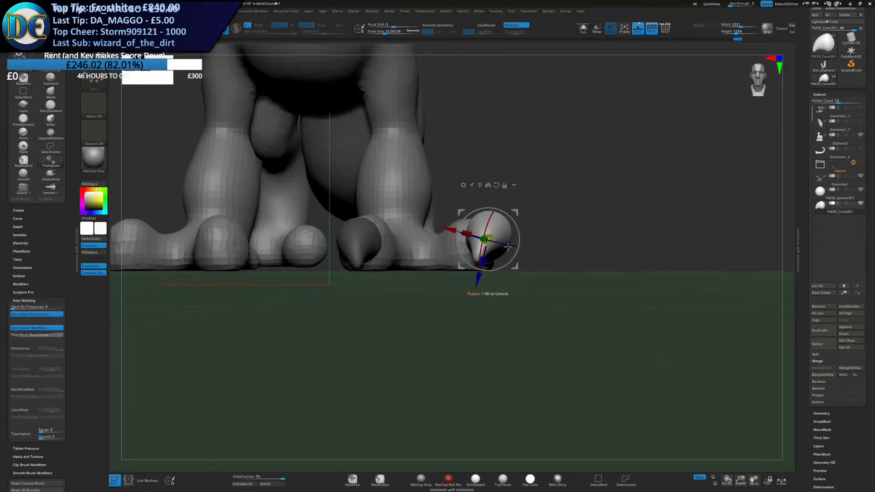
pyautogui.moveTo(516, 246); pyautogui.dragTo(518, 248)
pyautogui.moveTo(518, 247); pyautogui.dragTo(433, 250, button='right')
pyautogui.moveTo(387, 209); pyautogui.dragTo(415, 216)
pyautogui.moveTo(414, 216); pyautogui.dragTo(522, 225, button='right')
pyautogui.moveTo(514, 219); pyautogui.dragTo(483, 234)
pyautogui.moveTo(495, 299)
pyautogui.keyDown('shift'); pyautogui.mouseDown(button='right')
pyautogui.moveTo(505, 271)
pyautogui.moveTo(490, 287)
pyautogui.mouseUp(button='right'); pyautogui.keyUp('shift')
pyautogui.moveTo(497, 198); pyautogui.dragTo(495, 193)
pyautogui.moveTo(497, 193); pyautogui.dragTo(469, 204, button='right')
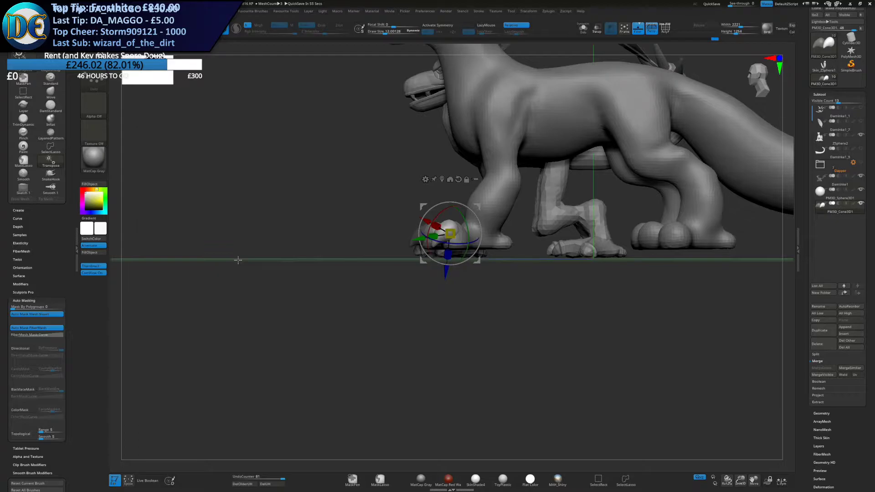
# Select the creature's body and pull the outer front toe towards its claw with the Move brush
pyautogui.press('q')
pyautogui.moveTo(238, 260)
pyautogui.keyDown('alt'); pyautogui.mouseDown()
pyautogui.moveTo(229, 264)
pyautogui.moveTo(241, 285)
pyautogui.moveTo(425, 268)
pyautogui.moveTo(410, 279)
pyautogui.moveTo(296, 271)
pyautogui.mouseUp(); pyautogui.keyUp('alt')
pyautogui.press('w')
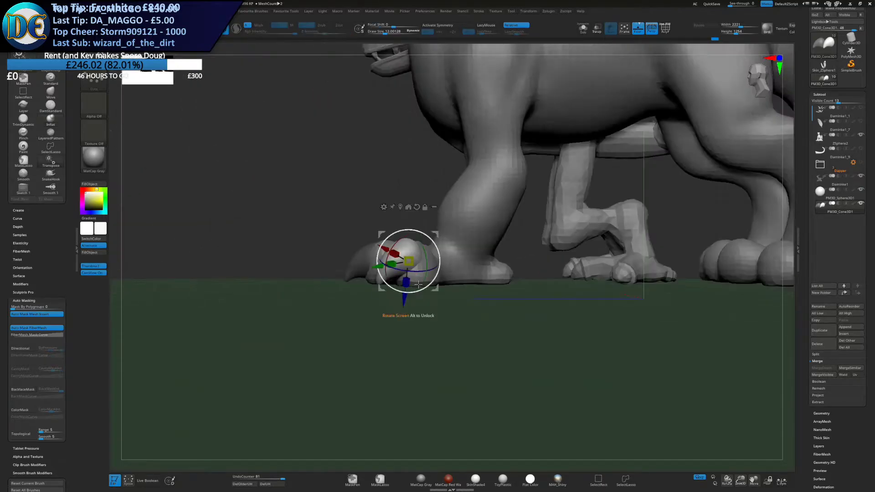
pyautogui.moveTo(449, 299)
pyautogui.keyDown('alt'); pyautogui.mouseDown()
pyautogui.moveTo(379, 312)
pyautogui.moveTo(378, 261)
pyautogui.moveTo(371, 301)
pyautogui.moveTo(385, 272)
pyautogui.mouseUp(); pyautogui.keyUp('alt')
pyautogui.rightClick(384, 272)
pyautogui.click(370, 289)
pyautogui.press('q')
pyautogui.keyDown('alt'); pyautogui.click(385, 248); pyautogui.keyUp('alt')
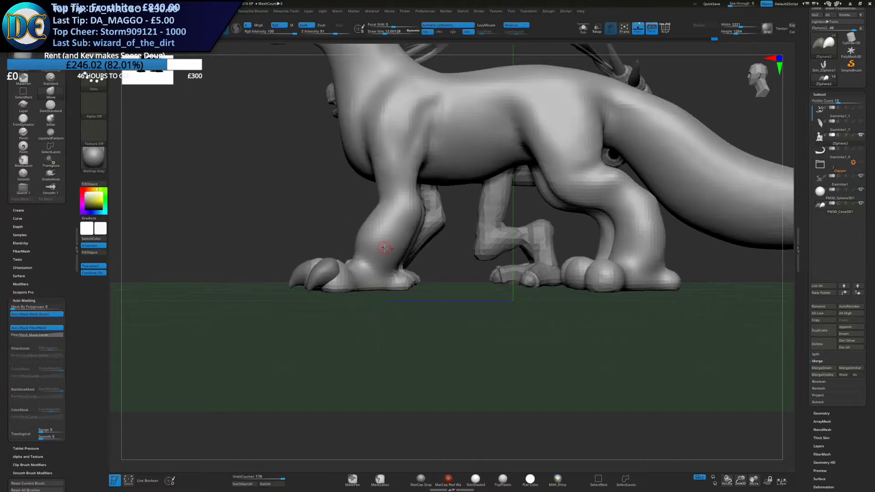
pyautogui.rightClick(384, 249)
pyautogui.click(371, 264)
pyautogui.moveTo(370, 267)
pyautogui.mouseDown(button='right')
pyautogui.moveTo(364, 283)
pyautogui.moveTo(387, 291)
pyautogui.mouseUp(button='right')
pyautogui.press('s')
pyautogui.click(324, 257)
pyautogui.moveTo(321, 259); pyautogui.dragTo(335, 295, button='right')
pyautogui.moveTo(335, 295); pyautogui.dragTo(341, 294)
pyautogui.moveTo(363, 290); pyautogui.dragTo(349, 296, button='right')
pyautogui.moveTo(349, 296); pyautogui.dragTo(353, 296)
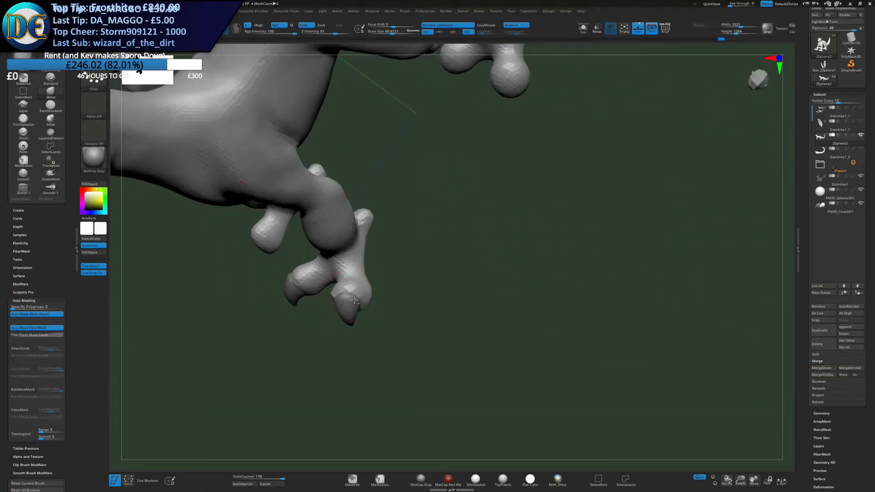
# Reshape the ends of the front toes with the Move brush so they wrap around the claw bases
pyautogui.moveTo(354, 294)
pyautogui.mouseDown(button='right')
pyautogui.moveTo(399, 288)
pyautogui.moveTo(406, 273)
pyautogui.mouseUp(button='right')
pyautogui.moveTo(401, 260); pyautogui.dragTo(390, 266)
pyautogui.moveTo(382, 273); pyautogui.dragTo(382, 277)
pyautogui.moveTo(382, 277); pyautogui.dragTo(398, 279, button='right')
pyautogui.moveTo(395, 278); pyautogui.dragTo(398, 277)
pyautogui.moveTo(397, 277); pyautogui.dragTo(390, 269, button='right')
pyautogui.moveTo(386, 284); pyautogui.dragTo(388, 281)
pyautogui.moveTo(387, 274)
pyautogui.mouseDown(button='right')
pyautogui.moveTo(404, 280)
pyautogui.moveTo(380, 305)
pyautogui.mouseUp(button='right')
pyautogui.moveTo(397, 260); pyautogui.dragTo(401, 258)
pyautogui.moveTo(401, 248); pyautogui.dragTo(417, 260, button='right')
pyautogui.press('s')
pyautogui.moveTo(417, 260); pyautogui.dragTo(410, 242)
pyautogui.moveTo(413, 248); pyautogui.dragTo(457, 250, button='right')
pyautogui.moveTo(457, 249); pyautogui.dragTo(461, 248)
pyautogui.moveTo(443, 284); pyautogui.dragTo(457, 288)
# Refine the outer front toe's tip and underside around its claw with a resized Move brush
pyautogui.press('s')
pyautogui.moveTo(433, 290); pyautogui.dragTo(462, 287, button='right')
pyautogui.press('s')
pyautogui.moveTo(462, 288); pyautogui.dragTo(458, 298)
pyautogui.moveTo(424, 292); pyautogui.dragTo(482, 292, button='right')
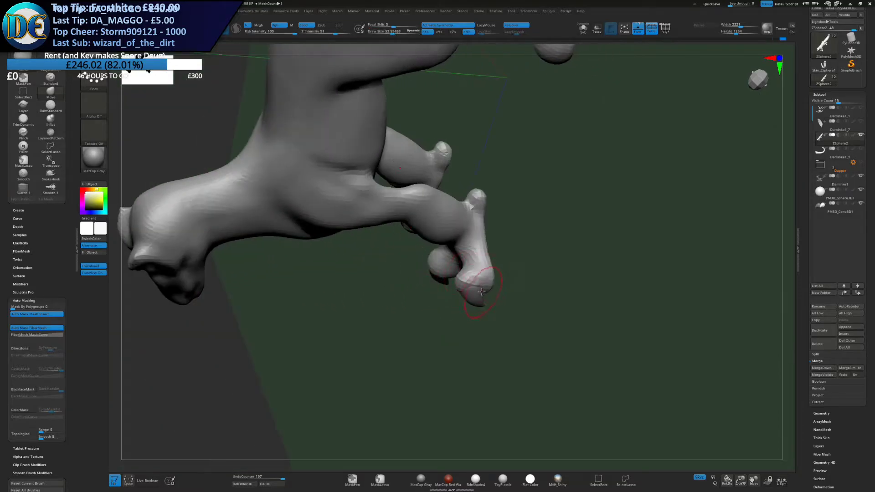
pyautogui.moveTo(475, 290); pyautogui.dragTo(478, 288)
pyautogui.moveTo(482, 291); pyautogui.dragTo(417, 302, button='right')
pyautogui.moveTo(467, 318); pyautogui.dragTo(465, 317)
pyautogui.moveTo(465, 296)
pyautogui.mouseDown(button='right')
pyautogui.moveTo(428, 314)
pyautogui.moveTo(441, 313)
pyautogui.mouseUp(button='right')
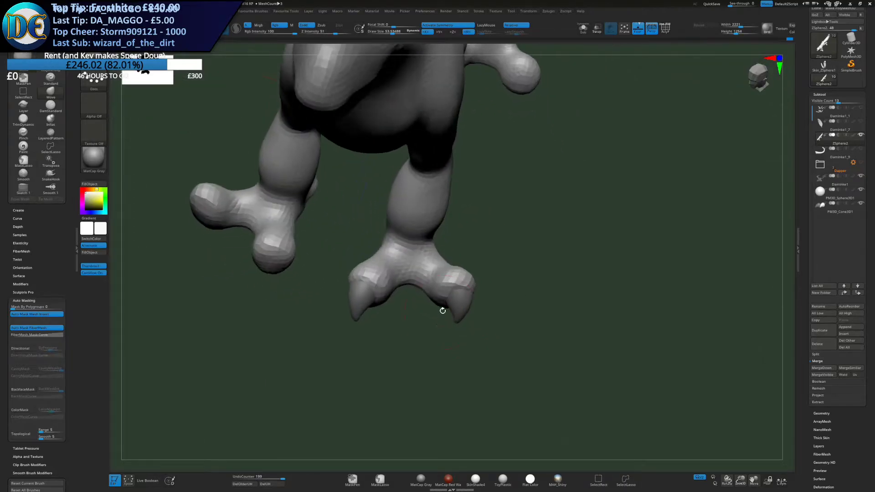
pyautogui.moveTo(441, 302); pyautogui.dragTo(440, 298)
pyautogui.moveTo(439, 301); pyautogui.dragTo(434, 338, button='right')
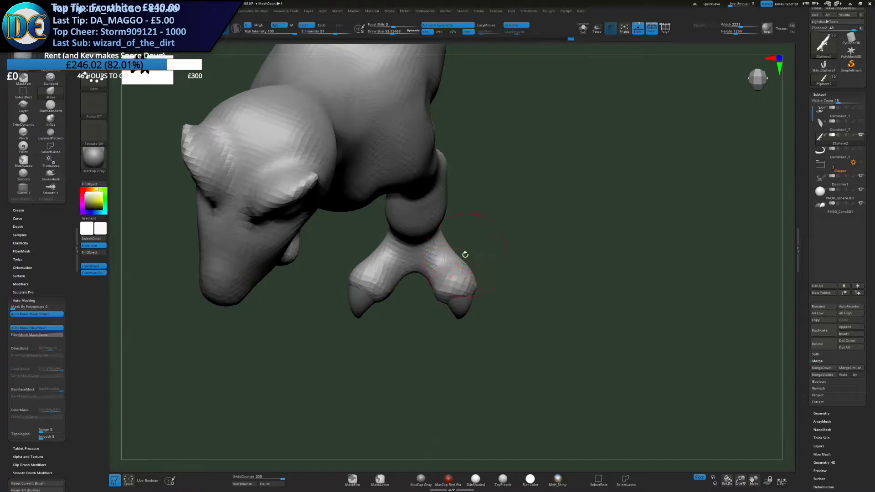
# Adjust the side of the outer front toe with a larger Move brush and tidy its tip with a smaller one
pyautogui.moveTo(465, 254); pyautogui.dragTo(461, 264, button='right')
pyautogui.press('s')
pyautogui.moveTo(471, 263); pyautogui.dragTo(463, 259)
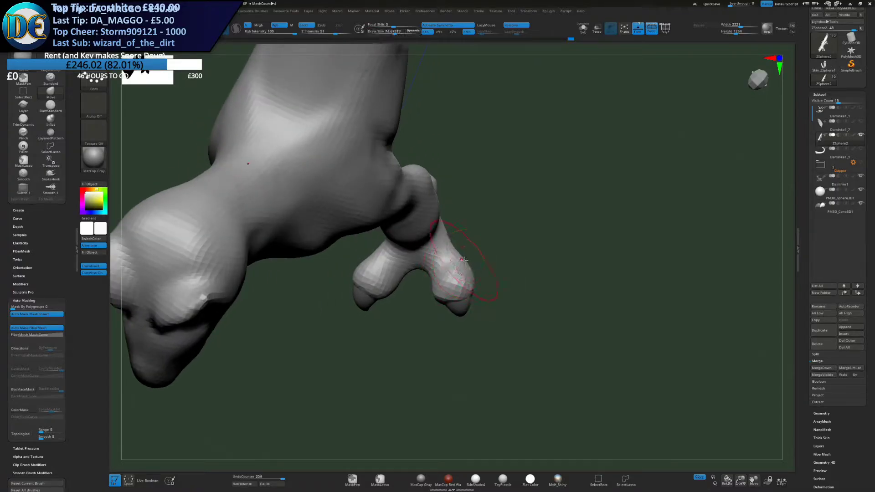
pyautogui.moveTo(469, 282); pyautogui.dragTo(467, 292, button='right')
pyautogui.press('s')
pyautogui.moveTo(470, 289); pyautogui.dragTo(468, 291)
pyautogui.moveTo(468, 288)
pyautogui.keyDown('shift'); pyautogui.mouseDown(button='right')
pyautogui.moveTo(481, 304)
pyautogui.moveTo(480, 322)
pyautogui.moveTo(479, 279)
pyautogui.mouseUp(button='right'); pyautogui.keyUp('shift')
# Select the claws, nudge the outer claw against its toe and adjust its shape with a resized brush
pyautogui.keyDown('alt'); pyautogui.click(455, 318); pyautogui.keyUp('alt')
pyautogui.press('w')
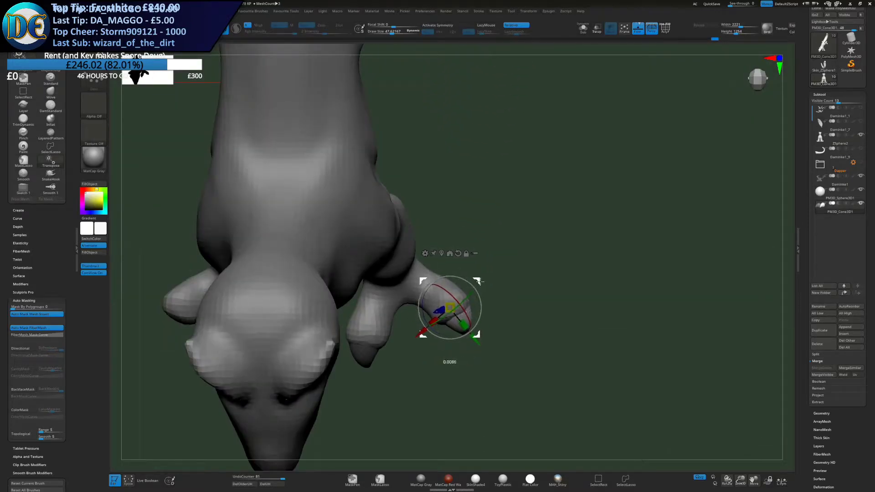
pyautogui.moveTo(479, 284); pyautogui.dragTo(477, 285)
pyautogui.press('q')
pyautogui.moveTo(481, 290); pyautogui.dragTo(484, 246, button='right')
pyautogui.press('s')
pyautogui.moveTo(487, 292); pyautogui.dragTo(482, 292)
pyautogui.moveTo(485, 294)
pyautogui.mouseDown(button='right')
pyautogui.moveTo(452, 312)
pyautogui.moveTo(383, 296)
pyautogui.mouseUp(button='right')
pyautogui.press('w')
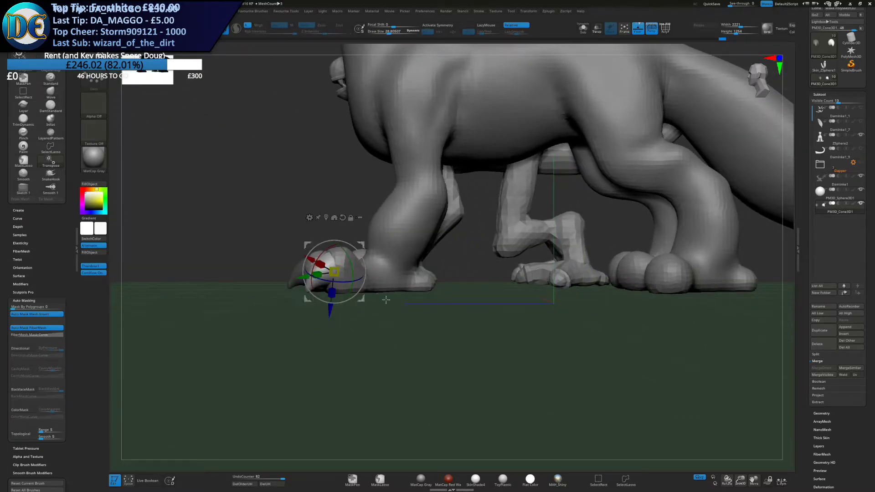
# Duplicate the claw onto the rear toe of the front foot, scaled down and turned to point backwards
pyautogui.keyDown('ctrl'); pyautogui.moveTo(361, 299); pyautogui.dragTo(454, 302); pyautogui.keyUp('ctrl')
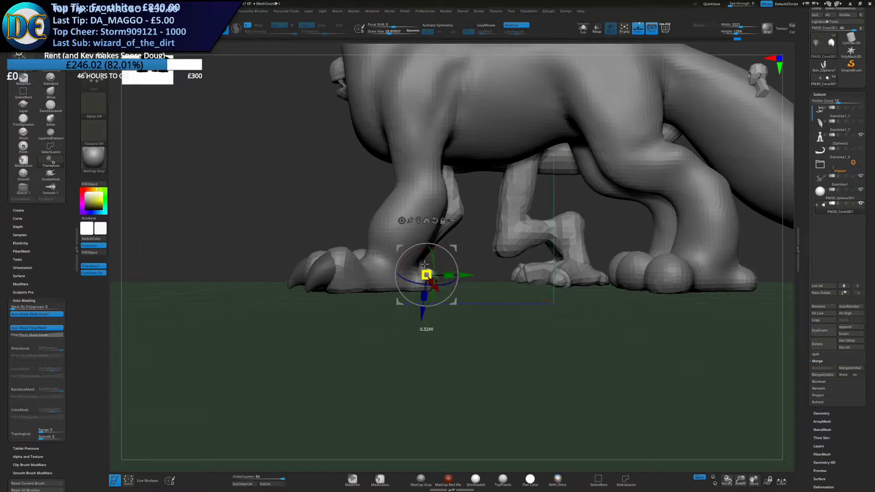
pyautogui.moveTo(438, 274); pyautogui.dragTo(397, 273, button='right')
pyautogui.moveTo(402, 249); pyautogui.dragTo(477, 251)
pyautogui.moveTo(477, 251); pyautogui.dragTo(506, 250, button='right')
pyautogui.keyDown('alt'); pyautogui.moveTo(478, 216); pyautogui.dragTo(496, 267, button='right'); pyautogui.keyUp('alt')
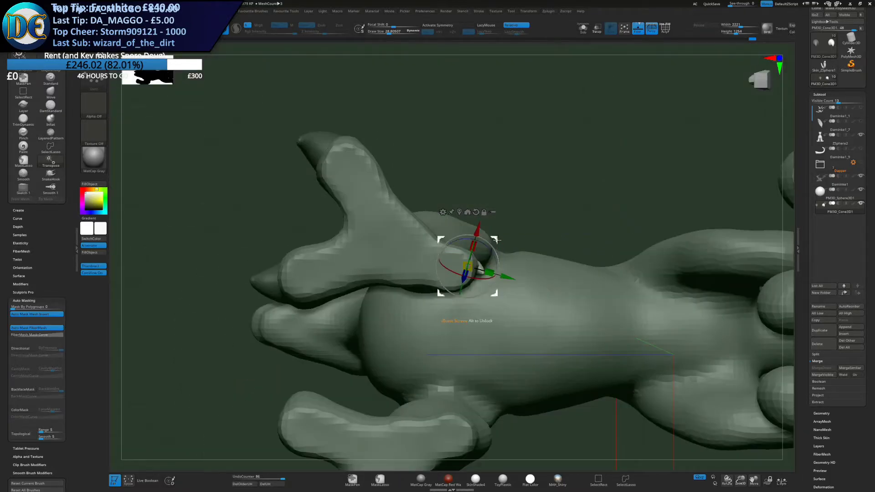
pyautogui.moveTo(497, 240); pyautogui.dragTo(492, 245)
pyautogui.moveTo(463, 271); pyautogui.dragTo(470, 274)
pyautogui.press('1')
pyautogui.click(484, 289)
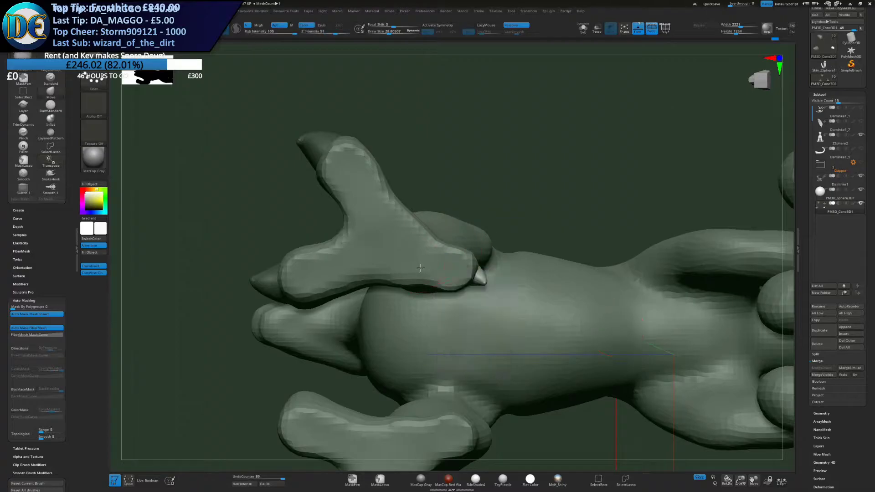
# Select the body and reshape the front foot's rear toe with the Move brush to line up with its small claw
pyautogui.keyDown('alt'); pyautogui.click(465, 311); pyautogui.keyUp('alt')
pyautogui.keyDown('alt'); pyautogui.moveTo(443, 299); pyautogui.dragTo(467, 245, button='right'); pyautogui.keyUp('alt')
pyautogui.press('s')
pyautogui.moveTo(467, 244); pyautogui.dragTo(475, 243)
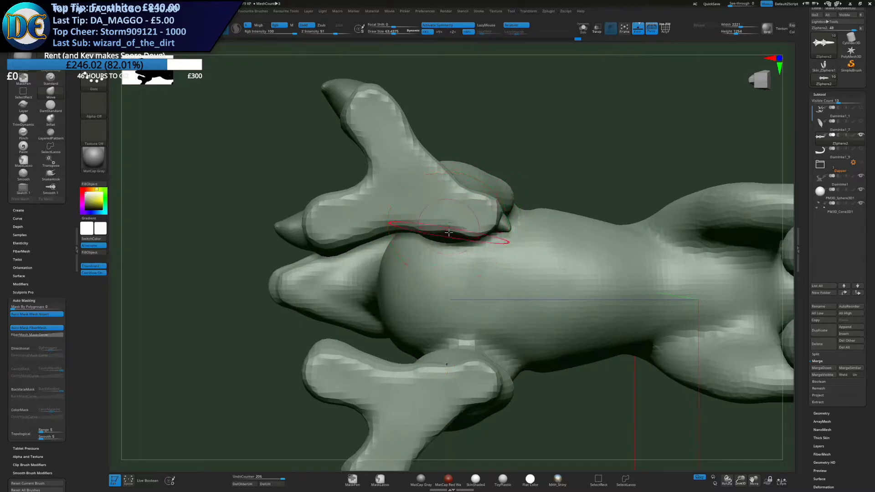
pyautogui.moveTo(491, 221)
pyautogui.mouseDown()
pyautogui.moveTo(459, 240)
pyautogui.moveTo(487, 218)
pyautogui.mouseUp()
pyautogui.press('s')
pyautogui.moveTo(458, 193); pyautogui.dragTo(438, 231)
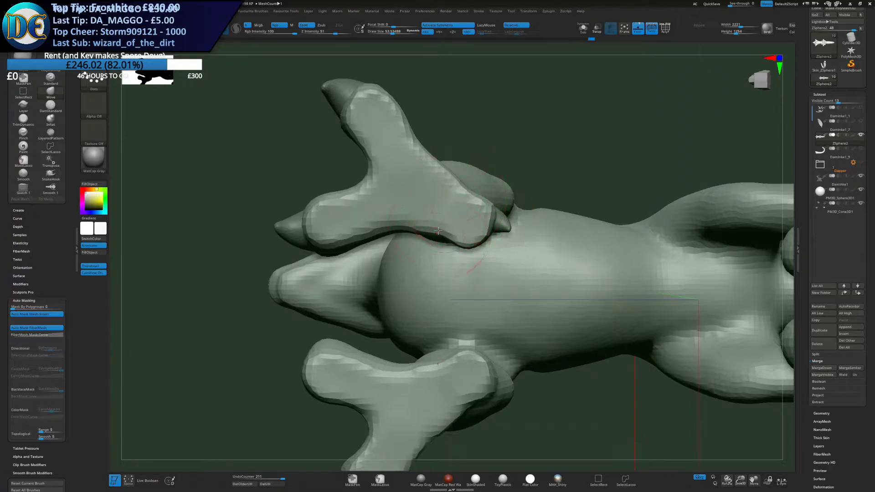
# Reselect the claws and reposition and tilt the small rear claw so it sits in the end of its toe
pyautogui.press('w')
pyautogui.click(502, 226)
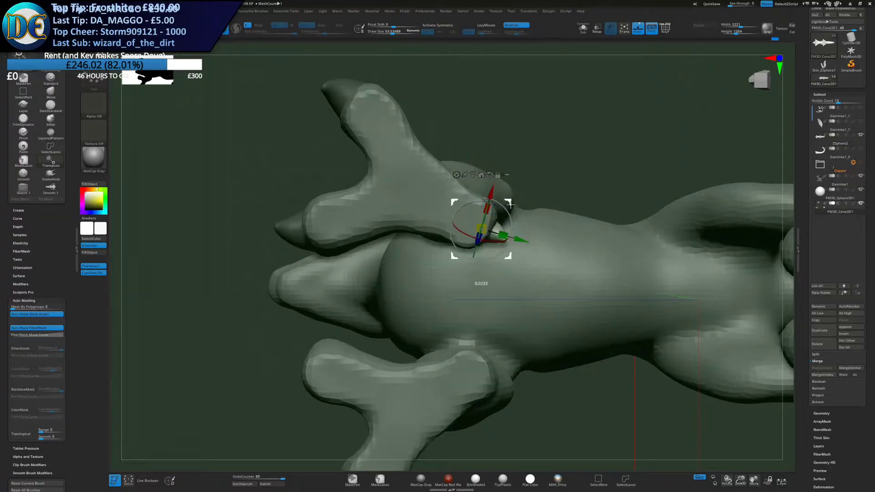
pyautogui.moveTo(514, 205); pyautogui.dragTo(515, 204)
pyautogui.moveTo(515, 204)
pyautogui.mouseDown(button='right')
pyautogui.moveTo(456, 223)
pyautogui.moveTo(475, 295)
pyautogui.moveTo(464, 235)
pyautogui.moveTo(519, 206)
pyautogui.mouseUp(button='right')
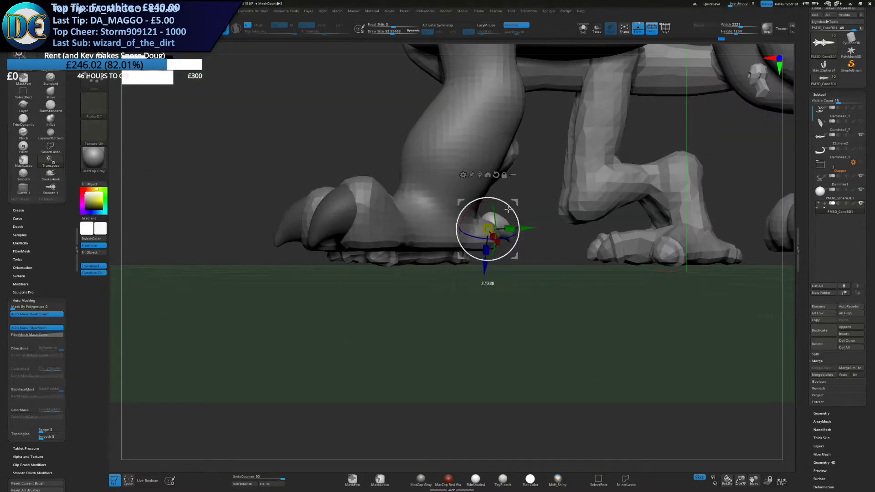
pyautogui.moveTo(515, 204); pyautogui.dragTo(508, 208)
pyautogui.moveTo(507, 210); pyautogui.dragTo(465, 236, button='right')
pyautogui.moveTo(464, 261); pyautogui.dragTo(464, 261)
pyautogui.moveTo(465, 261); pyautogui.dragTo(443, 231, button='right')
pyautogui.moveTo(382, 224); pyautogui.dragTo(375, 227)
# Select the body again and adjust the foot around the claws with a smaller Move brush
pyautogui.press('q')
pyautogui.keyDown('alt'); pyautogui.click(342, 295); pyautogui.keyUp('alt')
pyautogui.press('space')
pyautogui.moveTo(341, 294)
pyautogui.mouseDown(button='right')
pyautogui.moveTo(319, 315)
pyautogui.moveTo(314, 305)
pyautogui.mouseUp(button='right')
pyautogui.moveTo(356, 249); pyautogui.dragTo(350, 269, button='right')
pyautogui.press('[')
pyautogui.moveTo(347, 258); pyautogui.dragTo(333, 277)
pyautogui.moveTo(333, 277)
pyautogui.mouseDown(button='right')
pyautogui.moveTo(335, 266)
pyautogui.moveTo(337, 285)
pyautogui.moveTo(329, 275)
pyautogui.mouseUp(button='right')
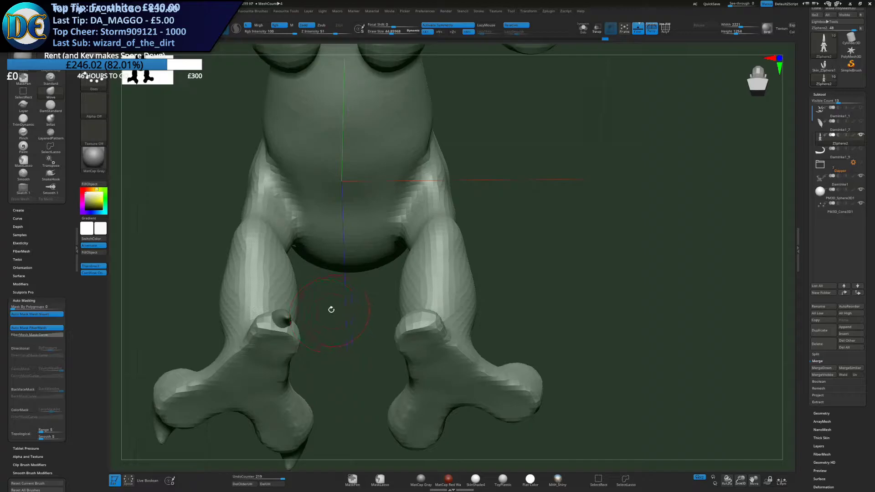
# Pull the rear toe's end and underside around the base of the small claw with the Move brush
pyautogui.keyDown('alt'); pyautogui.moveTo(327, 295); pyautogui.dragTo(482, 241); pyautogui.keyUp('alt')
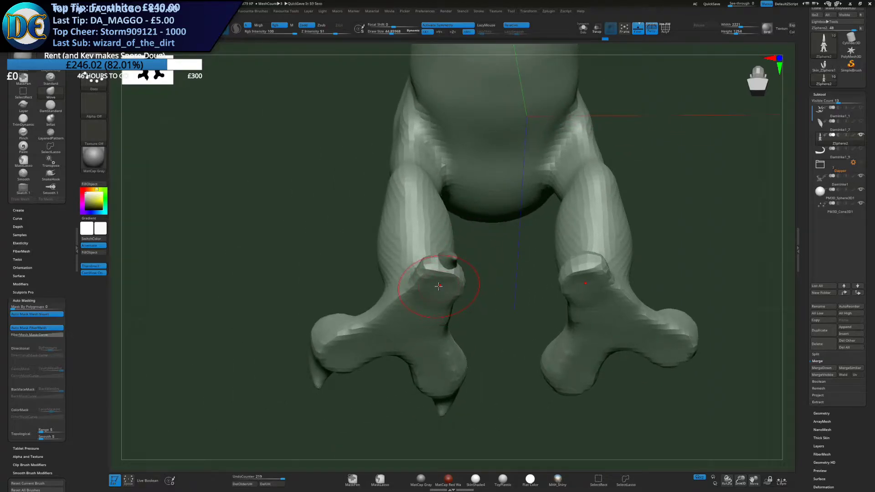
pyautogui.moveTo(448, 269); pyautogui.dragTo(416, 256, button='right')
pyautogui.moveTo(427, 280); pyautogui.dragTo(437, 264)
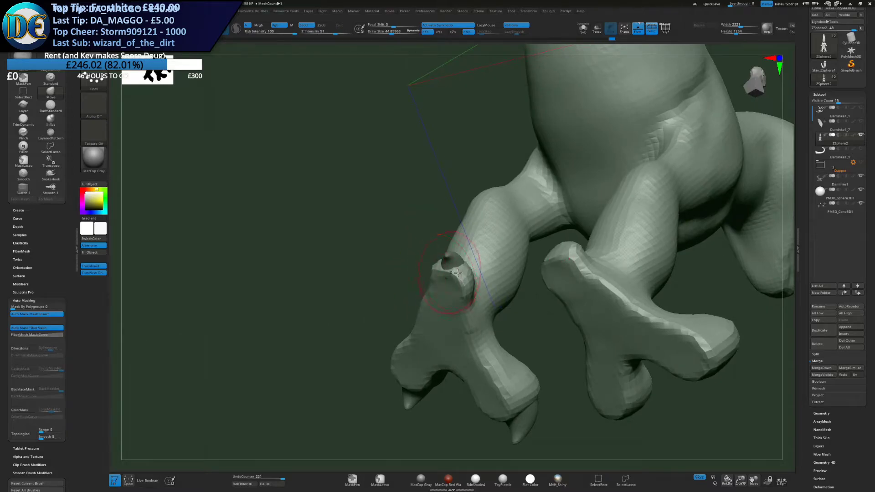
pyautogui.moveTo(447, 273); pyautogui.dragTo(473, 284, button='right')
pyautogui.moveTo(463, 290); pyautogui.dragTo(439, 256)
pyautogui.moveTo(441, 256)
pyautogui.mouseDown(button='right')
pyautogui.moveTo(451, 277)
pyautogui.moveTo(446, 272)
pyautogui.mouseUp(button='right')
pyautogui.moveTo(433, 247); pyautogui.dragTo(427, 241)
pyautogui.moveTo(438, 244); pyautogui.dragTo(444, 275, button='right')
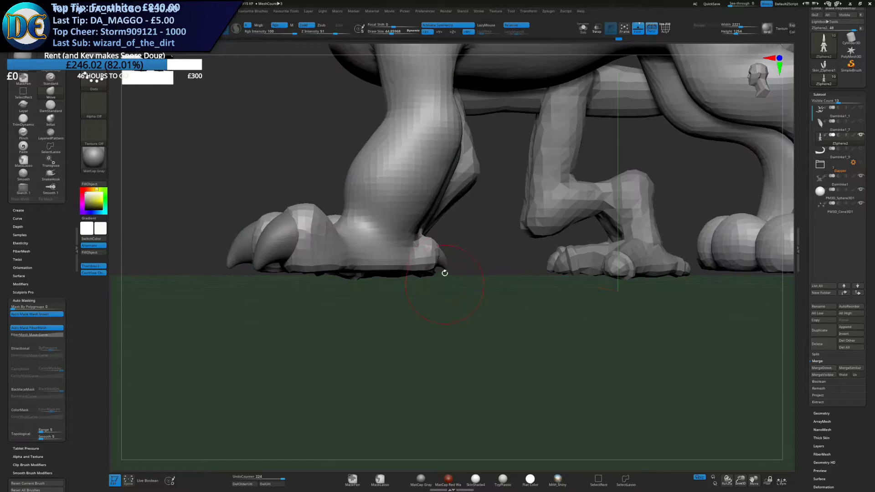
# Select the front foot's claws and reposition the transform gizmo on the claw set
pyautogui.keyDown('ctrl'); pyautogui.moveTo(442, 344); pyautogui.dragTo(419, 291, button='right'); pyautogui.keyUp('ctrl')
pyautogui.keyDown('alt'); pyautogui.click(381, 248); pyautogui.keyUp('alt')
pyautogui.press('w')
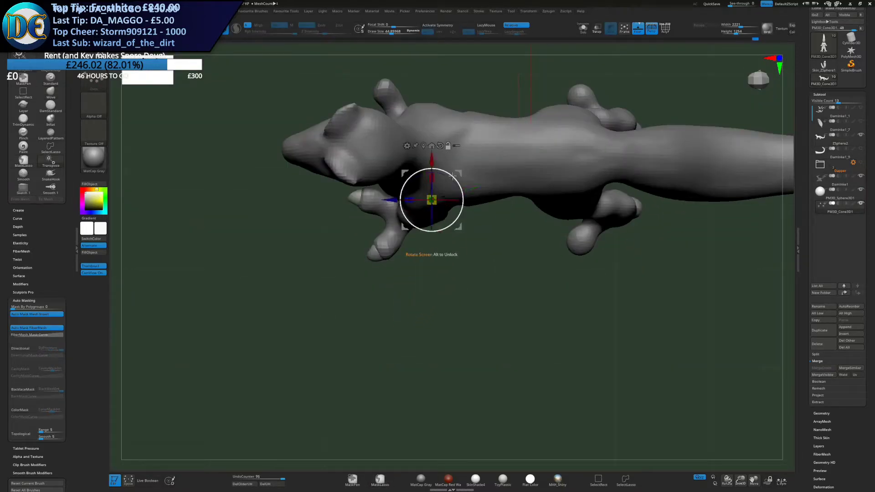
pyautogui.keyDown('alt'); pyautogui.click(440, 146); pyautogui.keyUp('alt')
pyautogui.keyDown('alt'); pyautogui.moveTo(422, 187); pyautogui.dragTo(430, 187); pyautogui.keyUp('alt')
pyautogui.moveTo(362, 213)
pyautogui.keyDown('ctrl'); pyautogui.mouseDown()
pyautogui.moveTo(619, 209)
pyautogui.moveTo(603, 219)
pyautogui.moveTo(606, 246)
pyautogui.moveTo(519, 291)
pyautogui.mouseUp(); pyautogui.keyUp('ctrl')
pyautogui.press('q')
pyautogui.hotkey('ctrl', 'z')
pyautogui.hotkey('ctrl', 'z')
# Copy the claw set over to the hind foot on the same side and move it to fit the toes
pyautogui.keyDown('shift'); pyautogui.moveTo(371, 268); pyautogui.dragTo(370, 217); pyautogui.keyUp('shift')
pyautogui.press('w')
pyautogui.keyDown('ctrl'); pyautogui.moveTo(296, 225); pyautogui.dragTo(483, 233); pyautogui.keyUp('ctrl')
pyautogui.moveTo(396, 292)
pyautogui.mouseDown()
pyautogui.moveTo(422, 290)
pyautogui.moveTo(462, 246)
pyautogui.moveTo(397, 289)
pyautogui.mouseUp()
pyautogui.moveTo(473, 261); pyautogui.dragTo(474, 247)
pyautogui.moveTo(474, 258)
pyautogui.mouseDown(button='right')
pyautogui.moveTo(485, 202)
pyautogui.moveTo(472, 269)
pyautogui.mouseUp(button='right')
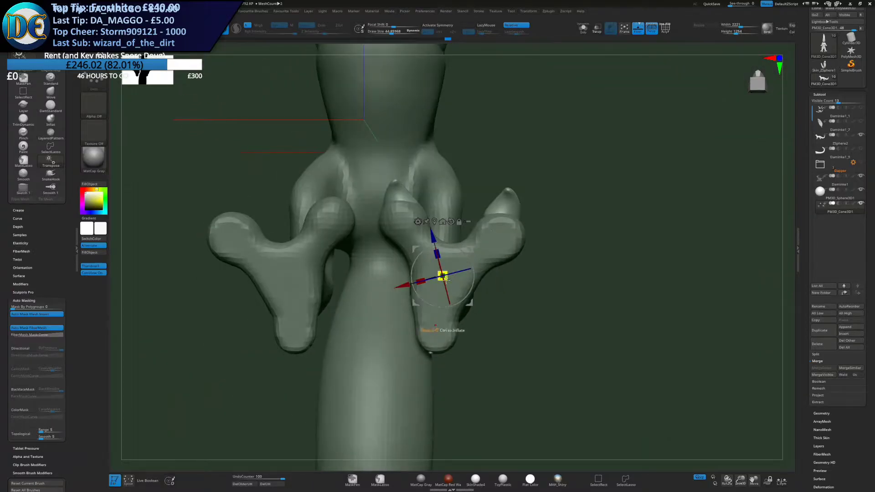
pyautogui.keyDown('alt'); pyautogui.moveTo(461, 250); pyautogui.dragTo(470, 254); pyautogui.keyUp('alt')
# Select the body again with the Move brush, ready to work on the hind foot
pyautogui.press('1')
pyautogui.click(457, 270)
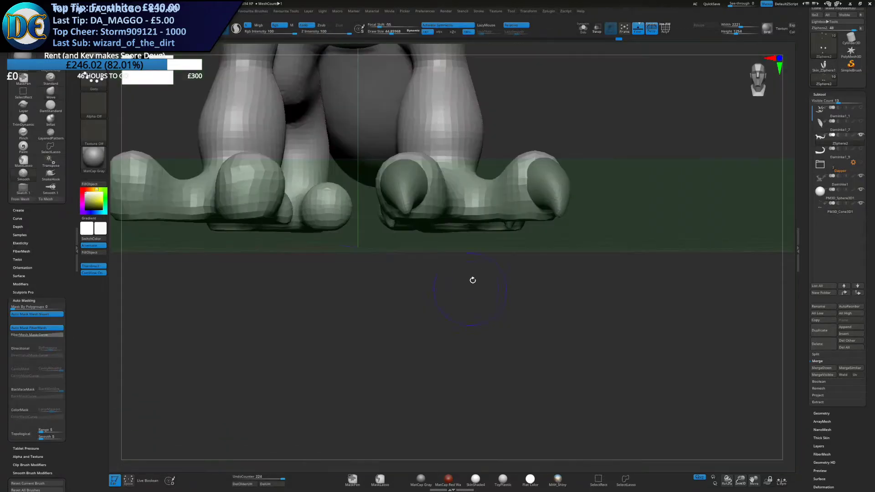
pyautogui.press('1')
pyautogui.keyDown('alt'); pyautogui.moveTo(493, 205); pyautogui.dragTo(429, 281, button='right'); pyautogui.keyUp('alt')
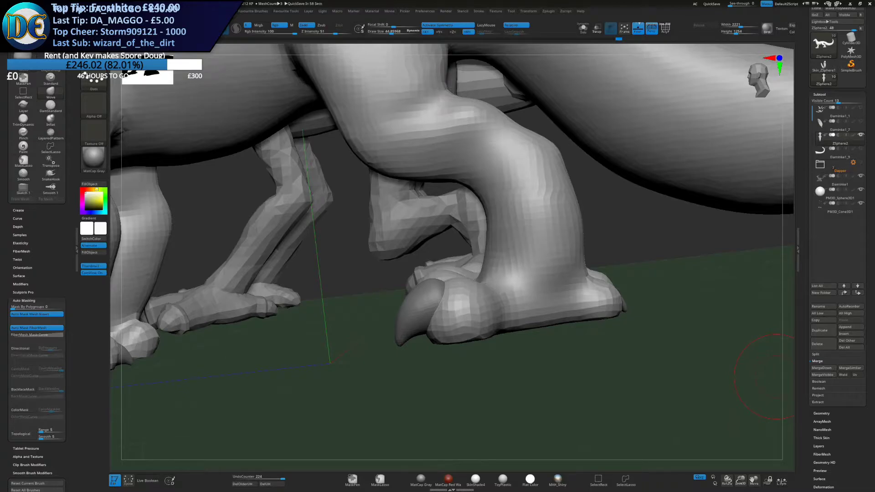
# Look at the cat concept image in the browser and return to the sculpt
pyautogui.moveTo(635, 0); pyautogui.dragTo(635, 2)
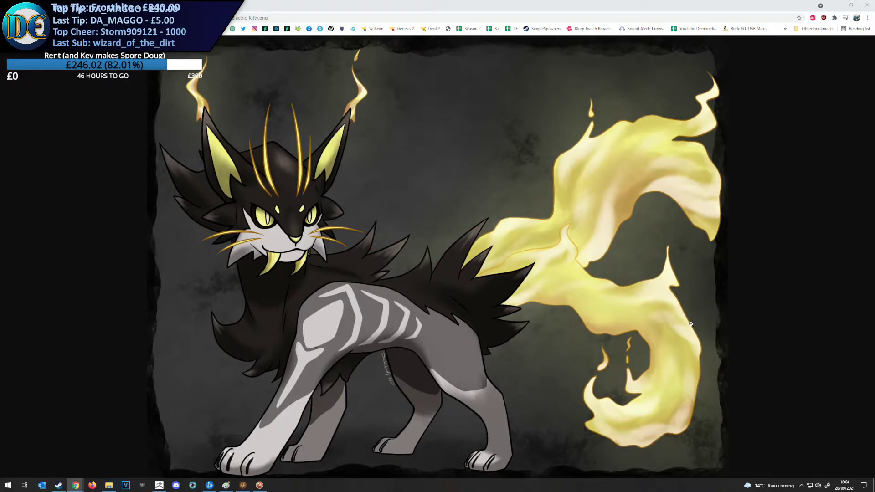
pyautogui.click(867, 5)
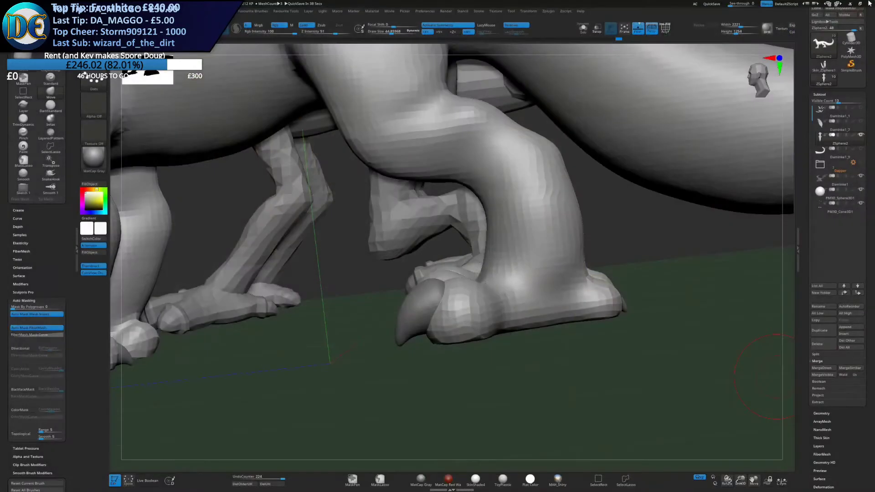
# Shape the hind foot's toes around the bases of their claws from several sides with the Move brush
pyautogui.moveTo(525, 281); pyautogui.dragTo(532, 296)
pyautogui.moveTo(469, 302); pyautogui.dragTo(473, 309, button='right')
pyautogui.moveTo(433, 261)
pyautogui.mouseDown(button='right')
pyautogui.moveTo(444, 273)
pyautogui.moveTo(484, 277)
pyautogui.mouseUp(button='right')
pyautogui.moveTo(474, 287); pyautogui.dragTo(466, 279)
pyautogui.moveTo(461, 288)
pyautogui.mouseDown()
pyautogui.moveTo(454, 282)
pyautogui.moveTo(457, 322)
pyautogui.mouseUp()
pyautogui.moveTo(457, 322)
pyautogui.mouseDown(button='right')
pyautogui.moveTo(445, 308)
pyautogui.moveTo(399, 314)
pyautogui.mouseUp(button='right')
pyautogui.moveTo(400, 314); pyautogui.dragTo(393, 310)
pyautogui.moveTo(397, 312); pyautogui.dragTo(453, 312, button='right')
pyautogui.moveTo(453, 312); pyautogui.dragTo(448, 311)
pyautogui.moveTo(449, 311); pyautogui.dragTo(374, 271, button='right')
pyautogui.moveTo(379, 270); pyautogui.dragTo(388, 264)
pyautogui.moveTo(388, 268); pyautogui.dragTo(390, 265)
pyautogui.moveTo(390, 266); pyautogui.dragTo(363, 272, button='right')
pyautogui.moveTo(363, 272); pyautogui.dragTo(367, 271)
pyautogui.moveTo(368, 271)
pyautogui.mouseDown(button='right')
pyautogui.moveTo(499, 269)
pyautogui.moveTo(514, 286)
pyautogui.mouseUp(button='right')
pyautogui.moveTo(516, 283); pyautogui.dragTo(532, 260)
pyautogui.moveTo(532, 259)
pyautogui.mouseDown(button='right')
pyautogui.moveTo(529, 295)
pyautogui.moveTo(506, 260)
pyautogui.moveTo(476, 323)
pyautogui.mouseUp(button='right')
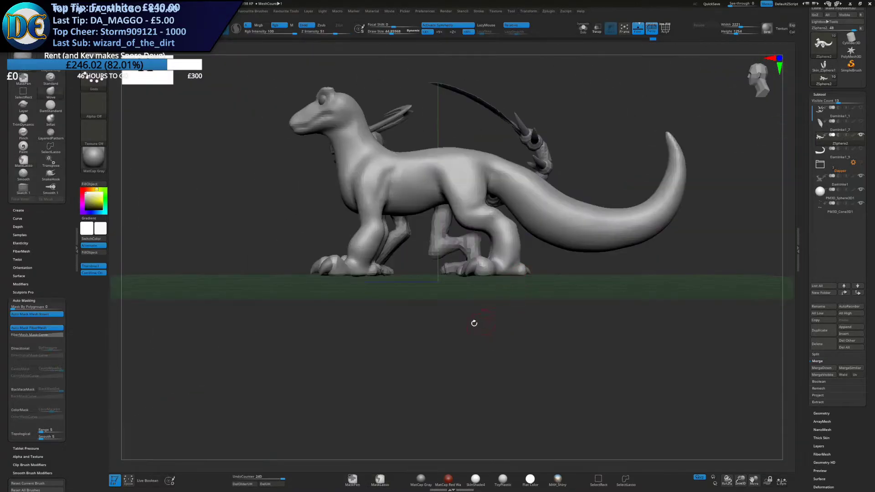
# Select the claws and mirror them across the body onto the opposite front and hind feet
pyautogui.moveTo(453, 295); pyautogui.dragTo(482, 304, button='right')
pyautogui.press('space')
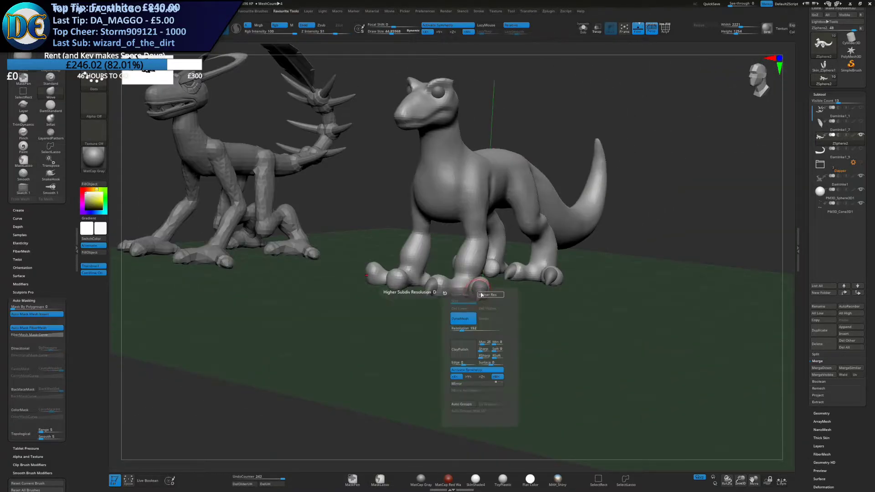
pyautogui.keyDown('alt'); pyautogui.click(480, 287); pyautogui.keyUp('alt')
pyautogui.press('space')
pyautogui.click(472, 365)
pyautogui.moveTo(540, 269); pyautogui.dragTo(515, 295, button='right')
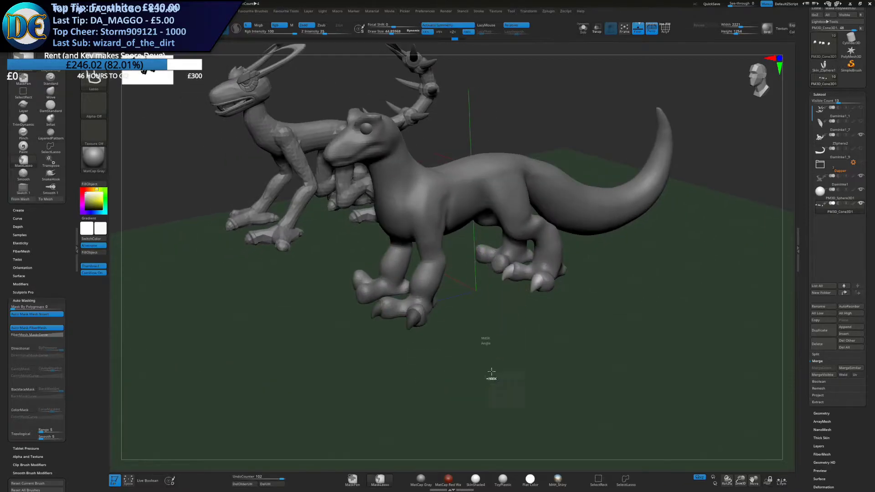
pyautogui.hotkey('ctrl', 'z')
pyautogui.press('space')
pyautogui.click(481, 413)
pyautogui.click(481, 419)
pyautogui.moveTo(527, 379)
pyautogui.keyDown('ctrl'); pyautogui.mouseDown(button='right')
pyautogui.moveTo(514, 313)
pyautogui.moveTo(497, 321)
pyautogui.moveTo(453, 313)
pyautogui.mouseUp(button='right'); pyautogui.keyUp('ctrl')
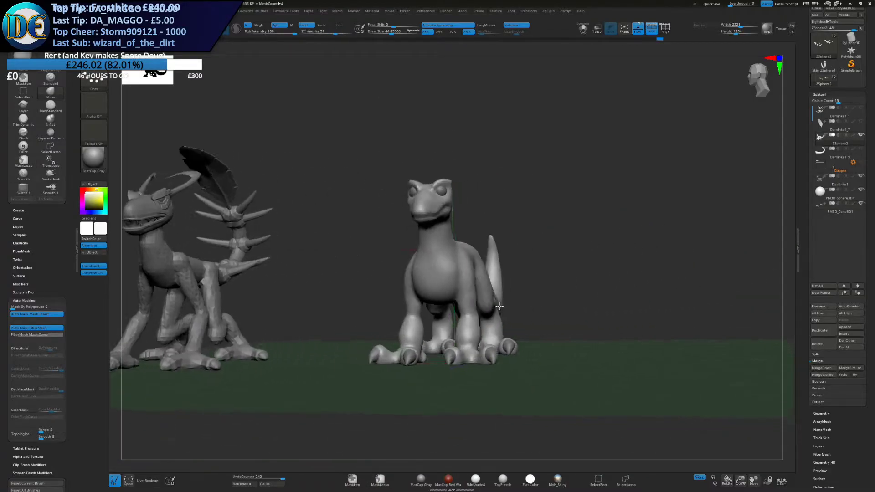
pyautogui.moveTo(523, 333)
pyautogui.keyDown('ctrl'); pyautogui.mouseDown(button='right')
pyautogui.moveTo(523, 308)
pyautogui.moveTo(523, 365)
pyautogui.mouseUp(button='right'); pyautogui.keyUp('ctrl')
pyautogui.moveTo(522, 365); pyautogui.dragTo(386, 429, button='right')
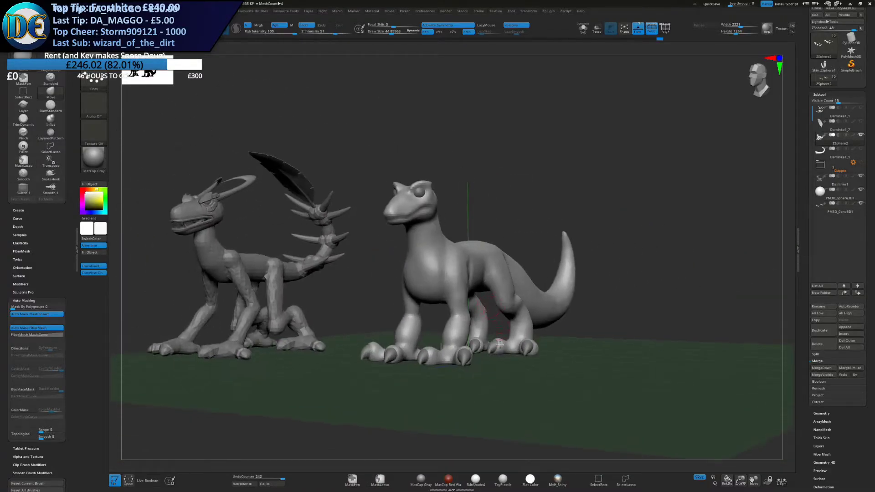
# Save the project
pyautogui.hotkey('ctrl', 's')
pyautogui.press('Escape')
pyautogui.moveTo(401, 281); pyautogui.dragTo(290, 251, button='right')
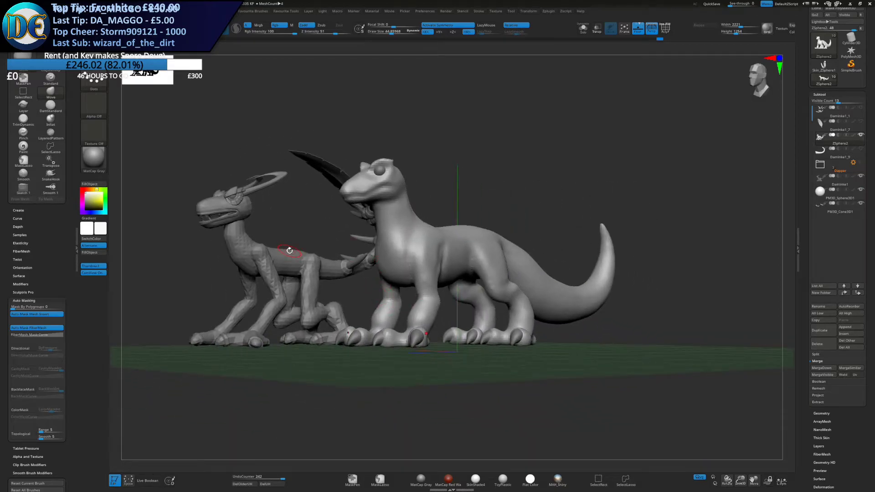
pyautogui.moveTo(371, 299); pyautogui.dragTo(348, 319, button='right')
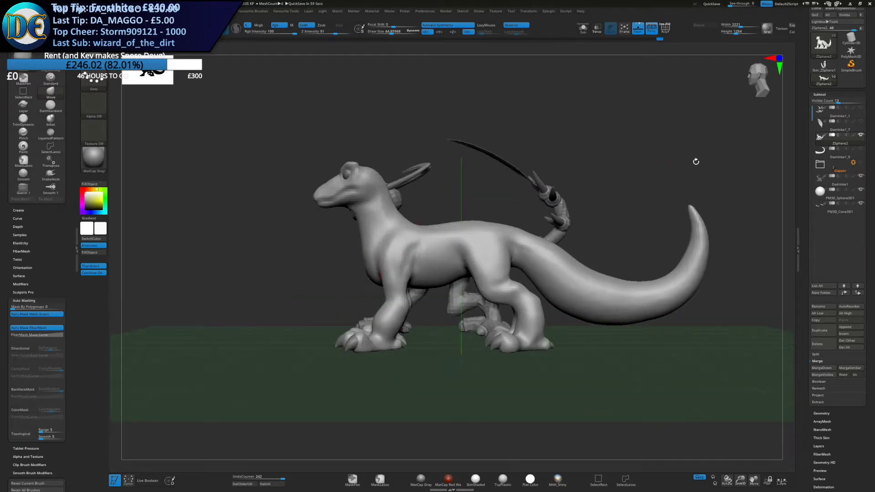
# Select the spare curved tail subtool above the body's own tail and delete it
pyautogui.click(839, 150)
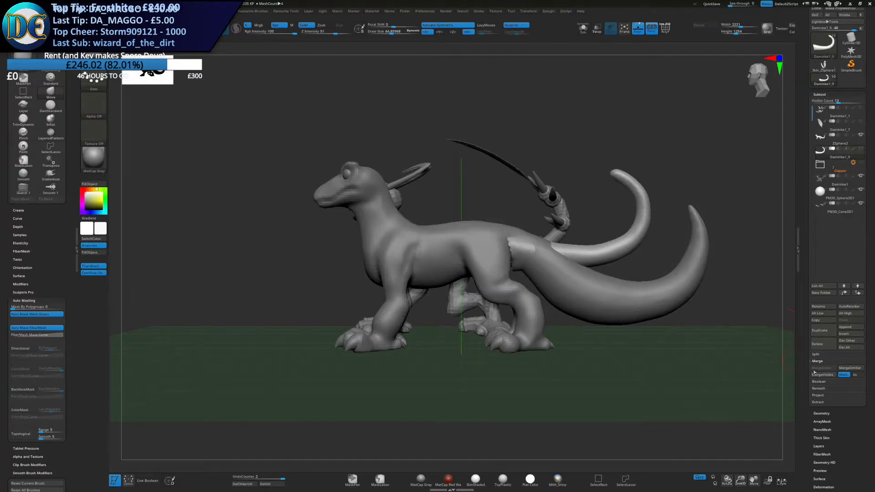
pyautogui.click(820, 344)
pyautogui.click(765, 361)
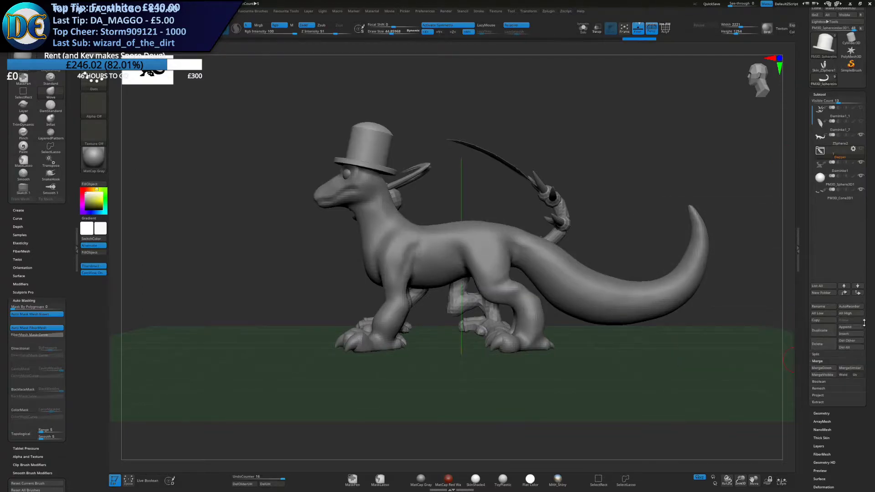
# Select the body and choose the SnakeHook brush for working on the top of the head
pyautogui.keyDown('alt'); pyautogui.click(377, 235); pyautogui.keyUp('alt')
pyautogui.keyDown('alt'); pyautogui.moveTo(337, 234); pyautogui.dragTo(387, 347); pyautogui.keyUp('alt')
pyautogui.moveTo(273, 219); pyautogui.dragTo(425, 280)
pyautogui.moveTo(445, 204); pyautogui.dragTo(196, 102)
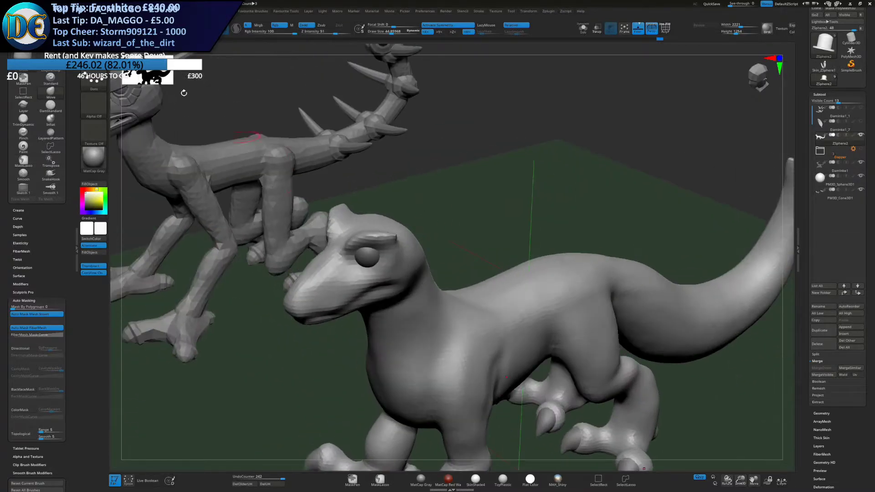
pyautogui.press('b')
pyautogui.press('s')
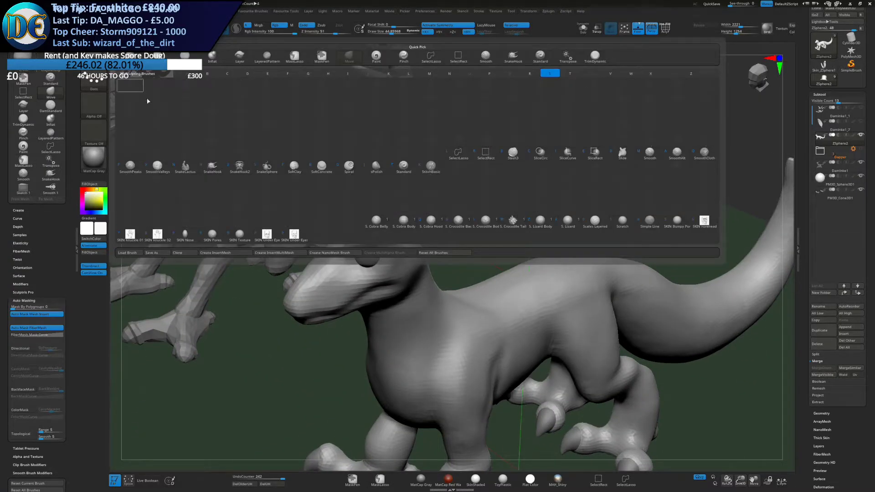
pyautogui.click(212, 166)
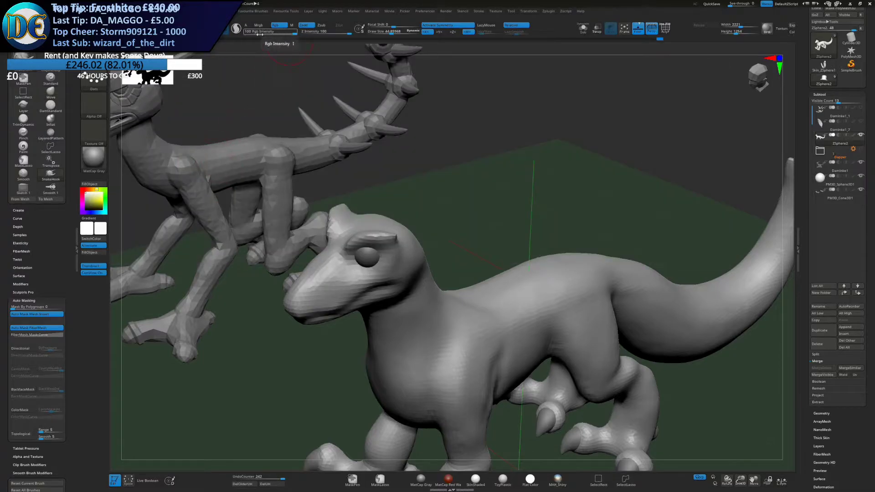
pyautogui.keyDown('alt'); pyautogui.moveTo(398, 209); pyautogui.dragTo(430, 104); pyautogui.keyUp('alt')
pyautogui.moveTo(407, 161); pyautogui.dragTo(438, 207, button='right')
pyautogui.hotkey('ctrl', 'z')
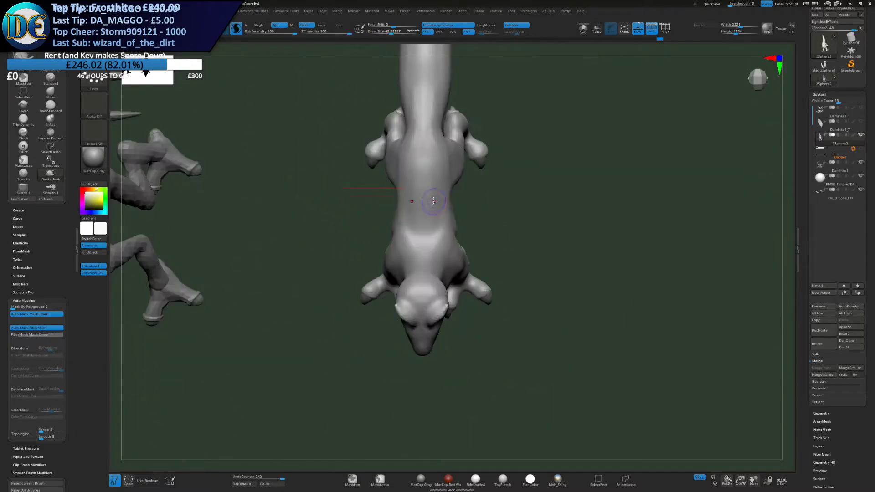
pyautogui.moveTo(430, 292); pyautogui.dragTo(436, 285, button='right')
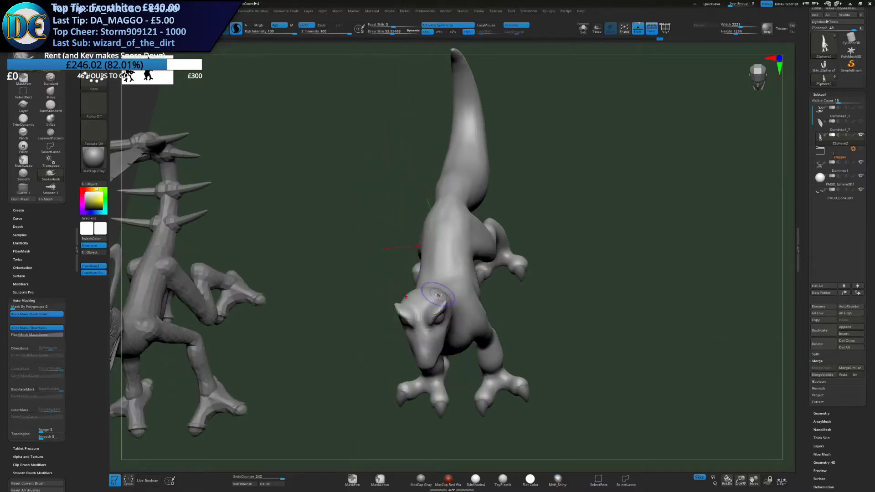
# Try to pull a pair of horns out of the top of the head with the SnakeHook brush
pyautogui.moveTo(434, 284); pyautogui.dragTo(438, 234)
pyautogui.hotkey('ctrl', 'z')
pyautogui.moveTo(439, 301); pyautogui.dragTo(437, 194)
pyautogui.moveTo(443, 243); pyautogui.dragTo(386, 219, button='right')
pyautogui.hotkey('ctrl', 'z')
# Try to draw out swept-back horns from the head with a larger SnakeHook brush
pyautogui.press(']')
pyautogui.press(']')
pyautogui.moveTo(394, 244)
pyautogui.mouseDown()
pyautogui.moveTo(436, 208)
pyautogui.moveTo(504, 201)
pyautogui.mouseUp()
pyautogui.moveTo(475, 214); pyautogui.dragTo(496, 222, button='right')
pyautogui.hotkey('ctrl', 'z')
pyautogui.moveTo(404, 254); pyautogui.dragTo(382, 243, button='right')
pyautogui.moveTo(381, 243)
pyautogui.mouseDown()
pyautogui.moveTo(413, 223)
pyautogui.moveTo(470, 217)
pyautogui.mouseUp()
pyautogui.moveTo(460, 223); pyautogui.dragTo(388, 236, button='right')
pyautogui.hotkey('ctrl', 'z')
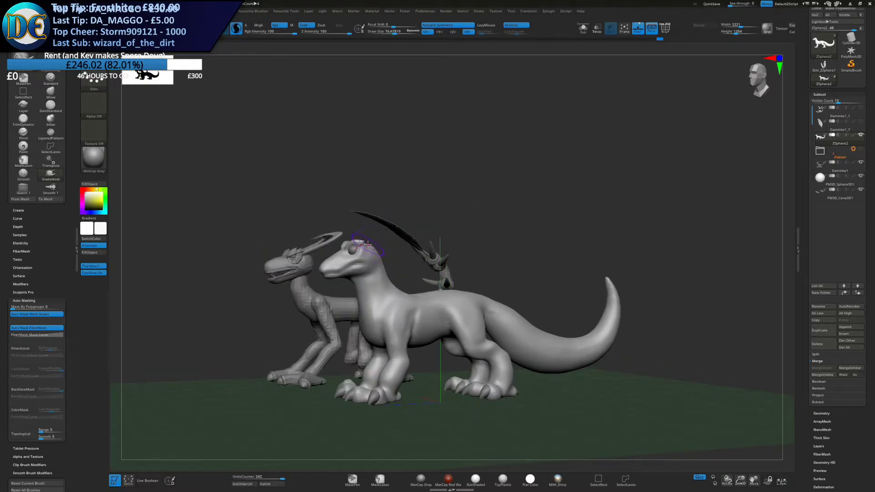
pyautogui.moveTo(389, 235); pyautogui.dragTo(435, 222)
pyautogui.hotkey('ctrl', 'z')
# Try to pull the horns straight back from the head with a slightly smaller SnakeHook brush
pyautogui.press('[')
pyautogui.moveTo(370, 245)
pyautogui.mouseDown()
pyautogui.moveTo(412, 234)
pyautogui.moveTo(468, 239)
pyautogui.mouseUp()
pyautogui.moveTo(468, 239)
pyautogui.mouseDown(button='right')
pyautogui.moveTo(484, 264)
pyautogui.moveTo(474, 214)
pyautogui.moveTo(452, 244)
pyautogui.moveTo(600, 194)
pyautogui.mouseUp(button='right')
pyautogui.hotkey('ctrl', 'z')
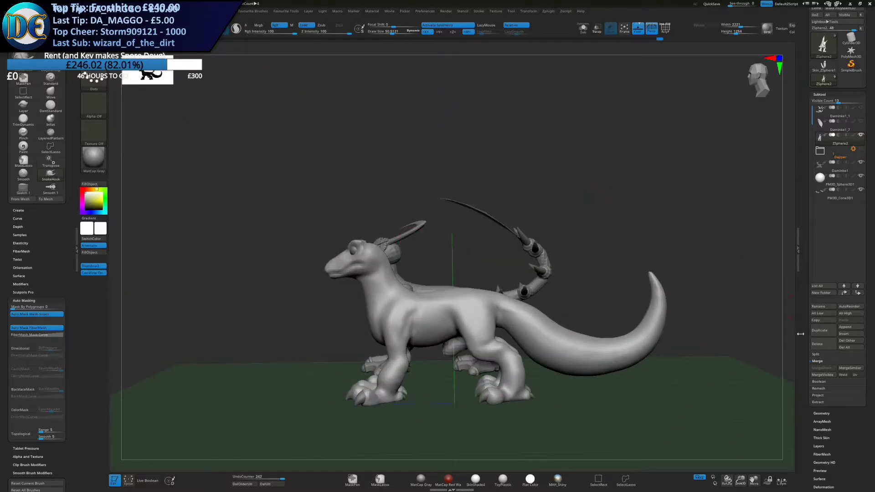
# Append a Cone3D subtool, shrink it and place it in front of the creature's head
pyautogui.click(858, 328)
pyautogui.click(848, 329)
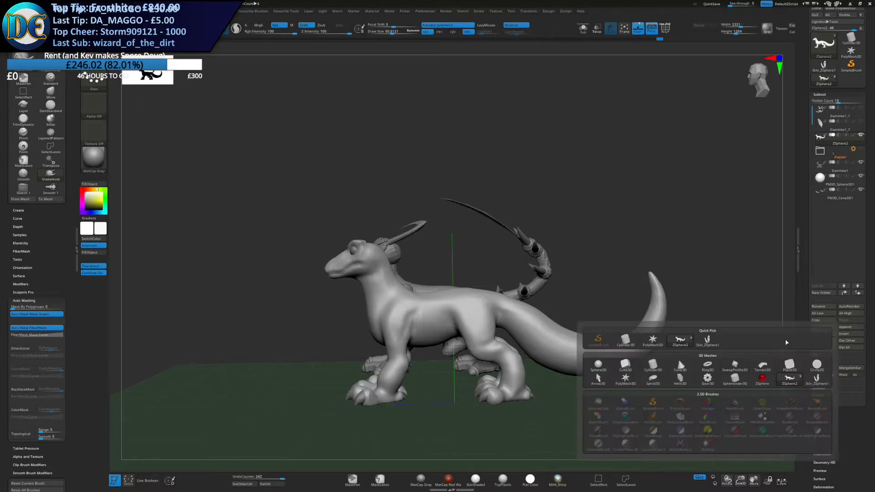
pyautogui.click(680, 366)
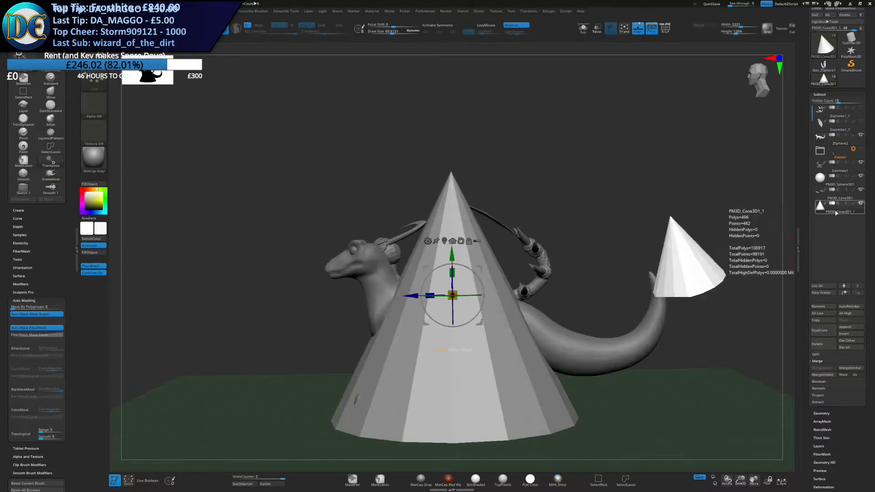
pyautogui.keyDown('alt'); pyautogui.moveTo(383, 275); pyautogui.dragTo(502, 254, button='right'); pyautogui.keyUp('alt')
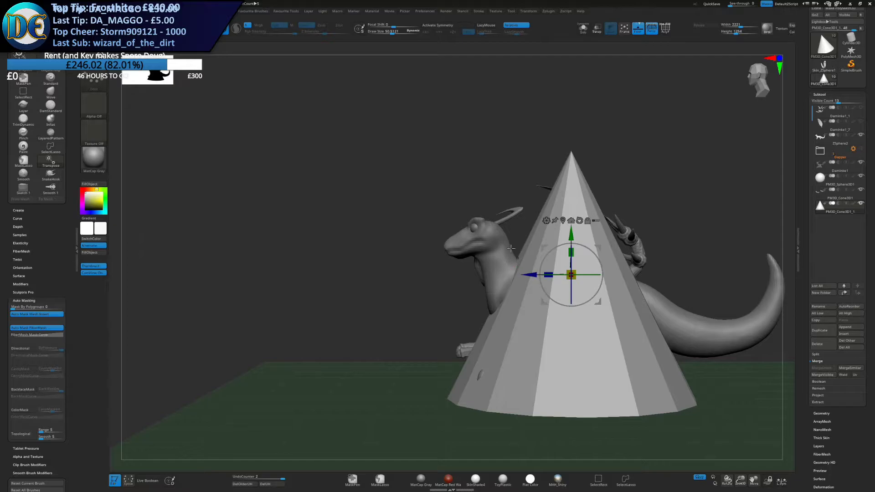
pyautogui.press('x')
pyautogui.moveTo(571, 275); pyautogui.dragTo(370, 265)
# Subdivide the small cone and stretch it vertically into a tall, slender spike
pyautogui.press('2')
pyautogui.click(398, 288)
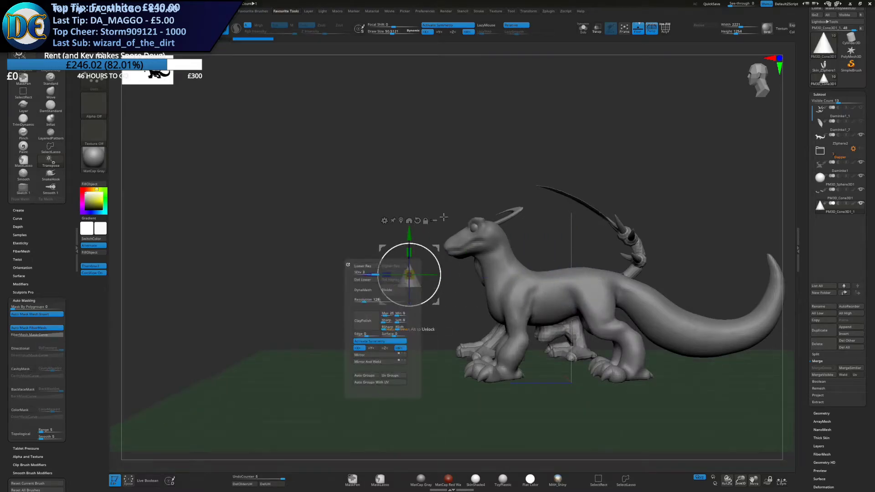
pyautogui.keyDown('ctrl'); pyautogui.moveTo(406, 287); pyautogui.dragTo(413, 255, button='right'); pyautogui.keyUp('ctrl')
pyautogui.moveTo(409, 253)
pyautogui.mouseDown()
pyautogui.moveTo(414, 137)
pyautogui.moveTo(409, 287)
pyautogui.mouseUp()
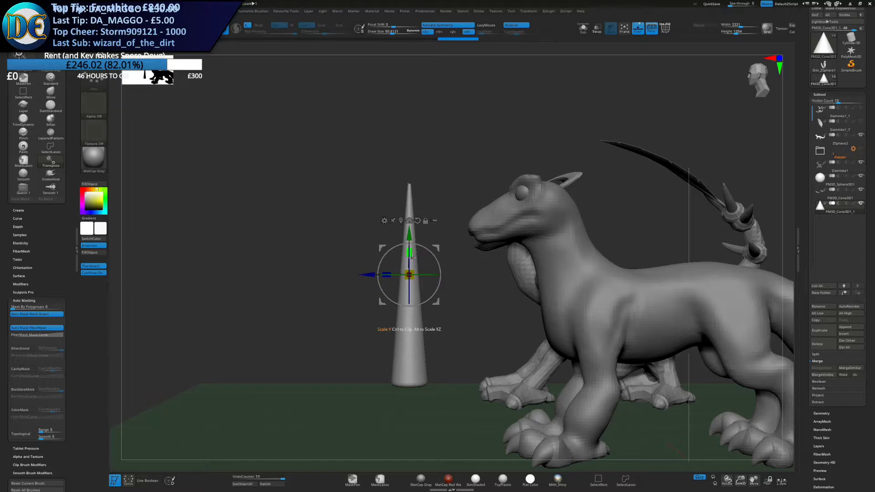
# Convert the spike to DynaMesh at a resolution of 248
pyautogui.press('1')
pyautogui.click(404, 292)
pyautogui.press('2')
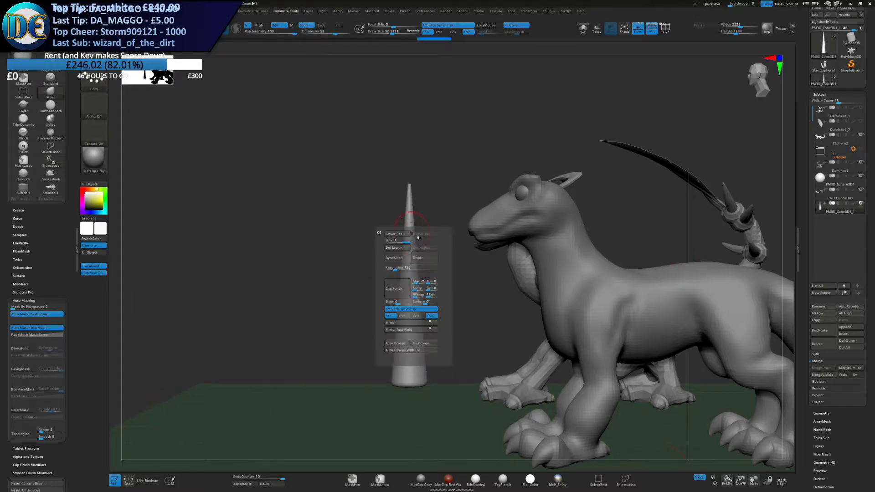
pyautogui.press('2')
pyautogui.click(395, 258)
pyautogui.click(381, 277)
pyautogui.press('2')
pyautogui.click(385, 305)
pyautogui.write('640')
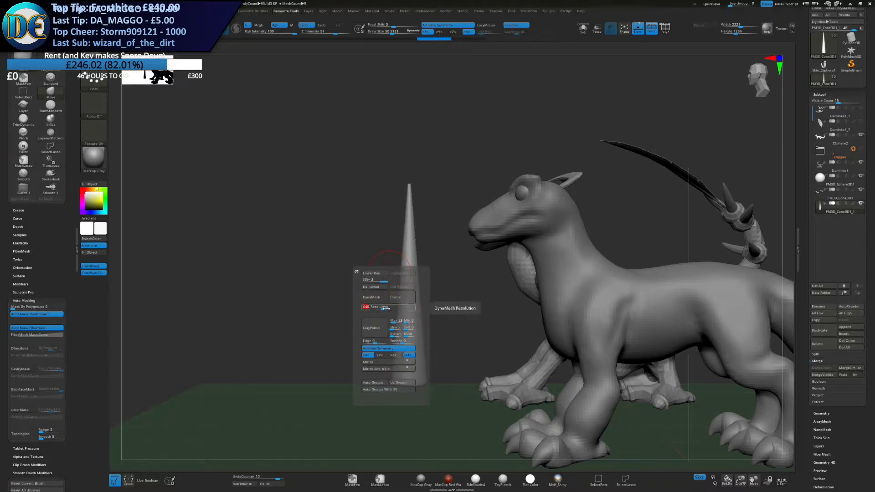
pyautogui.write('250')
pyautogui.press('Return')
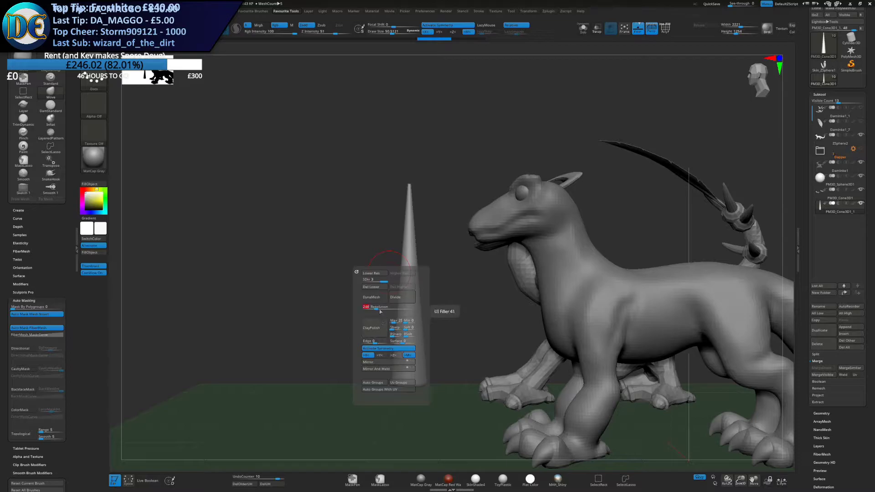
pyautogui.click(372, 297)
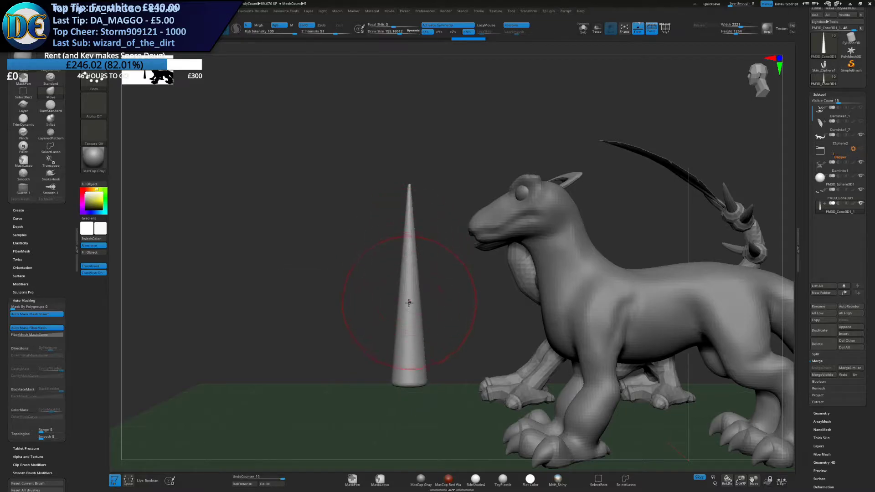
# Rework the spike along its length with the Inflat brush at a draw size of about 461
pyautogui.press('1')
pyautogui.press('1')
pyautogui.press('1')
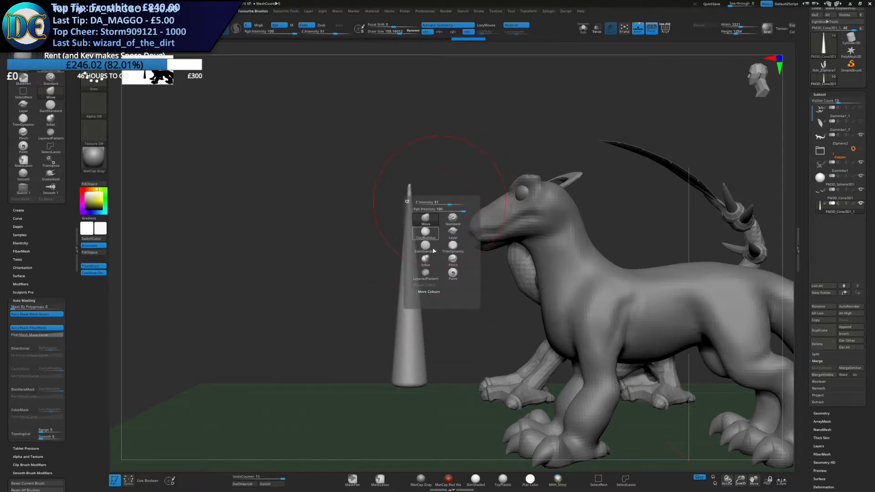
pyautogui.click(426, 246)
pyautogui.press('s')
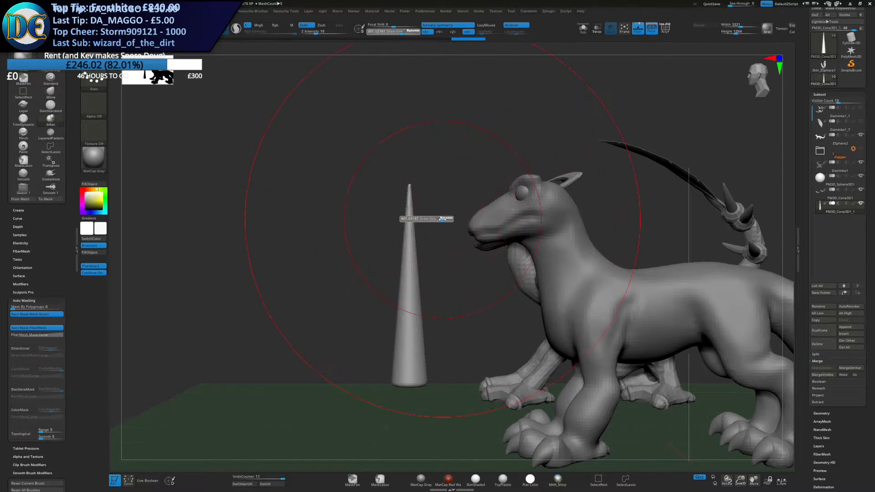
pyautogui.click(411, 215)
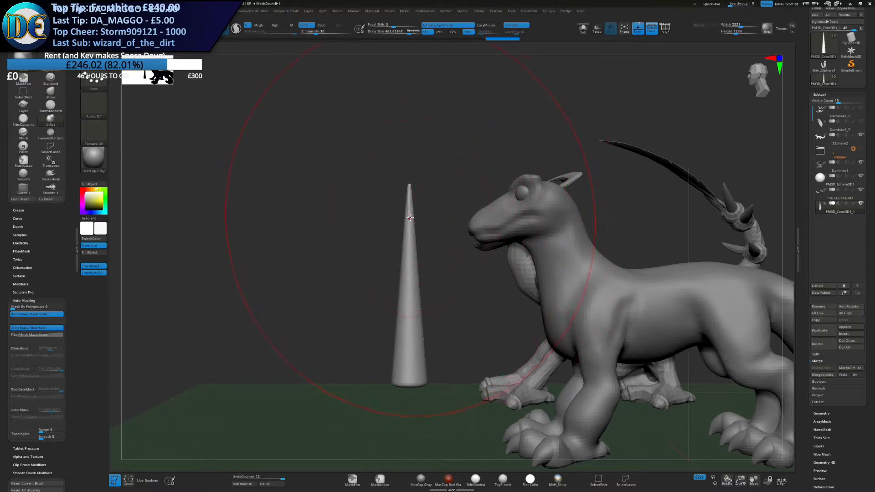
pyautogui.moveTo(410, 197); pyautogui.dragTo(409, 287)
# Scale the tall spike in front of the creature down slightly
pyautogui.press('s')
pyautogui.click(411, 272)
pyautogui.press('w')
# Pull the spike's flat base into a rounded point with the Move brush at draw size about 48, and raise the draw size to about 477
pyautogui.press('b')
pyautogui.click(398, 270)
pyautogui.press('s')
pyautogui.moveTo(444, 224); pyautogui.dragTo(433, 223)
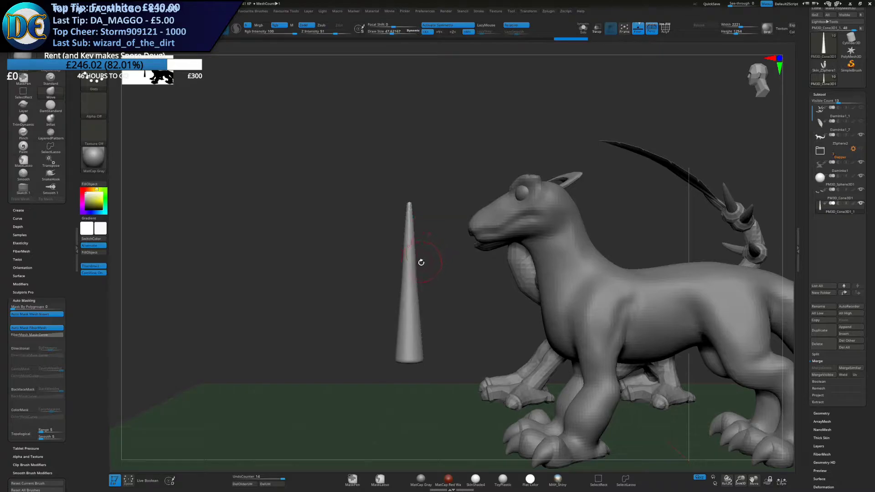
pyautogui.keyDown('alt'); pyautogui.moveTo(403, 337); pyautogui.dragTo(391, 272, button='right'); pyautogui.keyUp('alt')
pyautogui.moveTo(392, 302); pyautogui.dragTo(392, 315)
pyautogui.keyDown('shift'); pyautogui.moveTo(391, 316); pyautogui.dragTo(387, 280, button='right'); pyautogui.keyUp('shift')
pyautogui.press('s')
pyautogui.moveTo(387, 280)
pyautogui.mouseDown()
pyautogui.moveTo(407, 279)
pyautogui.moveTo(395, 239)
pyautogui.mouseUp()
pyautogui.keyDown('alt'); pyautogui.moveTo(391, 237); pyautogui.dragTo(403, 269, button='right'); pyautogui.keyUp('alt')
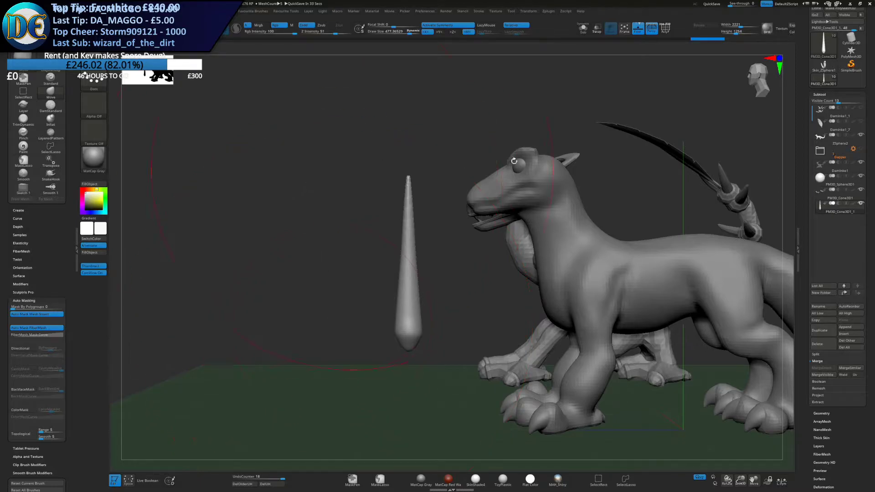
# Switch to the browser, look through the open Charizard card images, and return to the sculpt
pyautogui.moveTo(839, 166)
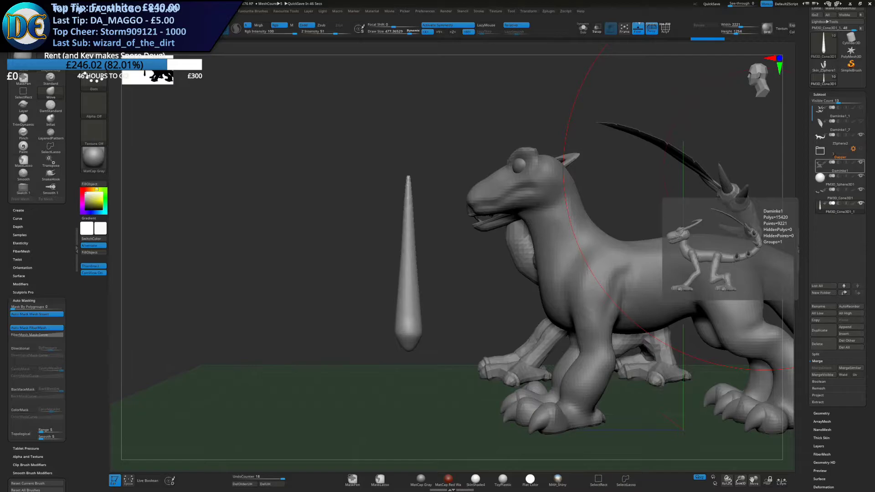
pyautogui.moveTo(874, 6); pyautogui.dragTo(715, 0)
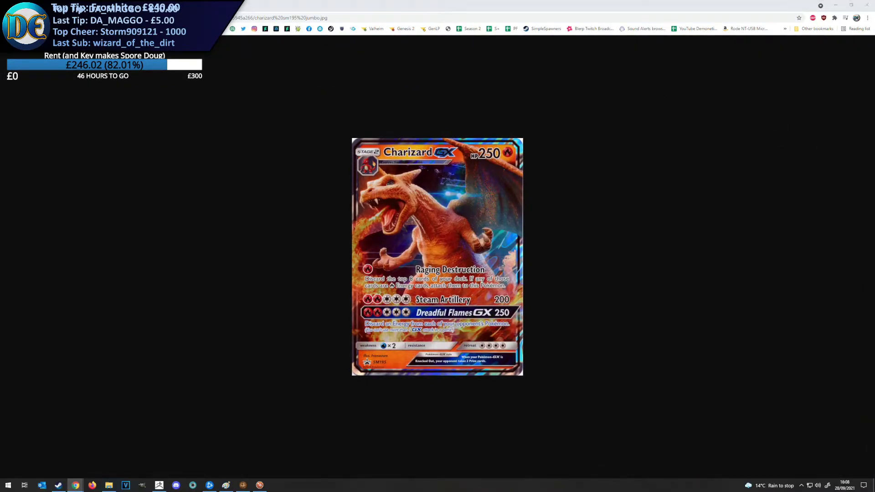
pyautogui.moveTo(874, 119); pyautogui.dragTo(560, 7)
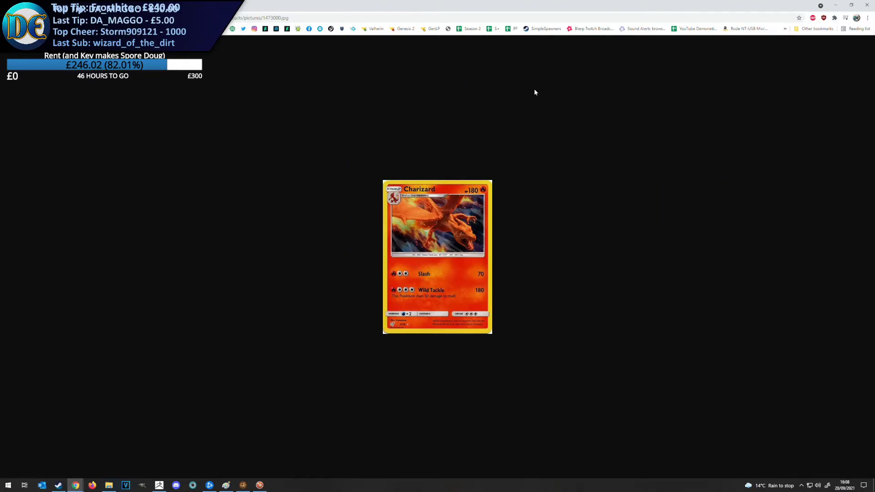
pyautogui.hotkey('ctrl', 'Tab')
pyautogui.hotkey('ctrl', 'Tab')
pyautogui.hotkey('ctrl', 'Tab')
pyautogui.hotkey('ctrl', 'Tab')
pyautogui.hotkey('ctrl', 'Tab')
pyautogui.hotkey('ctrl', 'Tab')
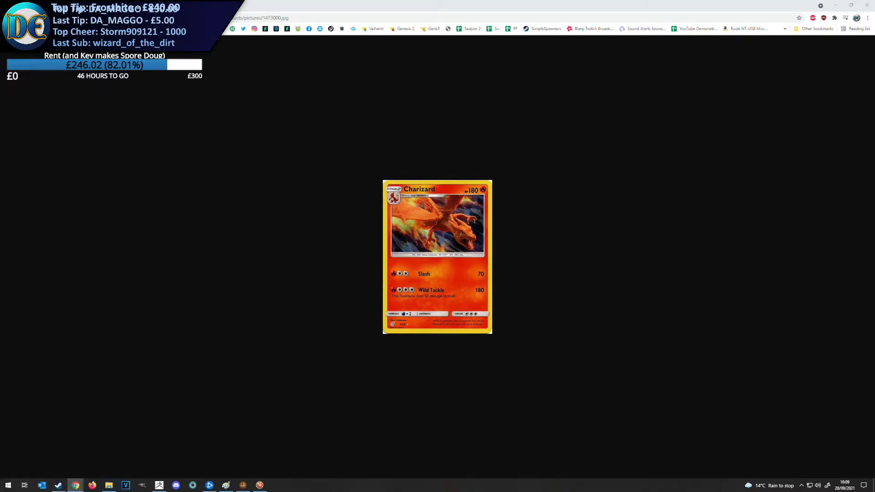
pyautogui.hotkey('ctrl', 'Tab')
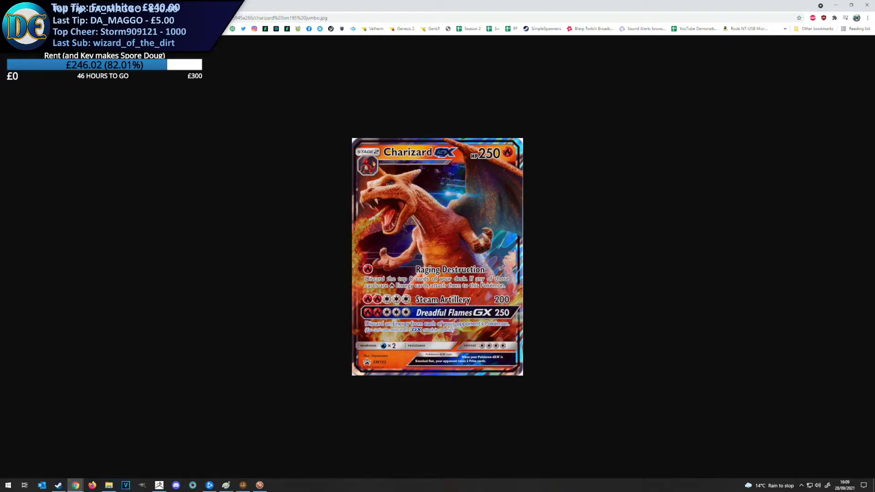
pyautogui.click(869, 4)
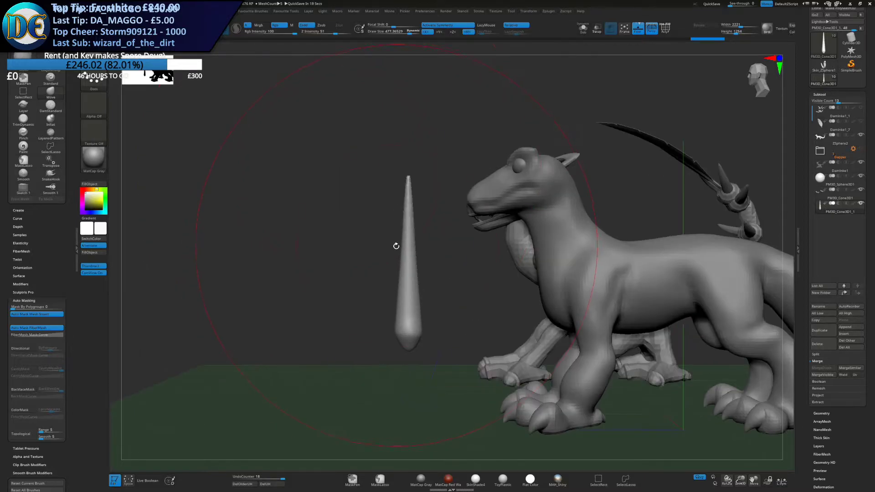
# Bend the spike into a curved horn and thicken it with the Inflat brush at draw size about 477
pyautogui.moveTo(404, 245); pyautogui.dragTo(362, 260)
pyautogui.press('w')
pyautogui.moveTo(435, 274)
pyautogui.keyDown('alt'); pyautogui.mouseDown()
pyautogui.moveTo(390, 338)
pyautogui.moveTo(391, 351)
pyautogui.mouseUp(); pyautogui.keyUp('alt')
pyautogui.press('space')
pyautogui.click(371, 369)
pyautogui.moveTo(354, 230); pyautogui.dragTo(346, 259)
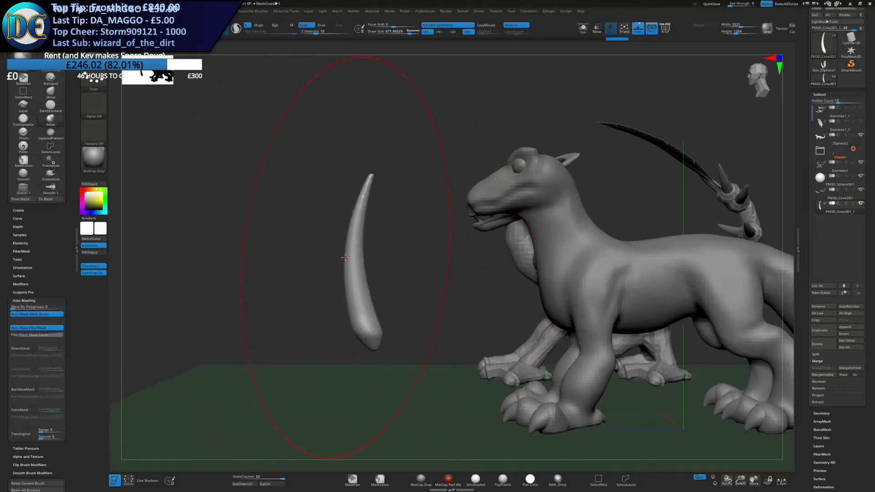
# Shrink the curved horn and tilt it slightly
pyautogui.press('w')
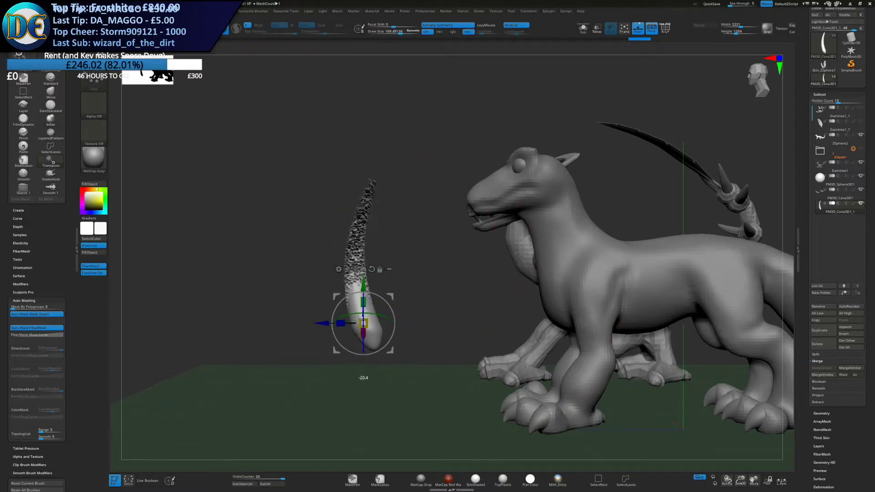
pyautogui.moveTo(363, 323); pyautogui.dragTo(367, 314)
pyautogui.moveTo(376, 352); pyautogui.dragTo(386, 350)
# Refine the horn's thickness with the Inflat brush, undoing the unwanted stroke and using a draw size of about 51
pyautogui.press('b')
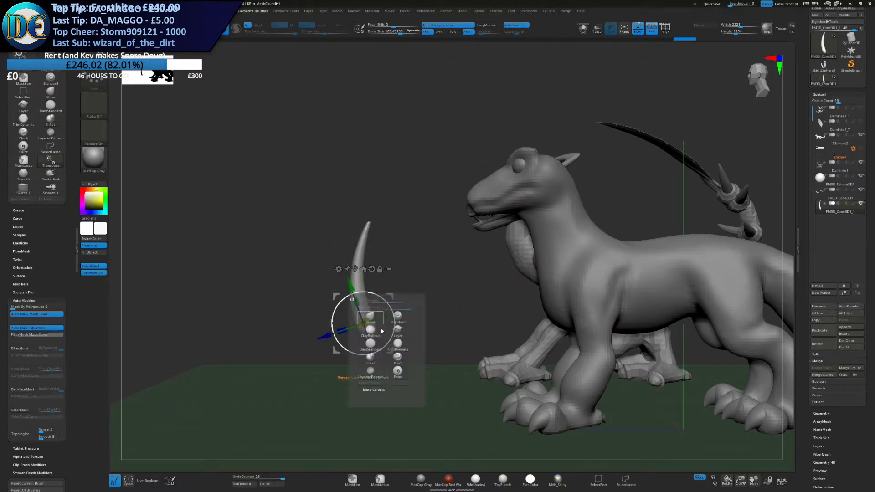
pyautogui.click(370, 358)
pyautogui.press('s')
pyautogui.moveTo(360, 269); pyautogui.dragTo(372, 269)
pyautogui.moveTo(365, 279)
pyautogui.mouseDown()
pyautogui.moveTo(365, 301)
pyautogui.moveTo(368, 248)
pyautogui.moveTo(360, 254)
pyautogui.mouseUp()
pyautogui.hotkey('ctrl', 'z')
pyautogui.press('s')
pyautogui.moveTo(360, 260); pyautogui.dragTo(394, 263, button='right')
pyautogui.press('s')
pyautogui.moveTo(396, 263); pyautogui.dragTo(387, 263)
pyautogui.moveTo(425, 263); pyautogui.dragTo(388, 261, button='right')
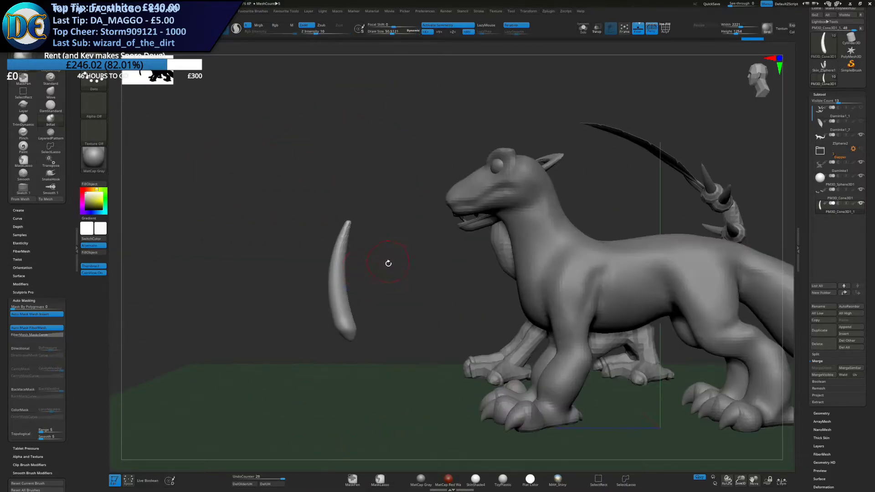
# Turn off symmetry, move the horn onto the back of the creature's head and rotate it to sweep backwards
pyautogui.press('w')
pyautogui.keyDown('alt'); pyautogui.moveTo(371, 309); pyautogui.dragTo(551, 148); pyautogui.keyUp('alt')
pyautogui.click(443, 27)
pyautogui.keyDown('alt'); pyautogui.moveTo(471, 148); pyautogui.dragTo(415, 202, button='right'); pyautogui.keyUp('alt')
pyautogui.moveTo(445, 203); pyautogui.dragTo(468, 197)
pyautogui.moveTo(458, 205); pyautogui.dragTo(462, 216)
pyautogui.press('q')
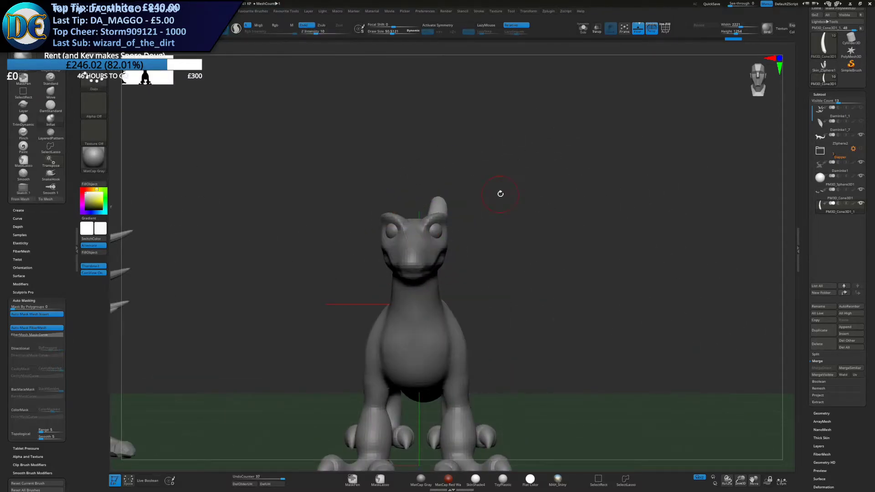
# Adjust the horn's angle and position from front and side so its base sits above one eye
pyautogui.press('[')
pyautogui.press('[')
pyautogui.moveTo(496, 193); pyautogui.dragTo(377, 245, button='right')
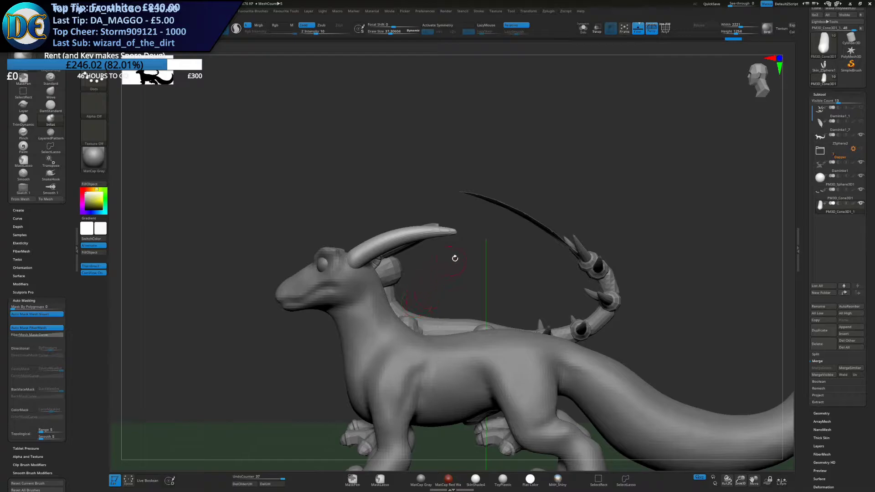
pyautogui.keyDown('alt'); pyautogui.moveTo(440, 215); pyautogui.dragTo(413, 226, button='right'); pyautogui.keyUp('alt')
pyautogui.press('w')
pyautogui.keyDown('shift'); pyautogui.moveTo(266, 279); pyautogui.dragTo(449, 222, button='right'); pyautogui.keyUp('shift')
pyautogui.moveTo(447, 218); pyautogui.dragTo(444, 218)
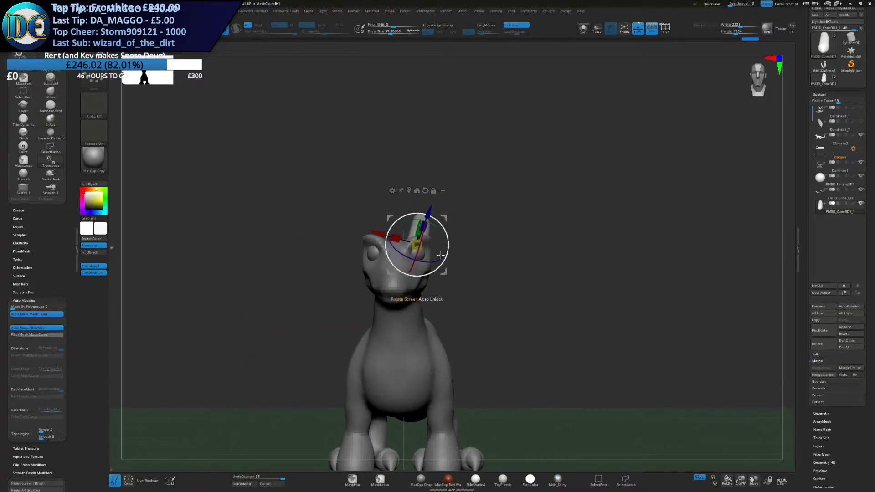
pyautogui.moveTo(416, 246); pyautogui.dragTo(421, 242)
pyautogui.moveTo(474, 266); pyautogui.dragTo(433, 227, button='right')
pyautogui.moveTo(434, 199); pyautogui.dragTo(431, 201)
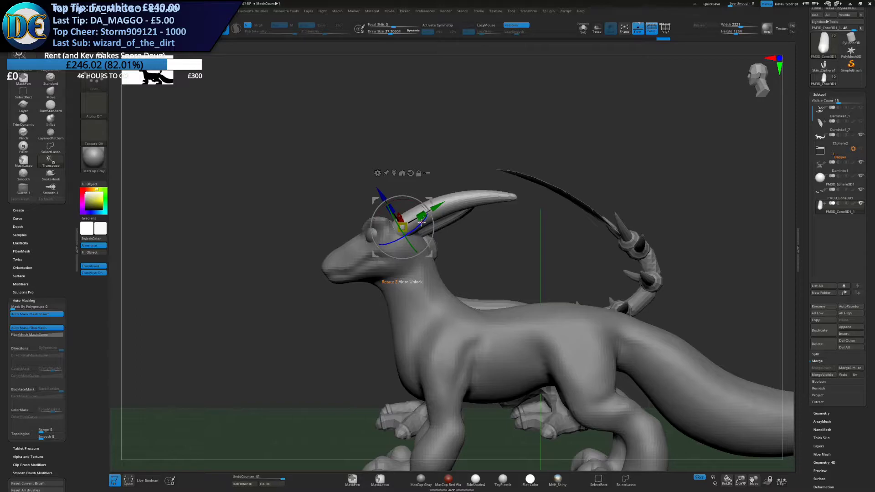
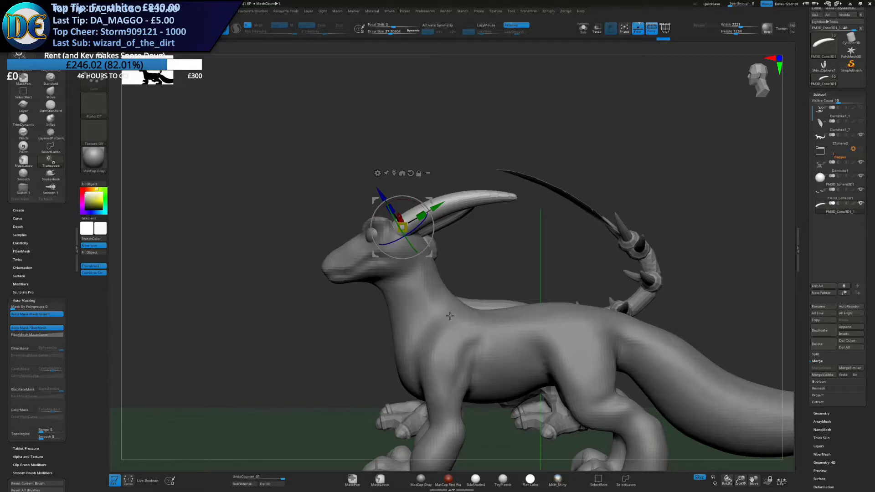
# Check the PSA auction totals for the Charizard-Holo #4 (1st Edition) card in the browser and return to the sculpt
pyautogui.moveTo(850, 39)
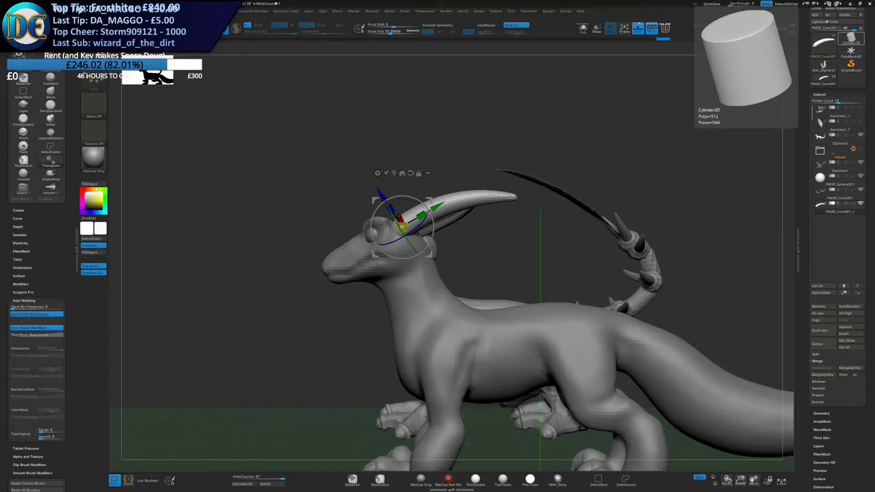
pyautogui.moveTo(872, 34)
pyautogui.mouseDown()
pyautogui.moveTo(565, 1)
pyautogui.moveTo(652, 37)
pyautogui.moveTo(872, 41)
pyautogui.mouseUp()
pyautogui.moveTo(872, 34); pyautogui.dragTo(529, 1)
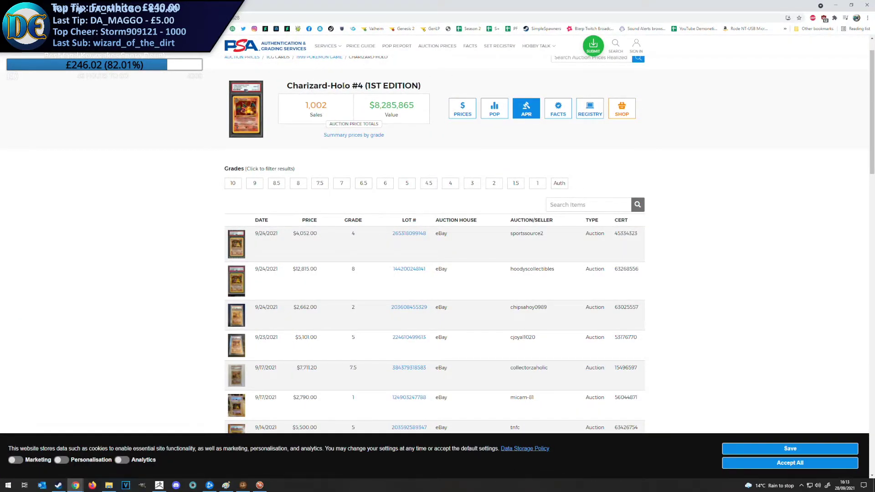
pyautogui.moveTo(375, 105); pyautogui.dragTo(419, 106)
pyautogui.click(418, 105)
pyautogui.click(871, 5)
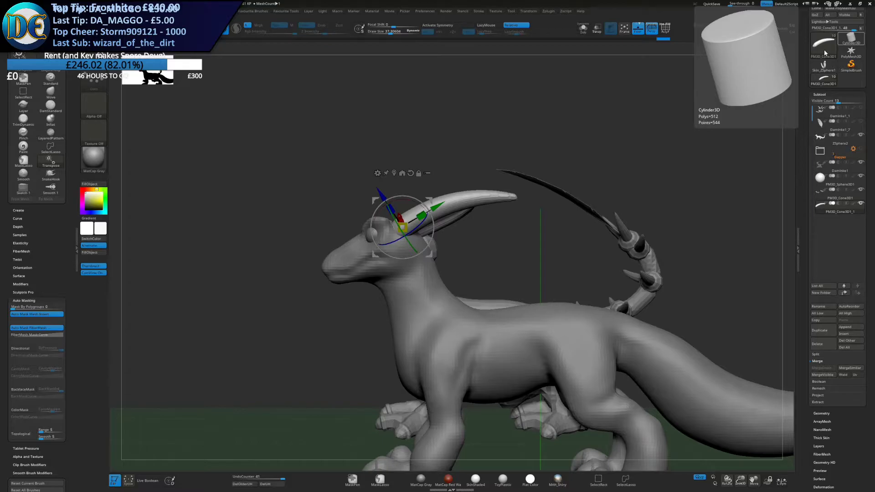
# Bend the horn into a stronger curve with the Move brush at draw size about 185
pyautogui.moveTo(323, 254)
pyautogui.mouseDown()
pyautogui.moveTo(481, 298)
pyautogui.moveTo(474, 303)
pyautogui.mouseUp()
pyautogui.press('q')
pyautogui.press('space')
pyautogui.click(450, 305)
pyautogui.press('s')
pyautogui.moveTo(481, 242); pyautogui.dragTo(500, 254)
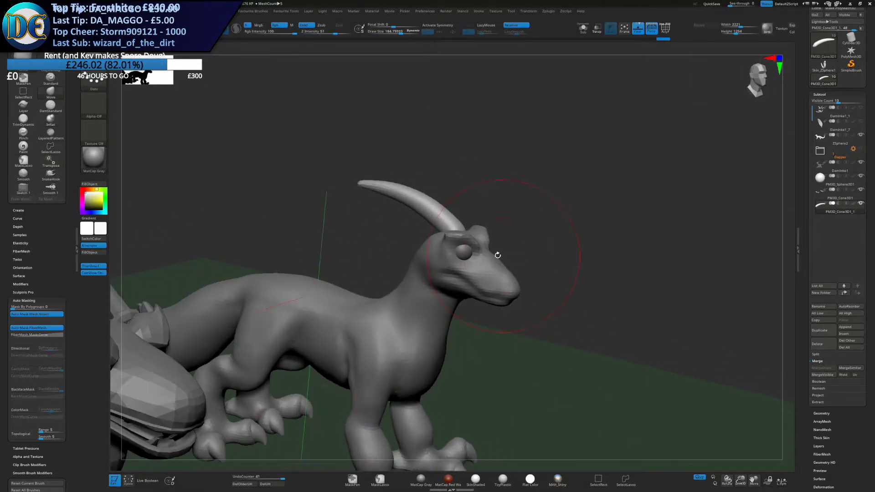
pyautogui.moveTo(417, 201)
pyautogui.mouseDown()
pyautogui.moveTo(406, 220)
pyautogui.moveTo(401, 196)
pyautogui.moveTo(412, 197)
pyautogui.moveTo(403, 193)
pyautogui.moveTo(438, 237)
pyautogui.mouseUp()
# Mirror and weld the horn onto the other side of the head, and turn symmetry back on
pyautogui.press('s')
pyautogui.press('w')
pyautogui.moveTo(491, 214); pyautogui.dragTo(408, 215, button='right')
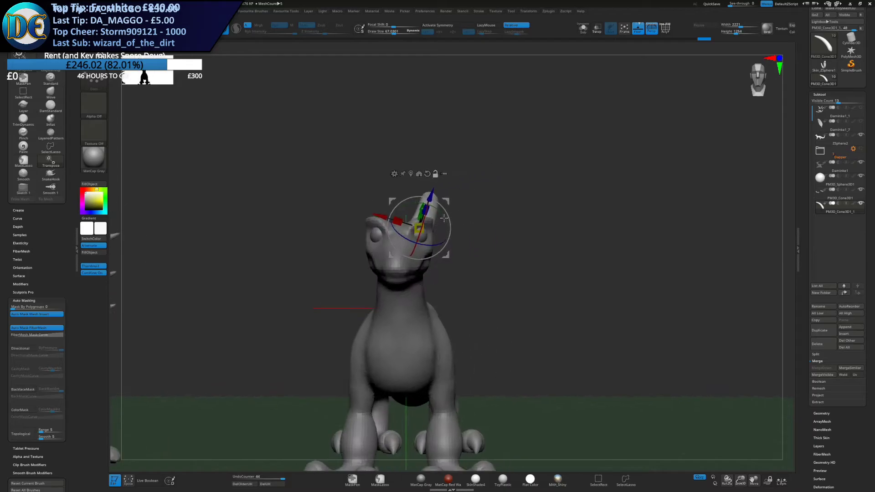
pyautogui.press('2')
pyautogui.click(436, 311)
pyautogui.press('x')
pyautogui.press('q')
pyautogui.moveTo(512, 226)
pyautogui.mouseDown(button='right')
pyautogui.moveTo(468, 237)
pyautogui.moveTo(452, 229)
pyautogui.moveTo(453, 258)
pyautogui.moveTo(464, 242)
pyautogui.moveTo(444, 256)
pyautogui.moveTo(457, 246)
pyautogui.moveTo(449, 229)
pyautogui.mouseUp(button='right')
pyautogui.press('s')
pyautogui.click(444, 261)
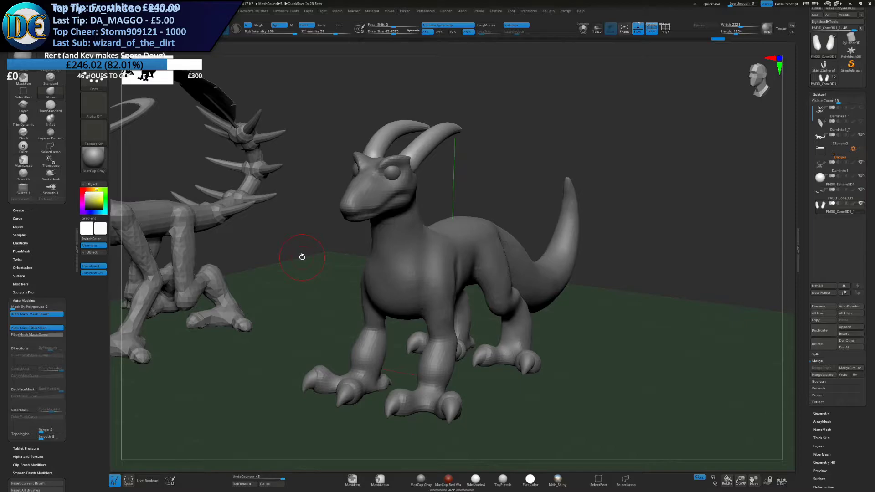
# Select the creature's body subtool and re-DynaMesh it at resolution 152
pyautogui.moveTo(307, 267); pyautogui.dragTo(377, 291)
pyautogui.keyDown('alt'); pyautogui.click(379, 278); pyautogui.keyUp('alt')
pyautogui.keyDown('alt'); pyautogui.moveTo(377, 201); pyautogui.dragTo(369, 258); pyautogui.keyUp('alt')
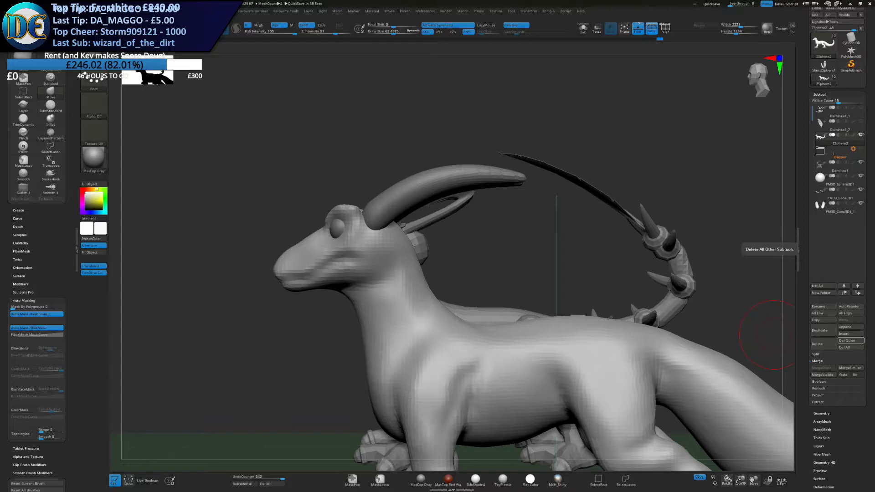
pyautogui.moveTo(646, 107); pyautogui.dragTo(654, 113)
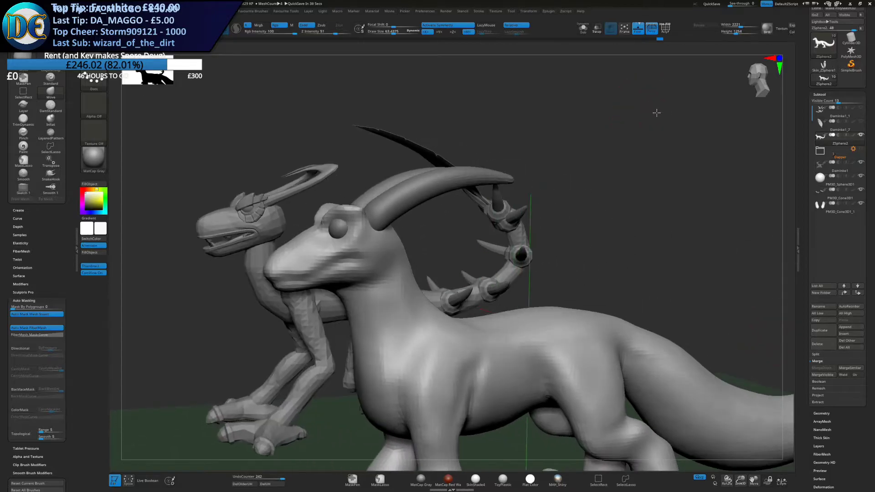
pyautogui.moveTo(578, 215); pyautogui.dragTo(606, 163)
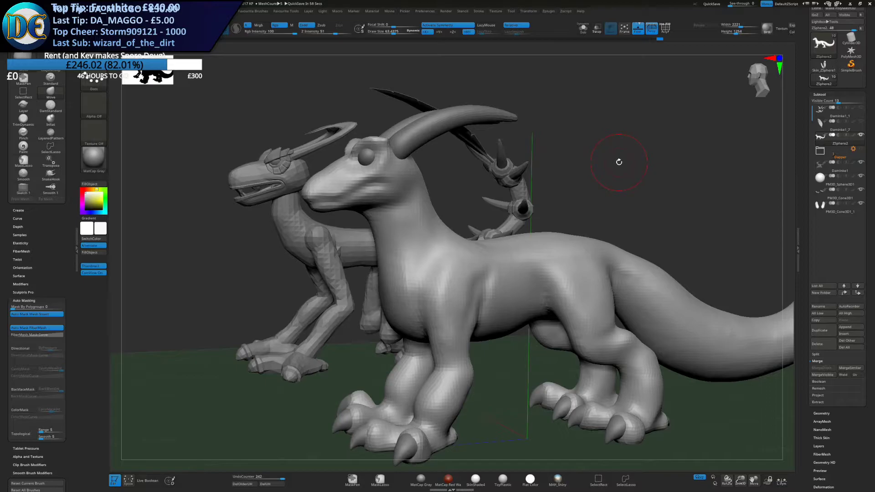
pyautogui.moveTo(850, 66)
pyautogui.moveTo(665, 86); pyautogui.dragTo(662, 85)
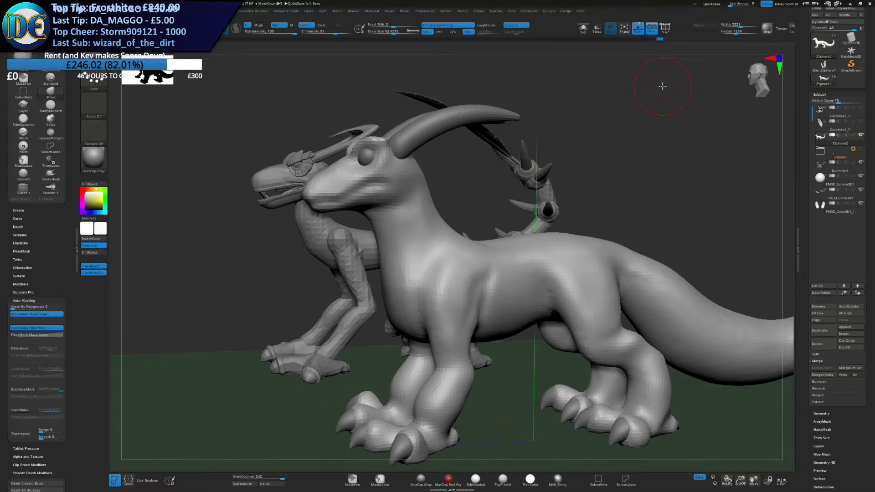
pyautogui.moveTo(407, 229); pyautogui.dragTo(416, 284, button='right')
pyautogui.press('f')
pyautogui.press('space')
pyautogui.press('space')
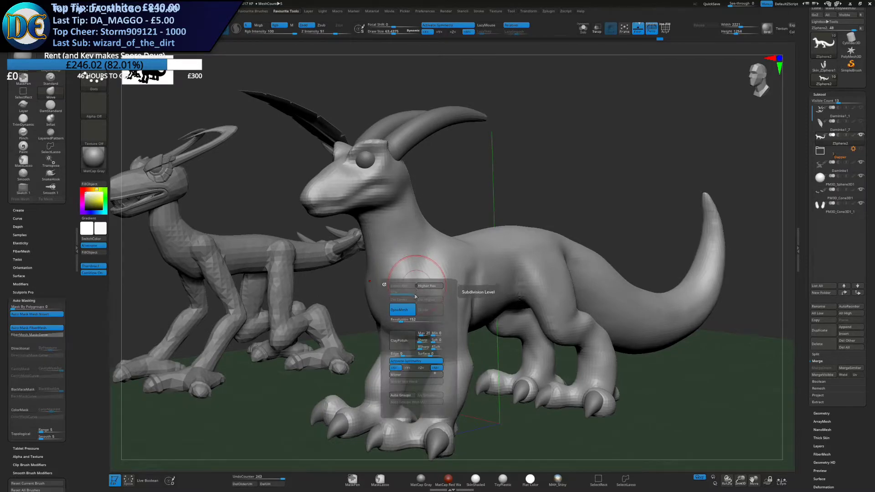
pyautogui.keyDown('ctrl'); pyautogui.moveTo(482, 181); pyautogui.dragTo(489, 191); pyautogui.keyUp('ctrl')
# Duplicate the body subtool and delete the original one
pyautogui.press('space')
pyautogui.click(819, 330)
pyautogui.click(818, 344)
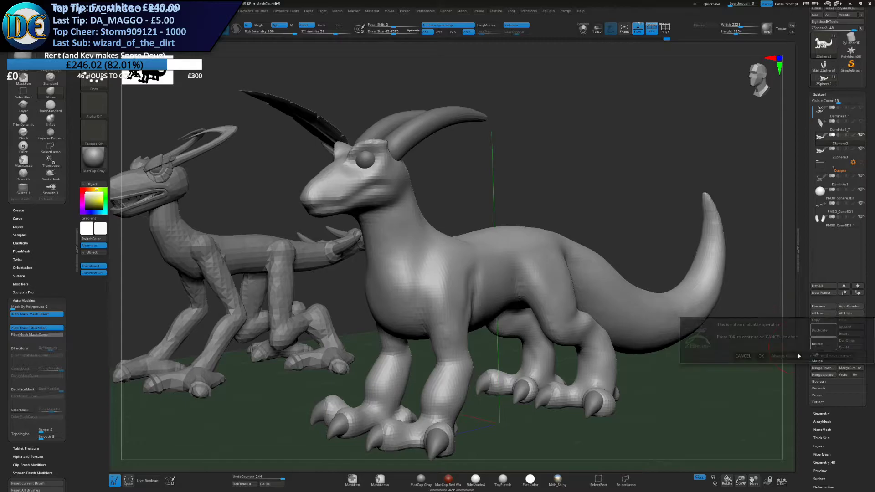
pyautogui.click(761, 356)
pyautogui.press('space')
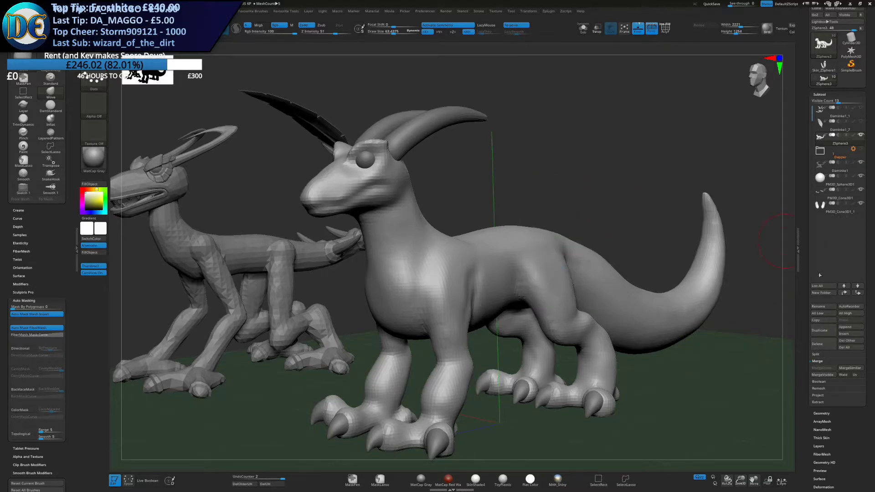
# Make a PolyMesh3D from the duplicated body and append it to the creature's tool as a subtool
pyautogui.moveTo(804, 171); pyautogui.dragTo(800, 210)
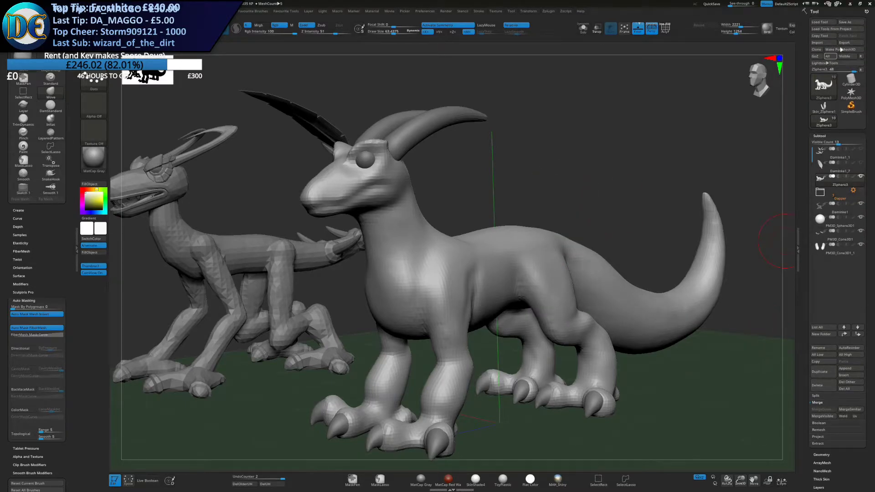
pyautogui.click(840, 49)
pyautogui.click(823, 122)
pyautogui.click(850, 368)
pyautogui.click(851, 368)
pyautogui.click(598, 409)
# Replace the old body subtool with the new PolyMesh3D body above the Dapper folder, and subdivide it once
pyautogui.click(822, 388)
pyautogui.click(761, 402)
pyautogui.moveTo(842, 247); pyautogui.dragTo(843, 174)
pyautogui.click(842, 179)
pyautogui.press('2')
pyautogui.click(610, 182)
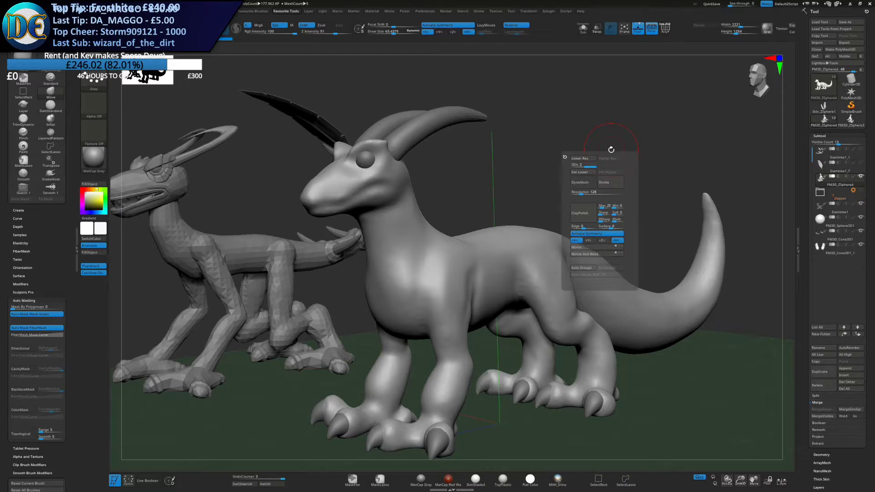
# Show the Dapper folder with the top hat and moustache, and switch to the Spore creature editor to view the original creature
pyautogui.keyDown('alt'); pyautogui.moveTo(340, 296); pyautogui.dragTo(402, 248); pyautogui.keyUp('alt')
pyautogui.keyDown('alt'); pyautogui.moveTo(401, 248); pyautogui.dragTo(460, 244, button='right'); pyautogui.keyUp('alt')
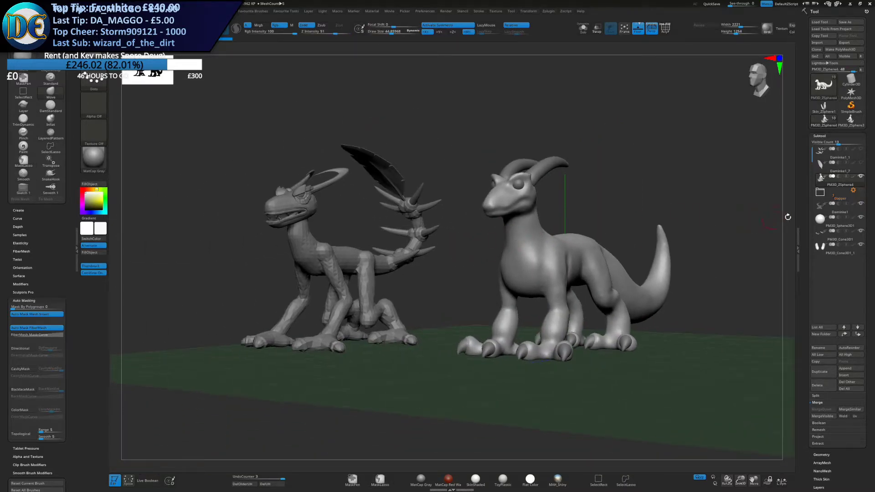
pyautogui.click(859, 192)
pyautogui.moveTo(691, 141); pyautogui.dragTo(474, 277)
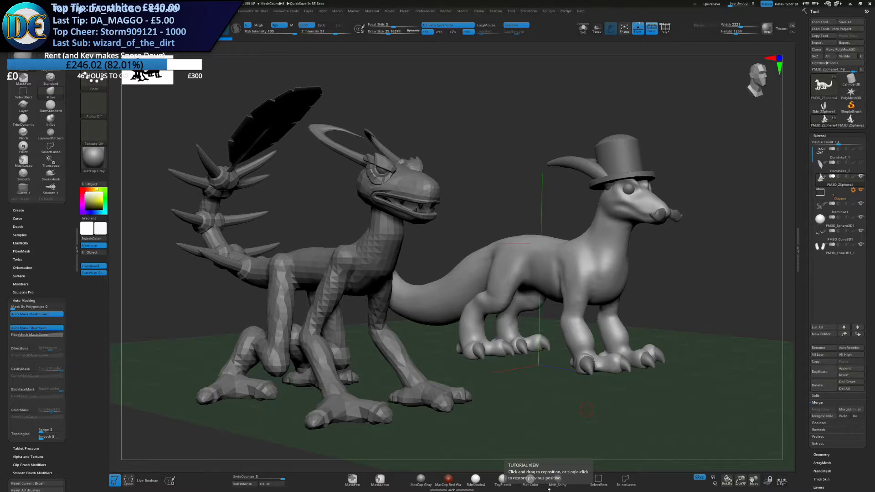
pyautogui.hotkey('alt', 'Tab')
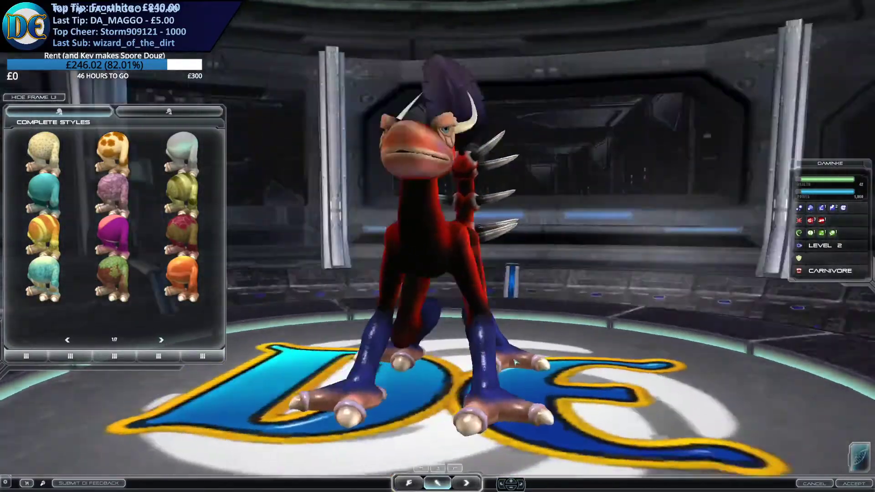
# Check the Spore creature from the side, switch back to ZBrush and hide the Dapper folder
pyautogui.moveTo(515, 363); pyautogui.dragTo(438, 360)
pyautogui.hotkey('alt', 'Tab')
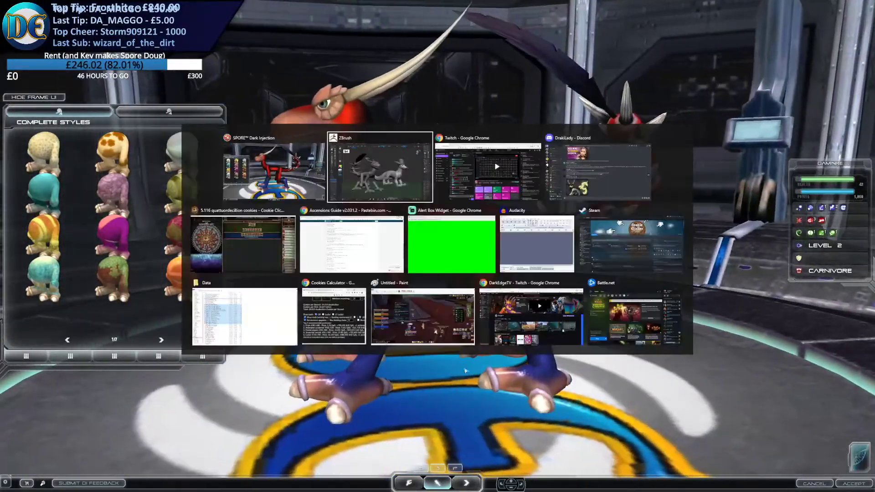
pyautogui.moveTo(592, 221); pyautogui.dragTo(701, 223)
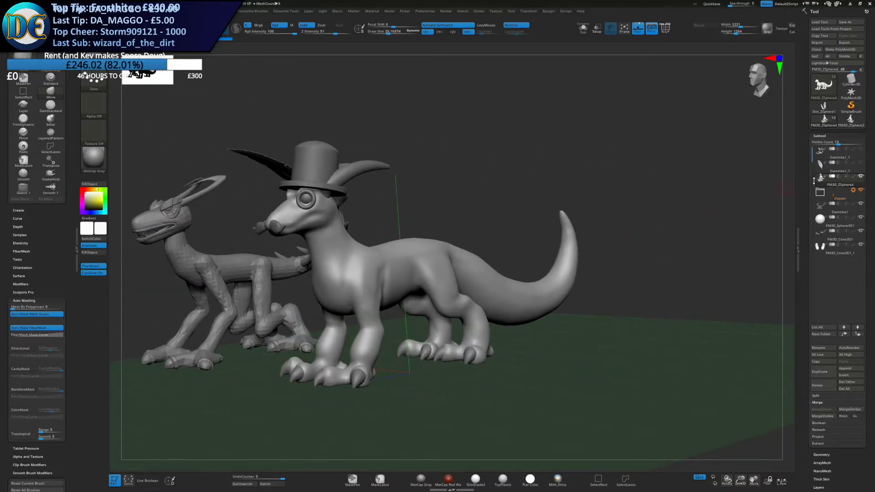
pyautogui.click(860, 189)
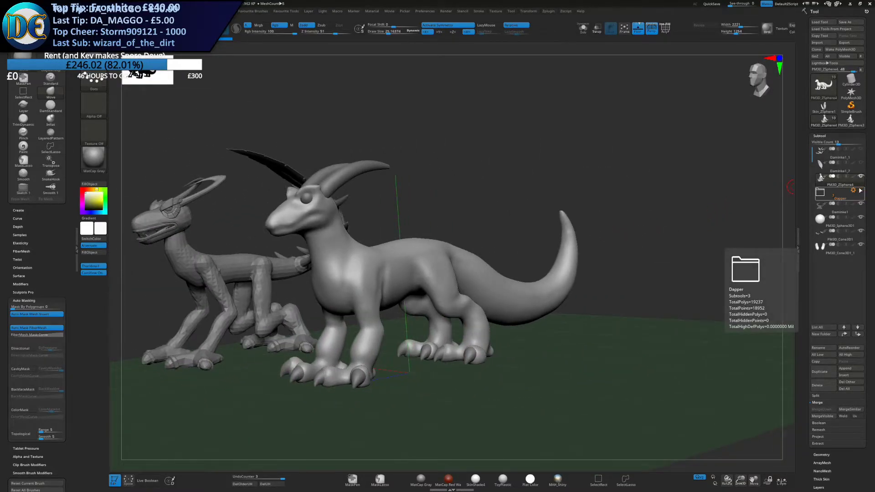
# Choose the DamStandard brush and reduce its draw size to about 13 for detailing the creature's head
pyautogui.keyDown('alt'); pyautogui.moveTo(317, 336); pyautogui.dragTo(382, 347); pyautogui.keyUp('alt')
pyautogui.press('space')
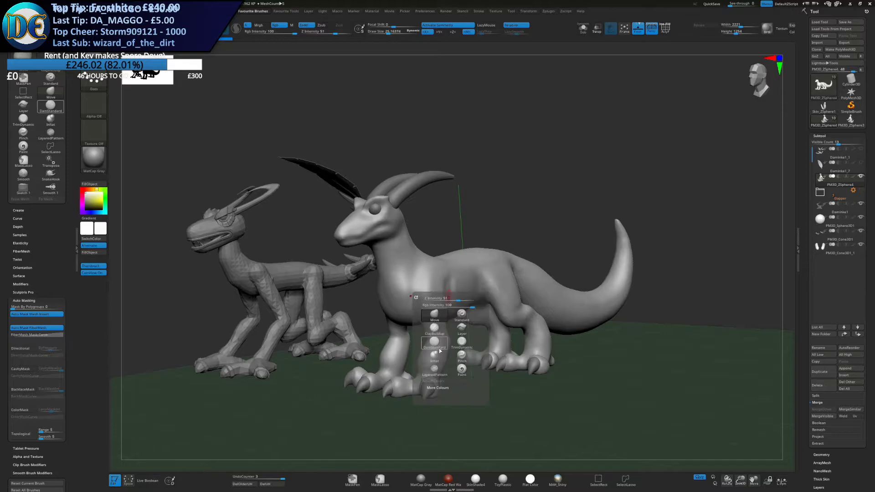
pyautogui.click(434, 356)
pyautogui.keyDown('ctrl'); pyautogui.moveTo(435, 248); pyautogui.dragTo(385, 283, button='right'); pyautogui.keyUp('ctrl')
pyautogui.press('space')
pyautogui.click(371, 327)
pyautogui.moveTo(384, 234)
pyautogui.keyDown('ctrl'); pyautogui.mouseDown(button='right')
pyautogui.moveTo(342, 248)
pyautogui.moveTo(397, 226)
pyautogui.mouseUp(button='right'); pyautogui.keyUp('ctrl')
pyautogui.press('s')
pyautogui.click(322, 255)
pyautogui.press('s')
pyautogui.click(396, 233)
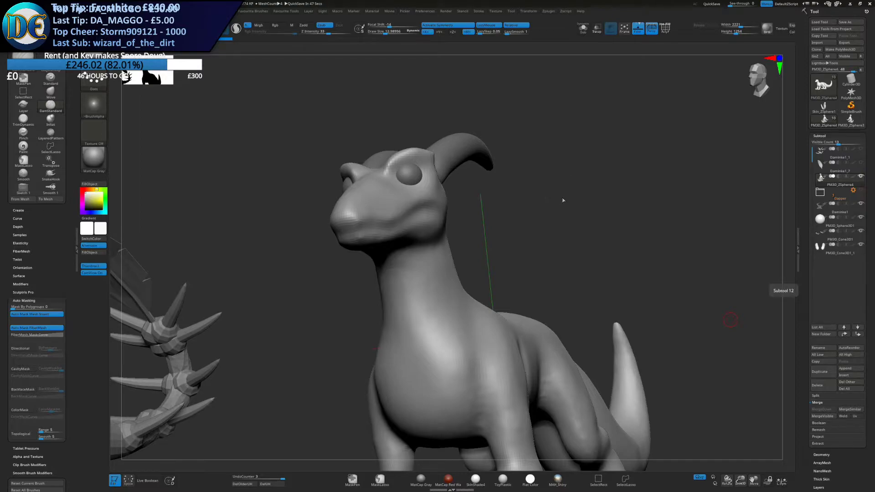
pyautogui.moveTo(588, 205)
pyautogui.mouseDown(button='right')
pyautogui.moveTo(587, 229)
pyautogui.moveTo(571, 219)
pyautogui.moveTo(543, 234)
pyautogui.moveTo(561, 236)
pyautogui.mouseUp(button='right')
pyautogui.moveTo(561, 236)
pyautogui.keyDown('alt'); pyautogui.mouseDown(button='right')
pyautogui.moveTo(570, 192)
pyautogui.moveTo(597, 192)
pyautogui.mouseUp(button='right'); pyautogui.keyUp('alt')
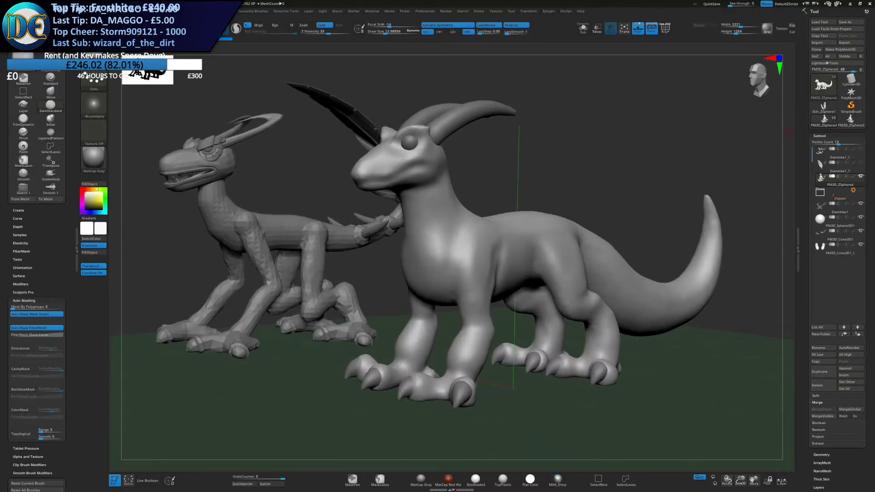
# Switch to the browser showing the elemental type icon chart, and close it to return to ZBrush
pyautogui.hotkey('alt', 'Tab')
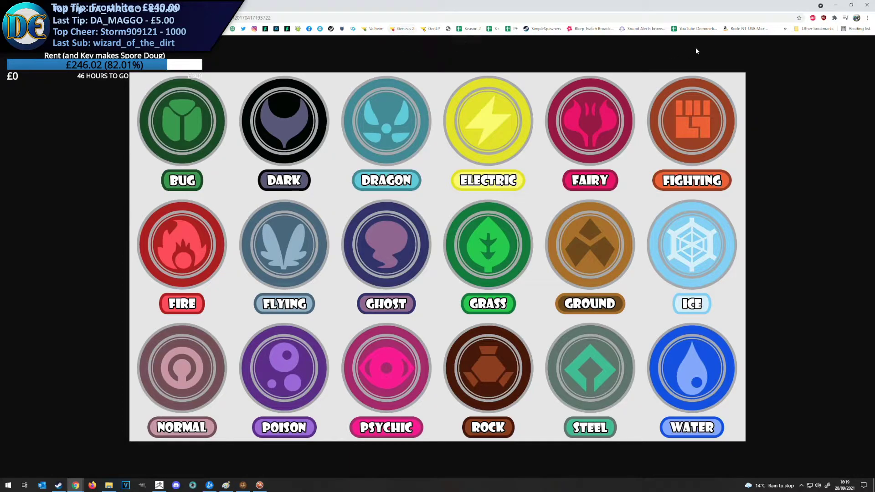
pyautogui.click(866, 5)
pyautogui.moveTo(658, 147); pyautogui.dragTo(657, 149)
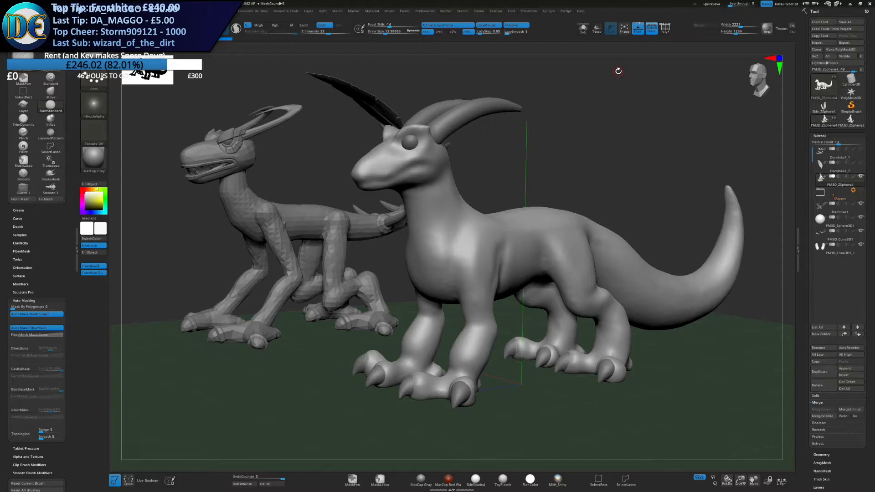
# Carve the mouth line around the tip of the muzzle and back towards the cheek with the DamStandard brush
pyautogui.moveTo(427, 253); pyautogui.dragTo(369, 319, button='right')
pyautogui.moveTo(464, 305); pyautogui.dragTo(449, 286, button='right')
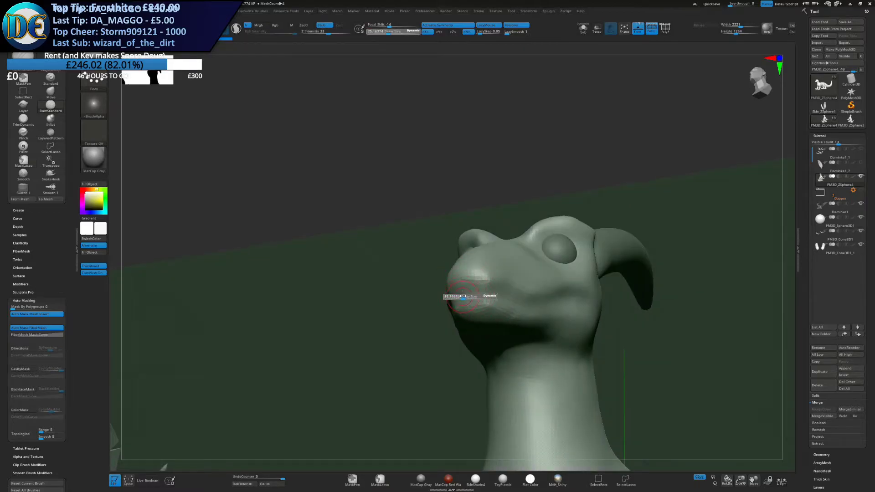
pyautogui.moveTo(494, 291); pyautogui.dragTo(517, 298)
pyautogui.moveTo(483, 292)
pyautogui.mouseDown(button='right')
pyautogui.moveTo(509, 311)
pyautogui.moveTo(456, 305)
pyautogui.mouseUp(button='right')
pyautogui.keyDown('ctrl'); pyautogui.moveTo(456, 306); pyautogui.dragTo(460, 324, button='right'); pyautogui.keyUp('ctrl')
pyautogui.moveTo(476, 293)
pyautogui.mouseDown()
pyautogui.moveTo(568, 298)
pyautogui.moveTo(656, 276)
pyautogui.mouseUp()
pyautogui.moveTo(562, 291)
pyautogui.mouseDown(button='right')
pyautogui.moveTo(572, 342)
pyautogui.moveTo(539, 304)
pyautogui.moveTo(542, 326)
pyautogui.mouseUp(button='right')
pyautogui.keyDown('alt'); pyautogui.moveTo(543, 326); pyautogui.dragTo(417, 233, button='right'); pyautogui.keyUp('alt')
pyautogui.moveTo(436, 193)
pyautogui.keyDown('ctrl'); pyautogui.mouseDown(button='right')
pyautogui.moveTo(392, 185)
pyautogui.moveTo(511, 196)
pyautogui.moveTo(424, 175)
pyautogui.moveTo(429, 205)
pyautogui.mouseUp(button='right'); pyautogui.keyUp('ctrl')
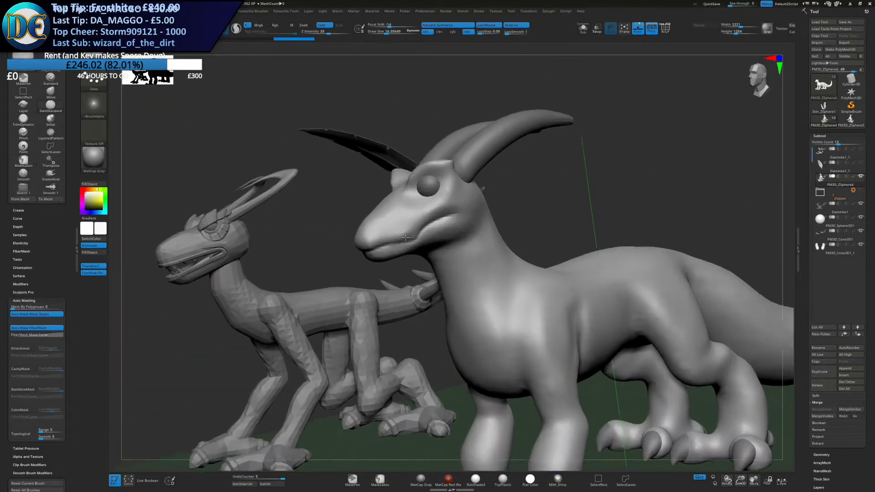
# Select the creature's eyeball subtool and duplicate it
pyautogui.keyDown('ctrl'); pyautogui.moveTo(406, 235); pyautogui.dragTo(406, 262, button='right'); pyautogui.keyUp('ctrl')
pyautogui.keyDown('alt'); pyautogui.moveTo(407, 262); pyautogui.dragTo(416, 319, button='right'); pyautogui.keyUp('alt')
pyautogui.keyDown('alt'); pyautogui.click(420, 236); pyautogui.keyUp('alt')
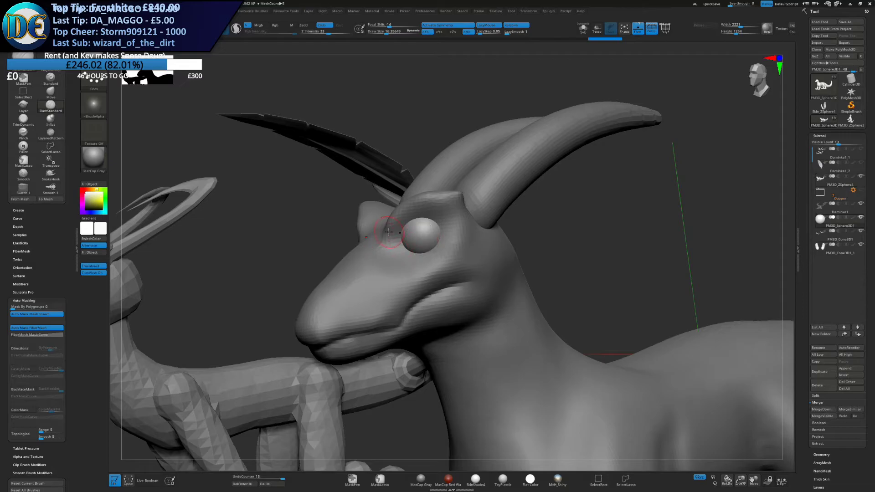
pyautogui.click(819, 372)
# Inflate the duplicated eyeballs so they enclose the original ones, using the Inflat brush at draw size 1000
pyautogui.press('space')
pyautogui.keyDown('ctrl'); pyautogui.moveTo(409, 267); pyautogui.dragTo(423, 224, button='right'); pyautogui.keyUp('ctrl')
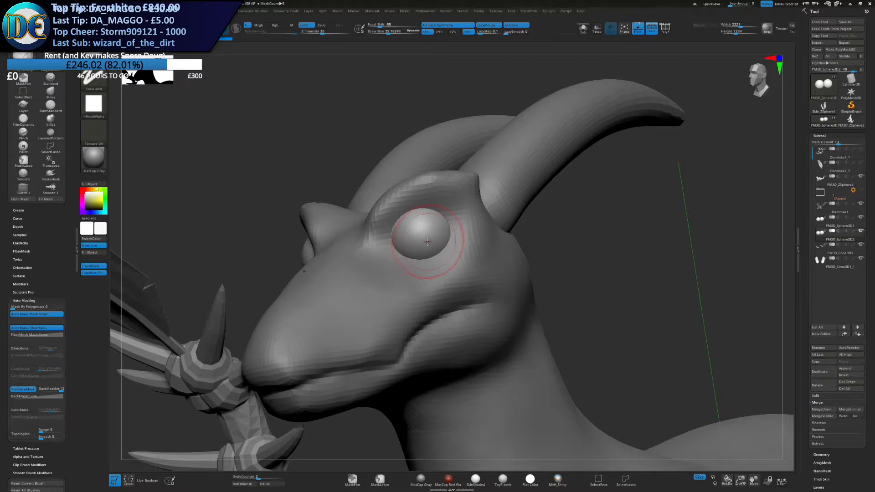
pyautogui.press('space')
pyautogui.press('space')
pyautogui.click(408, 287)
pyautogui.press('s')
pyautogui.moveTo(449, 227); pyautogui.dragTo(486, 232)
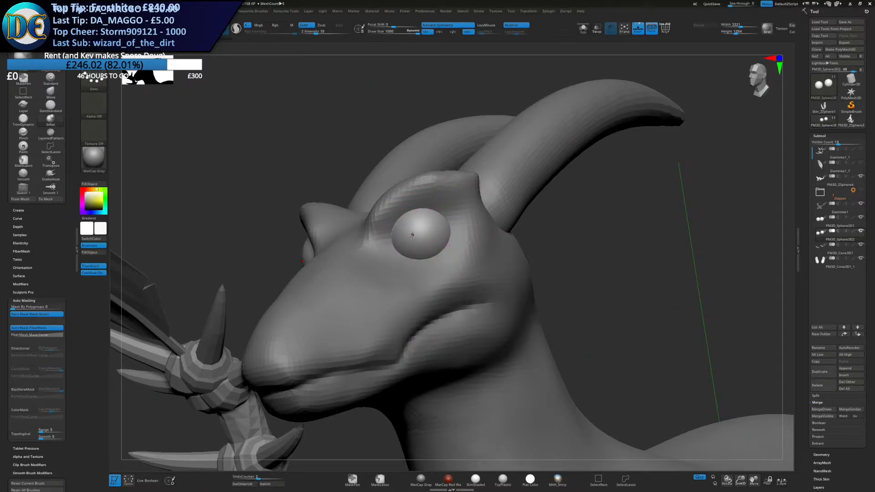
pyautogui.hotkey('ctrl', 'z')
pyautogui.moveTo(420, 233); pyautogui.dragTo(395, 241)
pyautogui.press('s')
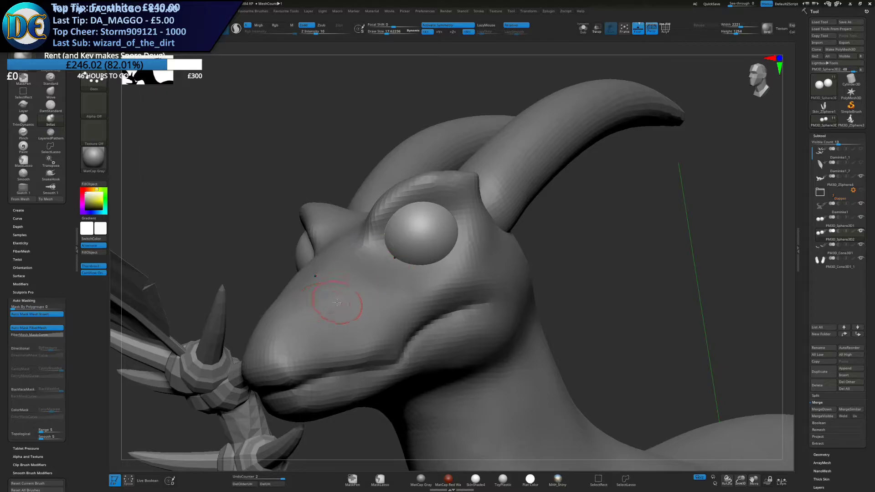
# Push back the front of the enlarged eyeballs with the Move brush, leaving a curved upper eyelid over each eye
pyautogui.moveTo(431, 252); pyautogui.dragTo(425, 262, button='right')
pyautogui.press('space')
pyautogui.click(412, 290)
pyautogui.moveTo(390, 239)
pyautogui.mouseDown()
pyautogui.moveTo(435, 233)
pyautogui.moveTo(421, 249)
pyautogui.moveTo(427, 228)
pyautogui.mouseUp()
pyautogui.press('s')
pyautogui.press('space')
pyautogui.click(406, 263)
pyautogui.moveTo(456, 225)
pyautogui.mouseDown(button='right')
pyautogui.moveTo(430, 221)
pyautogui.moveTo(419, 235)
pyautogui.mouseUp(button='right')
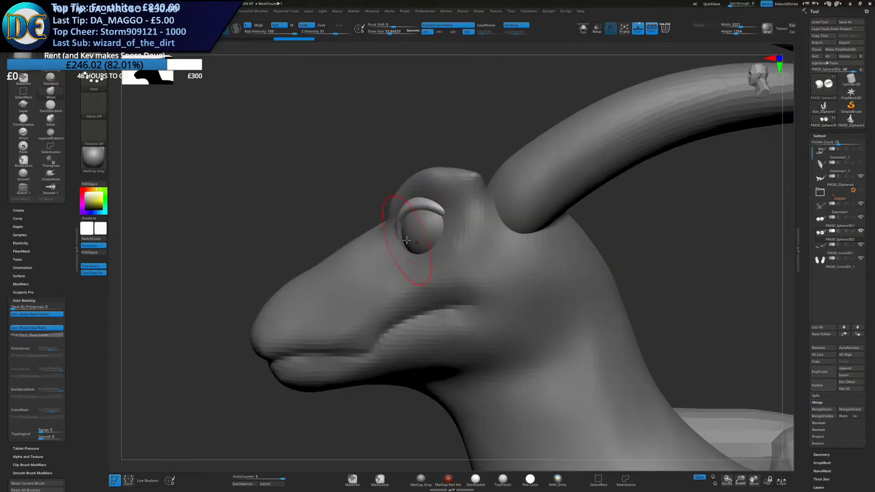
# Refine the eyelid's curve around the top and front of the eye using a larger Move brush
pyautogui.moveTo(410, 297); pyautogui.dragTo(406, 232, button='right')
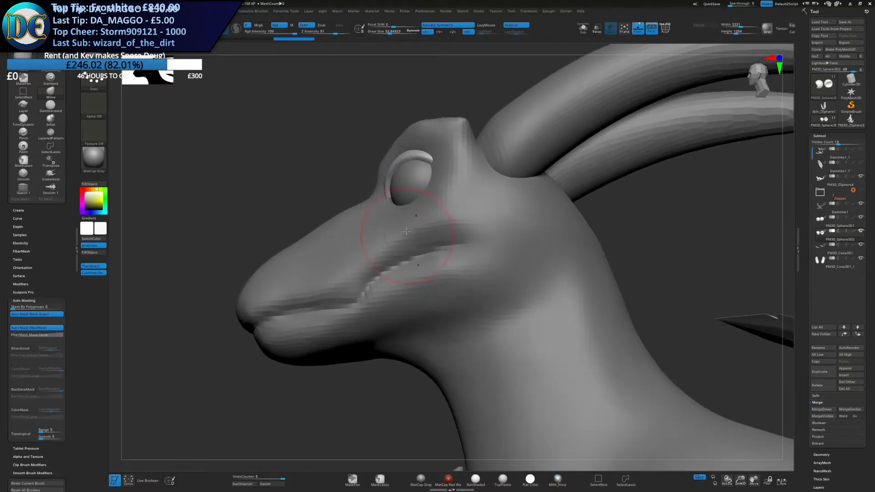
pyautogui.moveTo(389, 201); pyautogui.dragTo(387, 187, button='right')
pyautogui.press('s')
pyautogui.moveTo(387, 188); pyautogui.dragTo(390, 190)
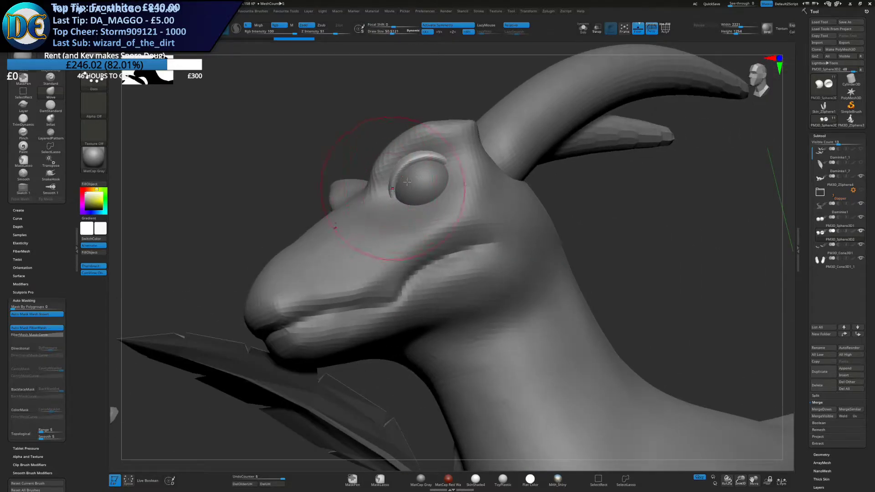
pyautogui.moveTo(390, 190); pyautogui.dragTo(437, 166, button='right')
pyautogui.moveTo(437, 166); pyautogui.dragTo(432, 167)
pyautogui.moveTo(432, 167); pyautogui.dragTo(412, 182, button='right')
pyautogui.moveTo(436, 163); pyautogui.dragTo(432, 166)
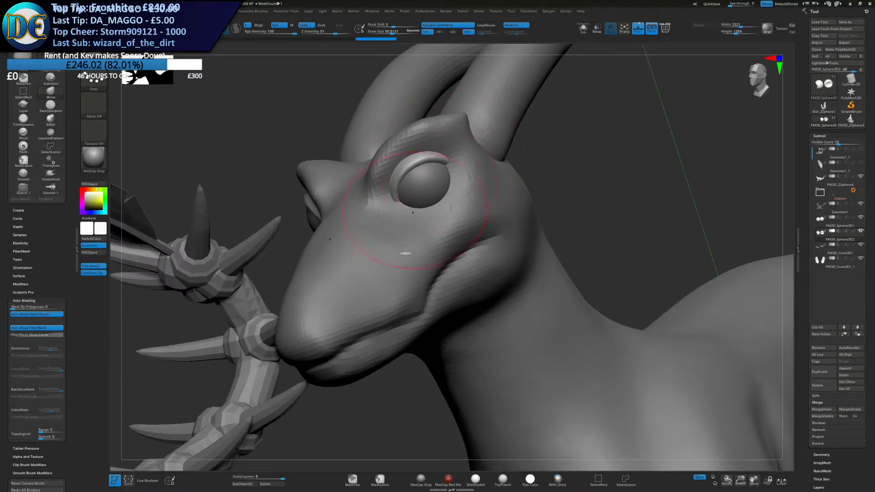
# Undo the last three sculpting edits
pyautogui.moveTo(408, 236); pyautogui.dragTo(397, 256, button='right')
pyautogui.hotkey('ctrl', 'z')
pyautogui.hotkey('ctrl', 'z')
pyautogui.hotkey('ctrl', 'z')
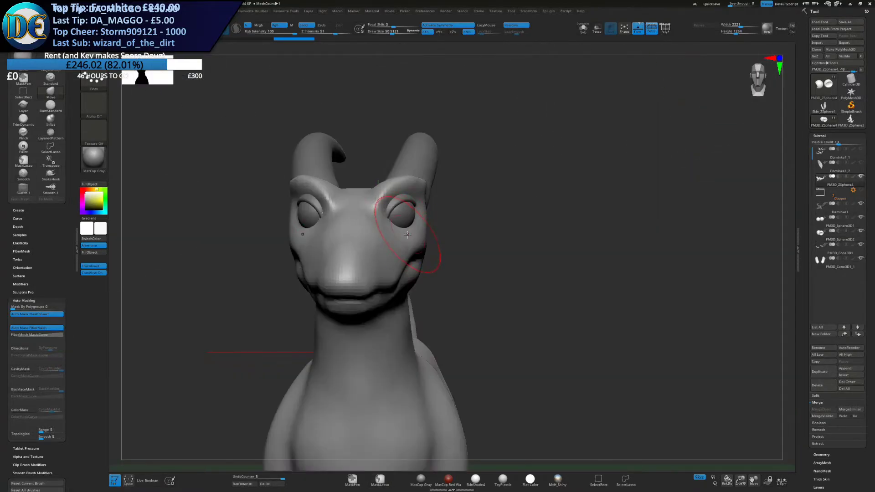
# Choose the ClayBuildup brush for sculpting the creature's body mesh and face the snout at a three-quarter angle
pyautogui.press('space')
pyautogui.click(393, 267)
pyautogui.moveTo(394, 255); pyautogui.dragTo(341, 237, button='right')
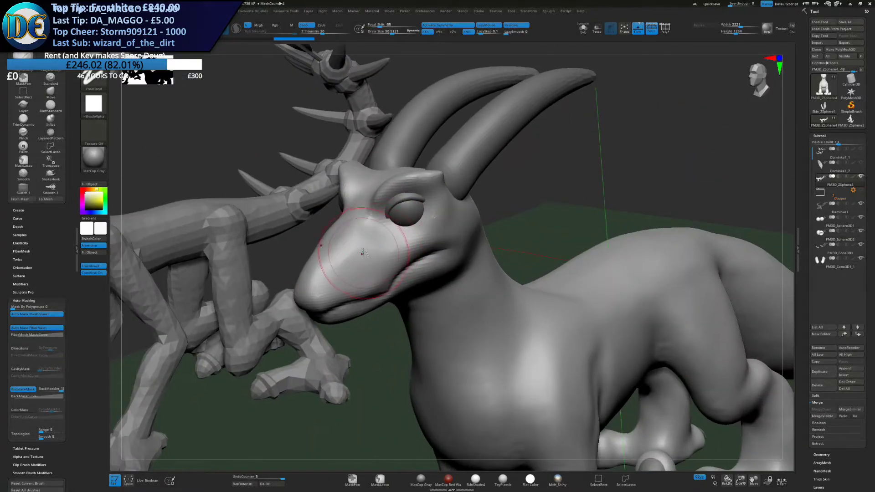
# Try ClayBuildup strokes on the side of the snout, reducing the brush size between attempts and undoing them
pyautogui.moveTo(365, 251); pyautogui.dragTo(357, 259)
pyautogui.hotkey('ctrl', 'z')
pyautogui.hotkey('ctrl', 'z')
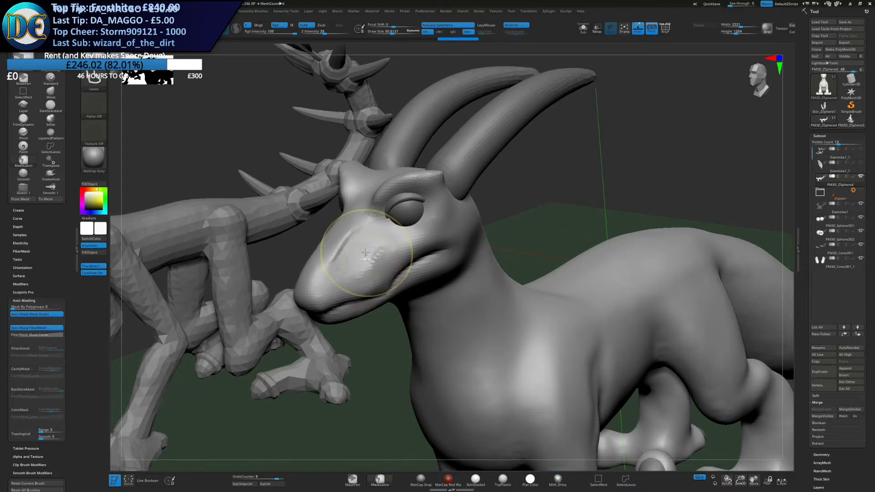
pyautogui.press('[')
pyautogui.moveTo(355, 258); pyautogui.dragTo(364, 258)
pyautogui.hotkey('ctrl', 'z')
pyautogui.hotkey('ctrl', 'z')
# Sculpt the side of the snout with ClayBuildup strokes running from below the eye toward the nose
pyautogui.moveTo(389, 244)
pyautogui.mouseDown(button='right')
pyautogui.moveTo(424, 245)
pyautogui.moveTo(374, 248)
pyautogui.mouseUp(button='right')
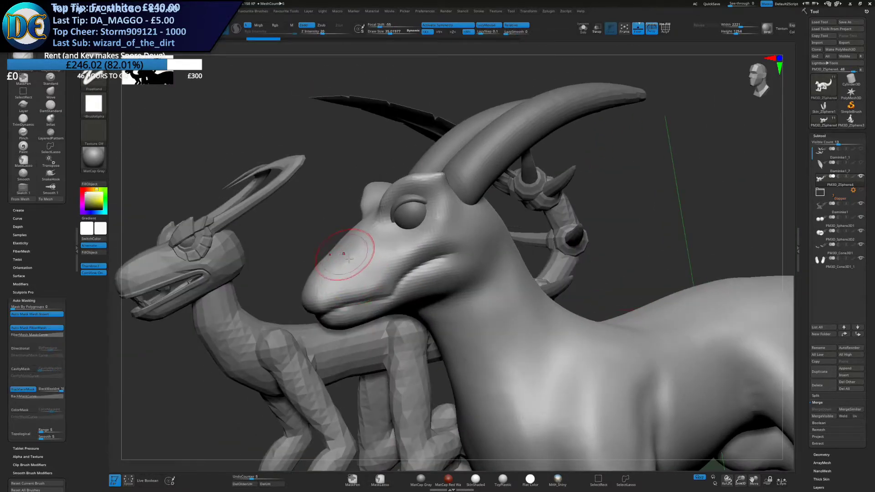
pyautogui.moveTo(348, 259); pyautogui.dragTo(349, 245, button='right')
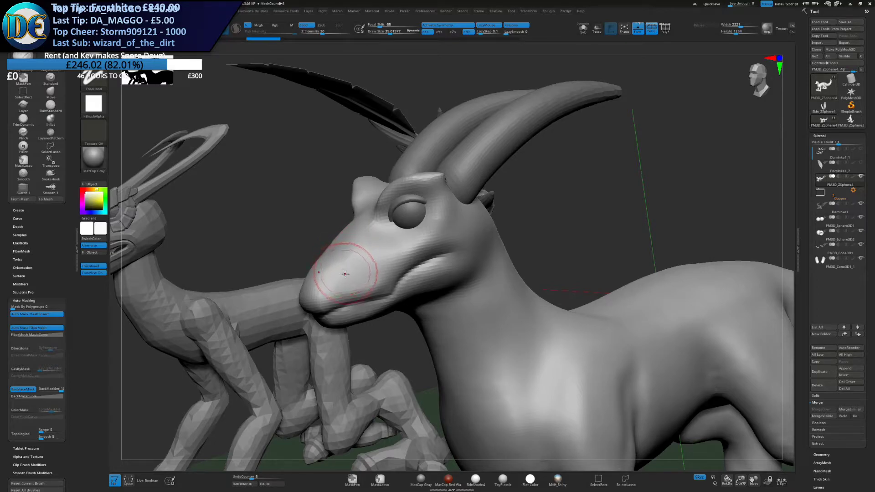
pyautogui.moveTo(345, 274); pyautogui.dragTo(349, 277, button='right')
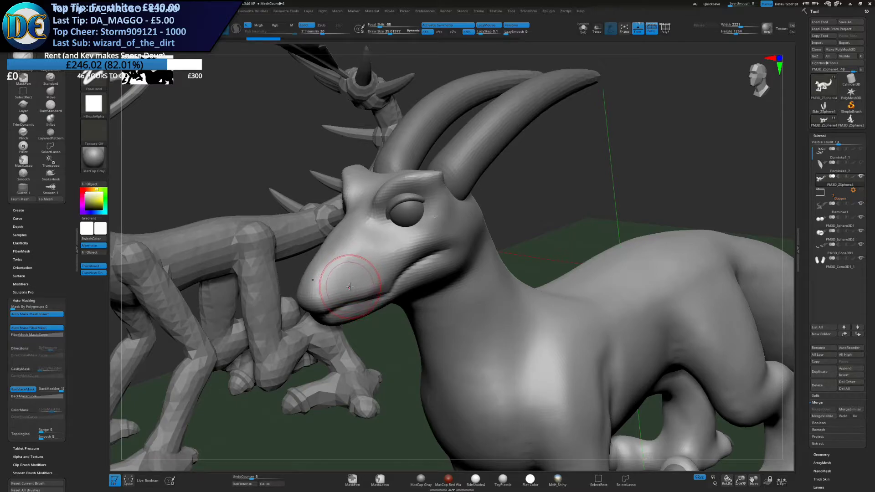
pyautogui.moveTo(361, 326)
pyautogui.mouseDown(button='right')
pyautogui.moveTo(359, 279)
pyautogui.moveTo(358, 318)
pyautogui.mouseUp(button='right')
pyautogui.moveTo(354, 265); pyautogui.dragTo(374, 244, button='right')
pyautogui.moveTo(347, 272); pyautogui.dragTo(339, 259)
pyautogui.moveTo(350, 264)
pyautogui.mouseDown()
pyautogui.moveTo(355, 273)
pyautogui.moveTo(365, 255)
pyautogui.mouseUp()
pyautogui.moveTo(354, 262)
pyautogui.mouseDown()
pyautogui.moveTo(358, 254)
pyautogui.moveTo(346, 258)
pyautogui.mouseUp()
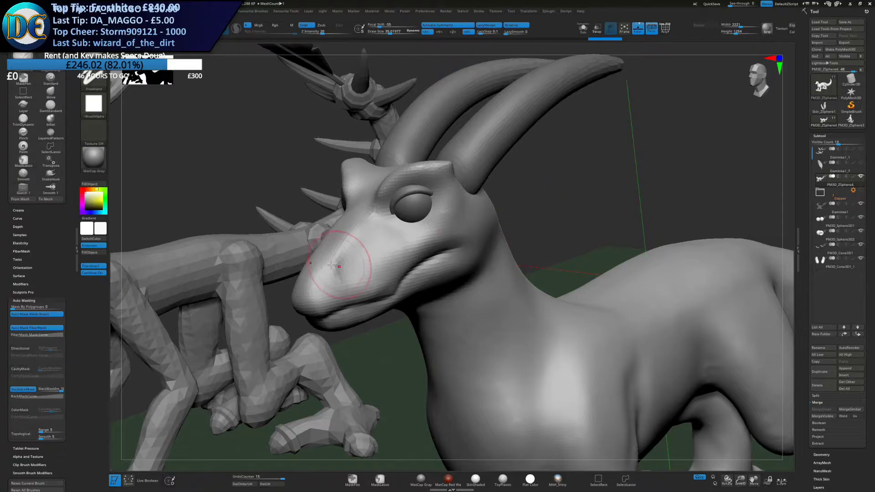
pyautogui.moveTo(383, 229); pyautogui.dragTo(351, 262)
pyautogui.moveTo(386, 241); pyautogui.dragTo(347, 271)
# Remesh the body with DynaMesh without freezing its subdivision levels
pyautogui.press('space')
pyautogui.click(370, 287)
pyautogui.click(372, 278)
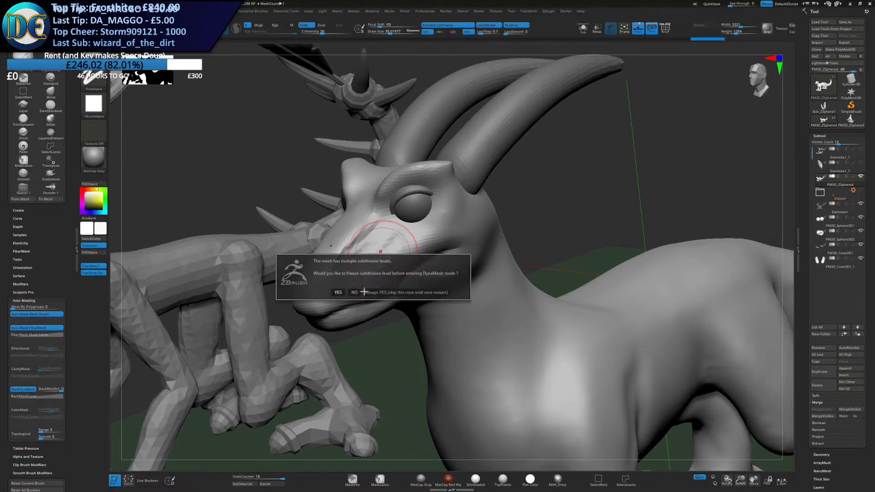
pyautogui.hotkey('ctrl', 'z')
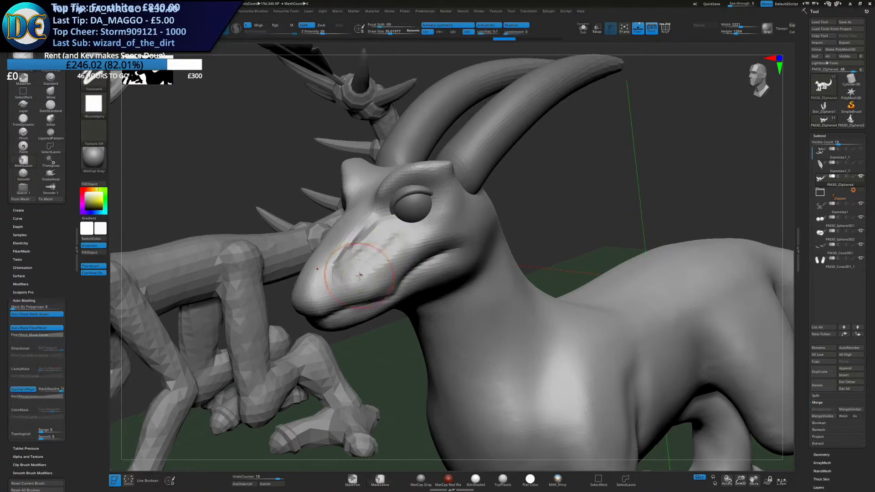
pyautogui.press('space')
pyautogui.click(352, 302)
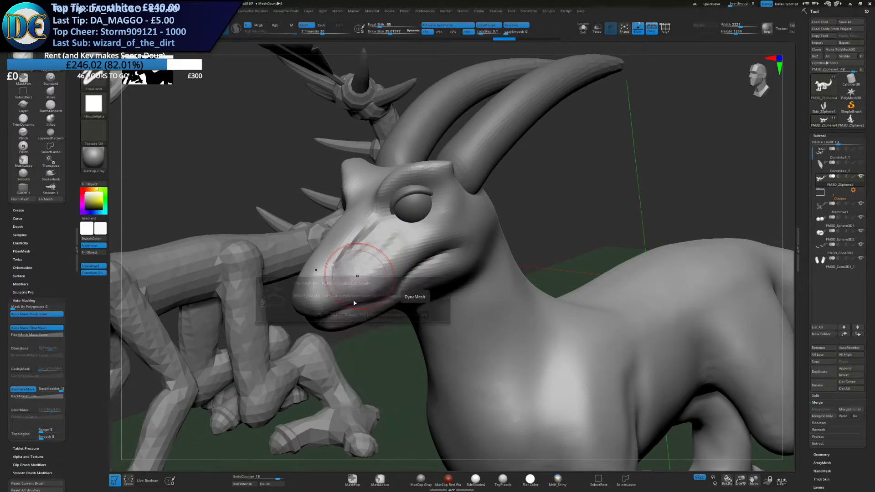
pyautogui.click(332, 314)
# Smooth the new strokes on the side of the snout and add clay just in front of the eye
pyautogui.keyDown('shift'); pyautogui.moveTo(383, 239); pyautogui.dragTo(380, 247); pyautogui.keyUp('shift')
pyautogui.moveTo(380, 246)
pyautogui.mouseDown(button='right')
pyautogui.moveTo(437, 243)
pyautogui.moveTo(401, 244)
pyautogui.mouseUp(button='right')
pyautogui.keyDown('shift'); pyautogui.moveTo(388, 244); pyautogui.dragTo(383, 253); pyautogui.keyUp('shift')
pyautogui.moveTo(410, 243); pyautogui.dragTo(378, 240, button='right')
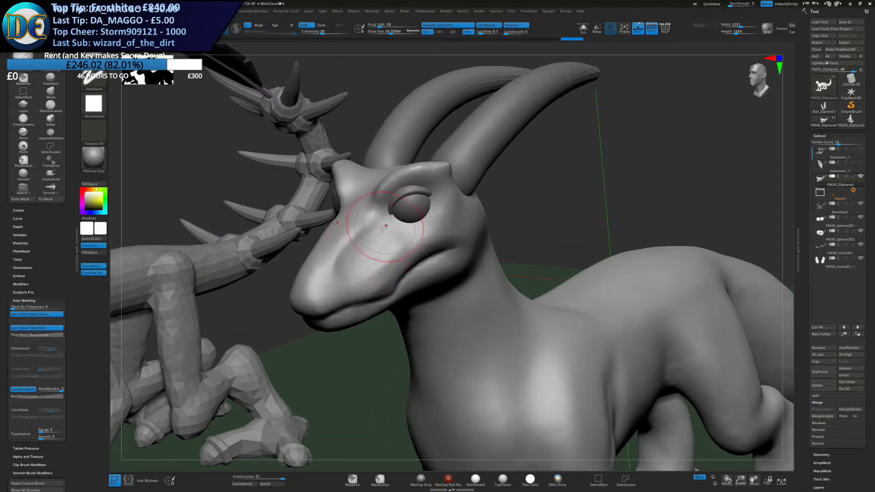
pyautogui.moveTo(370, 244); pyautogui.dragTo(381, 232)
pyautogui.keyDown('shift'); pyautogui.moveTo(381, 233); pyautogui.dragTo(373, 248); pyautogui.keyUp('shift')
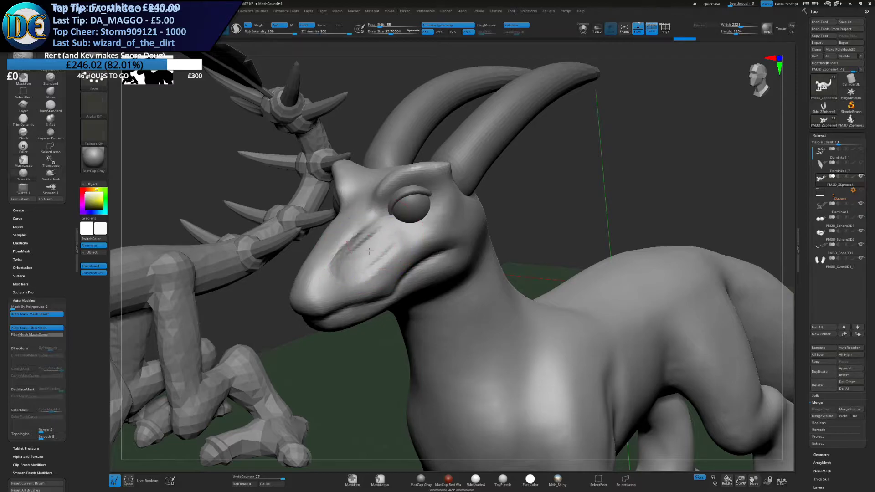
# Build up the ridge between the brow and the nose with the ClayBuildup brush at an adjusted size
pyautogui.keyDown('ctrl'); pyautogui.click(560, 170); pyautogui.keyUp('ctrl')
pyautogui.moveTo(423, 235); pyautogui.dragTo(474, 231, button='right')
pyautogui.keyDown('ctrl'); pyautogui.click(431, 226); pyautogui.keyUp('ctrl')
pyautogui.press('space')
pyautogui.click(358, 279)
pyautogui.press('space')
pyautogui.click(315, 304)
pyautogui.press('s')
pyautogui.moveTo(343, 251); pyautogui.dragTo(341, 251)
pyautogui.moveTo(363, 209); pyautogui.dragTo(351, 235)
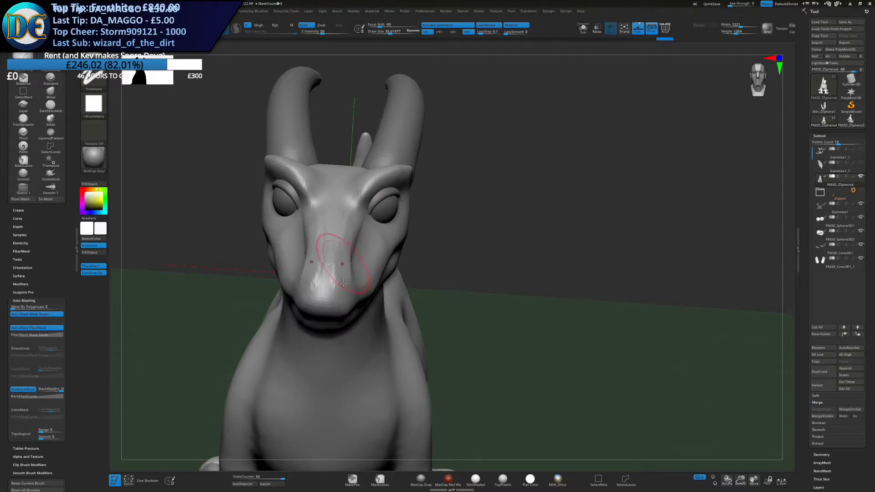
# Add volume along the top of the snout from the nose up to the brow with a smaller brush
pyautogui.moveTo(388, 285); pyautogui.dragTo(345, 278, button='right')
pyautogui.press('s')
pyautogui.moveTo(347, 286); pyautogui.dragTo(336, 286)
pyautogui.moveTo(339, 283); pyautogui.dragTo(392, 232)
# Smooth the groove along the side of the snout with an adjusted brush size
pyautogui.press('s')
pyautogui.moveTo(490, 269); pyautogui.dragTo(498, 269)
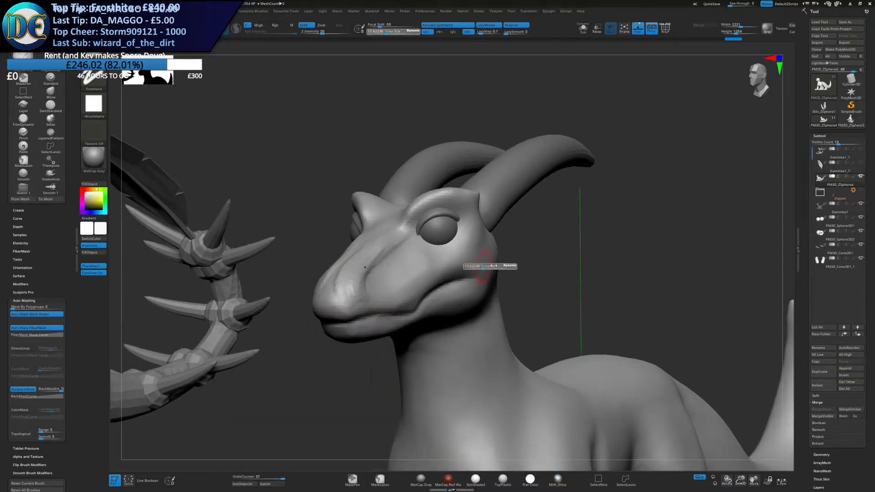
pyautogui.moveTo(580, 271); pyautogui.dragTo(609, 292)
pyautogui.moveTo(363, 267)
pyautogui.keyDown('shift'); pyautogui.mouseDown()
pyautogui.moveTo(346, 305)
pyautogui.moveTo(376, 261)
pyautogui.mouseUp(); pyautogui.keyUp('shift')
pyautogui.press('s')
pyautogui.moveTo(370, 268)
pyautogui.keyDown('shift'); pyautogui.mouseDown()
pyautogui.moveTo(358, 287)
pyautogui.moveTo(370, 258)
pyautogui.mouseUp(); pyautogui.keyUp('shift')
# Build up the brow ridge above the eye and the area behind it with clay strokes
pyautogui.moveTo(410, 197)
pyautogui.mouseDown()
pyautogui.moveTo(466, 189)
pyautogui.moveTo(439, 191)
pyautogui.mouseUp()
pyautogui.moveTo(451, 205)
pyautogui.mouseDown(button='right')
pyautogui.moveTo(394, 215)
pyautogui.moveTo(377, 205)
pyautogui.mouseUp(button='right')
pyautogui.moveTo(457, 197); pyautogui.dragTo(476, 222)
pyautogui.moveTo(476, 219)
pyautogui.mouseDown()
pyautogui.moveTo(506, 223)
pyautogui.moveTo(473, 209)
pyautogui.mouseUp()
pyautogui.moveTo(474, 209)
pyautogui.keyDown('ctrl'); pyautogui.mouseDown(button='right')
pyautogui.moveTo(437, 209)
pyautogui.moveTo(515, 223)
pyautogui.moveTo(529, 241)
pyautogui.moveTo(382, 259)
pyautogui.moveTo(432, 255)
pyautogui.moveTo(347, 259)
pyautogui.moveTo(401, 255)
pyautogui.moveTo(321, 252)
pyautogui.moveTo(342, 297)
pyautogui.moveTo(430, 406)
pyautogui.moveTo(449, 455)
pyautogui.mouseUp(button='right'); pyautogui.keyUp('ctrl')
pyautogui.moveTo(401, 294); pyautogui.dragTo(445, 209, button='right')
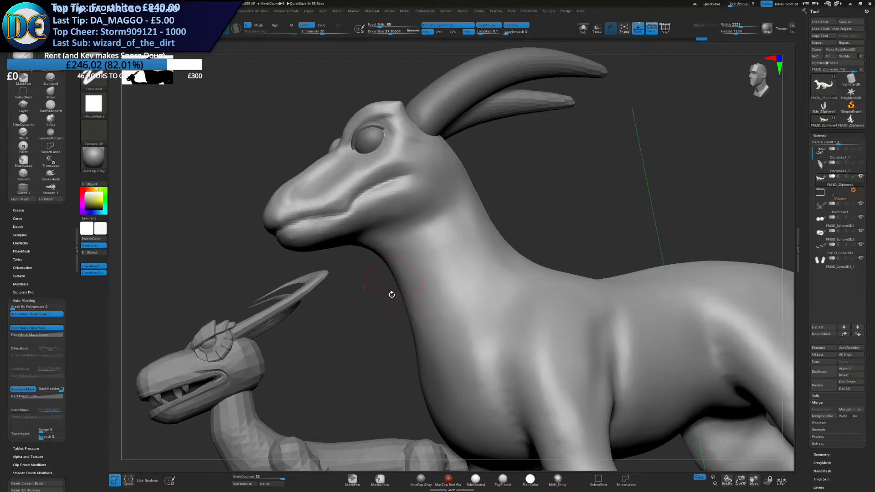
# Sculpt the lip line along the mouth and build up the jaw and cheek behind the mouth corner
pyautogui.moveTo(392, 293); pyautogui.dragTo(398, 235, button='right')
pyautogui.moveTo(309, 231)
pyautogui.mouseDown()
pyautogui.moveTo(385, 214)
pyautogui.moveTo(347, 219)
pyautogui.moveTo(397, 196)
pyautogui.moveTo(341, 203)
pyautogui.moveTo(402, 189)
pyautogui.mouseUp()
pyautogui.press('s')
pyautogui.moveTo(387, 232)
pyautogui.mouseDown(button='right')
pyautogui.moveTo(405, 247)
pyautogui.moveTo(391, 207)
pyautogui.mouseUp(button='right')
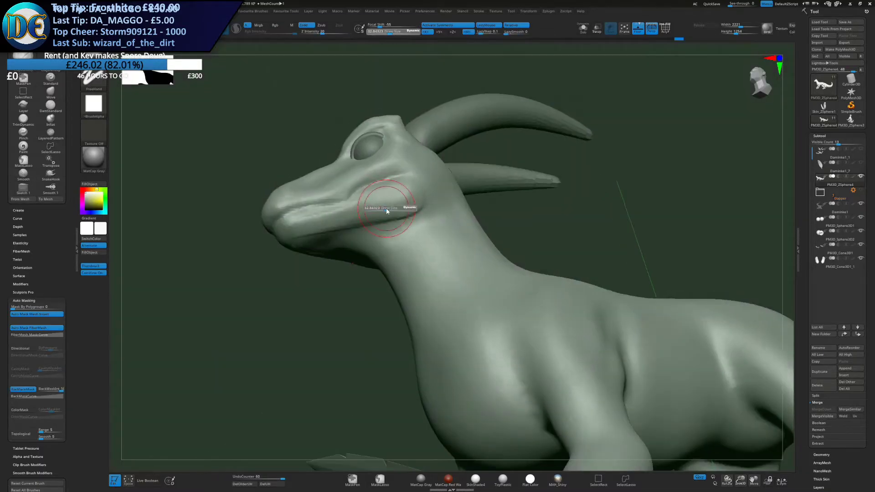
pyautogui.press('s')
pyautogui.moveTo(373, 211); pyautogui.dragTo(404, 195)
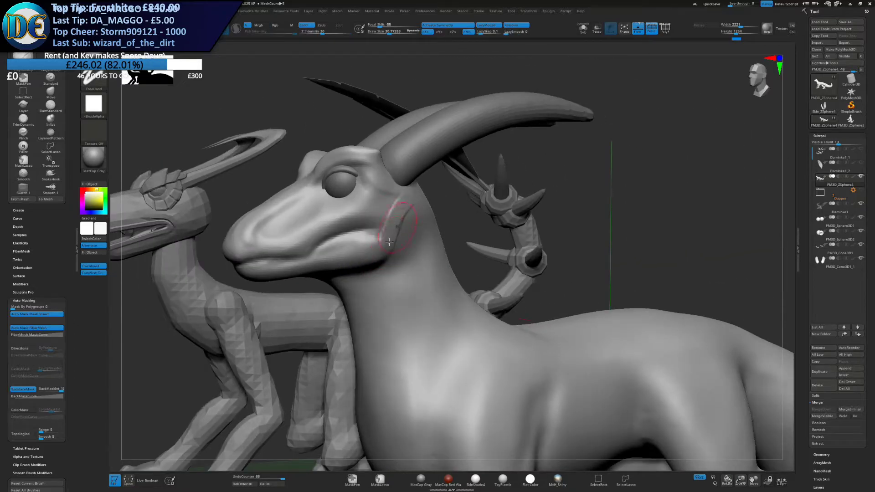
pyautogui.moveTo(391, 240); pyautogui.dragTo(379, 242)
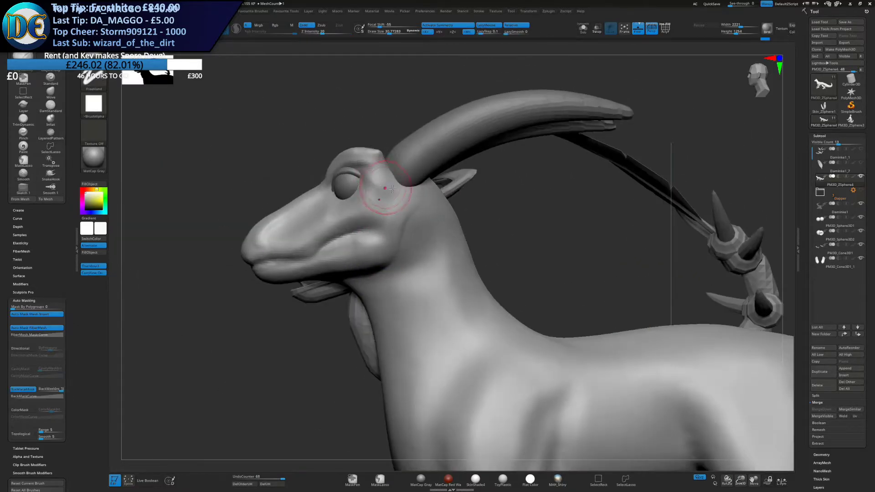
# Add clay to the side of the head behind the eye and around the horn base, then remesh the body
pyautogui.moveTo(398, 201)
pyautogui.mouseDown()
pyautogui.moveTo(383, 176)
pyautogui.moveTo(421, 211)
pyautogui.mouseUp()
pyautogui.moveTo(535, 219)
pyautogui.keyDown('ctrl'); pyautogui.mouseDown(button='right')
pyautogui.moveTo(416, 209)
pyautogui.moveTo(441, 223)
pyautogui.moveTo(429, 248)
pyautogui.moveTo(445, 238)
pyautogui.moveTo(421, 231)
pyautogui.moveTo(414, 202)
pyautogui.moveTo(426, 224)
pyautogui.mouseUp(button='right'); pyautogui.keyUp('ctrl')
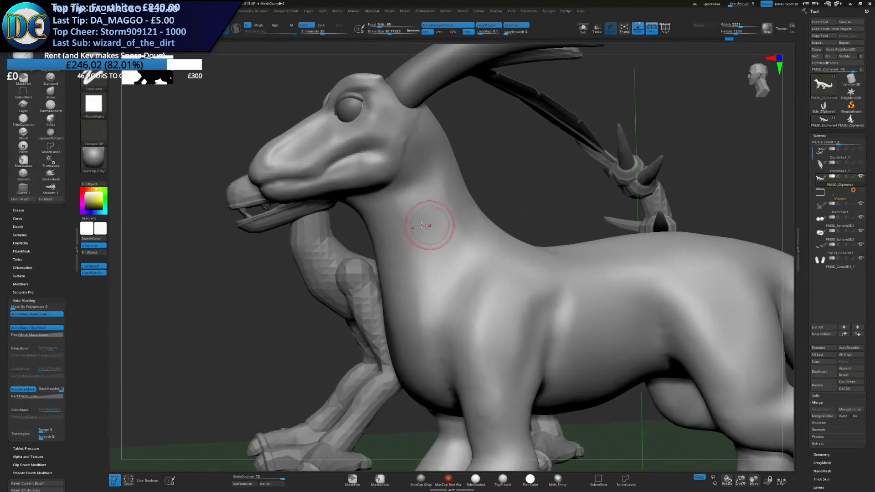
pyautogui.keyDown('alt'); pyautogui.moveTo(401, 143); pyautogui.dragTo(426, 224, button='right'); pyautogui.keyUp('alt')
pyautogui.moveTo(414, 157); pyautogui.dragTo(445, 200, button='right')
pyautogui.keyDown('ctrl'); pyautogui.moveTo(390, 137); pyautogui.dragTo(394, 175, button='right'); pyautogui.keyUp('ctrl')
pyautogui.moveTo(406, 183)
pyautogui.mouseDown()
pyautogui.moveTo(414, 172)
pyautogui.moveTo(437, 203)
pyautogui.moveTo(427, 187)
pyautogui.moveTo(434, 157)
pyautogui.mouseUp()
pyautogui.keyDown('ctrl'); pyautogui.moveTo(251, 325); pyautogui.dragTo(239, 339); pyautogui.keyUp('ctrl')
# Fill the skull surface around the horn bases, remesh the body and smooth the rough joins
pyautogui.moveTo(413, 181)
pyautogui.mouseDown()
pyautogui.moveTo(423, 200)
pyautogui.moveTo(420, 176)
pyautogui.moveTo(366, 170)
pyautogui.mouseUp()
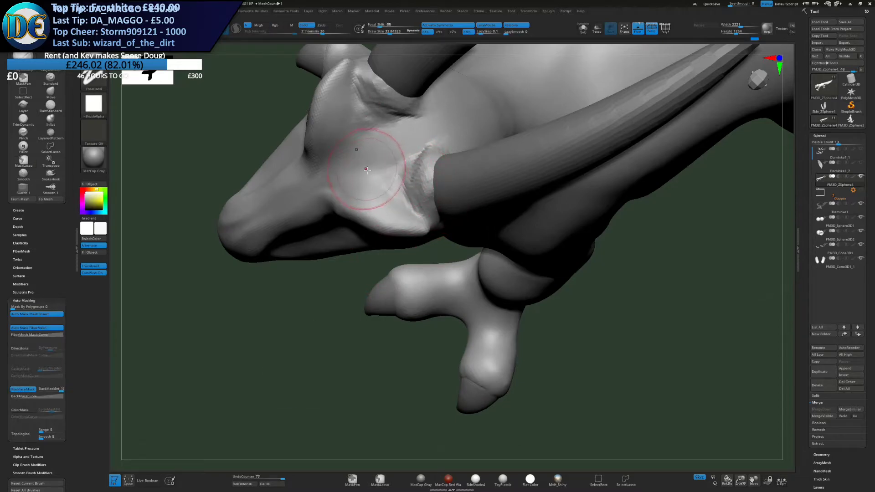
pyautogui.moveTo(365, 109); pyautogui.dragTo(401, 109)
pyautogui.keyDown('ctrl'); pyautogui.moveTo(292, 301); pyautogui.dragTo(283, 312); pyautogui.keyUp('ctrl')
pyautogui.moveTo(414, 187)
pyautogui.keyDown('shift'); pyautogui.mouseDown()
pyautogui.moveTo(401, 179)
pyautogui.moveTo(424, 165)
pyautogui.mouseUp(); pyautogui.keyUp('shift')
pyautogui.moveTo(391, 193); pyautogui.dragTo(368, 194, button='right')
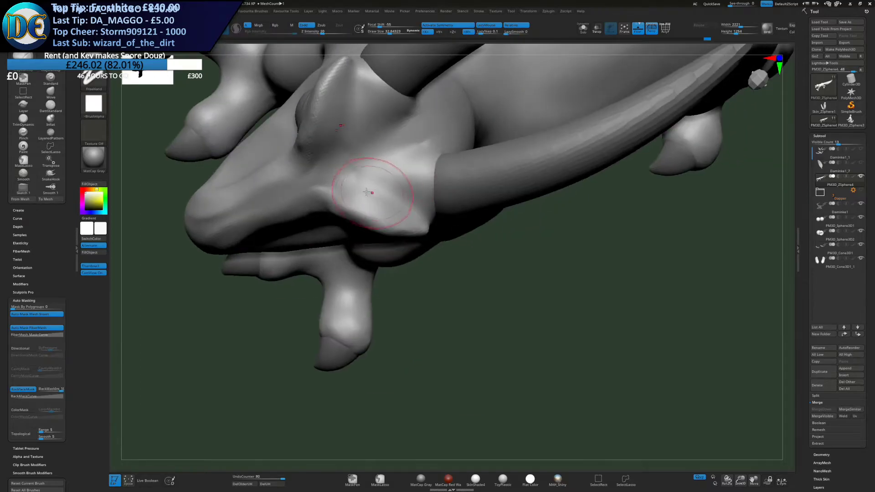
# Add more clay between the brow and the horn base, remesh the body and smooth the transition
pyautogui.moveTo(386, 175)
pyautogui.mouseDown()
pyautogui.moveTo(411, 171)
pyautogui.moveTo(417, 205)
pyautogui.mouseUp()
pyautogui.keyDown('ctrl'); pyautogui.moveTo(177, 315); pyautogui.dragTo(174, 321); pyautogui.keyUp('ctrl')
pyautogui.moveTo(395, 182)
pyautogui.keyDown('shift'); pyautogui.mouseDown()
pyautogui.moveTo(415, 175)
pyautogui.moveTo(411, 196)
pyautogui.mouseUp(); pyautogui.keyUp('shift')
pyautogui.moveTo(410, 196)
pyautogui.mouseDown(button='right')
pyautogui.moveTo(445, 192)
pyautogui.moveTo(450, 176)
pyautogui.moveTo(424, 186)
pyautogui.mouseUp(button='right')
# Build up and smooth the back of the head near the horns with an adjusted brush size, then remesh the body
pyautogui.moveTo(438, 199)
pyautogui.mouseDown()
pyautogui.moveTo(447, 230)
pyautogui.moveTo(474, 250)
pyautogui.mouseUp()
pyautogui.keyDown('shift'); pyautogui.moveTo(455, 217); pyautogui.dragTo(482, 239); pyautogui.keyUp('shift')
pyautogui.moveTo(477, 201)
pyautogui.mouseDown(button='right')
pyautogui.moveTo(469, 227)
pyautogui.moveTo(455, 191)
pyautogui.mouseUp(button='right')
pyautogui.moveTo(447, 154); pyautogui.dragTo(451, 185, button='right')
pyautogui.press('s')
pyautogui.moveTo(437, 169)
pyautogui.mouseDown()
pyautogui.moveTo(460, 154)
pyautogui.moveTo(485, 152)
pyautogui.mouseUp()
pyautogui.moveTo(444, 164)
pyautogui.mouseDown()
pyautogui.moveTo(511, 159)
pyautogui.moveTo(504, 168)
pyautogui.moveTo(474, 159)
pyautogui.mouseUp()
pyautogui.keyDown('ctrl'); pyautogui.moveTo(425, 289); pyautogui.dragTo(448, 321); pyautogui.keyUp('ctrl')
pyautogui.moveTo(406, 313)
pyautogui.mouseDown(button='right')
pyautogui.moveTo(419, 295)
pyautogui.moveTo(411, 224)
pyautogui.moveTo(400, 227)
pyautogui.mouseUp(button='right')
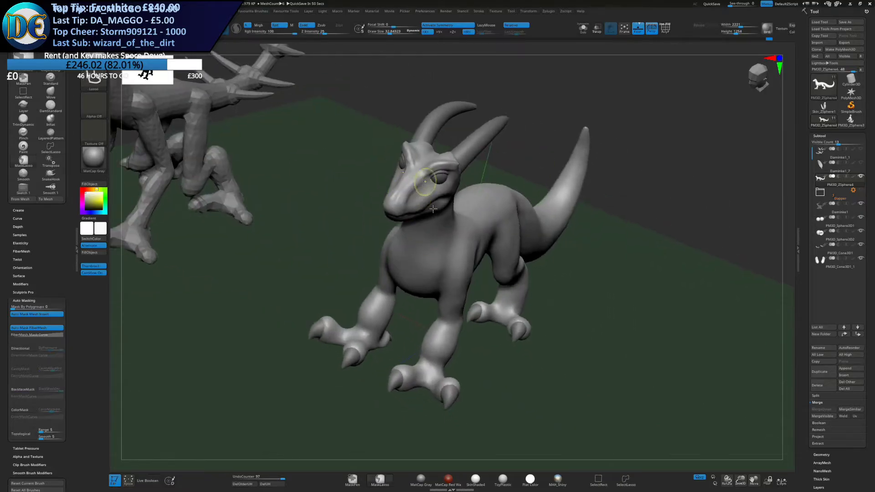
# Select the horns and reposition their bases on the head with the Move brush
pyautogui.press('b')
pyautogui.click(487, 160)
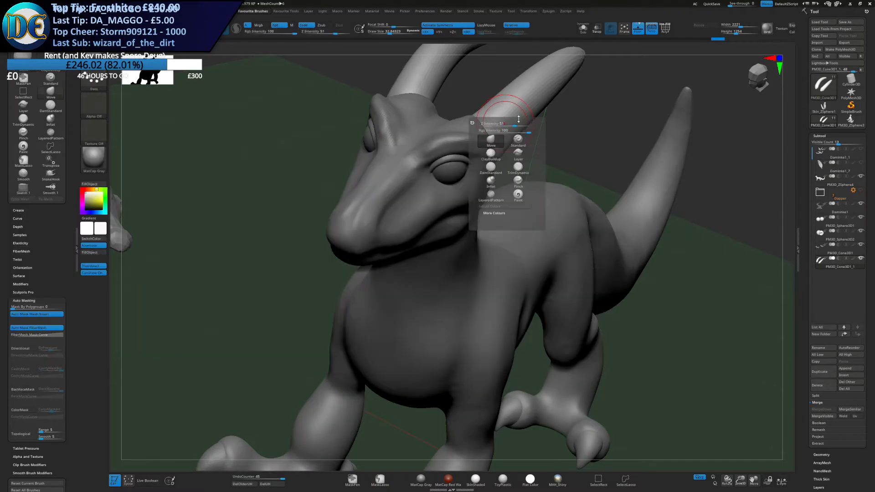
pyautogui.press('s')
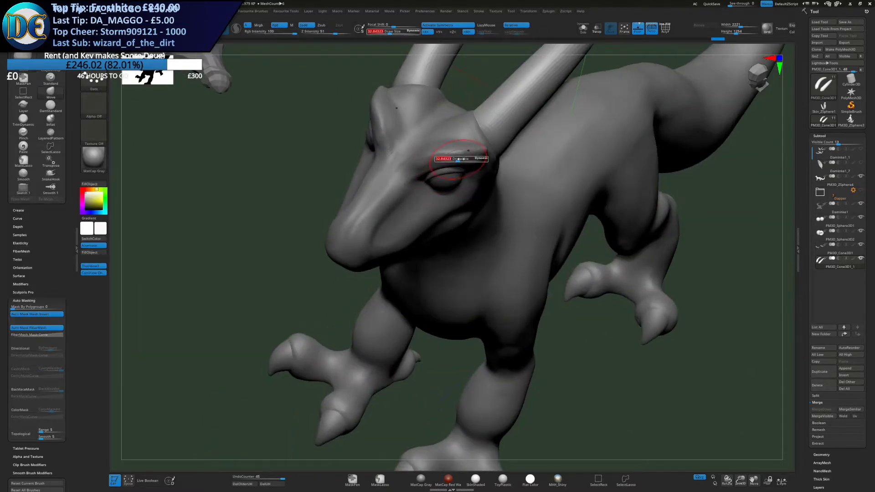
pyautogui.click(461, 159)
pyautogui.moveTo(495, 159); pyautogui.dragTo(476, 155, button='right')
pyautogui.moveTo(486, 150); pyautogui.dragTo(499, 142)
pyautogui.moveTo(411, 160); pyautogui.dragTo(455, 159, button='right')
pyautogui.moveTo(479, 152); pyautogui.dragTo(473, 148)
pyautogui.moveTo(473, 155)
pyautogui.mouseDown(button='right')
pyautogui.moveTo(440, 157)
pyautogui.moveTo(457, 183)
pyautogui.mouseUp(button='right')
# Adjust the shape of the horns with a resized Move brush
pyautogui.press('s')
pyautogui.click(458, 172)
pyautogui.moveTo(456, 182); pyautogui.dragTo(451, 184)
pyautogui.moveTo(451, 184)
pyautogui.mouseDown(button='right')
pyautogui.moveTo(466, 183)
pyautogui.moveTo(428, 222)
pyautogui.mouseUp(button='right')
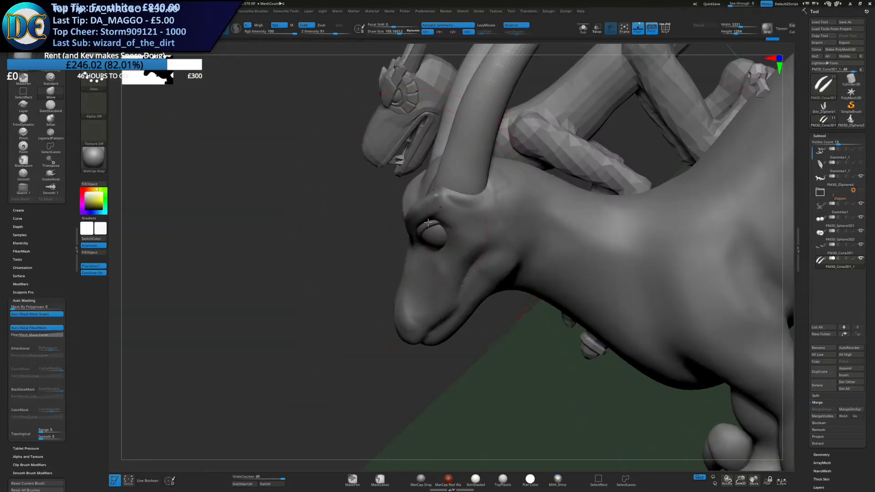
# Select the body and pull the brow and skull surface around the horn base with the Move brush
pyautogui.keyDown('alt'); pyautogui.click(461, 221); pyautogui.keyUp('alt')
pyautogui.press('s')
pyautogui.moveTo(461, 221); pyautogui.dragTo(453, 222)
pyautogui.moveTo(440, 176); pyautogui.dragTo(444, 185, button='right')
pyautogui.moveTo(444, 186); pyautogui.dragTo(438, 178)
pyautogui.moveTo(438, 177)
pyautogui.mouseDown(button='right')
pyautogui.moveTo(456, 189)
pyautogui.moveTo(441, 182)
pyautogui.mouseUp(button='right')
pyautogui.moveTo(440, 182); pyautogui.dragTo(444, 181)
# Carve the nostrils near the snout tip with a ClayBuildup brush of size about 7, then remesh the body
pyautogui.moveTo(444, 182)
pyautogui.mouseDown(button='right')
pyautogui.moveTo(417, 243)
pyautogui.moveTo(412, 205)
pyautogui.moveTo(410, 242)
pyautogui.moveTo(433, 246)
pyautogui.moveTo(420, 212)
pyautogui.moveTo(447, 209)
pyautogui.moveTo(427, 223)
pyautogui.mouseUp(button='right')
pyautogui.press('space')
pyautogui.click(416, 257)
pyautogui.moveTo(421, 183)
pyautogui.keyDown('ctrl'); pyautogui.mouseDown(button='right')
pyautogui.moveTo(430, 205)
pyautogui.moveTo(417, 228)
pyautogui.moveTo(448, 333)
pyautogui.mouseUp(button='right'); pyautogui.keyUp('ctrl')
pyautogui.press('s')
pyautogui.click(427, 204)
pyautogui.keyDown('ctrl'); pyautogui.moveTo(449, 333); pyautogui.dragTo(451, 353, button='right'); pyautogui.keyUp('ctrl')
pyautogui.press('s')
pyautogui.click(327, 268)
pyautogui.keyDown('ctrl'); pyautogui.moveTo(328, 259); pyautogui.dragTo(335, 275, button='right'); pyautogui.keyUp('ctrl')
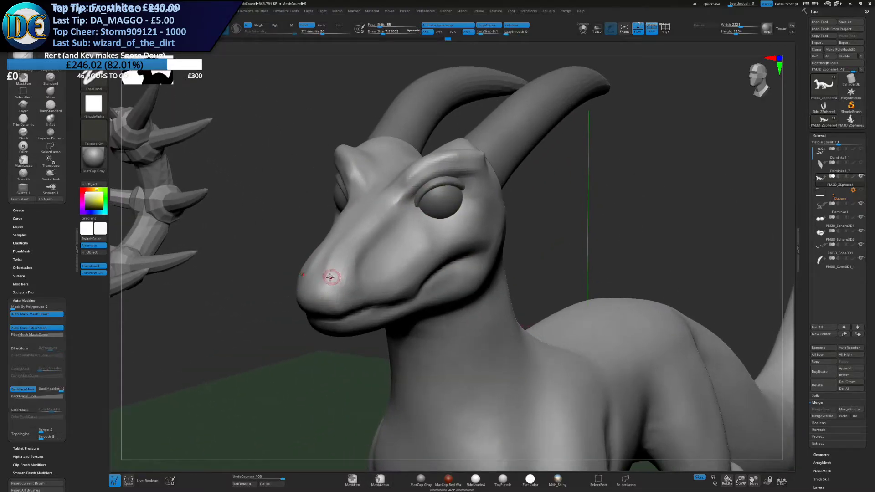
pyautogui.moveTo(334, 275)
pyautogui.keyDown('alt'); pyautogui.mouseDown()
pyautogui.moveTo(331, 286)
pyautogui.moveTo(341, 266)
pyautogui.mouseUp(); pyautogui.keyUp('alt')
pyautogui.keyDown('ctrl'); pyautogui.moveTo(265, 350); pyautogui.dragTo(291, 358); pyautogui.keyUp('ctrl')
# Deepen the nostrils with another subtractive stroke, then remesh the body and undo that remesh
pyautogui.keyDown('alt'); pyautogui.moveTo(337, 286); pyautogui.dragTo(339, 267); pyautogui.keyUp('alt')
pyautogui.keyDown('ctrl'); pyautogui.moveTo(260, 338); pyautogui.dragTo(281, 359); pyautogui.keyUp('ctrl')
pyautogui.hotkey('ctrl', 'z')
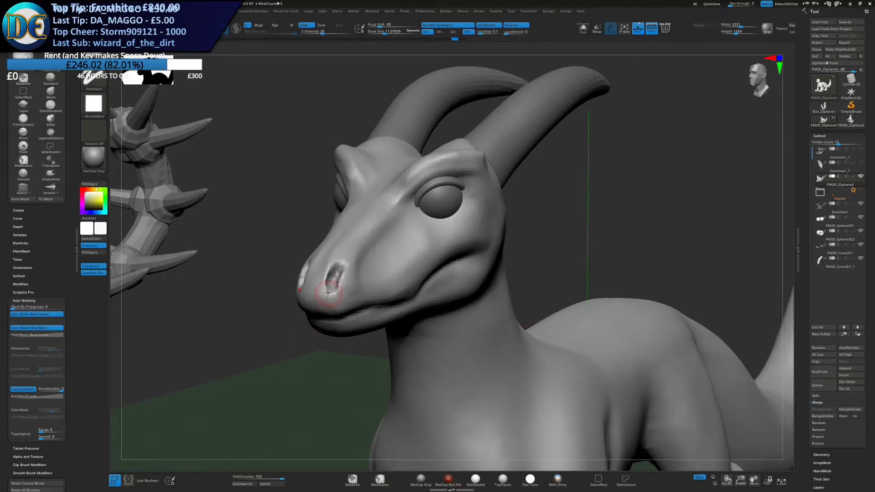
# Refine the nostril openings with a different brush at an adjusted size and remesh the body
pyautogui.press('space')
pyautogui.click(341, 350)
pyautogui.press('s')
pyautogui.moveTo(332, 278)
pyautogui.mouseDown()
pyautogui.moveTo(340, 265)
pyautogui.moveTo(334, 282)
pyautogui.mouseUp()
pyautogui.moveTo(267, 360)
pyautogui.keyDown('ctrl'); pyautogui.mouseDown()
pyautogui.moveTo(283, 377)
pyautogui.moveTo(307, 271)
pyautogui.moveTo(302, 208)
pyautogui.mouseUp(); pyautogui.keyUp('ctrl')
# Examine the whole creature's proportions beside the low-poly creature from several angles
pyautogui.keyDown('ctrl'); pyautogui.moveTo(376, 290); pyautogui.dragTo(379, 255, button='right'); pyautogui.keyUp('ctrl')
pyautogui.moveTo(379, 255)
pyautogui.mouseDown(button='right')
pyautogui.moveTo(403, 249)
pyautogui.moveTo(370, 253)
pyautogui.mouseUp(button='right')
pyautogui.press('space')
pyautogui.click(360, 299)
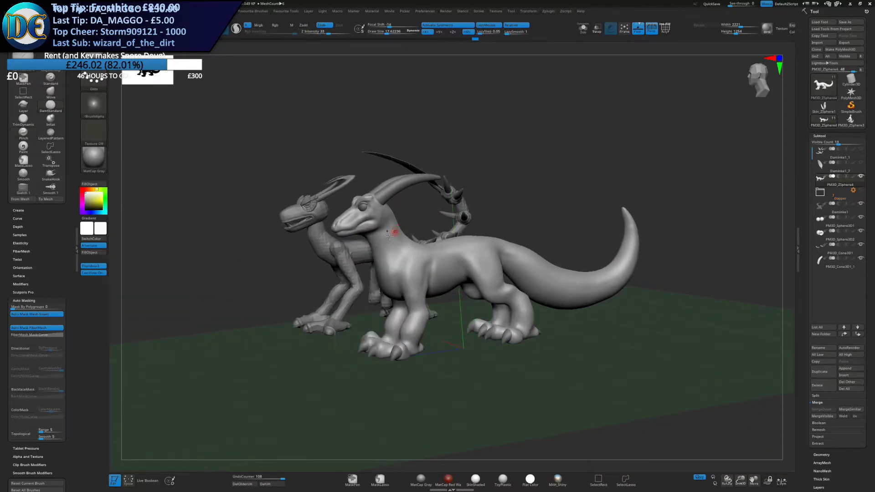
pyautogui.moveTo(366, 321); pyautogui.dragTo(375, 299, button='right')
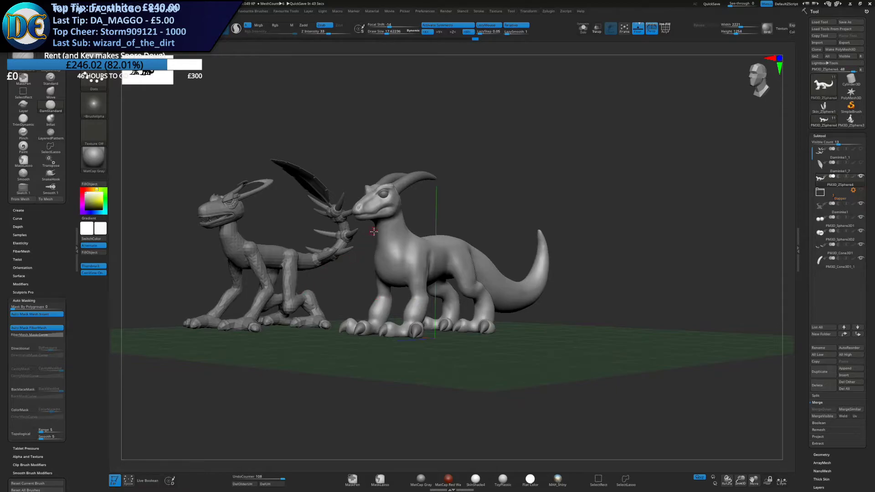
pyautogui.keyDown('ctrl'); pyautogui.moveTo(373, 231); pyautogui.dragTo(371, 261, button='right'); pyautogui.keyUp('ctrl')
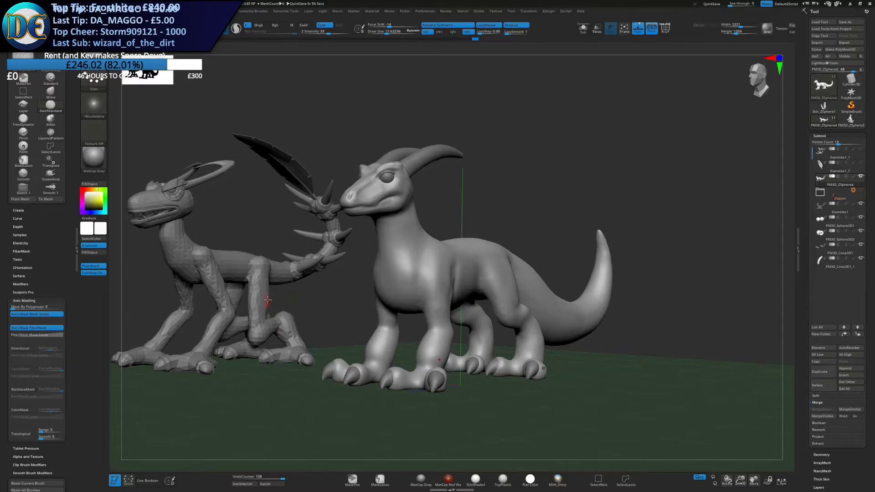
pyautogui.moveTo(381, 272)
pyautogui.mouseDown(button='right')
pyautogui.moveTo(387, 226)
pyautogui.moveTo(387, 273)
pyautogui.mouseUp(button='right')
# Build up the underside of the jaw and the throat with ClayBuildup strokes at an adjusted brush size
pyautogui.press('space')
pyautogui.click(368, 250)
pyautogui.keyDown('ctrl'); pyautogui.moveTo(395, 127); pyautogui.dragTo(392, 169, button='right'); pyautogui.keyUp('ctrl')
pyautogui.moveTo(393, 169); pyautogui.dragTo(356, 225, button='right')
pyautogui.press('s')
pyautogui.moveTo(344, 230); pyautogui.dragTo(348, 231)
pyautogui.moveTo(348, 238)
pyautogui.mouseDown(button='right')
pyautogui.moveTo(347, 279)
pyautogui.moveTo(344, 211)
pyautogui.mouseUp(button='right')
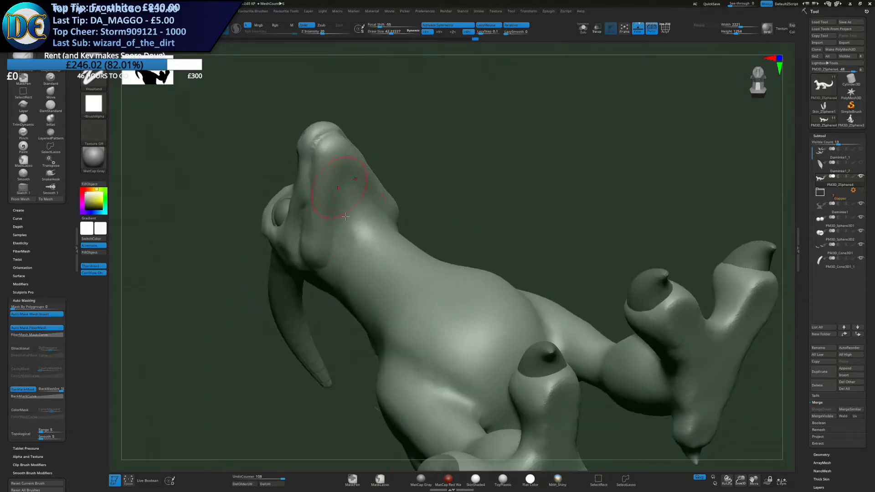
pyautogui.moveTo(351, 239)
pyautogui.mouseDown()
pyautogui.moveTo(356, 247)
pyautogui.moveTo(385, 240)
pyautogui.moveTo(399, 254)
pyautogui.mouseUp()
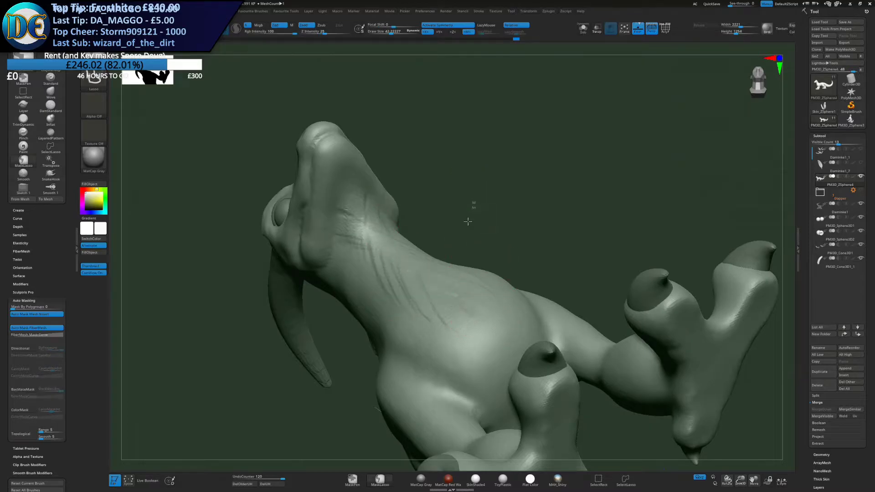
# Sculpt clay strokes down the front of the neck and chest and smooth them with a resized brush
pyautogui.moveTo(470, 220); pyautogui.dragTo(421, 242)
pyautogui.press('s')
pyautogui.click(404, 255)
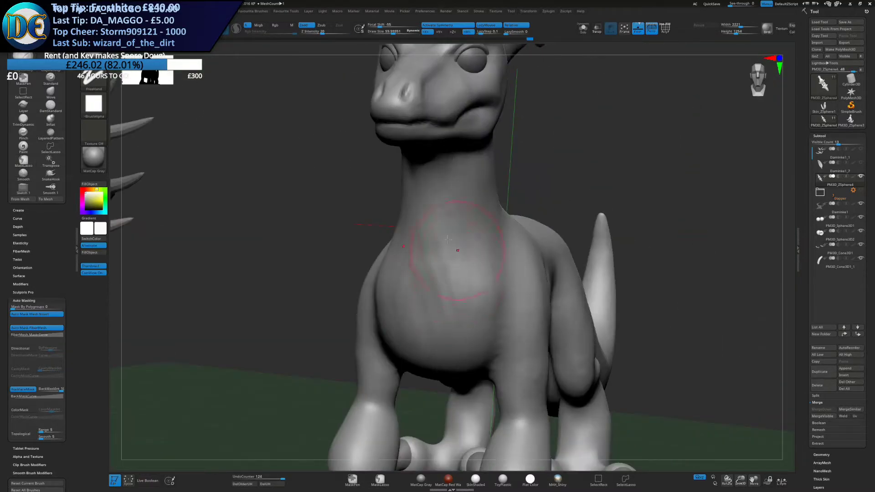
pyautogui.moveTo(455, 207)
pyautogui.mouseDown()
pyautogui.moveTo(446, 269)
pyautogui.moveTo(465, 325)
pyautogui.mouseUp()
pyautogui.keyDown('shift'); pyautogui.moveTo(441, 257); pyautogui.dragTo(443, 342); pyautogui.keyUp('shift')
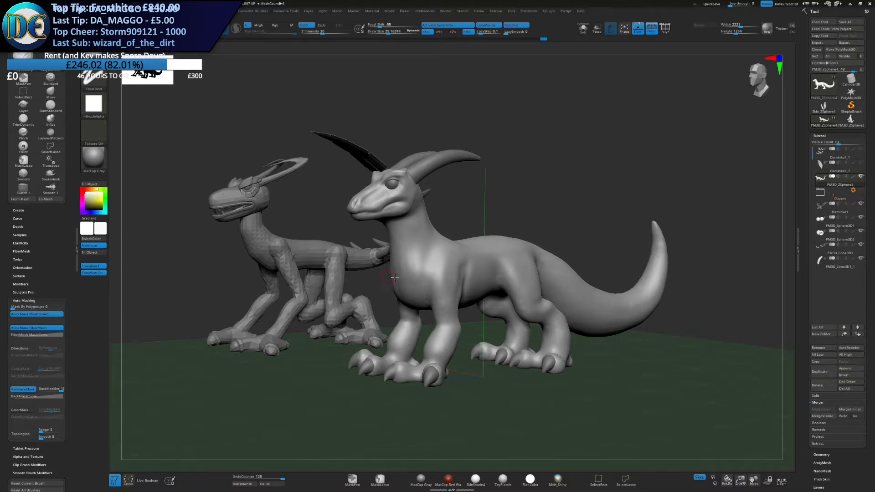
pyautogui.moveTo(453, 242); pyautogui.dragTo(404, 257, button='right')
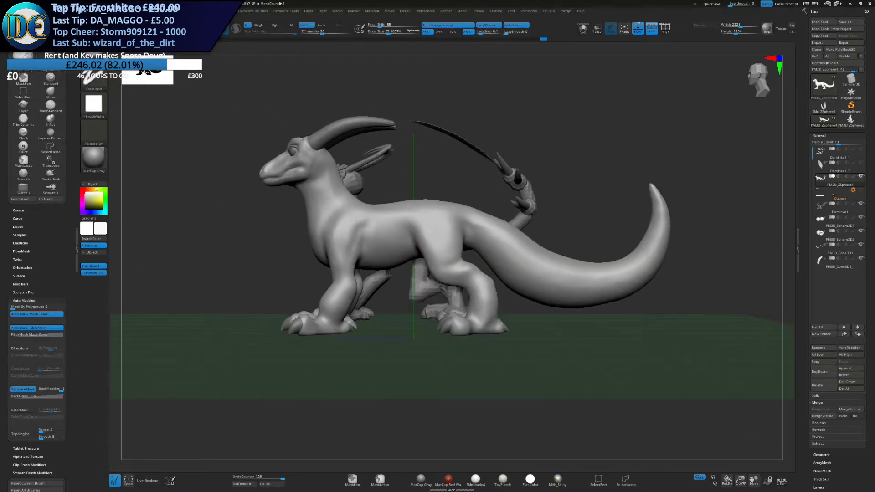
# Switch to a round brush alpha, then build up clay over the shoulder with a resized brush and smooth it
pyautogui.click(96, 106)
pyautogui.click(294, 150)
pyautogui.keyDown('ctrl'); pyautogui.moveTo(346, 213); pyautogui.dragTo(351, 252, button='right'); pyautogui.keyUp('ctrl')
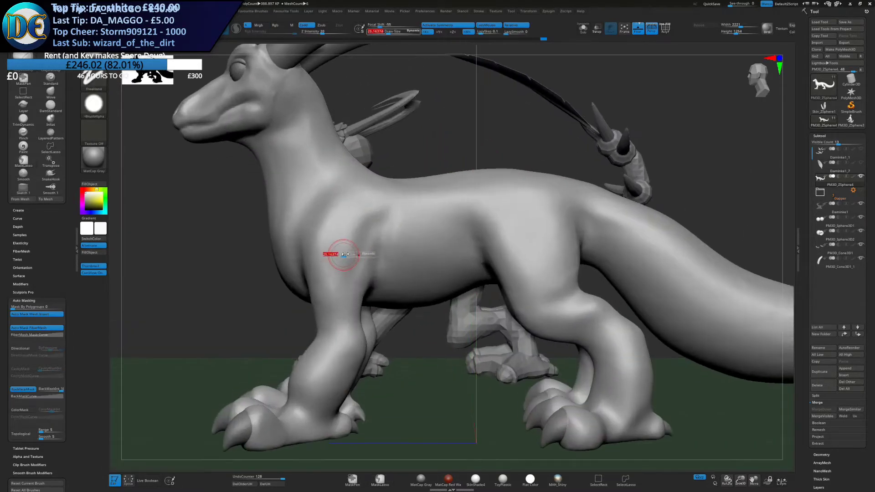
pyautogui.press(']')
pyautogui.press(']')
pyautogui.moveTo(359, 278); pyautogui.dragTo(391, 212)
pyautogui.keyDown('shift'); pyautogui.moveTo(381, 233); pyautogui.dragTo(368, 255); pyautogui.keyUp('shift')
pyautogui.keyDown('shift'); pyautogui.moveTo(404, 208); pyautogui.dragTo(400, 212); pyautogui.keyUp('shift')
# Build up the front of the chest above the front legs with clay strokes at an adjusted brush size
pyautogui.moveTo(401, 212)
pyautogui.mouseDown(button='right')
pyautogui.moveTo(379, 242)
pyautogui.moveTo(356, 219)
pyautogui.mouseUp(button='right')
pyautogui.moveTo(356, 218)
pyautogui.mouseDown(button='right')
pyautogui.moveTo(378, 272)
pyautogui.moveTo(420, 252)
pyautogui.moveTo(438, 282)
pyautogui.mouseUp(button='right')
pyautogui.moveTo(438, 281); pyautogui.dragTo(407, 268, button='right')
pyautogui.press('s')
pyautogui.moveTo(418, 285); pyautogui.dragTo(422, 284)
pyautogui.moveTo(428, 255)
pyautogui.mouseDown()
pyautogui.moveTo(433, 290)
pyautogui.moveTo(425, 278)
pyautogui.mouseUp()
pyautogui.moveTo(431, 248); pyautogui.dragTo(427, 278)
pyautogui.keyDown('alt'); pyautogui.moveTo(424, 291); pyautogui.dragTo(435, 220, button='right'); pyautogui.keyUp('alt')
# Carve creases into the lower chest with the DamStandard brush at an adjusted size and undo the last stroke
pyautogui.press('space')
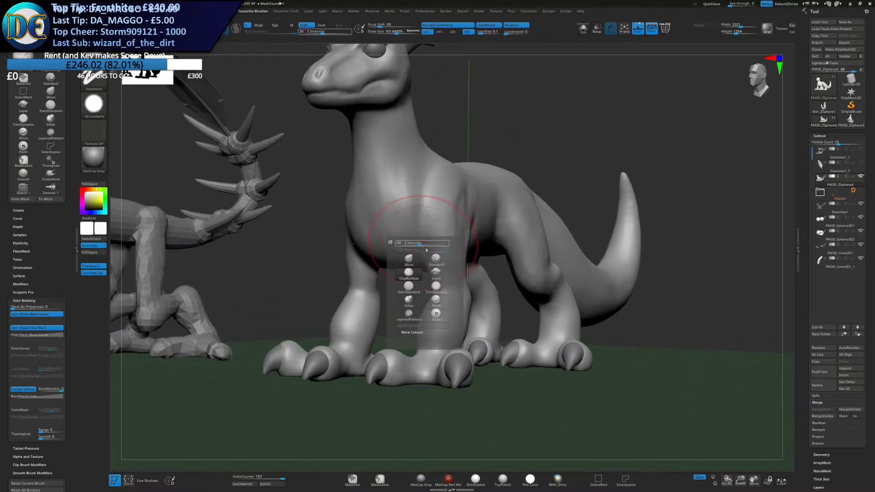
pyautogui.click(420, 294)
pyautogui.press('s')
pyautogui.moveTo(470, 222); pyautogui.dragTo(466, 222)
pyautogui.moveTo(430, 242)
pyautogui.mouseDown(button='right')
pyautogui.moveTo(478, 250)
pyautogui.moveTo(445, 220)
pyautogui.mouseUp(button='right')
pyautogui.moveTo(446, 215); pyautogui.dragTo(439, 250)
pyautogui.moveTo(440, 253); pyautogui.dragTo(449, 205, button='right')
pyautogui.moveTo(449, 203); pyautogui.dragTo(437, 250)
pyautogui.moveTo(436, 274)
pyautogui.mouseDown(button='right')
pyautogui.moveTo(434, 230)
pyautogui.moveTo(432, 261)
pyautogui.mouseUp(button='right')
pyautogui.hotkey('ctrl', 'z')
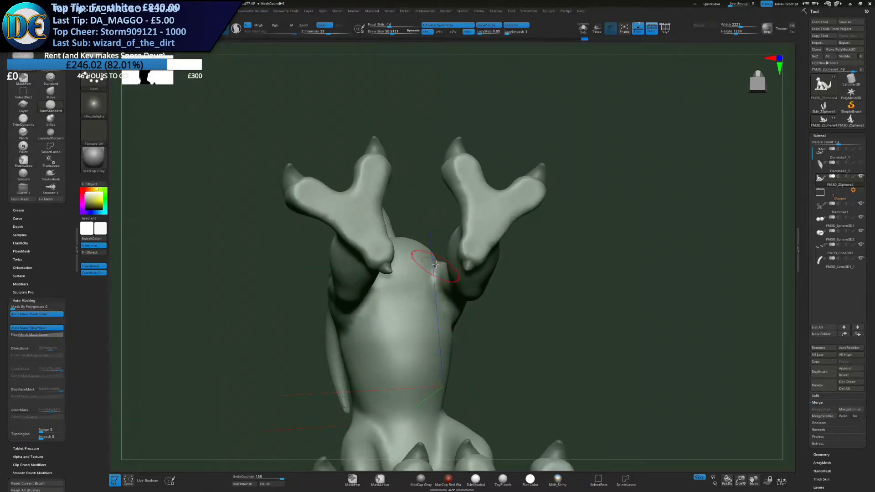
# Smooth the underside of the torso and carve DamStandard creases where the hind legs meet the belly
pyautogui.moveTo(442, 318)
pyautogui.keyDown('shift'); pyautogui.mouseDown()
pyautogui.moveTo(440, 291)
pyautogui.moveTo(449, 332)
pyautogui.mouseUp(); pyautogui.keyUp('shift')
pyautogui.moveTo(428, 292); pyautogui.dragTo(422, 350, button='right')
pyautogui.keyDown('shift'); pyautogui.moveTo(433, 238); pyautogui.dragTo(433, 212); pyautogui.keyUp('shift')
pyautogui.moveTo(433, 212); pyautogui.dragTo(394, 278, button='right')
pyautogui.moveTo(524, 281); pyautogui.dragTo(541, 244, button='right')
pyautogui.moveTo(563, 194); pyautogui.dragTo(419, 255, button='right')
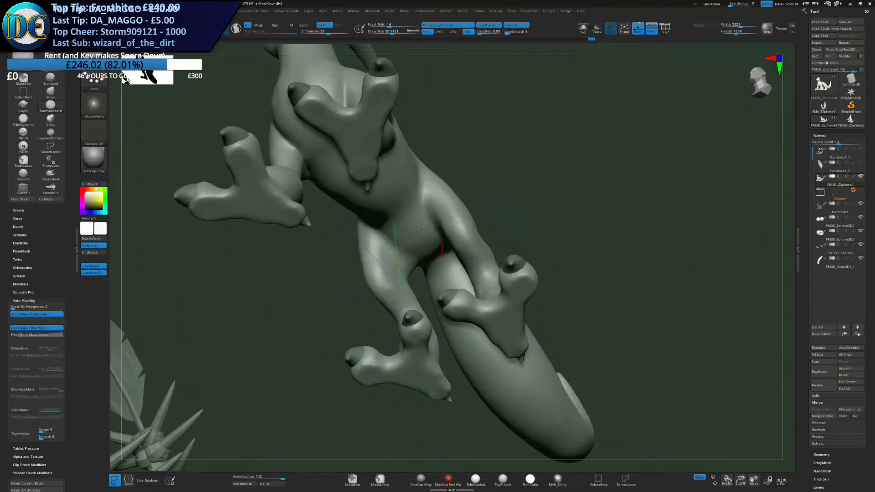
pyautogui.moveTo(422, 176); pyautogui.dragTo(428, 228)
pyautogui.moveTo(456, 319); pyautogui.dragTo(445, 263, button='right')
pyautogui.moveTo(469, 284); pyautogui.dragTo(433, 230)
pyautogui.moveTo(433, 231)
pyautogui.mouseDown(button='right')
pyautogui.moveTo(410, 277)
pyautogui.moveTo(416, 199)
pyautogui.moveTo(399, 273)
pyautogui.mouseUp(button='right')
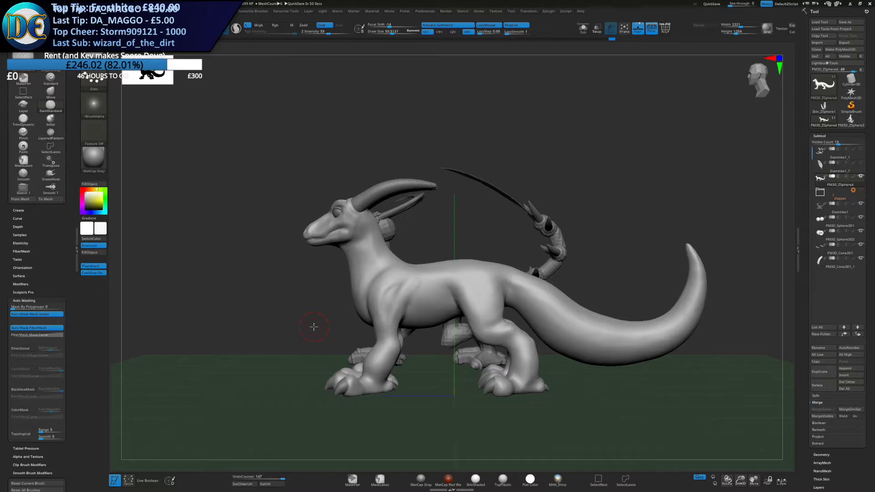
# Adjust the chest and shoulder silhouette with the Move brush at a changed brush size
pyautogui.moveTo(314, 326); pyautogui.dragTo(397, 255)
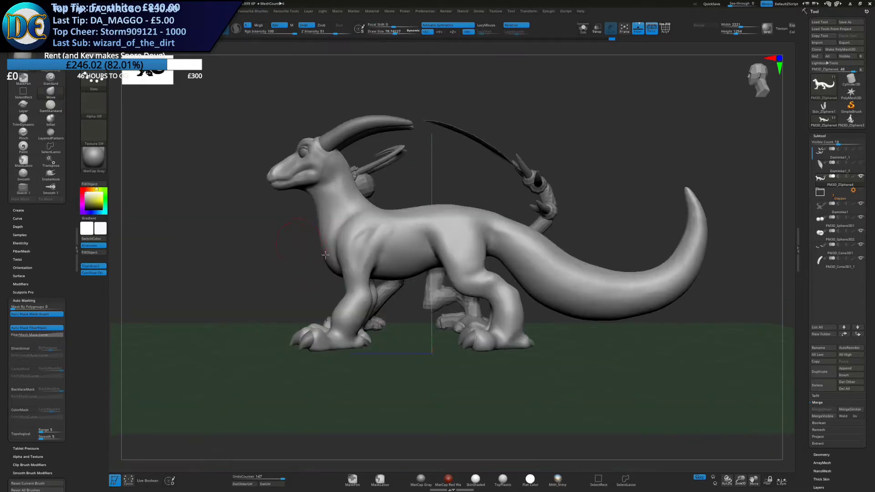
pyautogui.keyDown('alt'); pyautogui.moveTo(325, 254); pyautogui.dragTo(364, 266); pyautogui.keyUp('alt')
pyautogui.press('s')
pyautogui.click(370, 273)
pyautogui.press('s')
pyautogui.click(370, 276)
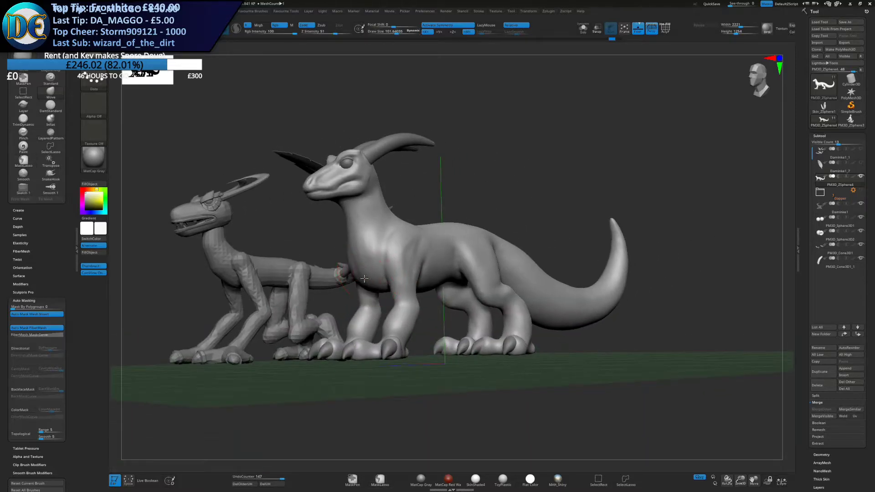
pyautogui.moveTo(360, 280); pyautogui.dragTo(397, 261, button='right')
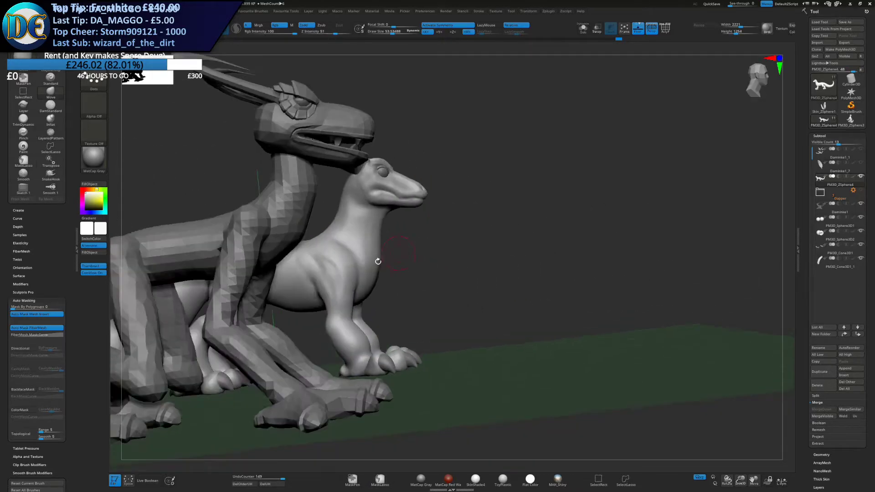
pyautogui.moveTo(378, 261)
pyautogui.mouseDown(button='right')
pyautogui.moveTo(406, 268)
pyautogui.moveTo(383, 275)
pyautogui.mouseUp(button='right')
pyautogui.rightClick(383, 275)
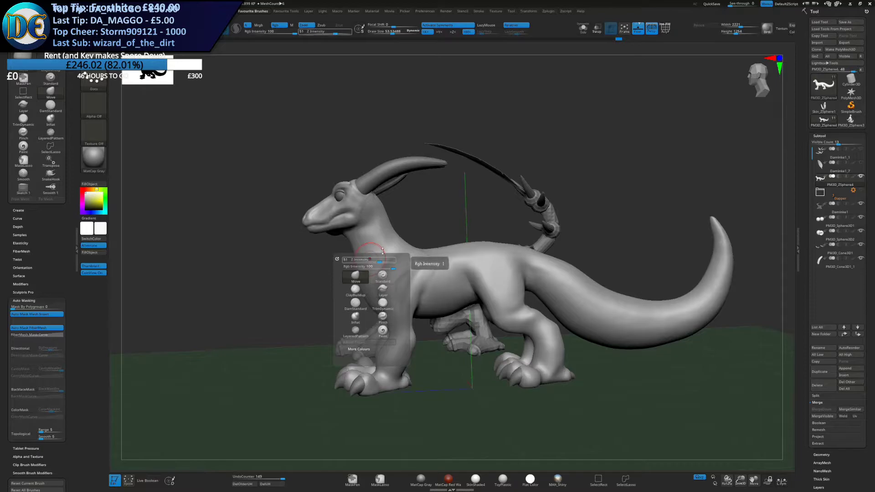
# Reshape the back of the head and the nape with an enlarged Move brush
pyautogui.moveTo(383, 275)
pyautogui.mouseDown(button='right')
pyautogui.moveTo(371, 219)
pyautogui.moveTo(385, 270)
pyautogui.mouseUp(button='right')
pyautogui.press(']')
pyautogui.moveTo(377, 205); pyautogui.dragTo(377, 187)
pyautogui.moveTo(386, 221); pyautogui.dragTo(401, 204)
pyautogui.moveTo(405, 201)
pyautogui.mouseDown(button='right')
pyautogui.moveTo(416, 181)
pyautogui.moveTo(406, 199)
pyautogui.moveTo(399, 171)
pyautogui.moveTo(410, 180)
pyautogui.moveTo(383, 240)
pyautogui.mouseUp(button='right')
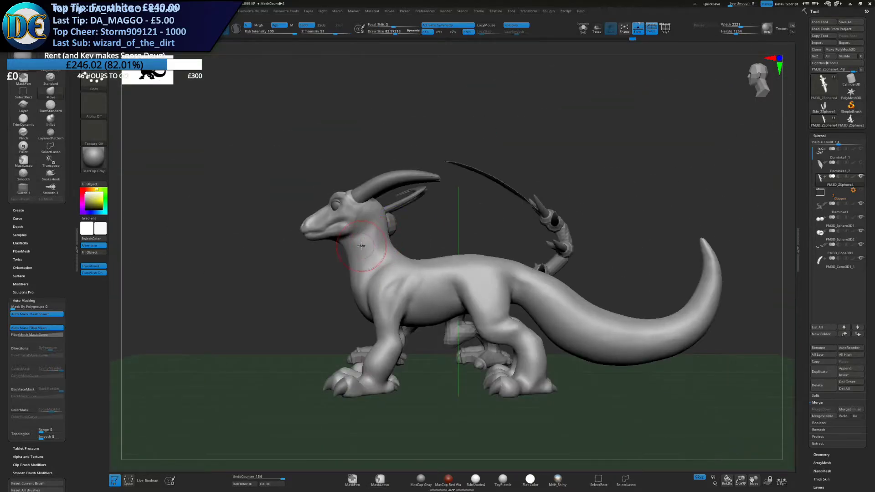
pyautogui.moveTo(332, 252)
pyautogui.mouseDown(button='right')
pyautogui.moveTo(394, 271)
pyautogui.moveTo(379, 283)
pyautogui.mouseUp(button='right')
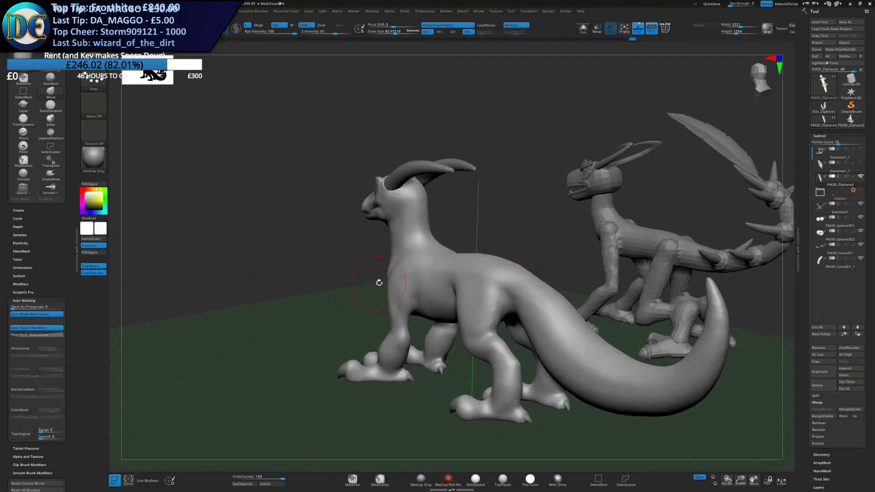
# Refine the upper neck's contour with Move brush strokes, checking it from the rear and front
pyautogui.moveTo(410, 246); pyautogui.dragTo(387, 265, button='right')
pyautogui.press(']')
pyautogui.moveTo(404, 196); pyautogui.dragTo(390, 205, button='right')
pyautogui.moveTo(389, 204); pyautogui.dragTo(389, 212)
pyautogui.press('s')
pyautogui.keyDown('ctrl'); pyautogui.moveTo(389, 282); pyautogui.dragTo(391, 257, button='right'); pyautogui.keyUp('ctrl')
pyautogui.moveTo(391, 257)
pyautogui.mouseDown(button='right')
pyautogui.moveTo(404, 235)
pyautogui.moveTo(444, 241)
pyautogui.moveTo(424, 232)
pyautogui.moveTo(383, 273)
pyautogui.moveTo(387, 264)
pyautogui.mouseUp(button='right')
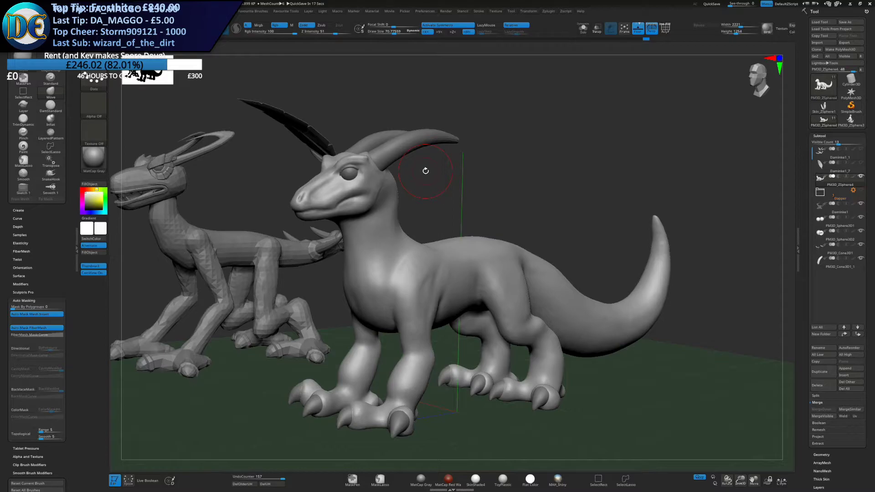
pyautogui.moveTo(477, 315); pyautogui.dragTo(401, 260, button='right')
pyautogui.press('space')
pyautogui.click(402, 268)
pyautogui.press('s')
pyautogui.moveTo(425, 227); pyautogui.dragTo(431, 227)
pyautogui.moveTo(432, 227)
pyautogui.keyDown('alt'); pyautogui.mouseDown(button='right')
pyautogui.moveTo(418, 256)
pyautogui.moveTo(455, 257)
pyautogui.moveTo(401, 273)
pyautogui.mouseUp(button='right'); pyautogui.keyUp('alt')
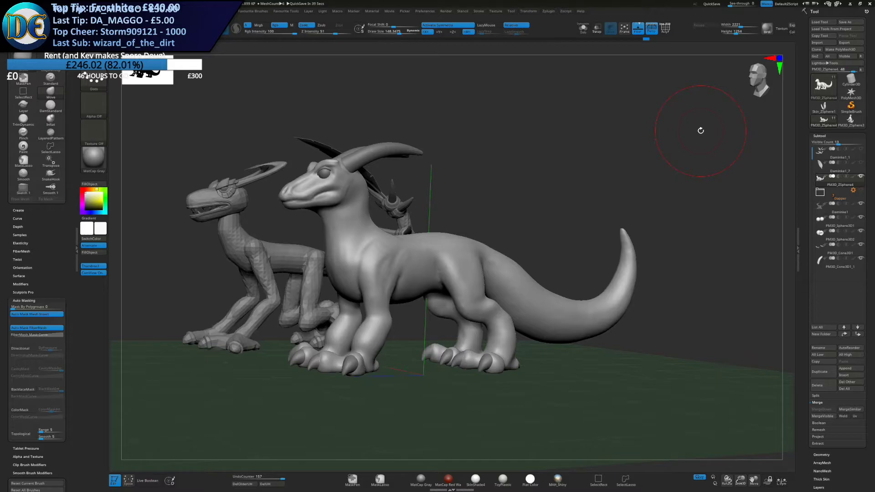
pyautogui.moveTo(573, 276); pyautogui.dragTo(547, 294)
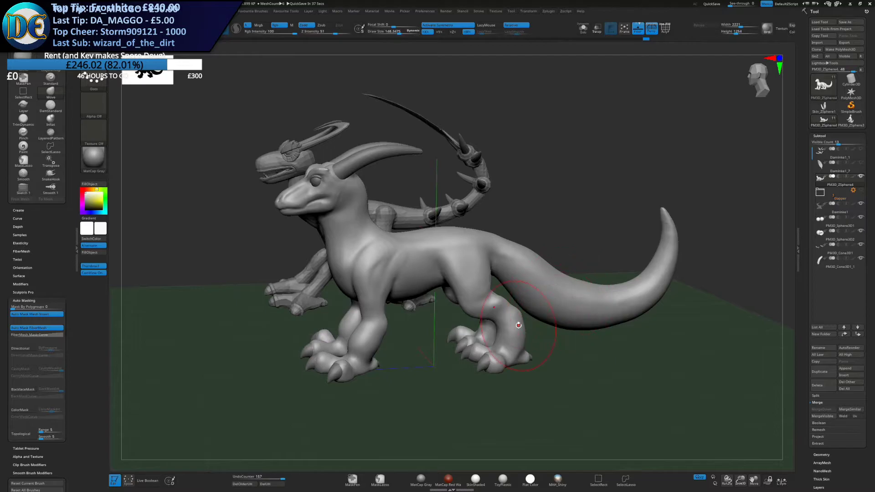
# Show and select the spikes subtool, reset its gizmo, and move the spikes onto the sculpted creature's tail
pyautogui.click(860, 150)
pyautogui.click(839, 154)
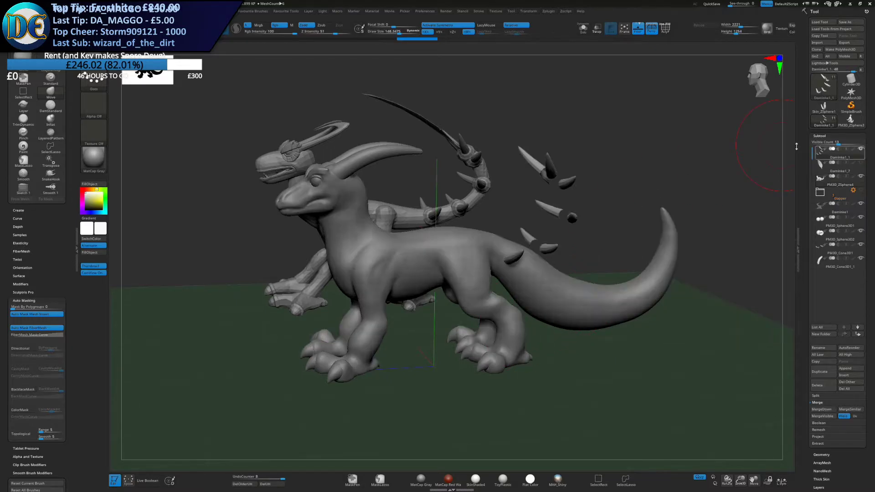
pyautogui.moveTo(738, 138); pyautogui.dragTo(605, 111)
pyautogui.press('w')
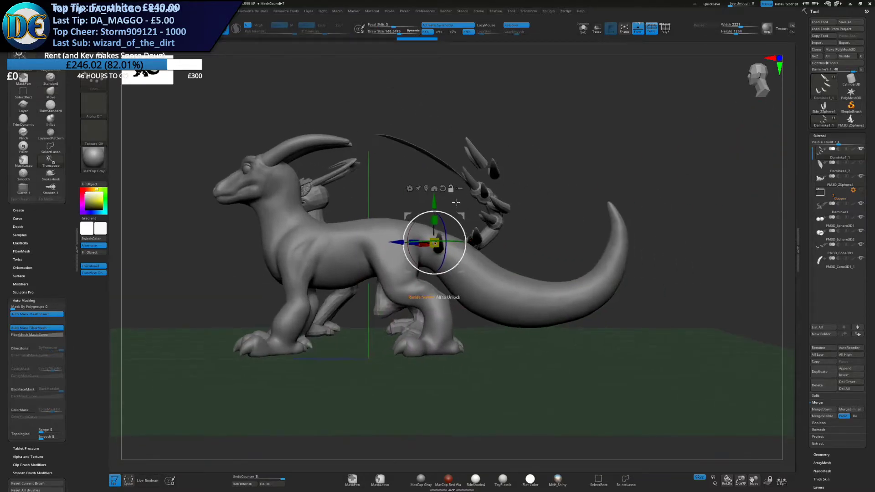
pyautogui.keyDown('alt'); pyautogui.click(443, 189); pyautogui.keyUp('alt')
pyautogui.keyDown('alt'); pyautogui.click(435, 190); pyautogui.keyUp('alt')
pyautogui.keyDown('alt'); pyautogui.moveTo(398, 202); pyautogui.dragTo(516, 287); pyautogui.keyUp('alt')
pyautogui.moveTo(491, 261)
pyautogui.mouseDown()
pyautogui.moveTo(525, 248)
pyautogui.moveTo(515, 220)
pyautogui.moveTo(480, 235)
pyautogui.mouseUp()
# Fit the paired spikes against both sides of the tail from above with a large, resized Move brush
pyautogui.press('q')
pyautogui.press('space')
pyautogui.press('s')
pyautogui.moveTo(465, 241)
pyautogui.mouseDown(button='right')
pyautogui.moveTo(477, 250)
pyautogui.moveTo(486, 307)
pyautogui.moveTo(477, 275)
pyautogui.moveTo(500, 269)
pyautogui.mouseUp(button='right')
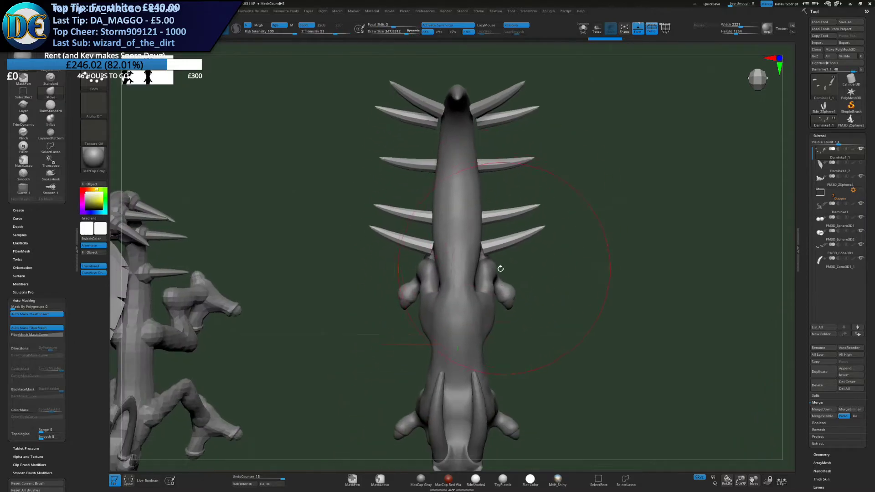
pyautogui.keyDown('shift'); pyautogui.moveTo(488, 251); pyautogui.dragTo(492, 246); pyautogui.keyUp('shift')
pyautogui.moveTo(498, 305)
pyautogui.keyDown('shift'); pyautogui.mouseDown(button='right')
pyautogui.moveTo(496, 287)
pyautogui.moveTo(471, 306)
pyautogui.moveTo(423, 273)
pyautogui.mouseUp(button='right'); pyautogui.keyUp('shift')
pyautogui.moveTo(464, 250)
pyautogui.mouseDown()
pyautogui.moveTo(473, 283)
pyautogui.moveTo(456, 292)
pyautogui.mouseUp()
pyautogui.press('s')
pyautogui.moveTo(528, 290)
pyautogui.mouseDown()
pyautogui.moveTo(530, 301)
pyautogui.moveTo(517, 310)
pyautogui.mouseUp()
pyautogui.moveTo(516, 311); pyautogui.dragTo(498, 317, button='right')
pyautogui.moveTo(505, 294); pyautogui.dragTo(513, 316)
# Nudge individual spikes along the tail with short Move brush strokes from several angles
pyautogui.moveTo(513, 316); pyautogui.dragTo(433, 214, button='right')
pyautogui.moveTo(434, 219); pyautogui.dragTo(413, 231)
pyautogui.moveTo(405, 195); pyautogui.dragTo(419, 185, button='right')
pyautogui.moveTo(412, 181); pyautogui.dragTo(407, 186)
pyautogui.moveTo(407, 186); pyautogui.dragTo(412, 160, button='right')
pyautogui.moveTo(412, 160); pyautogui.dragTo(407, 165)
pyautogui.moveTo(409, 169); pyautogui.dragTo(402, 172)
pyautogui.moveTo(402, 172)
pyautogui.mouseDown(button='right')
pyautogui.moveTo(338, 191)
pyautogui.moveTo(326, 207)
pyautogui.mouseUp(button='right')
pyautogui.moveTo(407, 199); pyautogui.dragTo(409, 179)
pyautogui.moveTo(371, 271); pyautogui.dragTo(427, 237, button='right')
pyautogui.moveTo(426, 237)
pyautogui.keyDown('alt'); pyautogui.mouseDown(button='right')
pyautogui.moveTo(489, 274)
pyautogui.moveTo(486, 251)
pyautogui.mouseUp(button='right'); pyautogui.keyUp('alt')
pyautogui.moveTo(487, 252); pyautogui.dragTo(440, 284, button='right')
pyautogui.moveTo(440, 285); pyautogui.dragTo(453, 269, button='right')
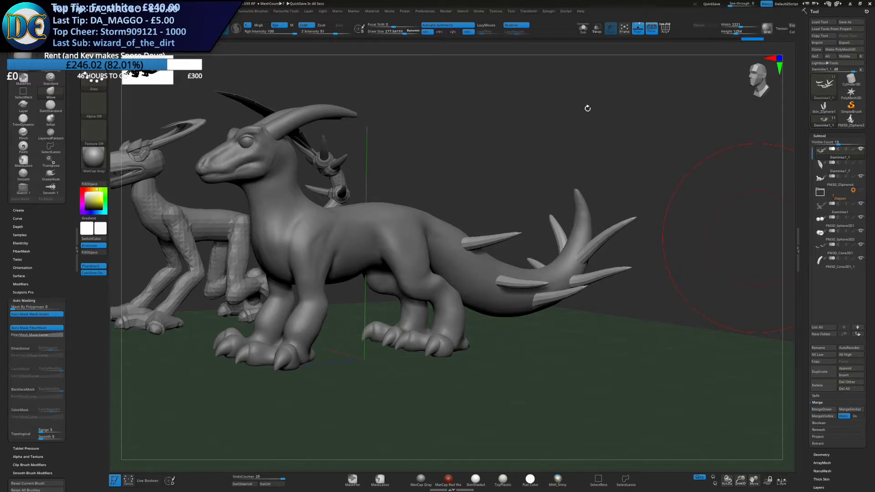
# View the blue creature drawing in the web browser and return to the sculpt
pyautogui.moveTo(874, 5); pyautogui.dragTo(430, 2)
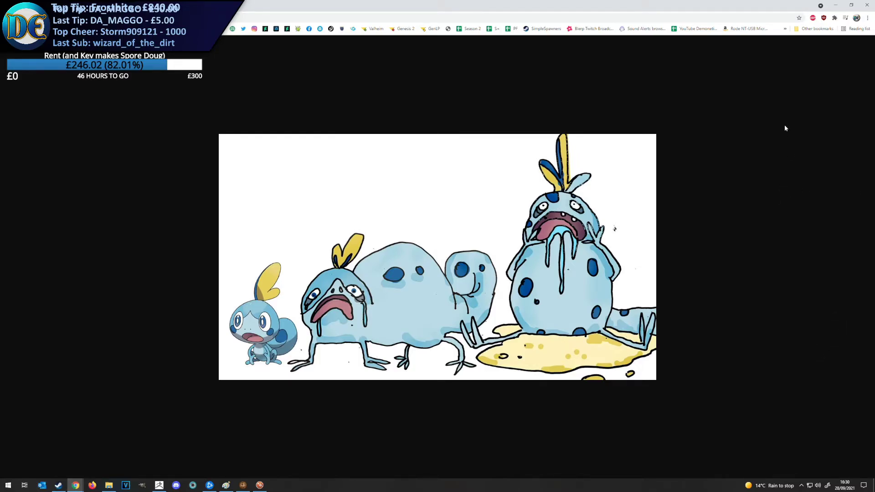
pyautogui.click(864, 6)
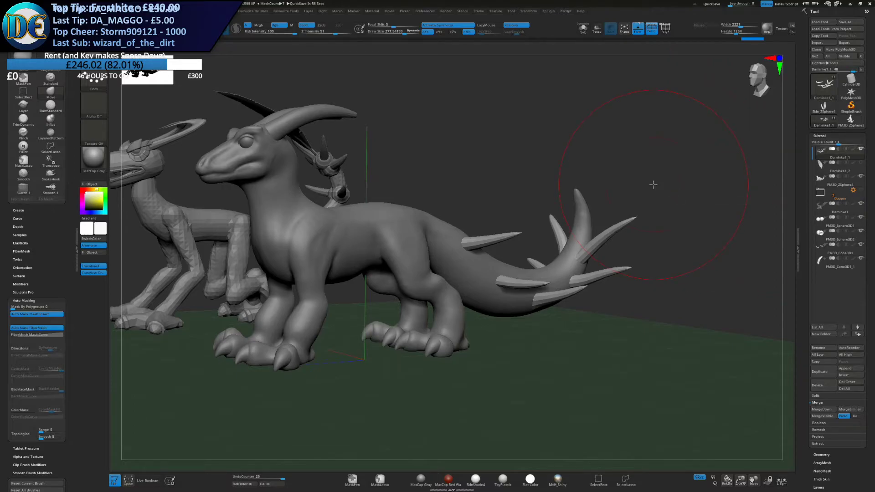
# Adjust the angle and spacing of the side spikes along the tail with a smaller Move brush
pyautogui.moveTo(653, 184); pyautogui.dragTo(627, 273, button='right')
pyautogui.rightClick(511, 287)
pyautogui.moveTo(462, 338); pyautogui.dragTo(471, 274, button='right')
pyautogui.press('s')
pyautogui.moveTo(471, 274); pyautogui.dragTo(469, 274)
pyautogui.moveTo(472, 314); pyautogui.dragTo(465, 289, button='right')
pyautogui.moveTo(469, 292); pyautogui.dragTo(474, 287)
pyautogui.moveTo(588, 300); pyautogui.dragTo(592, 297)
pyautogui.moveTo(479, 319); pyautogui.dragTo(464, 292, button='right')
pyautogui.moveTo(465, 291); pyautogui.dragTo(473, 291)
pyautogui.moveTo(506, 321); pyautogui.dragTo(503, 315)
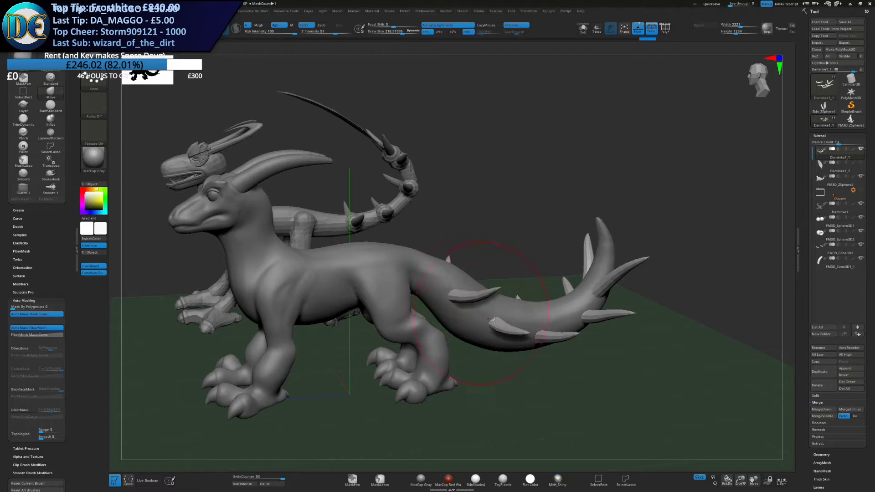
# Reposition the spikes from the tail's base to its tip so they follow the tail's curve
pyautogui.moveTo(465, 314); pyautogui.dragTo(490, 310, button='right')
pyautogui.moveTo(497, 291); pyautogui.dragTo(506, 305)
pyautogui.moveTo(515, 325); pyautogui.dragTo(522, 332)
pyautogui.moveTo(579, 371); pyautogui.dragTo(549, 365, button='right')
pyautogui.moveTo(554, 358); pyautogui.dragTo(554, 353)
pyautogui.moveTo(556, 278)
pyautogui.mouseDown(button='right')
pyautogui.moveTo(601, 298)
pyautogui.moveTo(517, 288)
pyautogui.moveTo(506, 260)
pyautogui.mouseUp(button='right')
pyautogui.moveTo(504, 274); pyautogui.dragTo(513, 269)
pyautogui.moveTo(523, 259)
pyautogui.mouseDown(button='right')
pyautogui.moveTo(501, 261)
pyautogui.moveTo(518, 260)
pyautogui.mouseUp(button='right')
pyautogui.press('s')
pyautogui.moveTo(525, 258); pyautogui.dragTo(524, 265)
pyautogui.moveTo(524, 266); pyautogui.dragTo(525, 248, button='right')
pyautogui.moveTo(525, 264); pyautogui.dragTo(544, 301)
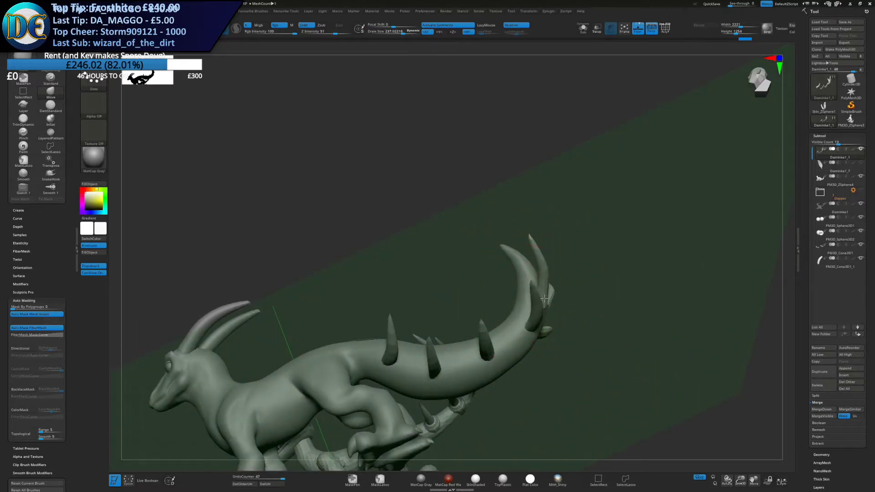
# Shift the tail-tip and middle spikes from below with the Move brush at varied sizes
pyautogui.moveTo(535, 297); pyautogui.dragTo(524, 297, button='right')
pyautogui.press('s')
pyautogui.moveTo(524, 297); pyautogui.dragTo(533, 297)
pyautogui.moveTo(533, 297); pyautogui.dragTo(512, 306, button='right')
pyautogui.moveTo(510, 307); pyautogui.dragTo(482, 353)
pyautogui.press('s')
pyautogui.press('s')
pyautogui.moveTo(482, 353); pyautogui.dragTo(431, 362, button='right')
pyautogui.press('s')
pyautogui.moveTo(465, 363); pyautogui.dragTo(460, 372)
pyautogui.moveTo(460, 372); pyautogui.dragTo(484, 408, button='right')
pyautogui.moveTo(498, 364)
pyautogui.mouseDown(button='right')
pyautogui.moveTo(514, 308)
pyautogui.moveTo(517, 336)
pyautogui.moveTo(492, 303)
pyautogui.moveTo(497, 321)
pyautogui.moveTo(479, 277)
pyautogui.moveTo(472, 309)
pyautogui.moveTo(455, 299)
pyautogui.moveTo(416, 313)
pyautogui.moveTo(410, 289)
pyautogui.mouseUp(button='right')
pyautogui.moveTo(365, 228)
pyautogui.mouseDown(button='right')
pyautogui.moveTo(428, 246)
pyautogui.moveTo(434, 234)
pyautogui.mouseUp(button='right')
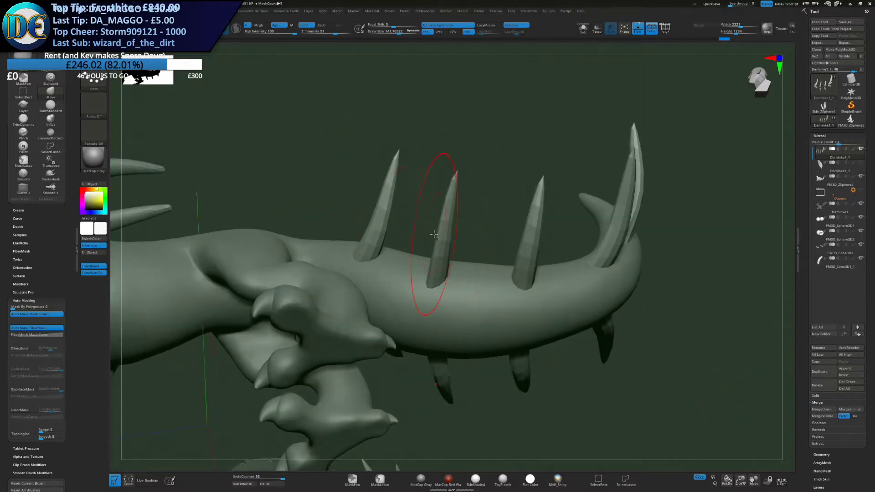
# Bend the shafts and tips of the tail spikes toward the end of the tail
pyautogui.moveTo(436, 231); pyautogui.dragTo(454, 228)
pyautogui.moveTo(455, 217); pyautogui.dragTo(463, 218)
pyautogui.moveTo(497, 219); pyautogui.dragTo(522, 231, button='right')
pyautogui.moveTo(528, 233); pyautogui.dragTo(545, 231)
pyautogui.moveTo(542, 210); pyautogui.dragTo(549, 210)
pyautogui.moveTo(455, 246); pyautogui.dragTo(381, 239, button='right')
pyautogui.moveTo(379, 231)
pyautogui.mouseDown()
pyautogui.moveTo(406, 182)
pyautogui.moveTo(401, 193)
pyautogui.mouseUp()
pyautogui.moveTo(417, 214); pyautogui.dragTo(564, 248, button='right')
pyautogui.moveTo(596, 227); pyautogui.dragTo(617, 214)
pyautogui.moveTo(616, 255)
pyautogui.mouseDown(button='right')
pyautogui.moveTo(588, 289)
pyautogui.moveTo(596, 256)
pyautogui.moveTo(622, 234)
pyautogui.moveTo(616, 201)
pyautogui.mouseUp(button='right')
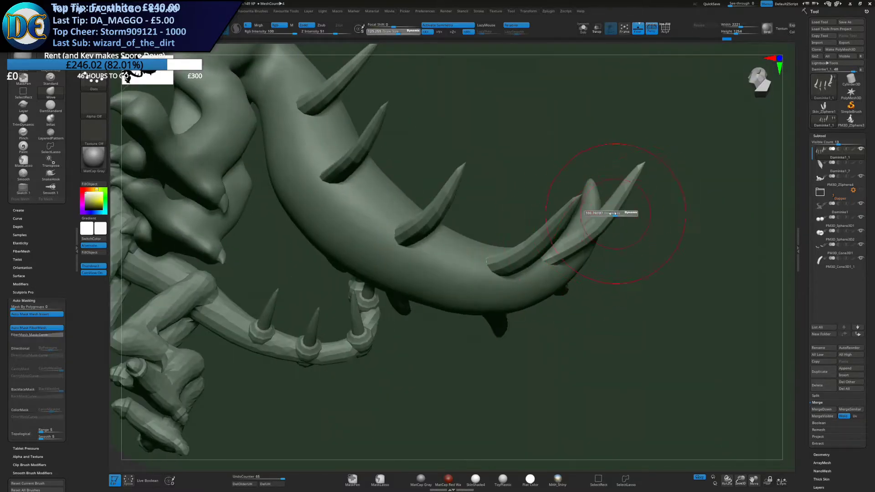
# Seat the bases of the spikes against the tail surface with an adjusted Move brush
pyautogui.moveTo(609, 209); pyautogui.dragTo(617, 211)
pyautogui.press(']')
pyautogui.press(']')
pyautogui.moveTo(575, 250); pyautogui.dragTo(579, 247)
pyautogui.press('s')
pyautogui.moveTo(484, 278); pyautogui.dragTo(490, 277)
pyautogui.moveTo(504, 268); pyautogui.dragTo(506, 274)
pyautogui.moveTo(405, 240); pyautogui.dragTo(407, 246)
pyautogui.moveTo(348, 182); pyautogui.dragTo(350, 188)
pyautogui.moveTo(351, 219)
pyautogui.mouseDown(button='right')
pyautogui.moveTo(358, 259)
pyautogui.moveTo(343, 222)
pyautogui.mouseUp(button='right')
pyautogui.keyDown('alt'); pyautogui.moveTo(342, 222); pyautogui.dragTo(463, 255, button='right'); pyautogui.keyUp('alt')
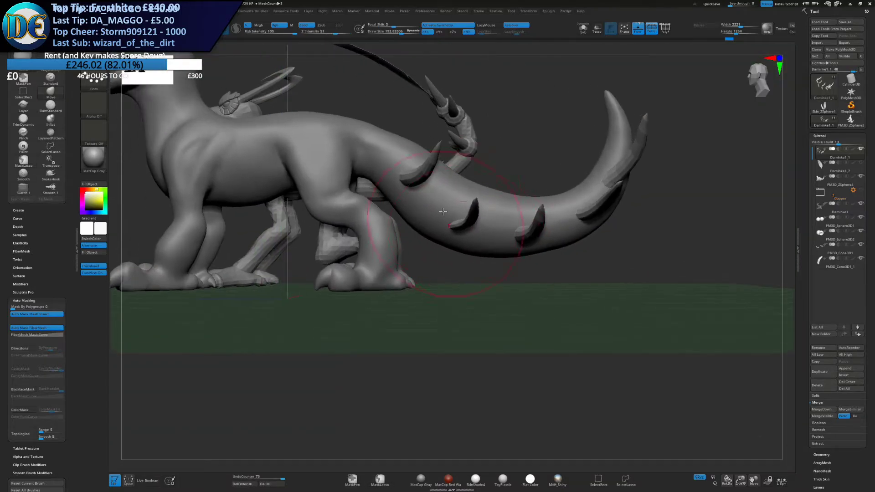
# Shift the spikes near the tail's base with the Move brush at varied sizes, working from several angles
pyautogui.moveTo(420, 179); pyautogui.dragTo(418, 180)
pyautogui.press('s')
pyautogui.click(430, 177)
pyautogui.moveTo(426, 175)
pyautogui.mouseDown(button='right')
pyautogui.moveTo(452, 179)
pyautogui.moveTo(441, 218)
pyautogui.moveTo(455, 314)
pyautogui.mouseUp(button='right')
pyautogui.press('s')
pyautogui.click(444, 218)
pyautogui.moveTo(424, 188); pyautogui.dragTo(421, 180)
pyautogui.press('s')
pyautogui.click(416, 181)
pyautogui.moveTo(415, 180); pyautogui.dragTo(430, 176, button='right')
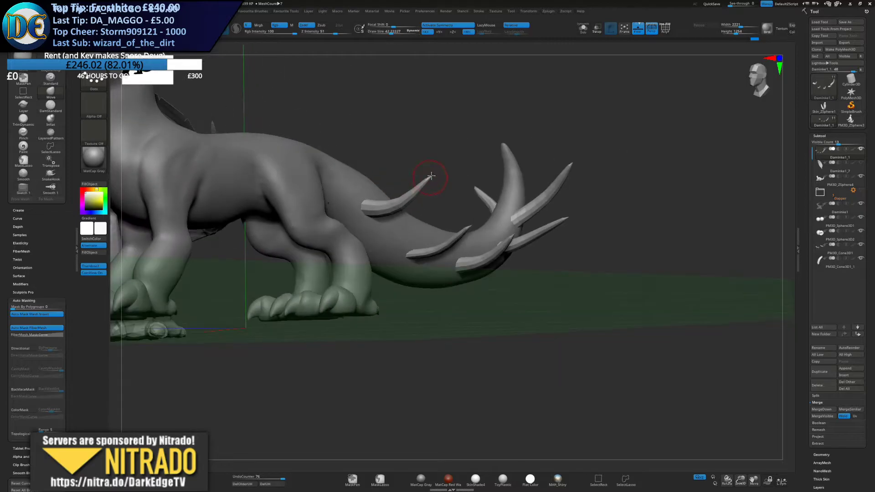
# Adjust the curve and tilt of the tail spikes with small and large Move brush strokes
pyautogui.moveTo(431, 174); pyautogui.dragTo(425, 175)
pyautogui.press('s')
pyautogui.click(423, 183)
pyautogui.press('s')
pyautogui.click(431, 184)
pyautogui.moveTo(420, 193)
pyautogui.mouseDown(button='right')
pyautogui.moveTo(420, 263)
pyautogui.moveTo(402, 233)
pyautogui.moveTo(476, 294)
pyautogui.mouseUp(button='right')
pyautogui.press('s')
pyautogui.click(481, 294)
pyautogui.moveTo(516, 271); pyautogui.dragTo(488, 262)
pyautogui.moveTo(487, 263)
pyautogui.mouseDown(button='right')
pyautogui.moveTo(462, 291)
pyautogui.moveTo(436, 251)
pyautogui.moveTo(430, 302)
pyautogui.mouseUp(button='right')
# Thicken the tail spikes using the Inflate brush with a draw size of 1000
pyautogui.press('b')
pyautogui.click(422, 312)
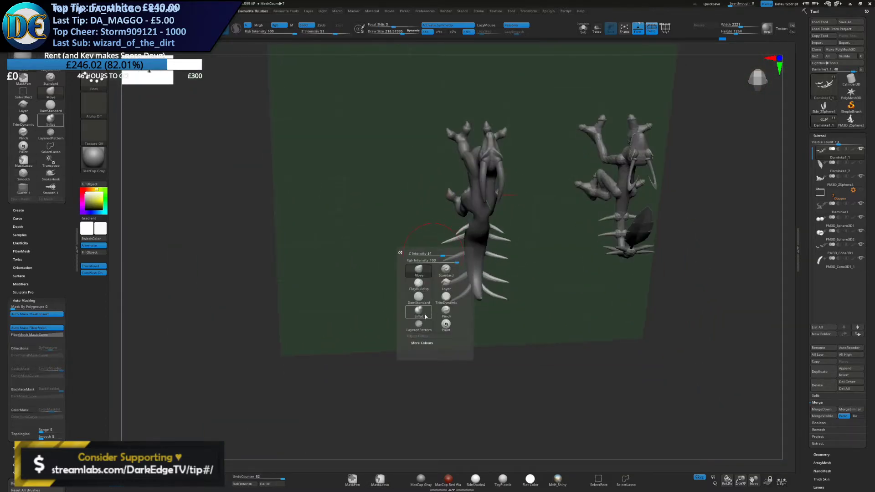
pyautogui.keyDown('ctrl'); pyautogui.moveTo(519, 243); pyautogui.dragTo(466, 292, button='right'); pyautogui.keyUp('ctrl')
pyautogui.press('s')
pyautogui.moveTo(474, 293); pyautogui.dragTo(494, 292)
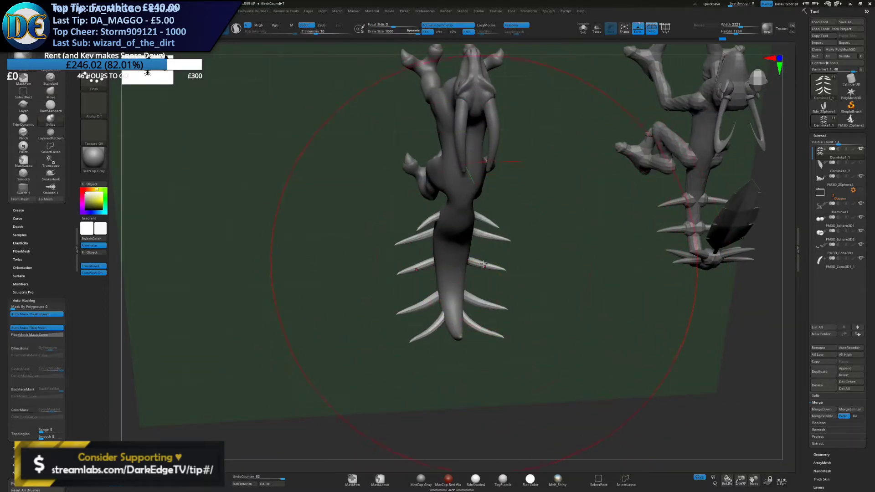
pyautogui.moveTo(484, 263)
pyautogui.mouseDown(button='right')
pyautogui.moveTo(486, 271)
pyautogui.moveTo(424, 254)
pyautogui.moveTo(474, 273)
pyautogui.moveTo(567, 271)
pyautogui.moveTo(524, 276)
pyautogui.moveTo(566, 280)
pyautogui.mouseUp(button='right')
# Select the creature's body and toggle the tail spikes' visibility to compare the silhouette with and without them
pyautogui.click(828, 175)
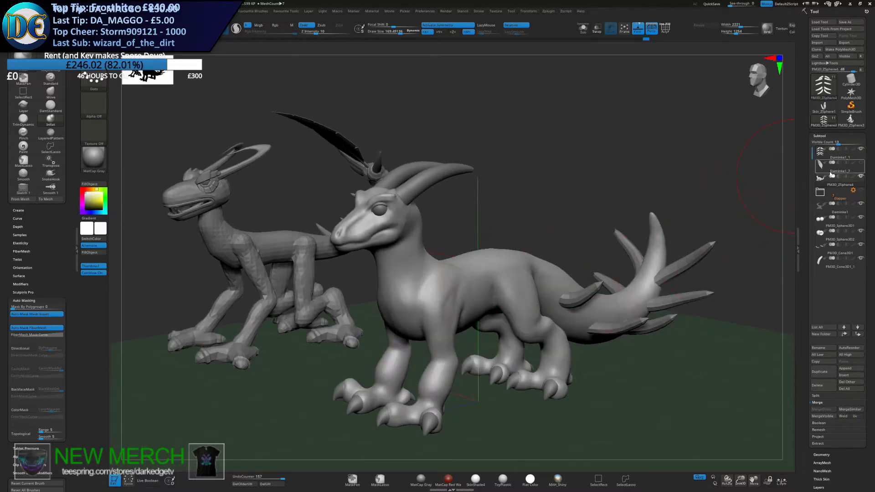
pyautogui.click(860, 149)
pyautogui.keyDown('alt'); pyautogui.moveTo(593, 290); pyautogui.dragTo(574, 258, button='right'); pyautogui.keyUp('alt')
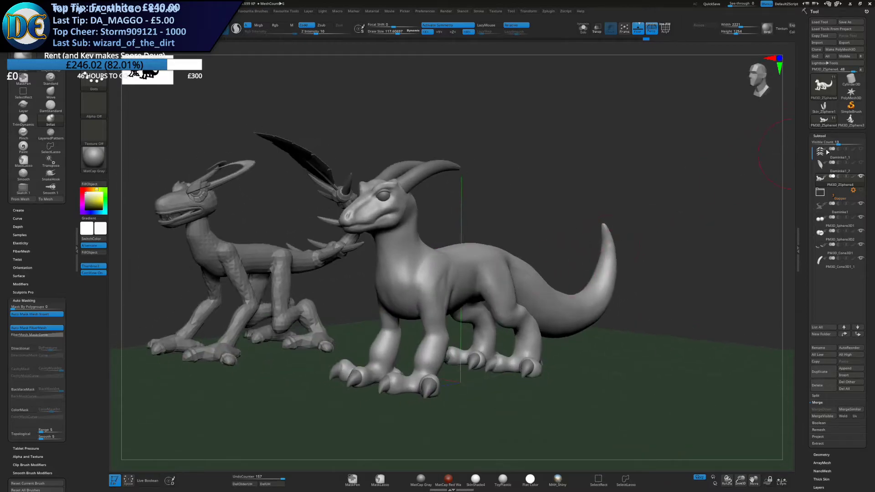
pyautogui.click(860, 149)
pyautogui.moveTo(515, 236); pyautogui.dragTo(490, 221, button='right')
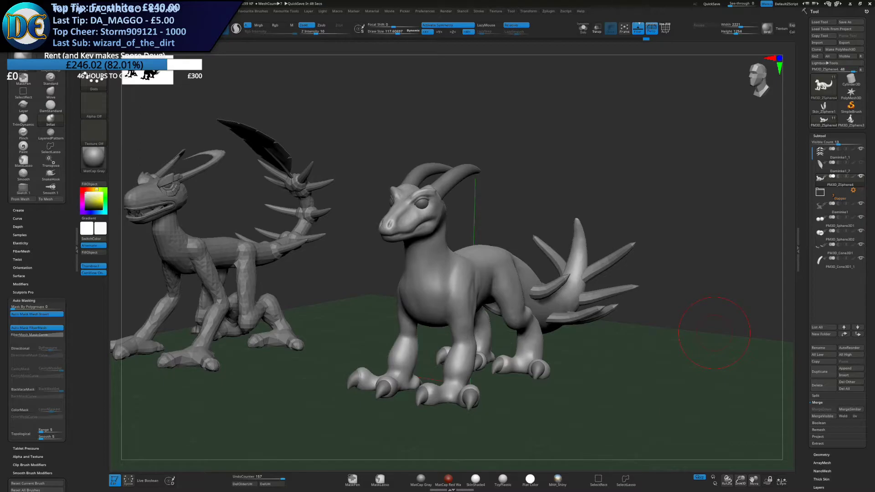
# Switch to the browser, compare the two armoured creature reference images, and return to ZBrush
pyautogui.hotkey('alt', 'Tab')
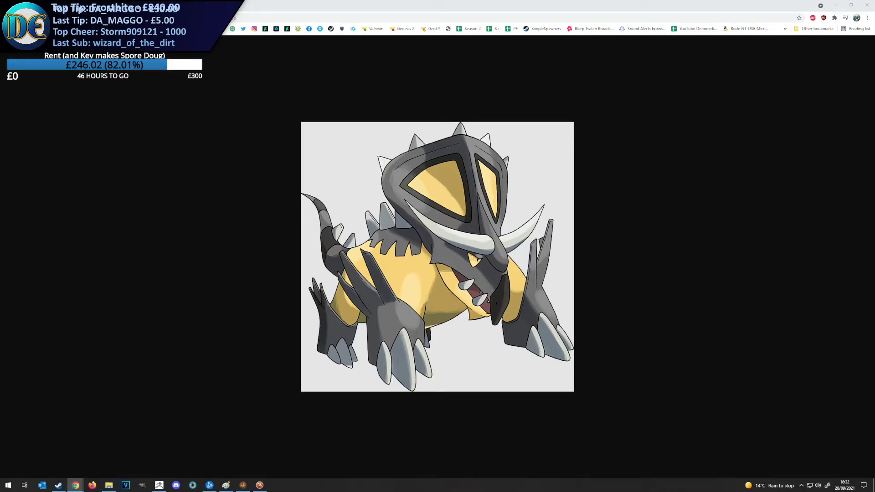
pyautogui.click(173, 5)
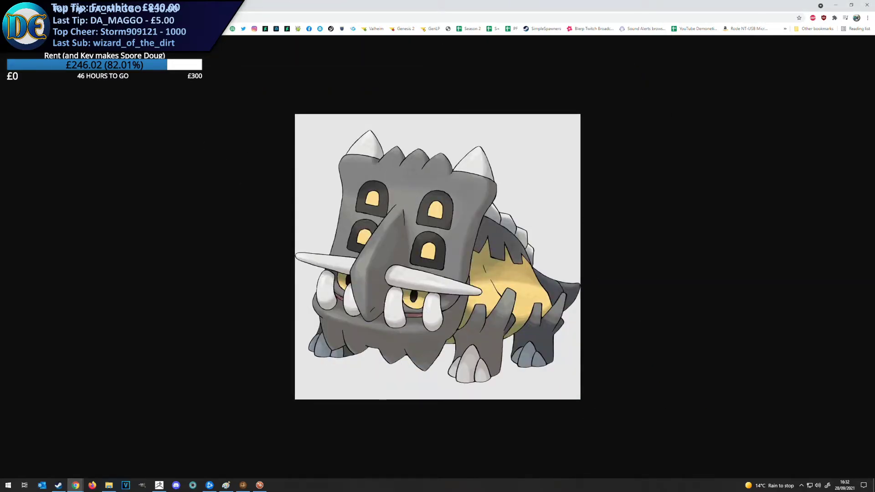
pyautogui.click(182, 6)
pyautogui.click(178, 5)
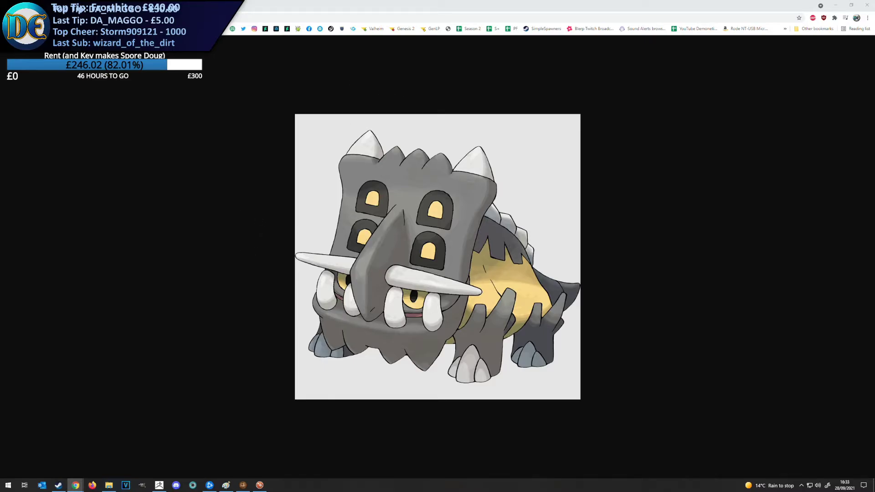
pyautogui.click(200, 5)
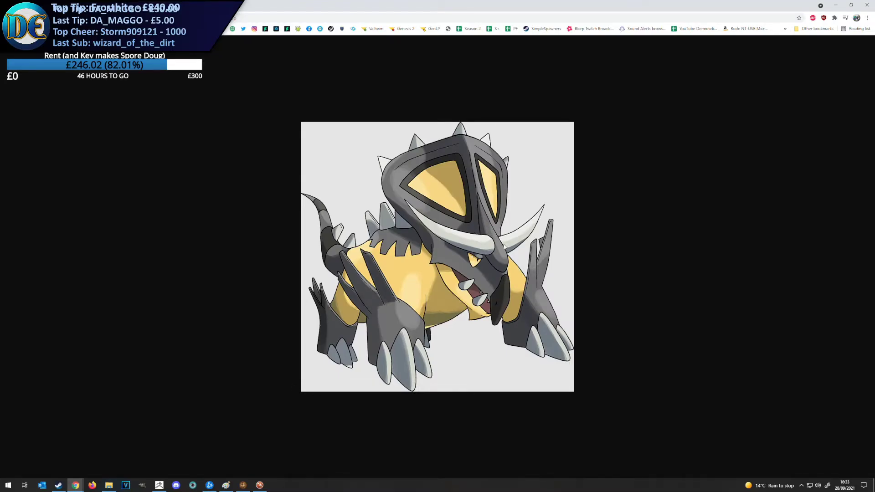
pyautogui.click(201, 6)
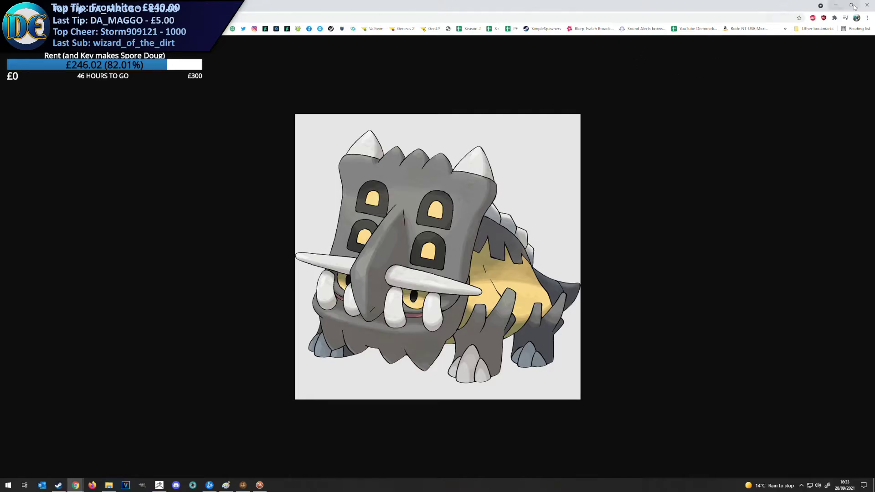
pyautogui.click(867, 5)
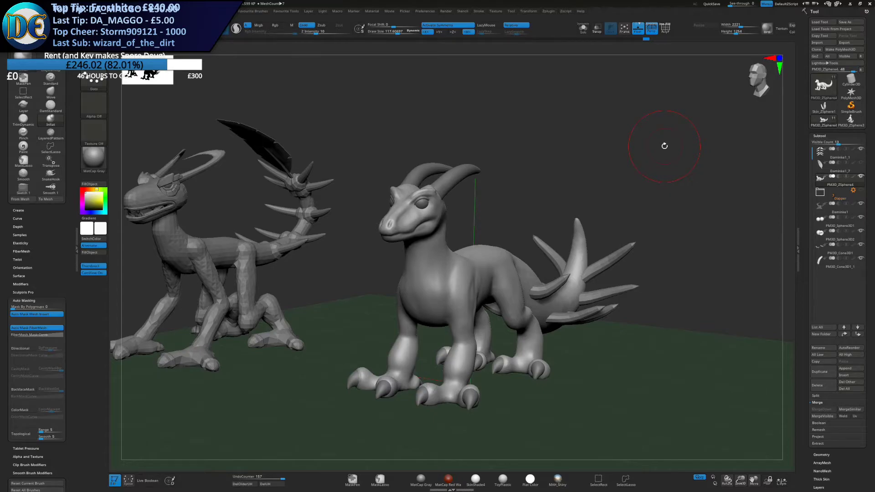
# Select the tail spikes, adjust the DynaMesh resolution and remesh them
pyautogui.moveTo(515, 256); pyautogui.dragTo(500, 289, button='right')
pyautogui.keyDown('alt'); pyautogui.click(500, 289); pyautogui.keyUp('alt')
pyautogui.moveTo(499, 242); pyautogui.dragTo(493, 281, button='right')
pyautogui.rightClick(495, 284)
pyautogui.moveTo(525, 258); pyautogui.dragTo(527, 264, button='right')
pyautogui.press('2')
pyautogui.click(514, 291)
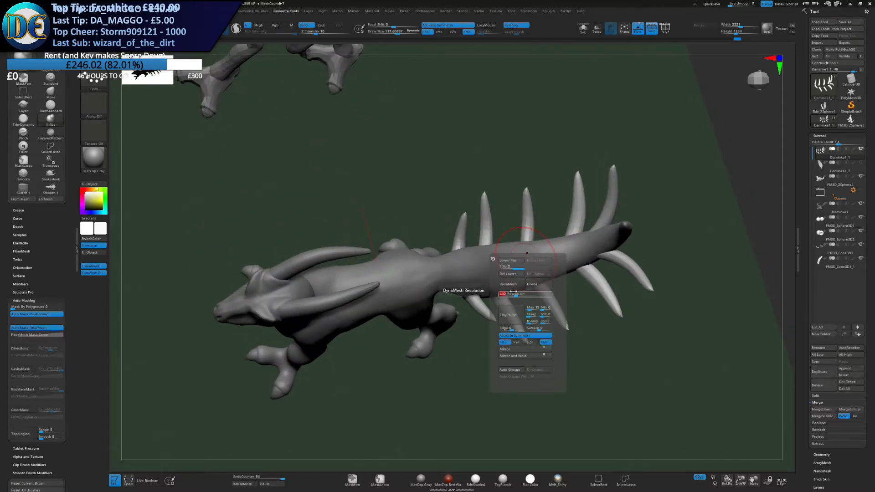
pyautogui.click(509, 287)
pyautogui.click(491, 299)
# Shift the spikes near the tail's tip using the Move brush with a larger draw size
pyautogui.press('s')
pyautogui.moveTo(524, 270); pyautogui.dragTo(579, 275)
pyautogui.keyDown('shift'); pyautogui.moveTo(575, 292); pyautogui.dragTo(553, 260, button='right'); pyautogui.keyUp('shift')
pyautogui.press('s')
pyautogui.moveTo(549, 261); pyautogui.dragTo(554, 262)
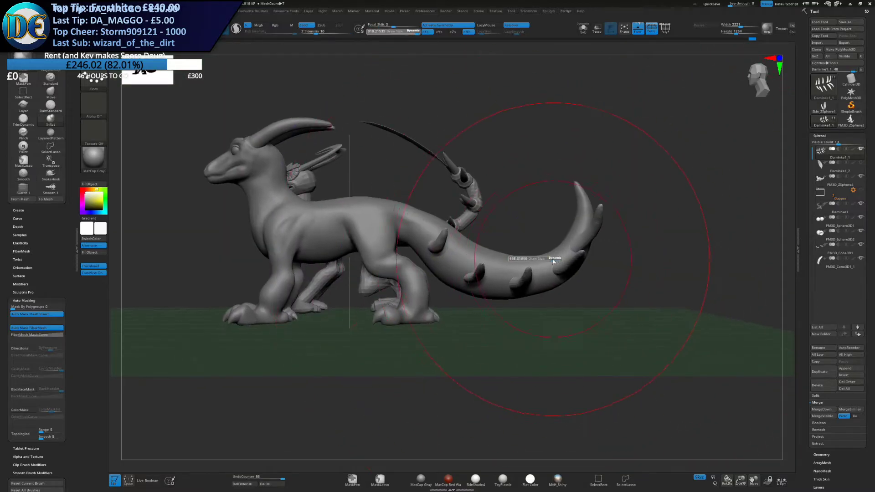
pyautogui.press('1')
pyautogui.click(541, 275)
pyautogui.press('s')
pyautogui.moveTo(599, 230); pyautogui.dragTo(583, 233)
pyautogui.moveTo(610, 238)
pyautogui.mouseDown(button='right')
pyautogui.moveTo(621, 248)
pyautogui.moveTo(586, 257)
pyautogui.mouseUp(button='right')
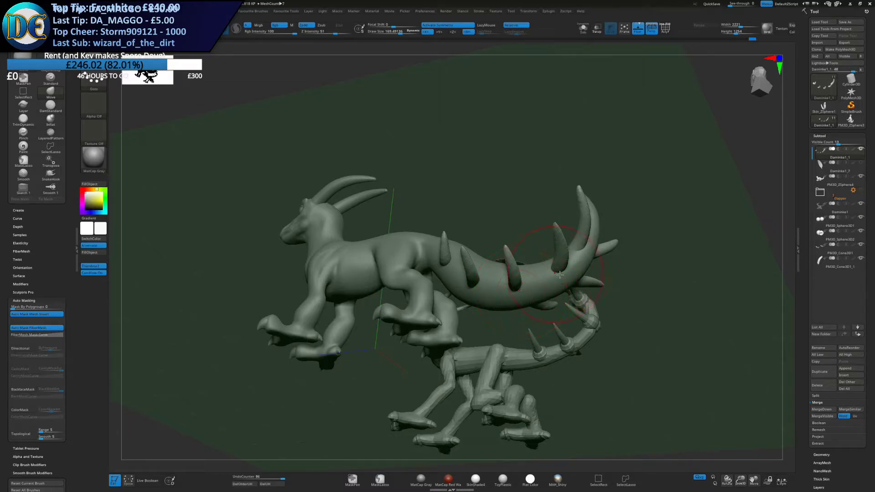
# Reposition the middle and base spikes from below with the Move brush so they follow the tail's side
pyautogui.moveTo(578, 247)
pyautogui.mouseDown()
pyautogui.moveTo(588, 229)
pyautogui.moveTo(582, 209)
pyautogui.moveTo(506, 207)
pyautogui.moveTo(528, 221)
pyautogui.moveTo(480, 219)
pyautogui.mouseUp()
pyautogui.press('s')
pyautogui.press('s')
pyautogui.moveTo(448, 269); pyautogui.dragTo(462, 272)
pyautogui.moveTo(494, 261)
pyautogui.mouseDown()
pyautogui.moveTo(519, 266)
pyautogui.moveTo(490, 268)
pyautogui.moveTo(440, 301)
pyautogui.mouseUp()
pyautogui.press('s')
pyautogui.moveTo(385, 296); pyautogui.dragTo(380, 293)
pyautogui.press('s')
pyautogui.moveTo(318, 275); pyautogui.dragTo(362, 285)
pyautogui.moveTo(347, 277)
pyautogui.mouseDown()
pyautogui.moveTo(334, 286)
pyautogui.moveTo(362, 304)
pyautogui.mouseUp()
pyautogui.press('s')
pyautogui.press('s')
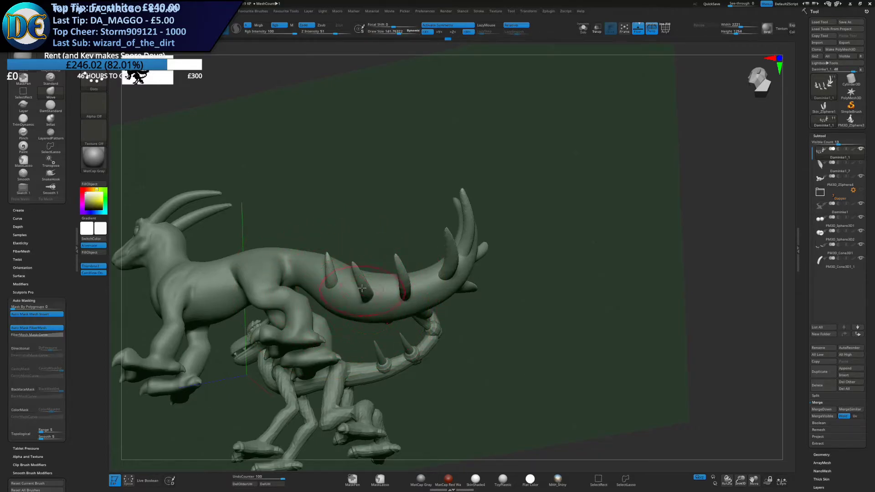
pyautogui.moveTo(423, 296); pyautogui.dragTo(404, 343, button='right')
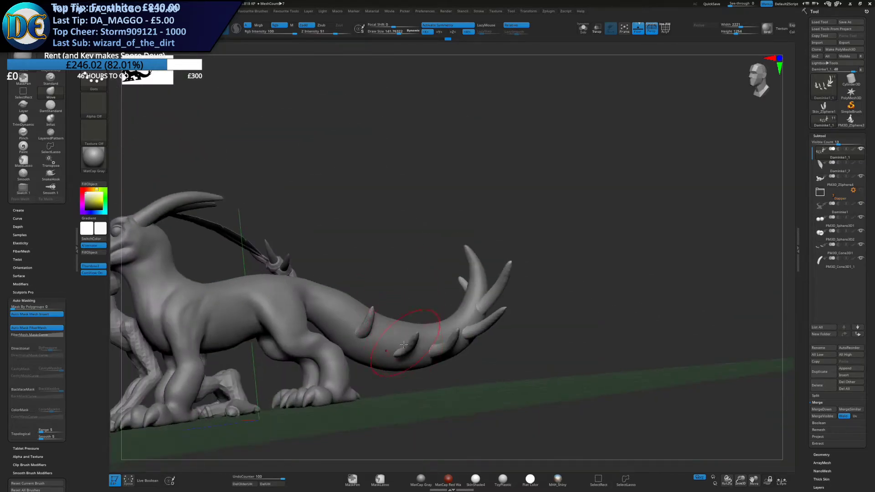
# Thicken individual tail spikes along their shafts with the Inflate brush
pyautogui.moveTo(472, 271)
pyautogui.mouseDown(button='right')
pyautogui.moveTo(437, 246)
pyautogui.moveTo(386, 267)
pyautogui.mouseUp(button='right')
pyautogui.press('space')
pyautogui.click(377, 319)
pyautogui.click(376, 325)
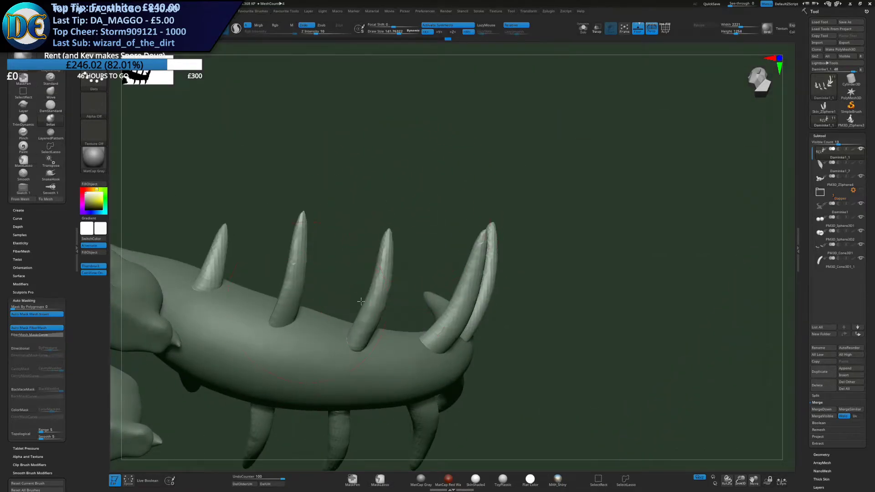
pyautogui.keyDown('alt'); pyautogui.moveTo(285, 343); pyautogui.dragTo(415, 262, button='right'); pyautogui.keyUp('alt')
pyautogui.press('s')
pyautogui.moveTo(415, 262); pyautogui.dragTo(419, 262)
pyautogui.moveTo(419, 262); pyautogui.dragTo(425, 236, button='right')
pyautogui.moveTo(425, 232); pyautogui.dragTo(430, 213)
pyautogui.moveTo(456, 273)
pyautogui.mouseDown(button='right')
pyautogui.moveTo(516, 255)
pyautogui.moveTo(505, 268)
pyautogui.mouseUp(button='right')
pyautogui.moveTo(503, 268); pyautogui.dragTo(509, 250)
pyautogui.moveTo(601, 281); pyautogui.dragTo(610, 265)
# Reshape the two spikes nearest the tail's base with the Move brush at varied sizes
pyautogui.moveTo(383, 244)
pyautogui.mouseDown(button='right')
pyautogui.moveTo(368, 237)
pyautogui.moveTo(390, 233)
pyautogui.mouseUp(button='right')
pyautogui.press('b')
pyautogui.click(357, 262)
pyautogui.press('s')
pyautogui.moveTo(390, 233); pyautogui.dragTo(387, 233)
pyautogui.moveTo(373, 223)
pyautogui.mouseDown()
pyautogui.moveTo(375, 237)
pyautogui.moveTo(386, 218)
pyautogui.mouseUp()
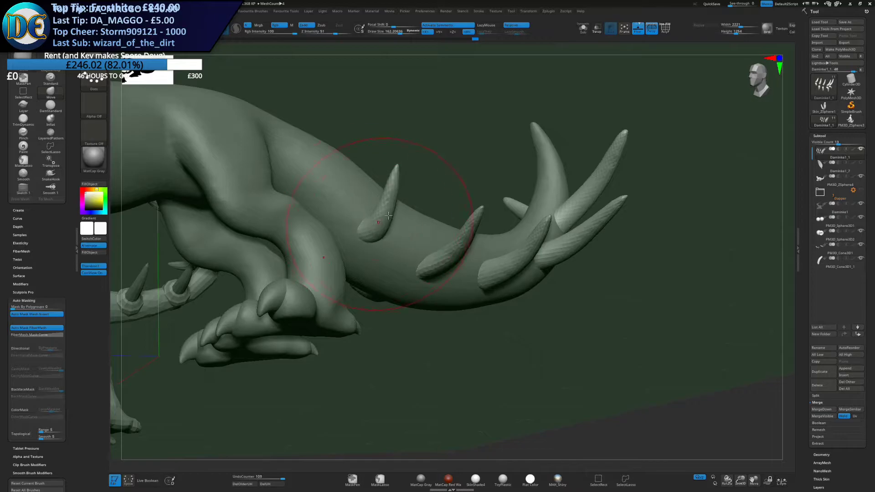
pyautogui.moveTo(385, 218); pyautogui.dragTo(381, 233, button='right')
pyautogui.moveTo(397, 218); pyautogui.dragTo(393, 218)
pyautogui.press('s')
pyautogui.moveTo(459, 275); pyautogui.dragTo(450, 275)
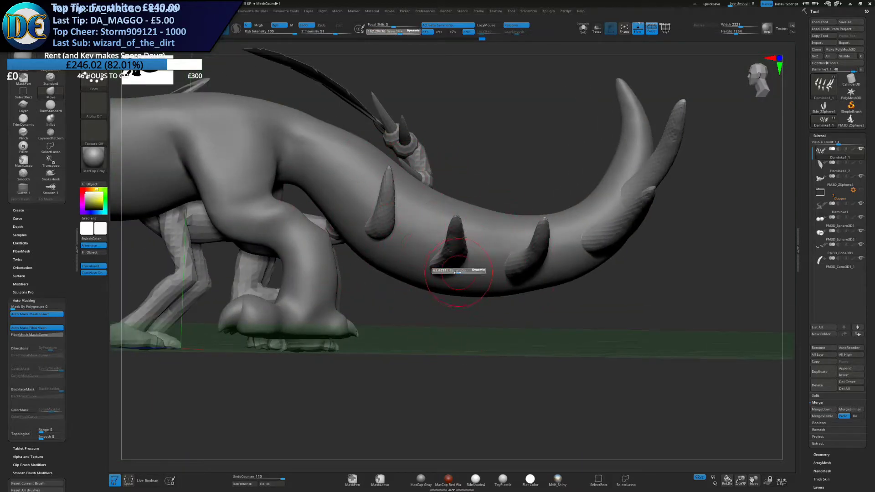
pyautogui.moveTo(455, 283); pyautogui.dragTo(469, 269, button='right')
pyautogui.moveTo(465, 271); pyautogui.dragTo(456, 257)
pyautogui.moveTo(455, 260); pyautogui.dragTo(456, 252, button='right')
# Taper the second spike and its neighbours with the Pinch brush
pyautogui.press('space')
pyautogui.click(469, 310)
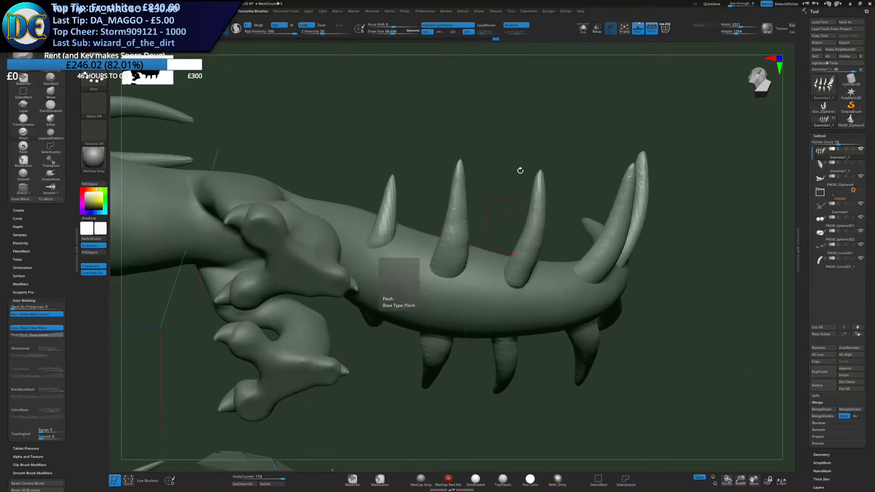
pyautogui.moveTo(519, 182); pyautogui.dragTo(503, 198, button='right')
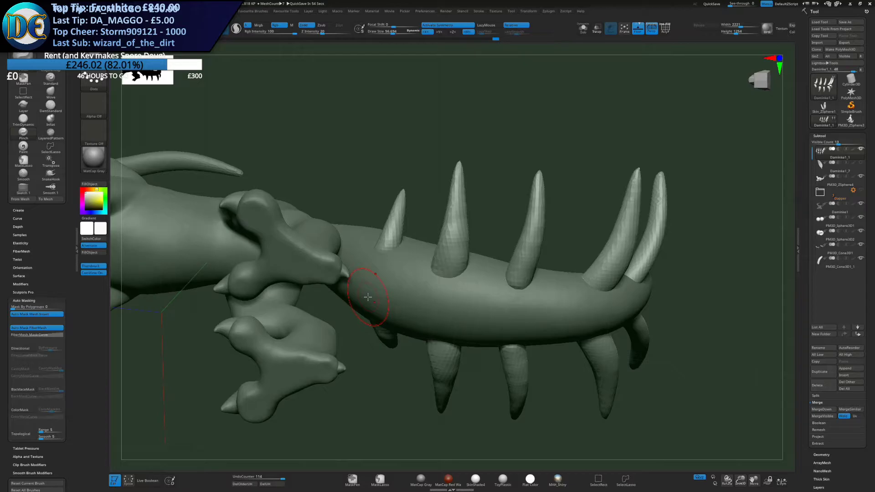
pyautogui.moveTo(429, 224)
pyautogui.keyDown('alt'); pyautogui.mouseDown()
pyautogui.moveTo(387, 276)
pyautogui.moveTo(421, 318)
pyautogui.mouseUp(); pyautogui.keyUp('alt')
pyautogui.press('s')
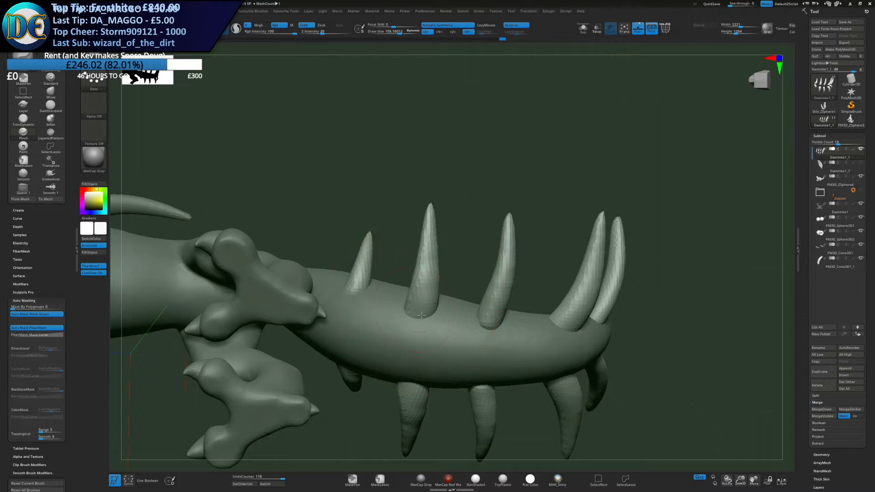
pyautogui.moveTo(467, 283)
pyautogui.mouseDown()
pyautogui.moveTo(485, 273)
pyautogui.moveTo(494, 314)
pyautogui.mouseUp()
# Refine the shafts and bases of the middle spikes with another sculpting brush at varied sizes
pyautogui.press('b')
pyautogui.click(509, 360)
pyautogui.moveTo(529, 274); pyautogui.dragTo(508, 257)
pyautogui.moveTo(507, 296); pyautogui.dragTo(505, 299)
pyautogui.moveTo(512, 262); pyautogui.dragTo(517, 254)
pyautogui.press('s')
pyautogui.moveTo(472, 291); pyautogui.dragTo(478, 291)
pyautogui.press('s')
pyautogui.click(439, 279)
pyautogui.moveTo(429, 280); pyautogui.dragTo(440, 278)
pyautogui.moveTo(439, 243); pyautogui.dragTo(448, 242)
pyautogui.moveTo(505, 269); pyautogui.dragTo(509, 273)
# Touch up the spikes nearest the tail's base, switching brushes and ending with the Move brush
pyautogui.press('b')
pyautogui.click(496, 345)
pyautogui.moveTo(440, 262); pyautogui.dragTo(416, 207, button='right')
pyautogui.moveTo(409, 216); pyautogui.dragTo(423, 186)
pyautogui.press('b')
pyautogui.moveTo(391, 293)
pyautogui.mouseDown(button='right')
pyautogui.moveTo(383, 330)
pyautogui.moveTo(390, 289)
pyautogui.mouseUp(button='right')
pyautogui.click(366, 313)
pyautogui.moveTo(391, 264); pyautogui.dragTo(396, 267)
# Pull the tail spikes into alignment from the side and from above with the Move brush
pyautogui.moveTo(385, 303)
pyautogui.mouseDown(button='right')
pyautogui.moveTo(377, 273)
pyautogui.moveTo(363, 304)
pyautogui.moveTo(319, 259)
pyautogui.moveTo(322, 223)
pyautogui.mouseUp(button='right')
pyautogui.moveTo(319, 217); pyautogui.dragTo(336, 221)
pyautogui.press('s')
pyautogui.moveTo(419, 224); pyautogui.dragTo(416, 225)
pyautogui.moveTo(414, 232); pyautogui.dragTo(406, 243, button='right')
pyautogui.moveTo(399, 235); pyautogui.dragTo(379, 222)
pyautogui.moveTo(380, 223); pyautogui.dragTo(434, 302, button='right')
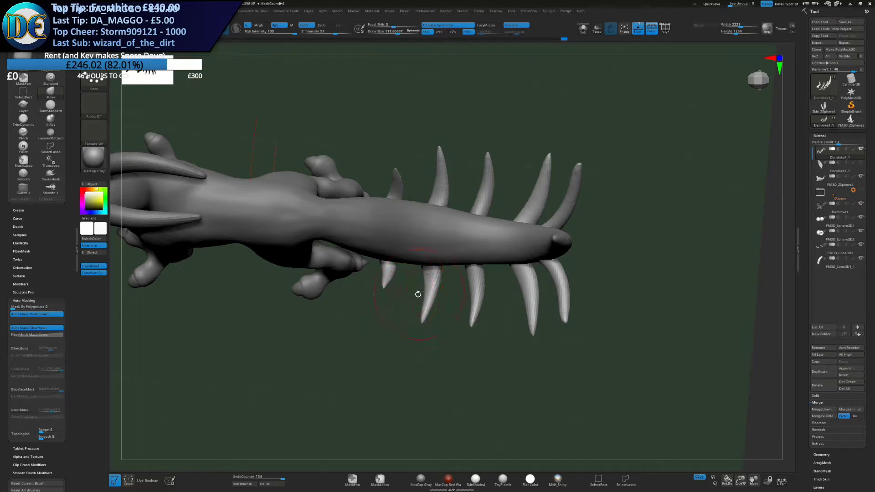
pyautogui.moveTo(416, 280); pyautogui.dragTo(408, 255)
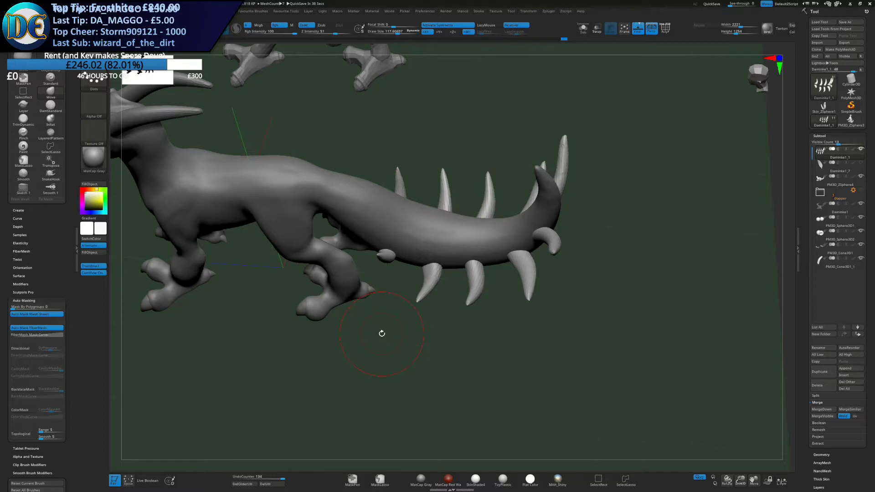
# Fine-tune how the spikes sit against the tail with short Move brush strokes at adjusted sizes
pyautogui.moveTo(334, 312); pyautogui.dragTo(336, 283, button='right')
pyautogui.rightClick(336, 291)
pyautogui.moveTo(421, 205)
pyautogui.keyDown('ctrl'); pyautogui.mouseDown(button='right')
pyautogui.moveTo(399, 282)
pyautogui.moveTo(392, 289)
pyautogui.moveTo(378, 280)
pyautogui.mouseUp(button='right'); pyautogui.keyUp('ctrl')
pyautogui.press('s')
pyautogui.moveTo(368, 271); pyautogui.dragTo(387, 252)
pyautogui.moveTo(388, 250); pyautogui.dragTo(393, 252)
pyautogui.moveTo(398, 286); pyautogui.dragTo(399, 259, button='right')
pyautogui.press('s')
pyautogui.moveTo(402, 256); pyautogui.dragTo(399, 257)
pyautogui.moveTo(397, 259)
pyautogui.mouseDown(button='right')
pyautogui.moveTo(405, 231)
pyautogui.moveTo(449, 191)
pyautogui.mouseUp(button='right')
pyautogui.moveTo(481, 158); pyautogui.dragTo(479, 154)
pyautogui.moveTo(480, 159)
pyautogui.mouseDown(button='right')
pyautogui.moveTo(482, 225)
pyautogui.moveTo(515, 240)
pyautogui.moveTo(529, 227)
pyautogui.mouseUp(button='right')
pyautogui.press('s')
pyautogui.moveTo(532, 224); pyautogui.dragTo(528, 223)
# Mask every spike except the second pair from the tail's base and bring up the transform gizmo for them
pyautogui.keyDown('alt'); pyautogui.moveTo(533, 223); pyautogui.dragTo(469, 269, button='right'); pyautogui.keyUp('alt')
pyautogui.keyDown('ctrl'); pyautogui.moveTo(510, 213); pyautogui.dragTo(501, 272); pyautogui.keyUp('ctrl')
pyautogui.keyDown('ctrl'); pyautogui.click(522, 276); pyautogui.keyUp('ctrl')
pyautogui.moveTo(507, 293); pyautogui.dragTo(471, 287, button='right')
pyautogui.press('w')
pyautogui.moveTo(525, 260); pyautogui.dragTo(588, 200, button='right')
pyautogui.click(567, 118)
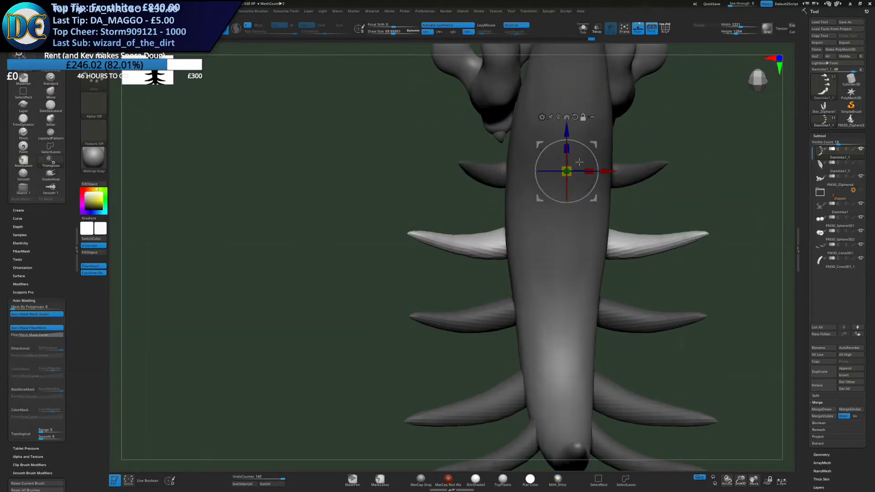
# Shift and rotate the unmasked second pair of spikes with the gizmo so they sit properly against the tail
pyautogui.keyDown('alt'); pyautogui.moveTo(594, 145); pyautogui.dragTo(536, 215); pyautogui.keyUp('alt')
pyautogui.keyDown('shift'); pyautogui.moveTo(535, 234); pyautogui.dragTo(575, 184, button='right'); pyautogui.keyUp('shift')
pyautogui.keyDown('alt'); pyautogui.moveTo(521, 132); pyautogui.dragTo(533, 283); pyautogui.keyUp('alt')
pyautogui.keyDown('alt'); pyautogui.moveTo(552, 267); pyautogui.dragTo(472, 299, button='right'); pyautogui.keyUp('alt')
pyautogui.moveTo(583, 369); pyautogui.dragTo(591, 320, button='right')
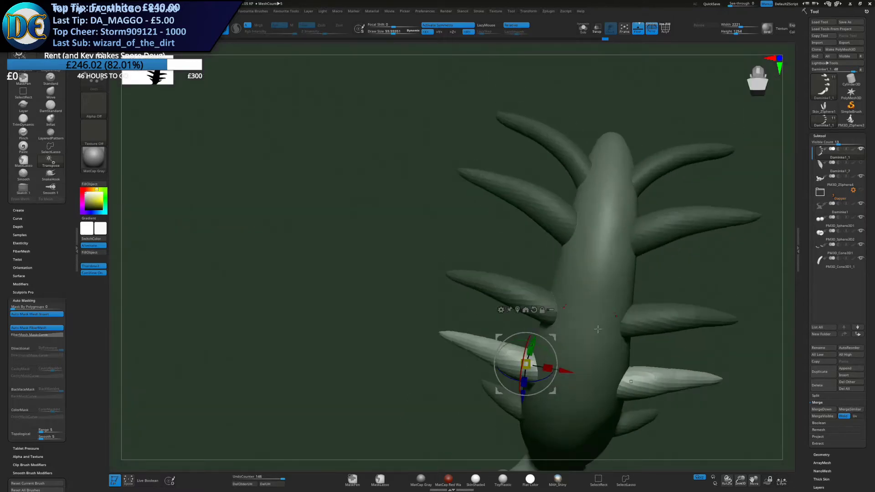
pyautogui.moveTo(569, 374); pyautogui.dragTo(575, 375)
pyautogui.moveTo(554, 370); pyautogui.dragTo(595, 404, button='right')
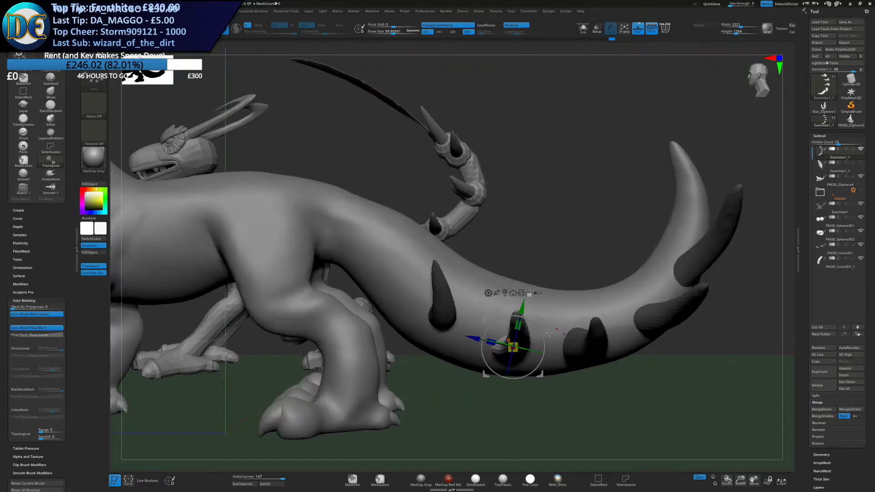
# Fine-tune the second spike pair's placement and tilt in side view, and clear the mask
pyautogui.keyDown('alt'); pyautogui.moveTo(518, 347); pyautogui.dragTo(564, 286, button='right'); pyautogui.keyUp('alt')
pyautogui.moveTo(585, 296); pyautogui.dragTo(583, 302)
pyautogui.moveTo(567, 264); pyautogui.dragTo(564, 292)
pyautogui.press('q')
pyautogui.moveTo(588, 269)
pyautogui.keyDown('alt'); pyautogui.mouseDown(button='right')
pyautogui.moveTo(514, 281)
pyautogui.moveTo(504, 365)
pyautogui.moveTo(507, 325)
pyautogui.moveTo(479, 381)
pyautogui.mouseUp(button='right'); pyautogui.keyUp('alt')
pyautogui.keyDown('ctrl'); pyautogui.moveTo(474, 379); pyautogui.dragTo(487, 392); pyautogui.keyUp('ctrl')
# Mask every spike except the pair nearest the tail's base and place the transform gizmo on that pair
pyautogui.moveTo(470, 328); pyautogui.dragTo(436, 176, button='right')
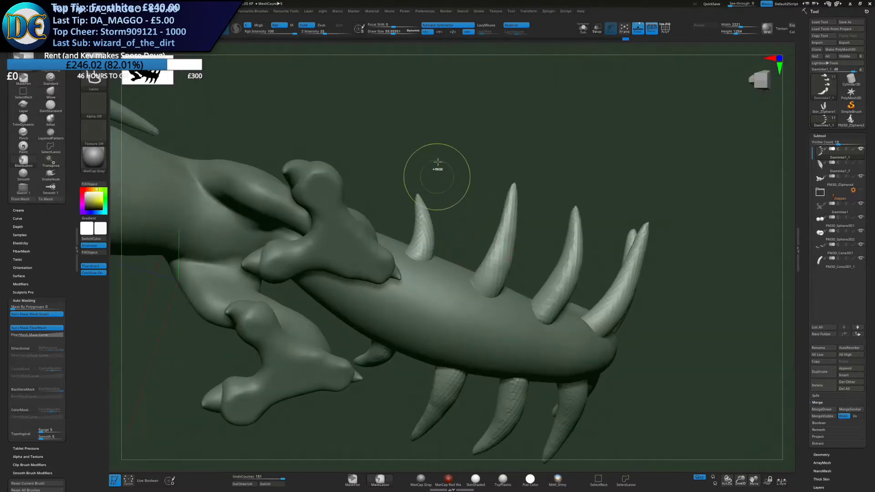
pyautogui.moveTo(446, 153)
pyautogui.keyDown('ctrl'); pyautogui.mouseDown()
pyautogui.moveTo(401, 287)
pyautogui.moveTo(447, 265)
pyautogui.mouseUp(); pyautogui.keyUp('ctrl')
pyautogui.keyDown('ctrl'); pyautogui.click(471, 226); pyautogui.keyUp('ctrl')
pyautogui.moveTo(471, 227); pyautogui.dragTo(479, 297, button='right')
pyautogui.press('w')
pyautogui.keyDown('alt'); pyautogui.click(495, 237); pyautogui.keyUp('alt')
pyautogui.keyDown('alt'); pyautogui.click(479, 238); pyautogui.keyUp('alt')
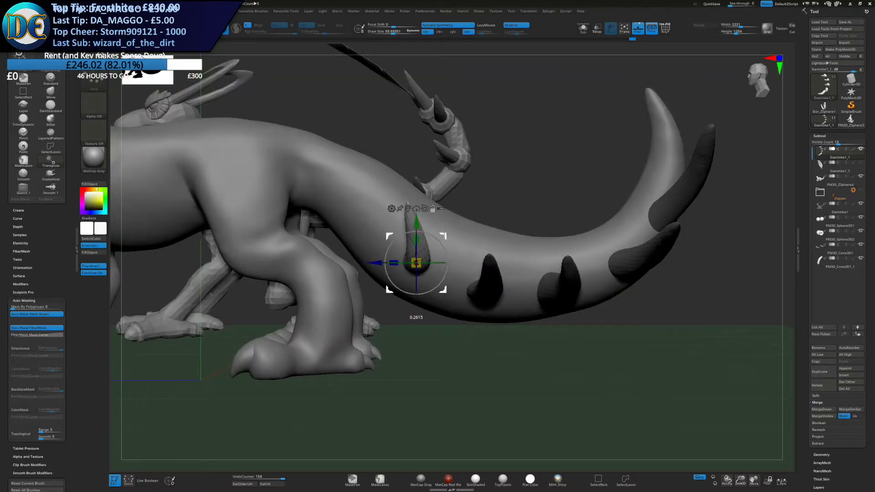
# Move and rotate the spike pair nearest the tail's base so it angles outward from the tail
pyautogui.moveTo(452, 247); pyautogui.dragTo(449, 243)
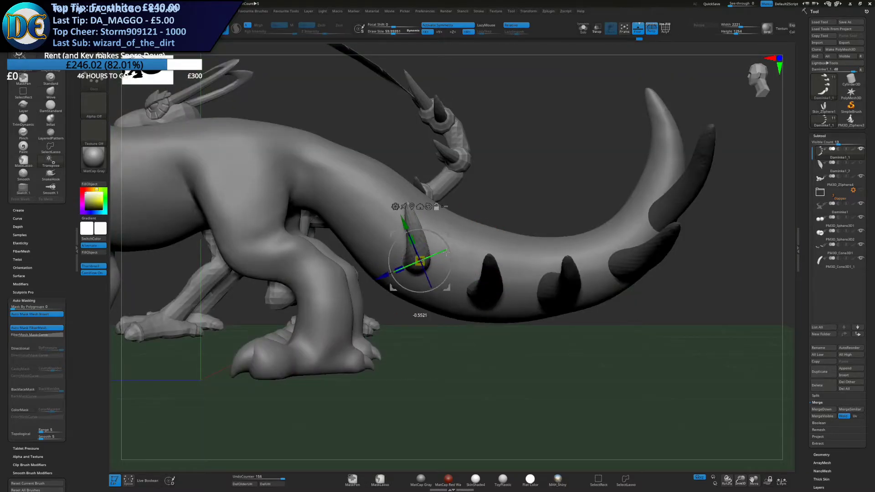
pyautogui.moveTo(447, 284); pyautogui.dragTo(443, 287)
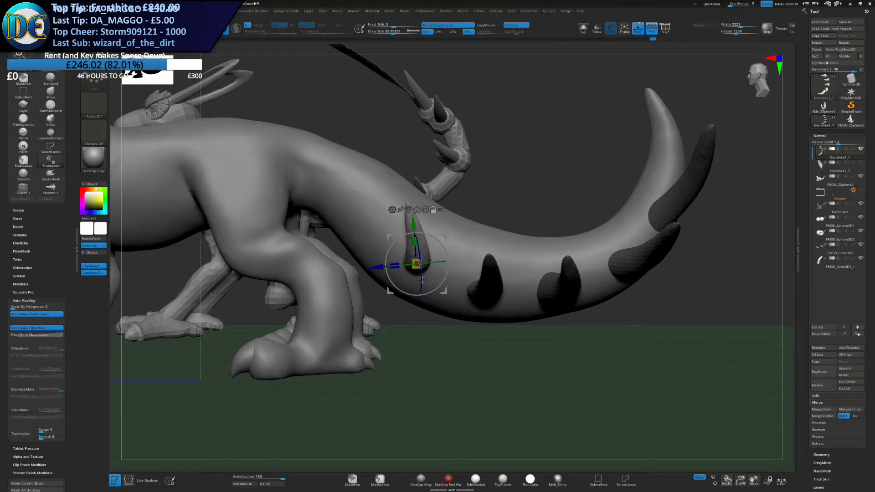
pyautogui.moveTo(417, 301); pyautogui.dragTo(460, 287, button='right')
pyautogui.moveTo(448, 266); pyautogui.dragTo(444, 282)
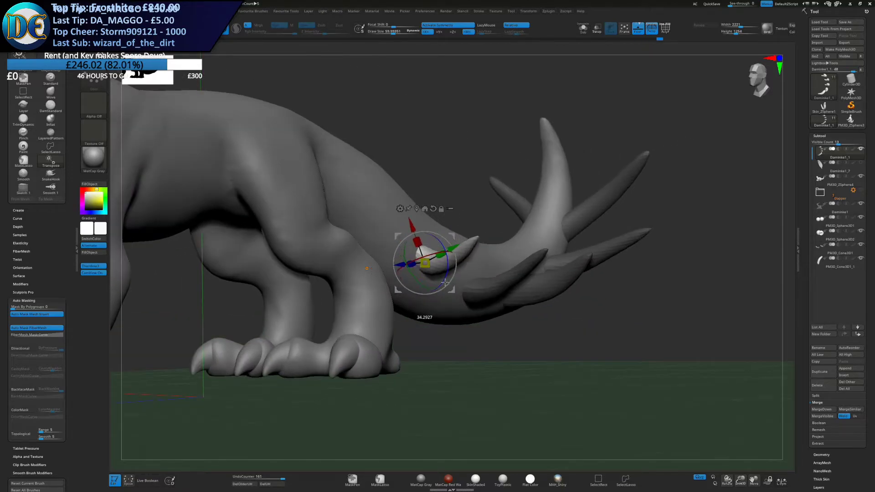
pyautogui.moveTo(453, 234); pyautogui.dragTo(450, 244)
pyautogui.moveTo(450, 245)
pyautogui.mouseDown(button='right')
pyautogui.moveTo(449, 276)
pyautogui.moveTo(444, 255)
pyautogui.mouseUp(button='right')
pyautogui.moveTo(448, 272); pyautogui.dragTo(462, 252)
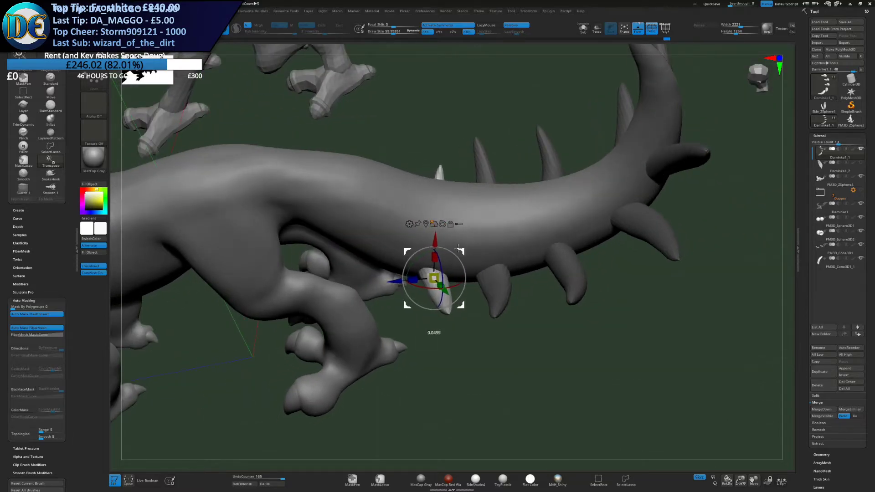
# Refine the first spike pair's angle and depth in the tail from below, undoing one adjustment, and clear the mask
pyautogui.moveTo(451, 294); pyautogui.dragTo(454, 283)
pyautogui.hotkey('ctrl', 'z')
pyautogui.moveTo(454, 283); pyautogui.dragTo(458, 278, button='right')
pyautogui.moveTo(458, 278); pyautogui.dragTo(457, 281)
pyautogui.moveTo(457, 280); pyautogui.dragTo(472, 265, button='right')
pyautogui.moveTo(485, 291); pyautogui.dragTo(487, 276)
pyautogui.press('q')
pyautogui.keyDown('ctrl'); pyautogui.moveTo(560, 163); pyautogui.dragTo(569, 172); pyautogui.keyUp('ctrl')
# Try pulling the tail spikes into a new direction with an enlarged Move brush, and undo the strokes
pyautogui.moveTo(547, 182)
pyautogui.keyDown('ctrl'); pyautogui.mouseDown(button='right')
pyautogui.moveTo(508, 244)
pyautogui.moveTo(517, 316)
pyautogui.mouseUp(button='right'); pyautogui.keyUp('ctrl')
pyautogui.rightClick(517, 316)
pyautogui.press('s')
pyautogui.moveTo(518, 247)
pyautogui.mouseDown()
pyautogui.moveTo(529, 247)
pyautogui.moveTo(520, 236)
pyautogui.moveTo(546, 237)
pyautogui.mouseUp()
pyautogui.press('s')
pyautogui.moveTo(549, 238); pyautogui.dragTo(549, 219, button='right')
pyautogui.hotkey('ctrl', 'z')
pyautogui.hotkey('ctrl', 'z')
pyautogui.hotkey('ctrl', 'z')
pyautogui.hotkey('ctrl', 'z')
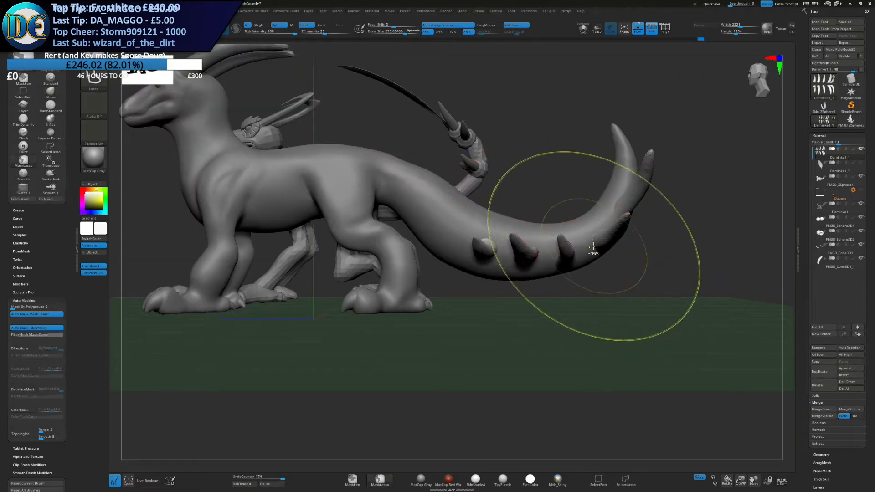
# Clear the mask and nudge the spikes near the tail's base with a smaller Move brush
pyautogui.keyDown('ctrl'); pyautogui.moveTo(570, 285); pyautogui.dragTo(569, 297); pyautogui.keyUp('ctrl')
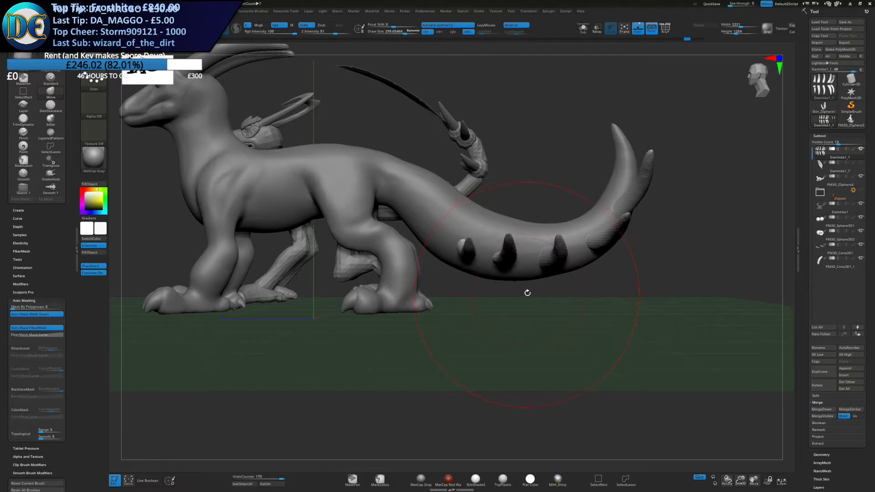
pyautogui.moveTo(549, 245)
pyautogui.mouseDown(button='right')
pyautogui.moveTo(549, 263)
pyautogui.moveTo(533, 269)
pyautogui.moveTo(553, 292)
pyautogui.moveTo(471, 274)
pyautogui.mouseUp(button='right')
pyautogui.rightClick(549, 263)
pyautogui.moveTo(471, 275); pyautogui.dragTo(470, 270)
pyautogui.moveTo(471, 270); pyautogui.dragTo(462, 243, button='right')
pyautogui.press('s')
pyautogui.moveTo(498, 248); pyautogui.dragTo(489, 248)
pyautogui.moveTo(494, 242); pyautogui.dragTo(518, 273, button='right')
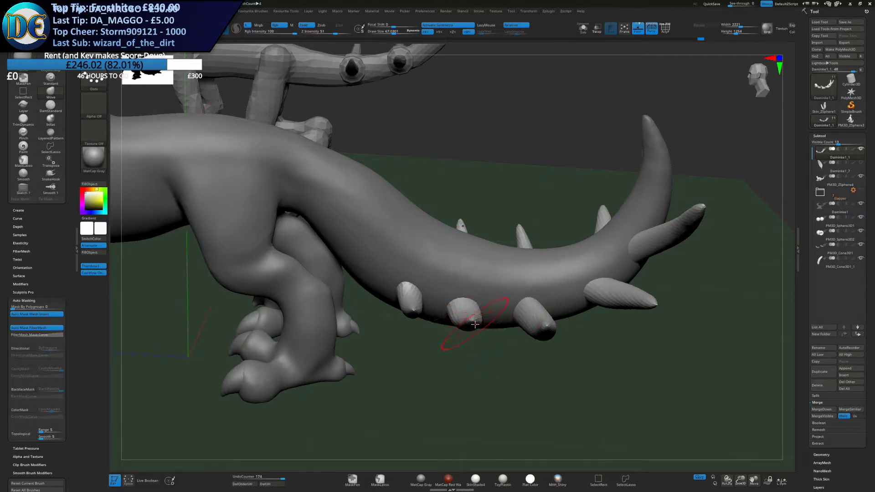
# Adjust the curve and seating of the middle and outer tail spikes with short, small Move brush strokes
pyautogui.press('s')
pyautogui.moveTo(518, 301); pyautogui.dragTo(520, 300)
pyautogui.moveTo(462, 285); pyautogui.dragTo(459, 290, button='right')
pyautogui.press('s')
pyautogui.moveTo(459, 289); pyautogui.dragTo(464, 290)
pyautogui.moveTo(597, 274); pyautogui.dragTo(594, 270)
pyautogui.moveTo(595, 270); pyautogui.dragTo(618, 243, button='right')
pyautogui.moveTo(618, 243); pyautogui.dragTo(609, 250)
pyautogui.moveTo(609, 250)
pyautogui.mouseDown(button='right')
pyautogui.moveTo(609, 258)
pyautogui.moveTo(603, 248)
pyautogui.moveTo(621, 251)
pyautogui.moveTo(518, 244)
pyautogui.moveTo(524, 292)
pyautogui.mouseUp(button='right')
# Even out the direction of the spikes nearest the tail's base from above with a larger Move brush
pyautogui.press('s')
pyautogui.moveTo(528, 313); pyautogui.dragTo(533, 315)
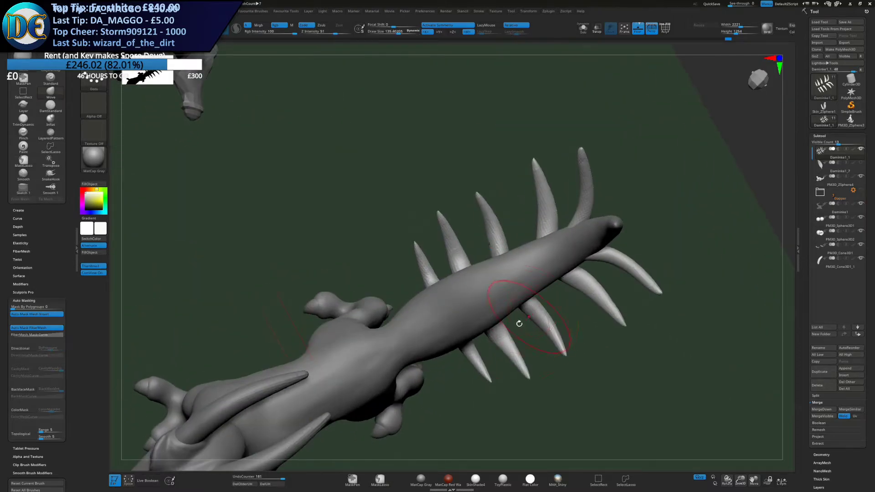
pyautogui.moveTo(499, 347); pyautogui.dragTo(474, 358)
pyautogui.moveTo(475, 358); pyautogui.dragTo(477, 356)
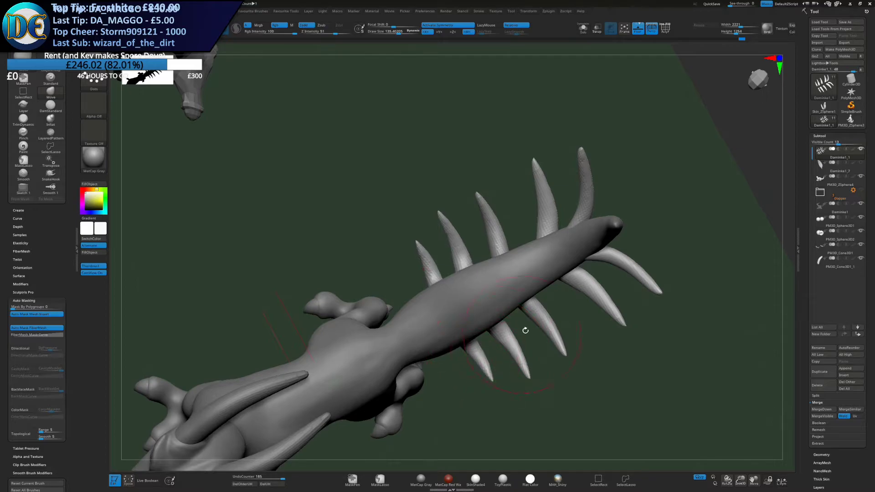
pyautogui.press('s')
pyautogui.moveTo(524, 327); pyautogui.dragTo(532, 326)
pyautogui.moveTo(543, 289)
pyautogui.mouseDown(button='right')
pyautogui.moveTo(524, 268)
pyautogui.moveTo(533, 273)
pyautogui.mouseUp(button='right')
# Mask all but the spike pair nearest the tail's base, slide it slightly toward the tail's tip, and clear the mask
pyautogui.press('s')
pyautogui.moveTo(548, 257)
pyautogui.keyDown('ctrl'); pyautogui.mouseDown()
pyautogui.moveTo(396, 267)
pyautogui.moveTo(575, 374)
pyautogui.mouseUp(); pyautogui.keyUp('ctrl')
pyautogui.keyDown('ctrl'); pyautogui.click(584, 369); pyautogui.keyUp('ctrl')
pyautogui.press('w')
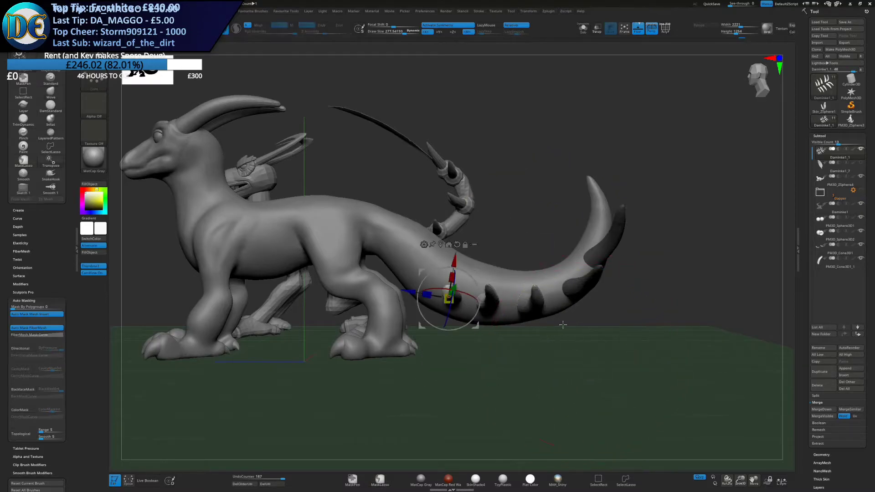
pyautogui.click(440, 245)
pyautogui.moveTo(505, 275); pyautogui.dragTo(518, 274)
pyautogui.press('q')
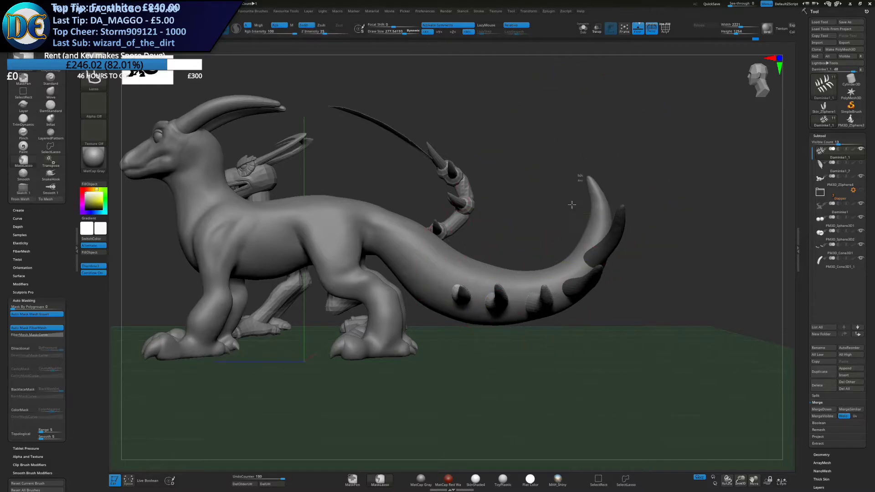
pyautogui.keyDown('ctrl'); pyautogui.moveTo(573, 196); pyautogui.dragTo(578, 206); pyautogui.keyUp('ctrl')
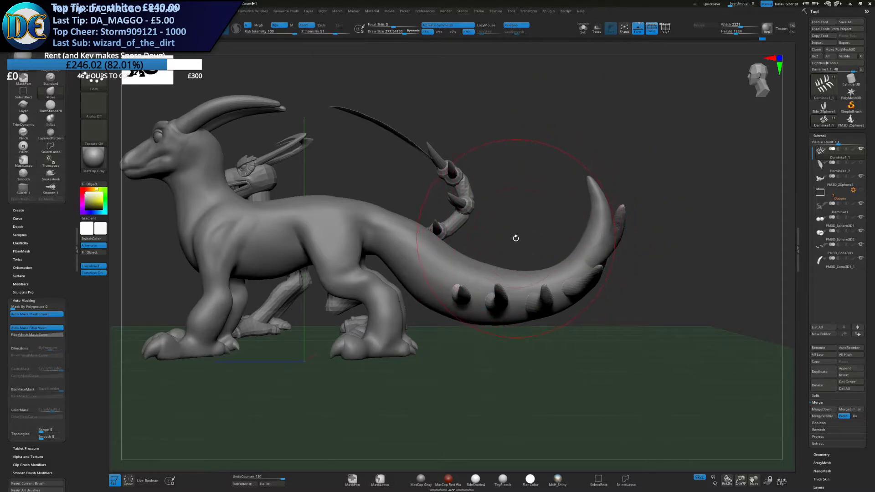
# Pull the outer tail spikes into line with the others in side view, using large and reduced Move brush sizes
pyautogui.moveTo(536, 243); pyautogui.dragTo(545, 259)
pyautogui.press('space')
pyautogui.press('s')
pyautogui.click(598, 215)
pyautogui.moveTo(580, 246)
pyautogui.keyDown('ctrl'); pyautogui.mouseDown(button='right')
pyautogui.moveTo(581, 274)
pyautogui.moveTo(565, 258)
pyautogui.mouseUp(button='right'); pyautogui.keyUp('ctrl')
pyautogui.moveTo(583, 269); pyautogui.dragTo(582, 263)
pyautogui.moveTo(582, 263); pyautogui.dragTo(605, 227, button='right')
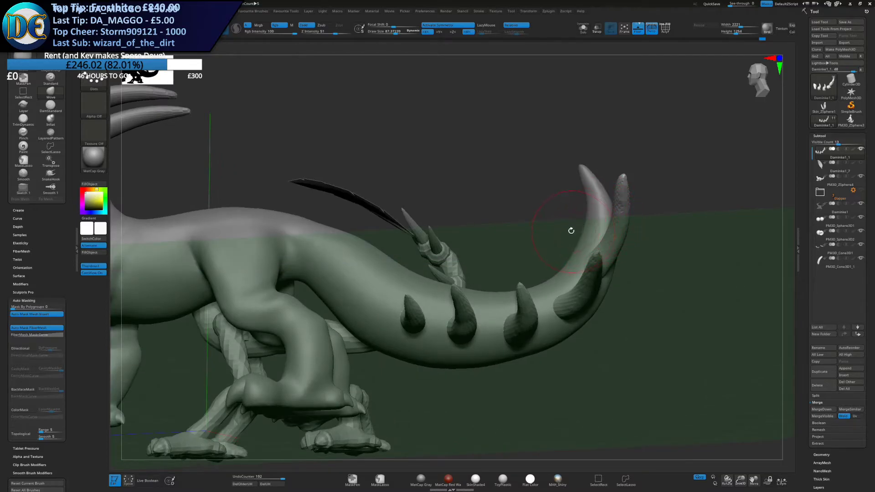
pyautogui.moveTo(578, 233); pyautogui.dragTo(568, 216, button='right')
pyautogui.moveTo(575, 260); pyautogui.dragTo(498, 270, button='right')
pyautogui.hotkey('ctrl', 's')
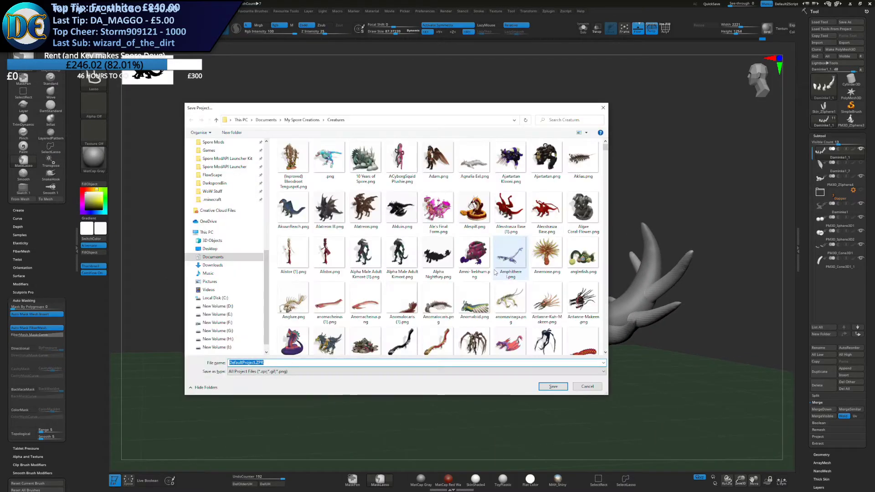
pyautogui.press('Escape')
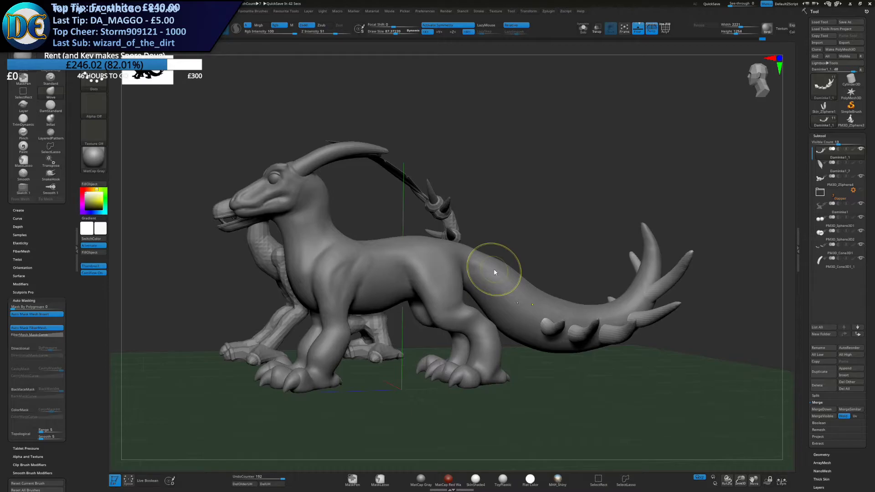
pyautogui.moveTo(839, 263)
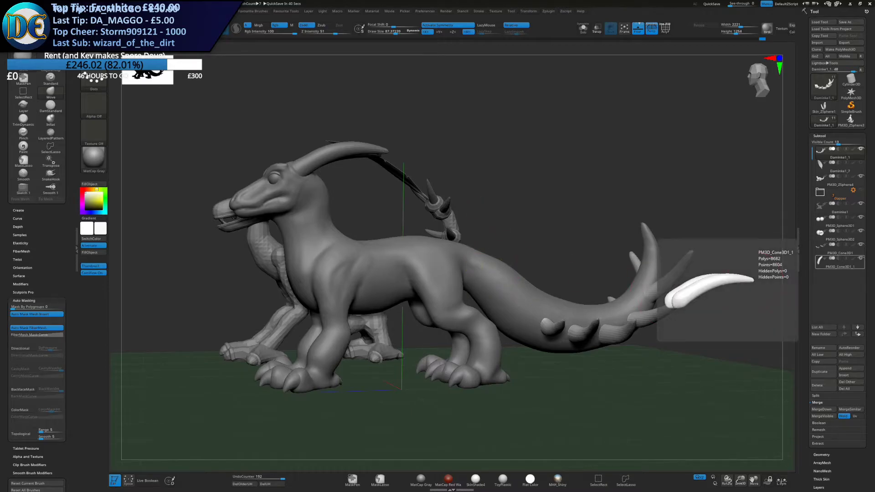
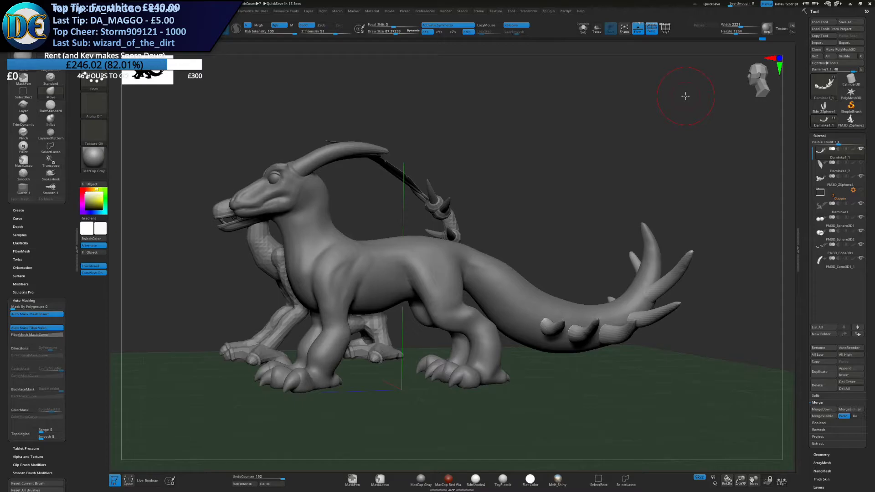
# Rework the flow of the tail spikes with brush strokes at several sizes, checking them from different angles
pyautogui.moveTo(850, 119)
pyautogui.moveTo(465, 238)
pyautogui.mouseDown()
pyautogui.moveTo(415, 304)
pyautogui.moveTo(495, 302)
pyautogui.moveTo(491, 292)
pyautogui.moveTo(486, 312)
pyautogui.mouseUp()
pyautogui.press('b')
pyautogui.click(469, 334)
pyautogui.press('s')
pyautogui.moveTo(530, 254); pyautogui.dragTo(539, 253)
pyautogui.moveTo(539, 249); pyautogui.dragTo(556, 261, button='right')
pyautogui.press('s')
pyautogui.moveTo(556, 261); pyautogui.dragTo(560, 261)
pyautogui.moveTo(560, 261)
pyautogui.mouseDown(button='right')
pyautogui.moveTo(570, 268)
pyautogui.moveTo(591, 256)
pyautogui.mouseUp(button='right')
pyautogui.press('s')
pyautogui.moveTo(589, 254); pyautogui.dragTo(560, 254)
pyautogui.moveTo(559, 254); pyautogui.dragTo(492, 256, button='right')
# Make small corrections to individual tail spikes with a resized brush at closer range
pyautogui.moveTo(493, 256)
pyautogui.mouseDown()
pyautogui.moveTo(477, 255)
pyautogui.moveTo(512, 254)
pyautogui.mouseUp()
pyautogui.moveTo(512, 264); pyautogui.dragTo(516, 246, button='right')
pyautogui.press('s')
pyautogui.moveTo(516, 247); pyautogui.dragTo(508, 247)
pyautogui.moveTo(492, 288)
pyautogui.keyDown('ctrl'); pyautogui.mouseDown(button='right')
pyautogui.moveTo(484, 291)
pyautogui.moveTo(488, 254)
pyautogui.mouseUp(button='right'); pyautogui.keyUp('ctrl')
pyautogui.press('s')
pyautogui.moveTo(488, 254); pyautogui.dragTo(485, 254)
pyautogui.moveTo(485, 255)
pyautogui.mouseDown(button='right')
pyautogui.moveTo(500, 270)
pyautogui.moveTo(485, 338)
pyautogui.moveTo(419, 307)
pyautogui.moveTo(461, 302)
pyautogui.moveTo(462, 318)
pyautogui.mouseUp(button='right')
# Shift the spike rows as a whole from above with a greatly enlarged Move brush
pyautogui.press('b')
pyautogui.click(443, 306)
pyautogui.press('s')
pyautogui.moveTo(450, 259); pyautogui.dragTo(460, 259)
pyautogui.moveTo(461, 260)
pyautogui.mouseDown(button='right')
pyautogui.moveTo(445, 285)
pyautogui.moveTo(461, 262)
pyautogui.mouseUp(button='right')
pyautogui.moveTo(464, 255); pyautogui.dragTo(438, 259)
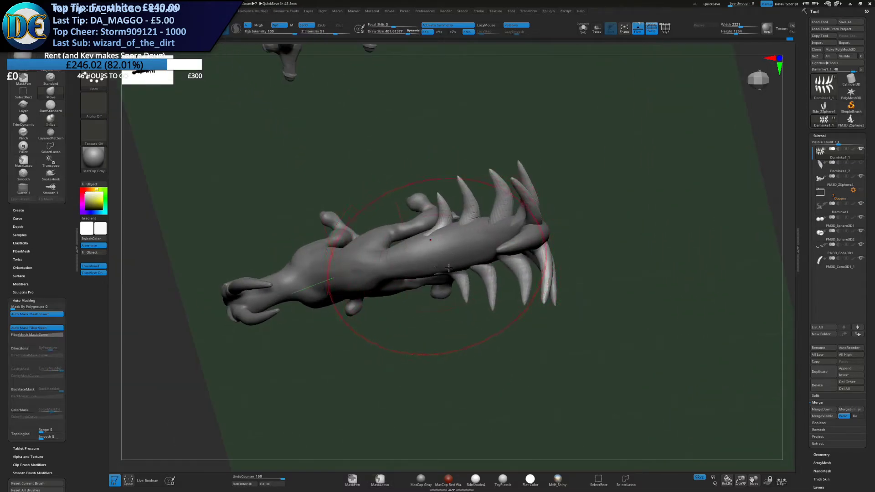
pyautogui.moveTo(433, 260); pyautogui.dragTo(424, 265, button='right')
pyautogui.moveTo(425, 263); pyautogui.dragTo(441, 275)
pyautogui.moveTo(441, 276); pyautogui.dragTo(449, 284, button='right')
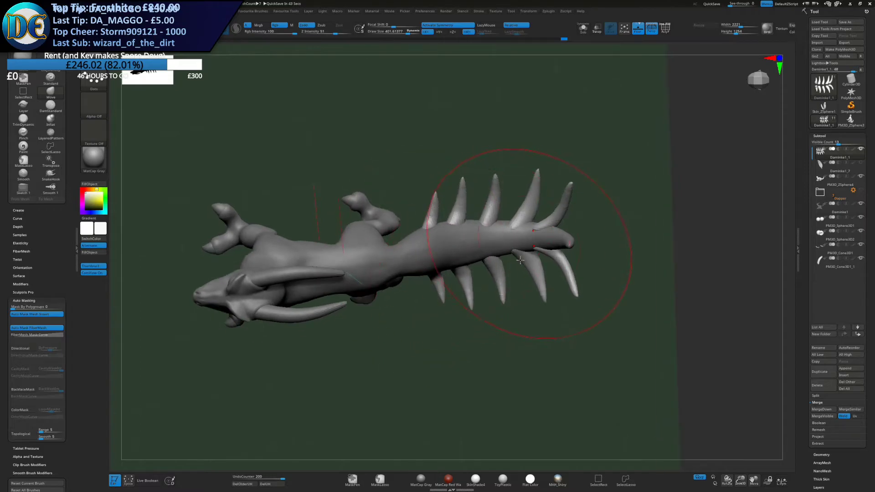
# Balance the spikes' spread along the tail with broad Move brush strokes from above and from the side
pyautogui.moveTo(528, 273); pyautogui.dragTo(517, 255, button='right')
pyautogui.moveTo(510, 247); pyautogui.dragTo(522, 228)
pyautogui.moveTo(522, 219)
pyautogui.mouseDown(button='right')
pyautogui.moveTo(502, 275)
pyautogui.moveTo(470, 270)
pyautogui.mouseUp(button='right')
pyautogui.moveTo(460, 237); pyautogui.dragTo(455, 248)
pyautogui.moveTo(454, 248); pyautogui.dragTo(378, 248, button='right')
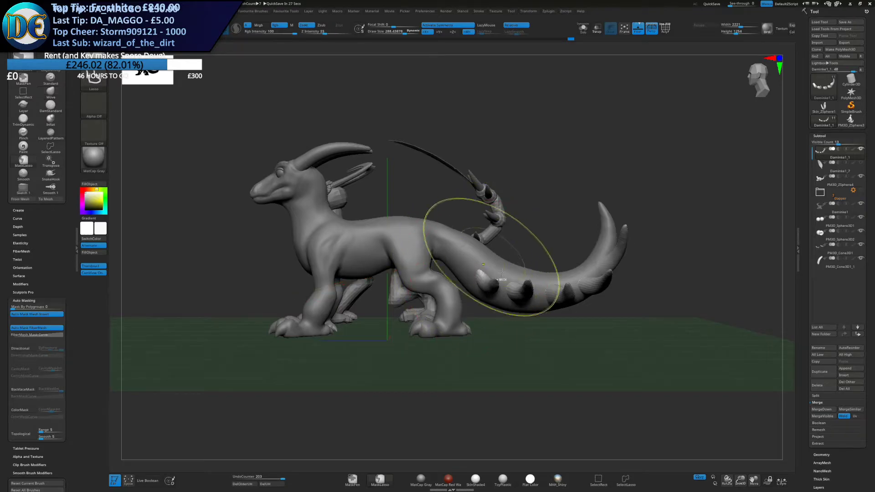
# Pull the spikes near the tail's base and tip into a smoother progression with the Move brush
pyautogui.keyDown('ctrl'); pyautogui.moveTo(496, 254); pyautogui.dragTo(515, 279, button='right'); pyautogui.keyUp('ctrl')
pyautogui.moveTo(527, 291); pyautogui.dragTo(524, 299)
pyautogui.moveTo(623, 262); pyautogui.dragTo(616, 271)
pyautogui.moveTo(517, 246); pyautogui.dragTo(537, 287, button='right')
pyautogui.moveTo(603, 255); pyautogui.dragTo(596, 277, button='right')
pyautogui.moveTo(583, 265); pyautogui.dragTo(570, 274)
pyautogui.moveTo(570, 274); pyautogui.dragTo(617, 261, button='right')
# Correct the outer and lower tail spikes with Move brush strokes at progressively adjusted sizes
pyautogui.press('s')
pyautogui.moveTo(639, 257); pyautogui.dragTo(590, 271)
pyautogui.press('s')
pyautogui.moveTo(590, 270)
pyautogui.mouseDown(button='right')
pyautogui.moveTo(575, 287)
pyautogui.moveTo(597, 267)
pyautogui.mouseUp(button='right')
pyautogui.keyDown('ctrl'); pyautogui.moveTo(574, 265); pyautogui.dragTo(493, 289, button='right'); pyautogui.keyUp('ctrl')
pyautogui.press('s')
pyautogui.moveTo(492, 289); pyautogui.dragTo(488, 290)
pyautogui.keyDown('ctrl'); pyautogui.moveTo(490, 290); pyautogui.dragTo(458, 297, button='right'); pyautogui.keyUp('ctrl')
pyautogui.press('s')
pyautogui.moveTo(458, 295); pyautogui.dragTo(456, 295)
# Finish shaping the tail spikes with a small Move brush in a three-quarter view of the whole creature
pyautogui.moveTo(434, 285); pyautogui.dragTo(448, 271, button='right')
pyautogui.press('space')
pyautogui.press('space')
pyautogui.moveTo(449, 270); pyautogui.dragTo(472, 267)
pyautogui.moveTo(523, 247); pyautogui.dragTo(528, 250)
pyautogui.keyDown('ctrl'); pyautogui.moveTo(484, 307); pyautogui.dragTo(472, 322, button='right'); pyautogui.keyUp('ctrl')
# Switch to Spore to check the creature's name, and return to ZBrush
pyautogui.hotkey('ctrl', 's')
pyautogui.press('Return')
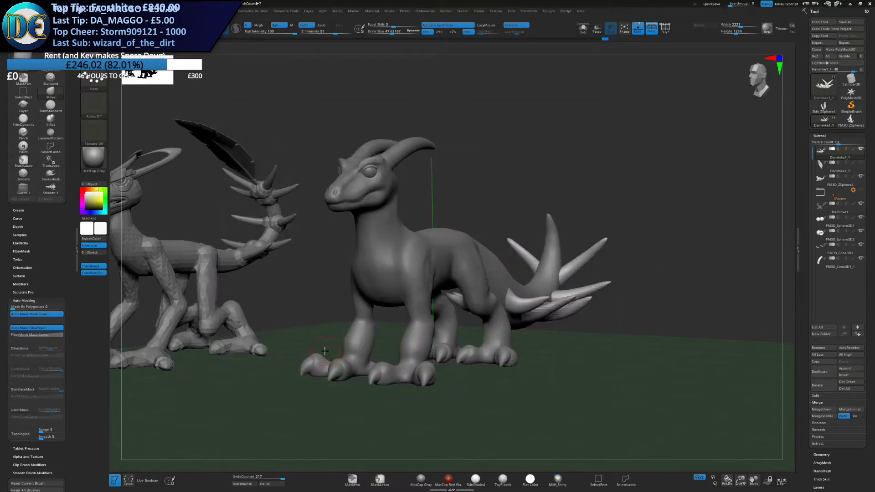
pyautogui.press('super')
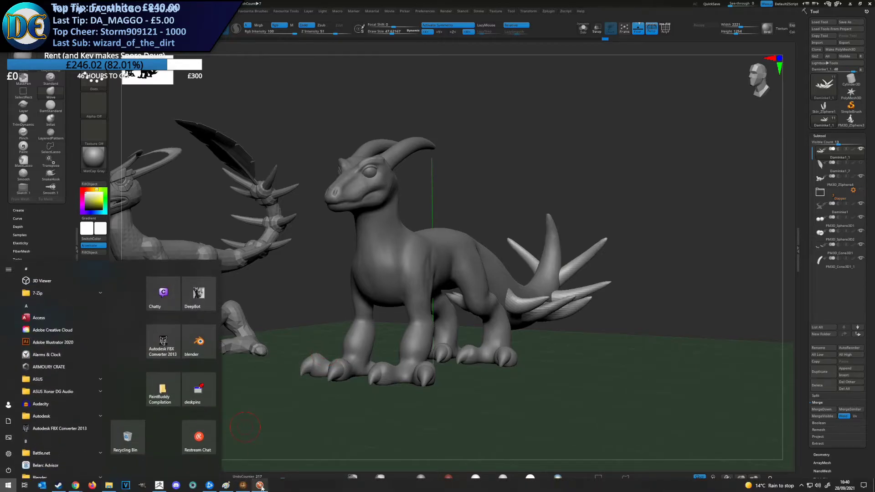
pyautogui.click(260, 485)
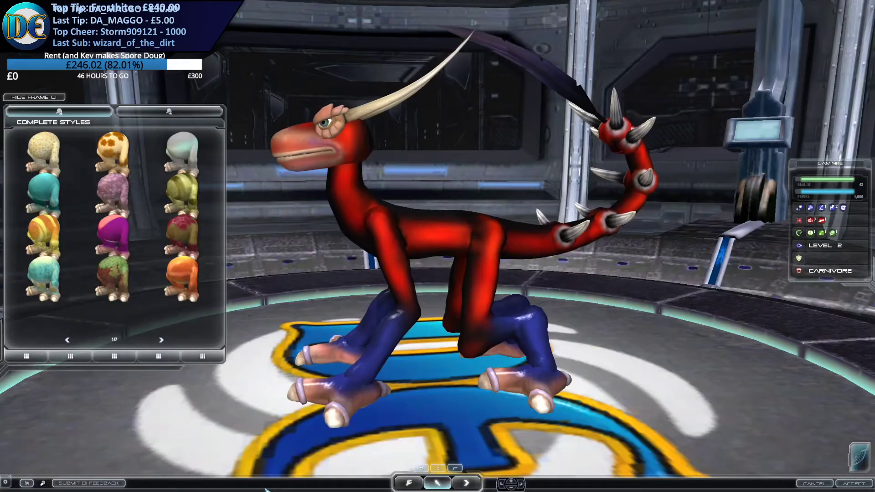
pyautogui.click(809, 164)
pyautogui.hotkey('alt', 'Tab')
# Save the project as Daminke in the Spore Creations folder inside ZBrush Models
pyautogui.hotkey('ctrl', 's')
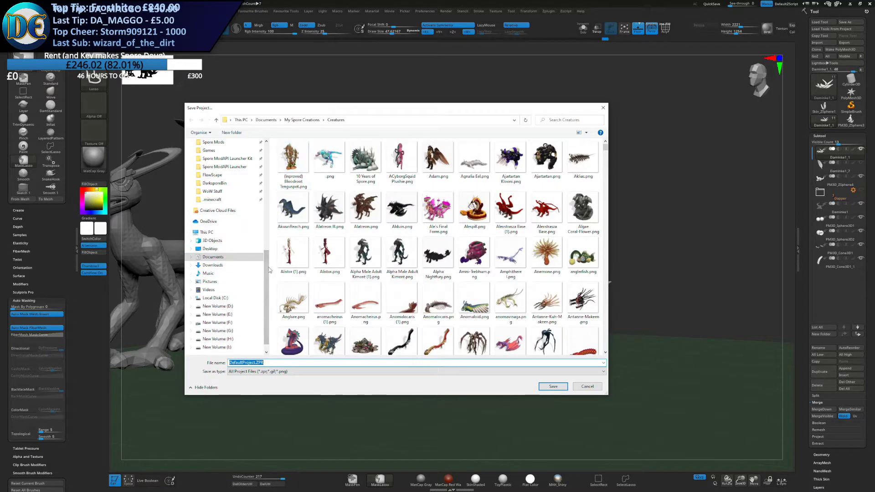
pyautogui.scroll(8, 237, 203)
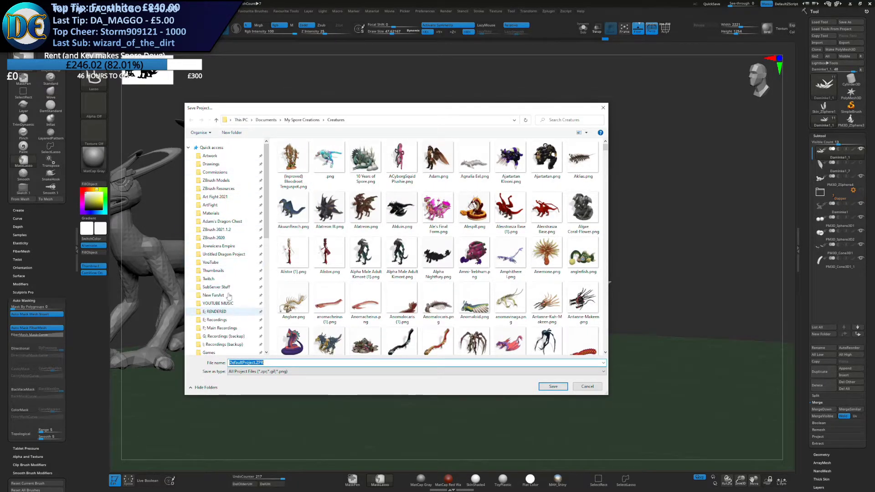
pyautogui.click(224, 181)
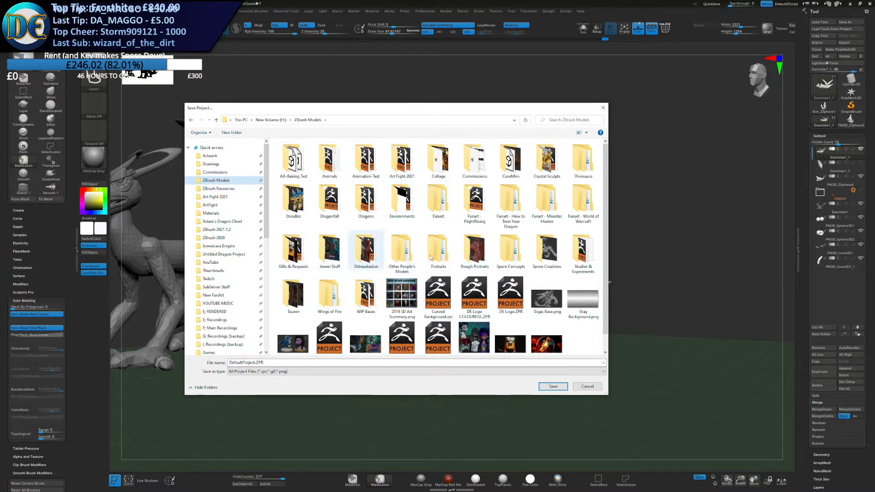
pyautogui.doubleClick(545, 248)
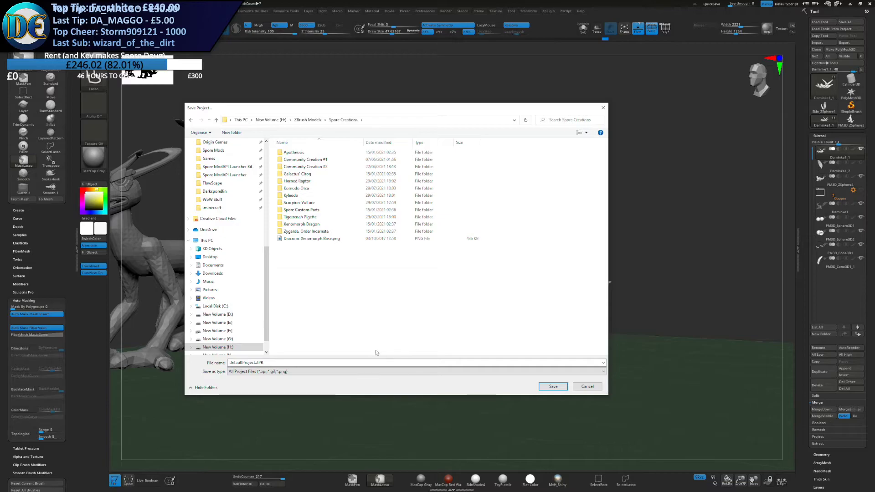
pyautogui.write('Daminke')
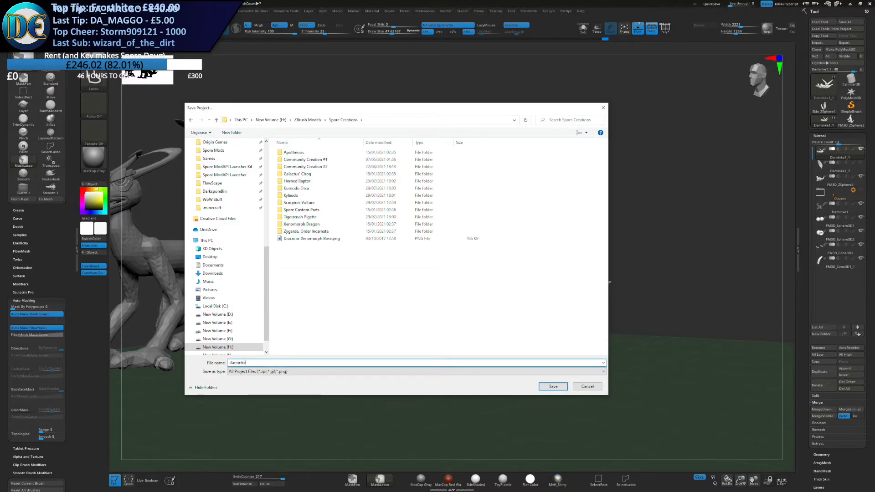
pyautogui.press('Return')
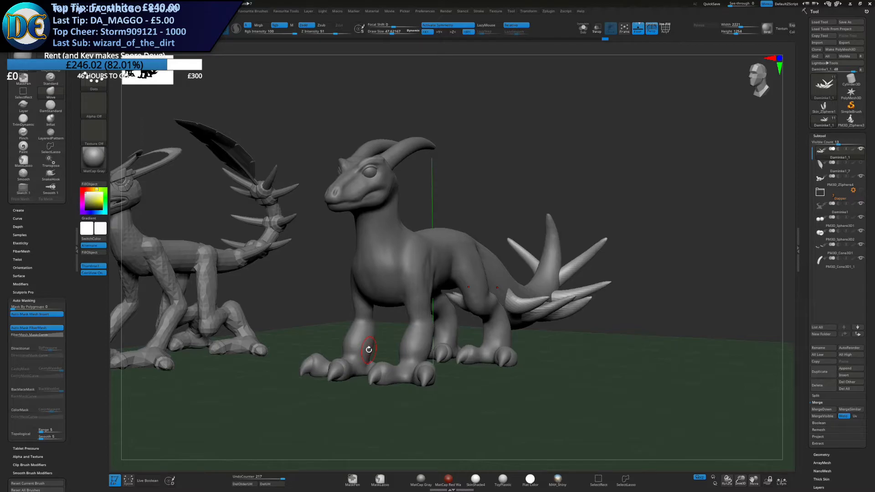
pyautogui.moveTo(531, 257); pyautogui.dragTo(538, 266)
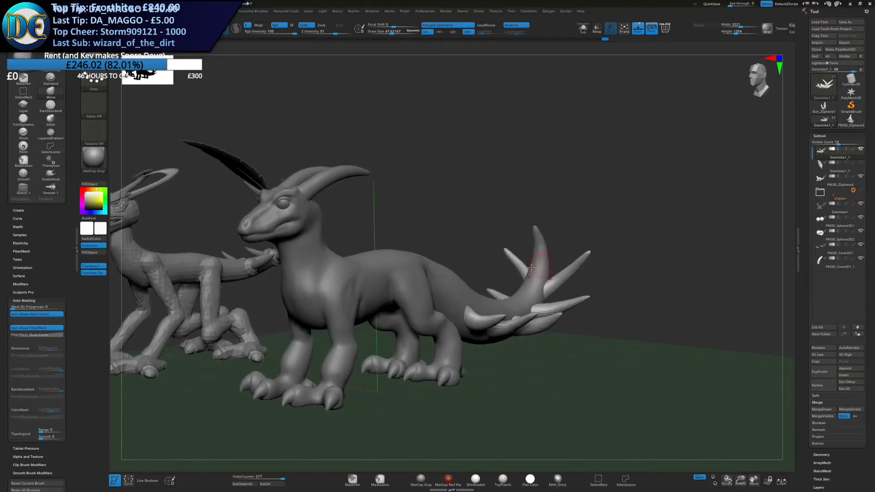
# Show the hidden feather subtool and reposition its transform pivot at the feather's base
pyautogui.click(862, 168)
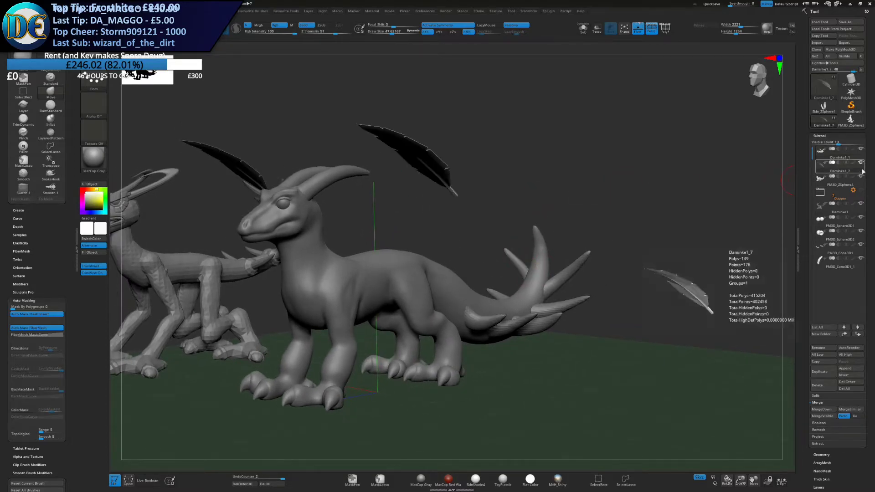
pyautogui.moveTo(506, 228); pyautogui.dragTo(390, 259)
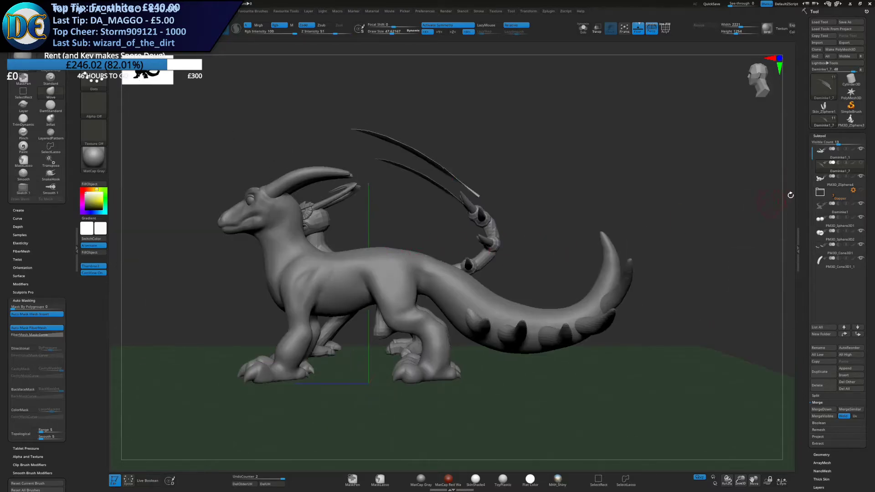
pyautogui.press('w')
pyautogui.click(465, 132)
pyautogui.keyDown('alt'); pyautogui.moveTo(496, 189); pyautogui.dragTo(492, 167); pyautogui.keyUp('alt')
pyautogui.moveTo(493, 173)
pyautogui.mouseDown(button='right')
pyautogui.moveTo(471, 184)
pyautogui.moveTo(486, 175)
pyautogui.mouseUp(button='right')
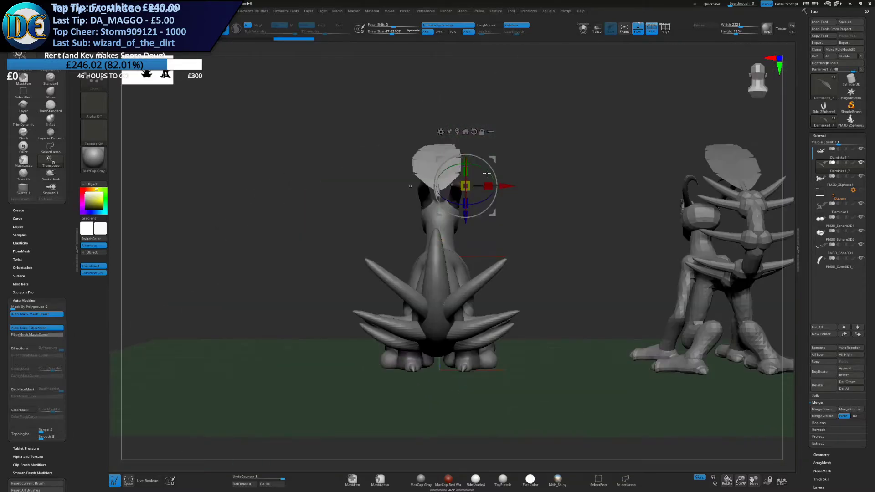
pyautogui.click(467, 131)
pyautogui.moveTo(441, 193); pyautogui.dragTo(388, 235, button='right')
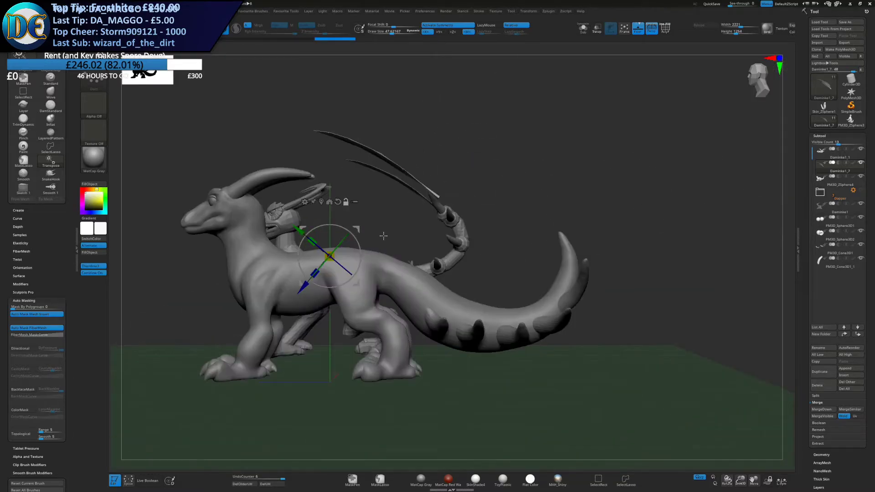
pyautogui.keyDown('alt'); pyautogui.moveTo(357, 236); pyautogui.dragTo(453, 167); pyautogui.keyUp('alt')
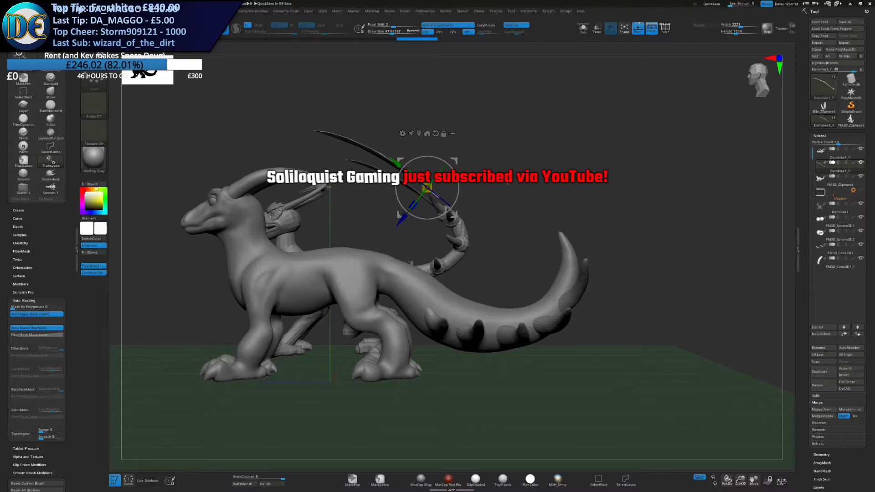
# Move and rotate the feather so that its base sits on the tip of the creature's tail
pyautogui.moveTo(455, 161); pyautogui.dragTo(601, 219)
pyautogui.keyDown('alt'); pyautogui.moveTo(623, 247); pyautogui.dragTo(624, 272); pyautogui.keyUp('alt')
pyautogui.moveTo(455, 223); pyautogui.dragTo(457, 240)
pyautogui.moveTo(381, 232)
pyautogui.mouseDown()
pyautogui.moveTo(482, 244)
pyautogui.moveTo(464, 236)
pyautogui.moveTo(469, 230)
pyautogui.moveTo(465, 248)
pyautogui.moveTo(465, 239)
pyautogui.mouseUp()
pyautogui.moveTo(560, 276); pyautogui.dragTo(441, 282)
# Bend the feather with the Move brush to continue the tail's curve, and adjust its placement on the tail tip
pyautogui.press('space')
pyautogui.click(438, 258)
pyautogui.moveTo(501, 216)
pyautogui.mouseDown()
pyautogui.moveTo(461, 215)
pyautogui.moveTo(472, 217)
pyautogui.mouseUp()
pyautogui.press('s')
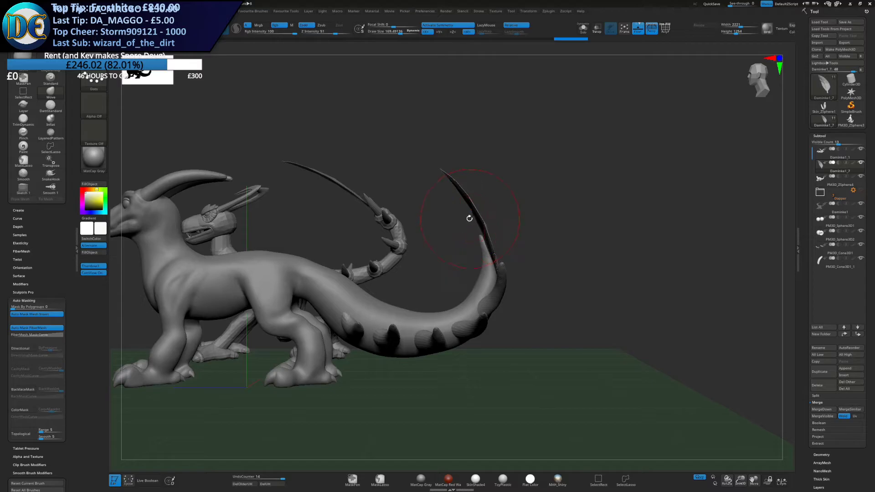
pyautogui.press('s')
pyautogui.moveTo(466, 215); pyautogui.dragTo(476, 216)
pyautogui.press('w')
pyautogui.moveTo(525, 250); pyautogui.dragTo(518, 246)
# Try to thicken the feather with an enlarged Inflate brush and remesh it
pyautogui.press('space')
pyautogui.click(502, 294)
pyautogui.press('space')
pyautogui.click(490, 293)
pyautogui.press('s')
pyautogui.moveTo(508, 200); pyautogui.dragTo(537, 201)
pyautogui.moveTo(461, 214)
pyautogui.mouseDown()
pyautogui.moveTo(517, 224)
pyautogui.moveTo(481, 234)
pyautogui.moveTo(537, 177)
pyautogui.moveTo(505, 219)
pyautogui.mouseUp()
pyautogui.click(501, 218)
pyautogui.press('2')
pyautogui.click(491, 257)
pyautogui.press('s')
pyautogui.moveTo(503, 222); pyautogui.dragTo(465, 259)
# Undo the attempted thickening and remeshing of the feather
pyautogui.hotkey('ctrl', 'z')
pyautogui.hotkey('ctrl', 'z')
pyautogui.hotkey('ctrl', 'z')
pyautogui.hotkey('ctrl', 'z')
pyautogui.hotkey('ctrl', 'z')
pyautogui.hotkey('ctrl', 'shift', 'z')
pyautogui.hotkey('ctrl', 'shift', 'z')
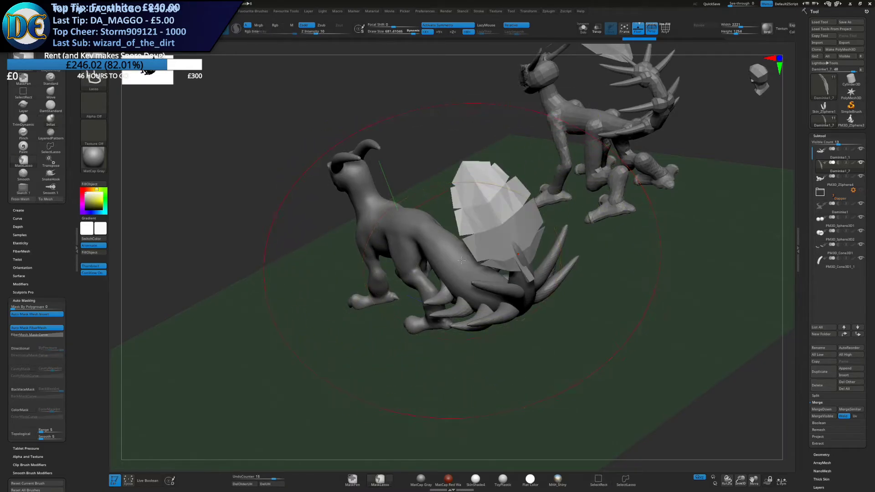
# Shift the feather slightly in side view so its base overlaps the tail tip
pyautogui.moveTo(461, 261); pyautogui.dragTo(503, 227, button='right')
pyautogui.press('s')
pyautogui.moveTo(503, 225); pyautogui.dragTo(492, 225)
pyautogui.press('w')
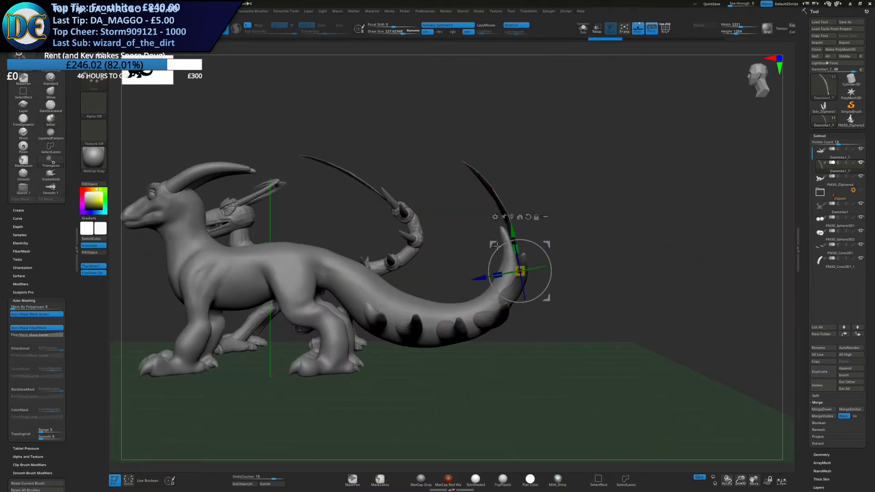
pyautogui.moveTo(547, 243); pyautogui.dragTo(541, 238)
pyautogui.press('b')
pyautogui.click(522, 252)
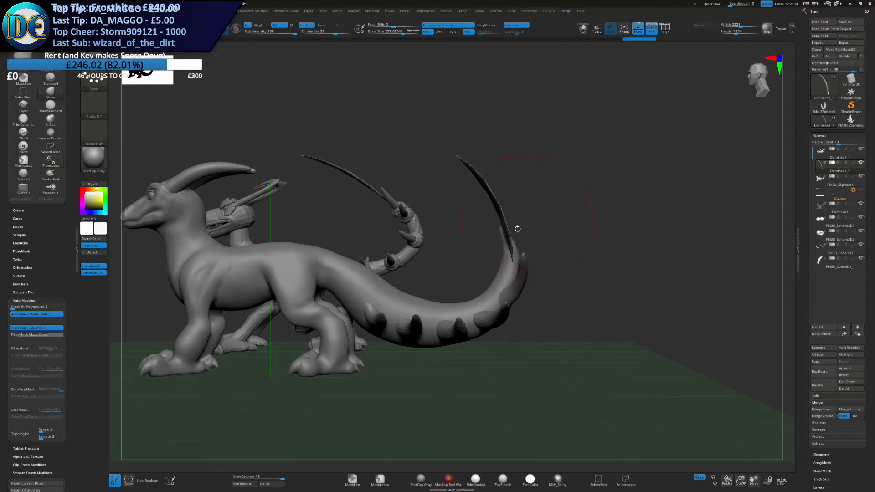
# Thicken the thin feather with the Inflate brush at draw size 1000
pyautogui.moveTo(520, 226); pyautogui.dragTo(492, 241, button='right')
pyautogui.press('b')
pyautogui.click(487, 292)
pyautogui.press('s')
pyautogui.moveTo(521, 204); pyautogui.dragTo(538, 203)
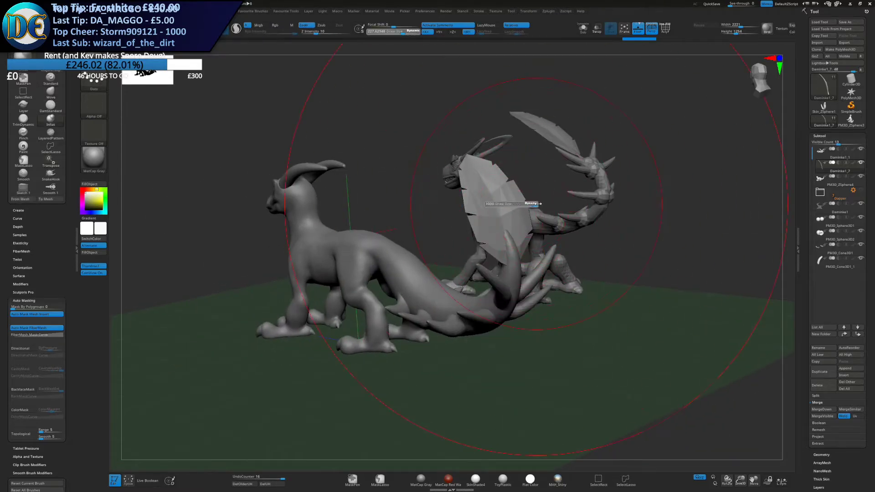
pyautogui.moveTo(523, 207); pyautogui.dragTo(511, 223, button='right')
pyautogui.moveTo(509, 222); pyautogui.dragTo(512, 227)
pyautogui.moveTo(511, 227); pyautogui.dragTo(465, 237, button='right')
# Build the feather into a thicker, rounded fin by alternating Move and Inflate brush strokes
pyautogui.press('space')
pyautogui.click(498, 248)
pyautogui.moveTo(478, 236); pyautogui.dragTo(482, 234)
pyautogui.press('space')
pyautogui.click(500, 311)
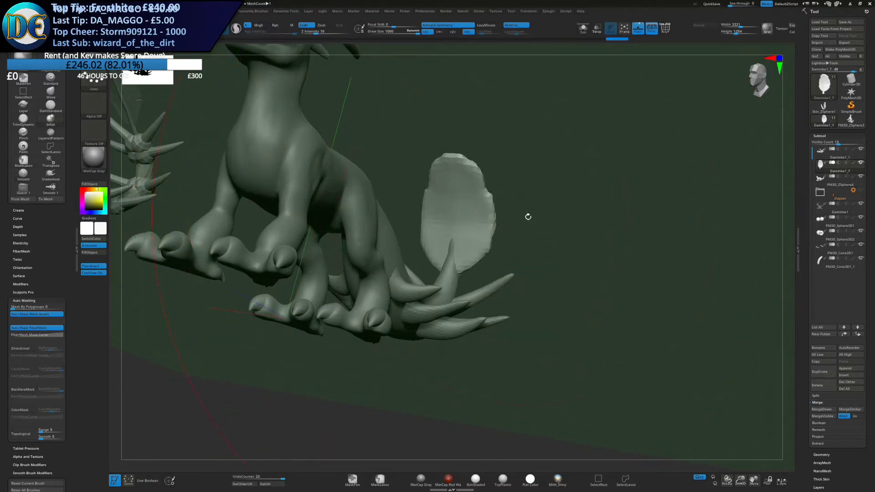
pyautogui.moveTo(509, 226); pyautogui.dragTo(496, 227)
pyautogui.moveTo(496, 227)
pyautogui.mouseDown(button='right')
pyautogui.moveTo(440, 239)
pyautogui.moveTo(553, 215)
pyautogui.mouseUp(button='right')
pyautogui.press('space')
pyautogui.moveTo(529, 211); pyautogui.dragTo(518, 207)
pyautogui.moveTo(518, 207)
pyautogui.mouseDown(button='right')
pyautogui.moveTo(503, 194)
pyautogui.moveTo(451, 201)
pyautogui.moveTo(456, 188)
pyautogui.mouseUp(button='right')
pyautogui.moveTo(458, 192); pyautogui.dragTo(471, 192)
pyautogui.moveTo(467, 193); pyautogui.dragTo(461, 188, button='right')
# Reshape the fin's pointed tip and side outline with Move brush strokes from several angles
pyautogui.press('space')
pyautogui.click(448, 213)
pyautogui.moveTo(464, 181); pyautogui.dragTo(459, 171)
pyautogui.moveTo(469, 177)
pyautogui.mouseDown(button='right')
pyautogui.moveTo(440, 196)
pyautogui.moveTo(455, 195)
pyautogui.mouseUp(button='right')
pyautogui.moveTo(459, 194); pyautogui.dragTo(456, 188)
pyautogui.moveTo(458, 189)
pyautogui.mouseDown(button='right')
pyautogui.moveTo(470, 220)
pyautogui.moveTo(505, 209)
pyautogui.moveTo(479, 181)
pyautogui.moveTo(475, 213)
pyautogui.mouseUp(button='right')
pyautogui.press('s')
pyautogui.moveTo(474, 214); pyautogui.dragTo(471, 213)
pyautogui.moveTo(491, 233); pyautogui.dragTo(496, 239)
pyautogui.moveTo(496, 238); pyautogui.dragTo(486, 219, button='right')
pyautogui.press('space')
pyautogui.click(495, 247)
# Smooth the fin's jagged edges with a brush of draw size about 311 and refresh its DynaMesh
pyautogui.press(']')
pyautogui.press(']')
pyautogui.press(']')
pyautogui.keyDown('shift'); pyautogui.moveTo(465, 247); pyautogui.dragTo(468, 257); pyautogui.keyUp('shift')
pyautogui.keyDown('ctrl'); pyautogui.moveTo(521, 191); pyautogui.dragTo(511, 224); pyautogui.keyUp('ctrl')
pyautogui.press('space')
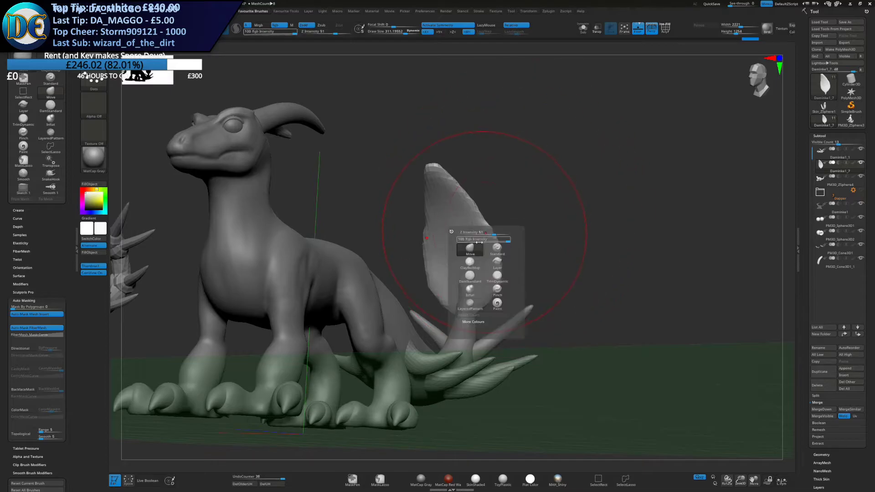
pyautogui.moveTo(470, 239)
pyautogui.mouseDown()
pyautogui.moveTo(478, 236)
pyautogui.moveTo(466, 208)
pyautogui.mouseUp()
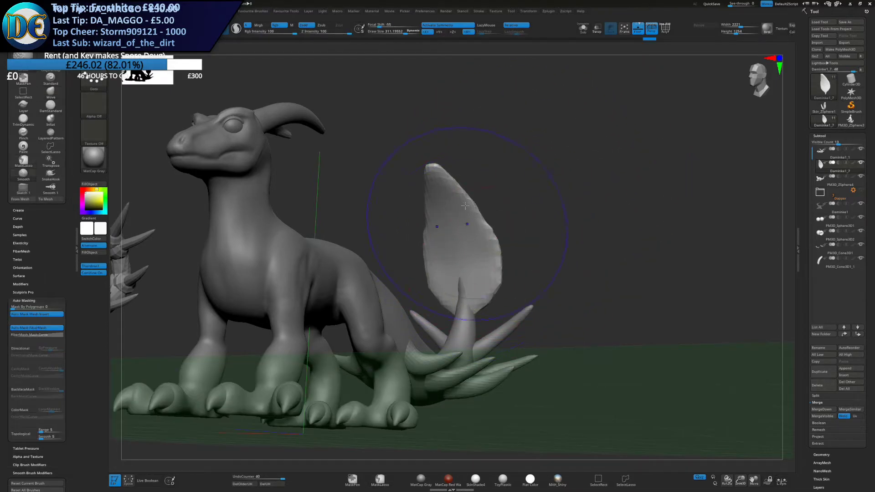
pyautogui.keyDown('shift'); pyautogui.moveTo(491, 265); pyautogui.dragTo(495, 253); pyautogui.keyUp('shift')
pyautogui.keyDown('ctrl'); pyautogui.moveTo(521, 180); pyautogui.dragTo(513, 223); pyautogui.keyUp('ctrl')
# Add volume to the smoothed fin with further Inflate brush strokes
pyautogui.press('space')
pyautogui.click(515, 283)
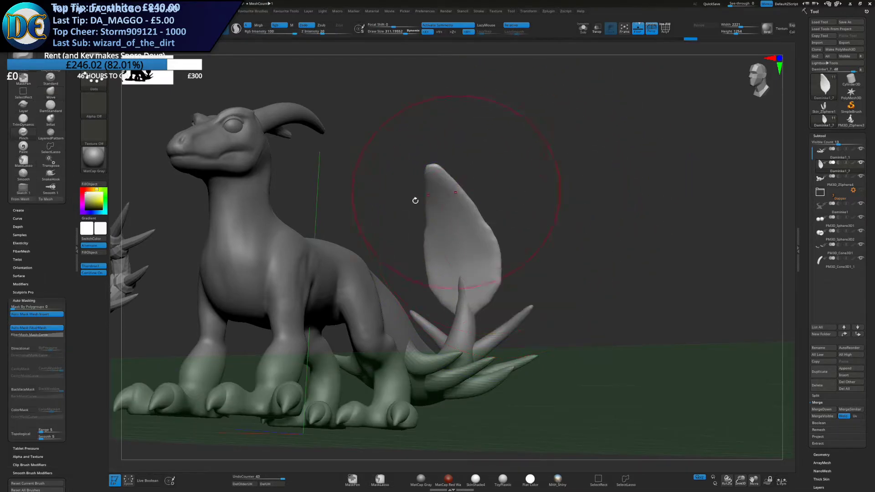
pyautogui.moveTo(416, 199); pyautogui.dragTo(460, 176)
pyautogui.moveTo(385, 196)
pyautogui.mouseDown()
pyautogui.moveTo(451, 184)
pyautogui.moveTo(439, 219)
pyautogui.moveTo(450, 167)
pyautogui.mouseUp()
pyautogui.moveTo(523, 121)
pyautogui.mouseDown()
pyautogui.moveTo(448, 236)
pyautogui.moveTo(408, 246)
pyautogui.mouseUp()
# Touch up the fin's contour with the Move brush, reducing its draw size to about 63
pyautogui.press('space')
pyautogui.click(402, 262)
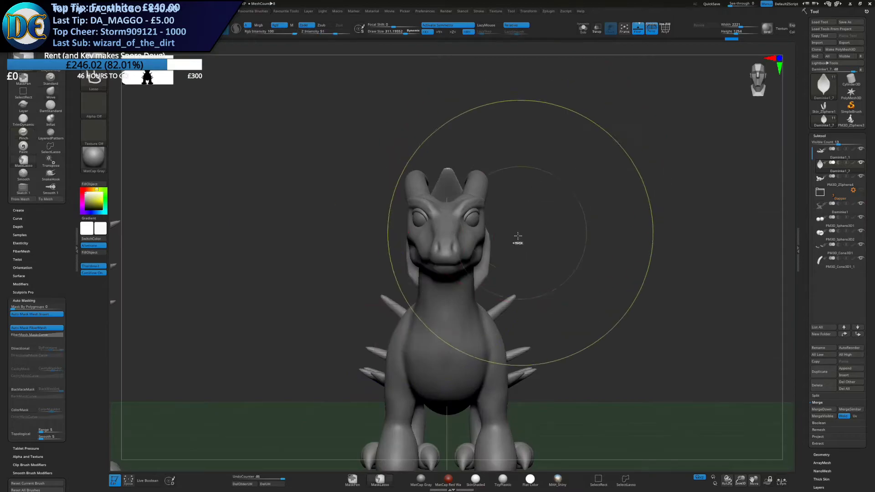
pyautogui.keyDown('ctrl'); pyautogui.moveTo(518, 242); pyautogui.dragTo(467, 214, button='right'); pyautogui.keyUp('ctrl')
pyautogui.press('s')
pyautogui.moveTo(475, 215); pyautogui.dragTo(470, 215)
pyautogui.moveTo(469, 205)
pyautogui.keyDown('ctrl'); pyautogui.mouseDown(button='right')
pyautogui.moveTo(483, 274)
pyautogui.moveTo(504, 246)
pyautogui.moveTo(501, 222)
pyautogui.mouseUp(button='right'); pyautogui.keyUp('ctrl')
pyautogui.press('s')
pyautogui.moveTo(501, 222); pyautogui.dragTo(498, 222)
pyautogui.keyDown('alt'); pyautogui.moveTo(497, 222); pyautogui.dragTo(497, 283, button='right'); pyautogui.keyUp('alt')
pyautogui.moveTo(468, 254); pyautogui.dragTo(472, 273, button='right')
pyautogui.press('s')
pyautogui.moveTo(471, 252); pyautogui.dragTo(461, 251)
pyautogui.moveTo(462, 251)
pyautogui.keyDown('ctrl'); pyautogui.mouseDown(button='right')
pyautogui.moveTo(516, 234)
pyautogui.moveTo(563, 200)
pyautogui.mouseUp(button='right'); pyautogui.keyUp('ctrl')
pyautogui.moveTo(512, 250)
pyautogui.mouseDown(button='right')
pyautogui.moveTo(532, 243)
pyautogui.moveTo(531, 221)
pyautogui.mouseUp(button='right')
# Save the project, overwriting the existing file
pyautogui.press('space')
pyautogui.hotkey('ctrl', 's')
pyautogui.press('Return')
pyautogui.press('y')
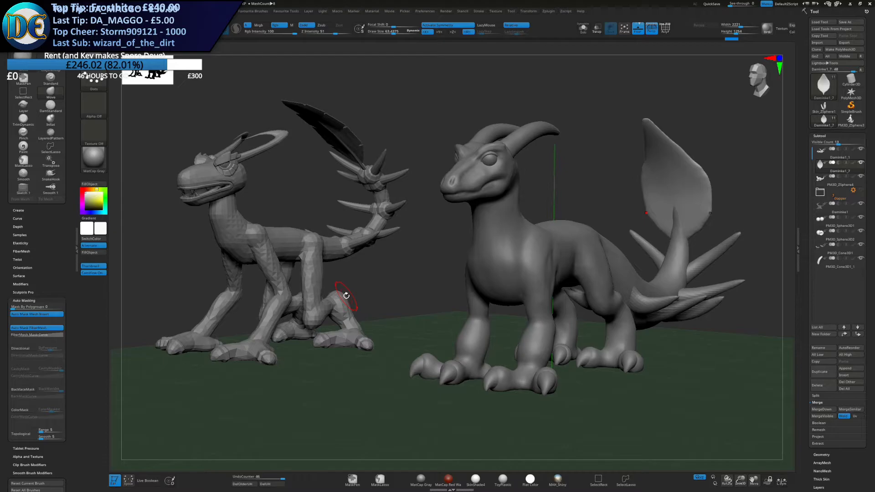
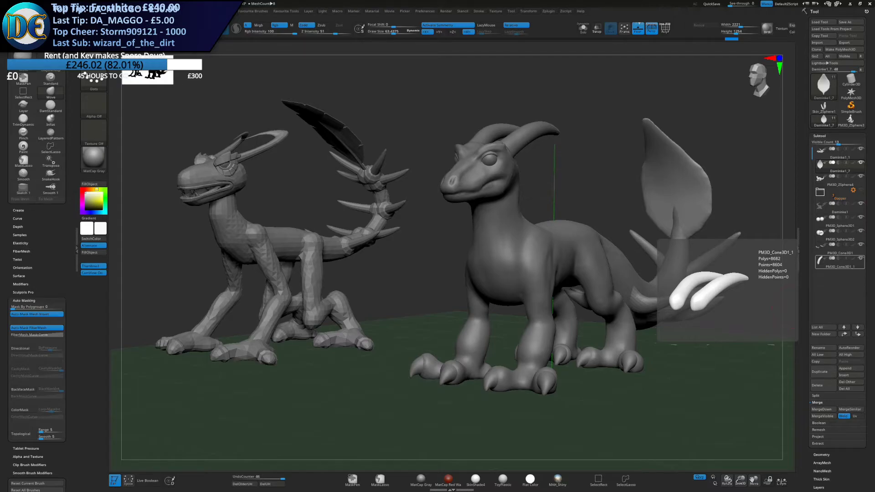
# Open the remeshing and subdivision options for the tail fin
pyautogui.keyDown('alt'); pyautogui.moveTo(528, 257); pyautogui.dragTo(353, 285, button='right'); pyautogui.keyUp('alt')
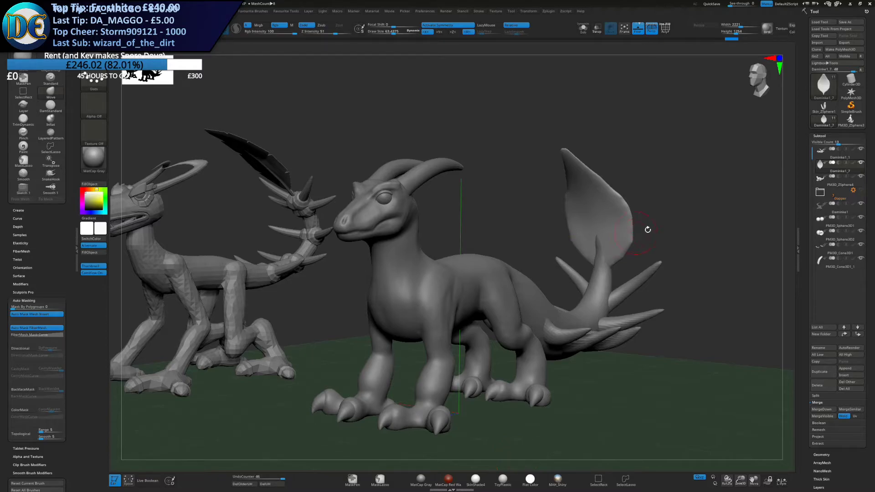
pyautogui.moveTo(643, 231); pyautogui.dragTo(652, 230, button='right')
pyautogui.keyDown('alt'); pyautogui.moveTo(533, 237); pyautogui.dragTo(424, 237, button='right'); pyautogui.keyUp('alt')
pyautogui.keyDown('ctrl'); pyautogui.moveTo(423, 237); pyautogui.dragTo(515, 230, button='right'); pyautogui.keyUp('ctrl')
pyautogui.moveTo(449, 233)
pyautogui.mouseDown(button='right')
pyautogui.moveTo(514, 232)
pyautogui.moveTo(488, 248)
pyautogui.moveTo(515, 237)
pyautogui.moveTo(479, 239)
pyautogui.mouseUp(button='right')
pyautogui.press('space')
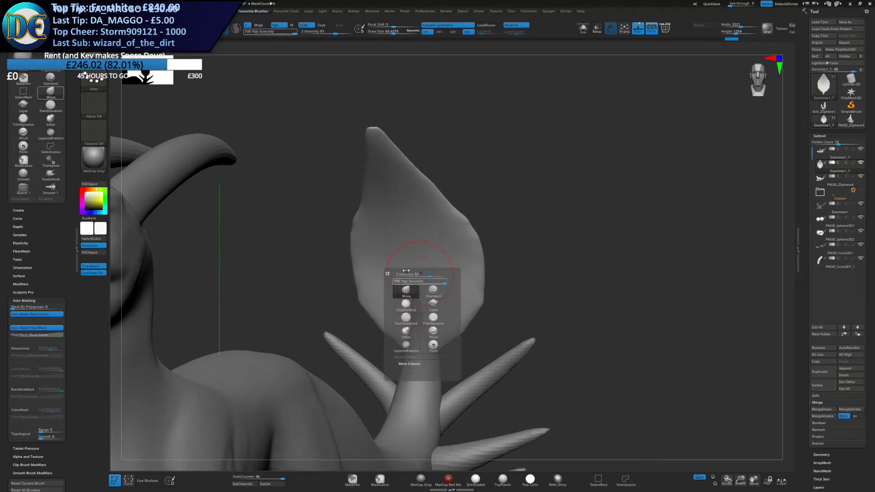
pyautogui.click(410, 294)
pyautogui.moveTo(406, 245); pyautogui.dragTo(420, 234, button='right')
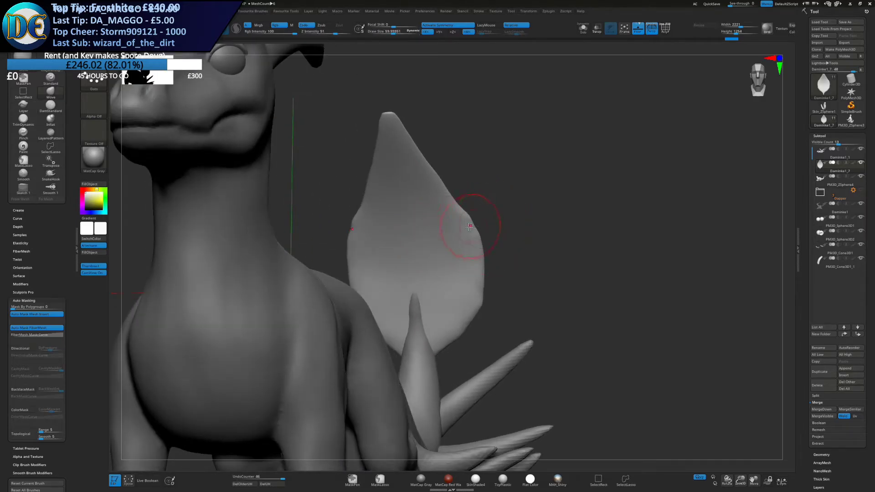
pyautogui.press('2')
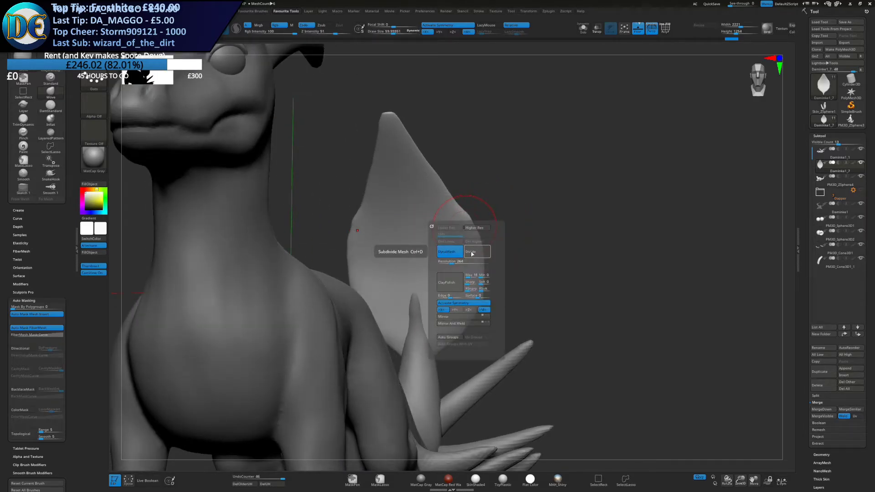
# Mask mirrored notch areas at three heights along the fin's edges with MaskLasso, undoing the first trial mask
pyautogui.keyDown('ctrl'); pyautogui.click(380, 480); pyautogui.keyUp('ctrl')
pyautogui.press('s')
pyautogui.click(438, 160)
pyautogui.keyDown('ctrl'); pyautogui.moveTo(445, 141); pyautogui.dragTo(454, 186); pyautogui.keyUp('ctrl')
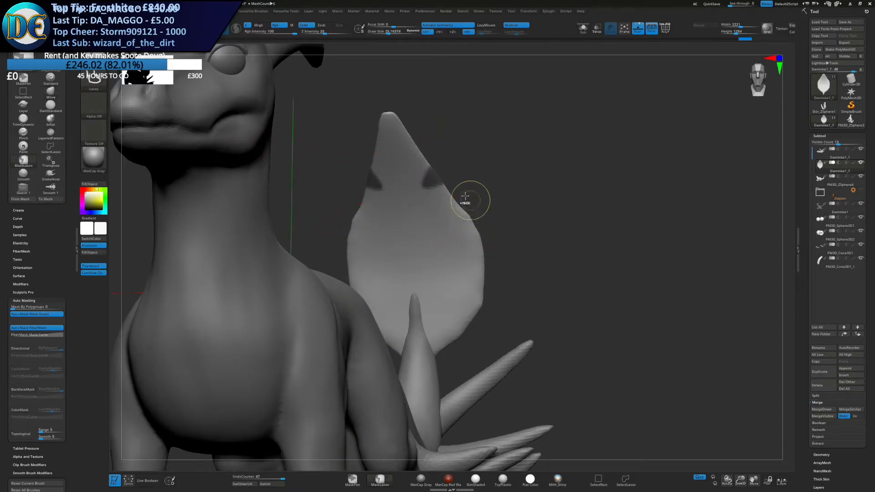
pyautogui.hotkey('ctrl', 'z')
pyautogui.keyDown('ctrl'); pyautogui.moveTo(437, 157); pyautogui.dragTo(456, 193); pyautogui.keyUp('ctrl')
pyautogui.keyDown('ctrl'); pyautogui.moveTo(494, 219); pyautogui.dragTo(551, 243); pyautogui.keyUp('ctrl')
pyautogui.moveTo(495, 289)
pyautogui.keyDown('ctrl'); pyautogui.mouseDown()
pyautogui.moveTo(461, 288)
pyautogui.moveTo(516, 333)
pyautogui.mouseUp(); pyautogui.keyUp('ctrl')
pyautogui.moveTo(521, 261)
pyautogui.mouseDown()
pyautogui.moveTo(487, 290)
pyautogui.moveTo(451, 241)
pyautogui.mouseUp()
# Split the masked notch areas off the fin as a separate subtool and delete that subtool
pyautogui.click(818, 395)
pyautogui.click(827, 430)
pyautogui.click(830, 390)
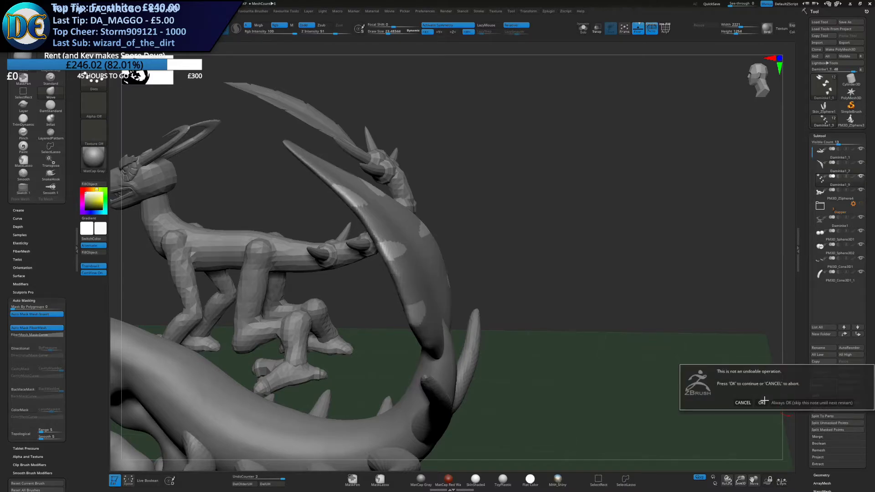
pyautogui.click(766, 400)
# Adjust the notched fin's overall shape with the Move brush at draw size about 228
pyautogui.moveTo(505, 257)
pyautogui.mouseDown()
pyautogui.moveTo(547, 260)
pyautogui.moveTo(515, 246)
pyautogui.mouseUp()
pyautogui.hotkey('ctrl', 'shift', 'h')
pyautogui.press('s')
pyautogui.moveTo(439, 229); pyautogui.dragTo(445, 230)
pyautogui.press('s')
pyautogui.moveTo(505, 237)
pyautogui.mouseDown()
pyautogui.moveTo(460, 255)
pyautogui.moveTo(436, 250)
pyautogui.mouseUp()
pyautogui.moveTo(436, 249); pyautogui.dragTo(492, 274, button='right')
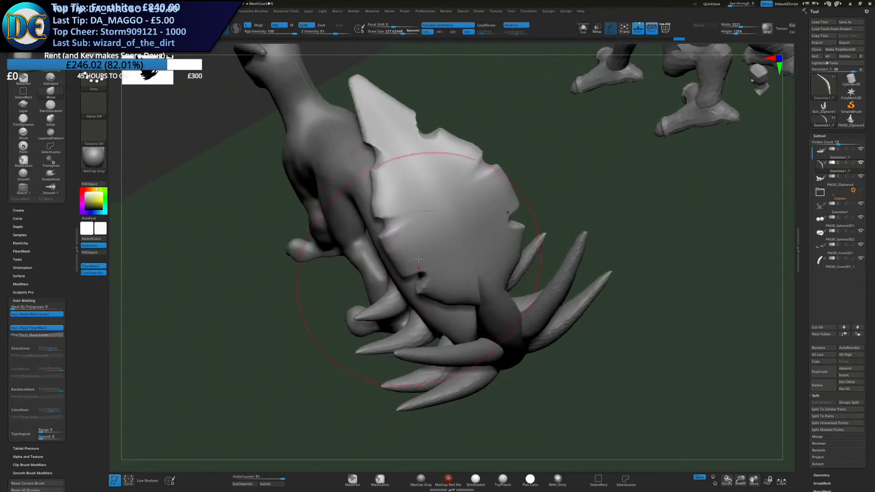
pyautogui.moveTo(412, 160); pyautogui.dragTo(422, 157)
# Reshape the tail fin's outline from behind with the Move brush, starting at draw size about 97
pyautogui.moveTo(410, 205)
pyautogui.mouseDown(button='right')
pyautogui.moveTo(441, 251)
pyautogui.moveTo(509, 218)
pyautogui.moveTo(501, 238)
pyautogui.mouseUp(button='right')
pyautogui.press('2')
pyautogui.click(433, 344)
pyautogui.press('space')
pyautogui.click(486, 255)
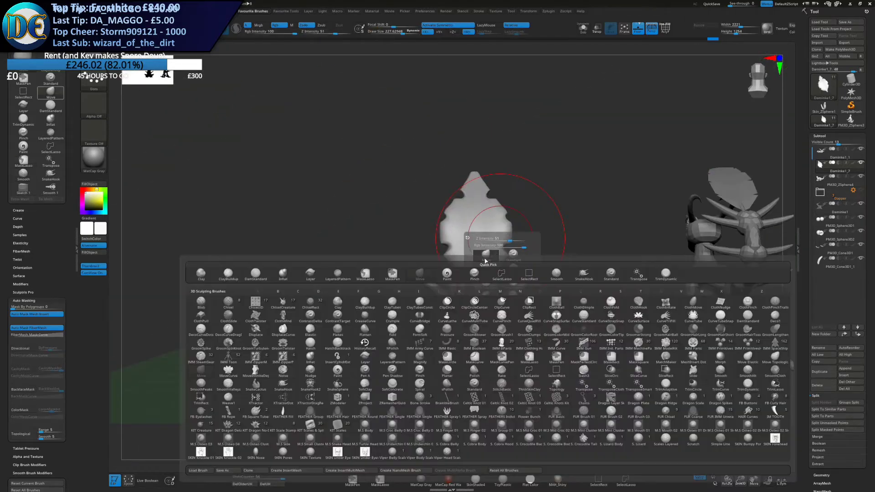
pyautogui.press('s')
pyautogui.moveTo(525, 184); pyautogui.dragTo(518, 184)
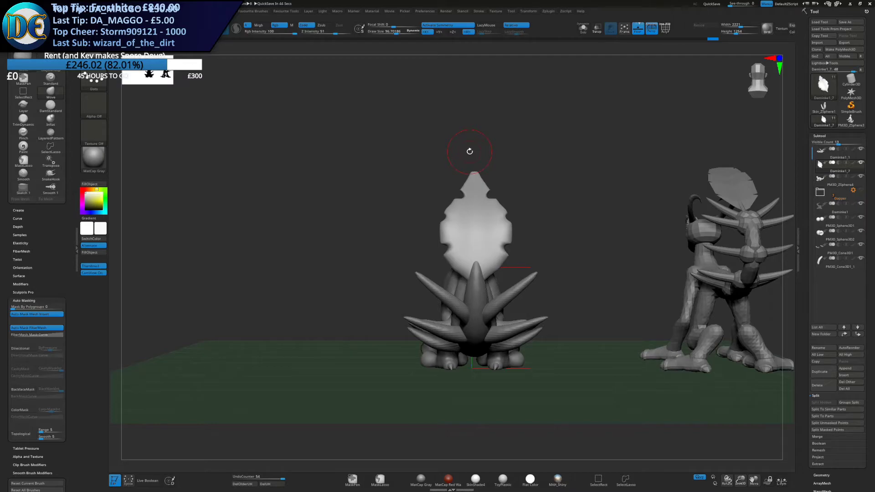
pyautogui.moveTo(413, 278)
pyautogui.mouseDown(button='right')
pyautogui.moveTo(360, 303)
pyautogui.moveTo(354, 285)
pyautogui.moveTo(418, 284)
pyautogui.moveTo(456, 316)
pyautogui.mouseUp(button='right')
pyautogui.press('space')
pyautogui.press('s')
pyautogui.moveTo(464, 236); pyautogui.dragTo(480, 241)
pyautogui.press('s')
pyautogui.moveTo(444, 196); pyautogui.dragTo(459, 218)
# Refine the tail fin's upper notches and tip with small Move brush strokes, undoing one stroke along the way
pyautogui.moveTo(458, 218)
pyautogui.mouseDown(button='right')
pyautogui.moveTo(484, 252)
pyautogui.moveTo(460, 213)
pyautogui.mouseUp(button='right')
pyautogui.press('s')
pyautogui.press('s')
pyautogui.moveTo(455, 213)
pyautogui.mouseDown()
pyautogui.moveTo(469, 209)
pyautogui.moveTo(432, 187)
pyautogui.moveTo(434, 180)
pyautogui.mouseUp()
pyautogui.press('s')
pyautogui.hotkey('ctrl', 'z')
pyautogui.press('s')
pyautogui.moveTo(440, 189); pyautogui.dragTo(445, 195)
pyautogui.moveTo(446, 217); pyautogui.dragTo(410, 215, button='right')
pyautogui.moveTo(459, 167); pyautogui.dragTo(471, 167, button='right')
pyautogui.press('s')
pyautogui.moveTo(472, 167); pyautogui.dragTo(483, 146)
# Push in the middle notches on the tail fin's edges with the Move brush at draw size about 40 to 47
pyautogui.moveTo(432, 188)
pyautogui.mouseDown(button='right')
pyautogui.moveTo(429, 179)
pyautogui.moveTo(449, 205)
pyautogui.mouseUp(button='right')
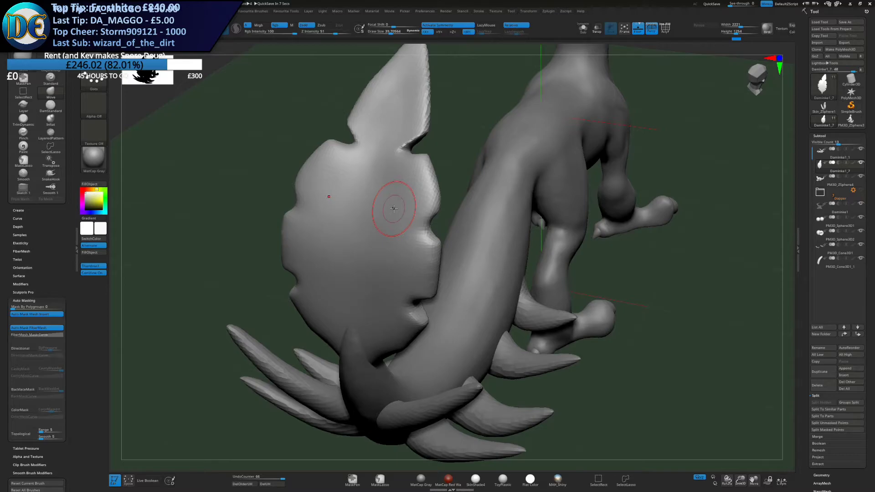
pyautogui.moveTo(400, 250)
pyautogui.mouseDown(button='right')
pyautogui.moveTo(478, 273)
pyautogui.moveTo(473, 251)
pyautogui.mouseUp(button='right')
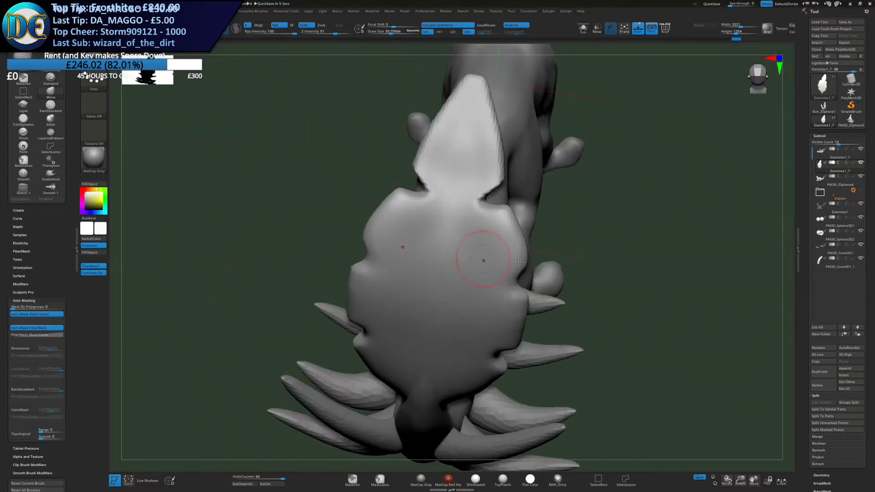
pyautogui.moveTo(527, 274)
pyautogui.mouseDown(button='right')
pyautogui.moveTo(524, 258)
pyautogui.moveTo(497, 250)
pyautogui.mouseUp(button='right')
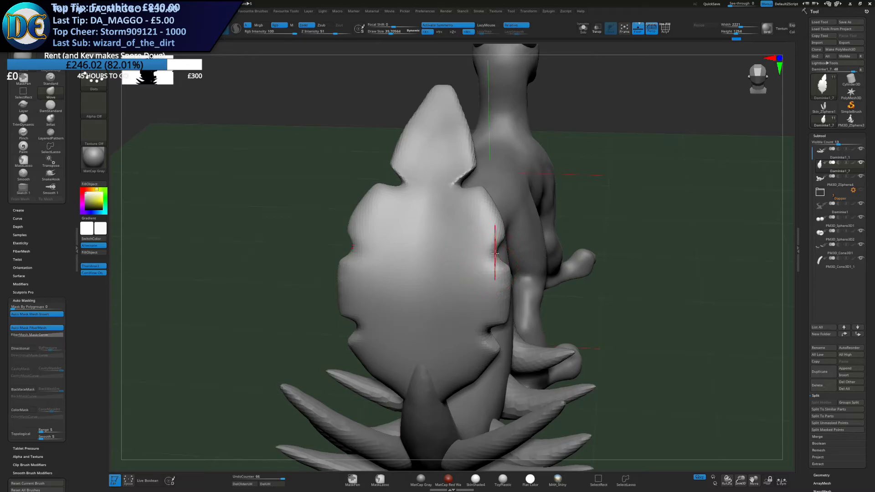
pyautogui.moveTo(494, 253)
pyautogui.mouseDown()
pyautogui.moveTo(466, 257)
pyautogui.moveTo(472, 261)
pyautogui.mouseUp()
pyautogui.press(']')
pyautogui.moveTo(488, 255); pyautogui.dragTo(405, 269, button='right')
pyautogui.moveTo(493, 268); pyautogui.dragTo(487, 275)
pyautogui.moveTo(448, 328)
pyautogui.mouseDown(button='right')
pyautogui.moveTo(497, 299)
pyautogui.moveTo(509, 276)
pyautogui.mouseUp(button='right')
# Reshape the lower notches of the tail fin and pull the lobes above them outward
pyautogui.press('[')
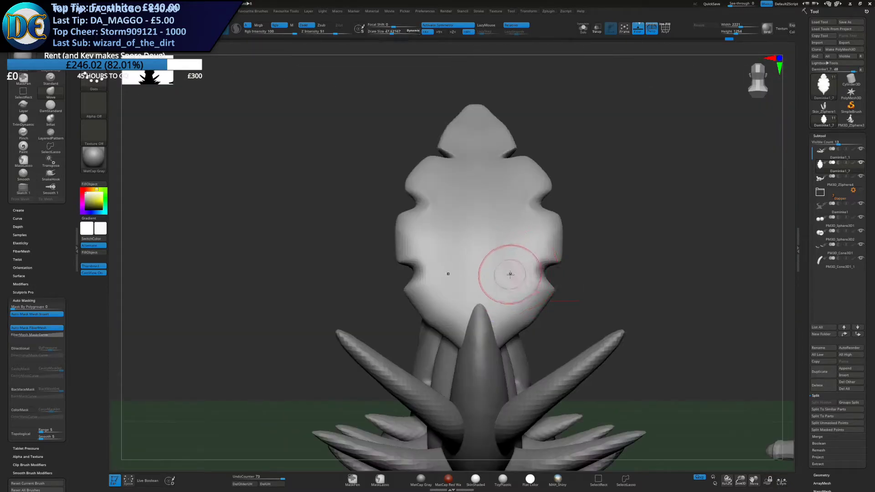
pyautogui.moveTo(539, 270)
pyautogui.mouseDown()
pyautogui.moveTo(530, 270)
pyautogui.moveTo(540, 264)
pyautogui.mouseUp()
pyautogui.press(']')
pyautogui.moveTo(547, 263); pyautogui.dragTo(537, 284)
pyautogui.moveTo(563, 242); pyautogui.dragTo(569, 242)
pyautogui.moveTo(562, 248); pyautogui.dragTo(567, 250)
# Adjust the tail fin's curve in side view with the Move brush, raising the draw size to about 228
pyautogui.moveTo(583, 264)
pyautogui.keyDown('ctrl'); pyautogui.mouseDown(button='right')
pyautogui.moveTo(514, 228)
pyautogui.moveTo(547, 269)
pyautogui.moveTo(497, 229)
pyautogui.mouseUp(button='right'); pyautogui.keyUp('ctrl')
pyautogui.press('s')
pyautogui.moveTo(470, 231); pyautogui.dragTo(480, 231)
pyautogui.press('s')
pyautogui.keyDown('alt'); pyautogui.moveTo(472, 188); pyautogui.dragTo(462, 228, button='right'); pyautogui.keyUp('alt')
pyautogui.press('s')
pyautogui.moveTo(436, 242); pyautogui.dragTo(468, 260)
pyautogui.moveTo(477, 281); pyautogui.dragTo(482, 289)
pyautogui.press('s')
pyautogui.moveTo(481, 294); pyautogui.dragTo(484, 294)
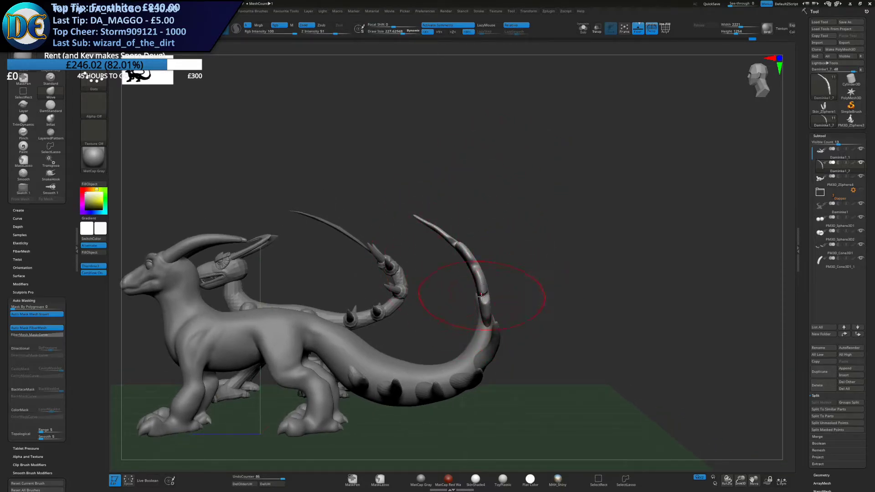
# Rotate the tail fin slightly toward the creature's head with the gizmo at the fin's base
pyautogui.moveTo(470, 253); pyautogui.dragTo(434, 230, button='right')
pyautogui.moveTo(430, 232); pyautogui.dragTo(428, 233)
pyautogui.keyDown('shift'); pyautogui.moveTo(428, 233); pyautogui.dragTo(420, 243, button='right'); pyautogui.keyUp('shift')
pyautogui.press('w')
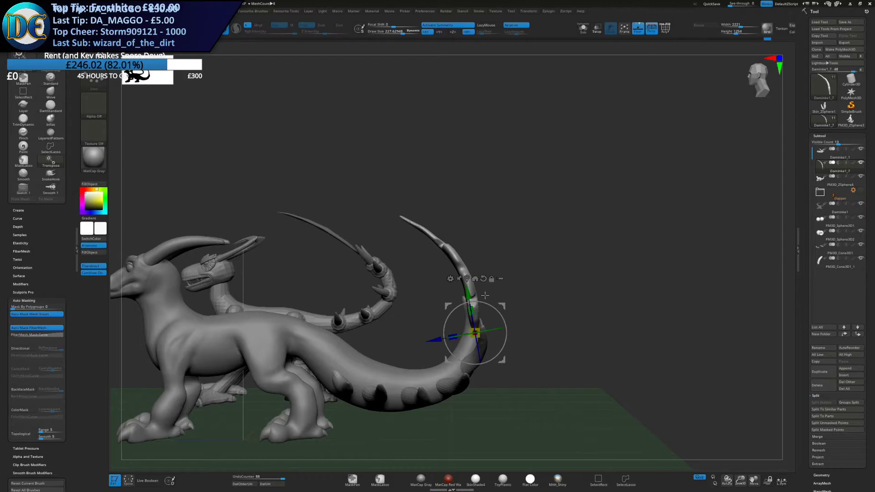
pyautogui.moveTo(502, 319); pyautogui.dragTo(499, 315)
# Add volume to the tail fin with the Inflat brush, adjusting the draw size between strokes
pyautogui.press('b')
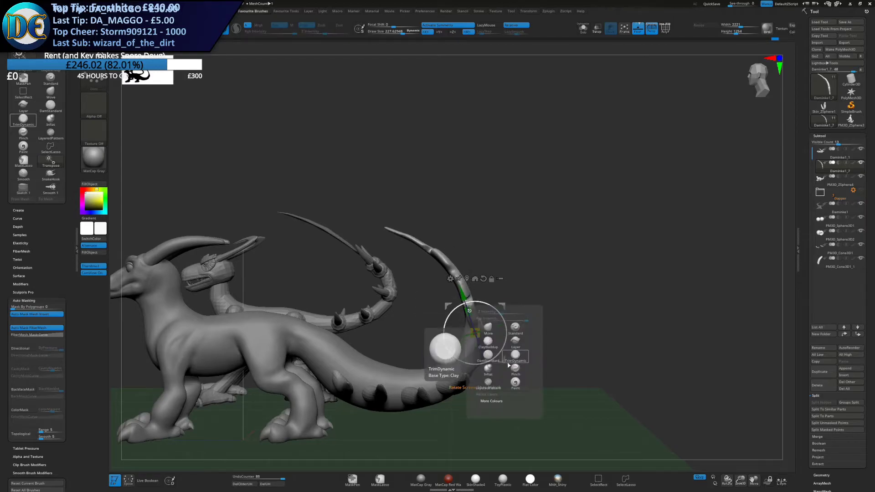
pyautogui.click(490, 371)
pyautogui.moveTo(442, 261); pyautogui.dragTo(410, 247, button='right')
pyautogui.moveTo(410, 244); pyautogui.dragTo(447, 261)
pyautogui.moveTo(500, 246)
pyautogui.mouseDown(button='right')
pyautogui.moveTo(466, 262)
pyautogui.moveTo(463, 250)
pyautogui.moveTo(454, 259)
pyautogui.moveTo(383, 259)
pyautogui.moveTo(401, 297)
pyautogui.moveTo(462, 269)
pyautogui.moveTo(444, 266)
pyautogui.moveTo(442, 238)
pyautogui.moveTo(373, 258)
pyautogui.moveTo(381, 196)
pyautogui.moveTo(368, 208)
pyautogui.mouseUp(button='right')
pyautogui.press('b')
pyautogui.click(440, 280)
pyautogui.press('s')
pyautogui.moveTo(366, 210); pyautogui.dragTo(393, 211)
pyautogui.moveTo(363, 215)
pyautogui.mouseDown(button='right')
pyautogui.moveTo(386, 214)
pyautogui.moveTo(377, 213)
pyautogui.mouseUp(button='right')
pyautogui.press('s')
pyautogui.click(378, 213)
pyautogui.moveTo(387, 217); pyautogui.dragTo(387, 213)
# Try carving a central groove down the tail fin with the DamStandard brush at draw size about 149
pyautogui.press('space')
pyautogui.click(380, 272)
pyautogui.keyDown('ctrl'); pyautogui.moveTo(404, 255); pyautogui.dragTo(408, 225, button='right'); pyautogui.keyUp('ctrl')
pyautogui.moveTo(400, 227); pyautogui.dragTo(397, 227)
pyautogui.moveTo(396, 233); pyautogui.dragTo(392, 203, button='right')
pyautogui.moveTo(393, 204); pyautogui.dragTo(379, 335)
pyautogui.moveTo(385, 319); pyautogui.dragTo(379, 265, button='right')
pyautogui.hotkey('ctrl', 'z')
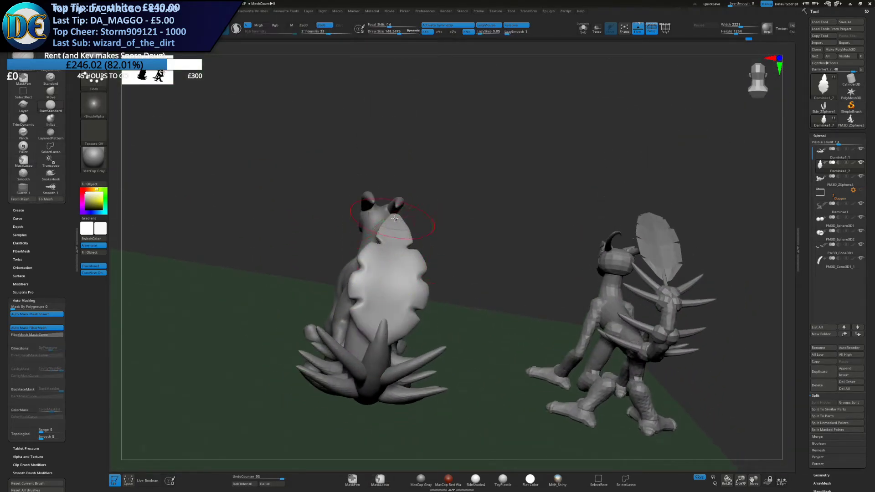
pyautogui.moveTo(395, 218); pyautogui.dragTo(376, 349)
pyautogui.moveTo(376, 274)
pyautogui.mouseDown(button='right')
pyautogui.moveTo(433, 272)
pyautogui.moveTo(349, 290)
pyautogui.moveTo(341, 278)
pyautogui.mouseUp(button='right')
pyautogui.hotkey('ctrl', 'z')
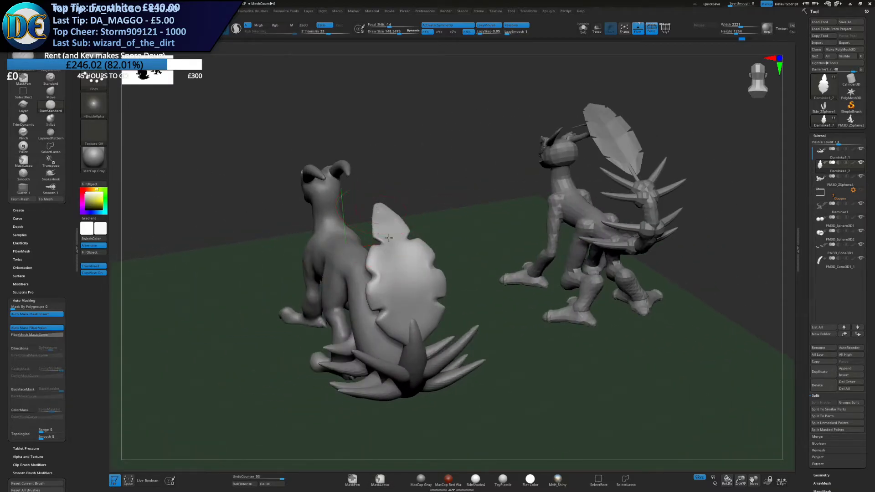
# Carve a groove down the middle of the tail fin with DamStandard at draw size about 117, replacing the first stroke
pyautogui.moveTo(388, 242); pyautogui.dragTo(373, 253, button='right')
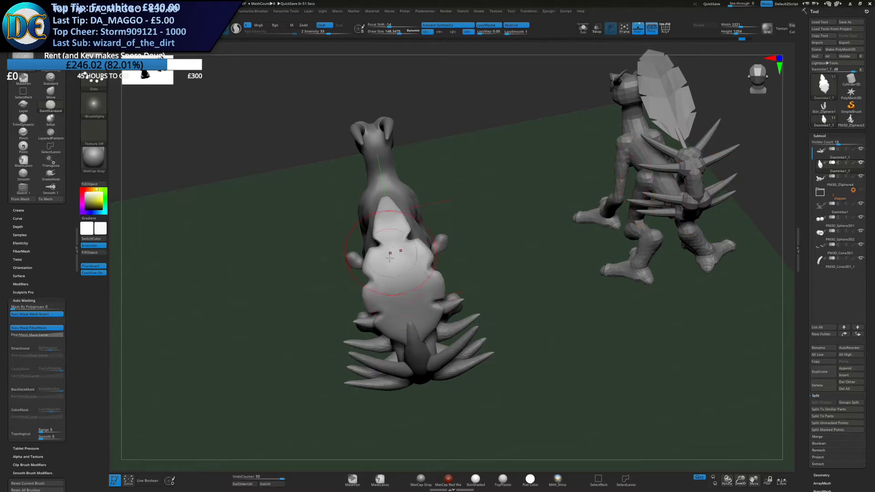
pyautogui.keyDown('alt'); pyautogui.moveTo(393, 255); pyautogui.dragTo(400, 200, button='right'); pyautogui.keyUp('alt')
pyautogui.press('s')
pyautogui.moveTo(396, 211); pyautogui.dragTo(394, 211)
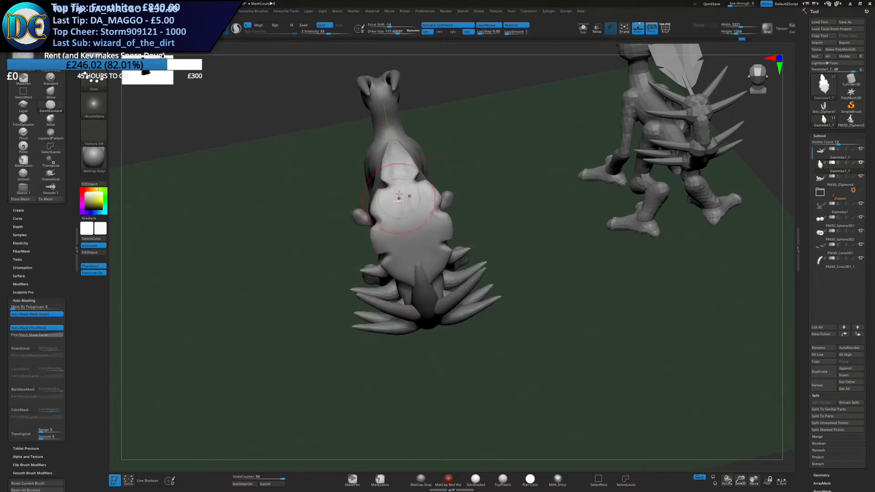
pyautogui.moveTo(407, 197); pyautogui.dragTo(432, 206, button='right')
pyautogui.moveTo(388, 142); pyautogui.dragTo(412, 230)
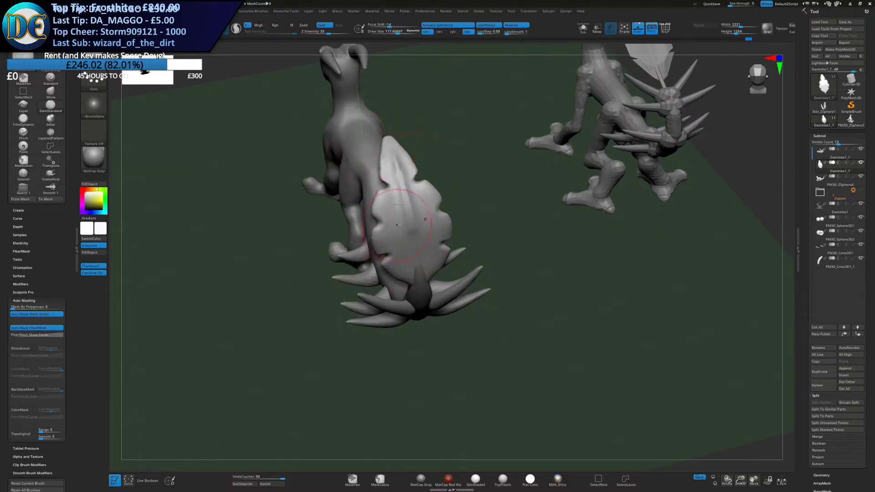
pyautogui.moveTo(412, 228); pyautogui.dragTo(414, 212, button='right')
pyautogui.hotkey('ctrl', 'z')
pyautogui.moveTo(390, 145); pyautogui.dragTo(412, 232)
pyautogui.moveTo(404, 196)
pyautogui.mouseDown()
pyautogui.moveTo(391, 145)
pyautogui.moveTo(412, 232)
pyautogui.mouseUp()
pyautogui.moveTo(412, 228); pyautogui.dragTo(381, 224, button='right')
# Smooth the surface around the groove's upper end and retouch it with another brush before returning to DamStandard
pyautogui.keyDown('shift'); pyautogui.moveTo(398, 170); pyautogui.dragTo(406, 171); pyautogui.keyUp('shift')
pyautogui.moveTo(406, 200)
pyautogui.mouseDown(button='right')
pyautogui.moveTo(432, 197)
pyautogui.moveTo(399, 197)
pyautogui.moveTo(386, 181)
pyautogui.mouseUp(button='right')
pyautogui.press('space')
pyautogui.click(417, 216)
pyautogui.moveTo(386, 181); pyautogui.dragTo(392, 180)
pyautogui.press('space')
pyautogui.click(382, 205)
pyautogui.moveTo(395, 194)
pyautogui.mouseDown(button='right')
pyautogui.moveTo(389, 237)
pyautogui.moveTo(369, 255)
pyautogui.mouseUp(button='right')
# Deepen the central groove from the fin's tip downward with DamStandard at draw size about 79, replacing one undone stroke
pyautogui.keyDown('ctrl'); pyautogui.moveTo(428, 131); pyautogui.dragTo(426, 159, button='right'); pyautogui.keyUp('ctrl')
pyautogui.press('s')
pyautogui.moveTo(424, 159); pyautogui.dragTo(420, 160)
pyautogui.moveTo(418, 161); pyautogui.dragTo(407, 202, button='right')
pyautogui.moveTo(387, 210); pyautogui.dragTo(398, 232)
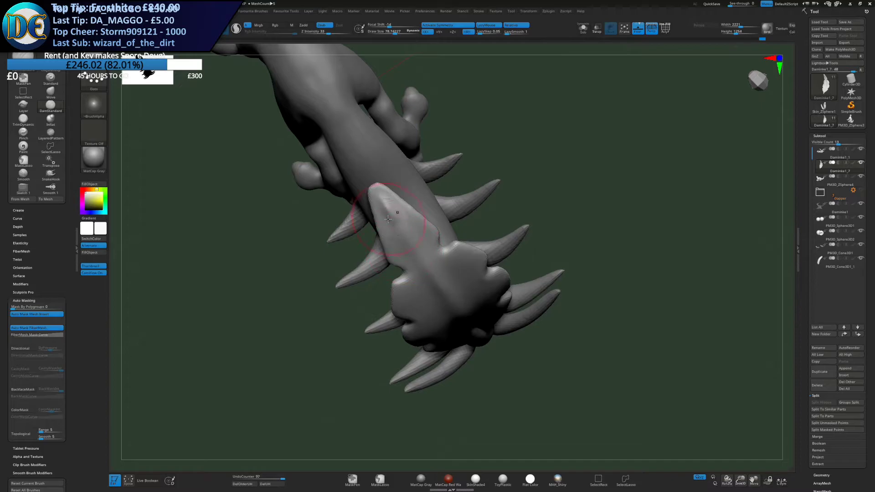
pyautogui.moveTo(381, 191); pyautogui.dragTo(401, 235)
pyautogui.hotkey('ctrl', 'z')
pyautogui.moveTo(380, 187); pyautogui.dragTo(400, 234)
pyautogui.moveTo(400, 234); pyautogui.dragTo(393, 200, button='right')
pyautogui.moveTo(391, 197); pyautogui.dragTo(401, 235)
pyautogui.moveTo(401, 235); pyautogui.dragTo(449, 193, button='right')
pyautogui.moveTo(391, 203); pyautogui.dragTo(397, 236)
# Pull the tail fin's tip section outward with the Move brush after enlarging its draw size
pyautogui.press('s')
pyautogui.press('a')
pyautogui.click(387, 256)
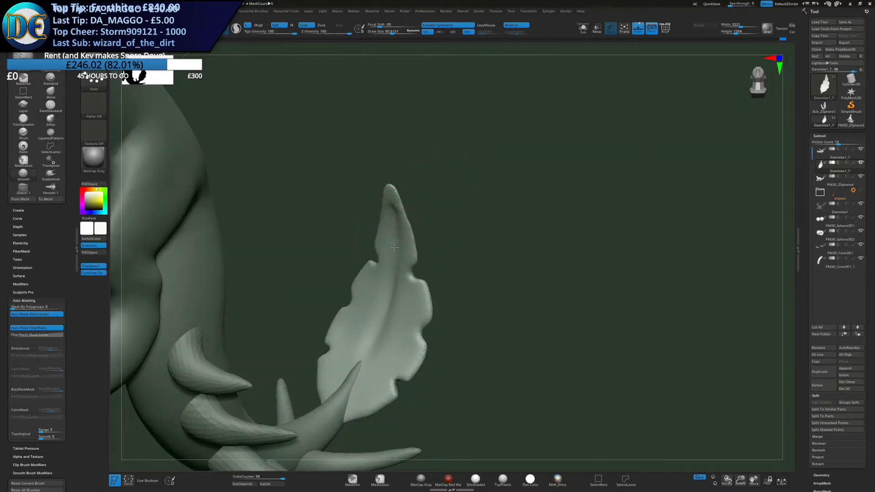
pyautogui.moveTo(372, 237); pyautogui.dragTo(399, 248, button='right')
pyautogui.press('a')
pyautogui.click(387, 272)
pyautogui.press('s')
pyautogui.moveTo(406, 232); pyautogui.dragTo(414, 232)
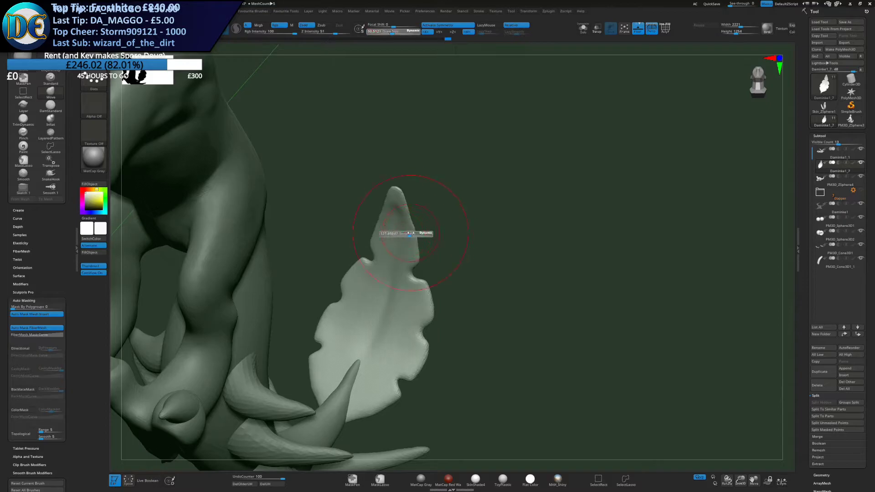
pyautogui.moveTo(410, 232); pyautogui.dragTo(421, 228, button='right')
pyautogui.moveTo(410, 228); pyautogui.dragTo(427, 222)
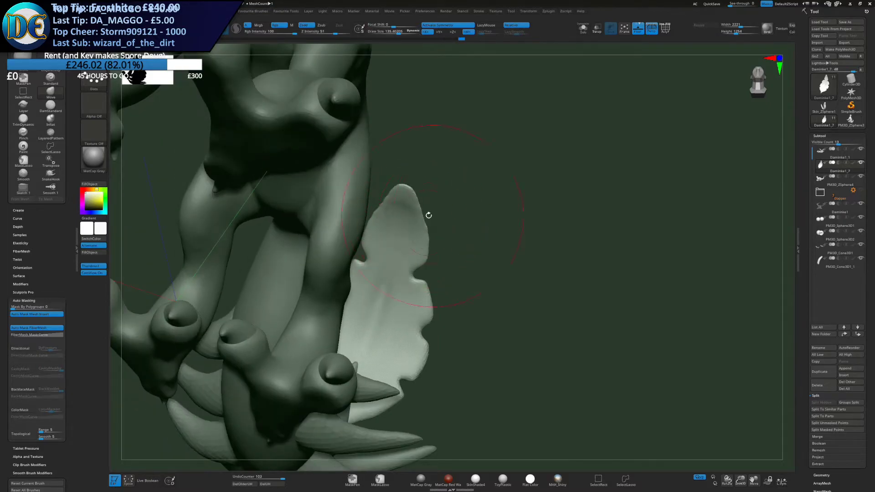
pyautogui.moveTo(432, 214); pyautogui.dragTo(391, 219, button='right')
# Thicken the outer edge of the tail fin's tip section with the Inflat brush
pyautogui.press('a')
pyautogui.click(394, 279)
pyautogui.moveTo(414, 198)
pyautogui.mouseDown()
pyautogui.moveTo(436, 249)
pyautogui.moveTo(432, 239)
pyautogui.mouseUp()
pyautogui.moveTo(428, 197); pyautogui.dragTo(443, 215)
pyautogui.press('s')
pyautogui.click(446, 264)
pyautogui.moveTo(424, 268); pyautogui.dragTo(446, 256, button='right')
pyautogui.moveTo(432, 280); pyautogui.dragTo(443, 278)
# Adjust the curve of the fin's tip with the Move brush, working down to draw size about 87
pyautogui.press('a')
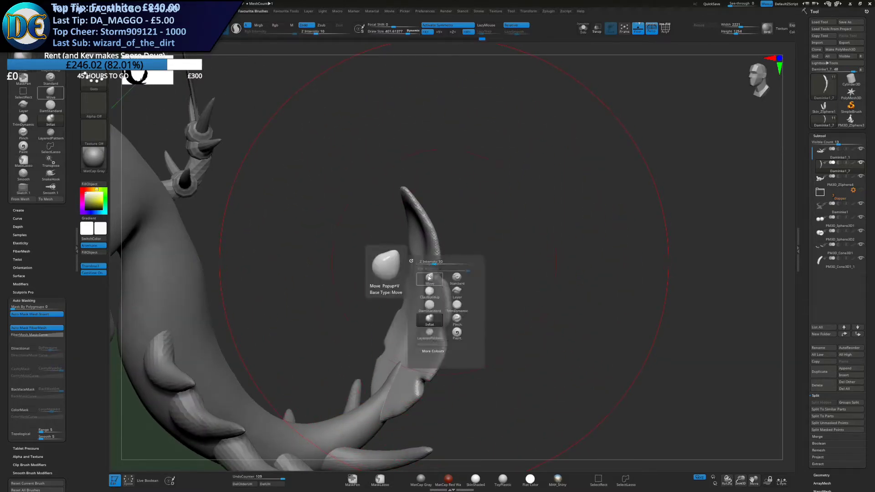
pyautogui.click(430, 278)
pyautogui.keyDown('alt'); pyautogui.moveTo(482, 209); pyautogui.dragTo(496, 172, button='right'); pyautogui.keyUp('alt')
pyautogui.press('s')
pyautogui.click(460, 228)
pyautogui.moveTo(428, 243); pyautogui.dragTo(435, 241)
pyautogui.moveTo(427, 227); pyautogui.dragTo(443, 227)
pyautogui.moveTo(453, 229)
pyautogui.mouseDown(button='right')
pyautogui.moveTo(443, 234)
pyautogui.moveTo(456, 236)
pyautogui.moveTo(463, 218)
pyautogui.mouseUp(button='right')
pyautogui.press('a')
pyautogui.press('s')
pyautogui.click(460, 230)
pyautogui.moveTo(443, 226)
pyautogui.mouseDown()
pyautogui.moveTo(456, 221)
pyautogui.moveTo(457, 193)
pyautogui.mouseUp()
pyautogui.moveTo(480, 185)
pyautogui.keyDown('ctrl'); pyautogui.mouseDown(button='right')
pyautogui.moveTo(430, 266)
pyautogui.moveTo(468, 228)
pyautogui.moveTo(481, 241)
pyautogui.mouseUp(button='right'); pyautogui.keyUp('ctrl')
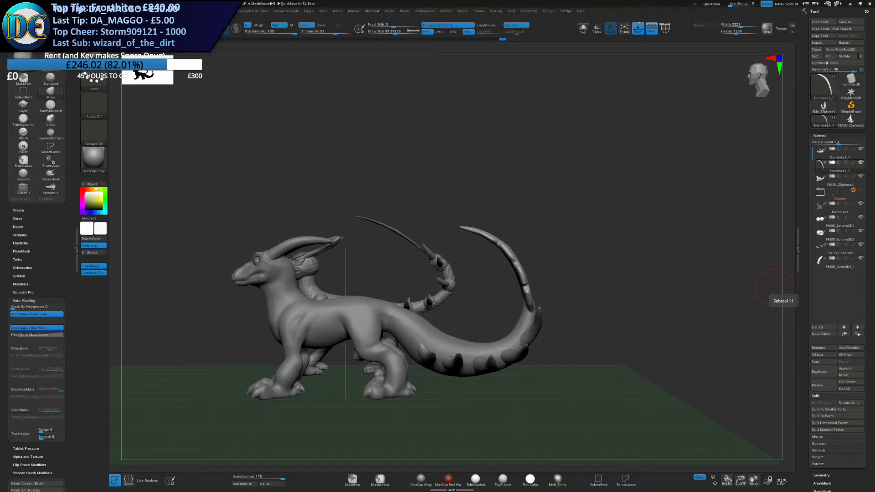
# Switch to Chrome to view the creature line drawing and close its window
pyautogui.hotkey('alt', 'Tab')
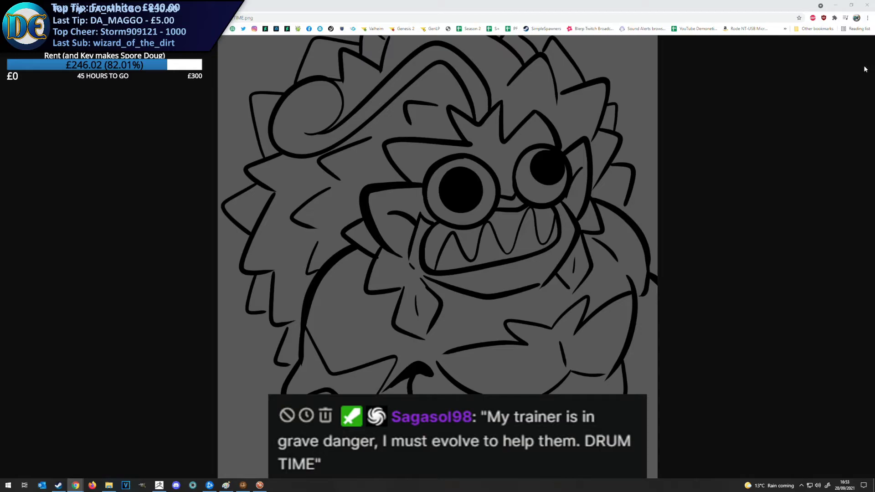
pyautogui.click(867, 5)
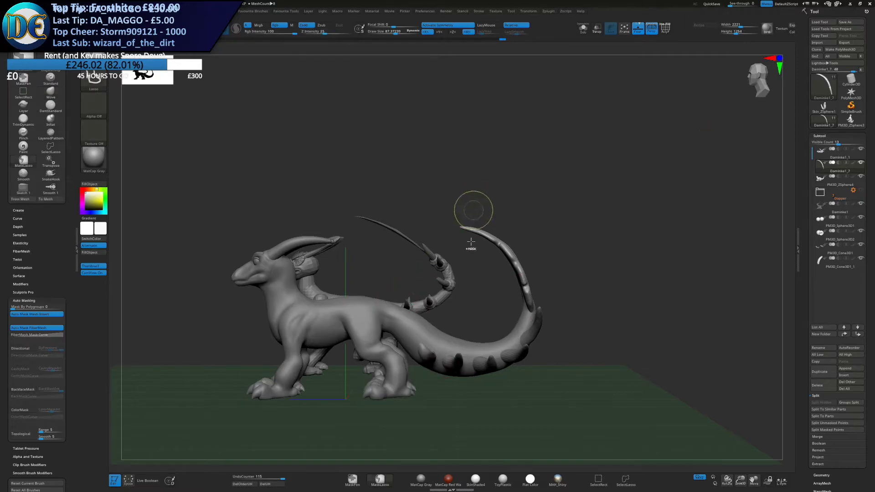
# Adjust the tail fin's base and rear edge from several angles with short Move brush strokes
pyautogui.scroll(3, 467, 210)
pyautogui.moveTo(553, 307); pyautogui.dragTo(544, 304)
pyautogui.moveTo(544, 304)
pyautogui.mouseDown(button='right')
pyautogui.moveTo(562, 294)
pyautogui.moveTo(539, 318)
pyautogui.moveTo(553, 290)
pyautogui.mouseUp(button='right')
pyautogui.moveTo(552, 290); pyautogui.dragTo(556, 290)
pyautogui.moveTo(556, 289); pyautogui.dragTo(559, 287, button='right')
pyautogui.moveTo(559, 289); pyautogui.dragTo(566, 291)
pyautogui.moveTo(568, 292); pyautogui.dragTo(563, 258, button='right')
pyautogui.moveTo(561, 256); pyautogui.dragTo(564, 255)
pyautogui.moveTo(542, 226); pyautogui.dragTo(547, 222)
pyautogui.moveTo(533, 214)
pyautogui.mouseDown(button='right')
pyautogui.moveTo(519, 237)
pyautogui.moveTo(543, 228)
pyautogui.mouseUp(button='right')
pyautogui.moveTo(546, 233); pyautogui.dragTo(549, 238)
# Pull out the tail fin's rear edge around its lower notches with Move brush strokes at draw size about 75
pyautogui.keyDown('alt'); pyautogui.moveTo(546, 255); pyautogui.dragTo(535, 219, button='right'); pyautogui.keyUp('alt')
pyautogui.press('s')
pyautogui.moveTo(537, 220); pyautogui.dragTo(534, 219)
pyautogui.moveTo(534, 220)
pyautogui.mouseDown(button='right')
pyautogui.moveTo(483, 237)
pyautogui.moveTo(533, 251)
pyautogui.moveTo(545, 267)
pyautogui.mouseUp(button='right')
pyautogui.press('s')
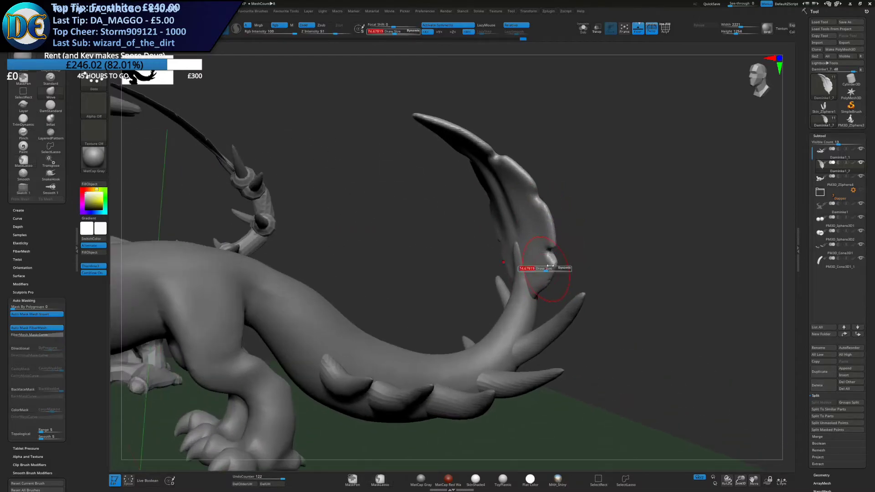
pyautogui.moveTo(539, 268); pyautogui.dragTo(546, 268)
pyautogui.moveTo(547, 264); pyautogui.dragTo(560, 254, button='right')
pyautogui.moveTo(558, 249); pyautogui.dragTo(561, 250)
pyautogui.moveTo(559, 233); pyautogui.dragTo(565, 230)
pyautogui.moveTo(570, 228); pyautogui.dragTo(588, 218, button='right')
pyautogui.moveTo(543, 189); pyautogui.dragTo(539, 193)
# Adjust the notch below the fin's tip and the fin's lower side edge with larger Move brush strokes
pyautogui.press('s')
pyautogui.moveTo(535, 172); pyautogui.dragTo(511, 137, button='right')
pyautogui.moveTo(498, 145); pyautogui.dragTo(502, 142)
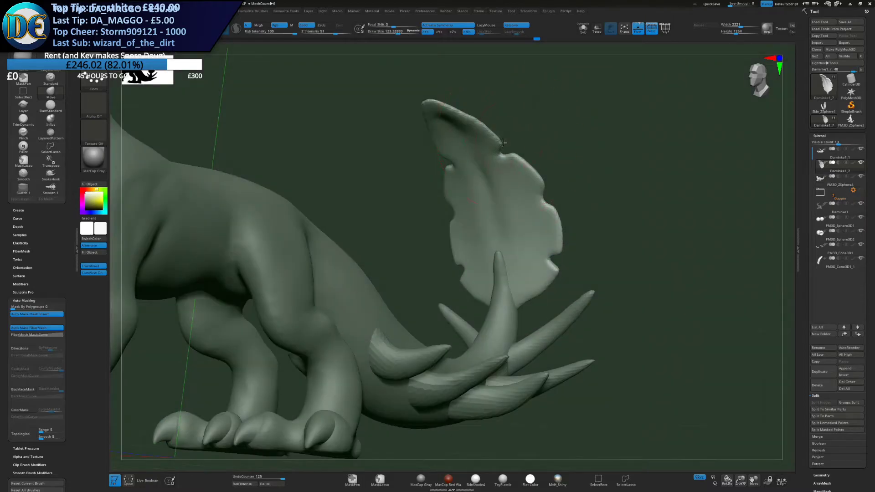
pyautogui.moveTo(501, 139); pyautogui.dragTo(490, 151, button='right')
pyautogui.press('s')
pyautogui.moveTo(490, 152); pyautogui.dragTo(498, 151)
pyautogui.moveTo(557, 261); pyautogui.dragTo(553, 258)
pyautogui.keyDown('ctrl'); pyautogui.moveTo(552, 257); pyautogui.dragTo(547, 236, button='right'); pyautogui.keyUp('ctrl')
pyautogui.moveTo(547, 236); pyautogui.dragTo(548, 232, button='right')
pyautogui.press('s')
pyautogui.moveTo(545, 224); pyautogui.dragTo(537, 224)
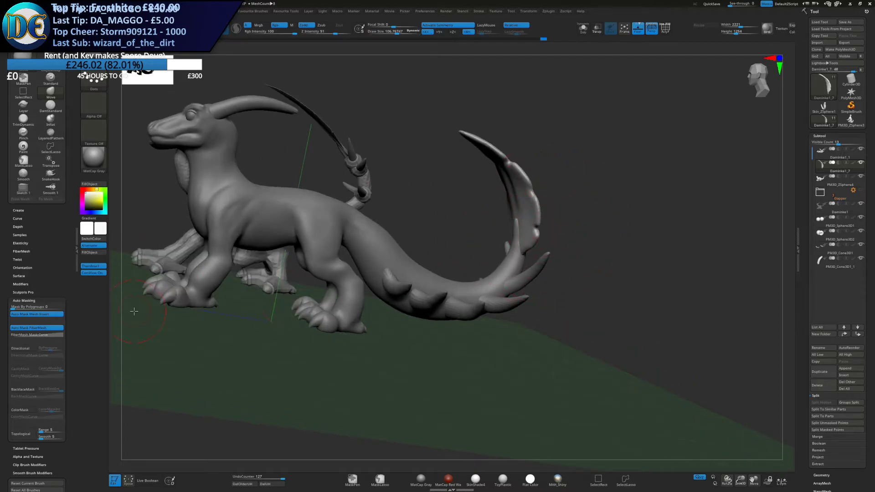
# Reshape the overall curve of the tail fin with broad Move brush strokes, working up to draw size about 210
pyautogui.moveTo(501, 254)
pyautogui.mouseDown(button='right')
pyautogui.moveTo(502, 262)
pyautogui.moveTo(375, 235)
pyautogui.moveTo(428, 273)
pyautogui.moveTo(396, 272)
pyautogui.mouseUp(button='right')
pyautogui.press('s')
pyautogui.moveTo(384, 273); pyautogui.dragTo(384, 299)
pyautogui.keyDown('ctrl'); pyautogui.moveTo(400, 301); pyautogui.dragTo(429, 261, button='right'); pyautogui.keyUp('ctrl')
pyautogui.moveTo(448, 263); pyautogui.dragTo(413, 253)
pyautogui.press('s')
pyautogui.moveTo(417, 209); pyautogui.dragTo(417, 218)
pyautogui.moveTo(421, 251)
pyautogui.keyDown('ctrl'); pyautogui.mouseDown(button='right')
pyautogui.moveTo(436, 211)
pyautogui.moveTo(365, 255)
pyautogui.moveTo(392, 273)
pyautogui.moveTo(351, 270)
pyautogui.moveTo(408, 244)
pyautogui.mouseUp(button='right'); pyautogui.keyUp('ctrl')
pyautogui.keyDown('alt'); pyautogui.moveTo(408, 244); pyautogui.dragTo(483, 230, button='right'); pyautogui.keyUp('alt')
# Shift the whole tail fin slightly with the transform gizmo and return to draw mode
pyautogui.press('w')
pyautogui.moveTo(529, 249); pyautogui.dragTo(503, 257, button='right')
pyautogui.keyDown('alt'); pyautogui.click(493, 215); pyautogui.keyUp('alt')
pyautogui.moveTo(508, 247); pyautogui.dragTo(508, 241)
pyautogui.moveTo(410, 277)
pyautogui.keyDown('alt'); pyautogui.mouseDown(button='right')
pyautogui.moveTo(477, 267)
pyautogui.moveTo(508, 283)
pyautogui.mouseUp(button='right'); pyautogui.keyUp('alt')
pyautogui.press('q')
pyautogui.moveTo(422, 262)
pyautogui.mouseDown(button='right')
pyautogui.moveTo(474, 258)
pyautogui.moveTo(478, 250)
pyautogui.mouseUp(button='right')
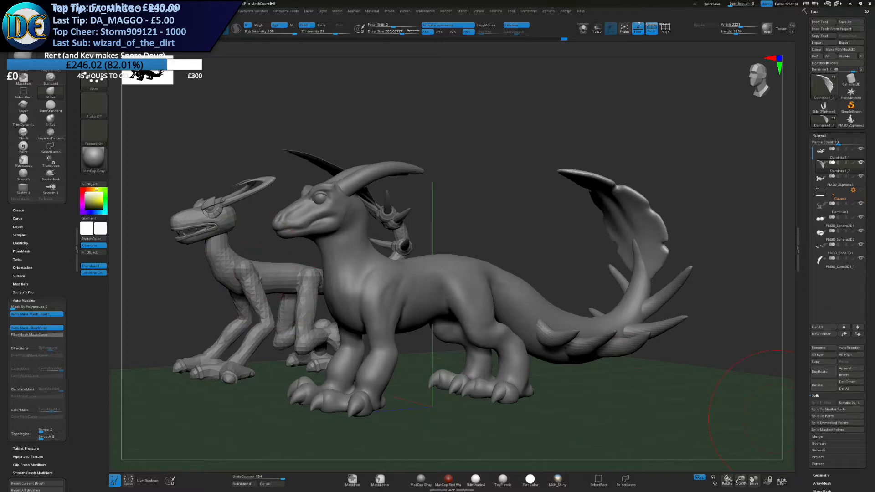
pyautogui.moveTo(669, 220)
pyautogui.mouseDown()
pyautogui.moveTo(628, 204)
pyautogui.moveTo(669, 219)
pyautogui.mouseUp()
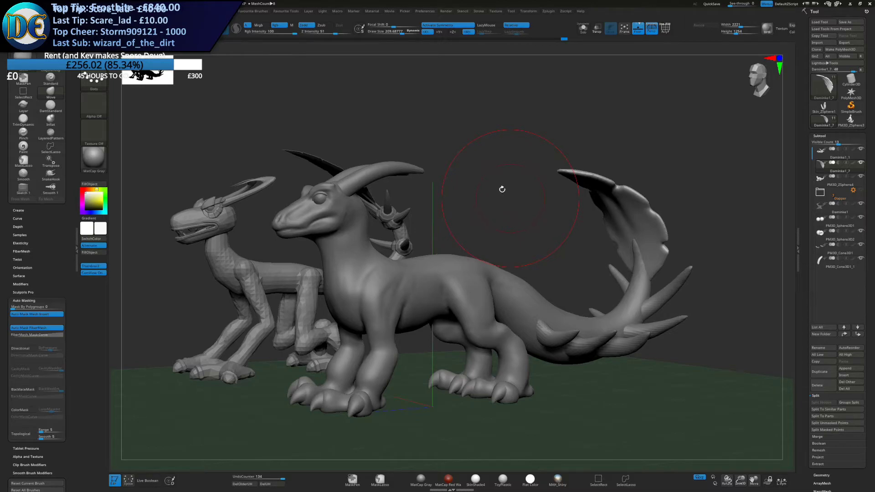
# Carve creases from the tail fin's side notches toward its center with the DamStandard brush at draw size about 60
pyautogui.moveTo(839, 207)
pyautogui.moveTo(502, 319)
pyautogui.keyDown('alt'); pyautogui.mouseDown(button='right')
pyautogui.moveTo(433, 291)
pyautogui.moveTo(494, 292)
pyautogui.moveTo(492, 250)
pyautogui.mouseUp(button='right'); pyautogui.keyUp('alt')
pyautogui.press('space')
pyautogui.click(481, 293)
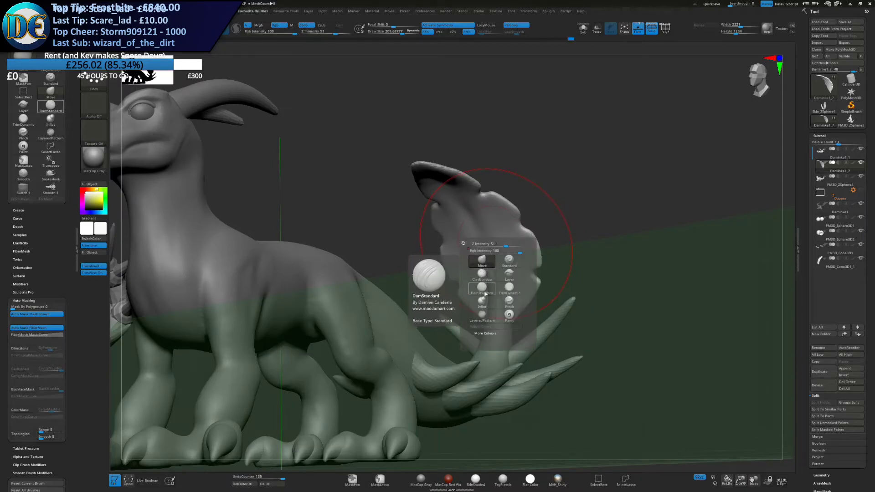
pyautogui.press('s')
pyautogui.moveTo(545, 234); pyautogui.dragTo(533, 235)
pyautogui.keyDown('ctrl'); pyautogui.moveTo(497, 183); pyautogui.dragTo(507, 214, button='right'); pyautogui.keyUp('ctrl')
pyautogui.moveTo(507, 214); pyautogui.dragTo(519, 235, button='right')
pyautogui.moveTo(484, 253); pyautogui.dragTo(536, 222)
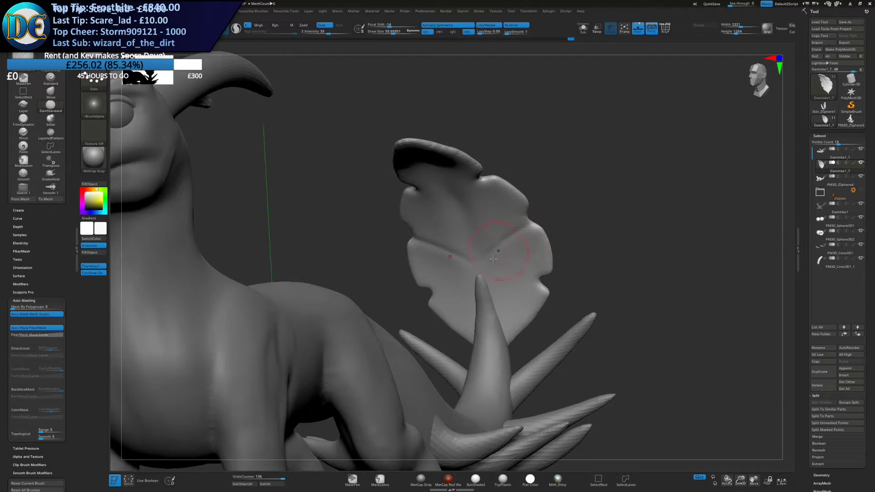
pyautogui.moveTo(486, 275); pyautogui.dragTo(544, 279)
pyautogui.moveTo(467, 203); pyautogui.dragTo(467, 224, button='right')
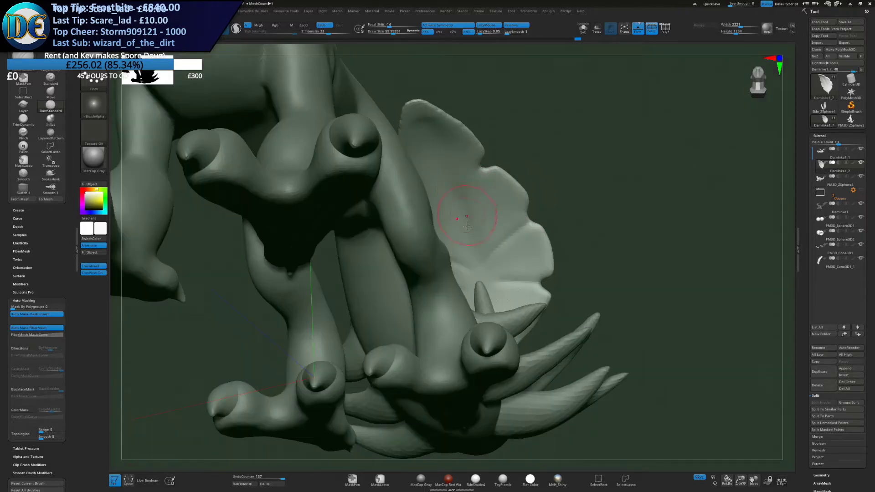
pyautogui.moveTo(517, 173); pyautogui.dragTo(462, 214, button='right')
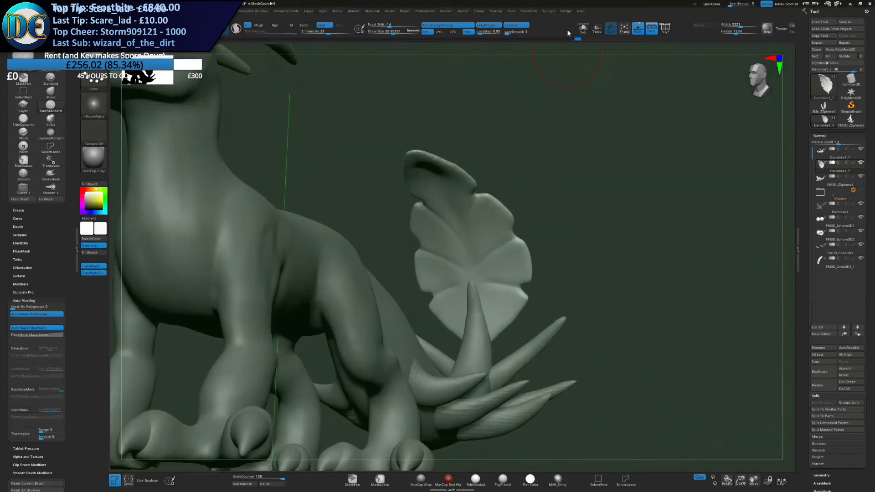
# Isolate the tail fin and turn the view to face its broad side
pyautogui.click(583, 29)
pyautogui.moveTo(474, 148)
pyautogui.mouseDown(button='right')
pyautogui.moveTo(451, 163)
pyautogui.moveTo(448, 137)
pyautogui.mouseUp(button='right')
pyautogui.moveTo(454, 325); pyautogui.dragTo(465, 319, button='right')
pyautogui.keyDown('shift'); pyautogui.moveTo(458, 176); pyautogui.dragTo(444, 120); pyautogui.keyUp('shift')
# Try several DamStandard strokes for a central groove running from the fin's middle up through its tip, undoing them
pyautogui.moveTo(446, 209); pyautogui.dragTo(445, 224, button='right')
pyautogui.moveTo(447, 216); pyautogui.dragTo(455, 246)
pyautogui.moveTo(426, 87); pyautogui.dragTo(429, 109, button='right')
pyautogui.hotkey('ctrl', 'z')
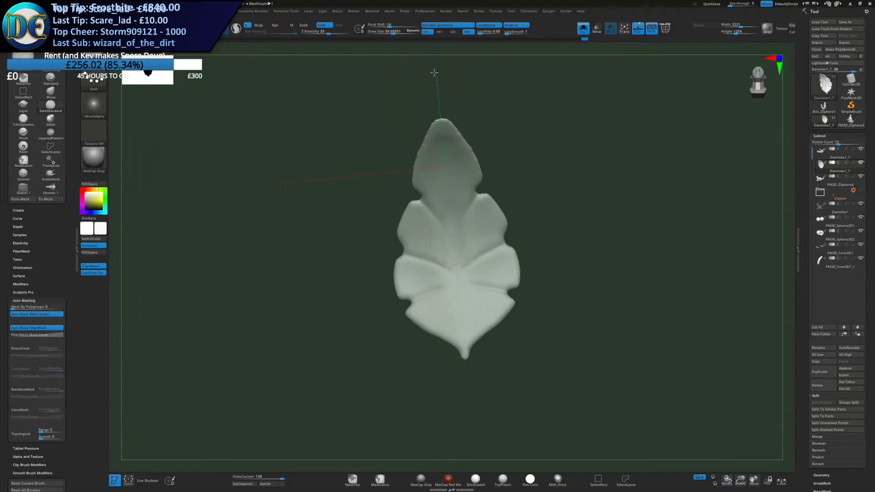
pyautogui.moveTo(455, 247); pyautogui.dragTo(425, 80)
pyautogui.moveTo(444, 141); pyautogui.dragTo(453, 210, button='right')
pyautogui.hotkey('ctrl', 'z')
pyautogui.moveTo(445, 114); pyautogui.dragTo(444, 141, button='right')
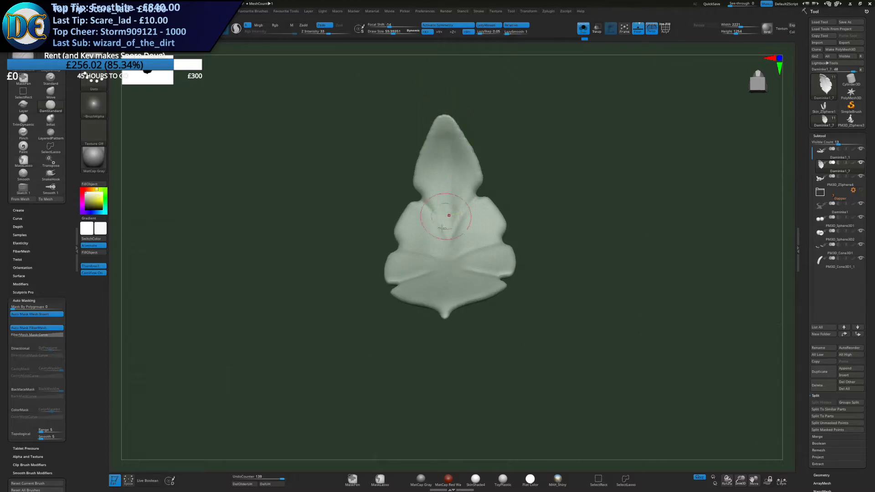
pyautogui.moveTo(453, 220); pyautogui.dragTo(438, 82)
pyautogui.moveTo(441, 119); pyautogui.dragTo(442, 157, button='right')
pyautogui.moveTo(448, 204); pyautogui.dragTo(437, 73)
pyautogui.hotkey('ctrl', 'z')
pyautogui.moveTo(451, 207); pyautogui.dragTo(438, 83)
pyautogui.rightClick(440, 121)
pyautogui.hotkey('ctrl', 'z')
pyautogui.keyDown('alt'); pyautogui.moveTo(454, 148); pyautogui.dragTo(441, 170, button='right'); pyautogui.keyUp('alt')
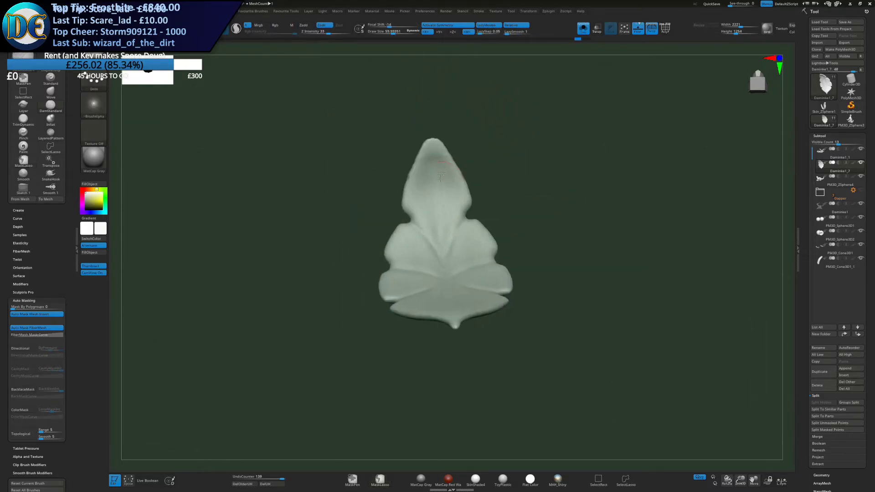
pyautogui.moveTo(438, 228); pyautogui.dragTo(438, 86)
pyautogui.moveTo(447, 128); pyautogui.dragTo(433, 136, button='right')
pyautogui.rightClick(433, 136)
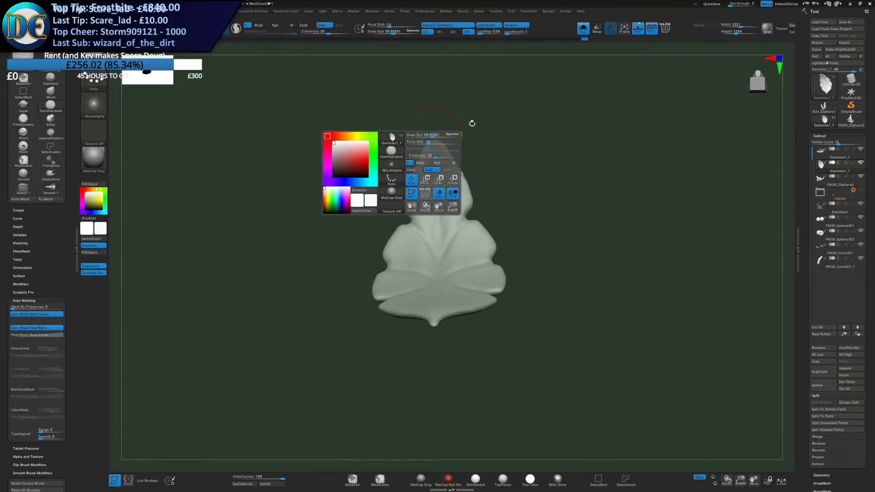
pyautogui.moveTo(433, 172); pyautogui.dragTo(434, 194, button='right')
pyautogui.hotkey('ctrl', 'z')
pyautogui.moveTo(439, 235); pyautogui.dragTo(437, 123)
pyautogui.moveTo(436, 145)
pyautogui.mouseDown(button='right')
pyautogui.moveTo(432, 177)
pyautogui.moveTo(543, 161)
pyautogui.moveTo(439, 160)
pyautogui.moveTo(432, 265)
pyautogui.mouseUp(button='right')
pyautogui.hotkey('ctrl', 'z')
pyautogui.moveTo(435, 213); pyautogui.dragTo(429, 92)
pyautogui.moveTo(419, 159)
pyautogui.mouseDown(button='right')
pyautogui.moveTo(419, 129)
pyautogui.moveTo(441, 175)
pyautogui.mouseUp(button='right')
pyautogui.rightClick(441, 175)
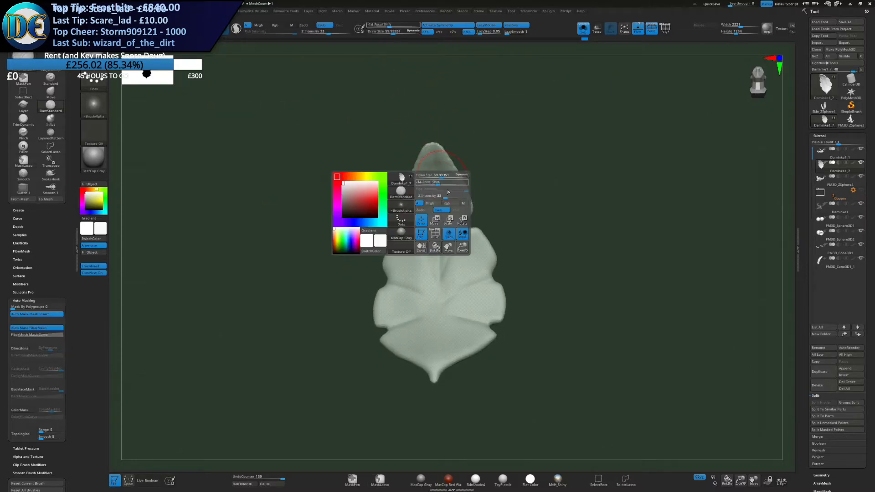
pyautogui.hotkey('ctrl', 'z')
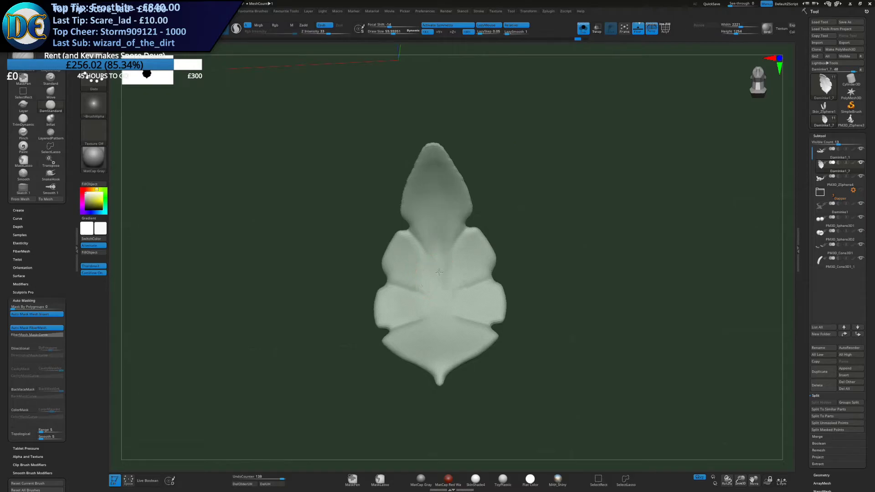
# Carve the central groove from the fin's middle up through its tip and show the whole creature again
pyautogui.moveTo(431, 160); pyautogui.dragTo(421, 80)
pyautogui.moveTo(438, 277); pyautogui.dragTo(430, 116)
pyautogui.moveTo(437, 146); pyautogui.dragTo(423, 189, button='right')
pyautogui.moveTo(409, 155)
pyautogui.mouseDown(button='right')
pyautogui.moveTo(447, 176)
pyautogui.moveTo(475, 170)
pyautogui.moveTo(547, 105)
pyautogui.mouseUp(button='right')
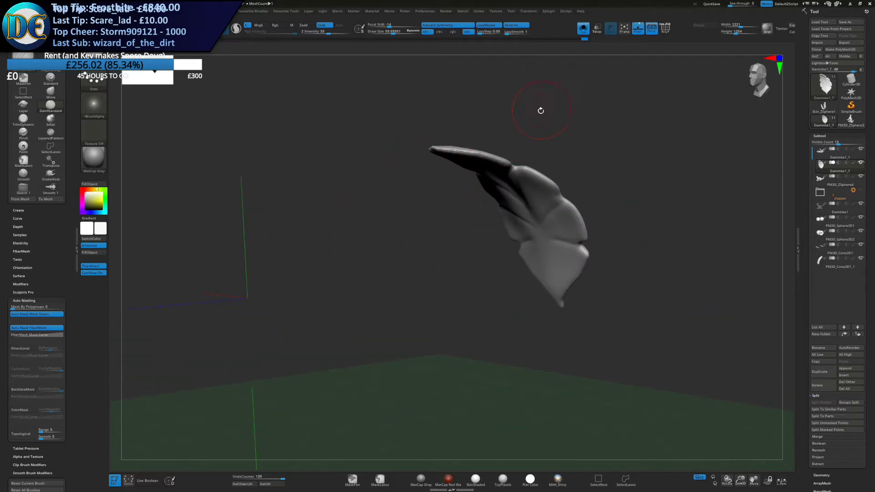
pyautogui.click(583, 28)
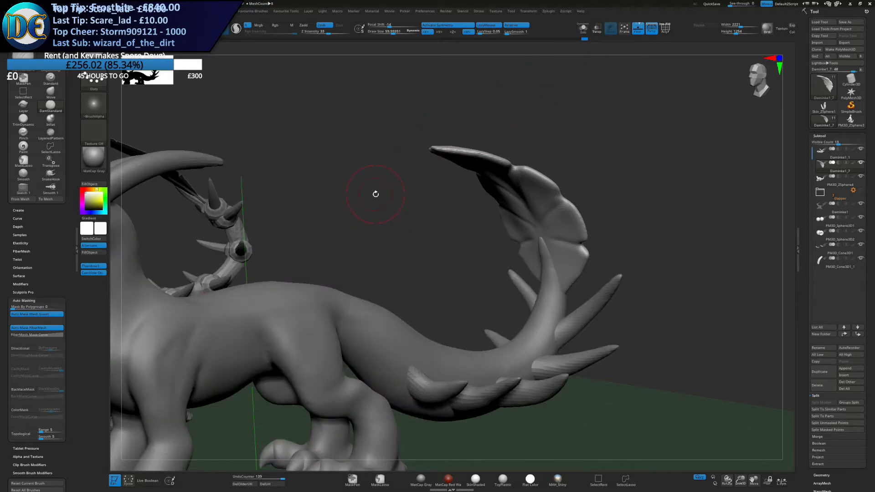
# Add one more DamStandard crease down the tail fin's middle section
pyautogui.moveTo(368, 188); pyautogui.dragTo(415, 212, button='right')
pyautogui.keyDown('ctrl'); pyautogui.moveTo(468, 226); pyautogui.dragTo(469, 251, button='right'); pyautogui.keyUp('ctrl')
pyautogui.moveTo(464, 187); pyautogui.dragTo(466, 246)
pyautogui.moveTo(467, 247); pyautogui.dragTo(422, 246, button='right')
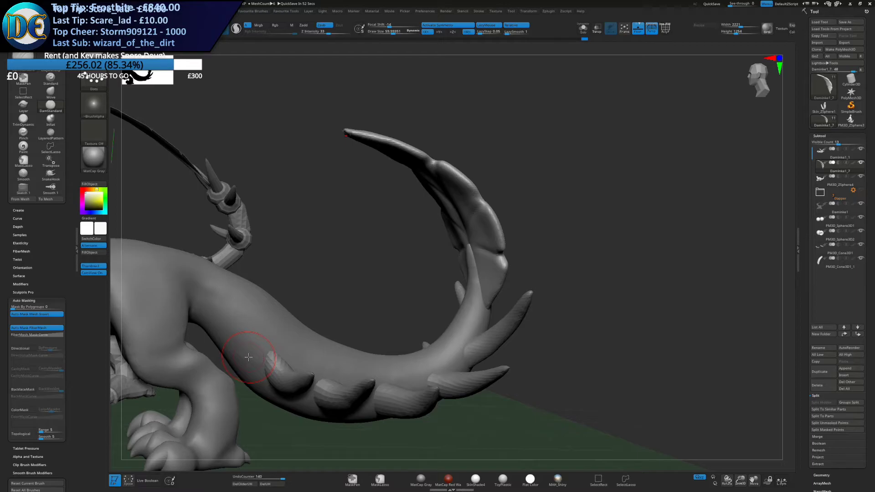
# Make the tail spikes the active subtool and save the project
pyautogui.keyDown('alt'); pyautogui.moveTo(343, 250); pyautogui.dragTo(402, 237); pyautogui.keyUp('alt')
pyautogui.moveTo(402, 238)
pyautogui.mouseDown(button='right')
pyautogui.moveTo(511, 261)
pyautogui.moveTo(461, 277)
pyautogui.moveTo(481, 274)
pyautogui.moveTo(458, 260)
pyautogui.moveTo(465, 254)
pyautogui.moveTo(395, 231)
pyautogui.mouseUp(button='right')
pyautogui.keyDown('alt'); pyautogui.click(424, 254); pyautogui.keyUp('alt')
pyautogui.keyDown('alt'); pyautogui.click(483, 241); pyautogui.keyUp('alt')
pyautogui.hotkey('ctrl', 's')
pyautogui.press('Return')
pyautogui.press('Return')
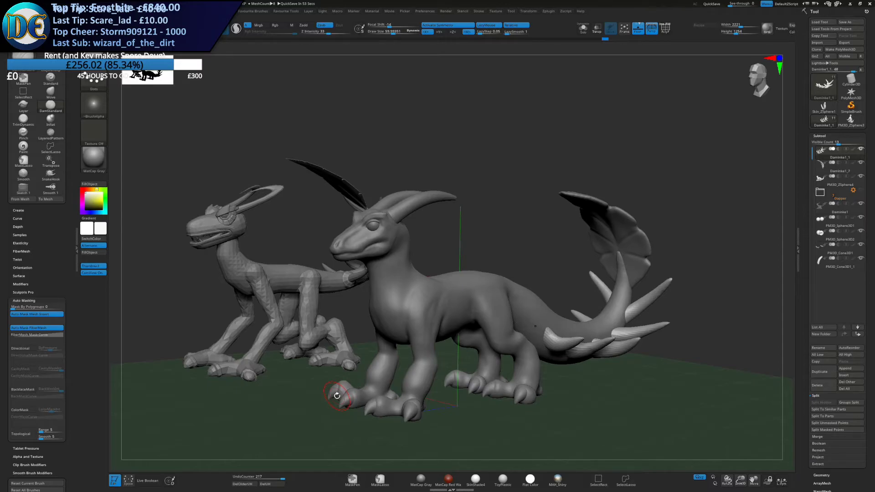
pyautogui.moveTo(337, 396); pyautogui.dragTo(343, 309)
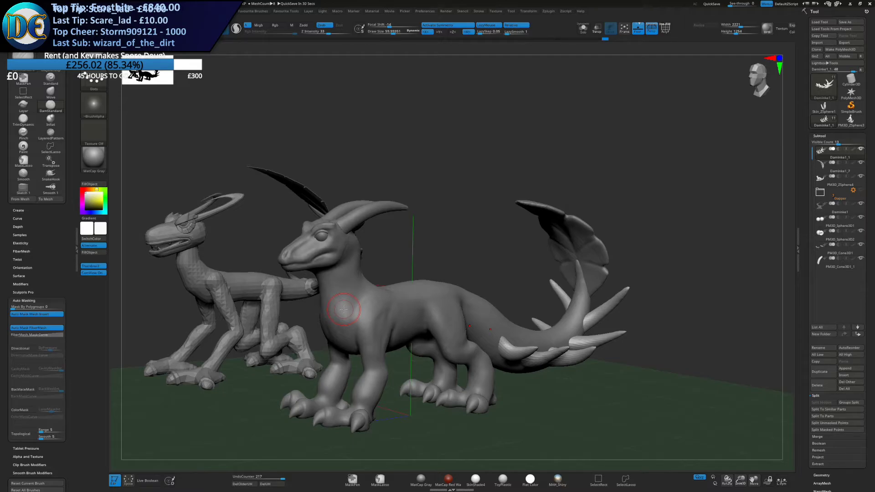
# Switch from the creature's body to the tail spikes and pick a different brush, checking the spikes from several angles
pyautogui.keyDown('alt'); pyautogui.moveTo(472, 291); pyautogui.dragTo(445, 244, button='right'); pyautogui.keyUp('alt')
pyautogui.keyDown('alt'); pyautogui.click(444, 249); pyautogui.keyUp('alt')
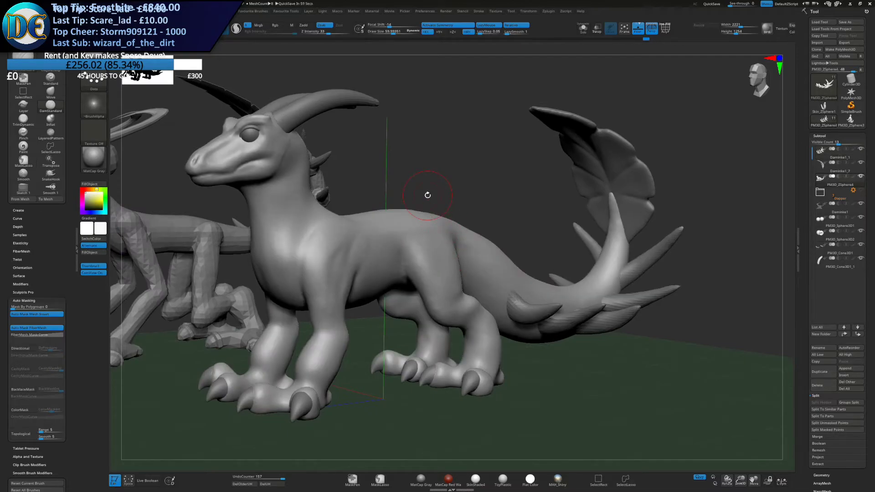
pyautogui.keyDown('alt'); pyautogui.click(531, 304); pyautogui.keyUp('alt')
pyautogui.moveTo(533, 305); pyautogui.dragTo(562, 268, button='right')
pyautogui.press('space')
pyautogui.click(542, 366)
pyautogui.keyDown('ctrl'); pyautogui.moveTo(497, 311); pyautogui.dragTo(421, 274, button='right'); pyautogui.keyUp('ctrl')
pyautogui.moveTo(421, 274); pyautogui.dragTo(465, 274, button='right')
pyautogui.moveTo(383, 287)
pyautogui.mouseDown(button='right')
pyautogui.moveTo(401, 274)
pyautogui.moveTo(405, 284)
pyautogui.moveTo(429, 287)
pyautogui.moveTo(422, 296)
pyautogui.moveTo(453, 296)
pyautogui.moveTo(469, 258)
pyautogui.moveTo(397, 292)
pyautogui.moveTo(472, 291)
pyautogui.moveTo(451, 293)
pyautogui.moveTo(431, 396)
pyautogui.moveTo(378, 471)
pyautogui.mouseUp(button='right')
# Reselect the creature's body as the active subtool and save the project again
pyautogui.keyDown('alt'); pyautogui.click(470, 296); pyautogui.keyUp('alt')
pyautogui.hotkey('ctrl', 's')
pyautogui.press('Return')
pyautogui.press('Left')
pyautogui.press('Return')
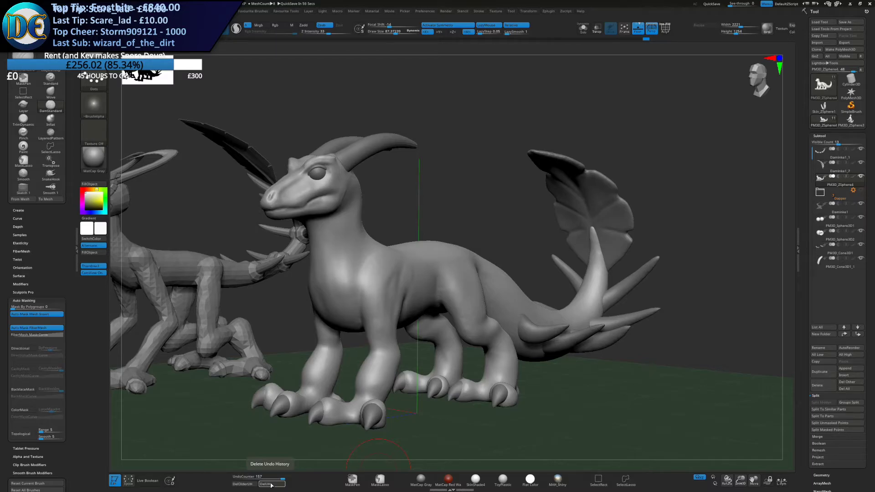
# Turn on transparency and sculpt the tail surface around the first spike's base at draw size about 42
pyautogui.rightClick(445, 265)
pyautogui.moveTo(495, 262)
pyautogui.mouseDown(button='right')
pyautogui.moveTo(444, 266)
pyautogui.moveTo(431, 207)
pyautogui.moveTo(468, 260)
pyautogui.mouseUp(button='right')
pyautogui.click(429, 297)
pyautogui.press('s')
pyautogui.moveTo(468, 260); pyautogui.dragTo(464, 259)
pyautogui.moveTo(482, 273)
pyautogui.keyDown('alt'); pyautogui.mouseDown(button='right')
pyautogui.moveTo(459, 221)
pyautogui.moveTo(486, 250)
pyautogui.moveTo(434, 227)
pyautogui.moveTo(448, 217)
pyautogui.mouseUp(button='right'); pyautogui.keyUp('alt')
pyautogui.click(596, 28)
pyautogui.press('s')
pyautogui.moveTo(452, 215); pyautogui.dragTo(450, 215)
pyautogui.moveTo(465, 256); pyautogui.dragTo(461, 244, button='right')
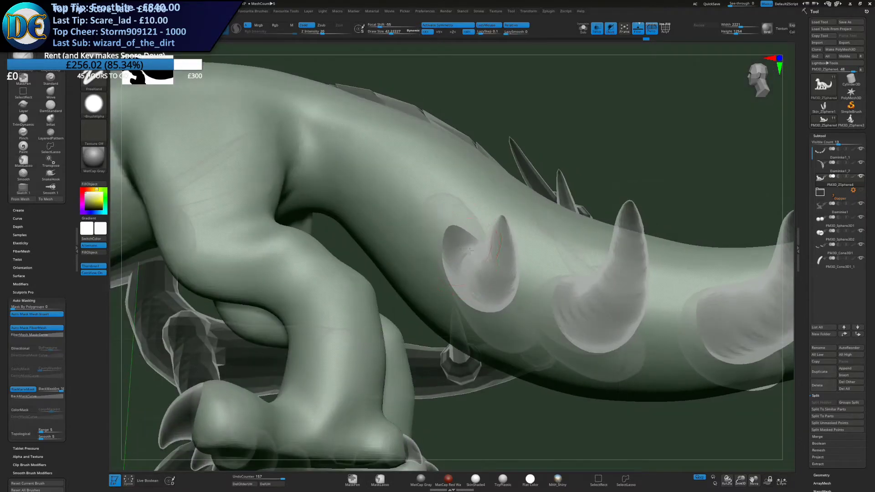
pyautogui.moveTo(474, 288); pyautogui.dragTo(467, 261, button='right')
pyautogui.moveTo(463, 260); pyautogui.dragTo(473, 291)
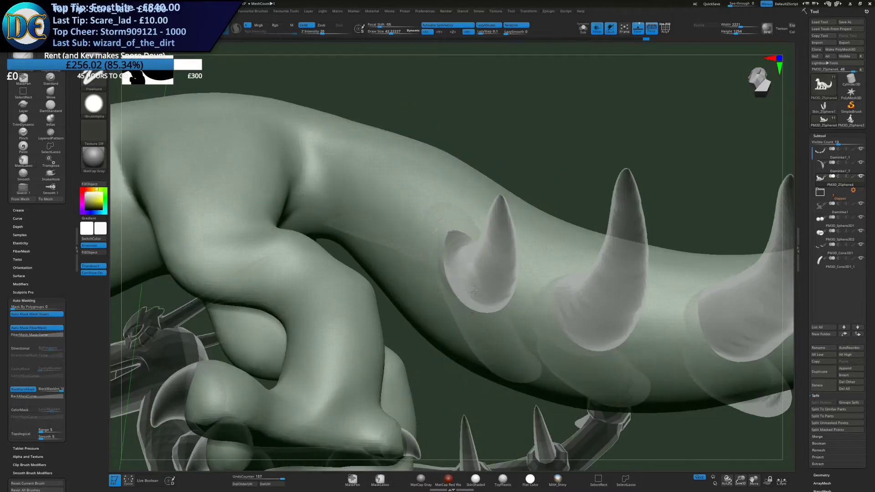
# Undo and redo the latest strokes around the first tail spike's base, keeping them, and turn transparency off
pyautogui.hotkey('ctrl', 'z')
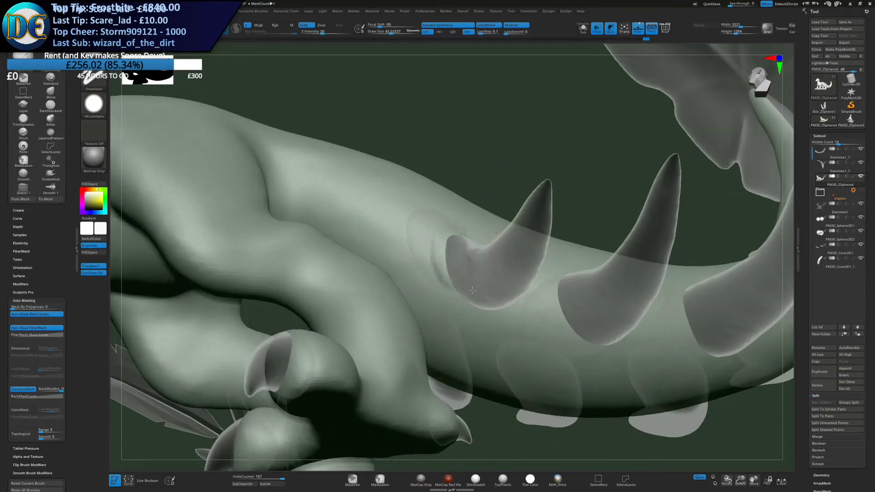
pyautogui.hotkey('ctrl', 'shift', 'z')
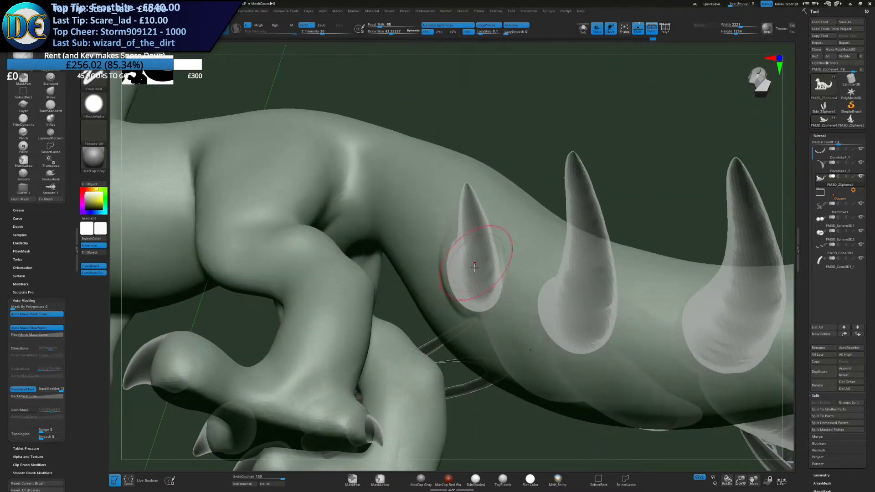
pyautogui.hotkey('ctrl', 'z')
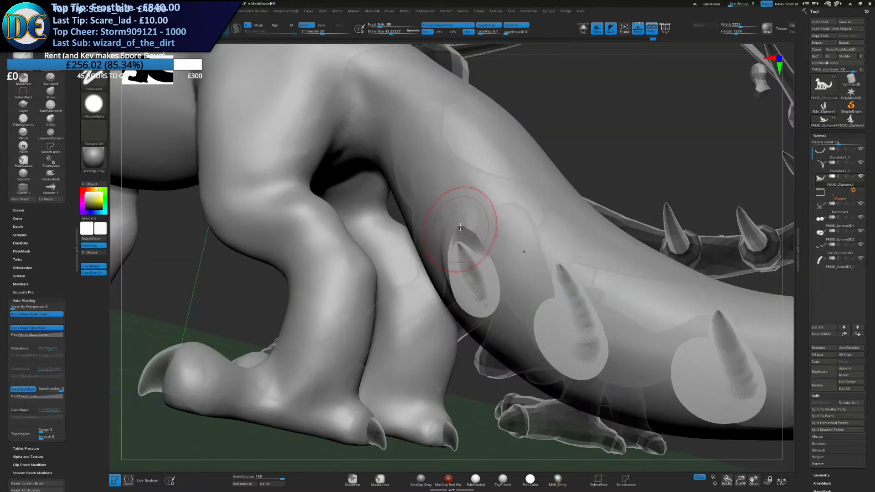
pyautogui.hotkey('ctrl', 'shift', 'z')
pyautogui.hotkey('ctrl', 'shift', 'z')
pyautogui.hotkey('ctrl', 'shift', 'z')
pyautogui.hotkey('ctrl', 'shift', 'z')
pyautogui.hotkey('ctrl', 'shift', 'z')
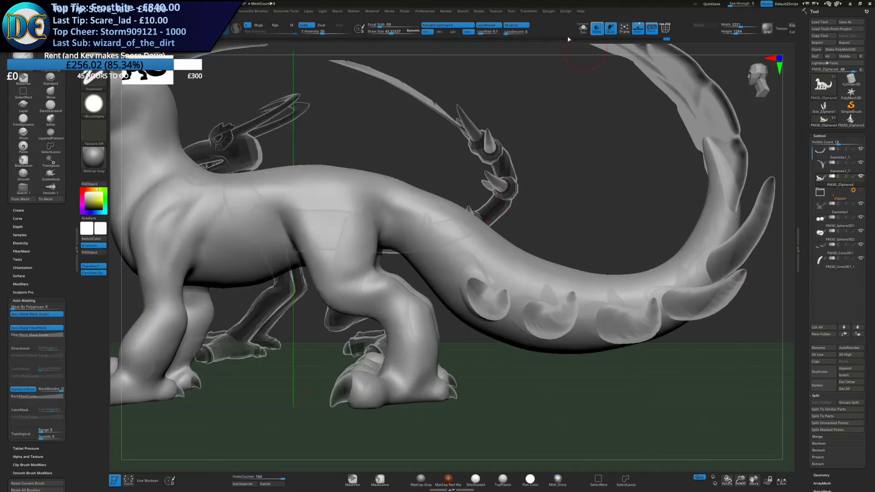
pyautogui.click(596, 30)
# Switch to Steam to search the store for "mario" and view the game library, and minimize its window
pyautogui.press('super')
pyautogui.click(111, 484)
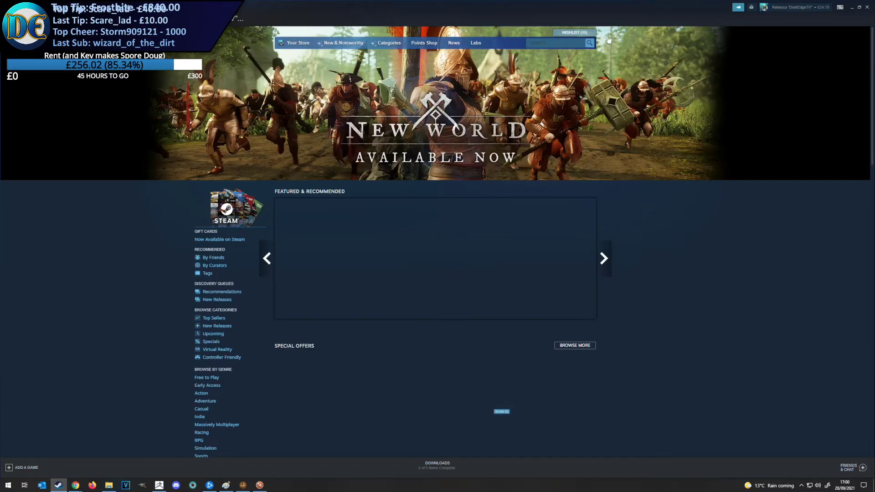
pyautogui.click(566, 42)
pyautogui.write('mario')
pyautogui.press('Return')
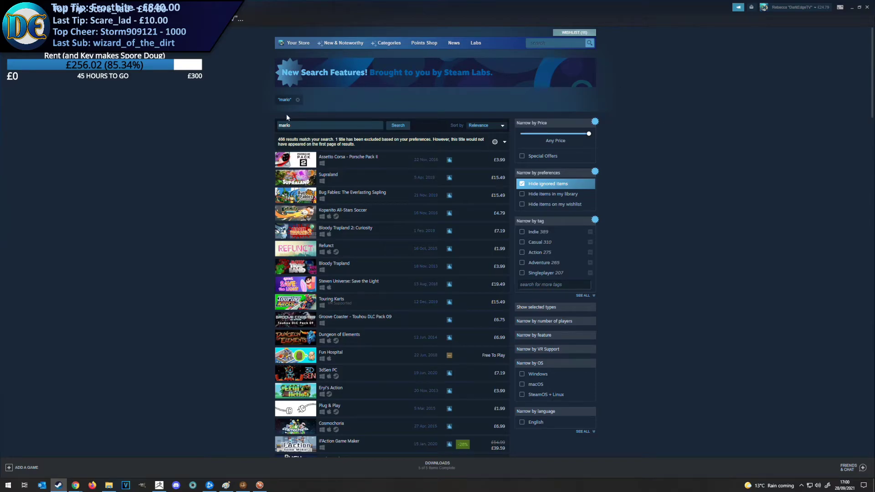
pyautogui.click(74, 19)
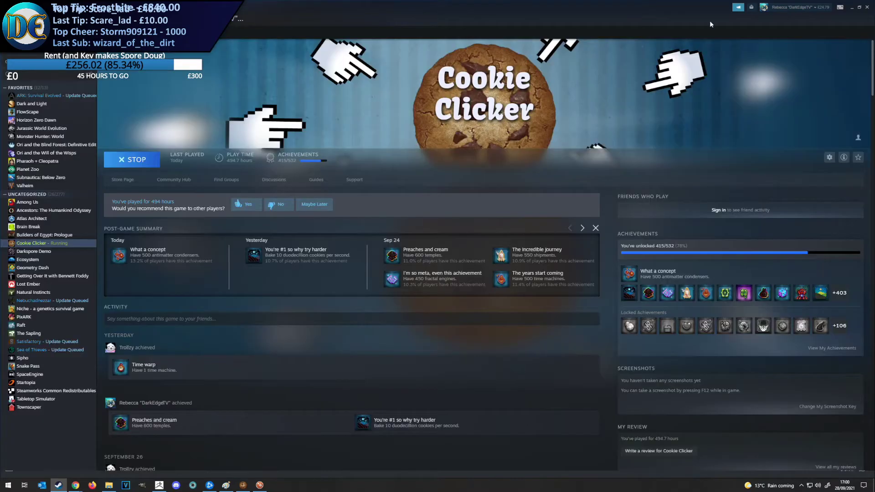
pyautogui.click(853, 8)
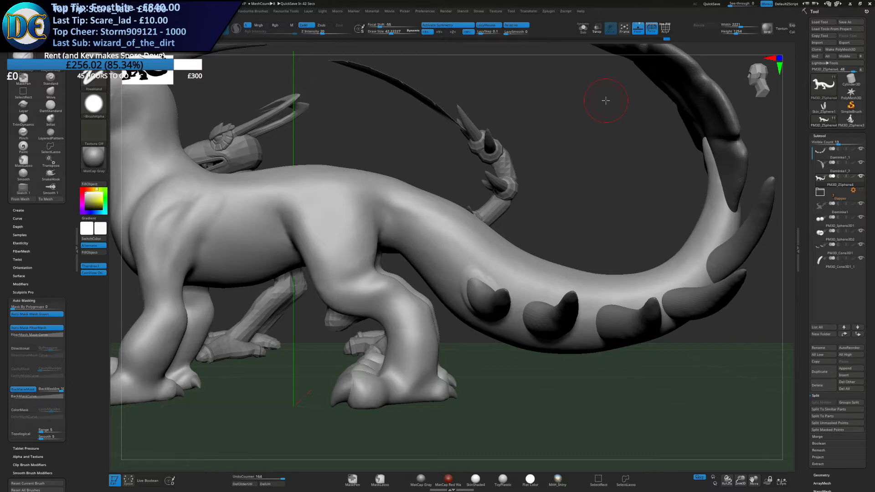
# Turn transparency back on and sculpt the tail surface around the spikes farther along the tail
pyautogui.click(597, 28)
pyautogui.moveTo(561, 151)
pyautogui.keyDown('alt'); pyautogui.mouseDown()
pyautogui.moveTo(487, 102)
pyautogui.moveTo(449, 257)
pyautogui.moveTo(441, 256)
pyautogui.moveTo(449, 264)
pyautogui.mouseUp(); pyautogui.keyUp('alt')
pyautogui.moveTo(448, 264)
pyautogui.mouseDown(button='right')
pyautogui.moveTo(437, 247)
pyautogui.moveTo(433, 272)
pyautogui.moveTo(439, 250)
pyautogui.mouseUp(button='right')
pyautogui.moveTo(439, 250)
pyautogui.mouseDown()
pyautogui.moveTo(465, 268)
pyautogui.moveTo(461, 283)
pyautogui.mouseUp()
pyautogui.moveTo(462, 284)
pyautogui.mouseDown(button='right')
pyautogui.moveTo(472, 264)
pyautogui.moveTo(483, 274)
pyautogui.moveTo(465, 233)
pyautogui.moveTo(420, 219)
pyautogui.moveTo(455, 279)
pyautogui.mouseUp(button='right')
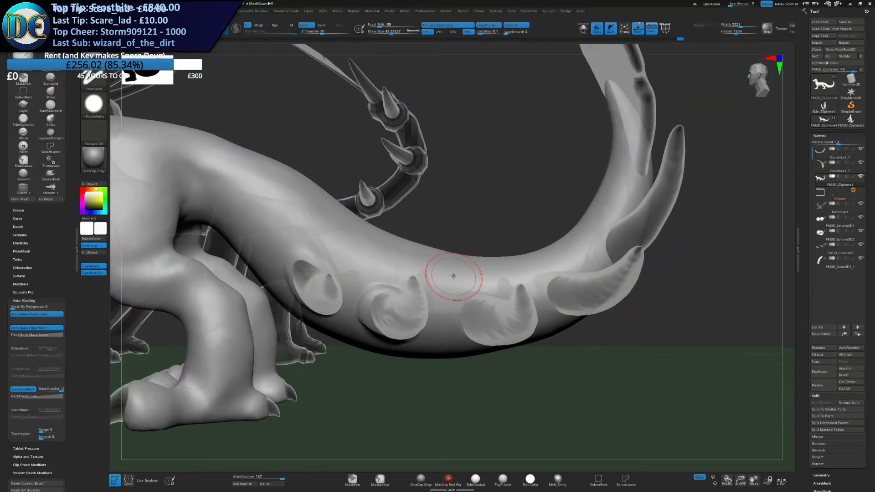
# Switch to Steam and search the store for "garfield kart", correcting the misspelled query
pyautogui.press('super')
pyautogui.click(58, 485)
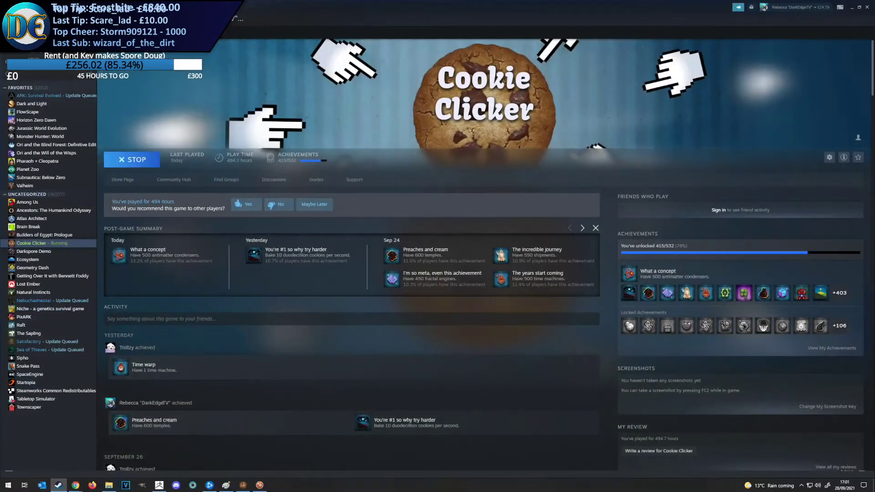
pyautogui.click(38, 19)
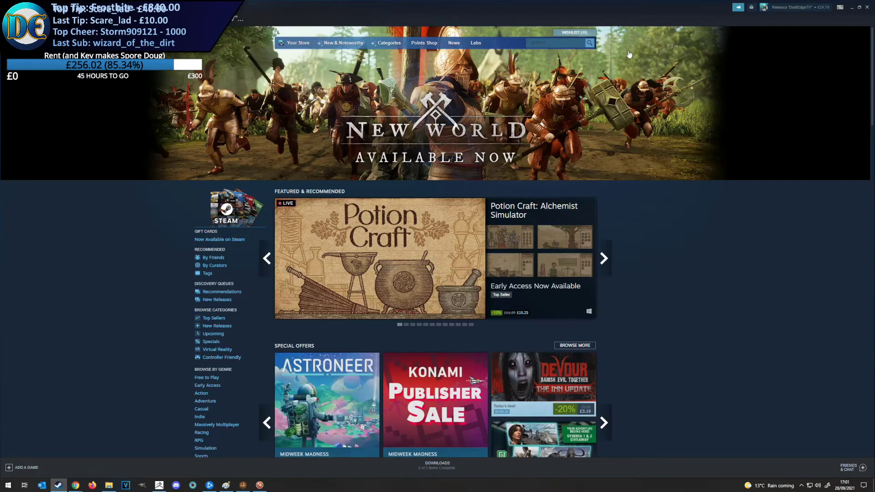
pyautogui.click(570, 41)
pyautogui.write('gar')
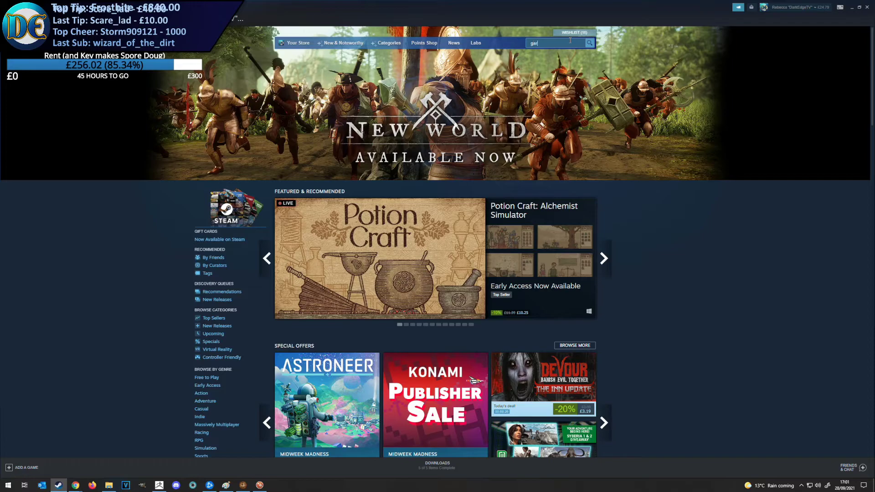
pyautogui.write('field jart')
pyautogui.press('Return')
pyautogui.click(296, 125)
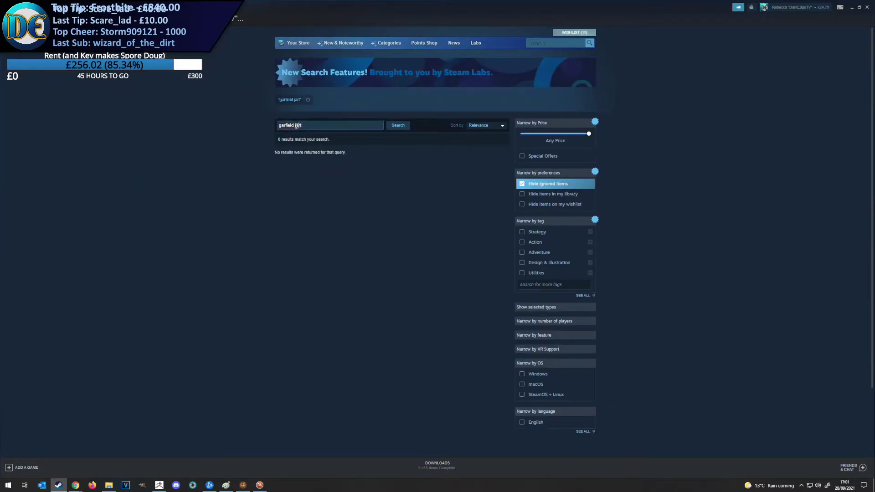
pyautogui.press('BackSpace')
pyautogui.write('k')
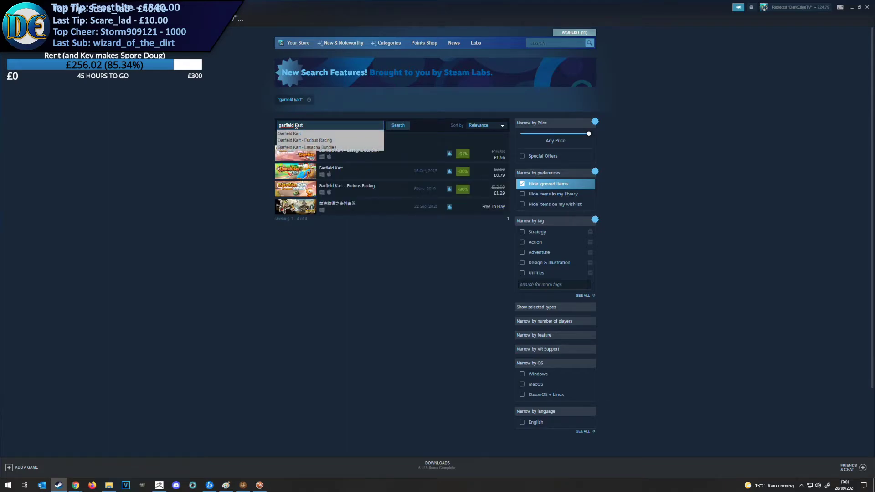
pyautogui.click(409, 256)
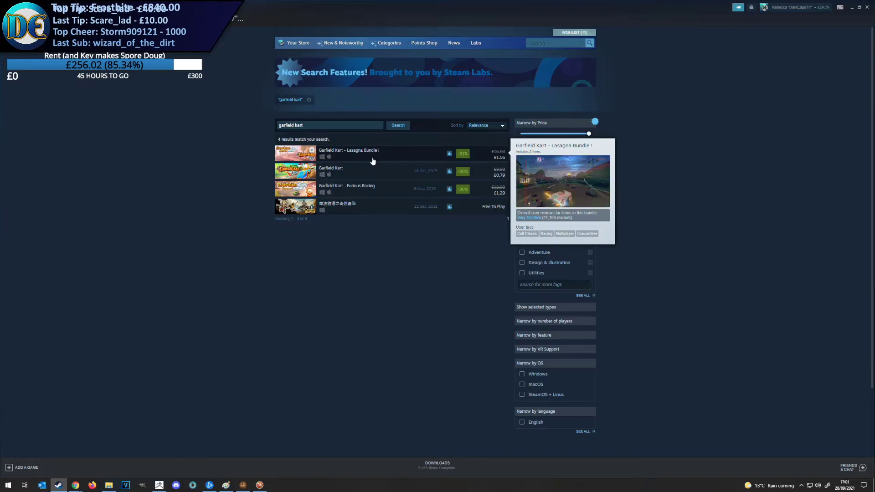
# View the Garfield Kart - Lasagna Bundle and Garfield Kart store pages, including the game's screenshots, and minimize the Steam window
pyautogui.moveTo(506, 161)
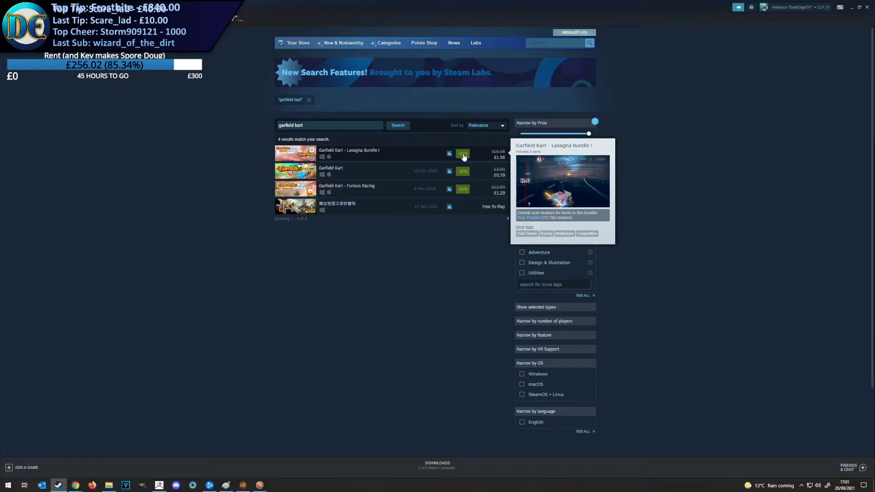
pyautogui.click(427, 158)
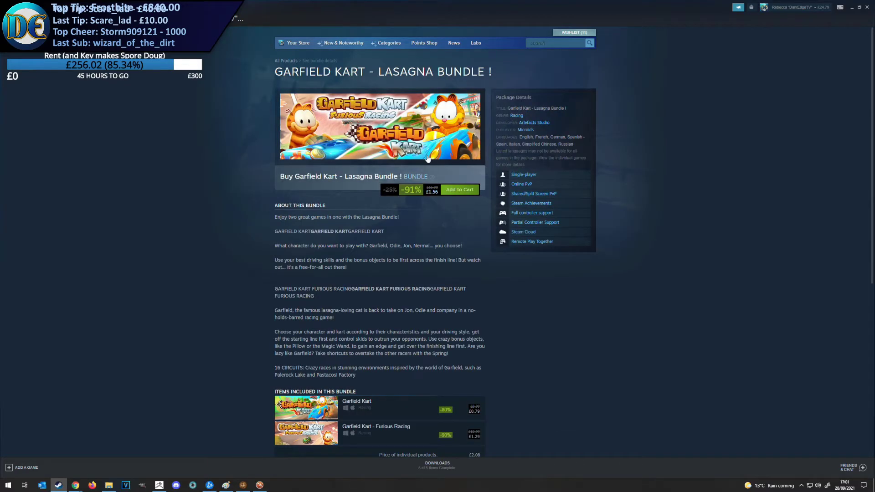
pyautogui.scroll(-5, 368, 204)
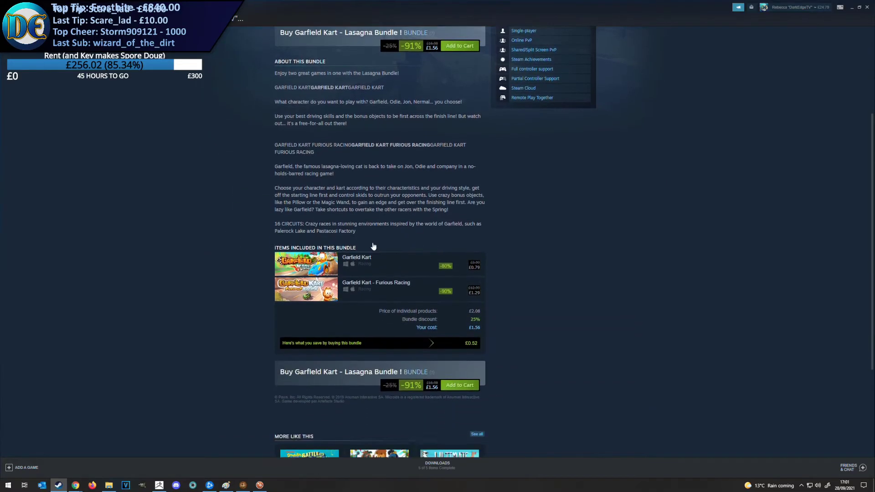
pyautogui.moveTo(418, 230)
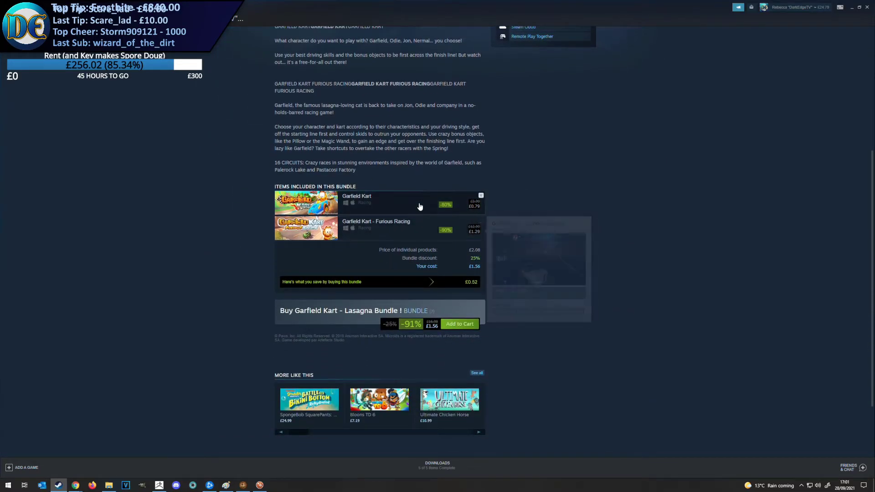
pyautogui.click(419, 206)
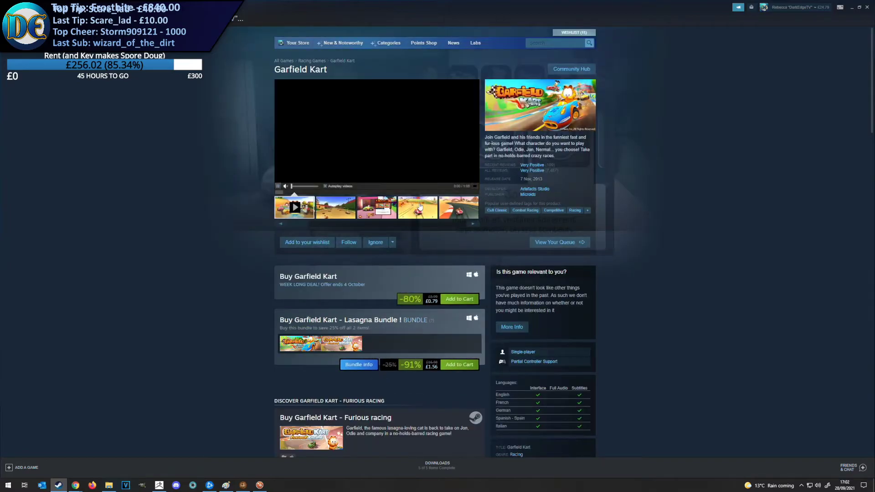
pyautogui.click(383, 210)
pyautogui.click(428, 211)
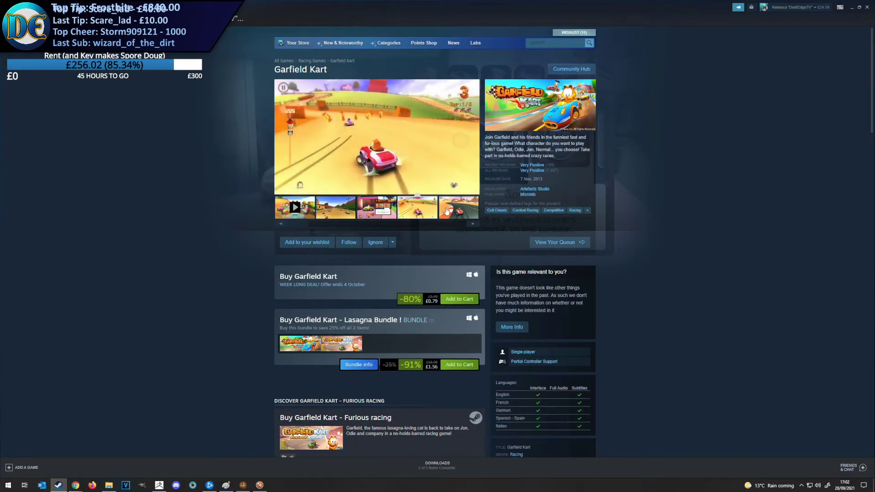
pyautogui.click(471, 211)
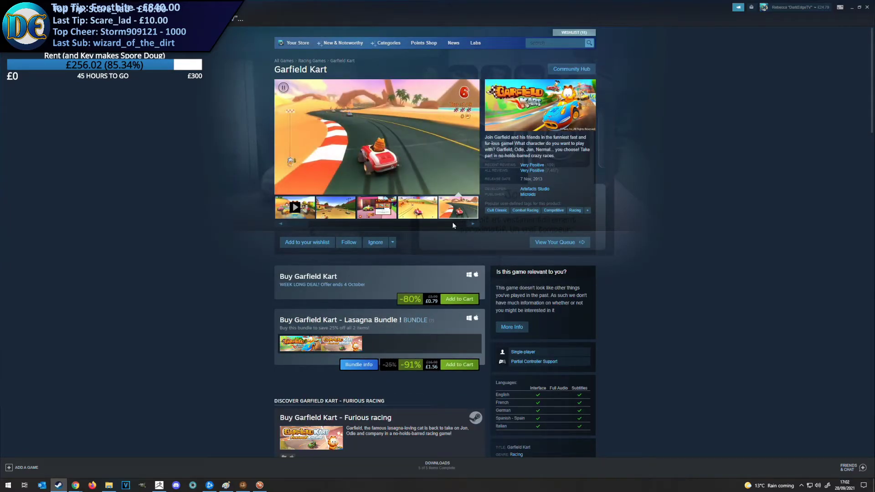
pyautogui.scroll(-3, 430, 287)
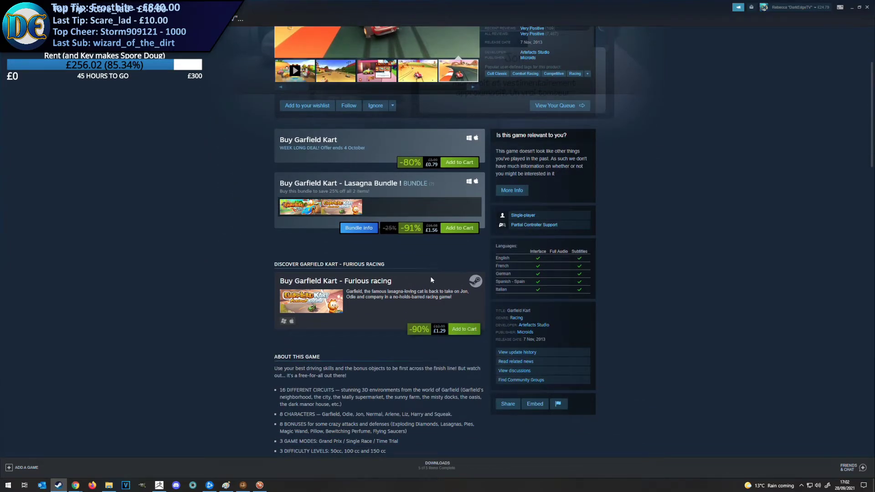
pyautogui.scroll(-3, 430, 278)
pyautogui.scroll(4, 428, 278)
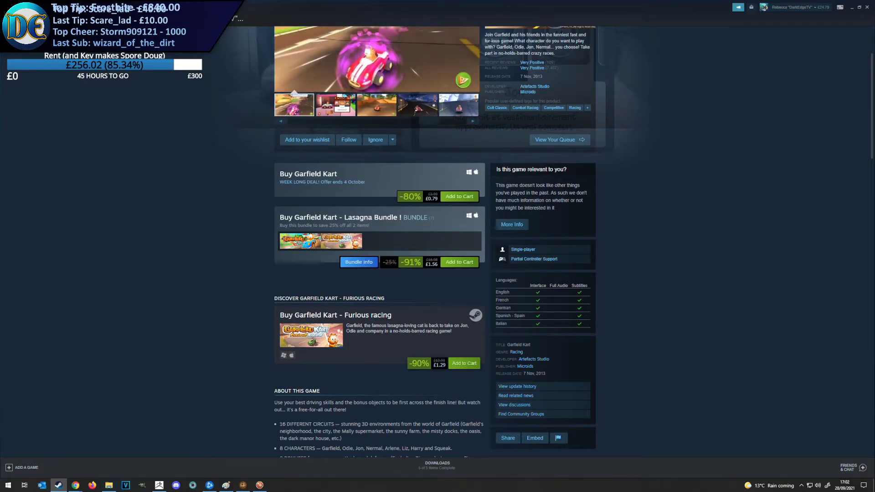
pyautogui.click(74, 19)
pyautogui.click(852, 7)
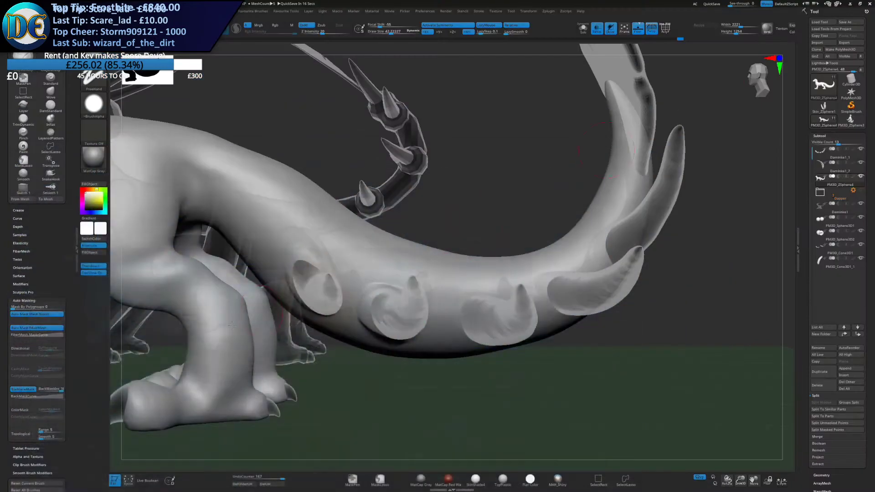
# Switch to Cookie Clicker to check its spells, view the Daminke creature in Spore, and return to ZBrush
pyautogui.press('super')
pyautogui.click(243, 485)
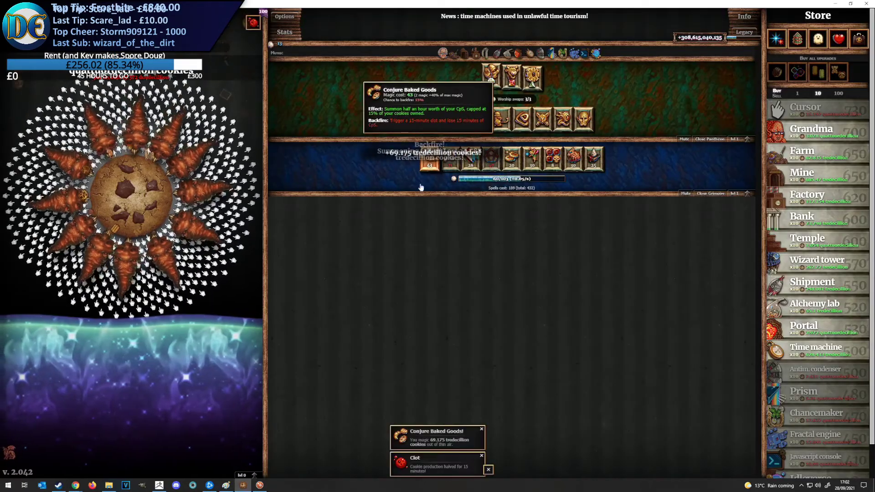
pyautogui.press('super')
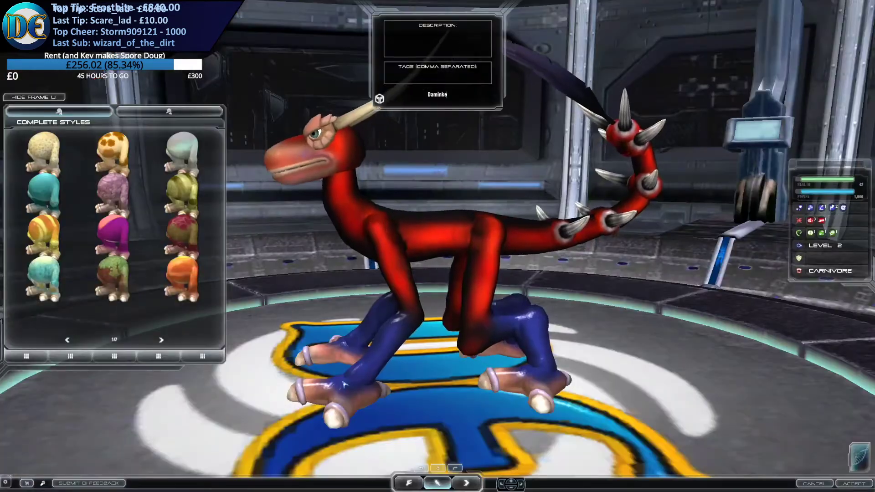
pyautogui.press('super')
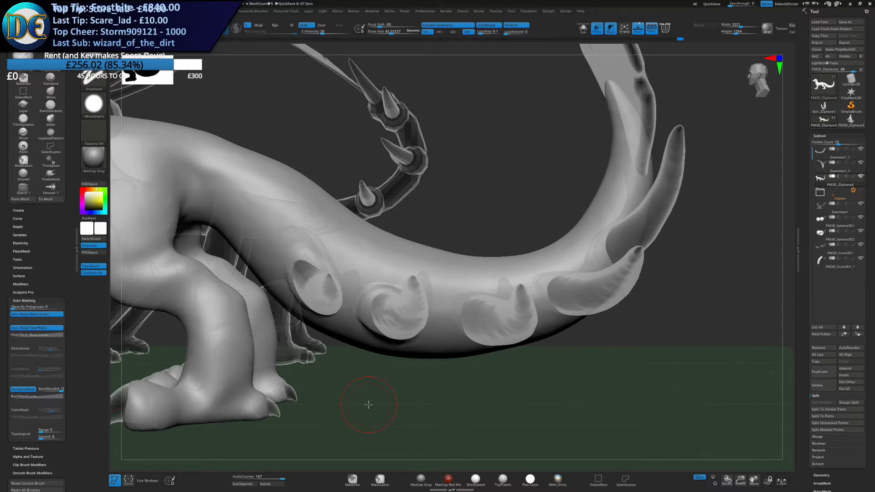
# Undo the latest tail strokes, then try another stroke beside a spike's base and undo it
pyautogui.moveTo(430, 223); pyautogui.dragTo(446, 257)
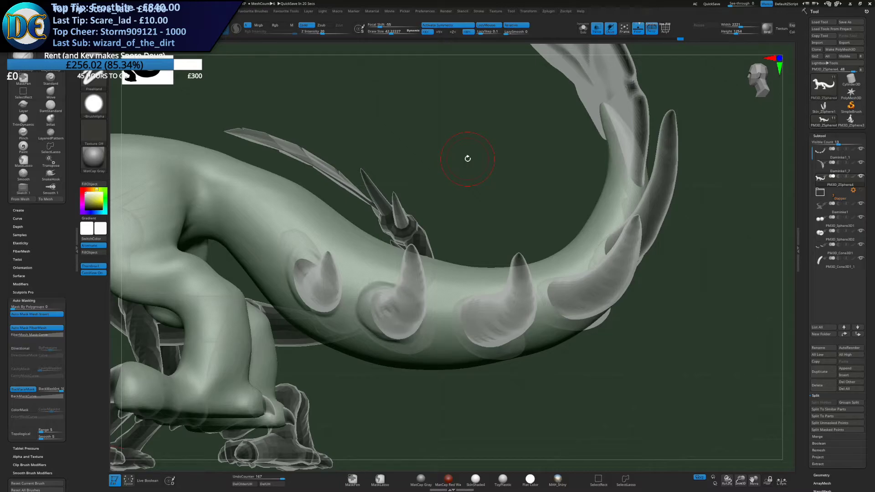
pyautogui.moveTo(535, 283); pyautogui.dragTo(387, 219, button='right')
pyautogui.hotkey('ctrl', 'z')
pyautogui.hotkey('ctrl', 'z')
pyautogui.hotkey('ctrl', 'z')
pyautogui.moveTo(373, 239); pyautogui.dragTo(396, 258)
pyautogui.hotkey('ctrl', 'z')
# Set the draw size to about 40 and sculpt the tail surface around the spikes toward the tail's tip
pyautogui.press('s')
pyautogui.moveTo(396, 258); pyautogui.dragTo(350, 254, button='right')
pyautogui.moveTo(385, 252); pyautogui.dragTo(395, 255)
pyautogui.moveTo(410, 253); pyautogui.dragTo(476, 251, button='right')
pyautogui.moveTo(466, 239)
pyautogui.mouseDown()
pyautogui.moveTo(472, 259)
pyautogui.moveTo(490, 269)
pyautogui.mouseUp()
pyautogui.moveTo(470, 228)
pyautogui.keyDown('alt'); pyautogui.mouseDown(button='right')
pyautogui.moveTo(445, 250)
pyautogui.moveTo(494, 264)
pyautogui.mouseUp(button='right'); pyautogui.keyUp('alt')
pyautogui.moveTo(533, 264); pyautogui.dragTo(524, 273)
pyautogui.moveTo(524, 273)
pyautogui.mouseDown(button='right')
pyautogui.moveTo(506, 297)
pyautogui.moveTo(523, 257)
pyautogui.moveTo(555, 233)
pyautogui.moveTo(497, 273)
pyautogui.moveTo(502, 260)
pyautogui.mouseUp(button='right')
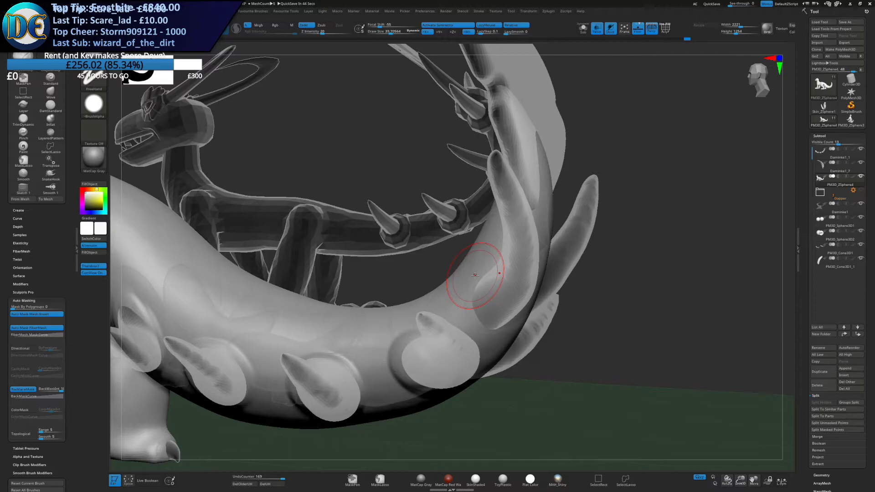
pyautogui.moveTo(475, 275)
pyautogui.mouseDown(button='right')
pyautogui.moveTo(505, 278)
pyautogui.moveTo(506, 303)
pyautogui.mouseUp(button='right')
pyautogui.moveTo(513, 300); pyautogui.dragTo(507, 307)
pyautogui.moveTo(533, 301)
pyautogui.mouseDown(button='right')
pyautogui.moveTo(572, 294)
pyautogui.moveTo(575, 68)
pyautogui.mouseUp(button='right')
# Turn transparency off, then sculpt and smooth the tail surface between the spikes
pyautogui.click(593, 31)
pyautogui.moveTo(606, 226); pyautogui.dragTo(638, 255, button='right')
pyautogui.press('s')
pyautogui.moveTo(451, 262)
pyautogui.mouseDown()
pyautogui.moveTo(466, 261)
pyautogui.moveTo(445, 259)
pyautogui.mouseUp()
pyautogui.keyDown('alt'); pyautogui.moveTo(446, 259); pyautogui.dragTo(553, 281, button='right'); pyautogui.keyUp('alt')
pyautogui.keyDown('shift'); pyautogui.moveTo(424, 283); pyautogui.dragTo(413, 293); pyautogui.keyUp('shift')
# Turn transparency on, sculpt the tail surface around the first spike's base, and undo the last stroke
pyautogui.moveTo(414, 293); pyautogui.dragTo(392, 256, button='right')
pyautogui.press('s')
pyautogui.click(391, 253)
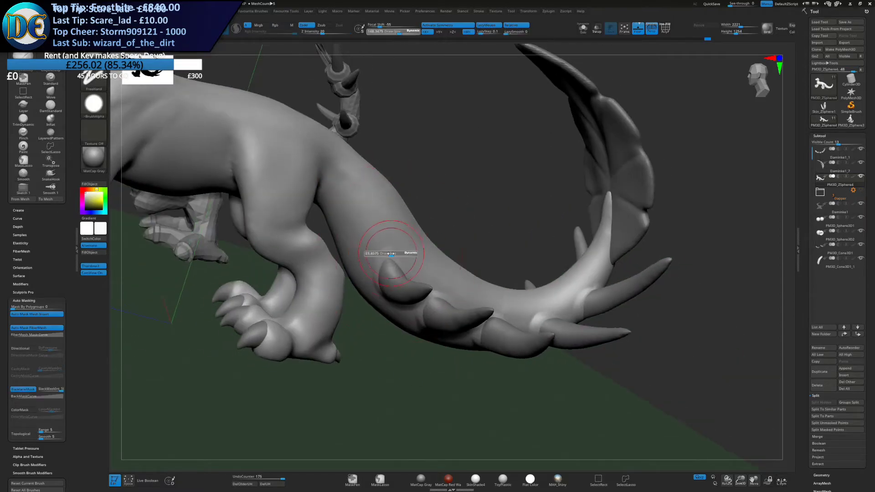
pyautogui.click(584, 29)
pyautogui.click(584, 29)
pyautogui.click(597, 29)
pyautogui.moveTo(394, 201)
pyautogui.keyDown('ctrl'); pyautogui.mouseDown(button='right')
pyautogui.moveTo(406, 239)
pyautogui.moveTo(374, 288)
pyautogui.moveTo(396, 274)
pyautogui.moveTo(392, 248)
pyautogui.mouseUp(button='right'); pyautogui.keyUp('ctrl')
pyautogui.press('s')
pyautogui.click(382, 272)
pyautogui.moveTo(382, 265); pyautogui.dragTo(388, 277)
pyautogui.moveTo(384, 264)
pyautogui.mouseDown()
pyautogui.moveTo(396, 318)
pyautogui.moveTo(388, 275)
pyautogui.mouseUp()
pyautogui.hotkey('ctrl', 'z')
# Set the draw size to about 45, turn transparency off, and sculpt the surface at the first spike's base
pyautogui.press('s')
pyautogui.click(388, 270)
pyautogui.click(597, 29)
pyautogui.moveTo(469, 171); pyautogui.dragTo(437, 214, button='right')
pyautogui.moveTo(386, 260); pyautogui.dragTo(395, 279)
pyautogui.keyDown('ctrl'); pyautogui.moveTo(395, 276); pyautogui.dragTo(438, 253, button='right'); pyautogui.keyUp('ctrl')
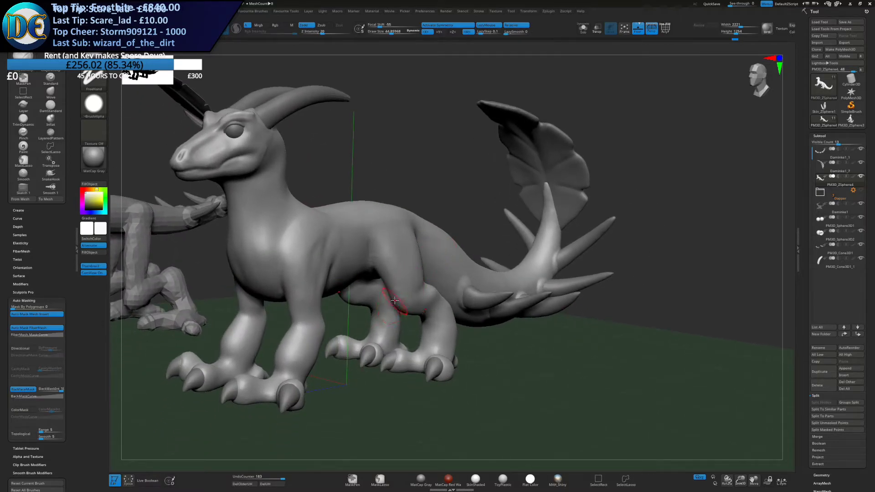
# Choose the Move brush and reshape the tall spike just below the tail fin
pyautogui.moveTo(431, 263); pyautogui.dragTo(449, 269, button='right')
pyautogui.press('space')
pyautogui.click(416, 283)
pyautogui.press('s')
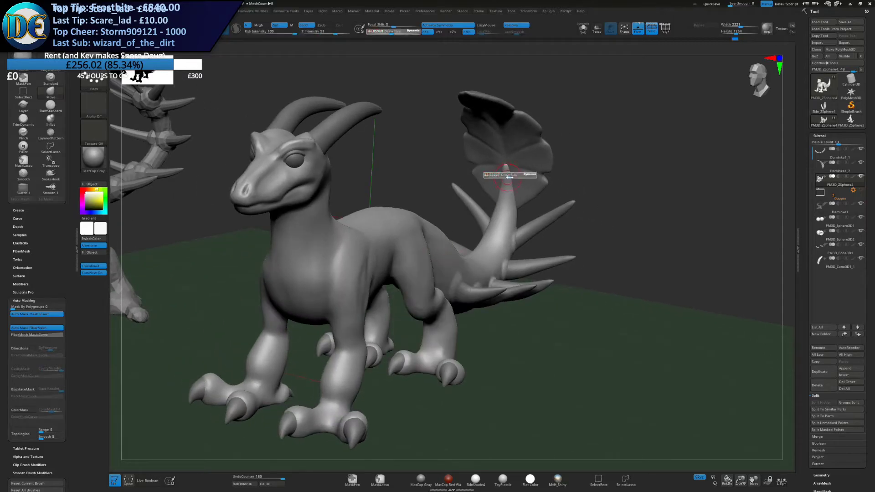
pyautogui.moveTo(509, 177); pyautogui.dragTo(500, 186, button='right')
pyautogui.press('s')
pyautogui.moveTo(500, 188); pyautogui.dragTo(508, 187)
pyautogui.moveTo(508, 188)
pyautogui.mouseDown(button='right')
pyautogui.moveTo(500, 193)
pyautogui.moveTo(497, 180)
pyautogui.mouseUp(button='right')
pyautogui.moveTo(505, 205); pyautogui.dragTo(508, 204)
pyautogui.moveTo(508, 203); pyautogui.dragTo(521, 200, button='right')
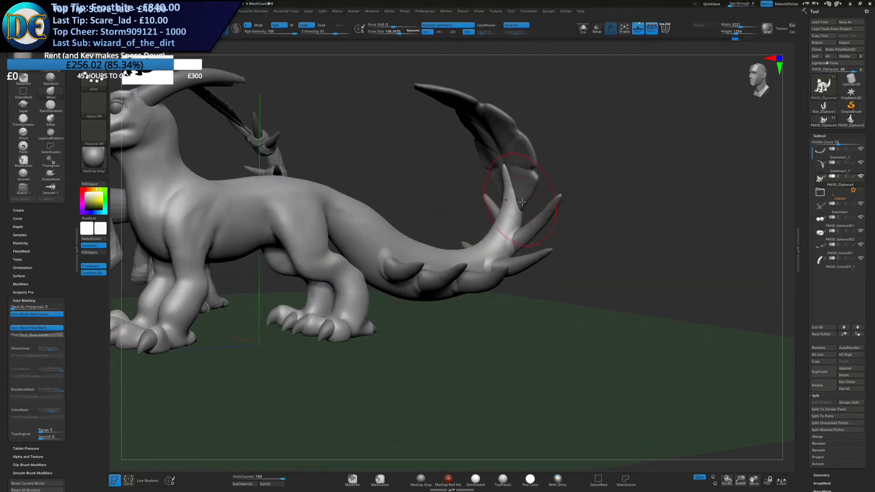
# Reduce the Move brush's draw size to about 118 and adjust the end of the tail around the upper spike
pyautogui.press('s')
pyautogui.moveTo(513, 211); pyautogui.dragTo(510, 212)
pyautogui.moveTo(511, 207); pyautogui.dragTo(507, 204)
pyautogui.moveTo(507, 203)
pyautogui.mouseDown(button='right')
pyautogui.moveTo(517, 210)
pyautogui.moveTo(453, 230)
pyautogui.moveTo(422, 284)
pyautogui.mouseUp(button='right')
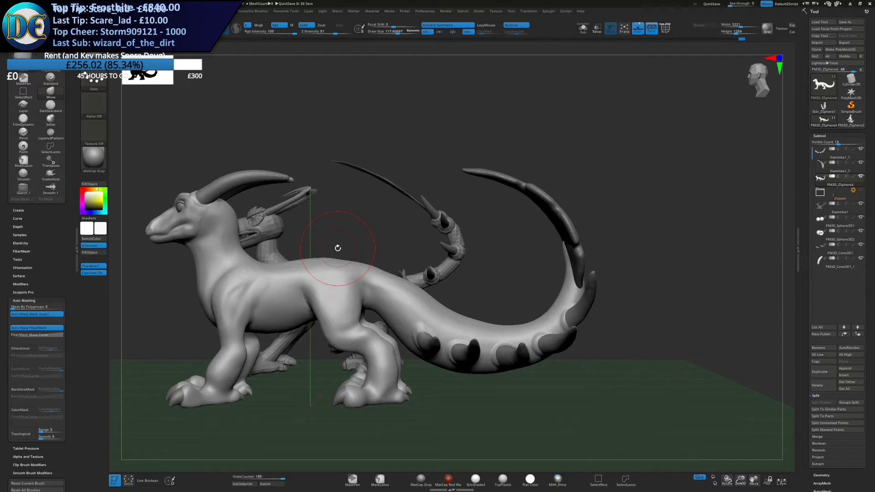
pyautogui.moveTo(408, 287)
pyautogui.keyDown('ctrl'); pyautogui.mouseDown(button='right')
pyautogui.moveTo(432, 260)
pyautogui.moveTo(432, 273)
pyautogui.moveTo(463, 275)
pyautogui.moveTo(427, 272)
pyautogui.moveTo(412, 287)
pyautogui.moveTo(398, 270)
pyautogui.mouseUp(button='right'); pyautogui.keyUp('ctrl')
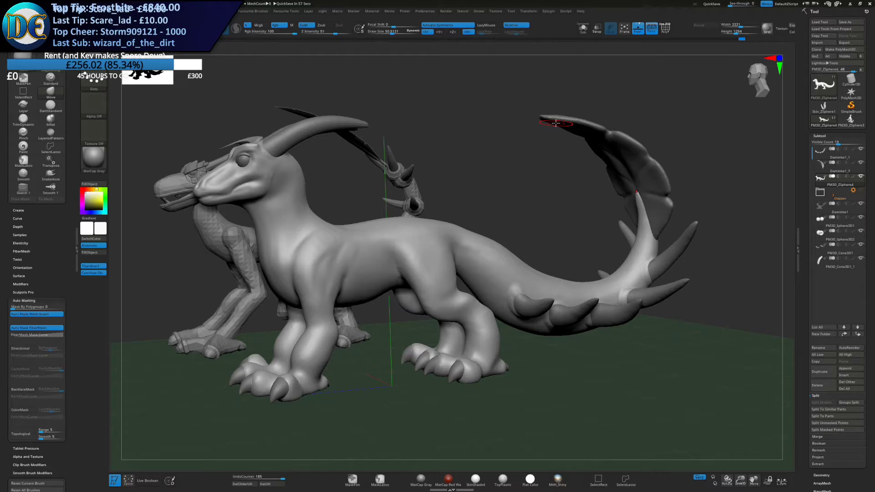
# Switch to the DamStandard brush at draw size about 31 and crease the front foot between its toes
pyautogui.moveTo(197, 290); pyautogui.dragTo(390, 278)
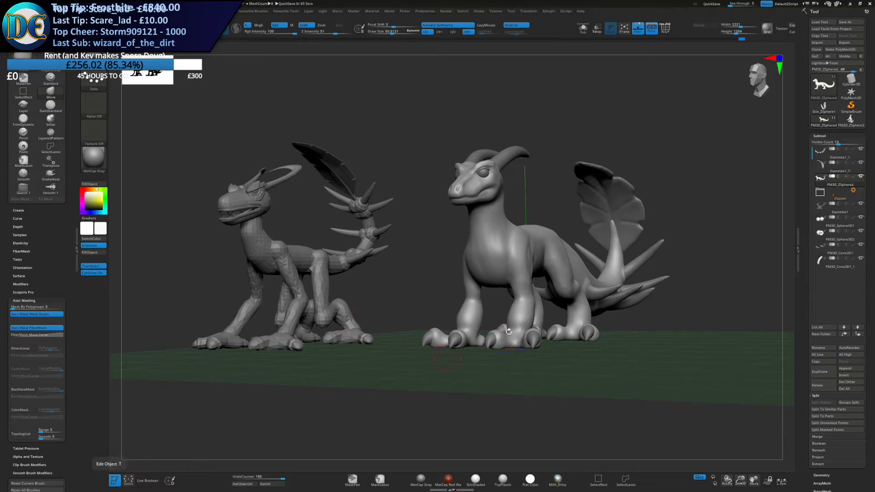
pyautogui.moveTo(404, 276); pyautogui.dragTo(411, 292)
pyautogui.moveTo(411, 291)
pyautogui.keyDown('alt'); pyautogui.mouseDown()
pyautogui.moveTo(396, 228)
pyautogui.moveTo(426, 285)
pyautogui.moveTo(419, 242)
pyautogui.moveTo(436, 273)
pyautogui.mouseUp(); pyautogui.keyUp('alt')
pyautogui.press('space')
pyautogui.click(401, 306)
pyautogui.press('[')
pyautogui.press('[')
pyautogui.hotkey('ctrl', 'z')
pyautogui.moveTo(421, 235); pyautogui.dragTo(434, 279)
# Try several crease strokes at the base of the front foot's other toe, undoing each one
pyautogui.moveTo(477, 245); pyautogui.dragTo(476, 284)
pyautogui.hotkey('ctrl', 'z')
pyautogui.moveTo(467, 242); pyautogui.dragTo(481, 281)
pyautogui.hotkey('ctrl', 'z')
pyautogui.moveTo(470, 242); pyautogui.dragTo(458, 274)
pyautogui.hotkey('ctrl', 'z')
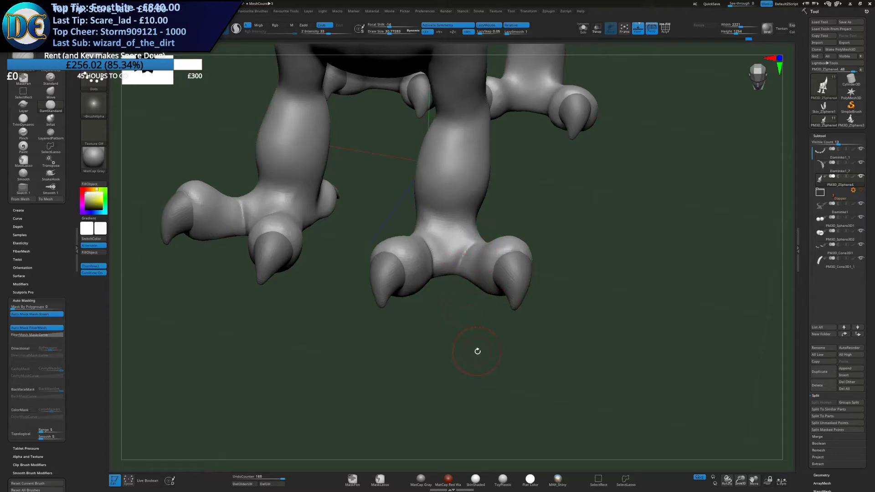
# Crease the front foot's toe around the base of its claw
pyautogui.moveTo(468, 315)
pyautogui.mouseDown()
pyautogui.moveTo(482, 307)
pyautogui.moveTo(478, 324)
pyautogui.mouseUp()
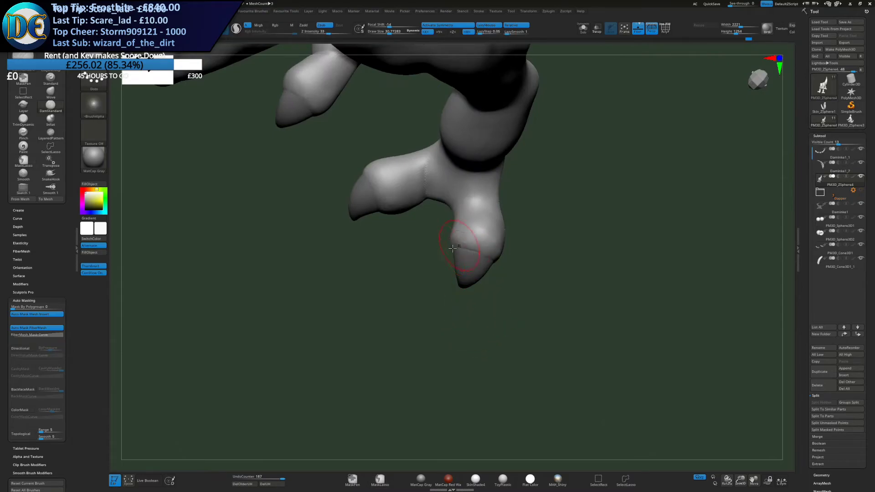
pyautogui.moveTo(466, 244); pyautogui.dragTo(468, 203)
pyautogui.moveTo(447, 265); pyautogui.dragTo(321, 258)
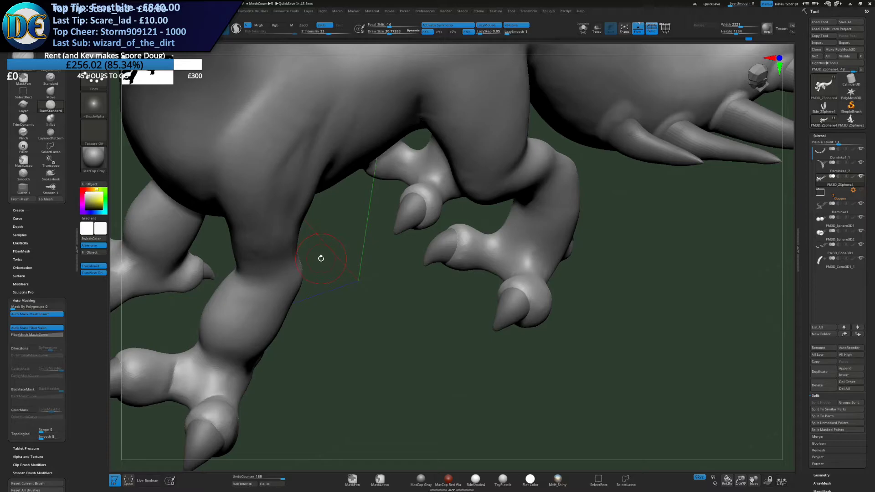
pyautogui.moveTo(490, 238)
pyautogui.mouseDown()
pyautogui.moveTo(483, 275)
pyautogui.moveTo(511, 314)
pyautogui.moveTo(491, 303)
pyautogui.moveTo(482, 323)
pyautogui.moveTo(454, 287)
pyautogui.moveTo(457, 235)
pyautogui.moveTo(438, 265)
pyautogui.moveTo(462, 268)
pyautogui.mouseUp()
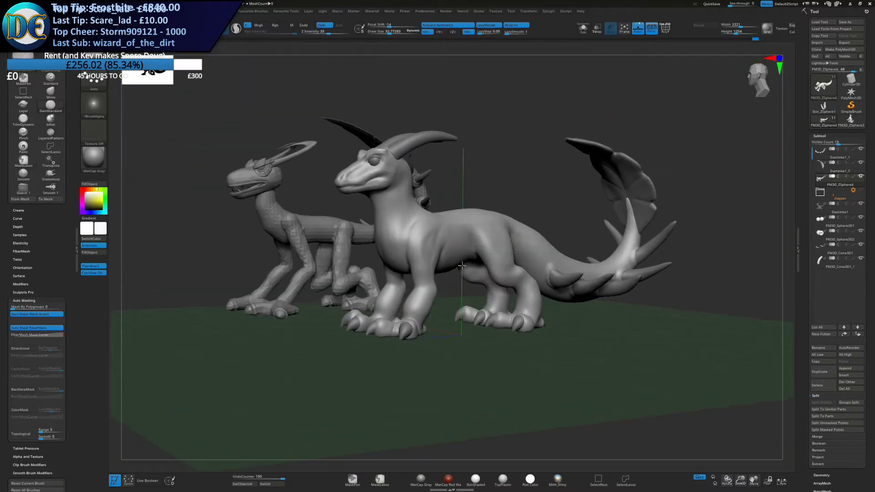
# Crease the mouth line forward to the snout's tip with DamStandard at draw size about 19, undoing the trial strokes
pyautogui.moveTo(460, 250)
pyautogui.keyDown('ctrl'); pyautogui.mouseDown(button='right')
pyautogui.moveTo(460, 270)
pyautogui.moveTo(449, 253)
pyautogui.moveTo(430, 310)
pyautogui.mouseUp(button='right'); pyautogui.keyUp('ctrl')
pyautogui.rightClick(449, 253)
pyautogui.moveTo(431, 310); pyautogui.dragTo(444, 287, button='right')
pyautogui.moveTo(403, 289)
pyautogui.mouseDown()
pyautogui.moveTo(372, 295)
pyautogui.moveTo(472, 279)
pyautogui.mouseUp()
pyautogui.moveTo(471, 279); pyautogui.dragTo(465, 250, button='right')
pyautogui.hotkey('ctrl', 'z')
pyautogui.moveTo(364, 303); pyautogui.dragTo(467, 286)
pyautogui.moveTo(432, 285); pyautogui.dragTo(365, 255, button='right')
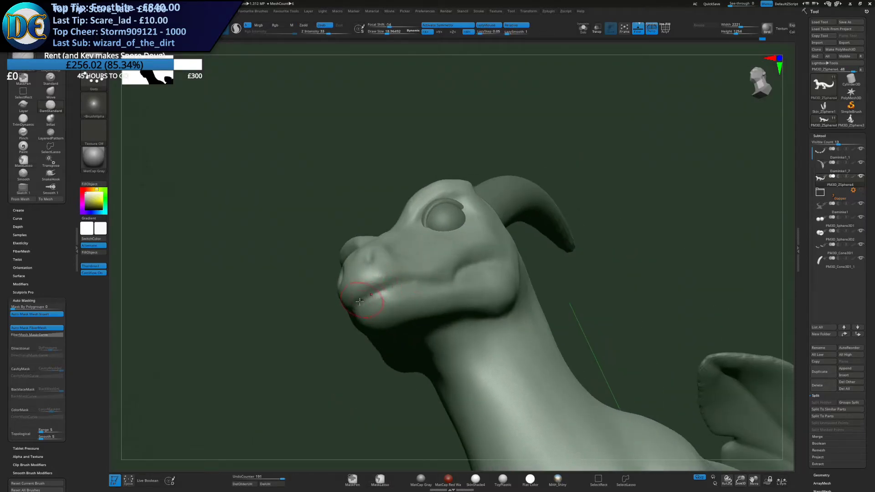
pyautogui.hotkey('ctrl', 'z')
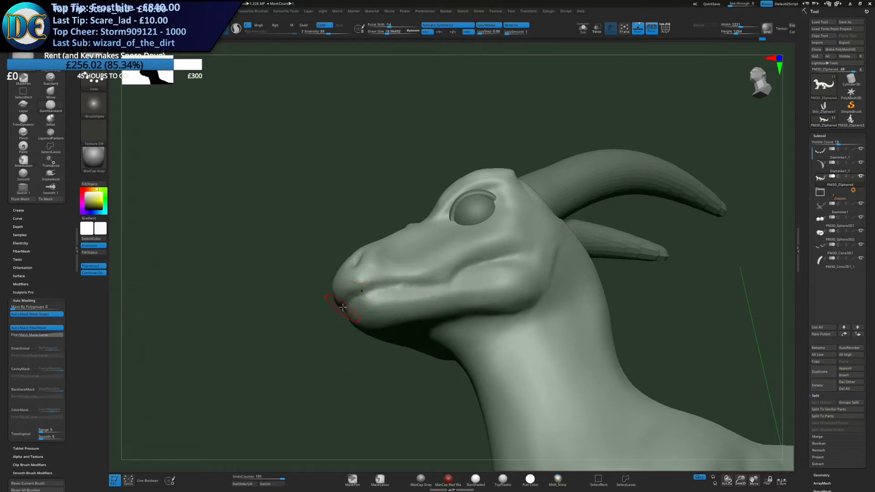
pyautogui.hotkey('ctrl', 'z')
pyautogui.moveTo(345, 304)
pyautogui.mouseDown()
pyautogui.moveTo(476, 285)
pyautogui.moveTo(349, 303)
pyautogui.mouseUp()
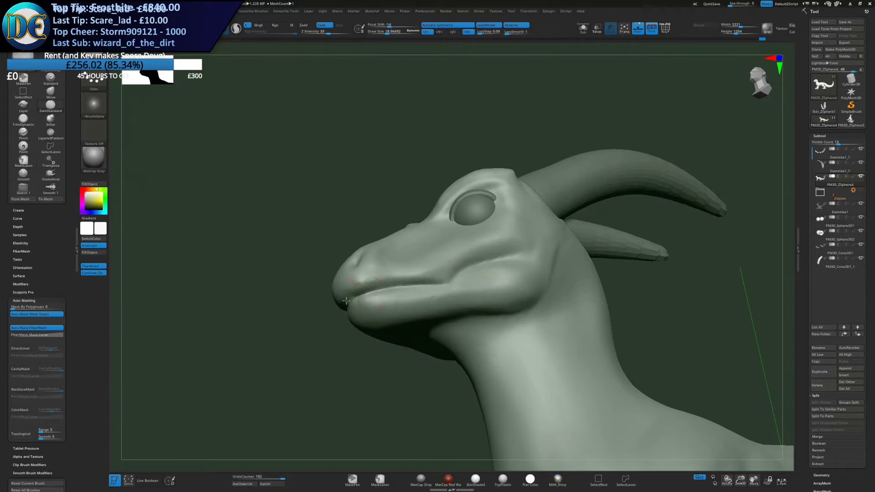
# Try several crease strokes along the side and front of the mouth line, undoing each one
pyautogui.moveTo(349, 305); pyautogui.dragTo(422, 284, button='right')
pyautogui.moveTo(412, 284); pyautogui.dragTo(478, 261)
pyautogui.moveTo(462, 272)
pyautogui.mouseDown(button='right')
pyautogui.moveTo(472, 278)
pyautogui.moveTo(401, 276)
pyautogui.mouseUp(button='right')
pyautogui.hotkey('ctrl', 'z')
pyautogui.moveTo(381, 293)
pyautogui.mouseDown()
pyautogui.moveTo(424, 285)
pyautogui.moveTo(478, 256)
pyautogui.moveTo(458, 259)
pyautogui.mouseUp()
pyautogui.hotkey('ctrl', 'z')
pyautogui.moveTo(338, 314)
pyautogui.mouseDown(button='right')
pyautogui.moveTo(372, 310)
pyautogui.moveTo(342, 287)
pyautogui.mouseUp(button='right')
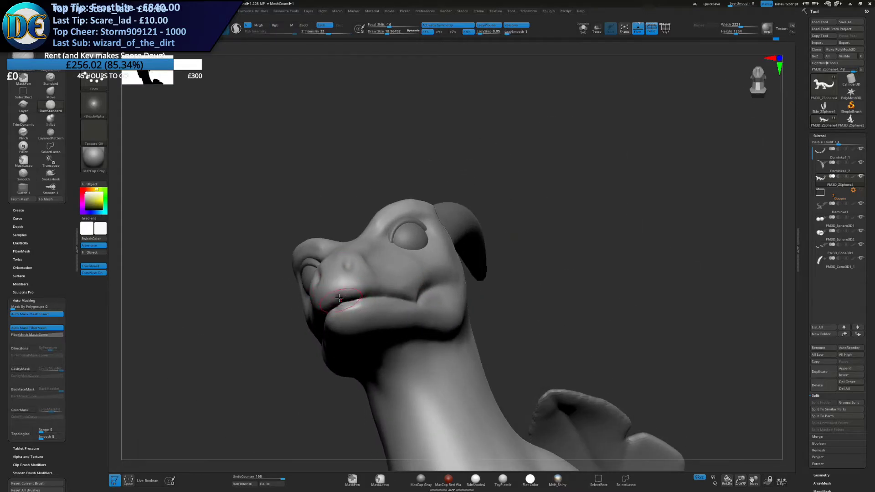
pyautogui.hotkey('ctrl', 'z')
# Crease the front of the mouth line beneath the snout's tip with DamStandard at draw size about 19
pyautogui.moveTo(358, 298); pyautogui.dragTo(335, 300, button='right')
pyautogui.moveTo(339, 300)
pyautogui.mouseDown()
pyautogui.moveTo(334, 281)
pyautogui.moveTo(359, 301)
pyautogui.mouseUp()
pyautogui.moveTo(342, 305); pyautogui.dragTo(358, 299)
pyautogui.moveTo(380, 298)
pyautogui.mouseDown(button='right')
pyautogui.moveTo(340, 328)
pyautogui.moveTo(375, 310)
pyautogui.moveTo(350, 262)
pyautogui.moveTo(349, 297)
pyautogui.mouseUp(button='right')
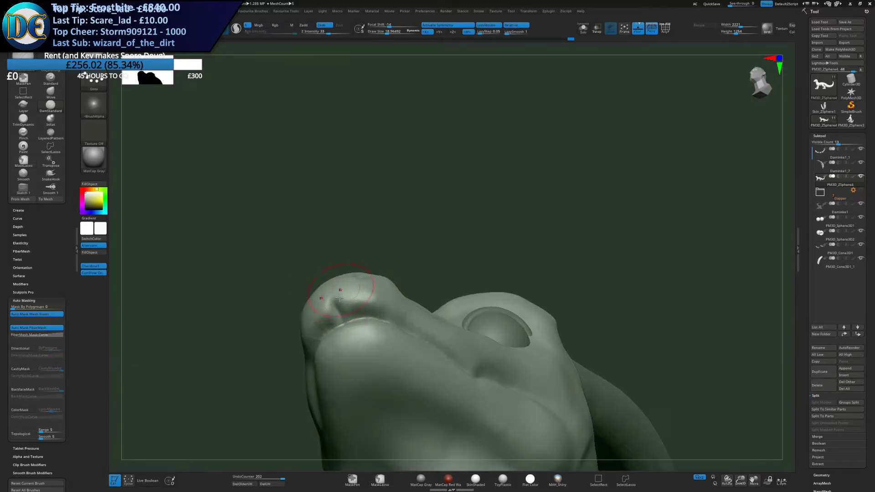
pyautogui.moveTo(346, 302); pyautogui.dragTo(395, 318)
pyautogui.moveTo(359, 322)
pyautogui.mouseDown(button='right')
pyautogui.moveTo(351, 346)
pyautogui.moveTo(349, 336)
pyautogui.mouseUp(button='right')
# Deepen the crease between the lips along the side of the snout toward the mouth corner
pyautogui.moveTo(313, 349)
pyautogui.mouseDown()
pyautogui.moveTo(379, 319)
pyautogui.moveTo(426, 313)
pyautogui.mouseUp()
pyautogui.moveTo(435, 312); pyautogui.dragTo(394, 307, button='right')
pyautogui.moveTo(348, 308)
pyautogui.mouseDown()
pyautogui.moveTo(433, 297)
pyautogui.moveTo(481, 263)
pyautogui.mouseUp()
pyautogui.moveTo(482, 261); pyautogui.dragTo(461, 289, button='right')
# Crease the mouth corner upward into the cheek, redoing the first stroke, and smooth the skin above it
pyautogui.moveTo(461, 294); pyautogui.dragTo(549, 233)
pyautogui.hotkey('ctrl', 'z')
pyautogui.moveTo(458, 294); pyautogui.dragTo(552, 233)
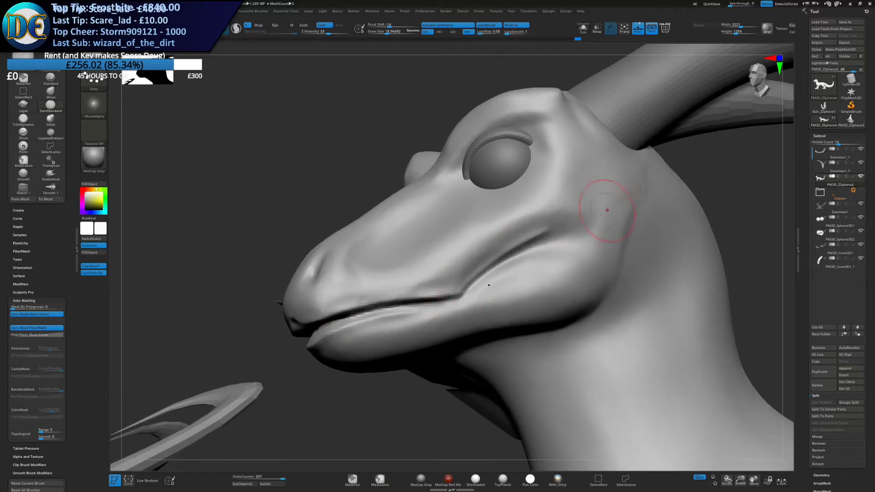
pyautogui.moveTo(474, 259)
pyautogui.keyDown('shift'); pyautogui.mouseDown()
pyautogui.moveTo(551, 217)
pyautogui.moveTo(505, 259)
pyautogui.mouseUp(); pyautogui.keyUp('shift')
pyautogui.moveTo(506, 259); pyautogui.dragTo(285, 280, button='right')
pyautogui.moveTo(349, 289); pyautogui.dragTo(291, 231, button='right')
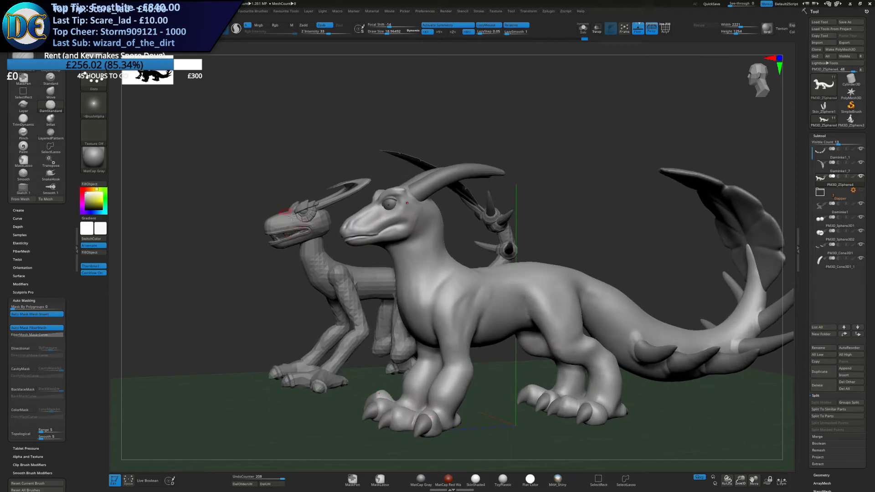
# Save the project over the existing file
pyautogui.moveTo(839, 248)
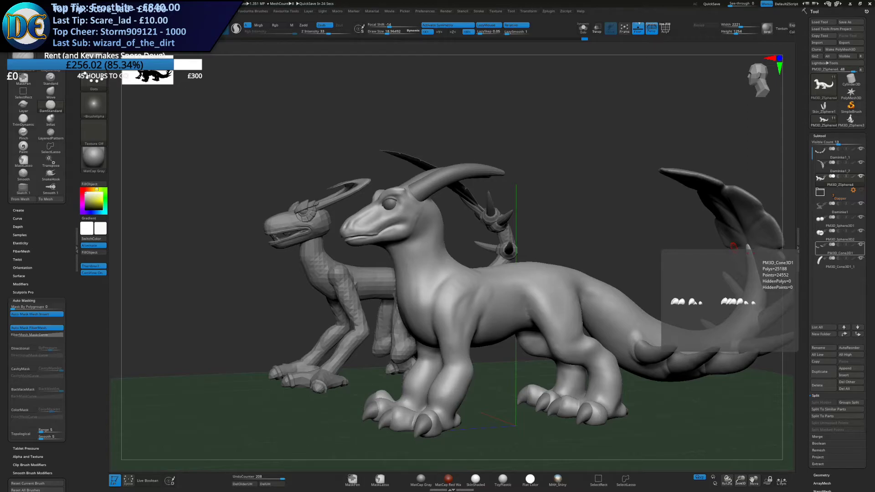
pyautogui.moveTo(561, 195)
pyautogui.mouseDown()
pyautogui.moveTo(574, 199)
pyautogui.moveTo(558, 201)
pyautogui.mouseUp()
pyautogui.hotkey('ctrl', 's')
pyautogui.press('Return')
pyautogui.press('y')
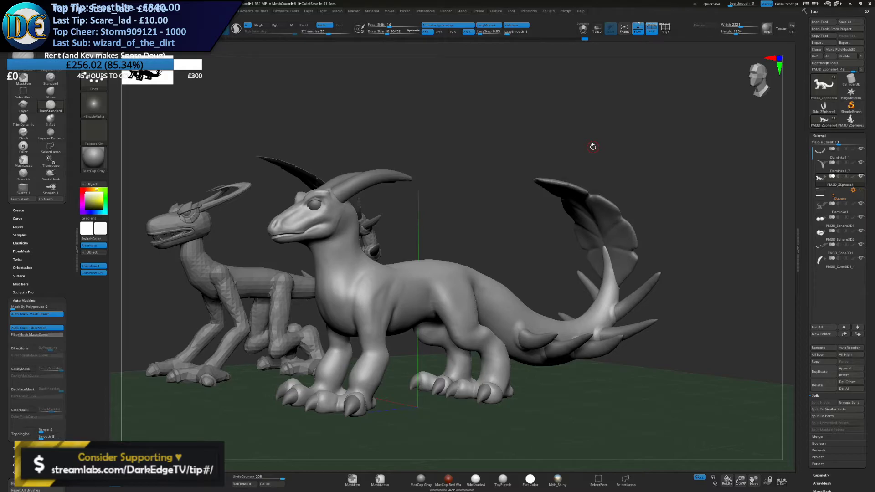
# Switch to the Move brush and reshape the corner of the mouth
pyautogui.moveTo(422, 277)
pyautogui.mouseDown(button='right')
pyautogui.moveTo(445, 279)
pyautogui.moveTo(428, 310)
pyautogui.moveTo(456, 267)
pyautogui.moveTo(432, 254)
pyautogui.mouseUp(button='right')
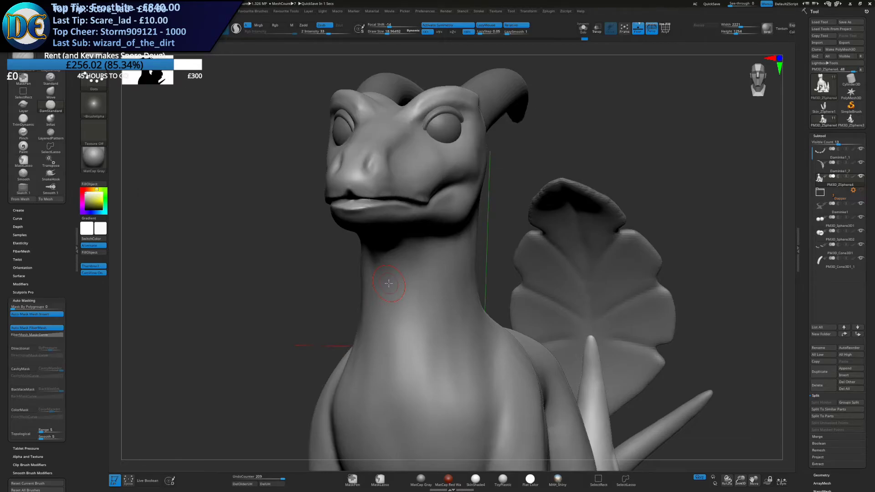
pyautogui.keyDown('alt'); pyautogui.moveTo(382, 232); pyautogui.dragTo(410, 315, button='right'); pyautogui.keyUp('alt')
pyautogui.moveTo(411, 314); pyautogui.dragTo(568, 332, button='right')
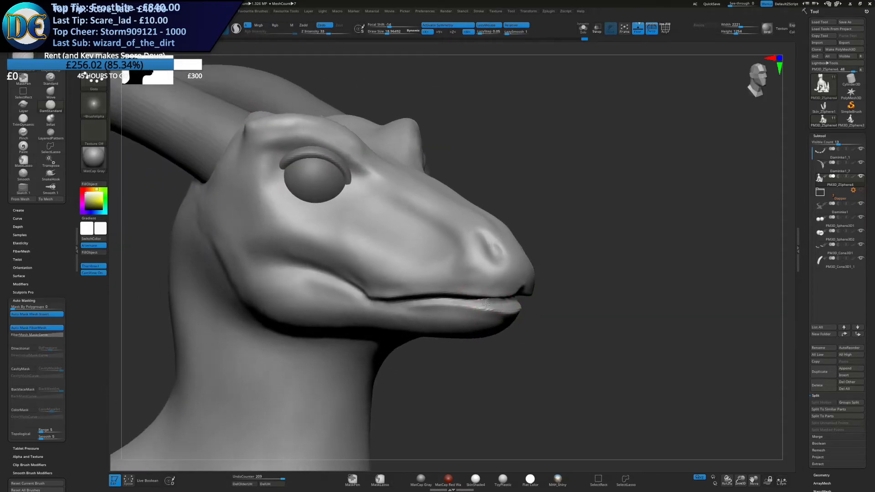
pyautogui.moveTo(486, 305); pyautogui.dragTo(479, 290, button='right')
pyautogui.moveTo(500, 247); pyautogui.dragTo(323, 326, button='right')
pyautogui.keyDown('alt'); pyautogui.moveTo(405, 335); pyautogui.dragTo(377, 290, button='right'); pyautogui.keyUp('alt')
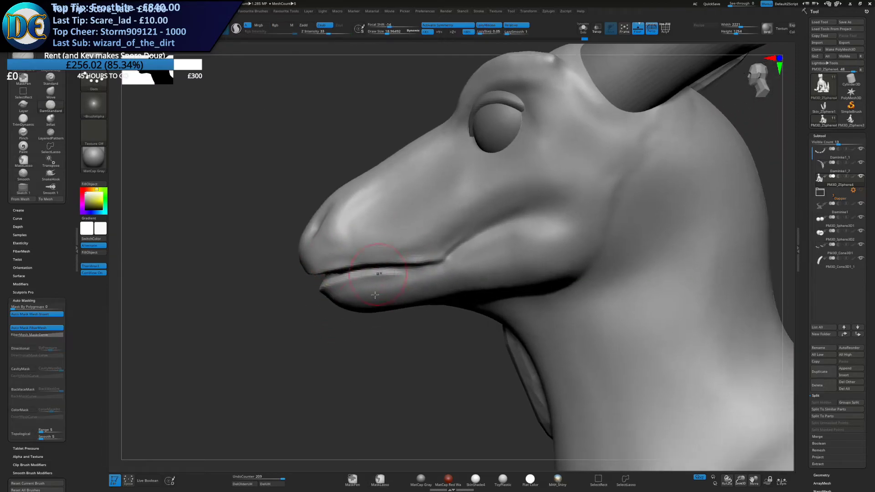
pyautogui.moveTo(255, 303)
pyautogui.keyDown('ctrl'); pyautogui.mouseDown()
pyautogui.moveTo(448, 259)
pyautogui.moveTo(511, 225)
pyautogui.moveTo(328, 358)
pyautogui.moveTo(268, 298)
pyautogui.mouseUp(); pyautogui.keyUp('ctrl')
pyautogui.keyDown('ctrl'); pyautogui.moveTo(345, 272); pyautogui.dragTo(302, 302); pyautogui.keyUp('ctrl')
pyautogui.press('space')
pyautogui.click(296, 343)
pyautogui.press('s')
pyautogui.press('space')
pyautogui.moveTo(433, 245); pyautogui.dragTo(468, 237)
pyautogui.moveTo(469, 237); pyautogui.dragTo(483, 233, button='right')
pyautogui.press('s')
pyautogui.moveTo(485, 238); pyautogui.dragTo(482, 239)
# Adjust the cheek behind the mouth corner and nudge the snout's tip with Move at draw size about 42
pyautogui.moveTo(482, 238)
pyautogui.mouseDown(button='right')
pyautogui.moveTo(471, 236)
pyautogui.moveTo(474, 256)
pyautogui.mouseUp(button='right')
pyautogui.moveTo(475, 256); pyautogui.dragTo(492, 256)
pyautogui.moveTo(492, 253)
pyautogui.mouseDown(button='right')
pyautogui.moveTo(322, 356)
pyautogui.moveTo(452, 306)
pyautogui.moveTo(597, 230)
pyautogui.moveTo(387, 269)
pyautogui.moveTo(475, 253)
pyautogui.moveTo(460, 250)
pyautogui.mouseUp(button='right')
pyautogui.moveTo(424, 192)
pyautogui.keyDown('ctrl'); pyautogui.mouseDown(button='right')
pyautogui.moveTo(431, 250)
pyautogui.moveTo(408, 246)
pyautogui.mouseUp(button='right'); pyautogui.keyUp('ctrl')
pyautogui.press('s')
pyautogui.moveTo(409, 246); pyautogui.dragTo(375, 244)
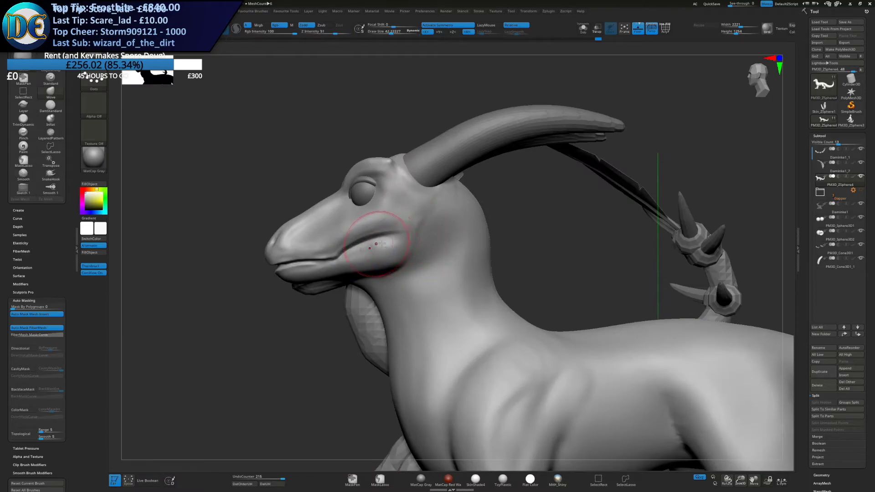
pyautogui.keyDown('alt'); pyautogui.moveTo(376, 245); pyautogui.dragTo(428, 232, button='right'); pyautogui.keyUp('alt')
pyautogui.keyDown('ctrl'); pyautogui.moveTo(262, 358); pyautogui.dragTo(225, 324); pyautogui.keyUp('ctrl')
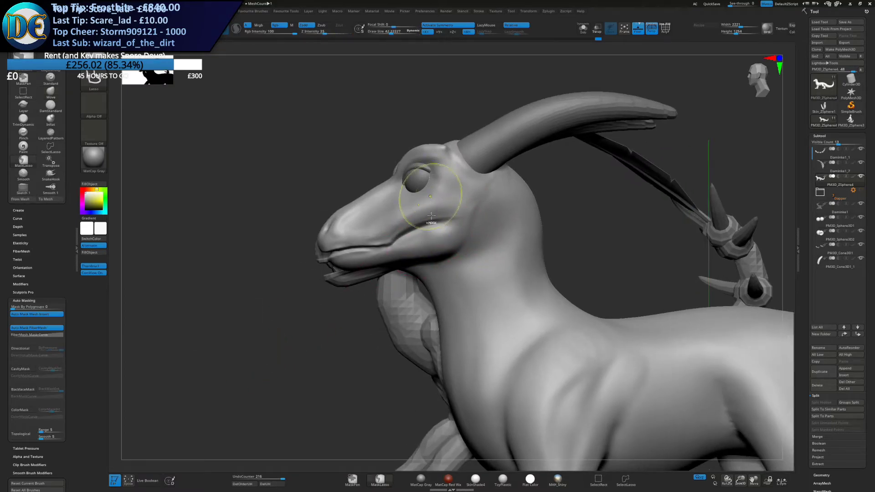
pyautogui.moveTo(430, 204); pyautogui.dragTo(406, 224, button='right')
pyautogui.moveTo(326, 244); pyautogui.dragTo(332, 239)
# Switch to the ClayBuildup brush at draw size about 8 for detailing the lips
pyautogui.moveTo(274, 253)
pyautogui.mouseDown(button='right')
pyautogui.moveTo(319, 269)
pyautogui.moveTo(414, 255)
pyautogui.moveTo(417, 283)
pyautogui.moveTo(452, 255)
pyautogui.mouseUp(button='right')
pyautogui.press('s')
pyautogui.press('space')
pyautogui.click(422, 257)
pyautogui.press('s')
pyautogui.moveTo(431, 220); pyautogui.dragTo(427, 220)
pyautogui.moveTo(426, 226); pyautogui.dragTo(456, 200, button='right')
pyautogui.press('s')
pyautogui.press('space')
pyautogui.moveTo(416, 225)
pyautogui.mouseDown(button='right')
pyautogui.moveTo(424, 231)
pyautogui.moveTo(397, 265)
pyautogui.mouseUp(button='right')
pyautogui.press('b')
pyautogui.click(419, 255)
pyautogui.press('s')
pyautogui.moveTo(376, 245); pyautogui.dragTo(374, 244)
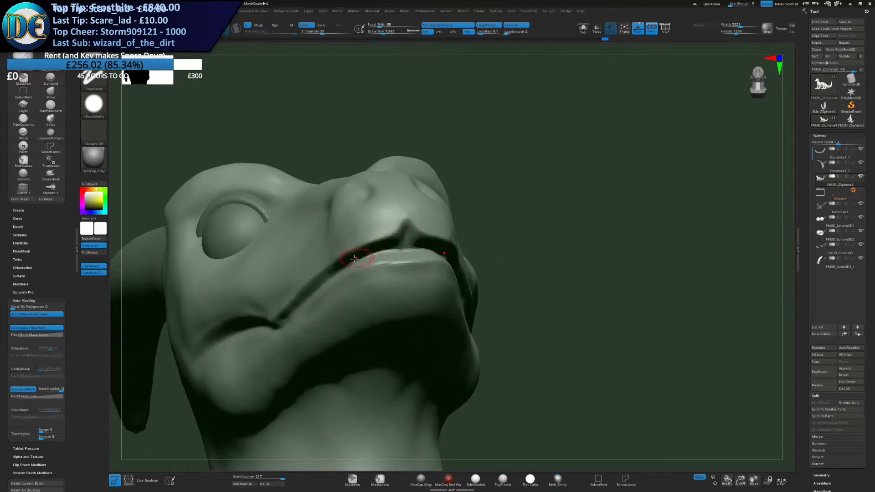
# Try a clay stroke along the front of the lower lip and undo it
pyautogui.moveTo(423, 255); pyautogui.dragTo(396, 249, button='right')
pyautogui.moveTo(401, 249); pyautogui.dragTo(380, 260)
pyautogui.moveTo(381, 228)
pyautogui.keyDown('ctrl'); pyautogui.mouseDown(button='right')
pyautogui.moveTo(376, 244)
pyautogui.moveTo(402, 227)
pyautogui.moveTo(397, 237)
pyautogui.mouseUp(button='right'); pyautogui.keyUp('ctrl')
pyautogui.hotkey('ctrl', 'z')
pyautogui.hotkey('ctrl', 'z')
# Build up the front edge of the lower lip with ClayBuildup at draw size about 10
pyautogui.moveTo(397, 237); pyautogui.dragTo(386, 246, button='right')
pyautogui.moveTo(385, 245); pyautogui.dragTo(422, 236)
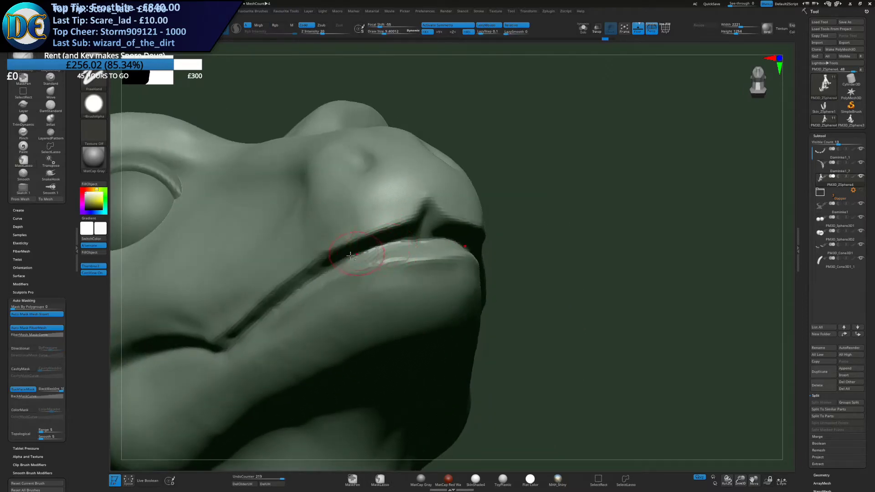
pyautogui.moveTo(367, 252); pyautogui.dragTo(424, 237)
# Work ClayBuildup strokes across the underside of the upper lip around its central notch
pyautogui.moveTo(438, 232)
pyautogui.mouseDown(button='right')
pyautogui.moveTo(413, 232)
pyautogui.moveTo(420, 214)
pyautogui.mouseUp(button='right')
pyautogui.moveTo(400, 219); pyautogui.dragTo(463, 228)
pyautogui.keyDown('ctrl'); pyautogui.moveTo(602, 164); pyautogui.dragTo(588, 190); pyautogui.keyUp('ctrl')
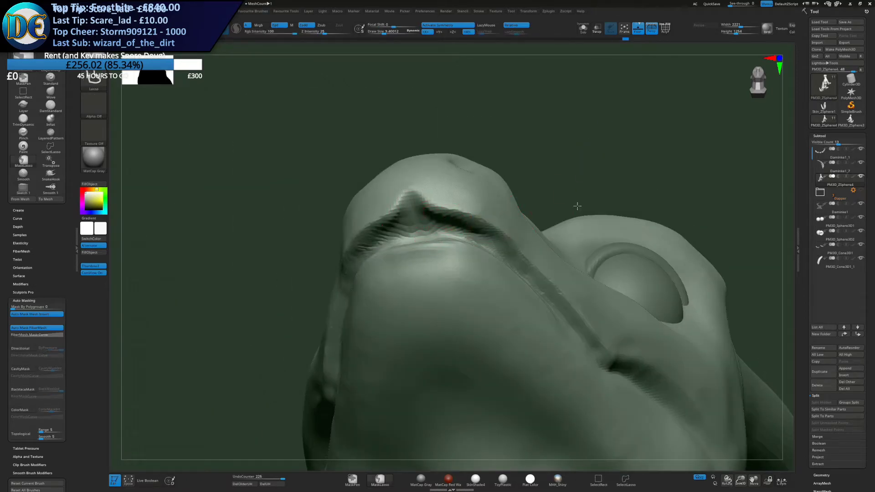
pyautogui.moveTo(412, 218); pyautogui.dragTo(438, 224)
pyautogui.moveTo(449, 233)
pyautogui.keyDown('ctrl'); pyautogui.mouseDown(button='right')
pyautogui.moveTo(441, 199)
pyautogui.moveTo(430, 211)
pyautogui.moveTo(436, 238)
pyautogui.moveTo(463, 254)
pyautogui.moveTo(380, 287)
pyautogui.moveTo(351, 238)
pyautogui.mouseUp(button='right'); pyautogui.keyUp('ctrl')
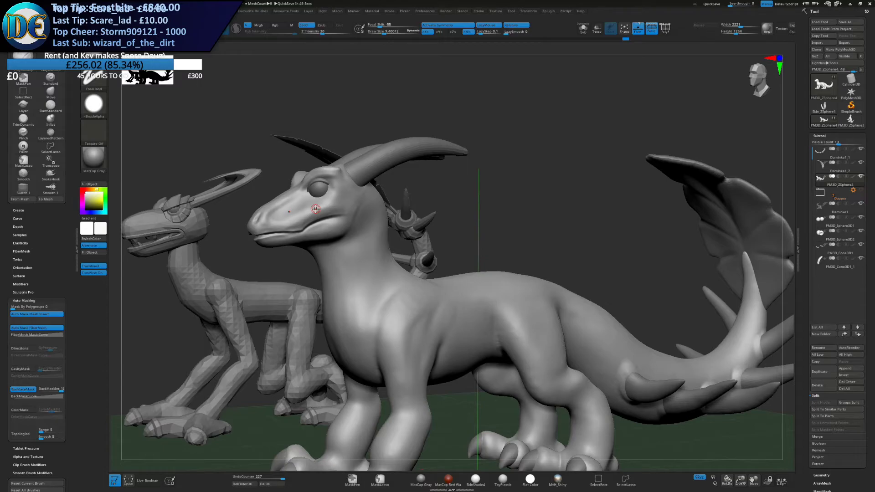
# Switch to the Move brush and reshape the upper lip's central notch and the lip edge beside it
pyautogui.moveTo(347, 230)
pyautogui.keyDown('alt'); pyautogui.mouseDown(button='right')
pyautogui.moveTo(452, 231)
pyautogui.moveTo(436, 249)
pyautogui.moveTo(502, 249)
pyautogui.moveTo(430, 249)
pyautogui.moveTo(438, 228)
pyautogui.moveTo(410, 239)
pyautogui.moveTo(410, 214)
pyautogui.mouseUp(button='right'); pyautogui.keyUp('alt')
pyautogui.moveTo(373, 255); pyautogui.dragTo(411, 269, button='right')
pyautogui.rightClick(412, 269)
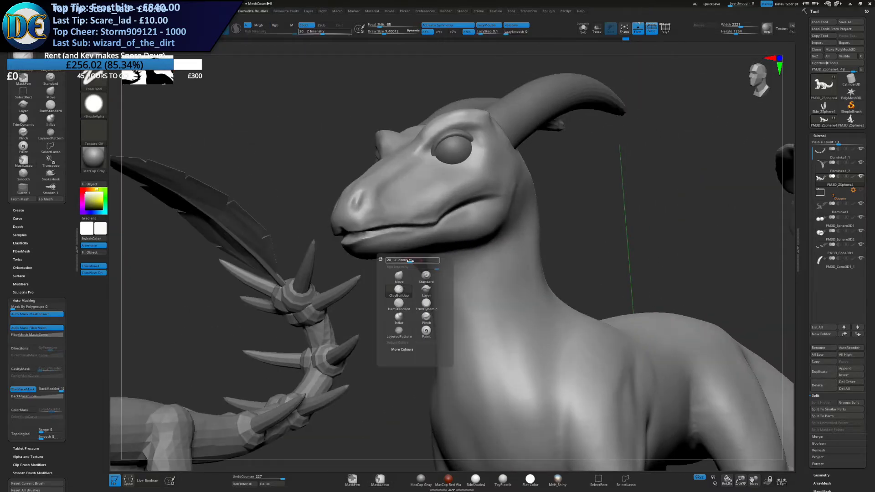
pyautogui.moveTo(406, 232)
pyautogui.keyDown('ctrl'); pyautogui.mouseDown(button='right')
pyautogui.moveTo(387, 214)
pyautogui.moveTo(364, 219)
pyautogui.mouseUp(button='right'); pyautogui.keyUp('ctrl')
pyautogui.rightClick(364, 255)
pyautogui.click(347, 249)
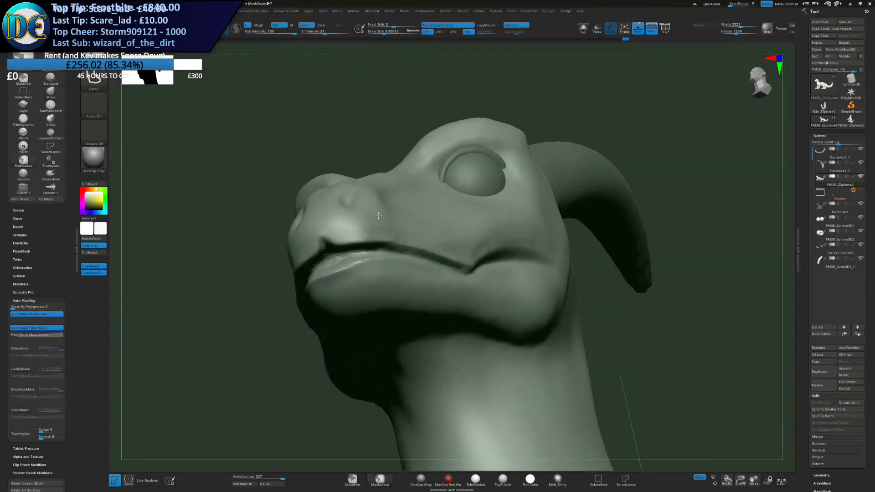
pyautogui.moveTo(347, 274); pyautogui.dragTo(361, 226, button='right')
pyautogui.press('s')
pyautogui.moveTo(361, 228); pyautogui.dragTo(365, 229)
pyautogui.moveTo(337, 254); pyautogui.dragTo(358, 253, button='right')
pyautogui.press('s')
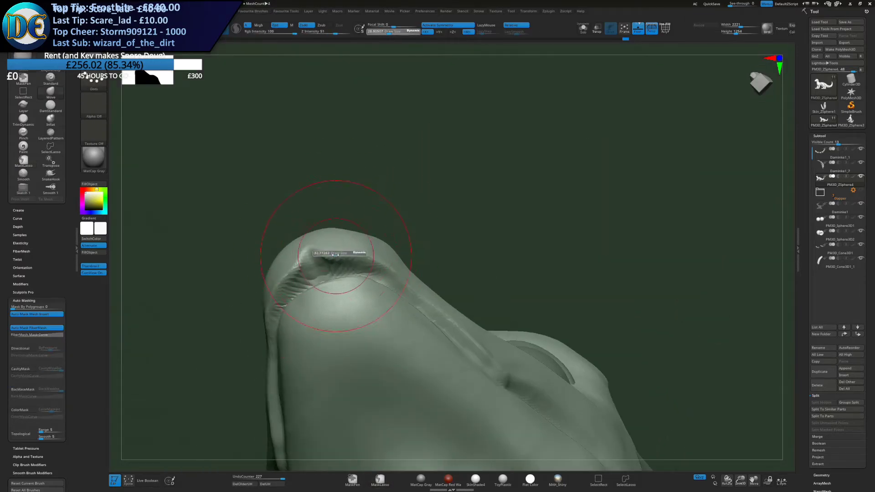
pyautogui.moveTo(339, 257); pyautogui.dragTo(334, 247)
pyautogui.press('s')
pyautogui.moveTo(348, 245); pyautogui.dragTo(336, 255, button='right')
pyautogui.moveTo(335, 256); pyautogui.dragTo(334, 248)
pyautogui.moveTo(352, 251); pyautogui.dragTo(386, 263)
pyautogui.moveTo(395, 248)
pyautogui.keyDown('ctrl'); pyautogui.mouseDown(button='right')
pyautogui.moveTo(389, 181)
pyautogui.moveTo(353, 234)
pyautogui.mouseUp(button='right'); pyautogui.keyUp('ctrl')
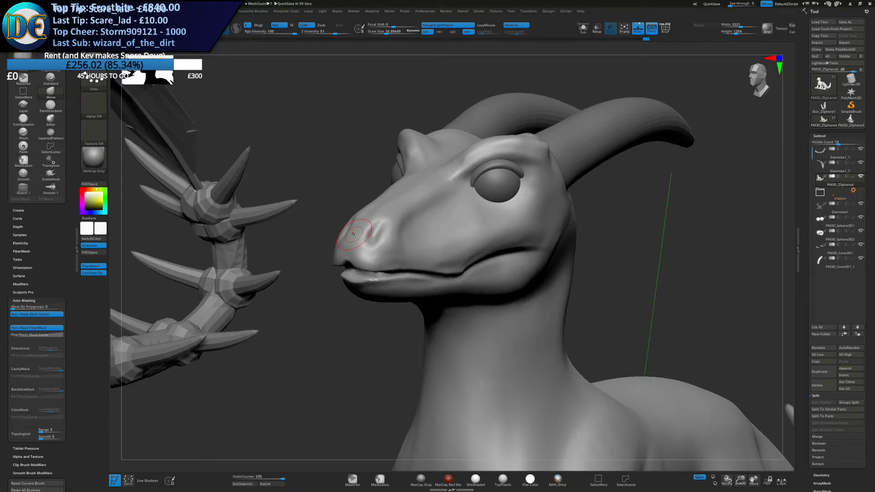
# Switch to ClayBuildup at draw size about 7 and carve the nostril, undoing the trial stroke
pyautogui.moveTo(459, 254); pyautogui.dragTo(413, 260, button='right')
pyautogui.press('space')
pyautogui.click(399, 315)
pyautogui.click(401, 304)
pyautogui.moveTo(434, 219)
pyautogui.keyDown('ctrl'); pyautogui.mouseDown(button='right')
pyautogui.moveTo(398, 289)
pyautogui.moveTo(362, 279)
pyautogui.mouseUp(button='right'); pyautogui.keyUp('ctrl')
pyautogui.press('[')
pyautogui.press('[')
pyautogui.moveTo(397, 275)
pyautogui.mouseDown()
pyautogui.moveTo(396, 288)
pyautogui.moveTo(401, 265)
pyautogui.mouseUp()
pyautogui.hotkey('ctrl', 'z')
pyautogui.moveTo(401, 283); pyautogui.dragTo(396, 263, button='right')
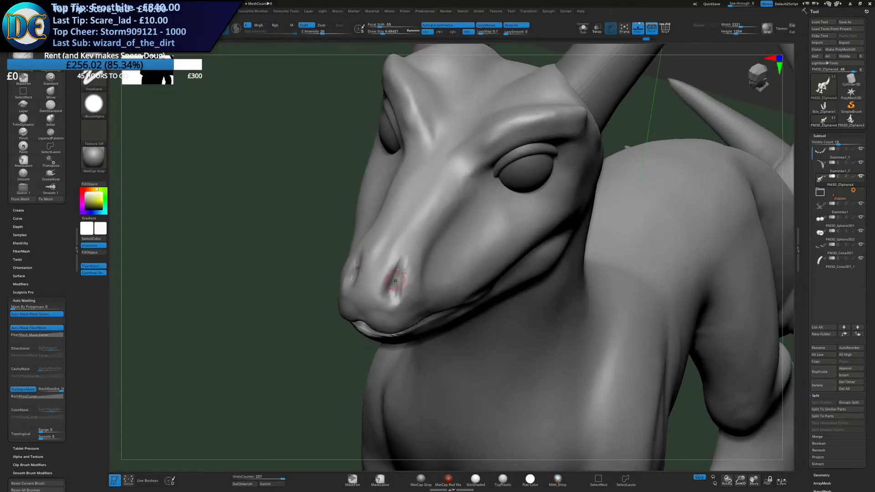
pyautogui.moveTo(410, 262); pyautogui.dragTo(397, 279)
# Increase the brush size to about 20 and smooth the lower end of the nostril
pyautogui.moveTo(424, 301)
pyautogui.mouseDown(button='right')
pyautogui.moveTo(393, 288)
pyautogui.moveTo(403, 289)
pyautogui.mouseUp(button='right')
pyautogui.press(']')
pyautogui.press(']')
pyautogui.keyDown('shift'); pyautogui.moveTo(401, 288); pyautogui.dragTo(393, 301); pyautogui.keyUp('shift')
pyautogui.moveTo(341, 364)
pyautogui.keyDown('ctrl'); pyautogui.mouseDown(button='right')
pyautogui.moveTo(358, 302)
pyautogui.moveTo(393, 298)
pyautogui.moveTo(400, 314)
pyautogui.mouseUp(button='right'); pyautogui.keyUp('ctrl')
pyautogui.moveTo(411, 299); pyautogui.dragTo(404, 309, button='right')
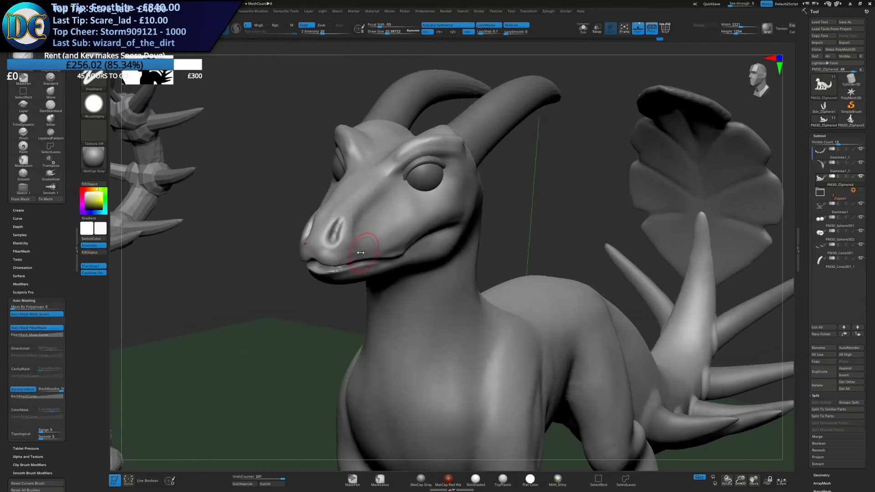
# Reshape the nostril and its surrounding rim with the Move brush at draw size about 20
pyautogui.rightClick(360, 237)
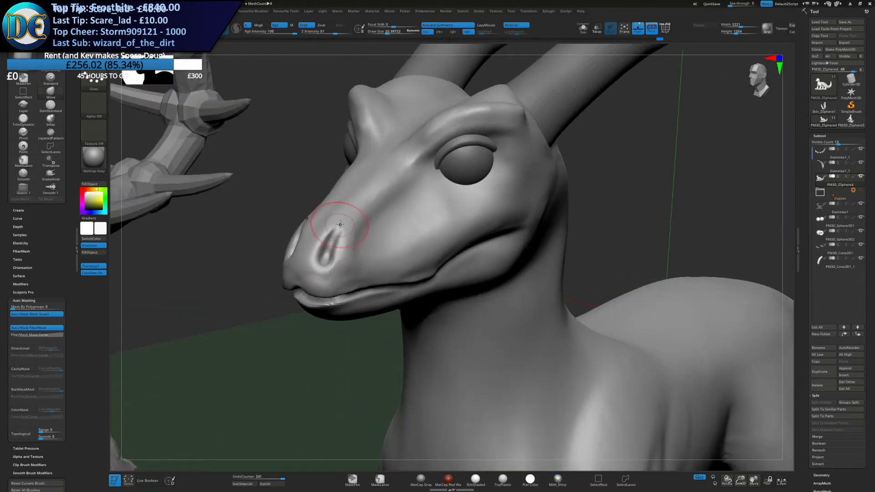
pyautogui.moveTo(340, 225)
pyautogui.mouseDown()
pyautogui.moveTo(348, 215)
pyautogui.moveTo(340, 236)
pyautogui.mouseUp()
pyautogui.moveTo(341, 236); pyautogui.dragTo(354, 234, button='right')
pyautogui.moveTo(354, 234); pyautogui.dragTo(319, 252)
pyautogui.moveTo(318, 251); pyautogui.dragTo(322, 244, button='right')
pyautogui.moveTo(321, 244)
pyautogui.mouseDown()
pyautogui.moveTo(319, 261)
pyautogui.moveTo(322, 233)
pyautogui.mouseUp()
pyautogui.moveTo(322, 233); pyautogui.dragTo(392, 255, button='right')
pyautogui.moveTo(313, 267)
pyautogui.mouseDown()
pyautogui.moveTo(318, 274)
pyautogui.moveTo(317, 235)
pyautogui.mouseUp()
# Switch to ClayBuildup and build up the inner side of the nostril's rim
pyautogui.press('1')
pyautogui.click(328, 287)
pyautogui.press('s')
pyautogui.press('s')
pyautogui.click(319, 283)
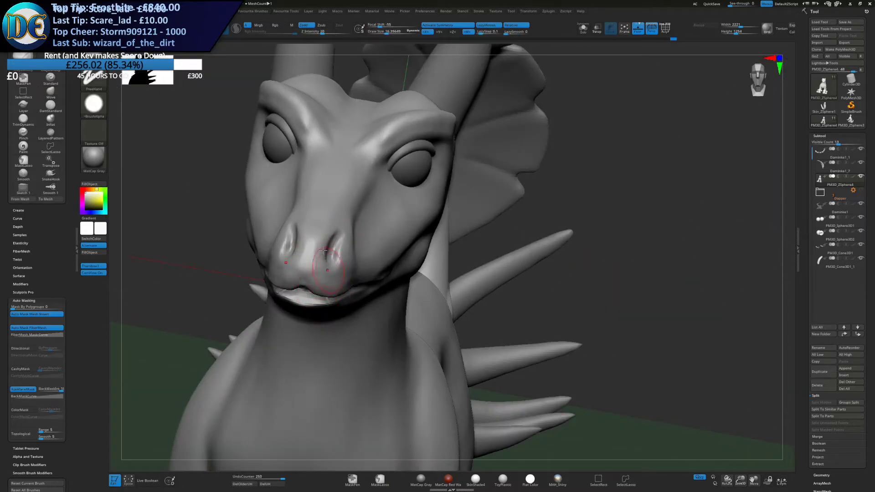
pyautogui.moveTo(314, 276)
pyautogui.mouseDown()
pyautogui.moveTo(312, 257)
pyautogui.moveTo(329, 248)
pyautogui.mouseUp()
pyautogui.moveTo(329, 248); pyautogui.dragTo(291, 246, button='right')
pyautogui.moveTo(317, 262); pyautogui.dragTo(320, 273)
pyautogui.moveTo(319, 274)
pyautogui.mouseDown(button='right')
pyautogui.moveTo(349, 310)
pyautogui.moveTo(360, 306)
pyautogui.mouseUp(button='right')
# Build up the nostril's rim from its lower edge up onto the snout with ClayBuildup
pyautogui.moveTo(365, 299)
pyautogui.mouseDown()
pyautogui.moveTo(388, 266)
pyautogui.moveTo(386, 234)
pyautogui.mouseUp()
pyautogui.moveTo(371, 279); pyautogui.dragTo(399, 233)
pyautogui.press('s')
pyautogui.click(388, 247)
pyautogui.moveTo(385, 247); pyautogui.dragTo(406, 273, button='right')
pyautogui.moveTo(373, 276); pyautogui.dragTo(404, 219)
pyautogui.moveTo(413, 187)
pyautogui.mouseDown()
pyautogui.moveTo(435, 172)
pyautogui.moveTo(394, 225)
pyautogui.mouseUp()
# Adjust the draw size to about 17 and smooth the upper lip below the nostril
pyautogui.press('s')
pyautogui.moveTo(394, 225); pyautogui.dragTo(351, 336, button='right')
pyautogui.click(359, 285)
pyautogui.keyDown('shift'); pyautogui.moveTo(351, 336); pyautogui.dragTo(371, 348); pyautogui.keyUp('shift')
pyautogui.moveTo(371, 348)
pyautogui.mouseDown(button='right')
pyautogui.moveTo(370, 324)
pyautogui.moveTo(402, 272)
pyautogui.mouseUp(button='right')
pyautogui.rightClick(390, 297)
pyautogui.moveTo(403, 272)
pyautogui.mouseDown()
pyautogui.moveTo(391, 273)
pyautogui.moveTo(397, 280)
pyautogui.moveTo(381, 287)
pyautogui.moveTo(382, 299)
pyautogui.moveTo(396, 288)
pyautogui.moveTo(315, 307)
pyautogui.mouseUp()
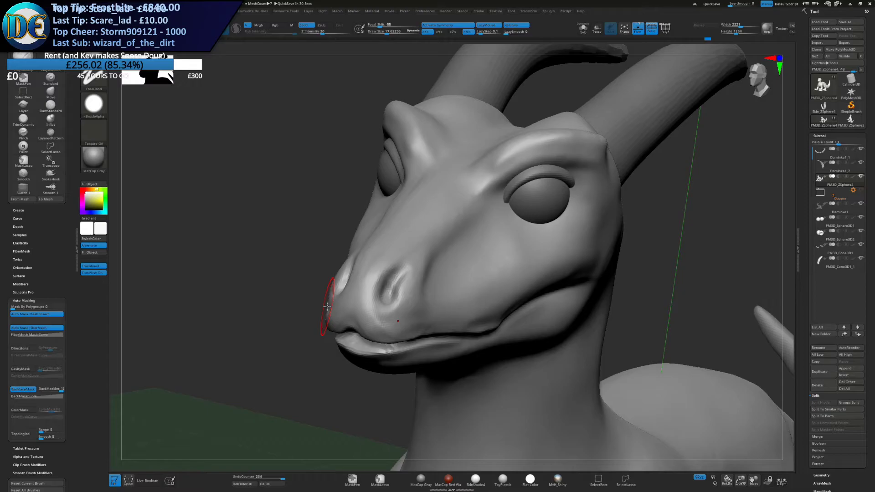
# Define the nostril opening with ClayBuildup at draw size about 8, undoing the trial stroke, and smooth its rim
pyautogui.moveTo(321, 309)
pyautogui.mouseDown(button='right')
pyautogui.moveTo(364, 296)
pyautogui.moveTo(395, 230)
pyautogui.moveTo(392, 269)
pyautogui.moveTo(405, 267)
pyautogui.mouseUp(button='right')
pyautogui.rightClick(405, 267)
pyautogui.press('s')
pyautogui.moveTo(400, 235); pyautogui.dragTo(394, 234)
pyautogui.moveTo(377, 195); pyautogui.dragTo(393, 231, button='right')
pyautogui.moveTo(380, 292)
pyautogui.mouseDown()
pyautogui.moveTo(377, 276)
pyautogui.moveTo(391, 254)
pyautogui.moveTo(384, 278)
pyautogui.moveTo(395, 253)
pyautogui.moveTo(416, 269)
pyautogui.moveTo(413, 288)
pyautogui.mouseUp()
pyautogui.hotkey('ctrl', 'z')
pyautogui.press('s')
pyautogui.moveTo(417, 269)
pyautogui.mouseDown()
pyautogui.moveTo(410, 249)
pyautogui.moveTo(370, 284)
pyautogui.moveTo(371, 305)
pyautogui.mouseUp()
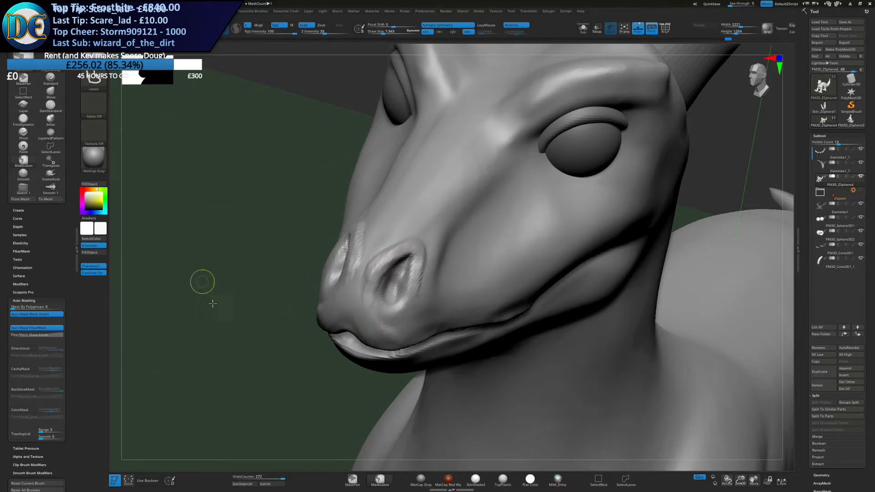
pyautogui.keyDown('shift'); pyautogui.moveTo(371, 269); pyautogui.dragTo(367, 277); pyautogui.keyUp('shift')
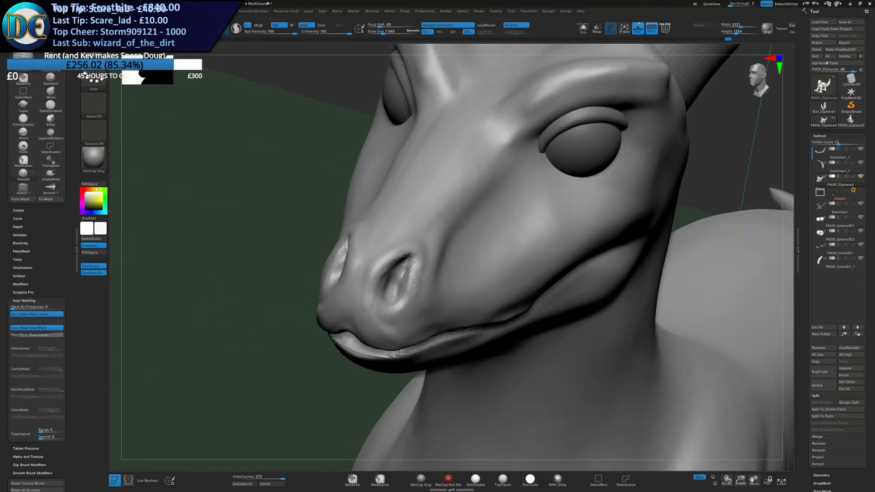
pyautogui.keyDown('shift'); pyautogui.moveTo(412, 279); pyautogui.dragTo(374, 305); pyautogui.keyUp('shift')
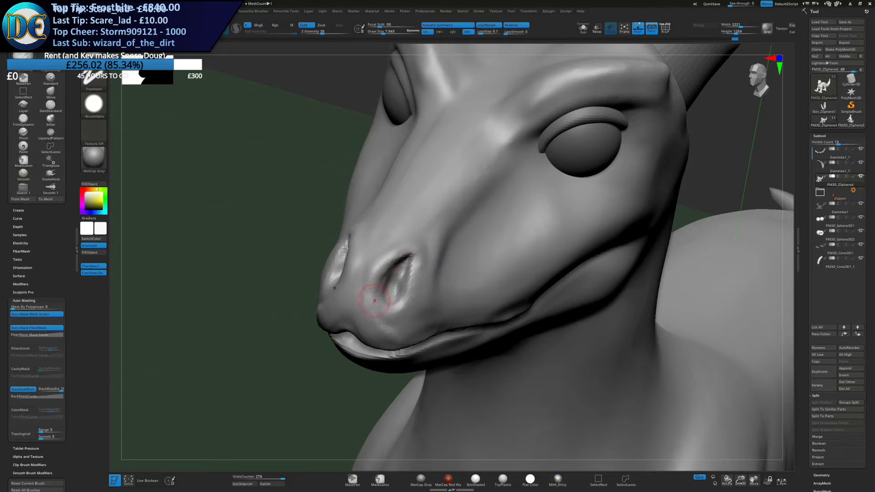
# Add a ClayBuildup stroke on the inner side of the nostril's rim and set the draw size to about 14
pyautogui.moveTo(376, 274); pyautogui.dragTo(395, 253)
pyautogui.press('s')
pyautogui.moveTo(381, 275); pyautogui.dragTo(382, 267, button='right')
pyautogui.moveTo(441, 338)
pyautogui.keyDown('ctrl'); pyautogui.mouseDown(button='right')
pyautogui.moveTo(433, 230)
pyautogui.moveTo(396, 214)
pyautogui.moveTo(403, 261)
pyautogui.moveTo(443, 259)
pyautogui.moveTo(405, 262)
pyautogui.mouseUp(button='right'); pyautogui.keyUp('ctrl')
pyautogui.moveTo(415, 310); pyautogui.dragTo(424, 240, button='right')
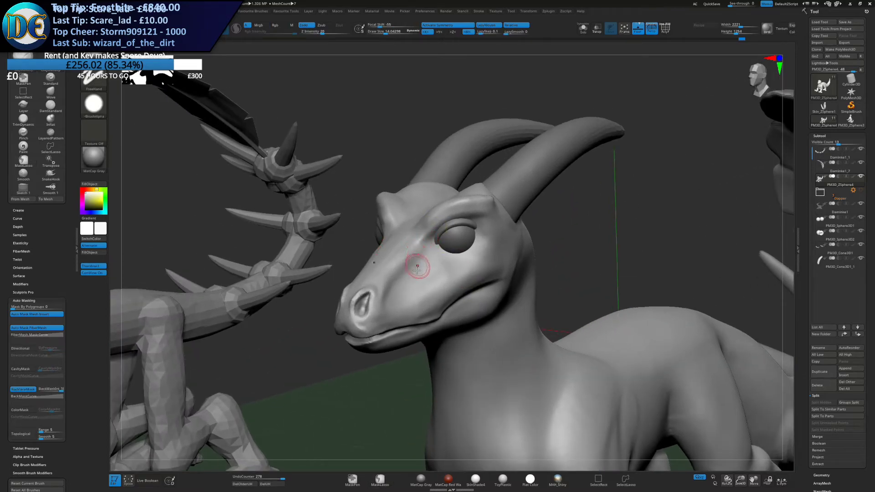
pyautogui.moveTo(413, 241); pyautogui.dragTo(410, 248, button='right')
pyautogui.keyDown('alt'); pyautogui.moveTo(401, 301); pyautogui.dragTo(420, 242, button='right'); pyautogui.keyUp('alt')
# Set the DynaMesh resolution to 1000 and remesh the creature's body with DynaMesh
pyautogui.press('2')
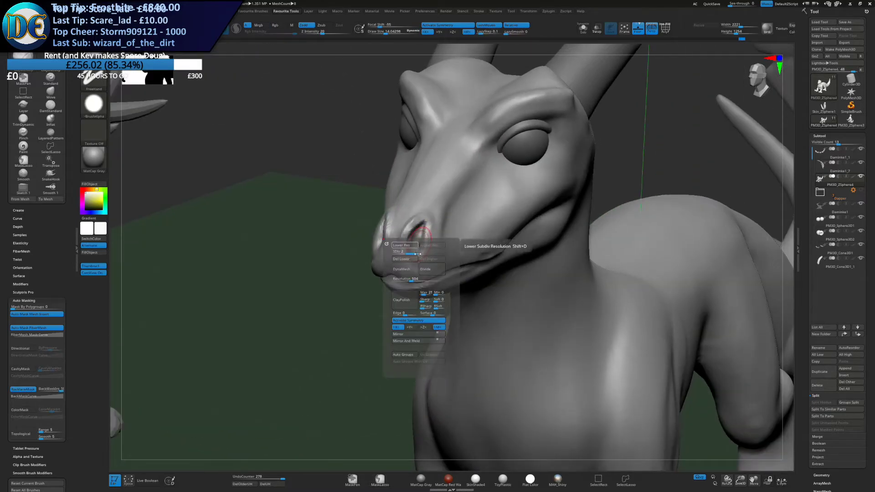
pyautogui.click(412, 278)
pyautogui.write('15')
pyautogui.write('00')
pyautogui.click(412, 278)
pyautogui.write('1000')
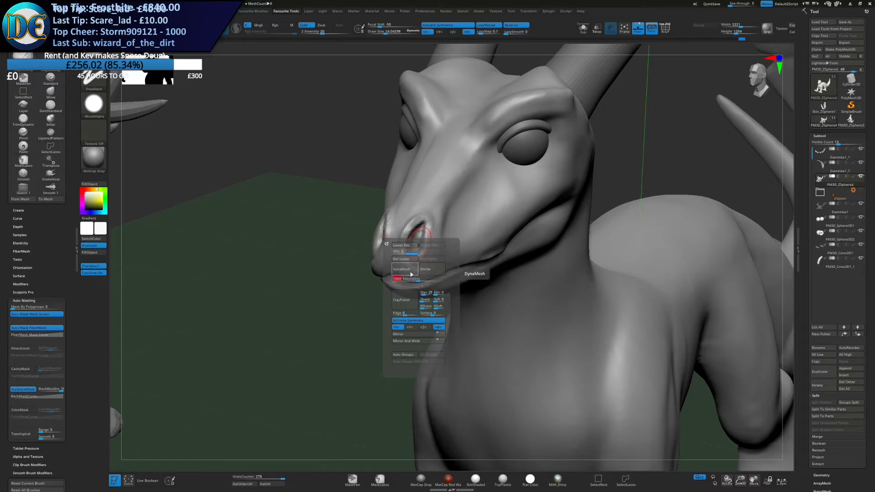
pyautogui.click(412, 272)
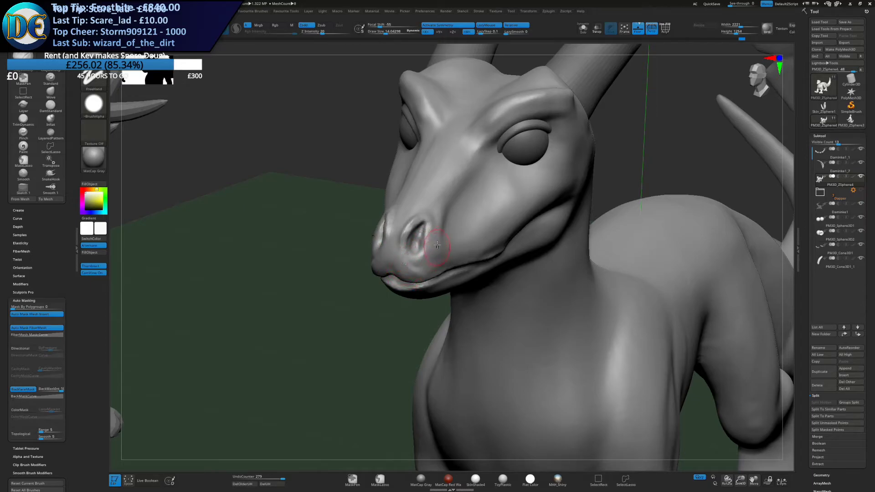
# Smooth the nostril's inner edge and turn DynaMesh off for the body
pyautogui.moveTo(430, 244); pyautogui.dragTo(414, 244, button='right')
pyautogui.moveTo(414, 242)
pyautogui.keyDown('shift'); pyautogui.mouseDown()
pyautogui.moveTo(403, 230)
pyautogui.moveTo(413, 237)
pyautogui.mouseUp(); pyautogui.keyUp('shift')
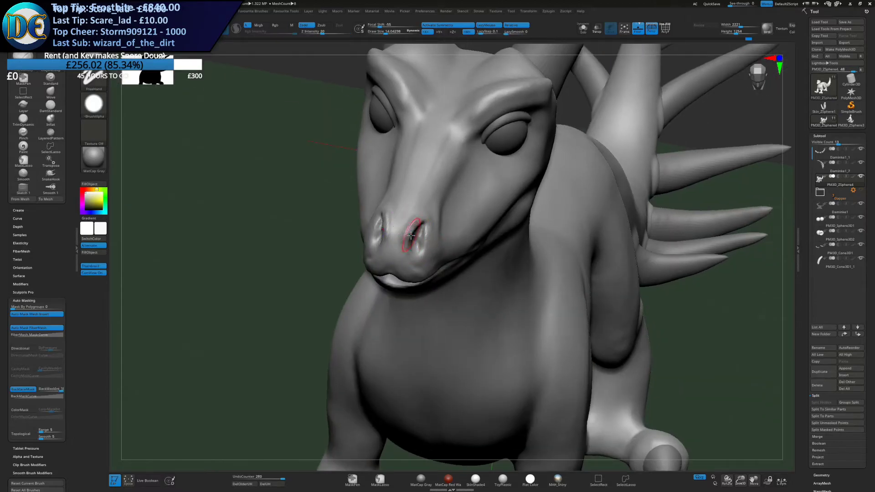
pyautogui.moveTo(414, 234); pyautogui.dragTo(398, 230, button='right')
pyautogui.press('2')
pyautogui.click(392, 258)
pyautogui.click(393, 259)
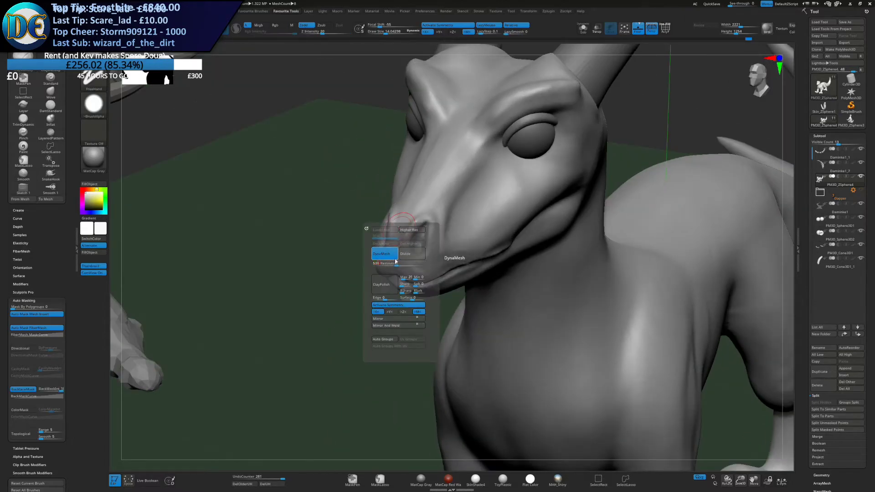
pyautogui.click(391, 255)
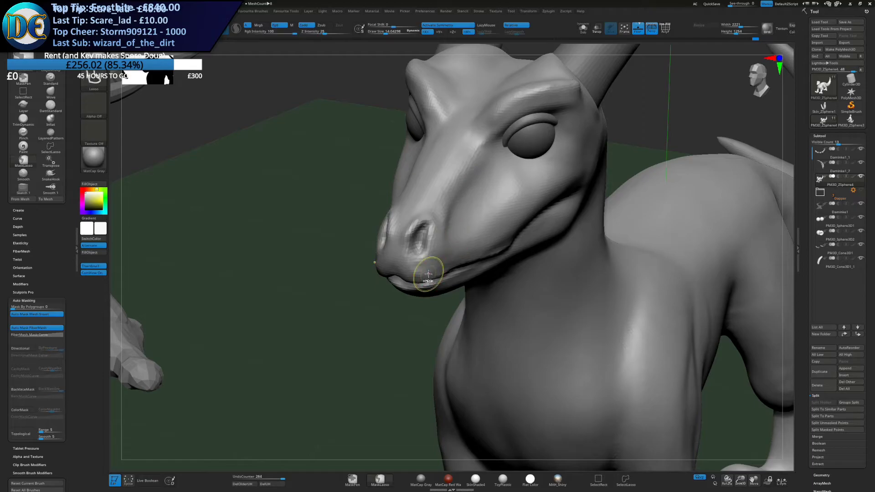
# Set the draw size to about 19 and build up a lower eyelid beneath the eye with ClayBuildup
pyautogui.keyDown('ctrl'); pyautogui.moveTo(427, 325); pyautogui.dragTo(414, 260, button='right'); pyautogui.keyUp('ctrl')
pyautogui.keyDown('shift'); pyautogui.moveTo(471, 299); pyautogui.dragTo(324, 181, button='right'); pyautogui.keyUp('shift')
pyautogui.keyDown('ctrl'); pyautogui.moveTo(324, 180); pyautogui.dragTo(562, 216, button='right'); pyautogui.keyUp('ctrl')
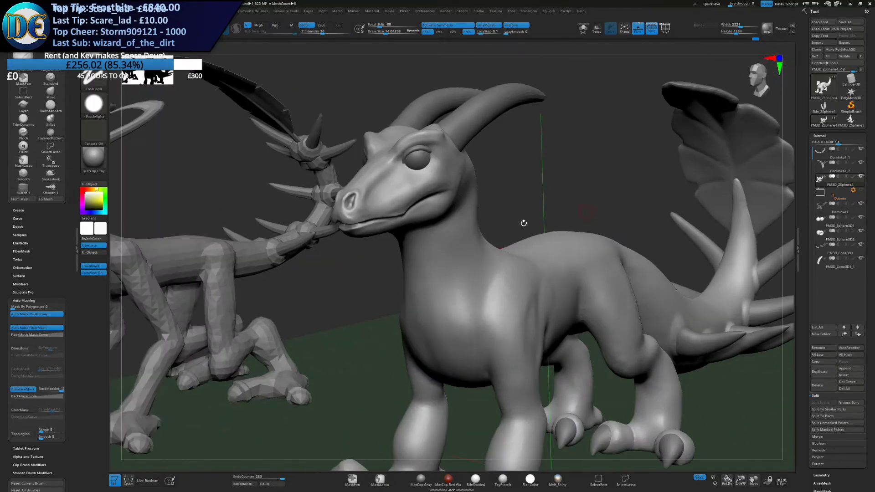
pyautogui.keyDown('alt'); pyautogui.moveTo(431, 217); pyautogui.dragTo(433, 267, button='right'); pyautogui.keyUp('alt')
pyautogui.keyDown('ctrl'); pyautogui.moveTo(411, 199); pyautogui.dragTo(411, 253, button='right'); pyautogui.keyUp('ctrl')
pyautogui.press('1')
pyautogui.press('s')
pyautogui.moveTo(412, 252); pyautogui.dragTo(414, 250)
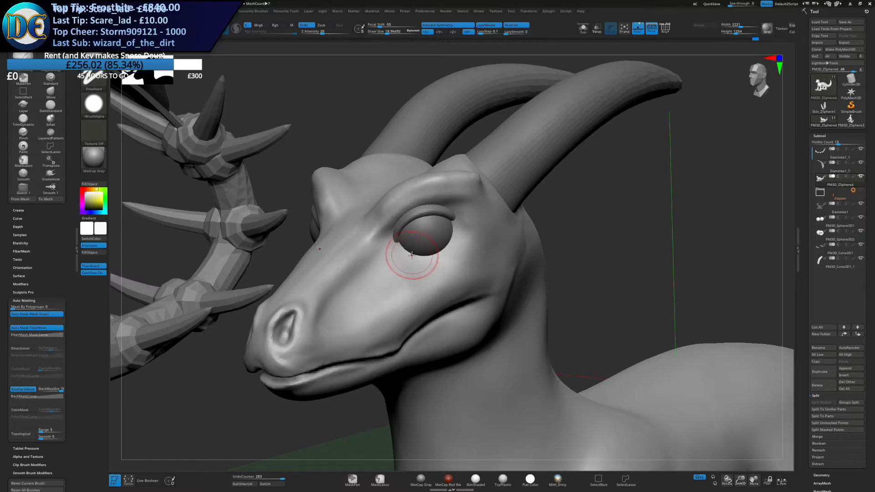
pyautogui.moveTo(412, 261)
pyautogui.mouseDown()
pyautogui.moveTo(443, 257)
pyautogui.moveTo(455, 245)
pyautogui.moveTo(433, 235)
pyautogui.mouseUp()
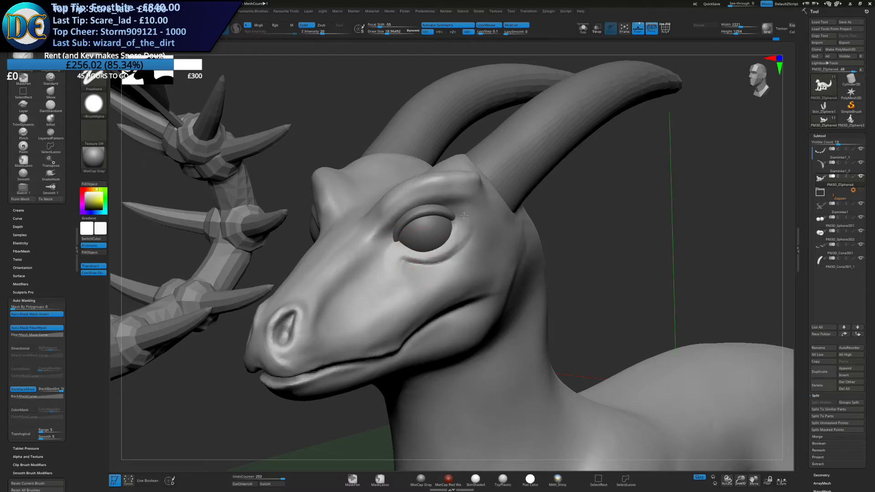
# Smooth the lower eyelid into the face and build up and smooth the area below the eye's outer corner
pyautogui.moveTo(568, 232); pyautogui.dragTo(579, 261, button='right')
pyautogui.moveTo(470, 231)
pyautogui.mouseDown(button='right')
pyautogui.moveTo(385, 264)
pyautogui.moveTo(366, 243)
pyautogui.moveTo(387, 200)
pyautogui.moveTo(441, 180)
pyautogui.moveTo(339, 248)
pyautogui.mouseUp(button='right')
pyautogui.keyDown('shift'); pyautogui.moveTo(340, 246); pyautogui.dragTo(350, 240); pyautogui.keyUp('shift')
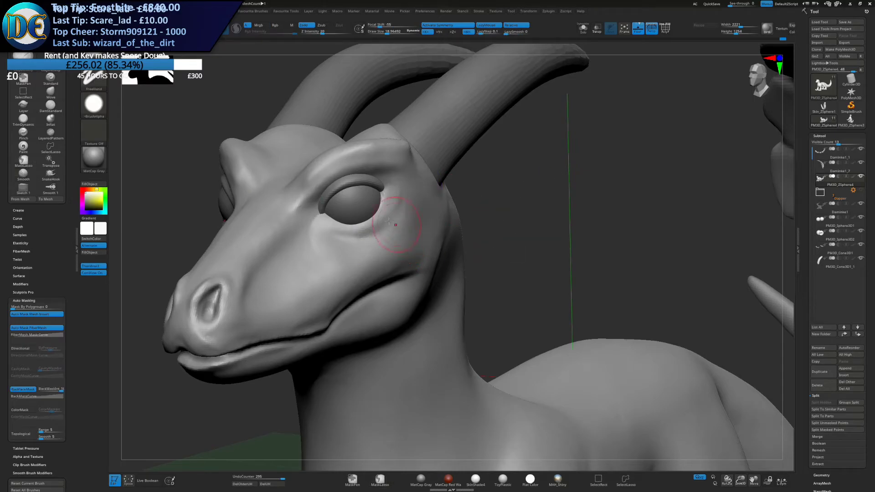
pyautogui.keyDown('shift'); pyautogui.moveTo(338, 248); pyautogui.dragTo(355, 242); pyautogui.keyUp('shift')
pyautogui.moveTo(357, 242)
pyautogui.mouseDown(button='right')
pyautogui.moveTo(468, 246)
pyautogui.moveTo(413, 246)
pyautogui.mouseUp(button='right')
pyautogui.moveTo(414, 251)
pyautogui.mouseDown()
pyautogui.moveTo(401, 229)
pyautogui.moveTo(432, 236)
pyautogui.moveTo(457, 229)
pyautogui.moveTo(464, 205)
pyautogui.moveTo(453, 231)
pyautogui.mouseUp()
pyautogui.moveTo(453, 231); pyautogui.dragTo(413, 237, button='right')
pyautogui.keyDown('shift'); pyautogui.moveTo(412, 237); pyautogui.dragTo(426, 246); pyautogui.keyUp('shift')
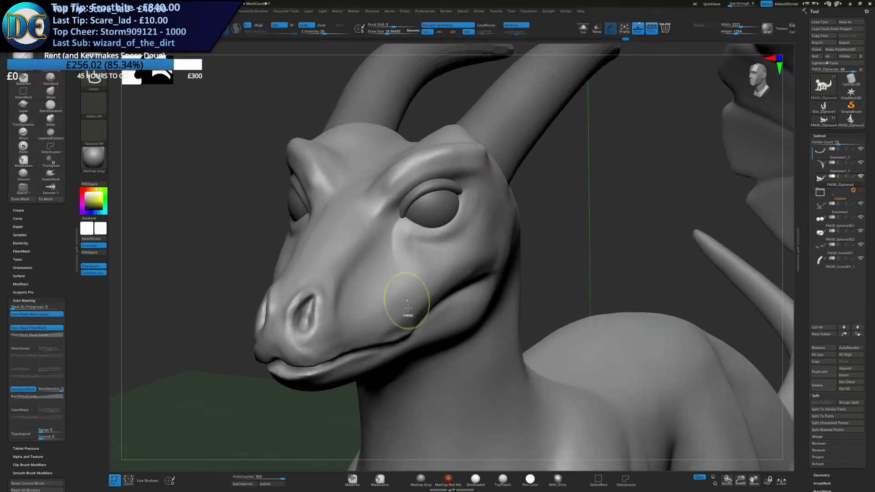
pyautogui.keyDown('ctrl'); pyautogui.moveTo(407, 304); pyautogui.dragTo(413, 227, button='right'); pyautogui.keyUp('ctrl')
pyautogui.keyDown('alt'); pyautogui.moveTo(410, 277); pyautogui.dragTo(381, 234, button='right'); pyautogui.keyUp('alt')
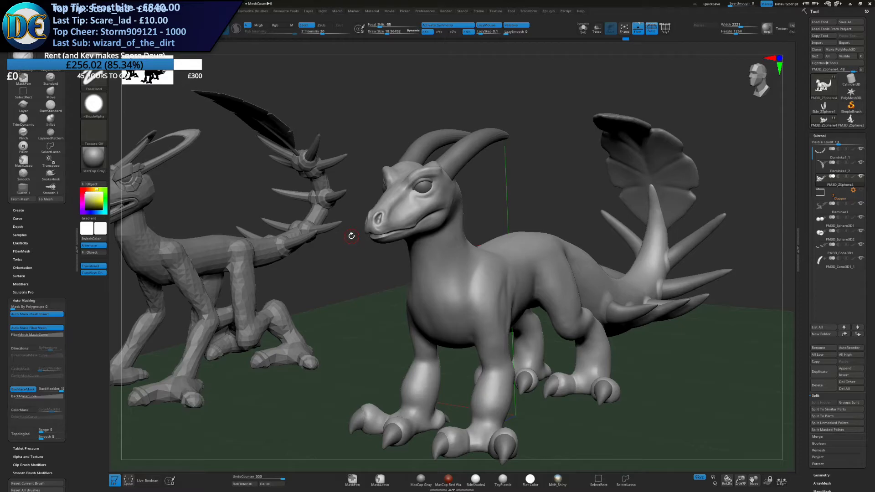
# Switch to the Move brush at draw size about 33 and adjust the shape of the head near the eye
pyautogui.keyDown('ctrl'); pyautogui.moveTo(399, 235); pyautogui.dragTo(420, 267, button='right'); pyautogui.keyUp('ctrl')
pyautogui.moveTo(419, 209)
pyautogui.mouseDown(button='right')
pyautogui.moveTo(400, 219)
pyautogui.moveTo(414, 219)
pyautogui.mouseUp(button='right')
pyautogui.press('space')
pyautogui.click(395, 231)
pyautogui.press('s')
pyautogui.moveTo(399, 215); pyautogui.dragTo(404, 211)
pyautogui.press('s')
pyautogui.moveTo(404, 212); pyautogui.dragTo(397, 202, button='right')
pyautogui.moveTo(397, 202); pyautogui.dragTo(399, 199)
pyautogui.moveTo(397, 199)
pyautogui.mouseDown(button='right')
pyautogui.moveTo(412, 219)
pyautogui.moveTo(409, 194)
pyautogui.mouseUp(button='right')
pyautogui.moveTo(426, 227); pyautogui.dragTo(405, 230, button='right')
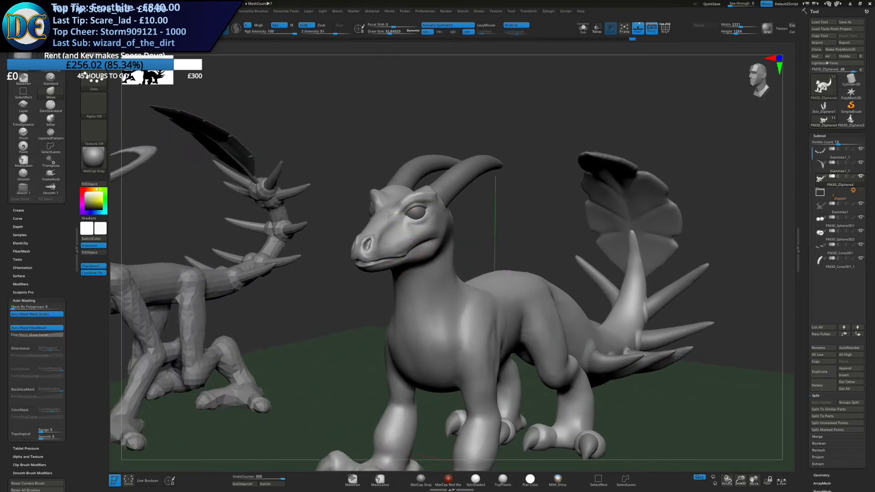
# Examine the creature's head, neck and body proportions from several angles and distances
pyautogui.keyDown('alt'); pyautogui.moveTo(425, 262); pyautogui.dragTo(392, 231, button='right'); pyautogui.keyUp('alt')
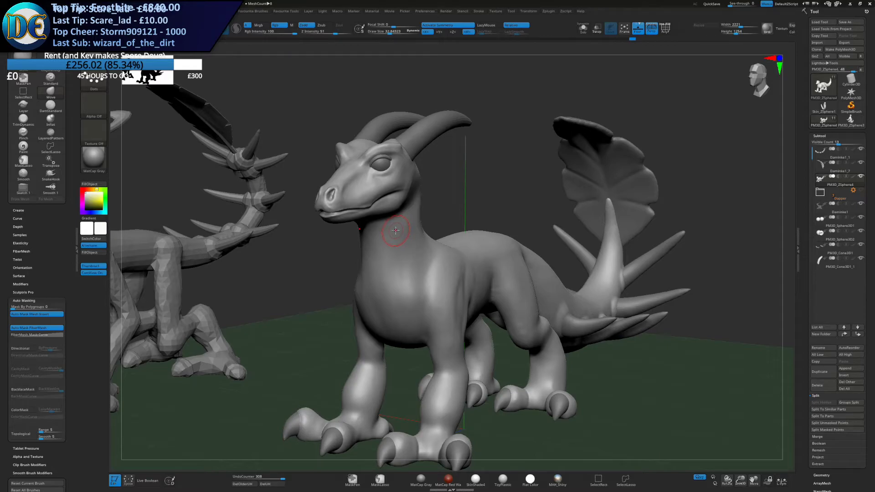
pyautogui.moveTo(396, 231)
pyautogui.keyDown('ctrl'); pyautogui.mouseDown(button='right')
pyautogui.moveTo(395, 215)
pyautogui.moveTo(423, 228)
pyautogui.moveTo(400, 221)
pyautogui.moveTo(393, 228)
pyautogui.moveTo(390, 209)
pyautogui.moveTo(396, 231)
pyautogui.mouseUp(button='right'); pyautogui.keyUp('ctrl')
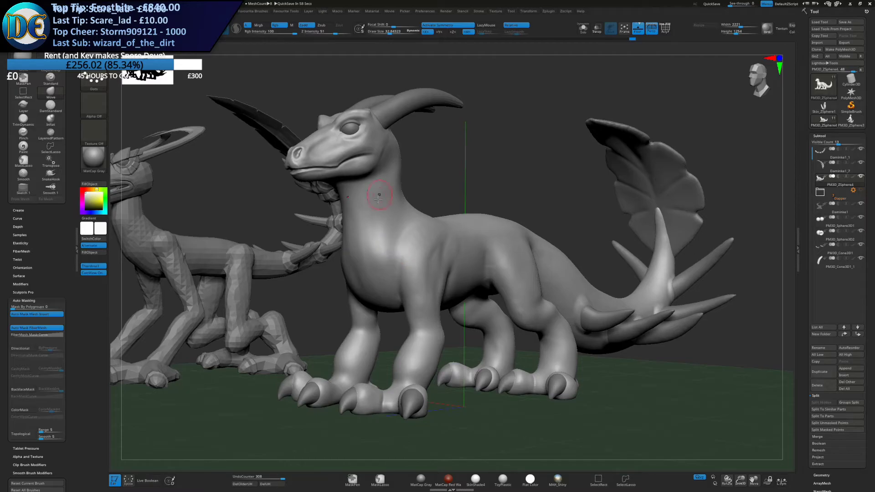
pyautogui.moveTo(371, 203)
pyautogui.mouseDown(button='right')
pyautogui.moveTo(374, 257)
pyautogui.moveTo(378, 236)
pyautogui.moveTo(390, 242)
pyautogui.moveTo(364, 258)
pyautogui.mouseUp(button='right')
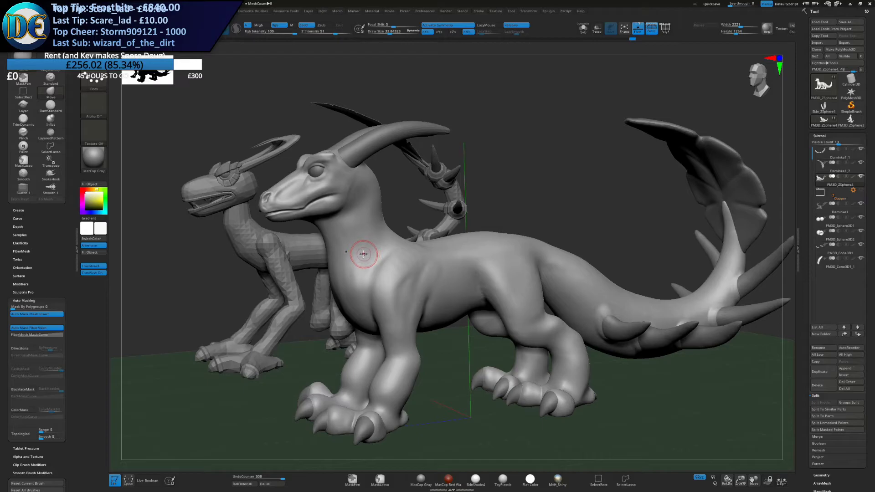
pyautogui.moveTo(373, 238); pyautogui.dragTo(391, 242, button='right')
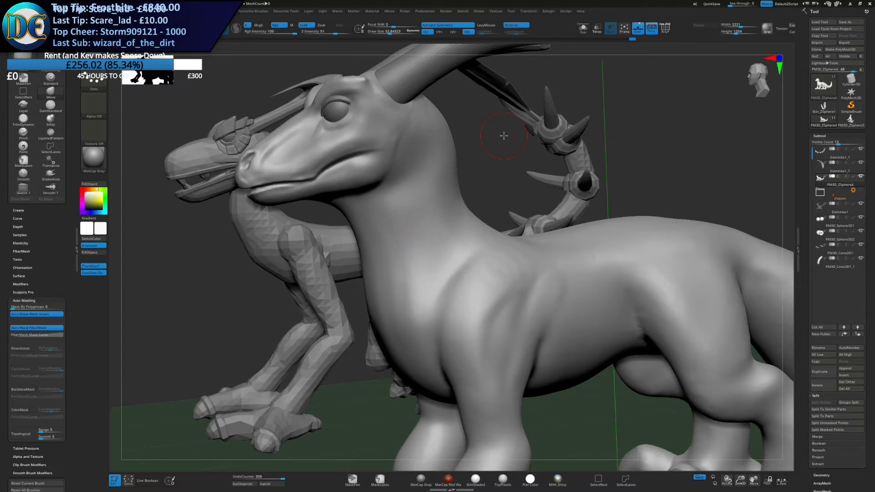
pyautogui.keyDown('alt'); pyautogui.moveTo(456, 193); pyautogui.dragTo(449, 257, button='right'); pyautogui.keyUp('alt')
pyautogui.keyDown('ctrl'); pyautogui.moveTo(448, 258); pyautogui.dragTo(424, 215, button='right'); pyautogui.keyUp('ctrl')
pyautogui.moveTo(397, 162); pyautogui.dragTo(381, 185, button='right')
pyautogui.keyDown('alt'); pyautogui.moveTo(360, 155); pyautogui.dragTo(368, 221, button='right'); pyautogui.keyUp('alt')
pyautogui.moveTo(391, 167)
pyautogui.mouseDown(button='right')
pyautogui.moveTo(398, 219)
pyautogui.moveTo(437, 139)
pyautogui.mouseUp(button='right')
pyautogui.moveTo(445, 319)
pyautogui.mouseDown(button='right')
pyautogui.moveTo(424, 293)
pyautogui.moveTo(431, 231)
pyautogui.mouseUp(button='right')
# Switch to ClayBuildup, enlarge the draw size to about 107, and build up the neck and shoulder
pyautogui.press('s')
pyautogui.moveTo(421, 228); pyautogui.dragTo(433, 228)
pyautogui.keyDown('alt'); pyautogui.moveTo(395, 277); pyautogui.dragTo(404, 232, button='right'); pyautogui.keyUp('alt')
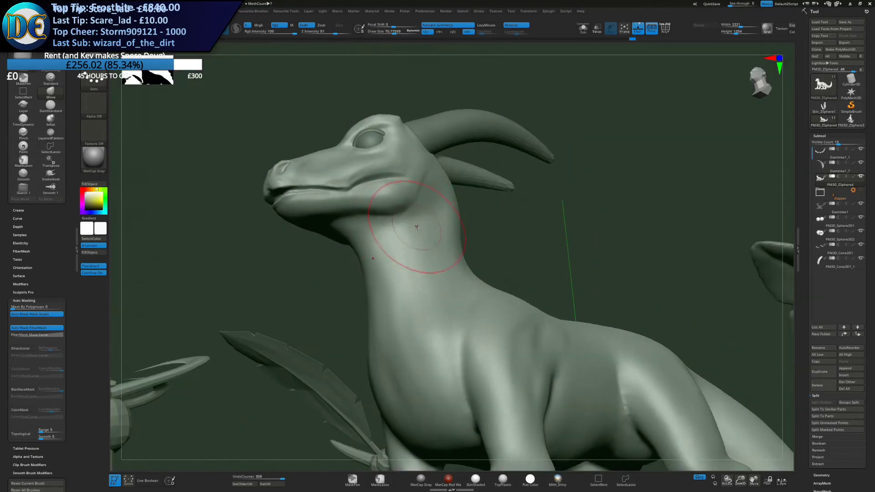
pyautogui.press('1')
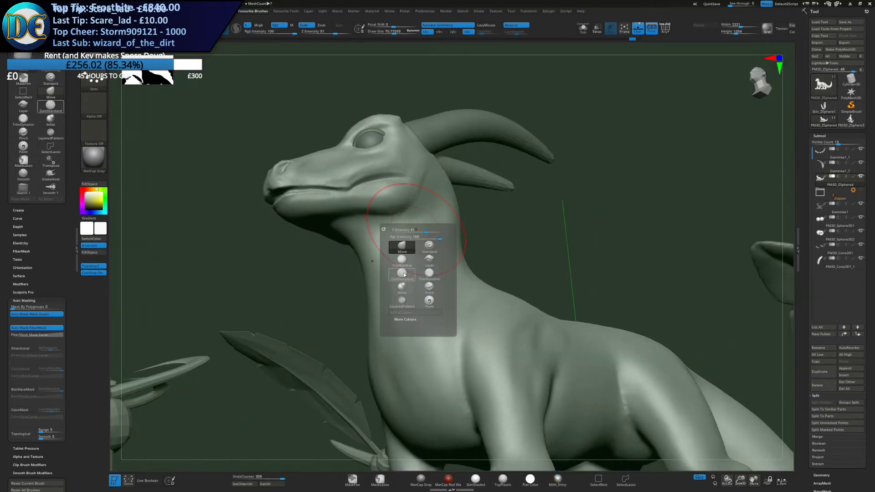
pyautogui.click(403, 272)
pyautogui.moveTo(407, 235); pyautogui.dragTo(426, 234, button='right')
pyautogui.moveTo(426, 234)
pyautogui.mouseDown()
pyautogui.moveTo(443, 324)
pyautogui.moveTo(406, 267)
pyautogui.mouseUp()
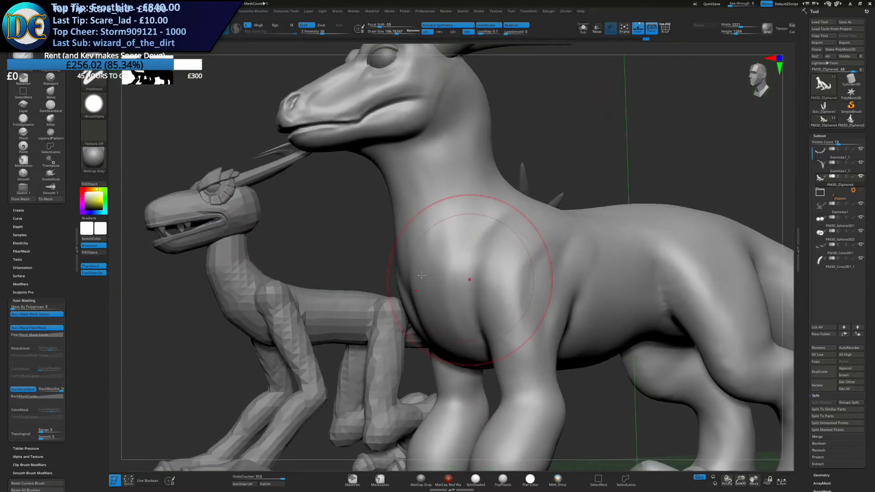
pyautogui.moveTo(421, 275); pyautogui.dragTo(438, 221, button='right')
pyautogui.moveTo(437, 221)
pyautogui.mouseDown()
pyautogui.moveTo(468, 176)
pyautogui.moveTo(445, 201)
pyautogui.mouseUp()
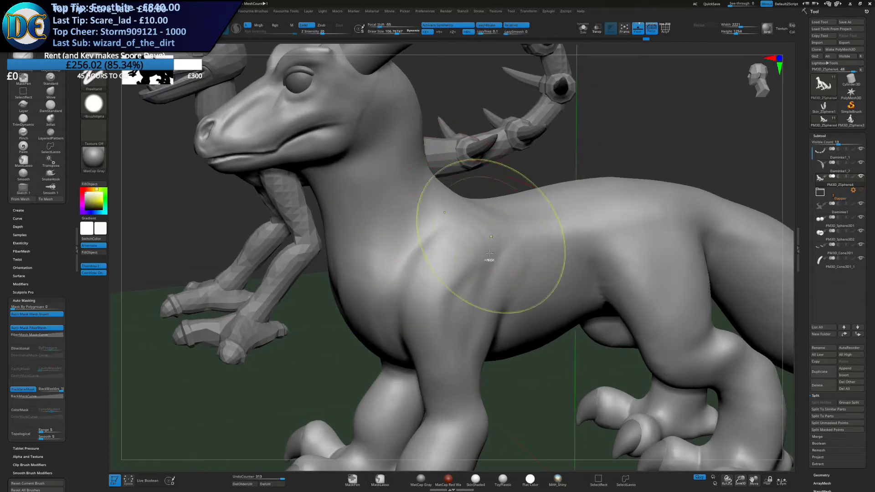
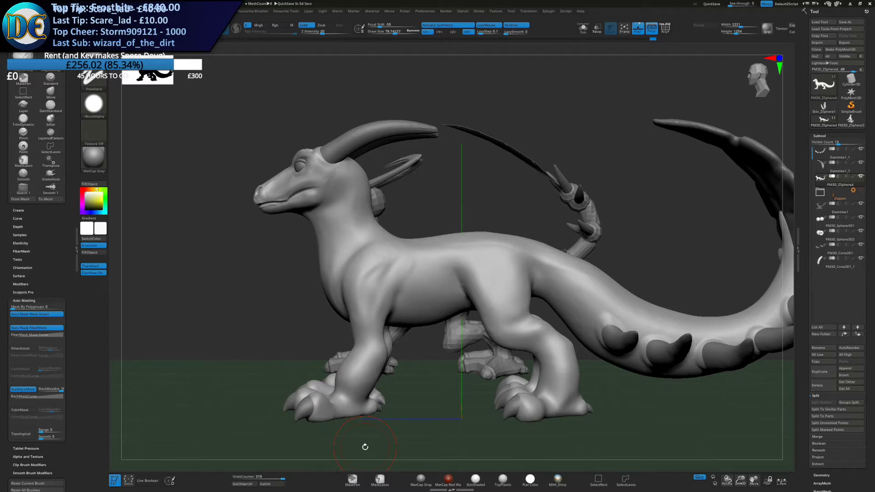
# Set the draw size to about 20, build up the side of the snout with ClayBuildup, and smooth it
pyautogui.moveTo(253, 223); pyautogui.dragTo(310, 261)
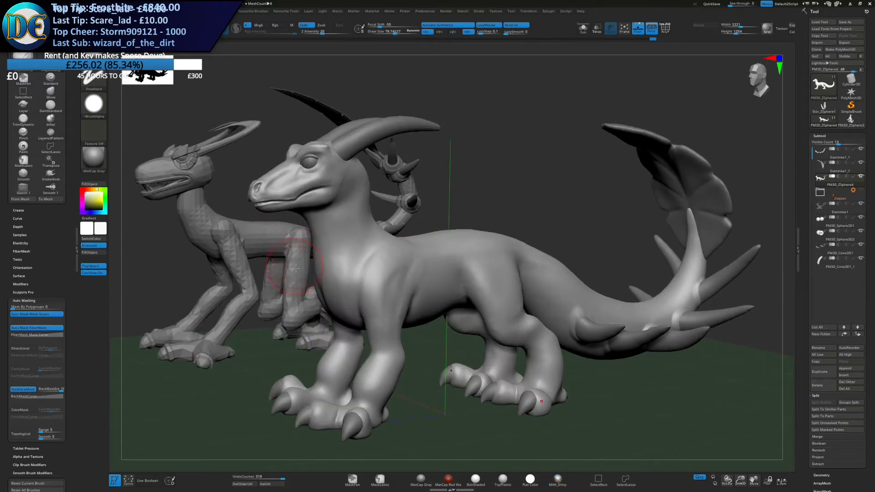
pyautogui.moveTo(293, 264); pyautogui.dragTo(295, 269, button='right')
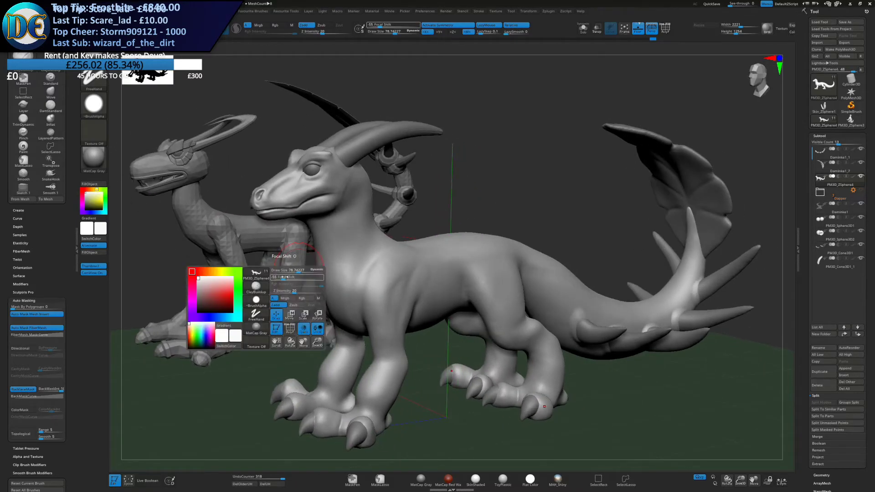
pyautogui.moveTo(381, 299)
pyautogui.keyDown('alt'); pyautogui.mouseDown(button='right')
pyautogui.moveTo(348, 216)
pyautogui.moveTo(352, 261)
pyautogui.mouseUp(button='right'); pyautogui.keyUp('alt')
pyautogui.press('s')
pyautogui.moveTo(351, 262); pyautogui.dragTo(350, 261)
pyautogui.moveTo(350, 261)
pyautogui.keyDown('ctrl'); pyautogui.mouseDown(button='right')
pyautogui.moveTo(348, 280)
pyautogui.moveTo(302, 236)
pyautogui.moveTo(289, 245)
pyautogui.moveTo(381, 212)
pyautogui.mouseUp(button='right'); pyautogui.keyUp('ctrl')
pyautogui.moveTo(381, 212)
pyautogui.keyDown('ctrl'); pyautogui.mouseDown(button='right')
pyautogui.moveTo(390, 224)
pyautogui.moveTo(451, 218)
pyautogui.moveTo(361, 246)
pyautogui.mouseUp(button='right'); pyautogui.keyUp('ctrl')
pyautogui.moveTo(262, 201); pyautogui.dragTo(378, 229)
pyautogui.moveTo(488, 214); pyautogui.dragTo(433, 224, button='right')
pyautogui.keyDown('shift'); pyautogui.moveTo(433, 223); pyautogui.dragTo(471, 230); pyautogui.keyUp('shift')
pyautogui.moveTo(471, 231)
pyautogui.mouseDown(button='right')
pyautogui.moveTo(425, 241)
pyautogui.moveTo(470, 233)
pyautogui.mouseUp(button='right')
# Build up the upper lip and the side of the snout above the mouth line, smoothing between strokes
pyautogui.moveTo(385, 253); pyautogui.dragTo(423, 252)
pyautogui.moveTo(397, 256)
pyautogui.keyDown('shift'); pyautogui.mouseDown()
pyautogui.moveTo(367, 266)
pyautogui.moveTo(388, 251)
pyautogui.mouseUp(); pyautogui.keyUp('shift')
pyautogui.moveTo(456, 235)
pyautogui.mouseDown(button='right')
pyautogui.moveTo(431, 241)
pyautogui.moveTo(426, 231)
pyautogui.mouseUp(button='right')
pyautogui.moveTo(354, 266); pyautogui.dragTo(475, 254)
pyautogui.moveTo(436, 233); pyautogui.dragTo(434, 231, button='right')
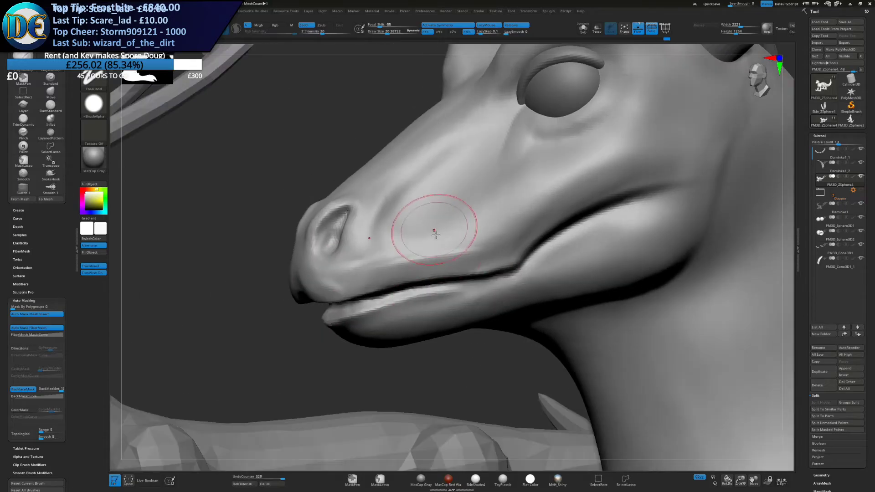
pyautogui.moveTo(414, 281); pyautogui.dragTo(395, 240, button='right')
pyautogui.moveTo(460, 228)
pyautogui.mouseDown()
pyautogui.moveTo(540, 177)
pyautogui.moveTo(430, 207)
pyautogui.mouseUp()
pyautogui.keyDown('alt'); pyautogui.moveTo(412, 213); pyautogui.dragTo(403, 246, button='right'); pyautogui.keyUp('alt')
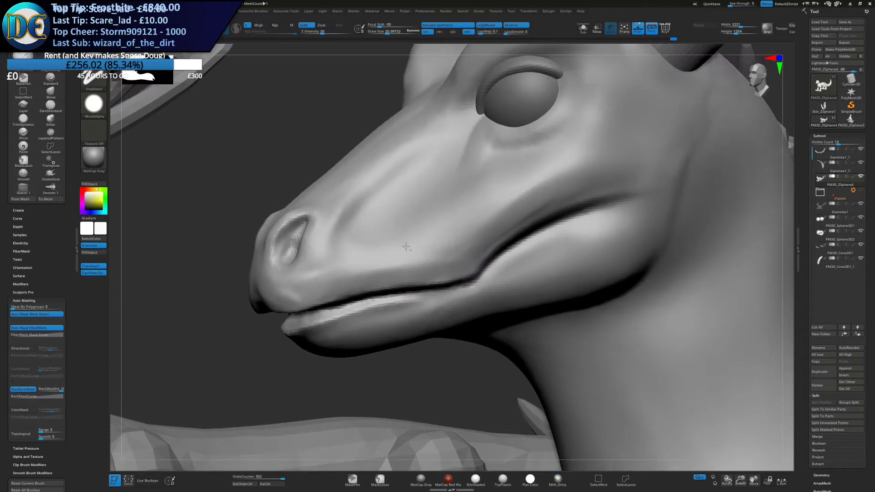
# Build up the cheek above the rear half of the mouth line with ClayBuildup and smooth the strokes
pyautogui.moveTo(465, 246); pyautogui.dragTo(520, 219)
pyautogui.moveTo(473, 272); pyautogui.dragTo(545, 205)
pyautogui.moveTo(477, 252); pyautogui.dragTo(588, 195)
pyautogui.moveTo(531, 194)
pyautogui.keyDown('shift'); pyautogui.mouseDown()
pyautogui.moveTo(456, 237)
pyautogui.moveTo(498, 197)
pyautogui.mouseUp(); pyautogui.keyUp('shift')
pyautogui.moveTo(471, 272); pyautogui.dragTo(542, 235)
pyautogui.keyDown('shift'); pyautogui.moveTo(524, 237); pyautogui.dragTo(468, 255); pyautogui.keyUp('shift')
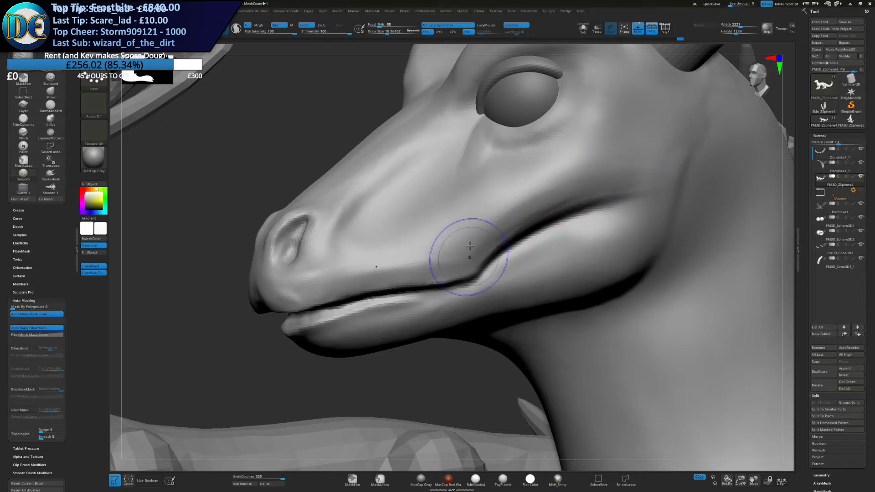
# Build up the lip along the rear mouth line, set the draw size to about 14, and smooth the stroke
pyautogui.moveTo(589, 155)
pyautogui.keyDown('ctrl'); pyautogui.mouseDown(button='right')
pyautogui.moveTo(456, 236)
pyautogui.moveTo(334, 215)
pyautogui.moveTo(346, 234)
pyautogui.mouseUp(button='right'); pyautogui.keyUp('ctrl')
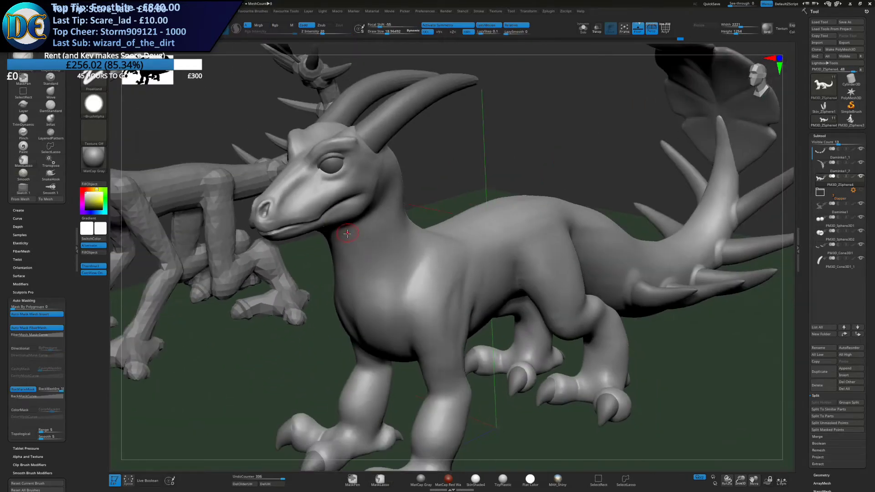
pyautogui.moveTo(348, 264); pyautogui.dragTo(321, 250, button='right')
pyautogui.moveTo(321, 251)
pyautogui.keyDown('ctrl'); pyautogui.mouseDown(button='right')
pyautogui.moveTo(345, 203)
pyautogui.moveTo(336, 235)
pyautogui.moveTo(453, 228)
pyautogui.moveTo(449, 248)
pyautogui.mouseUp(button='right'); pyautogui.keyUp('ctrl')
pyautogui.moveTo(449, 248); pyautogui.dragTo(410, 209, button='right')
pyautogui.moveTo(364, 240)
pyautogui.mouseDown()
pyautogui.moveTo(408, 200)
pyautogui.moveTo(519, 147)
pyautogui.mouseUp()
pyautogui.press('s')
pyautogui.moveTo(423, 186); pyautogui.dragTo(426, 185)
pyautogui.keyDown('shift'); pyautogui.moveTo(368, 216); pyautogui.dragTo(497, 137); pyautogui.keyUp('shift')
pyautogui.keyDown('shift'); pyautogui.moveTo(387, 198); pyautogui.dragTo(516, 149); pyautogui.keyUp('shift')
# Reinforce the ridge above the mouth corner with two more ClayBuildup strokes and smooth it
pyautogui.moveTo(433, 201); pyautogui.dragTo(464, 185, button='right')
pyautogui.moveTo(387, 205); pyautogui.dragTo(497, 148)
pyautogui.moveTo(423, 190); pyautogui.dragTo(532, 137)
pyautogui.moveTo(372, 218)
pyautogui.keyDown('shift'); pyautogui.mouseDown()
pyautogui.moveTo(403, 181)
pyautogui.moveTo(519, 136)
pyautogui.mouseUp(); pyautogui.keyUp('shift')
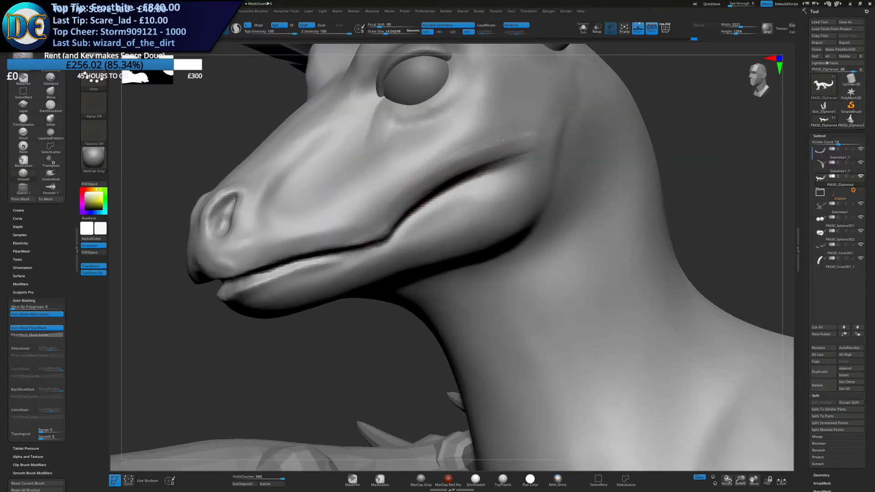
# Examine the whole creature beside the low-poly reference model from several distances
pyautogui.moveTo(461, 242)
pyautogui.keyDown('ctrl'); pyautogui.mouseDown(button='right')
pyautogui.moveTo(455, 189)
pyautogui.moveTo(448, 258)
pyautogui.moveTo(439, 211)
pyautogui.moveTo(483, 219)
pyautogui.moveTo(474, 203)
pyautogui.mouseUp(button='right'); pyautogui.keyUp('ctrl')
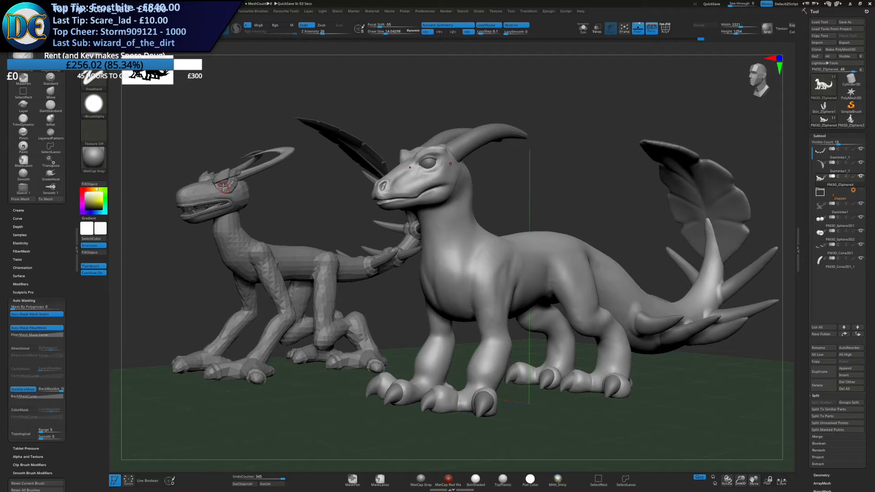
pyautogui.moveTo(320, 239); pyautogui.dragTo(397, 265, button='right')
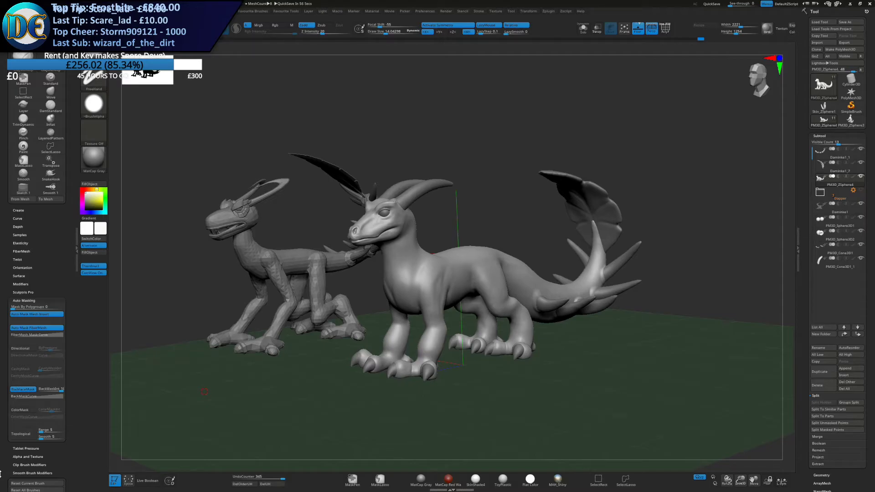
pyautogui.moveTo(0, 478); pyautogui.dragTo(0, 480)
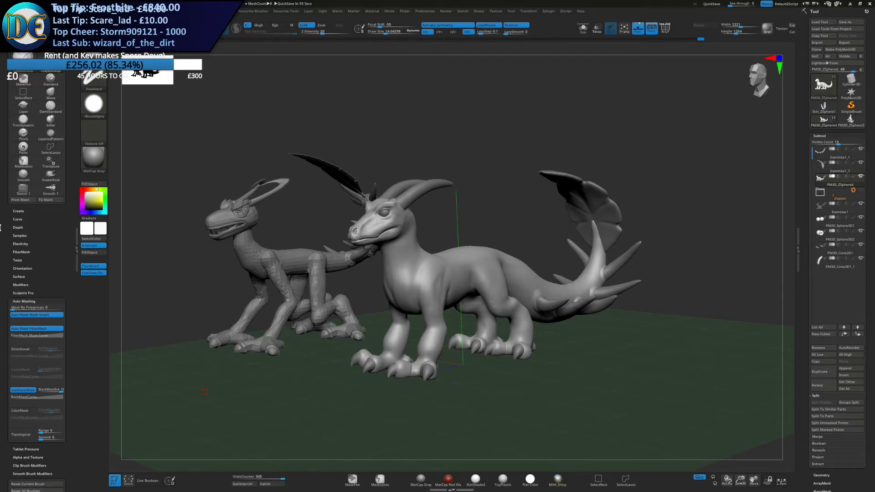
pyautogui.keyDown('alt'); pyautogui.moveTo(390, 294); pyautogui.dragTo(224, 276, button='right'); pyautogui.keyUp('alt')
pyautogui.keyDown('ctrl'); pyautogui.moveTo(373, 322); pyautogui.dragTo(433, 282, button='right'); pyautogui.keyUp('ctrl')
pyautogui.keyDown('alt'); pyautogui.moveTo(372, 282); pyautogui.dragTo(375, 303, button='right'); pyautogui.keyUp('alt')
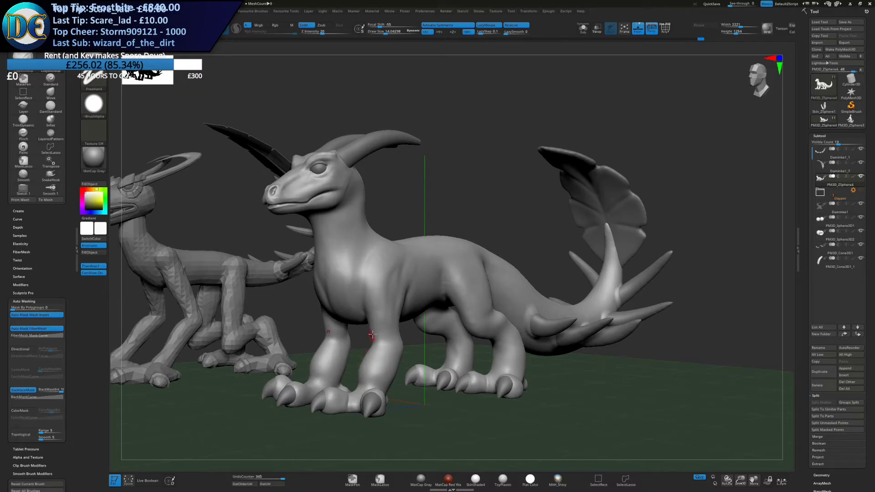
pyautogui.keyDown('alt'); pyautogui.moveTo(375, 231); pyautogui.dragTo(333, 271, button='right'); pyautogui.keyUp('alt')
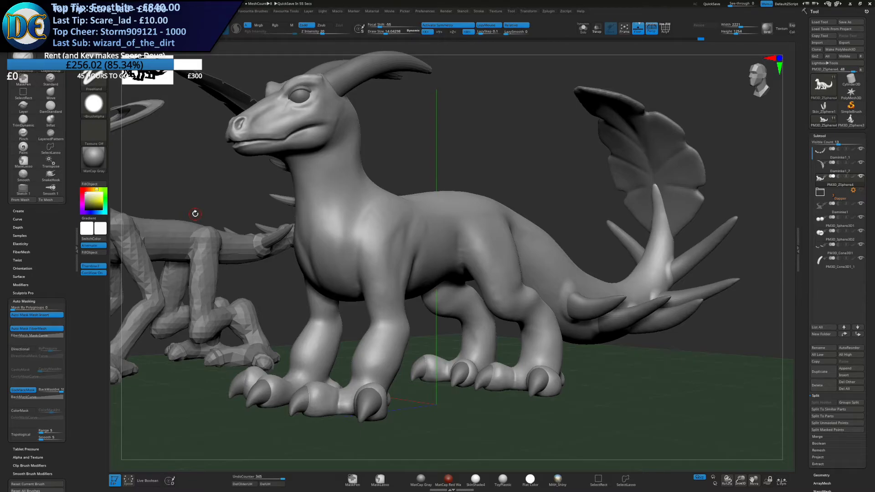
pyautogui.keyDown('alt'); pyautogui.moveTo(510, 286); pyautogui.dragTo(492, 323, button='right'); pyautogui.keyUp('alt')
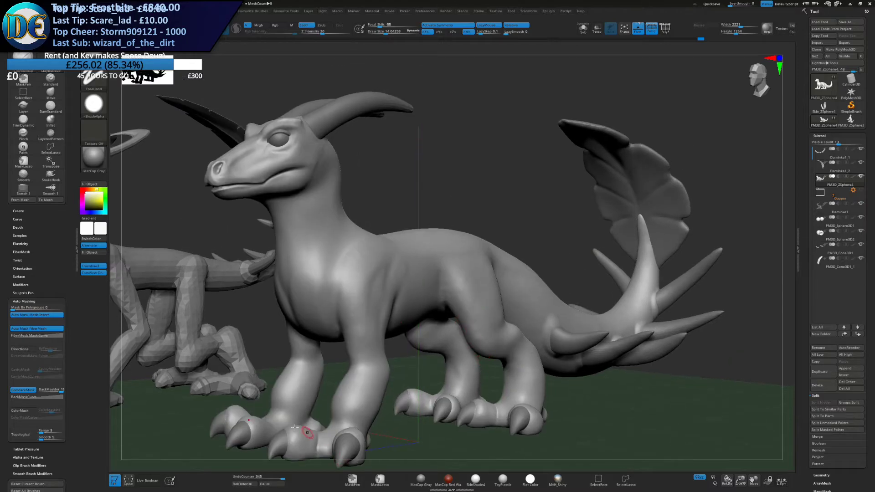
pyautogui.press('super')
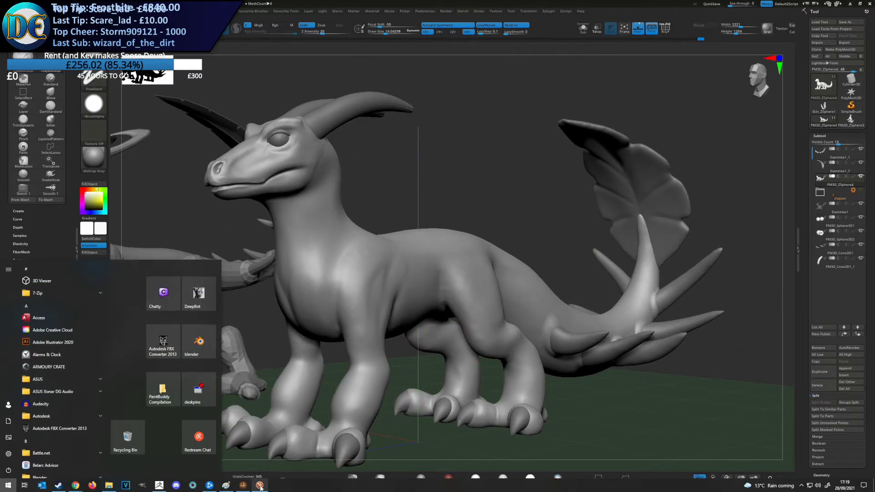
pyautogui.click(259, 485)
pyautogui.hotkey('alt', 'Tab')
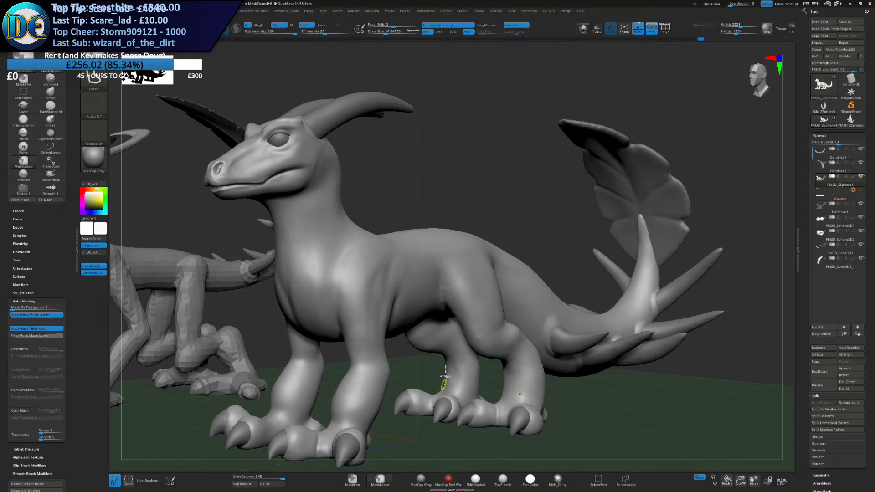
# Save the project under its existing file name
pyautogui.keyDown('alt'); pyautogui.moveTo(442, 386); pyautogui.dragTo(455, 327, button='right'); pyautogui.keyUp('alt')
pyautogui.press('b')
pyautogui.click(436, 398)
pyautogui.press('s')
pyautogui.moveTo(401, 255); pyautogui.dragTo(421, 256)
pyautogui.hotkey('ctrl', 's')
pyautogui.press('Return')
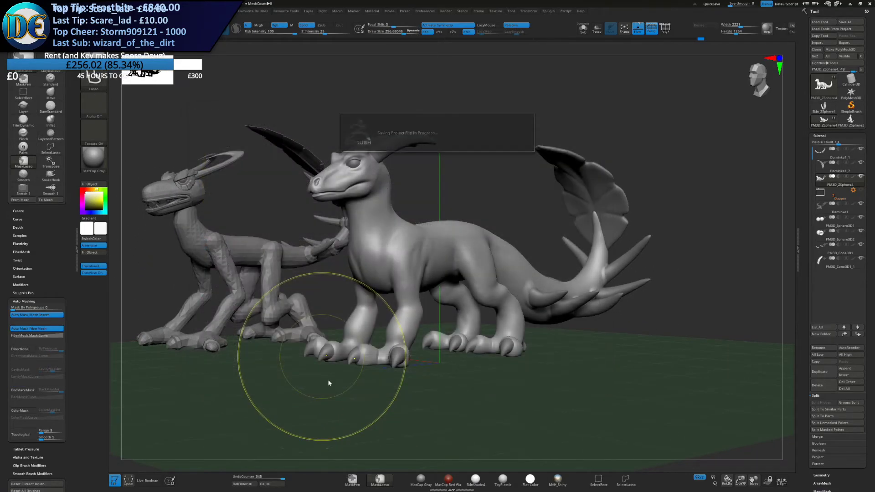
# Switch to the Scales Layered brush and reduce its draw size for the creature's neck
pyautogui.press('b')
pyautogui.click(411, 337)
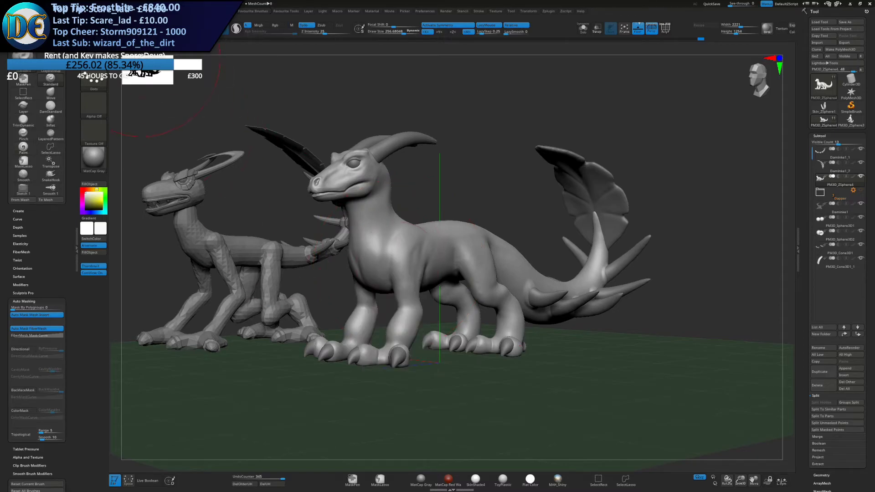
pyautogui.click(93, 55)
pyautogui.click(595, 221)
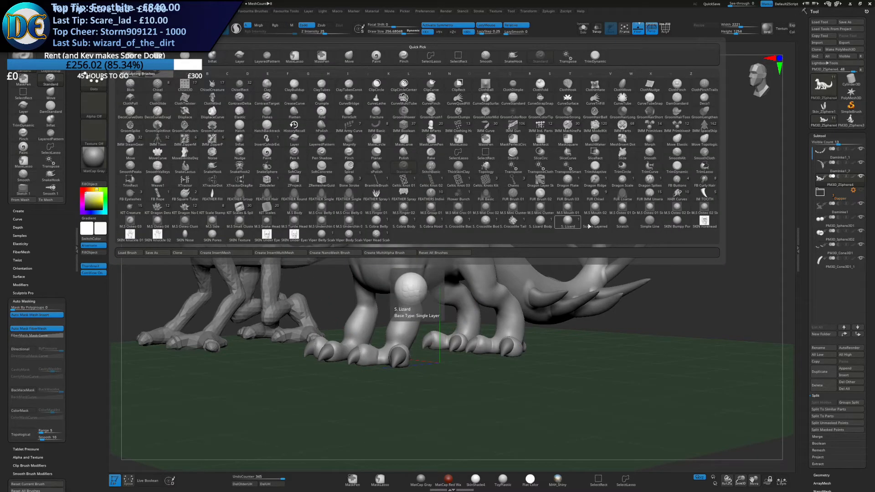
pyautogui.press('s')
pyautogui.moveTo(383, 250); pyautogui.dragTo(375, 250)
pyautogui.keyDown('alt'); pyautogui.moveTo(388, 248); pyautogui.dragTo(406, 258, button='right'); pyautogui.keyUp('alt')
pyautogui.press('s')
pyautogui.moveTo(406, 259); pyautogui.dragTo(401, 258)
pyautogui.moveTo(387, 275); pyautogui.dragTo(349, 294, button='right')
# Try layered scale strokes along the neck and body, reducing the draw size to about 67, and undo them
pyautogui.moveTo(384, 231); pyautogui.dragTo(453, 286)
pyautogui.hotkey('ctrl', 'z')
pyautogui.press('s')
pyautogui.moveTo(409, 245); pyautogui.dragTo(405, 245)
pyautogui.moveTo(382, 225)
pyautogui.mouseDown()
pyautogui.moveTo(409, 290)
pyautogui.moveTo(543, 313)
pyautogui.mouseUp()
pyautogui.hotkey('ctrl', 'z')
pyautogui.moveTo(483, 331); pyautogui.dragTo(524, 315, button='right')
pyautogui.moveTo(542, 310); pyautogui.dragTo(515, 318)
pyautogui.hotkey('ctrl', 'z')
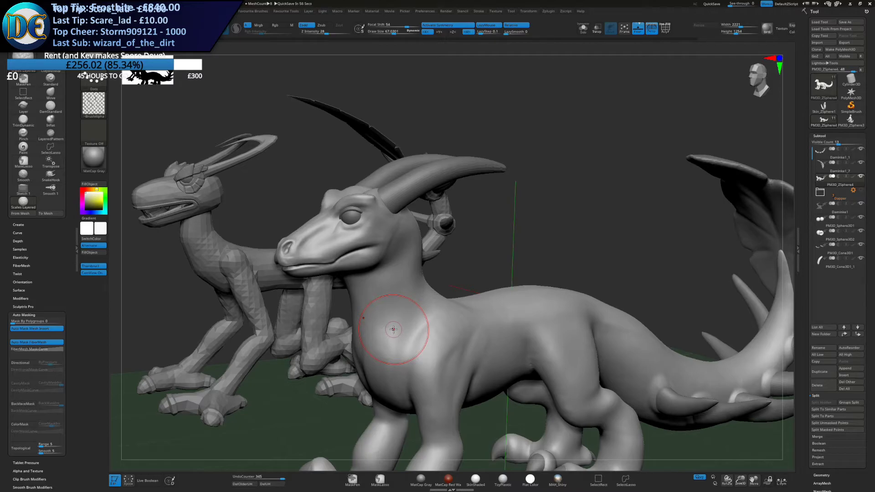
# Try a layered scale stroke down the opposite side of the creature's neck and undo it
pyautogui.keyDown('alt'); pyautogui.moveTo(473, 251); pyautogui.dragTo(506, 255); pyautogui.keyUp('alt')
pyautogui.moveTo(414, 234); pyautogui.dragTo(487, 203)
pyautogui.moveTo(605, 135); pyautogui.dragTo(645, 198)
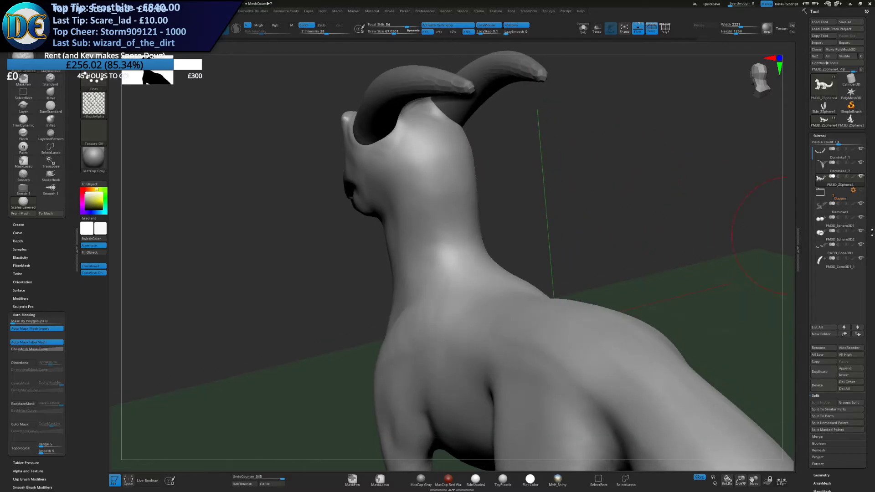
pyautogui.moveTo(658, 307); pyautogui.dragTo(640, 314)
pyautogui.moveTo(469, 381); pyautogui.dragTo(453, 263, button='right')
pyautogui.moveTo(513, 328)
pyautogui.keyDown('ctrl'); pyautogui.mouseDown(button='right')
pyautogui.moveTo(462, 293)
pyautogui.moveTo(476, 254)
pyautogui.moveTo(457, 258)
pyautogui.moveTo(480, 259)
pyautogui.moveTo(459, 274)
pyautogui.mouseUp(button='right'); pyautogui.keyUp('ctrl')
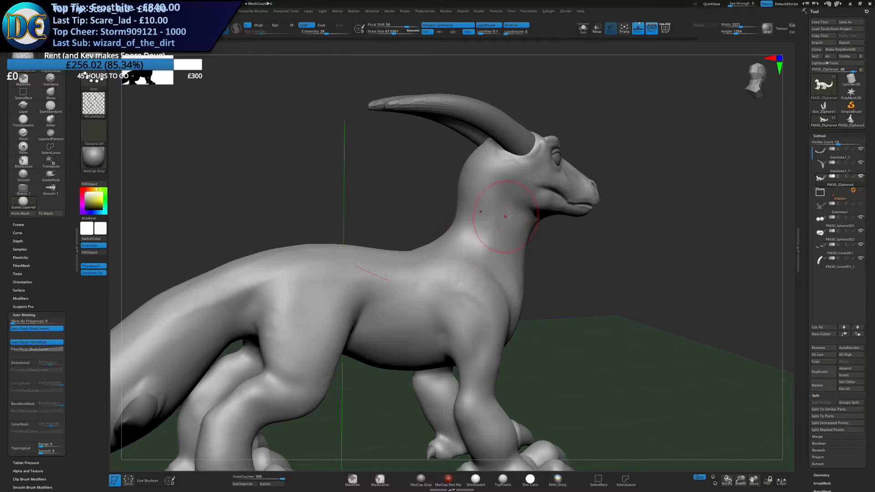
pyautogui.moveTo(508, 215); pyautogui.dragTo(504, 176, button='right')
pyautogui.moveTo(507, 154)
pyautogui.mouseDown()
pyautogui.moveTo(466, 249)
pyautogui.moveTo(474, 234)
pyautogui.mouseUp()
pyautogui.hotkey('ctrl', 'z')
# Set the draw size to about 92 and lay layered scales from behind the head down the neck to the shoulder
pyautogui.press('s')
pyautogui.moveTo(507, 164); pyautogui.dragTo(475, 219)
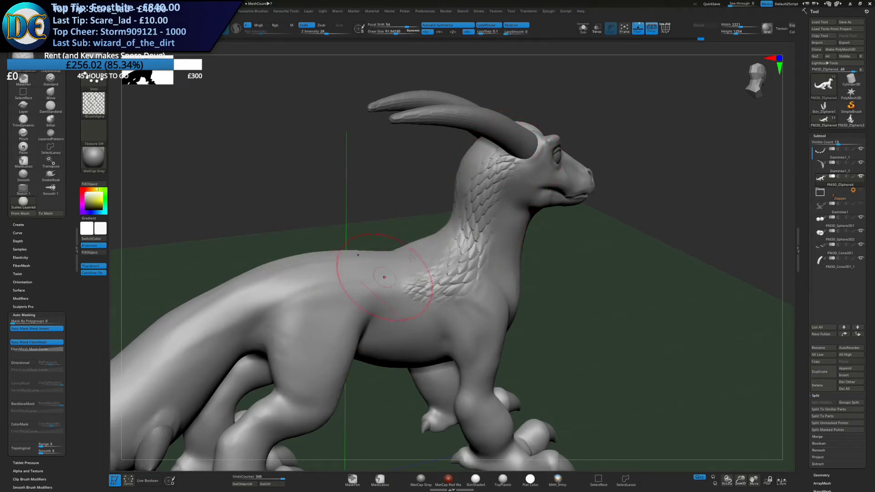
pyautogui.moveTo(510, 160); pyautogui.dragTo(482, 202)
pyautogui.hotkey('ctrl', 'z')
pyautogui.moveTo(533, 174)
pyautogui.mouseDown()
pyautogui.moveTo(483, 214)
pyautogui.moveTo(360, 282)
pyautogui.moveTo(443, 234)
pyautogui.mouseUp()
# Extend the layered scales along the back and over the haunch onto the spiked tail
pyautogui.moveTo(443, 233)
pyautogui.mouseDown(button='right')
pyautogui.moveTo(484, 230)
pyautogui.moveTo(497, 210)
pyautogui.mouseUp(button='right')
pyautogui.moveTo(505, 202)
pyautogui.mouseDown()
pyautogui.moveTo(447, 265)
pyautogui.moveTo(337, 332)
pyautogui.mouseUp()
pyautogui.moveTo(420, 286)
pyautogui.keyDown('alt'); pyautogui.mouseDown(button='right')
pyautogui.moveTo(526, 242)
pyautogui.moveTo(451, 289)
pyautogui.moveTo(410, 336)
pyautogui.moveTo(433, 354)
pyautogui.mouseUp(button='right'); pyautogui.keyUp('alt')
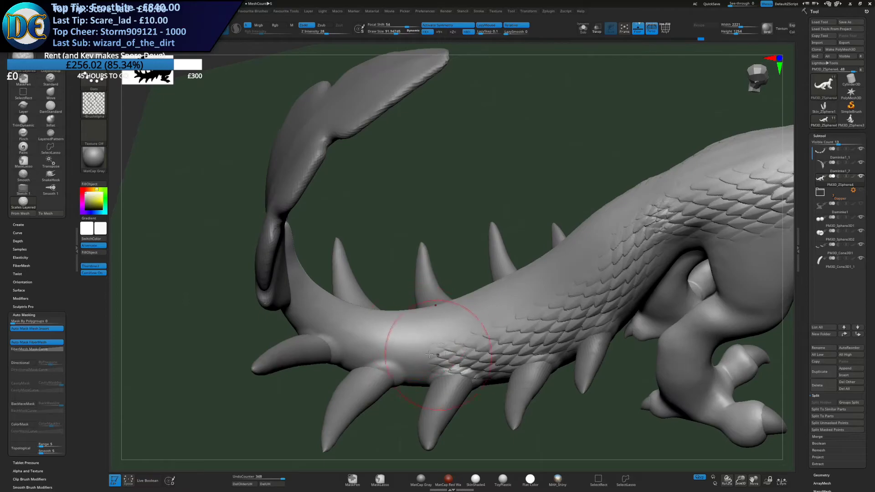
pyautogui.moveTo(432, 355); pyautogui.dragTo(426, 355)
pyautogui.moveTo(426, 356); pyautogui.dragTo(419, 339, button='right')
pyautogui.moveTo(688, 182)
pyautogui.keyDown('alt'); pyautogui.mouseDown(button='right')
pyautogui.moveTo(559, 230)
pyautogui.moveTo(505, 233)
pyautogui.moveTo(443, 304)
pyautogui.moveTo(460, 237)
pyautogui.moveTo(490, 175)
pyautogui.mouseUp(button='right'); pyautogui.keyUp('alt')
pyautogui.hotkey('ctrl', 'z')
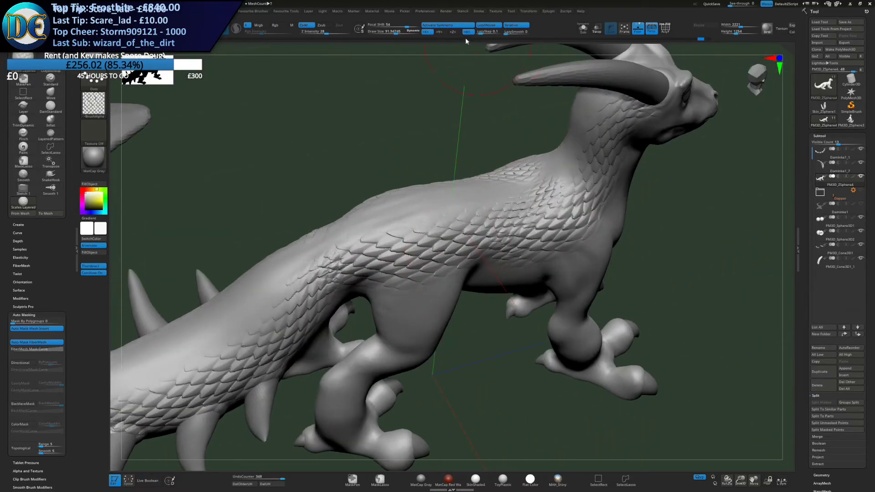
# Turn off symmetry and brush scales along the centre line of the neck and back
pyautogui.click(453, 26)
pyautogui.moveTo(506, 269)
pyautogui.mouseDown(button='right')
pyautogui.moveTo(443, 258)
pyautogui.moveTo(434, 234)
pyautogui.moveTo(460, 282)
pyautogui.moveTo(463, 315)
pyautogui.mouseUp(button='right')
pyautogui.moveTo(463, 223)
pyautogui.keyDown('ctrl'); pyautogui.mouseDown(button='right')
pyautogui.moveTo(484, 256)
pyautogui.moveTo(474, 319)
pyautogui.mouseUp(button='right'); pyautogui.keyUp('ctrl')
pyautogui.moveTo(619, 101); pyautogui.dragTo(521, 206)
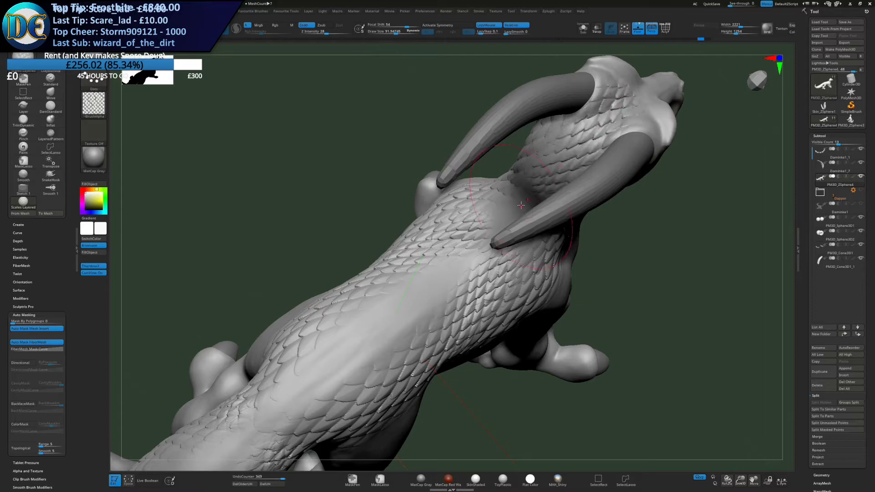
pyautogui.moveTo(521, 206); pyautogui.dragTo(520, 165, button='right')
pyautogui.moveTo(519, 165)
pyautogui.mouseDown()
pyautogui.moveTo(506, 205)
pyautogui.moveTo(458, 239)
pyautogui.mouseUp()
pyautogui.moveTo(558, 205)
pyautogui.mouseDown(button='right')
pyautogui.moveTo(525, 221)
pyautogui.moveTo(575, 194)
pyautogui.moveTo(514, 189)
pyautogui.moveTo(537, 179)
pyautogui.mouseUp(button='right')
pyautogui.moveTo(537, 180); pyautogui.dragTo(460, 233)
pyautogui.keyDown('alt'); pyautogui.moveTo(426, 285); pyautogui.dragTo(477, 235, button='right'); pyautogui.keyUp('alt')
pyautogui.moveTo(477, 235); pyautogui.dragTo(430, 274)
# Turn symmetry back on and brush scales along both sides of the tail
pyautogui.moveTo(470, 276)
pyautogui.mouseDown(button='right')
pyautogui.moveTo(487, 264)
pyautogui.moveTo(456, 249)
pyautogui.moveTo(450, 233)
pyautogui.moveTo(578, 236)
pyautogui.moveTo(538, 214)
pyautogui.mouseUp(button='right')
pyautogui.moveTo(538, 214); pyautogui.dragTo(405, 244, button='right')
pyautogui.keyDown('alt'); pyautogui.moveTo(405, 244); pyautogui.dragTo(503, 269, button='right'); pyautogui.keyUp('alt')
pyautogui.moveTo(503, 269)
pyautogui.keyDown('alt'); pyautogui.mouseDown(button='right')
pyautogui.moveTo(421, 228)
pyautogui.moveTo(414, 255)
pyautogui.moveTo(464, 177)
pyautogui.mouseUp(button='right'); pyautogui.keyUp('alt')
pyautogui.press('x')
pyautogui.moveTo(506, 111); pyautogui.dragTo(517, 235, button='right')
pyautogui.moveTo(557, 239); pyautogui.dragTo(331, 287)
pyautogui.hotkey('ctrl', 'z')
pyautogui.moveTo(569, 235); pyautogui.dragTo(331, 288)
# Extend the symmetrical scales along the end of the tail toward its tip
pyautogui.moveTo(506, 260); pyautogui.dragTo(485, 201, button='right')
pyautogui.moveTo(488, 296)
pyautogui.mouseDown(button='right')
pyautogui.moveTo(513, 277)
pyautogui.moveTo(440, 322)
pyautogui.mouseUp(button='right')
pyautogui.moveTo(441, 322); pyautogui.dragTo(544, 221)
pyautogui.hotkey('ctrl', 'z')
pyautogui.moveTo(501, 225); pyautogui.dragTo(529, 244, button='right')
pyautogui.moveTo(428, 315)
pyautogui.mouseDown()
pyautogui.moveTo(497, 289)
pyautogui.moveTo(545, 216)
pyautogui.mouseUp()
# Turn off symmetry and brush scales along the middle of the tail up to the fin
pyautogui.click(457, 27)
pyautogui.moveTo(485, 180); pyautogui.dragTo(498, 259, button='right')
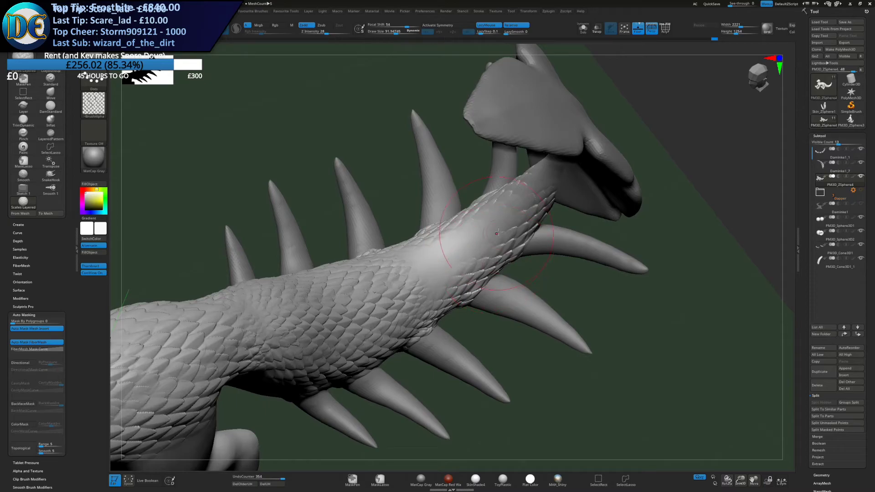
pyautogui.moveTo(497, 232); pyautogui.dragTo(461, 238, button='right')
pyautogui.moveTo(460, 238); pyautogui.dragTo(508, 208)
pyautogui.moveTo(508, 208); pyautogui.dragTo(533, 186, button='right')
pyautogui.moveTo(533, 186); pyautogui.dragTo(577, 122)
# Turn symmetry on and brush scales down the front of the forelegs from the shoulder to the foot
pyautogui.keyDown('ctrl'); pyautogui.moveTo(541, 180); pyautogui.dragTo(469, 62, button='right'); pyautogui.keyUp('ctrl')
pyautogui.click(444, 26)
pyautogui.moveTo(451, 132); pyautogui.dragTo(593, 176, button='right')
pyautogui.keyDown('alt'); pyautogui.moveTo(402, 231); pyautogui.dragTo(467, 231, button='right'); pyautogui.keyUp('alt')
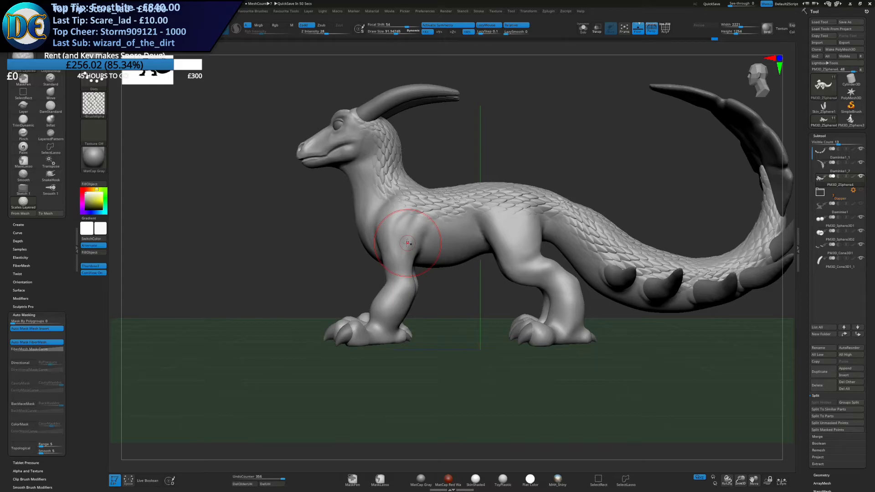
pyautogui.keyDown('ctrl'); pyautogui.moveTo(574, 235); pyautogui.dragTo(596, 264, button='right'); pyautogui.keyUp('ctrl')
pyautogui.moveTo(364, 199)
pyautogui.keyDown('alt'); pyautogui.mouseDown(button='right')
pyautogui.moveTo(474, 214)
pyautogui.moveTo(469, 164)
pyautogui.mouseUp(button='right'); pyautogui.keyUp('alt')
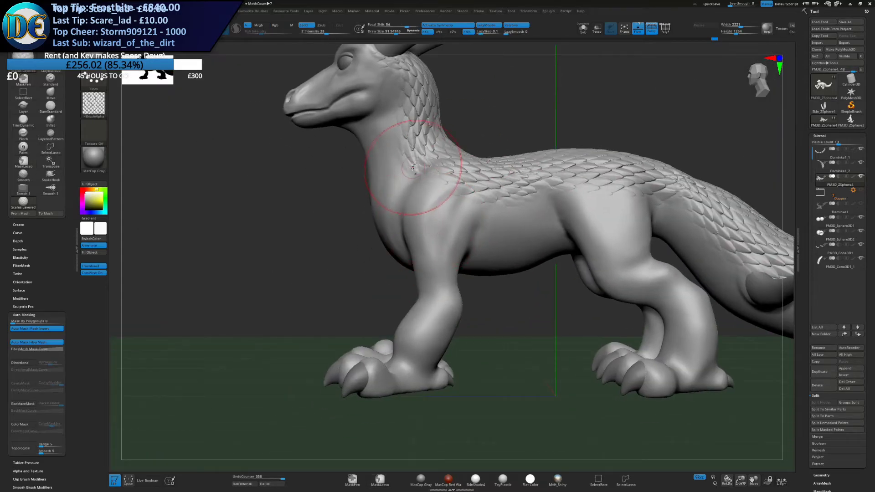
pyautogui.moveTo(444, 262); pyautogui.dragTo(428, 277, button='right')
pyautogui.moveTo(412, 266); pyautogui.dragTo(394, 371)
pyautogui.moveTo(410, 309)
pyautogui.mouseDown(button='right')
pyautogui.moveTo(401, 319)
pyautogui.moveTo(444, 296)
pyautogui.mouseUp(button='right')
pyautogui.moveTo(445, 281); pyautogui.dragTo(433, 360)
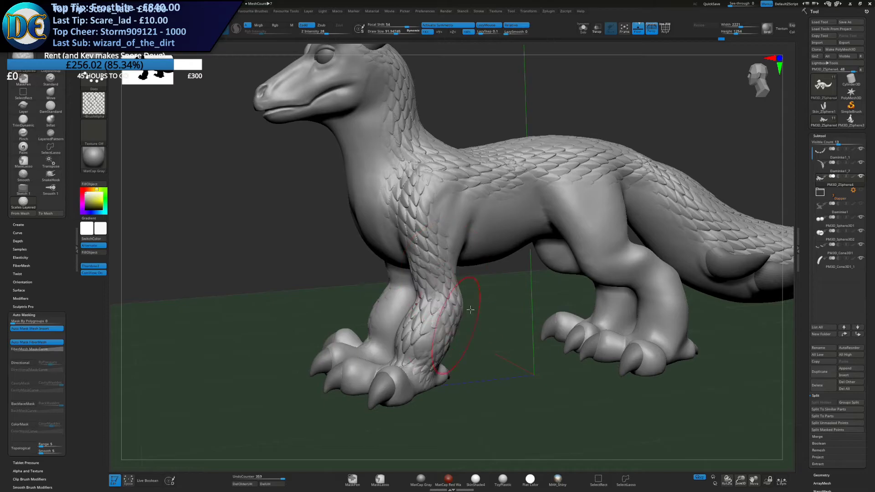
pyautogui.moveTo(430, 314); pyautogui.dragTo(450, 305, button='right')
pyautogui.hotkey('ctrl', 'z')
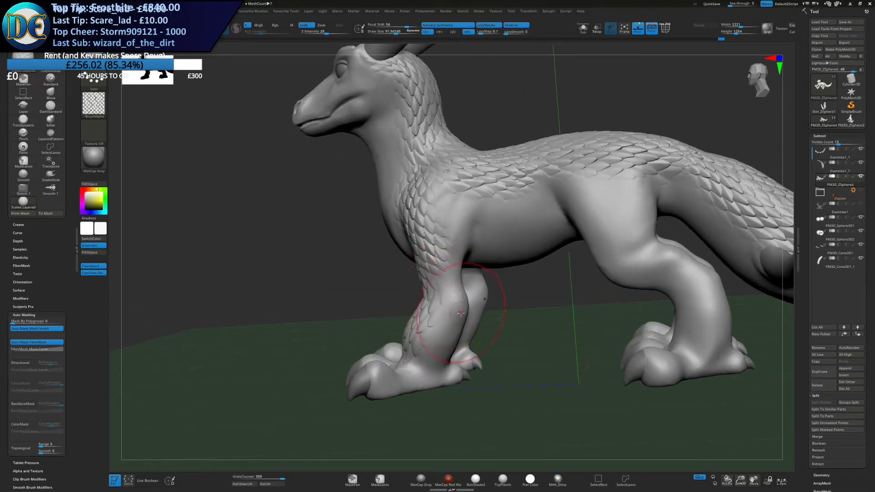
# Brush scales down the outer side of the forelegs from the shoulder to the ankle
pyautogui.moveTo(466, 293); pyautogui.dragTo(453, 289, button='right')
pyautogui.press('space')
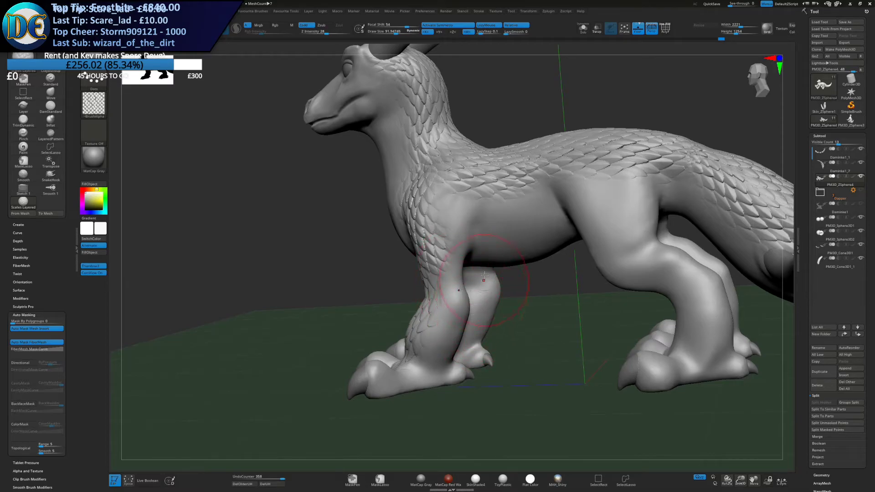
pyautogui.moveTo(452, 186); pyautogui.dragTo(457, 267)
pyautogui.hotkey('ctrl', 'z')
pyautogui.moveTo(435, 196); pyautogui.dragTo(457, 254)
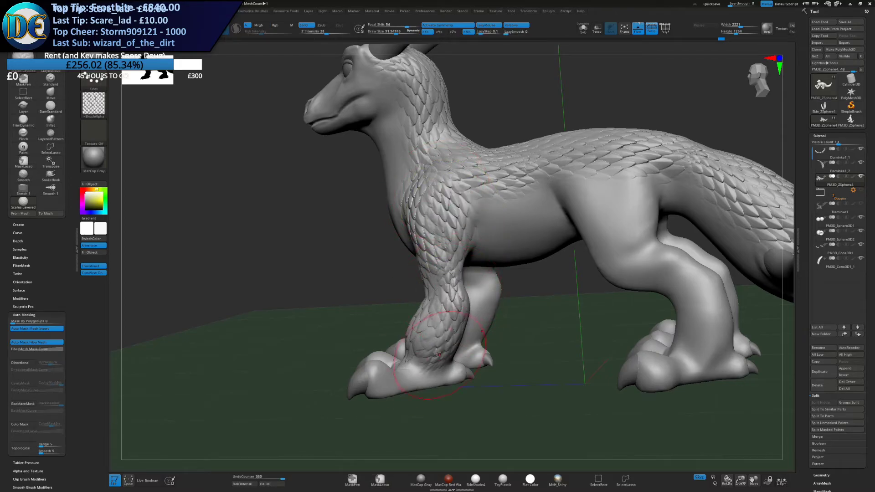
pyautogui.moveTo(434, 325); pyautogui.dragTo(452, 330, button='right')
pyautogui.hotkey('ctrl', 'z')
pyautogui.moveTo(447, 255)
pyautogui.mouseDown()
pyautogui.moveTo(453, 294)
pyautogui.moveTo(440, 346)
pyautogui.mouseUp()
# Brush scales over the hind thighs and down to the knees
pyautogui.moveTo(438, 309)
pyautogui.keyDown('alt'); pyautogui.mouseDown(button='right')
pyautogui.moveTo(430, 312)
pyautogui.moveTo(439, 264)
pyautogui.moveTo(351, 255)
pyautogui.moveTo(321, 183)
pyautogui.mouseUp(button='right'); pyautogui.keyUp('alt')
pyautogui.moveTo(320, 184); pyautogui.dragTo(405, 242)
pyautogui.hotkey('ctrl', 'z')
pyautogui.moveTo(313, 200); pyautogui.dragTo(406, 275)
pyautogui.moveTo(382, 206); pyautogui.dragTo(371, 198, button='right')
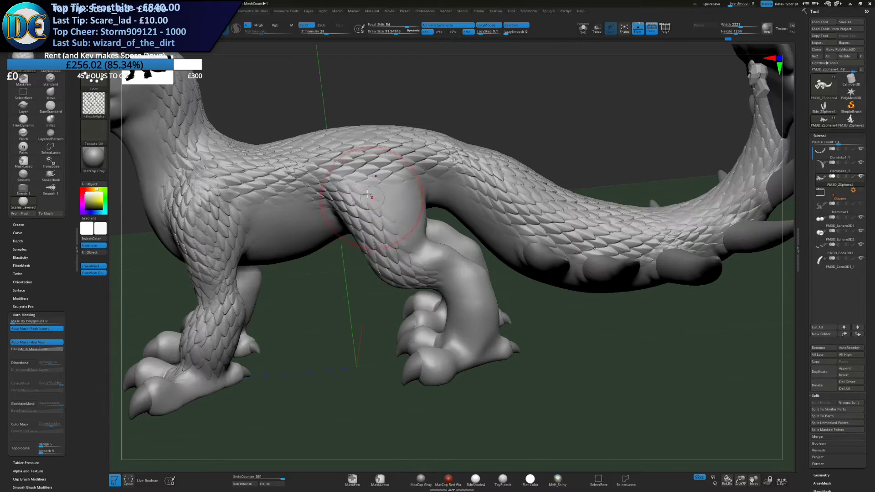
pyautogui.hotkey('ctrl', 'z')
pyautogui.moveTo(417, 235)
pyautogui.mouseDown(button='right')
pyautogui.moveTo(452, 273)
pyautogui.moveTo(400, 154)
pyautogui.mouseUp(button='right')
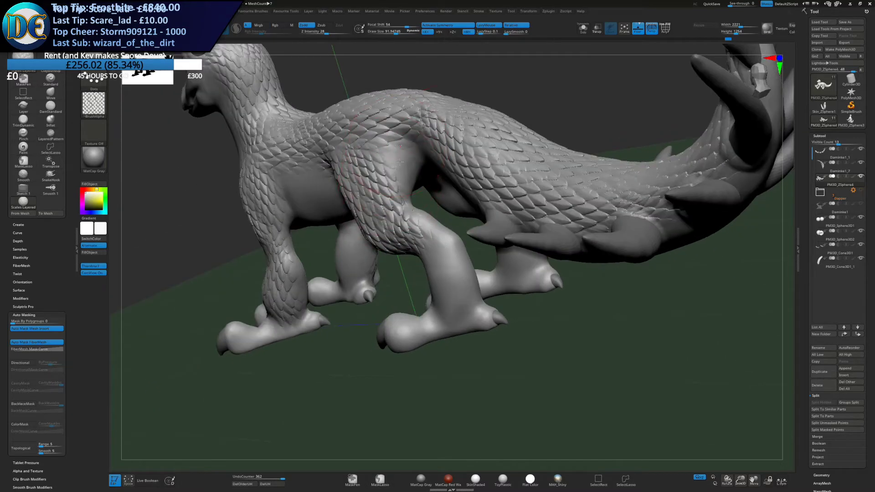
pyautogui.moveTo(401, 205); pyautogui.dragTo(388, 190, button='right')
pyautogui.moveTo(400, 218); pyautogui.dragTo(416, 266)
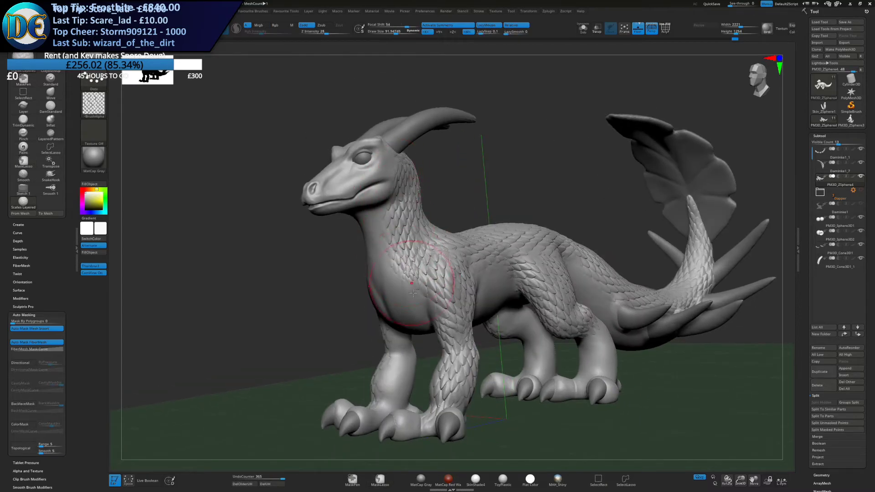
# Brush scales down the throat and chest and along the sides of the belly
pyautogui.moveTo(404, 284); pyautogui.dragTo(413, 296, button='right')
pyautogui.moveTo(394, 195); pyautogui.dragTo(419, 335)
pyautogui.moveTo(419, 335)
pyautogui.mouseDown(button='right')
pyautogui.moveTo(380, 319)
pyautogui.moveTo(370, 301)
pyautogui.moveTo(410, 289)
pyautogui.moveTo(375, 305)
pyautogui.moveTo(377, 258)
pyautogui.mouseUp(button='right')
pyautogui.moveTo(376, 259)
pyautogui.mouseDown()
pyautogui.moveTo(377, 276)
pyautogui.moveTo(440, 256)
pyautogui.mouseUp()
pyautogui.moveTo(439, 256); pyautogui.dragTo(424, 292, button='right')
pyautogui.moveTo(365, 232); pyautogui.dragTo(447, 234)
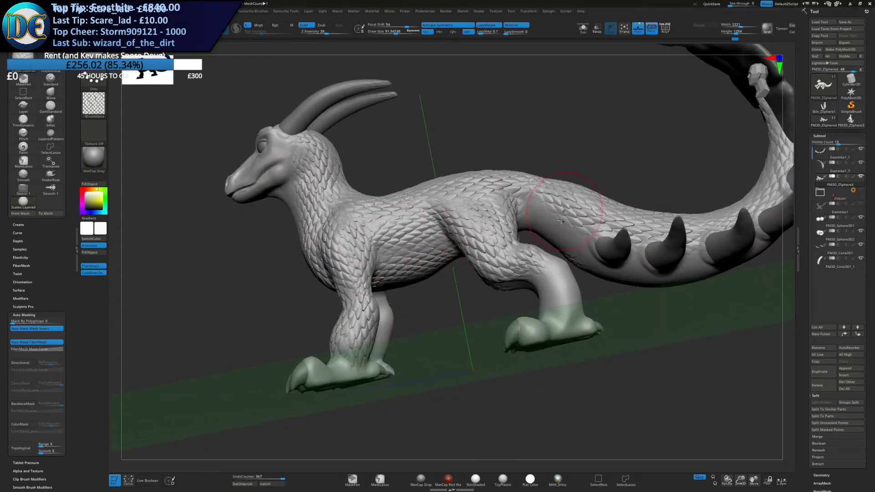
# Brush scales along the lower side of the tail, between the hind legs and the spikes
pyautogui.moveTo(524, 213); pyautogui.dragTo(608, 258)
pyautogui.moveTo(652, 276)
pyautogui.keyDown('alt'); pyautogui.mouseDown(button='right')
pyautogui.moveTo(517, 268)
pyautogui.moveTo(510, 242)
pyautogui.mouseUp(button='right'); pyautogui.keyUp('alt')
pyautogui.moveTo(478, 251); pyautogui.dragTo(624, 220)
pyautogui.moveTo(626, 292)
pyautogui.mouseDown(button='right')
pyautogui.moveTo(604, 275)
pyautogui.moveTo(567, 268)
pyautogui.moveTo(598, 258)
pyautogui.mouseUp(button='right')
pyautogui.moveTo(579, 288); pyautogui.dragTo(608, 266)
pyautogui.moveTo(656, 223); pyautogui.dragTo(575, 253, button='right')
# Turn off symmetry and brush scales along the middle of the tail's underside up to the fin
pyautogui.click(457, 28)
pyautogui.moveTo(514, 228)
pyautogui.mouseDown(button='right')
pyautogui.moveTo(542, 237)
pyautogui.moveTo(490, 218)
pyautogui.mouseUp(button='right')
pyautogui.moveTo(483, 255); pyautogui.dragTo(533, 205)
pyautogui.moveTo(515, 255); pyautogui.dragTo(469, 251, button='right')
pyautogui.moveTo(412, 281); pyautogui.dragTo(508, 192)
pyautogui.moveTo(513, 188)
pyautogui.mouseDown(button='right')
pyautogui.moveTo(469, 201)
pyautogui.moveTo(437, 196)
pyautogui.mouseUp(button='right')
pyautogui.hotkey('ctrl', 'z')
pyautogui.moveTo(417, 272); pyautogui.dragTo(535, 180)
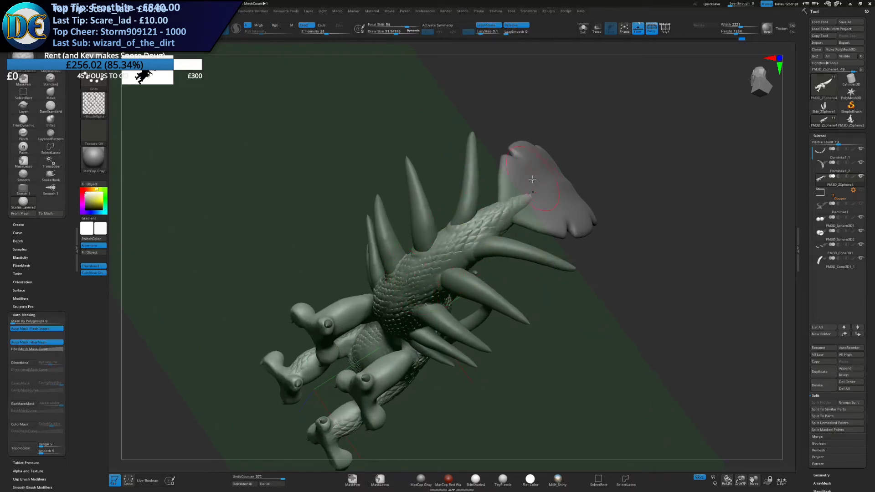
pyautogui.hotkey('ctrl', 'z')
pyautogui.moveTo(412, 283); pyautogui.dragTo(440, 270, button='right')
pyautogui.moveTo(409, 278); pyautogui.dragTo(528, 193)
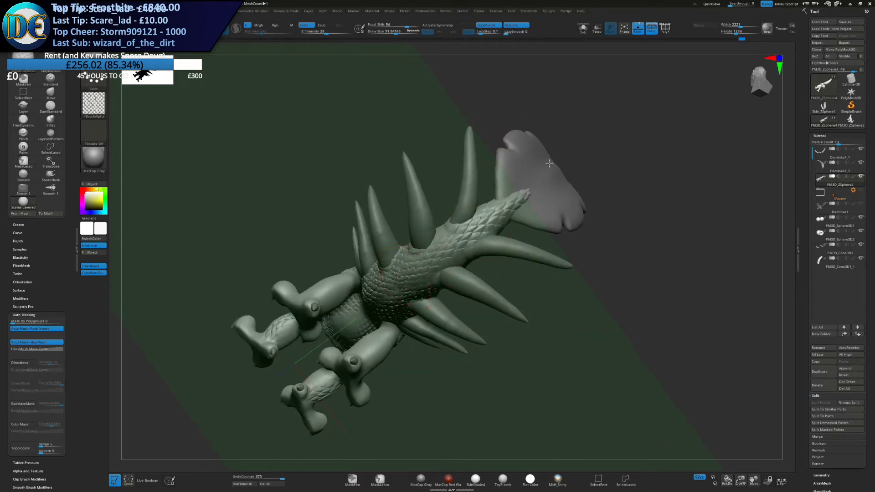
# Turn symmetry on and brush scales down the lower hind legs to the ankles
pyautogui.click(449, 26)
pyautogui.moveTo(456, 214)
pyautogui.mouseDown(button='right')
pyautogui.moveTo(523, 231)
pyautogui.moveTo(353, 279)
pyautogui.moveTo(374, 297)
pyautogui.moveTo(533, 272)
pyautogui.moveTo(484, 271)
pyautogui.moveTo(537, 273)
pyautogui.moveTo(425, 289)
pyautogui.mouseUp(button='right')
pyautogui.moveTo(346, 369)
pyautogui.keyDown('ctrl'); pyautogui.mouseDown(button='right')
pyautogui.moveTo(399, 323)
pyautogui.moveTo(380, 278)
pyautogui.mouseUp(button='right'); pyautogui.keyUp('ctrl')
pyautogui.moveTo(398, 246); pyautogui.dragTo(408, 313)
pyautogui.moveTo(287, 256); pyautogui.dragTo(308, 309)
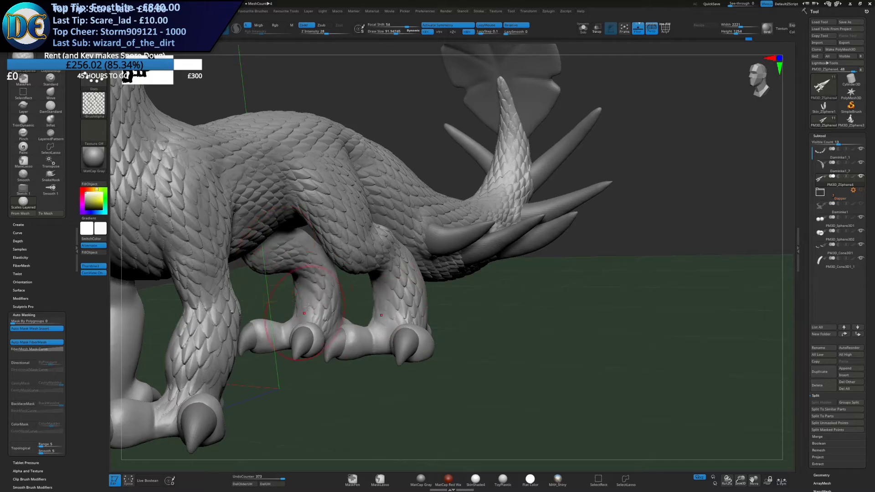
pyautogui.moveTo(302, 259)
pyautogui.mouseDown(button='right')
pyautogui.moveTo(372, 260)
pyautogui.moveTo(302, 293)
pyautogui.moveTo(371, 301)
pyautogui.moveTo(495, 260)
pyautogui.moveTo(432, 291)
pyautogui.moveTo(416, 313)
pyautogui.moveTo(273, 315)
pyautogui.mouseUp(button='right')
pyautogui.moveTo(283, 336)
pyautogui.mouseDown()
pyautogui.moveTo(288, 298)
pyautogui.moveTo(293, 320)
pyautogui.mouseUp()
pyautogui.hotkey('ctrl', 'z')
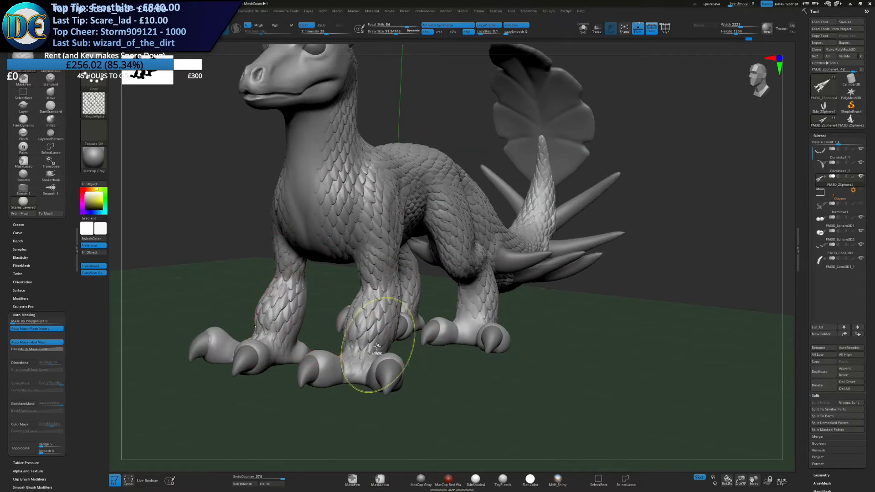
# Enlarge the brush to about 277 and smooth the scales around the ankles
pyautogui.keyDown('ctrl'); pyautogui.moveTo(377, 347); pyautogui.dragTo(360, 299, button='right'); pyautogui.keyUp('ctrl')
pyautogui.press('s')
pyautogui.moveTo(360, 299); pyautogui.dragTo(374, 300)
pyautogui.keyDown('shift'); pyautogui.moveTo(380, 315); pyautogui.dragTo(386, 337); pyautogui.keyUp('shift')
pyautogui.keyDown('shift'); pyautogui.moveTo(446, 305); pyautogui.dragTo(447, 318); pyautogui.keyUp('shift')
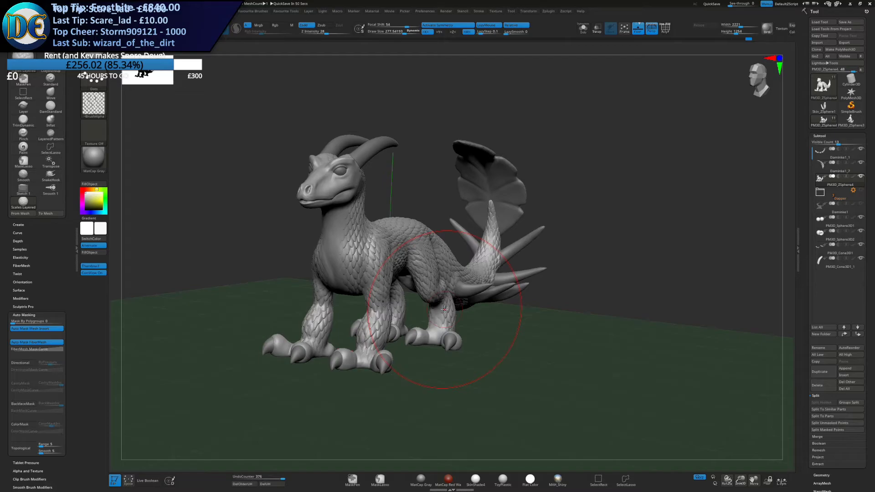
# Reduce the brush size to about 169 and smooth the scales on the chest and body
pyautogui.keyDown('ctrl'); pyautogui.moveTo(404, 299); pyautogui.dragTo(337, 232, button='right'); pyautogui.keyUp('ctrl')
pyautogui.press('s')
pyautogui.moveTo(367, 270)
pyautogui.mouseDown()
pyautogui.moveTo(360, 268)
pyautogui.moveTo(367, 273)
pyautogui.mouseUp()
pyautogui.press('s')
pyautogui.moveTo(397, 273); pyautogui.dragTo(331, 281, button='right')
pyautogui.keyDown('shift'); pyautogui.moveTo(351, 255); pyautogui.dragTo(332, 291); pyautogui.keyUp('shift')
pyautogui.moveTo(344, 209); pyautogui.dragTo(315, 205, button='right')
pyautogui.keyDown('shift'); pyautogui.moveTo(438, 224); pyautogui.dragTo(496, 255); pyautogui.keyUp('shift')
# Smooth the scales along the rear of the back and the side of the tail
pyautogui.moveTo(549, 223)
pyautogui.keyDown('alt'); pyautogui.mouseDown(button='right')
pyautogui.moveTo(457, 258)
pyautogui.moveTo(456, 294)
pyautogui.mouseUp(button='right'); pyautogui.keyUp('alt')
pyautogui.moveTo(438, 209)
pyautogui.keyDown('shift'); pyautogui.mouseDown()
pyautogui.moveTo(400, 206)
pyautogui.moveTo(475, 219)
pyautogui.moveTo(547, 260)
pyautogui.mouseUp(); pyautogui.keyUp('shift')
pyautogui.keyDown('alt'); pyautogui.moveTo(591, 303); pyautogui.dragTo(470, 265, button='right'); pyautogui.keyUp('alt')
pyautogui.keyDown('shift'); pyautogui.moveTo(510, 253); pyautogui.dragTo(688, 253); pyautogui.keyUp('shift')
pyautogui.moveTo(628, 241)
pyautogui.mouseDown(button='right')
pyautogui.moveTo(517, 252)
pyautogui.moveTo(525, 273)
pyautogui.mouseUp(button='right')
pyautogui.keyDown('shift'); pyautogui.moveTo(582, 244); pyautogui.dragTo(562, 274); pyautogui.keyUp('shift')
pyautogui.keyDown('shift'); pyautogui.moveTo(563, 274); pyautogui.dragTo(574, 292); pyautogui.keyUp('shift')
# Smooth the scales on the lower part of the tail and on the hind legs
pyautogui.moveTo(540, 374); pyautogui.dragTo(517, 258, button='right')
pyautogui.moveTo(531, 214); pyautogui.dragTo(558, 292, button='right')
pyautogui.moveTo(600, 287)
pyautogui.keyDown('shift'); pyautogui.mouseDown()
pyautogui.moveTo(571, 283)
pyautogui.moveTo(483, 305)
pyautogui.mouseUp(); pyautogui.keyUp('shift')
pyautogui.keyDown('alt'); pyautogui.moveTo(353, 302); pyautogui.dragTo(493, 303, button='right'); pyautogui.keyUp('alt')
pyautogui.keyDown('shift'); pyautogui.moveTo(510, 292); pyautogui.dragTo(527, 275); pyautogui.keyUp('shift')
pyautogui.keyDown('shift'); pyautogui.moveTo(474, 255); pyautogui.dragTo(459, 230); pyautogui.keyUp('shift')
pyautogui.moveTo(438, 319); pyautogui.dragTo(393, 276, button='right')
pyautogui.keyDown('shift'); pyautogui.moveTo(410, 240); pyautogui.dragTo(387, 222); pyautogui.keyUp('shift')
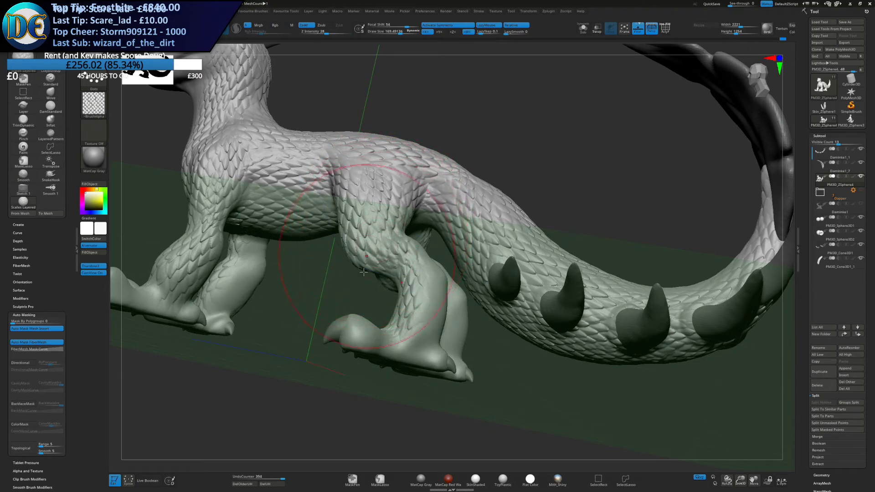
# Reduce the brush size to about 47 for the finer scales on the head
pyautogui.moveTo(356, 285); pyautogui.dragTo(432, 303, button='right')
pyautogui.keyDown('ctrl'); pyautogui.moveTo(400, 278); pyautogui.dragTo(393, 211, button='right'); pyautogui.keyUp('ctrl')
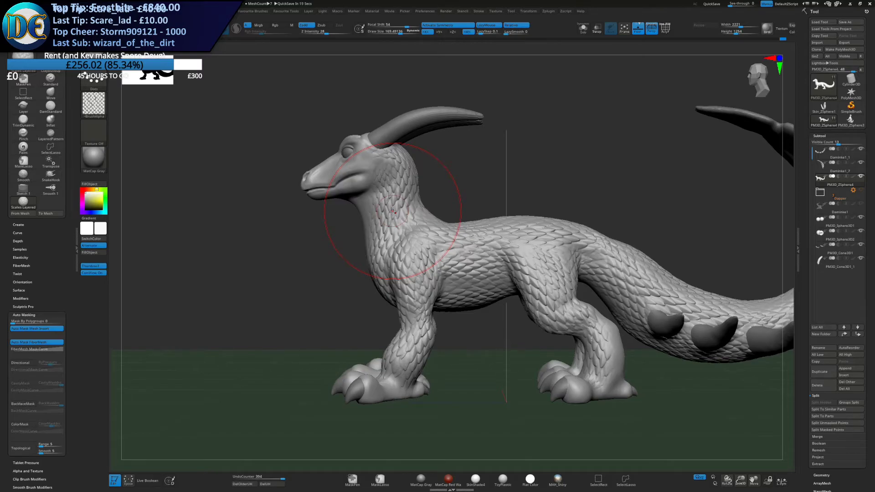
pyautogui.moveTo(444, 241)
pyautogui.mouseDown(button='right')
pyautogui.moveTo(542, 269)
pyautogui.moveTo(556, 319)
pyautogui.mouseUp(button='right')
pyautogui.press('s')
pyautogui.moveTo(408, 199); pyautogui.dragTo(403, 197)
pyautogui.moveTo(405, 178)
pyautogui.keyDown('alt'); pyautogui.mouseDown(button='right')
pyautogui.moveTo(444, 250)
pyautogui.moveTo(429, 245)
pyautogui.mouseUp(button='right'); pyautogui.keyUp('alt')
pyautogui.press('s')
pyautogui.moveTo(429, 245); pyautogui.dragTo(426, 246)
pyautogui.moveTo(427, 248)
pyautogui.mouseDown(button='right')
pyautogui.moveTo(428, 273)
pyautogui.moveTo(423, 260)
pyautogui.mouseUp(button='right')
pyautogui.press('s')
pyautogui.click(422, 260)
# Brush small scales along the bridge of the snout up to the forehead between the horns
pyautogui.keyDown('ctrl'); pyautogui.moveTo(373, 303); pyautogui.dragTo(411, 251); pyautogui.keyUp('ctrl')
pyautogui.moveTo(351, 322); pyautogui.dragTo(433, 235)
pyautogui.hotkey('ctrl', 'z')
pyautogui.moveTo(352, 319)
pyautogui.mouseDown()
pyautogui.moveTo(376, 265)
pyautogui.moveTo(442, 231)
pyautogui.mouseUp()
pyautogui.moveTo(449, 230)
pyautogui.mouseDown(button='right')
pyautogui.moveTo(423, 260)
pyautogui.moveTo(453, 248)
pyautogui.mouseUp(button='right')
pyautogui.hotkey('ctrl', 'z')
pyautogui.moveTo(391, 267); pyautogui.dragTo(383, 294, button='right')
pyautogui.moveTo(358, 316)
pyautogui.mouseDown()
pyautogui.moveTo(397, 251)
pyautogui.moveTo(441, 233)
pyautogui.mouseUp()
pyautogui.moveTo(444, 235)
pyautogui.mouseDown(button='right')
pyautogui.moveTo(404, 263)
pyautogui.moveTo(353, 325)
pyautogui.mouseUp(button='right')
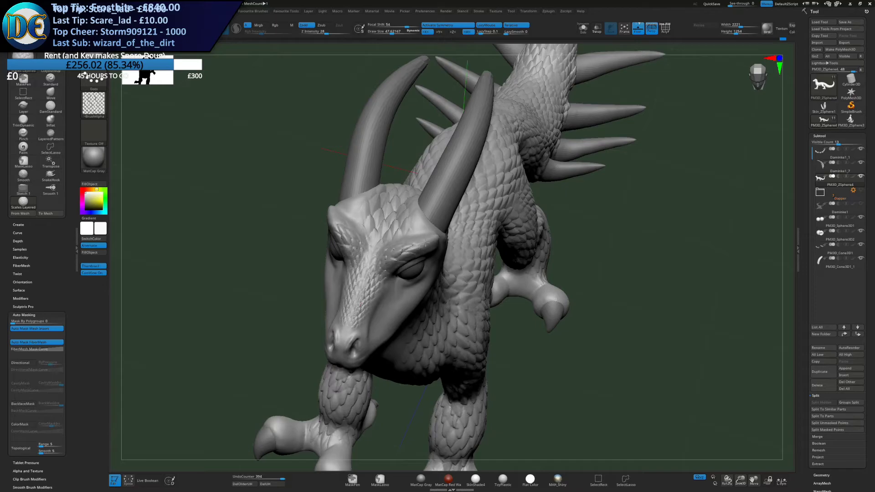
# Brush small scales over the brow and cheek, and smooth the ends of the cheek scales
pyautogui.moveTo(413, 251)
pyautogui.mouseDown(button='right')
pyautogui.moveTo(405, 282)
pyautogui.moveTo(412, 329)
pyautogui.moveTo(410, 250)
pyautogui.moveTo(412, 285)
pyautogui.mouseUp(button='right')
pyautogui.moveTo(437, 241)
pyautogui.mouseDown()
pyautogui.moveTo(398, 205)
pyautogui.moveTo(424, 202)
pyautogui.mouseUp()
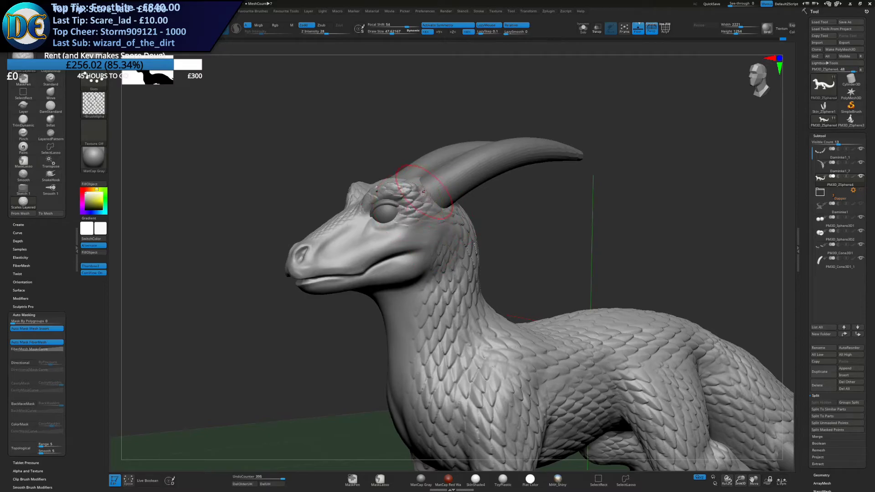
pyautogui.moveTo(364, 248); pyautogui.dragTo(442, 226)
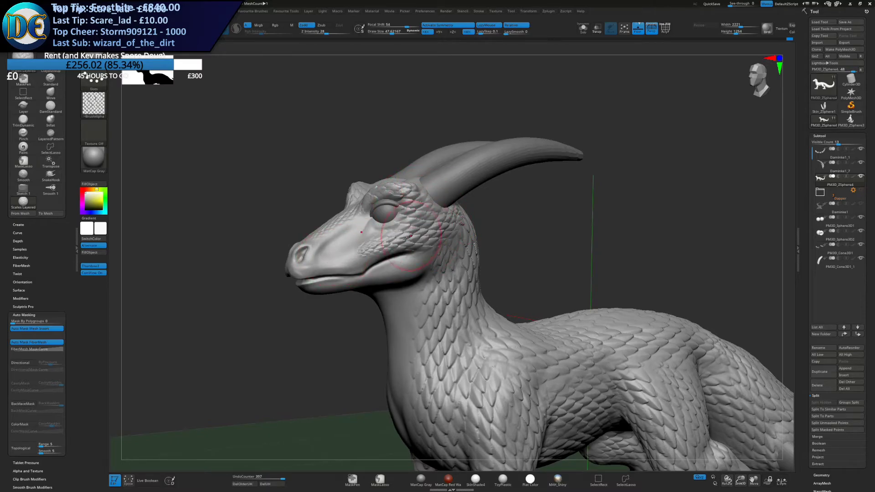
pyautogui.keyDown('shift'); pyautogui.moveTo(359, 249); pyautogui.dragTo(372, 246); pyautogui.keyUp('shift')
pyautogui.keyDown('shift'); pyautogui.moveTo(440, 234); pyautogui.dragTo(453, 228); pyautogui.keyUp('shift')
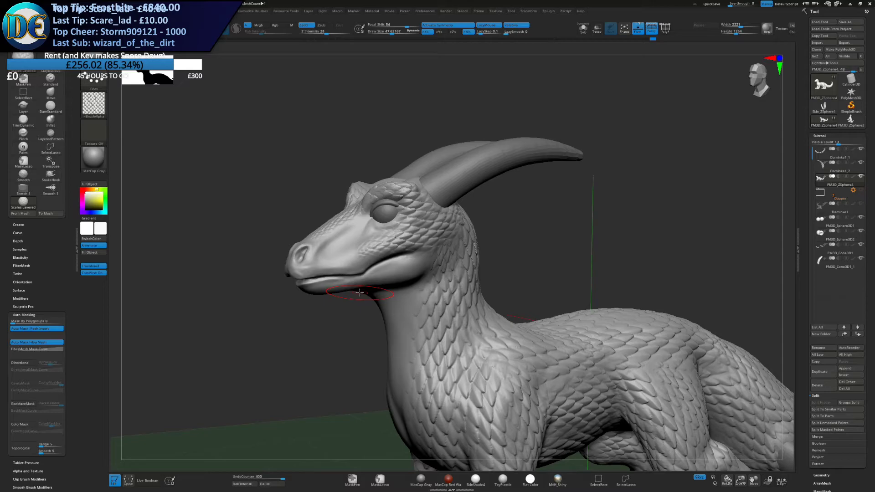
# Brush a long run of scales down the throat and front of the neck onto the chest
pyautogui.keyDown('alt'); pyautogui.moveTo(430, 305); pyautogui.dragTo(315, 185, button='right'); pyautogui.keyUp('alt')
pyautogui.moveTo(314, 184); pyautogui.dragTo(344, 177, button='right')
pyautogui.moveTo(314, 156); pyautogui.dragTo(342, 235)
pyautogui.moveTo(342, 235); pyautogui.dragTo(314, 128, button='right')
pyautogui.hotkey('ctrl', 'z')
pyautogui.moveTo(314, 124)
pyautogui.mouseDown()
pyautogui.moveTo(336, 195)
pyautogui.moveTo(338, 376)
pyautogui.mouseUp()
# Smooth the scales along the throat, chest and underside of the body
pyautogui.moveTo(328, 242); pyautogui.dragTo(336, 303, button='right')
pyautogui.keyDown('shift'); pyautogui.moveTo(332, 335); pyautogui.dragTo(382, 415); pyautogui.keyUp('shift')
pyautogui.moveTo(340, 291)
pyautogui.keyDown('shift'); pyautogui.mouseDown()
pyautogui.moveTo(350, 182)
pyautogui.moveTo(337, 218)
pyautogui.mouseUp(); pyautogui.keyUp('shift')
pyautogui.moveTo(338, 255); pyautogui.dragTo(317, 200, button='right')
pyautogui.moveTo(321, 182)
pyautogui.keyDown('shift'); pyautogui.mouseDown()
pyautogui.moveTo(317, 132)
pyautogui.moveTo(332, 187)
pyautogui.mouseUp(); pyautogui.keyUp('shift')
pyautogui.moveTo(335, 197)
pyautogui.keyDown('ctrl'); pyautogui.mouseDown(button='right')
pyautogui.moveTo(357, 296)
pyautogui.moveTo(340, 208)
pyautogui.moveTo(394, 309)
pyautogui.moveTo(473, 295)
pyautogui.moveTo(396, 246)
pyautogui.mouseUp(button='right'); pyautogui.keyUp('ctrl')
pyautogui.moveTo(397, 247)
pyautogui.keyDown('ctrl'); pyautogui.mouseDown(button='right')
pyautogui.moveTo(385, 280)
pyautogui.moveTo(428, 296)
pyautogui.moveTo(469, 294)
pyautogui.mouseUp(button='right'); pyautogui.keyUp('ctrl')
pyautogui.keyDown('shift'); pyautogui.moveTo(421, 335); pyautogui.dragTo(423, 367); pyautogui.keyUp('shift')
pyautogui.moveTo(326, 324); pyautogui.dragTo(357, 315, button='right')
pyautogui.keyDown('shift'); pyautogui.moveTo(373, 297); pyautogui.dragTo(327, 303); pyautogui.keyUp('shift')
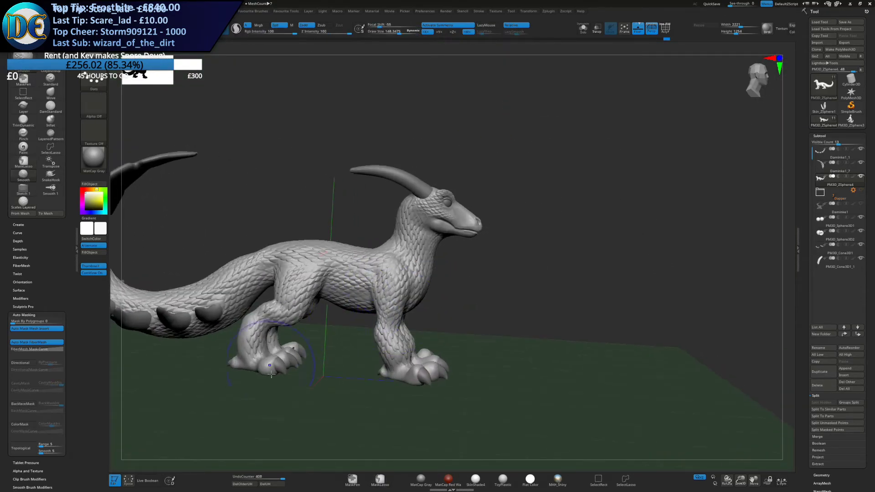
# Smooth the scales on the belly edge and along the underside of the tail
pyautogui.keyDown('alt'); pyautogui.moveTo(284, 303); pyautogui.dragTo(437, 292, button='right'); pyautogui.keyUp('alt')
pyautogui.keyDown('shift'); pyautogui.moveTo(422, 292); pyautogui.dragTo(428, 308); pyautogui.keyUp('shift')
pyautogui.moveTo(331, 349)
pyautogui.mouseDown(button='right')
pyautogui.moveTo(362, 312)
pyautogui.moveTo(353, 342)
pyautogui.mouseUp(button='right')
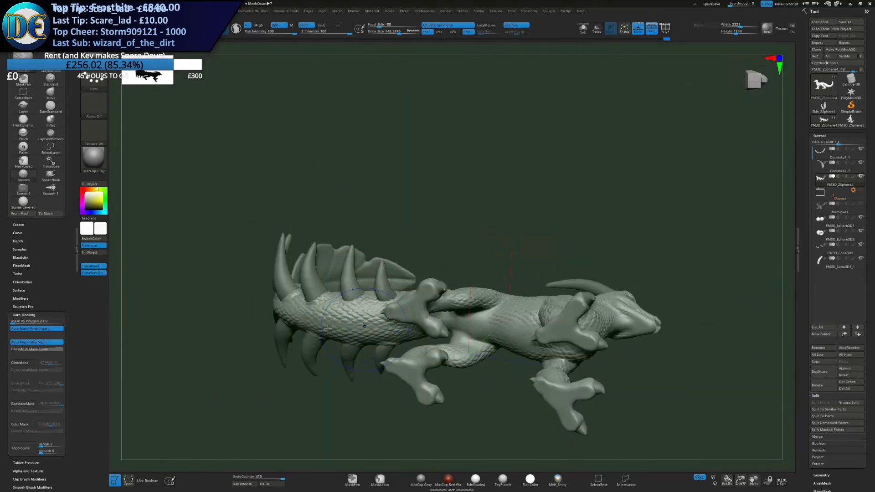
pyautogui.keyDown('shift'); pyautogui.moveTo(360, 303); pyautogui.dragTo(328, 301); pyautogui.keyUp('shift')
pyautogui.moveTo(328, 346); pyautogui.dragTo(335, 315, button='right')
pyautogui.keyDown('shift'); pyautogui.moveTo(342, 309); pyautogui.dragTo(289, 306); pyautogui.keyUp('shift')
pyautogui.moveTo(229, 264)
pyautogui.mouseDown(button='right')
pyautogui.moveTo(254, 301)
pyautogui.moveTo(263, 277)
pyautogui.mouseUp(button='right')
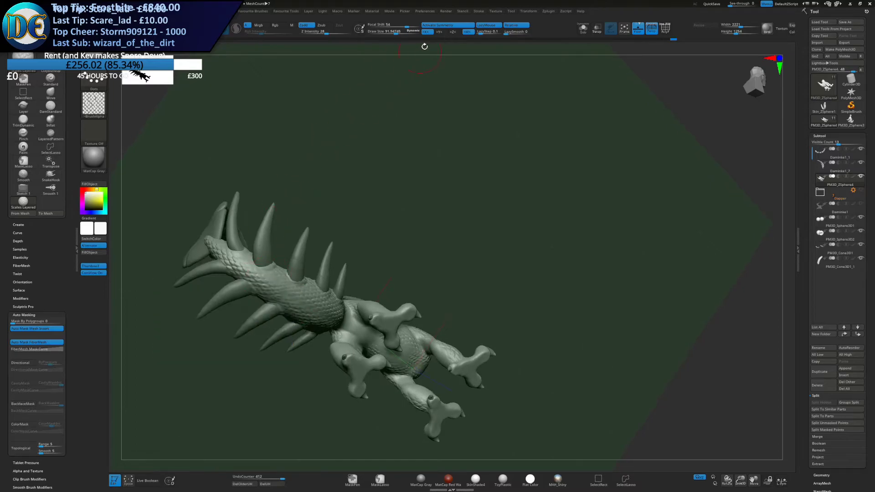
# Soften the scales across the chest and front shoulder with a smoothing stroke
pyautogui.moveTo(457, 170); pyautogui.dragTo(478, 245, button='right')
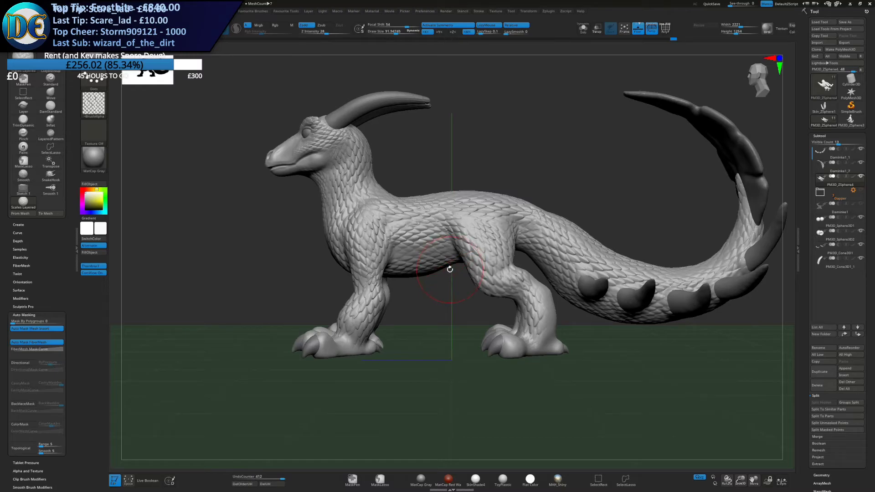
pyautogui.moveTo(444, 269); pyautogui.dragTo(446, 263, button='right')
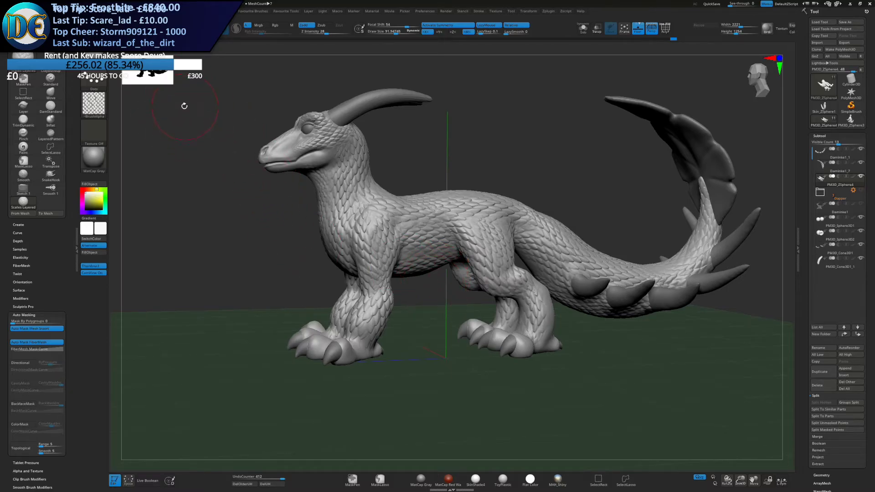
pyautogui.moveTo(184, 105); pyautogui.dragTo(183, 94)
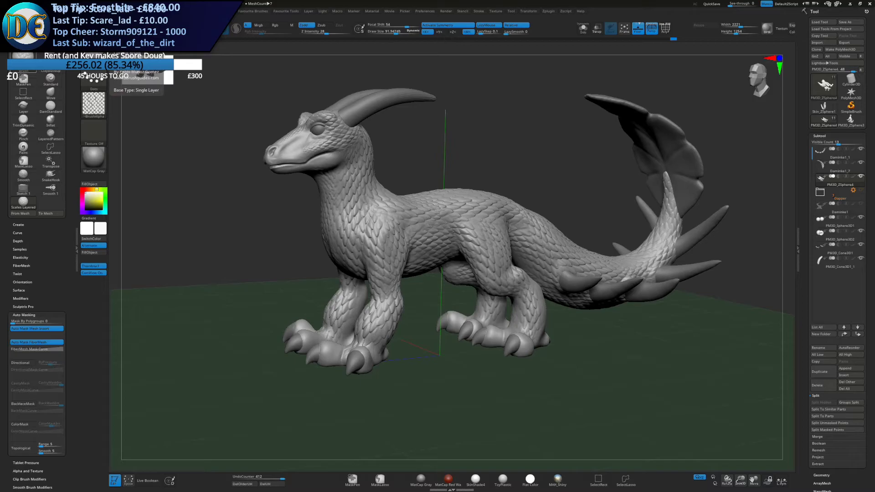
pyautogui.moveTo(274, 151)
pyautogui.mouseDown(button='right')
pyautogui.moveTo(326, 153)
pyautogui.moveTo(351, 217)
pyautogui.moveTo(344, 153)
pyautogui.mouseUp(button='right')
pyautogui.moveTo(413, 248)
pyautogui.keyDown('ctrl'); pyautogui.mouseDown(button='right')
pyautogui.moveTo(488, 332)
pyautogui.moveTo(449, 242)
pyautogui.moveTo(441, 266)
pyautogui.moveTo(387, 291)
pyautogui.mouseUp(button='right'); pyautogui.keyUp('ctrl')
pyautogui.moveTo(388, 258)
pyautogui.keyDown('shift'); pyautogui.mouseDown()
pyautogui.moveTo(398, 258)
pyautogui.moveTo(329, 304)
pyautogui.mouseUp(); pyautogui.keyUp('shift')
pyautogui.moveTo(329, 304)
pyautogui.mouseDown(button='right')
pyautogui.moveTo(387, 342)
pyautogui.moveTo(334, 313)
pyautogui.moveTo(342, 283)
pyautogui.moveTo(287, 243)
pyautogui.mouseUp(button='right')
pyautogui.keyDown('ctrl'); pyautogui.moveTo(360, 273); pyautogui.dragTo(401, 278, button='right'); pyautogui.keyUp('ctrl')
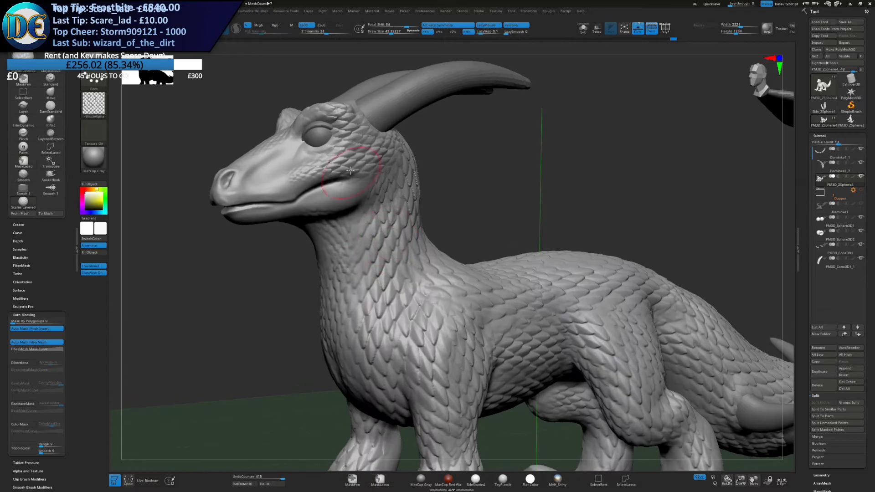
# Brush small scales from the brow back to the area below the horn base
pyautogui.moveTo(351, 170); pyautogui.dragTo(385, 212, button='right')
pyautogui.moveTo(343, 109)
pyautogui.mouseDown()
pyautogui.moveTo(364, 112)
pyautogui.moveTo(398, 156)
pyautogui.mouseUp()
pyautogui.moveTo(399, 156); pyautogui.dragTo(371, 123, button='right')
pyautogui.moveTo(397, 296)
pyautogui.keyDown('ctrl'); pyautogui.mouseDown(button='right')
pyautogui.moveTo(388, 250)
pyautogui.moveTo(364, 246)
pyautogui.mouseUp(button='right'); pyautogui.keyUp('ctrl')
pyautogui.moveTo(365, 246)
pyautogui.keyDown('ctrl'); pyautogui.mouseDown(button='right')
pyautogui.moveTo(412, 329)
pyautogui.moveTo(380, 260)
pyautogui.mouseUp(button='right'); pyautogui.keyUp('ctrl')
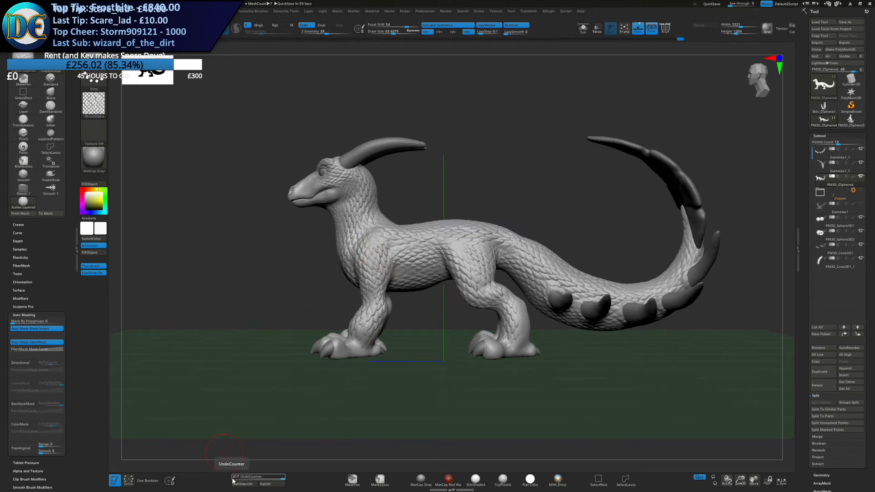
pyautogui.moveTo(473, 258); pyautogui.dragTo(456, 316, button='right')
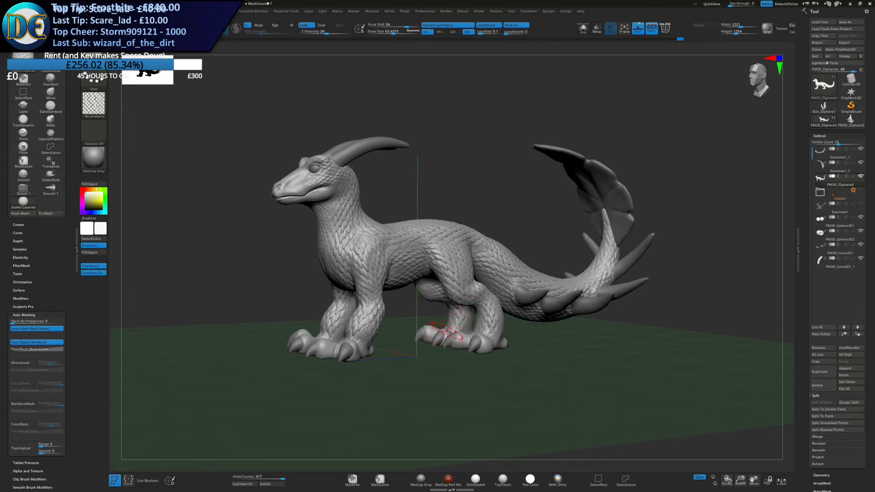
pyautogui.moveTo(428, 313)
pyautogui.mouseDown()
pyautogui.moveTo(467, 313)
pyautogui.moveTo(439, 319)
pyautogui.mouseUp()
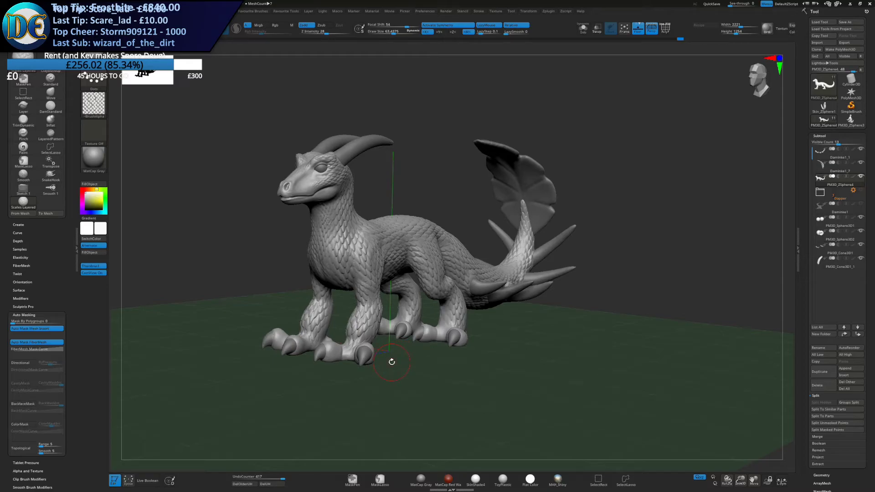
pyautogui.moveTo(381, 265); pyautogui.dragTo(362, 261, button='right')
pyautogui.moveTo(347, 194)
pyautogui.keyDown('ctrl'); pyautogui.mouseDown(button='right')
pyautogui.moveTo(361, 232)
pyautogui.moveTo(395, 216)
pyautogui.mouseUp(button='right'); pyautogui.keyUp('ctrl')
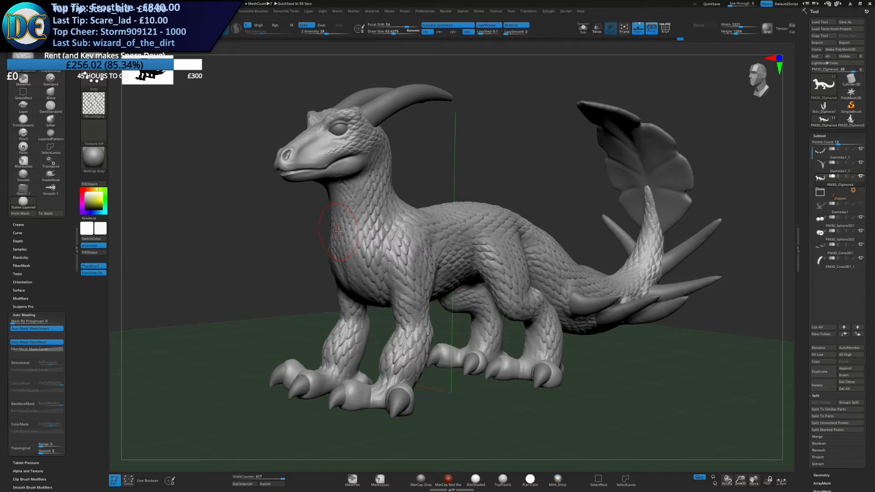
pyautogui.moveTo(338, 231)
pyautogui.mouseDown(button='right')
pyautogui.moveTo(376, 228)
pyautogui.moveTo(361, 246)
pyautogui.mouseUp(button='right')
# Select the horns and brush along their length with the draw size raised to about 219
pyautogui.keyDown('alt'); pyautogui.click(384, 126); pyautogui.keyUp('alt')
pyautogui.moveTo(384, 126); pyautogui.dragTo(410, 239, button='right')
pyautogui.press('1')
pyautogui.click(369, 172)
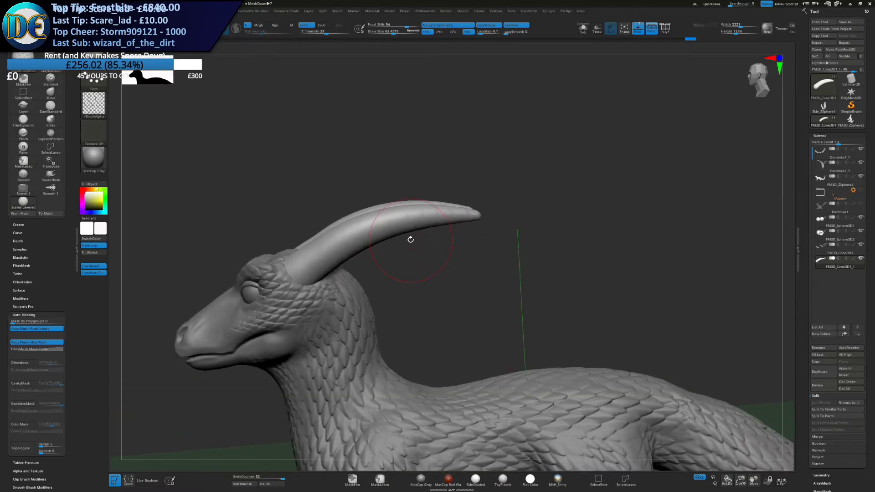
pyautogui.press('1')
pyautogui.click(401, 266)
pyautogui.click(381, 275)
pyautogui.press('s')
pyautogui.moveTo(441, 223)
pyautogui.mouseDown()
pyautogui.moveTo(449, 224)
pyautogui.moveTo(360, 232)
pyautogui.moveTo(328, 266)
pyautogui.mouseUp()
pyautogui.moveTo(351, 291)
pyautogui.keyDown('alt'); pyautogui.mouseDown(button='right')
pyautogui.moveTo(450, 265)
pyautogui.moveTo(416, 230)
pyautogui.moveTo(461, 250)
pyautogui.mouseUp(button='right'); pyautogui.keyUp('alt')
pyautogui.moveTo(460, 250)
pyautogui.keyDown('ctrl'); pyautogui.mouseDown(button='right')
pyautogui.moveTo(430, 205)
pyautogui.moveTo(422, 242)
pyautogui.mouseUp(button='right'); pyautogui.keyUp('ctrl')
# Smooth the horns and thicken their bases with the Inflat brush
pyautogui.press('2')
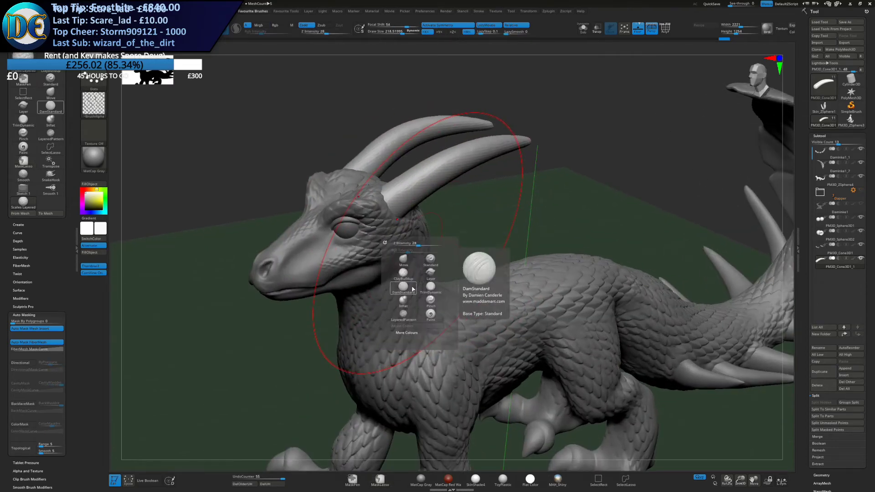
pyautogui.click(413, 287)
pyautogui.keyDown('shift'); pyautogui.moveTo(460, 169); pyautogui.dragTo(463, 179); pyautogui.keyUp('shift')
pyautogui.press('s')
pyautogui.click(456, 193)
pyautogui.press('2')
pyautogui.click(433, 260)
pyautogui.press('s')
pyautogui.click(436, 192)
pyautogui.moveTo(403, 187); pyautogui.dragTo(392, 201)
pyautogui.moveTo(393, 194); pyautogui.dragTo(401, 205)
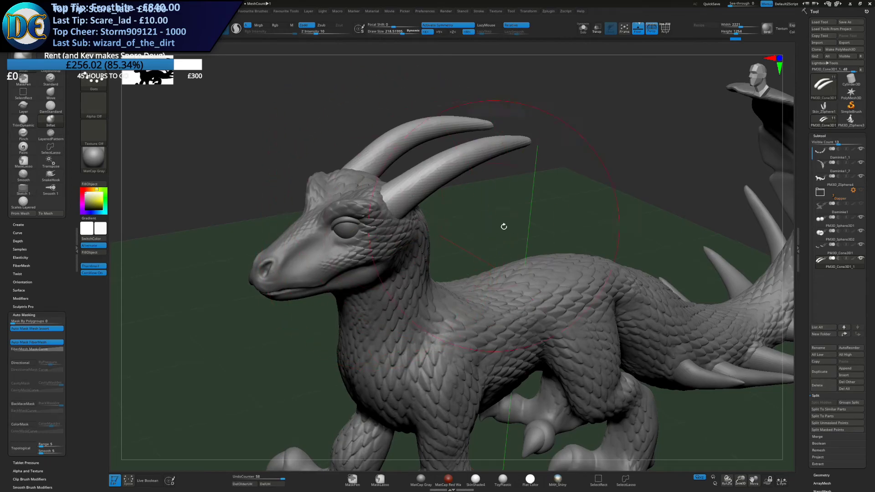
# Change the brush from Inflat to DamStandard for detailing the horns and adjust its size
pyautogui.moveTo(478, 249); pyautogui.dragTo(463, 230, button='right')
pyautogui.moveTo(449, 262)
pyautogui.keyDown('ctrl'); pyautogui.mouseDown(button='right')
pyautogui.moveTo(458, 219)
pyautogui.moveTo(410, 234)
pyautogui.mouseUp(button='right'); pyautogui.keyUp('ctrl')
pyautogui.press('2')
pyautogui.click(425, 254)
pyautogui.moveTo(487, 171)
pyautogui.keyDown('ctrl'); pyautogui.mouseDown(button='right')
pyautogui.moveTo(417, 211)
pyautogui.moveTo(485, 219)
pyautogui.moveTo(435, 224)
pyautogui.mouseUp(button='right'); pyautogui.keyUp('ctrl')
pyautogui.press('2')
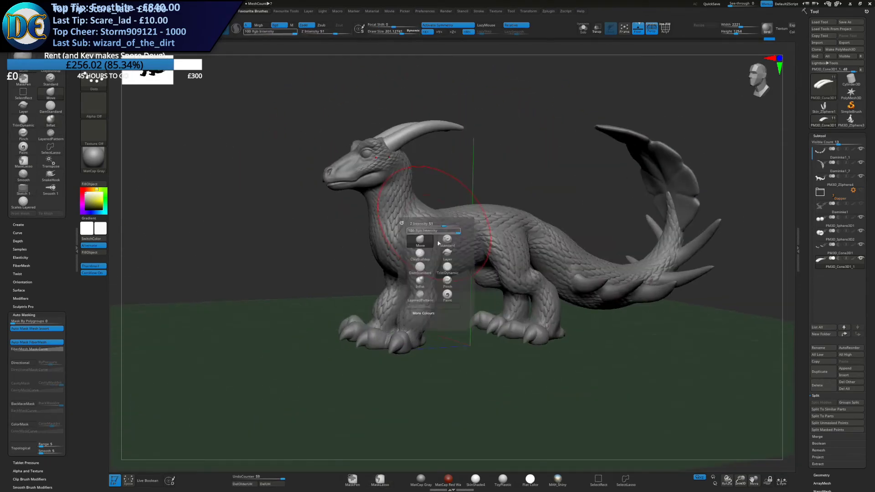
pyautogui.click(421, 268)
pyautogui.press('s')
pyautogui.click(419, 160)
pyautogui.keyDown('ctrl'); pyautogui.moveTo(422, 136); pyautogui.dragTo(423, 230, button='right'); pyautogui.keyUp('ctrl')
# Smooth the horn surface and set the draw size to about 53
pyautogui.press('3')
pyautogui.click(446, 254)
pyautogui.press('s')
pyautogui.click(511, 170)
pyautogui.press('s')
pyautogui.click(517, 156)
pyautogui.keyDown('shift'); pyautogui.moveTo(501, 153); pyautogui.dragTo(461, 173); pyautogui.keyUp('shift')
pyautogui.press('s')
pyautogui.click(553, 151)
pyautogui.press('s')
pyautogui.click(548, 150)
pyautogui.moveTo(552, 150); pyautogui.dragTo(524, 147, button='right')
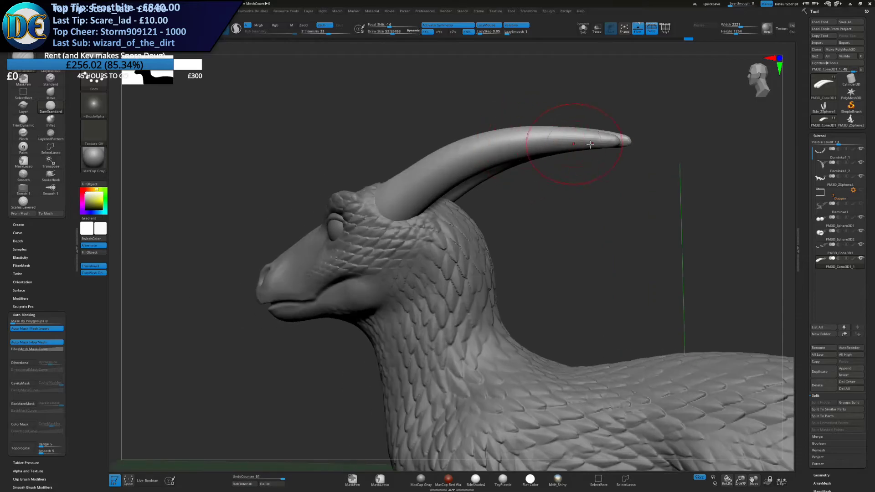
# Try carving a DamStandard line along the horn from tip to base at different brush sizes
pyautogui.moveTo(613, 142); pyautogui.dragTo(388, 220)
pyautogui.hotkey('ctrl', 'z')
pyautogui.moveTo(613, 144)
pyautogui.keyDown('alt'); pyautogui.mouseDown()
pyautogui.moveTo(415, 193)
pyautogui.moveTo(381, 220)
pyautogui.mouseUp(); pyautogui.keyUp('alt')
pyautogui.hotkey('ctrl', 'z')
pyautogui.press('s')
pyautogui.click(593, 148)
pyautogui.moveTo(559, 146); pyautogui.dragTo(583, 153, button='right')
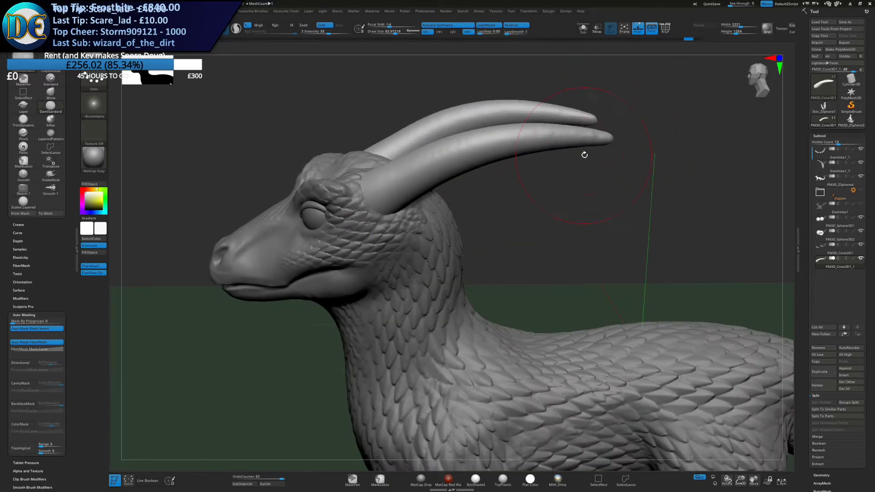
pyautogui.moveTo(609, 136)
pyautogui.mouseDown()
pyautogui.moveTo(397, 201)
pyautogui.moveTo(381, 215)
pyautogui.mouseUp()
pyautogui.hotkey('ctrl', 'z')
# Enable backface masking for the brush and reduce the draw size to about 35
pyautogui.click(30, 405)
pyautogui.press('s')
pyautogui.click(422, 185)
# Try raised and carved strokes along the horn with backface masking on
pyautogui.keyDown('alt'); pyautogui.moveTo(612, 138); pyautogui.dragTo(365, 207); pyautogui.keyUp('alt')
pyautogui.hotkey('ctrl', 'z')
pyautogui.moveTo(604, 138)
pyautogui.mouseDown()
pyautogui.moveTo(460, 157)
pyautogui.moveTo(364, 206)
pyautogui.mouseUp()
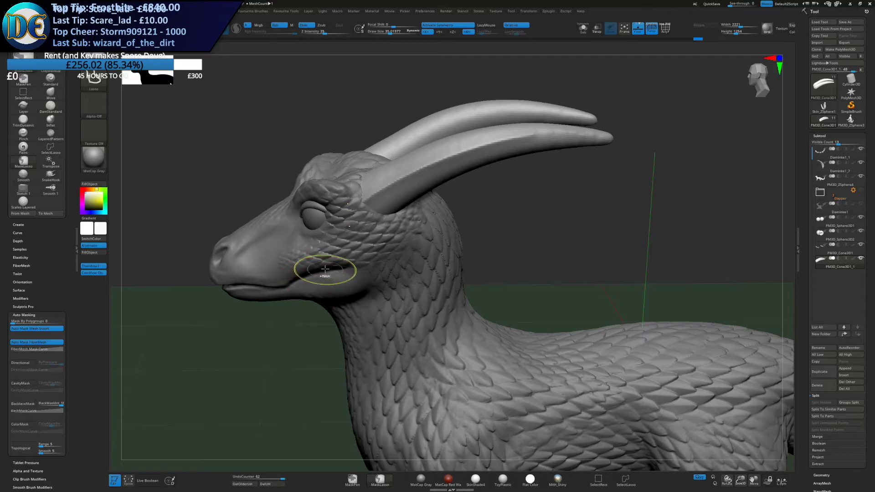
pyautogui.hotkey('ctrl', 'z')
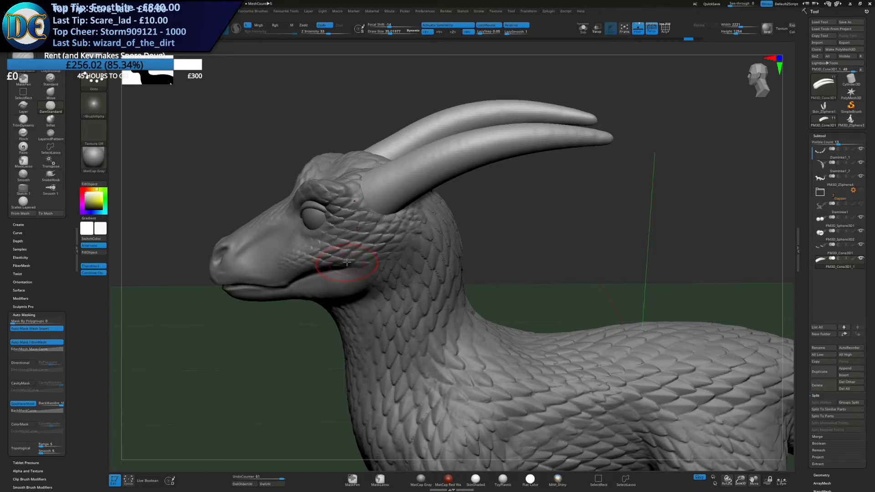
pyautogui.moveTo(357, 245); pyautogui.dragTo(361, 222, button='right')
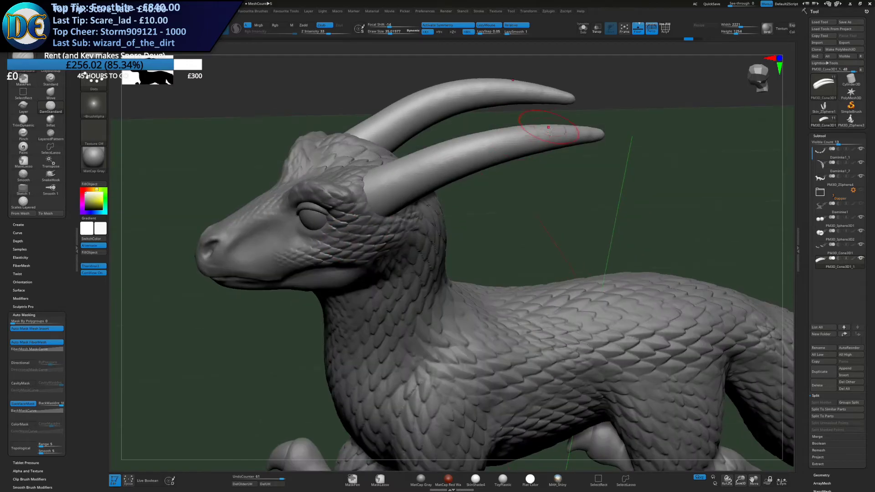
pyautogui.moveTo(595, 135); pyautogui.dragTo(378, 220)
pyautogui.hotkey('ctrl', 'z')
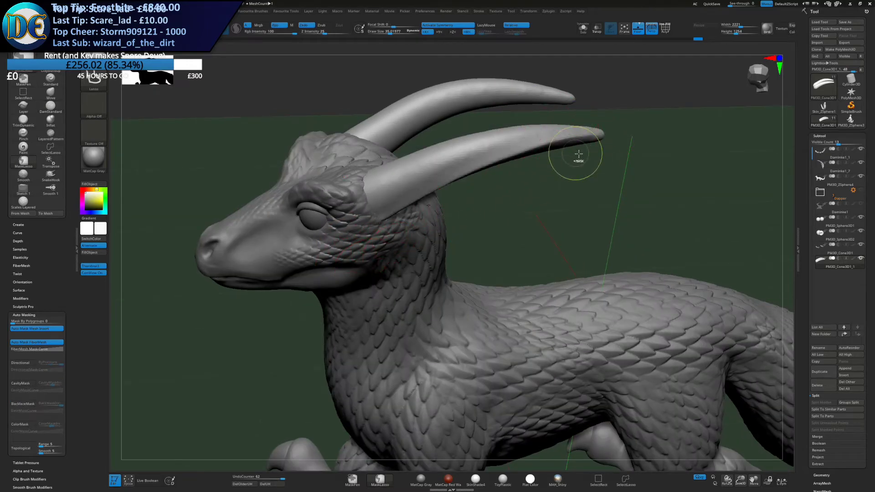
# Carve a long groove down the side of the horns from the tip to the base
pyautogui.moveTo(597, 137); pyautogui.dragTo(383, 217)
pyautogui.moveTo(575, 164); pyautogui.dragTo(592, 137, button='right')
pyautogui.moveTo(601, 136); pyautogui.dragTo(372, 207)
pyautogui.hotkey('ctrl', 'z')
pyautogui.moveTo(603, 135)
pyautogui.mouseDown()
pyautogui.moveTo(573, 135)
pyautogui.moveTo(368, 206)
pyautogui.moveTo(562, 138)
pyautogui.mouseUp()
pyautogui.keyDown('alt'); pyautogui.moveTo(570, 137); pyautogui.dragTo(585, 205, button='right'); pyautogui.keyUp('alt')
pyautogui.moveTo(603, 167)
pyautogui.mouseDown()
pyautogui.moveTo(562, 162)
pyautogui.moveTo(393, 213)
pyautogui.mouseUp()
pyautogui.hotkey('ctrl', 'z')
pyautogui.moveTo(600, 168)
pyautogui.mouseDown()
pyautogui.moveTo(394, 213)
pyautogui.moveTo(472, 180)
pyautogui.moveTo(599, 167)
pyautogui.mouseUp()
pyautogui.moveTo(565, 237)
pyautogui.mouseDown(button='right')
pyautogui.moveTo(542, 212)
pyautogui.moveTo(542, 228)
pyautogui.mouseUp(button='right')
pyautogui.moveTo(542, 228)
pyautogui.keyDown('alt'); pyautogui.mouseDown(button='right')
pyautogui.moveTo(453, 191)
pyautogui.moveTo(524, 194)
pyautogui.mouseUp(button='right'); pyautogui.keyUp('alt')
pyautogui.moveTo(460, 187)
pyautogui.keyDown('ctrl'); pyautogui.mouseDown(button='right')
pyautogui.moveTo(458, 206)
pyautogui.moveTo(474, 206)
pyautogui.moveTo(399, 256)
pyautogui.moveTo(455, 212)
pyautogui.moveTo(390, 236)
pyautogui.moveTo(429, 237)
pyautogui.moveTo(388, 216)
pyautogui.mouseUp(button='right'); pyautogui.keyUp('ctrl')
pyautogui.keyDown('alt'); pyautogui.moveTo(388, 217); pyautogui.dragTo(412, 276, button='right'); pyautogui.keyUp('alt')
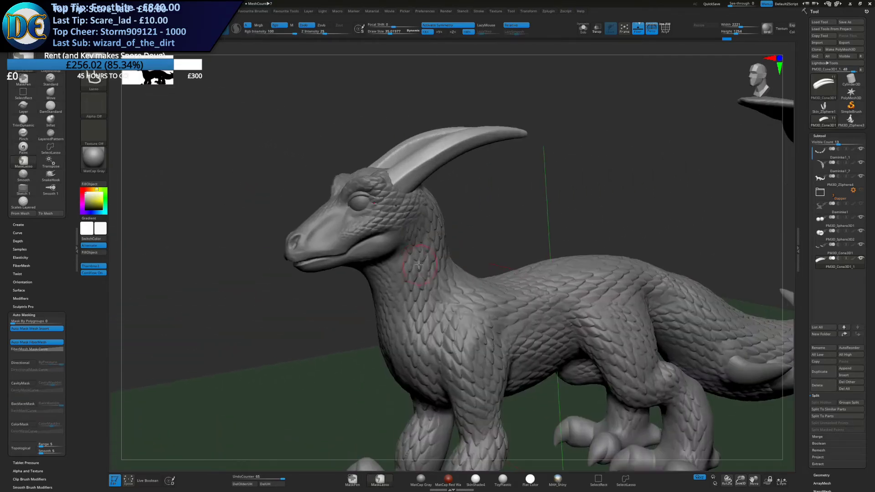
# Make the dragon's body the active subtool and save the project
pyautogui.keyDown('alt'); pyautogui.click(417, 264); pyautogui.keyUp('alt')
pyautogui.press('space')
pyautogui.press('space')
pyautogui.keyDown('ctrl'); pyautogui.moveTo(348, 285); pyautogui.dragTo(410, 308, button='right'); pyautogui.keyUp('ctrl')
pyautogui.moveTo(410, 308)
pyautogui.keyDown('alt'); pyautogui.mouseDown(button='right')
pyautogui.moveTo(380, 252)
pyautogui.moveTo(439, 248)
pyautogui.moveTo(379, 260)
pyautogui.mouseUp(button='right'); pyautogui.keyUp('alt')
pyautogui.moveTo(378, 260); pyautogui.dragTo(339, 278, button='right')
pyautogui.hotkey('ctrl', 's')
pyautogui.press('Return')
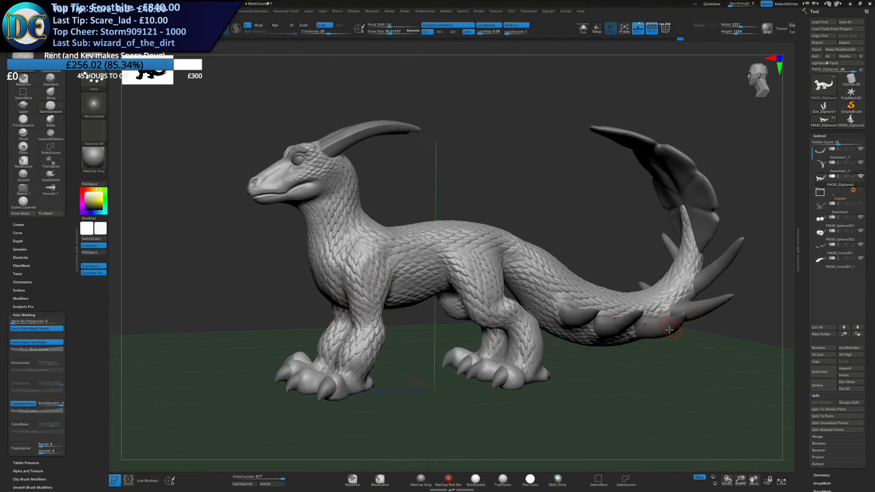
# Select the tail spikes and smooth them with the draw size raised to about 210
pyautogui.keyDown('alt'); pyautogui.click(660, 328); pyautogui.keyUp('alt')
pyautogui.keyDown('alt'); pyautogui.moveTo(584, 244); pyautogui.dragTo(453, 244, button='right'); pyautogui.keyUp('alt')
pyautogui.press('2')
pyautogui.click(463, 267)
pyautogui.press('2')
pyautogui.click(444, 262)
pyautogui.moveTo(482, 198); pyautogui.dragTo(464, 250, button='right')
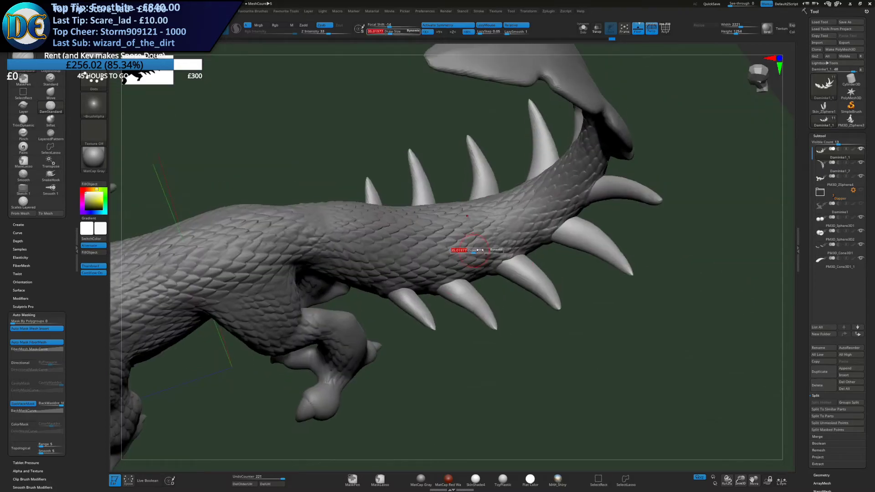
pyautogui.press('s')
pyautogui.moveTo(465, 249); pyautogui.dragTo(478, 254)
pyautogui.moveTo(502, 224)
pyautogui.keyDown('shift'); pyautogui.mouseDown()
pyautogui.moveTo(597, 234)
pyautogui.moveTo(565, 224)
pyautogui.mouseUp(); pyautogui.keyUp('shift')
pyautogui.moveTo(573, 231); pyautogui.dragTo(572, 176, button='right')
# Make the tail fin the active subtool and bring up its DynaMesh options
pyautogui.keyDown('alt'); pyautogui.click(572, 176); pyautogui.keyUp('alt')
pyautogui.rightClick(572, 177)
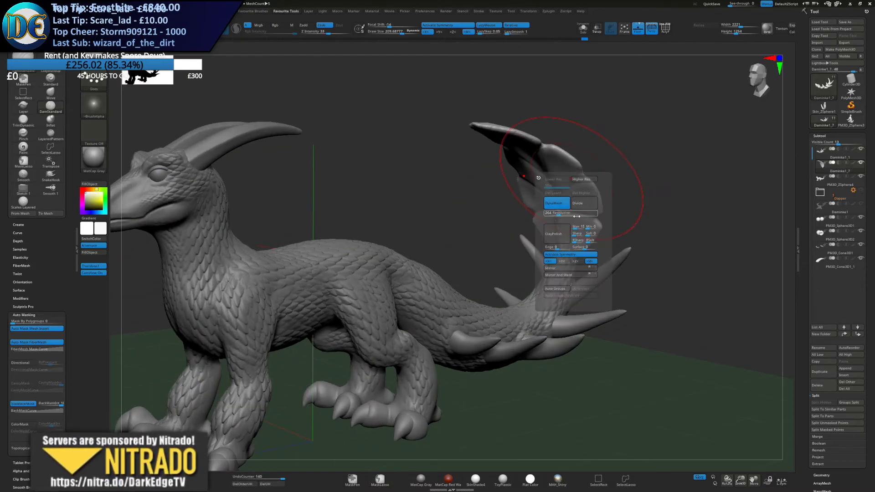
pyautogui.moveTo(545, 269); pyautogui.dragTo(410, 233, button='right')
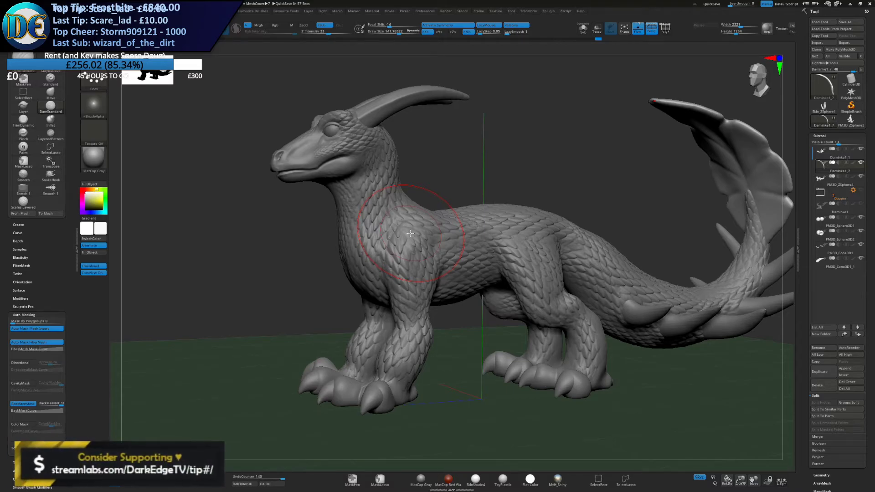
# Save the project and import the alpha images through weave02.psd from the ZBrush Resources folder
pyautogui.hotkey('ctrl', 's')
pyautogui.click(104, 22)
pyautogui.moveTo(270, 262); pyautogui.dragTo(270, 156)
pyautogui.click(218, 175)
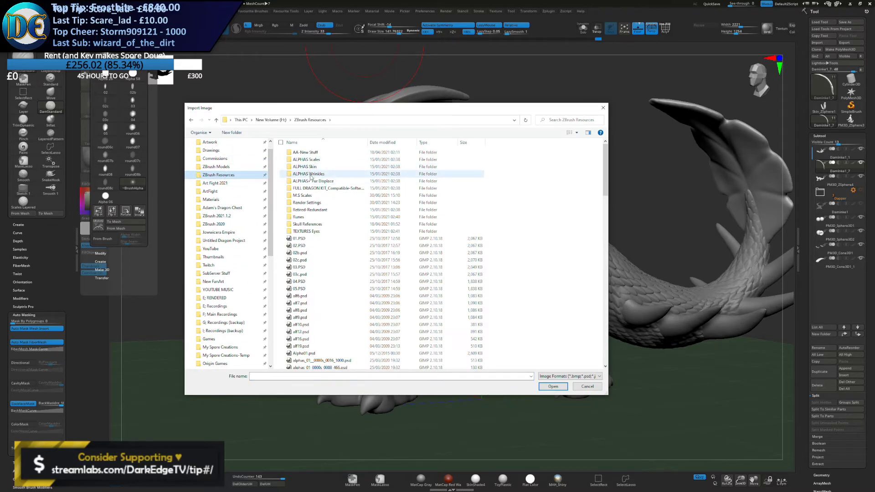
pyautogui.click(333, 242)
pyautogui.moveTo(606, 194); pyautogui.dragTo(597, 363)
pyautogui.keyDown('shift'); pyautogui.click(335, 361); pyautogui.keyUp('shift')
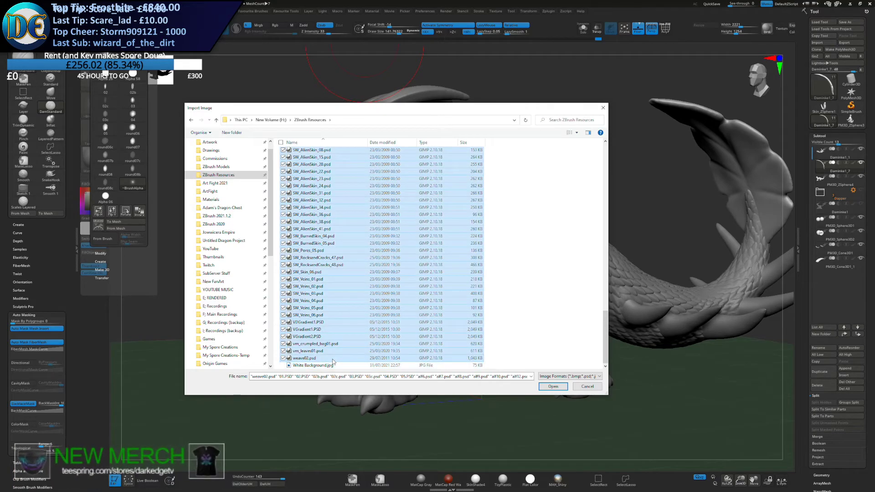
pyautogui.press('Return')
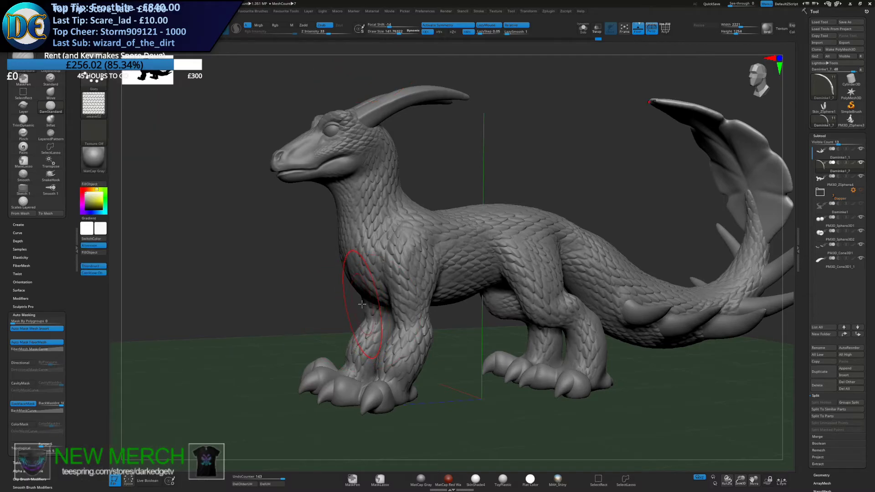
# Choose the Standard brush and assign it a fine scale-pattern alpha for detailing
pyautogui.press('space')
pyautogui.click(294, 282)
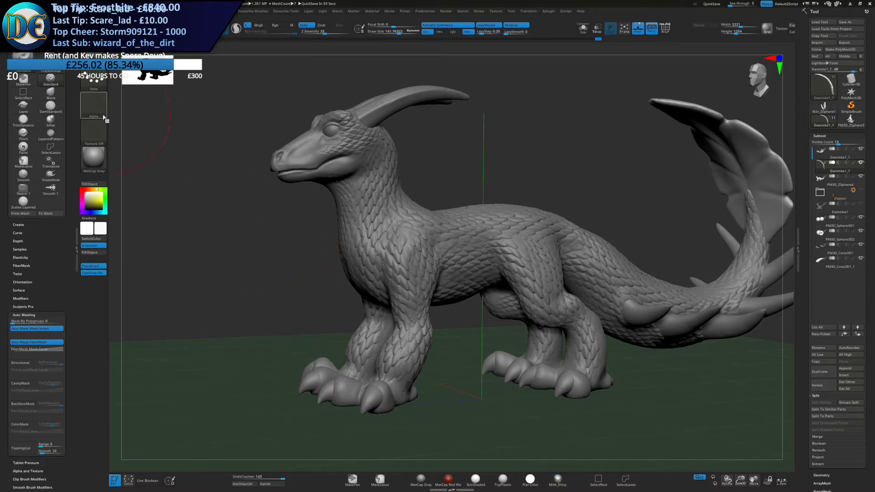
pyautogui.click(94, 105)
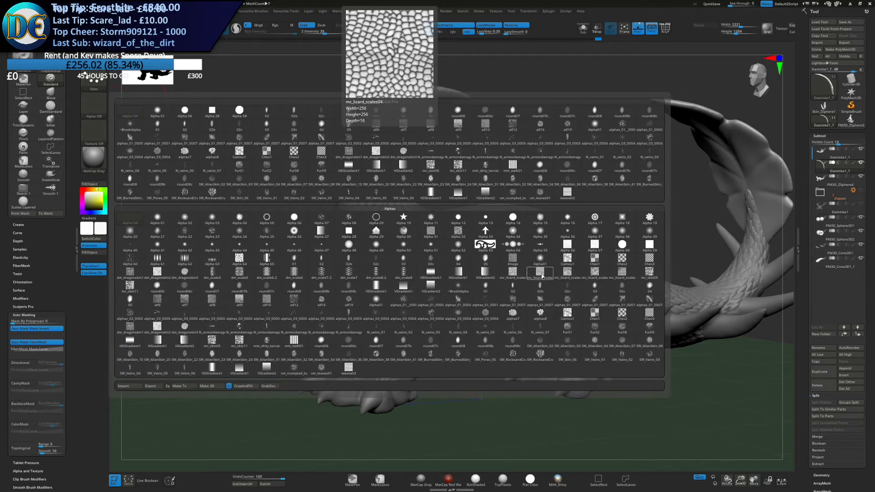
pyautogui.click(619, 275)
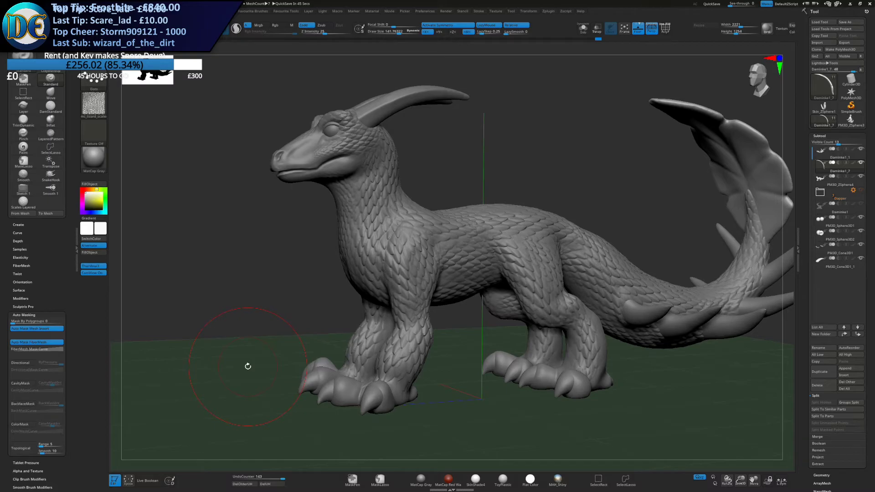
pyautogui.moveTo(480, 267); pyautogui.dragTo(315, 286, button='right')
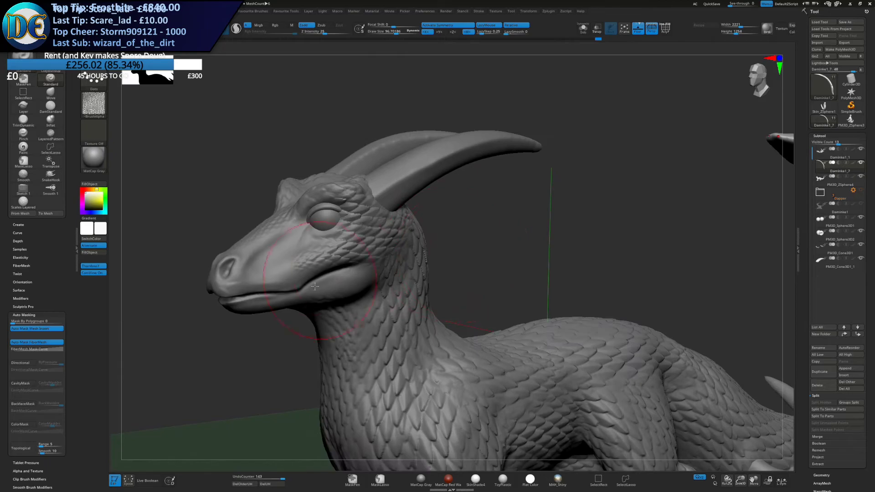
# Make the dragon body the active subtool and try the fine scale alpha on its snout
pyautogui.keyDown('alt'); pyautogui.click(278, 276); pyautogui.keyUp('alt')
pyautogui.press('s')
pyautogui.moveTo(243, 280); pyautogui.dragTo(276, 263)
pyautogui.hotkey('ctrl', 'z')
# Try the fine scale alpha on the snout and cheek at different draw sizes
pyautogui.keyDown('alt'); pyautogui.moveTo(272, 266); pyautogui.dragTo(360, 259, button='right'); pyautogui.keyUp('alt')
pyautogui.press('s')
pyautogui.moveTo(349, 258); pyautogui.dragTo(345, 258)
pyautogui.keyDown('ctrl'); pyautogui.moveTo(345, 258); pyautogui.dragTo(357, 237, button='right'); pyautogui.keyUp('ctrl')
pyautogui.moveTo(358, 237); pyautogui.dragTo(389, 247, button='right')
pyautogui.press('s')
pyautogui.moveTo(390, 245)
pyautogui.mouseDown()
pyautogui.moveTo(404, 219)
pyautogui.moveTo(398, 229)
pyautogui.mouseUp()
pyautogui.hotkey('ctrl', 'z')
pyautogui.hotkey('ctrl', 'z')
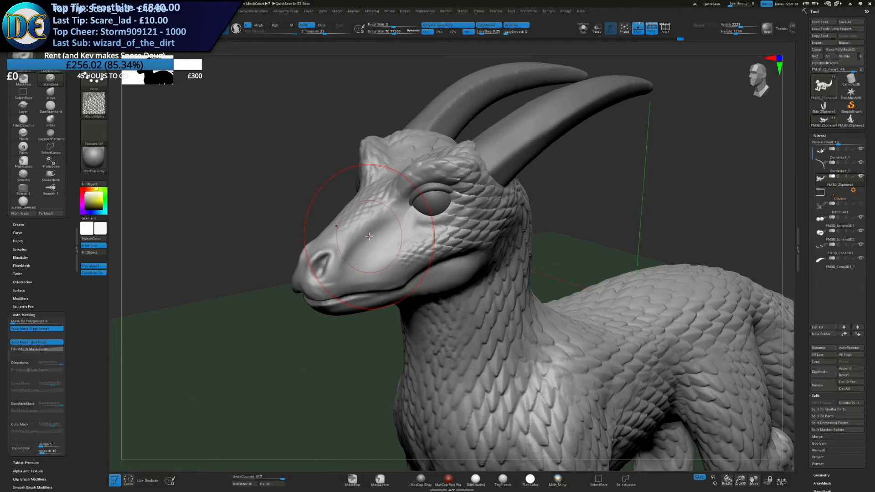
# Try the scale alpha below the eye with the draw size reduced to about 53
pyautogui.moveTo(606, 202); pyautogui.dragTo(506, 209)
pyautogui.press('2')
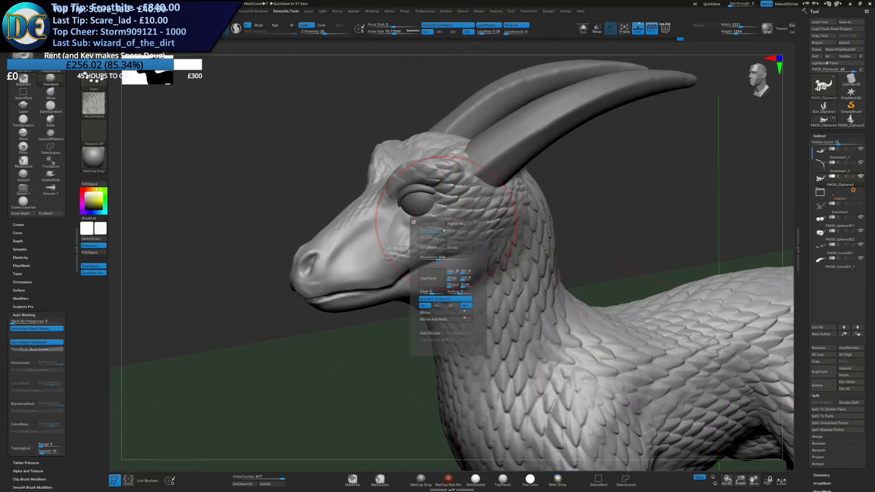
pyautogui.moveTo(592, 200); pyautogui.dragTo(638, 221)
pyautogui.press('s')
pyautogui.moveTo(403, 224); pyautogui.dragTo(397, 219)
pyautogui.hotkey('ctrl', 'z')
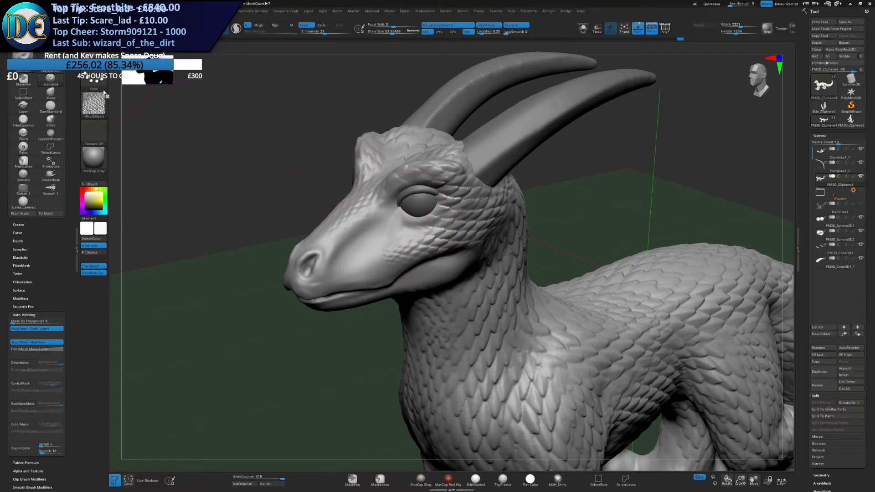
# Browse the loaded alphas and assign a dm_dragonskin scale alpha to the Standard brush
pyautogui.click(94, 104)
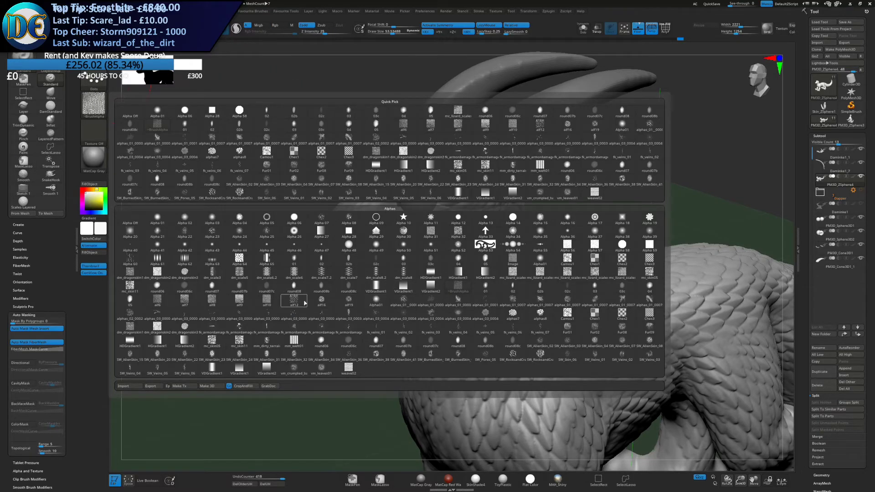
pyautogui.moveTo(318, 306)
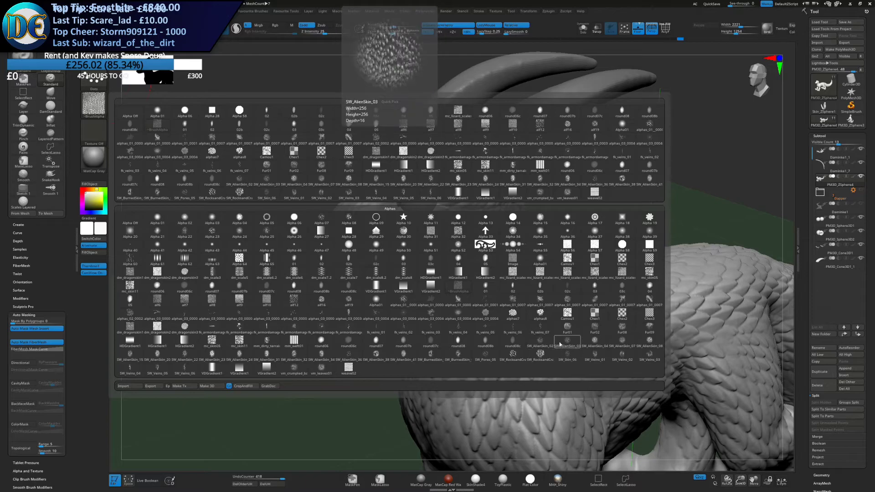
pyautogui.click(539, 342)
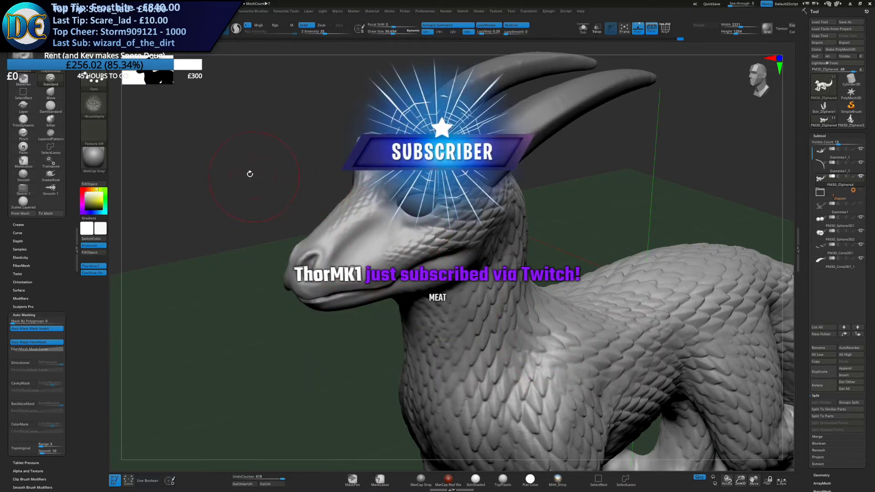
pyautogui.click(94, 104)
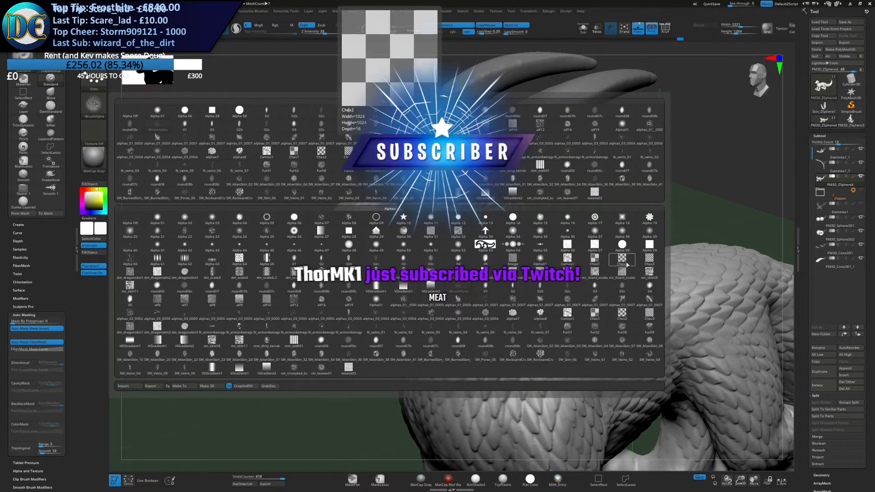
pyautogui.click(239, 272)
pyautogui.click(93, 104)
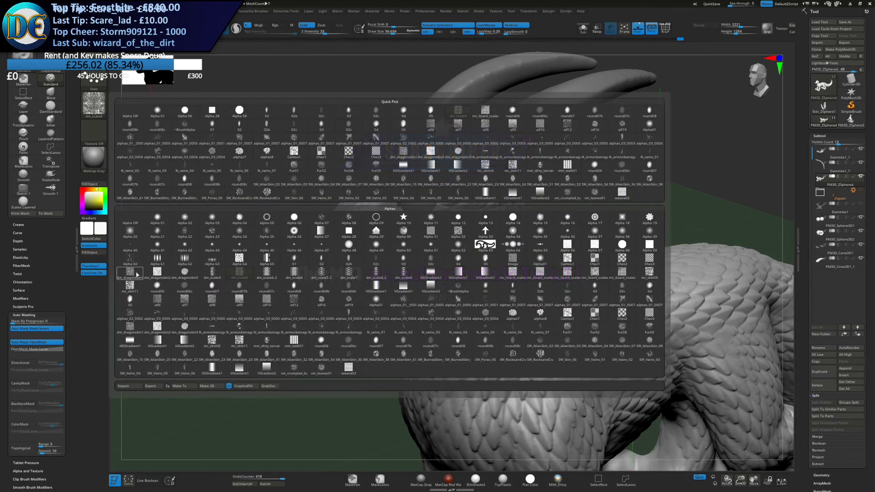
pyautogui.click(136, 273)
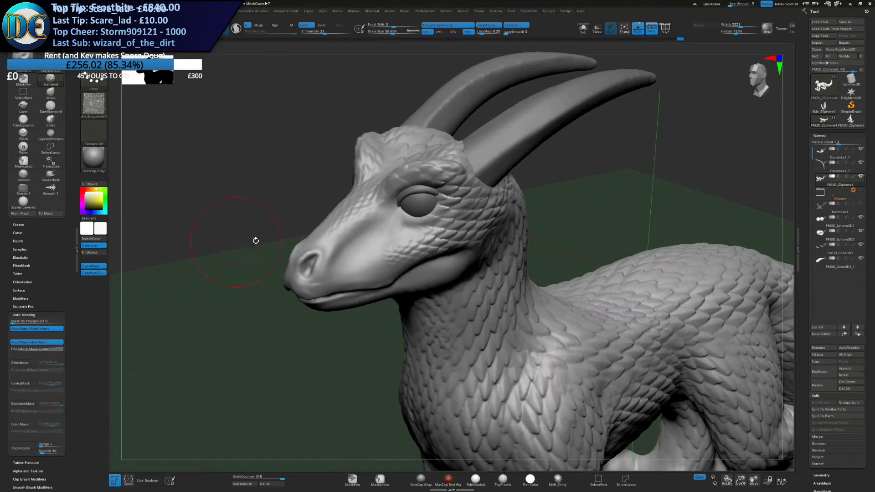
# Try the dragonskin alpha on the cheek in front of the eye at a draw size of about 67
pyautogui.press('s')
pyautogui.click(280, 254)
pyautogui.moveTo(392, 221)
pyautogui.mouseDown()
pyautogui.moveTo(348, 242)
pyautogui.moveTo(372, 258)
pyautogui.moveTo(387, 223)
pyautogui.mouseUp()
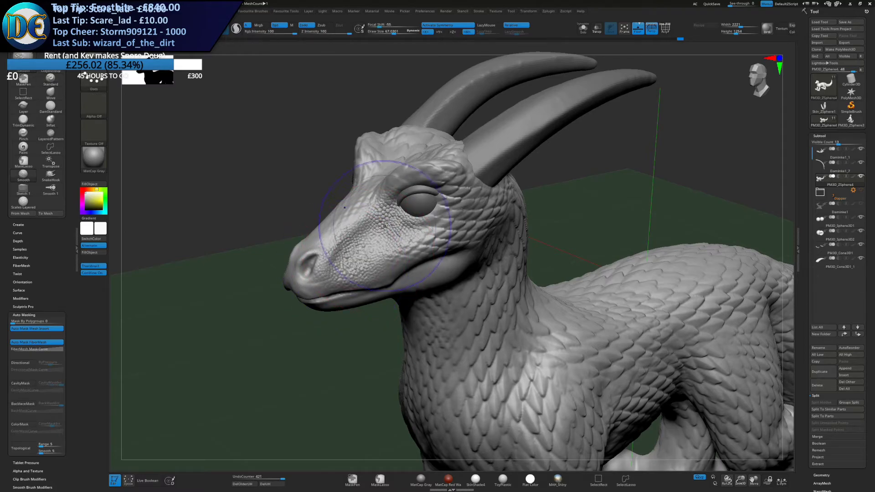
pyautogui.hotkey('ctrl', 'z')
pyautogui.hotkey('ctrl', 'z')
pyautogui.hotkey('ctrl', 'z')
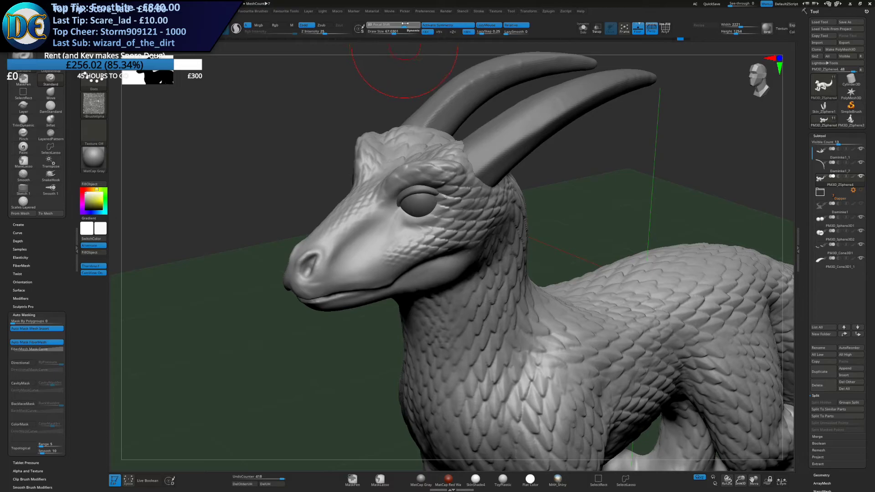
# Set the focal shift to 52 and test the dragonskin alpha on the cheek at a draw size of about 102
pyautogui.moveTo(394, 32); pyautogui.dragTo(406, 25)
pyautogui.press('s')
pyautogui.moveTo(394, 219)
pyautogui.mouseDown()
pyautogui.moveTo(412, 212)
pyautogui.moveTo(391, 218)
pyautogui.moveTo(403, 205)
pyautogui.moveTo(390, 224)
pyautogui.moveTo(368, 230)
pyautogui.mouseUp()
pyautogui.hotkey('ctrl', 'z')
pyautogui.press('s')
pyautogui.hotkey('ctrl', 'z')
pyautogui.press('s')
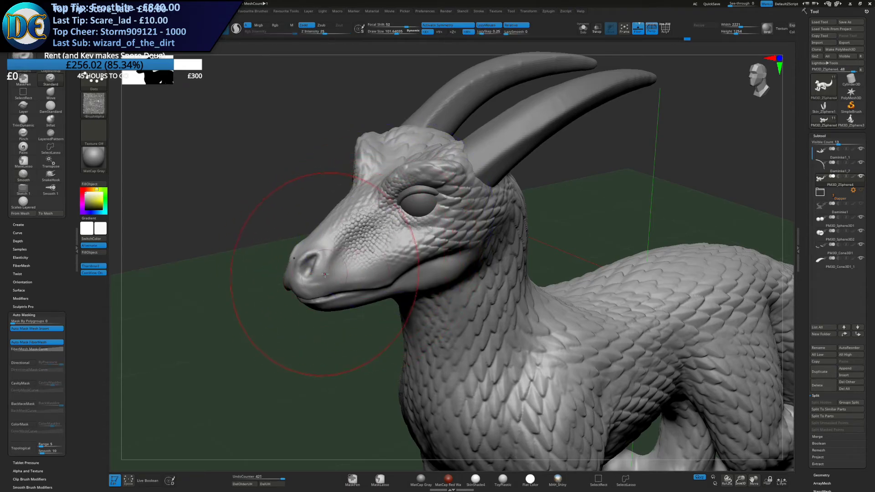
# Stamp fine scales around the nostril and along the side of the snout
pyautogui.moveTo(353, 272); pyautogui.dragTo(325, 270)
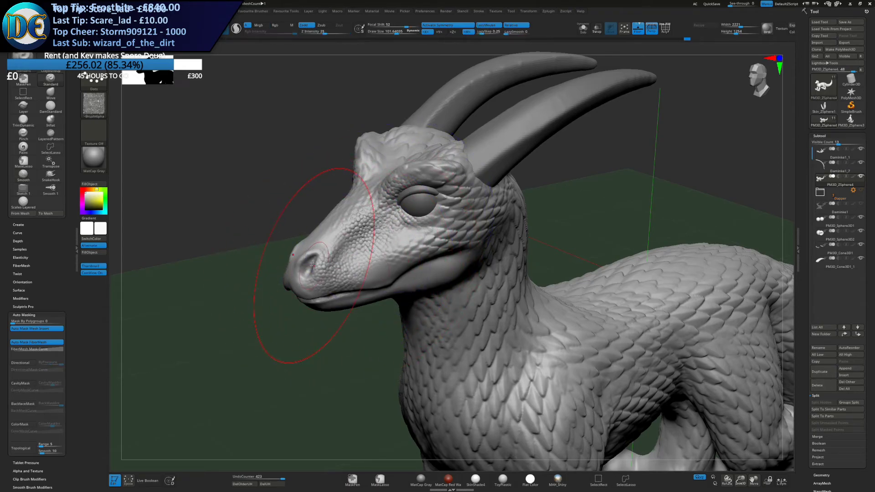
pyautogui.moveTo(315, 266)
pyautogui.mouseDown(button='right')
pyautogui.moveTo(323, 276)
pyautogui.moveTo(412, 293)
pyautogui.mouseUp(button='right')
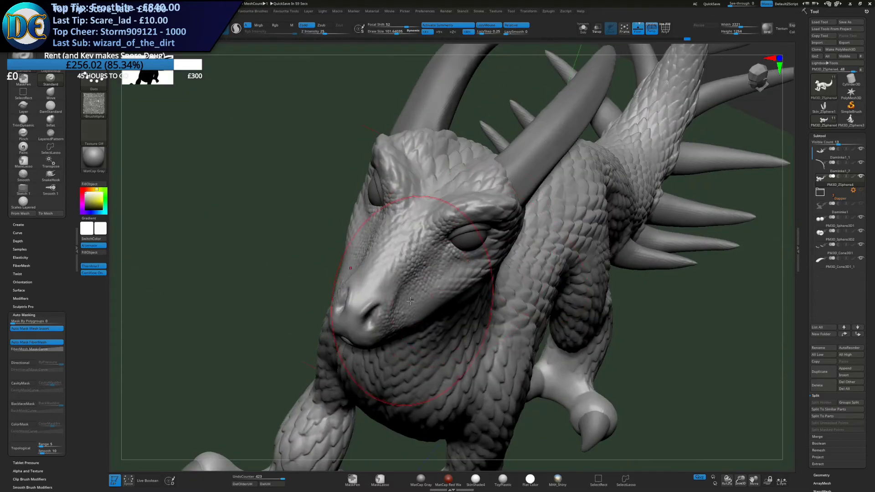
pyautogui.moveTo(386, 300); pyautogui.dragTo(385, 296)
pyautogui.hotkey('ctrl', 'z')
pyautogui.hotkey('ctrl', 'z')
pyautogui.hotkey('ctrl', 'z')
pyautogui.hotkey('ctrl', 'z')
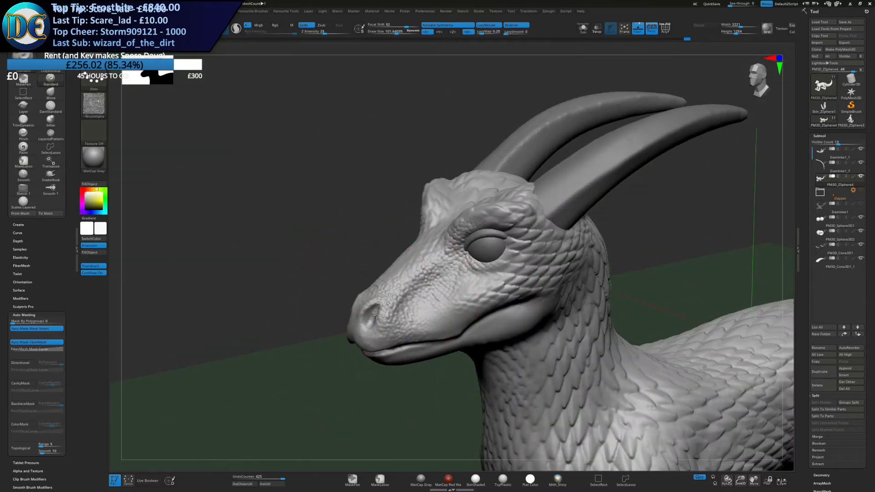
pyautogui.hotkey('ctrl', 'z')
pyautogui.moveTo(426, 258)
pyautogui.mouseDown()
pyautogui.moveTo(450, 263)
pyautogui.moveTo(458, 292)
pyautogui.moveTo(442, 285)
pyautogui.moveTo(469, 255)
pyautogui.mouseUp()
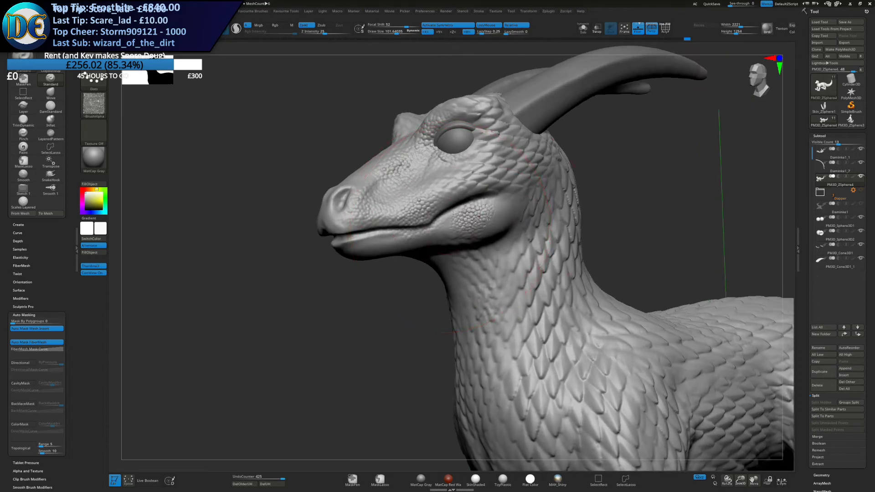
# Extend the fine scales along the upper lip, the cheek and the corner of the jaw
pyautogui.moveTo(485, 241); pyautogui.dragTo(463, 241, button='right')
pyautogui.moveTo(453, 190)
pyautogui.mouseDown()
pyautogui.moveTo(510, 221)
pyautogui.moveTo(465, 228)
pyautogui.mouseUp()
pyautogui.moveTo(374, 237)
pyautogui.mouseDown(button='right')
pyautogui.moveTo(407, 234)
pyautogui.moveTo(405, 213)
pyautogui.mouseUp(button='right')
pyautogui.moveTo(355, 248)
pyautogui.mouseDown()
pyautogui.moveTo(344, 242)
pyautogui.moveTo(378, 241)
pyautogui.mouseUp()
pyautogui.moveTo(383, 246)
pyautogui.mouseDown(button='right')
pyautogui.moveTo(357, 249)
pyautogui.moveTo(360, 264)
pyautogui.moveTo(419, 234)
pyautogui.mouseUp(button='right')
pyautogui.hotkey('ctrl', 'z')
pyautogui.press('s')
pyautogui.moveTo(420, 233); pyautogui.dragTo(413, 234)
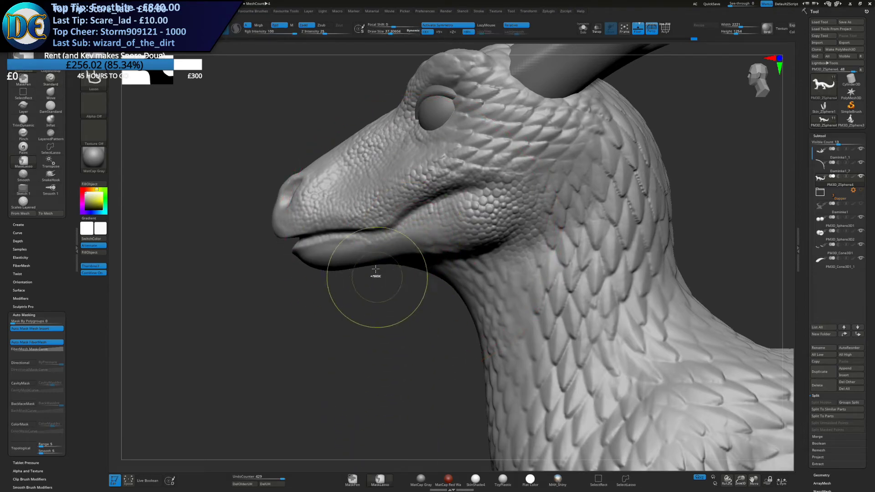
# Lasso-mask the lower jaw and throat, and invert the mask so only that area can be sculpted
pyautogui.moveTo(381, 288)
pyautogui.keyDown('ctrl'); pyautogui.mouseDown()
pyautogui.moveTo(268, 263)
pyautogui.moveTo(303, 235)
pyautogui.moveTo(390, 226)
pyautogui.moveTo(463, 183)
pyautogui.moveTo(307, 359)
pyautogui.moveTo(360, 321)
pyautogui.moveTo(387, 285)
pyautogui.mouseUp(); pyautogui.keyUp('ctrl')
pyautogui.keyDown('ctrl'); pyautogui.click(370, 312); pyautogui.keyUp('ctrl')
pyautogui.press('s')
pyautogui.click(340, 268)
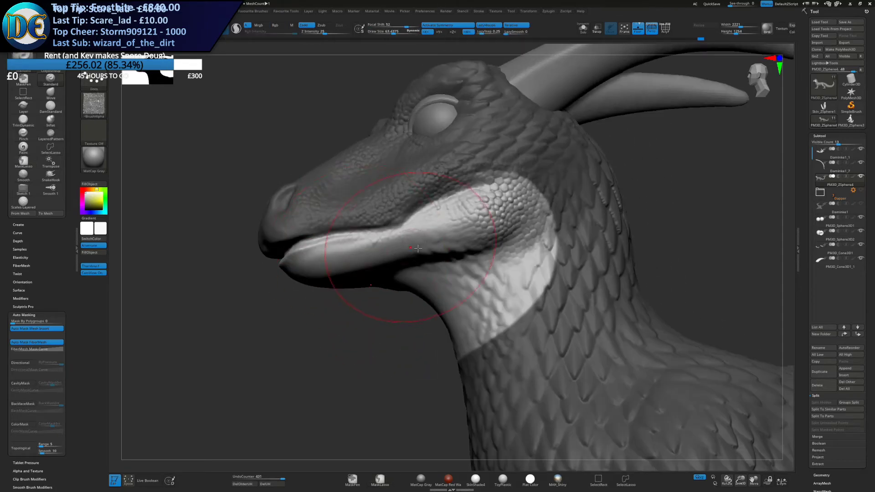
# Stamp fine scales along the lower jaw and its underside at a draw size of about 92
pyautogui.moveTo(447, 232)
pyautogui.mouseDown()
pyautogui.moveTo(455, 227)
pyautogui.moveTo(313, 259)
pyautogui.mouseUp()
pyautogui.hotkey('ctrl', 'z')
pyautogui.press('s')
pyautogui.click(430, 241)
pyautogui.hotkey('ctrl', 'z')
pyautogui.press('s')
pyautogui.moveTo(288, 325)
pyautogui.mouseDown()
pyautogui.moveTo(310, 255)
pyautogui.moveTo(290, 314)
pyautogui.mouseUp()
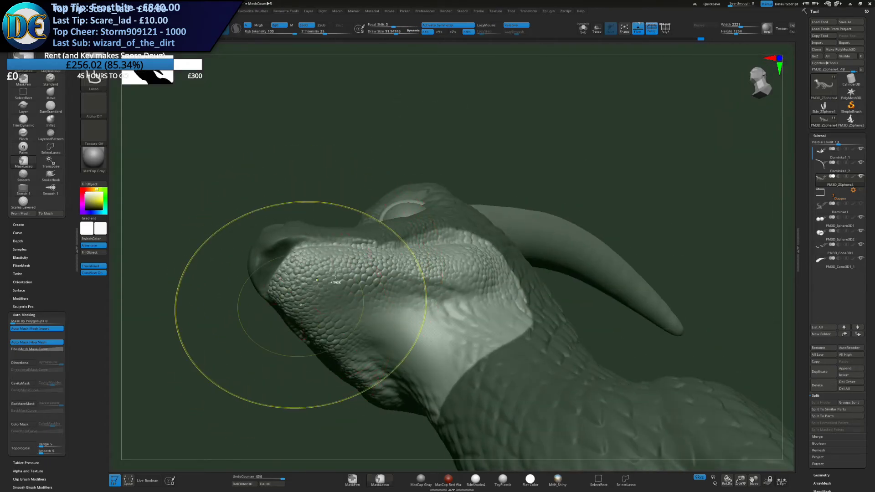
pyautogui.hotkey('ctrl', 'z')
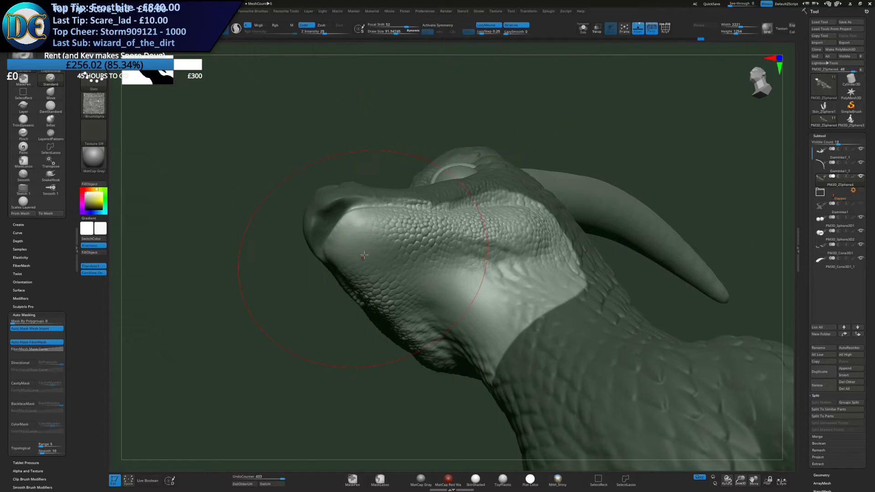
# Stamp scales on the chin without symmetry, and reactivate symmetry to continue over the throat
pyautogui.moveTo(355, 241); pyautogui.dragTo(345, 235)
pyautogui.click(441, 26)
pyautogui.moveTo(319, 335); pyautogui.dragTo(358, 330)
pyautogui.moveTo(457, 277); pyautogui.dragTo(493, 274)
pyautogui.moveTo(347, 328)
pyautogui.mouseDown()
pyautogui.moveTo(355, 410)
pyautogui.moveTo(366, 321)
pyautogui.mouseUp()
pyautogui.press('shift')
pyautogui.hotkey('ctrl', 'z')
pyautogui.hotkey('ctrl', 'z')
pyautogui.moveTo(501, 305); pyautogui.dragTo(492, 287)
pyautogui.press('shift')
# Invert the mask to protect the lower jaw and stamp fine scales along the upper lip and snout
pyautogui.keyDown('ctrl'); pyautogui.click(327, 312); pyautogui.keyUp('ctrl')
pyautogui.moveTo(305, 256); pyautogui.dragTo(348, 306)
pyautogui.moveTo(362, 233)
pyautogui.mouseDown()
pyautogui.moveTo(378, 247)
pyautogui.moveTo(360, 233)
pyautogui.mouseUp()
pyautogui.keyDown('shift'); pyautogui.moveTo(392, 200); pyautogui.dragTo(382, 219, button='right'); pyautogui.keyUp('shift')
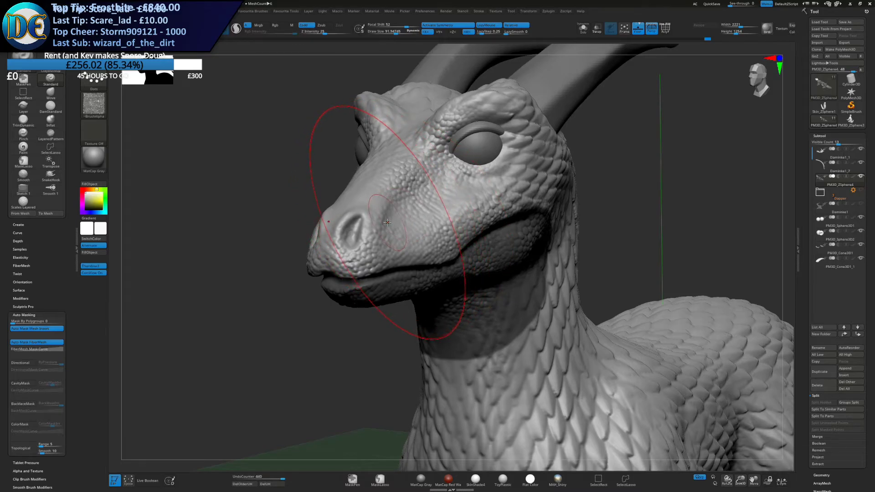
pyautogui.moveTo(384, 215); pyautogui.dragTo(382, 246, button='right')
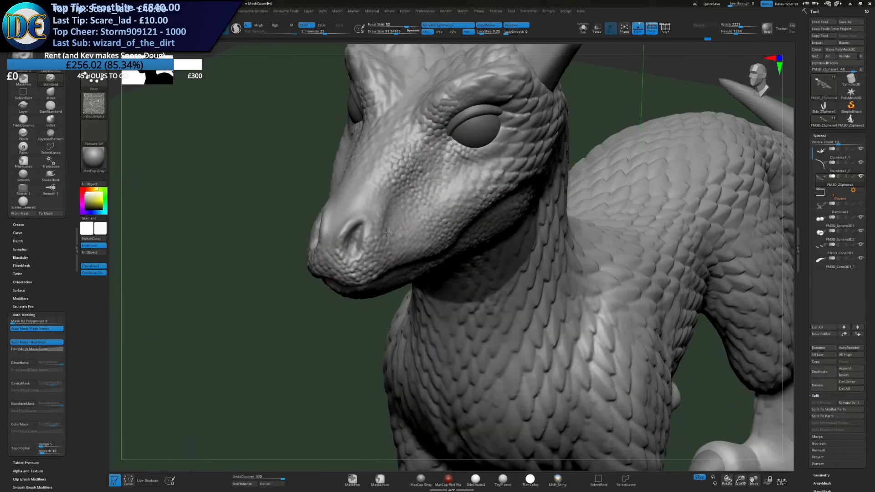
# Turn symmetry off to stamp scales over the bridge of the nose at a draw size of about 74, and reactivate symmetry
pyautogui.press('[')
pyautogui.click(437, 26)
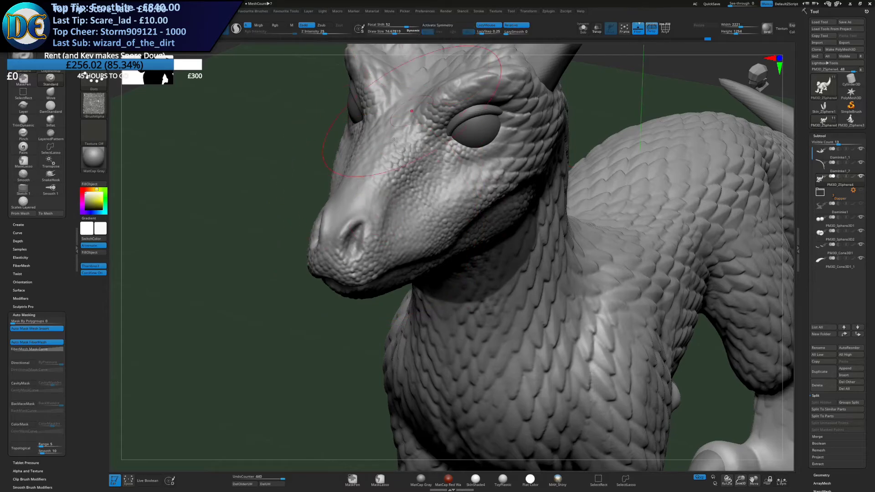
pyautogui.moveTo(269, 205); pyautogui.dragTo(292, 262, button='right')
pyautogui.moveTo(341, 215)
pyautogui.mouseDown()
pyautogui.moveTo(377, 141)
pyautogui.moveTo(355, 209)
pyautogui.moveTo(357, 196)
pyautogui.mouseUp()
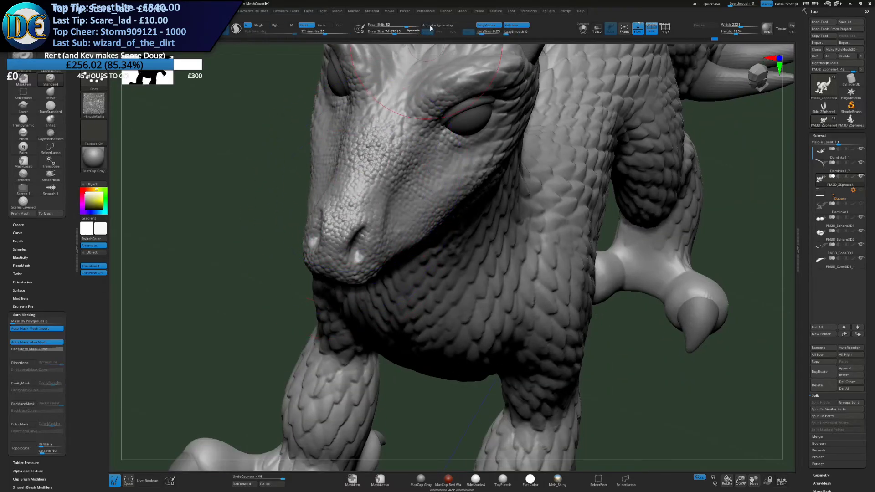
pyautogui.click(438, 26)
# Undo the fine scale stamping and the masking on the dragon's head
pyautogui.keyDown('ctrl'); pyautogui.moveTo(307, 322); pyautogui.dragTo(298, 296, button='right'); pyautogui.keyUp('ctrl')
pyautogui.moveTo(298, 297)
pyautogui.mouseDown(button='right')
pyautogui.moveTo(283, 260)
pyautogui.moveTo(267, 264)
pyautogui.moveTo(309, 243)
pyautogui.mouseUp(button='right')
pyautogui.moveTo(310, 244)
pyautogui.mouseDown(button='right')
pyautogui.moveTo(330, 231)
pyautogui.moveTo(321, 243)
pyautogui.mouseUp(button='right')
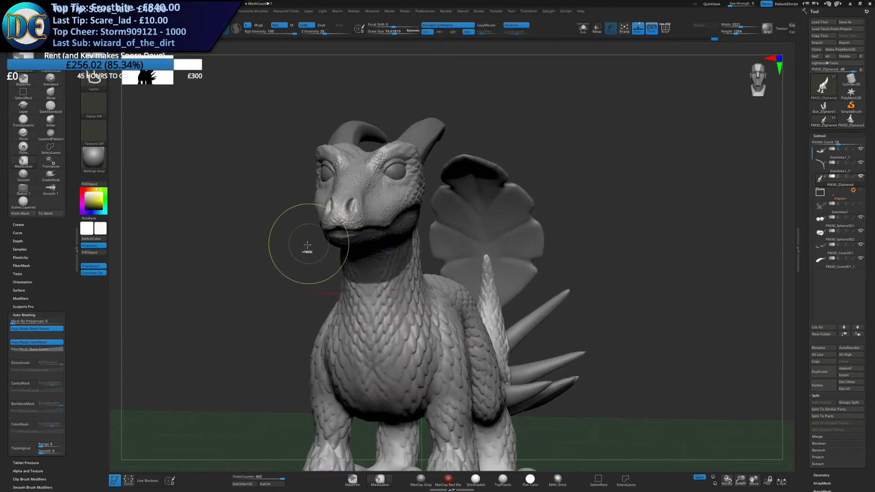
pyautogui.hotkey('ctrl', 'z')
pyautogui.hotkey('ctrl', 'z')
pyautogui.hotkey('ctrl', 'z')
pyautogui.hotkey('ctrl', 'z')
pyautogui.hotkey('ctrl', 'z')
pyautogui.hotkey('ctrl', 'z')
pyautogui.hotkey('ctrl', 'z')
pyautogui.hotkey('ctrl', 'z')
pyautogui.hotkey('ctrl', 'z')
pyautogui.hotkey('ctrl', 'z')
pyautogui.hotkey('ctrl', 'z')
pyautogui.hotkey('ctrl', 'z')
pyautogui.hotkey('ctrl', 'z')
pyautogui.hotkey('ctrl', 'z')
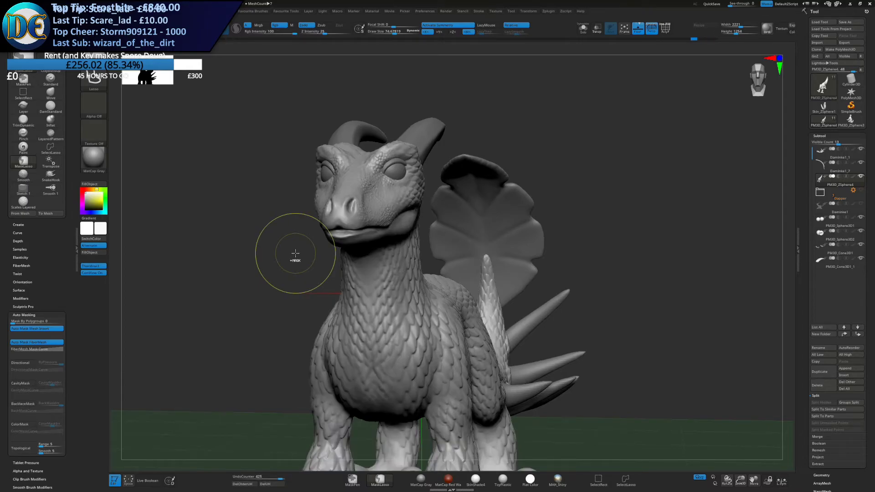
pyautogui.hotkey('ctrl', 'z')
pyautogui.hotkey('ctrl', 'z')
pyautogui.hotkey('ctrl', 'z')
pyautogui.hotkey('ctrl', 'z')
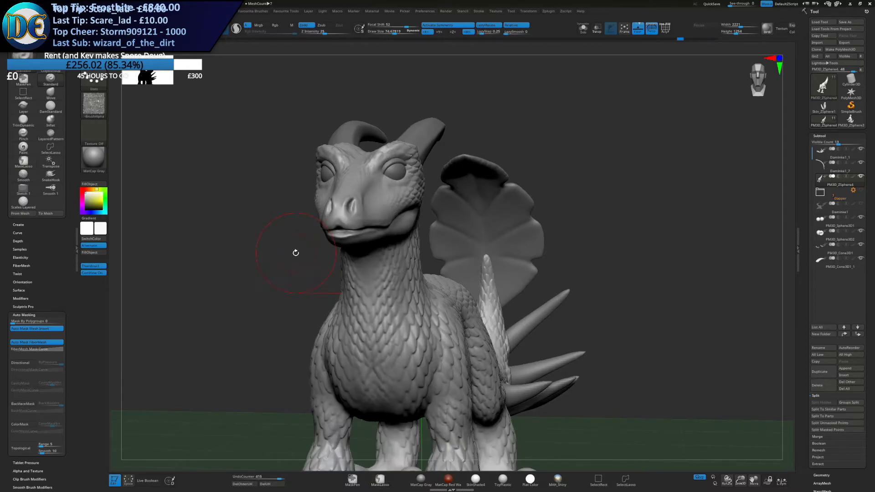
pyautogui.hotkey('ctrl', 'shift', 'z')
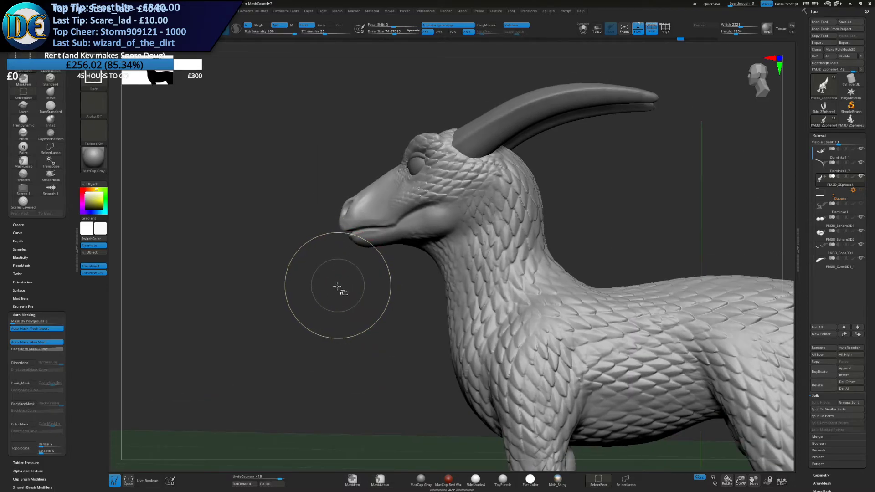
# Lasso-mask the lower jaw and upper throat from the side, following the mouth line
pyautogui.moveTo(330, 289)
pyautogui.mouseDown()
pyautogui.moveTo(351, 269)
pyautogui.moveTo(351, 285)
pyautogui.moveTo(381, 255)
pyautogui.mouseUp()
pyautogui.press('s')
pyautogui.click(348, 262)
pyautogui.press('s')
pyautogui.click(376, 256)
pyautogui.moveTo(310, 235)
pyautogui.keyDown('ctrl'); pyautogui.mouseDown()
pyautogui.moveTo(305, 321)
pyautogui.moveTo(556, 187)
pyautogui.moveTo(484, 185)
pyautogui.moveTo(444, 195)
pyautogui.moveTo(411, 222)
pyautogui.mouseUp(); pyautogui.keyUp('ctrl')
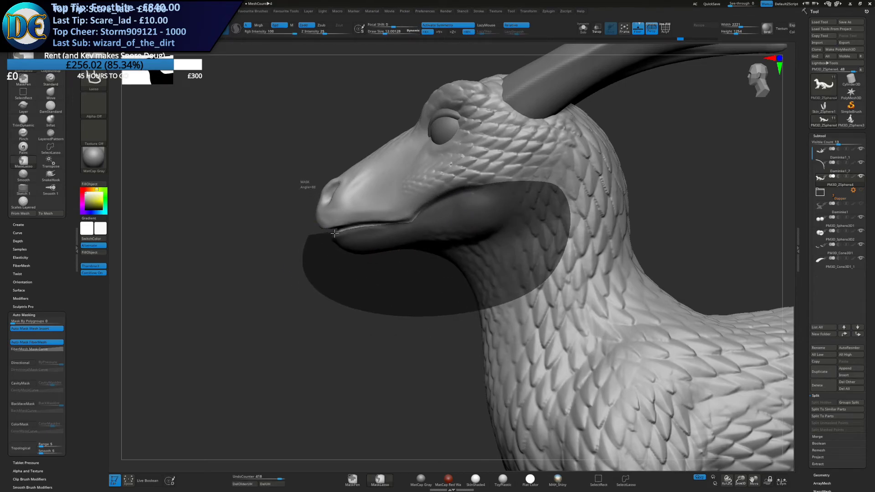
pyautogui.keyDown('ctrl'); pyautogui.moveTo(336, 232); pyautogui.dragTo(338, 239); pyautogui.keyUp('ctrl')
pyautogui.click(314, 260)
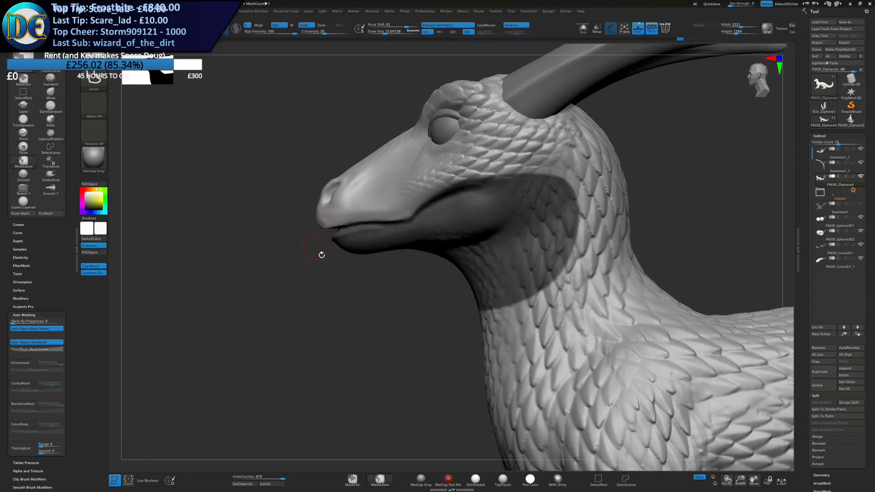
# Set the Standard brush's draw size to about 83
pyautogui.press('space')
pyautogui.click(344, 272)
pyautogui.press('s')
pyautogui.click(286, 201)
pyautogui.moveTo(285, 201); pyautogui.dragTo(288, 201)
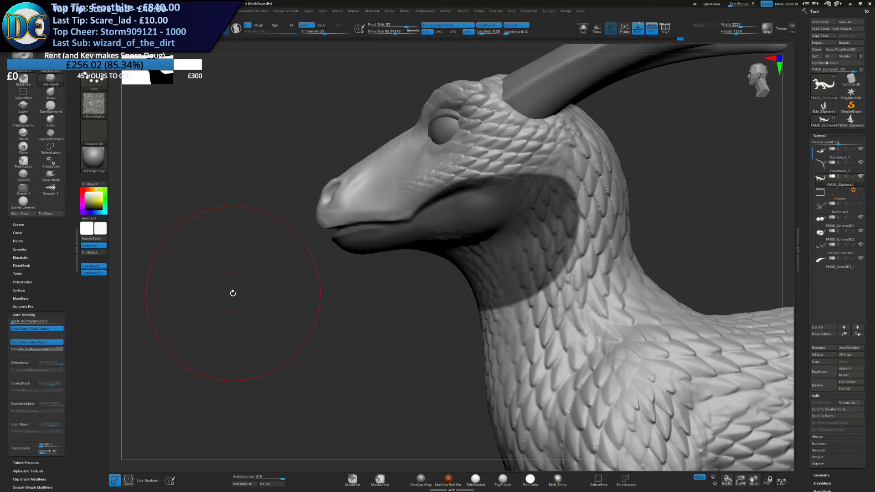
# Import a reptile scale alpha from the ALPHAS Scales folder in ZBrush Resources for the Standard brush
pyautogui.keyDown('alt'); pyautogui.moveTo(371, 302); pyautogui.dragTo(377, 277); pyautogui.keyUp('alt')
pyautogui.keyDown('alt'); pyautogui.moveTo(314, 255); pyautogui.dragTo(273, 273); pyautogui.keyUp('alt')
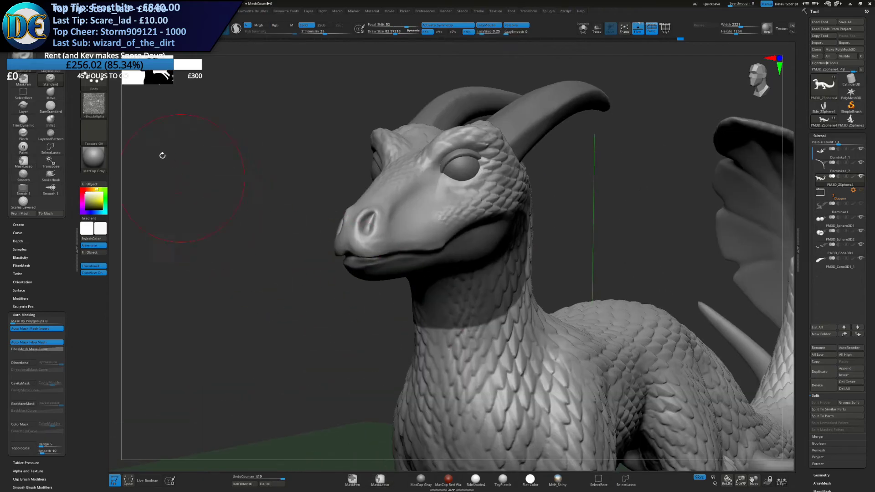
pyautogui.click(104, 113)
pyautogui.click(121, 11)
pyautogui.click(104, 21)
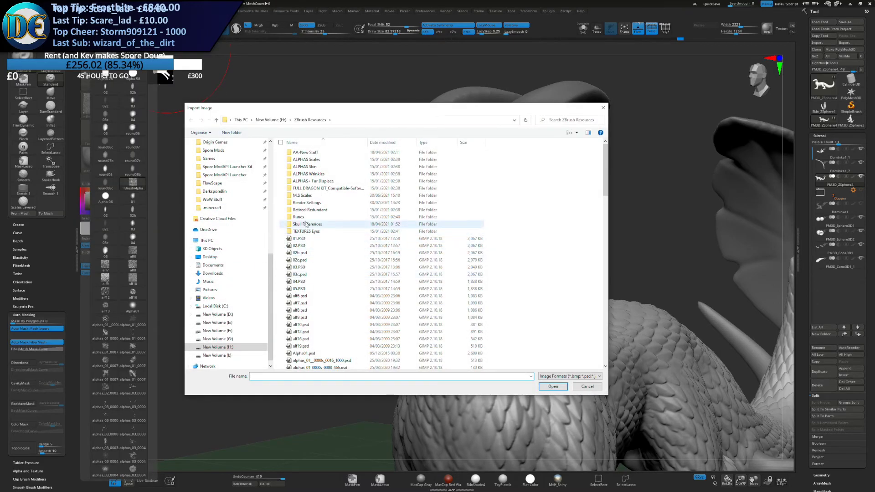
pyautogui.doubleClick(314, 159)
pyautogui.click(322, 188)
pyautogui.doubleClick(322, 188)
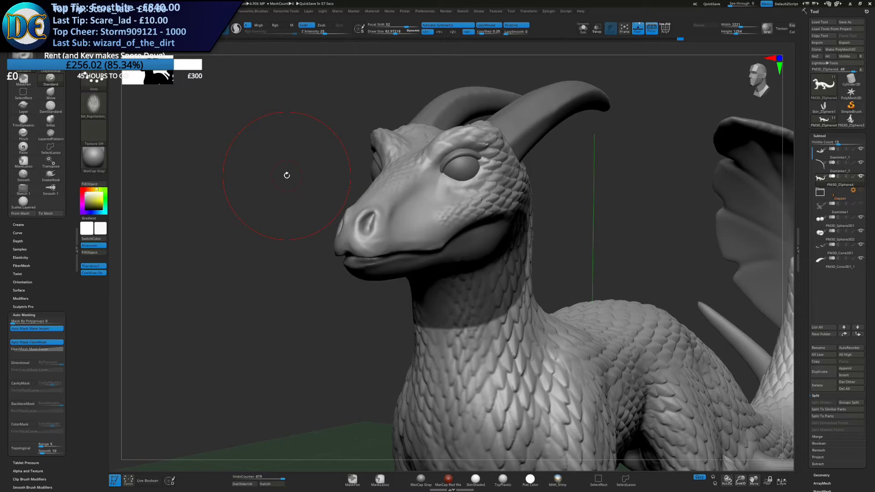
pyautogui.press('space')
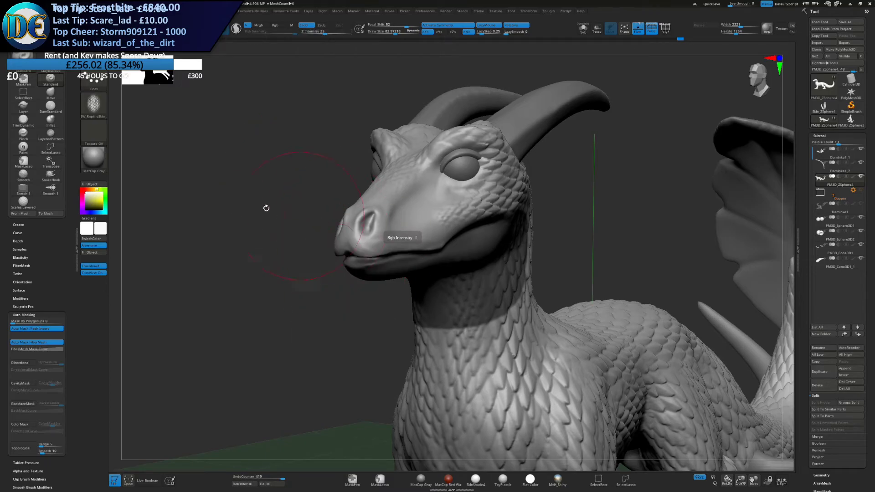
# Choose the "load n scales" alpha for the Standard brush
pyautogui.click(93, 105)
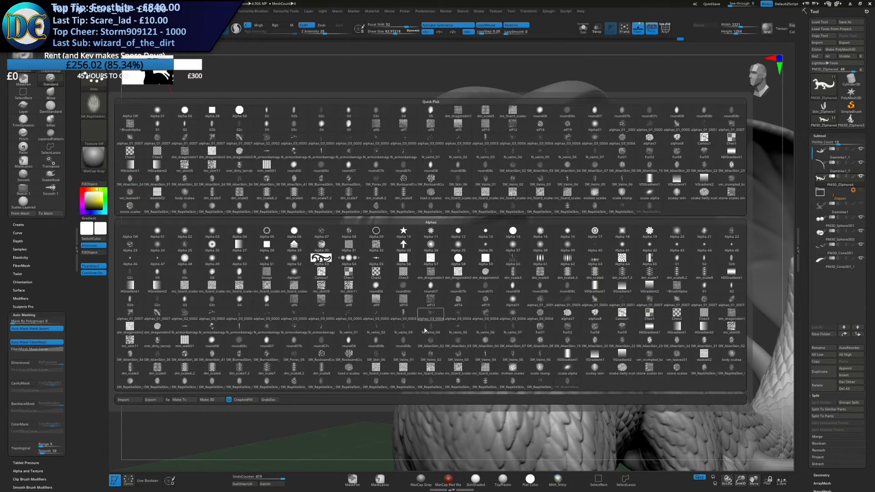
pyautogui.click(354, 370)
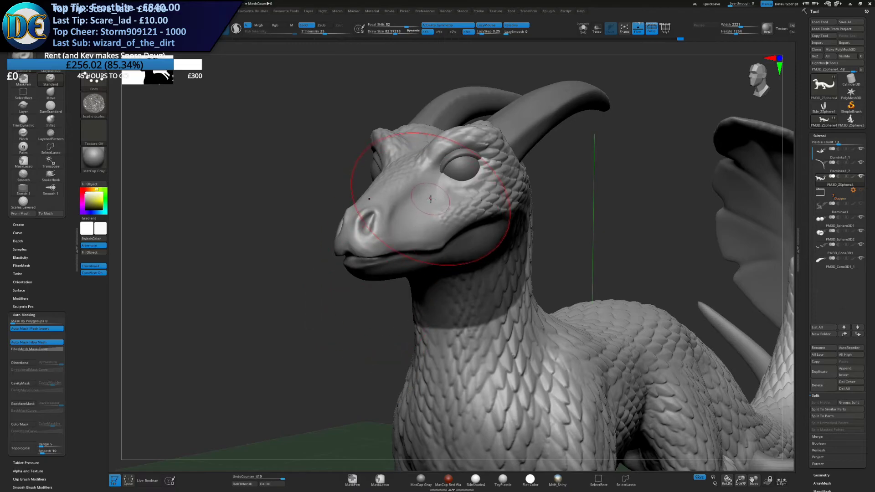
# Stamp fine round scales over the snout, cheek and upper lip above the masked jaw
pyautogui.moveTo(432, 196); pyautogui.dragTo(432, 188, button='right')
pyautogui.moveTo(432, 188); pyautogui.dragTo(447, 173)
pyautogui.moveTo(405, 231); pyautogui.dragTo(421, 216)
pyautogui.moveTo(443, 235); pyautogui.dragTo(432, 241, button='right')
pyautogui.hotkey('ctrl', 'z')
pyautogui.moveTo(412, 234); pyautogui.dragTo(406, 205)
pyautogui.moveTo(389, 246); pyautogui.dragTo(380, 256)
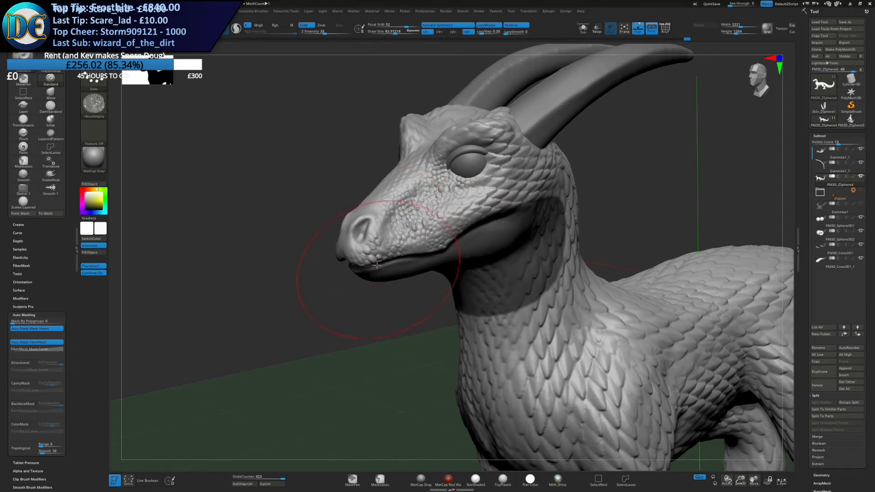
pyautogui.moveTo(379, 257); pyautogui.dragTo(385, 243, button='right')
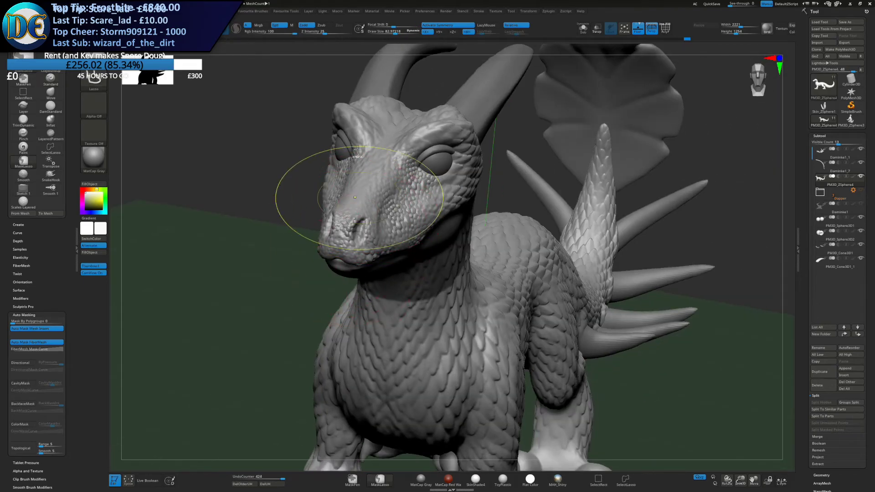
# Turn symmetry off and stamp scales down the centre of the snout and over the nose
pyautogui.click(428, 25)
pyautogui.moveTo(351, 182); pyautogui.dragTo(369, 228, button='right')
pyautogui.moveTo(357, 246); pyautogui.dragTo(349, 222)
pyautogui.moveTo(350, 173); pyautogui.dragTo(354, 196, button='right')
pyautogui.moveTo(355, 196); pyautogui.dragTo(359, 176)
pyautogui.moveTo(359, 175); pyautogui.dragTo(310, 148, button='right')
# Turn symmetry back on, invert the mask to stamp scales along the lower jaw, and clear the mask
pyautogui.click(436, 26)
pyautogui.moveTo(291, 256); pyautogui.dragTo(262, 250, button='right')
pyautogui.keyDown('ctrl'); pyautogui.click(277, 260); pyautogui.keyUp('ctrl')
pyautogui.moveTo(397, 260)
pyautogui.mouseDown()
pyautogui.moveTo(492, 201)
pyautogui.moveTo(497, 219)
pyautogui.mouseUp()
pyautogui.moveTo(437, 274); pyautogui.dragTo(412, 293, button='right')
pyautogui.keyDown('ctrl'); pyautogui.moveTo(412, 293); pyautogui.dragTo(424, 304); pyautogui.keyUp('ctrl')
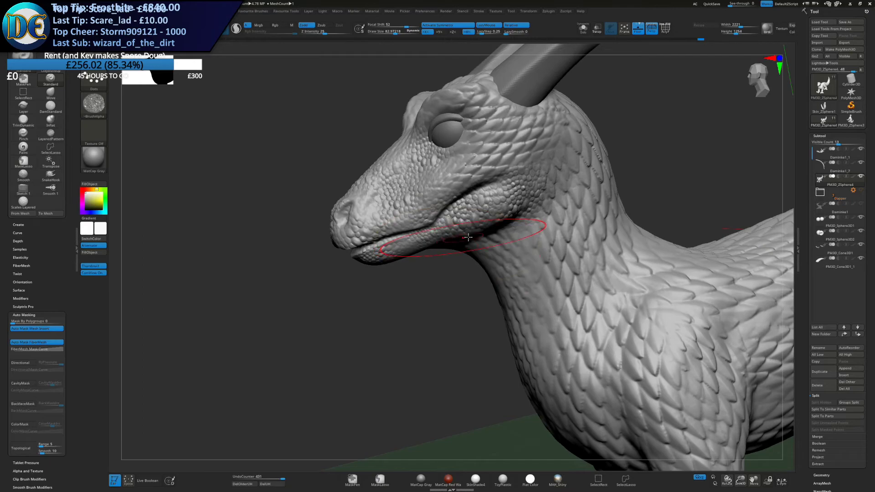
# Smooth the scale transitions around the jaw and snout, and stamp more scales under the lower jaw
pyautogui.moveTo(462, 240); pyautogui.dragTo(494, 237, button='right')
pyautogui.keyDown('shift'); pyautogui.moveTo(501, 208); pyautogui.dragTo(463, 225); pyautogui.keyUp('shift')
pyautogui.moveTo(462, 225); pyautogui.dragTo(484, 228, button='right')
pyautogui.moveTo(391, 228)
pyautogui.keyDown('shift'); pyautogui.mouseDown()
pyautogui.moveTo(401, 157)
pyautogui.moveTo(385, 182)
pyautogui.mouseUp(); pyautogui.keyUp('shift')
pyautogui.moveTo(319, 182)
pyautogui.mouseDown(button='right')
pyautogui.moveTo(392, 176)
pyautogui.moveTo(412, 227)
pyautogui.mouseUp(button='right')
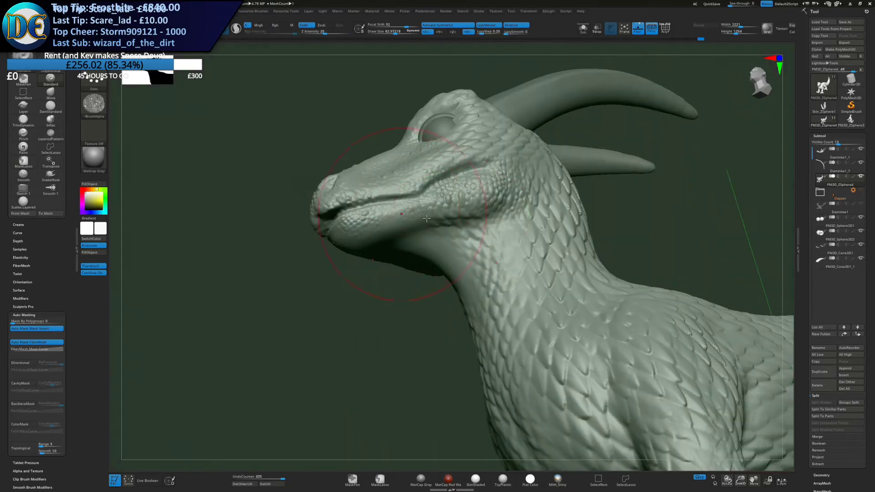
pyautogui.moveTo(424, 226); pyautogui.dragTo(438, 244)
# Replace the last throat stroke with scales stamped down the centre of the throat without symmetry, and re-enable symmetry
pyautogui.moveTo(439, 244)
pyautogui.mouseDown(button='right')
pyautogui.moveTo(437, 226)
pyautogui.moveTo(430, 233)
pyautogui.moveTo(462, 267)
pyautogui.moveTo(437, 171)
pyautogui.mouseUp(button='right')
pyautogui.moveTo(449, 258); pyautogui.dragTo(457, 41, button='right')
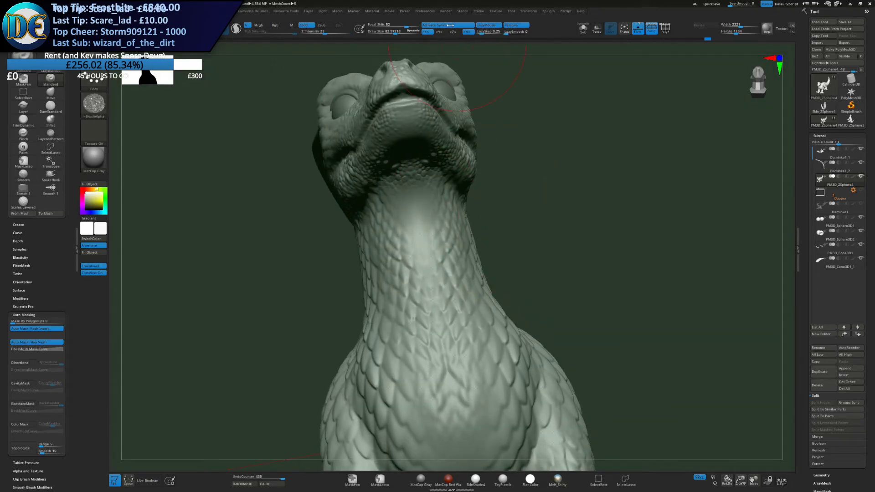
pyautogui.hotkey('ctrl', 'z')
pyautogui.press('x')
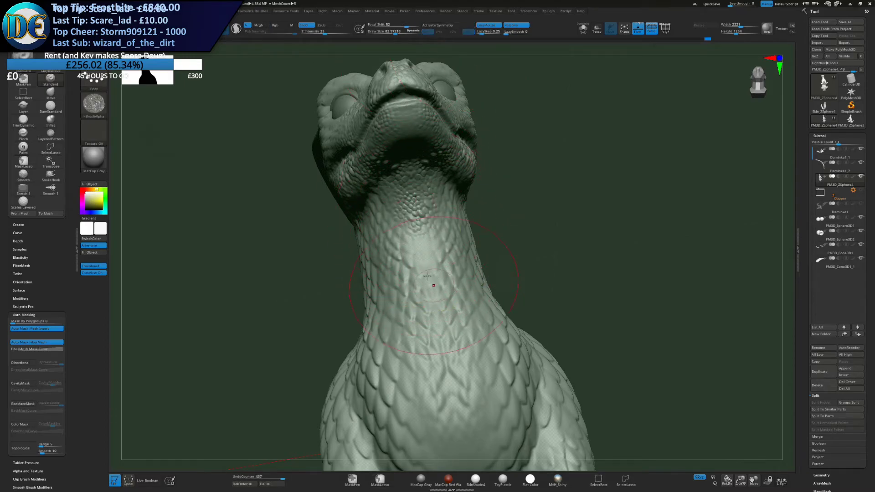
pyautogui.moveTo(430, 288)
pyautogui.mouseDown()
pyautogui.moveTo(430, 303)
pyautogui.moveTo(438, 201)
pyautogui.mouseUp()
pyautogui.press('x')
# Stamp small round scales around the elbow creases at the tops of the front legs
pyautogui.moveTo(439, 184)
pyautogui.mouseDown(button='right')
pyautogui.moveTo(431, 273)
pyautogui.moveTo(399, 246)
pyautogui.moveTo(457, 218)
pyautogui.moveTo(393, 254)
pyautogui.moveTo(434, 212)
pyautogui.moveTo(381, 233)
pyautogui.mouseUp(button='right')
pyautogui.moveTo(374, 182)
pyautogui.keyDown('ctrl'); pyautogui.mouseDown(button='right')
pyautogui.moveTo(376, 246)
pyautogui.moveTo(362, 201)
pyautogui.moveTo(363, 253)
pyautogui.moveTo(413, 240)
pyautogui.mouseUp(button='right'); pyautogui.keyUp('ctrl')
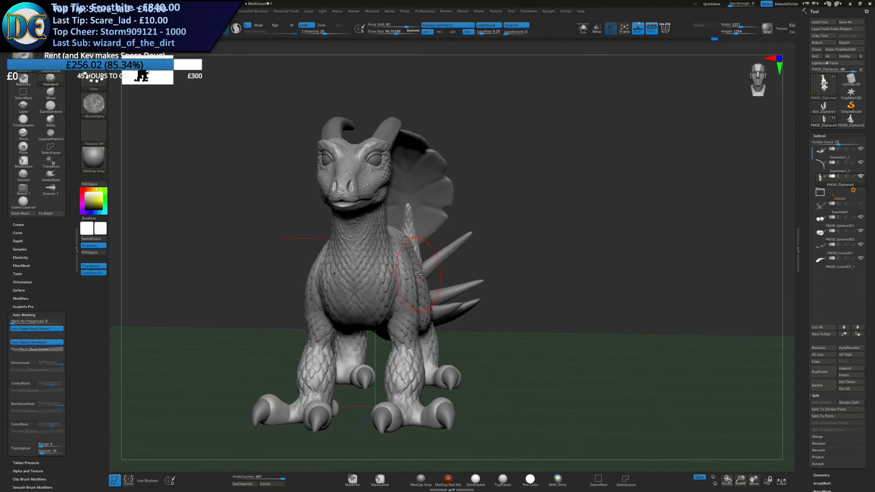
pyautogui.moveTo(409, 283); pyautogui.dragTo(386, 275, button='right')
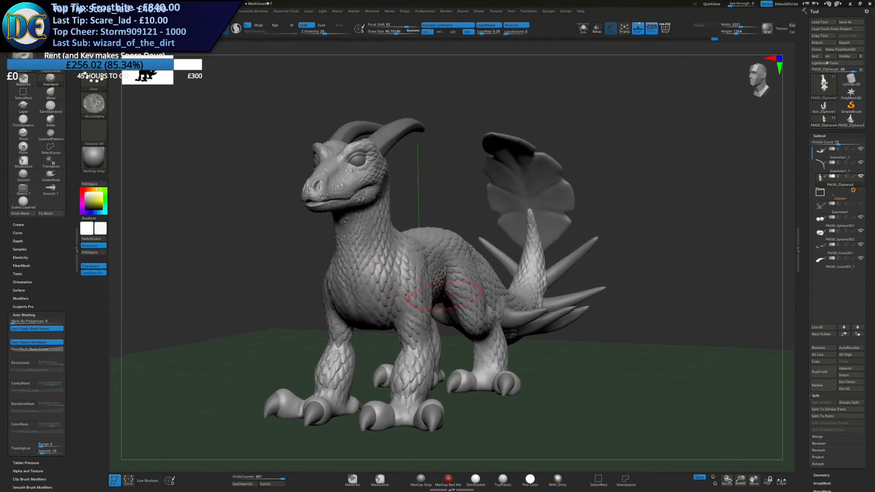
pyautogui.moveTo(379, 258); pyautogui.dragTo(416, 250, button='right')
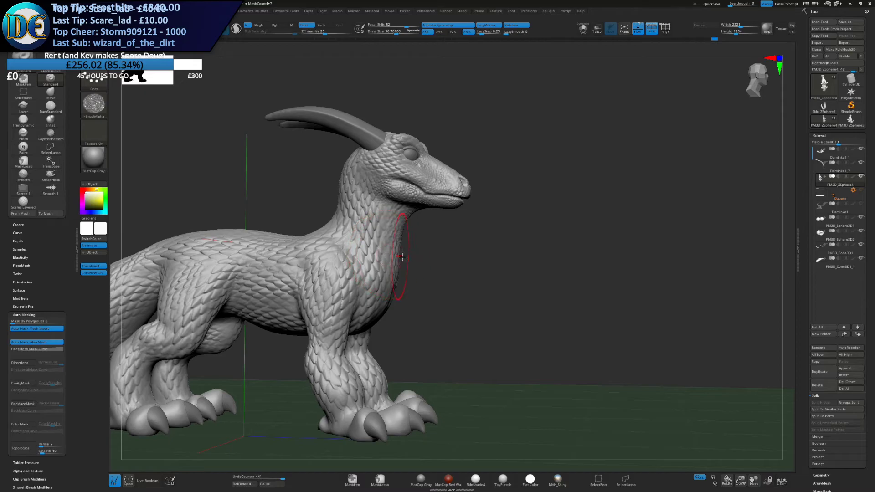
pyautogui.moveTo(334, 301)
pyautogui.keyDown('alt'); pyautogui.mouseDown(button='right')
pyautogui.moveTo(428, 235)
pyautogui.moveTo(428, 246)
pyautogui.moveTo(392, 278)
pyautogui.moveTo(374, 265)
pyautogui.moveTo(339, 346)
pyautogui.mouseUp(button='right'); pyautogui.keyUp('alt')
pyautogui.moveTo(360, 325); pyautogui.dragTo(369, 331)
pyautogui.moveTo(343, 291); pyautogui.dragTo(353, 272)
# Stamp small scales on the inner and lower front legs, and smooth the transition
pyautogui.moveTo(360, 291)
pyautogui.mouseDown(button='right')
pyautogui.moveTo(365, 237)
pyautogui.moveTo(395, 199)
pyautogui.moveTo(417, 213)
pyautogui.mouseUp(button='right')
pyautogui.moveTo(418, 212); pyautogui.dragTo(422, 207)
pyautogui.moveTo(424, 209); pyautogui.dragTo(387, 255, button='right')
pyautogui.moveTo(436, 314); pyautogui.dragTo(446, 322)
pyautogui.moveTo(449, 319); pyautogui.dragTo(456, 331, button='right')
pyautogui.keyDown('shift'); pyautogui.moveTo(455, 314); pyautogui.dragTo(462, 305); pyautogui.keyUp('shift')
pyautogui.moveTo(463, 305); pyautogui.dragTo(429, 314, button='right')
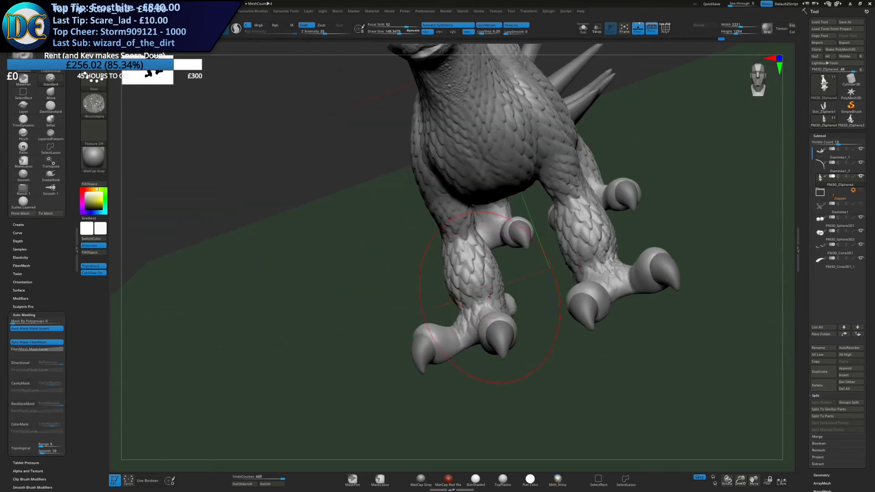
# Stamp round scales over the toes of the front feet, redoing the first stroke
pyautogui.moveTo(489, 298); pyautogui.dragTo(486, 305, button='right')
pyautogui.moveTo(486, 305); pyautogui.dragTo(491, 312)
pyautogui.hotkey('ctrl', 'z')
pyautogui.moveTo(490, 307); pyautogui.dragTo(493, 320, button='right')
pyautogui.moveTo(494, 320)
pyautogui.mouseDown()
pyautogui.moveTo(494, 349)
pyautogui.moveTo(490, 331)
pyautogui.mouseUp()
pyautogui.moveTo(461, 356); pyautogui.dragTo(432, 319, button='right')
pyautogui.moveTo(431, 315)
pyautogui.mouseDown()
pyautogui.moveTo(419, 325)
pyautogui.moveTo(428, 319)
pyautogui.moveTo(439, 329)
pyautogui.mouseUp()
# Extend the round scales around the sides of the front feet and ankles
pyautogui.moveTo(428, 300); pyautogui.dragTo(447, 292, button='right')
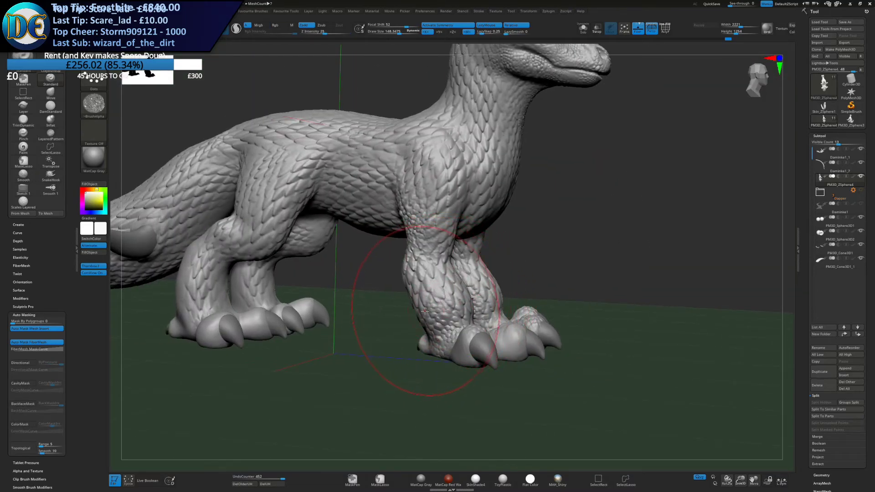
pyautogui.moveTo(431, 315); pyautogui.dragTo(474, 332, button='right')
pyautogui.moveTo(476, 352)
pyautogui.mouseDown()
pyautogui.moveTo(491, 346)
pyautogui.moveTo(480, 338)
pyautogui.mouseUp()
pyautogui.moveTo(484, 337)
pyautogui.mouseDown(button='right')
pyautogui.moveTo(621, 308)
pyautogui.moveTo(625, 333)
pyautogui.mouseUp(button='right')
pyautogui.moveTo(567, 349)
pyautogui.mouseDown()
pyautogui.moveTo(586, 363)
pyautogui.moveTo(570, 355)
pyautogui.mouseUp()
# Stamp round scales over the toes of the hind feet, redoing the last stroke
pyautogui.moveTo(383, 346); pyautogui.dragTo(495, 321, button='right')
pyautogui.moveTo(391, 334); pyautogui.dragTo(412, 340)
pyautogui.moveTo(414, 320); pyautogui.dragTo(418, 348, button='right')
pyautogui.moveTo(404, 378); pyautogui.dragTo(413, 349)
pyautogui.moveTo(421, 337); pyautogui.dragTo(417, 346, button='right')
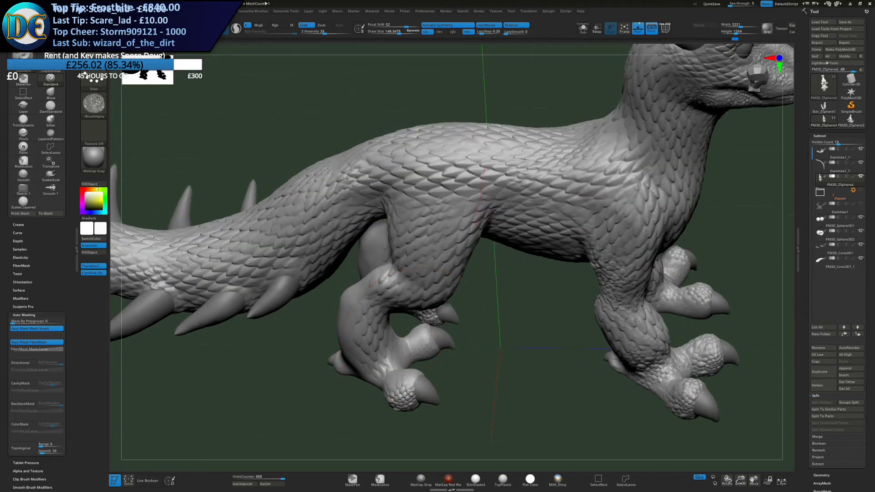
pyautogui.hotkey('ctrl', 'z')
pyautogui.moveTo(399, 339); pyautogui.dragTo(429, 347)
# Turn symmetry off and stamp round scales over the dragon's underside and chest
pyautogui.moveTo(414, 349)
pyautogui.mouseDown(button='right')
pyautogui.moveTo(403, 379)
pyautogui.moveTo(351, 332)
pyautogui.moveTo(432, 284)
pyautogui.moveTo(468, 225)
pyautogui.moveTo(449, 241)
pyautogui.moveTo(497, 283)
pyautogui.moveTo(488, 196)
pyautogui.moveTo(439, 259)
pyautogui.moveTo(434, 287)
pyautogui.moveTo(423, 250)
pyautogui.moveTo(446, 273)
pyautogui.moveTo(455, 324)
pyautogui.moveTo(378, 279)
pyautogui.mouseUp(button='right')
pyautogui.moveTo(325, 250); pyautogui.dragTo(350, 229, button='right')
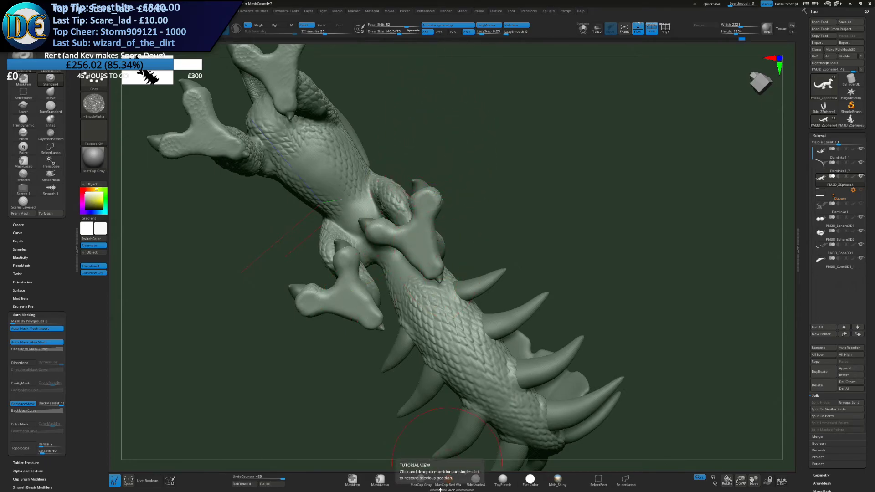
pyautogui.keyDown('alt'); pyautogui.moveTo(297, 75); pyautogui.dragTo(379, 197, button='right'); pyautogui.keyUp('alt')
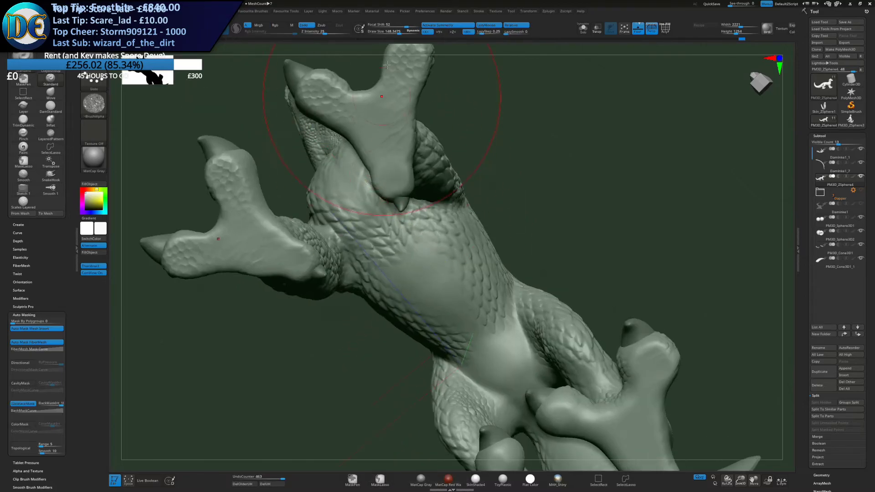
pyautogui.moveTo(438, 52); pyautogui.dragTo(427, 105, button='right')
pyautogui.click(441, 26)
pyautogui.moveTo(412, 212)
pyautogui.mouseDown(button='right')
pyautogui.moveTo(424, 242)
pyautogui.moveTo(396, 217)
pyautogui.mouseUp(button='right')
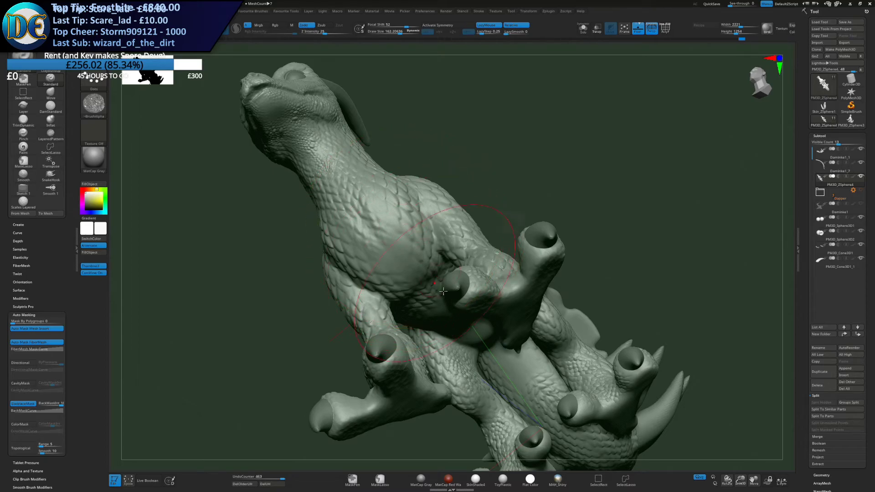
pyautogui.moveTo(375, 233); pyautogui.dragTo(387, 238)
pyautogui.moveTo(350, 193); pyautogui.dragTo(381, 219)
pyautogui.moveTo(392, 256)
pyautogui.mouseDown()
pyautogui.moveTo(417, 269)
pyautogui.moveTo(387, 228)
pyautogui.mouseUp()
# Smooth the scale transitions on the underside and chest
pyautogui.moveTo(393, 210)
pyautogui.mouseDown(button='right')
pyautogui.moveTo(397, 242)
pyautogui.moveTo(435, 268)
pyautogui.mouseUp(button='right')
pyautogui.keyDown('shift'); pyautogui.moveTo(440, 228); pyautogui.dragTo(456, 214); pyautogui.keyUp('shift')
pyautogui.moveTo(401, 283)
pyautogui.mouseDown(button='right')
pyautogui.moveTo(426, 273)
pyautogui.moveTo(440, 253)
pyautogui.mouseUp(button='right')
pyautogui.keyDown('shift'); pyautogui.moveTo(388, 314); pyautogui.dragTo(392, 333); pyautogui.keyUp('shift')
# Revert the dragon's body through its undo history to the smooth state before any scales
pyautogui.keyDown('ctrl'); pyautogui.moveTo(428, 282); pyautogui.dragTo(431, 145, button='right'); pyautogui.keyUp('ctrl')
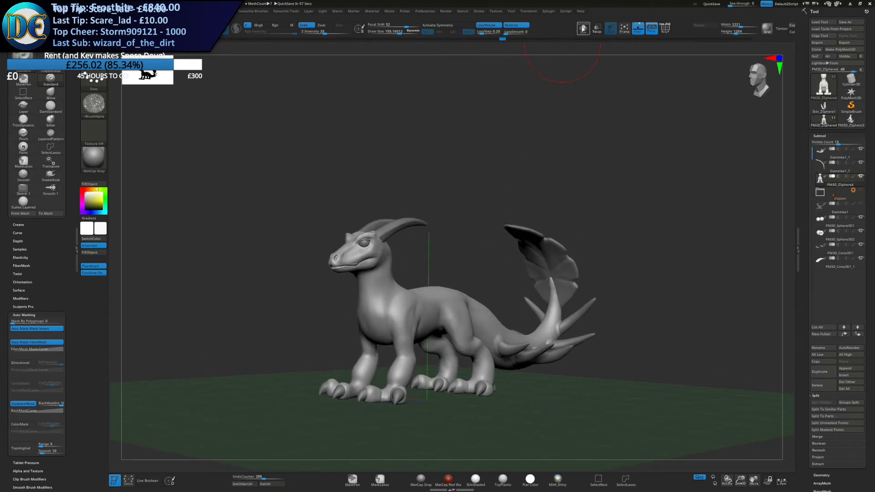
pyautogui.click(565, 38)
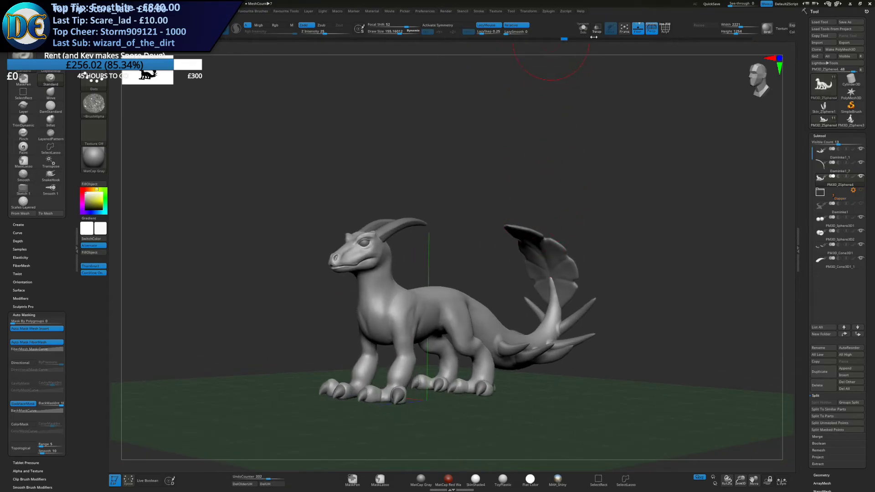
pyautogui.click(584, 39)
pyautogui.click(577, 40)
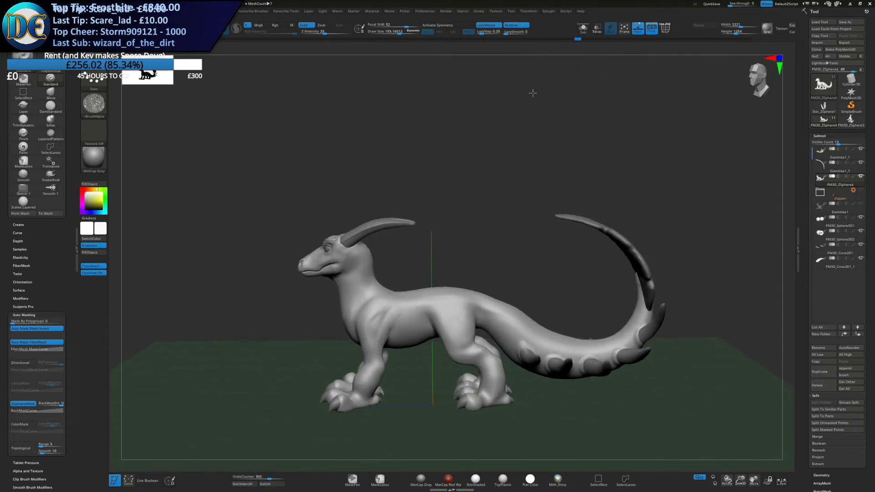
# Try stamping large round scales on the back of the head and neck without symmetry
pyautogui.keyDown('ctrl'); pyautogui.moveTo(422, 227); pyautogui.dragTo(481, 241, button='right'); pyautogui.keyUp('ctrl')
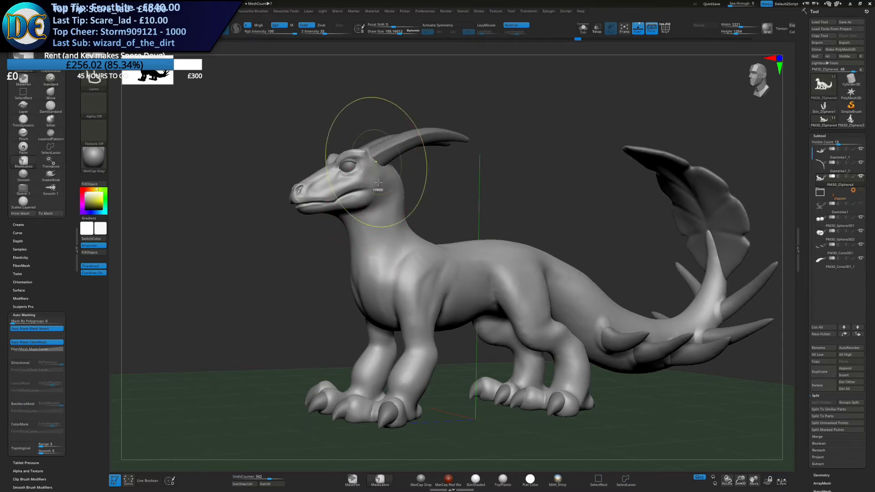
pyautogui.keyDown('ctrl'); pyautogui.moveTo(375, 162); pyautogui.dragTo(375, 173, button='right'); pyautogui.keyUp('ctrl')
pyautogui.moveTo(360, 174)
pyautogui.mouseDown()
pyautogui.moveTo(396, 170)
pyautogui.moveTo(434, 246)
pyautogui.mouseUp()
pyautogui.click(403, 174)
pyautogui.hotkey('ctrl', 'z')
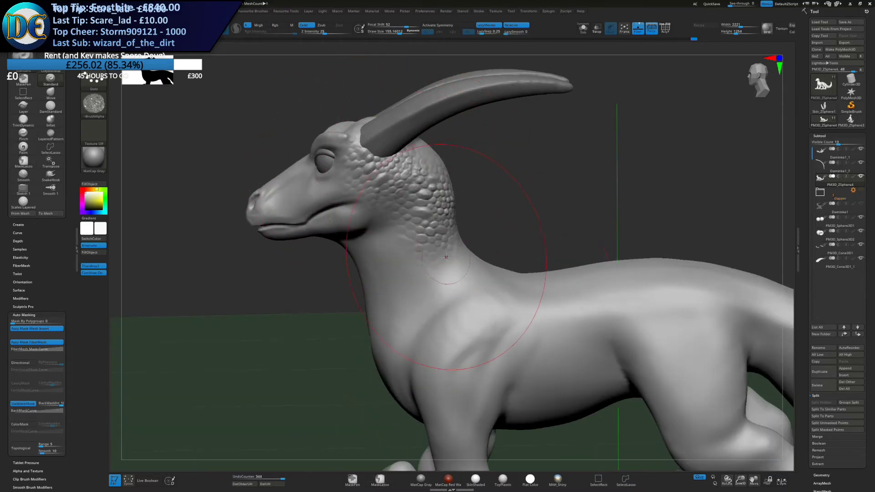
pyautogui.moveTo(480, 242)
pyautogui.mouseDown(button='right')
pyautogui.moveTo(466, 293)
pyautogui.moveTo(361, 186)
pyautogui.moveTo(450, 78)
pyautogui.moveTo(481, 129)
pyautogui.moveTo(447, 239)
pyautogui.moveTo(387, 191)
pyautogui.mouseUp(button='right')
# Undo the test scales on the neck and turn symmetry back on
pyautogui.hotkey('ctrl', 'z')
pyautogui.hotkey('ctrl', 'z')
pyautogui.hotkey('ctrl', 'z')
pyautogui.press('x')
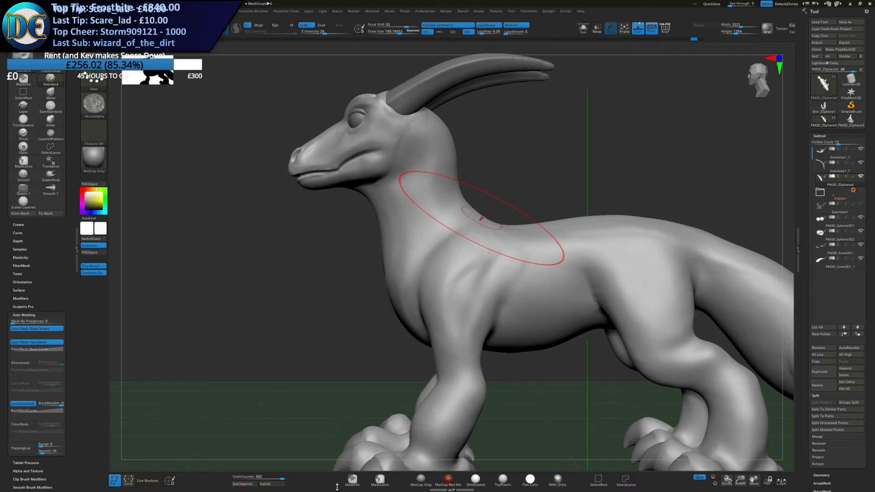
# Stamp round scales symmetrically over the back of the head and neck
pyautogui.moveTo(839, 263)
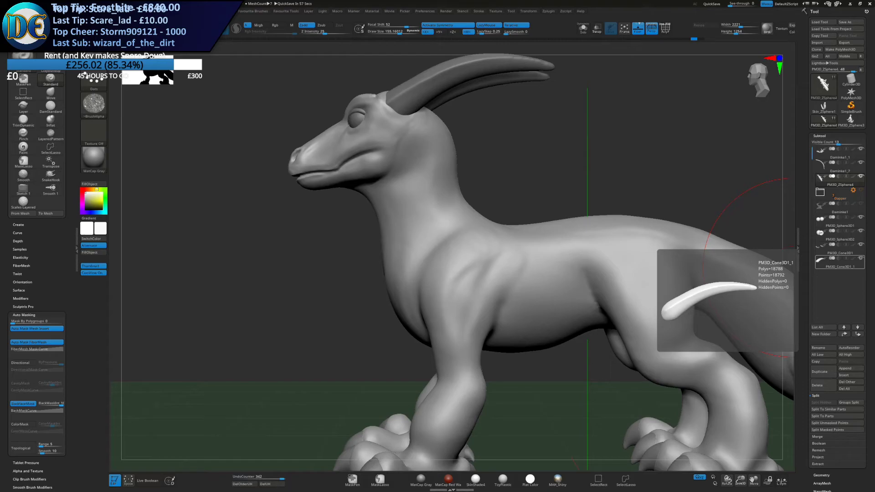
pyautogui.moveTo(652, 199); pyautogui.dragTo(632, 197, button='right')
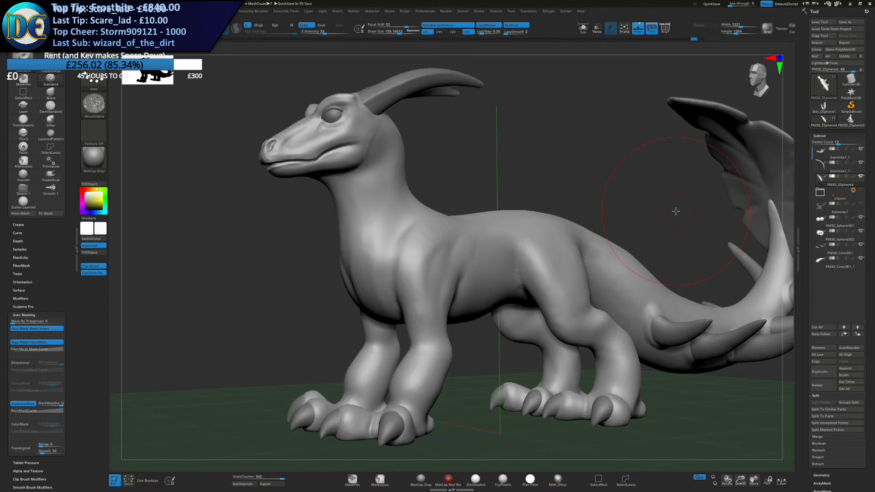
pyautogui.moveTo(647, 226)
pyautogui.mouseDown()
pyautogui.moveTo(561, 246)
pyautogui.moveTo(463, 253)
pyautogui.moveTo(453, 294)
pyautogui.moveTo(399, 196)
pyautogui.mouseUp()
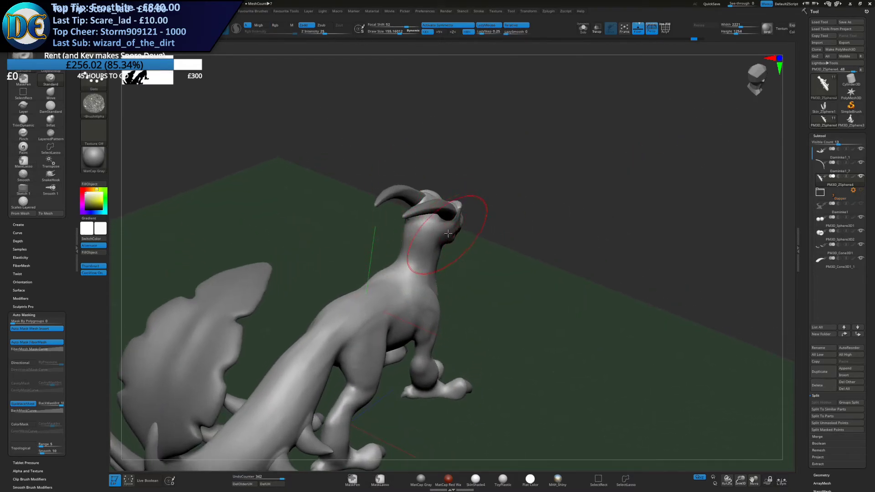
pyautogui.moveTo(417, 231)
pyautogui.keyDown('alt'); pyautogui.mouseDown(button='right')
pyautogui.moveTo(435, 182)
pyautogui.moveTo(447, 187)
pyautogui.moveTo(446, 203)
pyautogui.mouseUp(button='right'); pyautogui.keyUp('alt')
pyautogui.moveTo(456, 185)
pyautogui.mouseDown()
pyautogui.moveTo(432, 194)
pyautogui.moveTo(426, 228)
pyautogui.mouseUp()
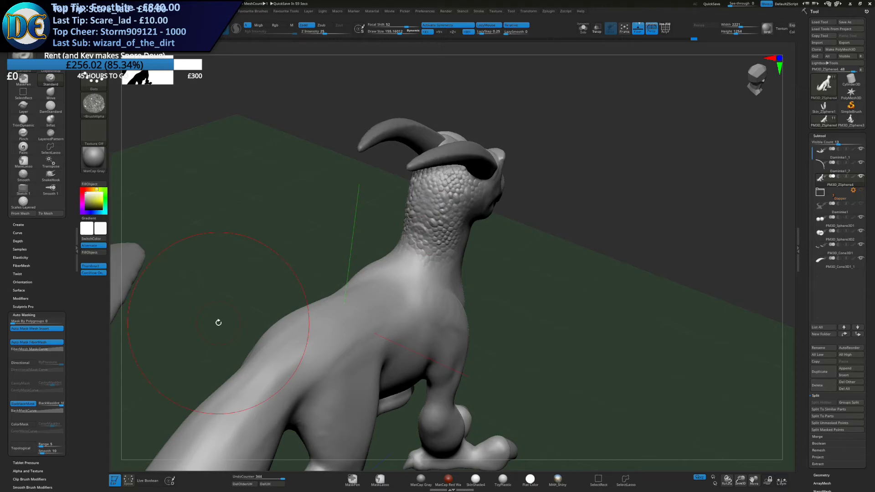
# Extend the round scales onto the shoulders and upper back, undoing the last stroke
pyautogui.moveTo(448, 201)
pyautogui.mouseDown(button='right')
pyautogui.moveTo(445, 221)
pyautogui.moveTo(415, 253)
pyautogui.mouseUp(button='right')
pyautogui.moveTo(423, 242); pyautogui.dragTo(420, 269)
pyautogui.moveTo(423, 296)
pyautogui.keyDown('alt'); pyautogui.mouseDown(button='right')
pyautogui.moveTo(451, 230)
pyautogui.moveTo(419, 256)
pyautogui.mouseUp(button='right'); pyautogui.keyUp('alt')
pyautogui.moveTo(441, 240); pyautogui.dragTo(407, 252)
pyautogui.keyDown('alt'); pyautogui.moveTo(390, 282); pyautogui.dragTo(432, 240, button='right'); pyautogui.keyUp('alt')
pyautogui.hotkey('ctrl', 'z')
# Set the draw size to about 218 and stamp scales along the back to the hips
pyautogui.press('s')
pyautogui.moveTo(445, 194)
pyautogui.mouseDown()
pyautogui.moveTo(455, 195)
pyautogui.moveTo(466, 214)
pyautogui.mouseUp()
pyautogui.moveTo(410, 237); pyautogui.dragTo(412, 260)
pyautogui.keyDown('alt'); pyautogui.moveTo(442, 205); pyautogui.dragTo(483, 130, button='right'); pyautogui.keyUp('alt')
pyautogui.moveTo(412, 196); pyautogui.dragTo(391, 238)
pyautogui.moveTo(389, 252)
pyautogui.keyDown('alt'); pyautogui.mouseDown(button='right')
pyautogui.moveTo(454, 202)
pyautogui.moveTo(416, 246)
pyautogui.moveTo(458, 214)
pyautogui.mouseUp(button='right'); pyautogui.keyUp('alt')
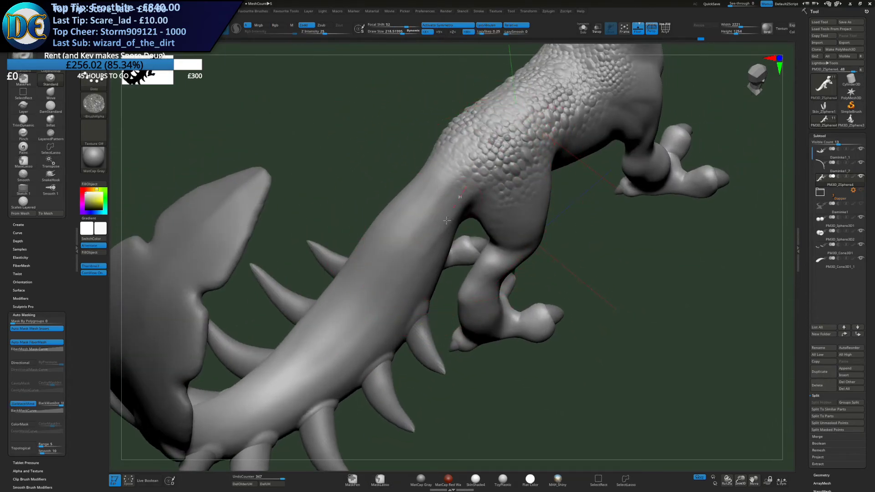
# Stamp round scales down the top of the tail between the spikes
pyautogui.moveTo(410, 249); pyautogui.dragTo(381, 292)
pyautogui.keyDown('alt'); pyautogui.moveTo(369, 328); pyautogui.dragTo(403, 274, button='right'); pyautogui.keyUp('alt')
pyautogui.moveTo(400, 269); pyautogui.dragTo(370, 310)
pyautogui.moveTo(333, 328)
pyautogui.keyDown('alt'); pyautogui.mouseDown(button='right')
pyautogui.moveTo(429, 277)
pyautogui.moveTo(410, 279)
pyautogui.mouseUp(button='right'); pyautogui.keyUp('alt')
pyautogui.moveTo(451, 277); pyautogui.dragTo(415, 297)
pyautogui.moveTo(414, 296); pyautogui.dragTo(369, 308, button='right')
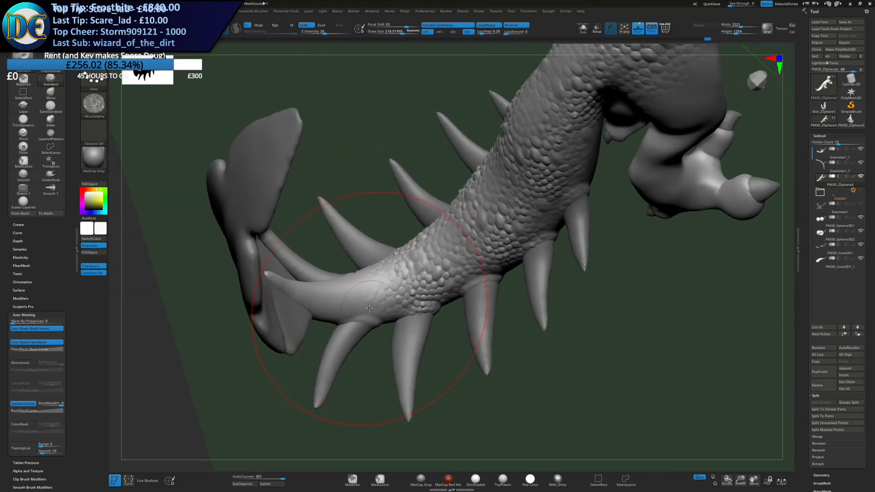
# Cover the tail tip with scales while symmetry is off, re-enable symmetry and undo the extra stroke
pyautogui.click(437, 26)
pyautogui.moveTo(410, 237); pyautogui.dragTo(364, 285, button='right')
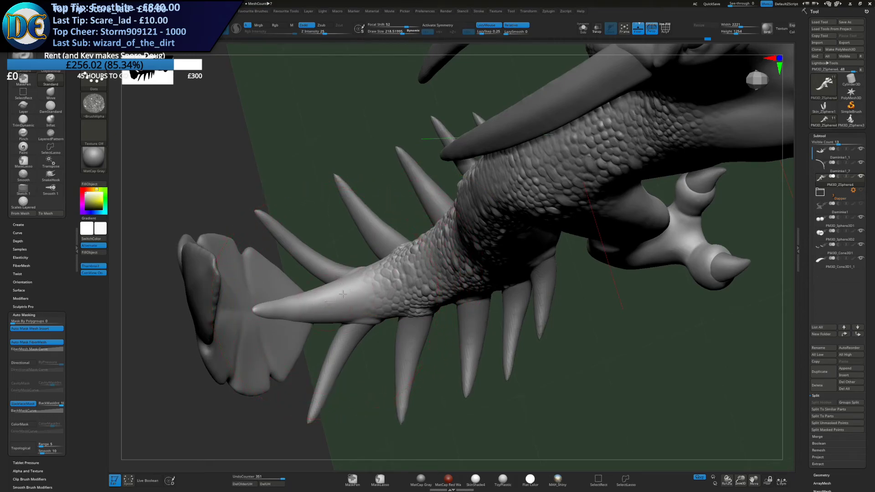
pyautogui.moveTo(259, 313); pyautogui.dragTo(314, 302)
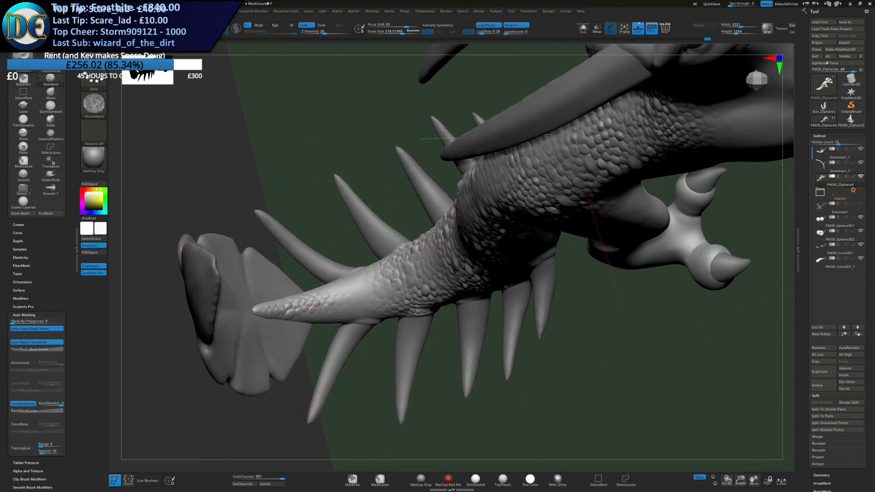
pyautogui.click(465, 25)
pyautogui.moveTo(392, 237); pyautogui.dragTo(339, 287, button='right')
pyautogui.moveTo(332, 242)
pyautogui.mouseDown(button='right')
pyautogui.moveTo(347, 278)
pyautogui.moveTo(339, 262)
pyautogui.mouseUp(button='right')
pyautogui.hotkey('ctrl', 'z')
pyautogui.moveTo(356, 303)
pyautogui.mouseDown(button='right')
pyautogui.moveTo(371, 307)
pyautogui.moveTo(351, 267)
pyautogui.moveTo(381, 302)
pyautogui.moveTo(347, 267)
pyautogui.moveTo(310, 268)
pyautogui.moveTo(453, 269)
pyautogui.mouseUp(button='right')
# Stamp round scales on the side of the neck behind the jaw, redoing the first stroke
pyautogui.moveTo(441, 196)
pyautogui.keyDown('ctrl'); pyautogui.mouseDown(button='right')
pyautogui.moveTo(445, 259)
pyautogui.moveTo(479, 256)
pyautogui.mouseUp(button='right'); pyautogui.keyUp('ctrl')
pyautogui.keyDown('alt'); pyautogui.moveTo(273, 127); pyautogui.dragTo(373, 182, button='right'); pyautogui.keyUp('alt')
pyautogui.moveTo(380, 152); pyautogui.dragTo(380, 186)
pyautogui.hotkey('ctrl', 'z')
pyautogui.moveTo(379, 144); pyautogui.dragTo(380, 182)
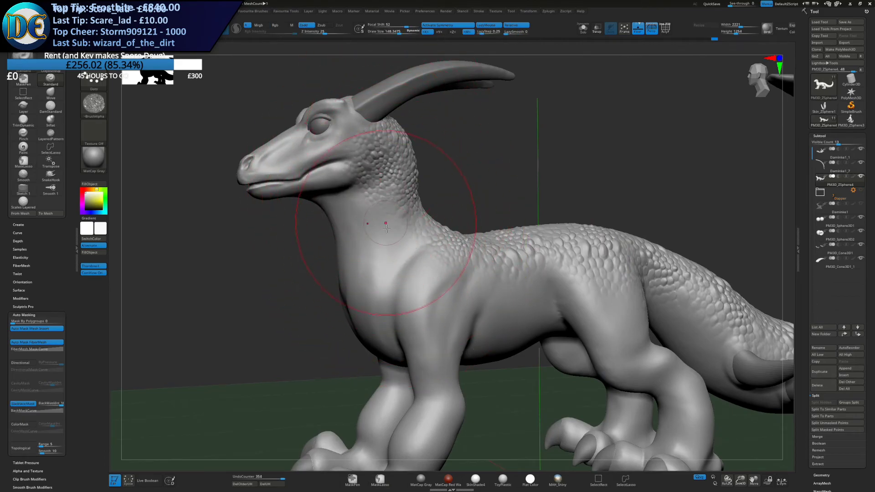
# Try stamping scales at a draw size of about 218 on the neck base and shoulder
pyautogui.press('s')
pyautogui.moveTo(399, 238); pyautogui.dragTo(390, 254)
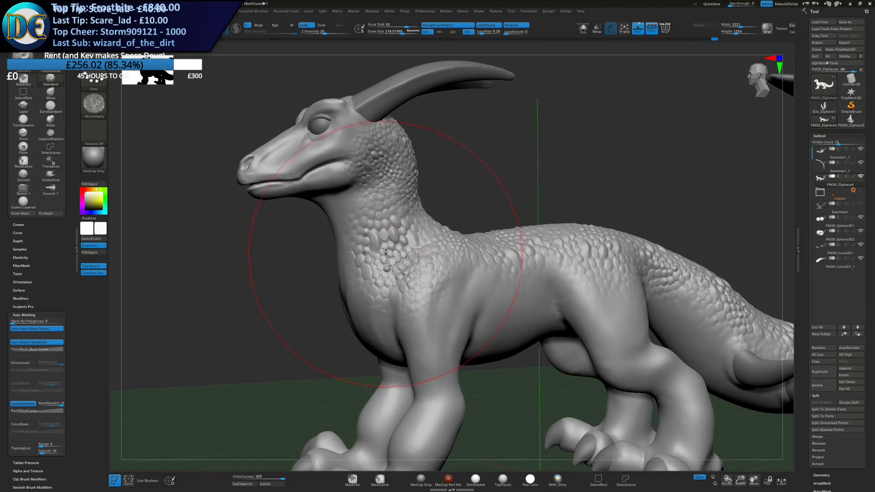
pyautogui.moveTo(360, 253); pyautogui.dragTo(396, 253, button='right')
pyautogui.hotkey('ctrl', 'z')
# Try other draw sizes for the scales on the neck base, undoing the test
pyautogui.press('s')
pyautogui.moveTo(399, 261); pyautogui.dragTo(397, 262)
pyautogui.moveTo(398, 262); pyautogui.dragTo(368, 259, button='right')
pyautogui.press('s')
pyautogui.moveTo(396, 260); pyautogui.dragTo(395, 273)
pyautogui.moveTo(401, 246)
pyautogui.mouseDown(button='right')
pyautogui.moveTo(387, 241)
pyautogui.moveTo(401, 240)
pyautogui.mouseUp(button='right')
pyautogui.hotkey('ctrl', 'z')
# Set the Standard brush's draw size to about 168 for the neck and chest scales
pyautogui.press('s')
pyautogui.moveTo(402, 240); pyautogui.dragTo(405, 241)
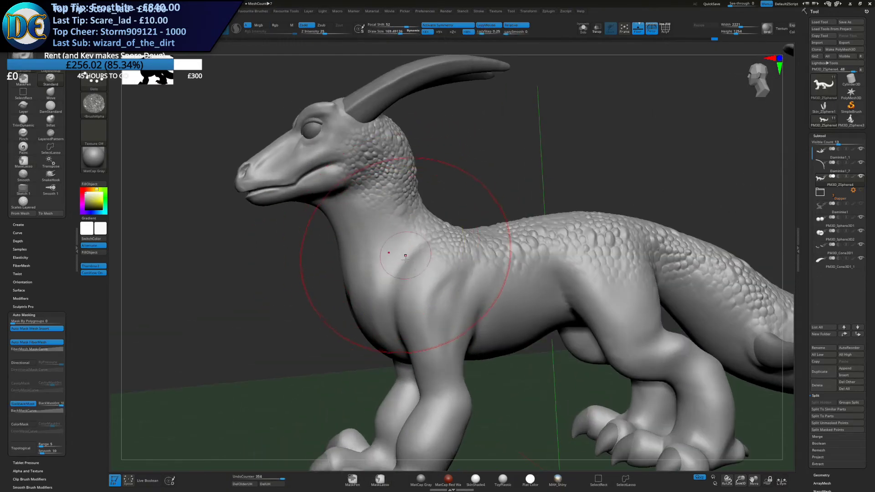
pyautogui.moveTo(413, 227)
pyautogui.mouseDown(button='right')
pyautogui.moveTo(372, 260)
pyautogui.moveTo(369, 283)
pyautogui.mouseUp(button='right')
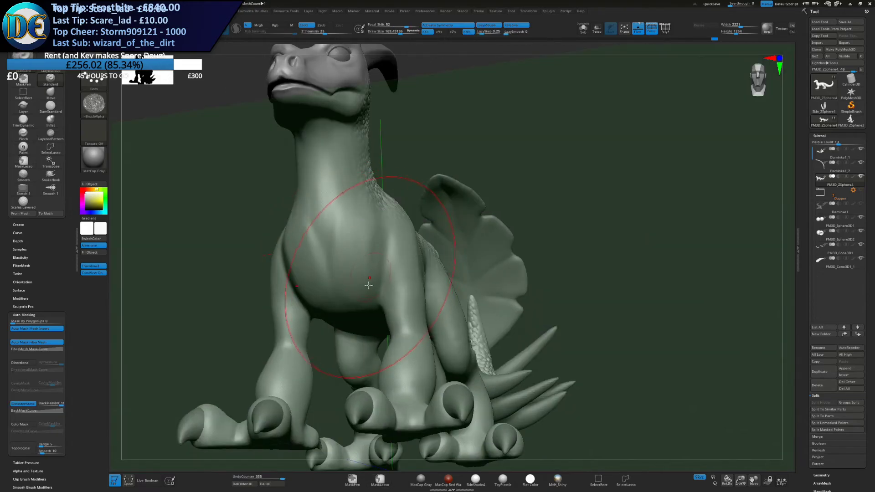
# Stamp round scales over the side of the chest, the shoulder and the upper foreleg
pyautogui.moveTo(361, 295); pyautogui.dragTo(370, 273)
pyautogui.moveTo(371, 273); pyautogui.dragTo(376, 233, button='right')
pyautogui.moveTo(380, 223); pyautogui.dragTo(369, 223)
pyautogui.moveTo(375, 262); pyautogui.dragTo(337, 256, button='right')
pyautogui.moveTo(392, 207)
pyautogui.mouseDown()
pyautogui.moveTo(407, 205)
pyautogui.moveTo(402, 296)
pyautogui.moveTo(412, 294)
pyautogui.mouseUp()
# Stamp round scales over the hip and outer thigh of the hind leg down to the knee
pyautogui.moveTo(432, 267)
pyautogui.keyDown('alt'); pyautogui.mouseDown(button='right')
pyautogui.moveTo(432, 233)
pyautogui.moveTo(337, 277)
pyautogui.mouseUp(button='right'); pyautogui.keyUp('alt')
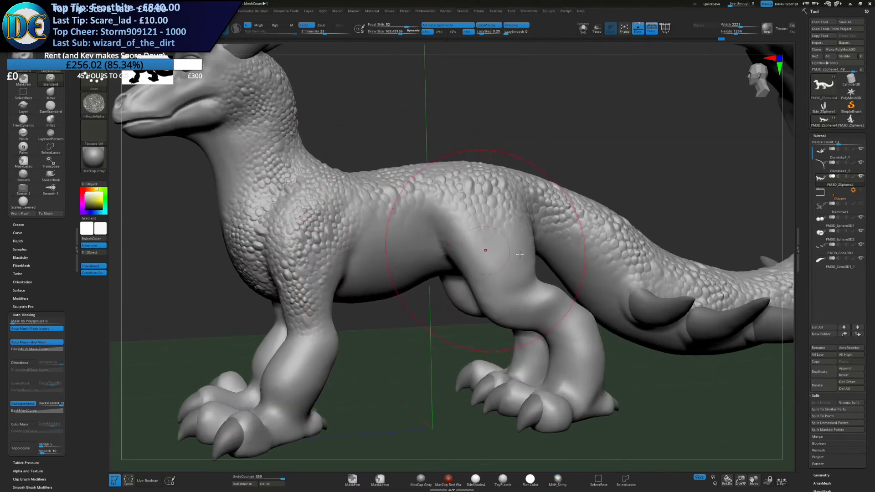
pyautogui.moveTo(429, 213)
pyautogui.mouseDown()
pyautogui.moveTo(486, 264)
pyautogui.moveTo(495, 287)
pyautogui.mouseUp()
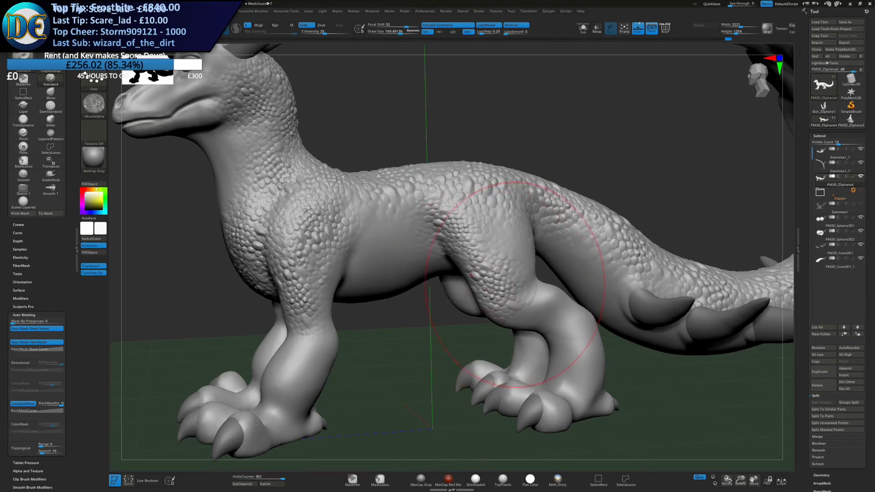
pyautogui.moveTo(520, 279); pyautogui.dragTo(495, 272, button='right')
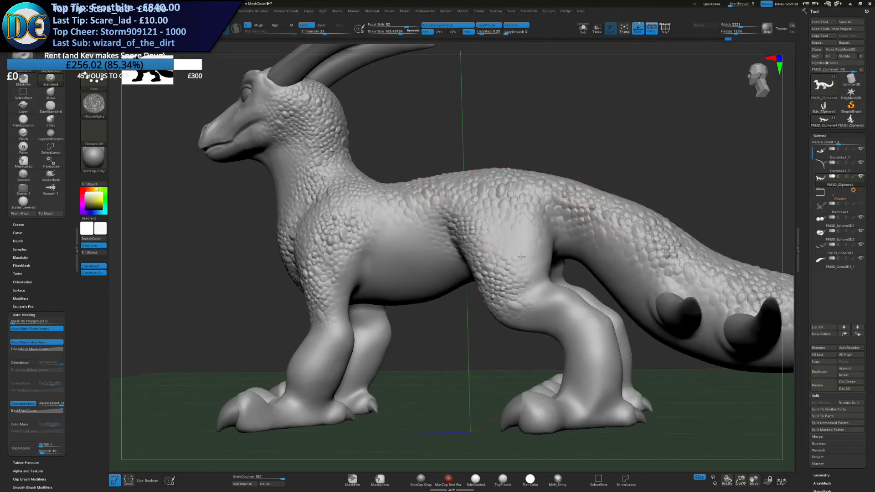
pyautogui.moveTo(523, 259); pyautogui.dragTo(503, 235)
# Stamp round scales down the hind legs from the thighs to the ankles
pyautogui.keyDown('alt'); pyautogui.moveTo(539, 314); pyautogui.dragTo(388, 214, button='right'); pyautogui.keyUp('alt')
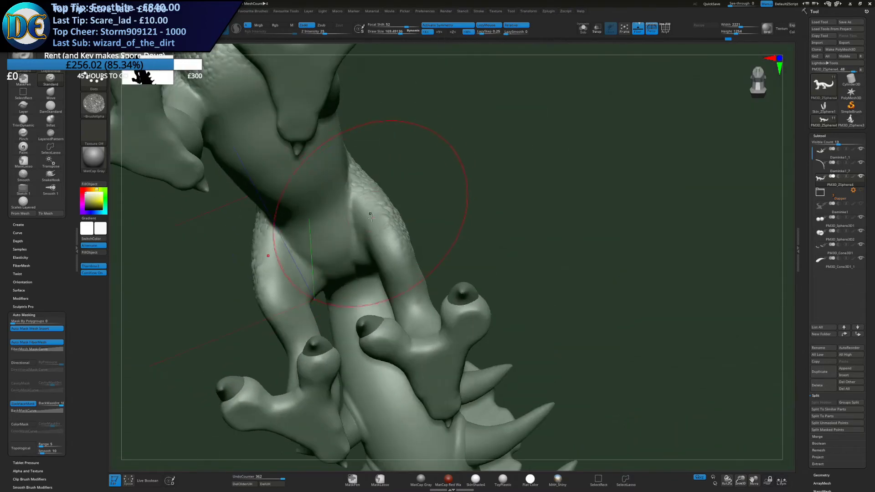
pyautogui.moveTo(393, 260); pyautogui.dragTo(406, 273)
pyautogui.moveTo(409, 271); pyautogui.dragTo(426, 297, button='right')
pyautogui.moveTo(425, 298); pyautogui.dragTo(429, 310)
pyautogui.moveTo(428, 312)
pyautogui.mouseDown(button='right')
pyautogui.moveTo(417, 352)
pyautogui.moveTo(426, 209)
pyautogui.mouseUp(button='right')
pyautogui.moveTo(426, 210); pyautogui.dragTo(430, 229, button='right')
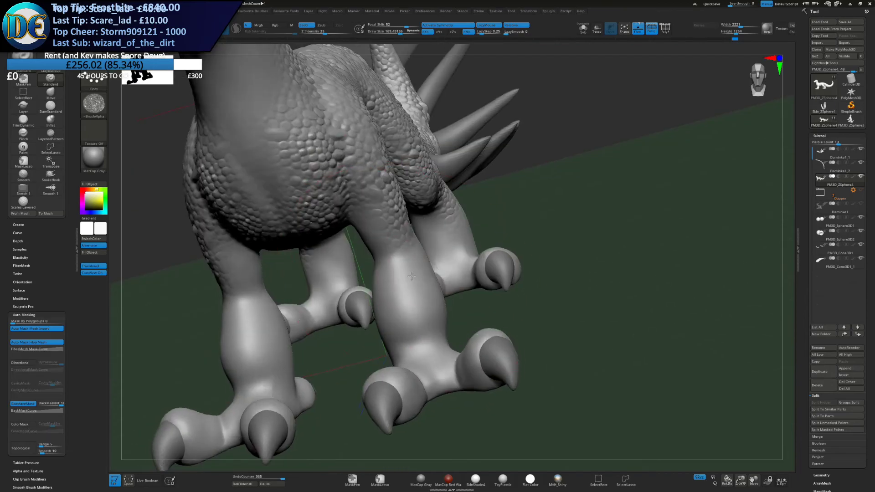
pyautogui.moveTo(438, 247); pyautogui.dragTo(450, 244)
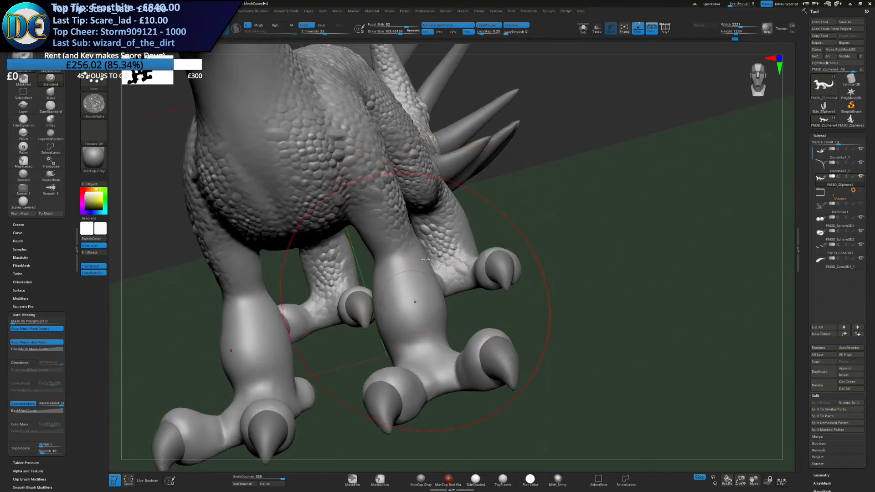
# Stamp round scales down the front of the lower foreleg towards the ankle
pyautogui.keyDown('alt'); pyautogui.moveTo(426, 269); pyautogui.dragTo(424, 205, button='right'); pyautogui.keyUp('alt')
pyautogui.moveTo(424, 205); pyautogui.dragTo(451, 203, button='right')
pyautogui.keyDown('alt'); pyautogui.moveTo(428, 168); pyautogui.dragTo(417, 223, button='right'); pyautogui.keyUp('alt')
pyautogui.moveTo(407, 223)
pyautogui.mouseDown()
pyautogui.moveTo(399, 233)
pyautogui.moveTo(422, 289)
pyautogui.moveTo(415, 304)
pyautogui.mouseUp()
# Finish the lower foreleg scales on the outer and inner sides, using draw sizes of about 112 and 142
pyautogui.press('s')
pyautogui.moveTo(479, 301); pyautogui.dragTo(414, 304, button='right')
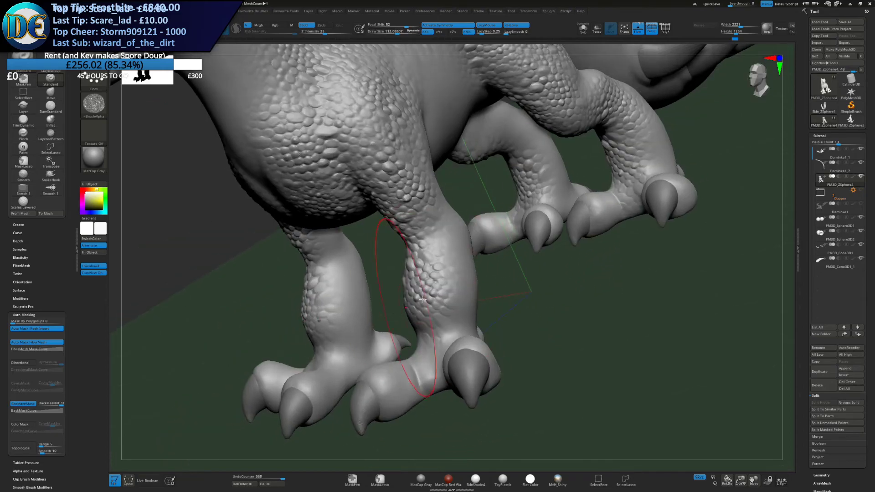
pyautogui.moveTo(446, 238); pyautogui.dragTo(444, 256)
pyautogui.press('s')
pyautogui.moveTo(449, 300)
pyautogui.mouseDown()
pyautogui.moveTo(463, 299)
pyautogui.moveTo(450, 310)
pyautogui.mouseUp()
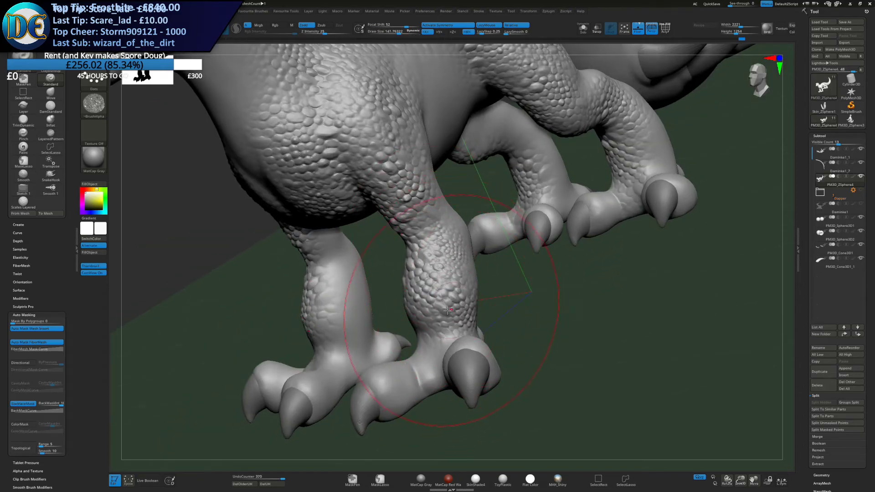
pyautogui.keyDown('alt'); pyautogui.moveTo(393, 318); pyautogui.dragTo(413, 301, button='right'); pyautogui.keyUp('alt')
pyautogui.moveTo(346, 227)
pyautogui.mouseDown()
pyautogui.moveTo(356, 243)
pyautogui.moveTo(353, 327)
pyautogui.mouseUp()
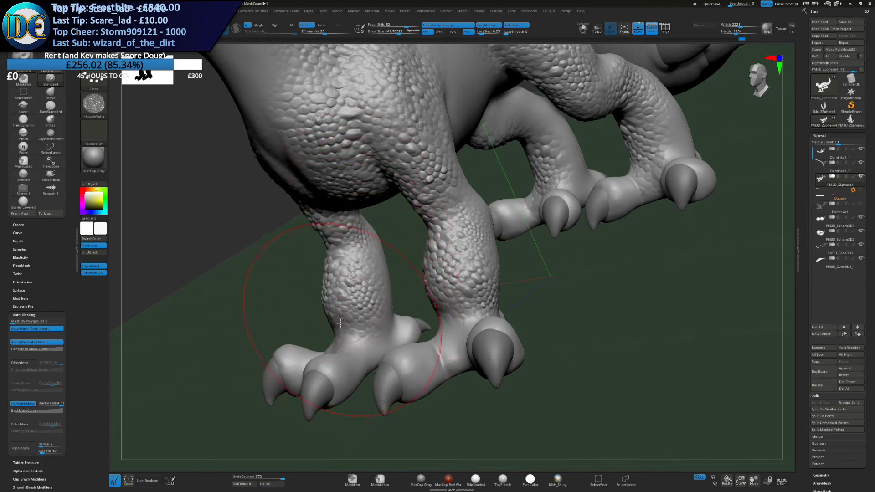
# Add round scales to the bare upper flank between the shoulder and the hip
pyautogui.keyDown('ctrl'); pyautogui.moveTo(373, 331); pyautogui.dragTo(358, 365, button='right'); pyautogui.keyUp('ctrl')
pyautogui.keyDown('shift'); pyautogui.moveTo(319, 255); pyautogui.dragTo(372, 226, button='right'); pyautogui.keyUp('shift')
pyautogui.keyDown('alt'); pyautogui.moveTo(351, 223); pyautogui.dragTo(445, 249, button='right'); pyautogui.keyUp('alt')
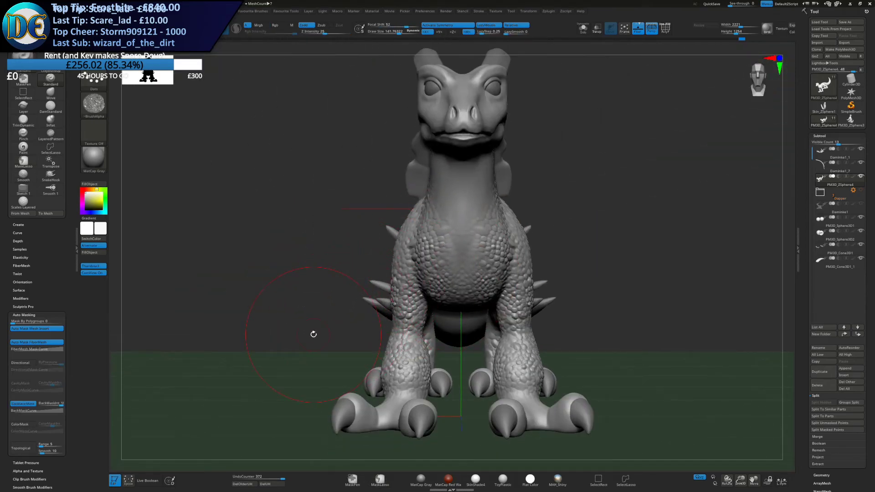
pyautogui.moveTo(364, 262); pyautogui.dragTo(483, 262, button='right')
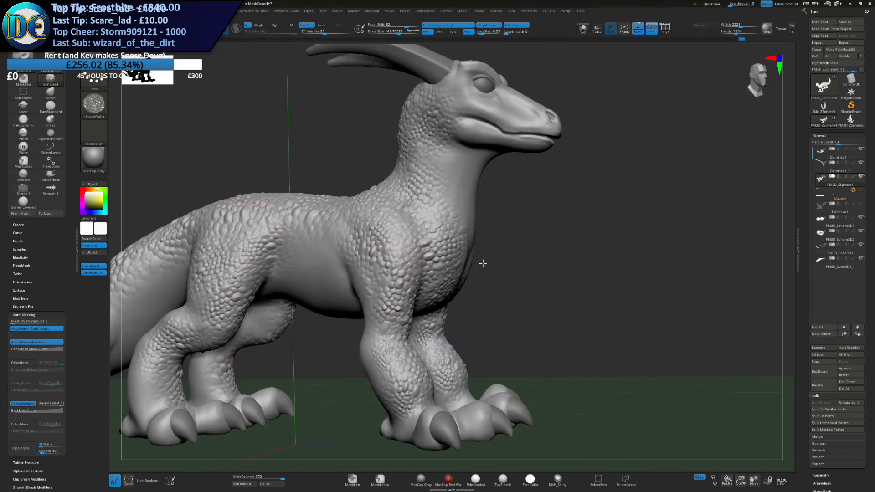
pyautogui.click(321, 238)
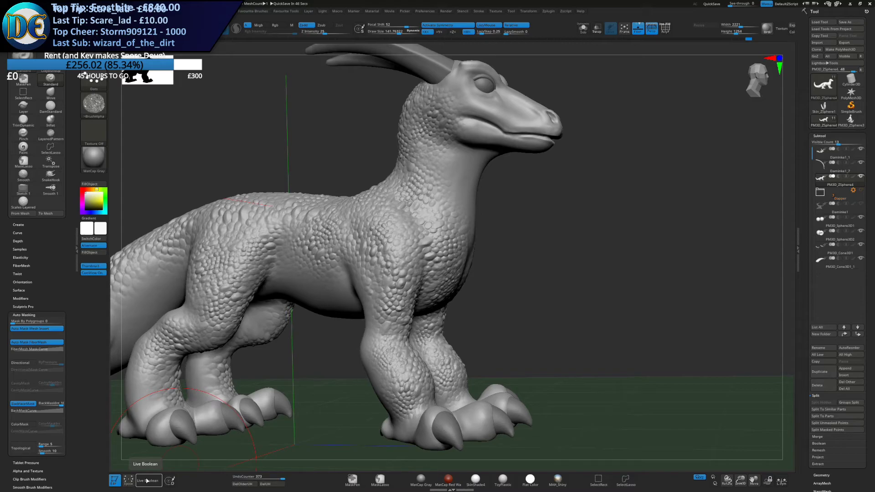
# Stamp round scales over the brow and the top of the head with a draw size of about 123
pyautogui.moveTo(556, 208); pyautogui.dragTo(449, 182, button='right')
pyautogui.moveTo(449, 182)
pyautogui.keyDown('alt'); pyautogui.mouseDown(button='right')
pyautogui.moveTo(524, 274)
pyautogui.moveTo(451, 257)
pyautogui.moveTo(465, 263)
pyautogui.moveTo(453, 231)
pyautogui.moveTo(458, 246)
pyautogui.mouseUp(button='right'); pyautogui.keyUp('alt')
pyautogui.moveTo(458, 246); pyautogui.dragTo(460, 287, button='right')
pyautogui.moveTo(386, 215); pyautogui.dragTo(371, 219, button='right')
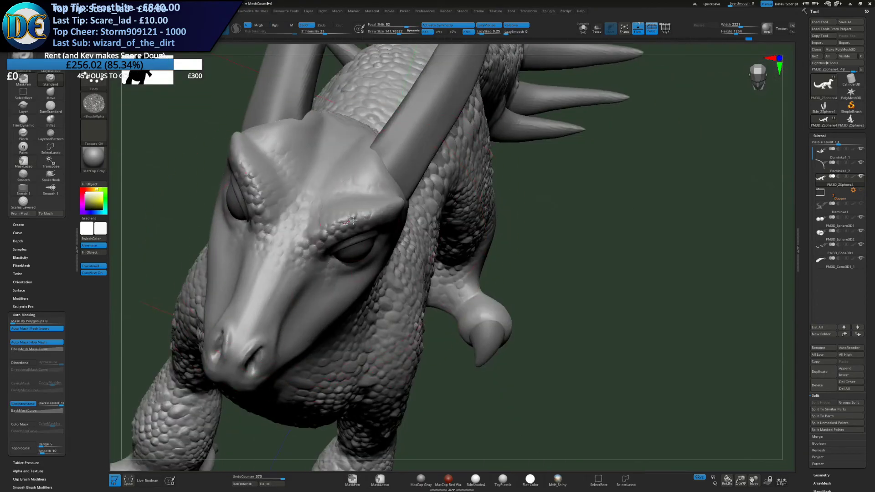
pyautogui.press('s')
pyautogui.moveTo(369, 220); pyautogui.dragTo(368, 220)
pyautogui.moveTo(321, 244); pyautogui.dragTo(395, 204)
pyautogui.moveTo(417, 207); pyautogui.dragTo(357, 196, button='right')
pyautogui.moveTo(344, 197); pyautogui.dragTo(391, 164)
# Stamp round scales around the eye, on the cheek and along the side of the snout
pyautogui.moveTo(378, 171); pyautogui.dragTo(412, 212, button='right')
pyautogui.moveTo(396, 214); pyautogui.dragTo(410, 249)
pyautogui.moveTo(432, 271); pyautogui.dragTo(420, 255, button='right')
pyautogui.moveTo(420, 310); pyautogui.dragTo(431, 292)
pyautogui.keyDown('ctrl'); pyautogui.moveTo(430, 291); pyautogui.dragTo(440, 250, button='right'); pyautogui.keyUp('ctrl')
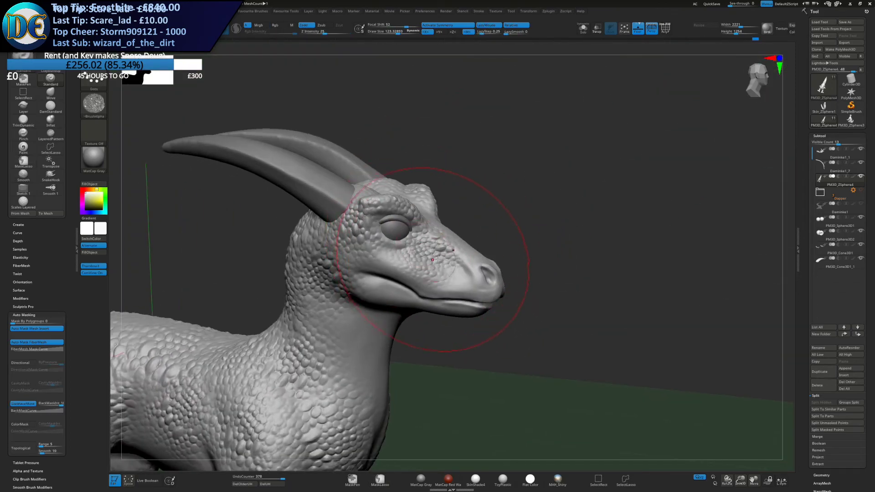
# Examine the scale coverage on the head, neck and body from both sides
pyautogui.keyDown('alt'); pyautogui.moveTo(431, 330); pyautogui.dragTo(447, 196, button='right'); pyautogui.keyUp('alt')
pyautogui.keyDown('ctrl'); pyautogui.moveTo(518, 225); pyautogui.dragTo(483, 192, button='right'); pyautogui.keyUp('ctrl')
pyautogui.moveTo(363, 283); pyautogui.dragTo(271, 320, button='right')
pyautogui.moveTo(404, 302); pyautogui.dragTo(352, 247, button='right')
pyautogui.keyDown('alt'); pyautogui.moveTo(409, 251); pyautogui.dragTo(403, 340, button='right'); pyautogui.keyUp('alt')
pyautogui.moveTo(451, 212); pyautogui.dragTo(381, 187, button='right')
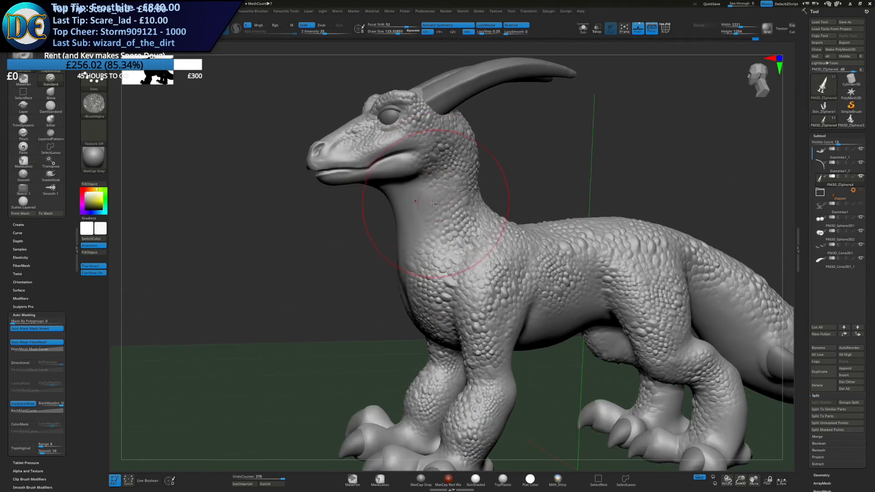
pyautogui.moveTo(350, 228)
pyautogui.mouseDown(button='right')
pyautogui.moveTo(369, 220)
pyautogui.moveTo(344, 225)
pyautogui.mouseUp(button='right')
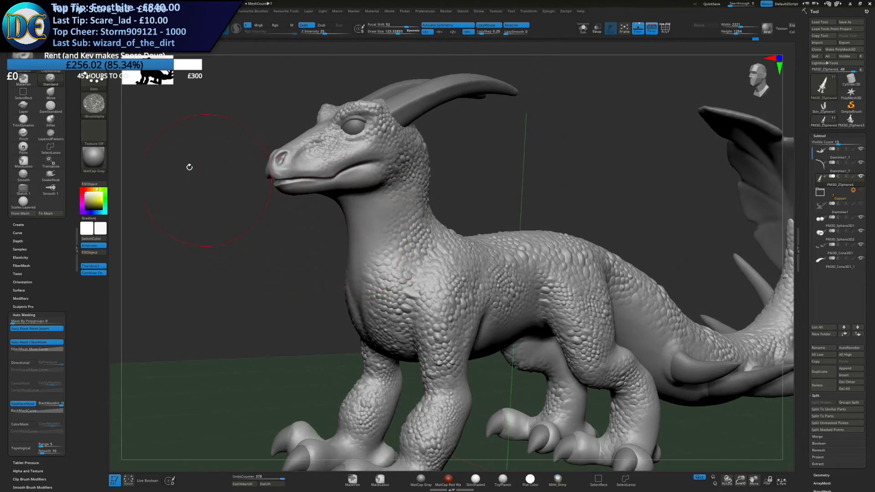
# Try carving another alpha from the alphas_03 set into the neck with Zsub, undoing the strokes
pyautogui.click(94, 104)
pyautogui.moveTo(349, 334)
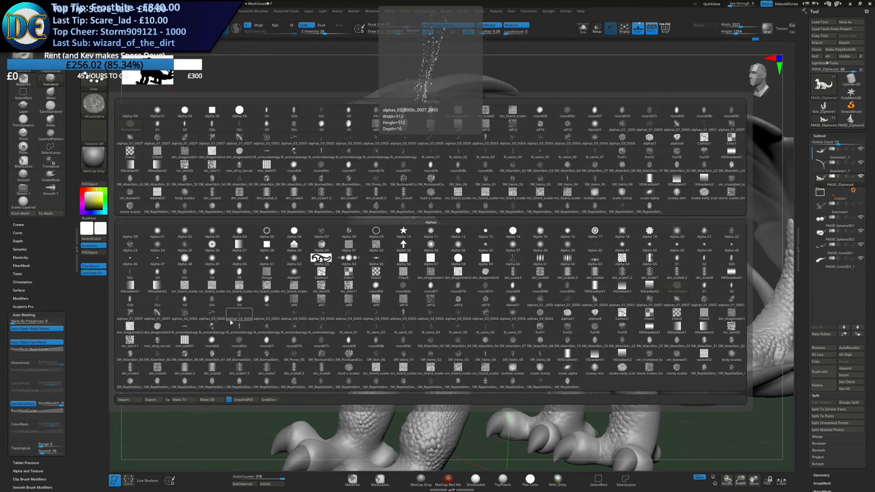
pyautogui.click(186, 314)
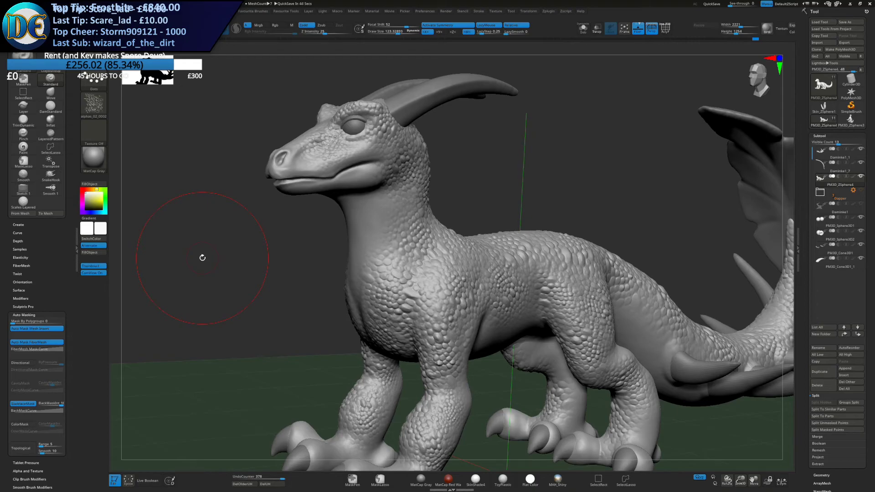
pyautogui.keyDown('alt'); pyautogui.moveTo(395, 244); pyautogui.dragTo(385, 191, button='right'); pyautogui.keyUp('alt')
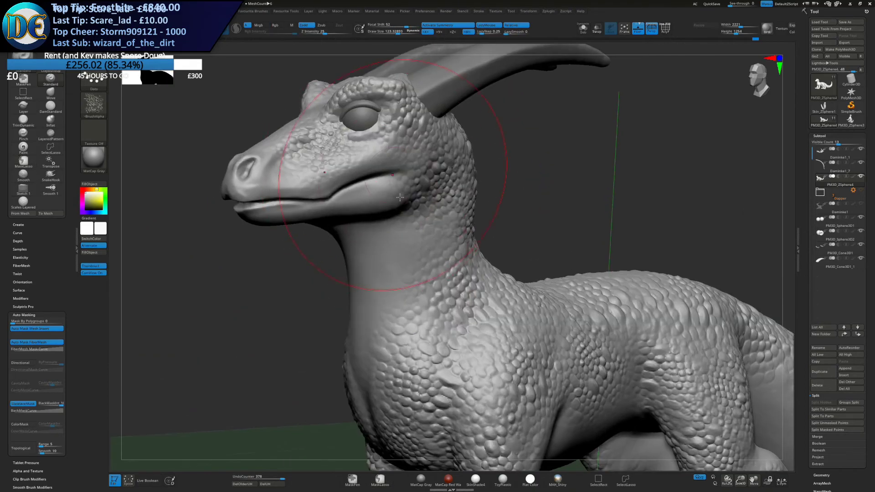
pyautogui.click(321, 26)
pyautogui.press('s')
pyautogui.moveTo(388, 243)
pyautogui.mouseDown()
pyautogui.moveTo(387, 234)
pyautogui.moveTo(390, 255)
pyautogui.mouseUp()
pyautogui.moveTo(390, 255); pyautogui.dragTo(376, 304, button='right')
pyautogui.moveTo(376, 304)
pyautogui.mouseDown()
pyautogui.moveTo(374, 269)
pyautogui.moveTo(360, 329)
pyautogui.mouseUp()
pyautogui.hotkey('ctrl', 'z')
pyautogui.hotkey('ctrl', 'z')
pyautogui.hotkey('ctrl', 'z')
pyautogui.hotkey('ctrl', 'z')
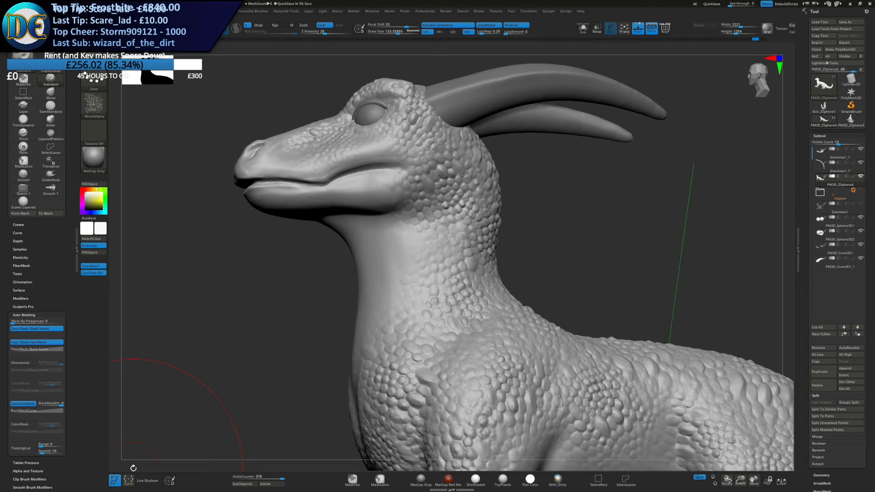
# Replace the Standard brush's alpha with a fine lizard-scale pattern
pyautogui.click(97, 104)
pyautogui.click(97, 109)
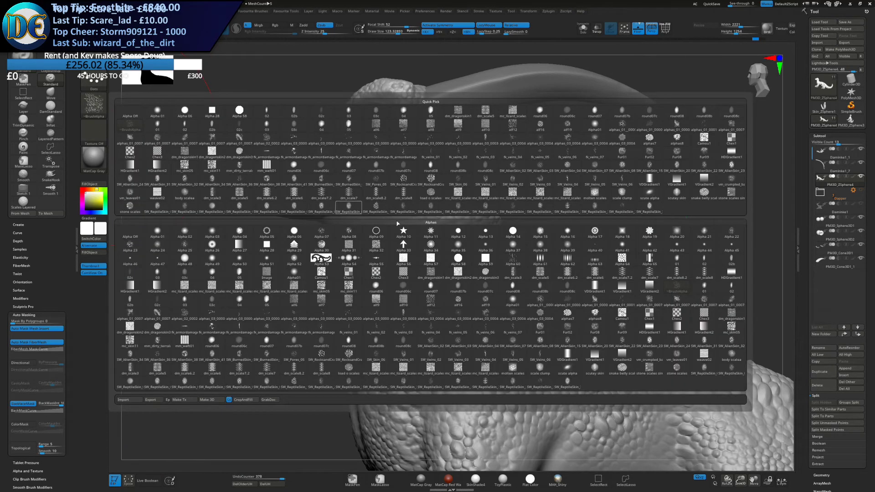
pyautogui.click(269, 289)
pyautogui.click(377, 275)
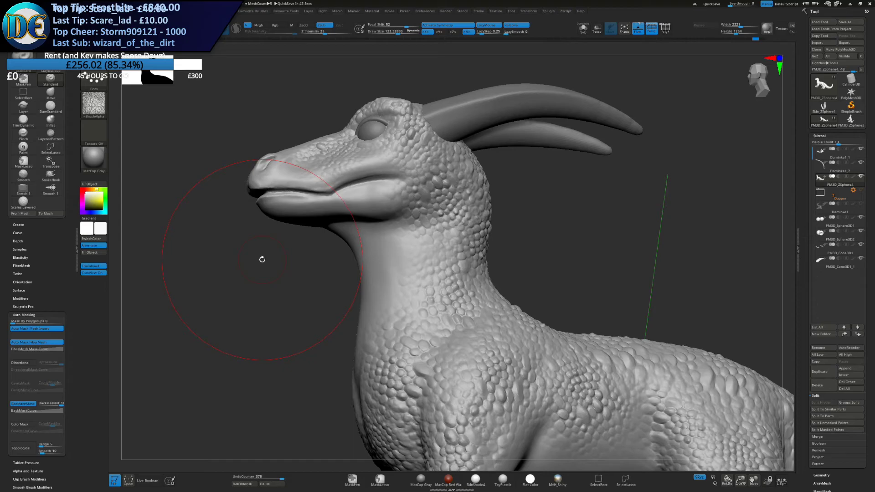
# Undo a test stroke of the fine scales on the jaw and lower the brush's Z Intensity in Zadd mode
pyautogui.moveTo(378, 234); pyautogui.dragTo(389, 236, button='right')
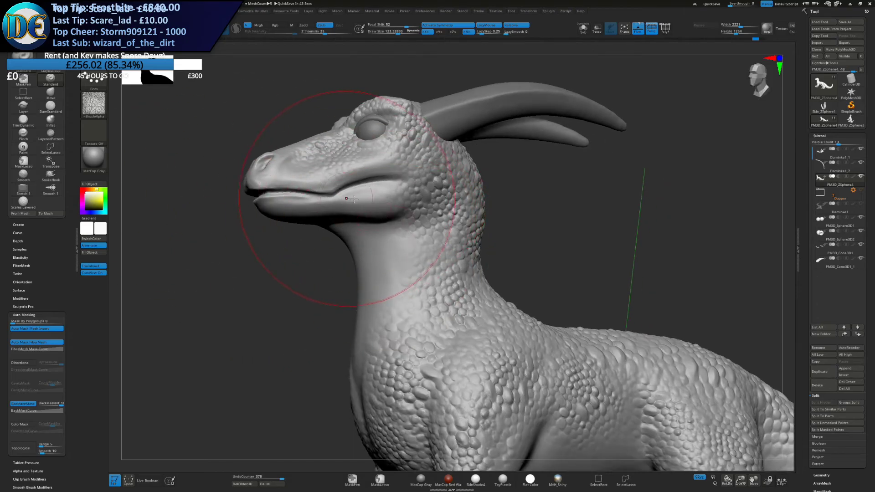
pyautogui.moveTo(370, 197); pyautogui.dragTo(379, 228)
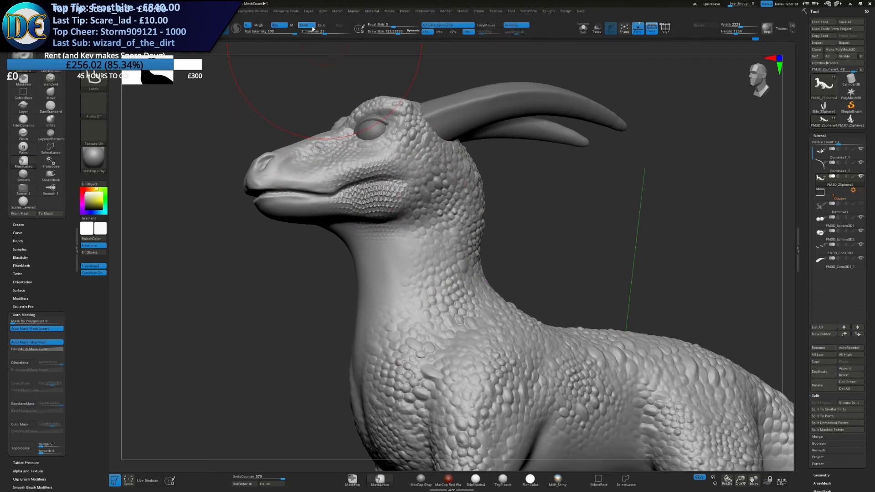
pyautogui.hotkey('ctrl', 'z')
pyautogui.click(384, 31)
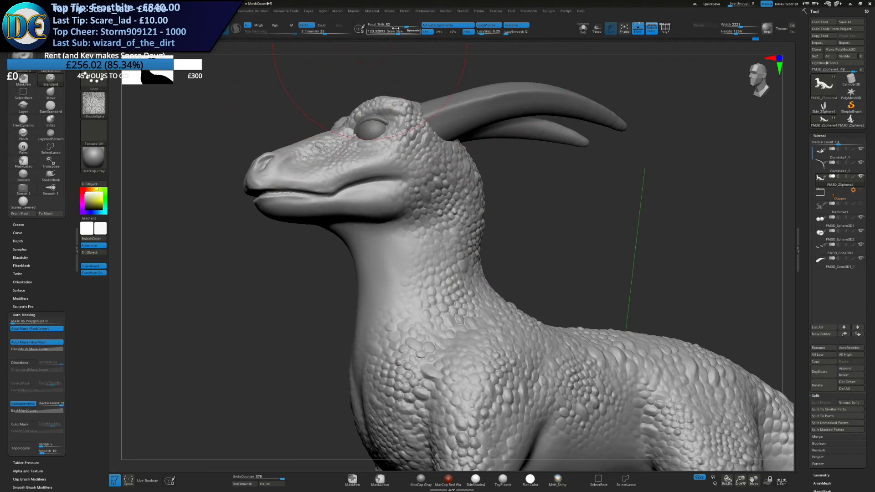
pyautogui.click(317, 33)
pyautogui.press('Return')
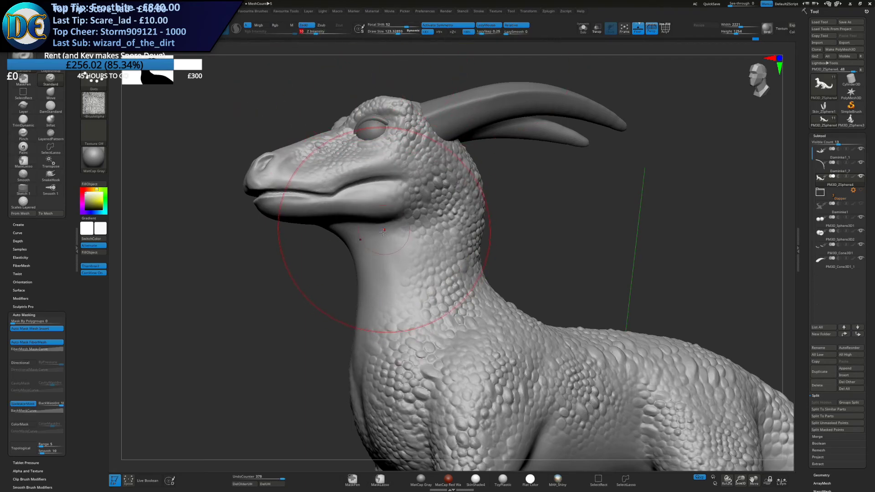
# Stamp fine lizard scales over the back of the jaw and down the side of the throat
pyautogui.moveTo(385, 230); pyautogui.dragTo(387, 222, button='right')
pyautogui.moveTo(364, 195); pyautogui.dragTo(387, 200)
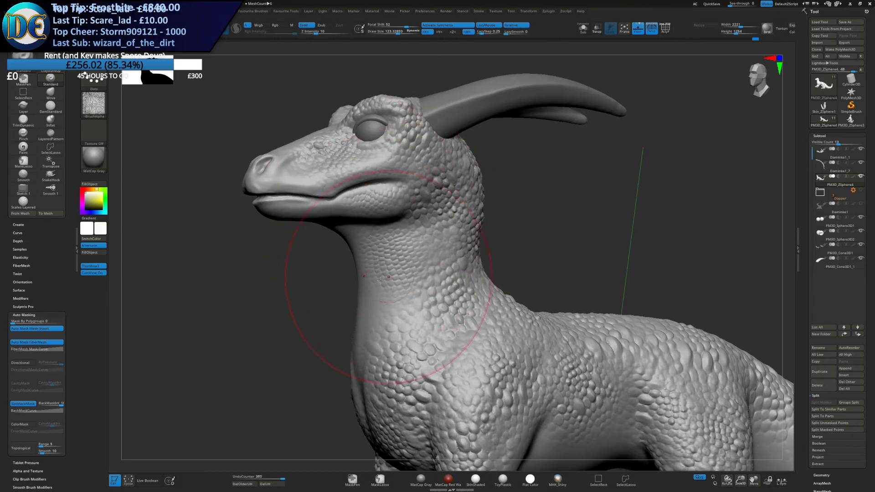
pyautogui.moveTo(391, 279); pyautogui.dragTo(377, 323, button='right')
pyautogui.moveTo(374, 283); pyautogui.dragTo(387, 298, button='right')
pyautogui.moveTo(387, 289); pyautogui.dragTo(385, 264)
# Stamp fine scales down the front of the neck, redoing one stroke, and smooth their transition into the chest
pyautogui.moveTo(383, 269); pyautogui.dragTo(426, 279, button='right')
pyautogui.moveTo(378, 341); pyautogui.dragTo(377, 357)
pyautogui.hotkey('ctrl', 'z')
pyautogui.moveTo(373, 399); pyautogui.dragTo(378, 319)
pyautogui.keyDown('shift'); pyautogui.moveTo(362, 361); pyautogui.dragTo(365, 392); pyautogui.keyUp('shift')
pyautogui.keyDown('shift'); pyautogui.moveTo(362, 328); pyautogui.dragTo(360, 283); pyautogui.keyUp('shift')
pyautogui.moveTo(359, 274); pyautogui.dragTo(401, 279, button='right')
pyautogui.keyDown('shift'); pyautogui.moveTo(312, 292); pyautogui.dragTo(303, 325); pyautogui.keyUp('shift')
# Stamp fine scales under the jaw, undo the last stroke and smooth the pattern there
pyautogui.moveTo(328, 310); pyautogui.dragTo(348, 255, button='right')
pyautogui.moveTo(357, 243); pyautogui.dragTo(371, 225)
pyautogui.moveTo(371, 225); pyautogui.dragTo(383, 201, button='right')
pyautogui.moveTo(369, 221); pyautogui.dragTo(396, 196)
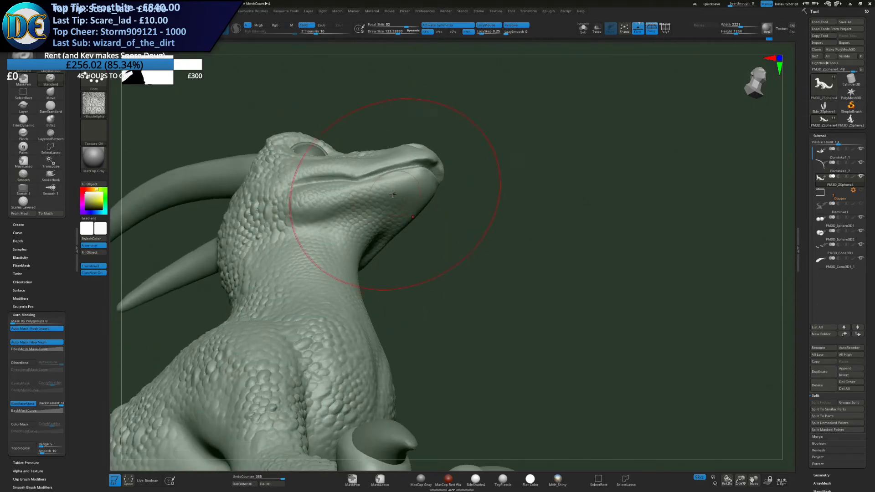
pyautogui.hotkey('ctrl', 'z')
pyautogui.moveTo(400, 186); pyautogui.dragTo(398, 200, button='right')
pyautogui.keyDown('shift'); pyautogui.moveTo(391, 202); pyautogui.dragTo(347, 223); pyautogui.keyUp('shift')
# Add small scales along the jaw and snout, reducing the draw size to about 42 near the nostril
pyautogui.moveTo(363, 199); pyautogui.dragTo(355, 230, button='right')
pyautogui.moveTo(382, 152)
pyautogui.mouseDown()
pyautogui.moveTo(388, 168)
pyautogui.moveTo(407, 159)
pyautogui.moveTo(383, 170)
pyautogui.mouseUp()
pyautogui.moveTo(387, 172); pyautogui.dragTo(340, 171, button='right')
pyautogui.press('space')
pyautogui.moveTo(383, 133); pyautogui.dragTo(378, 133)
pyautogui.moveTo(410, 166)
pyautogui.mouseDown(button='right')
pyautogui.moveTo(372, 134)
pyautogui.moveTo(328, 146)
pyautogui.mouseUp(button='right')
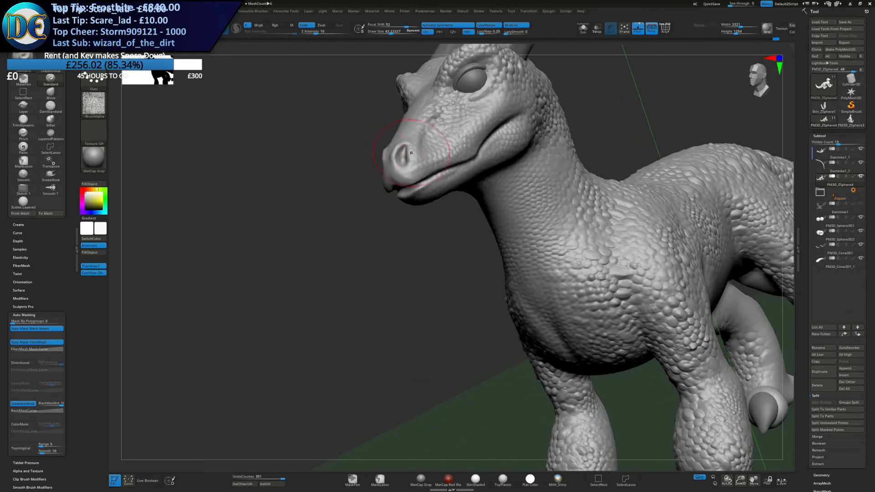
pyautogui.moveTo(416, 160); pyautogui.dragTo(401, 148, button='right')
pyautogui.keyDown('shift'); pyautogui.moveTo(424, 138); pyautogui.dragTo(465, 111); pyautogui.keyUp('shift')
pyautogui.moveTo(460, 133); pyautogui.dragTo(401, 195, button='right')
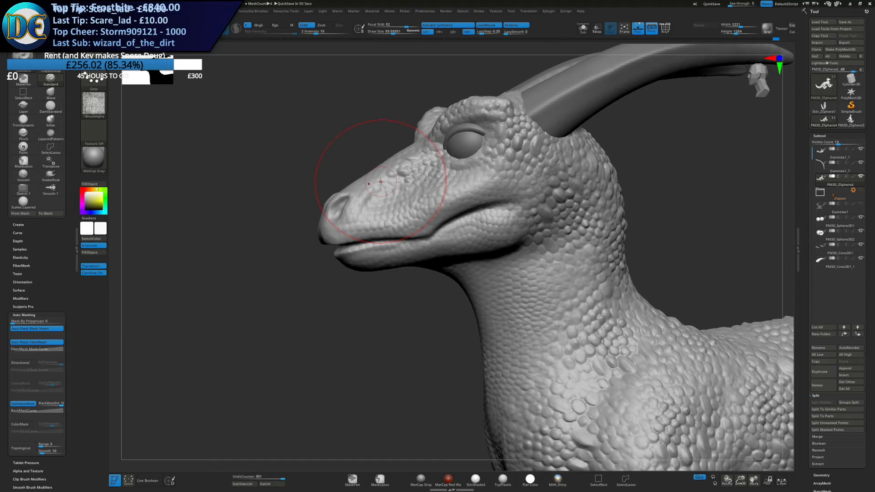
# Set the draw size to about 75 over the snout
pyautogui.moveTo(351, 218); pyautogui.dragTo(355, 188, button='right')
pyautogui.press('s')
pyautogui.moveTo(363, 178); pyautogui.dragTo(366, 178)
pyautogui.moveTo(365, 183)
pyautogui.mouseDown(button='right')
pyautogui.moveTo(359, 216)
pyautogui.moveTo(368, 234)
pyautogui.mouseUp(button='right')
pyautogui.press('ctrl')
# Set the Standard brush's draw size to about 162 for the belly scales
pyautogui.keyDown('ctrl'); pyautogui.moveTo(381, 331); pyautogui.dragTo(393, 280, button='right'); pyautogui.keyUp('ctrl')
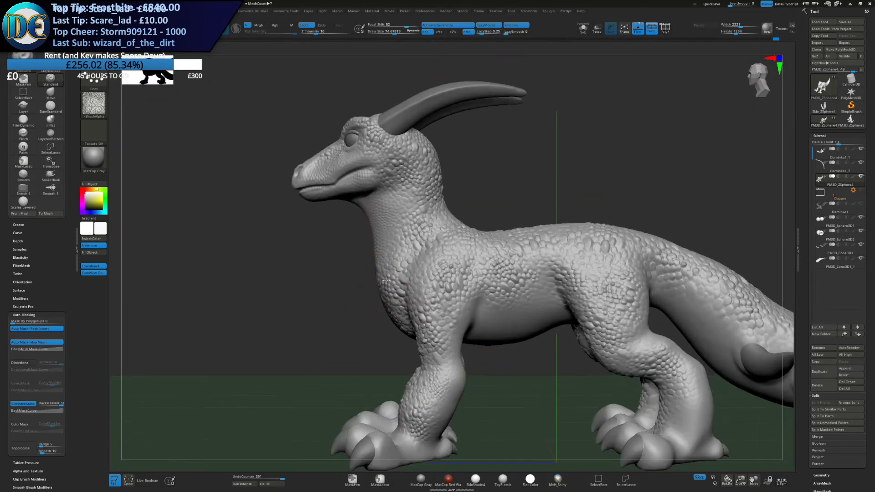
pyautogui.keyDown('alt'); pyautogui.moveTo(412, 326); pyautogui.dragTo(419, 247, button='right'); pyautogui.keyUp('alt')
pyautogui.press('s')
pyautogui.moveTo(419, 245); pyautogui.dragTo(427, 244)
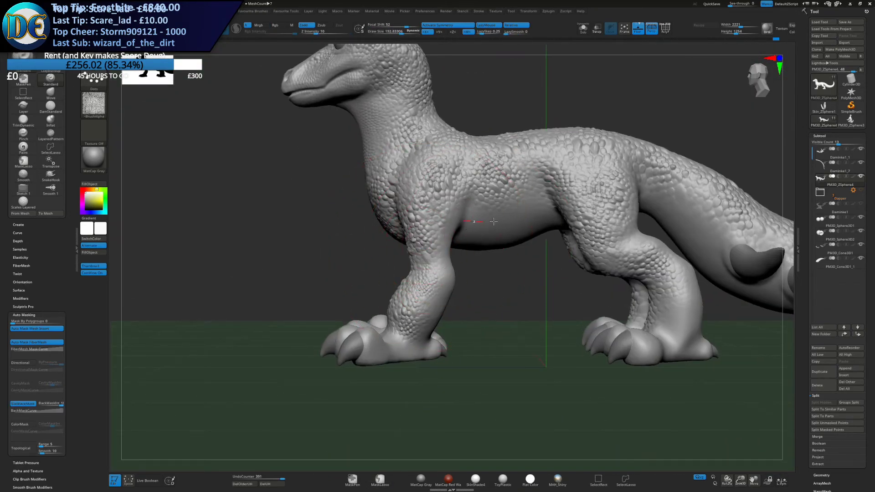
pyautogui.press('ctrl')
pyautogui.moveTo(470, 229); pyautogui.dragTo(466, 230, button='right')
pyautogui.press('s')
pyautogui.moveTo(460, 225); pyautogui.dragTo(457, 226)
pyautogui.moveTo(457, 227)
pyautogui.mouseDown(button='right')
pyautogui.moveTo(441, 222)
pyautogui.moveTo(455, 242)
pyautogui.mouseUp(button='right')
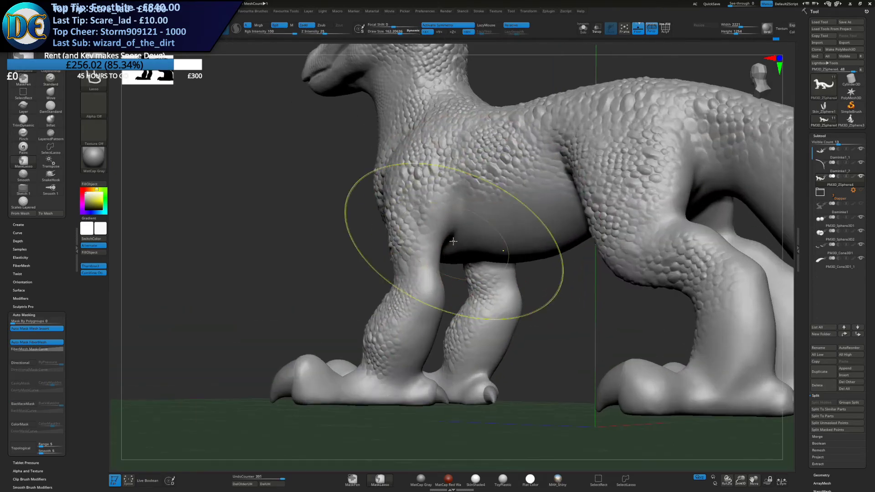
# Stamp fine scales along the lower flank and belly from the foreleg to the hind leg, redoing the first stroke
pyautogui.moveTo(440, 222); pyautogui.dragTo(519, 221)
pyautogui.moveTo(521, 219); pyautogui.dragTo(534, 220, button='right')
pyautogui.hotkey('ctrl', 'z')
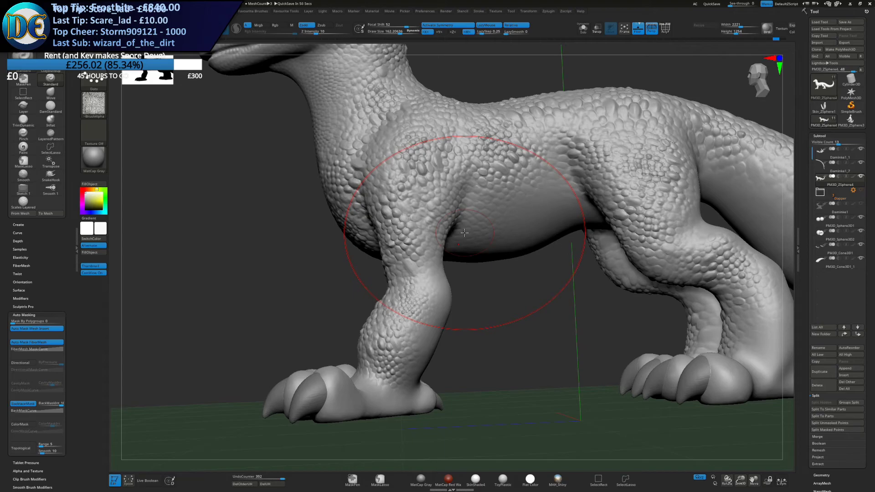
pyautogui.moveTo(512, 199)
pyautogui.mouseDown()
pyautogui.moveTo(559, 204)
pyautogui.moveTo(557, 215)
pyautogui.moveTo(576, 202)
pyautogui.mouseUp()
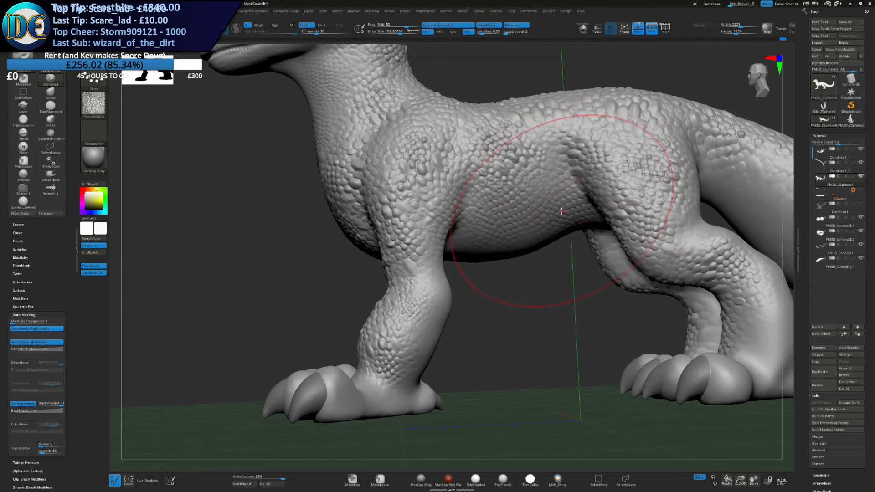
# Cover the middle of the belly between the forelegs and hind legs with fine scales, redoing the first stroke
pyautogui.moveTo(412, 253)
pyautogui.mouseDown(button='right')
pyautogui.moveTo(474, 247)
pyautogui.moveTo(439, 273)
pyautogui.moveTo(447, 299)
pyautogui.moveTo(445, 197)
pyautogui.moveTo(423, 158)
pyautogui.mouseUp(button='right')
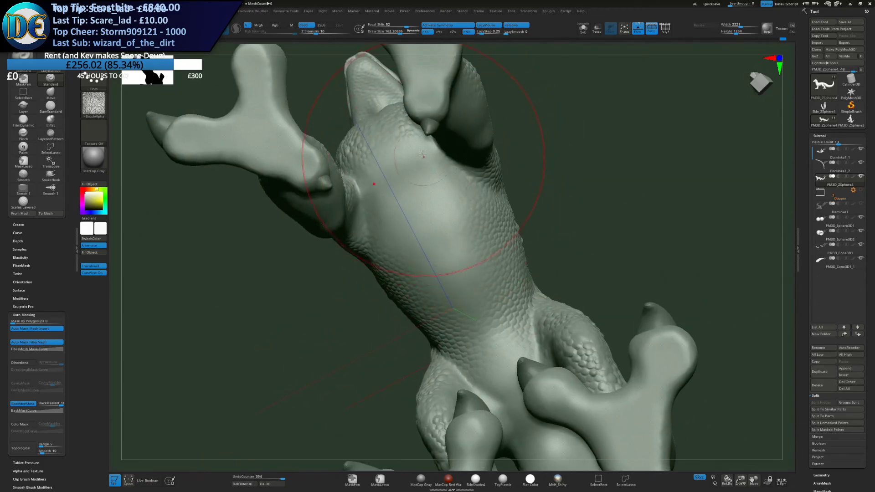
pyautogui.moveTo(430, 173); pyautogui.dragTo(465, 273)
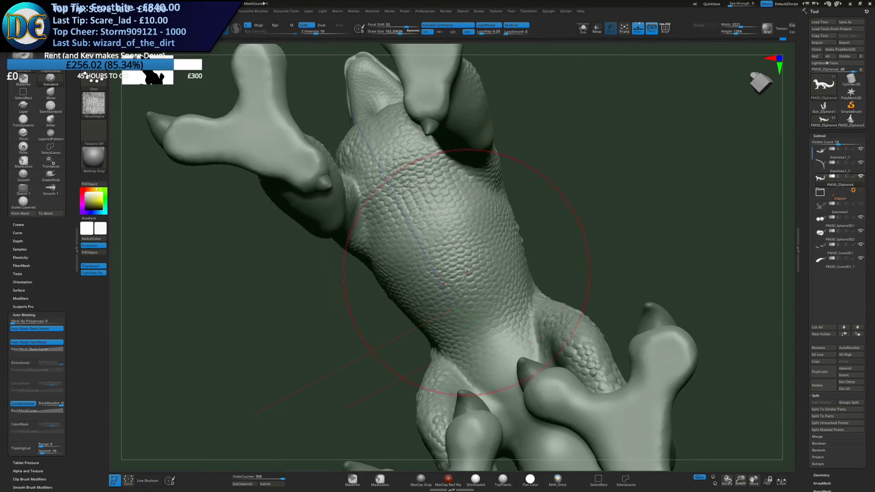
pyautogui.hotkey('ctrl', 'z')
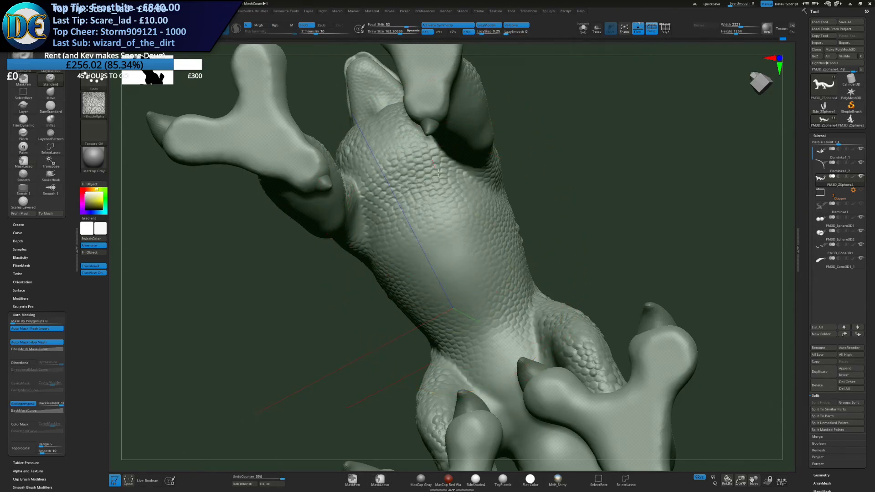
pyautogui.moveTo(454, 236)
pyautogui.mouseDown()
pyautogui.moveTo(468, 283)
pyautogui.moveTo(461, 289)
pyautogui.mouseUp()
pyautogui.moveTo(461, 290)
pyautogui.keyDown('ctrl'); pyautogui.mouseDown(button='right')
pyautogui.moveTo(454, 235)
pyautogui.moveTo(490, 292)
pyautogui.moveTo(506, 219)
pyautogui.moveTo(443, 270)
pyautogui.moveTo(461, 220)
pyautogui.moveTo(533, 219)
pyautogui.moveTo(454, 201)
pyautogui.mouseUp(button='right'); pyautogui.keyUp('ctrl')
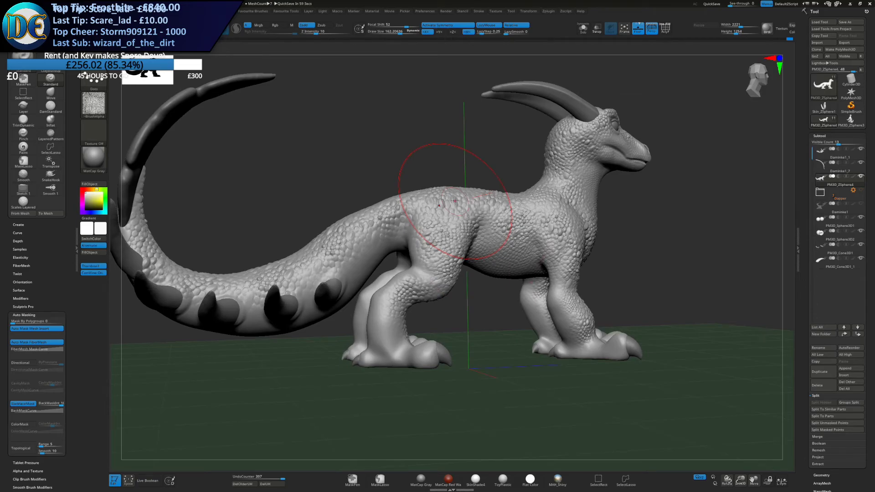
# Stamp fine scales down the side of the tail base behind the hind leg and beneath the first tail spike
pyautogui.moveTo(428, 266); pyautogui.dragTo(478, 214, button='right')
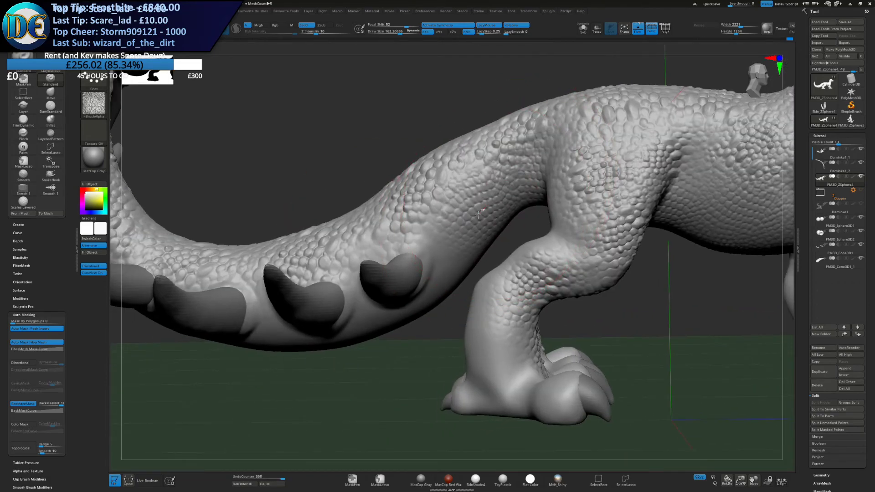
pyautogui.keyDown('alt'); pyautogui.moveTo(440, 269); pyautogui.dragTo(508, 224, button='right'); pyautogui.keyUp('alt')
pyautogui.moveTo(531, 159)
pyautogui.mouseDown()
pyautogui.moveTo(552, 153)
pyautogui.moveTo(530, 170)
pyautogui.mouseUp()
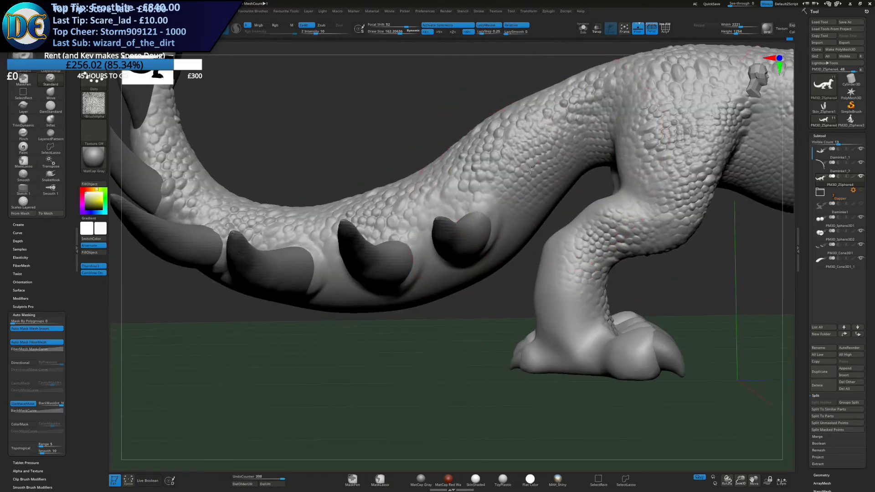
pyautogui.moveTo(509, 232); pyautogui.dragTo(492, 250)
pyautogui.hotkey('ctrl', 'z')
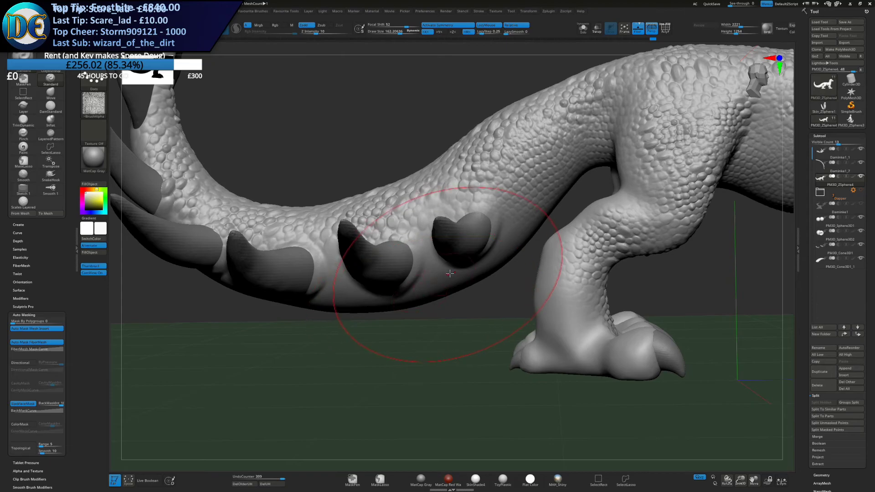
pyautogui.moveTo(424, 279); pyautogui.dragTo(454, 262, button='right')
pyautogui.moveTo(436, 256); pyautogui.dragTo(459, 249)
# Continue the fine scales along the tail's lower side, around the spike bases and out toward the tip
pyautogui.keyDown('alt'); pyautogui.moveTo(355, 272); pyautogui.dragTo(512, 237, button='right'); pyautogui.keyUp('alt')
pyautogui.moveTo(484, 249); pyautogui.dragTo(509, 237)
pyautogui.moveTo(360, 264); pyautogui.dragTo(383, 224, button='right')
pyautogui.moveTo(381, 201); pyautogui.dragTo(421, 233)
pyautogui.keyDown('alt'); pyautogui.moveTo(299, 132); pyautogui.dragTo(372, 239, button='right'); pyautogui.keyUp('alt')
pyautogui.moveTo(359, 257); pyautogui.dragTo(396, 262)
# Try fine scales between the spikes at the tail tip with a draw size of about 117
pyautogui.moveTo(292, 205); pyautogui.dragTo(369, 241, button='right')
pyautogui.moveTo(383, 248)
pyautogui.mouseDown()
pyautogui.moveTo(383, 232)
pyautogui.moveTo(329, 184)
pyautogui.mouseUp()
pyautogui.hotkey('ctrl', 'z')
pyautogui.press('s')
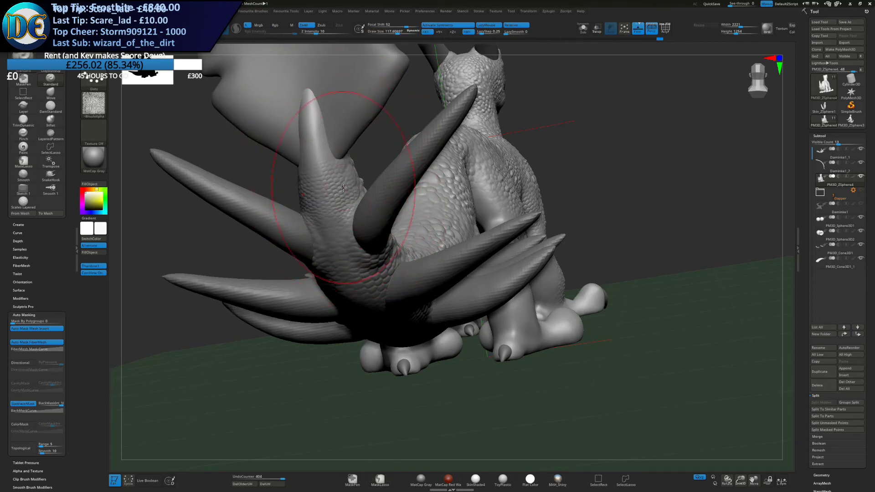
pyautogui.hotkey('ctrl', 'z')
pyautogui.moveTo(348, 214); pyautogui.dragTo(328, 188)
pyautogui.hotkey('ctrl', 'z')
pyautogui.click(447, 25)
pyautogui.moveTo(310, 133); pyautogui.dragTo(376, 191, button='right')
pyautogui.press('x')
# Stamp fine scales along the lower edge of the tail behind the hind legs with a draw size of about 123
pyautogui.moveTo(496, 59); pyautogui.dragTo(286, 236, button='right')
pyautogui.keyDown('alt'); pyautogui.moveTo(457, 242); pyautogui.dragTo(401, 228, button='right'); pyautogui.keyUp('alt')
pyautogui.keyDown('alt'); pyautogui.moveTo(506, 279); pyautogui.dragTo(398, 226, button='right'); pyautogui.keyUp('alt')
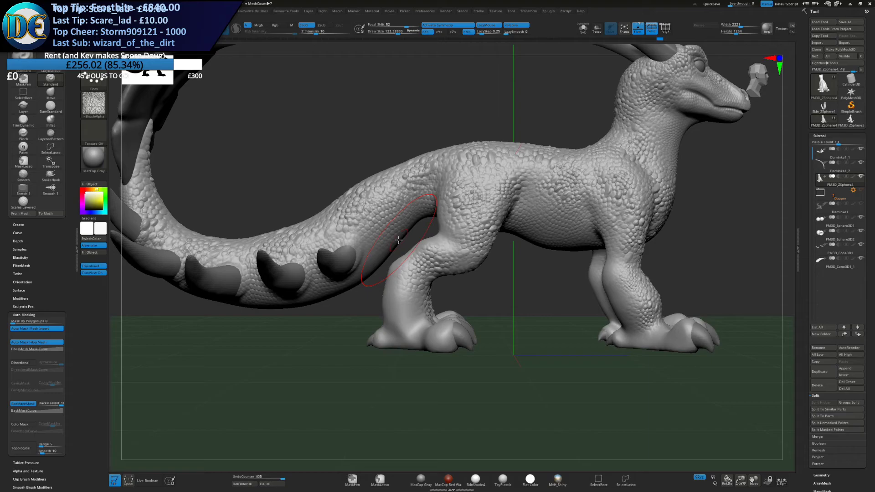
pyautogui.moveTo(440, 289)
pyautogui.keyDown('alt'); pyautogui.mouseDown()
pyautogui.moveTo(462, 261)
pyautogui.moveTo(470, 228)
pyautogui.mouseUp(); pyautogui.keyUp('alt')
pyautogui.moveTo(422, 214)
pyautogui.mouseDown()
pyautogui.moveTo(484, 206)
pyautogui.moveTo(497, 123)
pyautogui.mouseUp()
pyautogui.moveTo(405, 228); pyautogui.dragTo(448, 242)
pyautogui.moveTo(449, 242); pyautogui.dragTo(457, 219, button='right')
pyautogui.moveTo(478, 241); pyautogui.dragTo(457, 241)
# Cover the tail's underside between the two rows of spikes with fine scales, undoing the last stroke near the tip
pyautogui.keyDown('alt'); pyautogui.moveTo(457, 240); pyautogui.dragTo(558, 243, button='right'); pyautogui.keyUp('alt')
pyautogui.moveTo(444, 244); pyautogui.dragTo(432, 239)
pyautogui.moveTo(432, 239); pyautogui.dragTo(342, 244, button='right')
pyautogui.moveTo(342, 244); pyautogui.dragTo(371, 242)
pyautogui.moveTo(372, 242); pyautogui.dragTo(412, 247, button='right')
pyautogui.moveTo(403, 242); pyautogui.dragTo(420, 243)
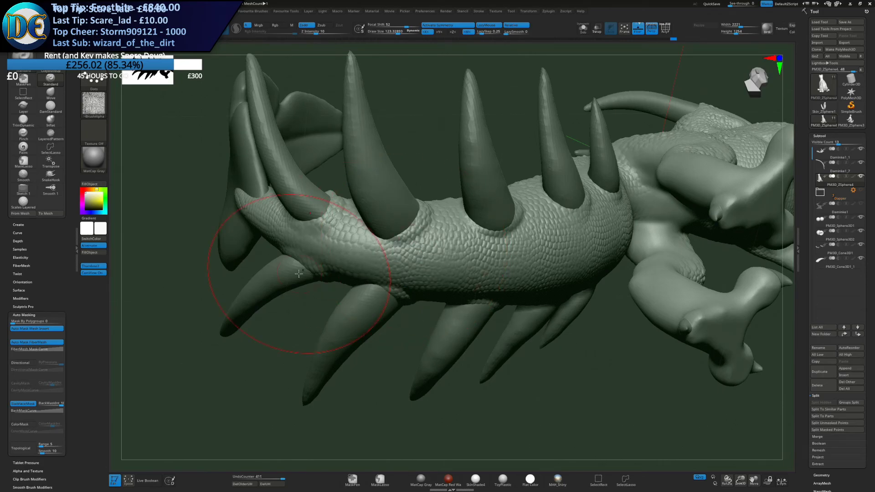
pyautogui.moveTo(314, 260); pyautogui.dragTo(345, 222, button='right')
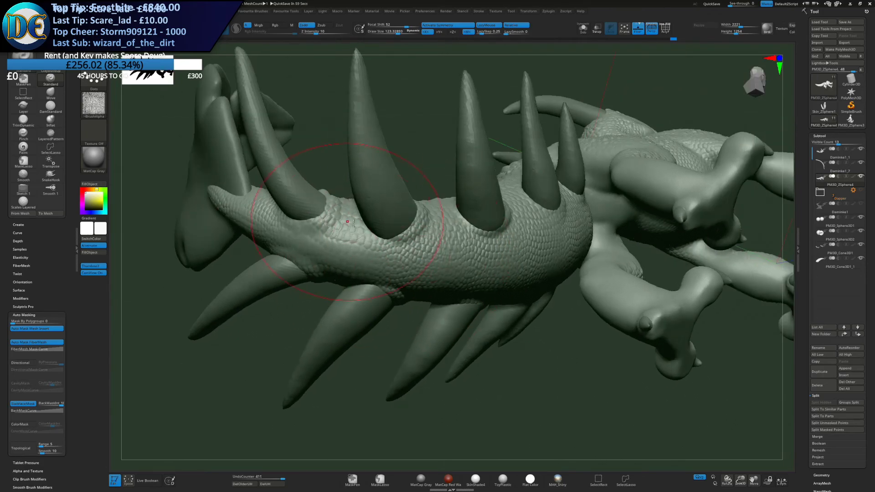
pyautogui.moveTo(324, 234); pyautogui.dragTo(310, 230)
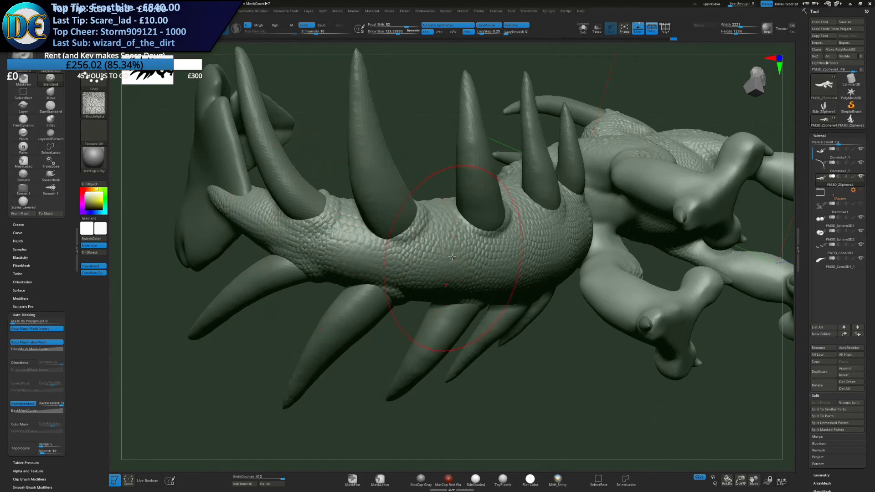
pyautogui.moveTo(452, 258); pyautogui.dragTo(438, 249, button='right')
pyautogui.hotkey('ctrl', 'z')
# Fill the tail's underside near the hind feet with fine scales while symmetry is off, and turn symmetry back on
pyautogui.keyDown('ctrl'); pyautogui.moveTo(531, 316); pyautogui.dragTo(381, 278, button='right'); pyautogui.keyUp('ctrl')
pyautogui.moveTo(380, 278); pyautogui.dragTo(538, 82, button='right')
pyautogui.keyDown('alt'); pyautogui.moveTo(559, 240); pyautogui.dragTo(451, 151, button='right'); pyautogui.keyUp('alt')
pyautogui.click(438, 25)
pyautogui.moveTo(483, 283)
pyautogui.mouseDown(button='right')
pyautogui.moveTo(427, 213)
pyautogui.moveTo(433, 200)
pyautogui.mouseUp(button='right')
pyautogui.moveTo(433, 196); pyautogui.dragTo(422, 178)
pyautogui.moveTo(440, 180)
pyautogui.mouseDown(button='right')
pyautogui.moveTo(470, 203)
pyautogui.moveTo(461, 206)
pyautogui.mouseUp(button='right')
pyautogui.moveTo(461, 209); pyautogui.dragTo(489, 187)
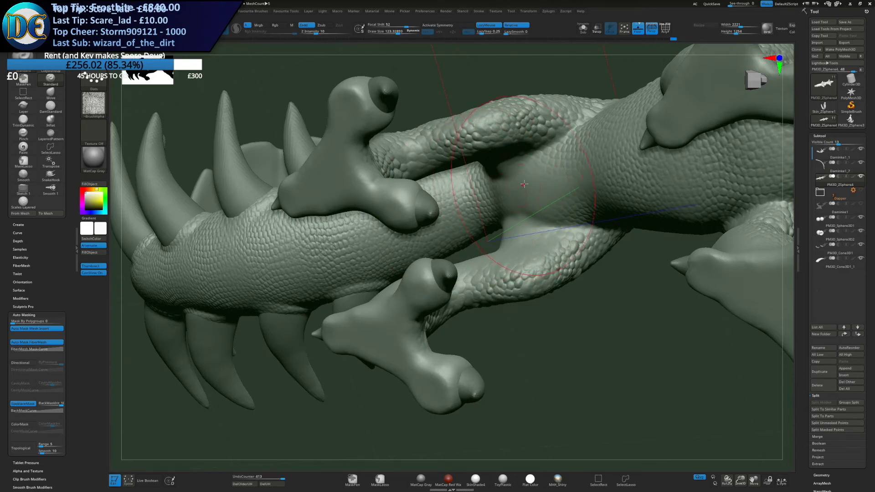
pyautogui.press('x')
# Stamp fine scales across the groin between the hind legs and over the backs of the thighs
pyautogui.moveTo(523, 185); pyautogui.dragTo(477, 205, button='right')
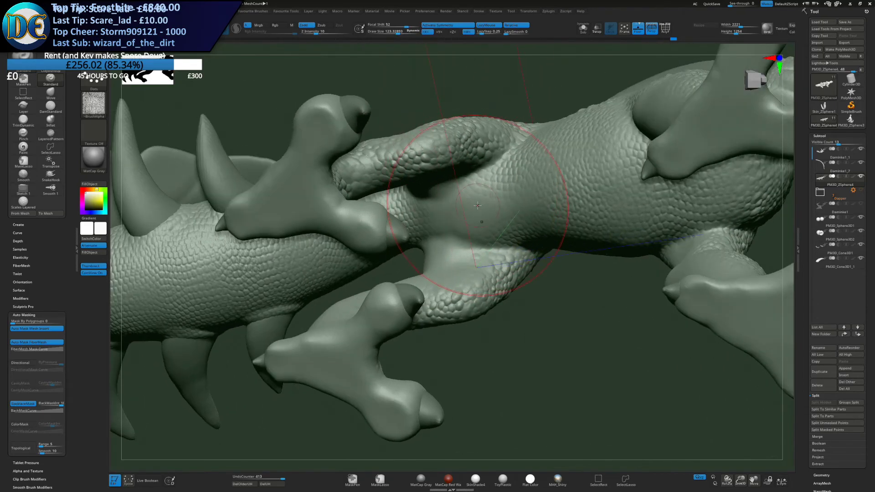
pyautogui.moveTo(479, 209); pyautogui.dragTo(458, 217)
pyautogui.moveTo(459, 218)
pyautogui.mouseDown(button='right')
pyautogui.moveTo(458, 276)
pyautogui.moveTo(442, 270)
pyautogui.moveTo(435, 288)
pyautogui.moveTo(436, 248)
pyautogui.mouseUp(button='right')
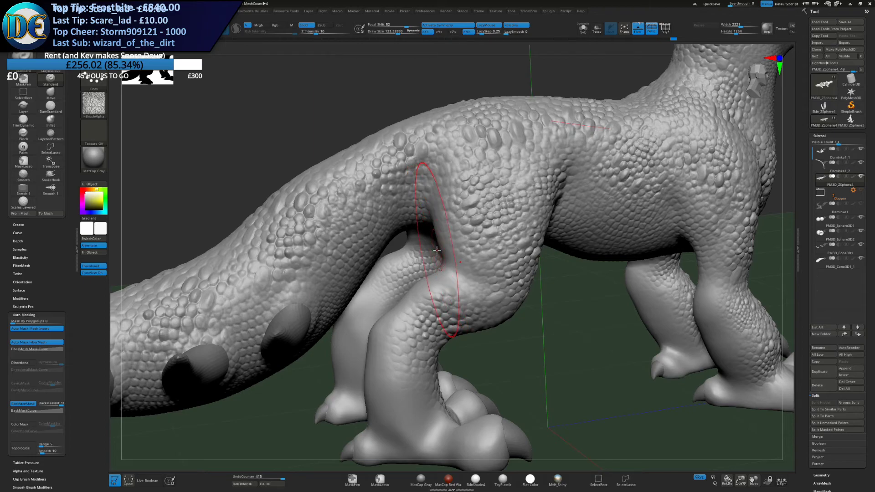
pyautogui.moveTo(476, 263); pyautogui.dragTo(401, 150, button='right')
pyautogui.moveTo(399, 149); pyautogui.dragTo(407, 184)
pyautogui.moveTo(404, 234); pyautogui.dragTo(384, 265)
# Enlarge the draw size slightly and cover the backs and sides of the lower hind legs with scales down to the heels
pyautogui.moveTo(384, 256)
pyautogui.mouseDown(button='right')
pyautogui.moveTo(367, 242)
pyautogui.moveTo(387, 230)
pyautogui.mouseUp(button='right')
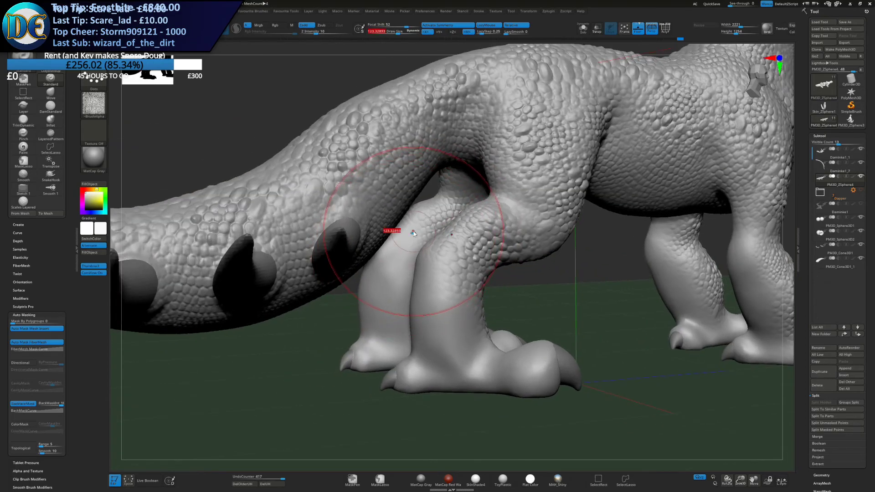
pyautogui.moveTo(412, 231); pyautogui.dragTo(389, 262)
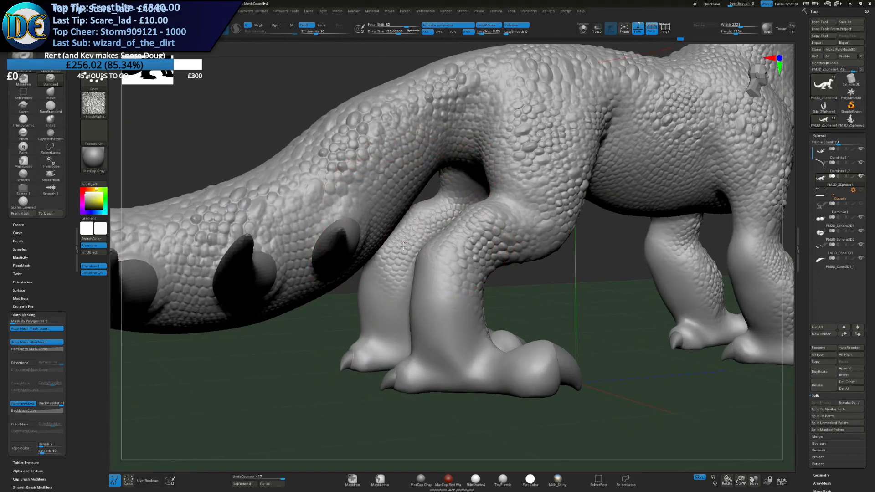
pyautogui.keyDown('alt'); pyautogui.moveTo(392, 262); pyautogui.dragTo(382, 200, button='right'); pyautogui.keyUp('alt')
pyautogui.moveTo(433, 201)
pyautogui.mouseDown()
pyautogui.moveTo(443, 276)
pyautogui.moveTo(462, 292)
pyautogui.mouseUp()
pyautogui.moveTo(381, 244); pyautogui.dragTo(383, 296)
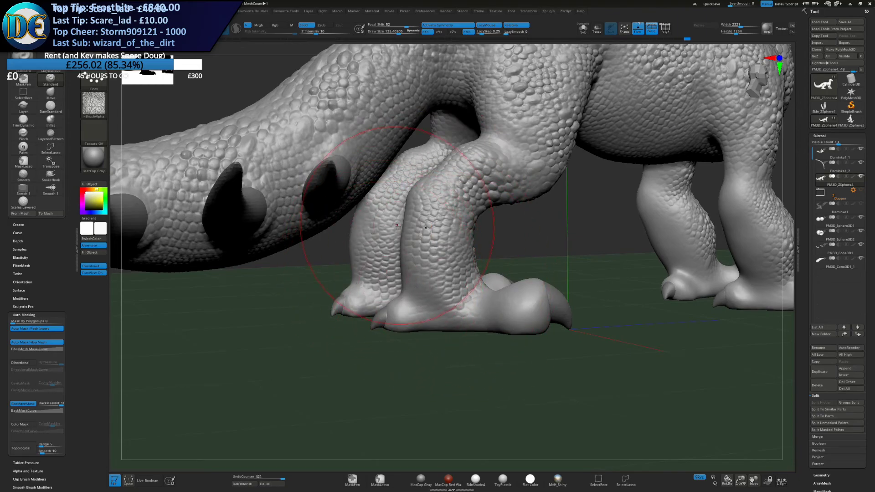
# Stamp scales over the hind feet, covering the ankles, the tops of the feet and the toes up to the claws
pyautogui.keyDown('alt'); pyautogui.moveTo(397, 225); pyautogui.dragTo(351, 183, button='right'); pyautogui.keyUp('alt')
pyautogui.moveTo(436, 269); pyautogui.dragTo(469, 263)
pyautogui.moveTo(451, 263); pyautogui.dragTo(444, 255, button='right')
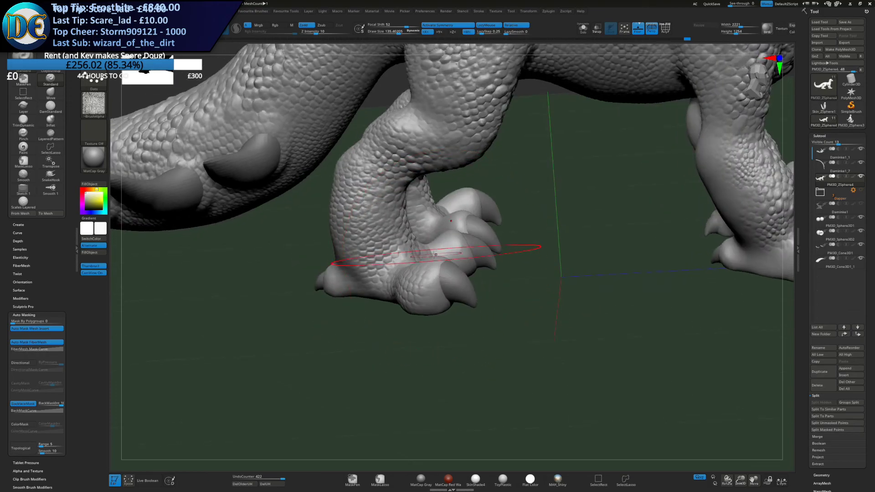
pyautogui.moveTo(444, 255); pyautogui.dragTo(459, 247)
pyautogui.moveTo(448, 239); pyautogui.dragTo(431, 257, button='right')
pyautogui.moveTo(452, 259); pyautogui.dragTo(437, 278)
pyautogui.moveTo(468, 225); pyautogui.dragTo(441, 233, button='right')
pyautogui.moveTo(441, 233); pyautogui.dragTo(471, 226)
pyautogui.moveTo(433, 262)
pyautogui.mouseDown(button='right')
pyautogui.moveTo(456, 242)
pyautogui.moveTo(430, 254)
pyautogui.moveTo(449, 252)
pyautogui.mouseUp(button='right')
pyautogui.moveTo(448, 252)
pyautogui.mouseDown()
pyautogui.moveTo(459, 276)
pyautogui.moveTo(434, 276)
pyautogui.moveTo(448, 298)
pyautogui.mouseUp()
# Cover the bare areas of the lower forelegs and the first front toes with scales
pyautogui.moveTo(448, 299)
pyautogui.keyDown('alt'); pyautogui.mouseDown(button='right')
pyautogui.moveTo(460, 300)
pyautogui.moveTo(400, 214)
pyautogui.moveTo(415, 217)
pyautogui.mouseUp(button='right'); pyautogui.keyUp('alt')
pyautogui.moveTo(420, 210)
pyautogui.mouseDown()
pyautogui.moveTo(427, 205)
pyautogui.moveTo(431, 252)
pyautogui.moveTo(410, 273)
pyautogui.moveTo(344, 304)
pyautogui.moveTo(326, 299)
pyautogui.mouseUp()
pyautogui.keyDown('ctrl'); pyautogui.moveTo(491, 208); pyautogui.dragTo(490, 169, button='right'); pyautogui.keyUp('ctrl')
pyautogui.moveTo(485, 210); pyautogui.dragTo(495, 171, button='right')
pyautogui.moveTo(495, 171); pyautogui.dragTo(487, 221)
pyautogui.moveTo(460, 284); pyautogui.dragTo(455, 303, button='right')
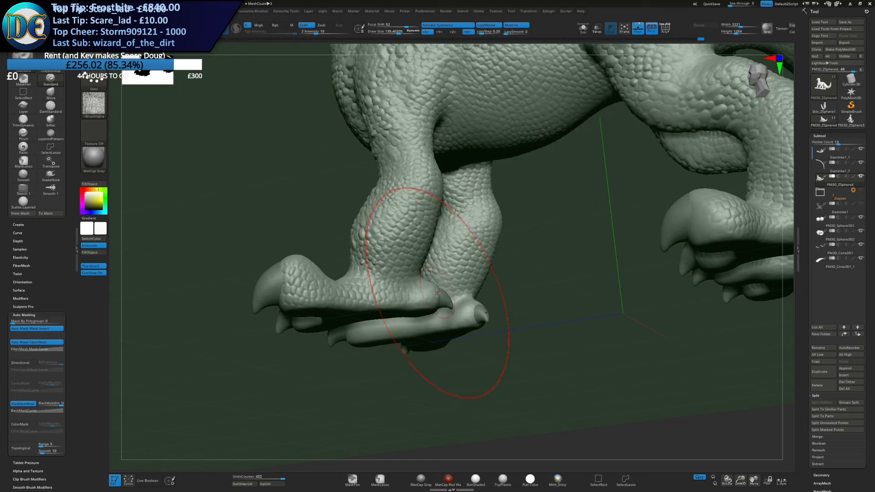
pyautogui.moveTo(429, 287); pyautogui.dragTo(447, 291, button='right')
pyautogui.moveTo(349, 276); pyautogui.dragTo(392, 318, button='right')
pyautogui.moveTo(348, 323); pyautogui.dragTo(403, 305)
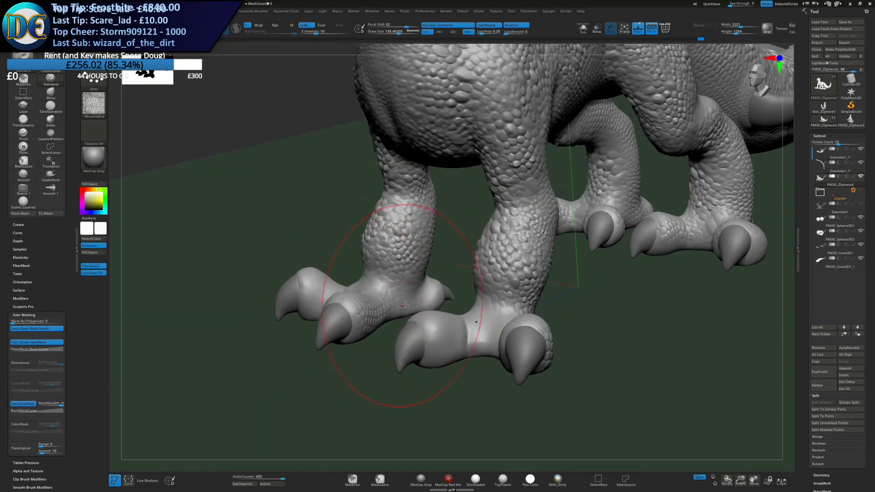
# Finish the scales on the front feet and toes around the claws, reducing the draw size to about 71
pyautogui.moveTo(317, 289); pyautogui.dragTo(312, 313, button='right')
pyautogui.moveTo(359, 284); pyautogui.dragTo(365, 320, button='right')
pyautogui.moveTo(365, 320); pyautogui.dragTo(366, 334)
pyautogui.moveTo(366, 334); pyautogui.dragTo(319, 331, button='right')
pyautogui.moveTo(576, 351); pyautogui.dragTo(591, 365)
pyautogui.moveTo(494, 365)
pyautogui.keyDown('alt'); pyautogui.mouseDown(button='right')
pyautogui.moveTo(454, 288)
pyautogui.moveTo(424, 297)
pyautogui.moveTo(470, 339)
pyautogui.moveTo(469, 324)
pyautogui.moveTo(442, 334)
pyautogui.moveTo(477, 306)
pyautogui.moveTo(381, 293)
pyautogui.moveTo(366, 331)
pyautogui.moveTo(426, 307)
pyautogui.moveTo(390, 231)
pyautogui.moveTo(474, 299)
pyautogui.moveTo(420, 304)
pyautogui.moveTo(561, 272)
pyautogui.mouseUp(button='right'); pyautogui.keyUp('alt')
pyautogui.moveTo(347, 311)
pyautogui.keyDown('shift'); pyautogui.mouseDown()
pyautogui.moveTo(401, 295)
pyautogui.moveTo(376, 287)
pyautogui.moveTo(356, 300)
pyautogui.mouseUp(); pyautogui.keyUp('shift')
pyautogui.moveTo(364, 305)
pyautogui.keyDown('alt'); pyautogui.mouseDown(button='right')
pyautogui.moveTo(412, 273)
pyautogui.moveTo(408, 302)
pyautogui.mouseUp(button='right'); pyautogui.keyUp('alt')
pyautogui.moveTo(408, 302)
pyautogui.keyDown('ctrl'); pyautogui.mouseDown(button='right')
pyautogui.moveTo(409, 321)
pyautogui.moveTo(410, 297)
pyautogui.mouseUp(button='right'); pyautogui.keyUp('ctrl')
pyautogui.moveTo(409, 296)
pyautogui.mouseDown(button='right')
pyautogui.moveTo(447, 283)
pyautogui.moveTo(360, 287)
pyautogui.mouseUp(button='right')
pyautogui.moveTo(360, 287)
pyautogui.keyDown('ctrl'); pyautogui.mouseDown(button='right')
pyautogui.moveTo(359, 315)
pyautogui.moveTo(319, 292)
pyautogui.mouseUp(button='right'); pyautogui.keyUp('ctrl')
pyautogui.moveTo(319, 292)
pyautogui.mouseDown(button='right')
pyautogui.moveTo(353, 314)
pyautogui.moveTo(347, 326)
pyautogui.moveTo(362, 282)
pyautogui.mouseUp(button='right')
pyautogui.moveTo(363, 283)
pyautogui.keyDown('ctrl'); pyautogui.mouseDown(button='right')
pyautogui.moveTo(365, 293)
pyautogui.moveTo(351, 289)
pyautogui.mouseUp(button='right'); pyautogui.keyUp('ctrl')
# Save the project as Daminke.ZPR in the ALPHAS Scales folder and delete that copy again
pyautogui.hotkey('ctrl', 's')
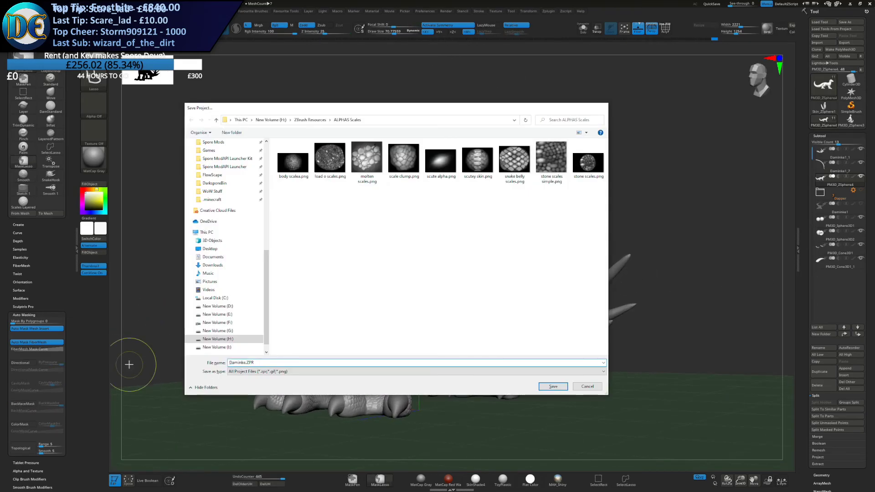
pyautogui.press('Return')
pyautogui.hotkey('ctrl', 's')
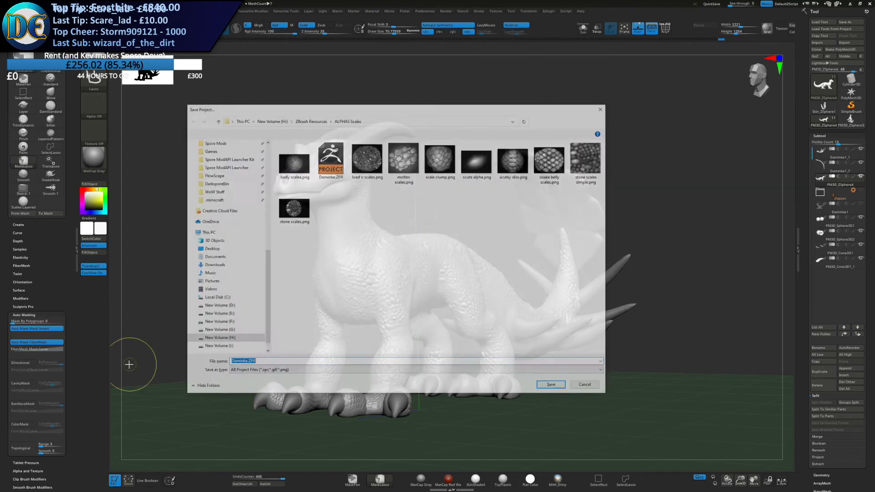
pyautogui.click(330, 158)
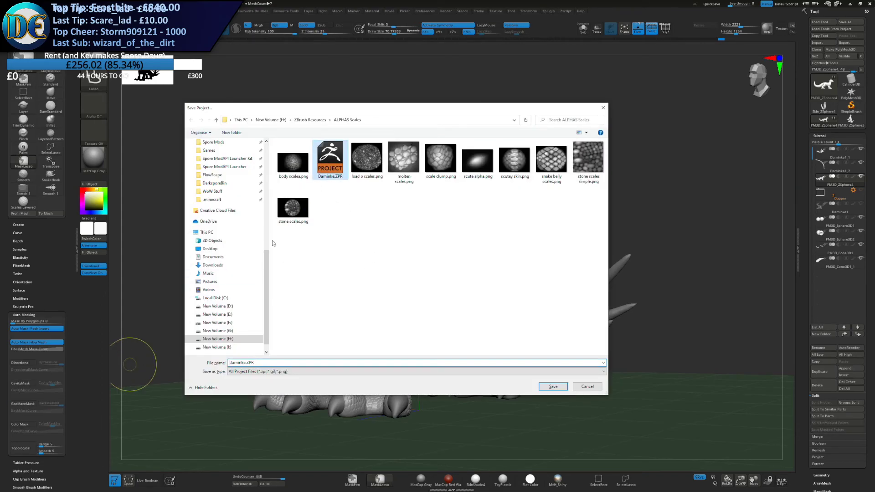
pyautogui.press('Delete')
# Save the project as Daminke.ZPR in the Spore Creations folder of ZBrush Models, replacing the existing file
pyautogui.moveTo(267, 296); pyautogui.dragTo(270, 160)
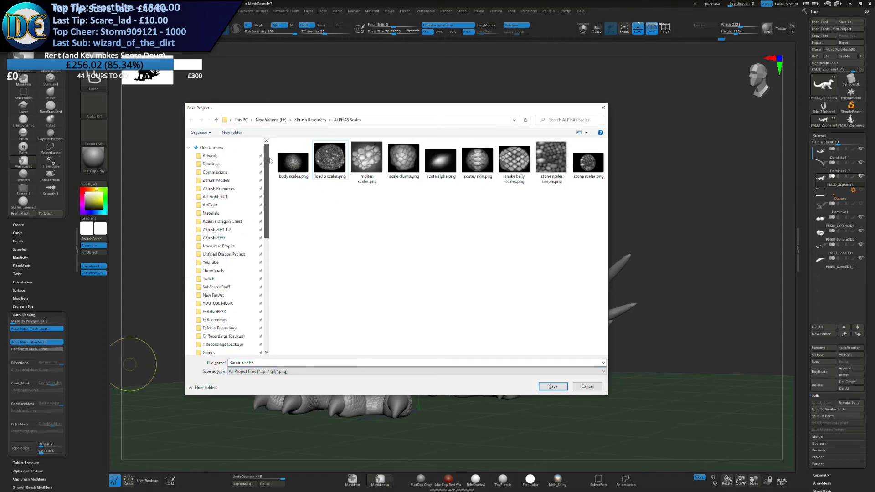
pyautogui.click(221, 180)
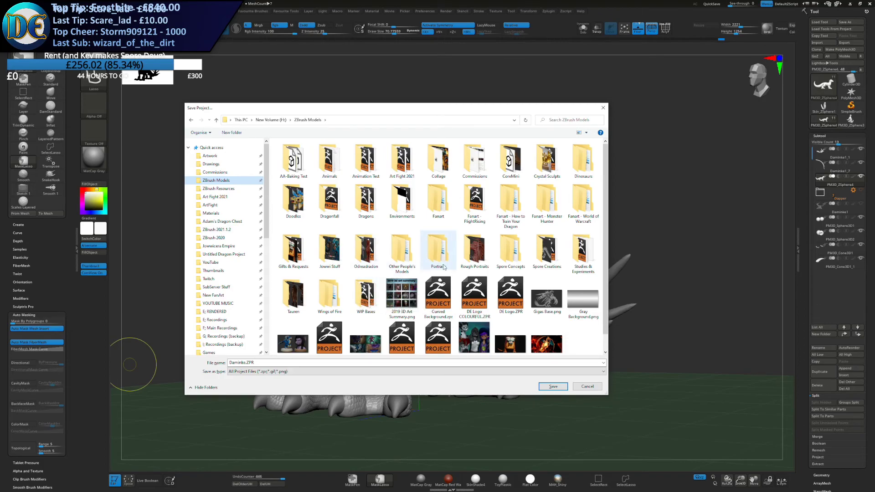
pyautogui.doubleClick(544, 254)
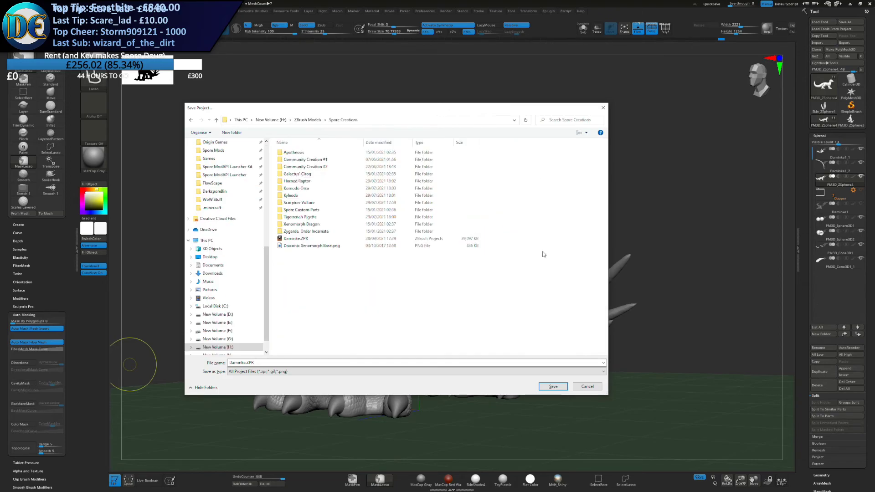
pyautogui.click(296, 239)
pyautogui.click(552, 387)
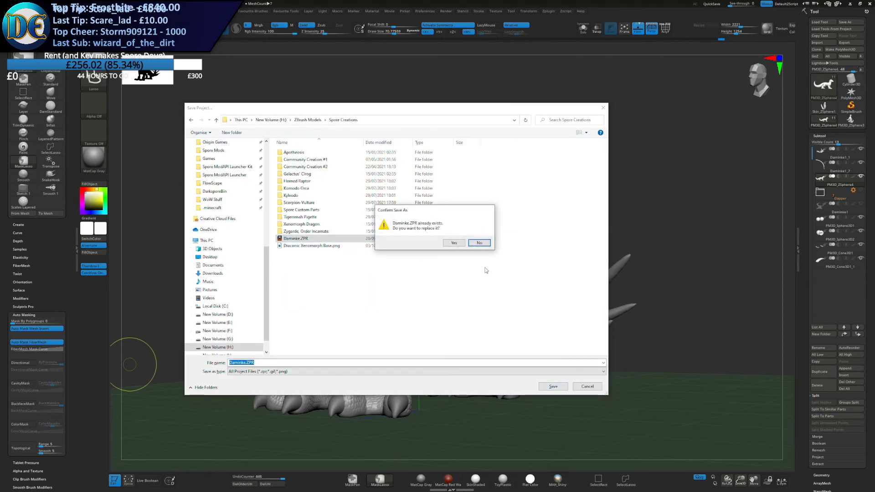
pyautogui.click(455, 243)
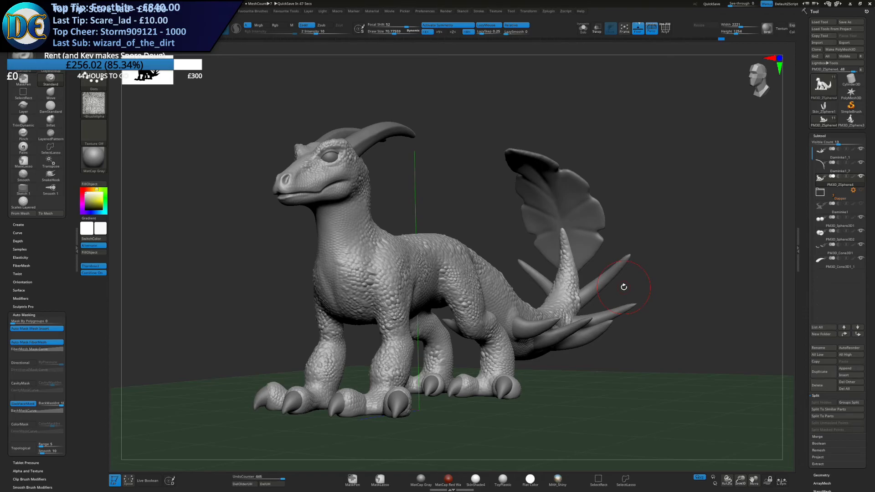
# Make the tail fan the active subtool and choose FUR Brush 01 for it
pyautogui.moveTo(535, 313)
pyautogui.keyDown('alt'); pyautogui.mouseDown(button='right')
pyautogui.moveTo(574, 237)
pyautogui.moveTo(501, 273)
pyautogui.moveTo(367, 308)
pyautogui.moveTo(379, 294)
pyautogui.moveTo(356, 310)
pyautogui.mouseUp(button='right'); pyautogui.keyUp('alt')
pyautogui.keyDown('alt'); pyautogui.click(526, 257); pyautogui.keyUp('alt')
pyautogui.press('b')
pyautogui.press('f')
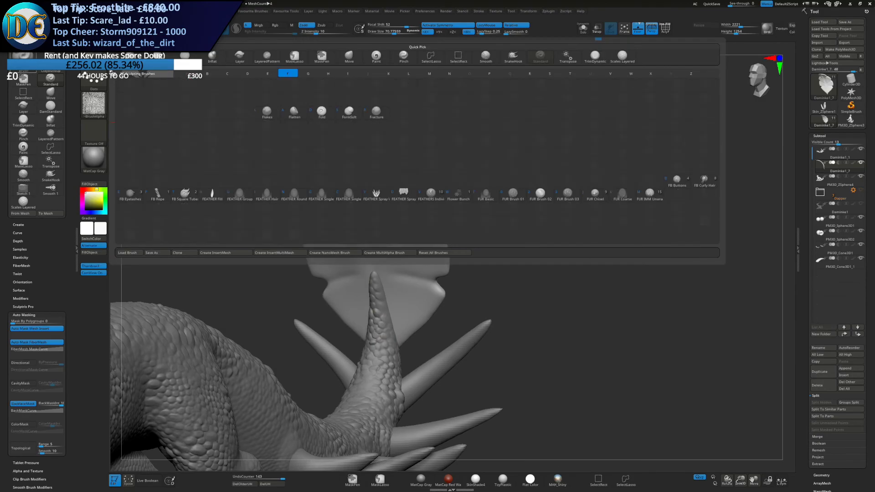
pyautogui.click(513, 192)
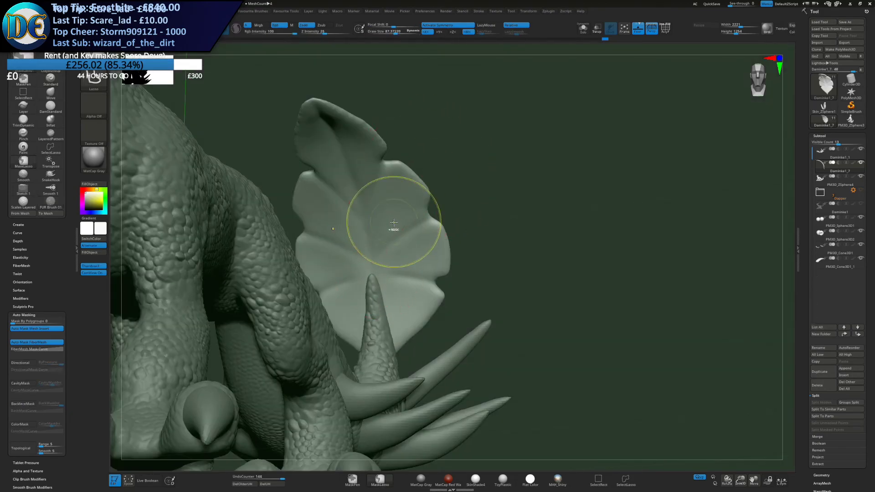
pyautogui.rightClick(394, 223)
pyautogui.keyDown('ctrl'); pyautogui.moveTo(413, 184); pyautogui.dragTo(582, 88, button='right'); pyautogui.keyUp('ctrl')
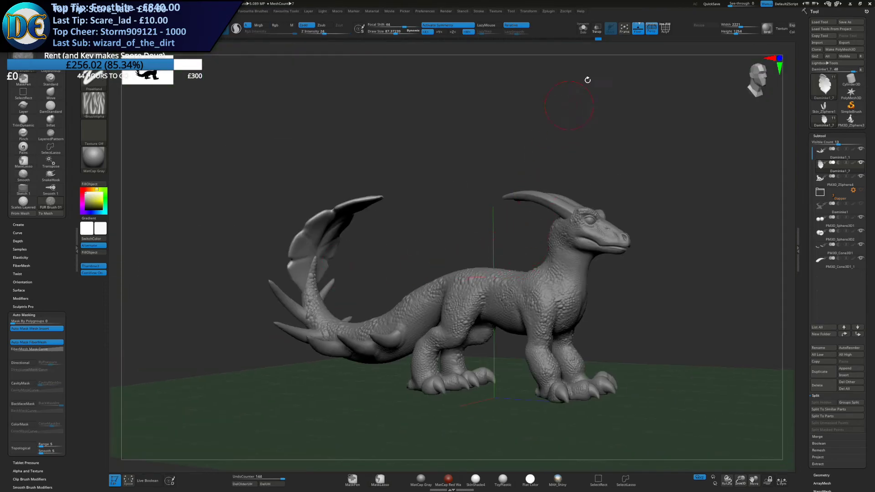
pyautogui.keyDown('alt'); pyautogui.moveTo(572, 123); pyautogui.dragTo(334, 265, button='right'); pyautogui.keyUp('alt')
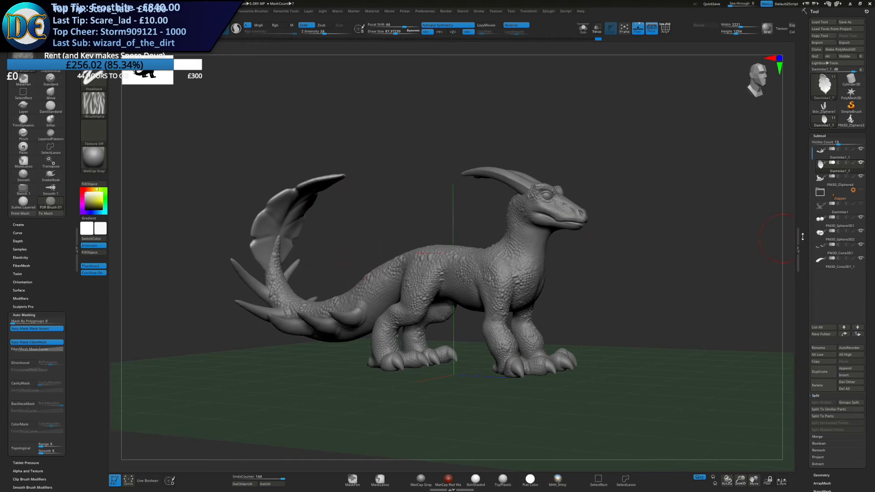
# Show the hidden low-poly Daminke1 subtool and switch to SPORE Dark Injection to examine the original creature's tail fan
pyautogui.click(861, 203)
pyautogui.moveTo(676, 257); pyautogui.dragTo(659, 258, button='right')
pyautogui.hotkey('alt', 'Tab')
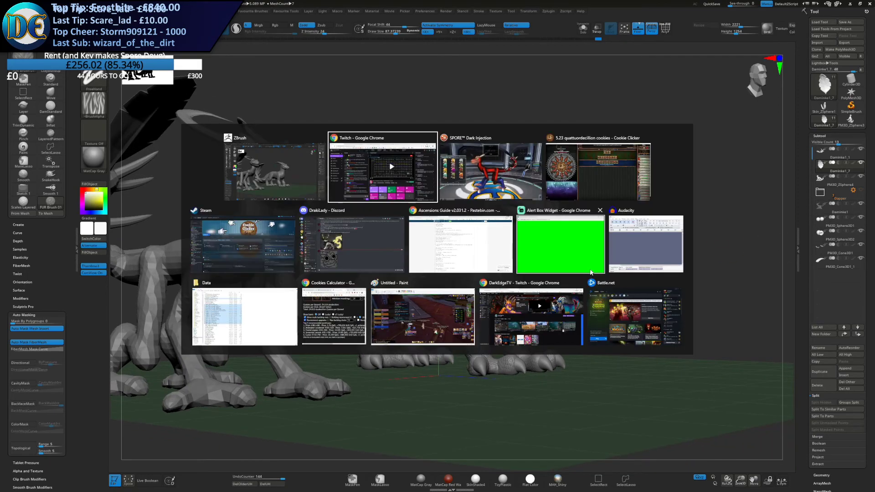
pyautogui.hotkey('alt', 'Tab')
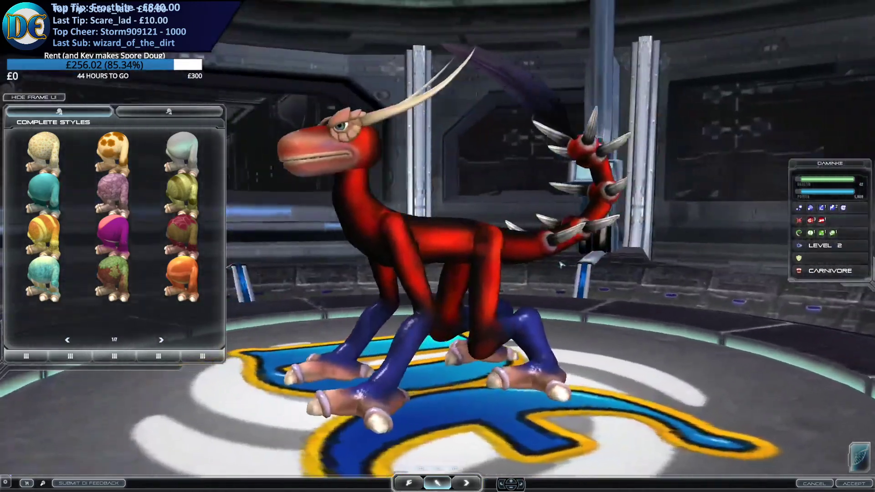
# Examine the original creature's tail feather in SPORE Dark Injection and return to ZBrush to compare it with both dragon models
pyautogui.moveTo(562, 263); pyautogui.dragTo(545, 274)
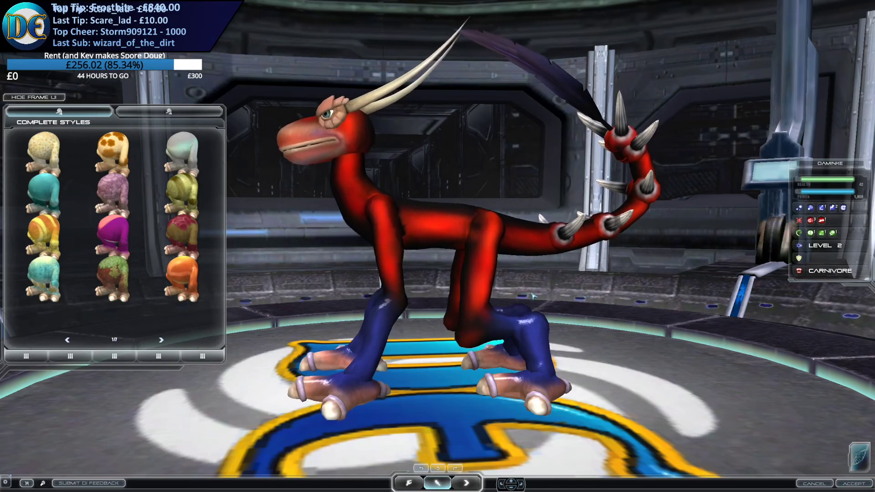
pyautogui.moveTo(532, 296)
pyautogui.mouseDown()
pyautogui.moveTo(556, 311)
pyautogui.moveTo(711, 317)
pyautogui.moveTo(674, 314)
pyautogui.mouseUp()
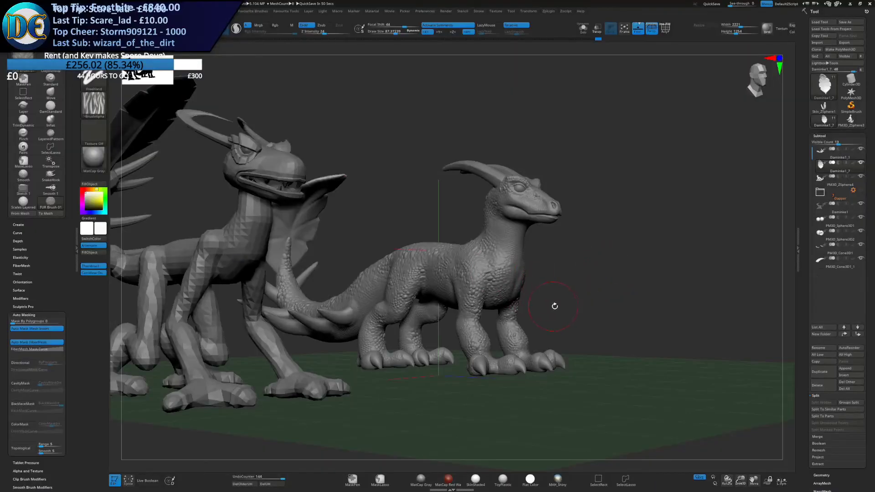
pyautogui.moveTo(555, 306)
pyautogui.mouseDown()
pyautogui.moveTo(521, 307)
pyautogui.moveTo(554, 285)
pyautogui.moveTo(413, 257)
pyautogui.mouseUp()
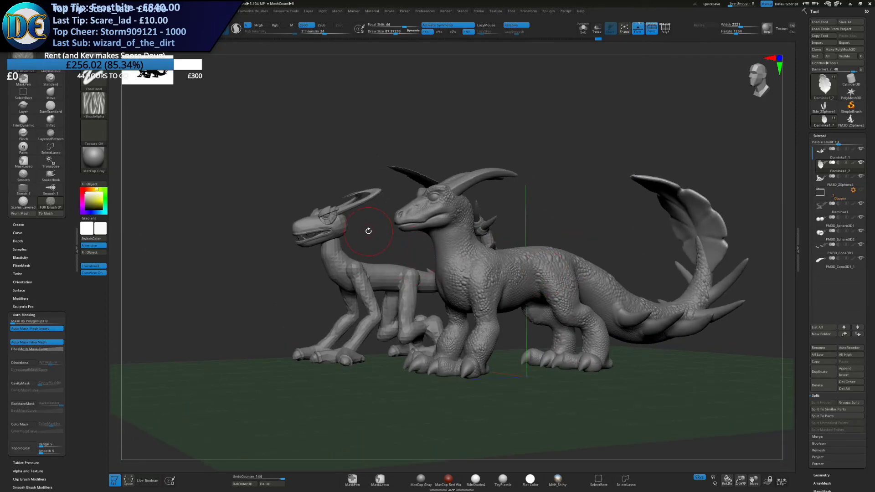
pyautogui.moveTo(583, 237); pyautogui.dragTo(488, 198)
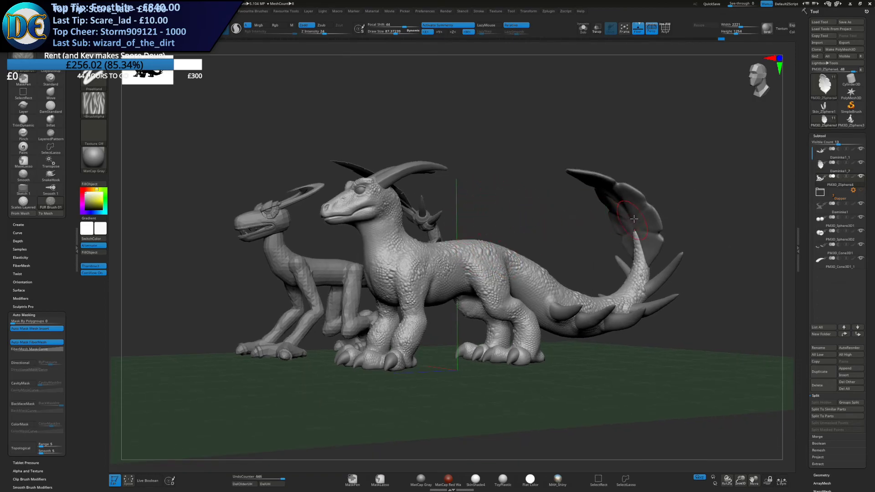
# Make the tail fan the active subtool, choose FUR Brush 03 and test a stroke near the fan's tip, undoing it
pyautogui.keyDown('alt'); pyautogui.click(620, 225); pyautogui.keyUp('alt')
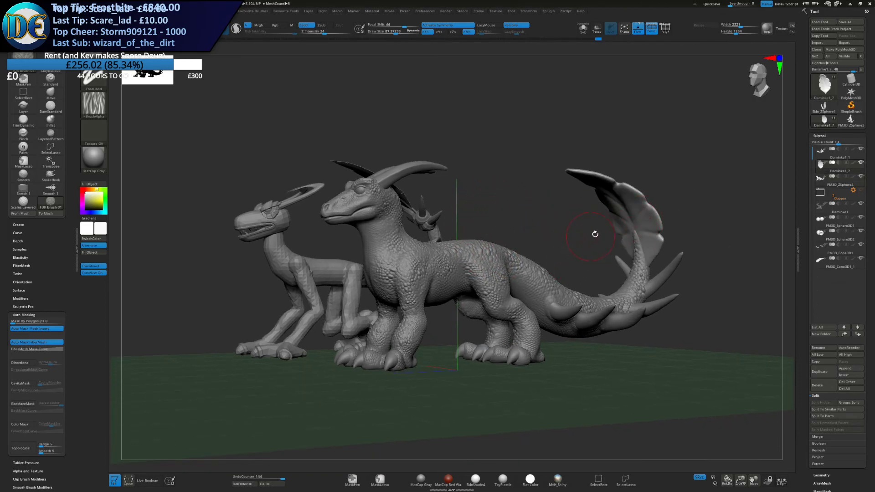
pyautogui.keyDown('alt'); pyautogui.moveTo(601, 179); pyautogui.dragTo(413, 221, button='right'); pyautogui.keyUp('alt')
pyautogui.press('space')
pyautogui.click(463, 247)
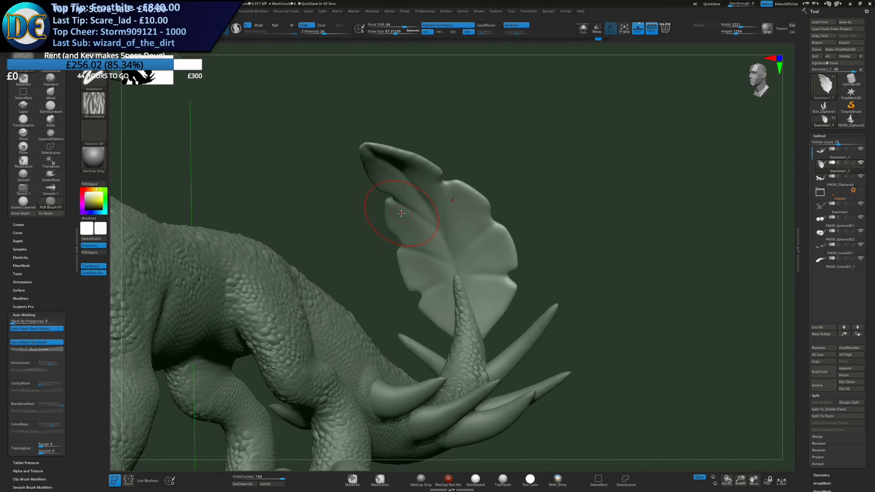
pyautogui.moveTo(557, 195)
pyautogui.mouseDown()
pyautogui.moveTo(516, 206)
pyautogui.moveTo(355, 198)
pyautogui.moveTo(385, 218)
pyautogui.moveTo(237, 168)
pyautogui.mouseUp()
pyautogui.press('b')
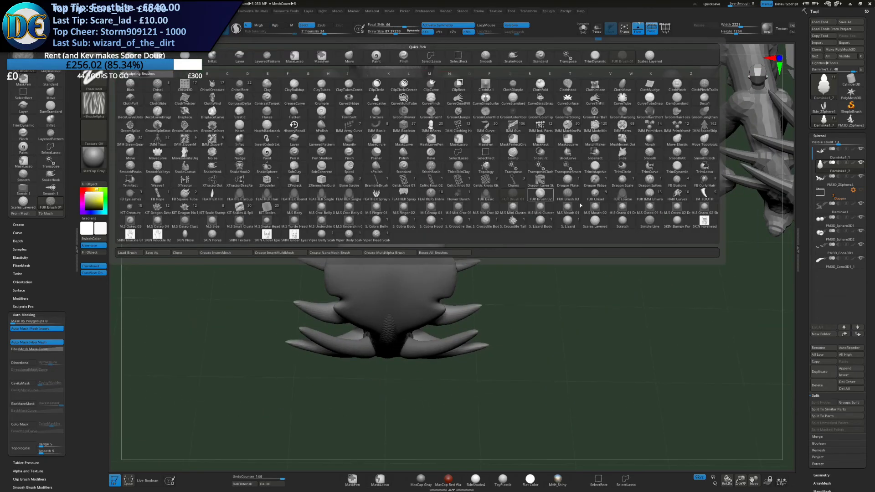
pyautogui.click(567, 193)
pyautogui.moveTo(406, 186); pyautogui.dragTo(394, 202)
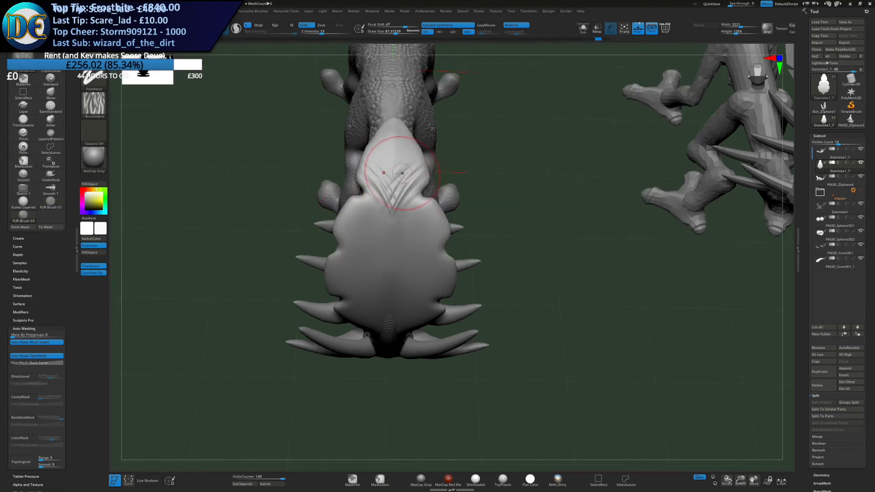
pyautogui.hotkey('ctrl', 'z')
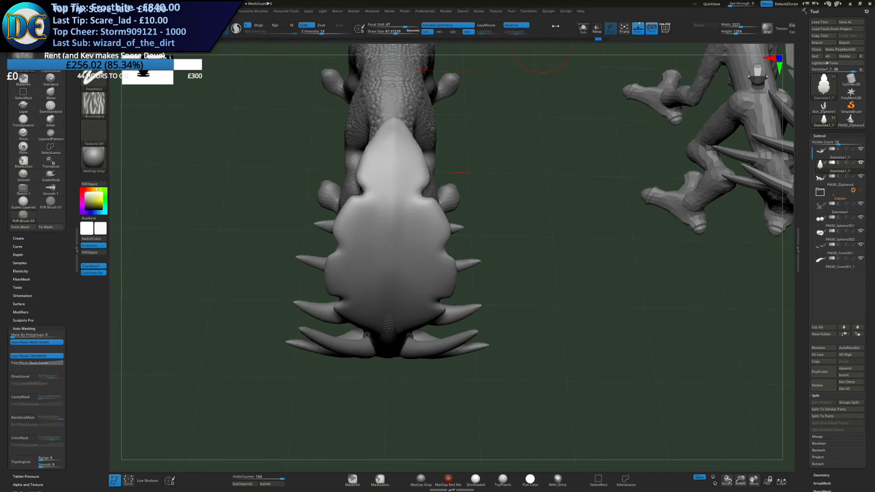
# Isolate the tail fan in Solo mode, switch off symmetry and try masking one half of it lengthwise
pyautogui.click(584, 32)
pyautogui.keyDown('shift'); pyautogui.moveTo(474, 255); pyautogui.dragTo(457, 170); pyautogui.keyUp('shift')
pyautogui.moveTo(492, 109)
pyautogui.keyDown('ctrl'); pyautogui.mouseDown()
pyautogui.moveTo(378, 366)
pyautogui.moveTo(385, 405)
pyautogui.mouseUp(); pyautogui.keyUp('ctrl')
pyautogui.hotkey('ctrl', 'z')
pyautogui.keyDown('ctrl'); pyautogui.moveTo(553, 86); pyautogui.dragTo(416, 435); pyautogui.keyUp('ctrl')
pyautogui.hotkey('ctrl', 'z')
pyautogui.press('x')
pyautogui.keyDown('ctrl'); pyautogui.moveTo(555, 85); pyautogui.dragTo(412, 431); pyautogui.keyUp('ctrl')
pyautogui.moveTo(392, 361); pyautogui.dragTo(410, 383)
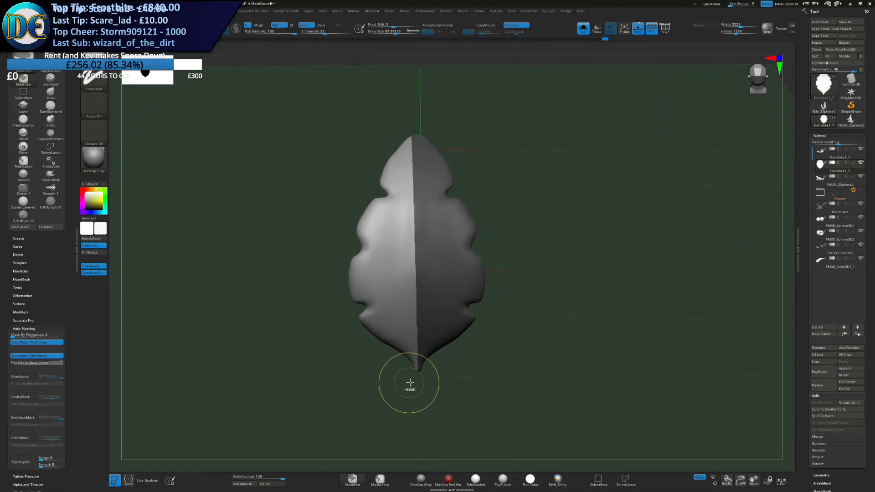
pyautogui.hotkey('ctrl', 'z')
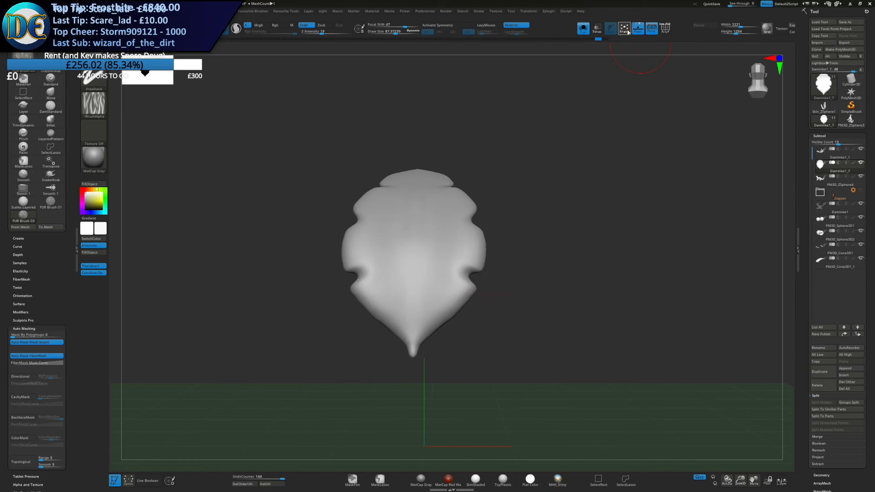
# Mask one half of the tail fan along its centre line and invert the mask
pyautogui.click(625, 29)
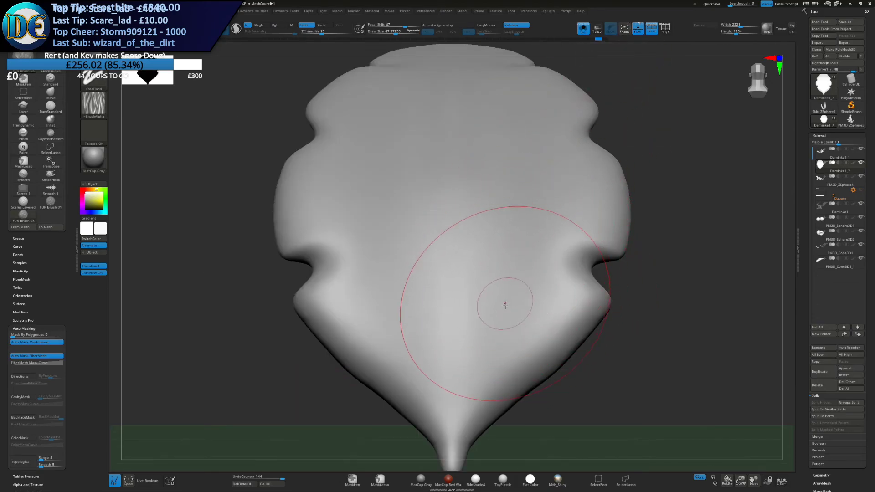
pyautogui.press('ctrl')
pyautogui.moveTo(511, 302); pyautogui.dragTo(493, 289, button='right')
pyautogui.keyDown('ctrl'); pyautogui.moveTo(603, 76); pyautogui.dragTo(450, 458); pyautogui.keyUp('ctrl')
pyautogui.keyDown('alt'); pyautogui.moveTo(449, 365); pyautogui.dragTo(445, 355, button='right'); pyautogui.keyUp('alt')
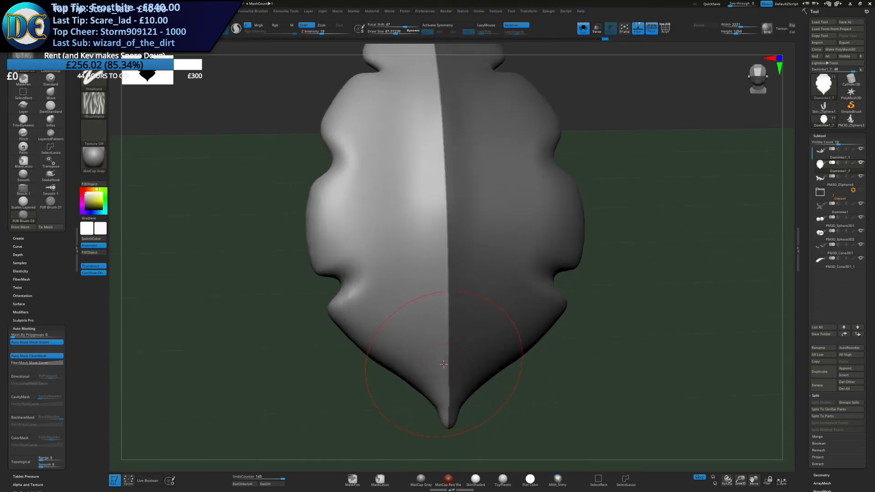
pyautogui.keyDown('ctrl'); pyautogui.moveTo(458, 352); pyautogui.dragTo(442, 318, button='right'); pyautogui.keyUp('ctrl')
pyautogui.moveTo(441, 275); pyautogui.dragTo(461, 300, button='right')
pyautogui.keyDown('ctrl'); pyautogui.click(539, 233); pyautogui.keyUp('ctrl')
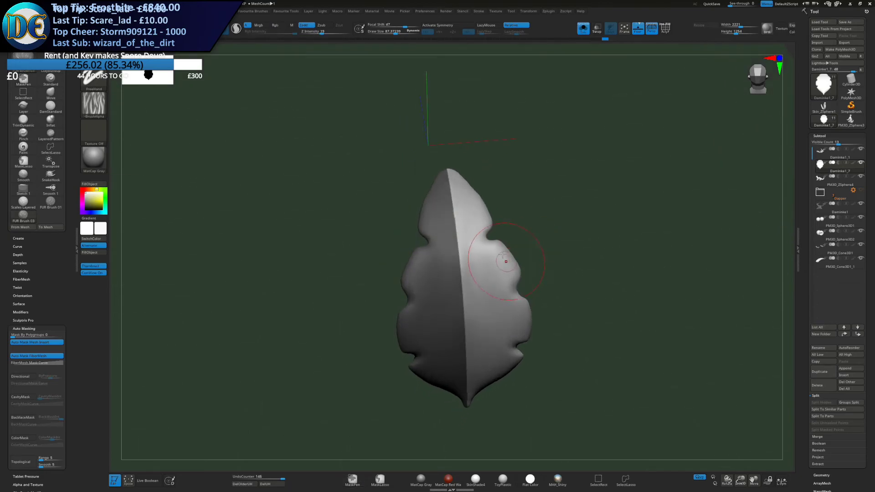
# Try fur strokes on the tip of the fan's unmasked half and undo them
pyautogui.moveTo(455, 218); pyautogui.dragTo(482, 160)
pyautogui.hotkey('ctrl', 'z')
pyautogui.moveTo(457, 226); pyautogui.dragTo(478, 164)
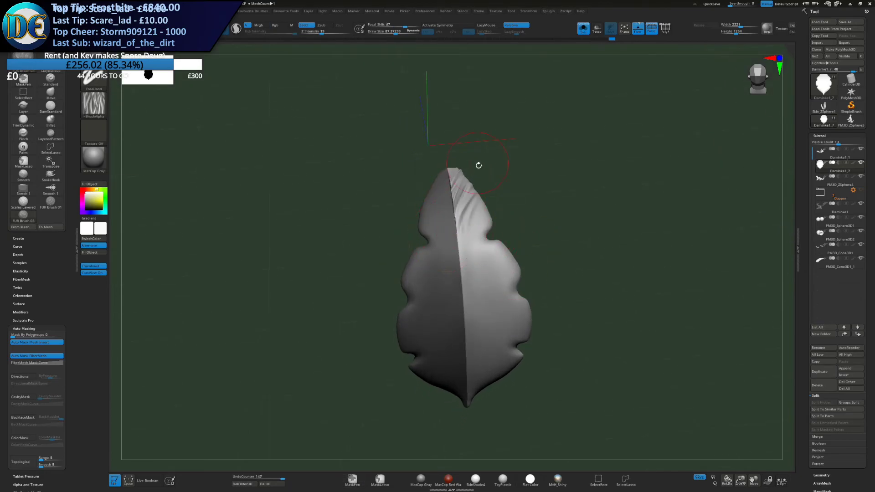
pyautogui.moveTo(462, 198); pyautogui.dragTo(458, 218, button='right')
pyautogui.moveTo(476, 199); pyautogui.dragTo(469, 222)
pyautogui.hotkey('ctrl', 'z')
pyautogui.hotkey('ctrl', 'z')
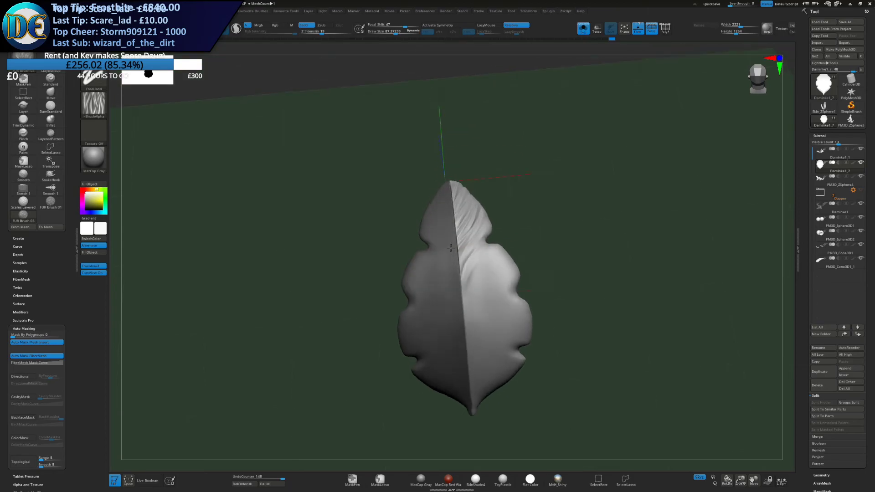
# Soften the mask's hard edge along the tail fan's centre line by blurring it repeatedly
pyautogui.keyDown('ctrl'); pyautogui.click(478, 279); pyautogui.keyUp('ctrl')
pyautogui.keyDown('ctrl'); pyautogui.click(478, 280); pyautogui.keyUp('ctrl')
pyautogui.keyDown('ctrl'); pyautogui.click(479, 280); pyautogui.keyUp('ctrl')
pyautogui.keyDown('ctrl'); pyautogui.click(479, 280); pyautogui.keyUp('ctrl')
pyautogui.keyDown('ctrl'); pyautogui.click(479, 279); pyautogui.keyUp('ctrl')
pyautogui.keyDown('ctrl'); pyautogui.click(479, 280); pyautogui.keyUp('ctrl')
pyautogui.keyDown('ctrl'); pyautogui.click(479, 279); pyautogui.keyUp('ctrl')
pyautogui.keyDown('ctrl'); pyautogui.click(478, 279); pyautogui.keyUp('ctrl')
pyautogui.keyDown('ctrl'); pyautogui.click(440, 300); pyautogui.keyUp('ctrl')
pyautogui.keyDown('ctrl'); pyautogui.click(440, 298); pyautogui.keyUp('ctrl')
pyautogui.keyDown('ctrl'); pyautogui.click(442, 297); pyautogui.keyUp('ctrl')
pyautogui.keyDown('ctrl'); pyautogui.click(518, 227); pyautogui.keyUp('ctrl')
pyautogui.keyDown('ctrl'); pyautogui.click(475, 286); pyautogui.keyUp('ctrl')
pyautogui.keyDown('ctrl'); pyautogui.click(479, 288); pyautogui.keyUp('ctrl')
pyautogui.keyDown('ctrl'); pyautogui.click(483, 289); pyautogui.keyUp('ctrl')
pyautogui.keyDown('ctrl'); pyautogui.click(486, 289); pyautogui.keyUp('ctrl')
pyautogui.keyDown('ctrl'); pyautogui.click(505, 243); pyautogui.keyUp('ctrl')
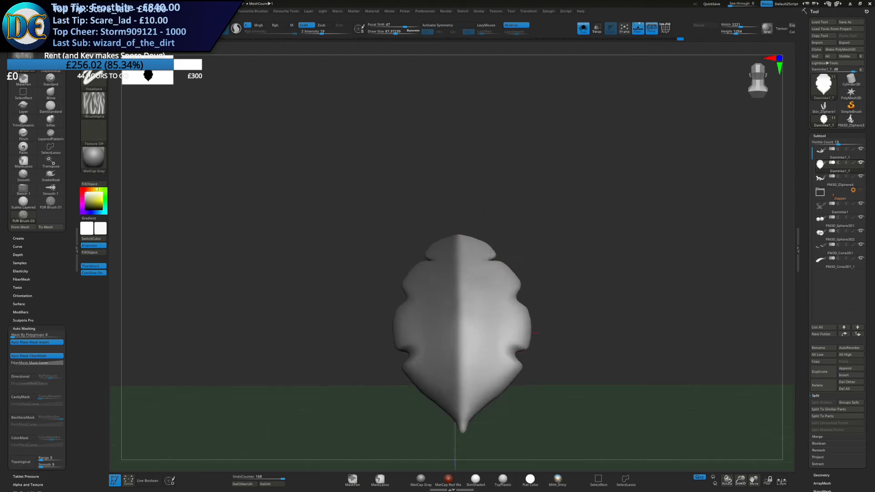
# Sculpt feather-like FUR Brush 03 strokes from the centre line out to the edge across the tail fan's whole unmasked half
pyautogui.moveTo(511, 241); pyautogui.dragTo(507, 292)
pyautogui.moveTo(479, 291); pyautogui.dragTo(471, 270, button='right')
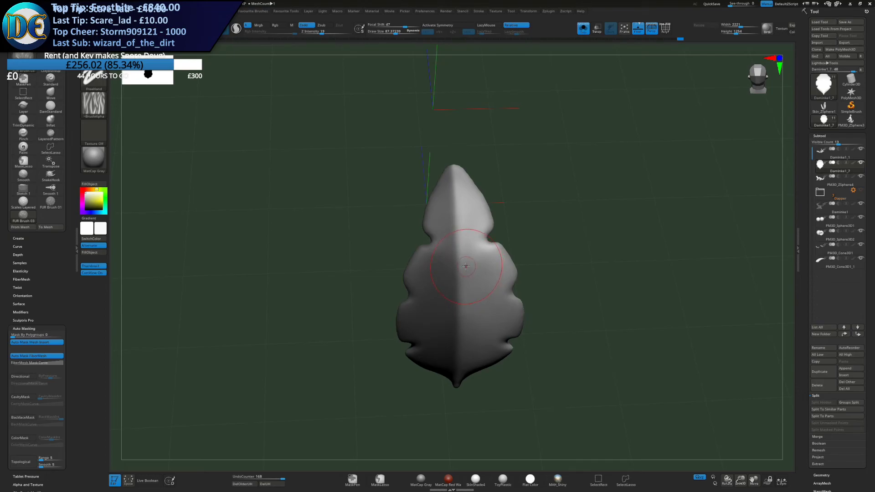
pyautogui.moveTo(461, 257)
pyautogui.mouseDown(button='right')
pyautogui.moveTo(449, 230)
pyautogui.moveTo(464, 186)
pyautogui.moveTo(461, 157)
pyautogui.mouseUp(button='right')
pyautogui.moveTo(485, 241); pyautogui.dragTo(476, 194)
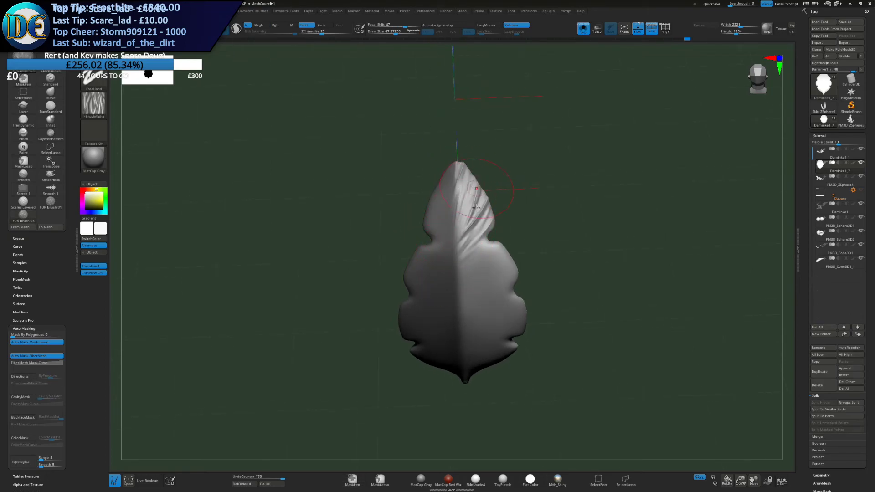
pyautogui.moveTo(457, 295); pyautogui.dragTo(493, 218)
pyautogui.moveTo(497, 228); pyautogui.dragTo(488, 279, button='right')
pyautogui.moveTo(467, 325); pyautogui.dragTo(515, 256)
pyautogui.moveTo(510, 265)
pyautogui.mouseDown(button='right')
pyautogui.moveTo(485, 249)
pyautogui.moveTo(469, 262)
pyautogui.mouseUp(button='right')
pyautogui.moveTo(452, 288); pyautogui.dragTo(507, 223)
pyautogui.moveTo(457, 269); pyautogui.dragTo(502, 215)
pyautogui.moveTo(504, 219); pyautogui.dragTo(491, 260, button='right')
pyautogui.moveTo(463, 319); pyautogui.dragTo(518, 257)
pyautogui.moveTo(456, 348); pyautogui.dragTo(519, 294)
pyautogui.moveTo(465, 361); pyautogui.dragTo(493, 340)
pyautogui.moveTo(497, 334)
pyautogui.mouseDown(button='right')
pyautogui.moveTo(513, 314)
pyautogui.moveTo(450, 308)
pyautogui.moveTo(502, 317)
pyautogui.mouseUp(button='right')
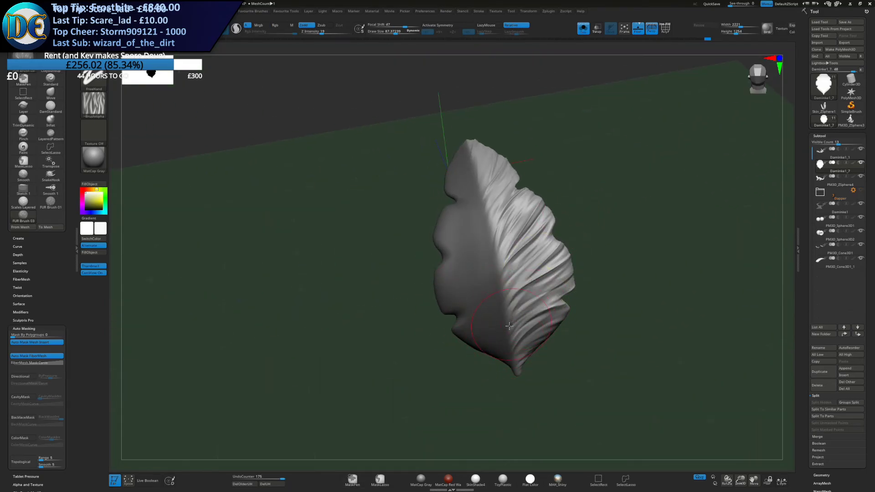
pyautogui.moveTo(540, 251); pyautogui.dragTo(489, 287, button='right')
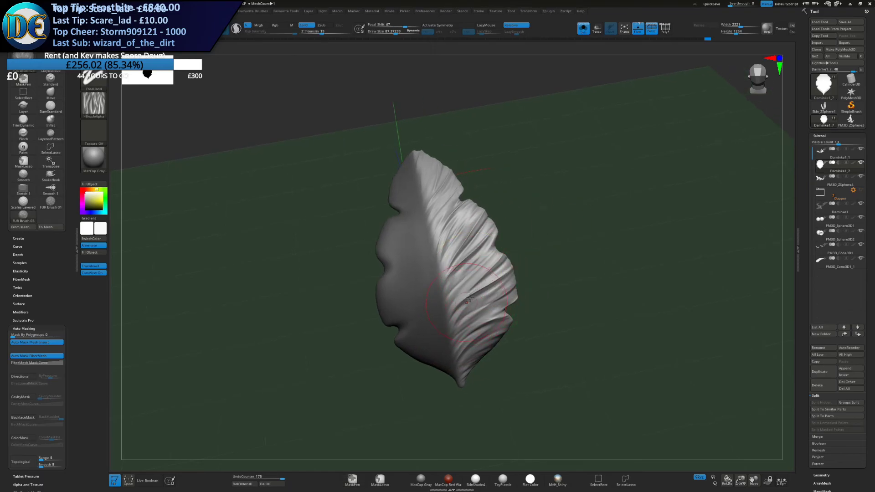
# Clear the tail fan's mask and delete its lower subdivision levels
pyautogui.keyDown('ctrl'); pyautogui.moveTo(537, 234); pyautogui.dragTo(547, 252); pyautogui.keyUp('ctrl')
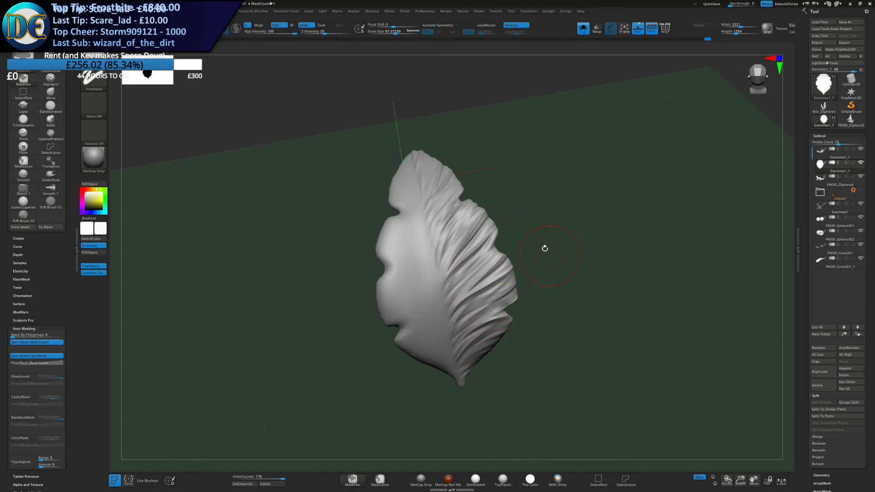
pyautogui.press('2')
pyautogui.click(540, 331)
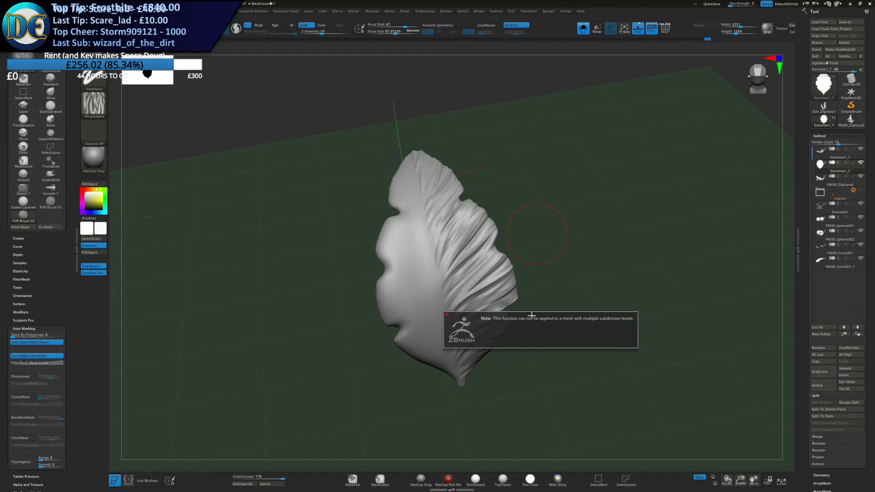
pyautogui.press('2')
pyautogui.click(523, 304)
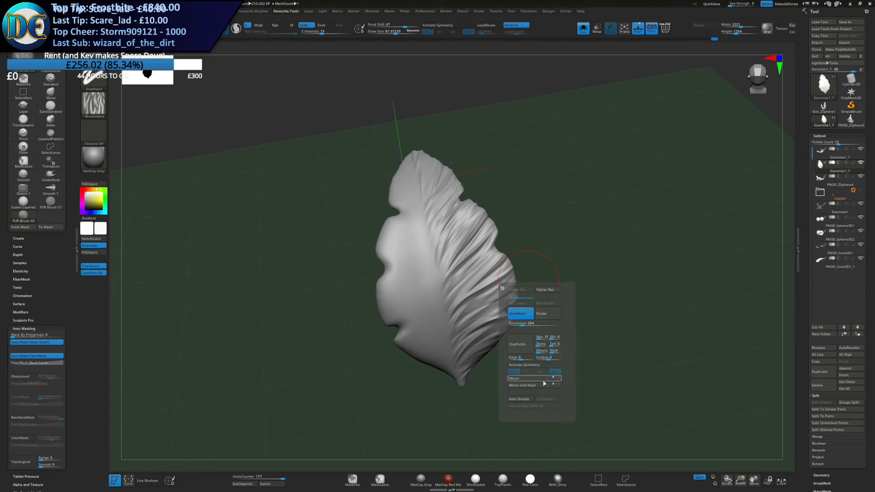
# Mirror and weld the fur detail onto the tail fan's plain half and show the whole dragon again
pyautogui.click(544, 383)
pyautogui.moveTo(541, 326); pyautogui.dragTo(565, 268)
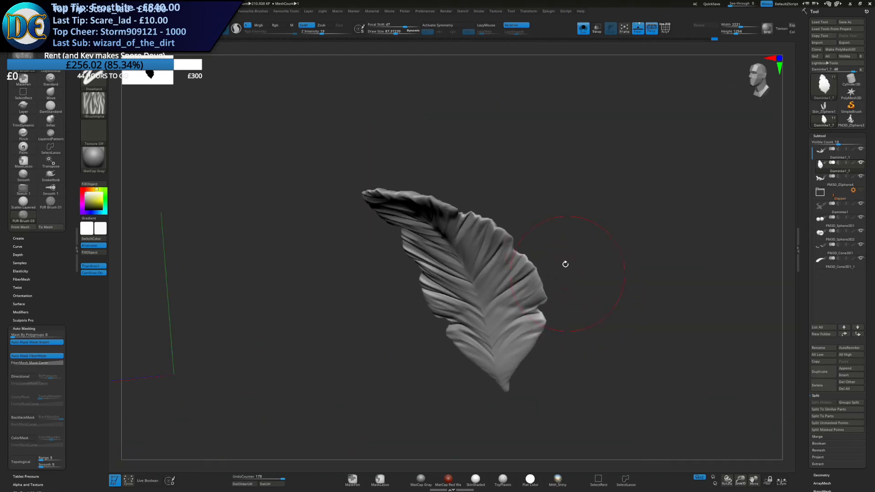
pyautogui.click(583, 28)
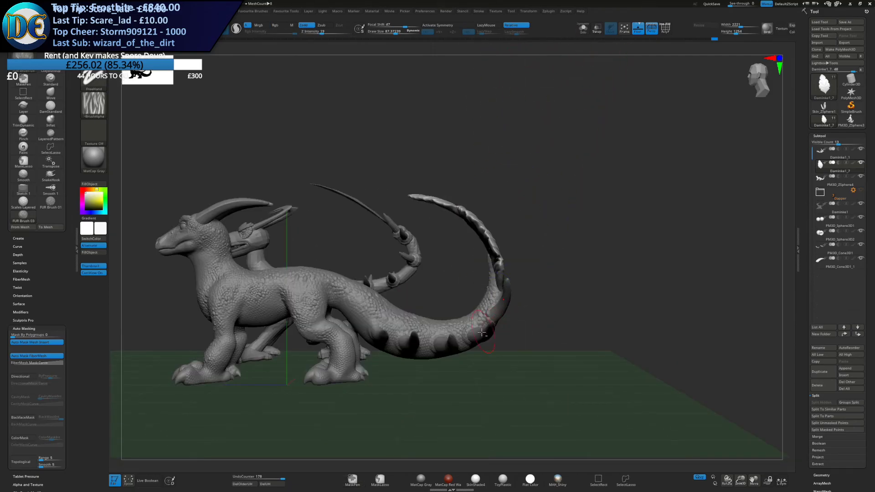
# Switch symmetry back on and choose the Standard brush with the 600 by 600 Image alpha for the tail spikes
pyautogui.press('x')
pyautogui.moveTo(484, 332); pyautogui.dragTo(534, 319)
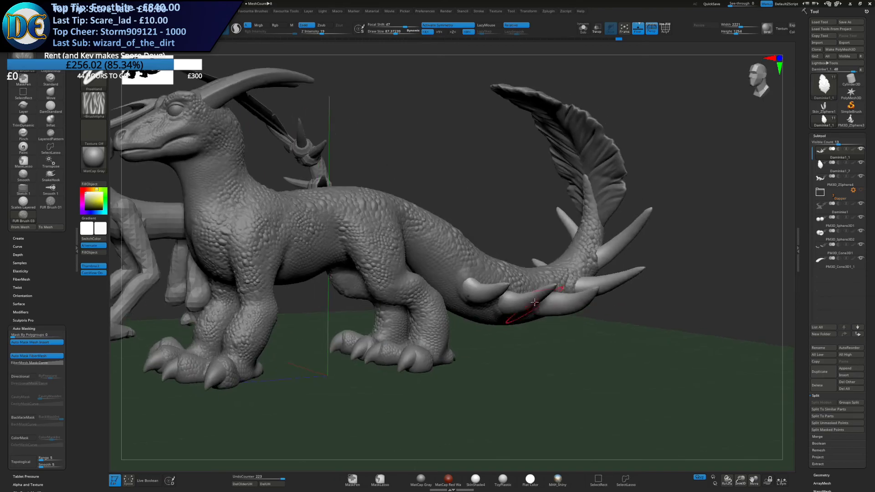
pyautogui.press('space')
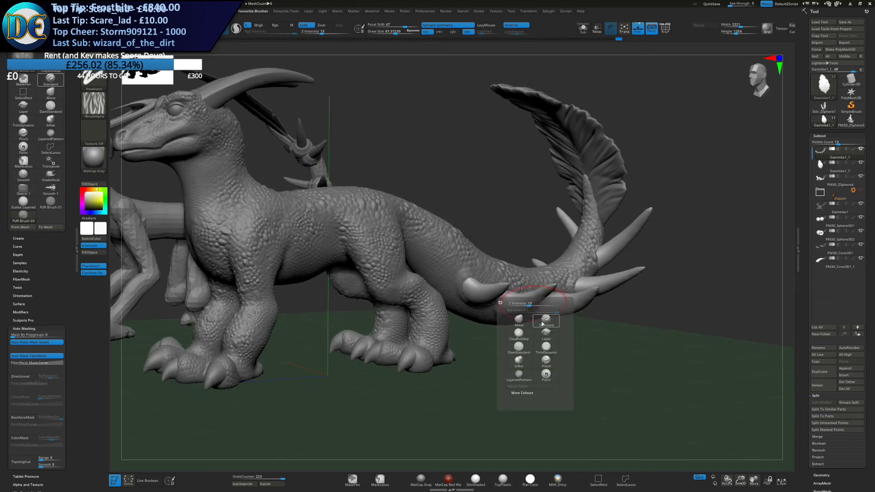
pyautogui.click(98, 55)
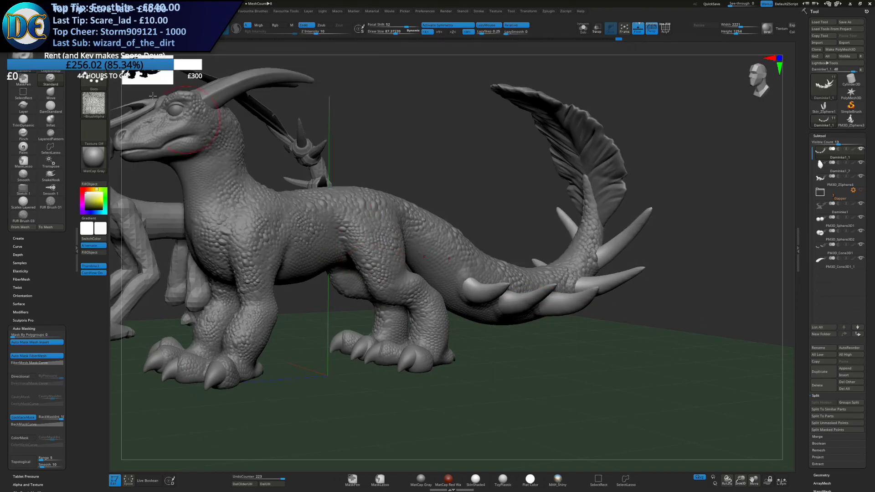
pyautogui.click(96, 56)
pyautogui.click(94, 105)
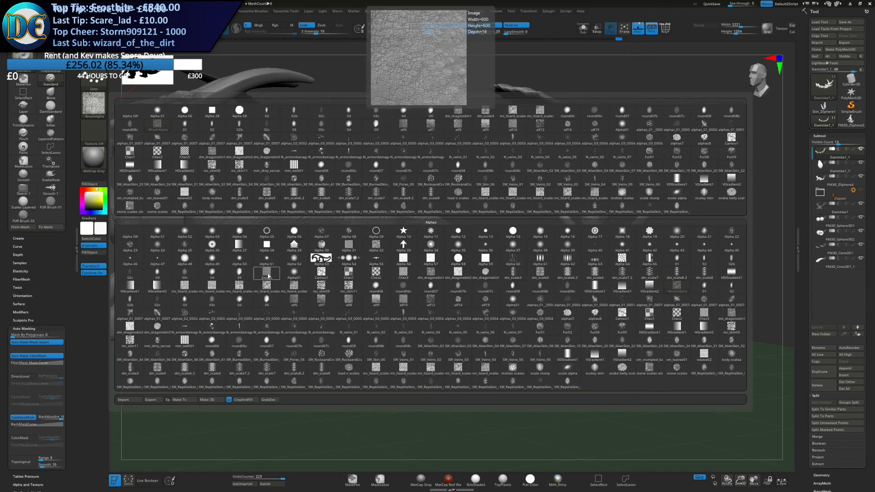
pyautogui.click(267, 273)
# Raise the tail spikes' mesh resolution, enlarge the brush to about 218 and brush surface texture onto the first spikes
pyautogui.press('s')
pyautogui.moveTo(494, 291); pyautogui.dragTo(496, 291)
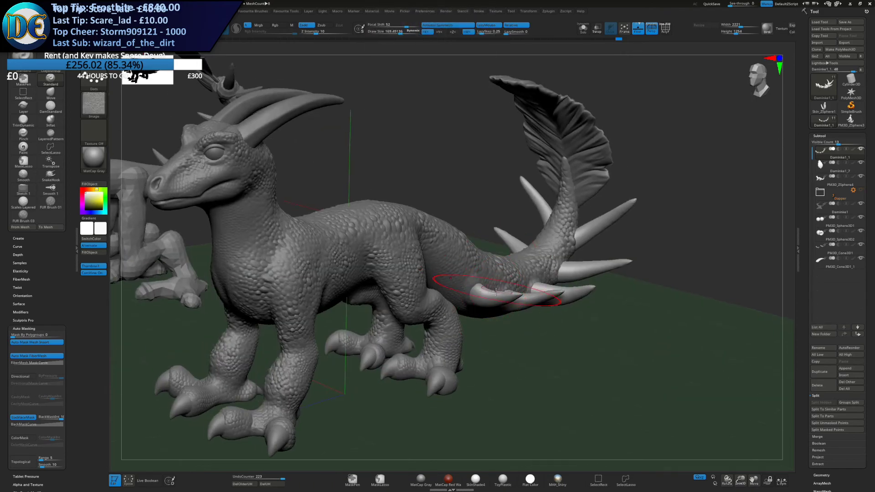
pyautogui.moveTo(505, 311)
pyautogui.mouseDown(button='right')
pyautogui.moveTo(452, 261)
pyautogui.moveTo(453, 303)
pyautogui.mouseUp(button='right')
pyautogui.press('2')
pyautogui.click(472, 311)
pyautogui.press('s')
pyautogui.moveTo(454, 302); pyautogui.dragTo(446, 302)
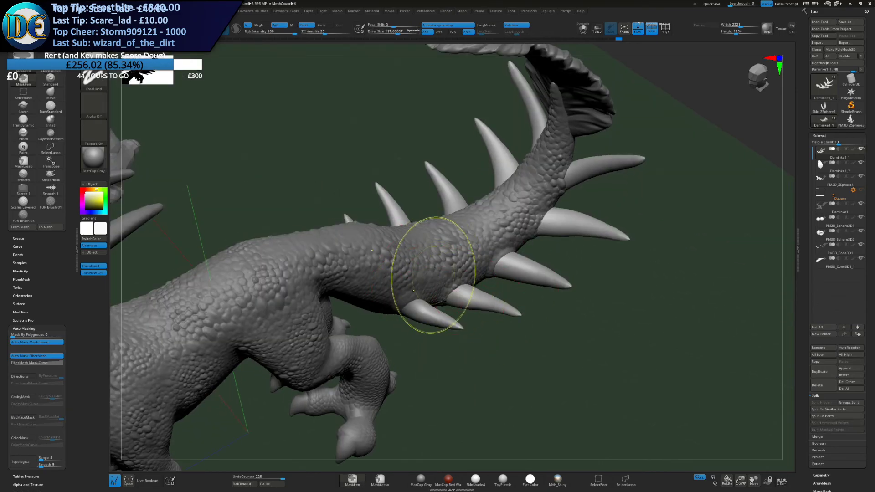
pyautogui.keyDown('ctrl'); pyautogui.moveTo(434, 276); pyautogui.dragTo(418, 322, button='right'); pyautogui.keyUp('ctrl')
pyautogui.press('s')
pyautogui.moveTo(418, 323)
pyautogui.mouseDown()
pyautogui.moveTo(494, 314)
pyautogui.moveTo(484, 317)
pyautogui.mouseUp()
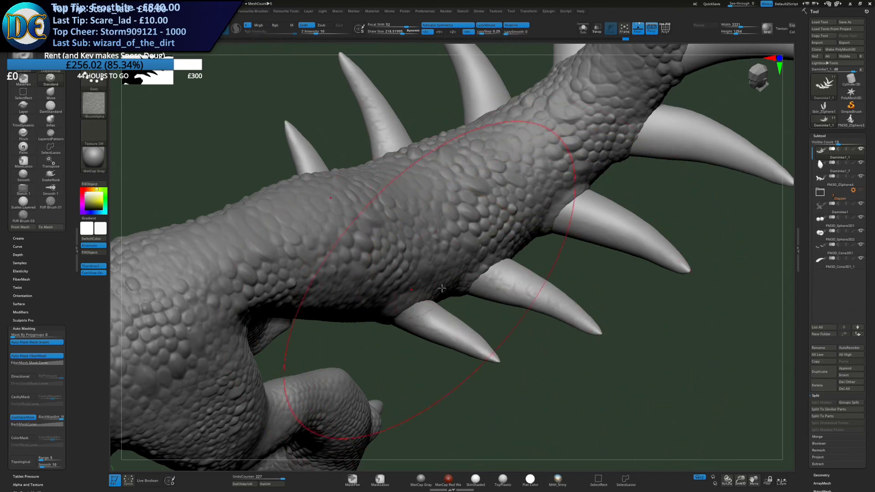
# Brush the Image alpha's texture over the remaining tail spikes towards the fan and undo the last stroke
pyautogui.moveTo(480, 280); pyautogui.dragTo(542, 275, button='right')
pyautogui.moveTo(542, 276); pyautogui.dragTo(567, 238)
pyautogui.keyDown('alt'); pyautogui.moveTo(568, 236); pyautogui.dragTo(484, 282, button='right'); pyautogui.keyUp('alt')
pyautogui.moveTo(490, 256); pyautogui.dragTo(500, 210)
pyautogui.keyDown('alt'); pyautogui.moveTo(499, 207); pyautogui.dragTo(499, 263, button='right'); pyautogui.keyUp('alt')
pyautogui.moveTo(524, 191); pyautogui.dragTo(560, 184)
pyautogui.moveTo(574, 337)
pyautogui.mouseDown(button='right')
pyautogui.moveTo(565, 306)
pyautogui.moveTo(542, 278)
pyautogui.moveTo(478, 272)
pyautogui.moveTo(499, 205)
pyautogui.mouseUp(button='right')
pyautogui.moveTo(503, 194); pyautogui.dragTo(478, 232)
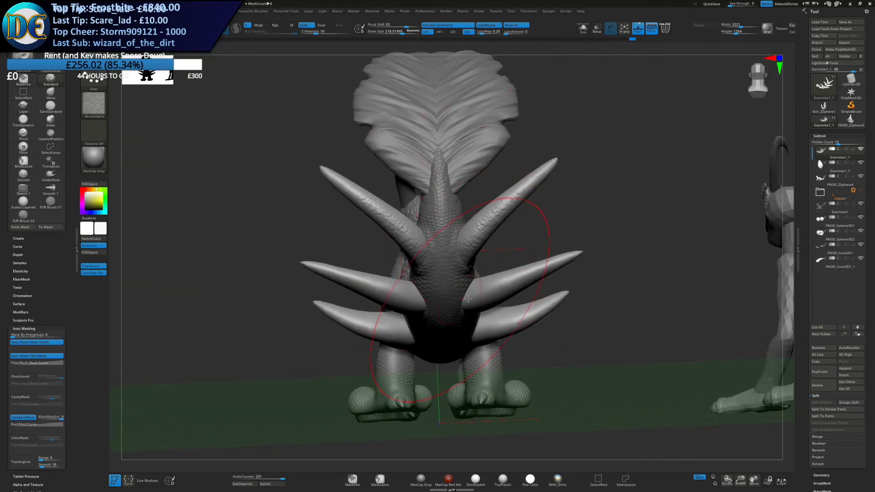
pyautogui.moveTo(496, 321); pyautogui.dragTo(518, 281, button='right')
pyautogui.hotkey('ctrl', 'z')
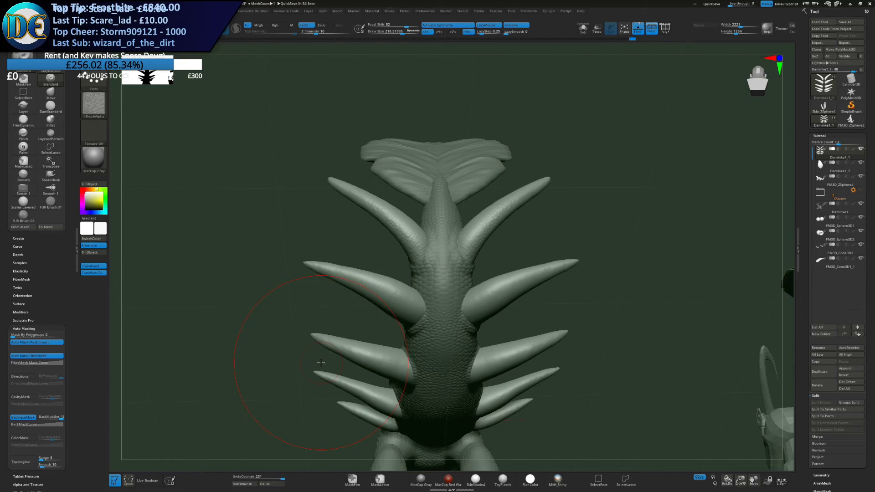
# Brush the Image alpha's texture over the undersides and outer faces of the tail spikes on both sides
pyautogui.moveTo(580, 223)
pyautogui.mouseDown(button='right')
pyautogui.moveTo(496, 232)
pyautogui.moveTo(471, 203)
pyautogui.mouseUp(button='right')
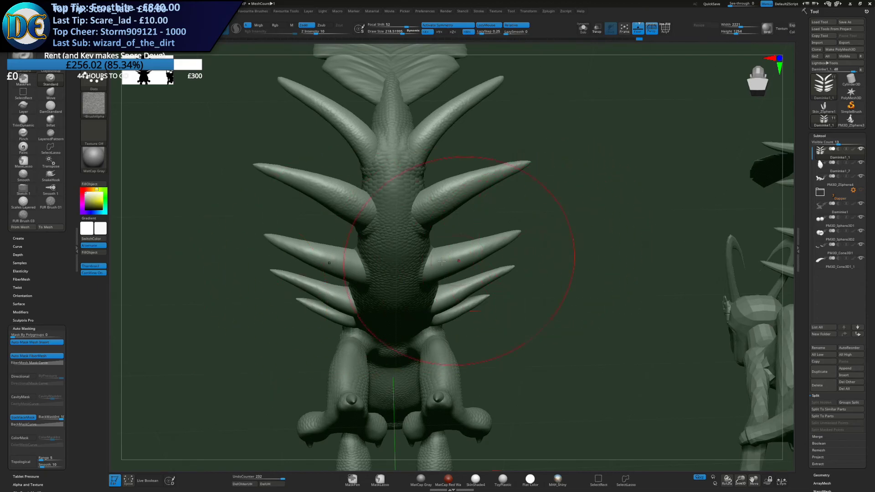
pyautogui.moveTo(458, 290); pyautogui.dragTo(444, 230, button='right')
pyautogui.moveTo(442, 271); pyautogui.dragTo(451, 149, button='right')
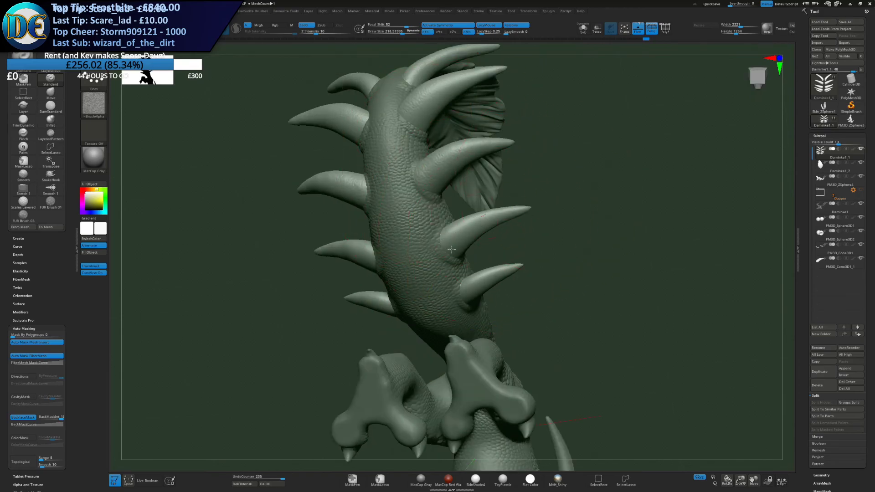
pyautogui.moveTo(496, 269); pyautogui.dragTo(375, 312, button='right')
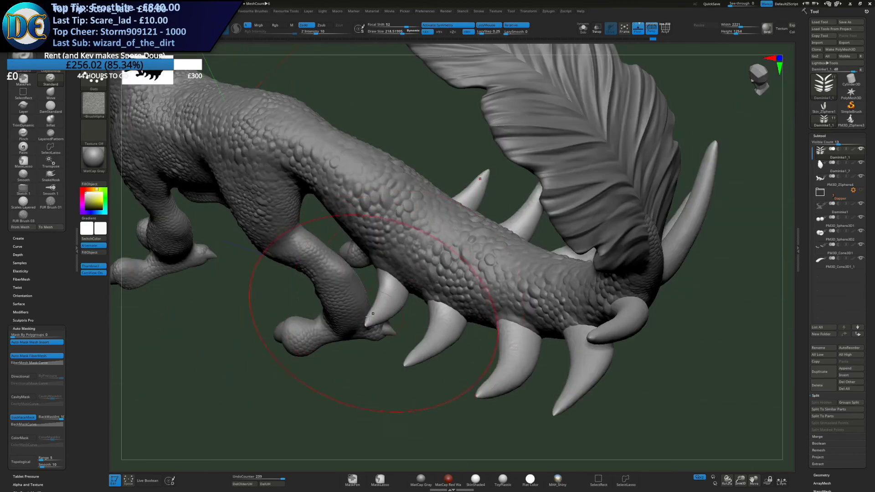
pyautogui.moveTo(403, 277); pyautogui.dragTo(448, 353, button='right')
pyautogui.moveTo(422, 374); pyautogui.dragTo(449, 344)
pyautogui.moveTo(456, 401)
pyautogui.mouseDown(button='right')
pyautogui.moveTo(495, 333)
pyautogui.moveTo(515, 381)
pyautogui.mouseUp(button='right')
pyautogui.moveTo(524, 293); pyautogui.dragTo(615, 355, button='right')
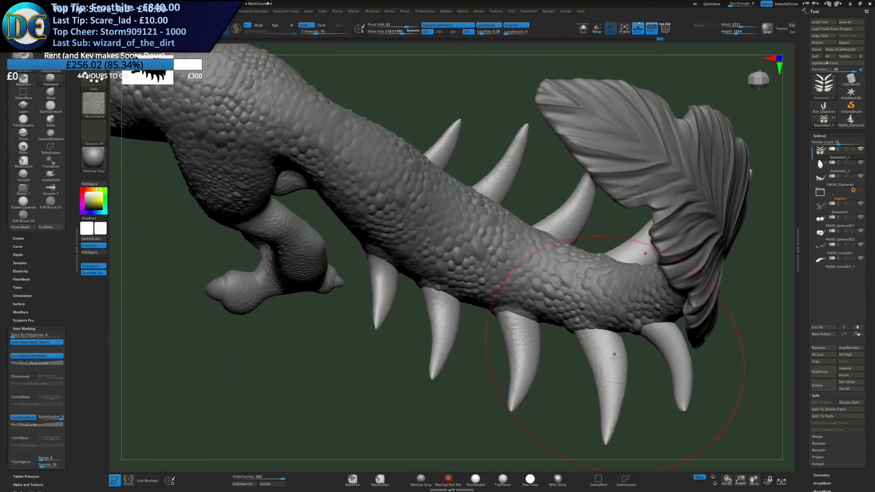
# Make the head horns the active subtool and divide their mesh to raise its resolution
pyautogui.keyDown('ctrl'); pyautogui.moveTo(591, 296); pyautogui.dragTo(364, 310, button='right'); pyautogui.keyUp('ctrl')
pyautogui.keyDown('alt'); pyautogui.moveTo(351, 201); pyautogui.dragTo(416, 258, button='right'); pyautogui.keyUp('alt')
pyautogui.keyDown('ctrl'); pyautogui.moveTo(367, 193); pyautogui.dragTo(374, 269, button='right'); pyautogui.keyUp('ctrl')
pyautogui.keyDown('alt'); pyautogui.click(270, 108); pyautogui.keyUp('alt')
pyautogui.keyDown('ctrl'); pyautogui.moveTo(271, 108); pyautogui.dragTo(422, 255, button='right'); pyautogui.keyUp('ctrl')
pyautogui.press('space')
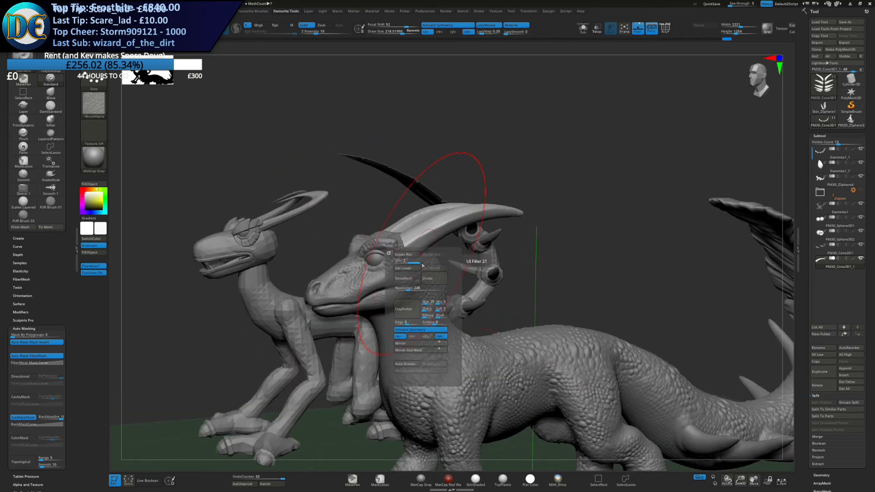
pyautogui.click(432, 279)
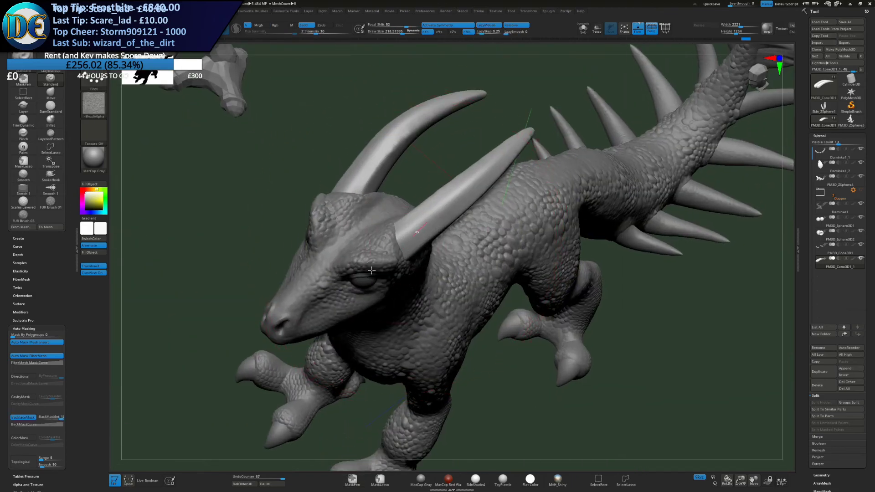
# Reduce the brush size to about 135 and brush the surface texture over both head horns
pyautogui.press('s')
pyautogui.moveTo(431, 225); pyautogui.dragTo(428, 226)
pyautogui.keyDown('alt'); pyautogui.moveTo(392, 232); pyautogui.dragTo(406, 273, button='right'); pyautogui.keyUp('alt')
pyautogui.moveTo(423, 275)
pyautogui.mouseDown()
pyautogui.moveTo(484, 239)
pyautogui.moveTo(505, 215)
pyautogui.mouseUp()
pyautogui.moveTo(406, 180); pyautogui.dragTo(456, 156)
pyautogui.moveTo(493, 224); pyautogui.dragTo(415, 199, button='right')
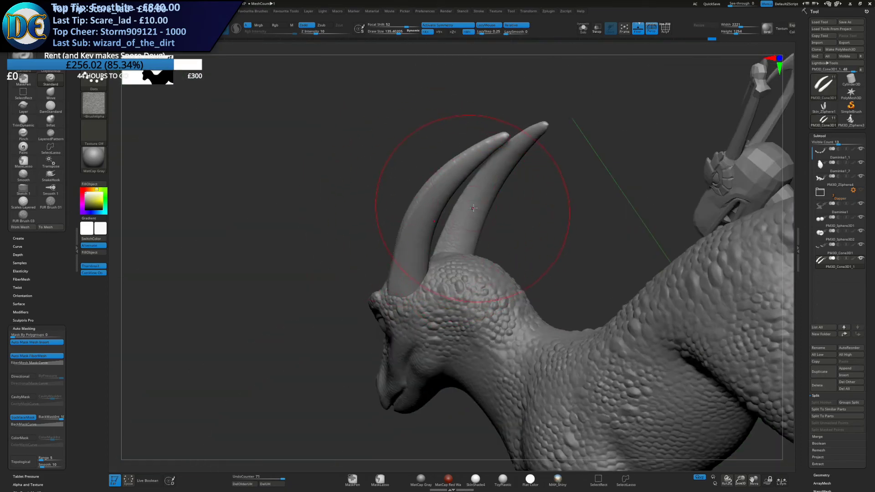
pyautogui.moveTo(415, 306); pyautogui.dragTo(407, 300)
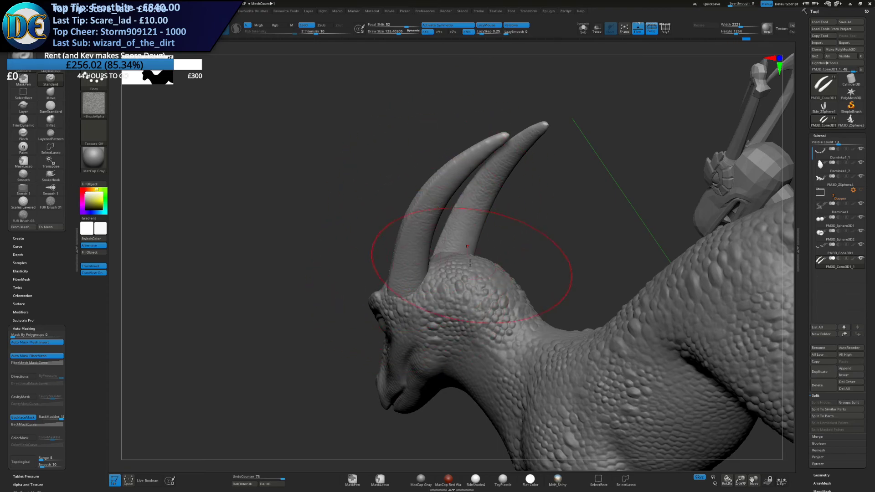
# Make the toe claws the active subtool and brush the same alpha's texture over the front claws
pyautogui.keyDown('ctrl'); pyautogui.moveTo(476, 365); pyautogui.dragTo(437, 255, button='right'); pyautogui.keyUp('ctrl')
pyautogui.moveTo(437, 255); pyautogui.dragTo(481, 372, button='right')
pyautogui.moveTo(456, 410)
pyautogui.keyDown('alt'); pyautogui.mouseDown(button='right')
pyautogui.moveTo(467, 233)
pyautogui.moveTo(513, 354)
pyautogui.mouseUp(button='right'); pyautogui.keyUp('alt')
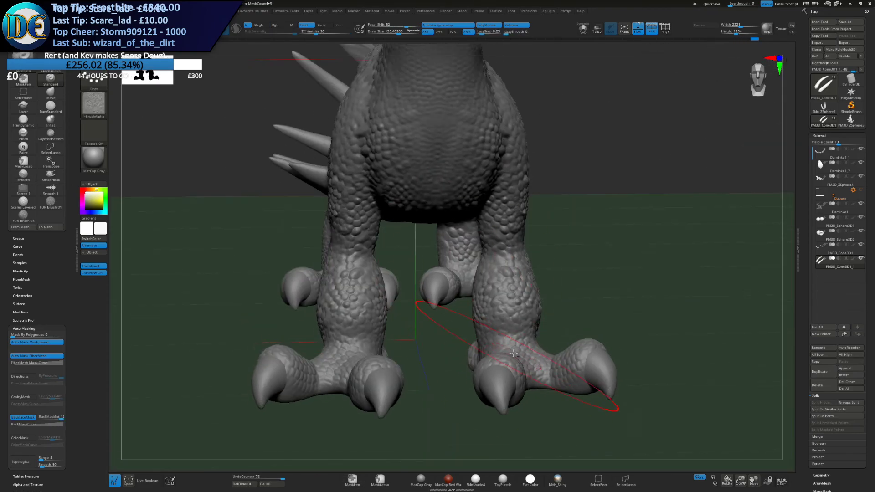
pyautogui.keyDown('alt'); pyautogui.click(488, 386); pyautogui.keyUp('alt')
pyautogui.rightClick(489, 386)
pyautogui.moveTo(416, 308)
pyautogui.keyDown('alt'); pyautogui.mouseDown(button='right')
pyautogui.moveTo(405, 207)
pyautogui.moveTo(408, 232)
pyautogui.moveTo(390, 253)
pyautogui.mouseUp(button='right'); pyautogui.keyUp('alt')
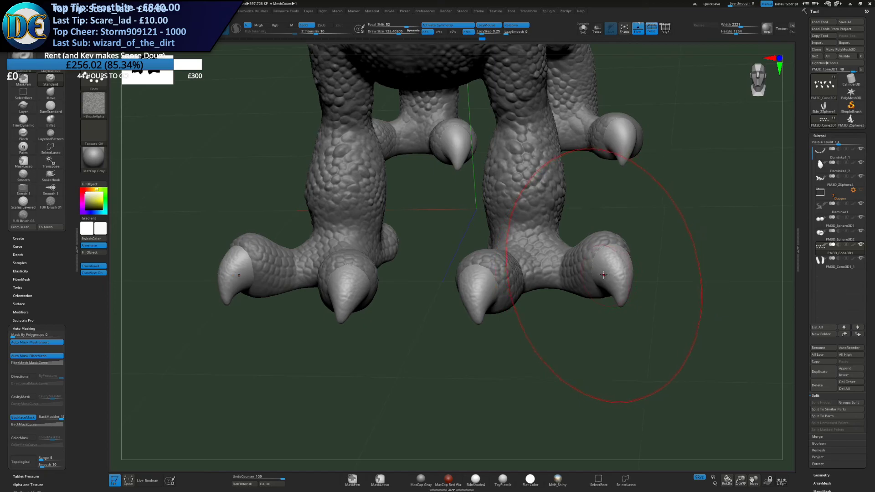
pyautogui.moveTo(437, 255); pyautogui.dragTo(484, 382)
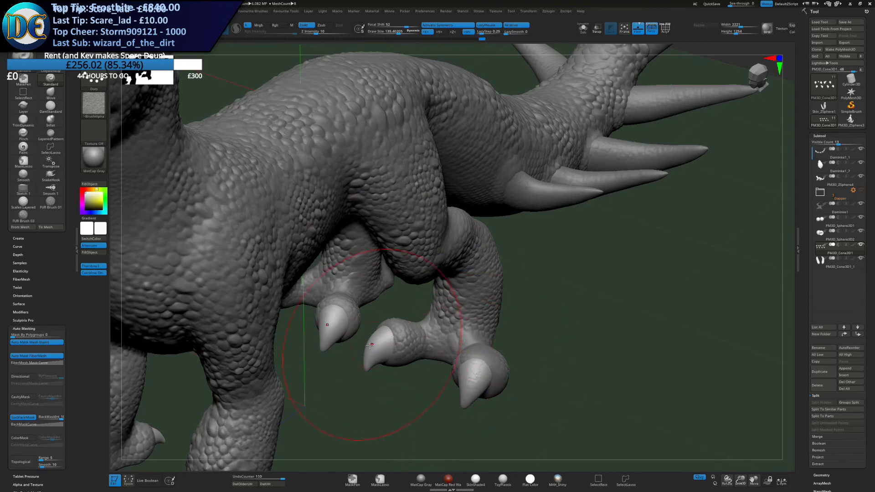
# Brush the texture over the rear toe claws, reducing the brush size to about 118
pyautogui.moveTo(384, 338); pyautogui.dragTo(391, 337)
pyautogui.moveTo(452, 363); pyautogui.dragTo(484, 316)
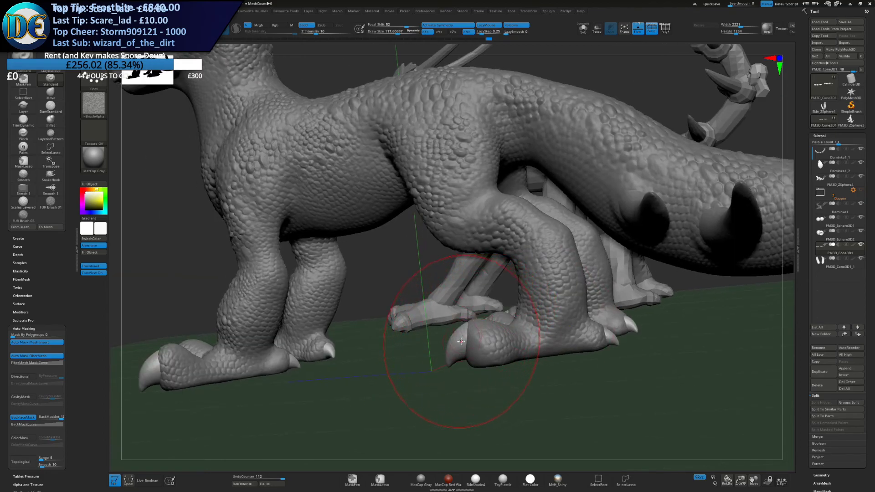
pyautogui.moveTo(345, 324); pyautogui.dragTo(473, 303)
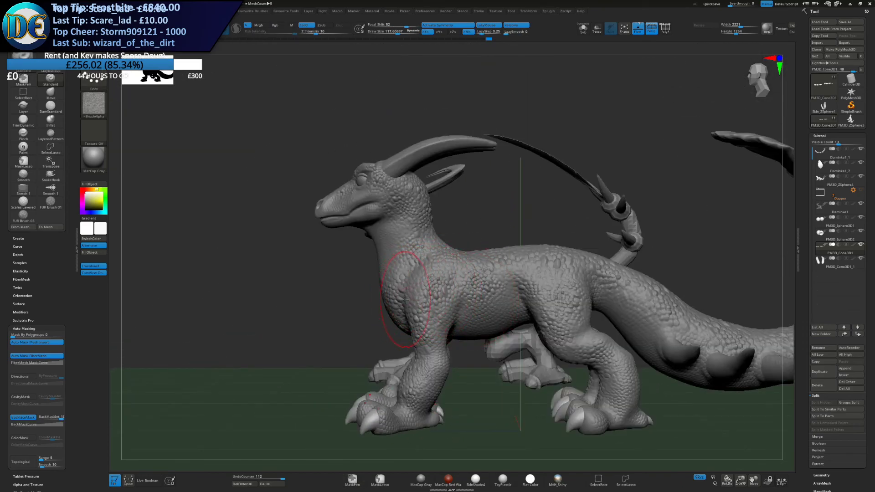
# Select the eyelids with a brush size of about 71, divide their mesh and undo the last texture stroke on them
pyautogui.moveTo(312, 210); pyautogui.dragTo(360, 223, button='right')
pyautogui.keyDown('alt'); pyautogui.moveTo(369, 100); pyautogui.dragTo(413, 268, button='right'); pyautogui.keyUp('alt')
pyautogui.keyDown('alt'); pyautogui.click(423, 211); pyautogui.keyUp('alt')
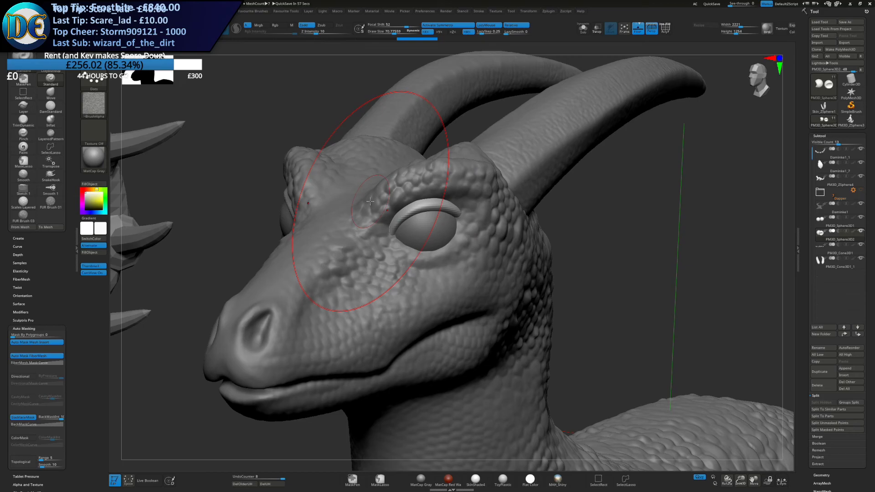
pyautogui.press('2')
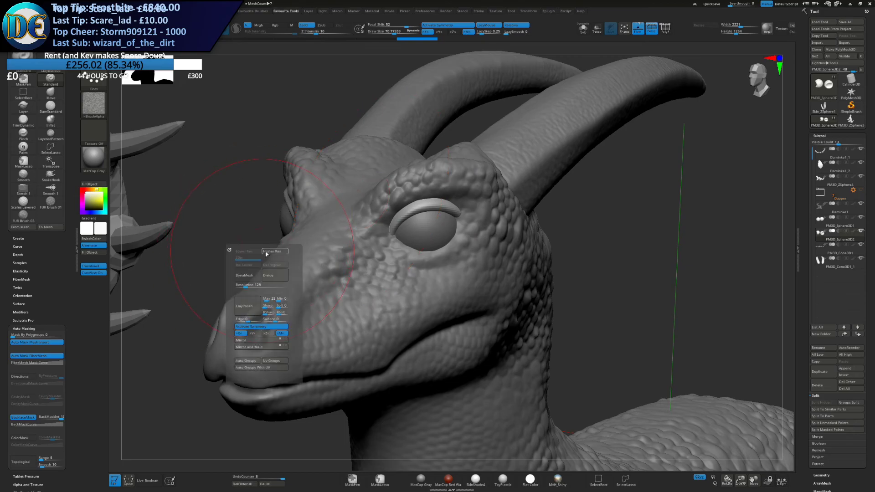
pyautogui.click(281, 277)
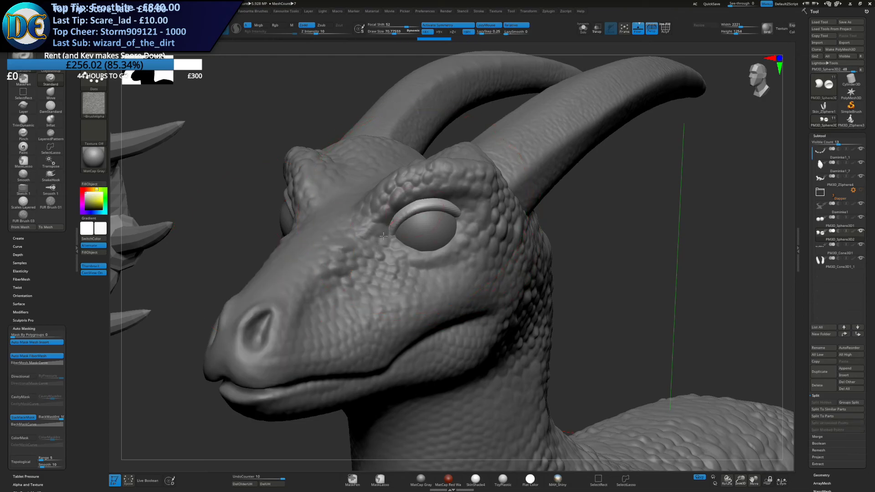
pyautogui.hotkey('ctrl', 'z')
# Switch the Standard brush to the circular scales alpha, test it on the eyelids and undo the test strokes
pyautogui.click(94, 103)
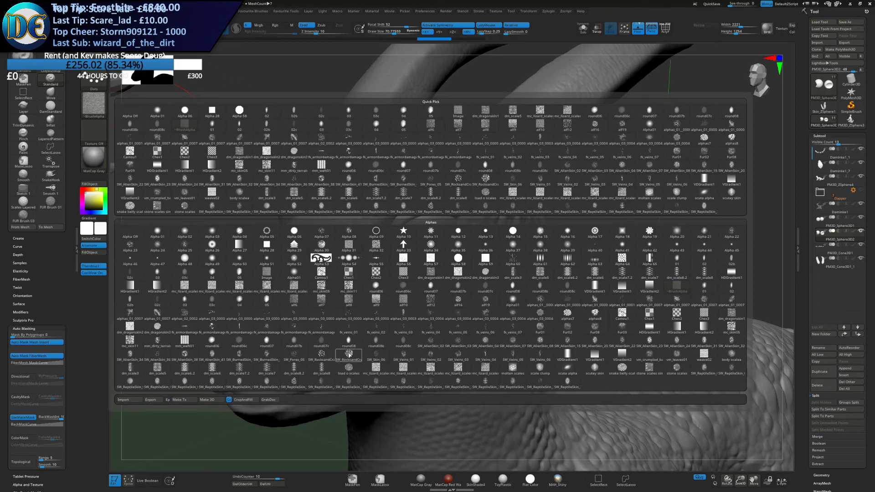
pyautogui.click(348, 368)
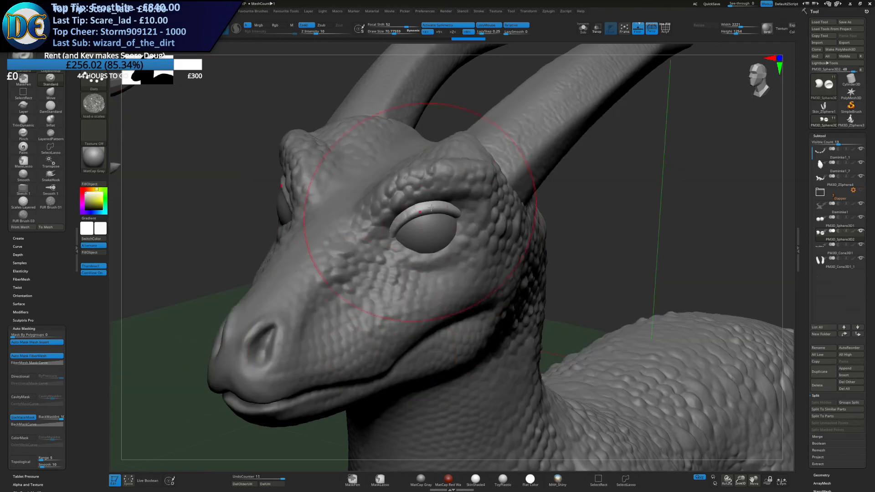
pyautogui.hotkey('ctrl', 'z')
pyautogui.hotkey('ctrl', 'z')
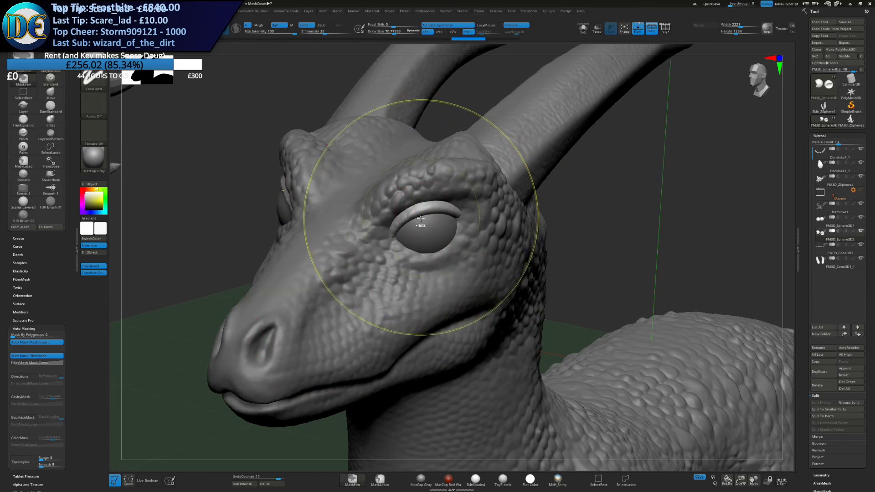
# Set the brush's Z Intensity to 13 and brush the scales over the eyelids
pyautogui.click(106, 106)
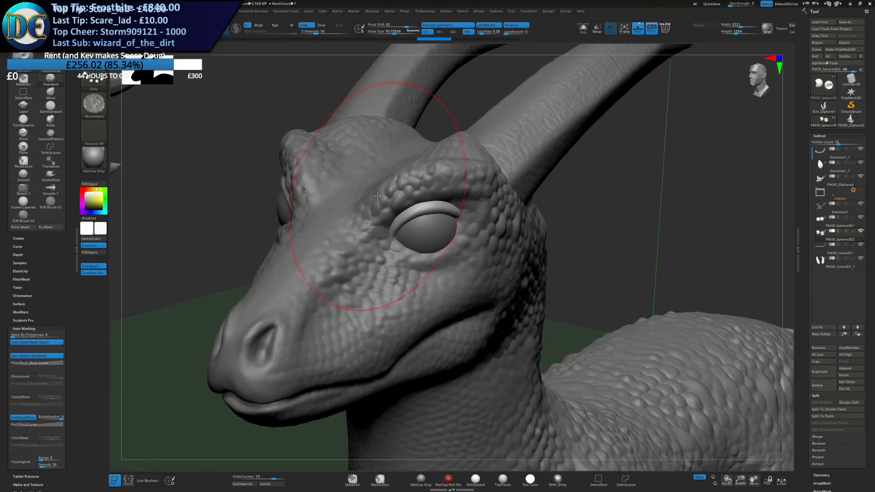
pyautogui.moveTo(316, 32); pyautogui.dragTo(318, 32)
pyautogui.hotkey('ctrl', 'z')
pyautogui.moveTo(416, 222)
pyautogui.mouseDown(button='right')
pyautogui.moveTo(413, 233)
pyautogui.moveTo(412, 214)
pyautogui.mouseUp(button='right')
pyautogui.moveTo(392, 227)
pyautogui.mouseDown()
pyautogui.moveTo(401, 216)
pyautogui.moveTo(457, 210)
pyautogui.mouseUp()
# Make the scaly body the active subtool, show the whole dragon and save the project
pyautogui.keyDown('alt'); pyautogui.click(364, 267); pyautogui.keyUp('alt')
pyautogui.keyDown('alt'); pyautogui.moveTo(312, 320); pyautogui.dragTo(408, 385, button='right'); pyautogui.keyUp('alt')
pyautogui.moveTo(408, 385)
pyautogui.keyDown('alt'); pyautogui.mouseDown(button='right')
pyautogui.moveTo(383, 299)
pyautogui.moveTo(349, 304)
pyautogui.moveTo(343, 292)
pyautogui.moveTo(410, 296)
pyautogui.moveTo(379, 288)
pyautogui.mouseUp(button='right'); pyautogui.keyUp('alt')
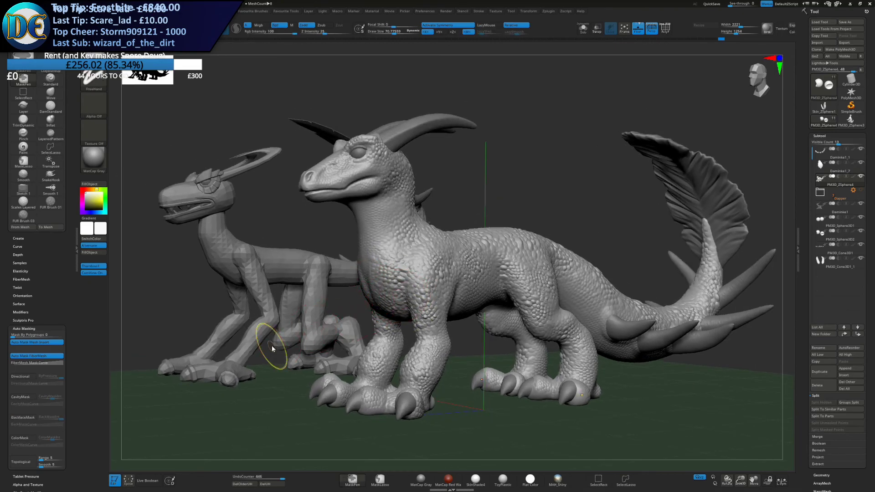
pyautogui.hotkey('ctrl', 's')
pyautogui.press('Return')
pyautogui.press('Return')
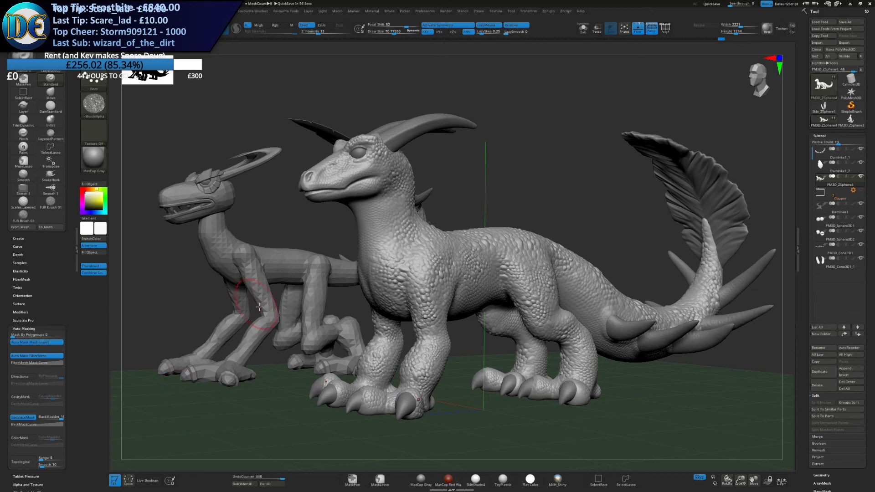
# Switch to the DamStandard brush in Zadd mode for the body, with a draw size of about 42
pyautogui.moveTo(257, 305); pyautogui.dragTo(277, 307)
pyautogui.moveTo(336, 293); pyautogui.dragTo(319, 302)
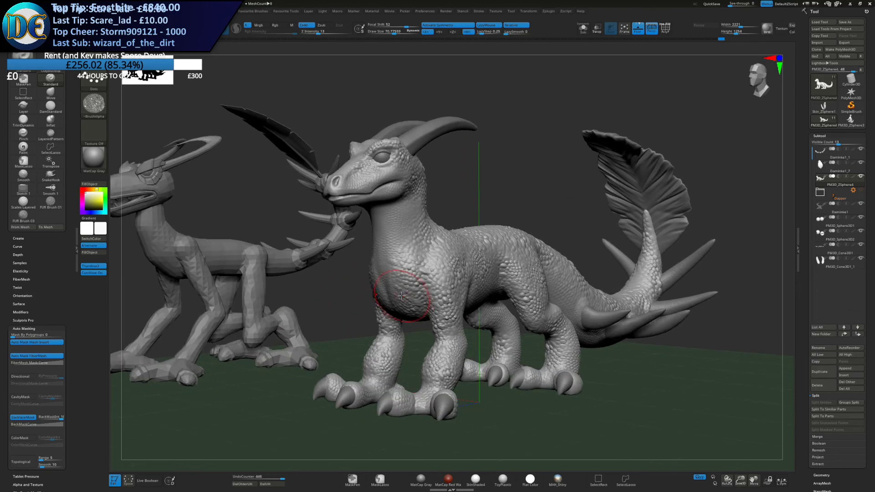
pyautogui.moveTo(405, 279); pyautogui.dragTo(390, 280, button='right')
pyautogui.rightClick(390, 280)
pyautogui.click(381, 311)
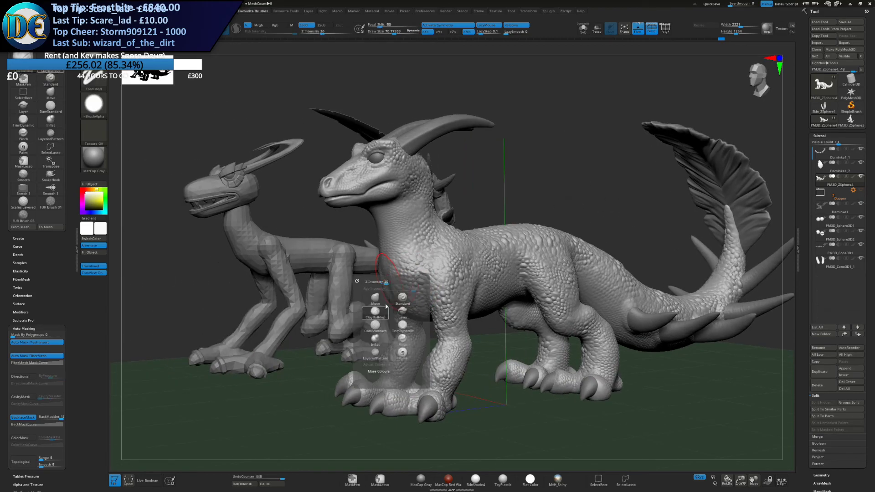
pyautogui.rightClick(372, 305)
pyautogui.click(384, 337)
pyautogui.click(383, 337)
pyautogui.click(384, 337)
pyautogui.rightClick(361, 319)
pyautogui.click(352, 369)
pyautogui.moveTo(482, 296); pyautogui.dragTo(446, 301, button='right')
pyautogui.moveTo(346, 270)
pyautogui.keyDown('ctrl'); pyautogui.mouseDown(button='right')
pyautogui.moveTo(343, 254)
pyautogui.moveTo(260, 217)
pyautogui.mouseUp(button='right'); pyautogui.keyUp('ctrl')
pyautogui.click(305, 26)
pyautogui.keyDown('ctrl'); pyautogui.moveTo(351, 132); pyautogui.dragTo(364, 182, button='right'); pyautogui.keyUp('ctrl')
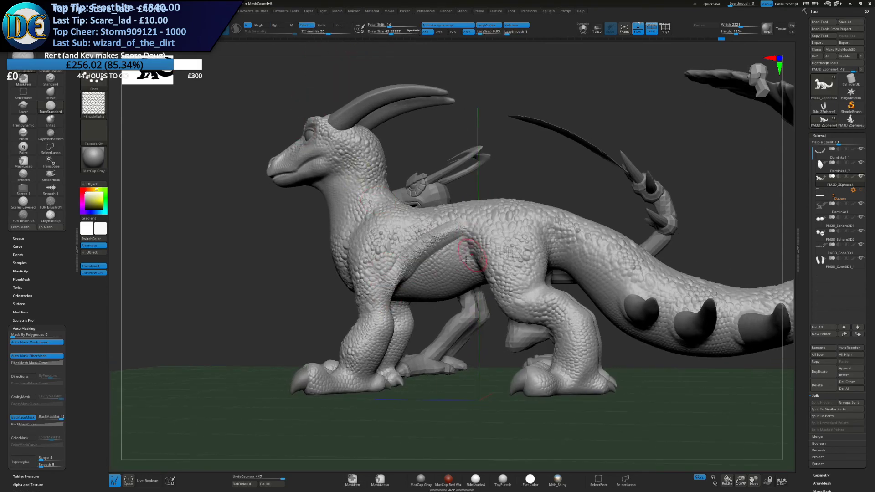
# Try DamStandard strokes with the scale-pattern alpha on the flank behind the foreleg and undo them
pyautogui.rightClick(357, 229)
pyautogui.moveTo(413, 246); pyautogui.dragTo(420, 275)
pyautogui.hotkey('ctrl', 'z')
pyautogui.keyDown('ctrl'); pyautogui.moveTo(412, 246); pyautogui.dragTo(416, 294, button='right'); pyautogui.keyUp('ctrl')
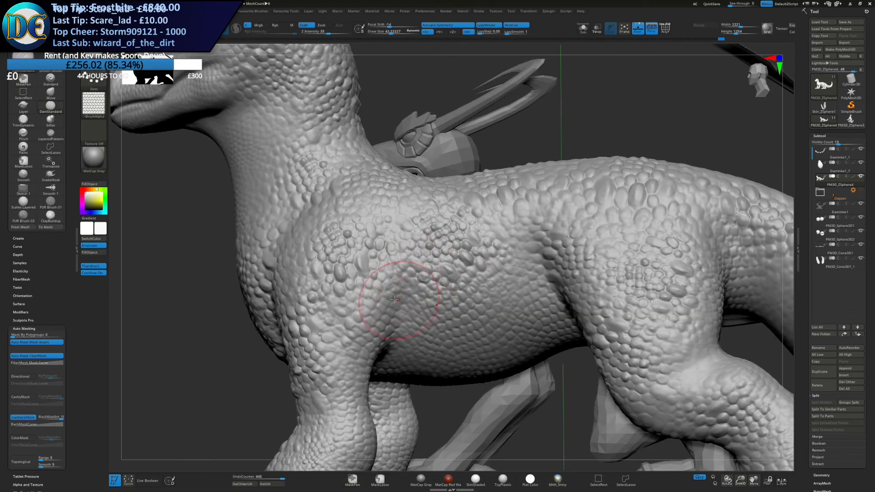
pyautogui.moveTo(429, 253); pyautogui.dragTo(396, 272)
pyautogui.hotkey('ctrl', 'z')
# Turn off the DamStandard brush's alpha, test a stroke from the foreleg up the flank and undo it
pyautogui.press('b')
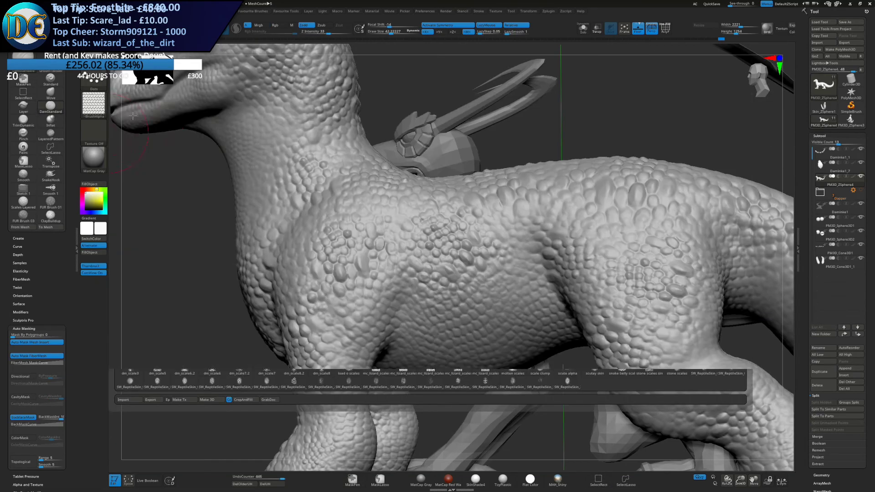
pyautogui.press('d')
pyautogui.press('s')
pyautogui.moveTo(368, 361); pyautogui.dragTo(445, 247)
pyautogui.hotkey('ctrl', 'z')
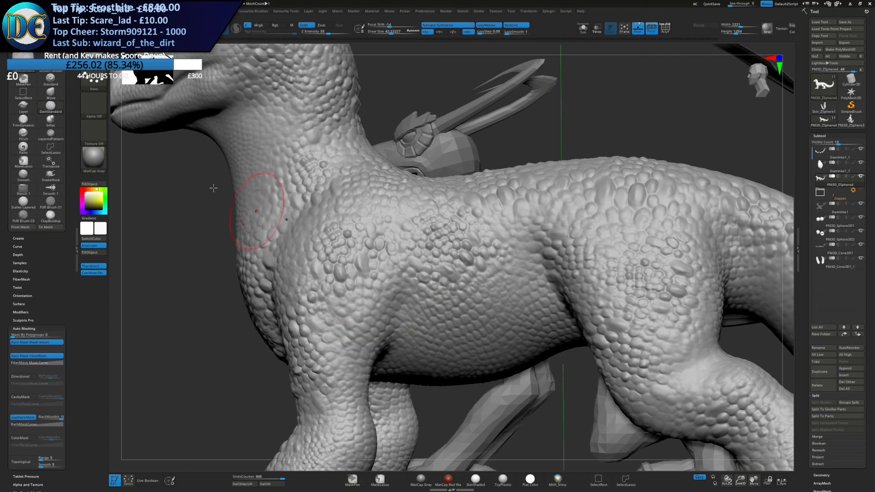
# Give the DamStandard brush Alpha 40, and replace it with Alpha 45
pyautogui.click(93, 103)
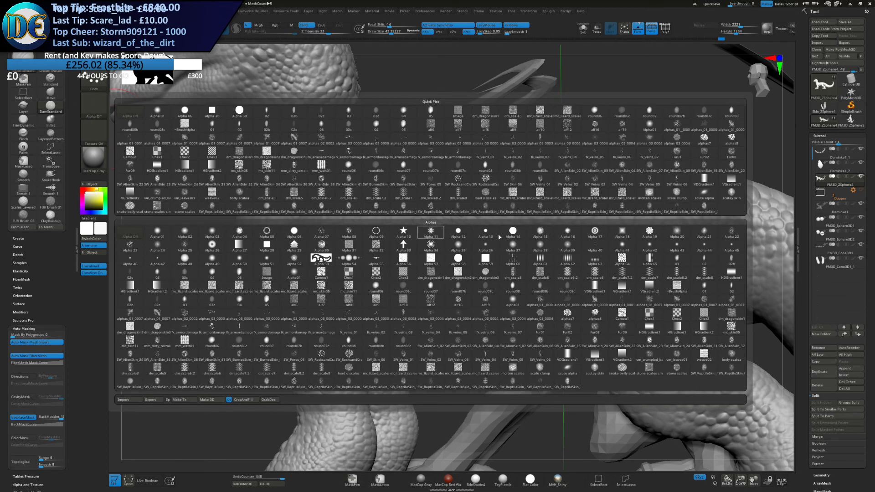
pyautogui.click(595, 247)
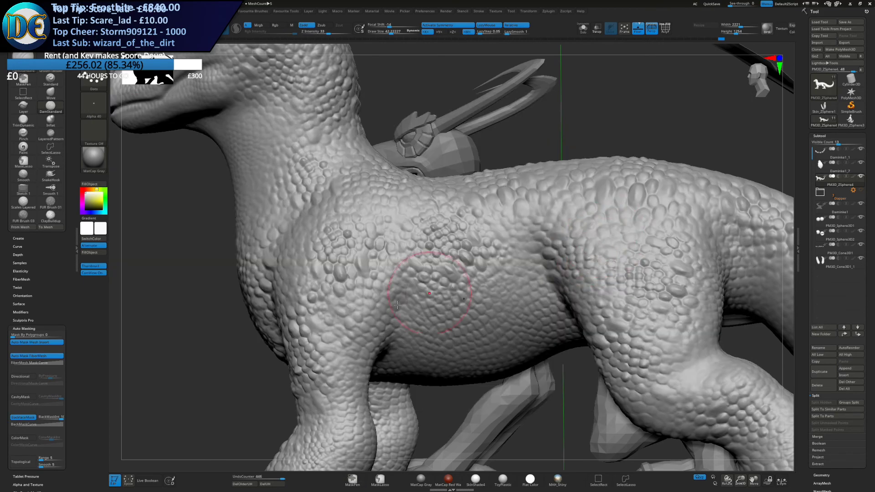
pyautogui.click(94, 104)
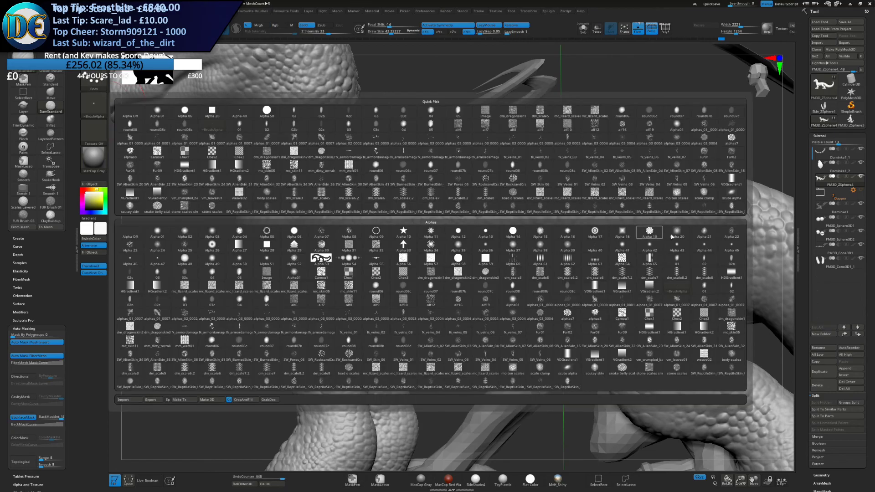
pyautogui.click(731, 246)
# Try two Alpha 45 strokes from behind the foreleg up across the flank and undo both
pyautogui.moveTo(379, 316); pyautogui.dragTo(482, 217)
pyautogui.hotkey('ctrl', 'z')
pyautogui.moveTo(372, 372); pyautogui.dragTo(483, 255)
pyautogui.hotkey('ctrl', 'z')
# Bring the whole dragon back into view and save the project again
pyautogui.moveTo(389, 382)
pyautogui.keyDown('ctrl'); pyautogui.mouseDown(button='right')
pyautogui.moveTo(386, 356)
pyautogui.moveTo(400, 370)
pyautogui.moveTo(458, 361)
pyautogui.moveTo(435, 317)
pyautogui.mouseUp(button='right'); pyautogui.keyUp('ctrl')
pyautogui.hotkey('ctrl', 's')
pyautogui.press('Return')
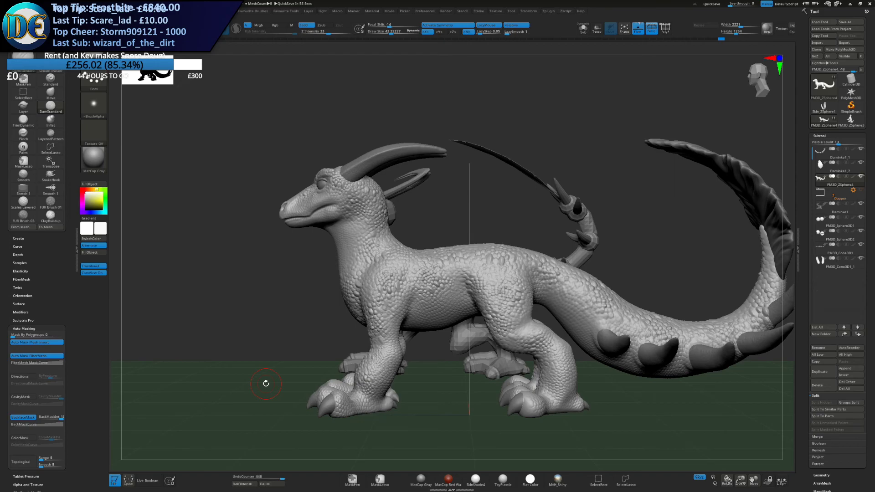
# Try two DamStandard fold strokes from behind the foreleg up across the flank and undo the last one
pyautogui.keyDown('alt'); pyautogui.moveTo(416, 324); pyautogui.dragTo(393, 316, button='right'); pyautogui.keyUp('alt')
pyautogui.moveTo(392, 316); pyautogui.dragTo(431, 265)
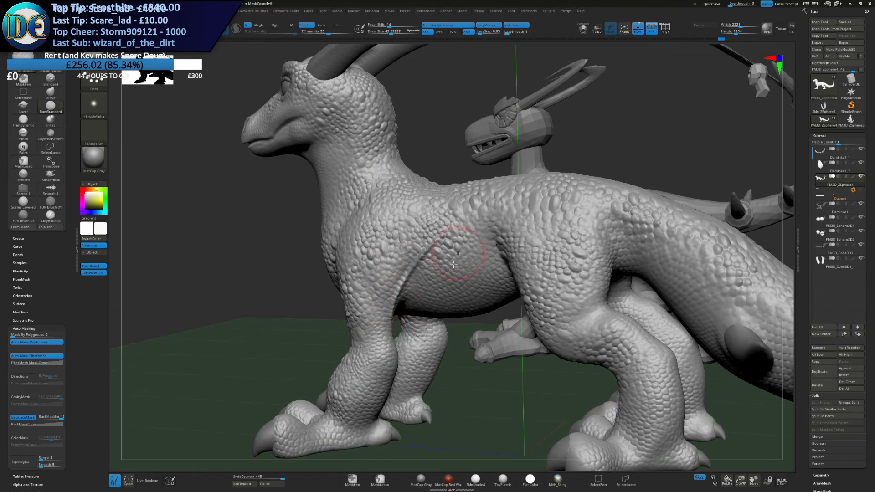
pyautogui.moveTo(435, 263); pyautogui.dragTo(456, 249, button='right')
pyautogui.moveTo(386, 318); pyautogui.dragTo(436, 260)
pyautogui.hotkey('ctrl', 'z')
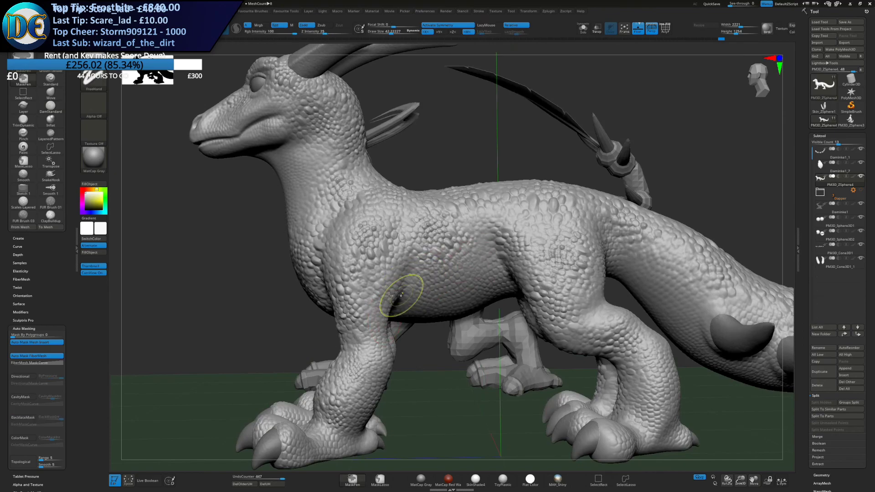
# Adjust the DamStandard Z Intensity and carve a curved skin fold from behind the foreleg up across the flank
pyautogui.moveTo(404, 298); pyautogui.dragTo(384, 301, button='right')
pyautogui.moveTo(390, 315); pyautogui.dragTo(474, 239)
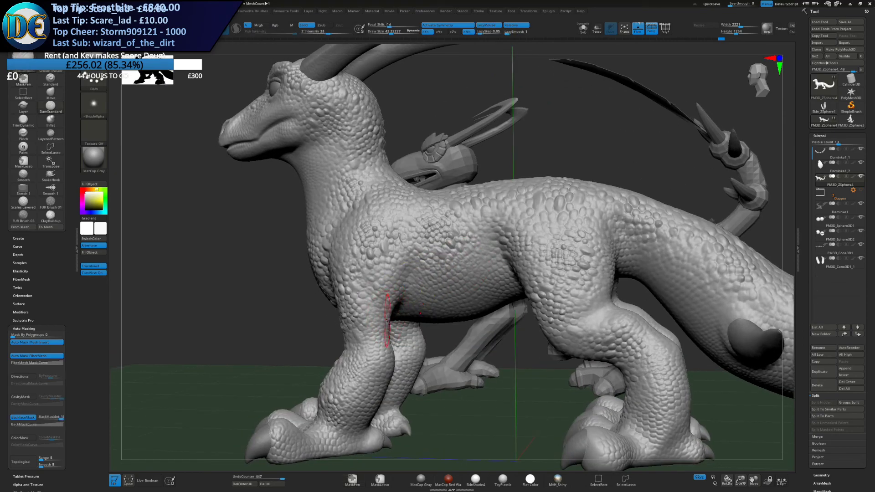
pyautogui.moveTo(479, 242); pyautogui.dragTo(517, 240, button='right')
pyautogui.moveTo(433, 250); pyautogui.dragTo(392, 256, button='right')
pyautogui.click(321, 33)
pyautogui.moveTo(386, 287); pyautogui.dragTo(443, 250)
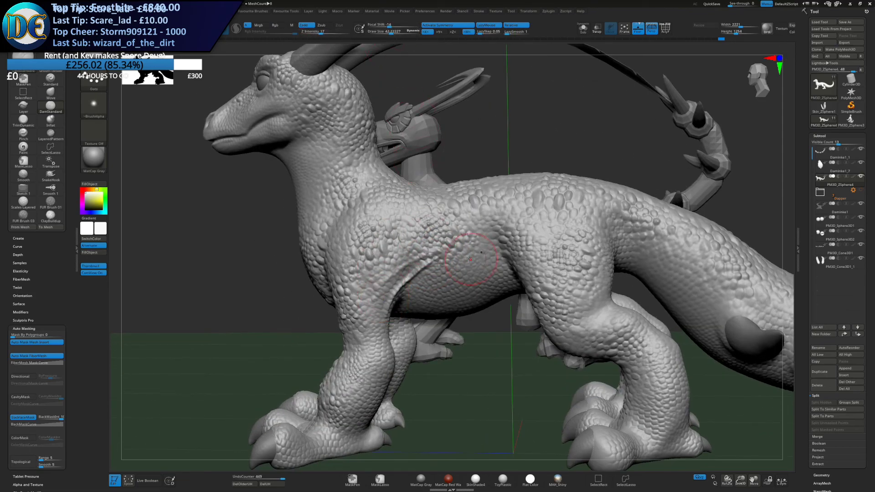
pyautogui.moveTo(400, 256); pyautogui.dragTo(475, 242, button='right')
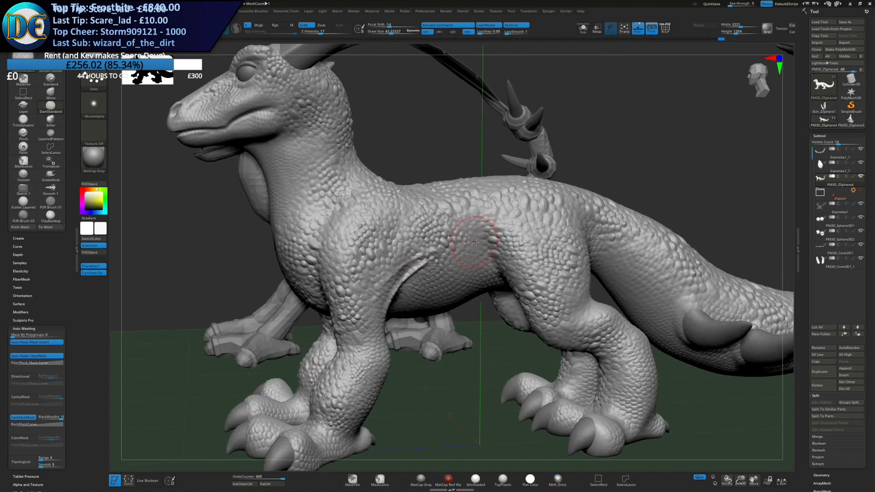
# Lower the brush's Z Intensity and carve a skin fold from the rear flank down the front of the hind thigh
pyautogui.click(324, 33)
pyautogui.moveTo(500, 216); pyautogui.dragTo(487, 206, button='right')
pyautogui.moveTo(452, 238); pyautogui.dragTo(518, 320)
pyautogui.moveTo(482, 245); pyautogui.dragTo(490, 239, button='right')
pyautogui.moveTo(495, 241); pyautogui.dragTo(528, 333)
pyautogui.moveTo(503, 267); pyautogui.dragTo(519, 294)
pyautogui.moveTo(529, 291); pyautogui.dragTo(481, 294, button='right')
# Carve a skin fold behind the hip where the hind leg meets the tail base and clean up the extra strokes
pyautogui.moveTo(512, 268); pyautogui.dragTo(536, 262, button='right')
pyautogui.moveTo(490, 248); pyautogui.dragTo(588, 263)
pyautogui.moveTo(549, 224); pyautogui.dragTo(566, 252, button='right')
pyautogui.press('l')
pyautogui.hotkey('ctrl', 'z')
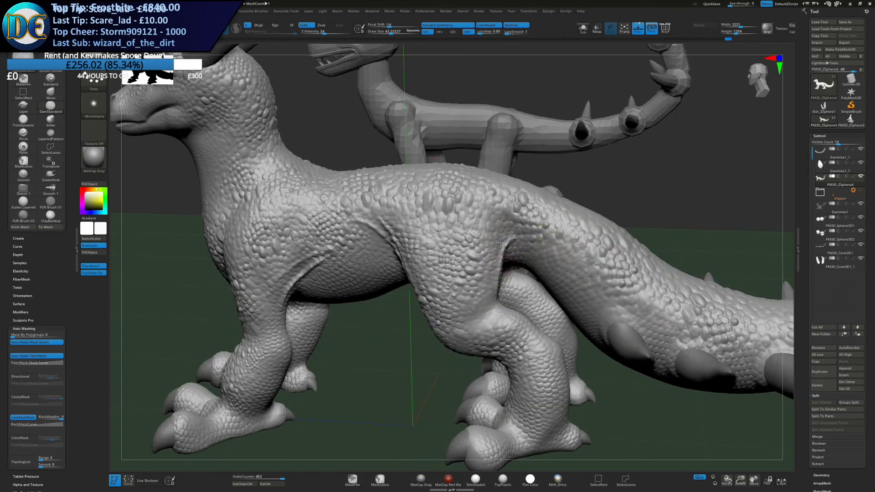
pyautogui.keyDown('shift'); pyautogui.moveTo(587, 286); pyautogui.dragTo(628, 327); pyautogui.keyUp('shift')
# Carve a long skin fold along the lower side of the tail base down to the first tail spike
pyautogui.moveTo(616, 297)
pyautogui.mouseDown(button='right')
pyautogui.moveTo(584, 288)
pyautogui.moveTo(549, 259)
pyautogui.mouseUp(button='right')
pyautogui.moveTo(549, 209)
pyautogui.keyDown('ctrl'); pyautogui.mouseDown(button='right')
pyautogui.moveTo(579, 275)
pyautogui.moveTo(555, 268)
pyautogui.mouseUp(button='right'); pyautogui.keyUp('ctrl')
pyautogui.moveTo(603, 246); pyautogui.dragTo(485, 261, button='right')
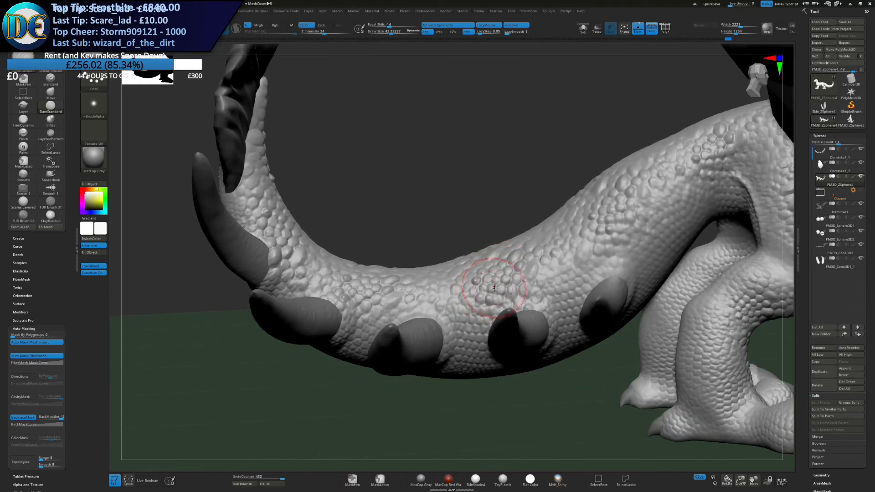
pyautogui.moveTo(672, 258)
pyautogui.mouseDown(button='right')
pyautogui.moveTo(555, 197)
pyautogui.moveTo(534, 237)
pyautogui.mouseUp(button='right')
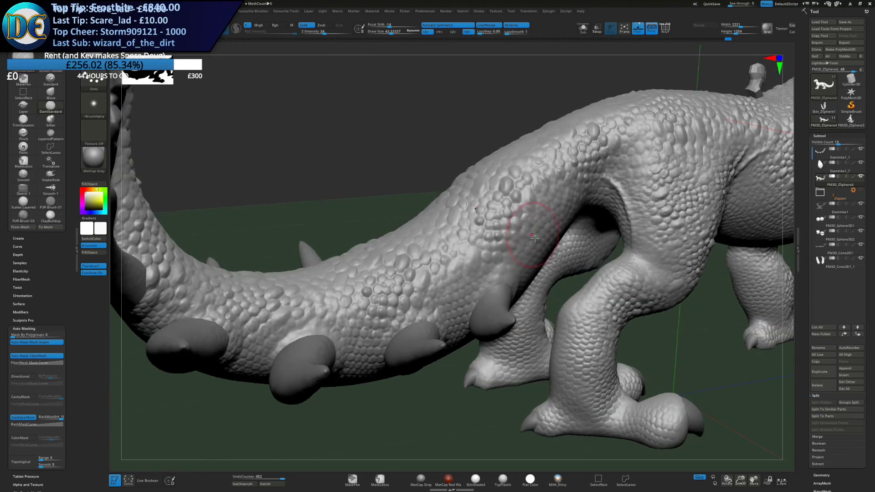
pyautogui.moveTo(548, 218)
pyautogui.mouseDown()
pyautogui.moveTo(499, 285)
pyautogui.moveTo(483, 291)
pyautogui.mouseUp()
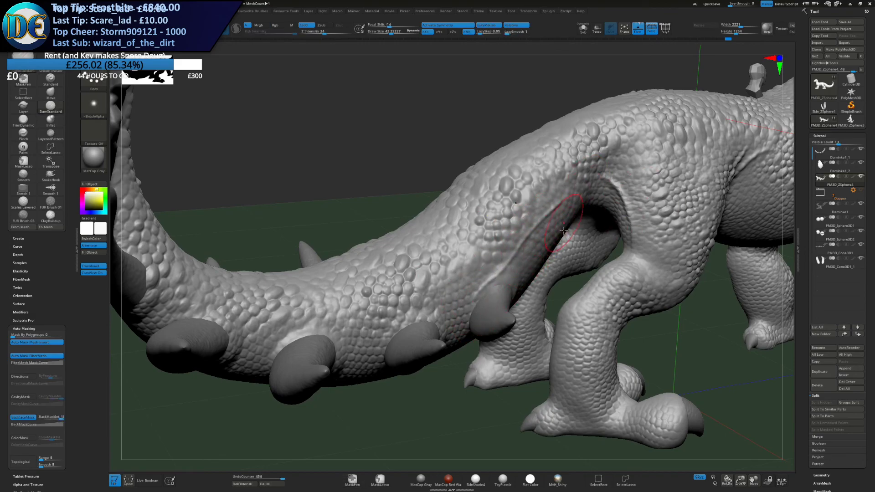
# Carve a long tendon-like fold down the side of the neck to the chest, undoing and redoing the stroke once
pyautogui.keyDown('ctrl'); pyautogui.moveTo(554, 297); pyautogui.dragTo(510, 282, button='right'); pyautogui.keyUp('ctrl')
pyautogui.moveTo(474, 196)
pyautogui.keyDown('alt'); pyautogui.mouseDown(button='right')
pyautogui.moveTo(463, 277)
pyautogui.moveTo(487, 269)
pyautogui.mouseUp(button='right'); pyautogui.keyUp('alt')
pyautogui.moveTo(452, 181); pyautogui.dragTo(469, 319)
pyautogui.moveTo(476, 303); pyautogui.dragTo(448, 281, button='right')
pyautogui.hotkey('ctrl', 'z')
pyautogui.moveTo(455, 204); pyautogui.dragTo(431, 348)
pyautogui.moveTo(414, 285); pyautogui.dragTo(419, 318, button='right')
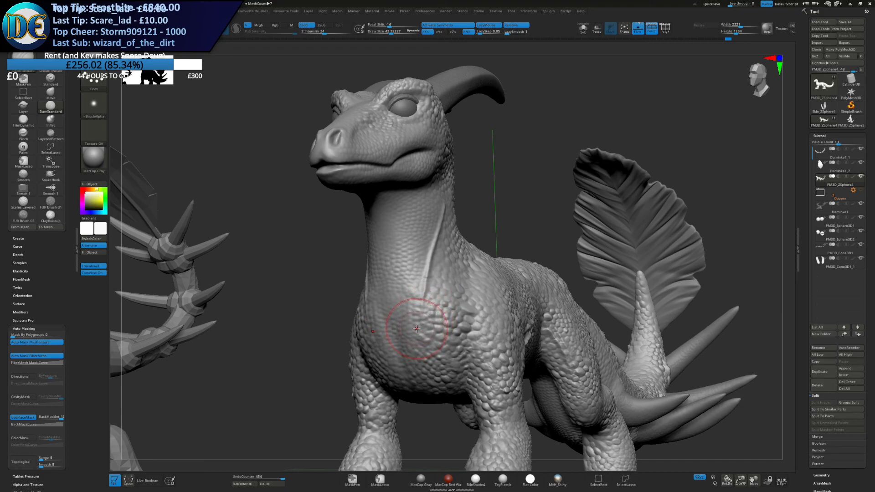
# Try two short fold strokes at the top of the throat beneath the jaw and undo both
pyautogui.moveTo(413, 327); pyautogui.dragTo(344, 183, button='right')
pyautogui.moveTo(376, 184); pyautogui.dragTo(424, 212)
pyautogui.hotkey('ctrl', 'z')
pyautogui.moveTo(373, 181); pyautogui.dragTo(413, 213)
pyautogui.moveTo(405, 206); pyautogui.dragTo(401, 255, button='right')
pyautogui.hotkey('ctrl', 'z')
pyautogui.moveTo(401, 256); pyautogui.dragTo(406, 169, button='right')
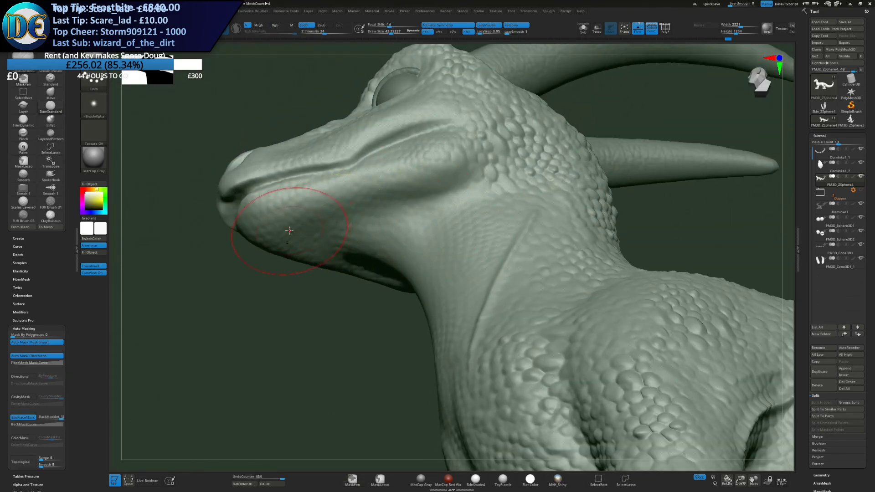
# Carve short skin folds beneath the jaw where the head meets the throat
pyautogui.moveTo(394, 196); pyautogui.dragTo(485, 205)
pyautogui.moveTo(396, 192); pyautogui.dragTo(490, 220)
pyautogui.moveTo(469, 173)
pyautogui.mouseDown(button='right')
pyautogui.moveTo(455, 208)
pyautogui.moveTo(438, 160)
pyautogui.moveTo(451, 125)
pyautogui.mouseUp(button='right')
pyautogui.moveTo(449, 176)
pyautogui.mouseDown(button='right')
pyautogui.moveTo(470, 254)
pyautogui.moveTo(408, 228)
pyautogui.moveTo(425, 247)
pyautogui.moveTo(431, 240)
pyautogui.moveTo(420, 258)
pyautogui.moveTo(436, 236)
pyautogui.mouseUp(button='right')
pyautogui.moveTo(464, 205); pyautogui.dragTo(445, 233)
pyautogui.moveTo(449, 235)
pyautogui.mouseDown(button='right')
pyautogui.moveTo(474, 261)
pyautogui.moveTo(462, 228)
pyautogui.moveTo(369, 217)
pyautogui.mouseUp(button='right')
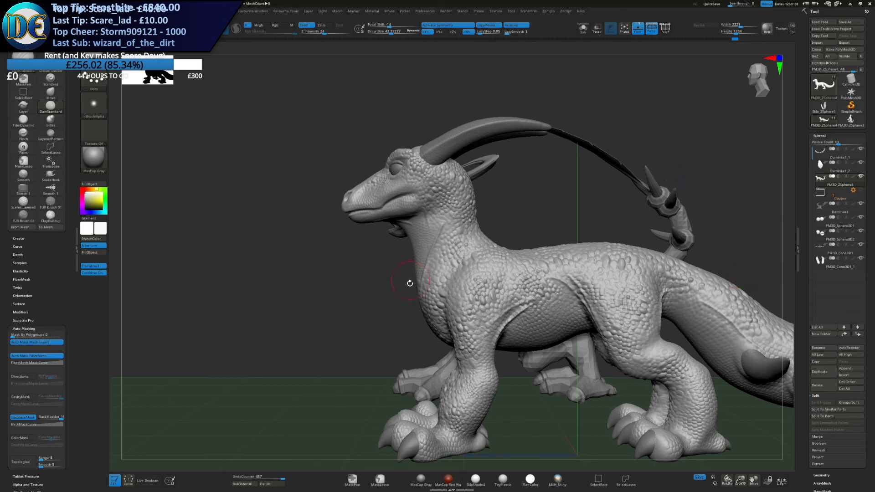
# Carve skin creases on the front feet where the toes meet the ankles
pyautogui.moveTo(385, 300); pyautogui.dragTo(399, 275)
pyautogui.moveTo(399, 276)
pyautogui.mouseDown(button='right')
pyautogui.moveTo(419, 297)
pyautogui.moveTo(394, 233)
pyautogui.moveTo(362, 288)
pyautogui.moveTo(326, 286)
pyautogui.mouseUp(button='right')
pyautogui.moveTo(326, 286)
pyautogui.mouseDown()
pyautogui.moveTo(331, 315)
pyautogui.moveTo(353, 308)
pyautogui.mouseUp()
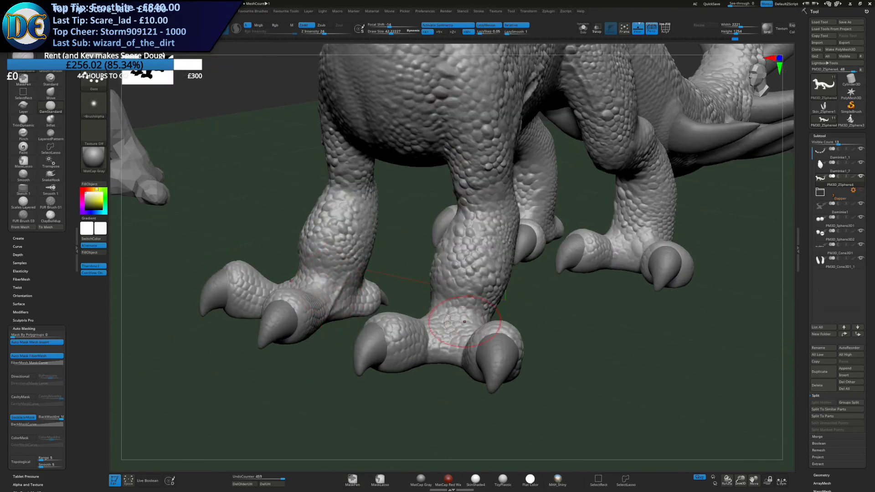
pyautogui.moveTo(458, 320); pyautogui.dragTo(500, 350, button='right')
pyautogui.moveTo(500, 350)
pyautogui.mouseDown()
pyautogui.moveTo(522, 316)
pyautogui.moveTo(518, 348)
pyautogui.mouseUp()
# Carve creases around the ankle and heel of the hind foot, undoing the unwanted strokes
pyautogui.moveTo(572, 331)
pyautogui.keyDown('alt'); pyautogui.mouseDown(button='right')
pyautogui.moveTo(364, 315)
pyautogui.moveTo(454, 333)
pyautogui.mouseUp(button='right'); pyautogui.keyUp('alt')
pyautogui.moveTo(482, 319)
pyautogui.mouseDown()
pyautogui.moveTo(449, 364)
pyautogui.moveTo(478, 358)
pyautogui.mouseUp()
pyautogui.moveTo(291, 337)
pyautogui.mouseDown(button='right')
pyautogui.moveTo(360, 360)
pyautogui.moveTo(429, 292)
pyautogui.mouseUp(button='right')
pyautogui.moveTo(429, 293); pyautogui.dragTo(408, 269)
pyautogui.moveTo(410, 269)
pyautogui.mouseDown(button='right')
pyautogui.moveTo(396, 292)
pyautogui.moveTo(380, 284)
pyautogui.moveTo(387, 270)
pyautogui.mouseUp(button='right')
pyautogui.hotkey('ctrl', 'z')
pyautogui.moveTo(403, 242); pyautogui.dragTo(424, 263, button='right')
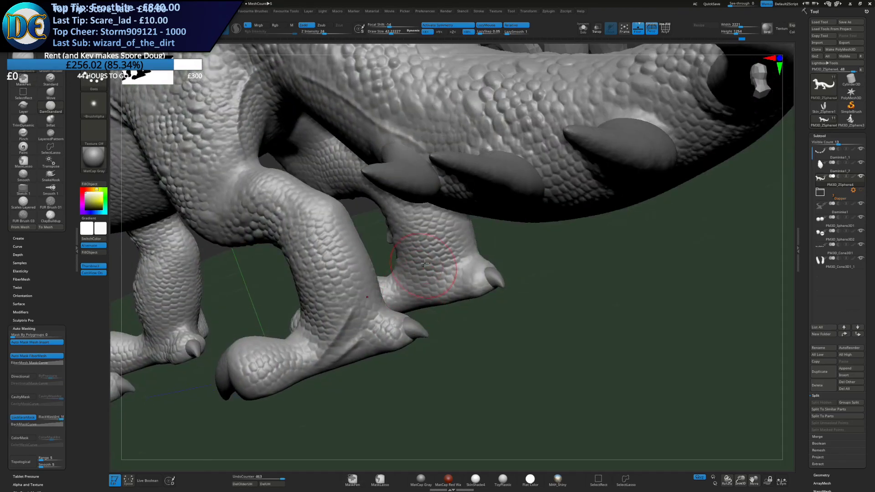
pyautogui.hotkey('ctrl', 'z')
pyautogui.hotkey('ctrl', 'z')
pyautogui.hotkey('ctrl', 'z')
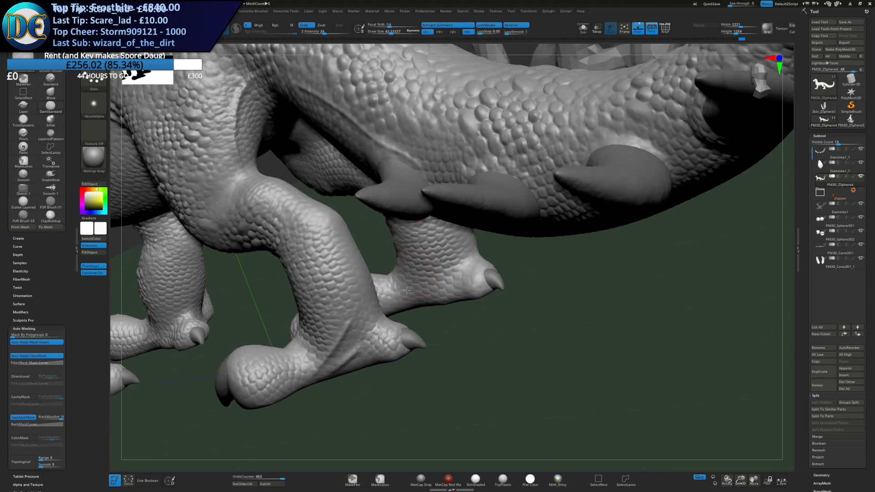
# Check the whole dragon from the front quarter and add a short stroke on the chest
pyautogui.moveTo(461, 327)
pyautogui.keyDown('ctrl'); pyautogui.mouseDown(button='right')
pyautogui.moveTo(391, 327)
pyautogui.moveTo(376, 337)
pyautogui.moveTo(470, 325)
pyautogui.mouseUp(button='right'); pyautogui.keyUp('ctrl')
pyautogui.moveTo(469, 325)
pyautogui.keyDown('ctrl'); pyautogui.mouseDown(button='right')
pyautogui.moveTo(411, 325)
pyautogui.moveTo(422, 308)
pyautogui.moveTo(441, 336)
pyautogui.moveTo(411, 339)
pyautogui.moveTo(411, 325)
pyautogui.moveTo(394, 331)
pyautogui.mouseUp(button='right'); pyautogui.keyUp('ctrl')
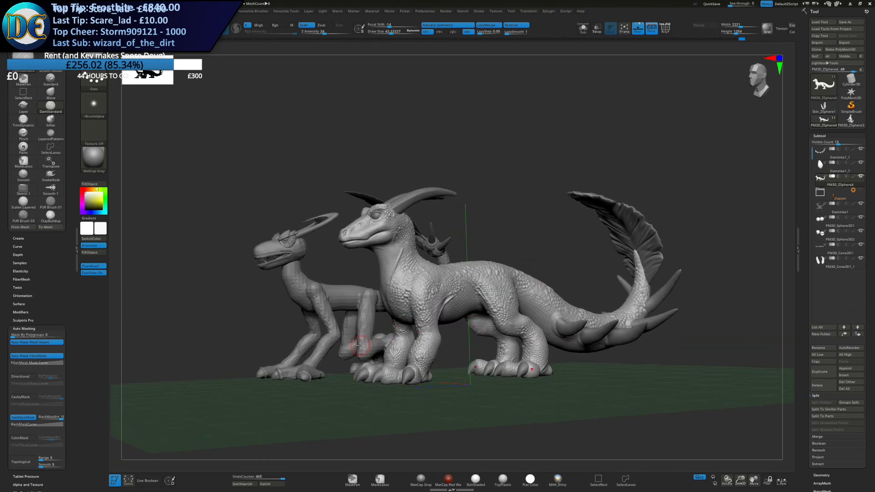
pyautogui.keyDown('ctrl'); pyautogui.moveTo(396, 276); pyautogui.dragTo(333, 255, button='right'); pyautogui.keyUp('ctrl')
pyautogui.moveTo(352, 302)
pyautogui.keyDown('ctrl'); pyautogui.mouseDown(button='right')
pyautogui.moveTo(349, 322)
pyautogui.moveTo(394, 296)
pyautogui.mouseUp(button='right'); pyautogui.keyUp('ctrl')
pyautogui.moveTo(389, 351); pyautogui.dragTo(391, 341)
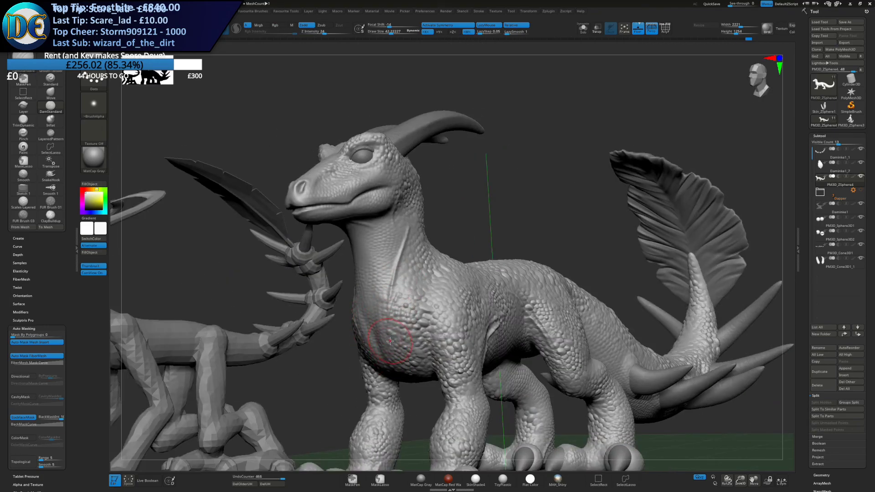
# Close in on the head and reduce the DamStandard Draw Size to about 21.9
pyautogui.keyDown('alt'); pyautogui.moveTo(356, 219); pyautogui.dragTo(401, 294, button='right'); pyautogui.keyUp('alt')
pyautogui.moveTo(378, 204); pyautogui.dragTo(374, 215, button='right')
pyautogui.moveTo(338, 261)
pyautogui.keyDown('alt'); pyautogui.mouseDown(button='right')
pyautogui.moveTo(363, 276)
pyautogui.moveTo(363, 303)
pyautogui.mouseUp(button='right'); pyautogui.keyUp('alt')
pyautogui.press('s')
pyautogui.moveTo(362, 261); pyautogui.dragTo(354, 260)
pyautogui.moveTo(299, 273)
pyautogui.mouseDown(button='right')
pyautogui.moveTo(355, 286)
pyautogui.moveTo(343, 277)
pyautogui.moveTo(326, 289)
pyautogui.mouseUp(button='right')
pyautogui.hotkey('ctrl', 'z')
pyautogui.moveTo(349, 216); pyautogui.dragTo(316, 325, button='right')
pyautogui.moveTo(400, 283); pyautogui.dragTo(366, 271, button='right')
pyautogui.press('s')
pyautogui.moveTo(379, 259); pyautogui.dragTo(382, 259)
# Try a short crease stroke beside the eye and undo it
pyautogui.hotkey('ctrl', 'z')
pyautogui.moveTo(435, 262)
pyautogui.mouseDown()
pyautogui.moveTo(433, 272)
pyautogui.moveTo(431, 250)
pyautogui.mouseUp()
pyautogui.moveTo(427, 254); pyautogui.dragTo(396, 292, button='right')
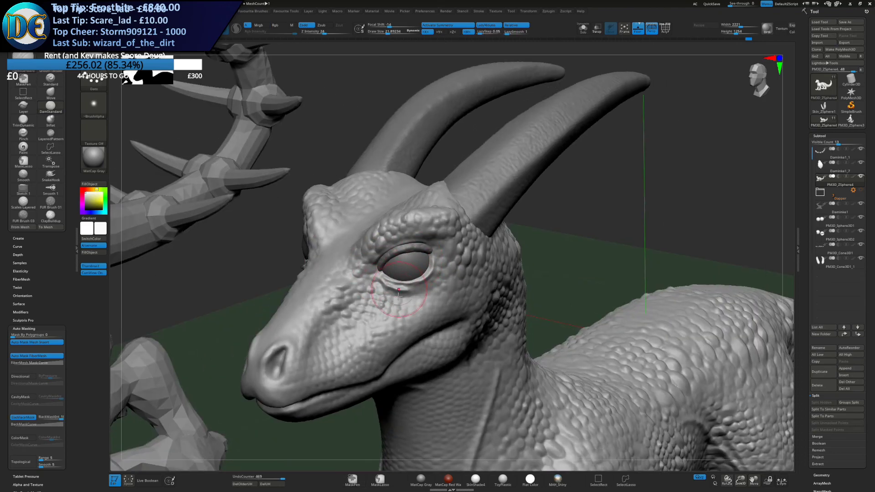
pyautogui.hotkey('ctrl', 'z')
pyautogui.hotkey('ctrl', 'z')
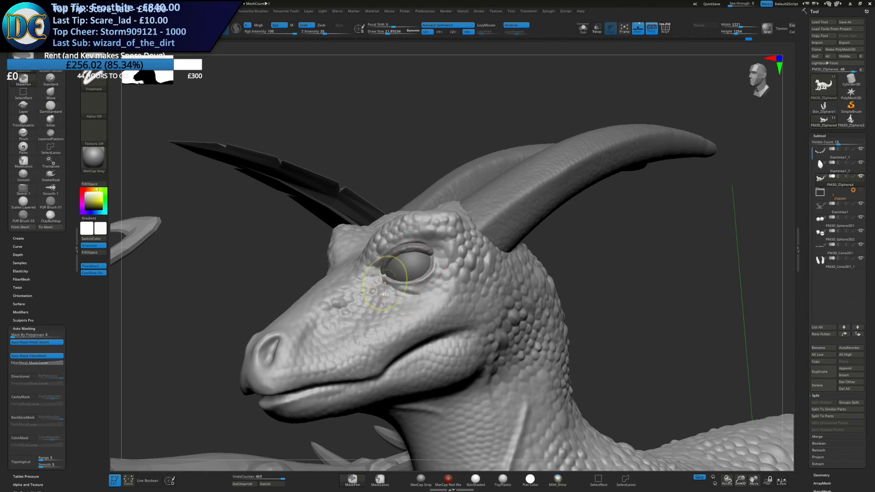
# Carve creases around the nostril on the side of the snout, undoing the unwanted strokes
pyautogui.keyDown('alt'); pyautogui.moveTo(400, 311); pyautogui.dragTo(428, 260, button='right'); pyautogui.keyUp('alt')
pyautogui.moveTo(248, 282); pyautogui.dragTo(294, 296, button='right')
pyautogui.moveTo(286, 336)
pyautogui.mouseDown()
pyautogui.moveTo(296, 292)
pyautogui.moveTo(310, 277)
pyautogui.mouseUp()
pyautogui.moveTo(313, 284)
pyautogui.mouseDown()
pyautogui.moveTo(312, 325)
pyautogui.moveTo(291, 326)
pyautogui.mouseUp()
pyautogui.hotkey('ctrl', 'z')
pyautogui.moveTo(317, 296); pyautogui.dragTo(296, 293, button='right')
pyautogui.moveTo(314, 278); pyautogui.dragTo(304, 315)
pyautogui.moveTo(276, 308); pyautogui.dragTo(324, 270, button='right')
pyautogui.hotkey('ctrl', 'z')
# Try two crease strokes running across the snout from the nostril and undo both
pyautogui.moveTo(323, 301); pyautogui.dragTo(314, 282, button='right')
pyautogui.moveTo(313, 282); pyautogui.dragTo(368, 274)
pyautogui.hotkey('ctrl', 'z')
pyautogui.moveTo(314, 278); pyautogui.dragTo(342, 284)
pyautogui.moveTo(319, 280); pyautogui.dragTo(366, 265, button='right')
pyautogui.hotkey('ctrl', 'z')
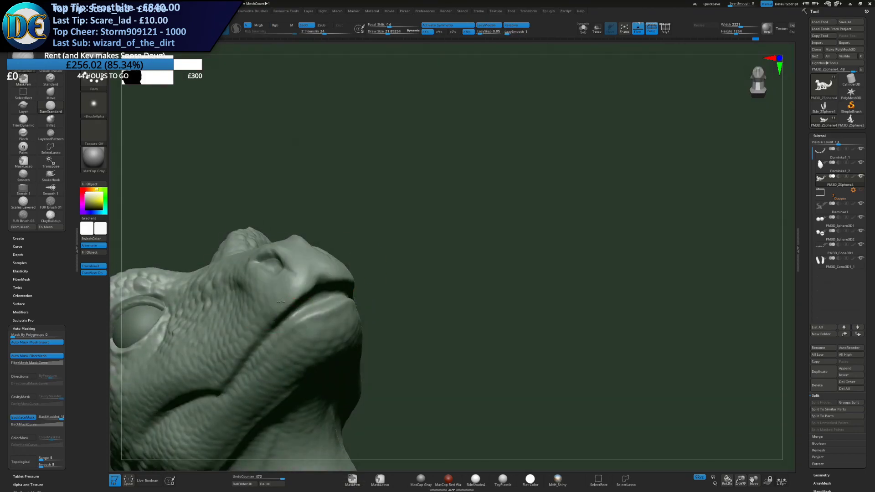
# Deepen the mouth line from the cheek toward the front of the snout and undo the extra lip stroke
pyautogui.moveTo(273, 321); pyautogui.dragTo(259, 340, button='right')
pyautogui.keyDown('alt'); pyautogui.moveTo(224, 397); pyautogui.dragTo(306, 318, button='right'); pyautogui.keyUp('alt')
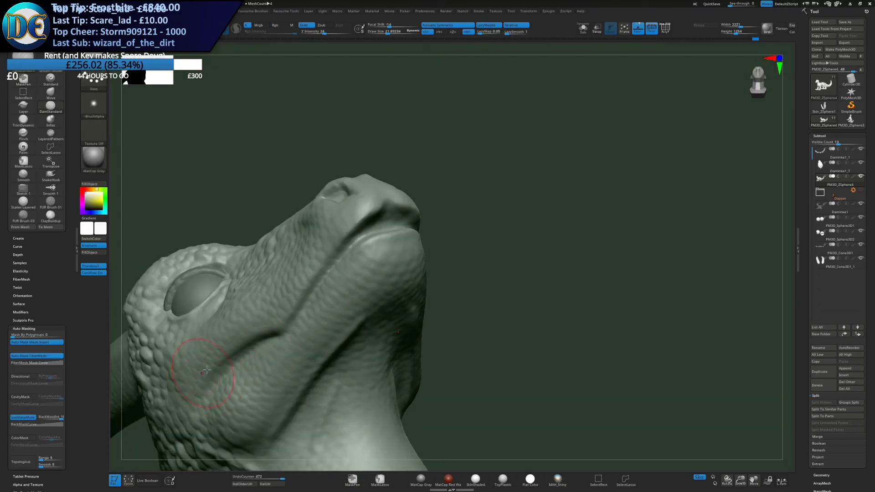
pyautogui.moveTo(211, 375)
pyautogui.mouseDown()
pyautogui.moveTo(283, 331)
pyautogui.moveTo(335, 246)
pyautogui.moveTo(376, 212)
pyautogui.mouseUp()
pyautogui.moveTo(342, 243); pyautogui.dragTo(409, 205)
pyautogui.moveTo(408, 185); pyautogui.dragTo(365, 216, button='right')
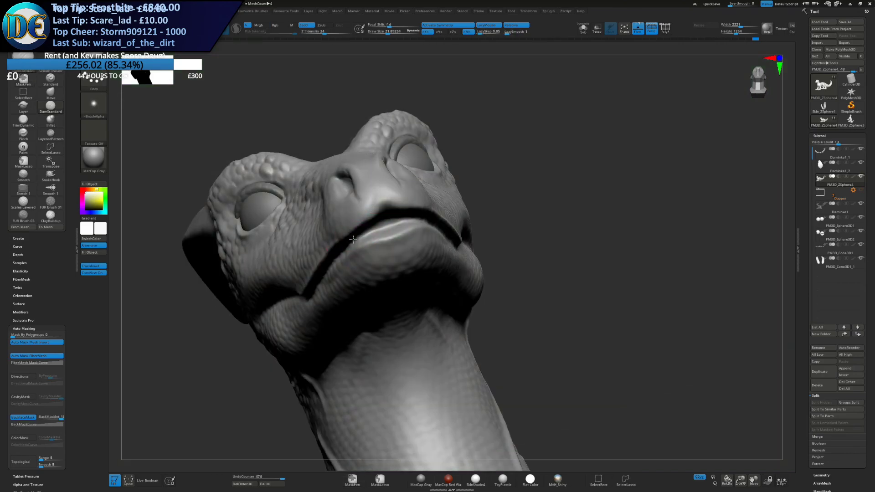
pyautogui.hotkey('ctrl', 'z')
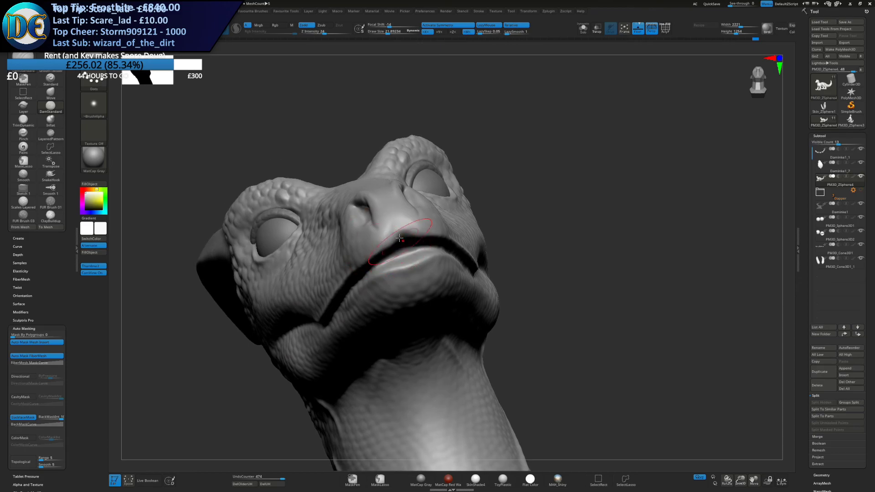
# Try short strokes along the front of the upper lip and undo them
pyautogui.moveTo(350, 273)
pyautogui.mouseDown()
pyautogui.moveTo(388, 245)
pyautogui.moveTo(421, 238)
pyautogui.mouseUp()
pyautogui.moveTo(422, 239)
pyautogui.mouseDown(button='right')
pyautogui.moveTo(372, 260)
pyautogui.moveTo(396, 253)
pyautogui.moveTo(387, 267)
pyautogui.mouseUp(button='right')
pyautogui.hotkey('ctrl', 'z')
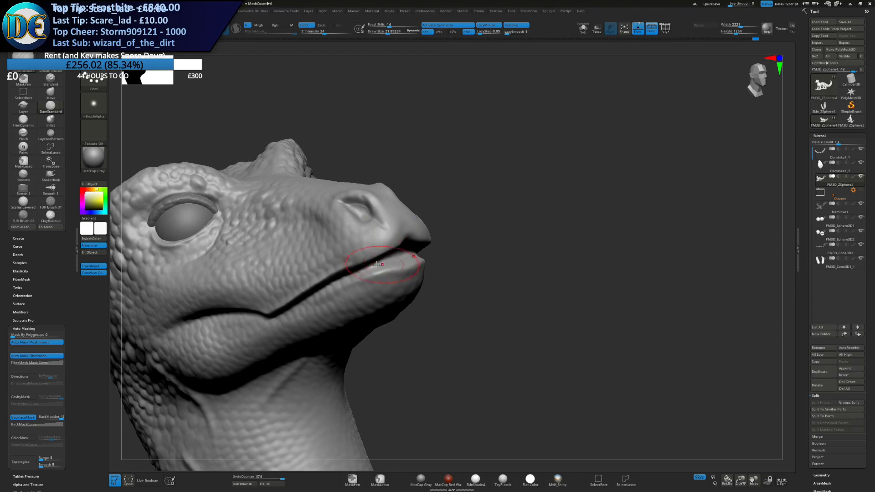
pyautogui.moveTo(438, 236)
pyautogui.mouseDown(button='right')
pyautogui.moveTo(388, 330)
pyautogui.moveTo(378, 269)
pyautogui.moveTo(387, 258)
pyautogui.moveTo(388, 324)
pyautogui.mouseUp(button='right')
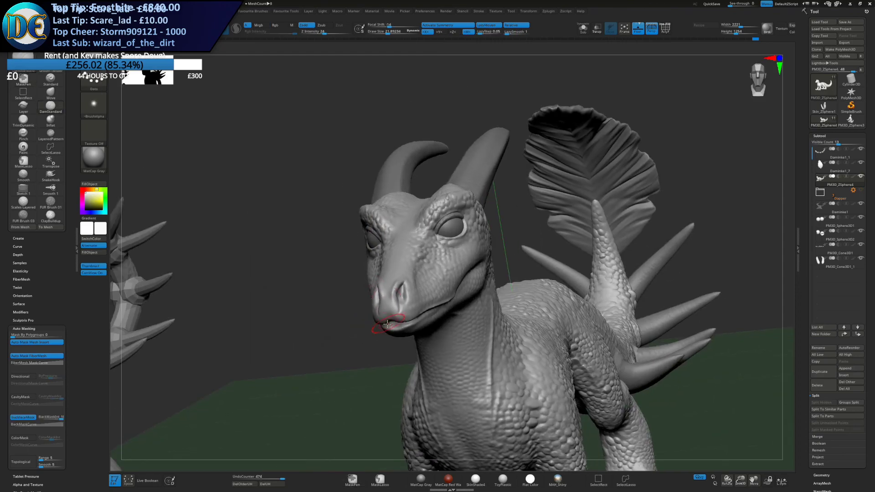
pyautogui.moveTo(415, 294); pyautogui.dragTo(428, 235, button='right')
pyautogui.moveTo(475, 229); pyautogui.dragTo(481, 233)
pyautogui.moveTo(481, 233)
pyautogui.mouseDown(button='right')
pyautogui.moveTo(440, 228)
pyautogui.moveTo(451, 265)
pyautogui.moveTo(471, 251)
pyautogui.moveTo(442, 235)
pyautogui.moveTo(411, 237)
pyautogui.mouseUp(button='right')
pyautogui.hotkey('ctrl', 'z')
pyautogui.hotkey('ctrl', 'z')
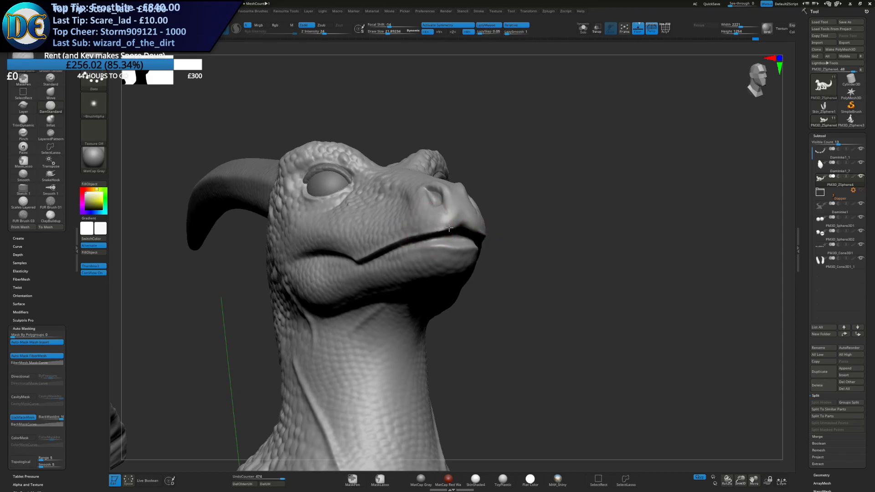
# Carve a stroke along the front of the mouth line, then try a crease before the eye and undo it
pyautogui.moveTo(461, 245); pyautogui.dragTo(390, 249, button='right')
pyautogui.moveTo(383, 248); pyautogui.dragTo(467, 245)
pyautogui.moveTo(459, 248)
pyautogui.mouseDown(button='right')
pyautogui.moveTo(394, 251)
pyautogui.moveTo(478, 257)
pyautogui.moveTo(476, 290)
pyautogui.moveTo(421, 290)
pyautogui.moveTo(426, 248)
pyautogui.mouseUp(button='right')
pyautogui.moveTo(460, 216)
pyautogui.keyDown('alt'); pyautogui.mouseDown(button='right')
pyautogui.moveTo(403, 262)
pyautogui.moveTo(451, 257)
pyautogui.mouseUp(button='right'); pyautogui.keyUp('alt')
pyautogui.moveTo(467, 219); pyautogui.dragTo(495, 204)
pyautogui.hotkey('ctrl', 'z')
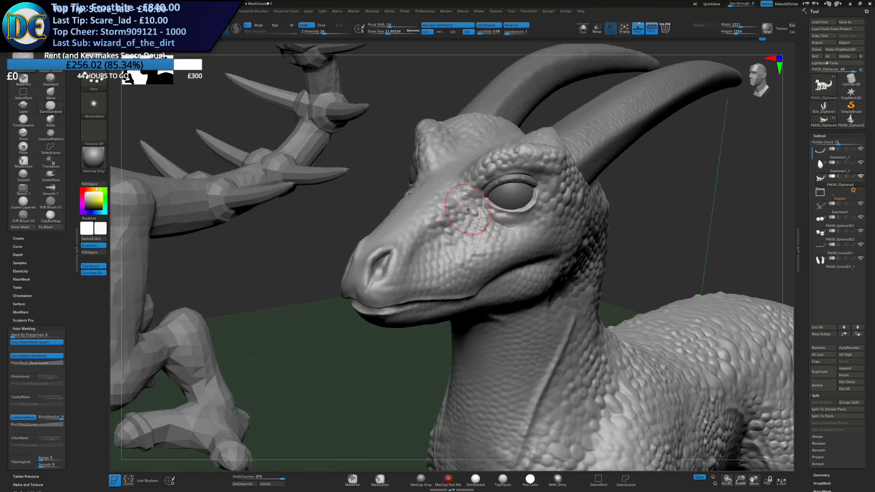
# Check the whole dragon and the front of its head and neck
pyautogui.keyDown('ctrl'); pyautogui.moveTo(461, 285); pyautogui.dragTo(430, 253, button='right'); pyautogui.keyUp('ctrl')
pyautogui.keyDown('ctrl'); pyautogui.moveTo(533, 328); pyautogui.dragTo(506, 281, button='right'); pyautogui.keyUp('ctrl')
pyautogui.keyDown('alt'); pyautogui.moveTo(501, 275); pyautogui.dragTo(392, 235, button='right'); pyautogui.keyUp('alt')
pyautogui.moveTo(358, 275); pyautogui.dragTo(398, 279, button='right')
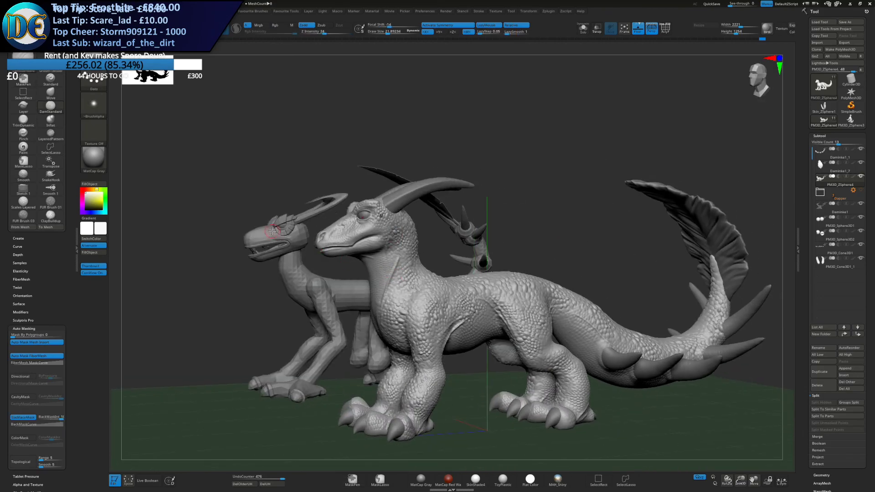
pyautogui.moveTo(840, 234)
pyautogui.moveTo(366, 254); pyautogui.dragTo(360, 346, button='right')
pyautogui.moveTo(401, 292); pyautogui.dragTo(338, 207, button='right')
# Increase the brush's Draw Size to about 83, test a stroke down the throat and undo it
pyautogui.rightClick(338, 208)
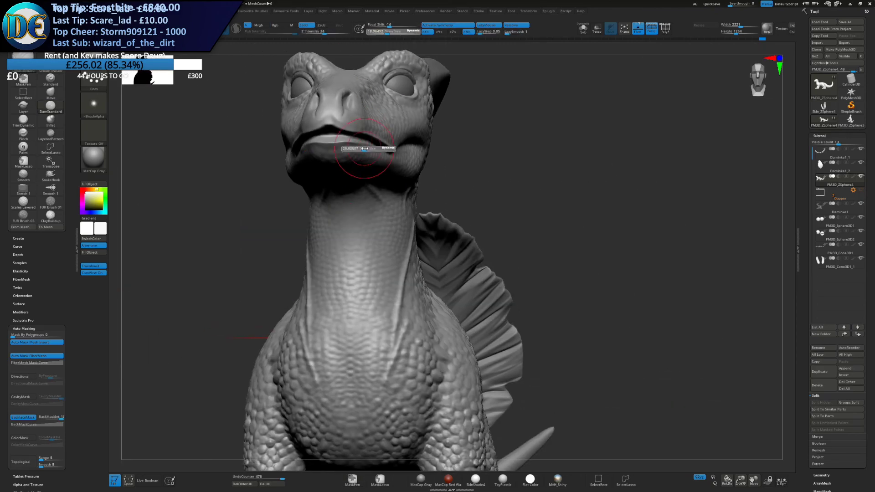
pyautogui.moveTo(319, 214)
pyautogui.mouseDown(button='right')
pyautogui.moveTo(355, 213)
pyautogui.moveTo(345, 197)
pyautogui.mouseUp(button='right')
pyautogui.moveTo(370, 219); pyautogui.dragTo(373, 307)
pyautogui.hotkey('ctrl', 'z')
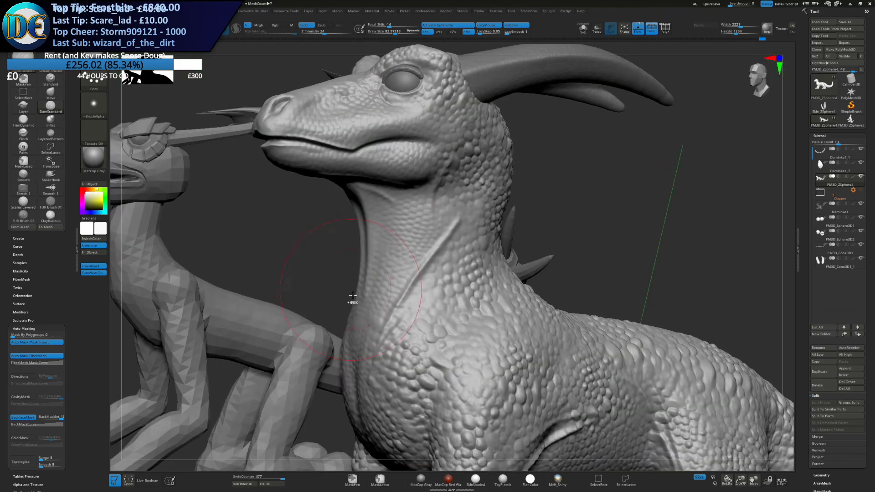
# Inspect the dragon's belly from below, try a stroke on the underside of the chest and undo it
pyautogui.moveTo(301, 227)
pyautogui.mouseDown(button='right')
pyautogui.moveTo(293, 234)
pyautogui.moveTo(369, 248)
pyautogui.moveTo(339, 250)
pyautogui.moveTo(351, 250)
pyautogui.mouseUp(button='right')
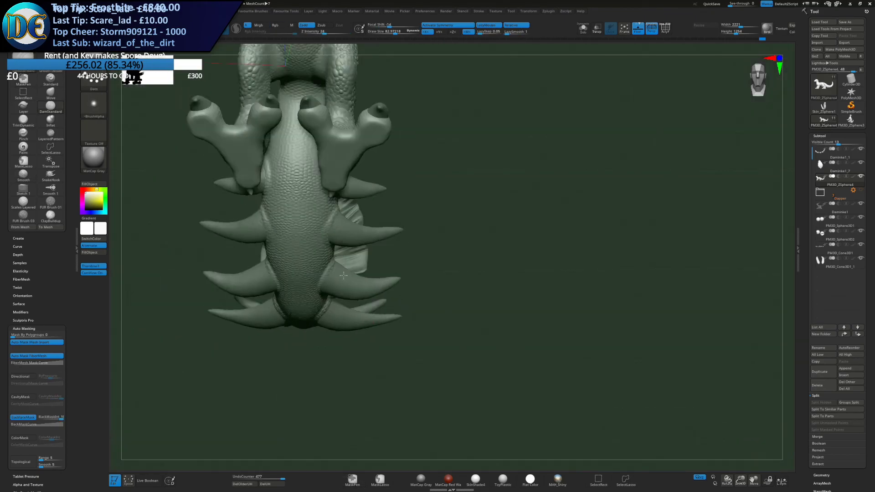
pyautogui.moveTo(364, 253)
pyautogui.mouseDown(button='right')
pyautogui.moveTo(376, 252)
pyautogui.moveTo(382, 187)
pyautogui.moveTo(427, 337)
pyautogui.mouseUp(button='right')
pyautogui.moveTo(416, 147)
pyautogui.keyDown('alt'); pyautogui.mouseDown(button='right')
pyautogui.moveTo(417, 246)
pyautogui.moveTo(387, 200)
pyautogui.mouseUp(button='right'); pyautogui.keyUp('alt')
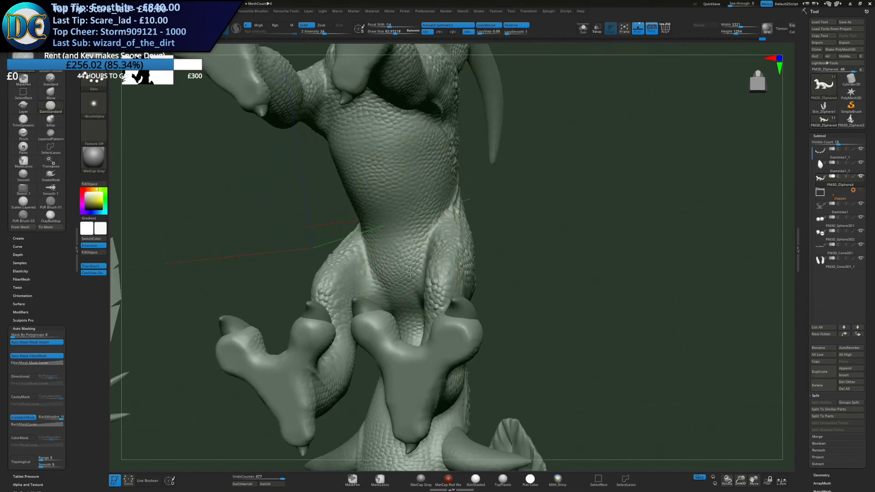
pyautogui.moveTo(452, 203); pyautogui.dragTo(422, 183, button='right')
pyautogui.moveTo(410, 130); pyautogui.dragTo(423, 120, button='right')
pyautogui.moveTo(423, 121)
pyautogui.keyDown('alt'); pyautogui.mouseDown(button='right')
pyautogui.moveTo(427, 196)
pyautogui.moveTo(433, 175)
pyautogui.mouseUp(button='right'); pyautogui.keyUp('alt')
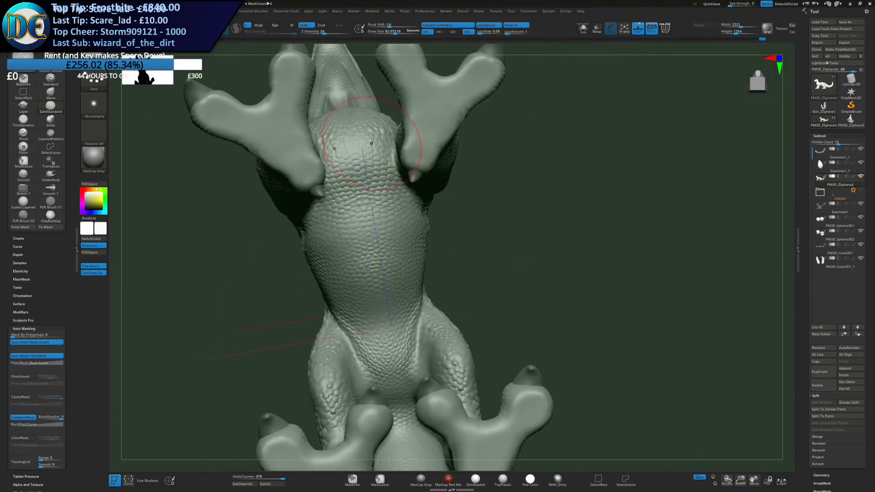
pyautogui.hotkey('ctrl', 'z')
# Review the whole dragon from the side and the front quarter
pyautogui.keyDown('ctrl'); pyautogui.moveTo(404, 233); pyautogui.dragTo(355, 297, button='right'); pyautogui.keyUp('ctrl')
pyautogui.moveTo(431, 279)
pyautogui.mouseDown(button='right')
pyautogui.moveTo(385, 275)
pyautogui.moveTo(410, 273)
pyautogui.moveTo(424, 260)
pyautogui.moveTo(397, 271)
pyautogui.mouseUp(button='right')
pyautogui.moveTo(533, 244)
pyautogui.mouseDown(button='right')
pyautogui.moveTo(458, 240)
pyautogui.moveTo(424, 256)
pyautogui.moveTo(277, 244)
pyautogui.mouseUp(button='right')
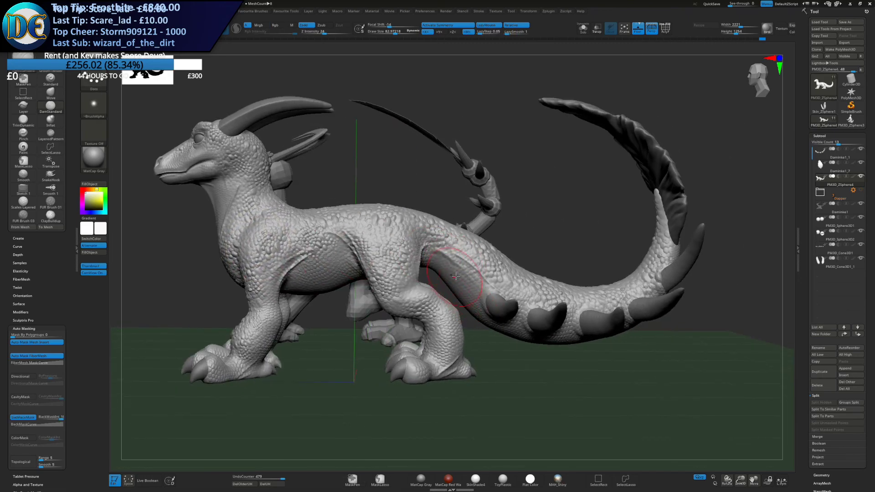
pyautogui.keyDown('ctrl'); pyautogui.moveTo(472, 315); pyautogui.dragTo(319, 336, button='right'); pyautogui.keyUp('ctrl')
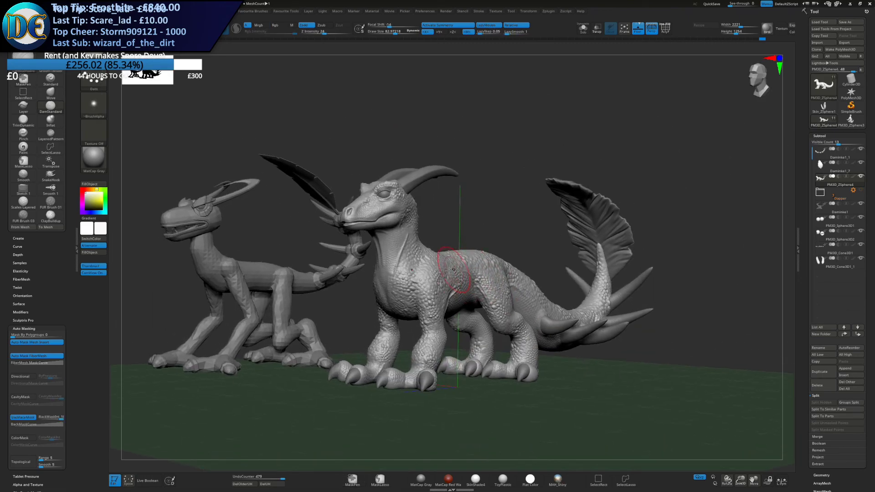
# Reduce the brush's Draw Size to about 38
pyautogui.press('s')
pyautogui.moveTo(463, 241); pyautogui.dragTo(448, 240)
pyautogui.moveTo(447, 239)
pyautogui.keyDown('ctrl'); pyautogui.mouseDown(button='right')
pyautogui.moveTo(448, 258)
pyautogui.moveTo(514, 273)
pyautogui.mouseUp(button='right'); pyautogui.keyUp('ctrl')
pyautogui.keyDown('ctrl'); pyautogui.moveTo(515, 273); pyautogui.dragTo(483, 255, button='right'); pyautogui.keyUp('ctrl')
pyautogui.moveTo(428, 338); pyautogui.dragTo(393, 354, button='right')
# Save the project as Daminke.ZPR in the Spore Creations folder, replacing the existing file
pyautogui.hotkey('ctrl', 's')
pyautogui.press('Return')
pyautogui.press('Left')
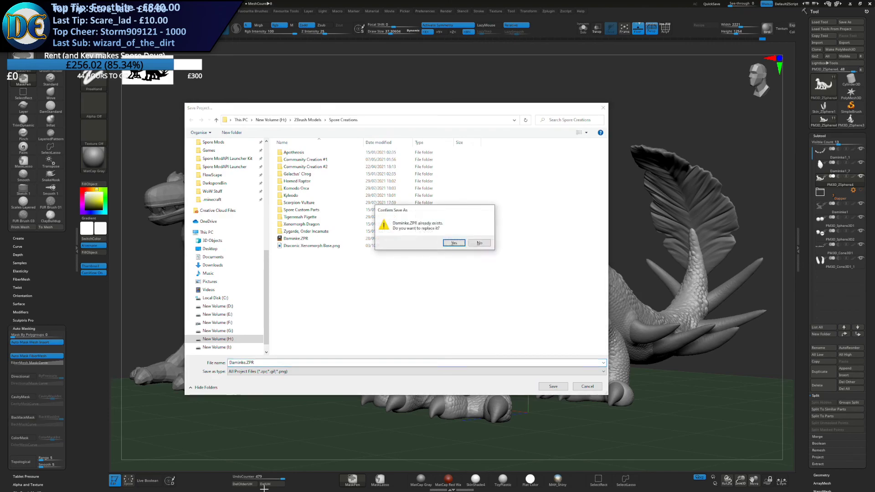
pyautogui.press('Return')
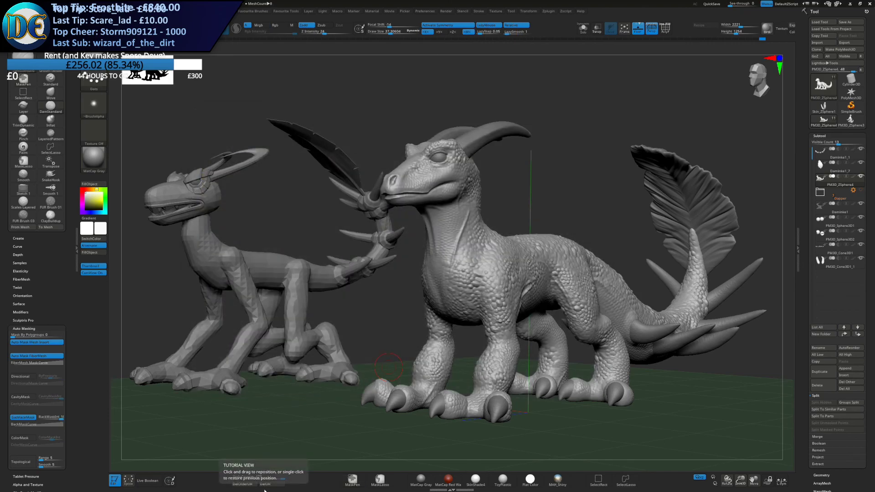
# Reduce the brush's Draw Size to about 8 with both the base model and the finished dragon in view
pyautogui.press('s')
pyautogui.moveTo(267, 277); pyautogui.dragTo(258, 277)
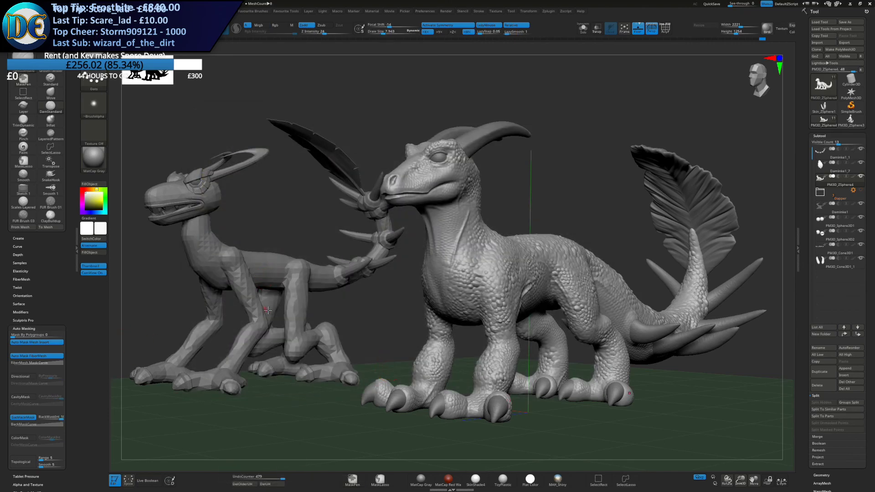
pyautogui.keyDown('alt'); pyautogui.moveTo(276, 313); pyautogui.dragTo(285, 319, button='right'); pyautogui.keyUp('alt')
pyautogui.moveTo(370, 338); pyautogui.dragTo(437, 296, button='right')
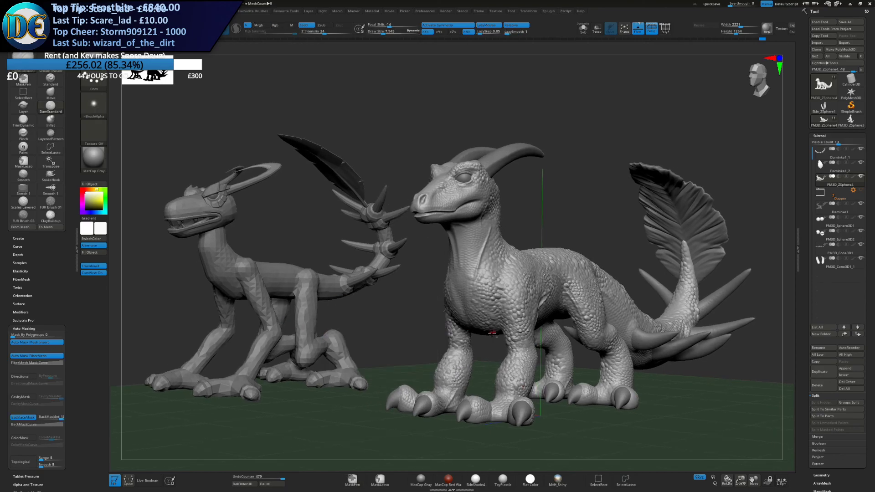
# Switch to Spore to view the original Daminke creature from another angle, and return to ZBrush to compare it with the sculpt
pyautogui.hotkey('alt', 'Tab')
pyautogui.moveTo(314, 232); pyautogui.dragTo(451, 248)
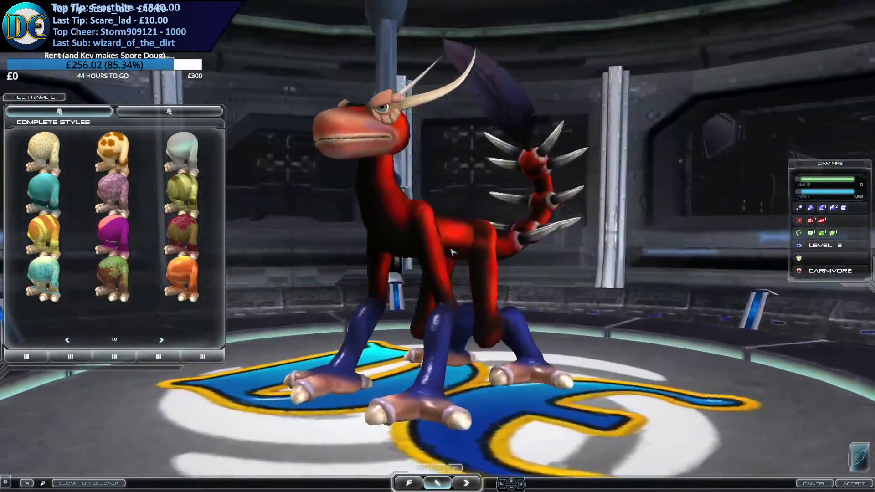
pyautogui.hotkey('alt', 'Tab')
pyautogui.moveTo(461, 283); pyautogui.dragTo(390, 341, button='right')
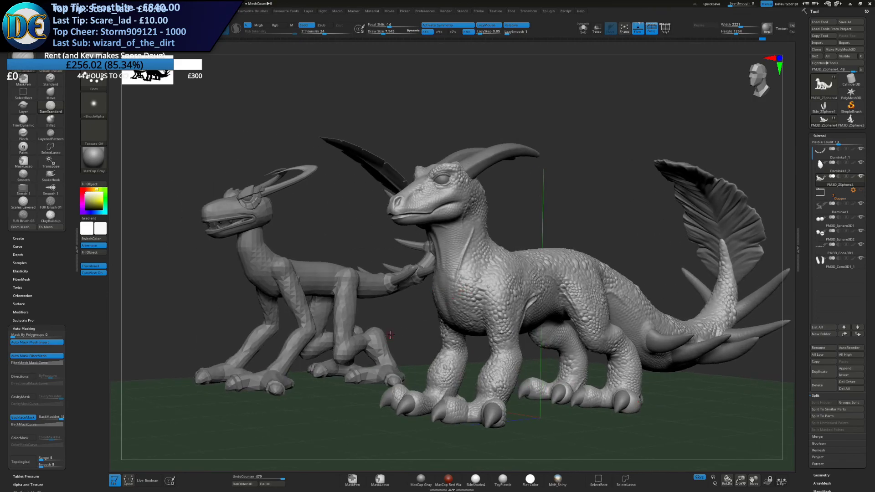
pyautogui.moveTo(269, 288); pyautogui.dragTo(302, 282, button='right')
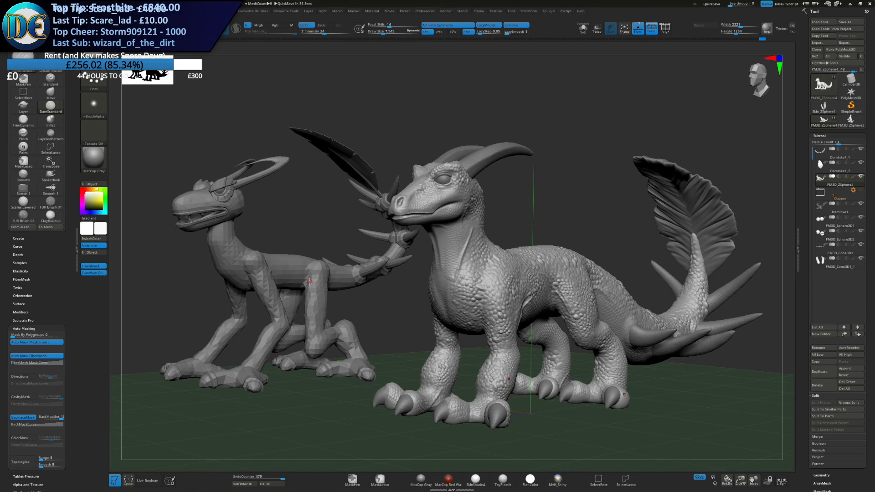
# Save the finished dragon project once more over its existing file
pyautogui.hotkey('ctrl', 's')
pyautogui.press('Return')
pyautogui.press('y')
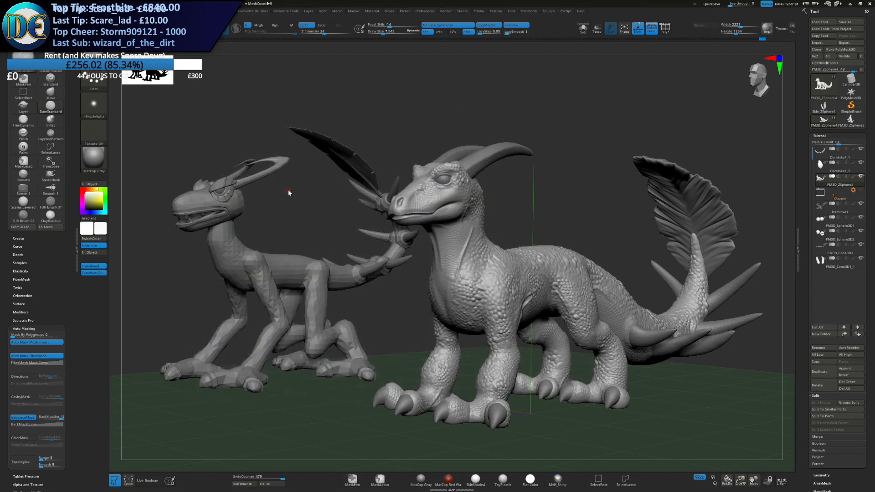